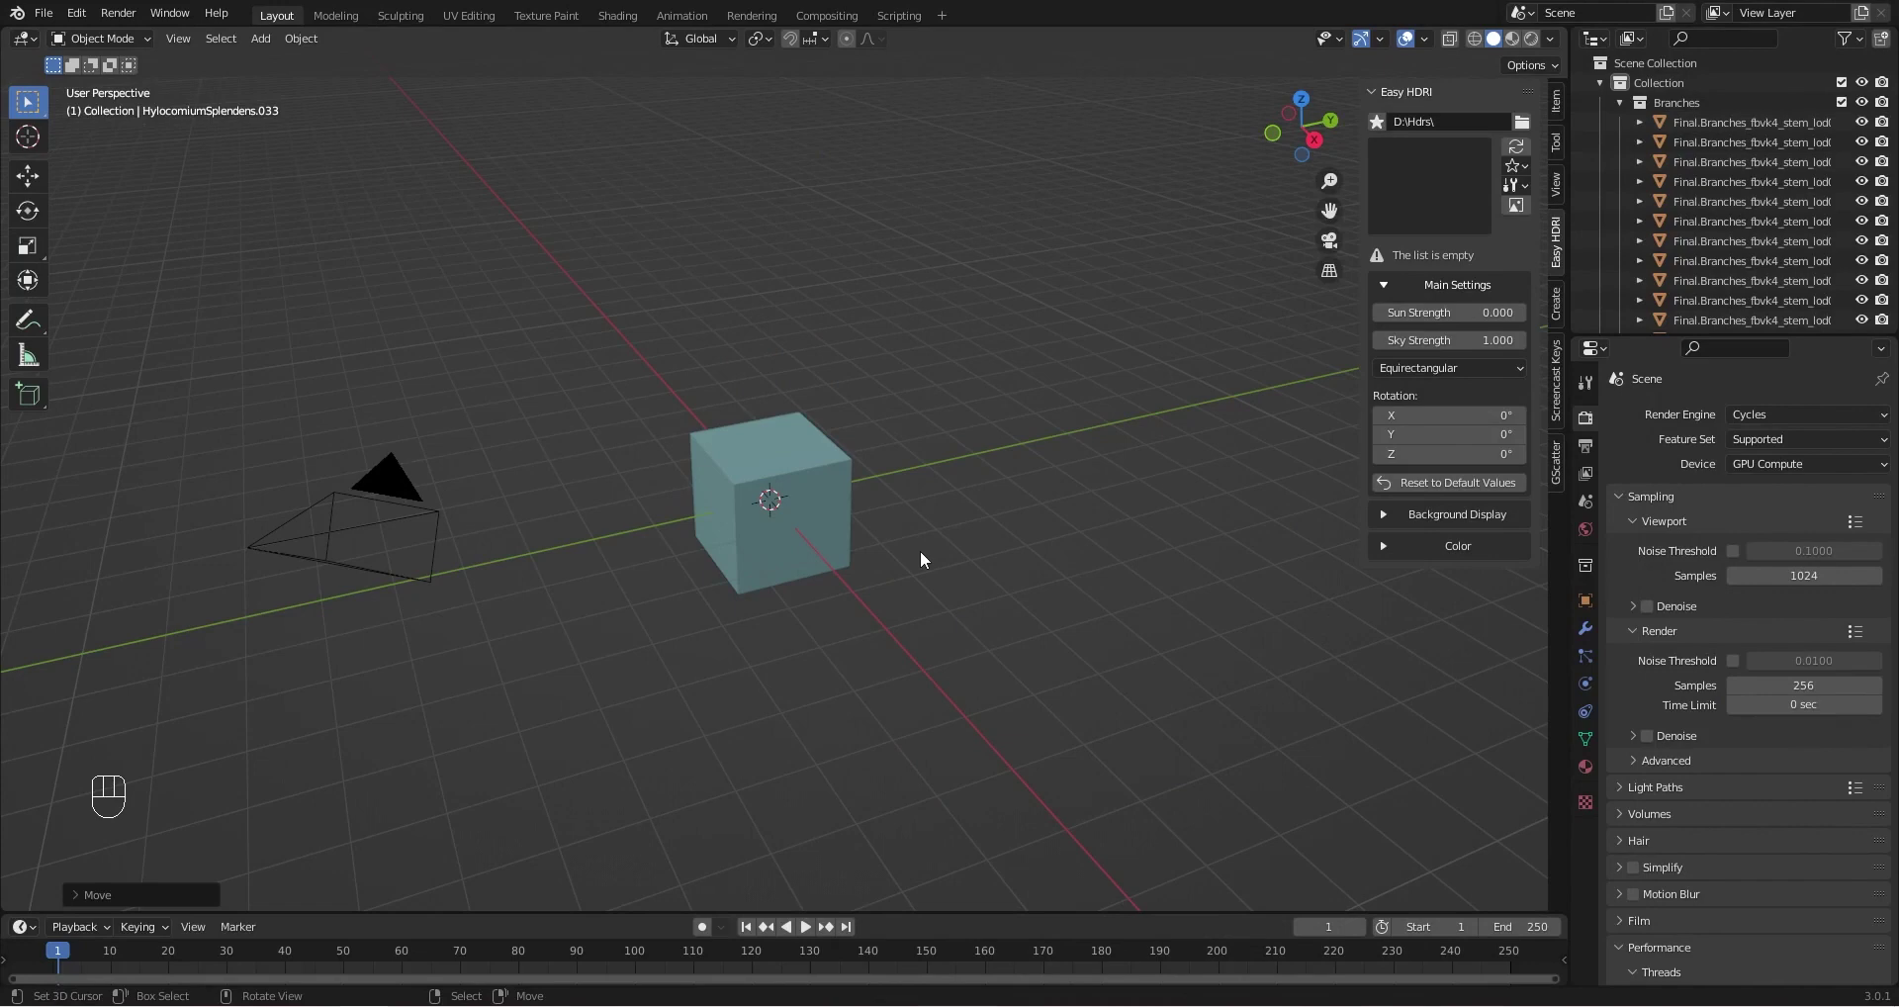
Examine the cube, camera and plant models laid out in the scene, including the viewport's solid shading options
middle_drag(921, 550, 803, 506)
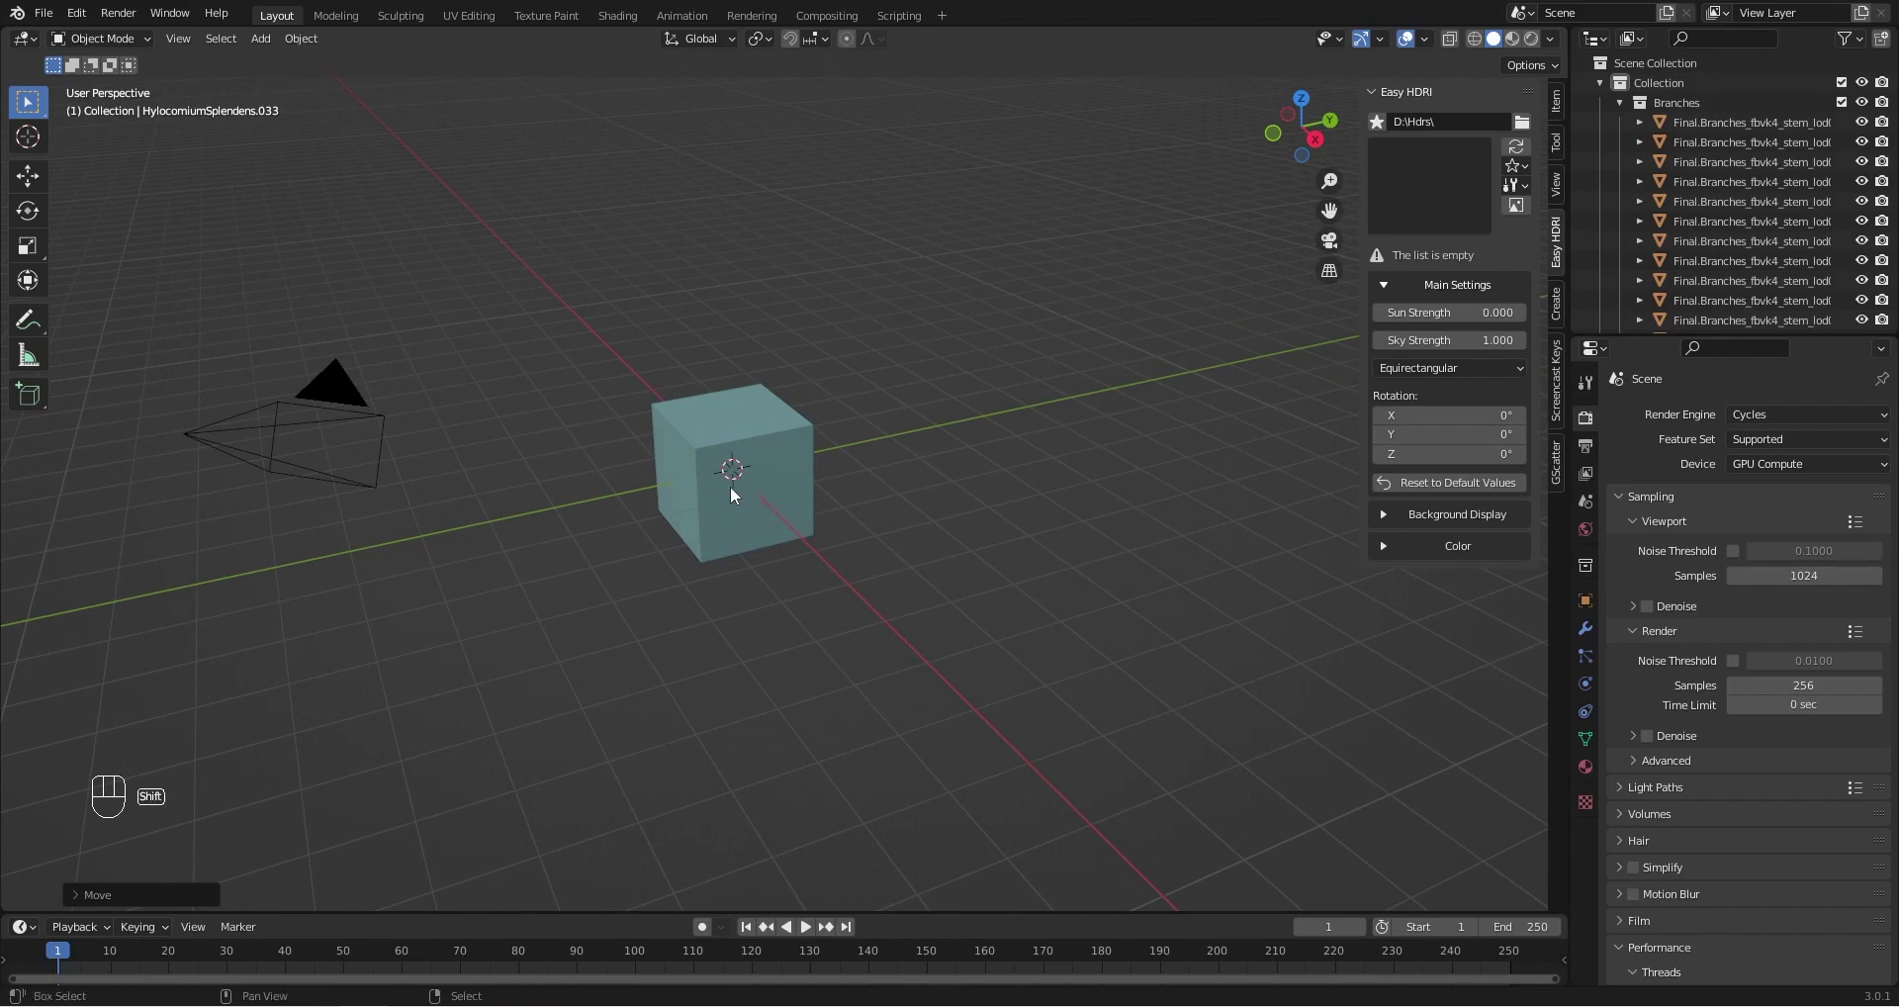
middle_drag(729, 496, 851, 467)
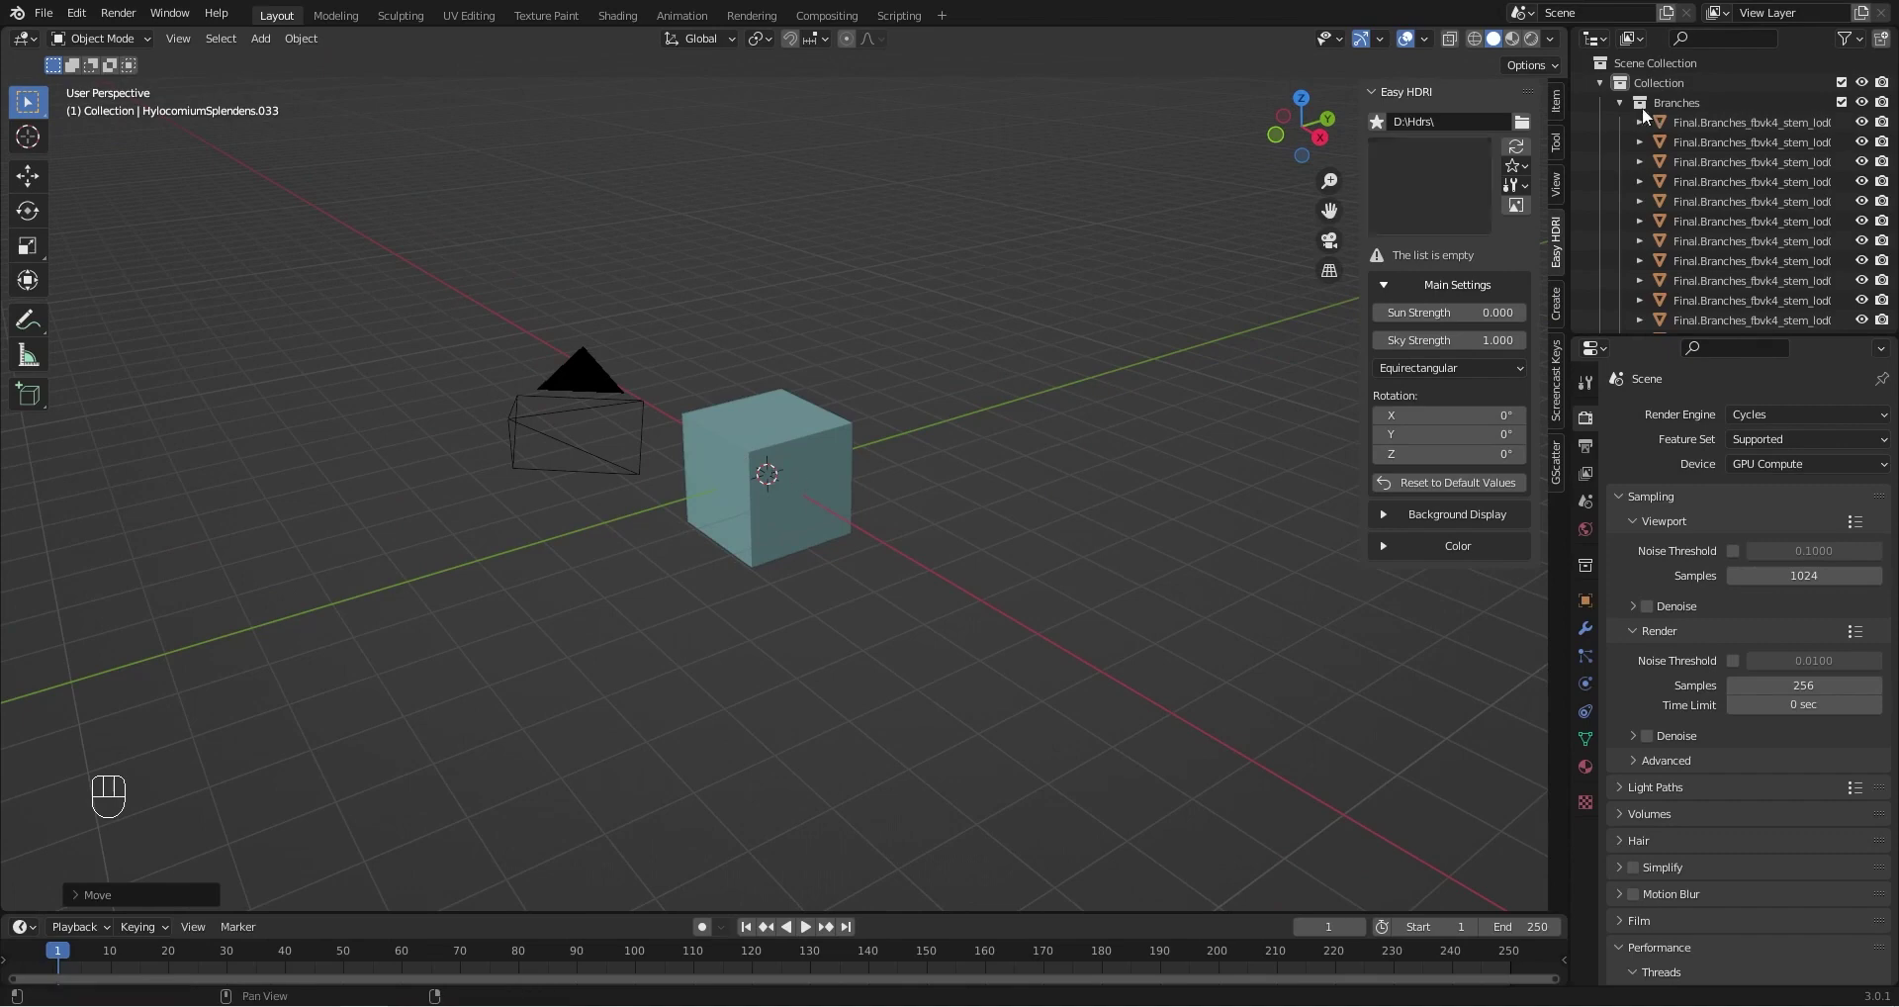
click(1551, 39)
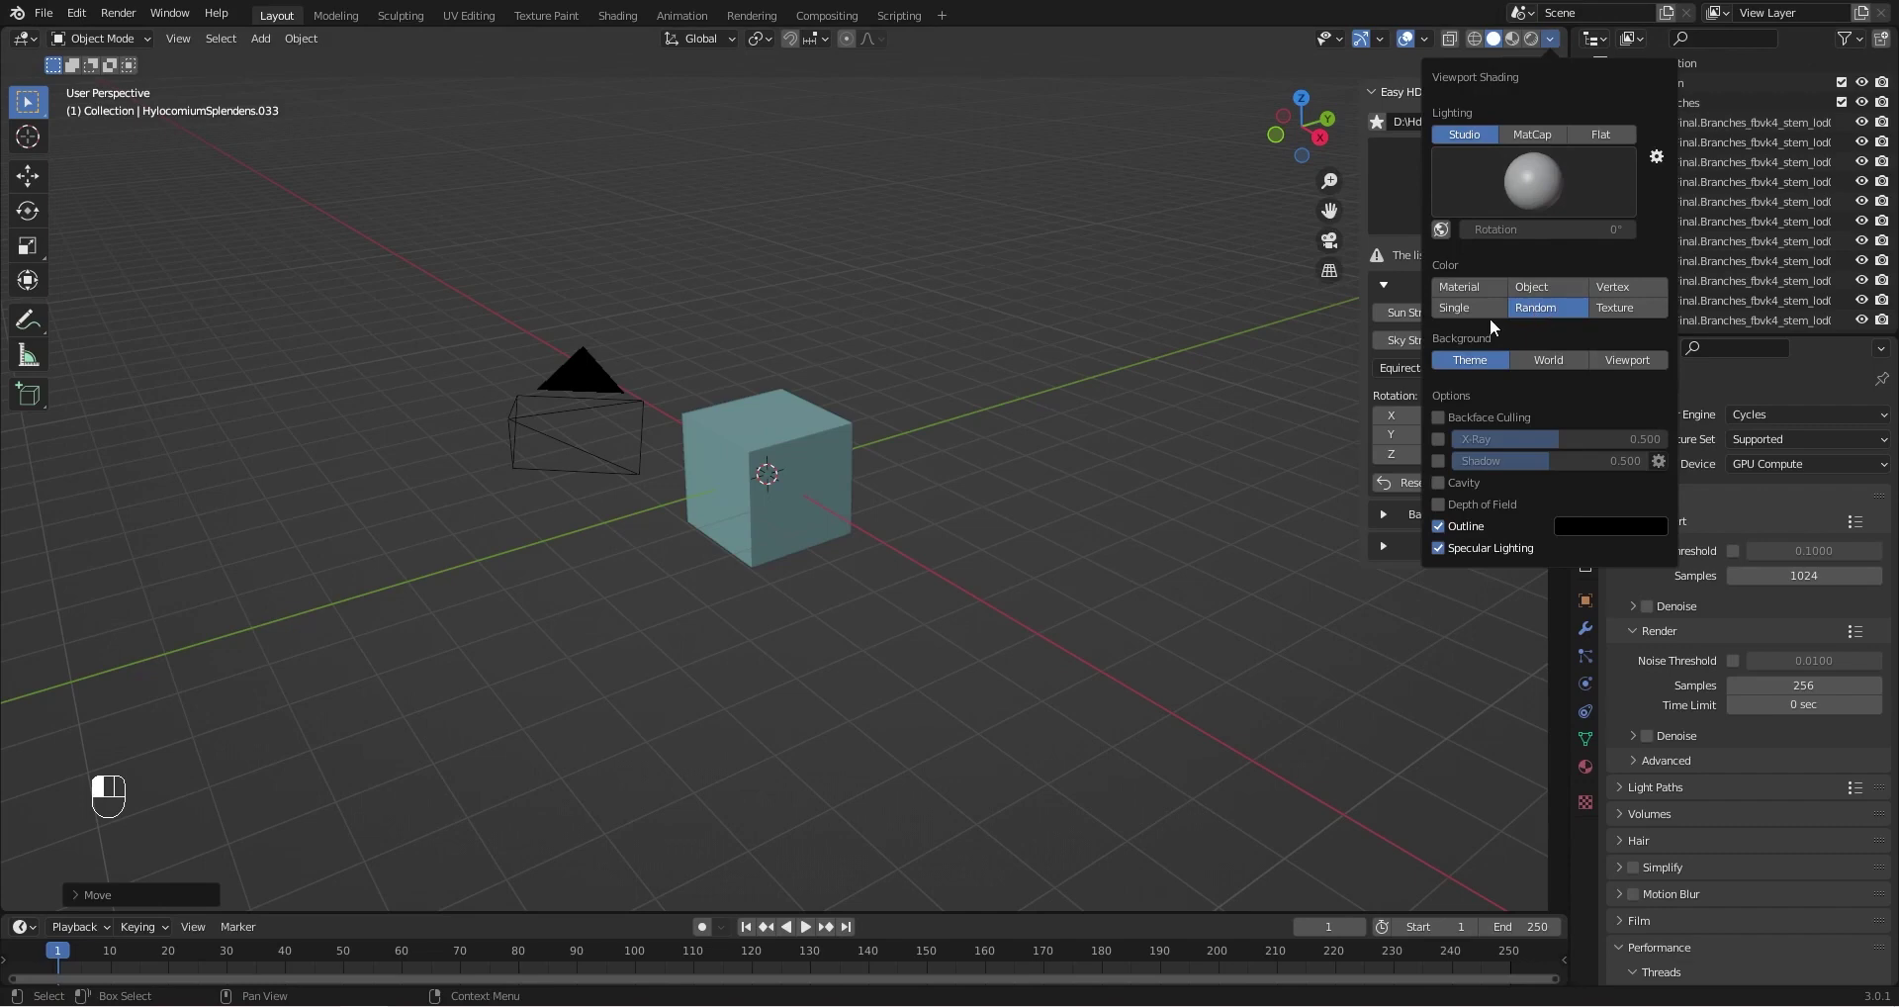
middle_drag(932, 358, 960, 423)
scroll(849, 411, down, 2)
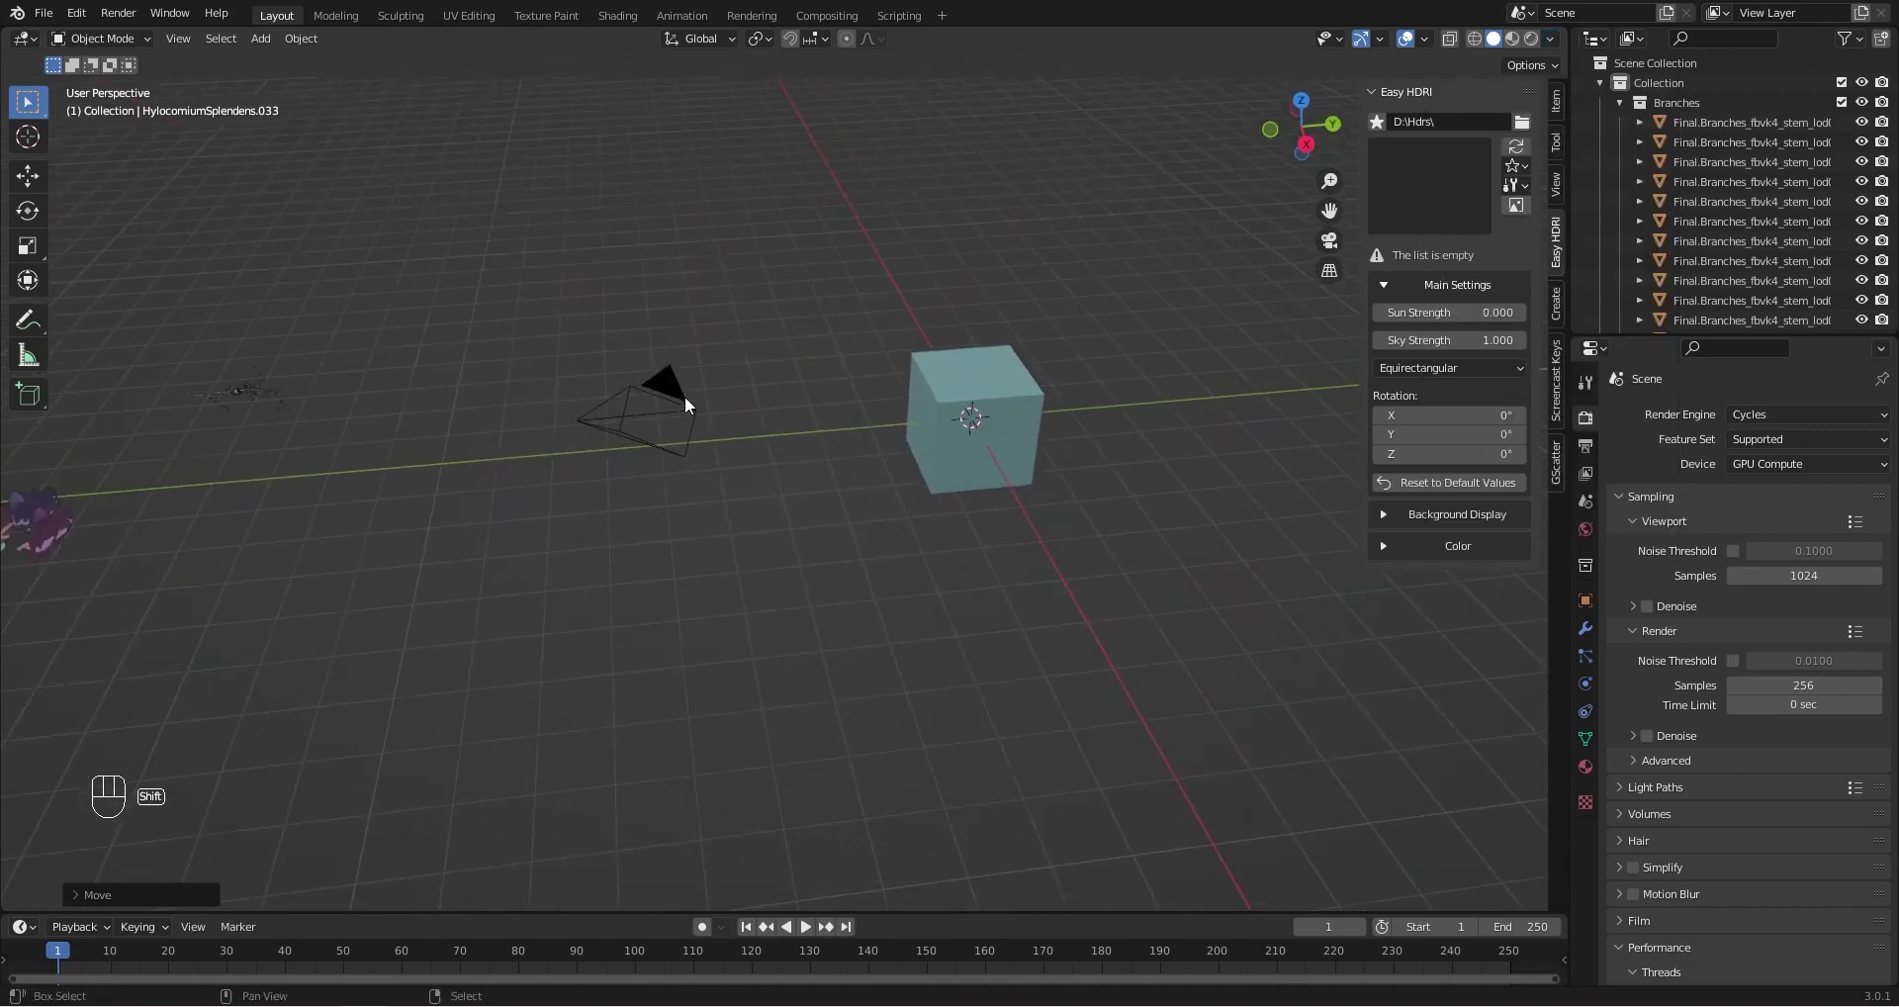
shift+middle_drag(685, 398, 905, 348)
shift+middle_drag(551, 364, 980, 321)
shift+middle_drag(582, 325, 682, 331)
scroll(857, 330, up, 2)
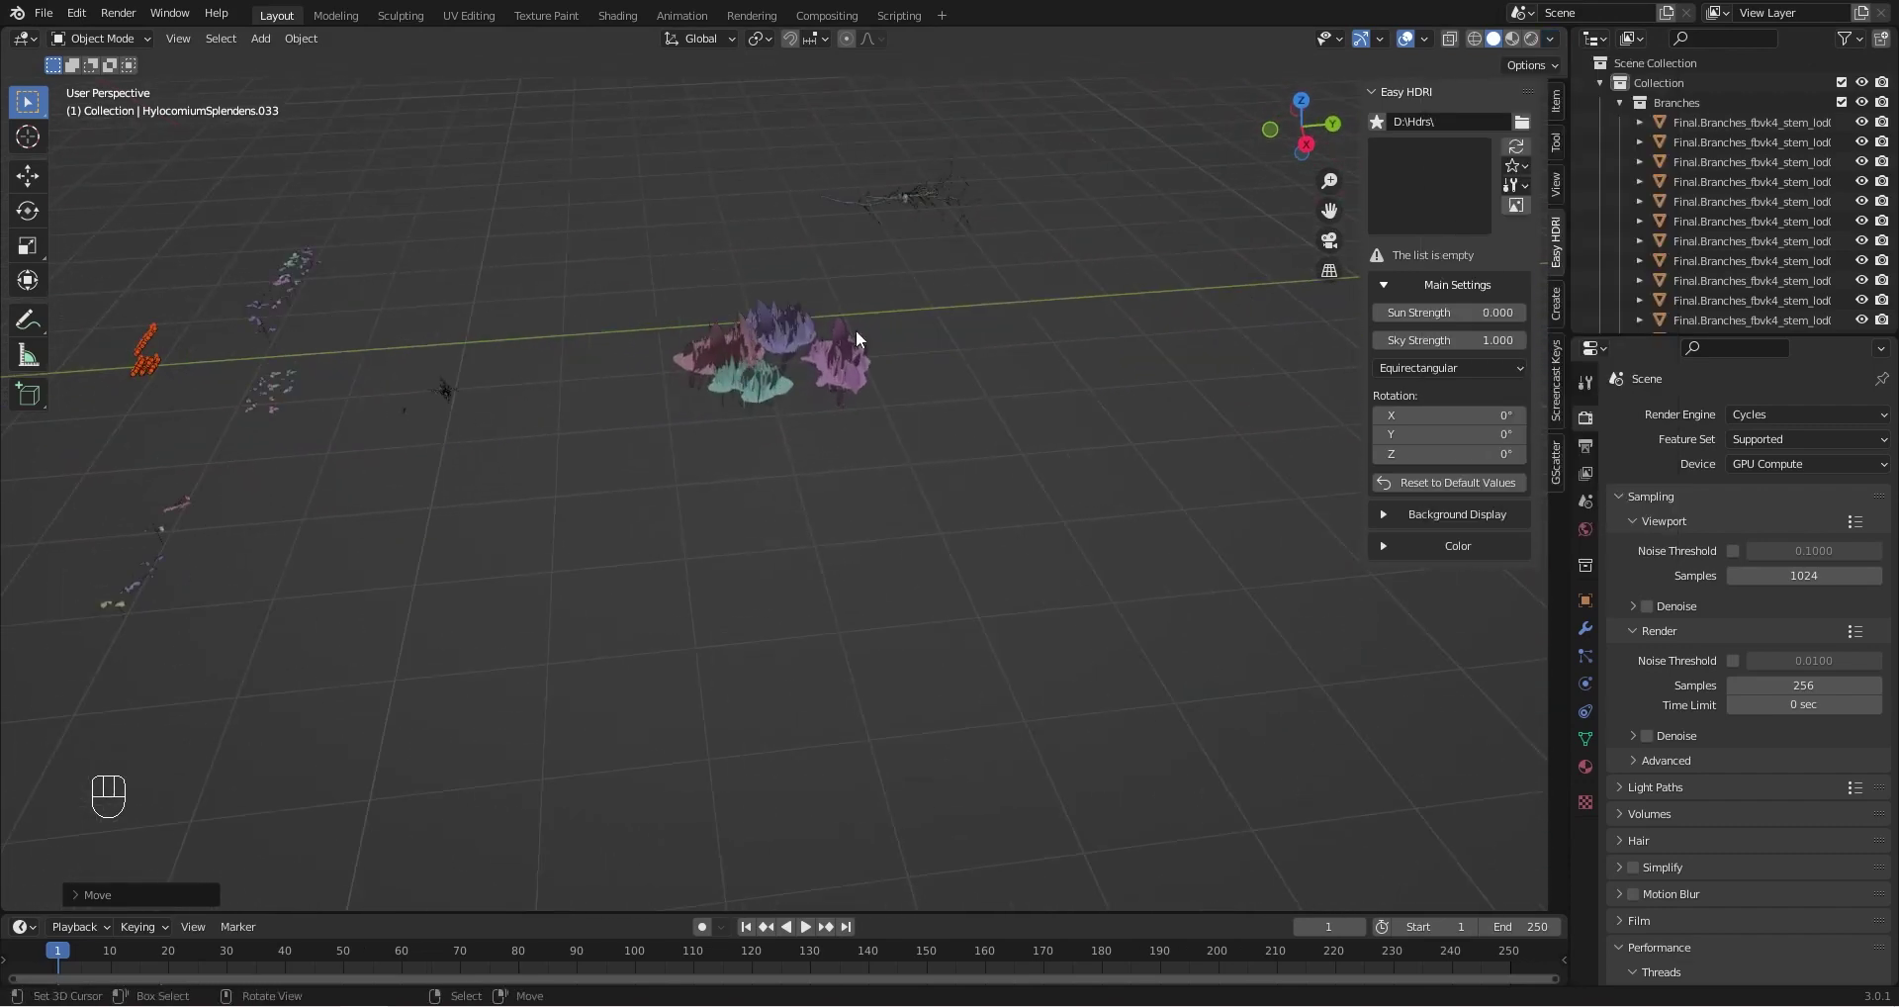
scroll(264, 423, down, 3)
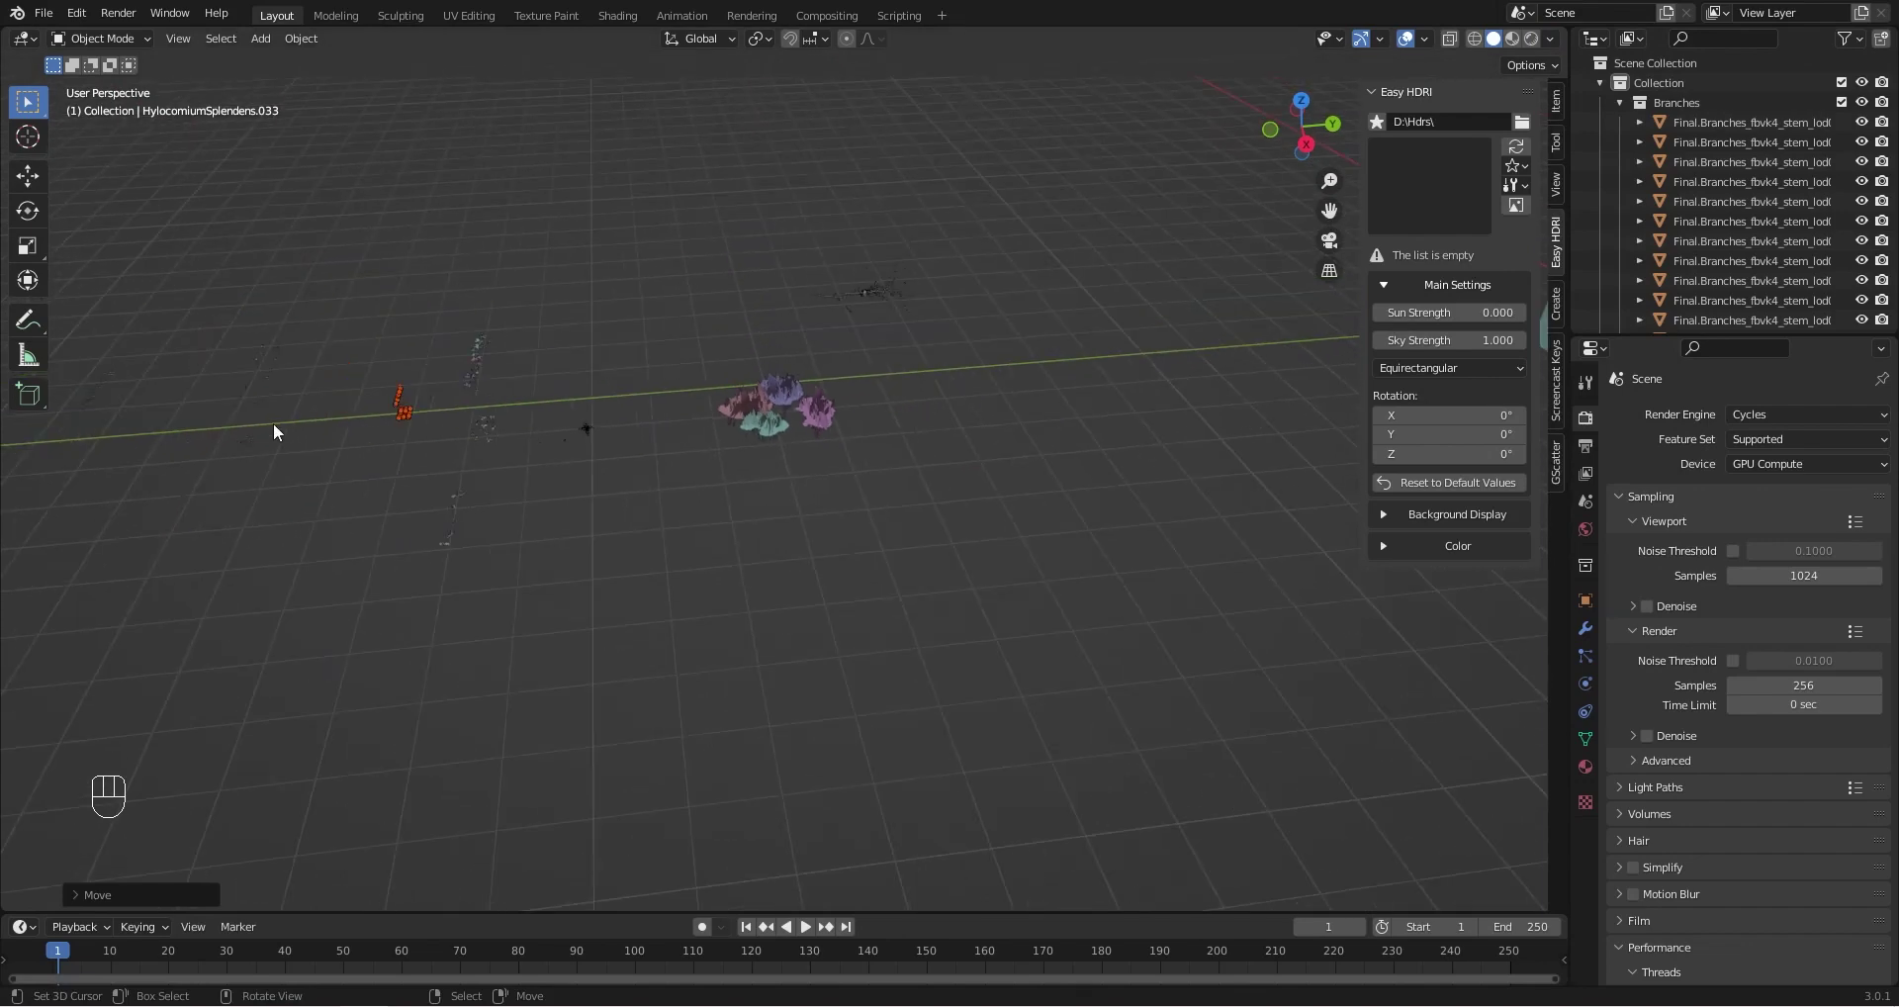
shift+middle_drag(802, 348, 459, 404)
mouse_move(955, 342)
shift+middle_down()
mouse_move(673, 387)
mouse_move(786, 408)
shift+middle_up()
shift+middle_drag(915, 392, 796, 396)
scroll(795, 396, up, 2)
shift+middle_drag(710, 349, 721, 405)
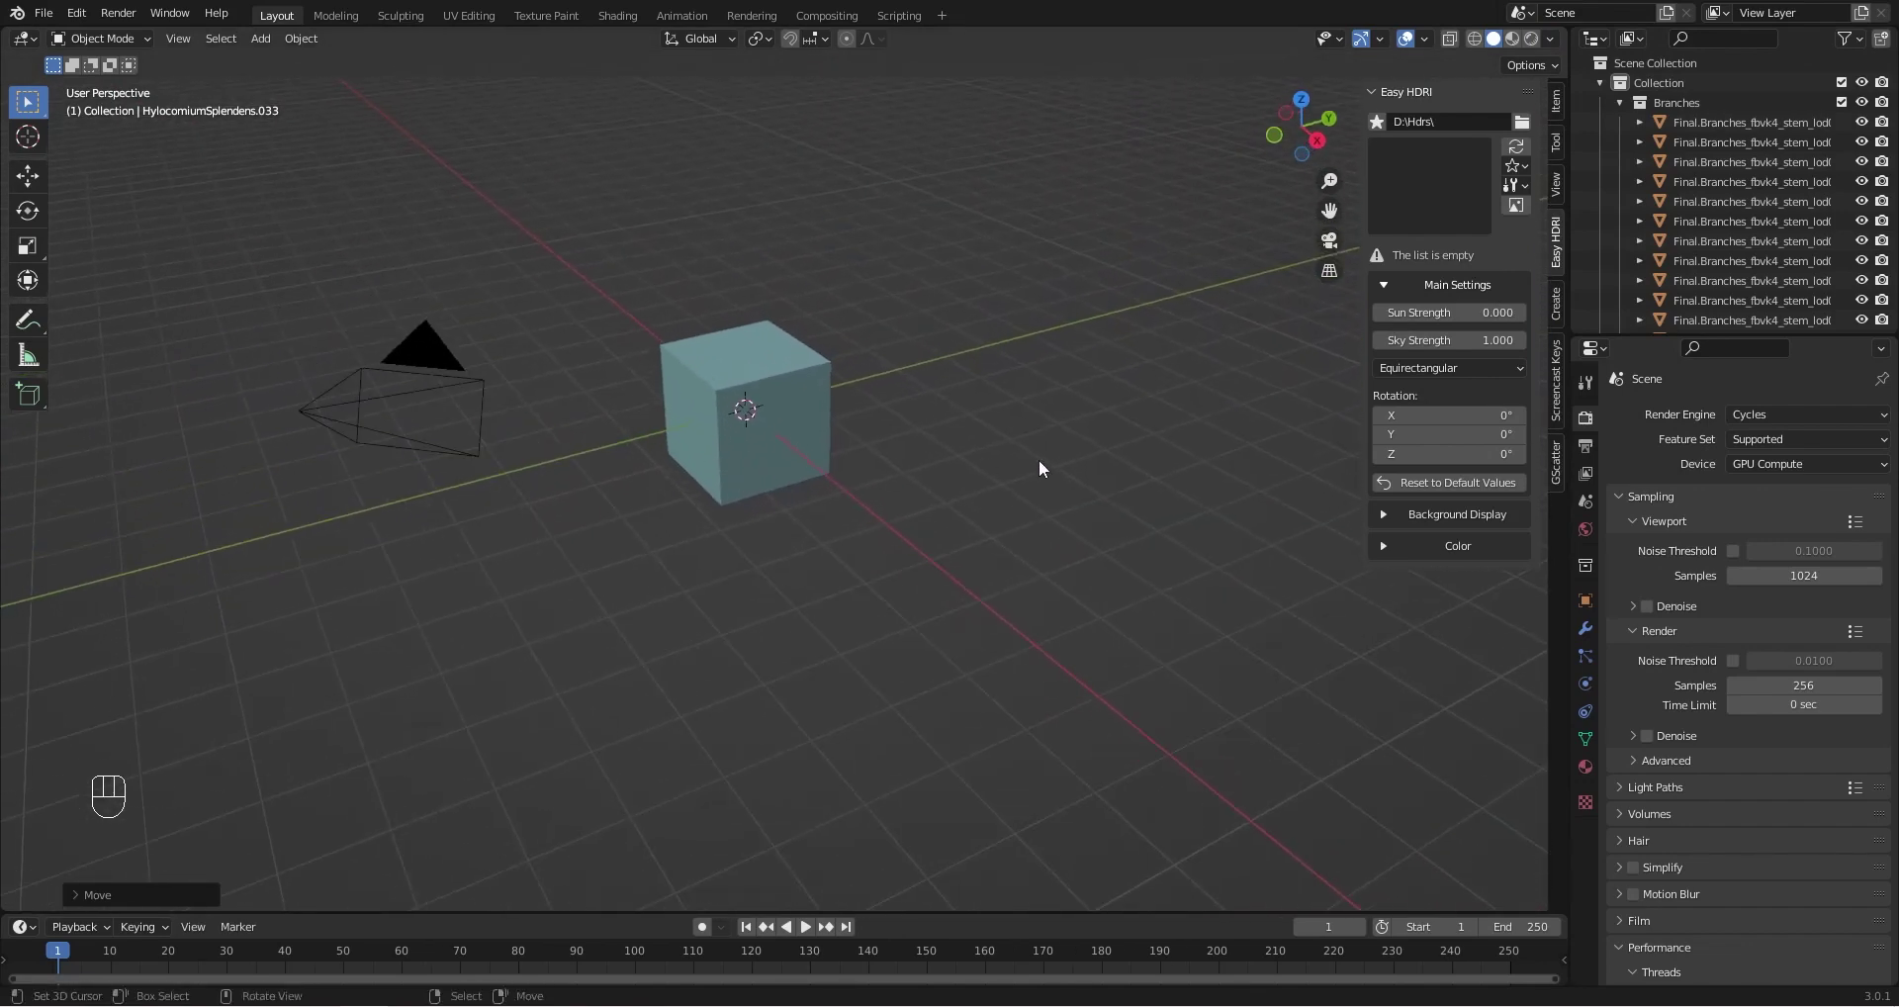
Show the GScatter add-on settings in the 3D viewport and collapse their Info section
click(1558, 463)
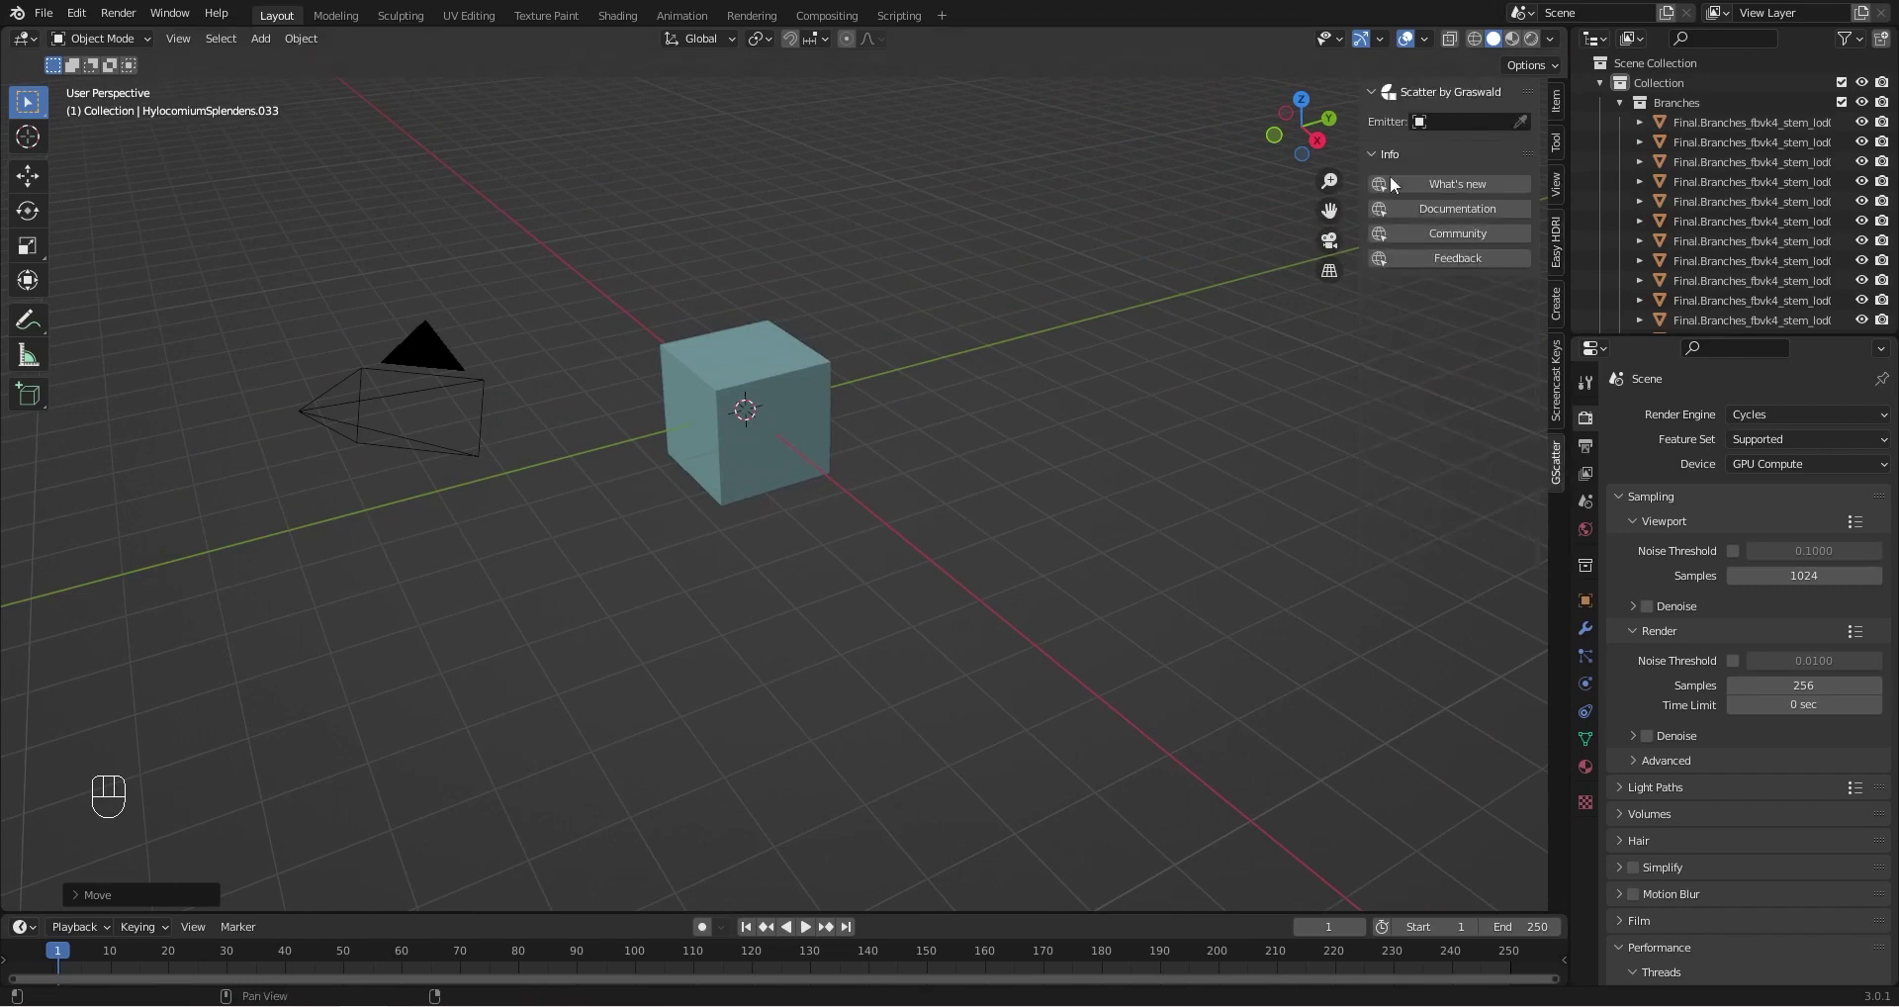
click(1374, 153)
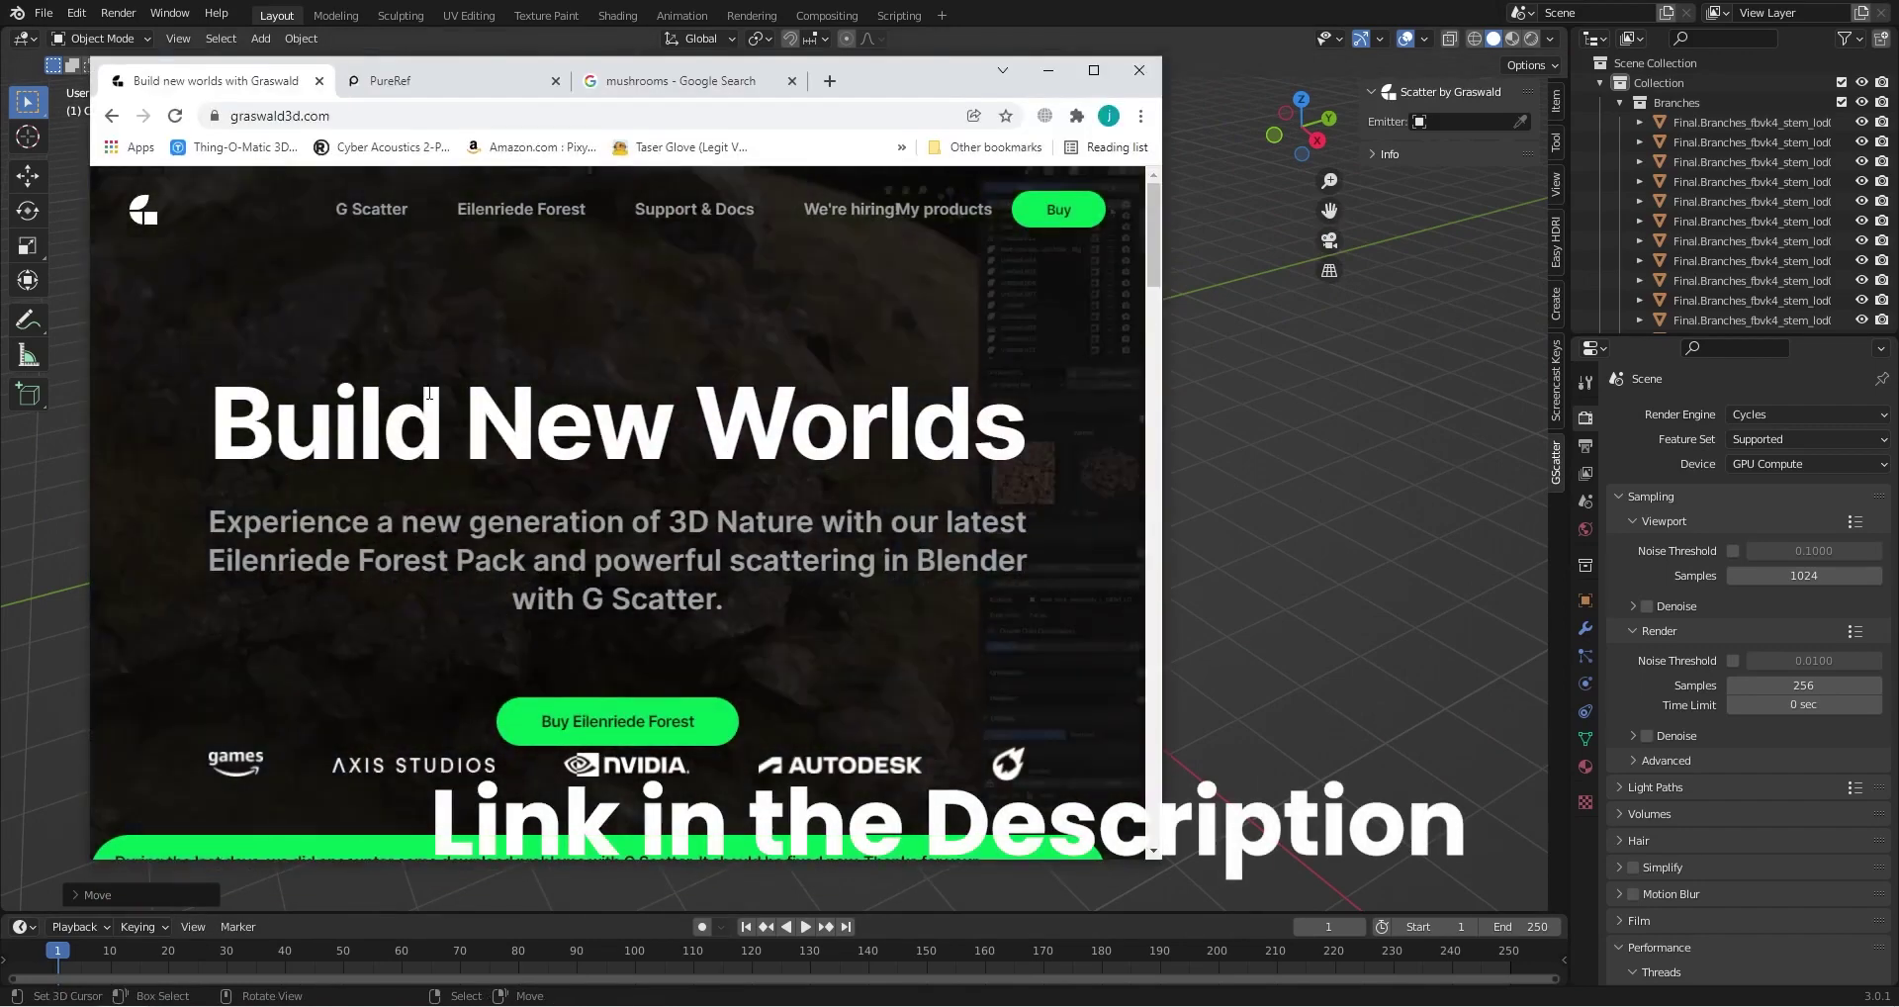
Switch to the browser and review the G Scatter and Eilenriede Forest product pages on the Graswald site
click(371, 227)
scroll(431, 584, down, 10)
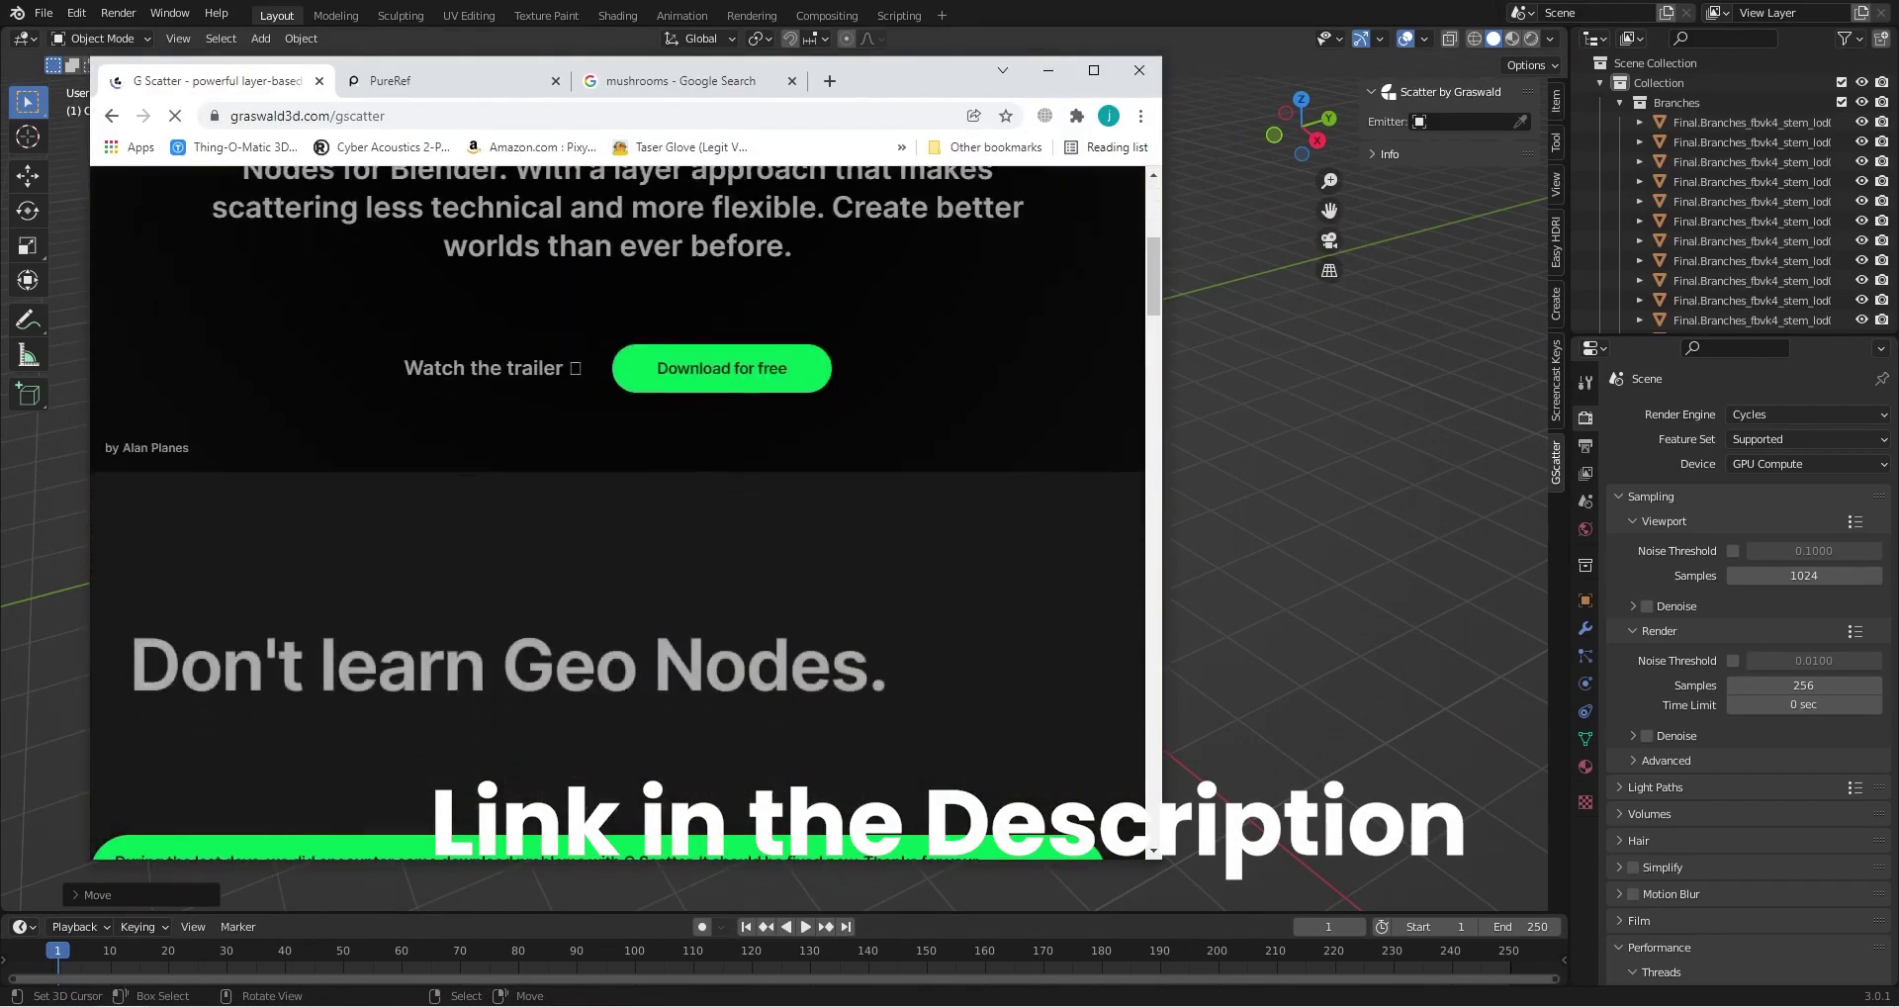
scroll(430, 576, down, 1)
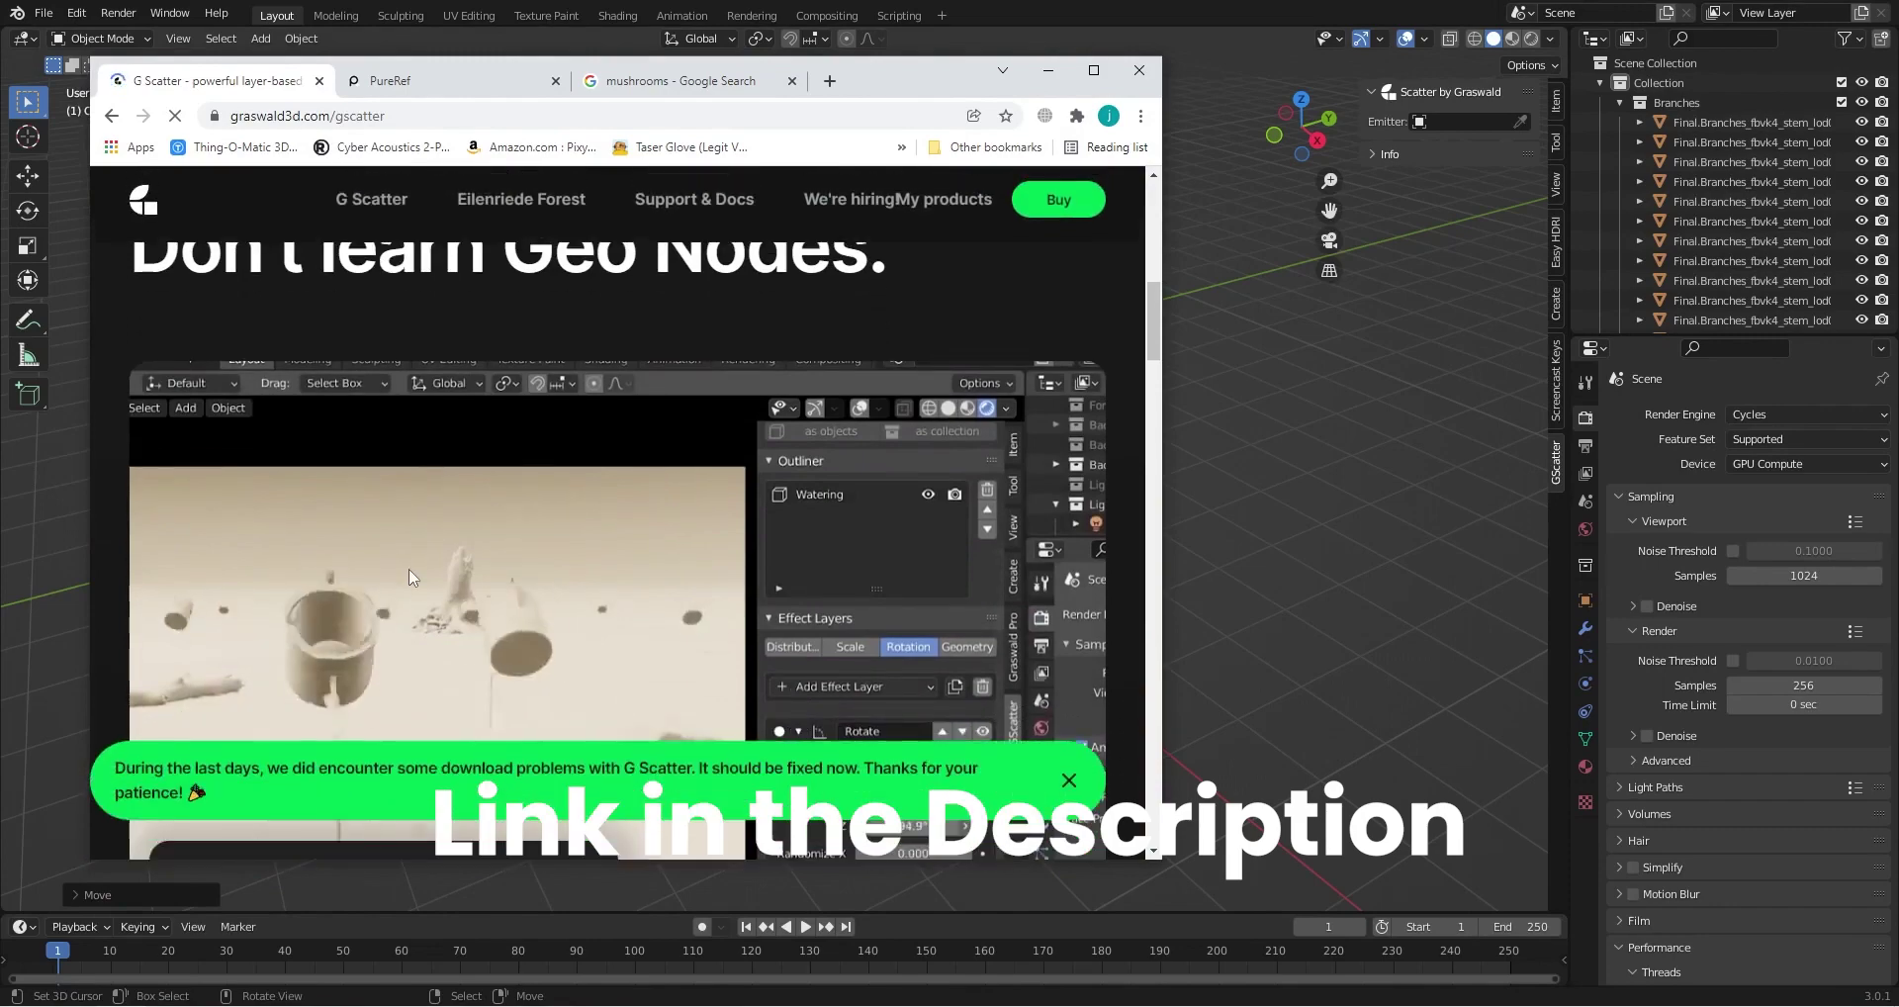
click(1071, 780)
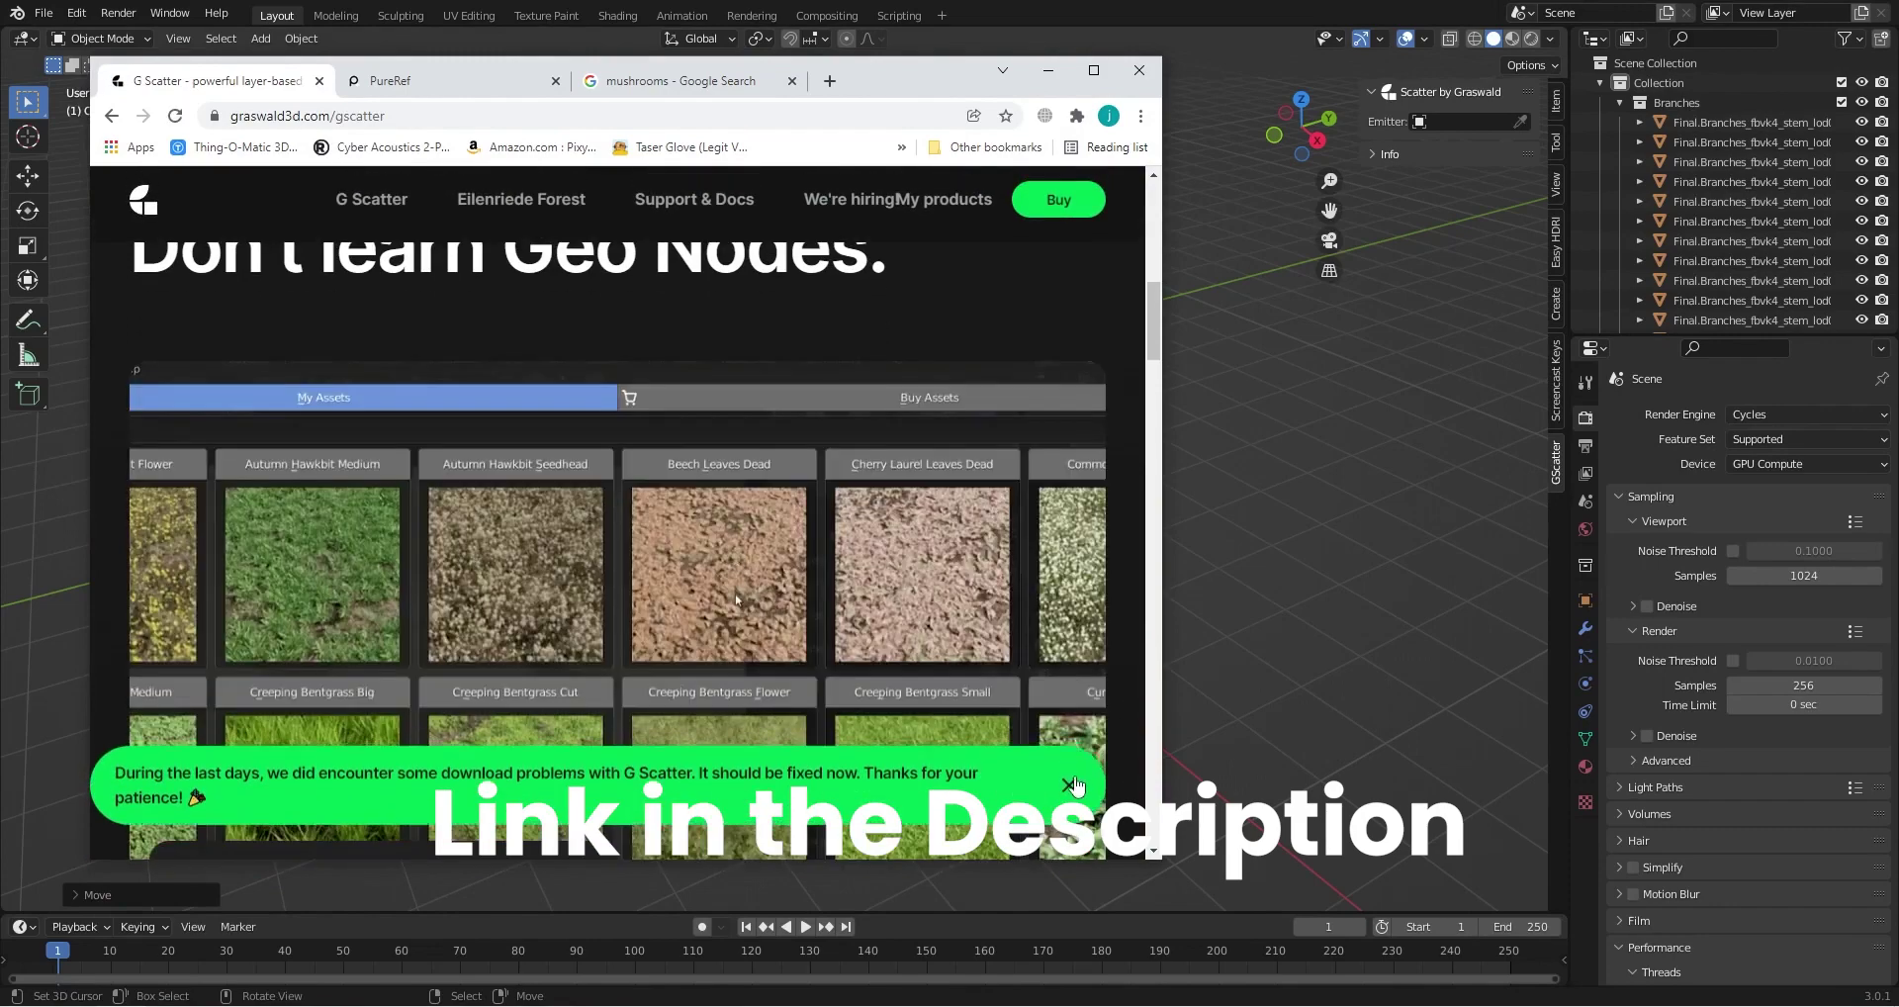
scroll(534, 606, down, 3)
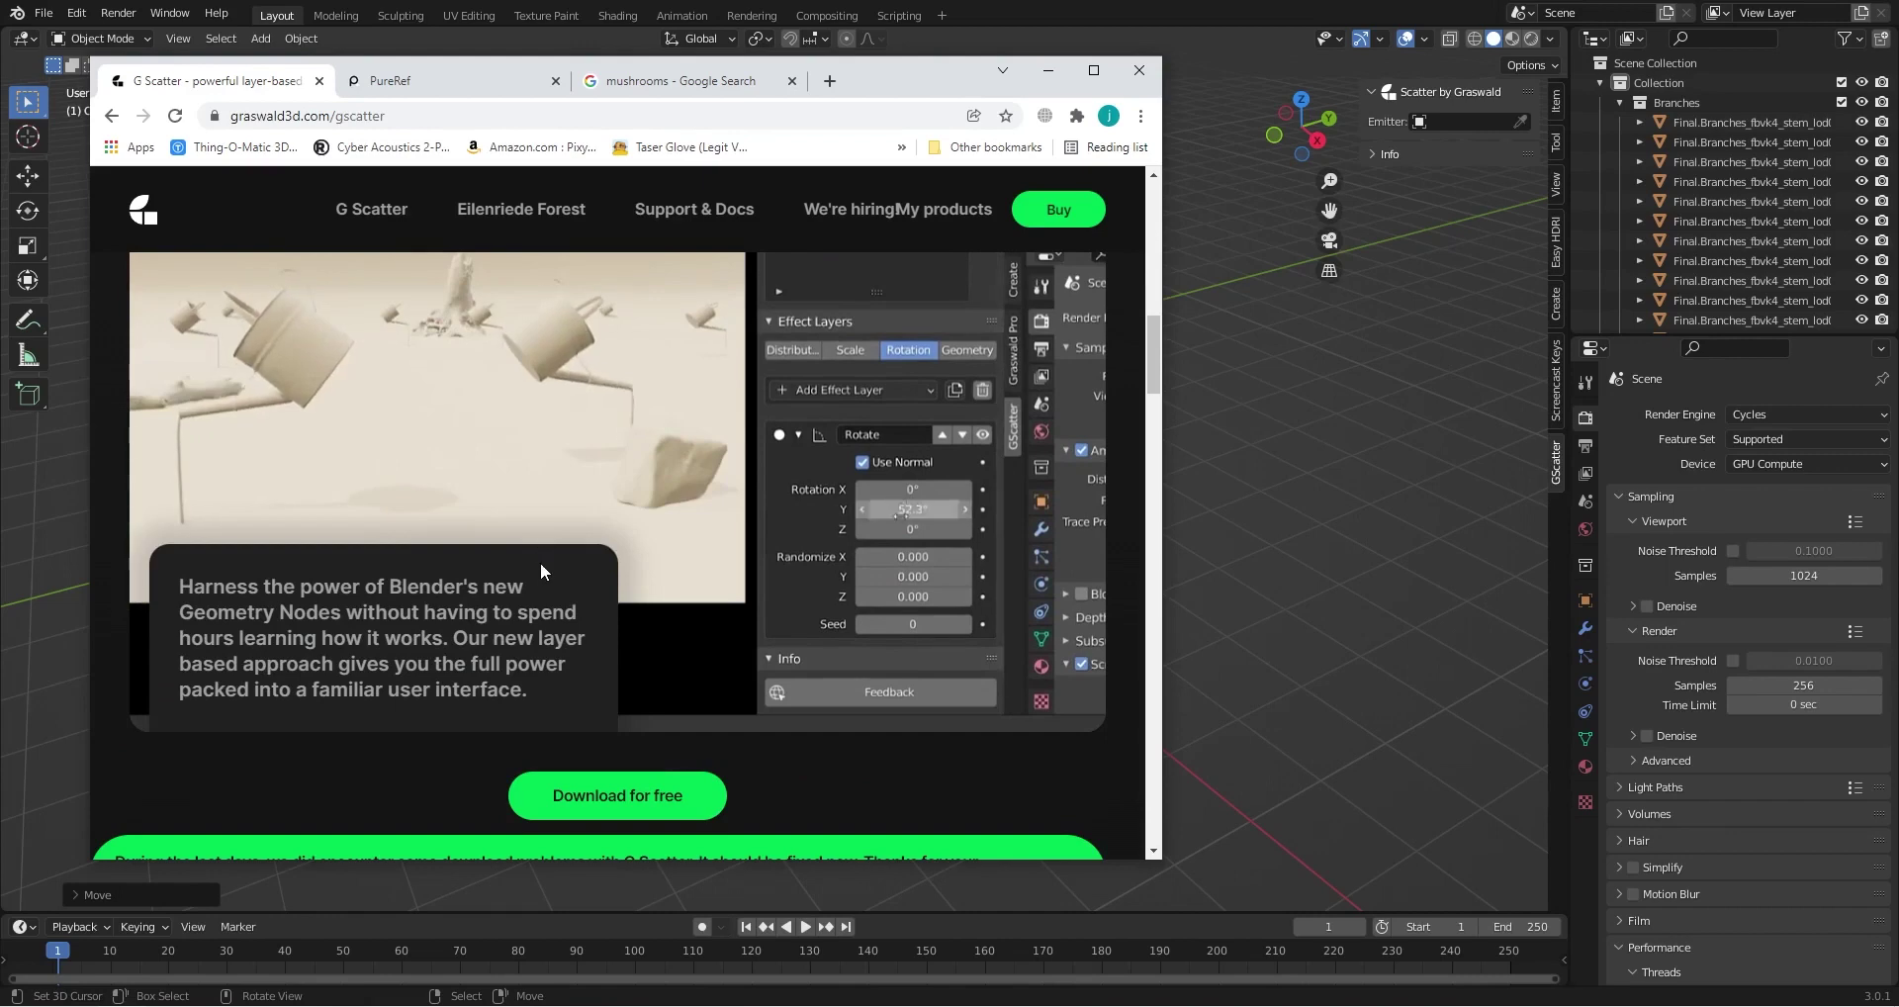
click(516, 218)
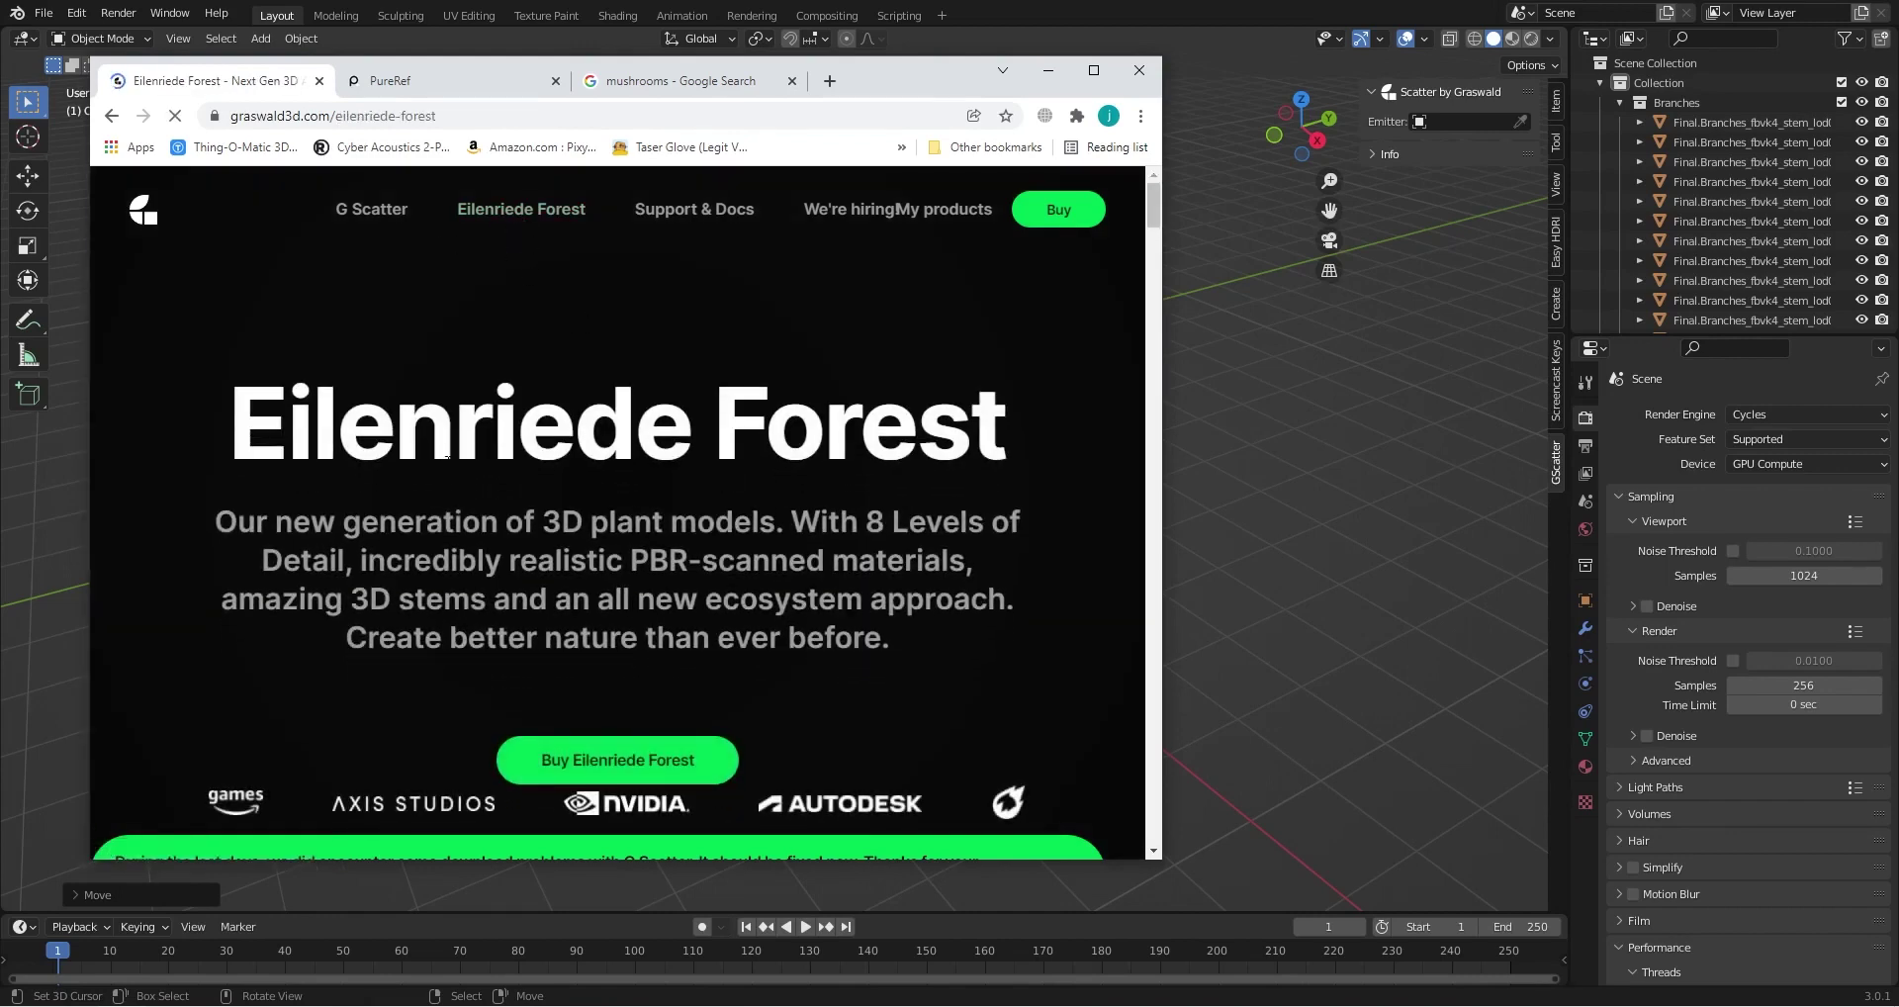
scroll(447, 463, down, 2)
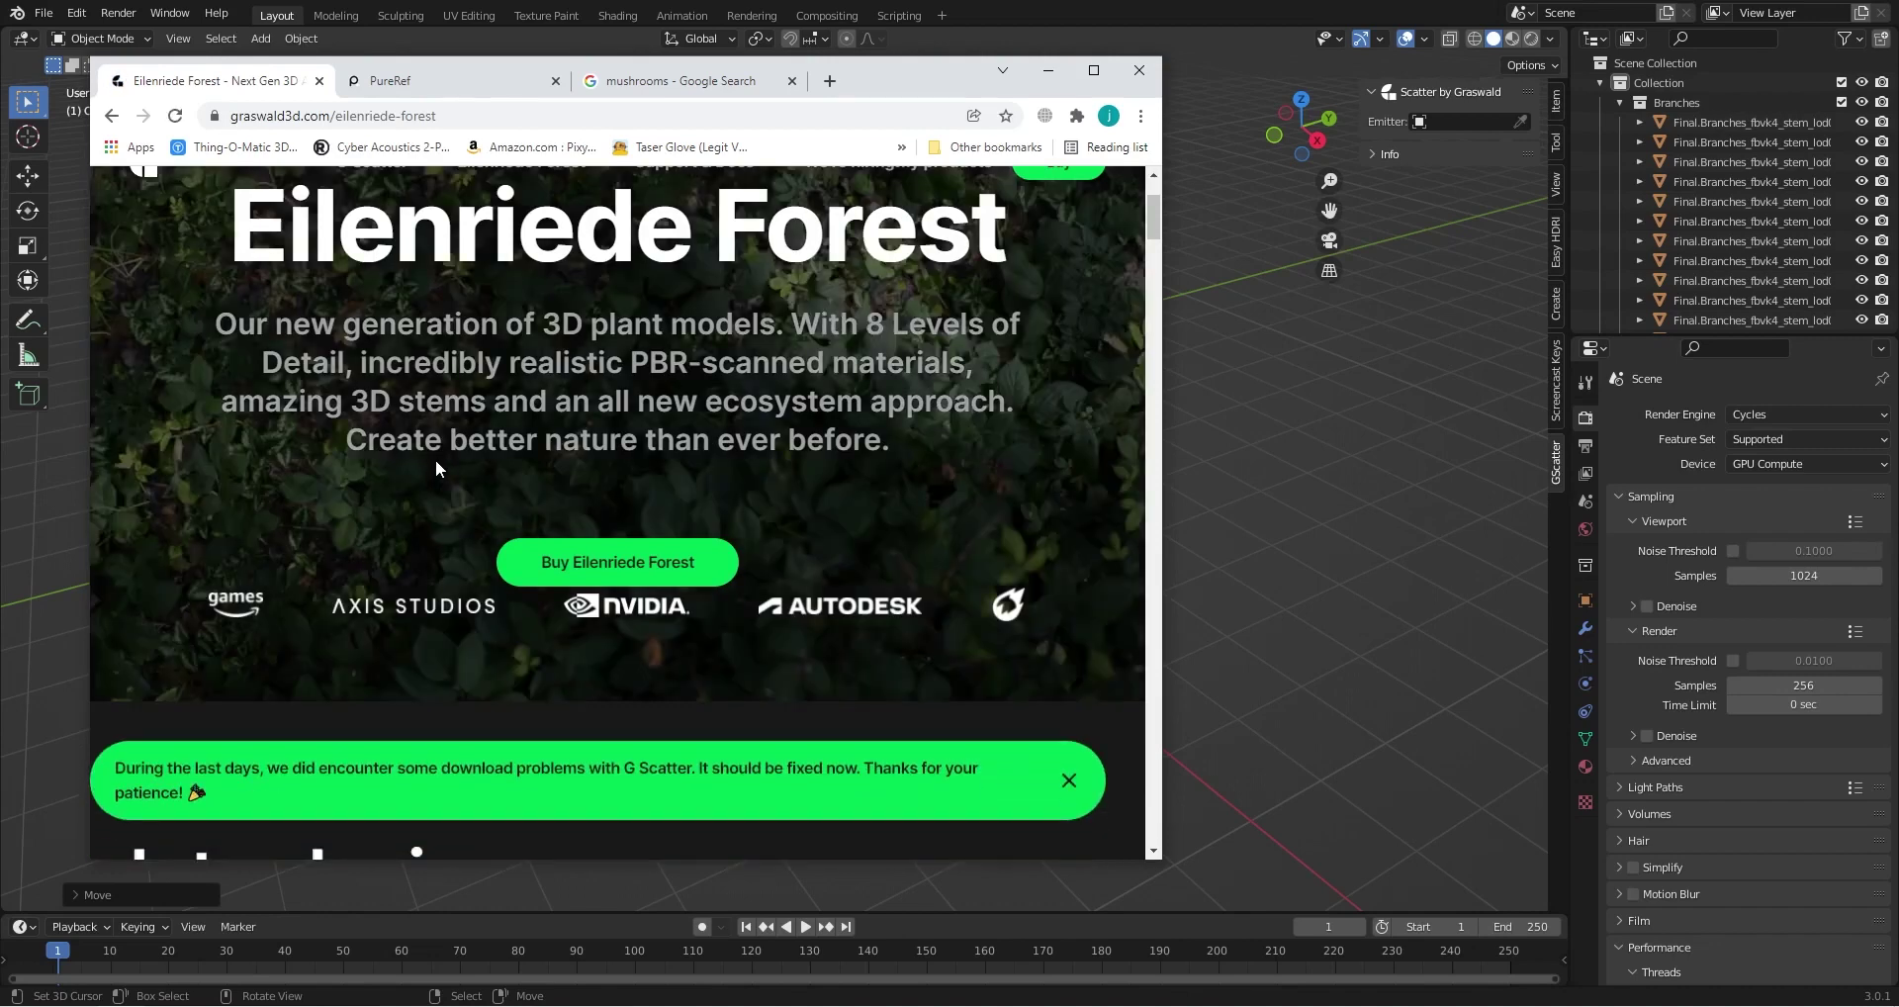
scroll(435, 459, up, 2)
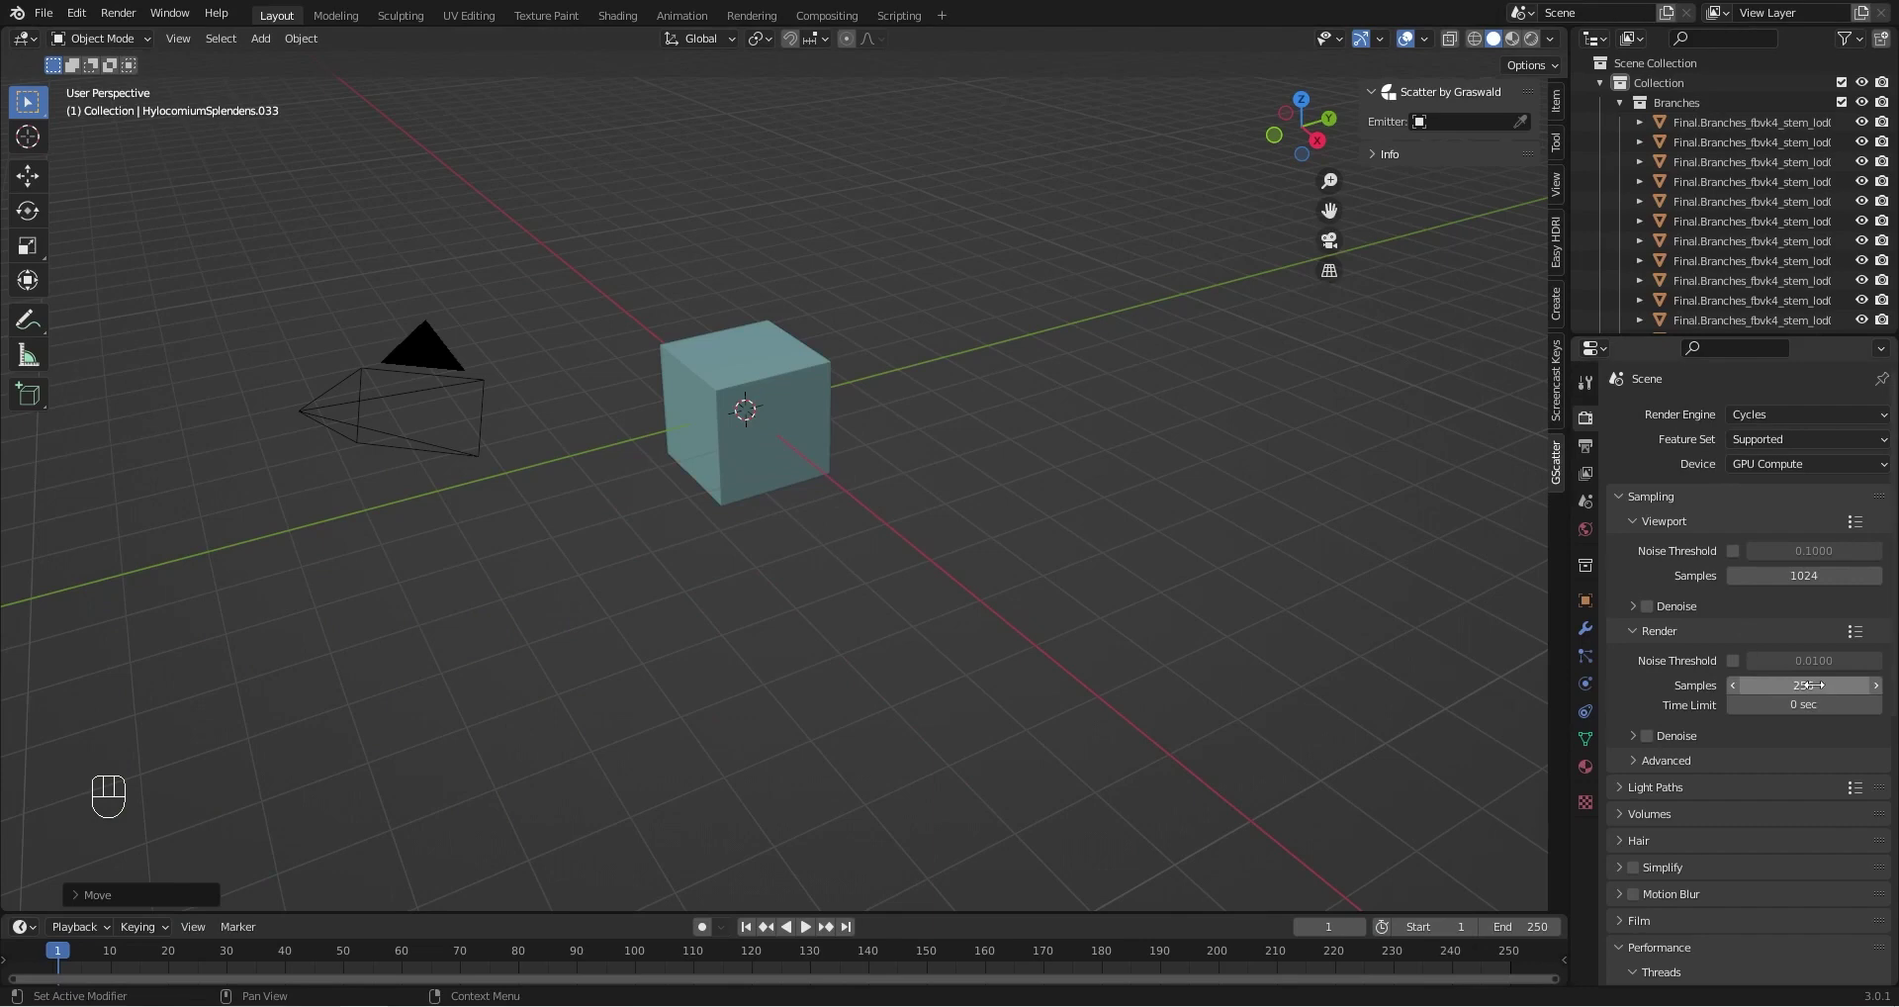
Show the view layer passes and split off a Compositor editor below the 3D viewport to inspect the Denoise node
click(1586, 473)
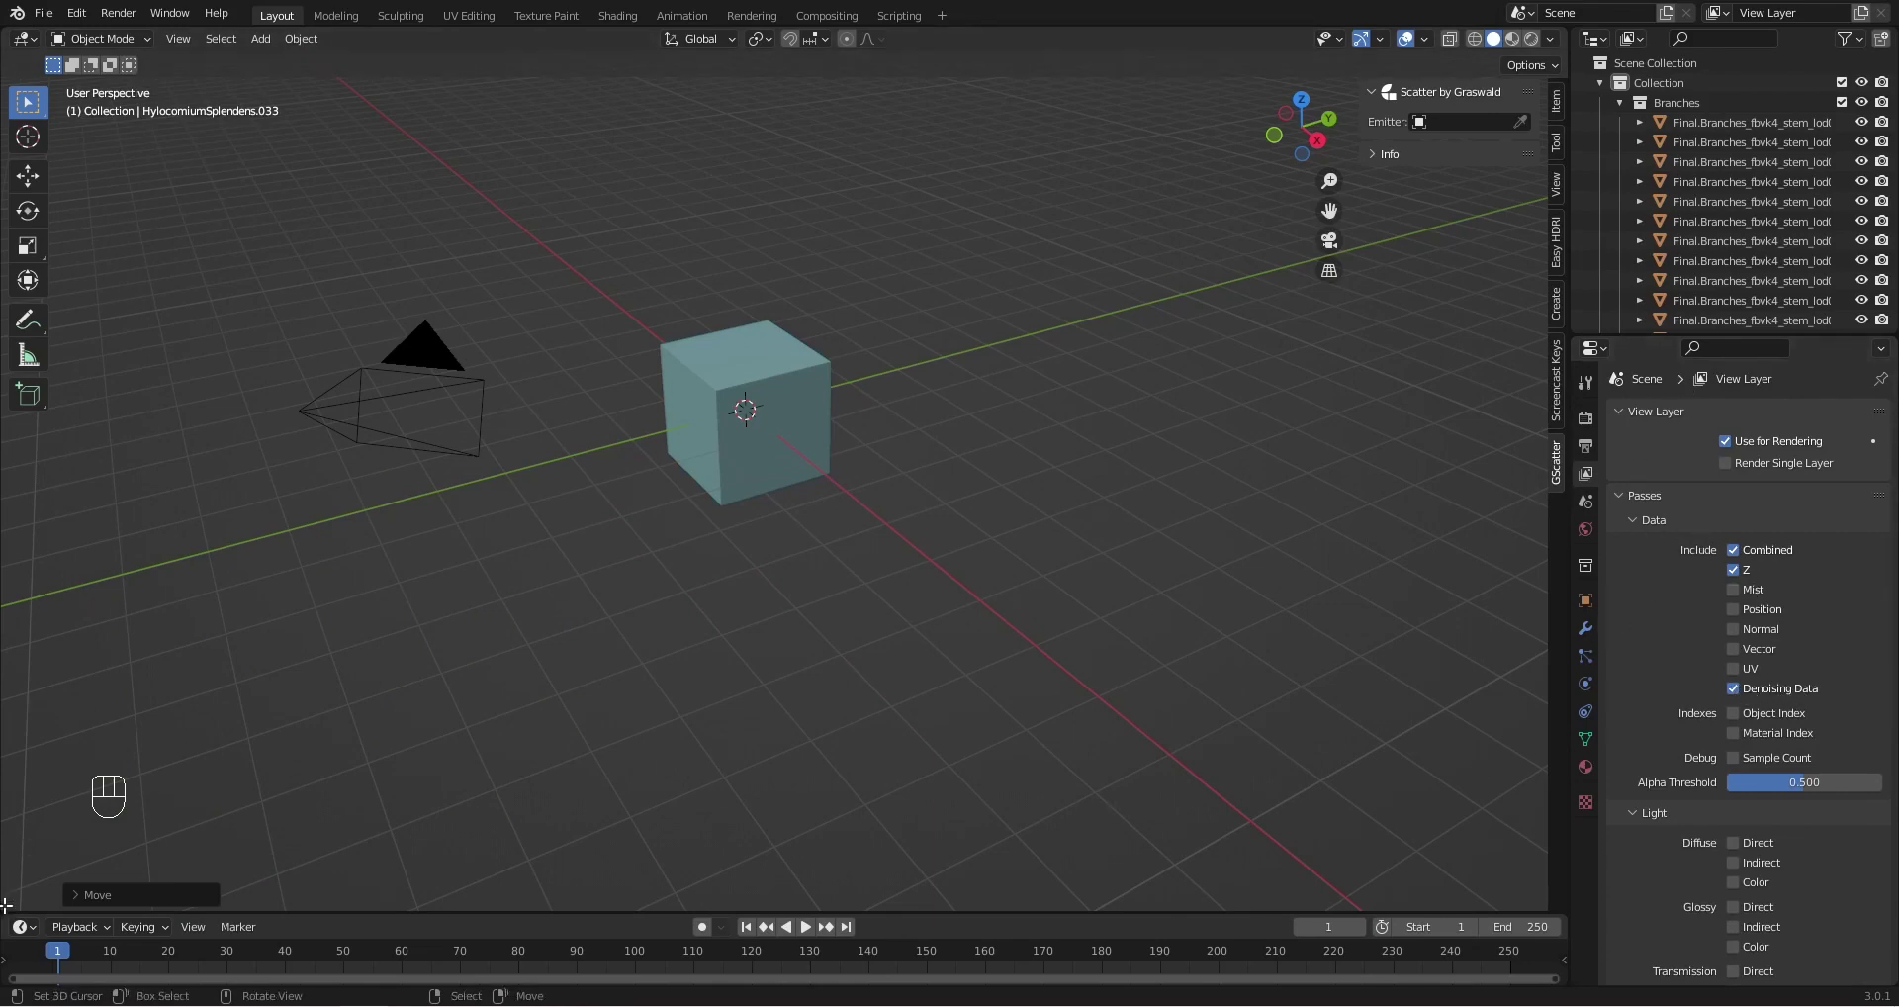
drag(5, 906, 39, 608)
click(23, 593)
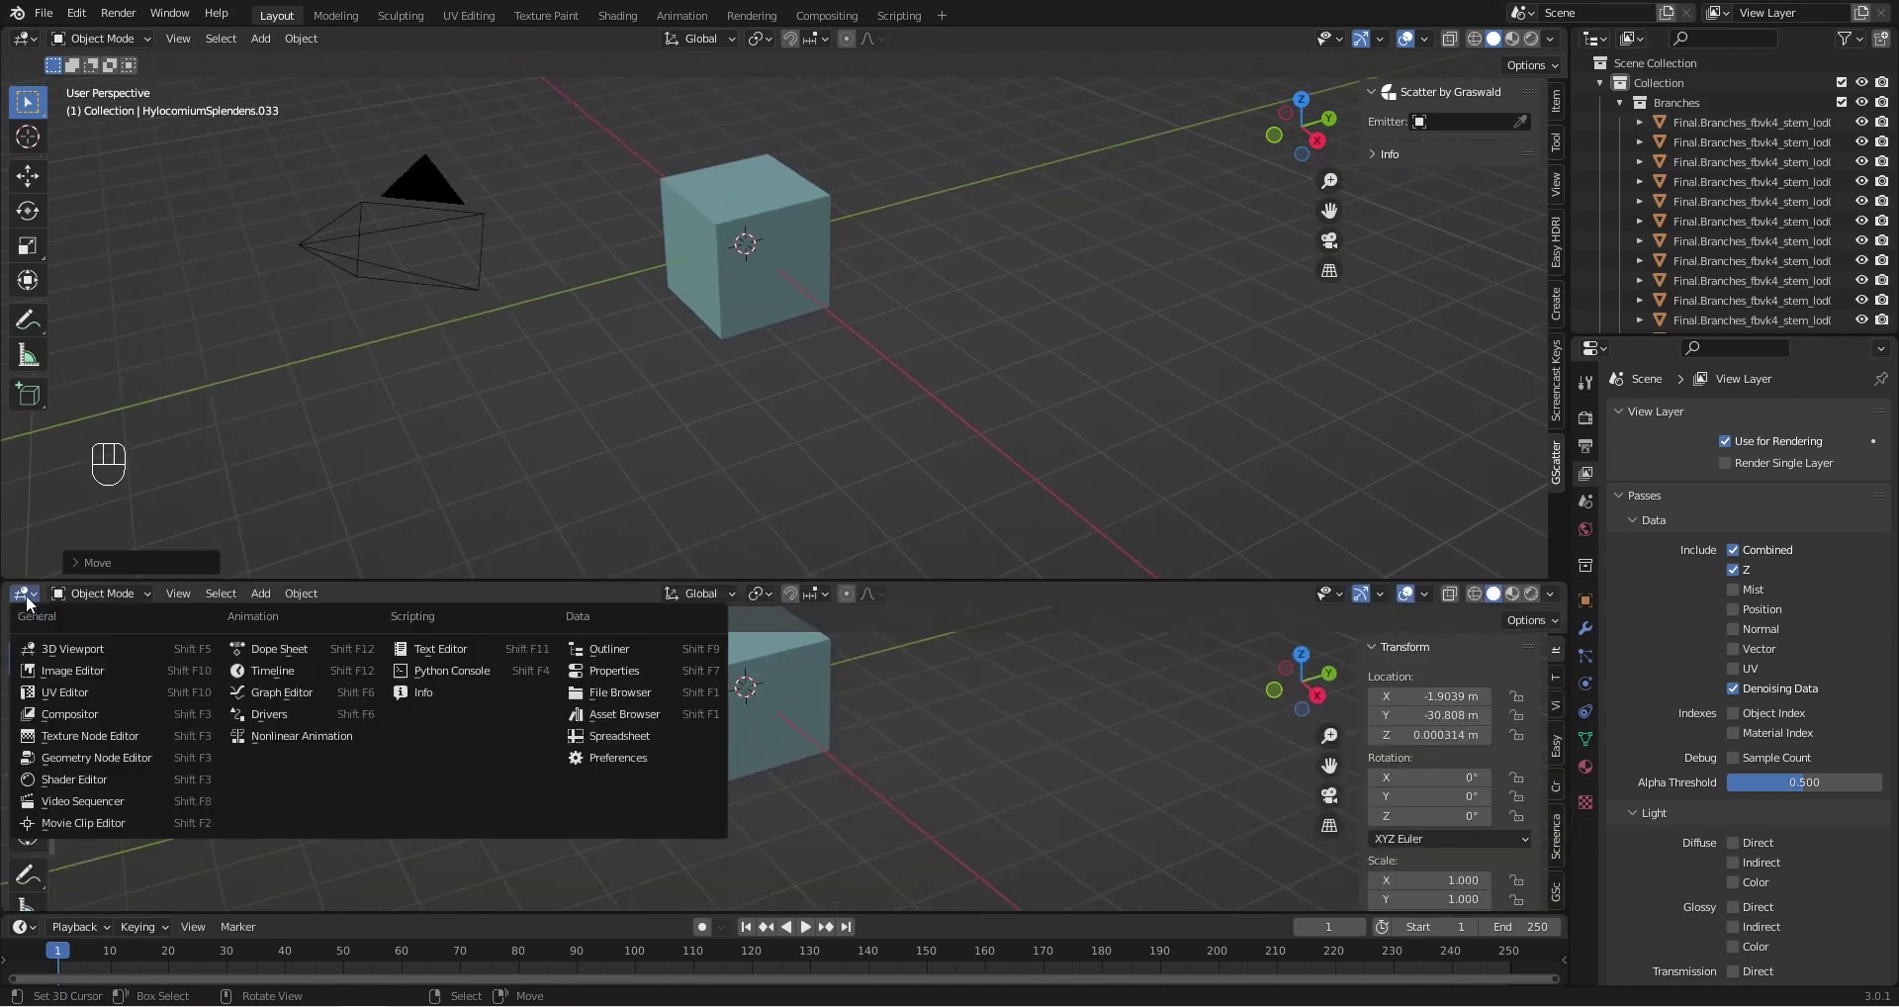
click(60, 713)
scroll(293, 681, up, 5)
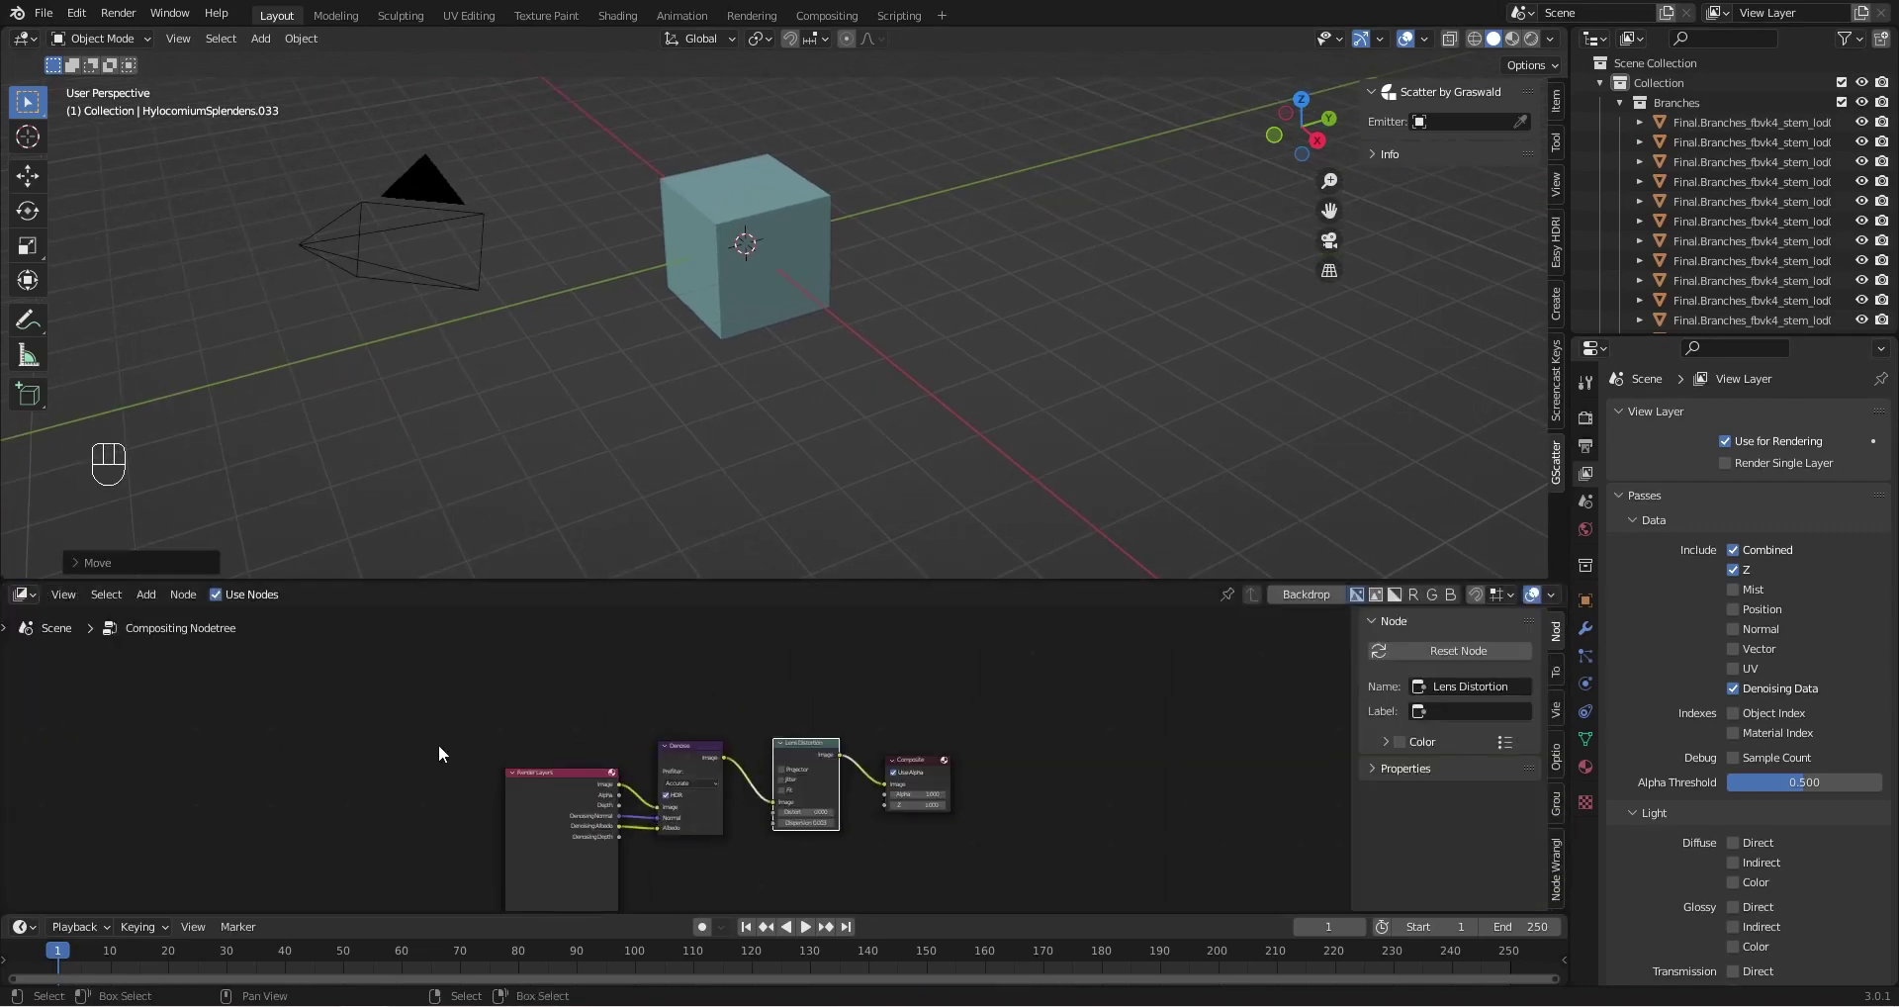
click(717, 668)
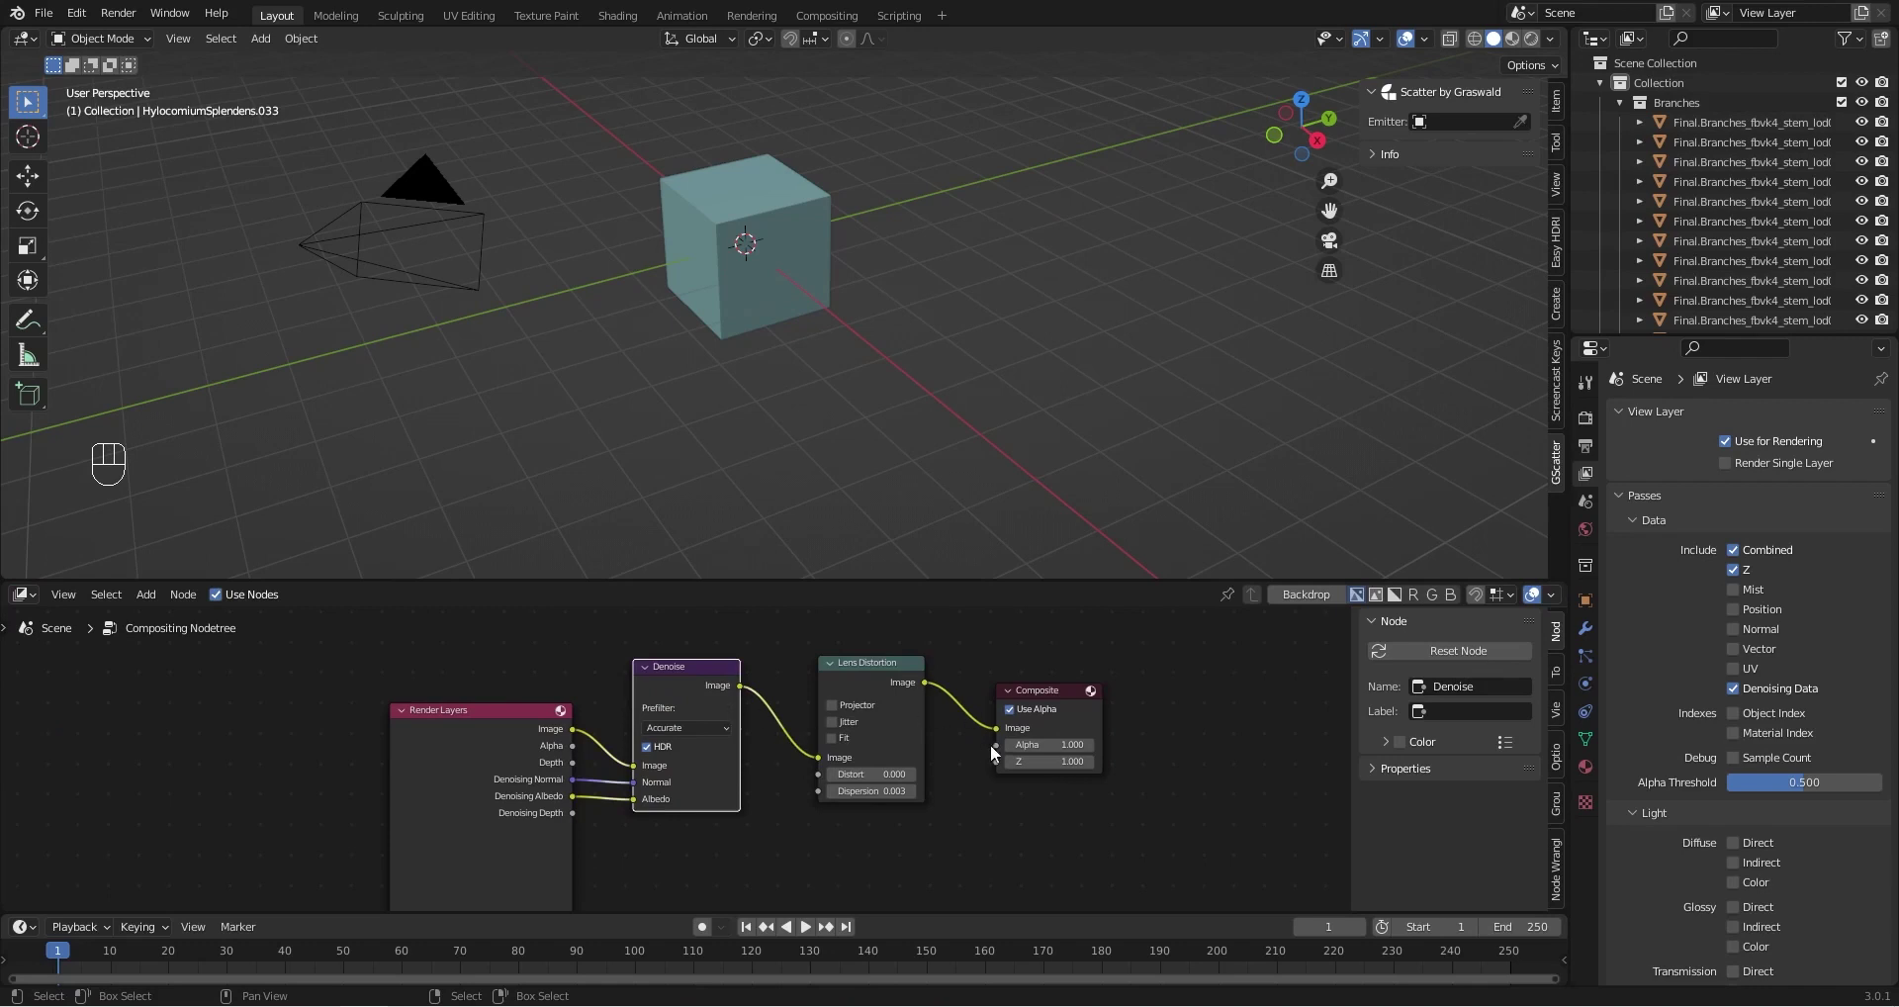
middle_drag(787, 754, 829, 780)
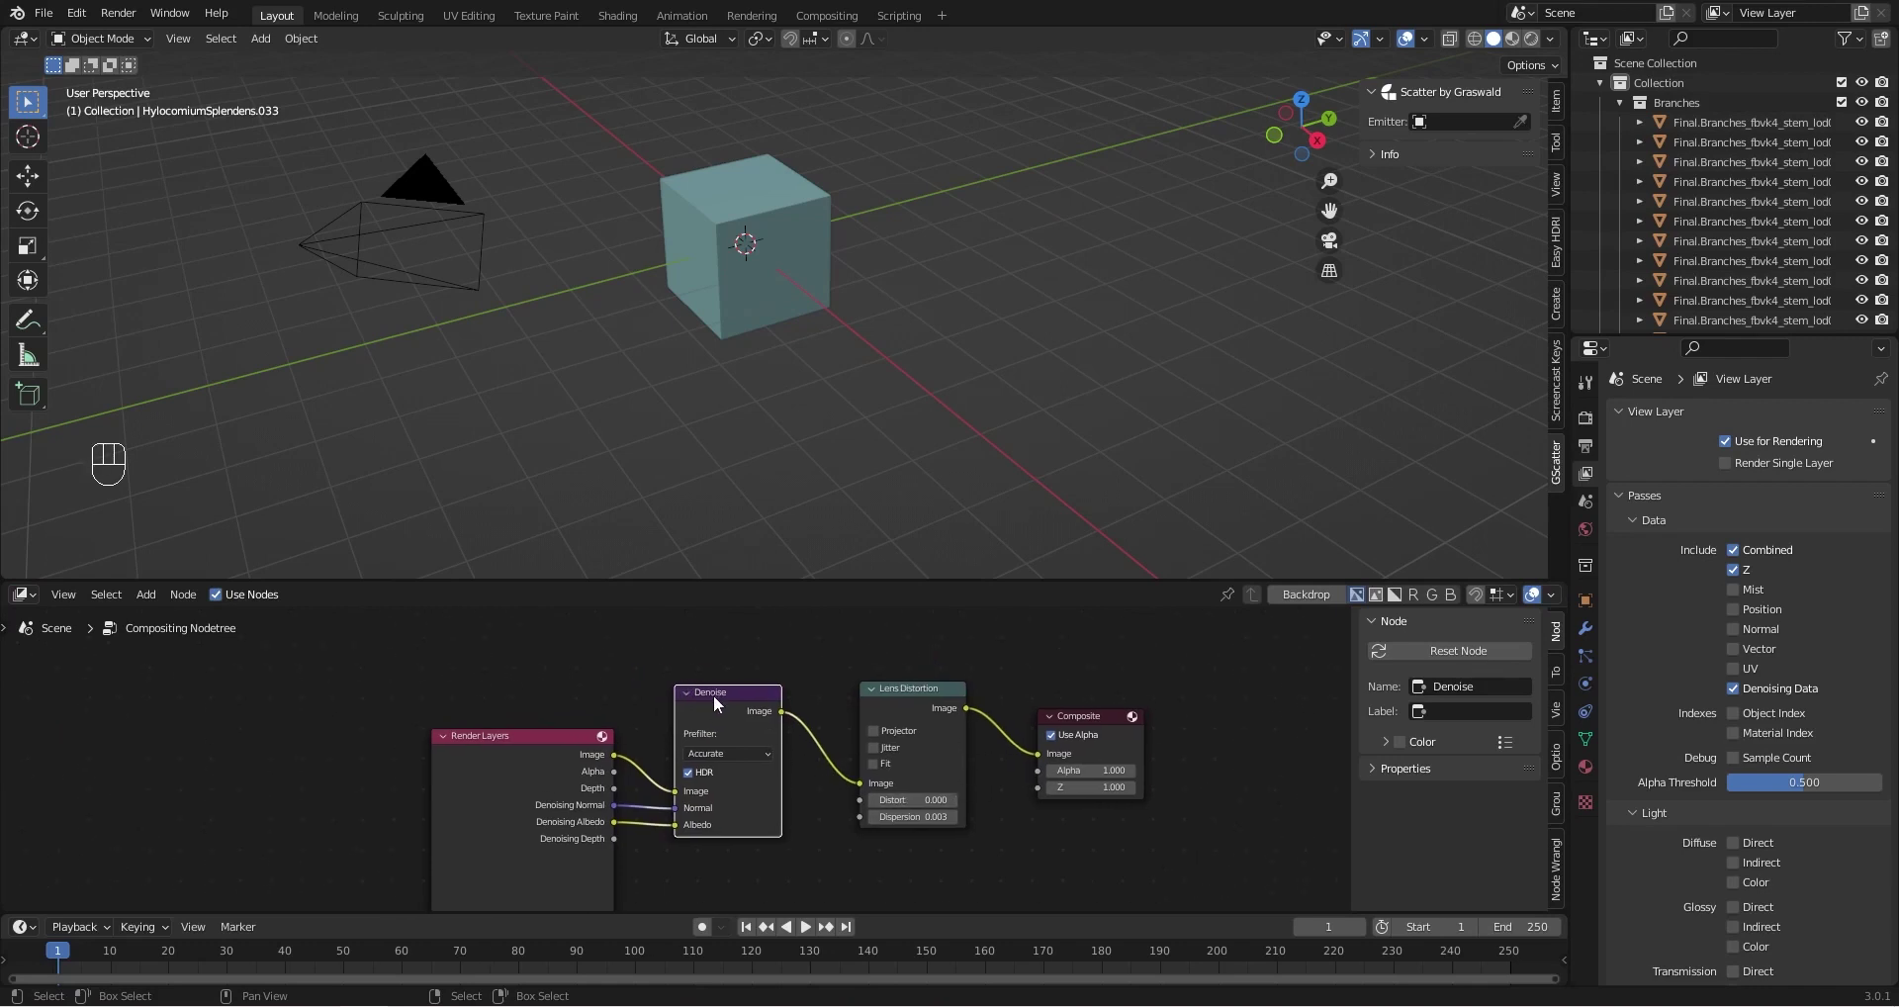
scroll(715, 694, down, 3)
key(shift+a)
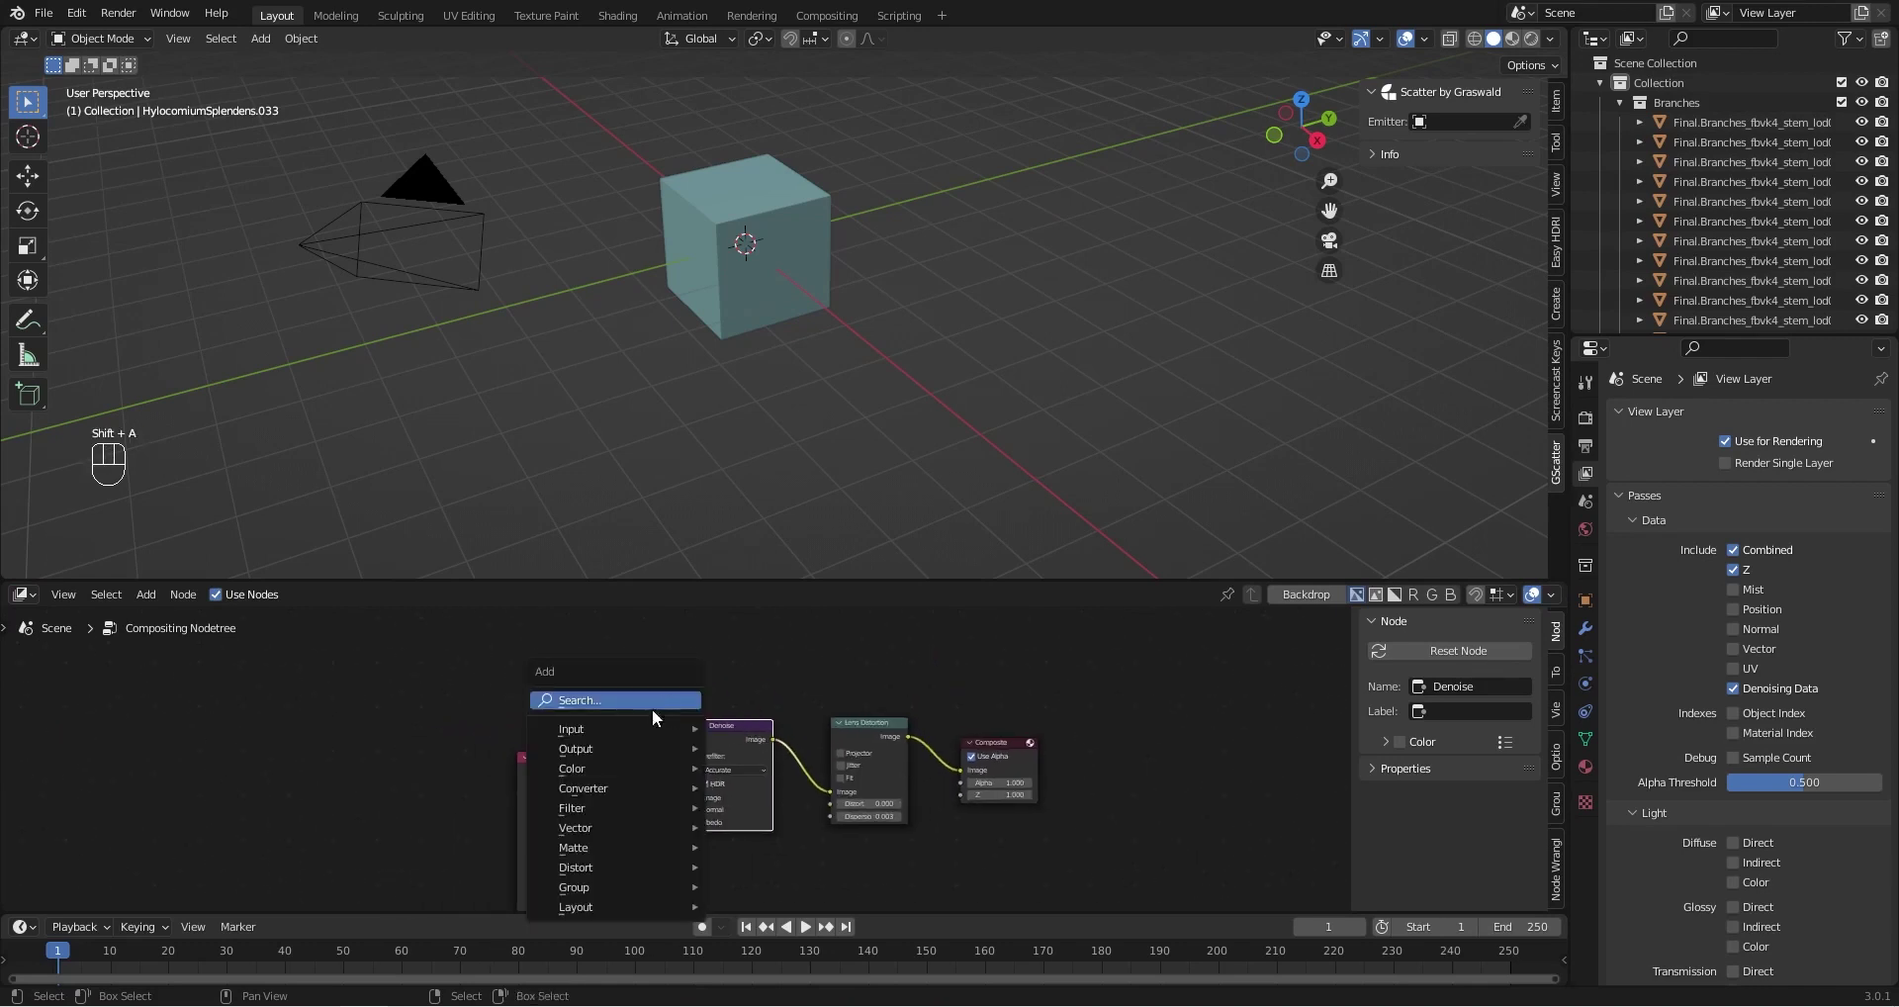
mouse_move(585, 806)
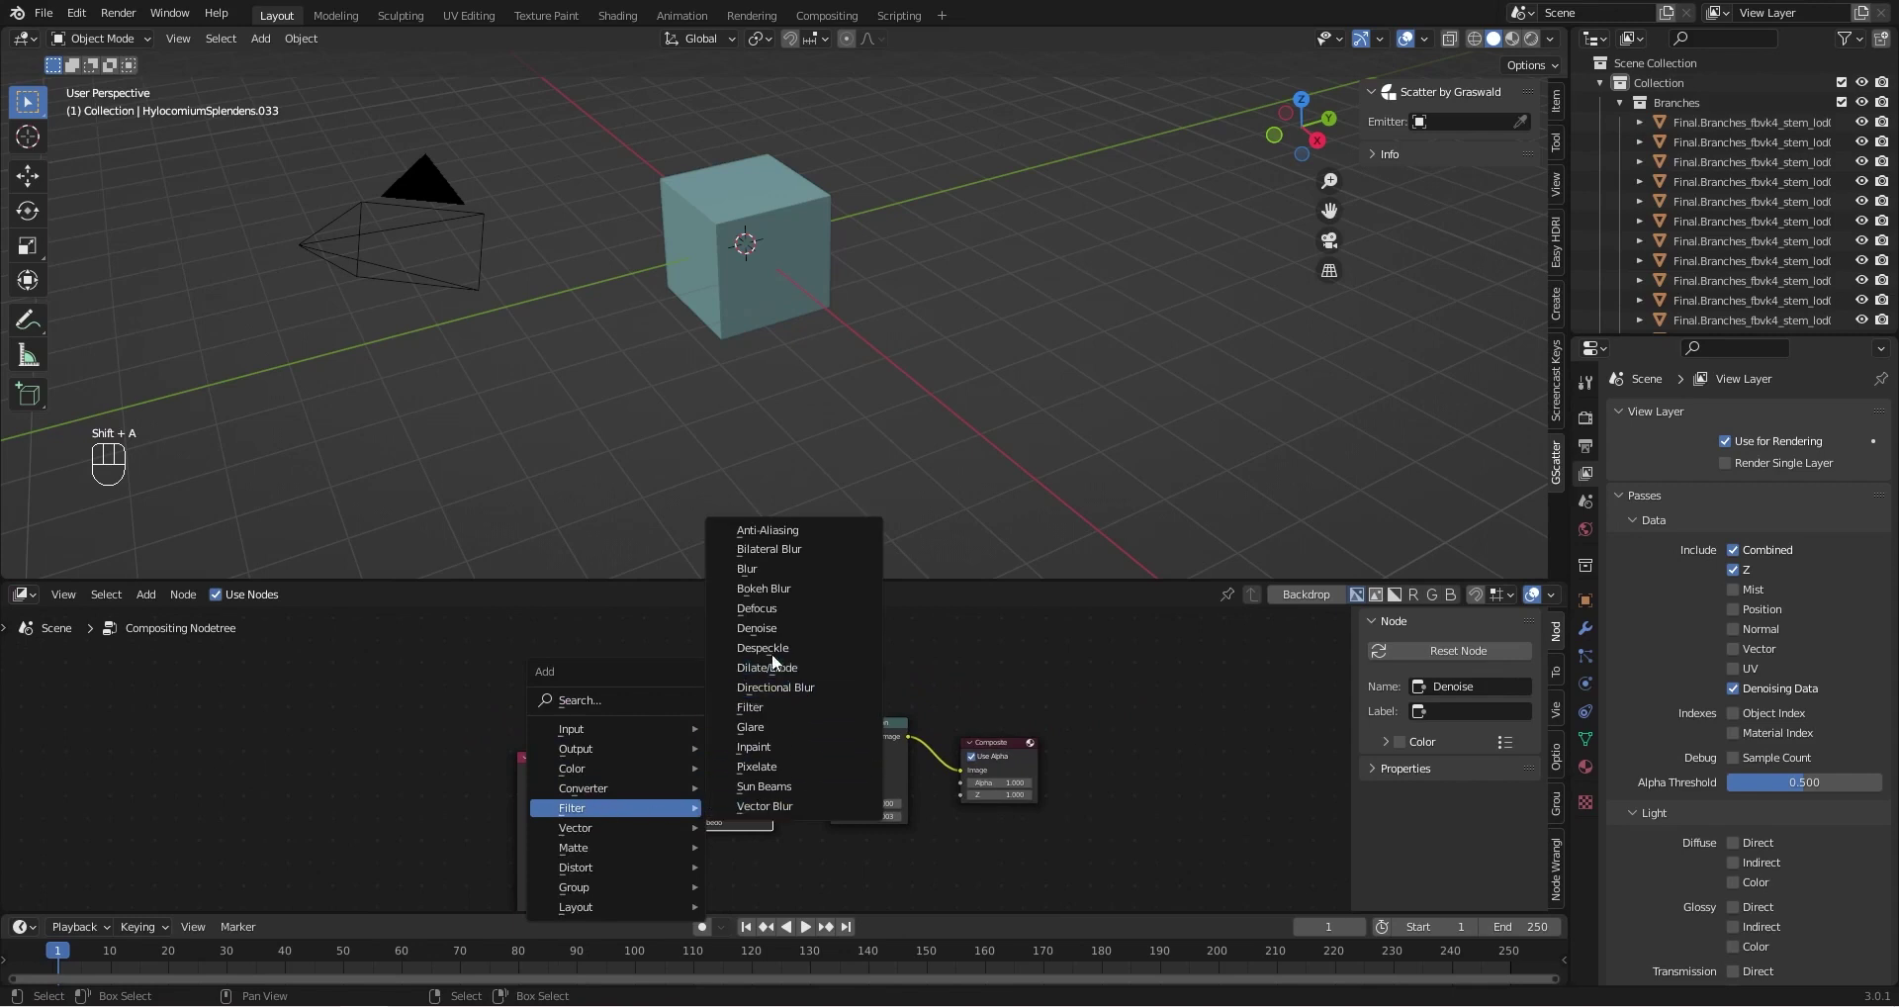
click(762, 627)
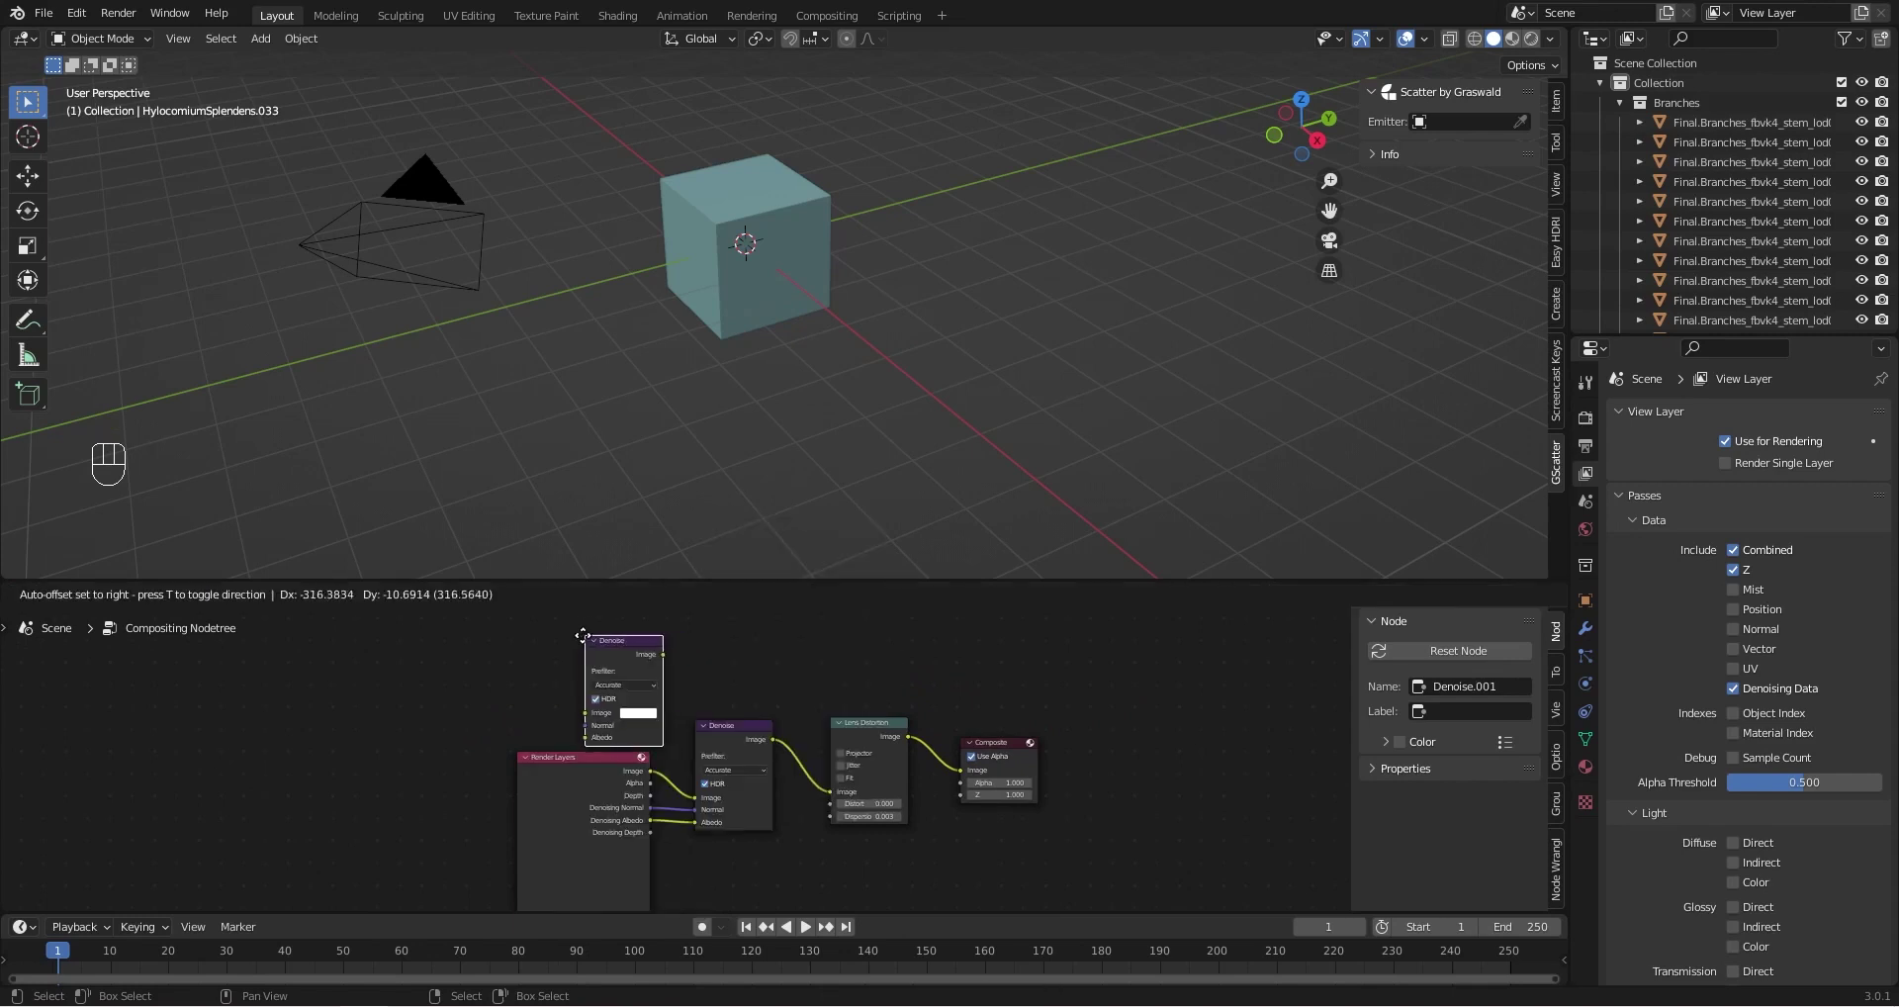
right_click(584, 636)
middle_drag(659, 721, 653, 697)
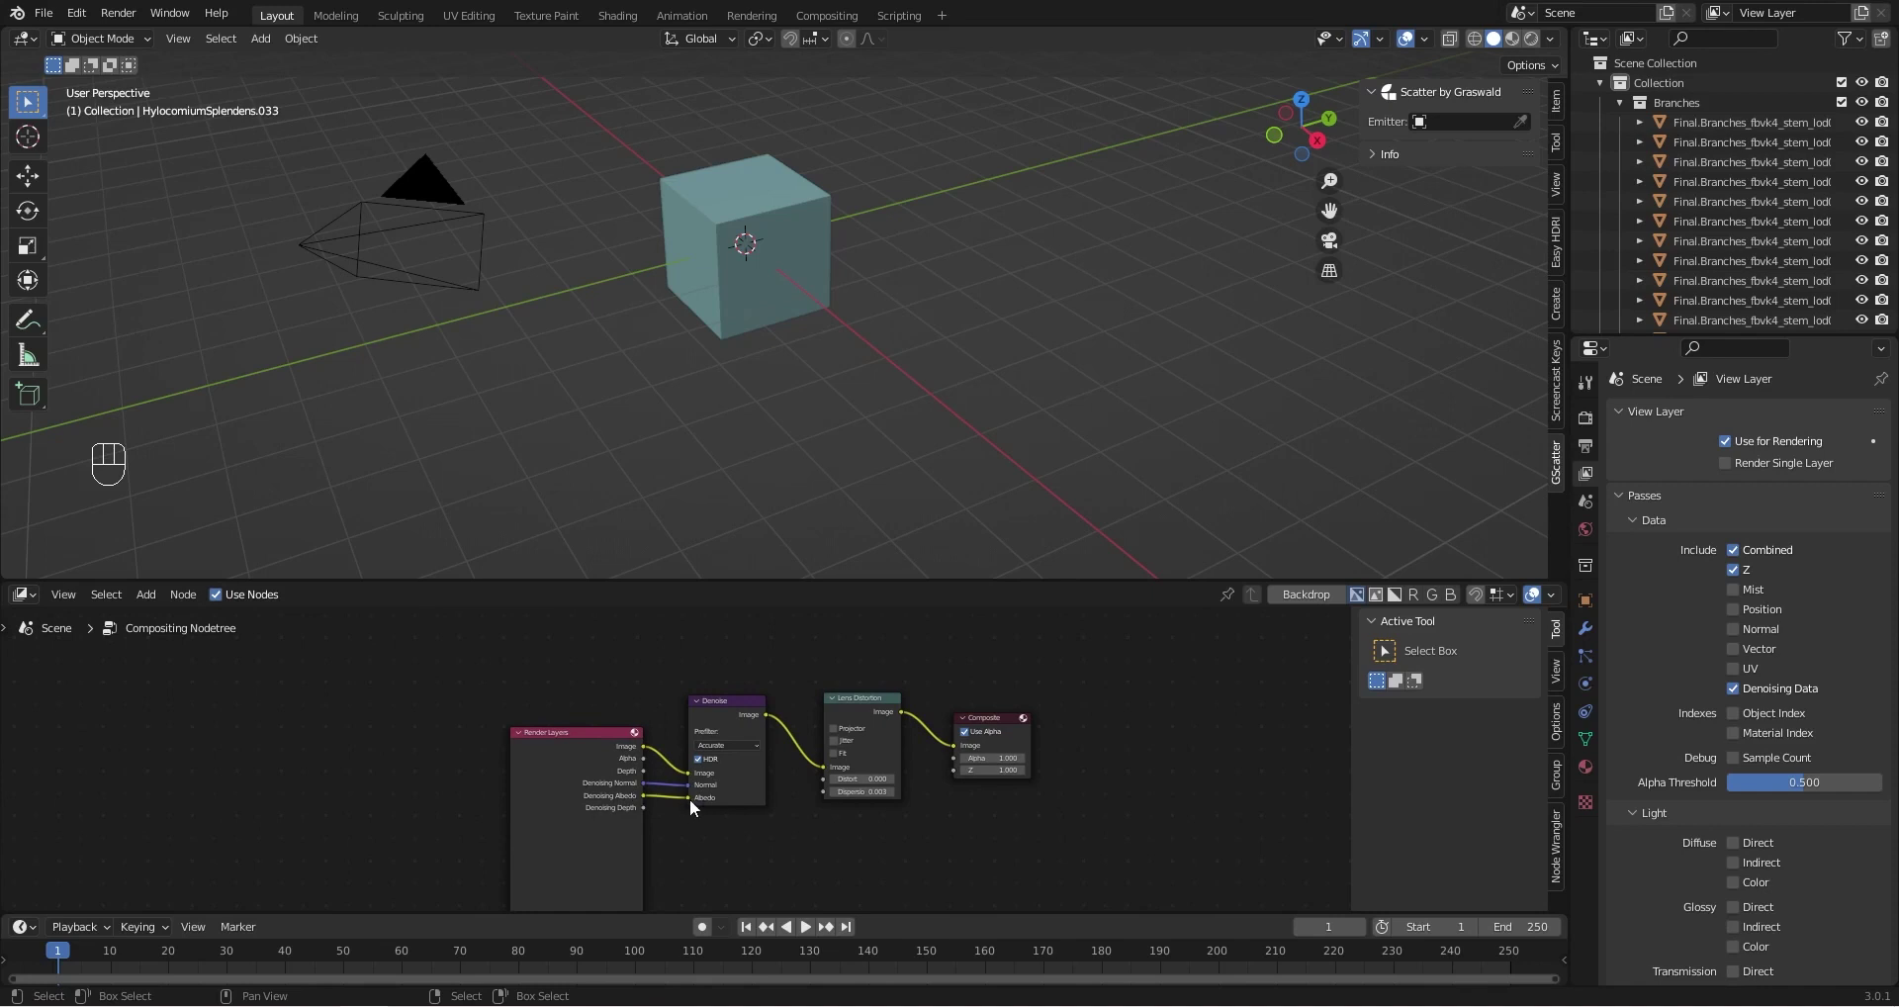
Examine the links between the Render Layers, Denoise, Lens Distortion and Composite nodes, and close the Compositor area
middle_drag(766, 779, 673, 772)
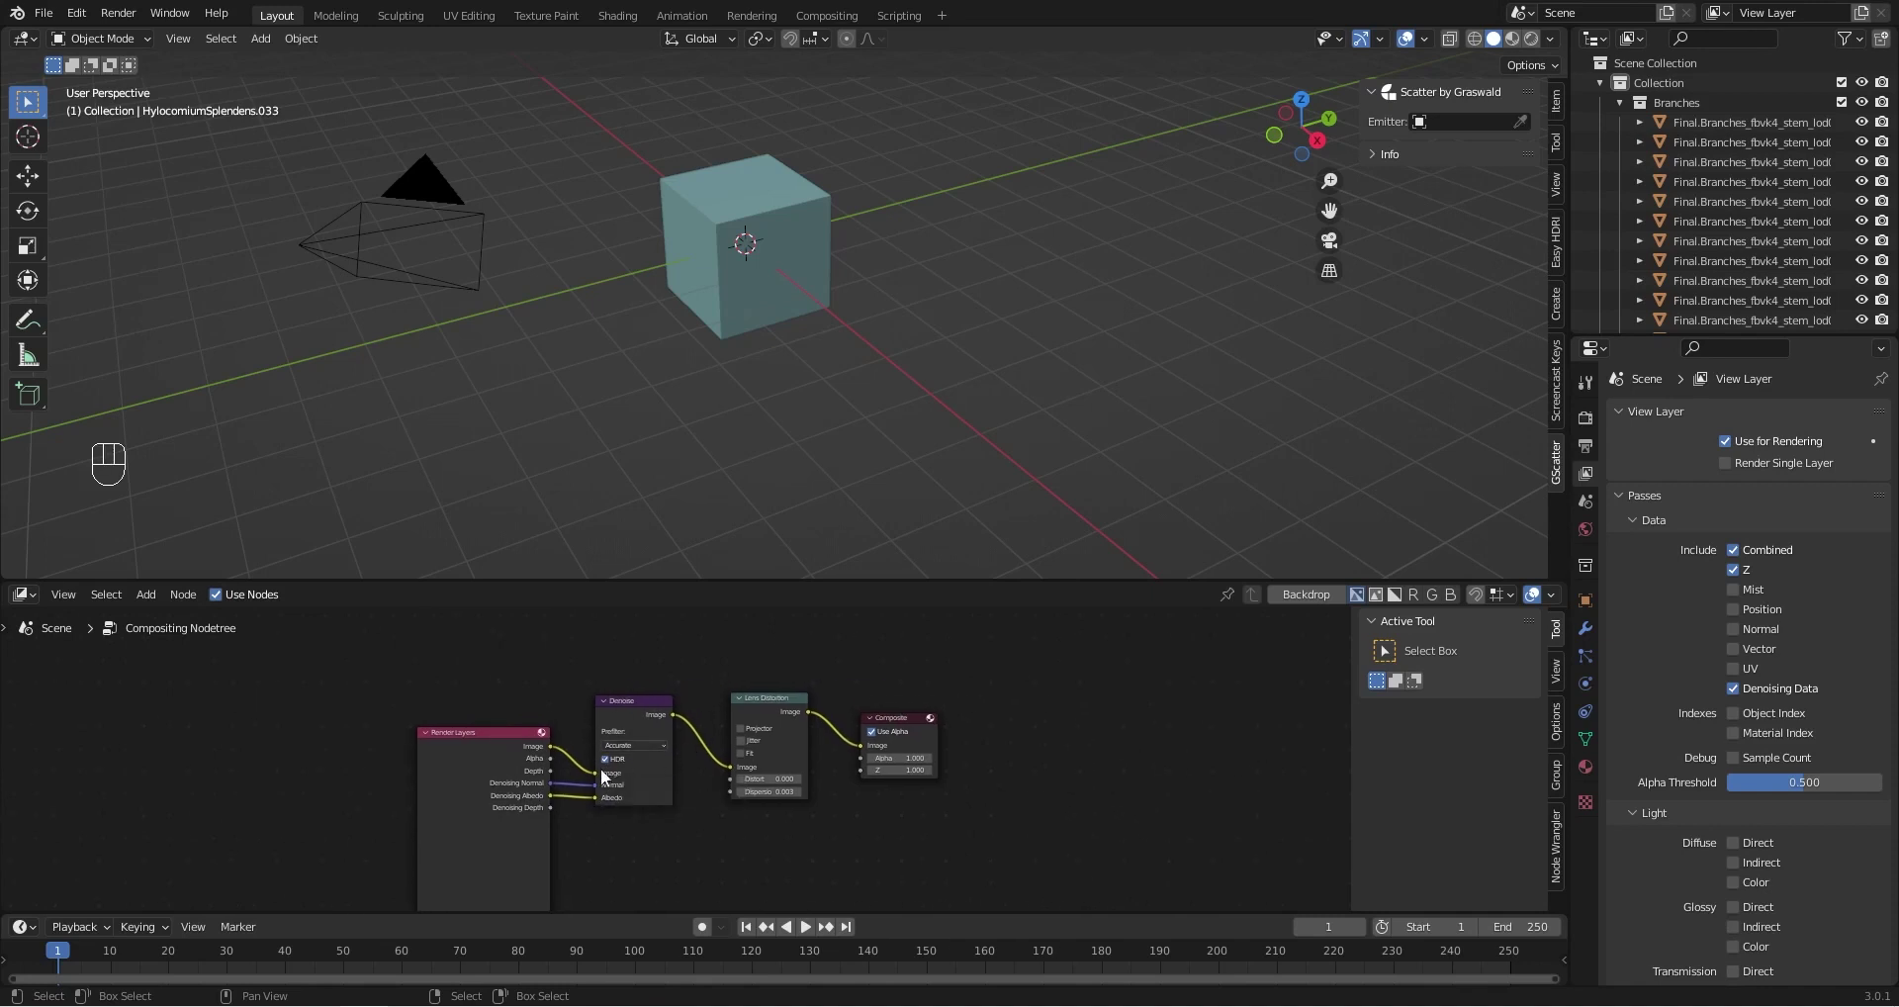
middle_drag(684, 819, 638, 810)
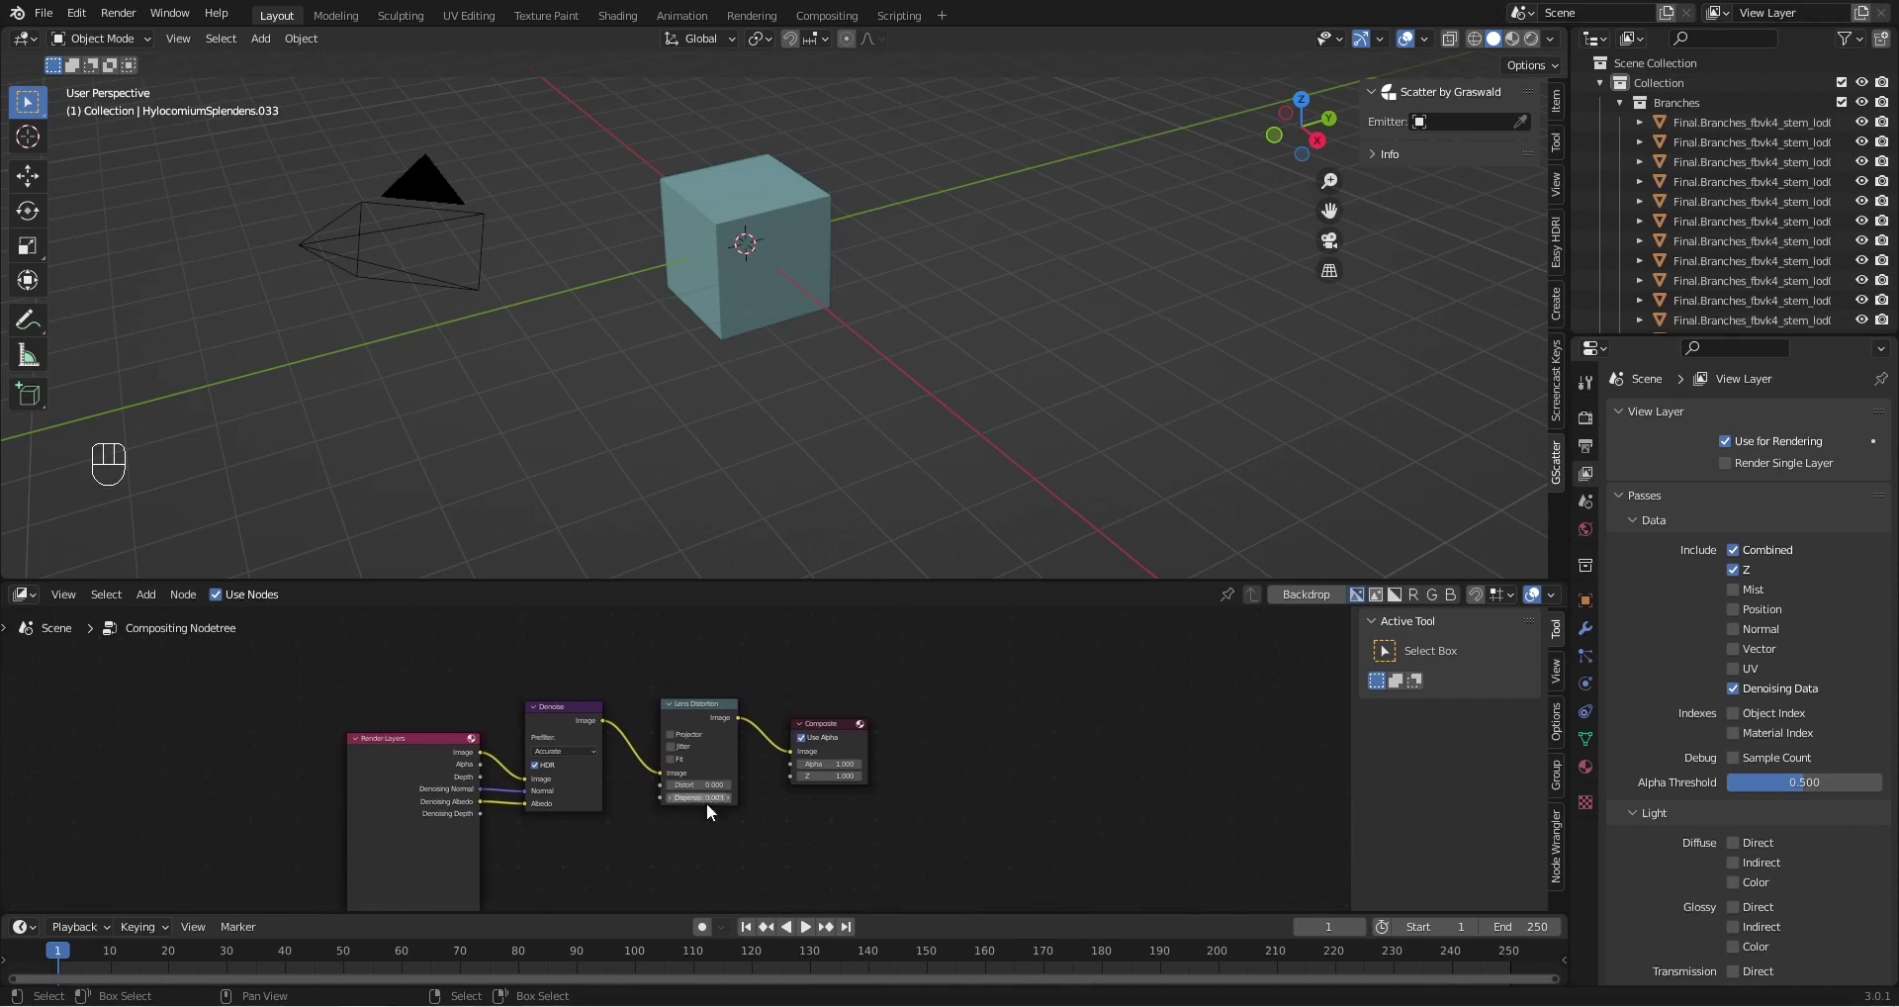
scroll(716, 816, up, 1)
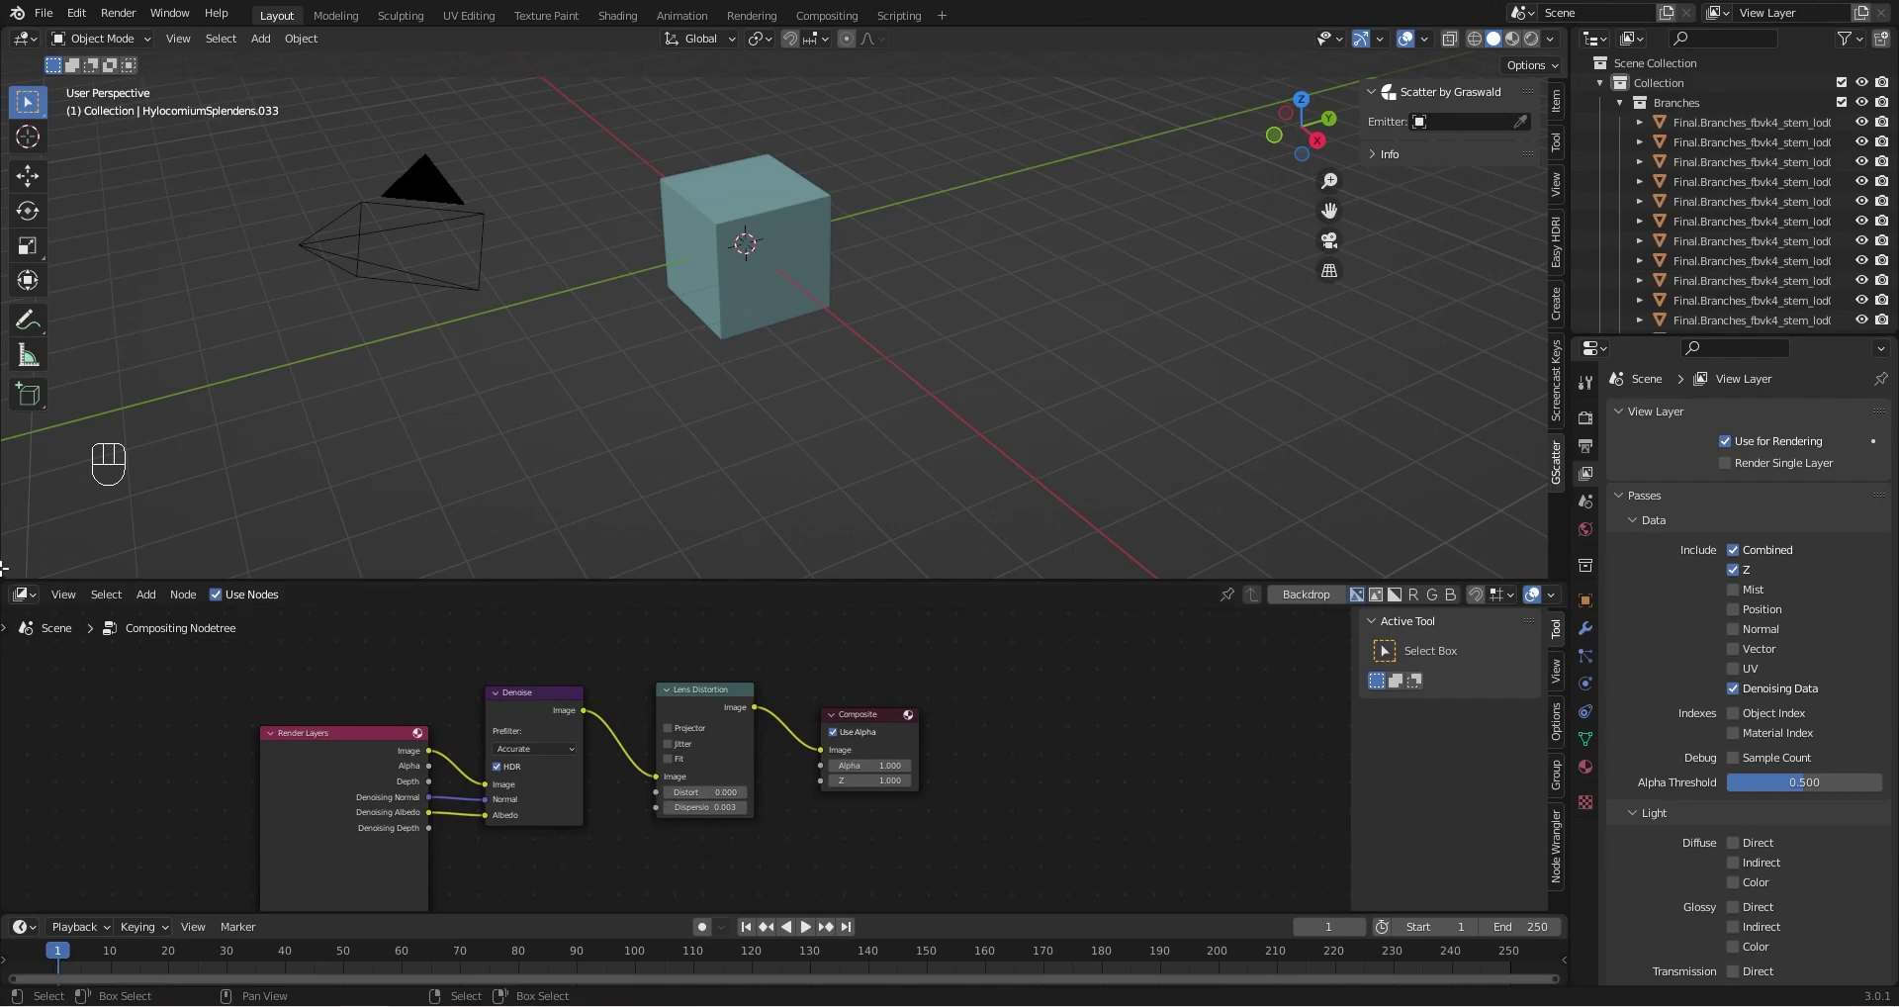
drag(3, 567, 922, 597)
Inspect the rows of plant and debris models placed along the Y axis away from the cube
middle_drag(914, 591, 1138, 556)
scroll(731, 518, down, 3)
middle_drag(752, 574, 1178, 496)
scroll(938, 597, up, 2)
middle_drag(938, 597, 927, 479)
scroll(952, 607, up, 3)
shift+middle_drag(938, 615, 849, 562)
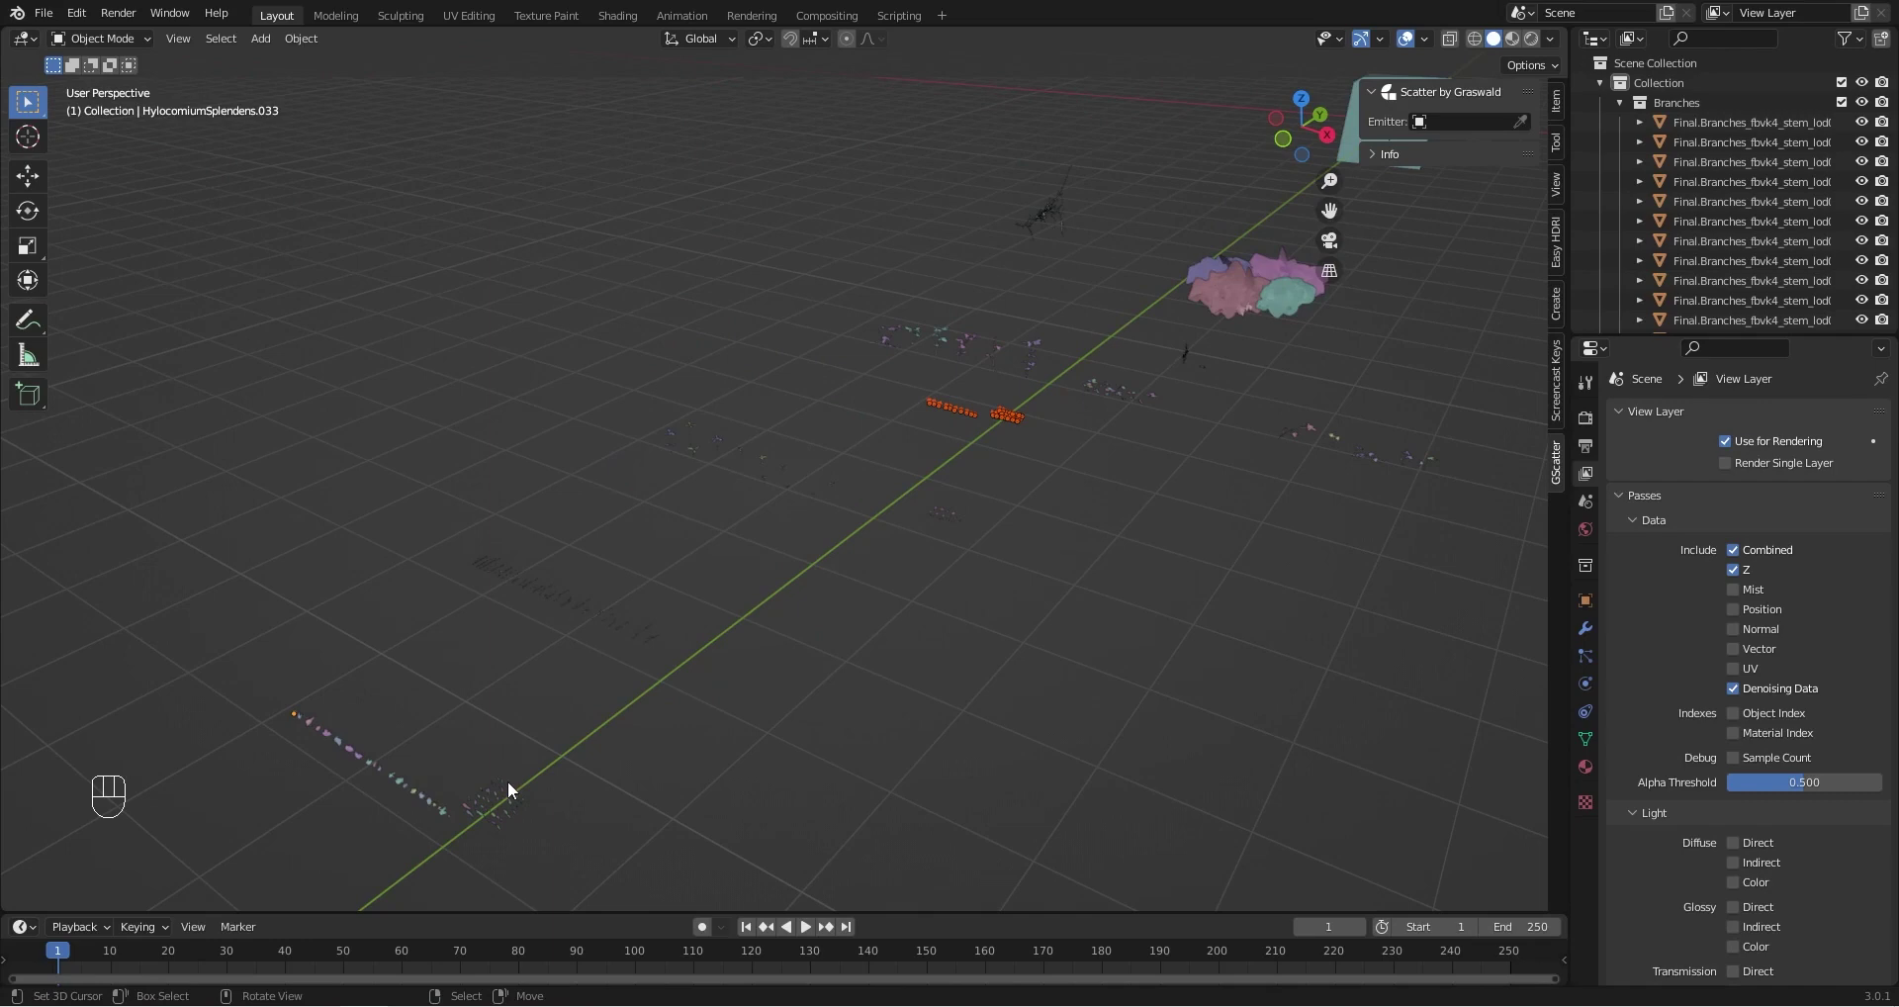
middle_drag(1052, 551, 748, 517)
Replace the cube with a plane at the world origin and scale the plane up as the ground
click(748, 515)
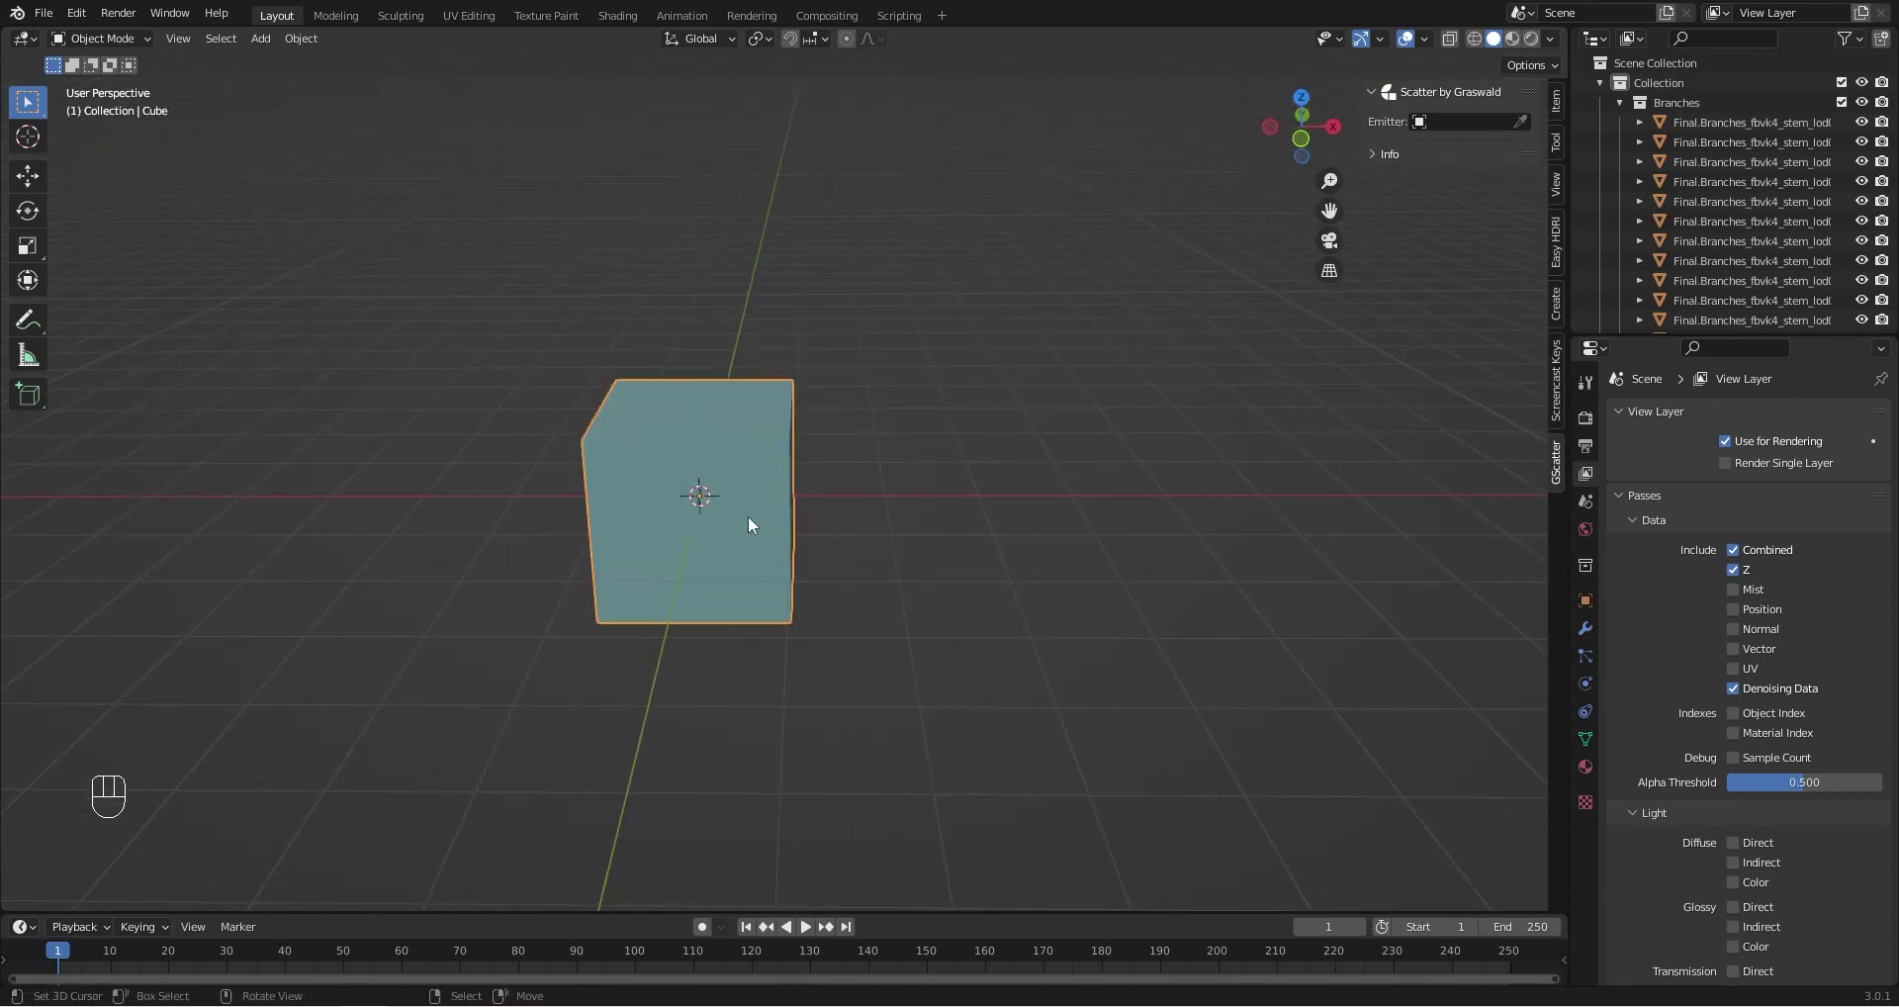
key(x)
click(733, 529)
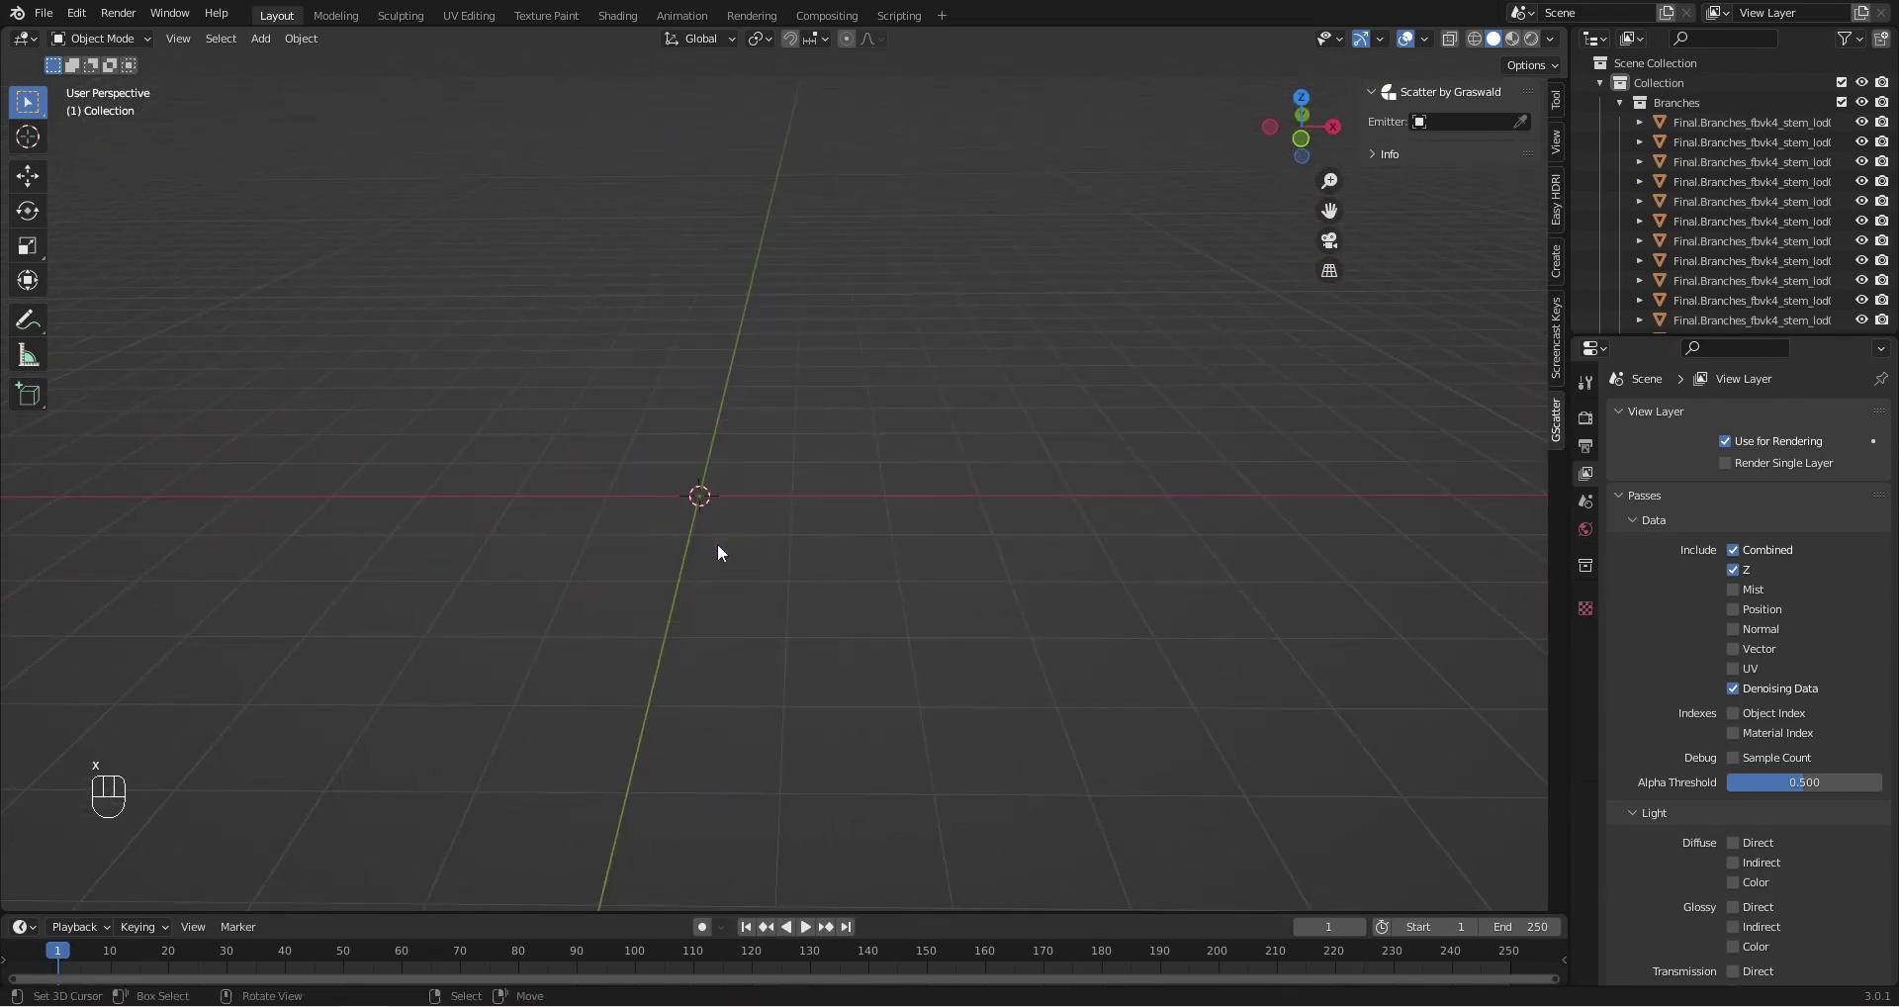
key(shift+a)
click(797, 545)
scroll(782, 522, down, 3)
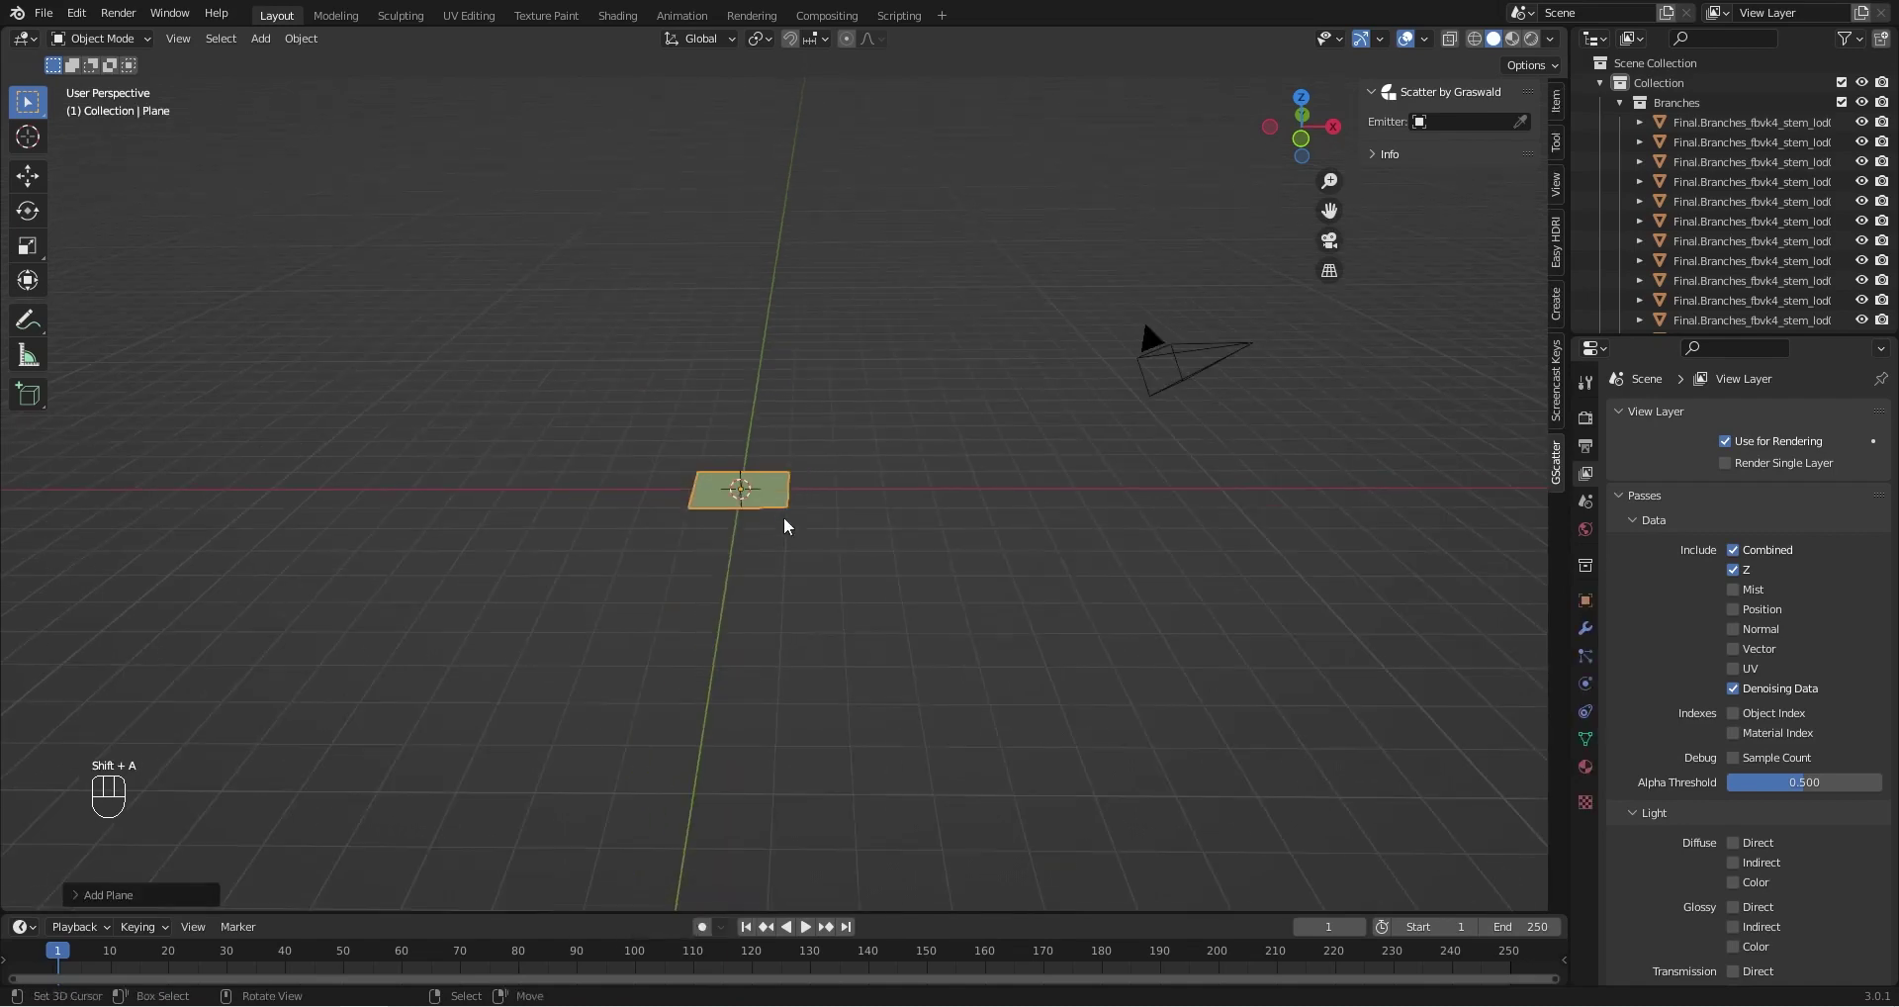
key(s)
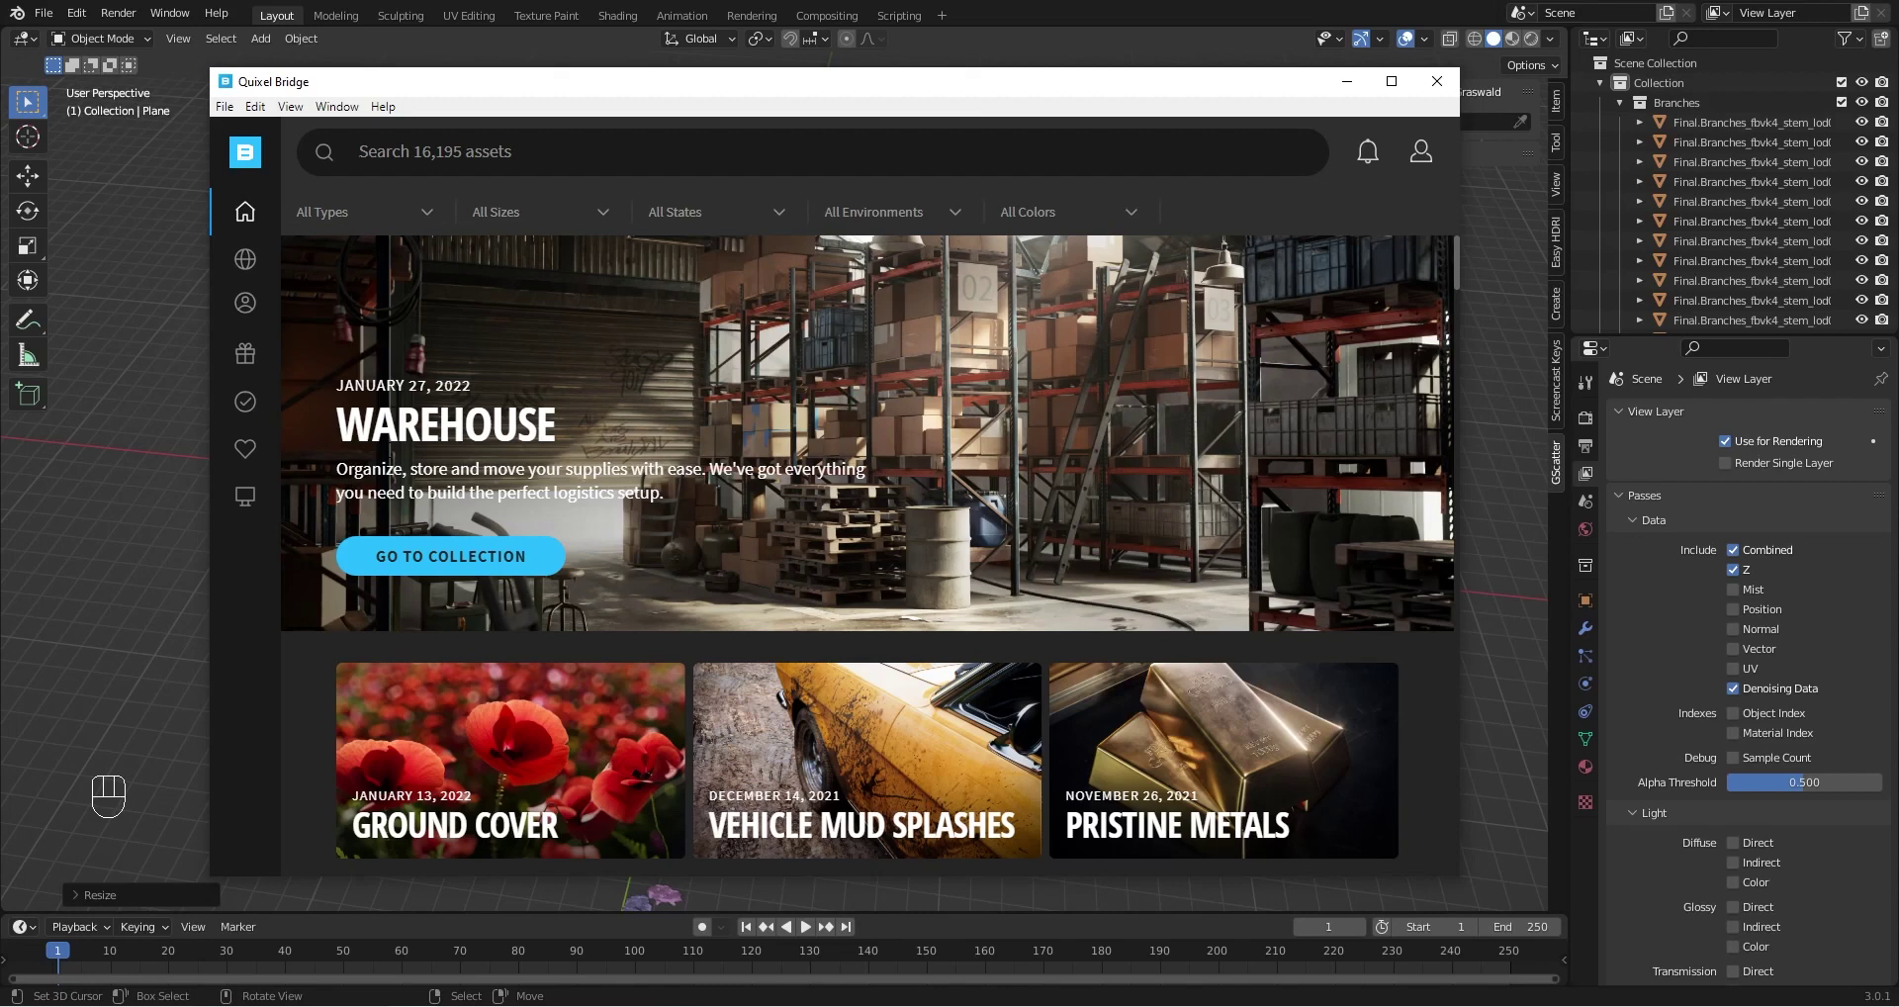
Browse the categories and latest assets of the free collection in Quixel Bridge
mouse_move(252, 396)
click(246, 353)
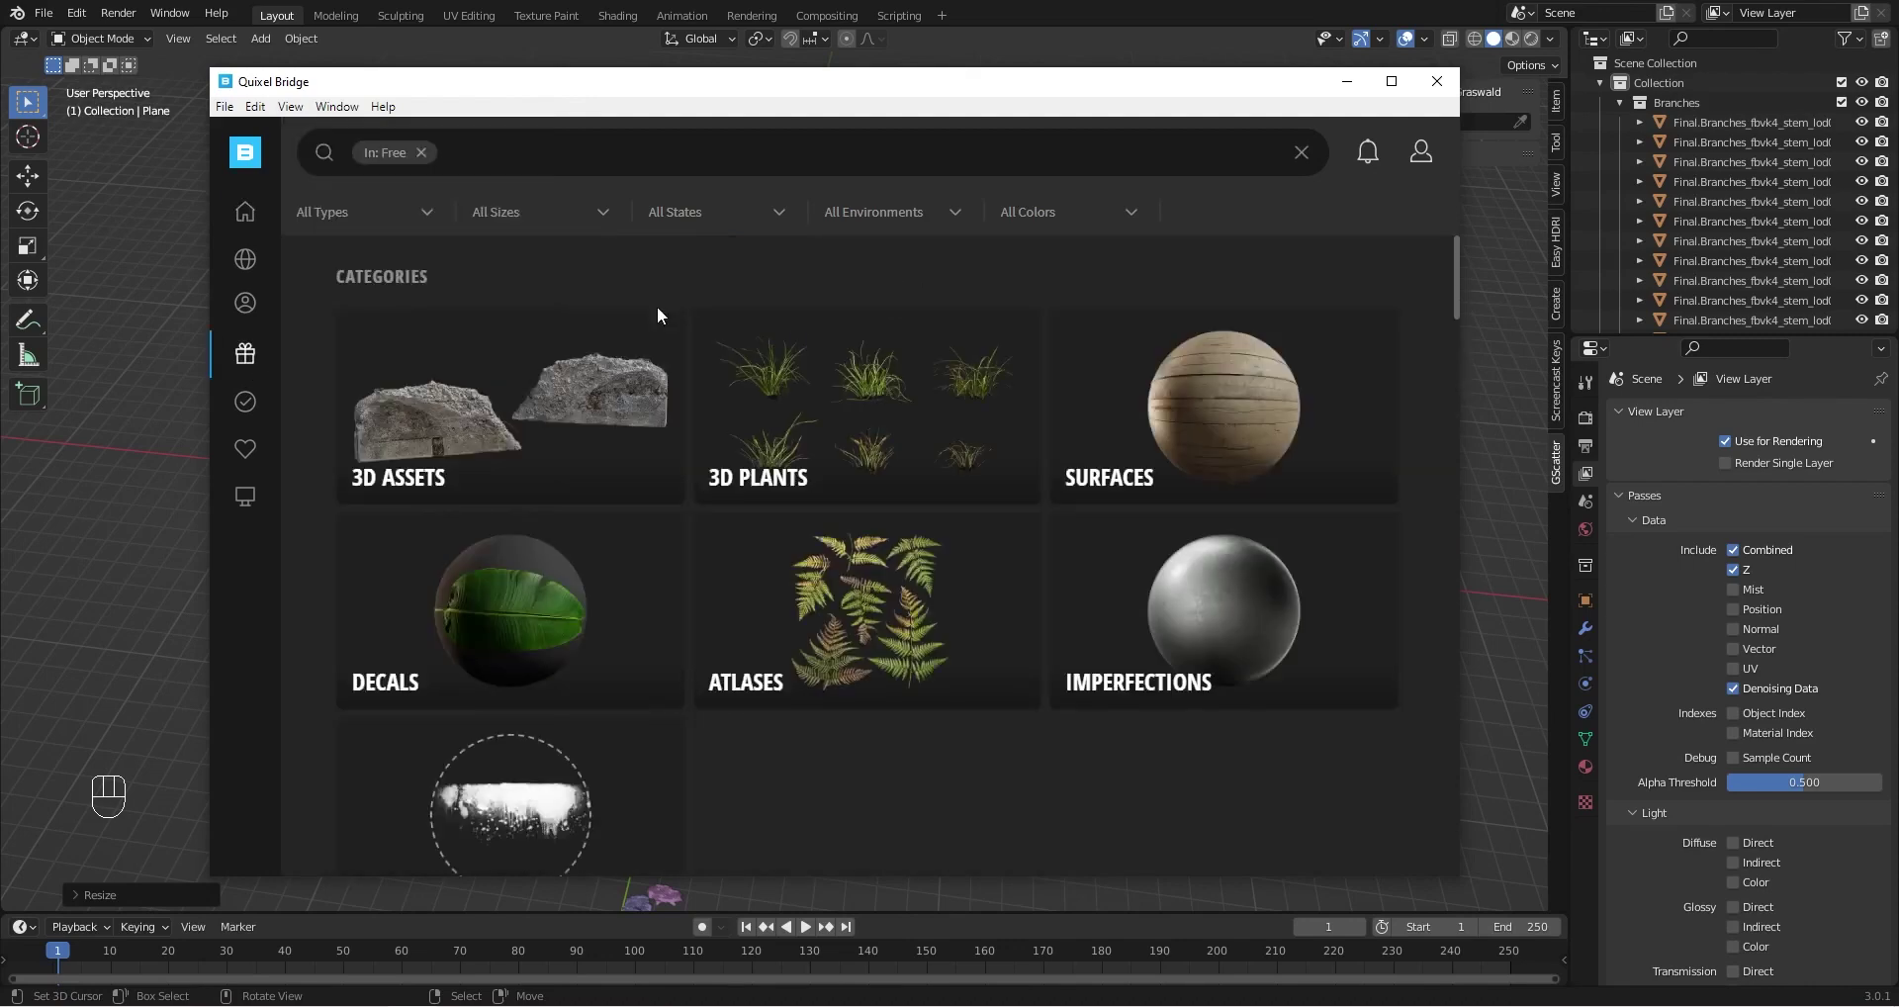
scroll(645, 479, down, 5)
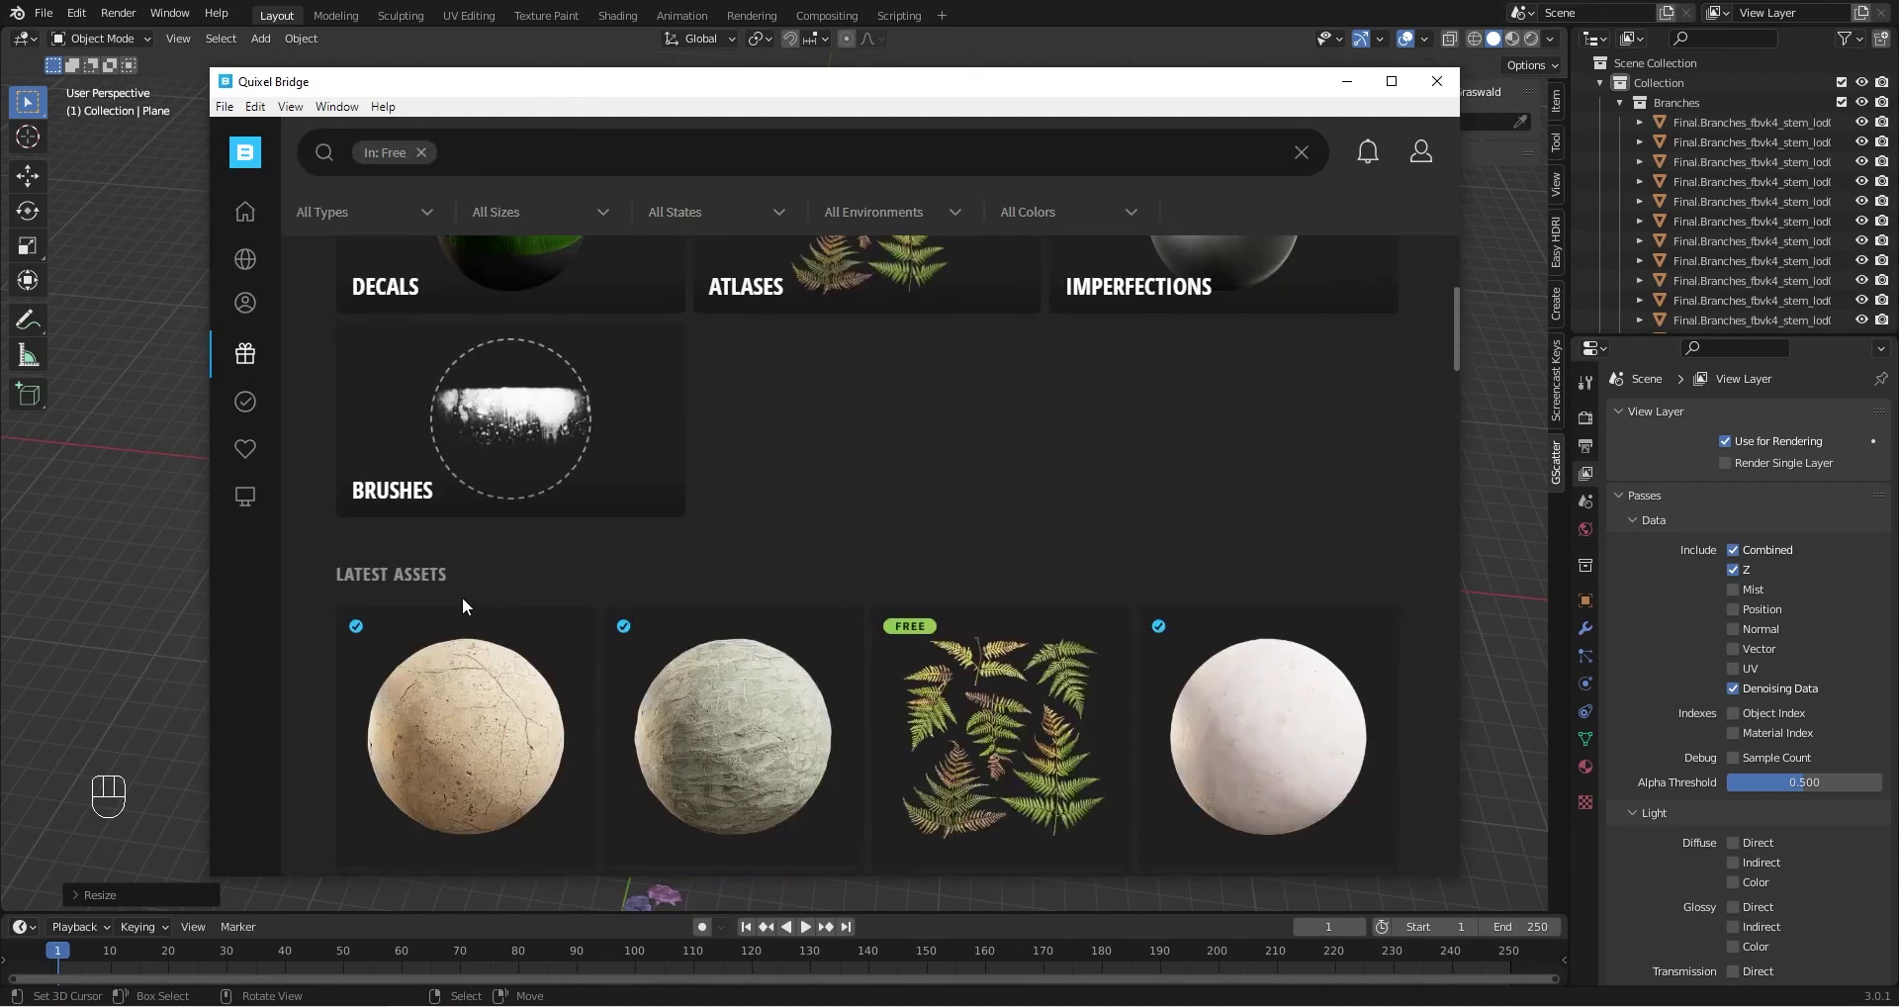
scroll(461, 596, up, 5)
Open the Spotted Red Mushrooms asset from the local Megascans mushrooms and set its resolution to 8K
click(245, 495)
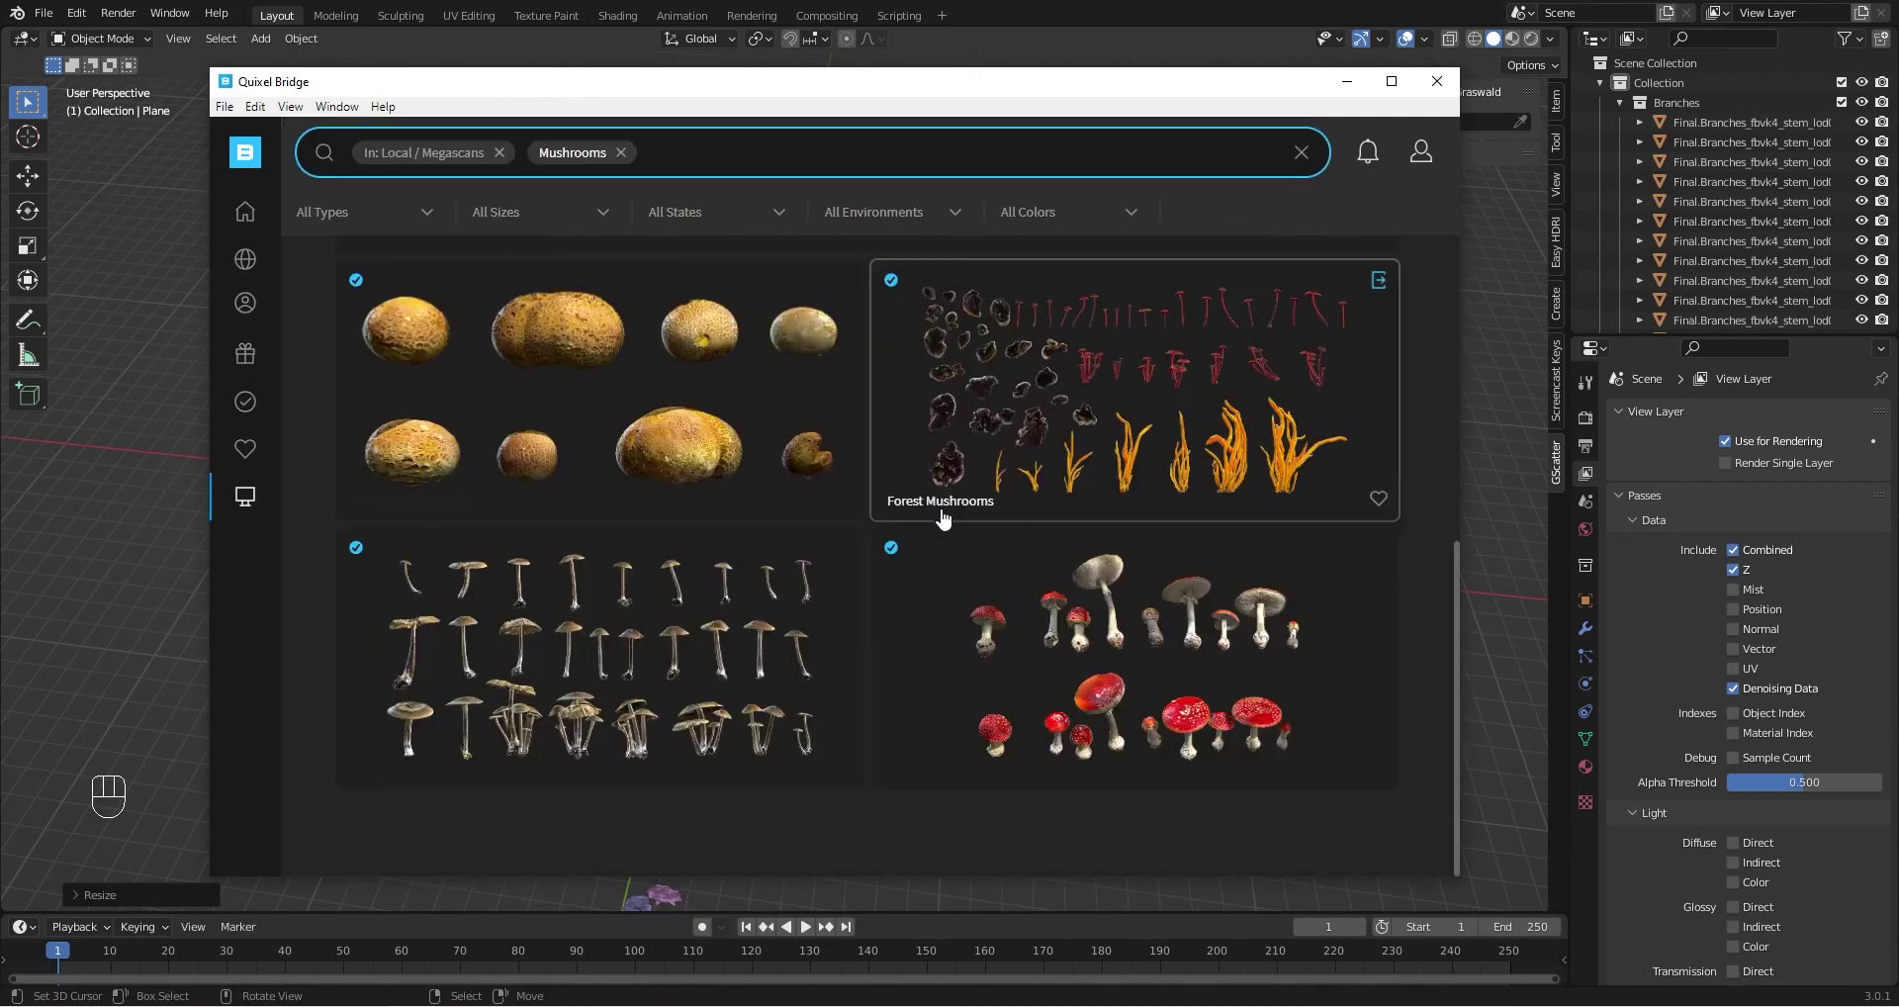
click(1076, 625)
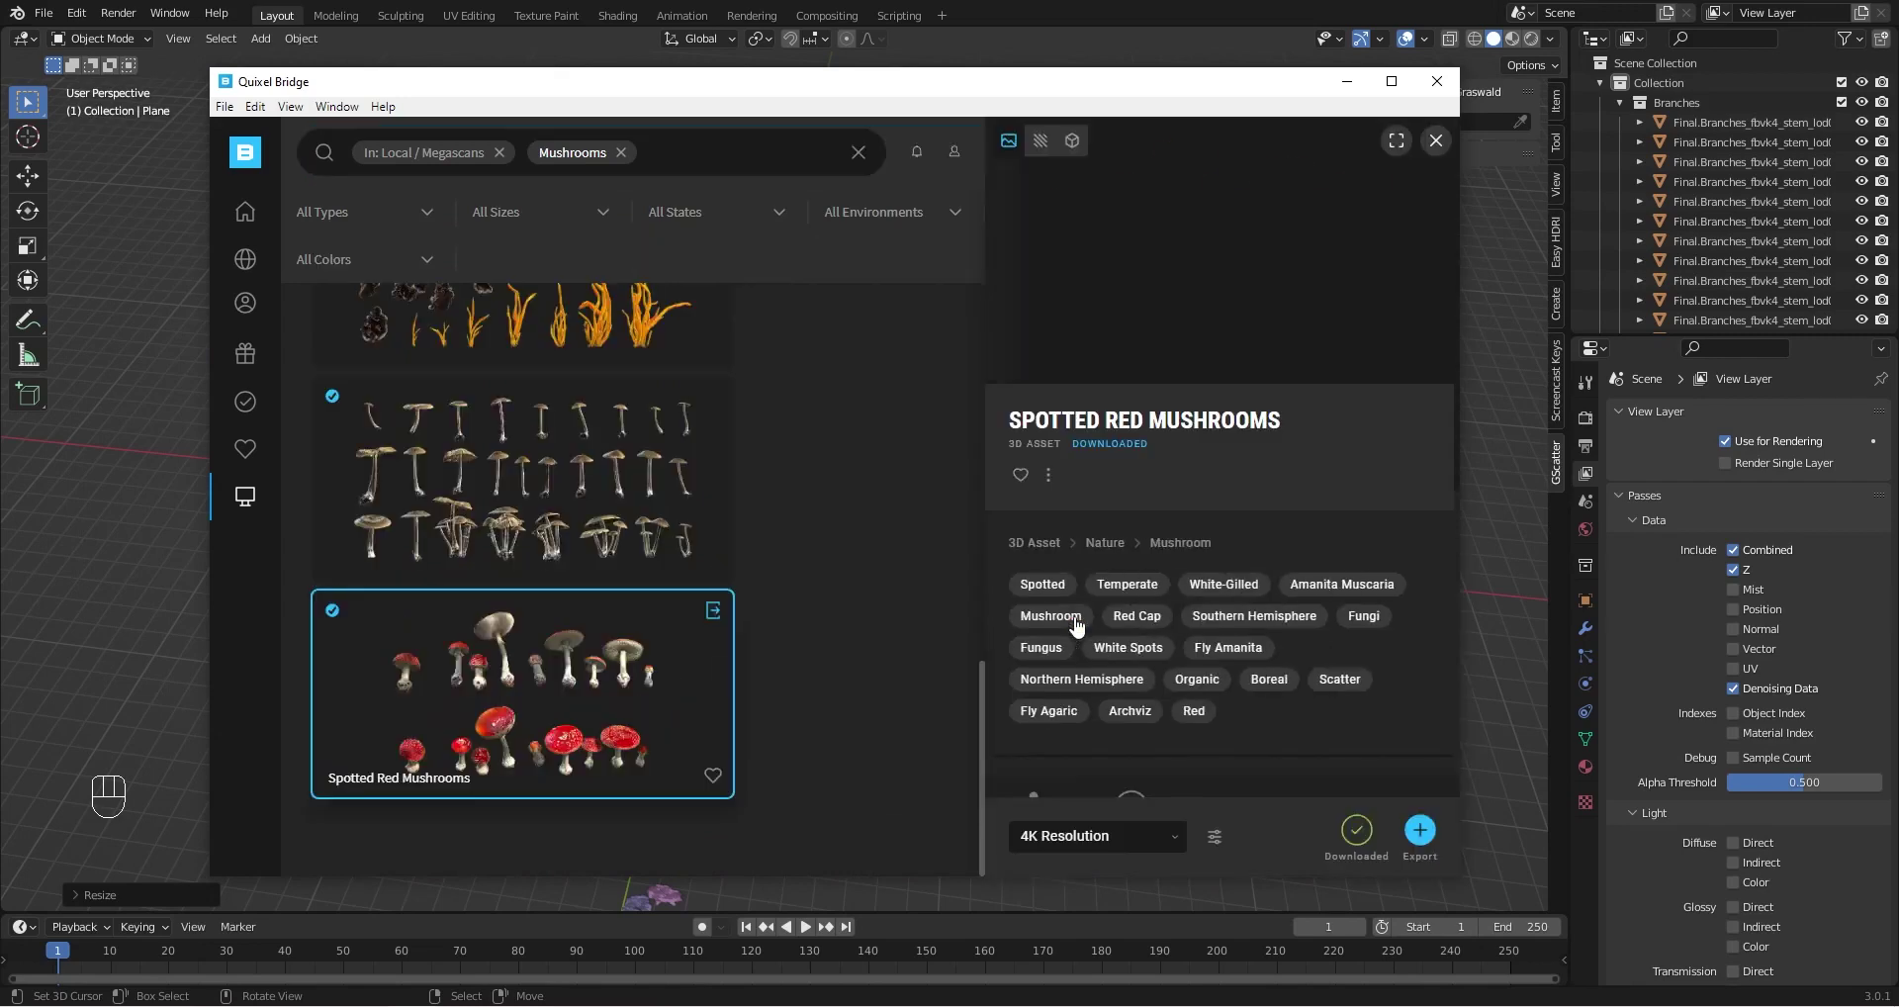
click(1120, 827)
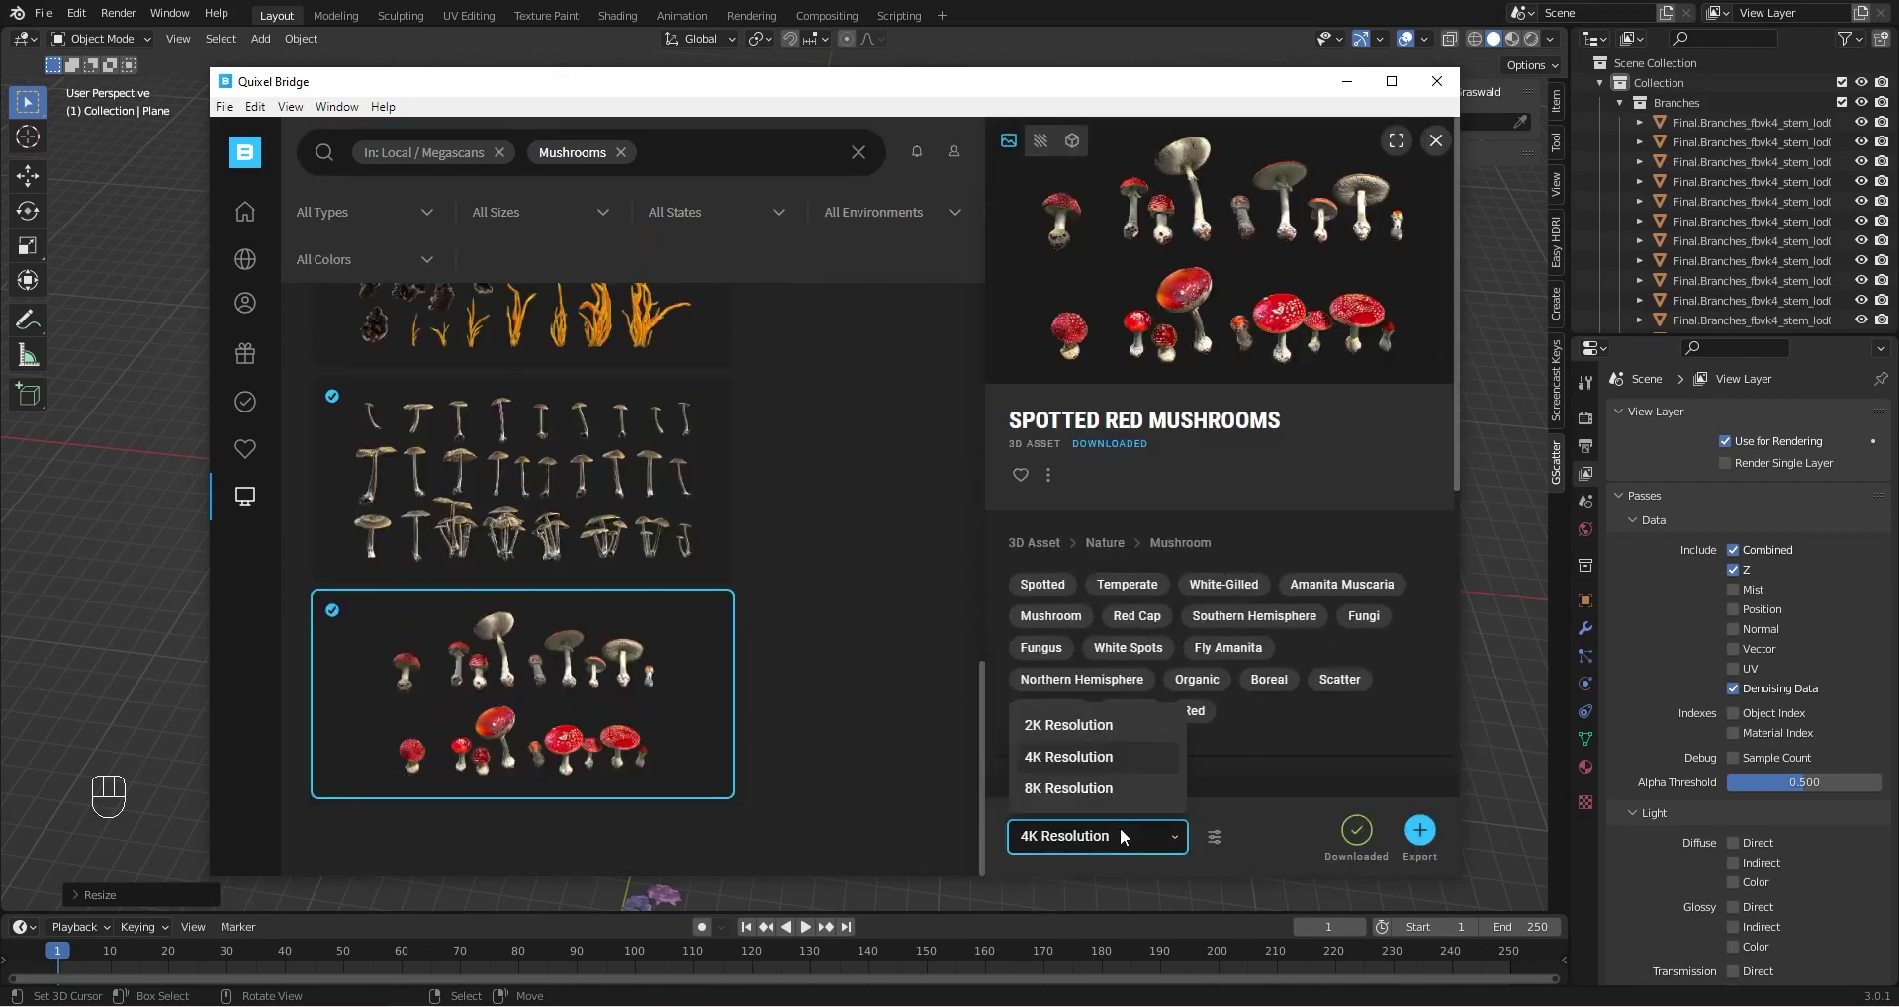
click(1070, 784)
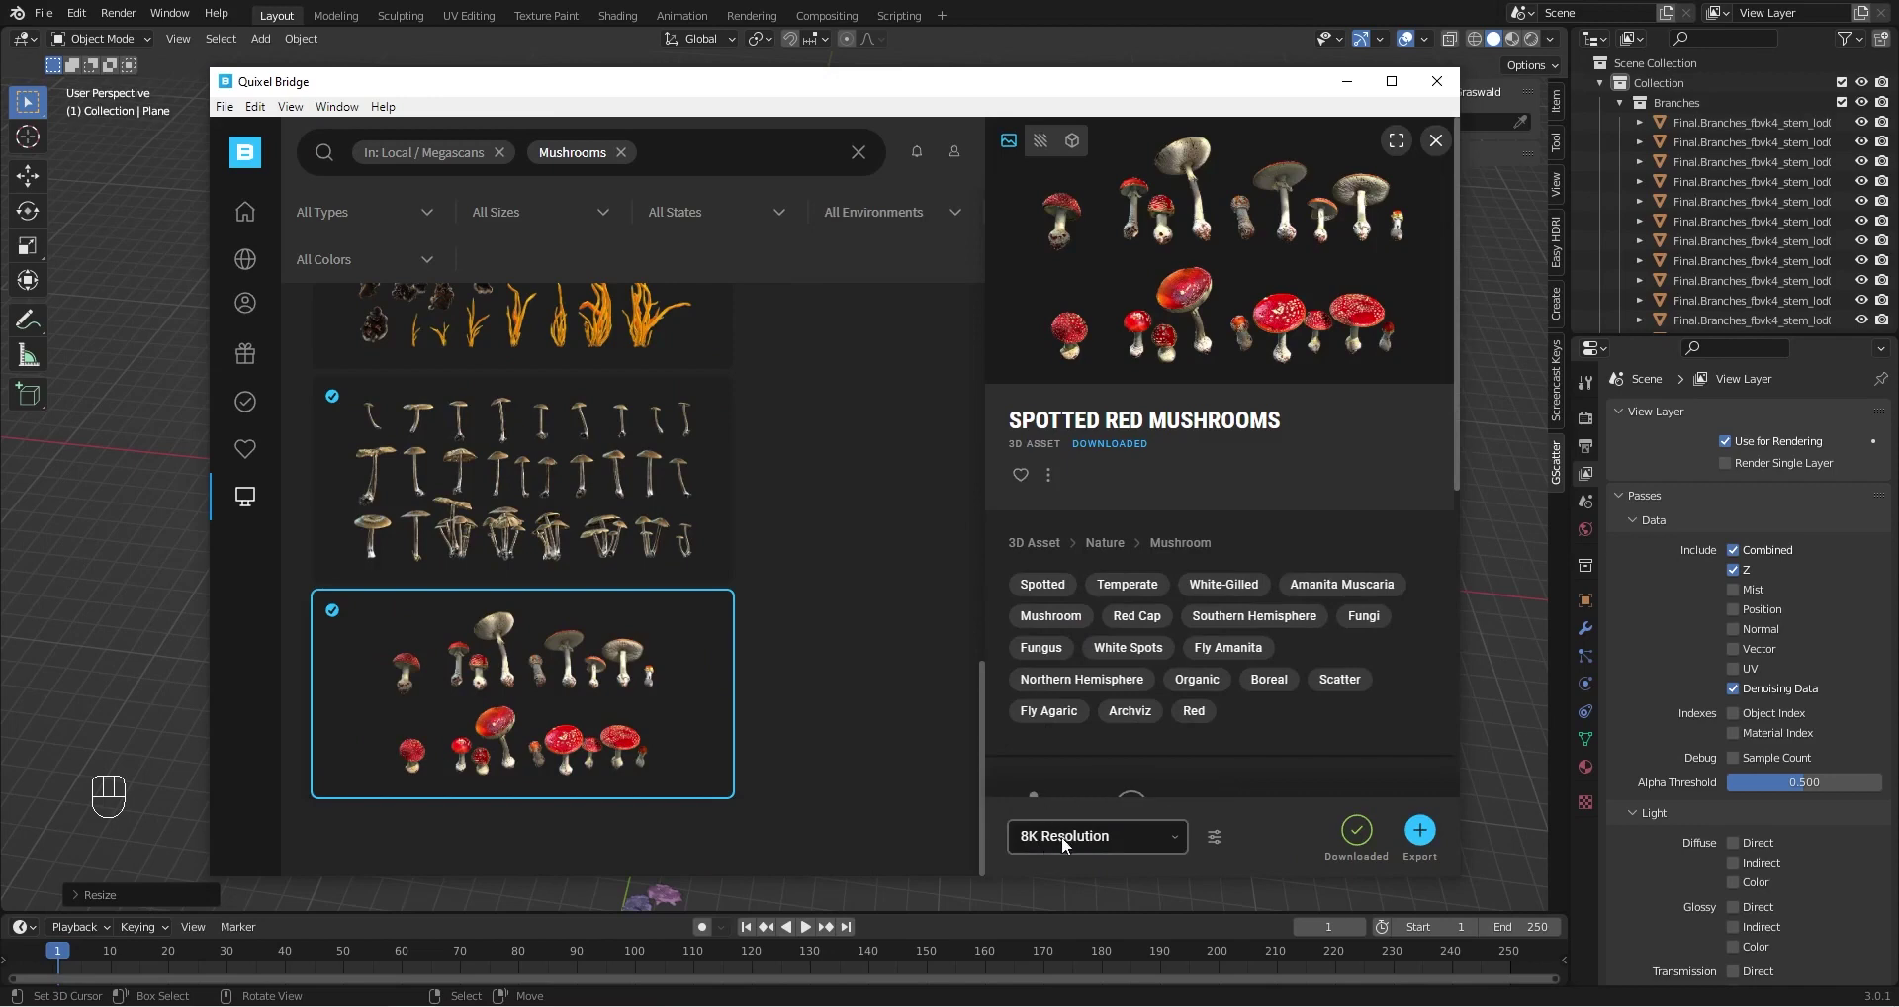
Check the Blender export target and the model LOD settings, and export the Spotted Red Mushrooms to Blender
click(1215, 837)
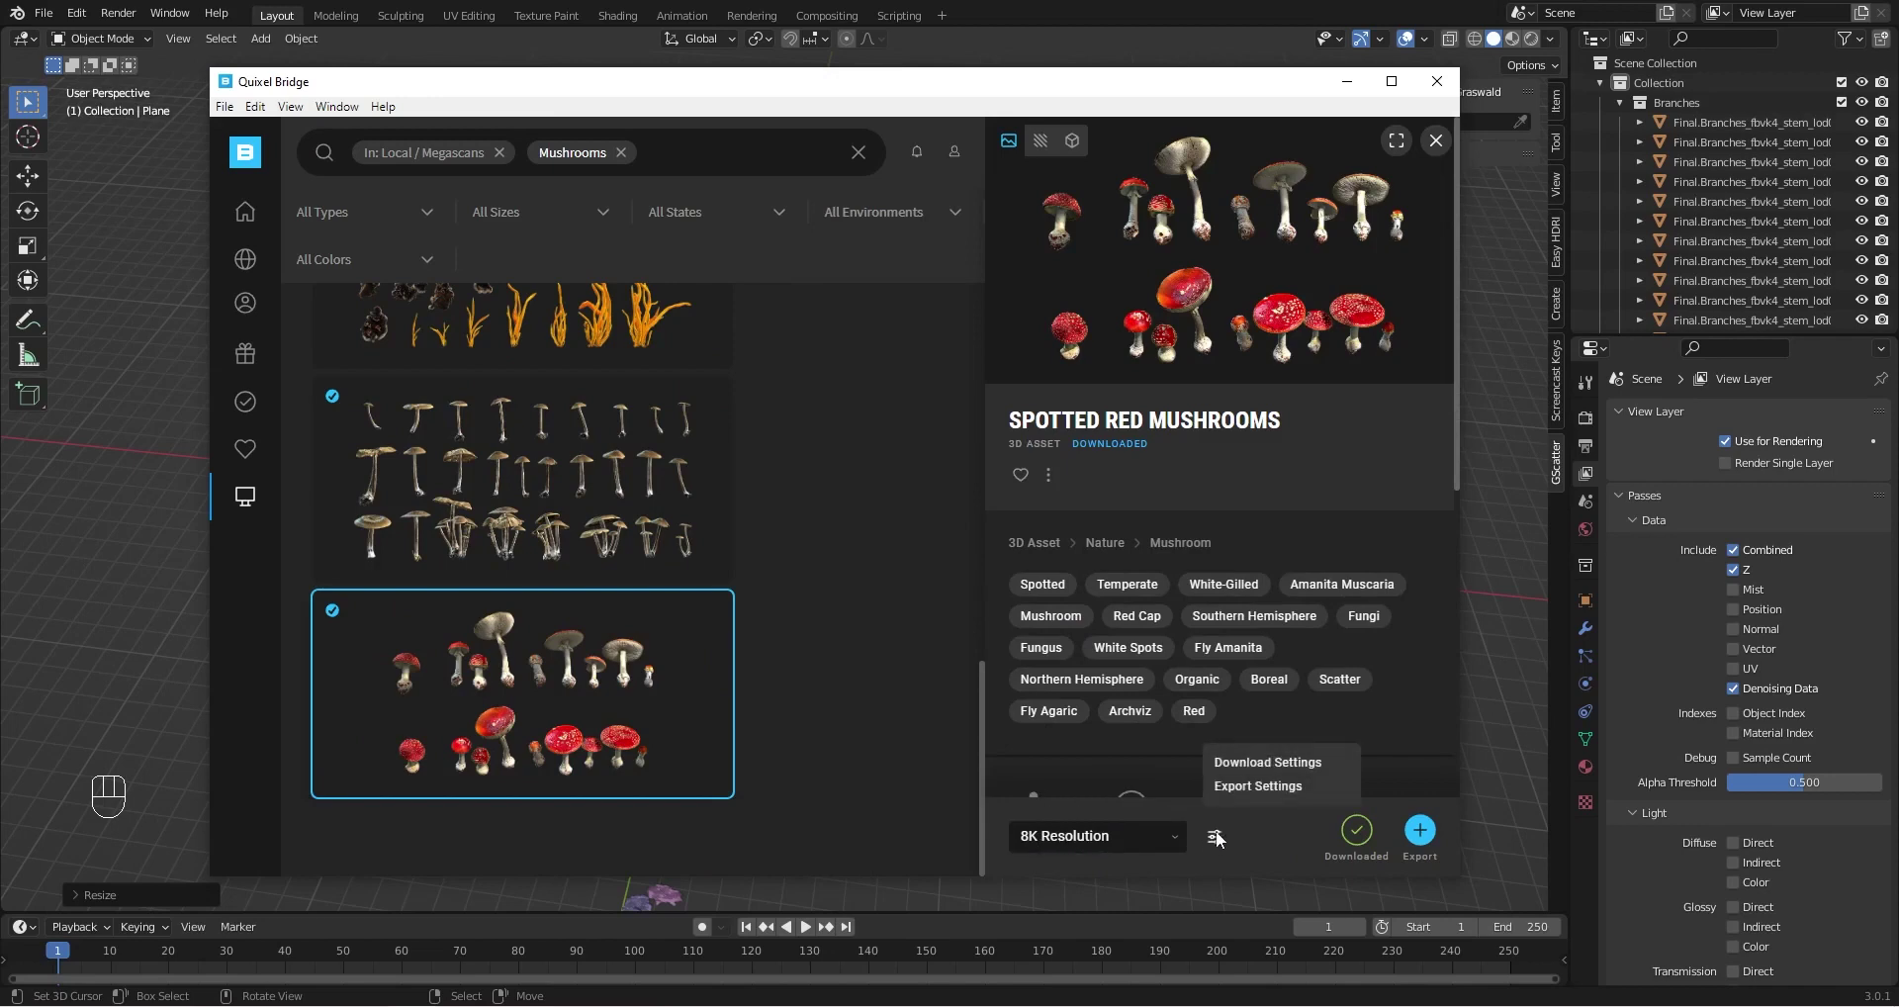
click(1253, 786)
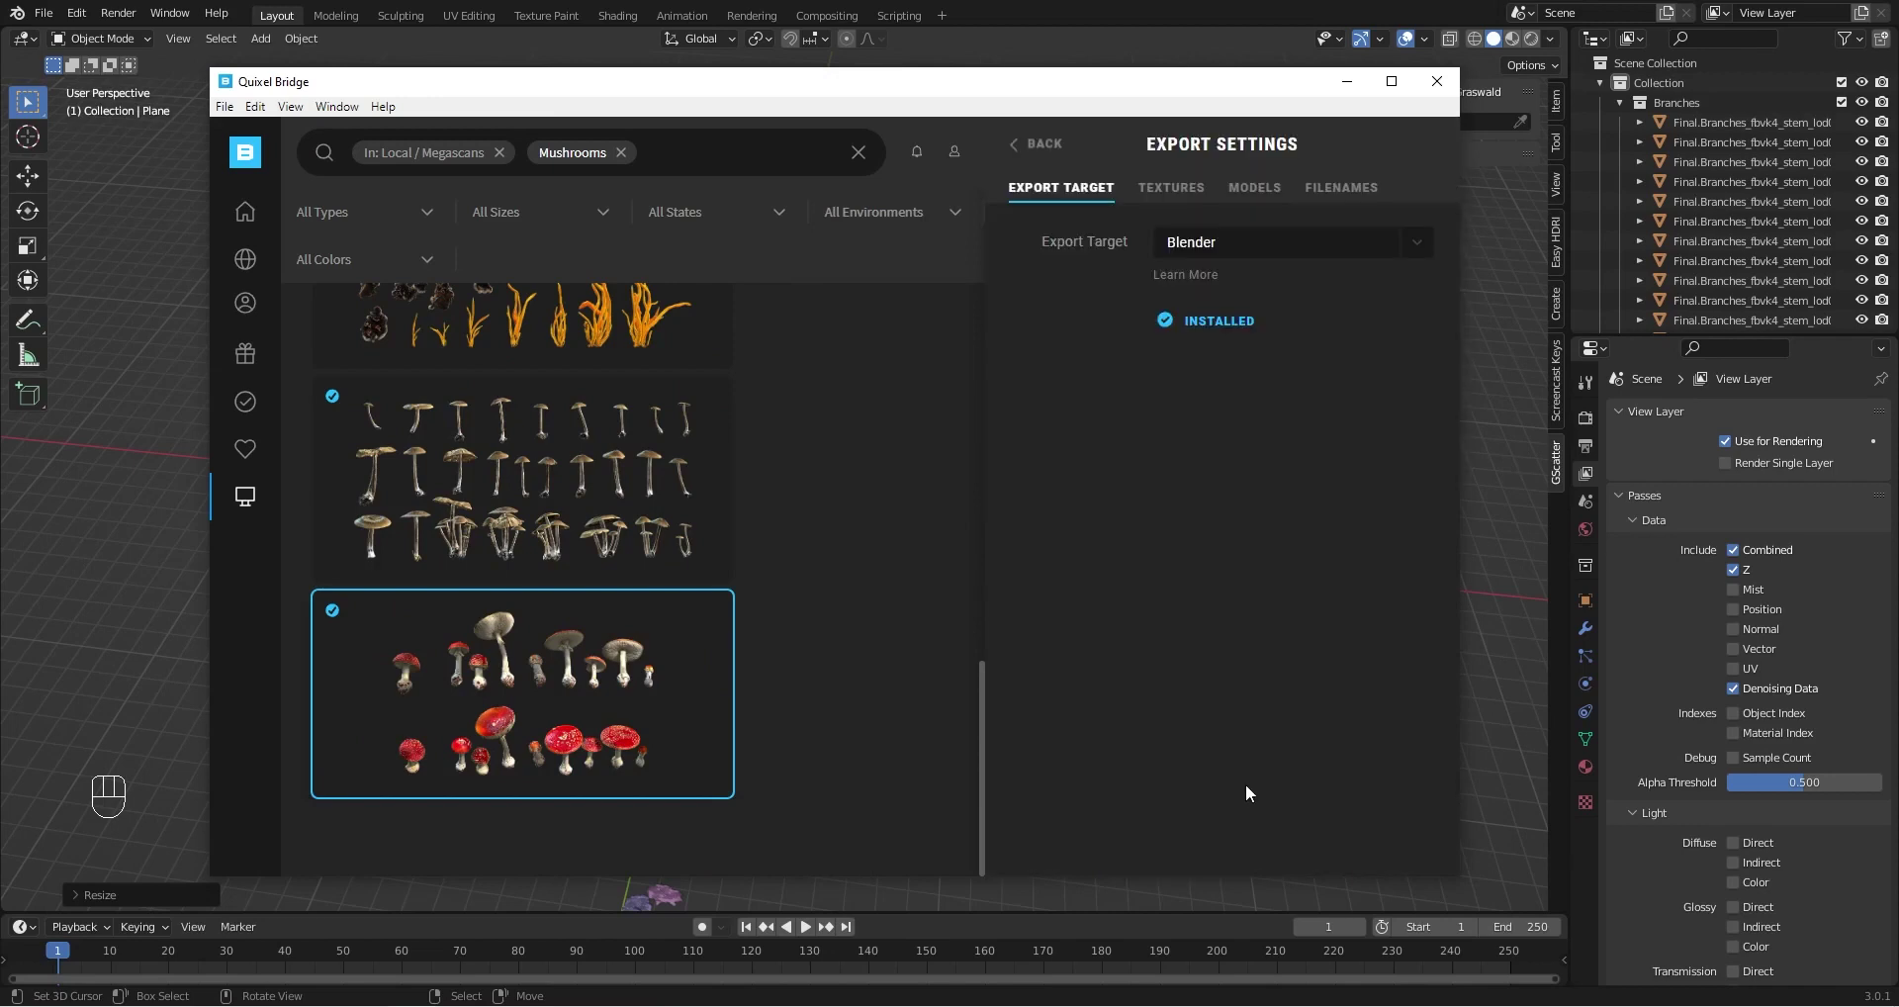
click(1257, 190)
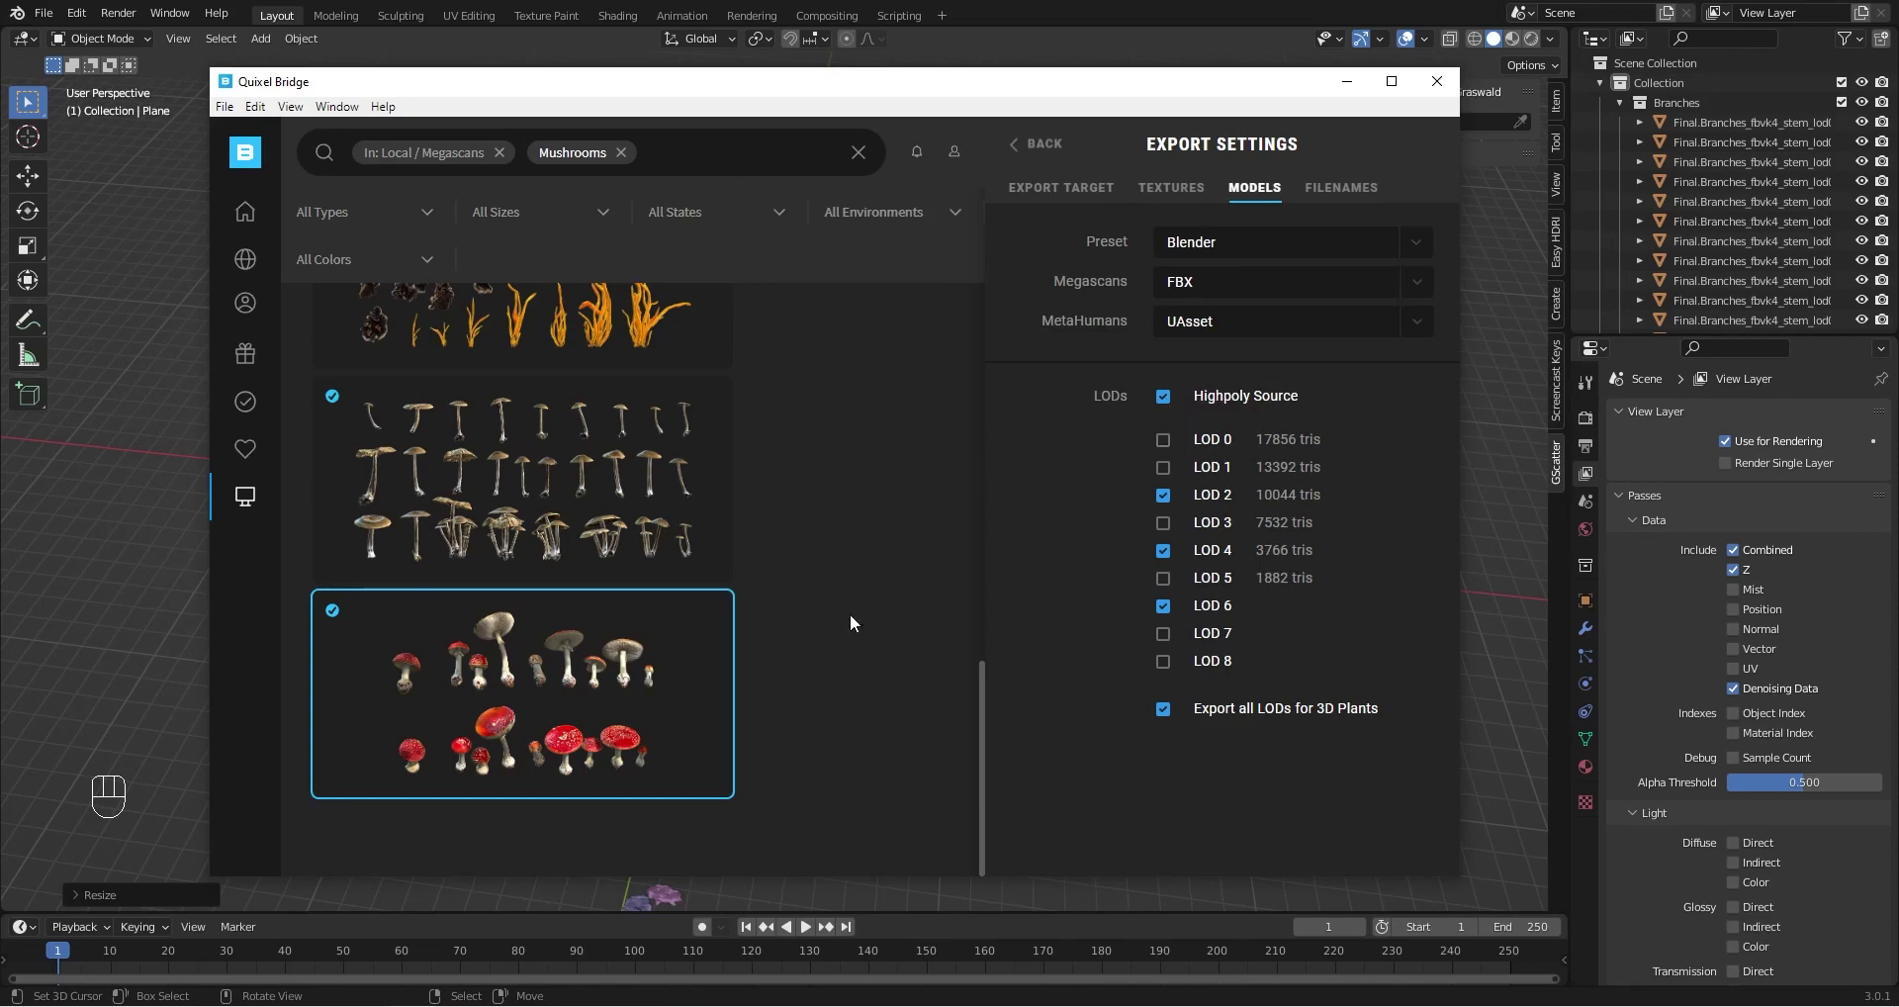
click(1044, 145)
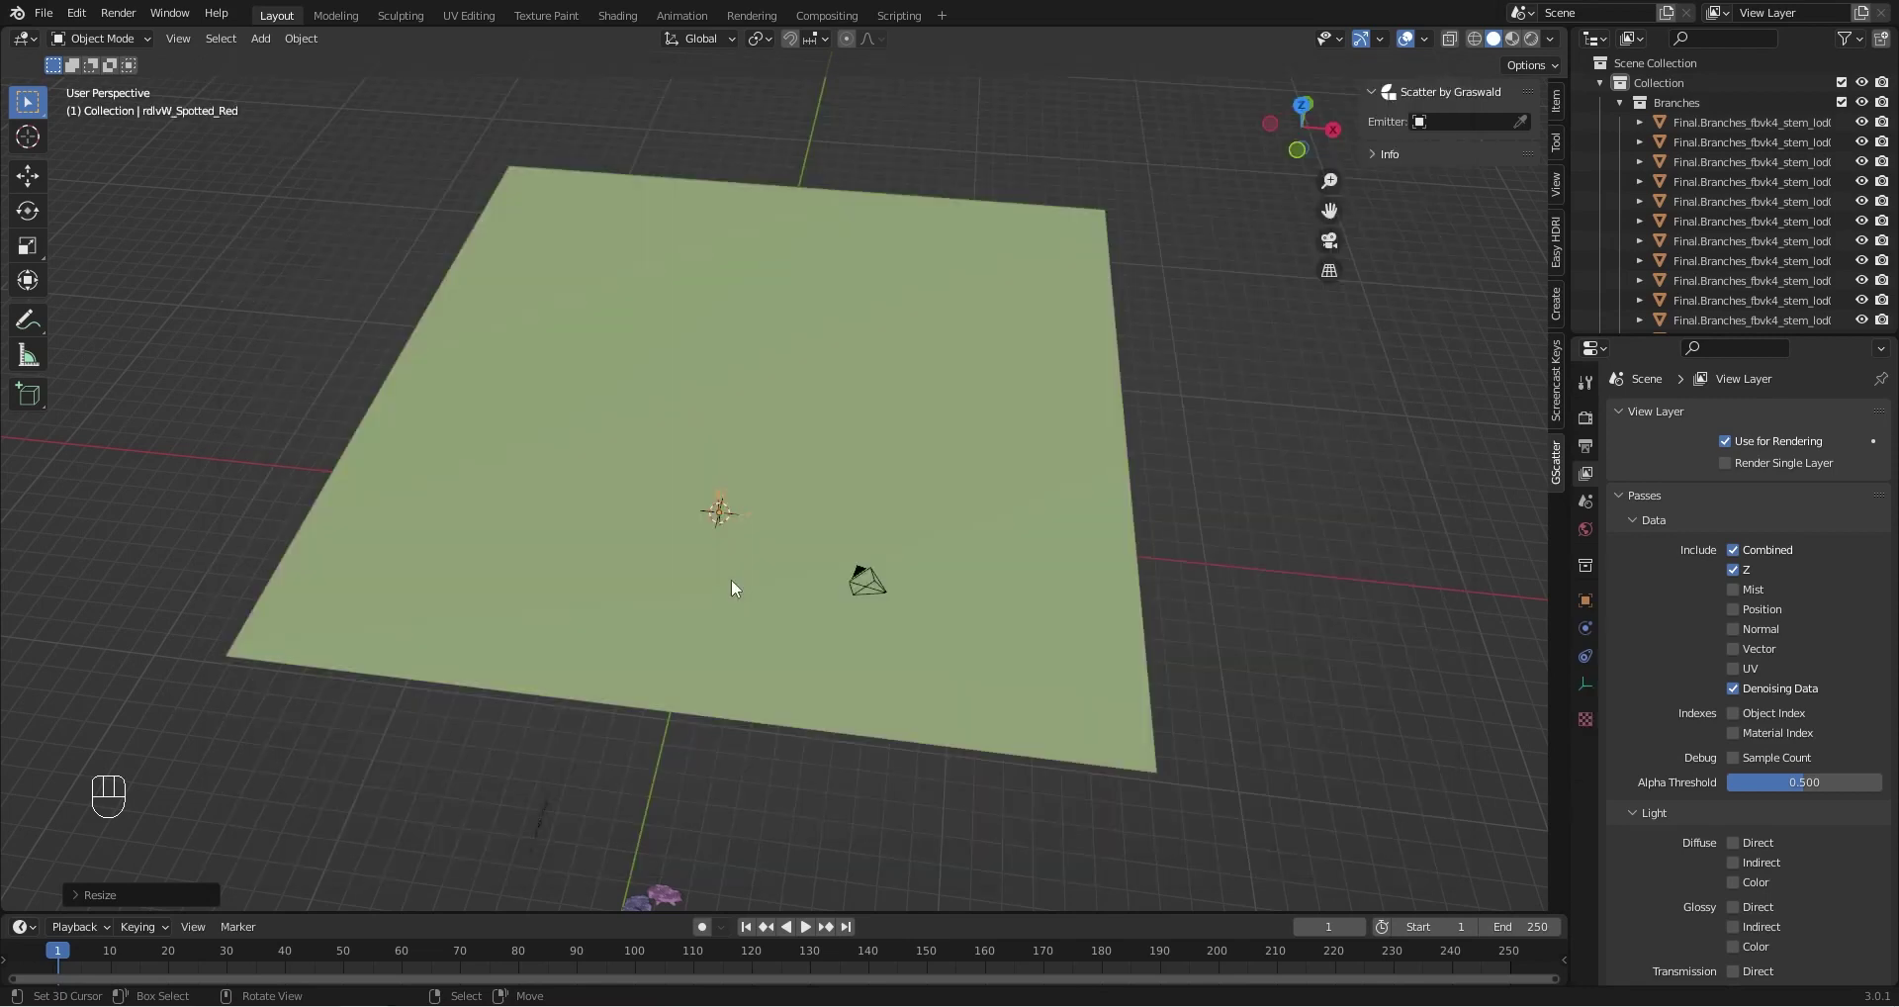
Try moving one imported mushroom and the mushrooms' parent empty, and undo the moves
middle_drag(738, 598, 686, 550)
scroll(686, 550, up, 10)
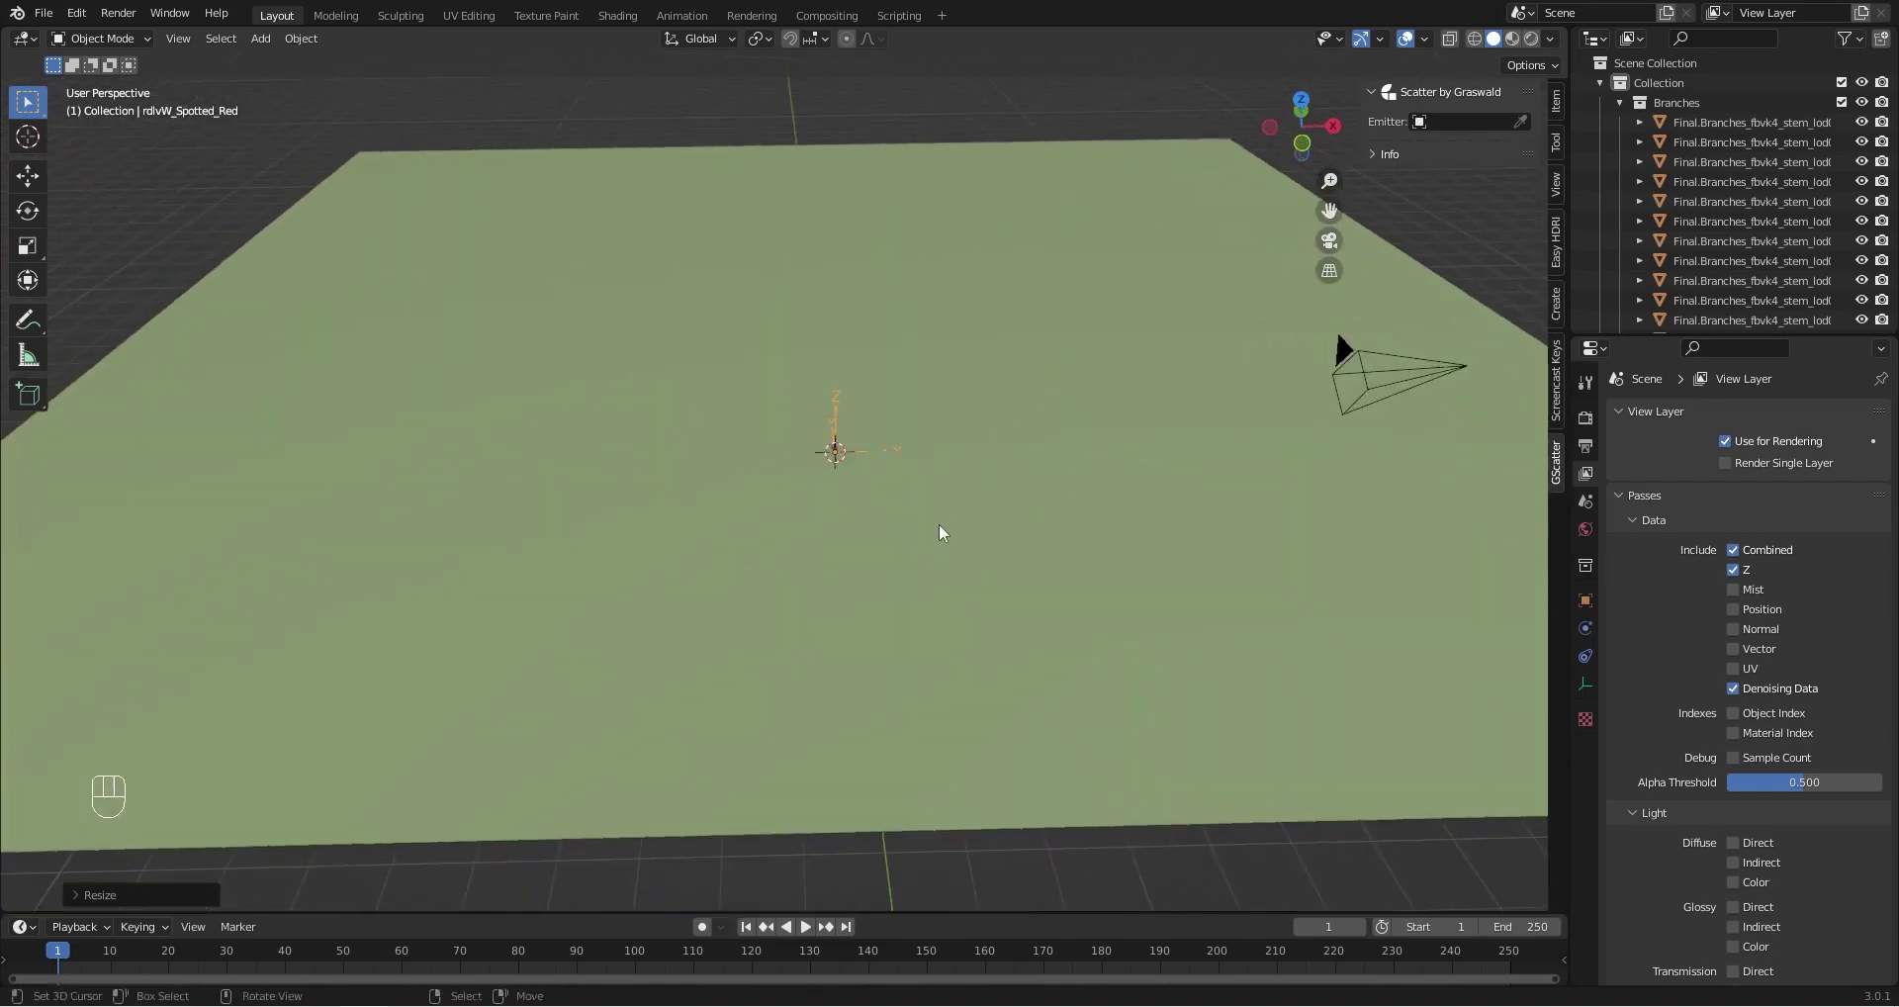
mouse_move(832, 526)
middle_down()
mouse_move(790, 526)
mouse_move(796, 556)
mouse_move(867, 520)
middle_up()
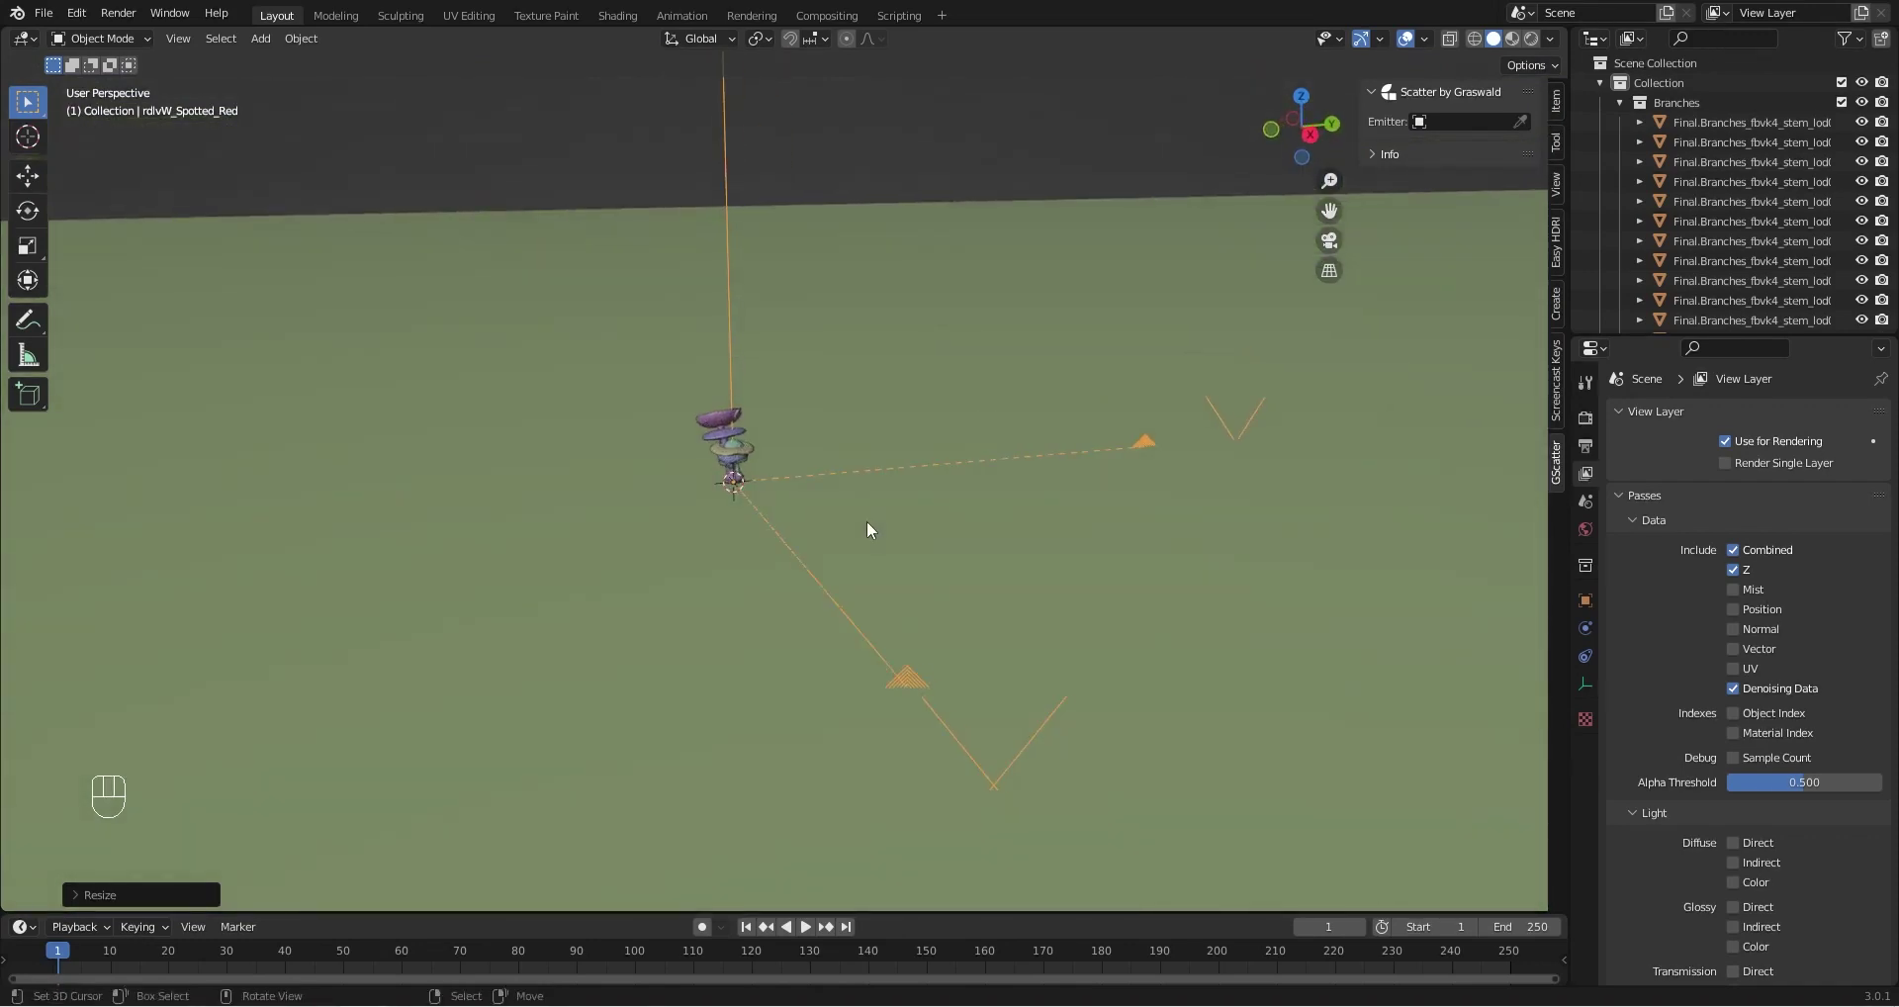
click(722, 412)
key(g)
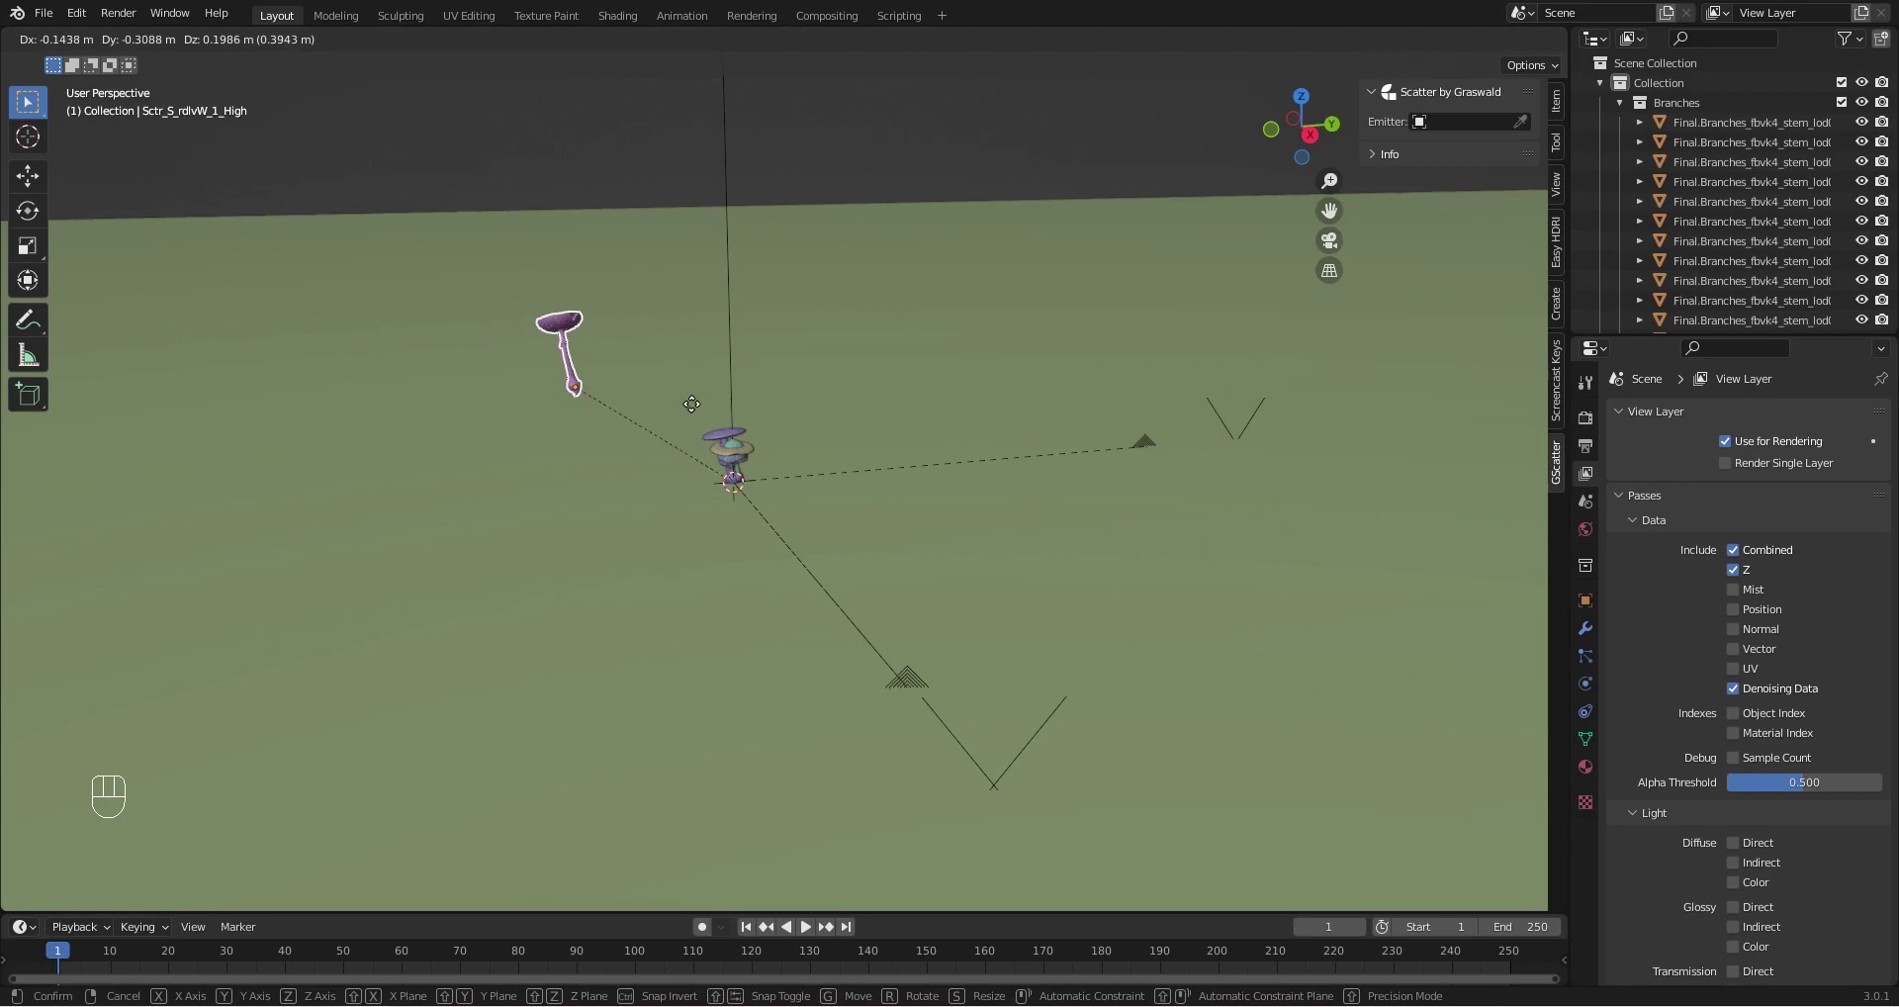
key(Escape)
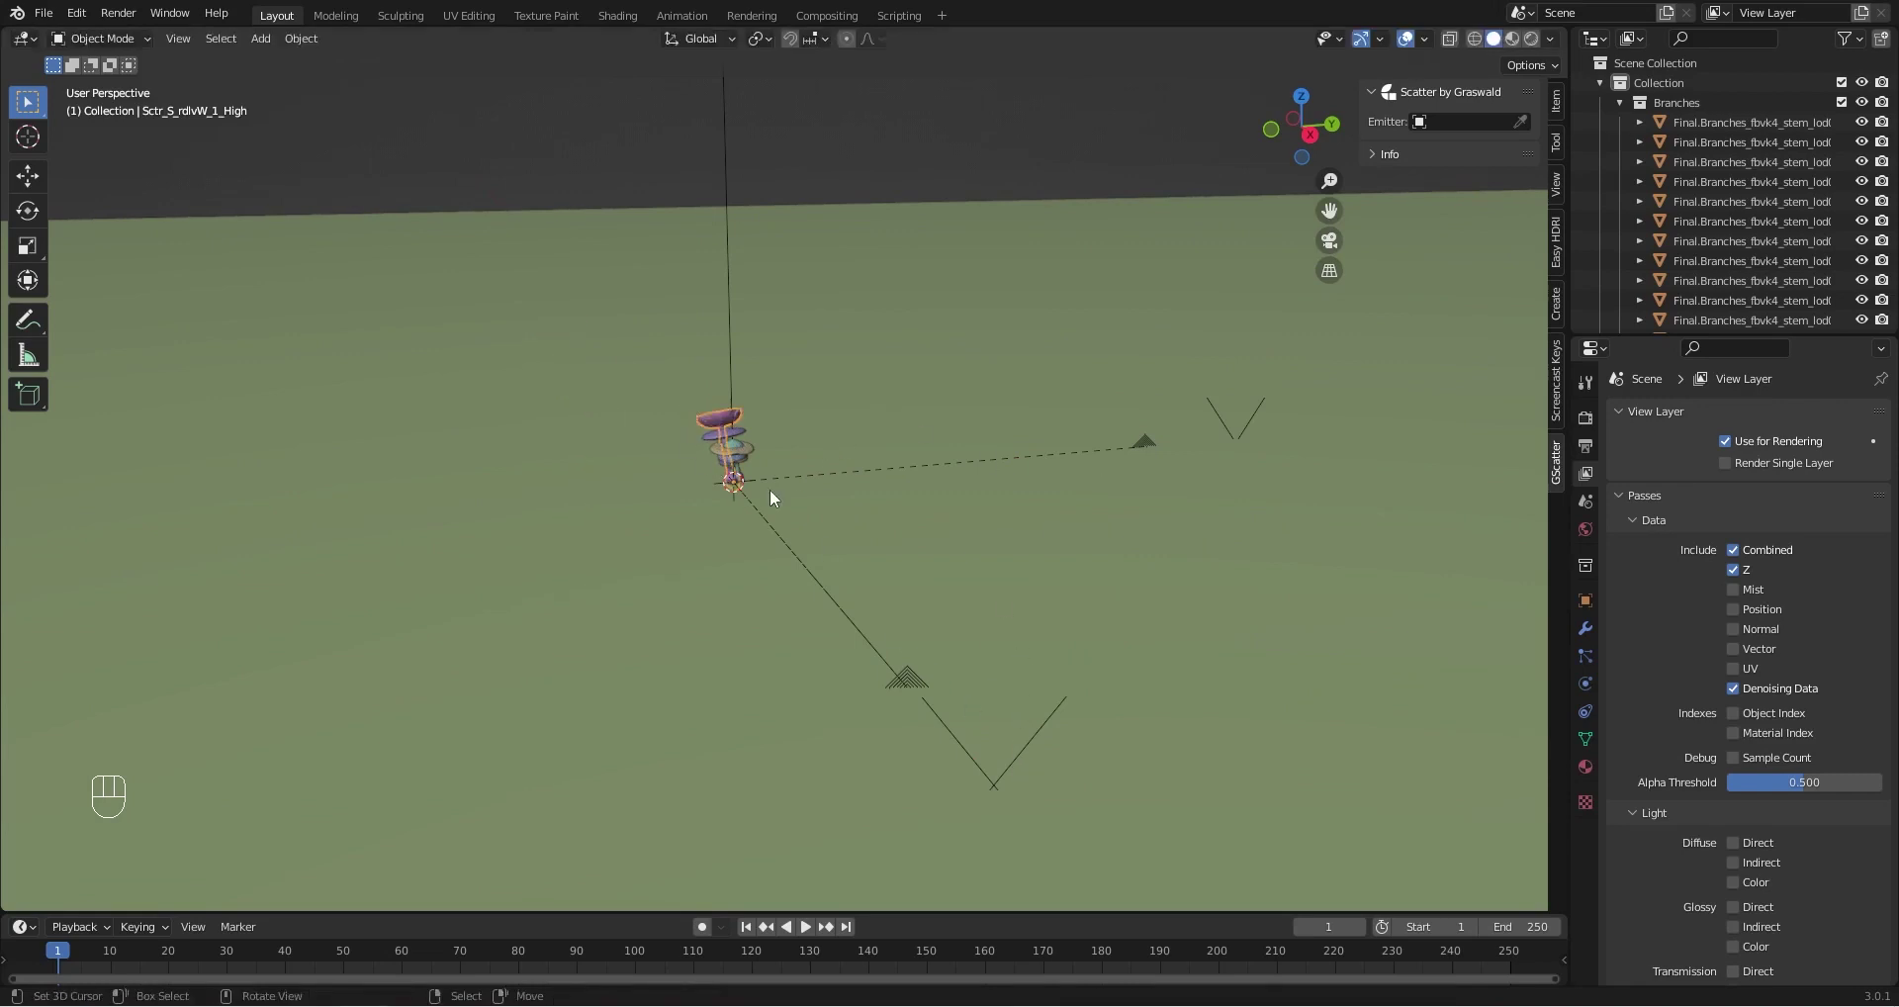
key(g)
click(748, 513)
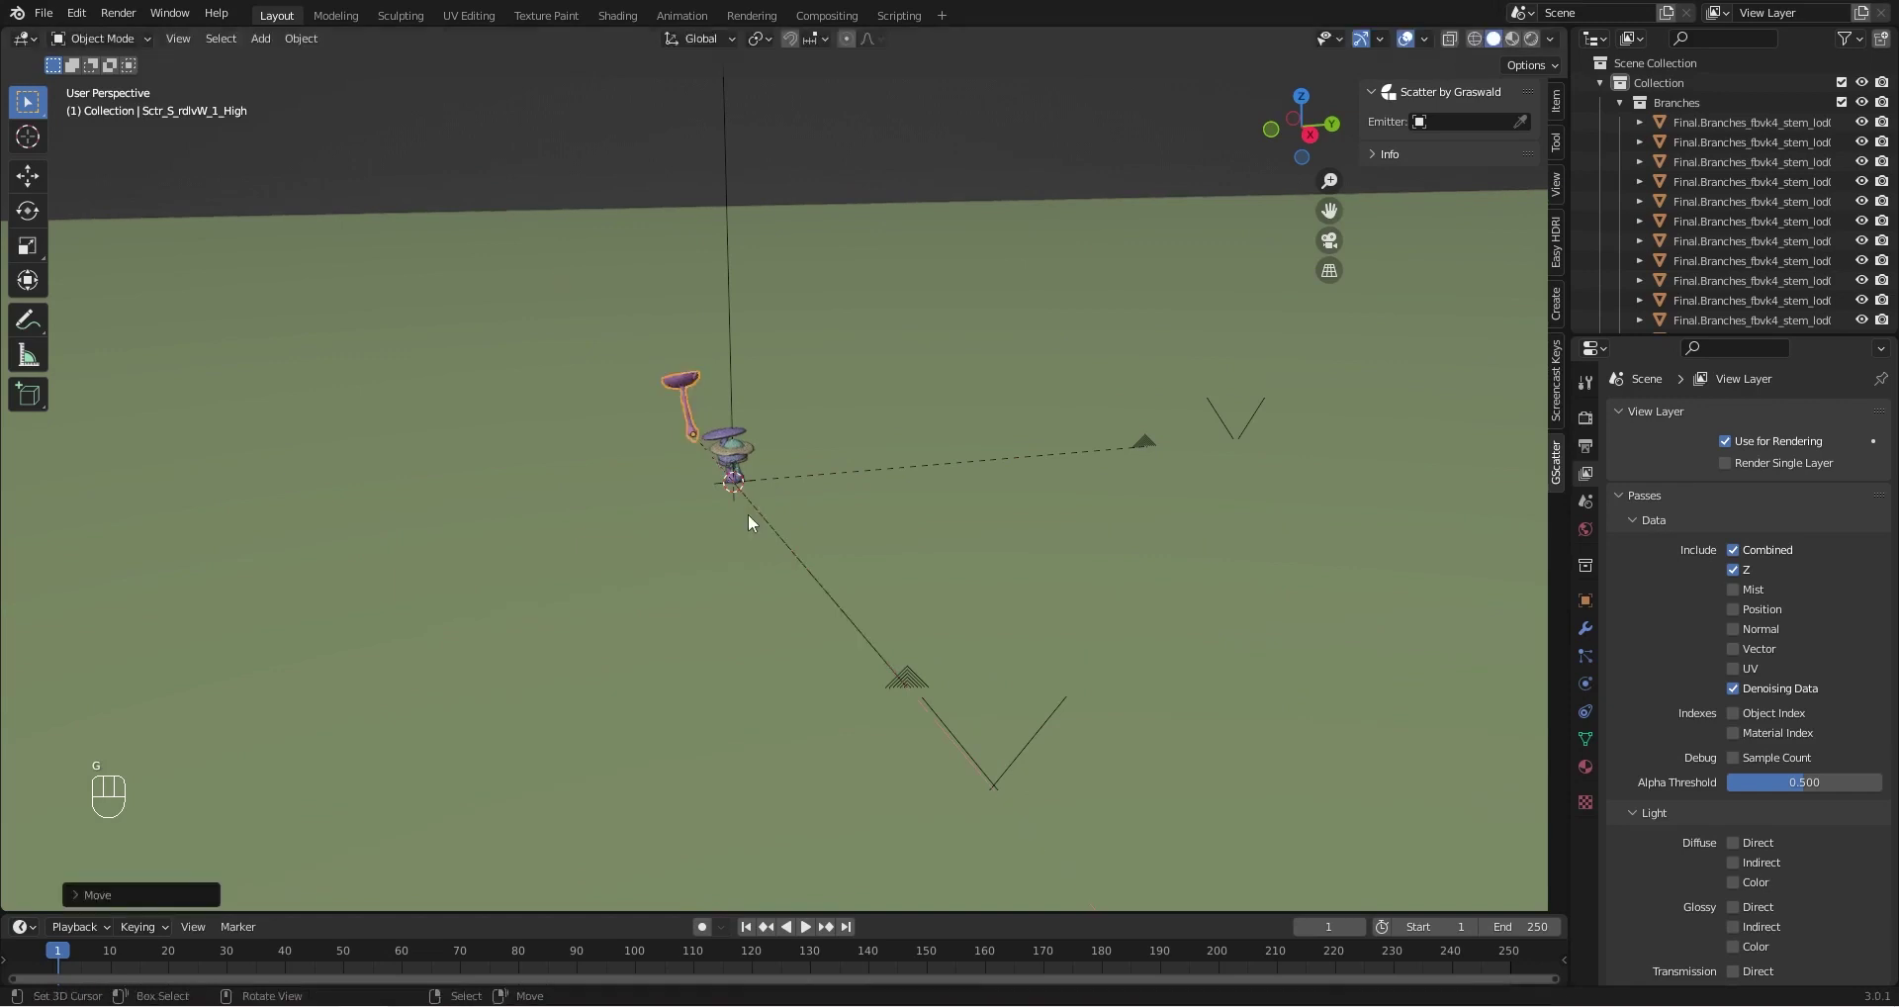
click(1023, 754)
key(g)
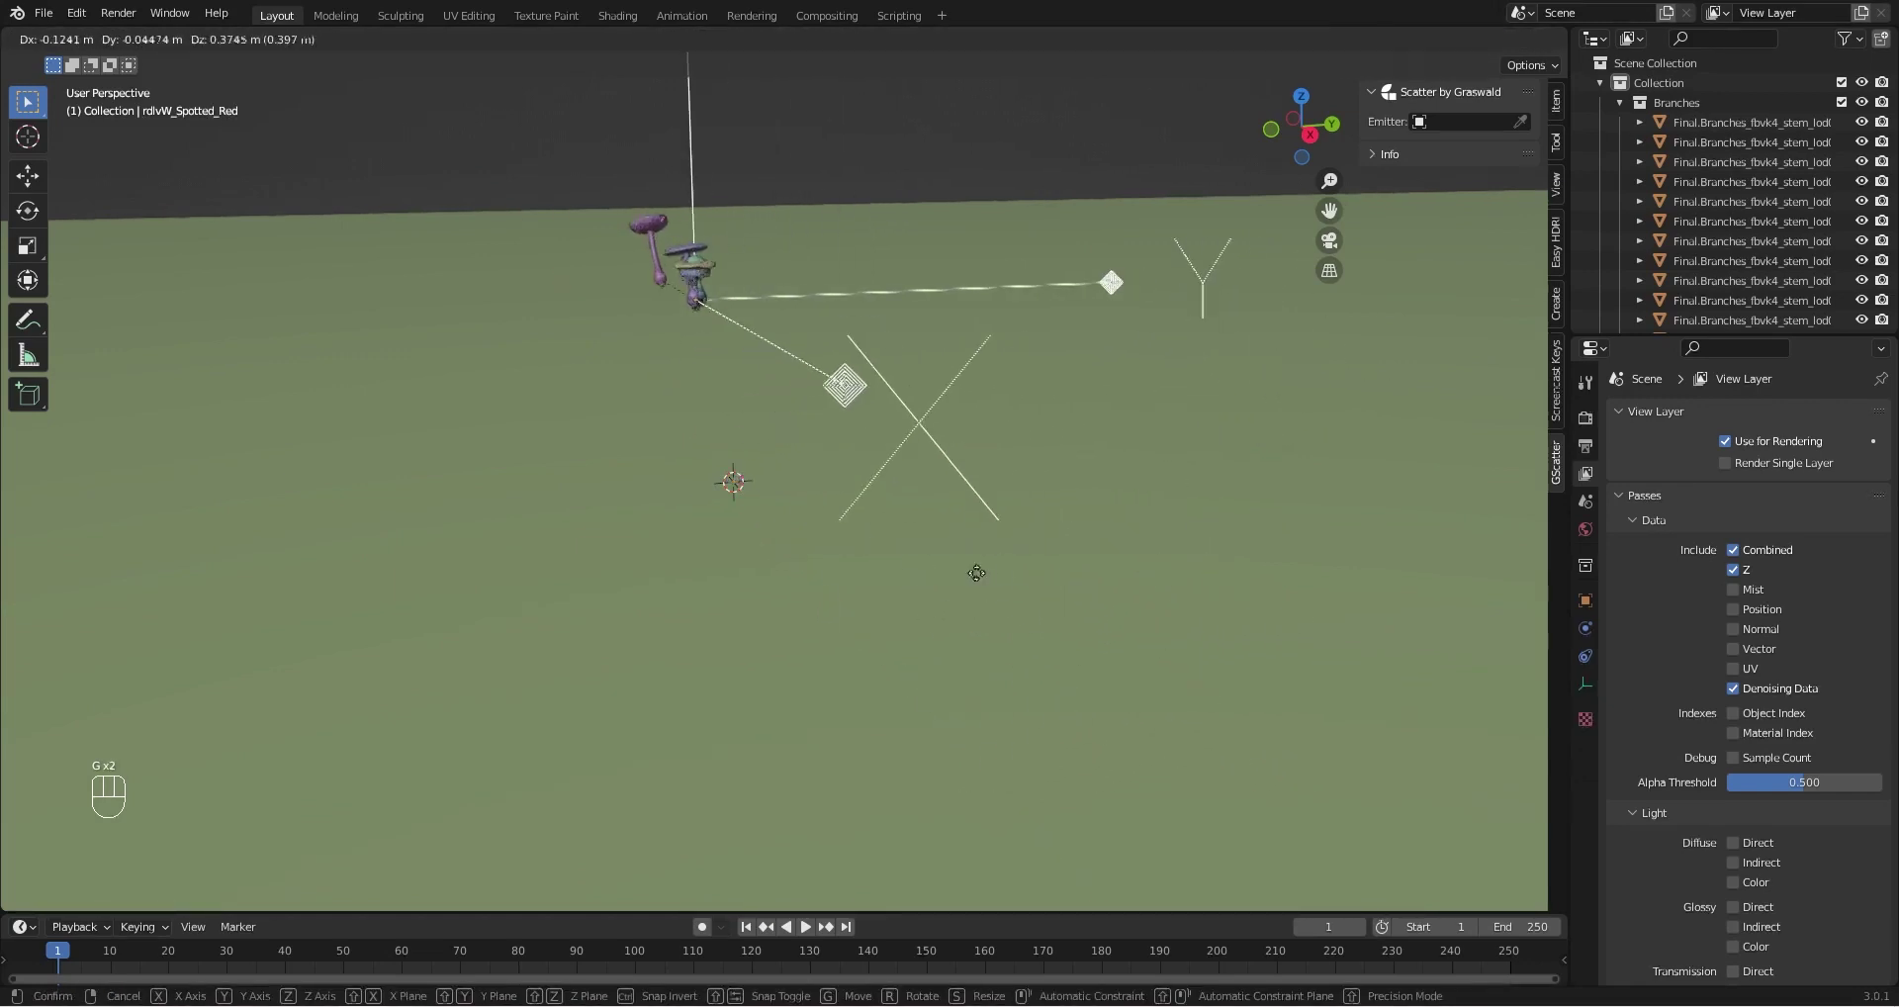
right_click(940, 602)
key(ctrl+z)
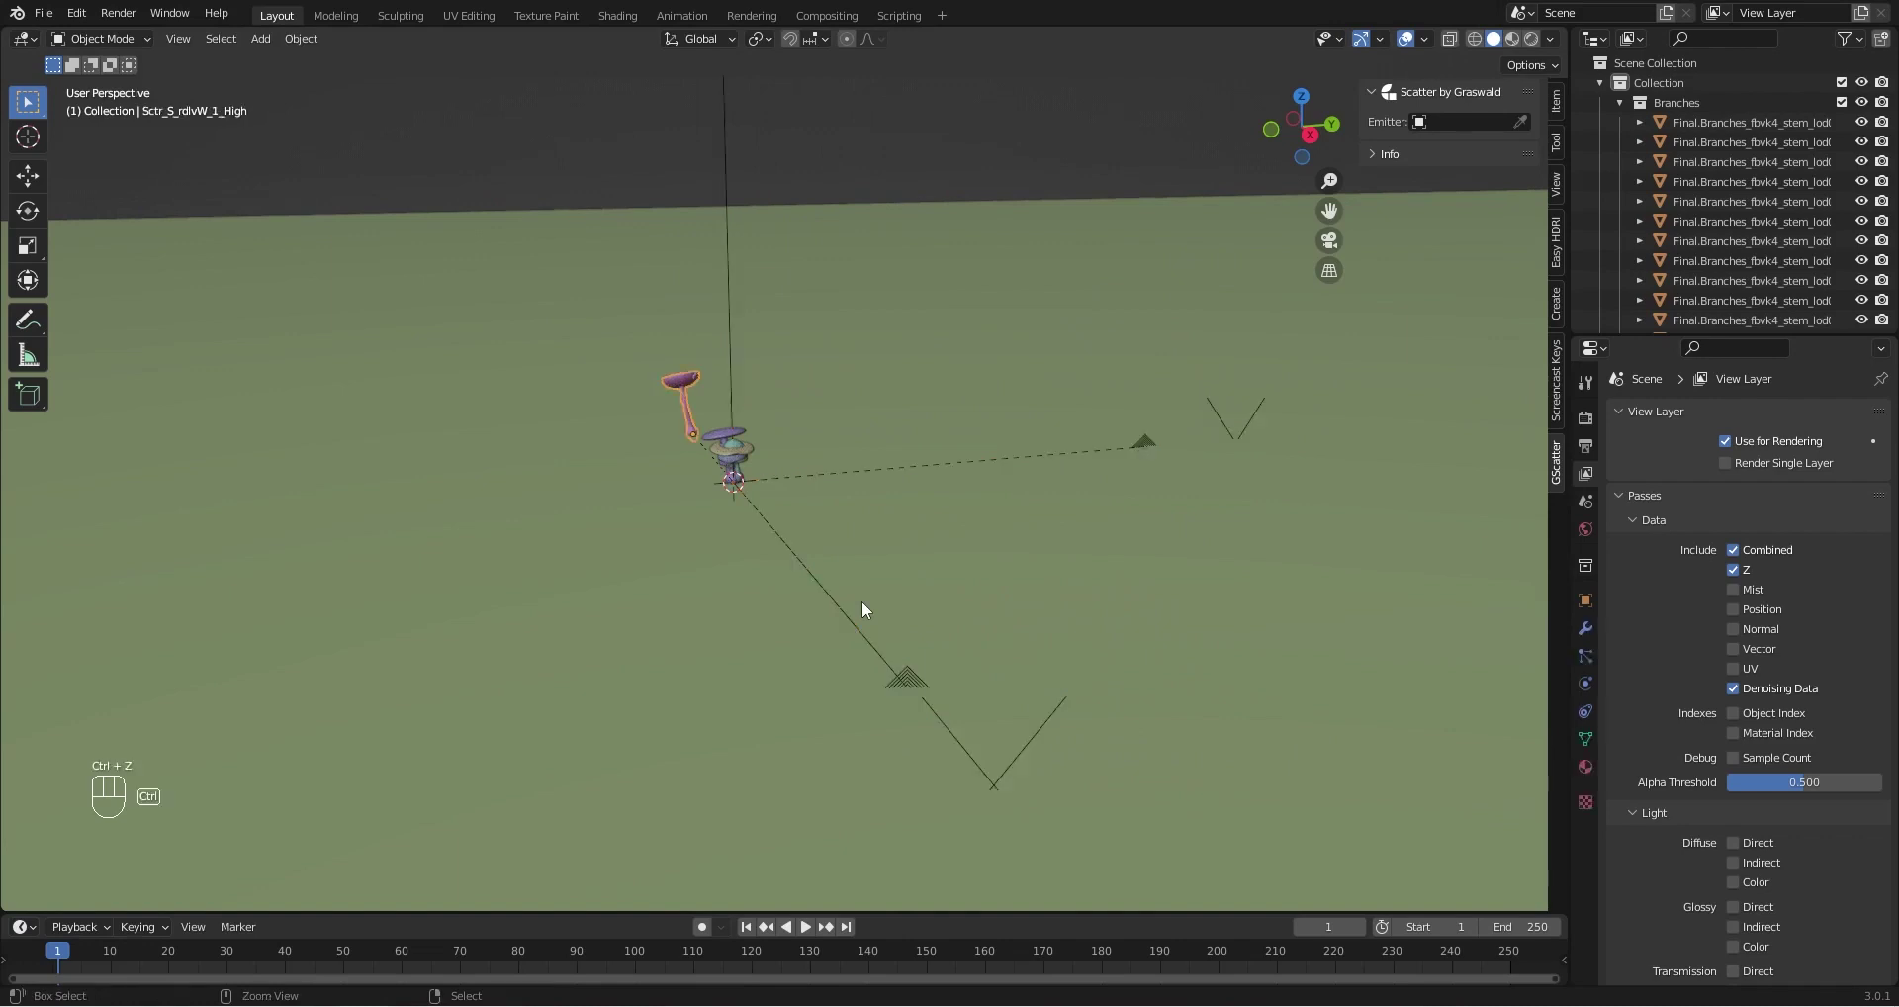
key(ctrl+z)
Delete the parent empty with the axis arrows, keeping the imported mushrooms
scroll(918, 598, down, 3)
mouse_move(851, 594)
middle_down()
mouse_move(918, 598)
mouse_move(863, 593)
middle_up()
scroll(861, 548, down, 1)
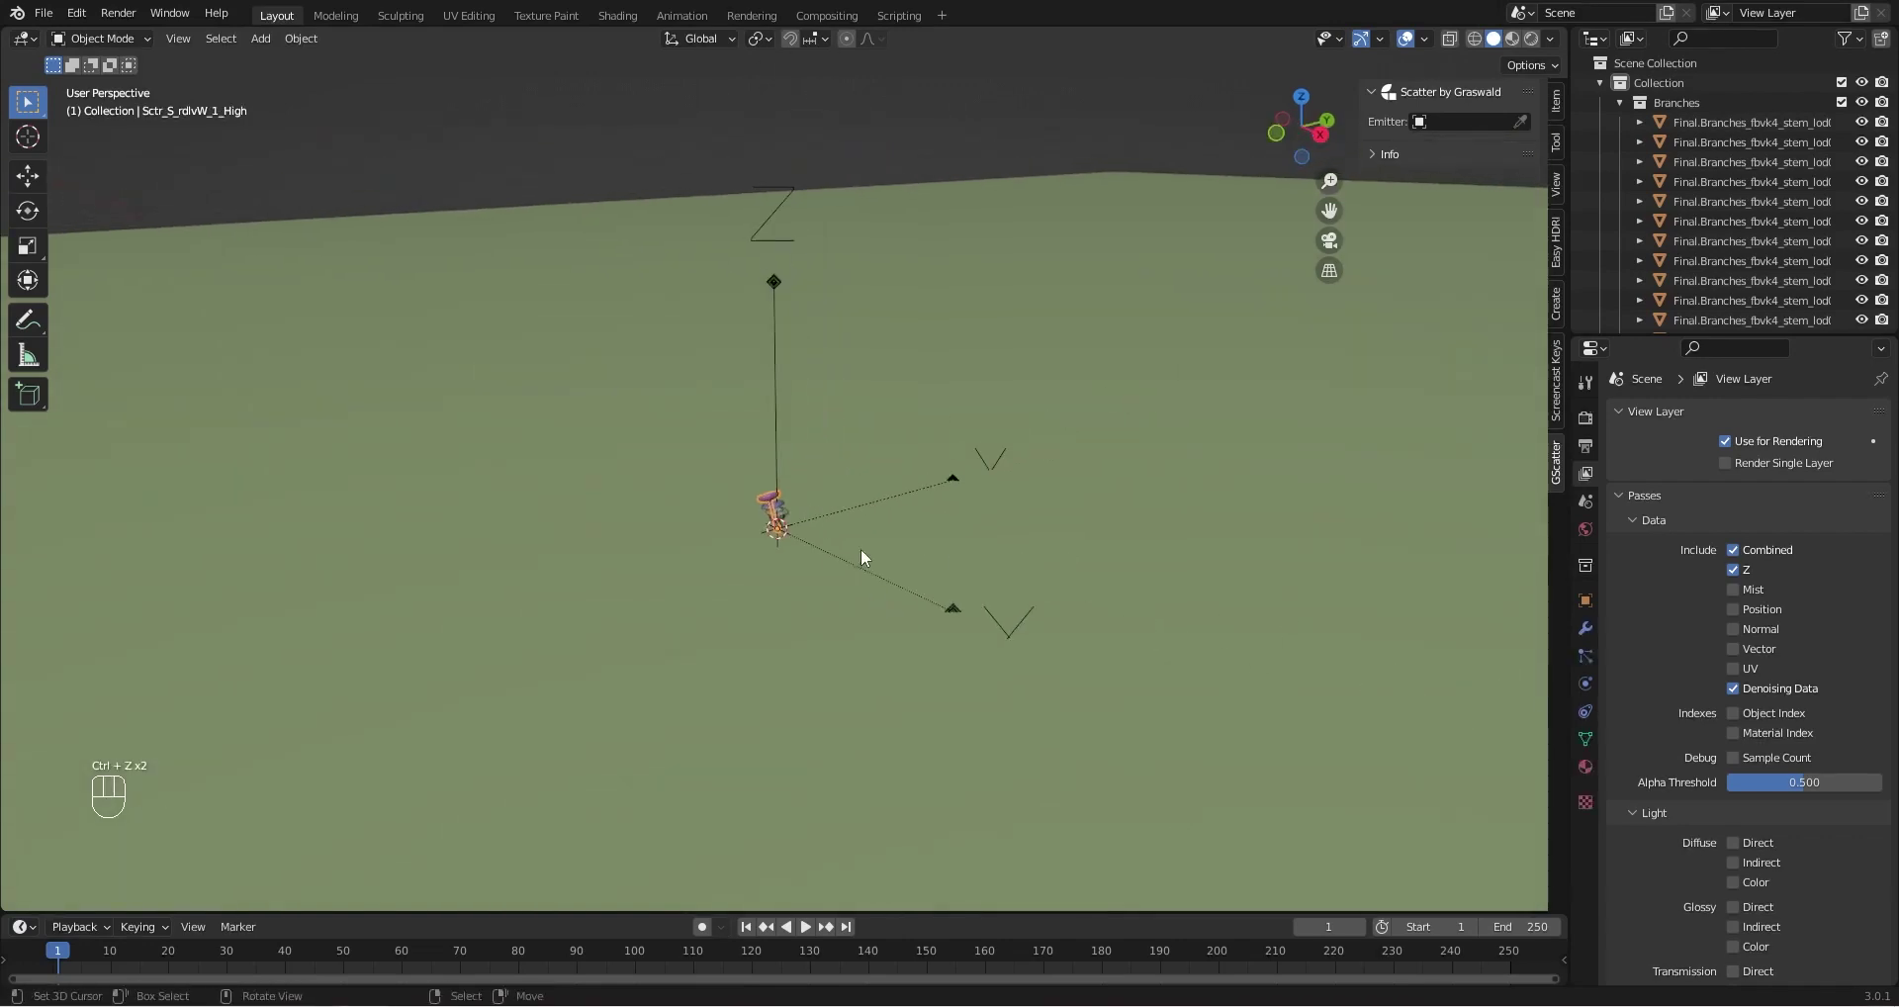
click(808, 488)
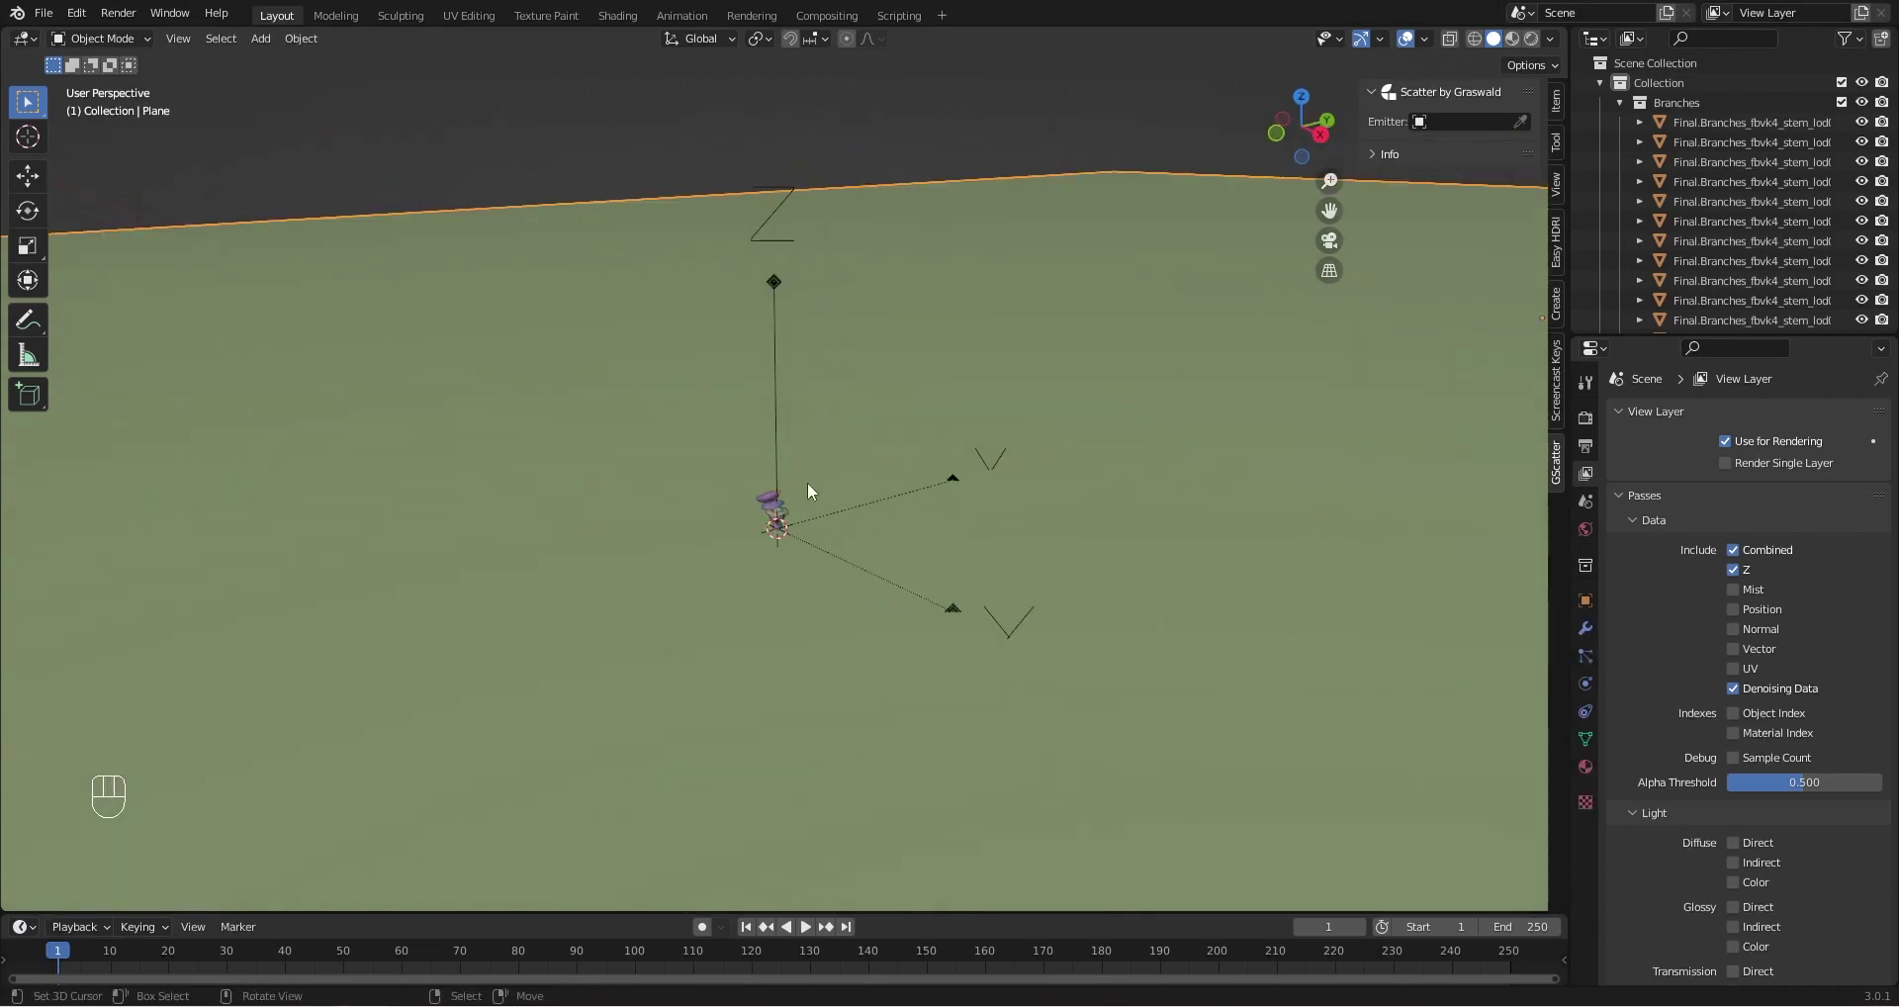
click(777, 422)
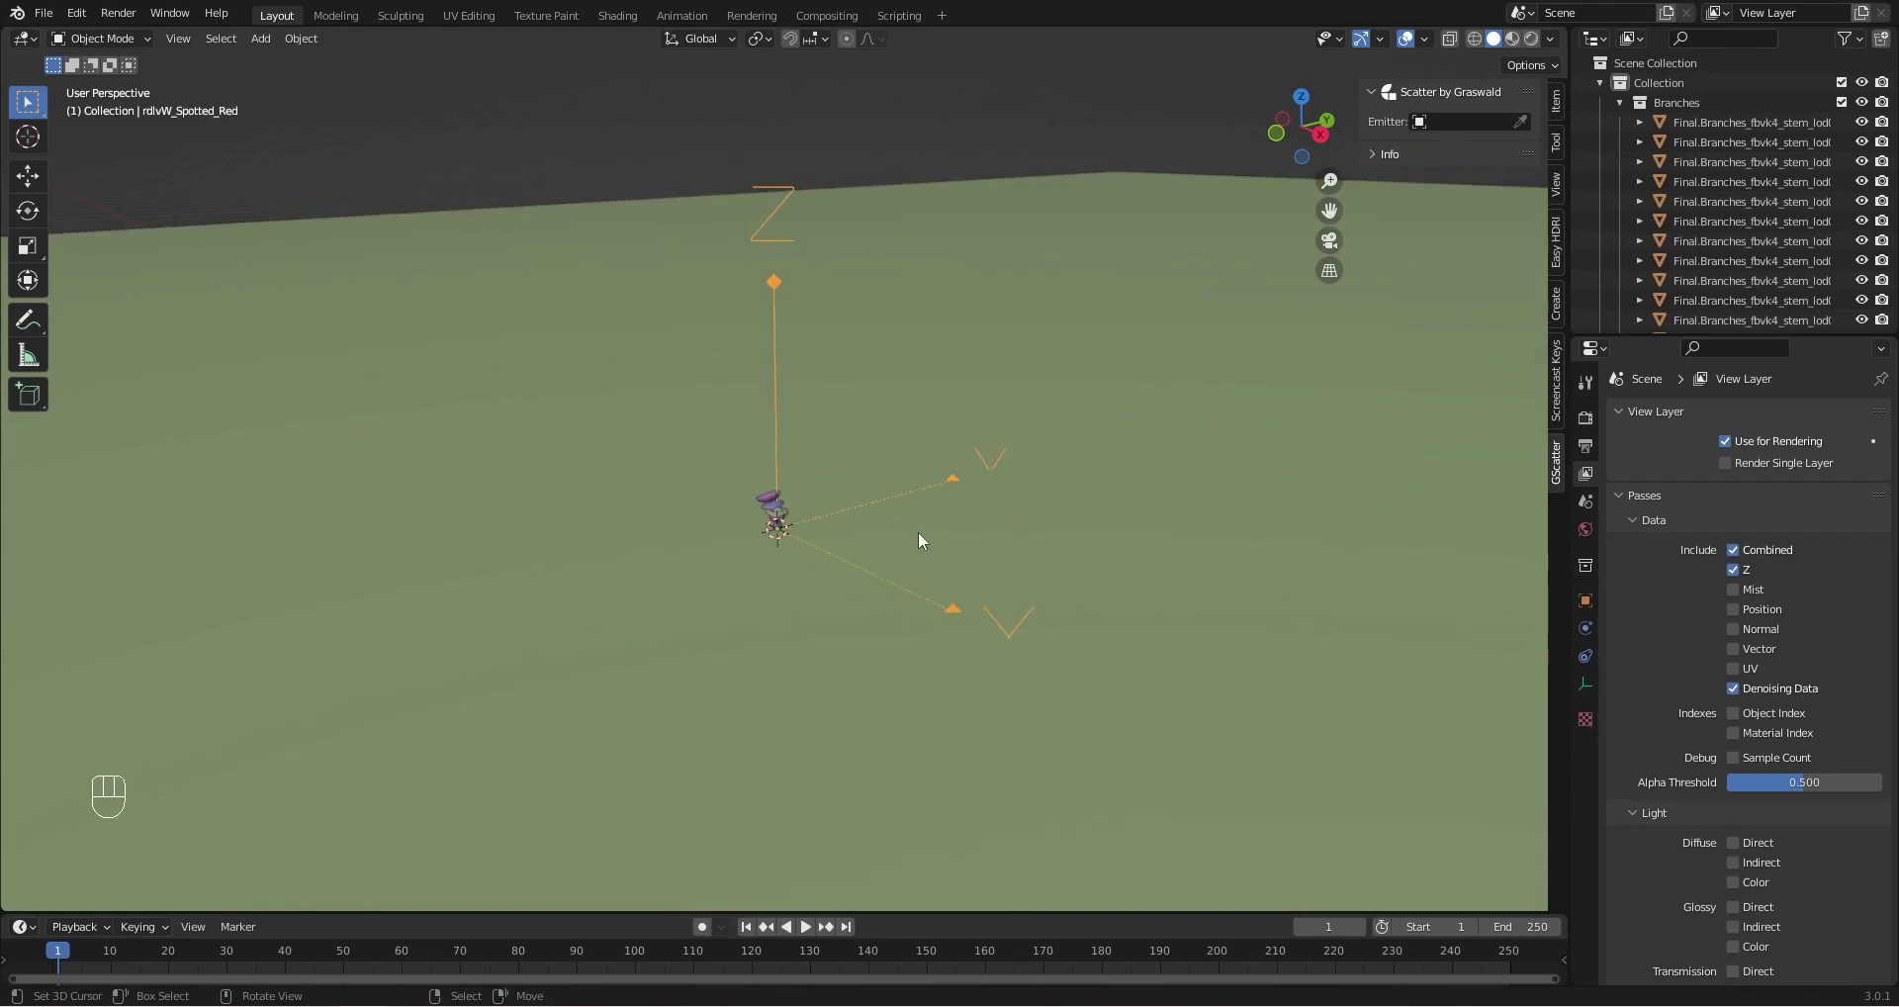
key(x)
click(819, 525)
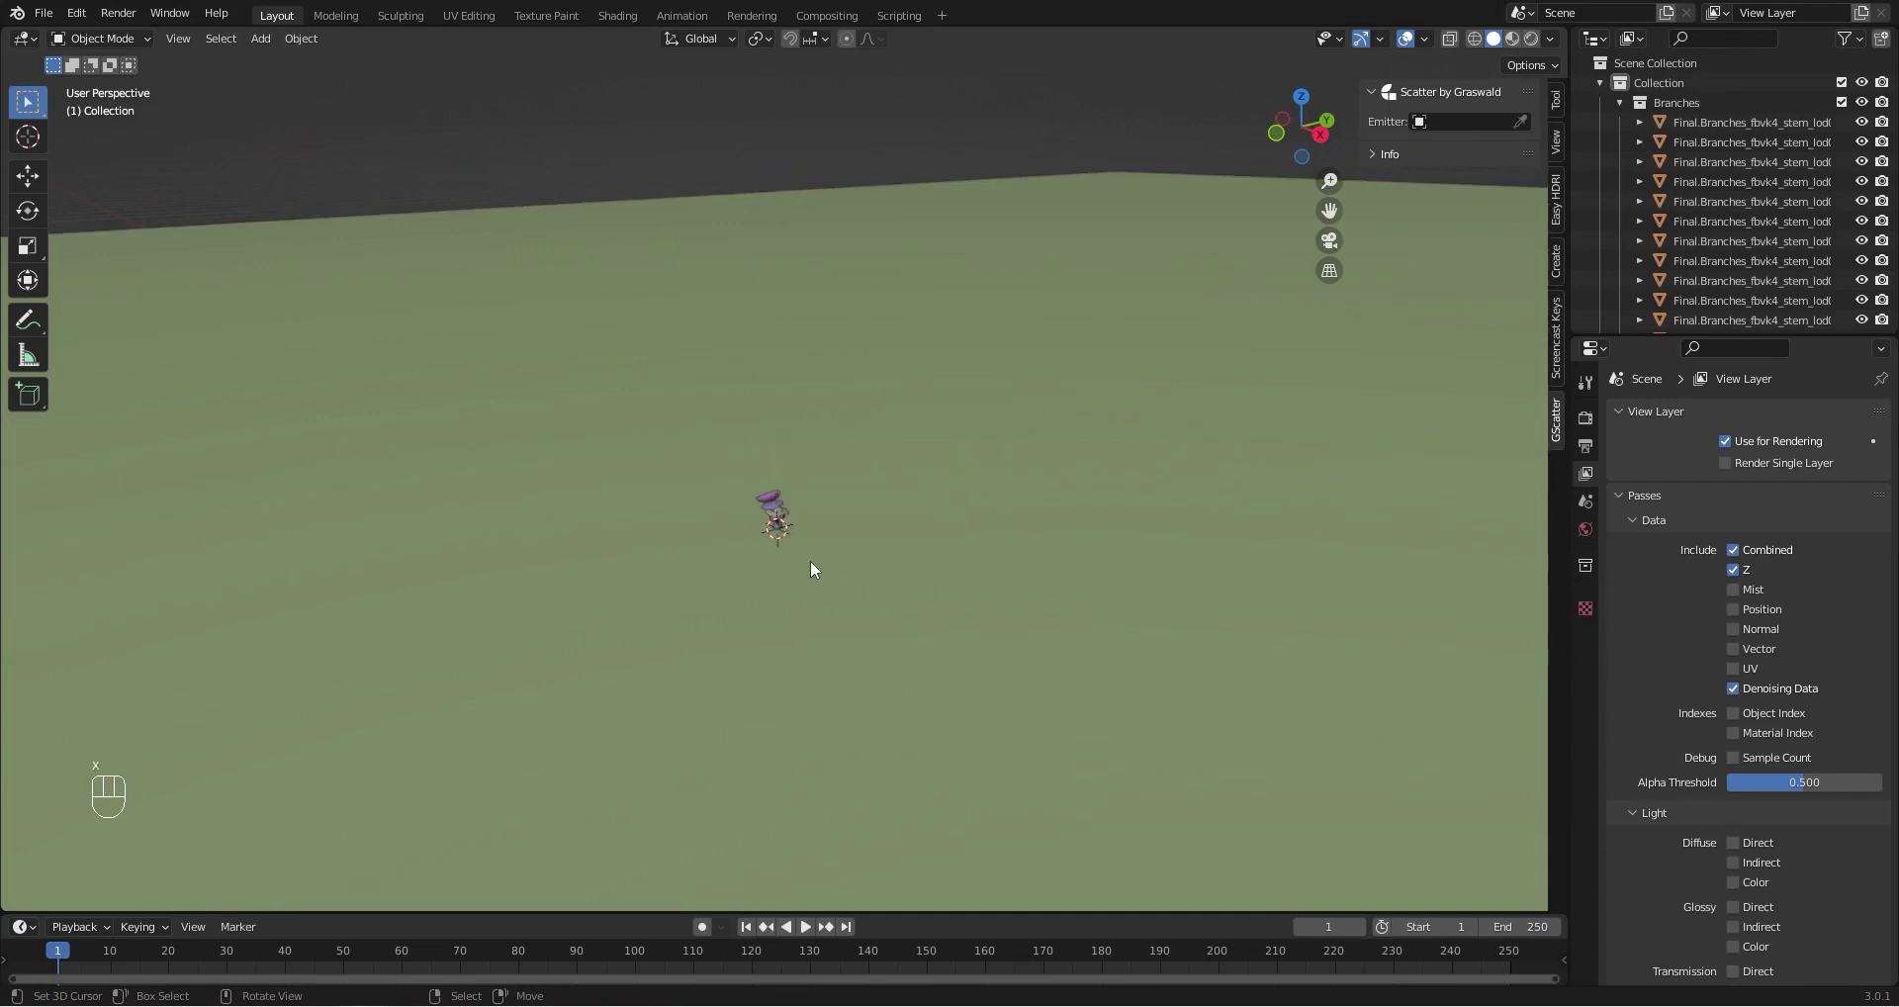
scroll(847, 550, down, 4)
shift+middle_drag(810, 560, 829, 522)
scroll(799, 520, up, 6)
scroll(829, 522, up, 3)
right_click(687, 490)
key(g)
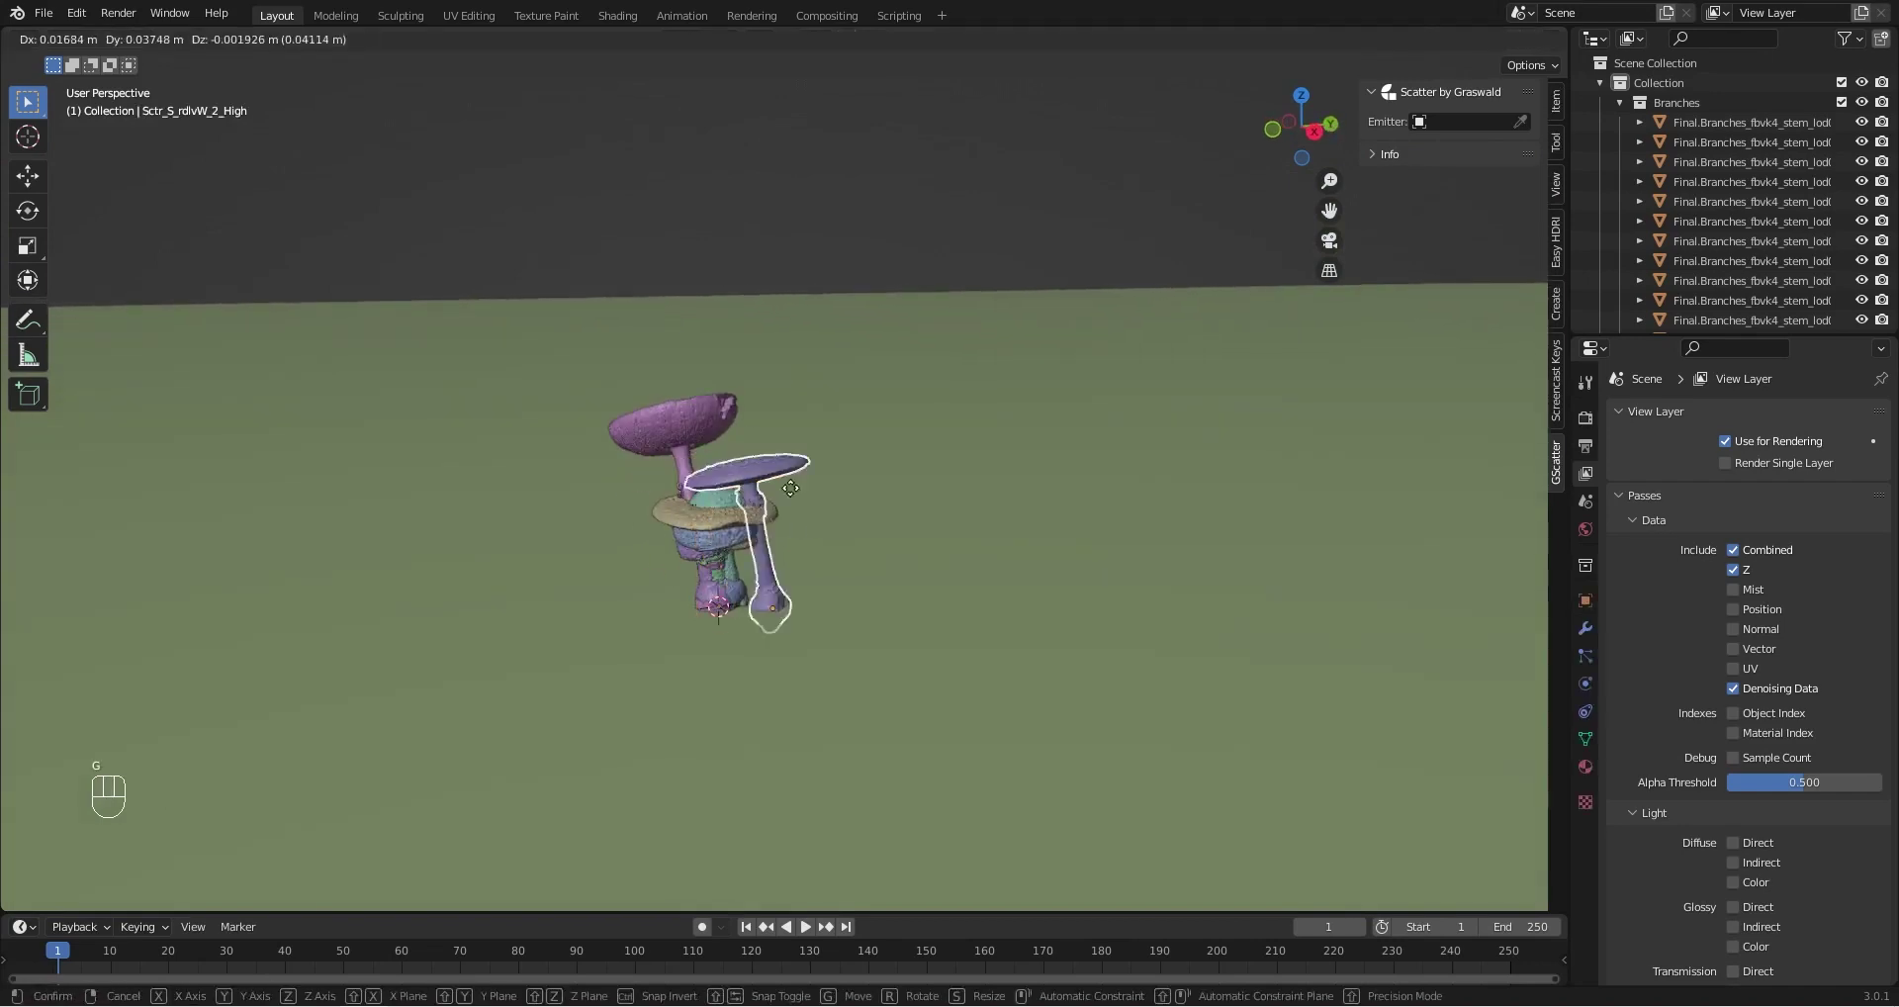
right_click(930, 446)
Move the two tallest mushrooms out of the overlapping stack to separate spots behind it on the plane
middle_drag(833, 471, 922, 552)
shift+middle_drag(1271, 552, 942, 562)
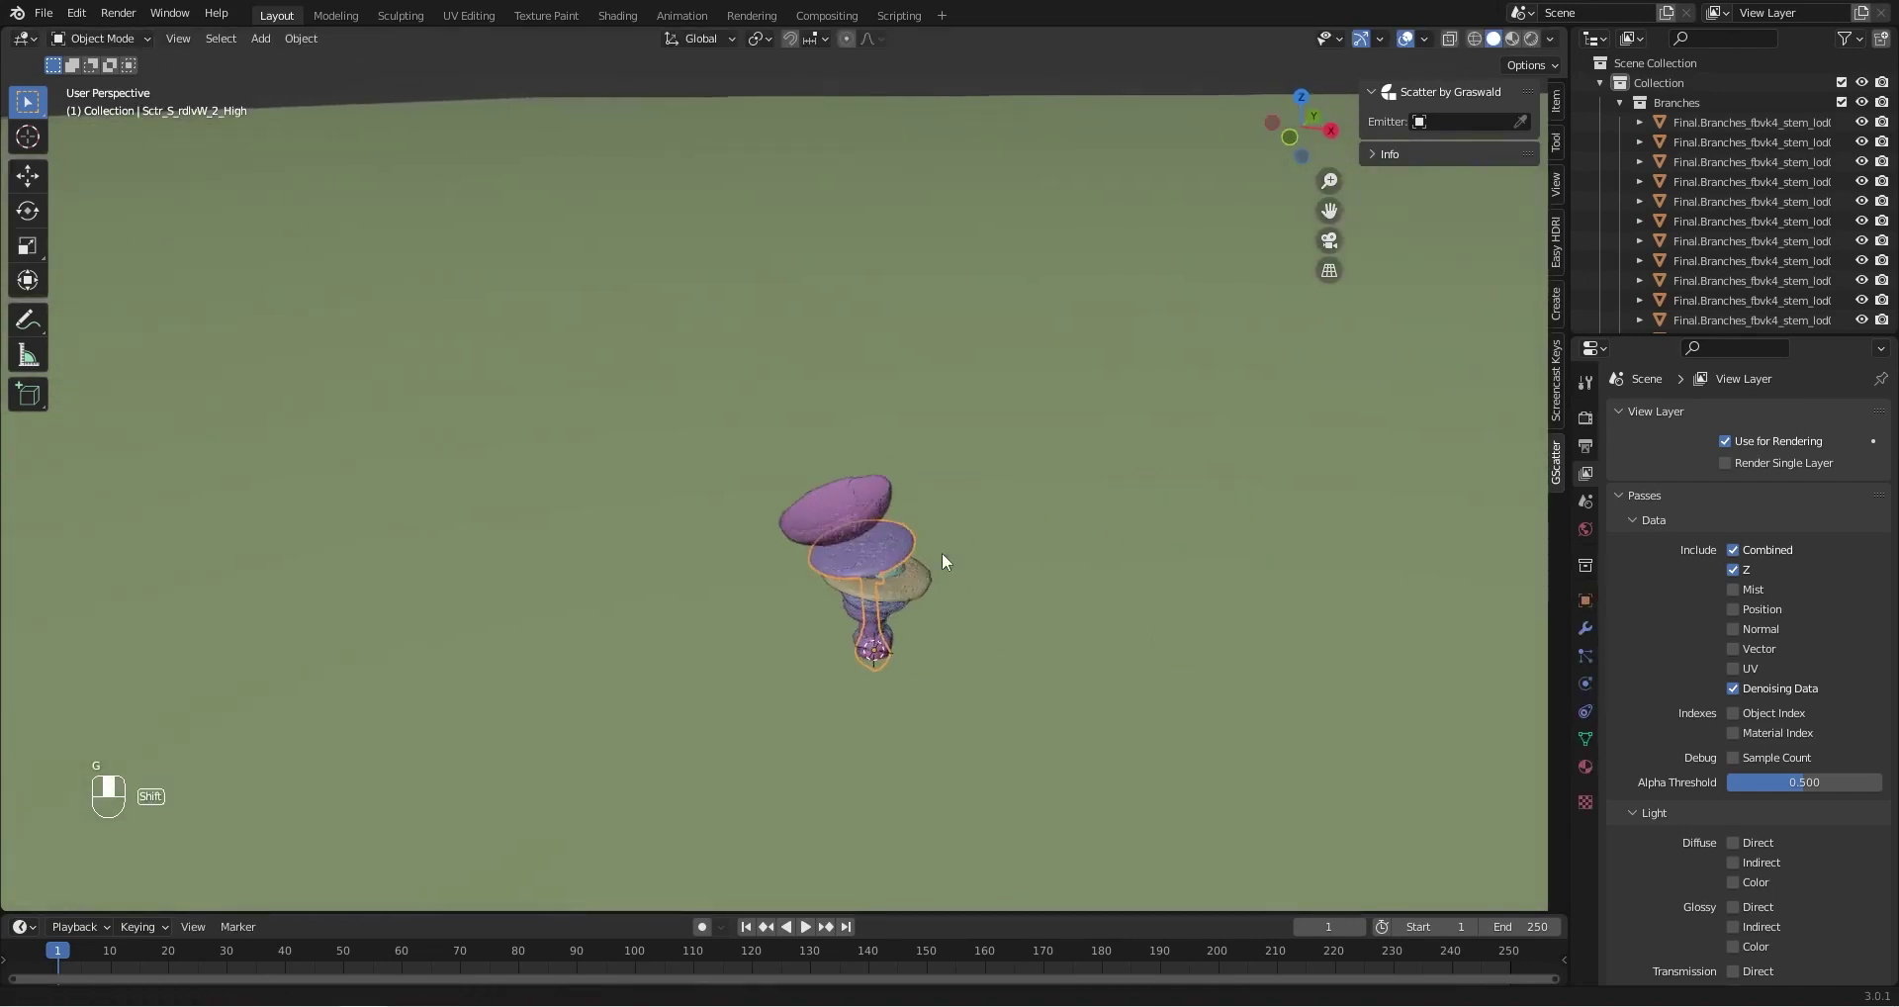
shift+drag(943, 556, 920, 584)
scroll(920, 584, down, 2)
mouse_move(924, 583)
middle_down()
mouse_move(981, 579)
mouse_move(950, 590)
middle_up()
right_click(902, 514)
key(g)
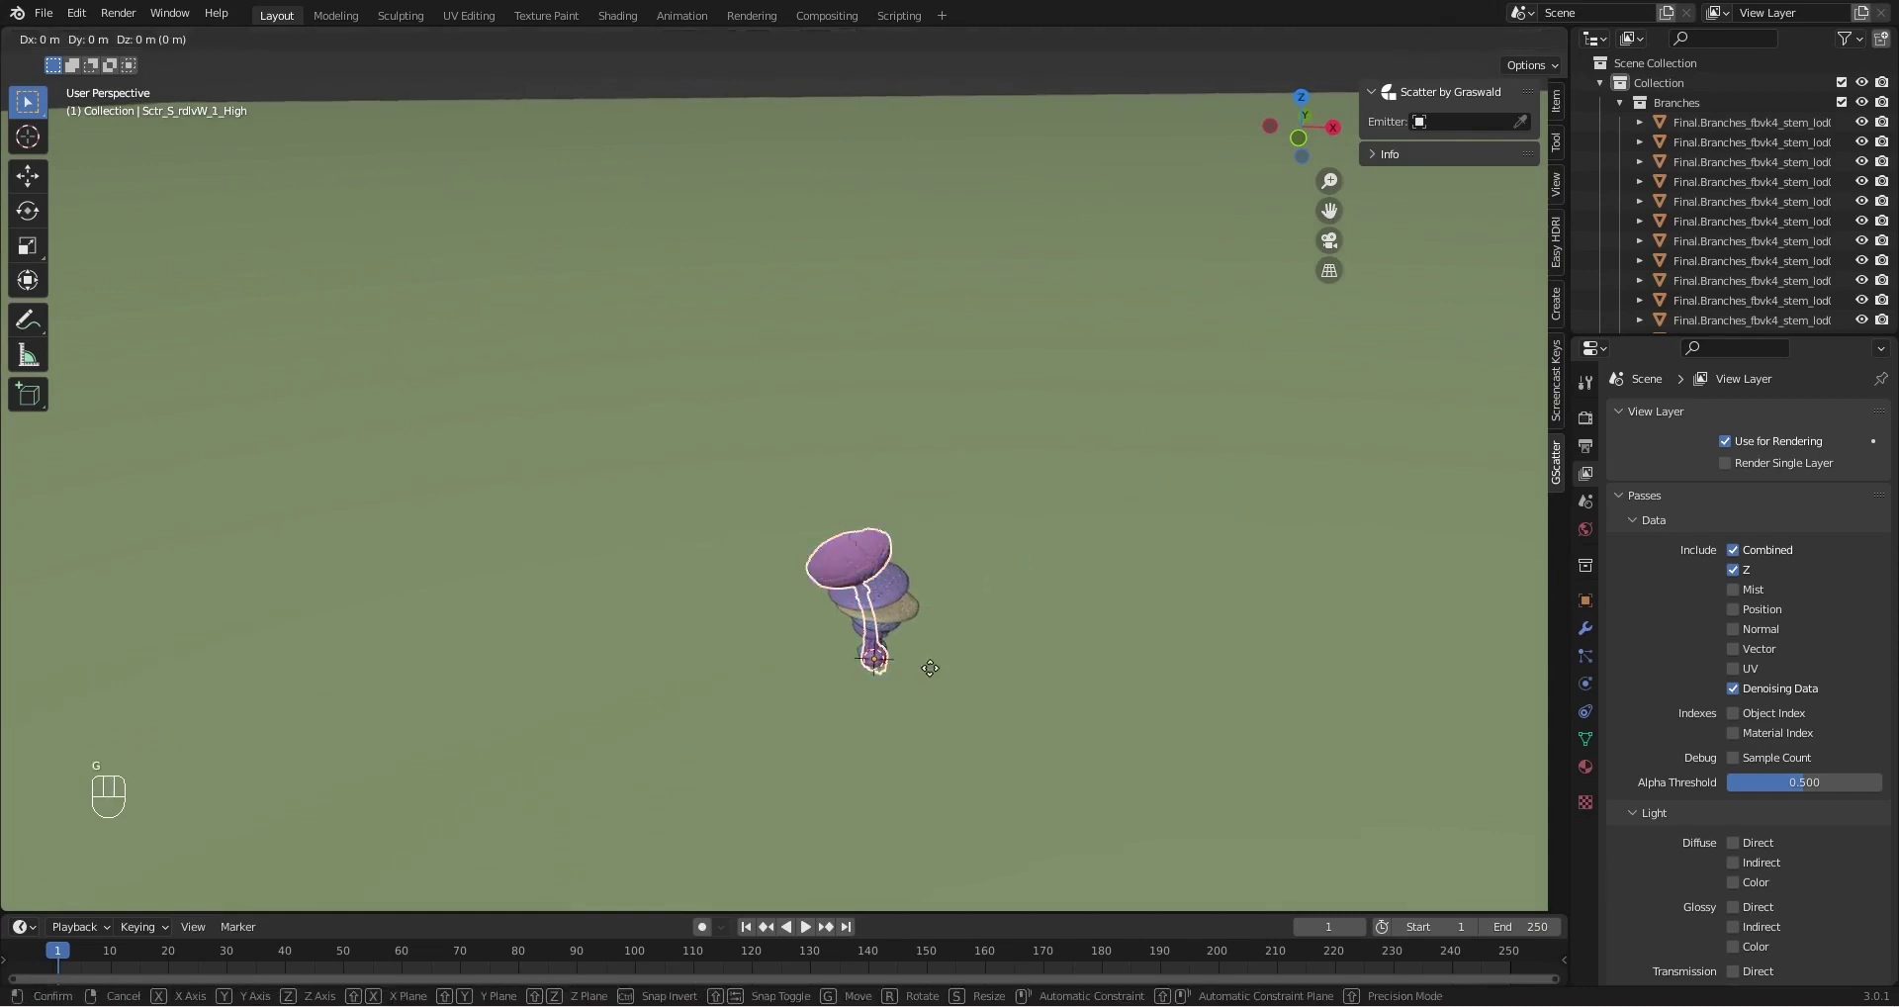
middle_drag(930, 668, 965, 542)
click(925, 568)
right_click(886, 576)
key(g)
click(993, 490)
Spread the wide tan-capped, the teal and the bumpy blue mushroom from the stack around the world origin
right_click(871, 602)
key(g)
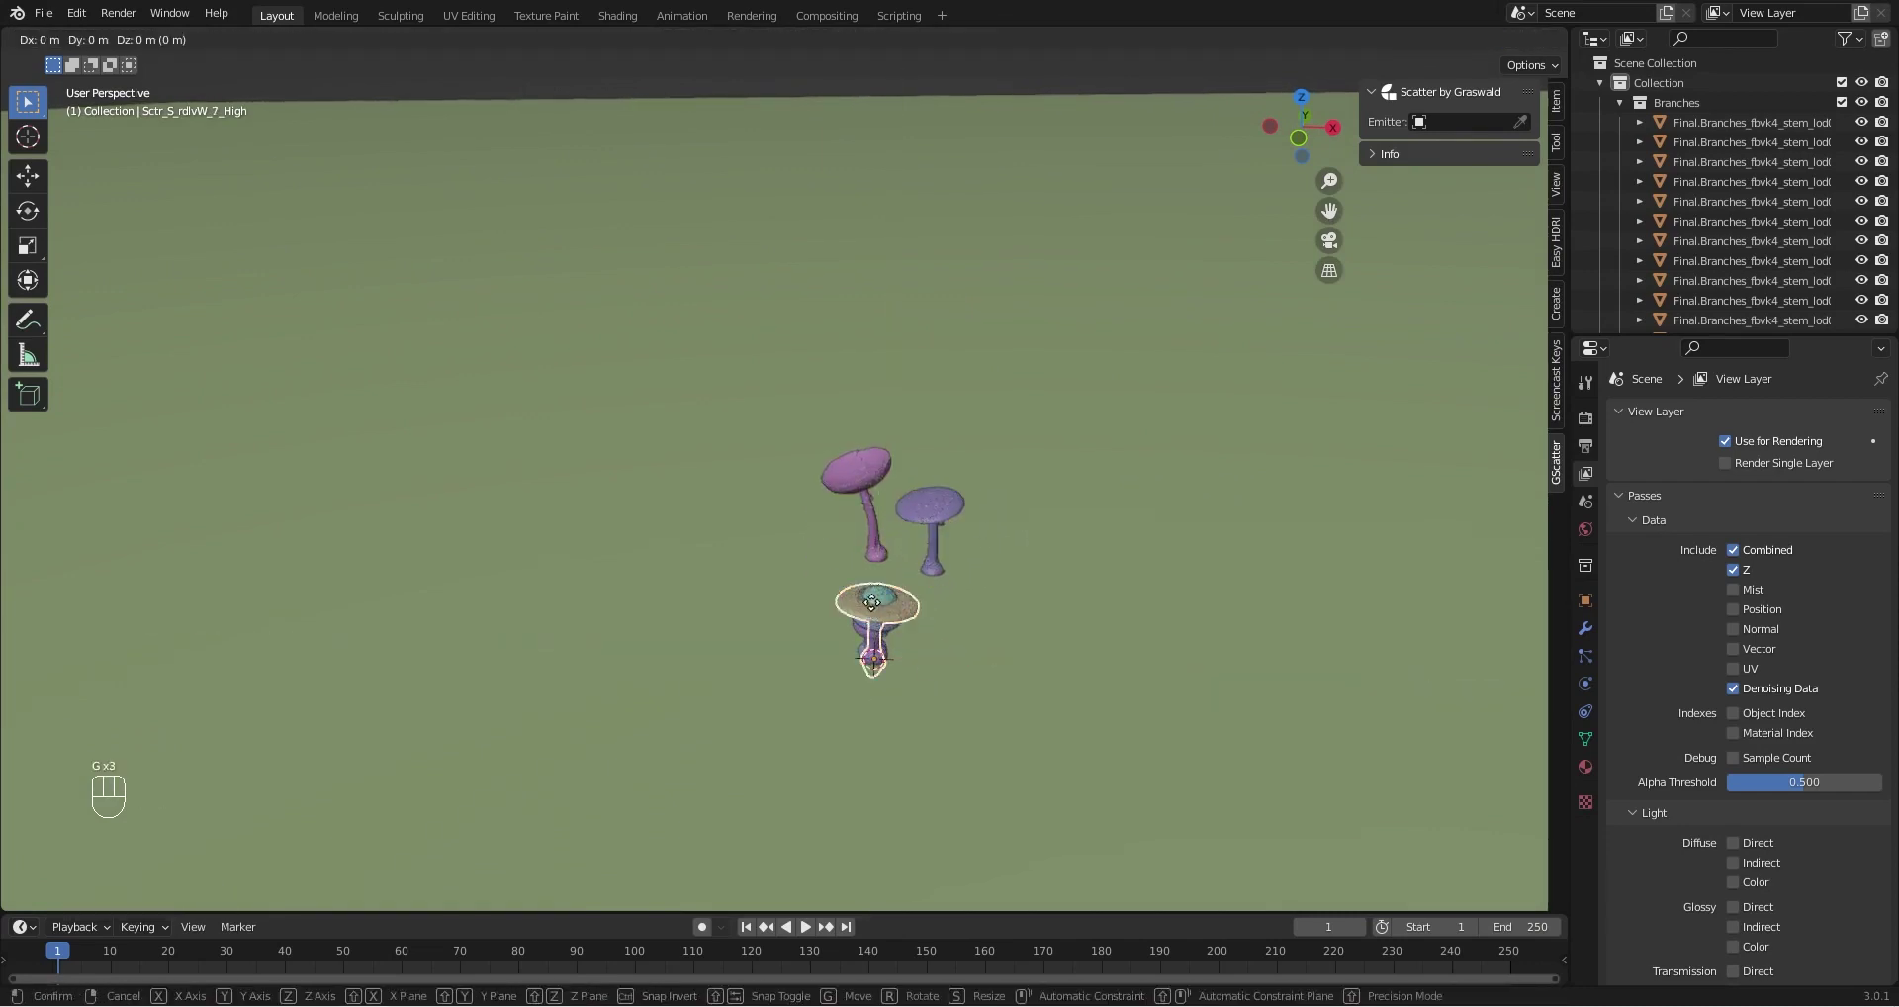
middle_drag(870, 602, 1001, 564)
click(1001, 562)
right_click(884, 595)
key(g)
shift+middle_drag(884, 595, 999, 672)
click(817, 542)
right_click(875, 602)
key(g)
click(959, 576)
Move the short purple, green and smallest magenta mushrooms out of the stack, leaving the last tan one at the origin
right_click(878, 619)
key(g)
click(1039, 615)
right_click(876, 616)
key(g)
click(1012, 680)
right_click(879, 631)
key(g)
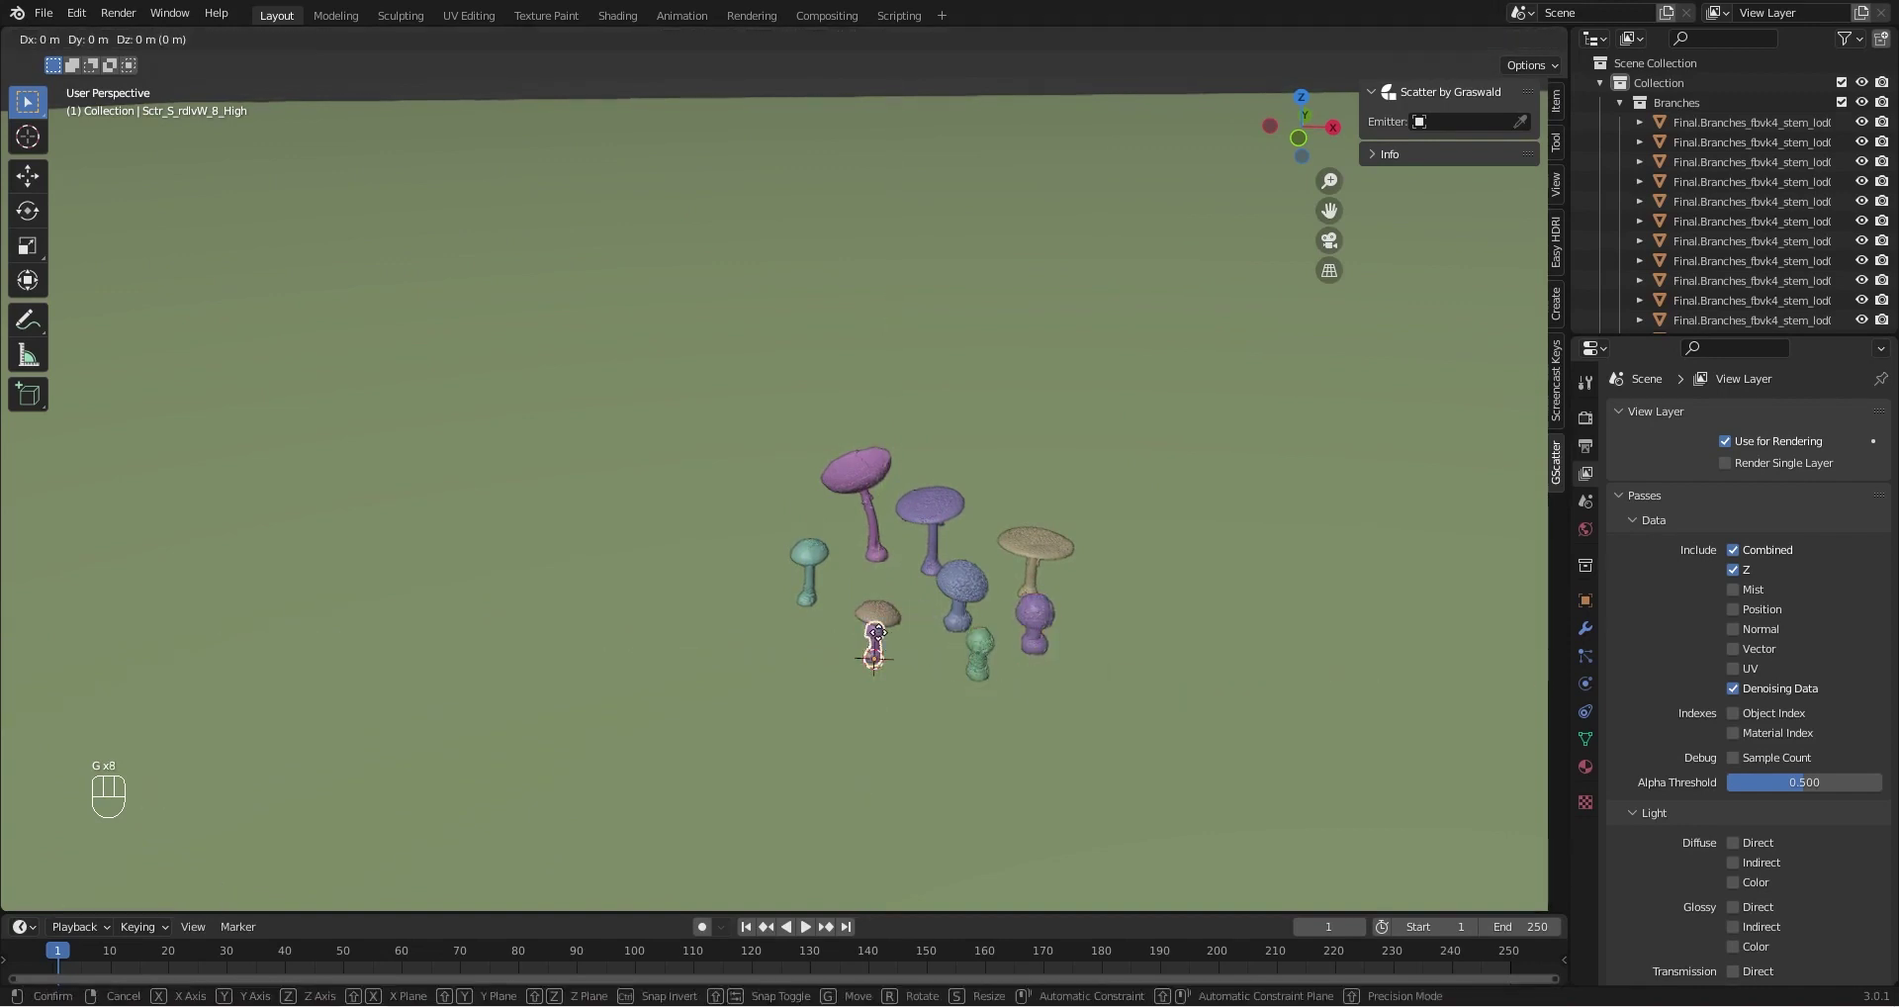
shift+middle_drag(871, 631, 837, 627)
click(819, 628)
Split off a Shader Editor below the 3D viewport and frame all nodes of the mushroom material
scroll(989, 645, up, 4)
mouse_move(946, 653)
middle_down()
mouse_move(954, 615)
mouse_move(930, 652)
middle_up()
scroll(954, 617, down, 5)
scroll(932, 675, up, 5)
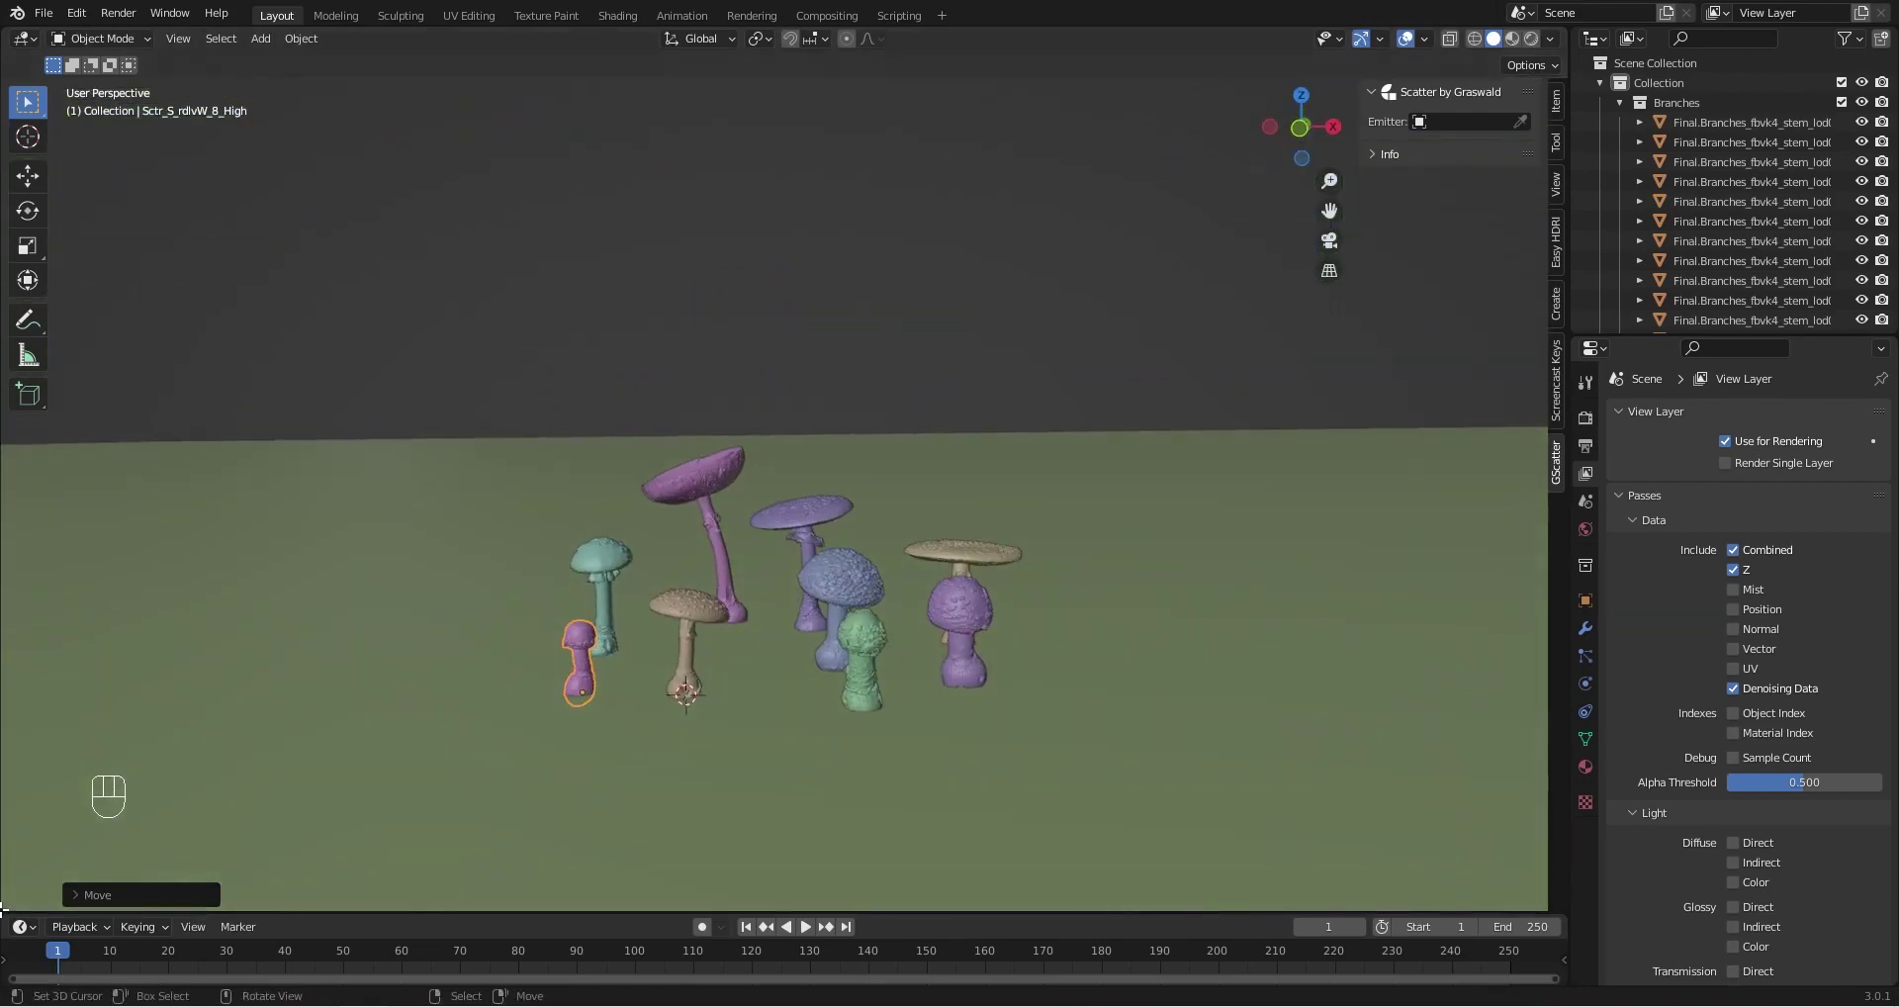
drag(3, 905, 8, 659)
click(24, 673)
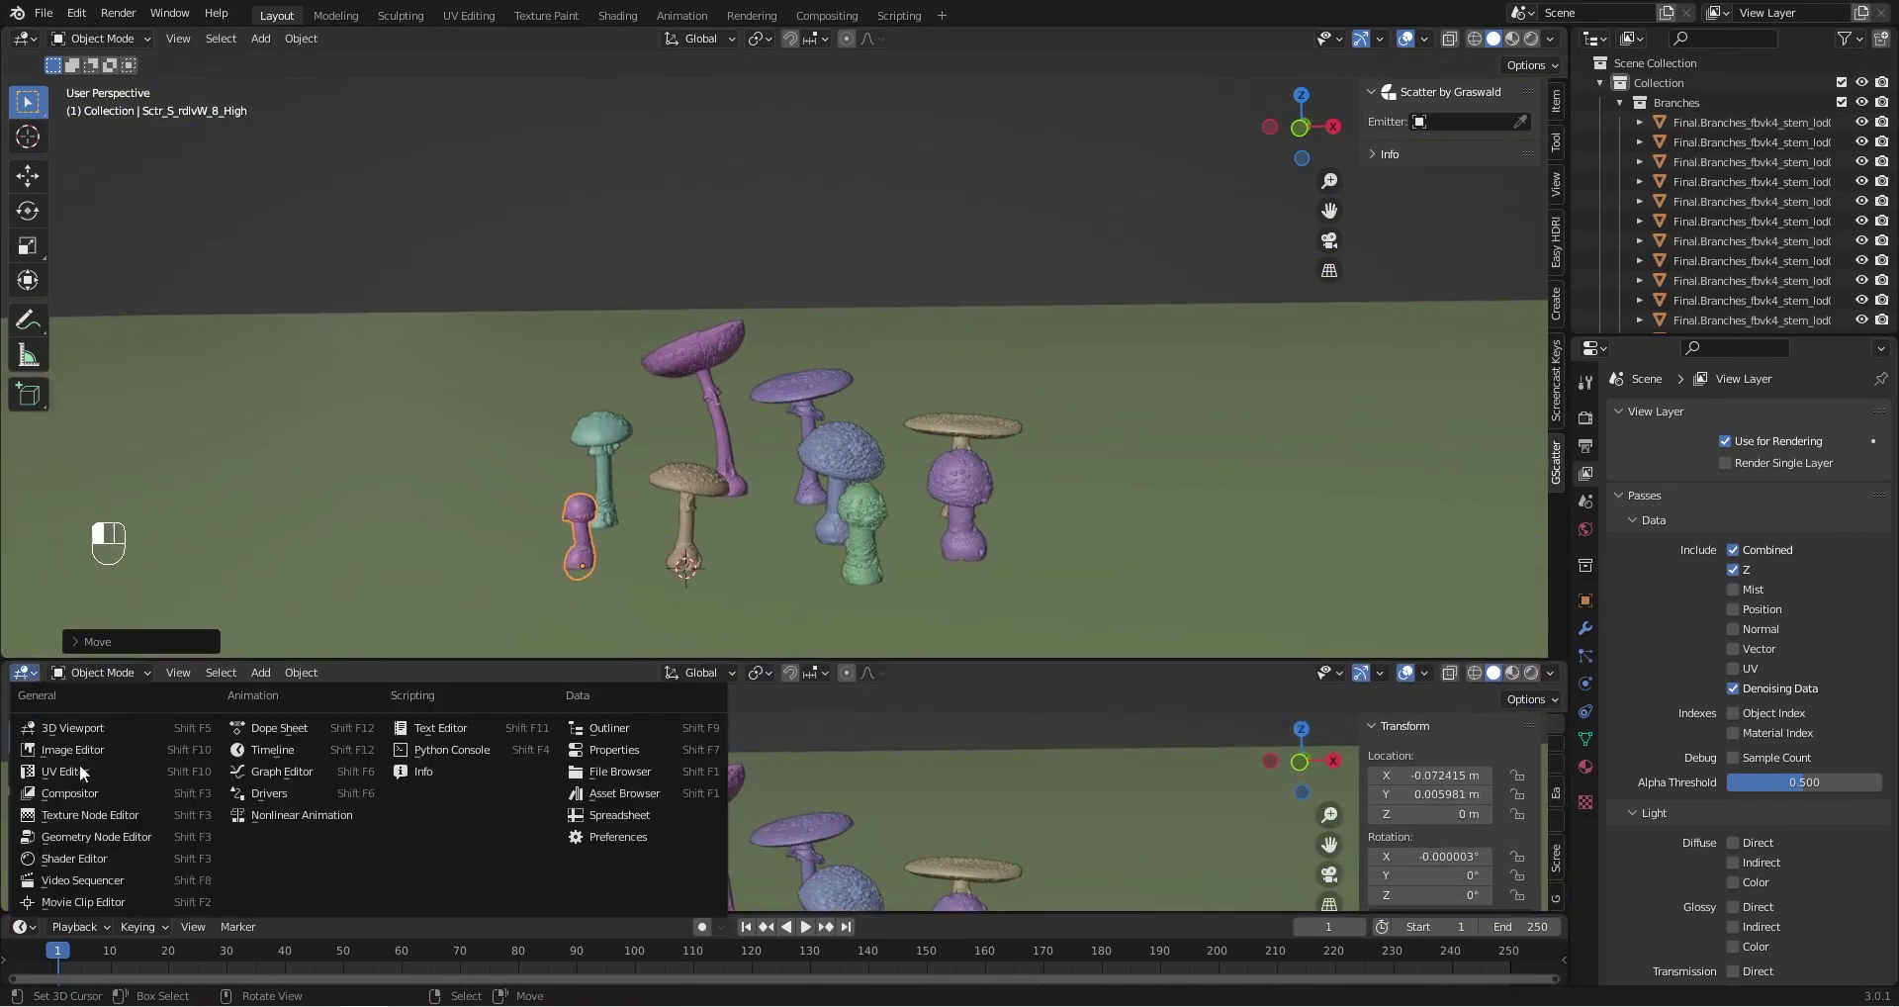
click(106, 857)
drag(979, 651, 979, 581)
key(Home)
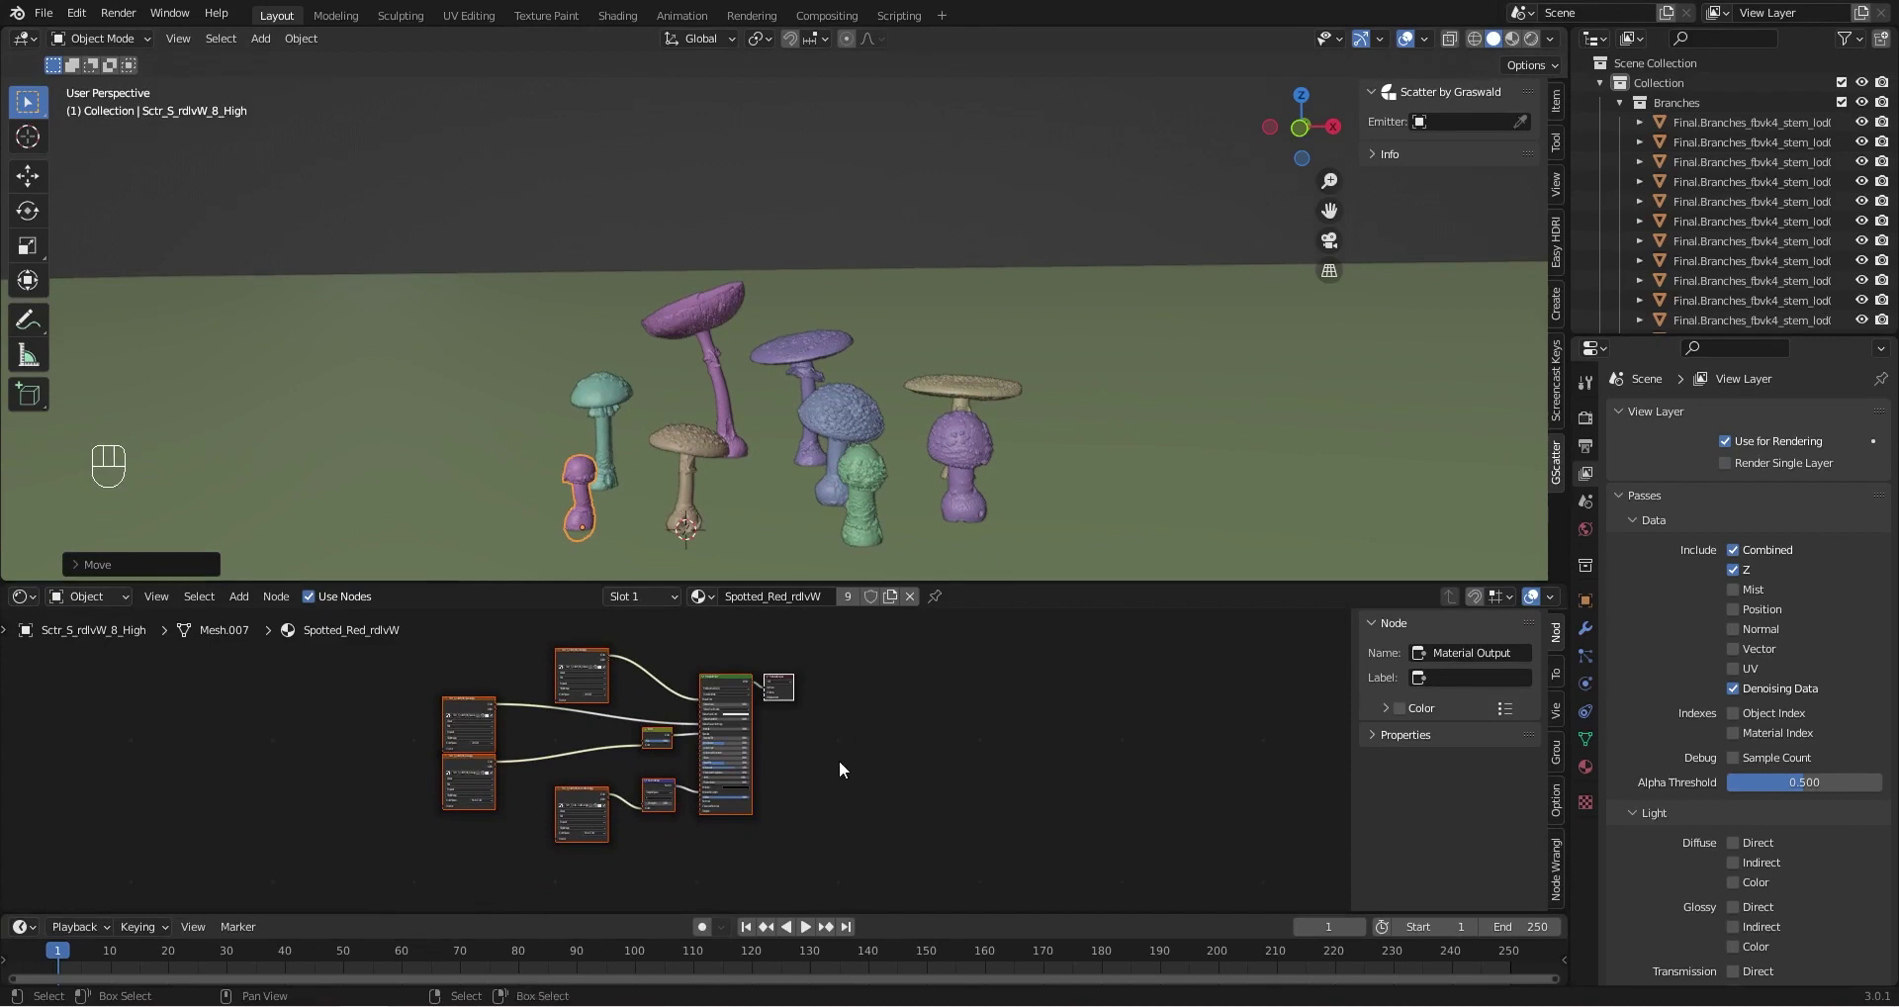
Reconnect the Normal Map node's output from Emission Strength to the shader's Normal input
scroll(821, 757, up, 2)
scroll(601, 750, up, 2)
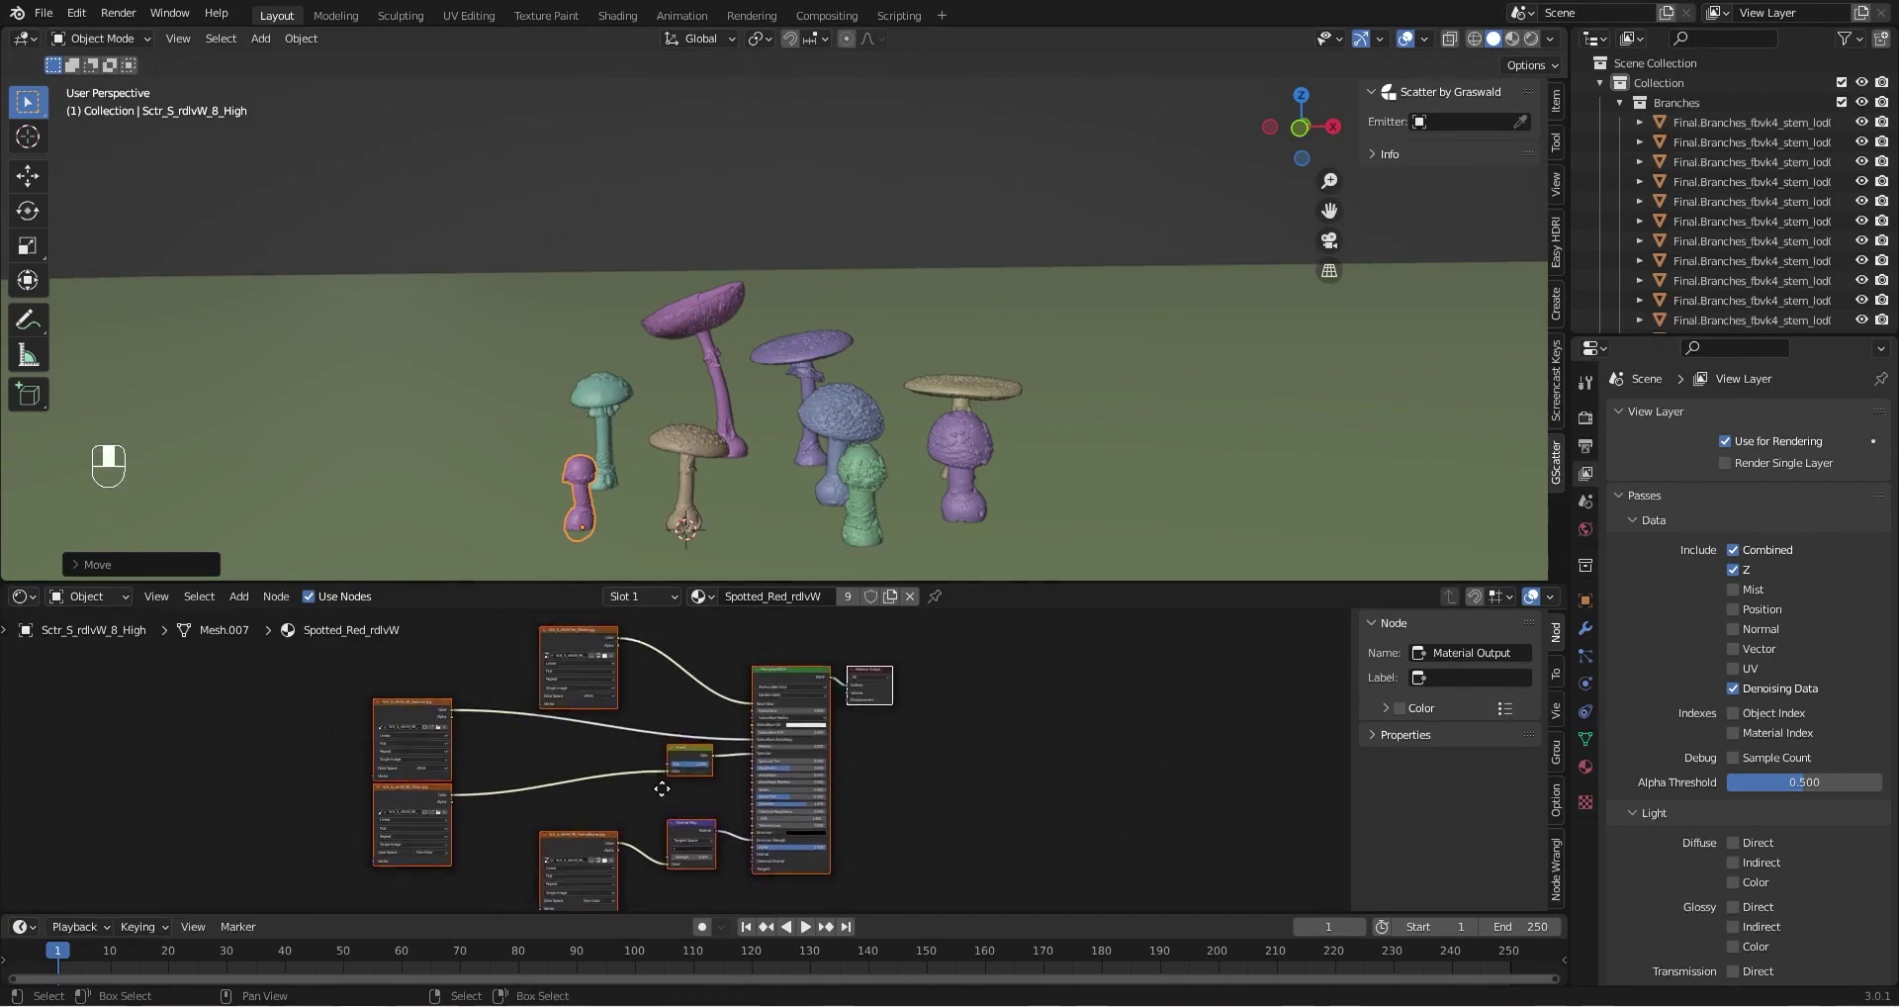
scroll(692, 792, up, 3)
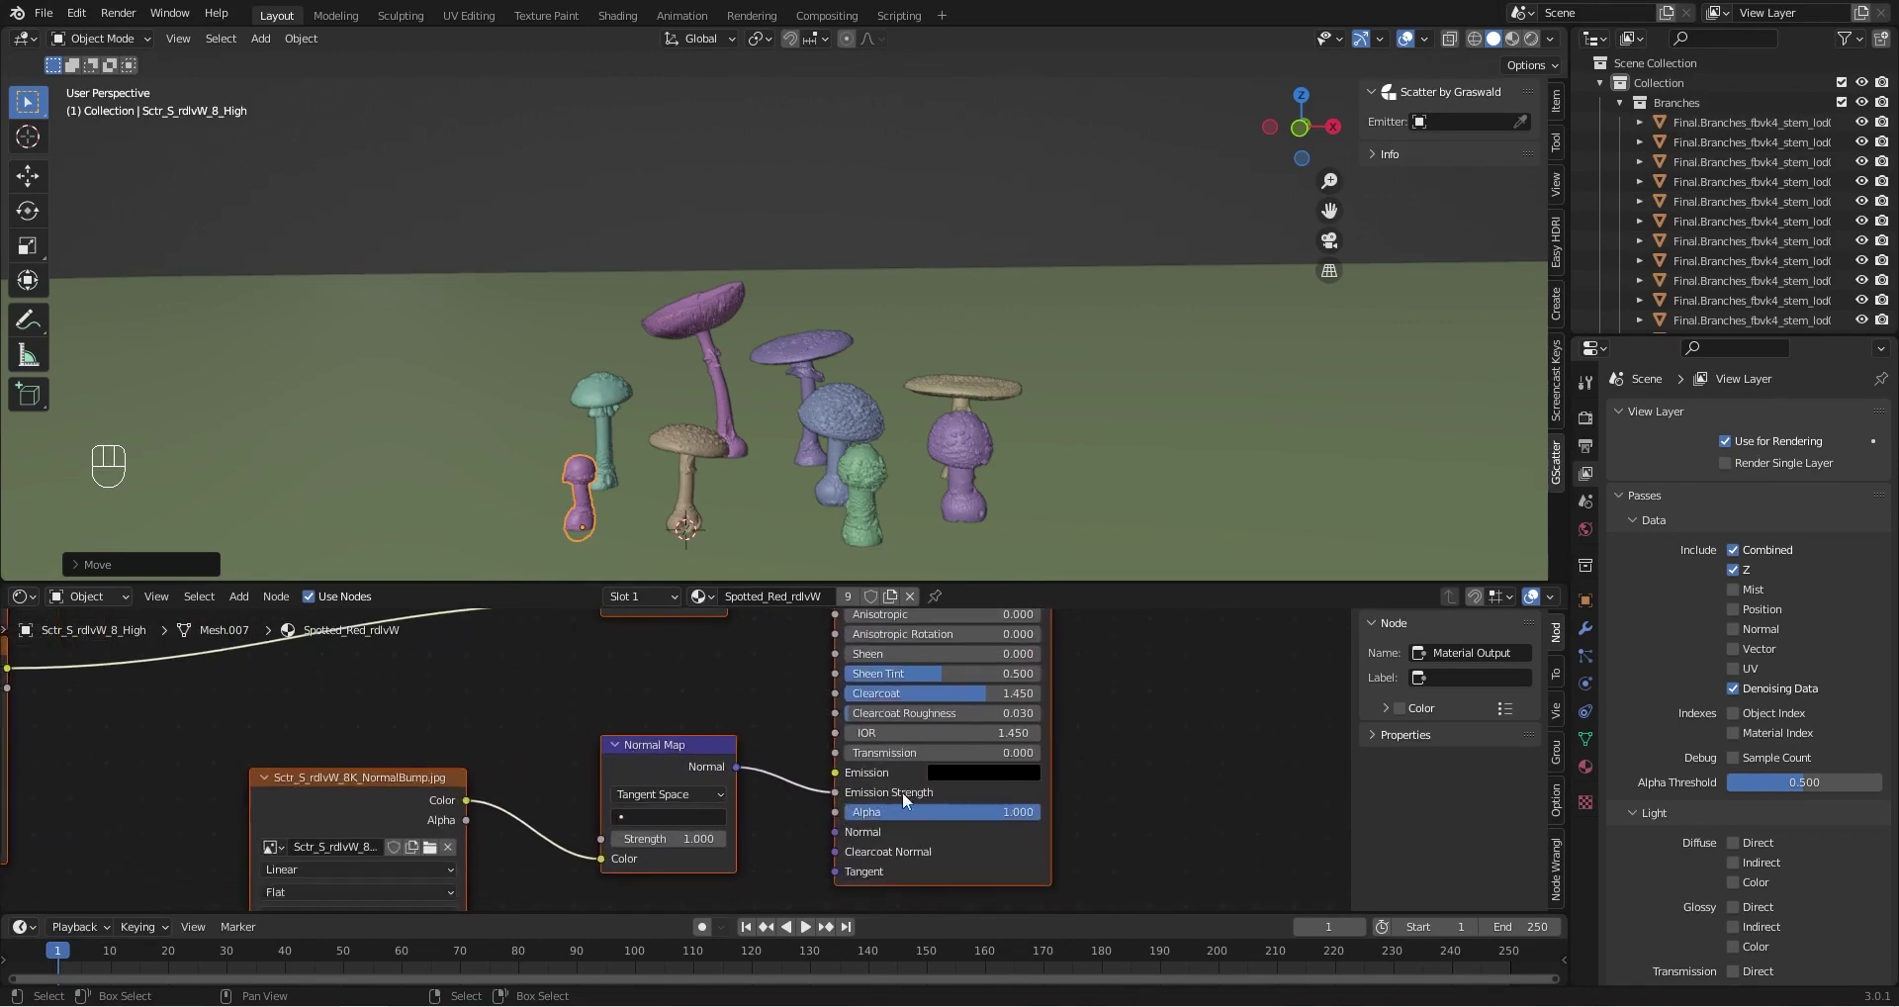
mouse_move(834, 793)
mouse_down()
mouse_move(802, 800)
mouse_move(834, 825)
mouse_up()
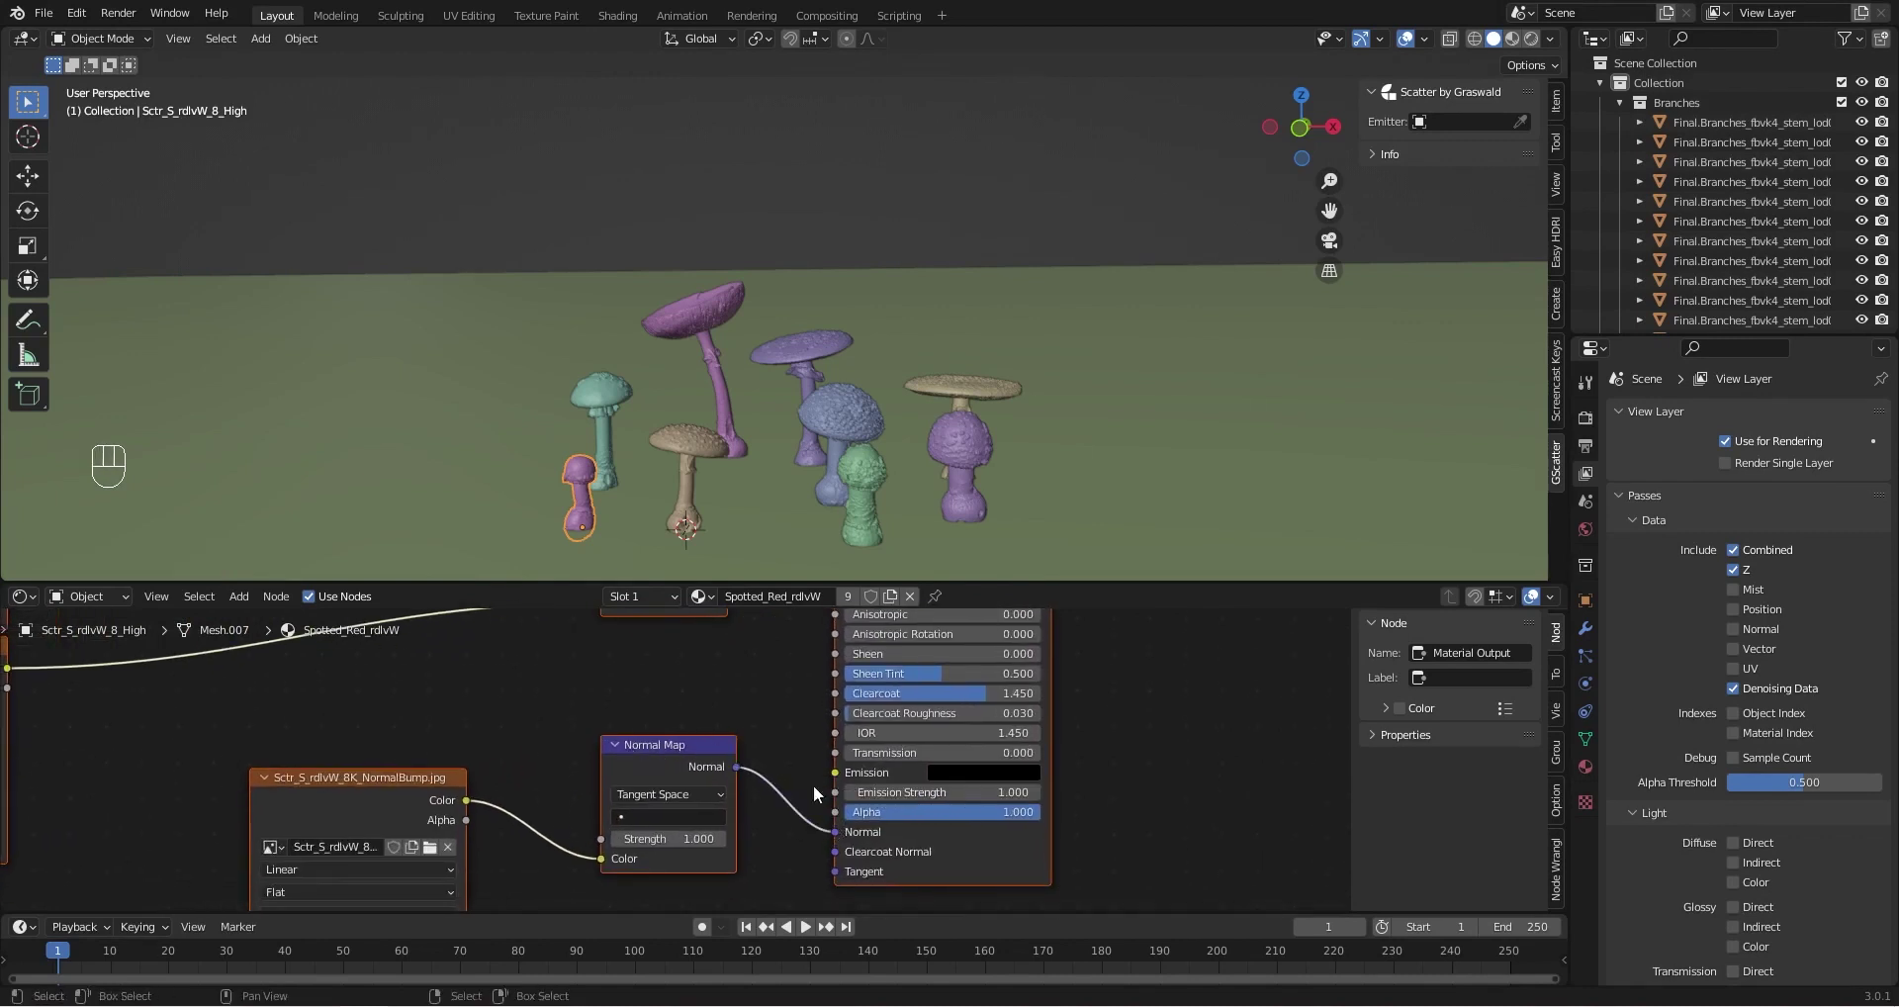
Reconnect the Invert node's output to the shader's Roughness input and the specular texture to its Specular input
scroll(812, 783, down, 3)
middle_drag(790, 693, 792, 783)
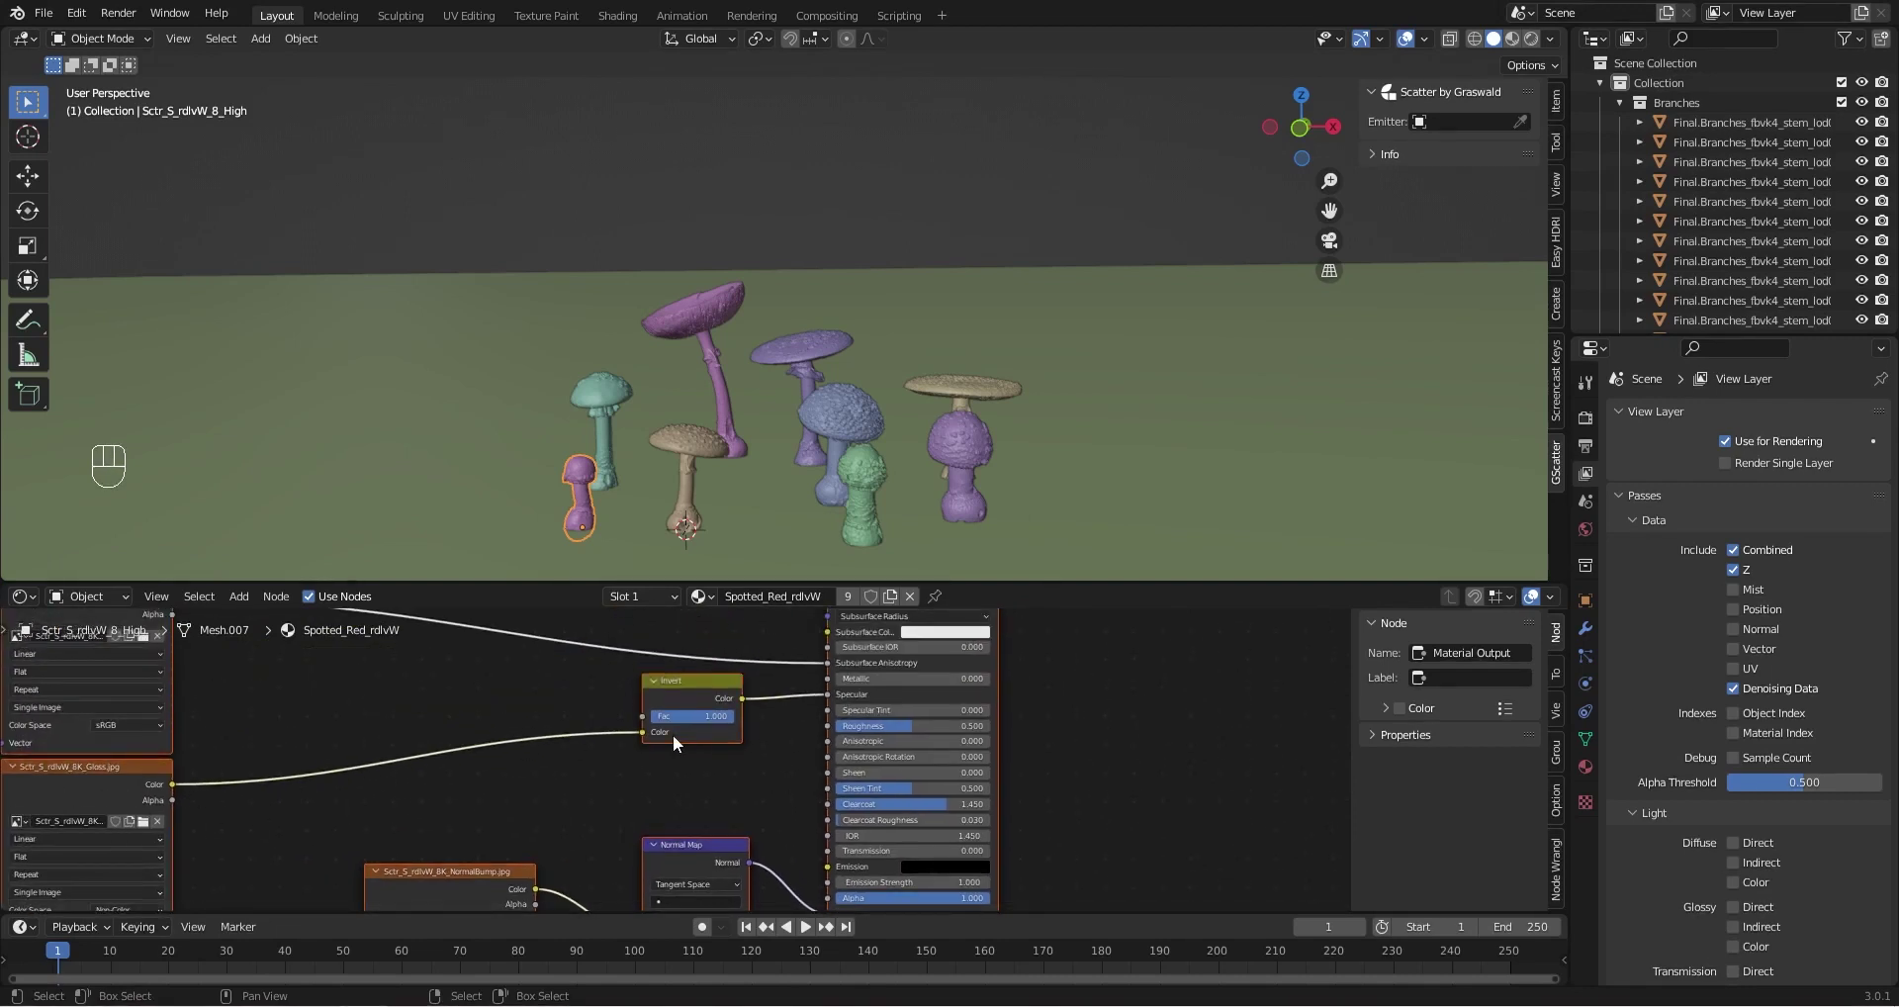
drag(827, 693, 826, 725)
middle_drag(435, 699, 482, 761)
scroll(570, 767, up, 1)
drag(836, 715, 833, 744)
Reposition the Invert node and lower the shader's Clearcoat value
drag(678, 736, 619, 788)
middle_drag(688, 750, 671, 704)
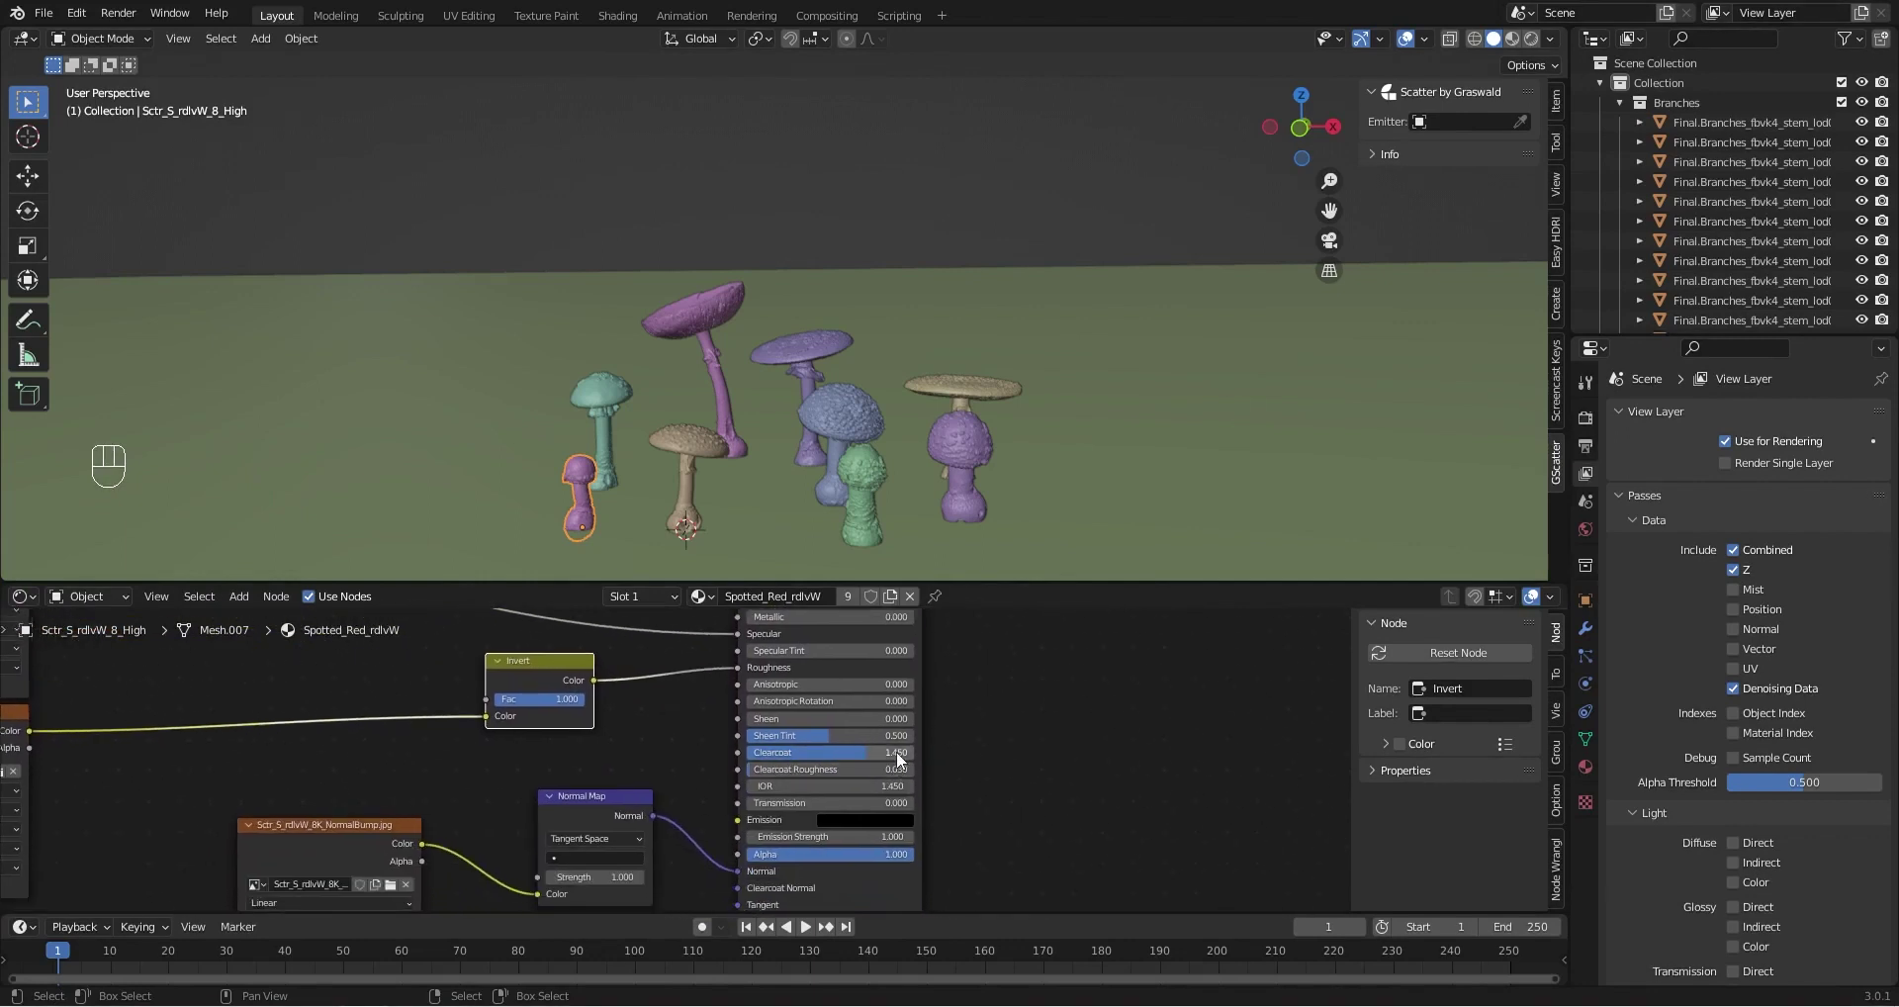
drag(867, 753, 746, 753)
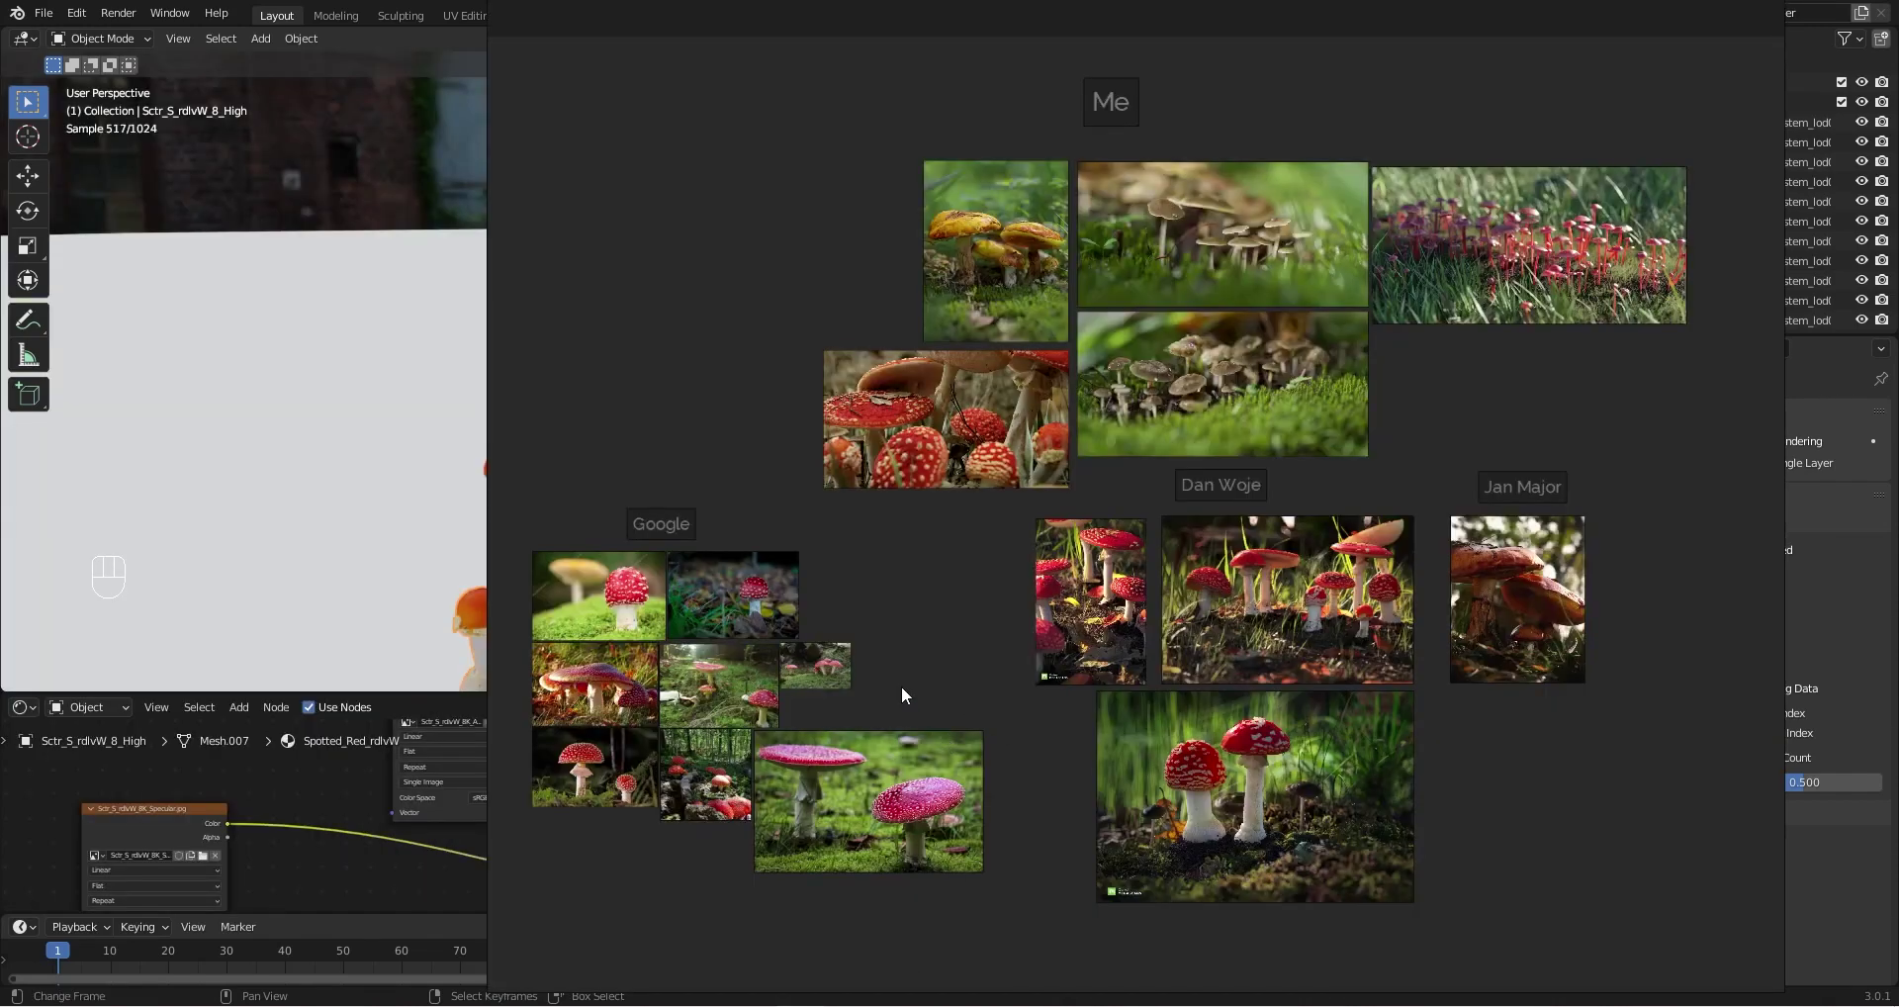
Examine the rendered red spotted mushroom images on the reference board, including their translucent cap undersides
middle_drag(870, 664, 787, 639)
scroll(849, 733, up, 3)
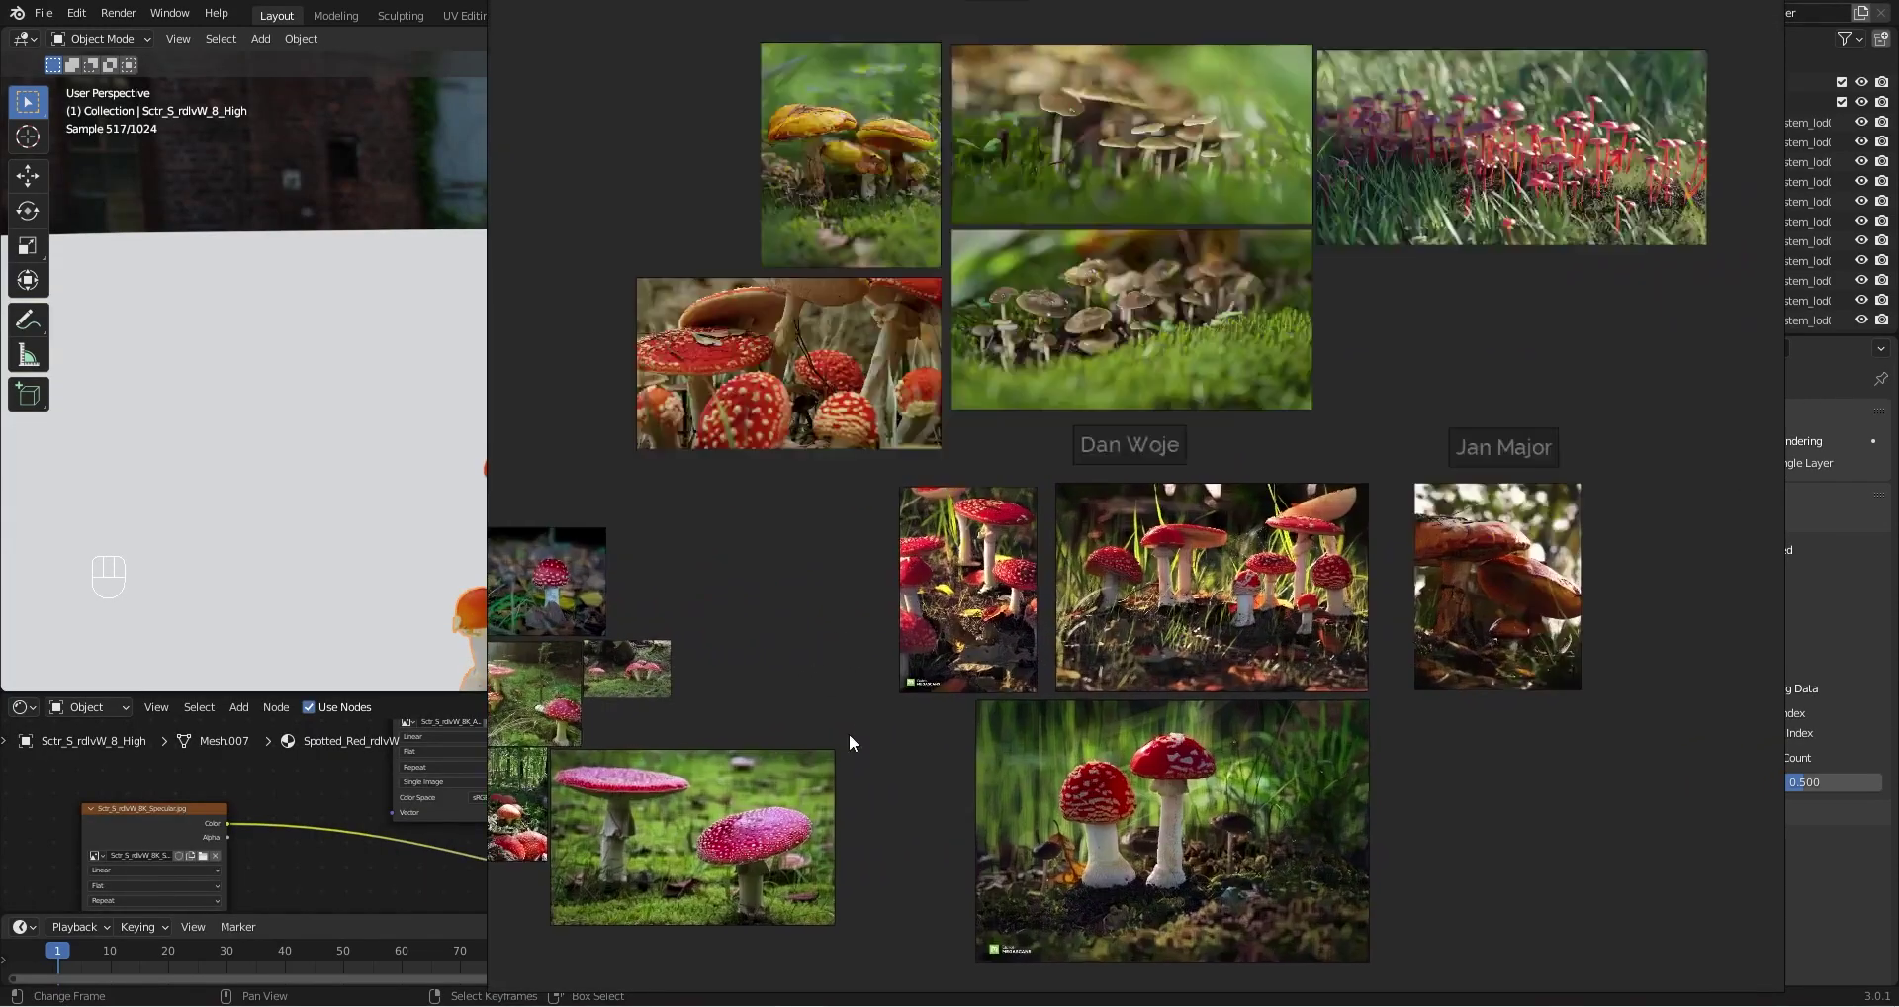
middle_drag(1088, 630, 888, 580)
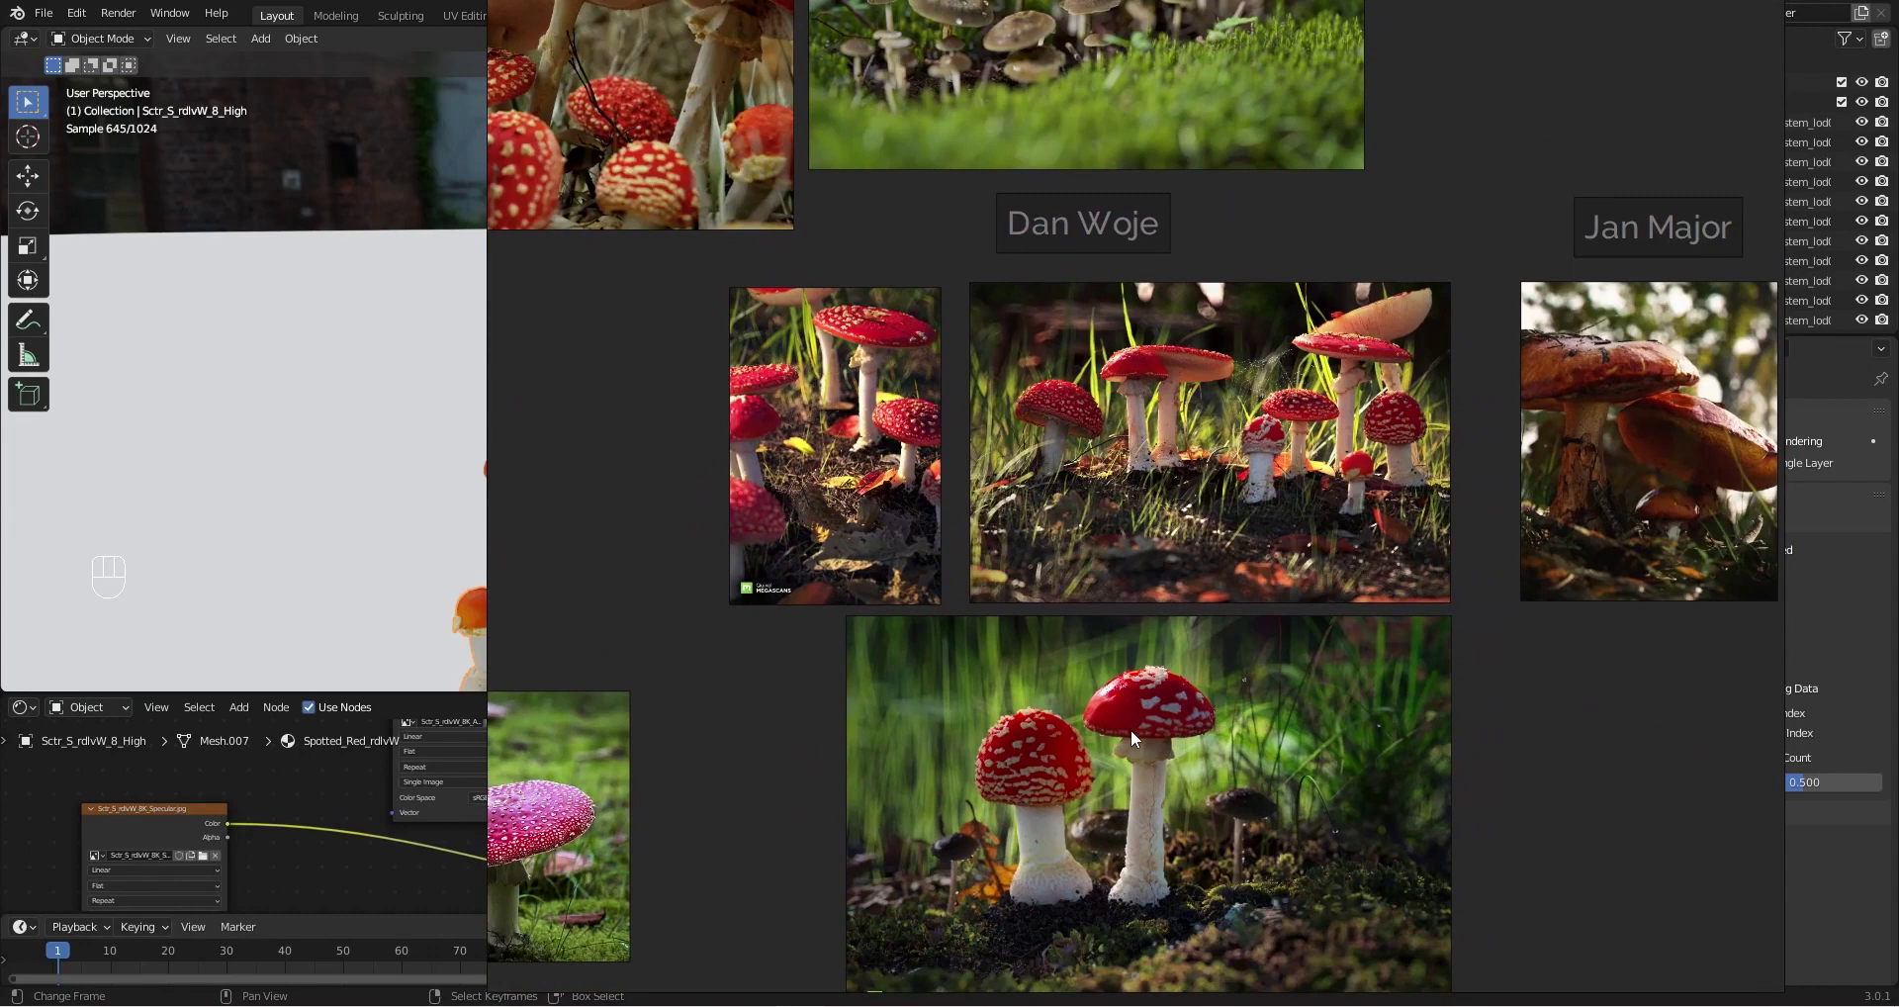
middle_drag(1136, 744, 1077, 775)
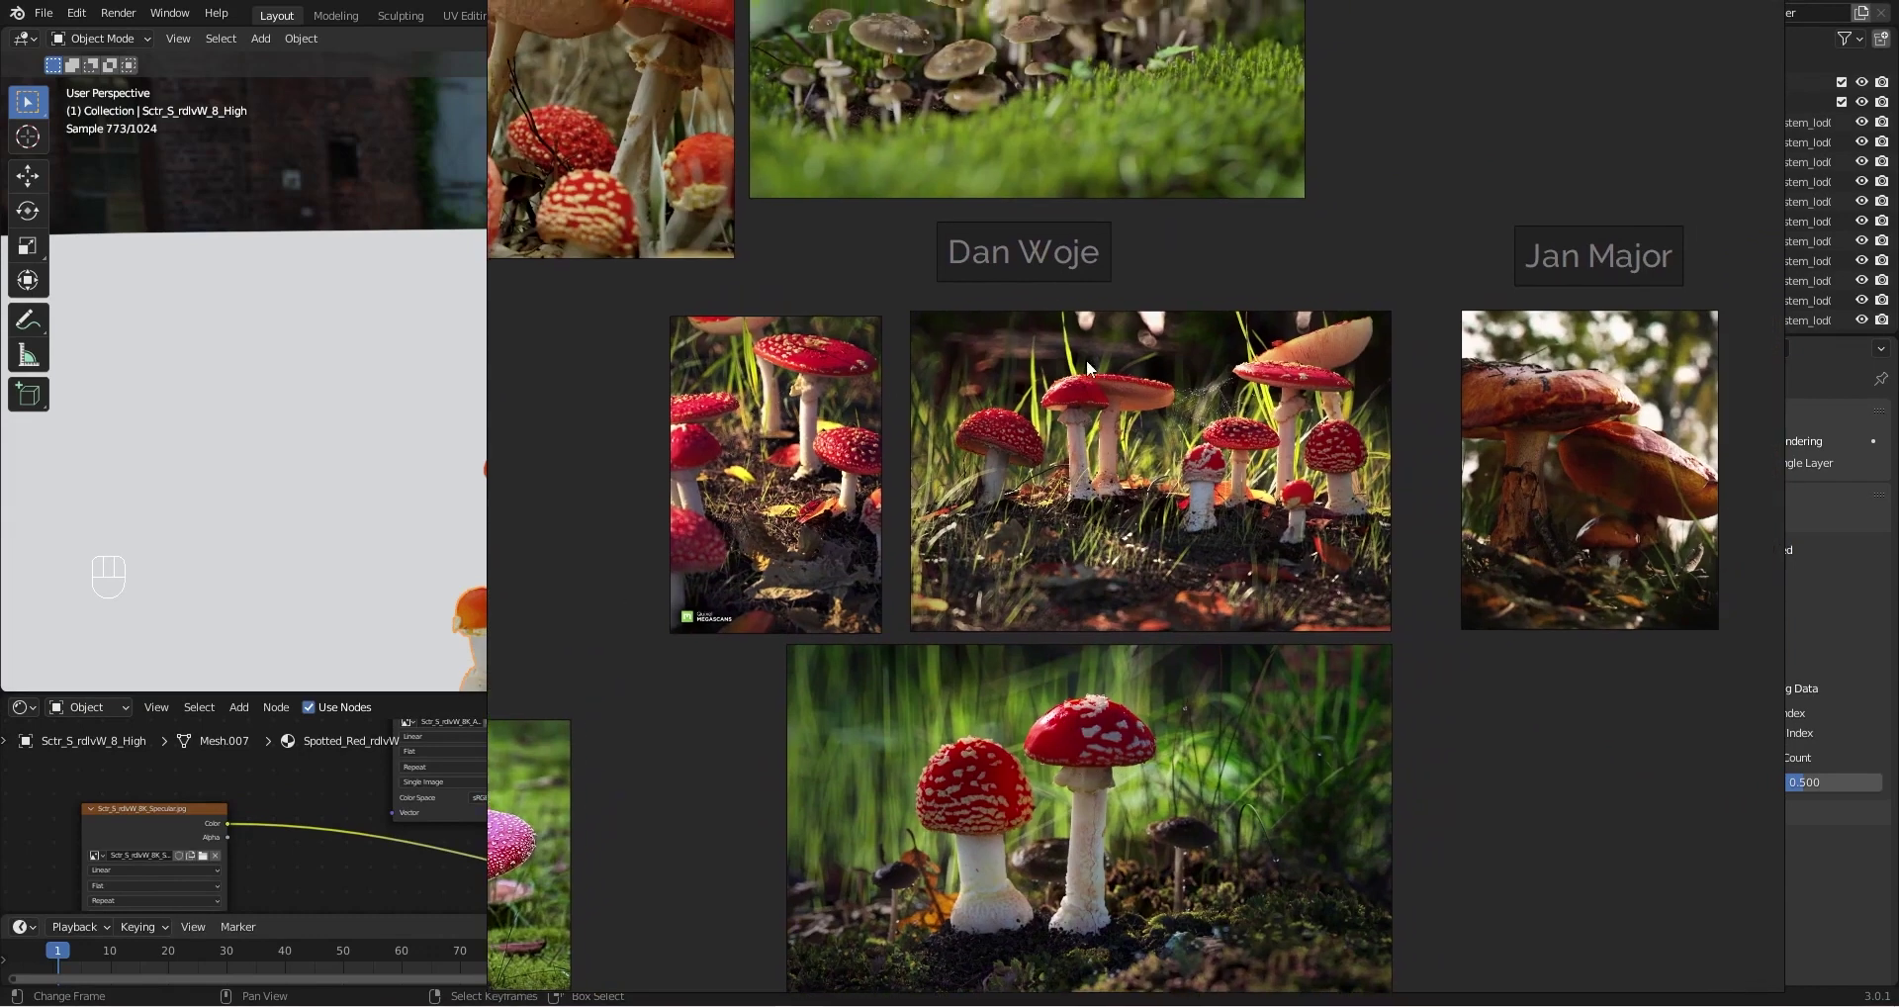
middle_drag(1175, 526, 1058, 590)
scroll(1059, 590, up, 5)
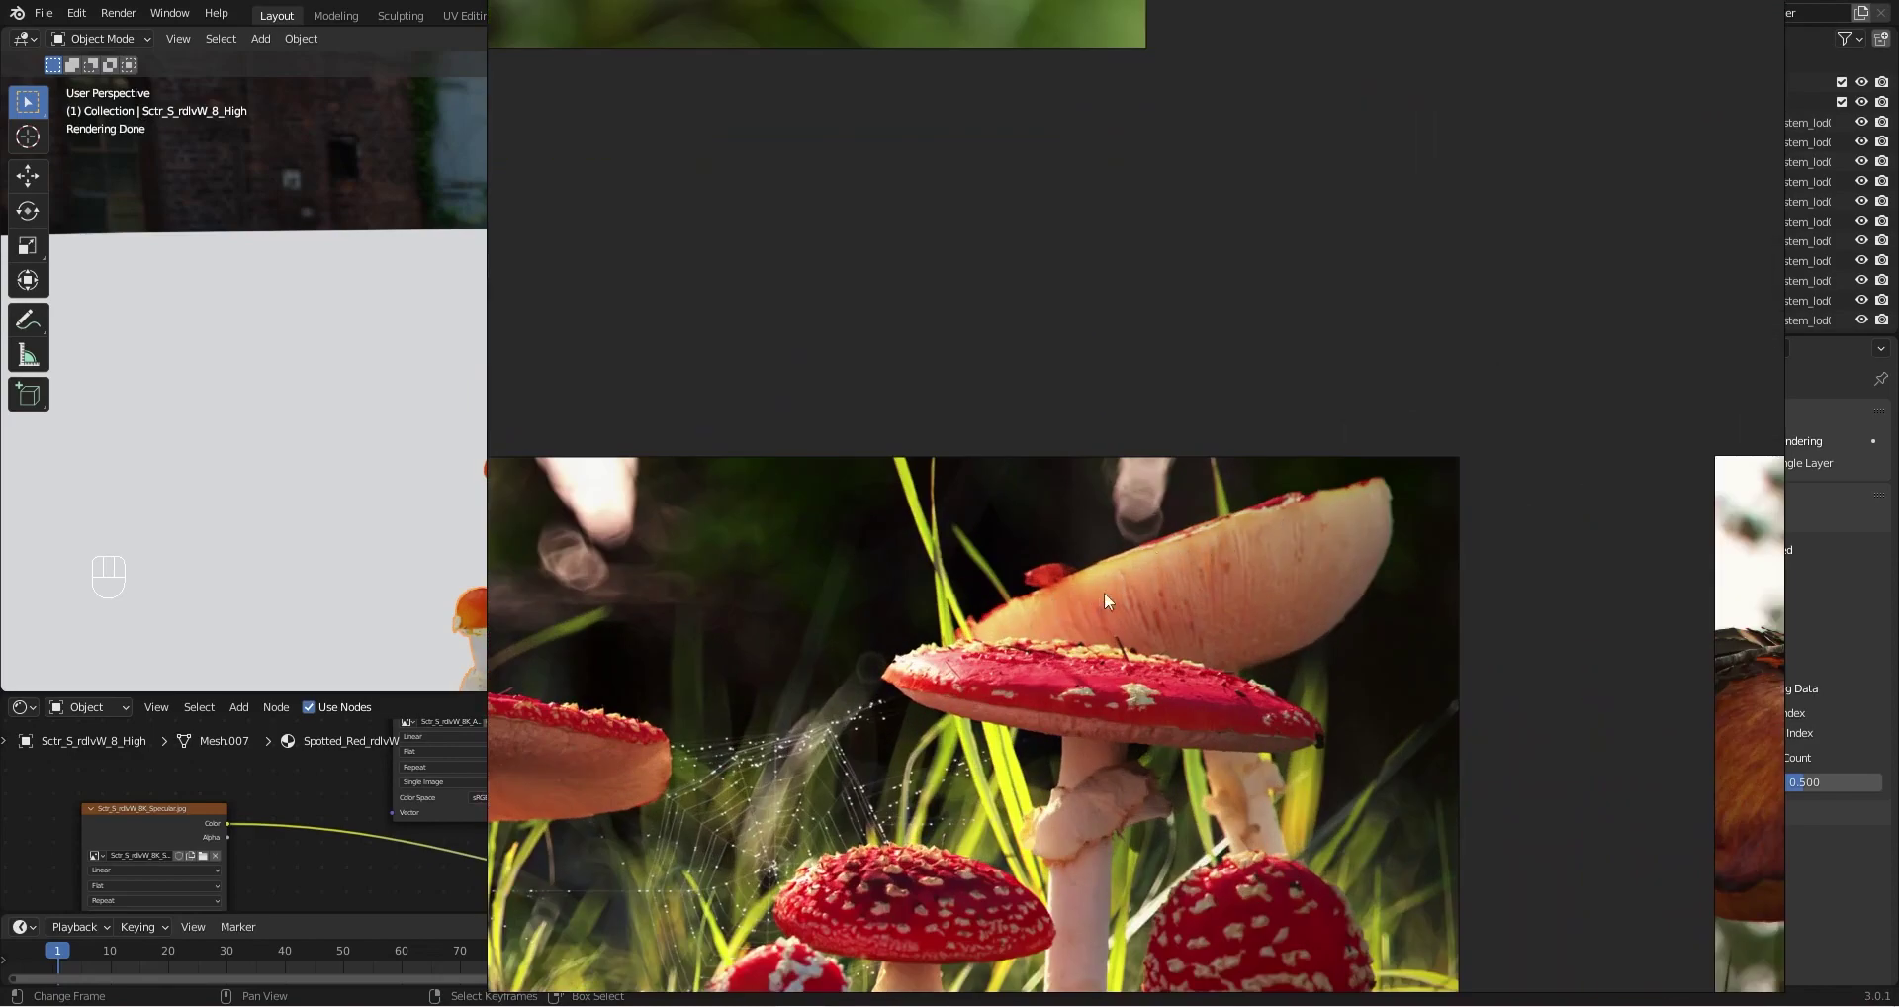
scroll(1086, 595, down, 4)
middle_drag(1087, 595, 1296, 477)
middle_drag(962, 589, 1292, 467)
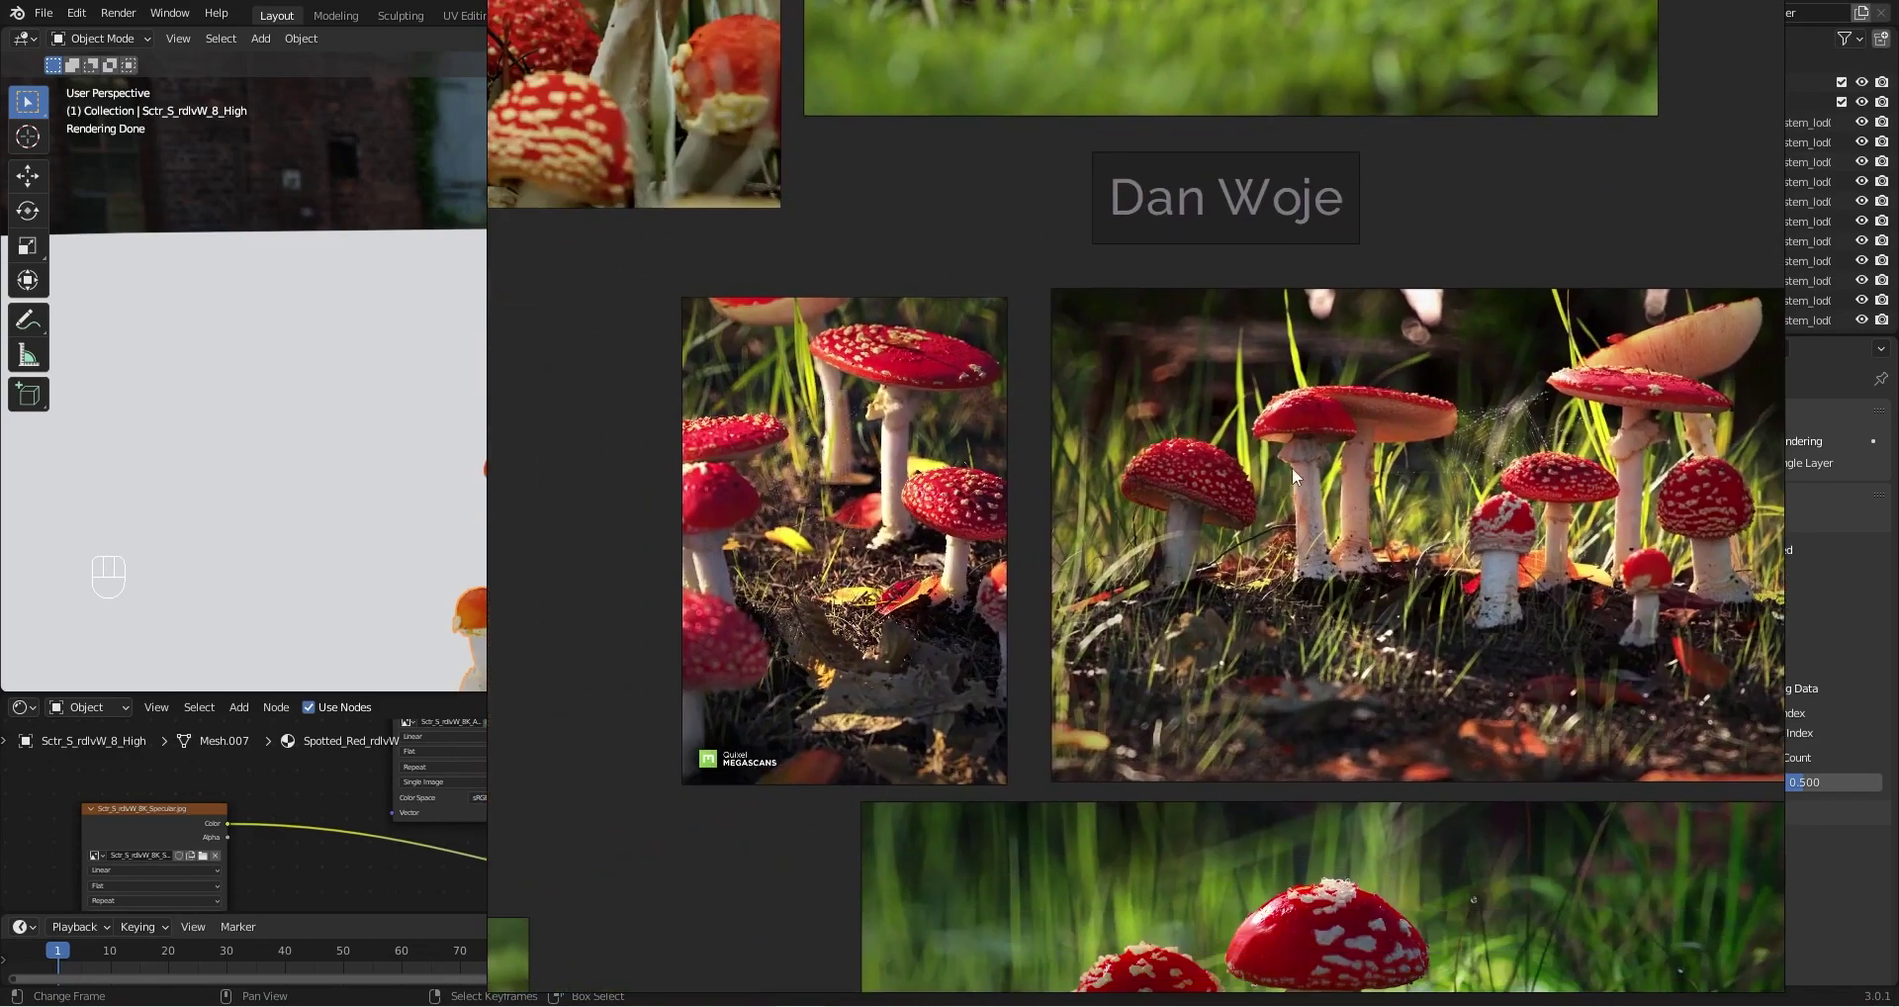
scroll(1029, 584, down, 3)
Examine the Google mushroom photos on the reference board, and switch back to Blender
middle_drag(993, 604, 1173, 477)
scroll(810, 657, up, 3)
middle_drag(809, 657, 1176, 519)
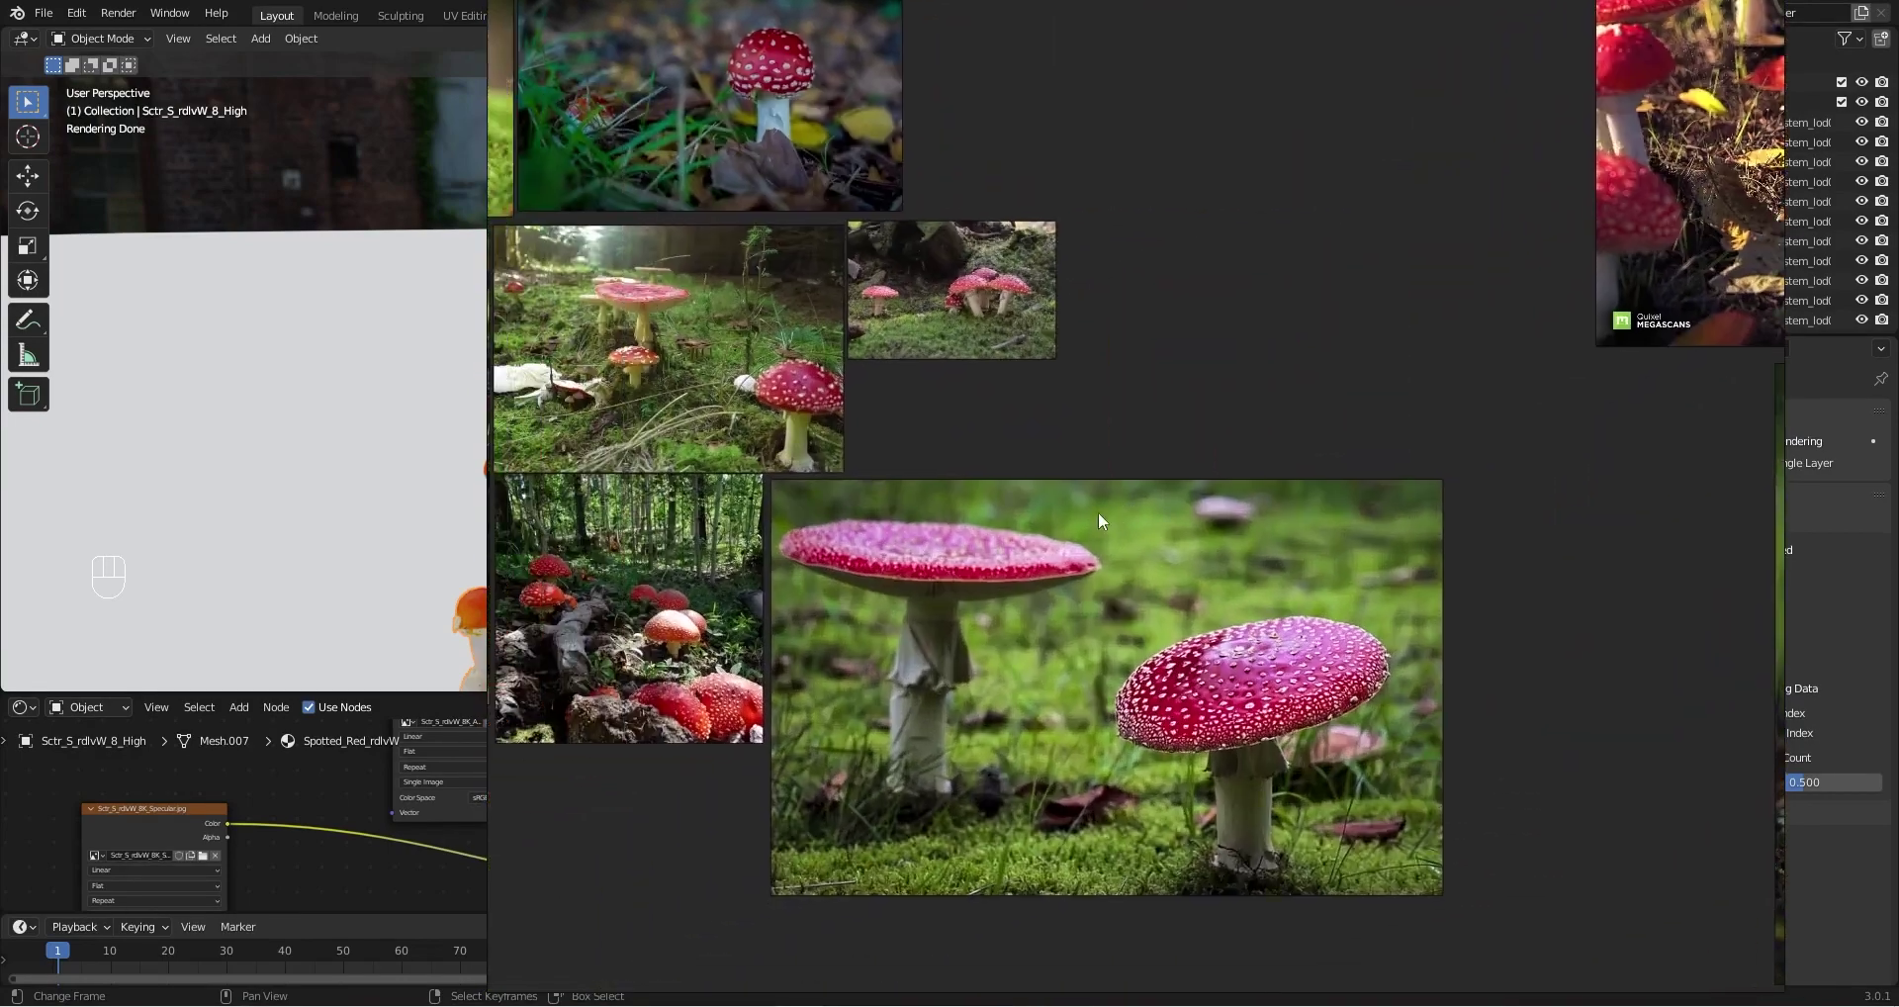
middle_drag(830, 466, 1148, 474)
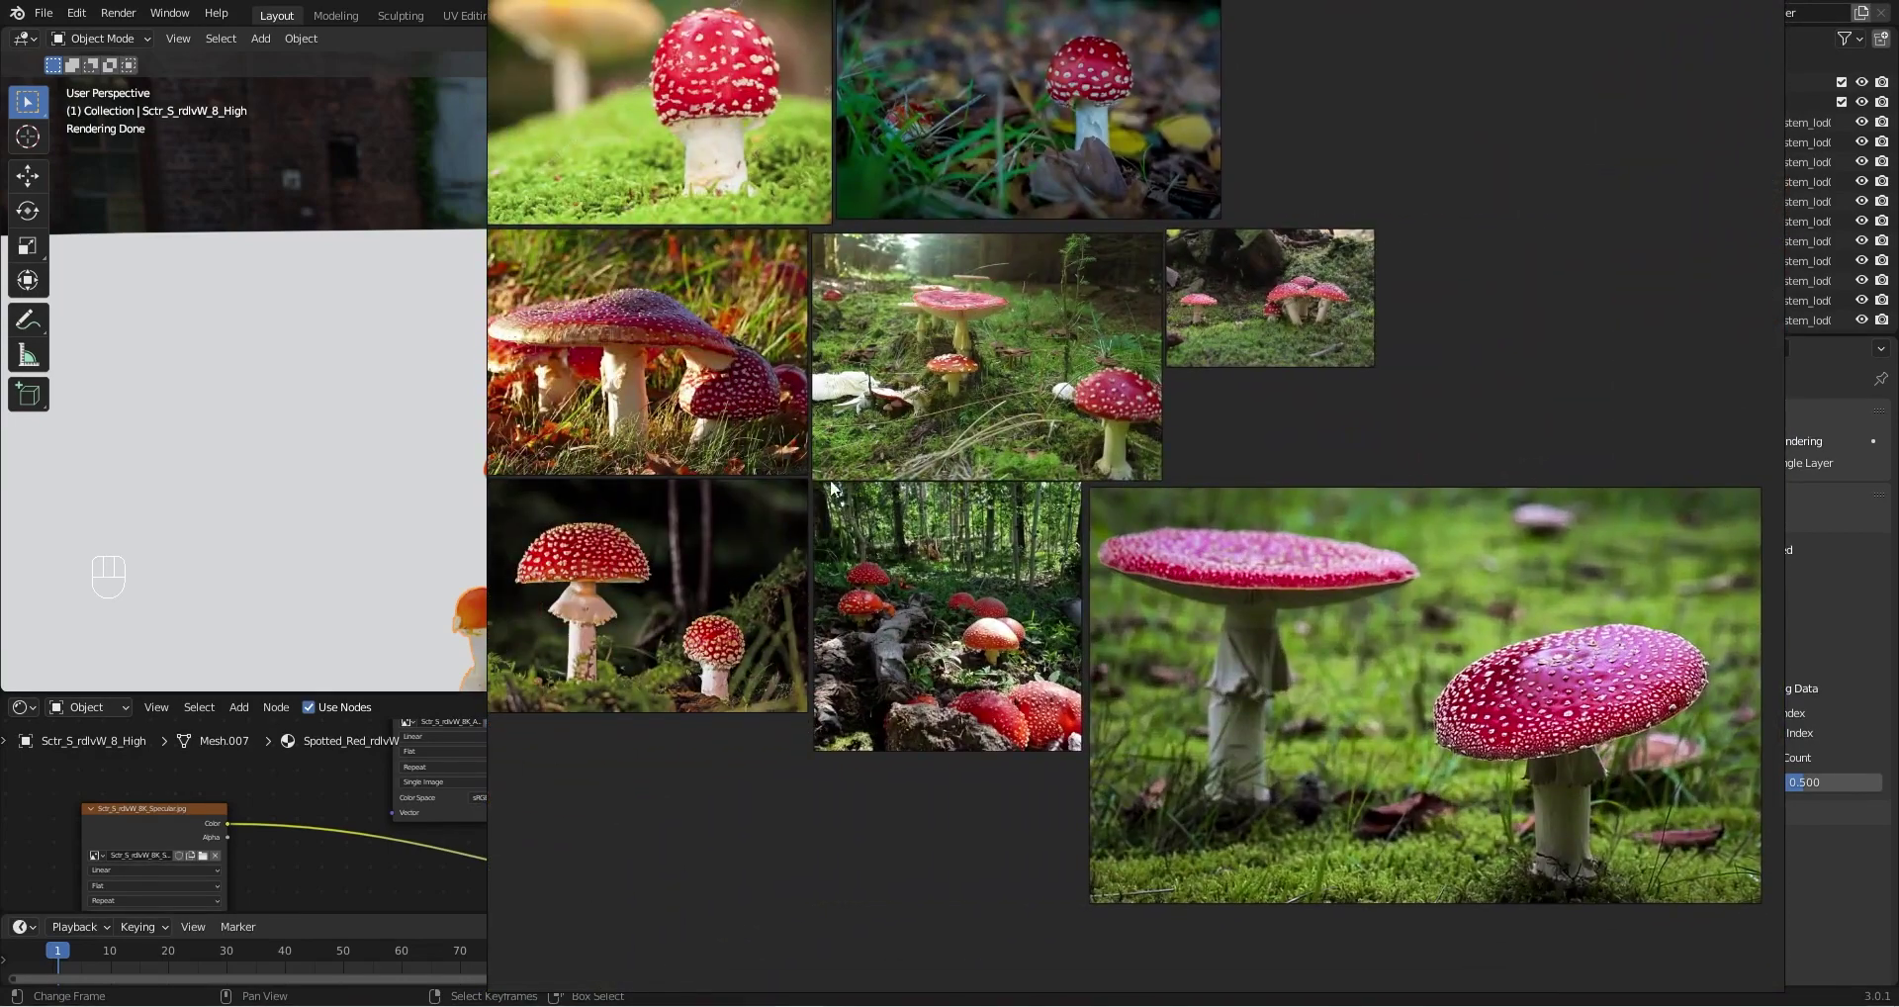
middle_drag(829, 412, 839, 524)
scroll(1011, 520, up, 2)
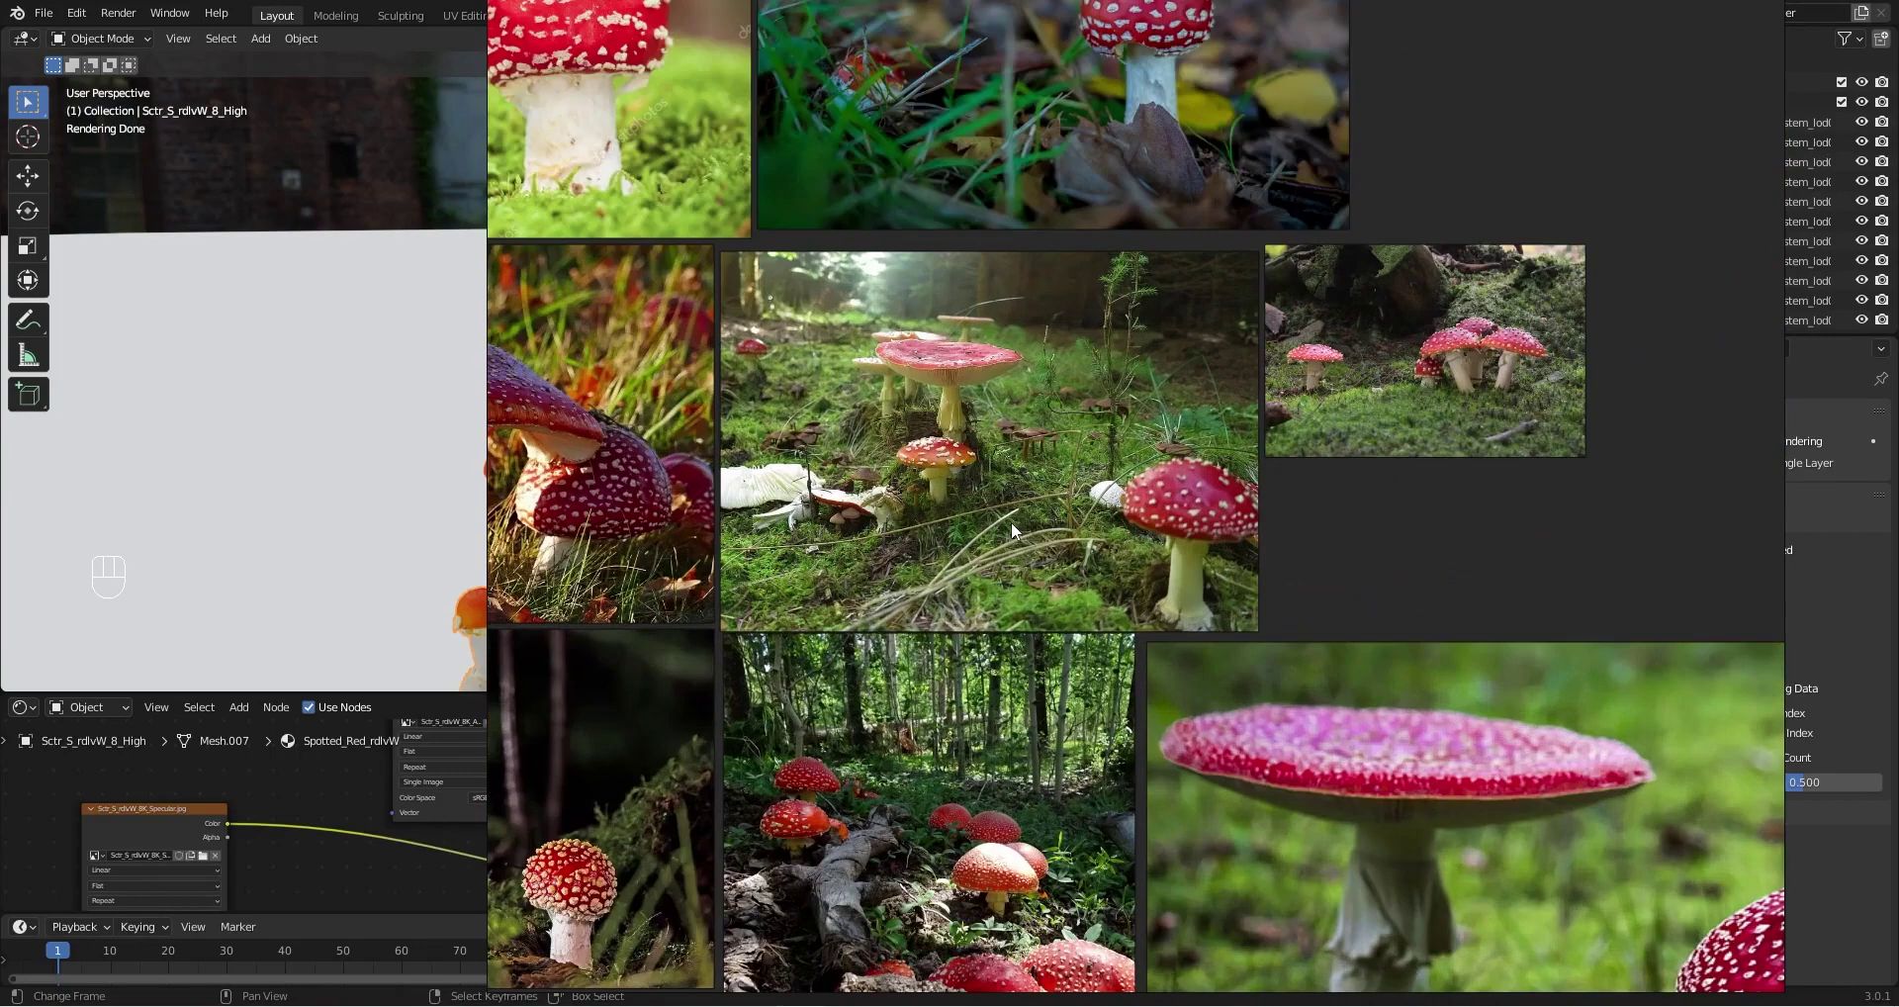
scroll(863, 853, down, 6)
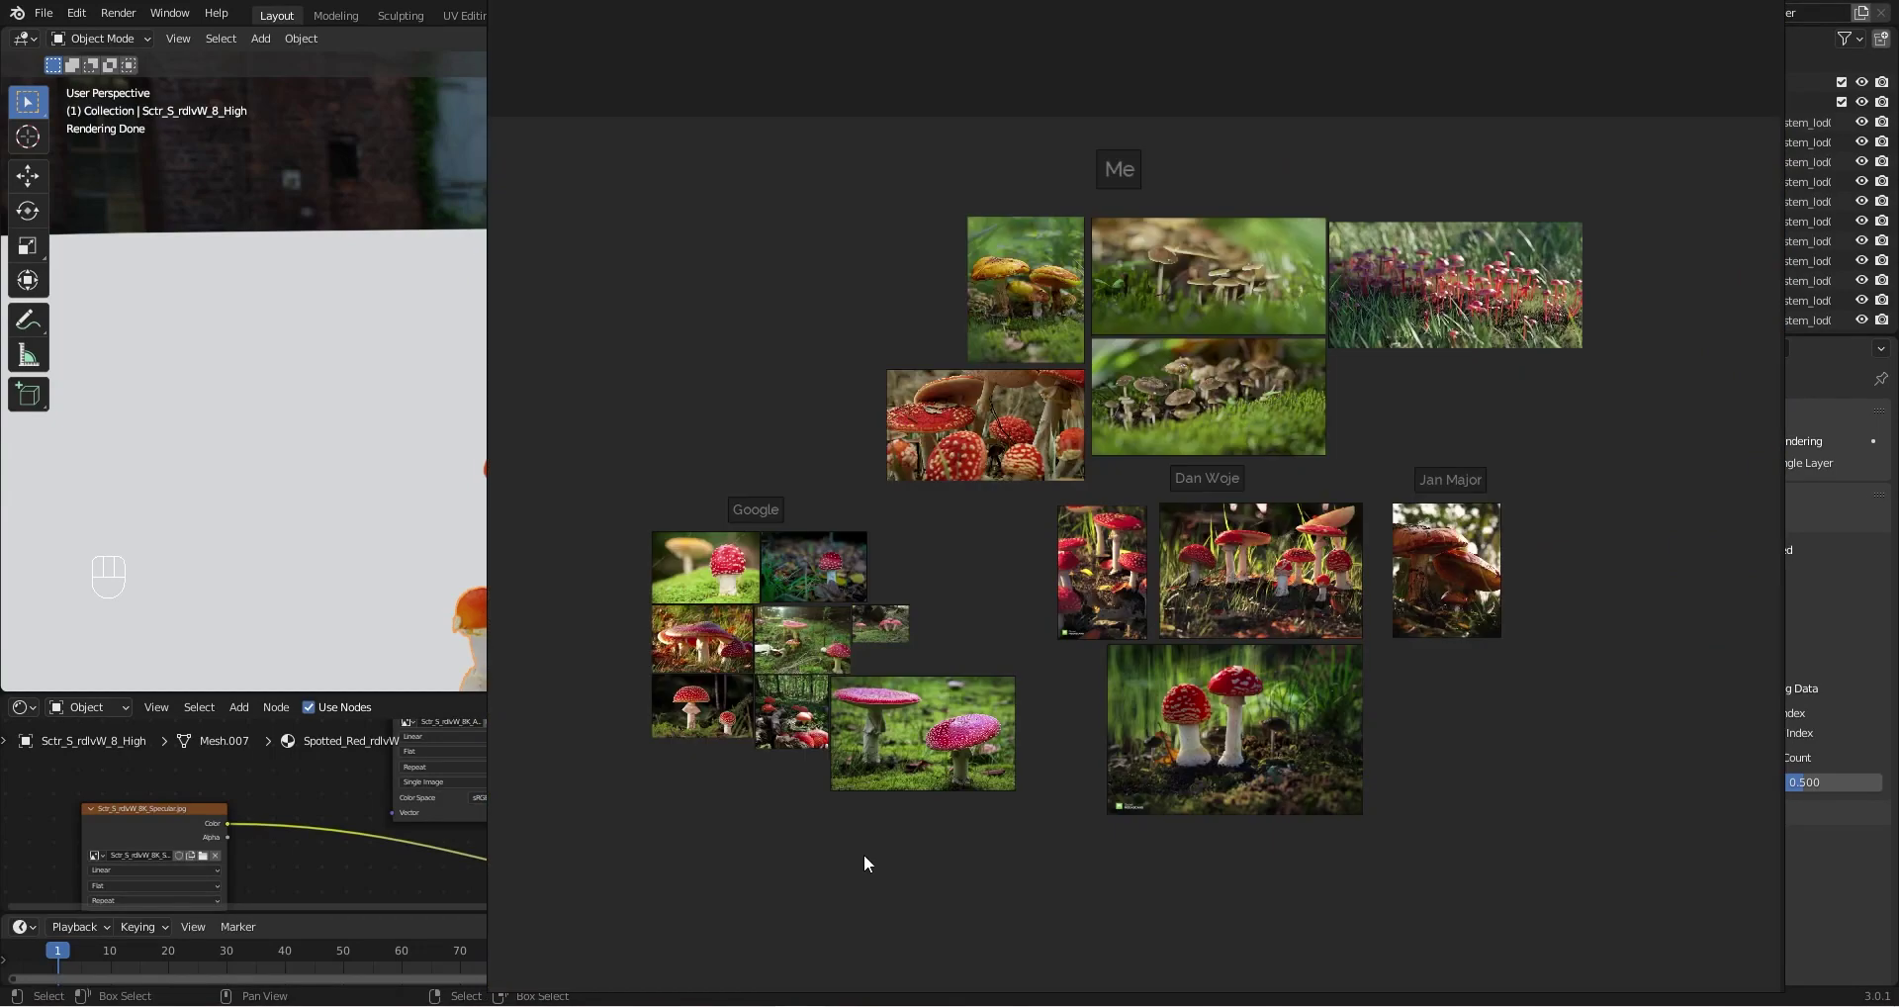
scroll(864, 857, up, 3)
middle_drag(839, 746, 994, 867)
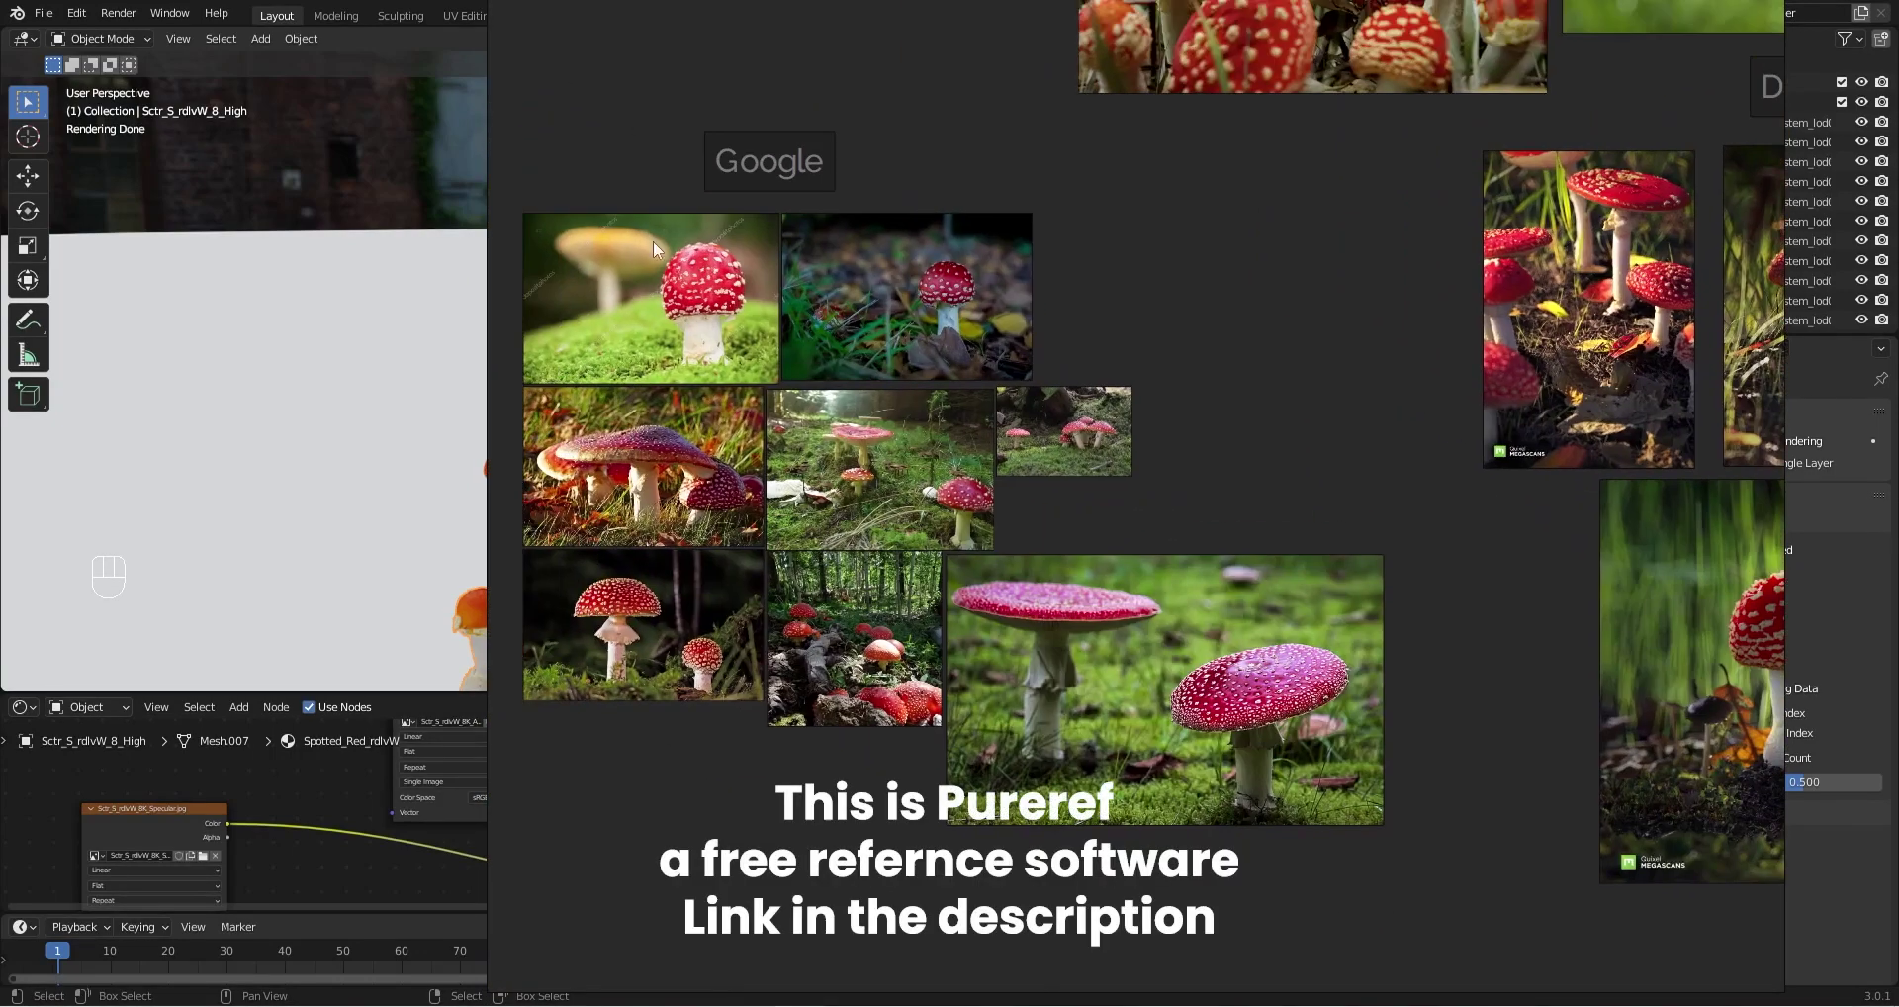
scroll(890, 780, down, 3)
middle_drag(978, 720, 1077, 714)
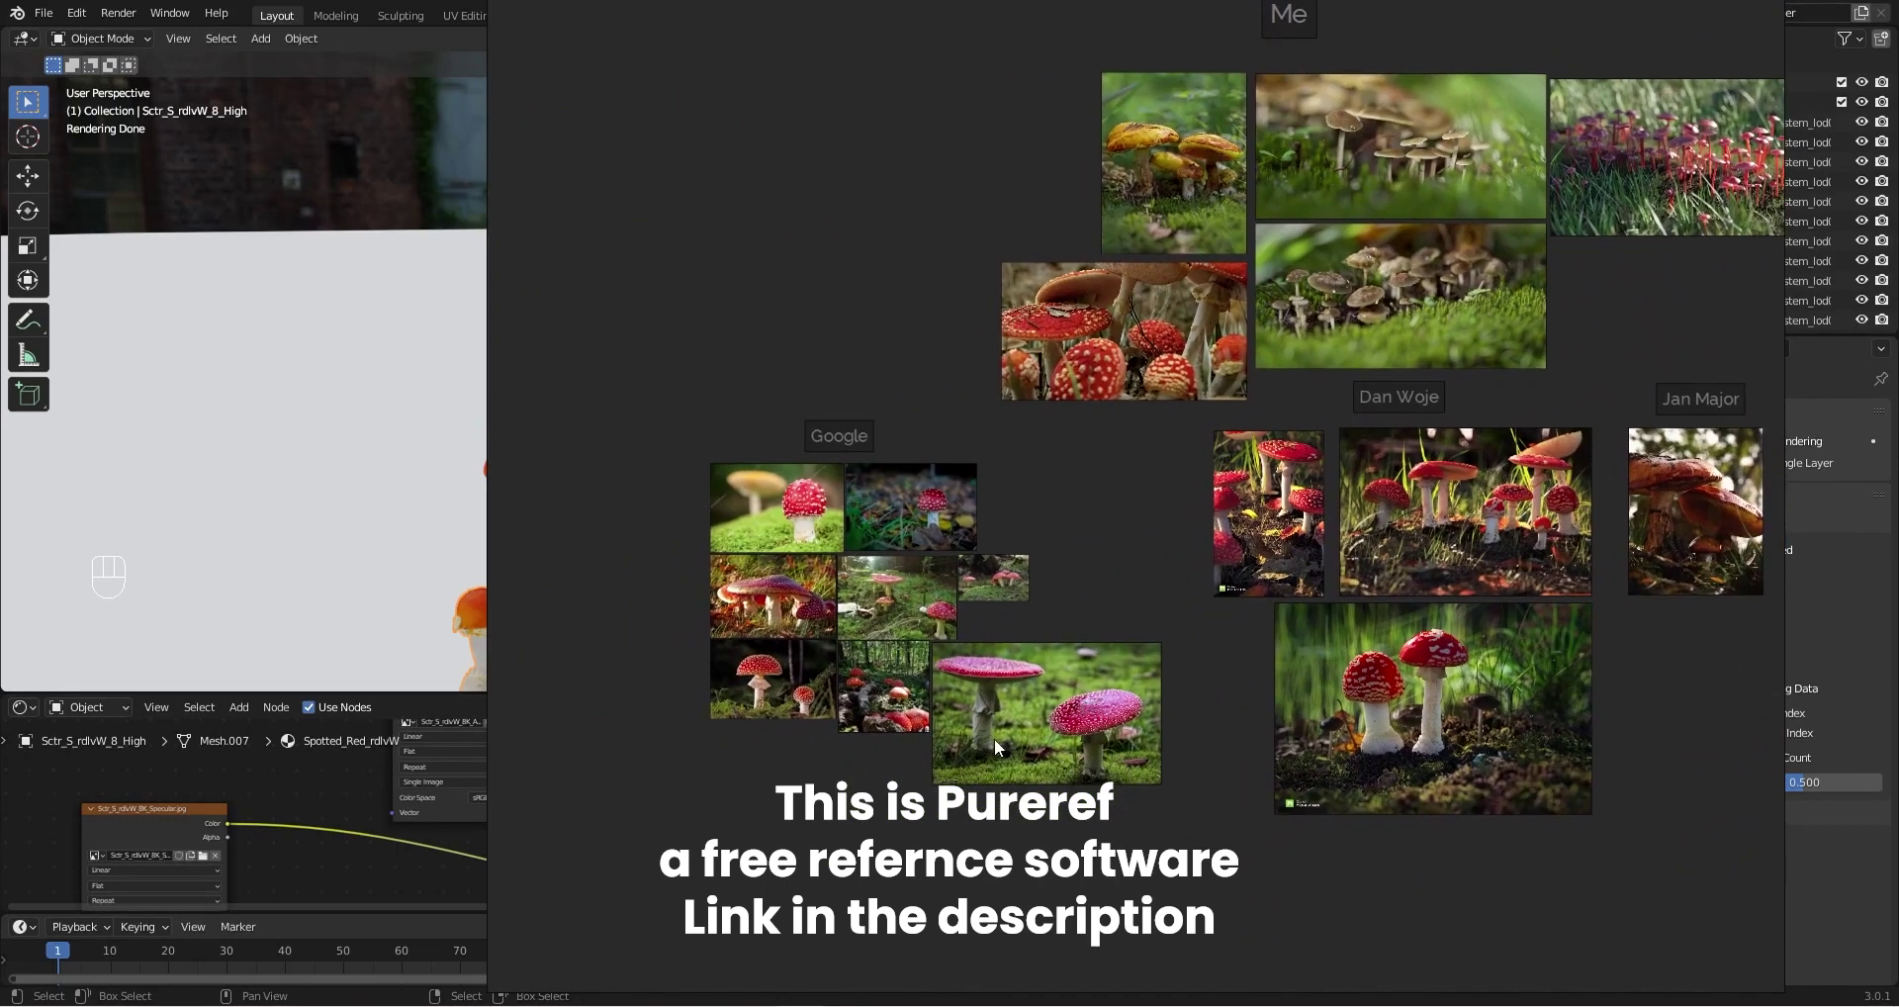
scroll(926, 734, up, 3)
middle_drag(924, 733, 930, 733)
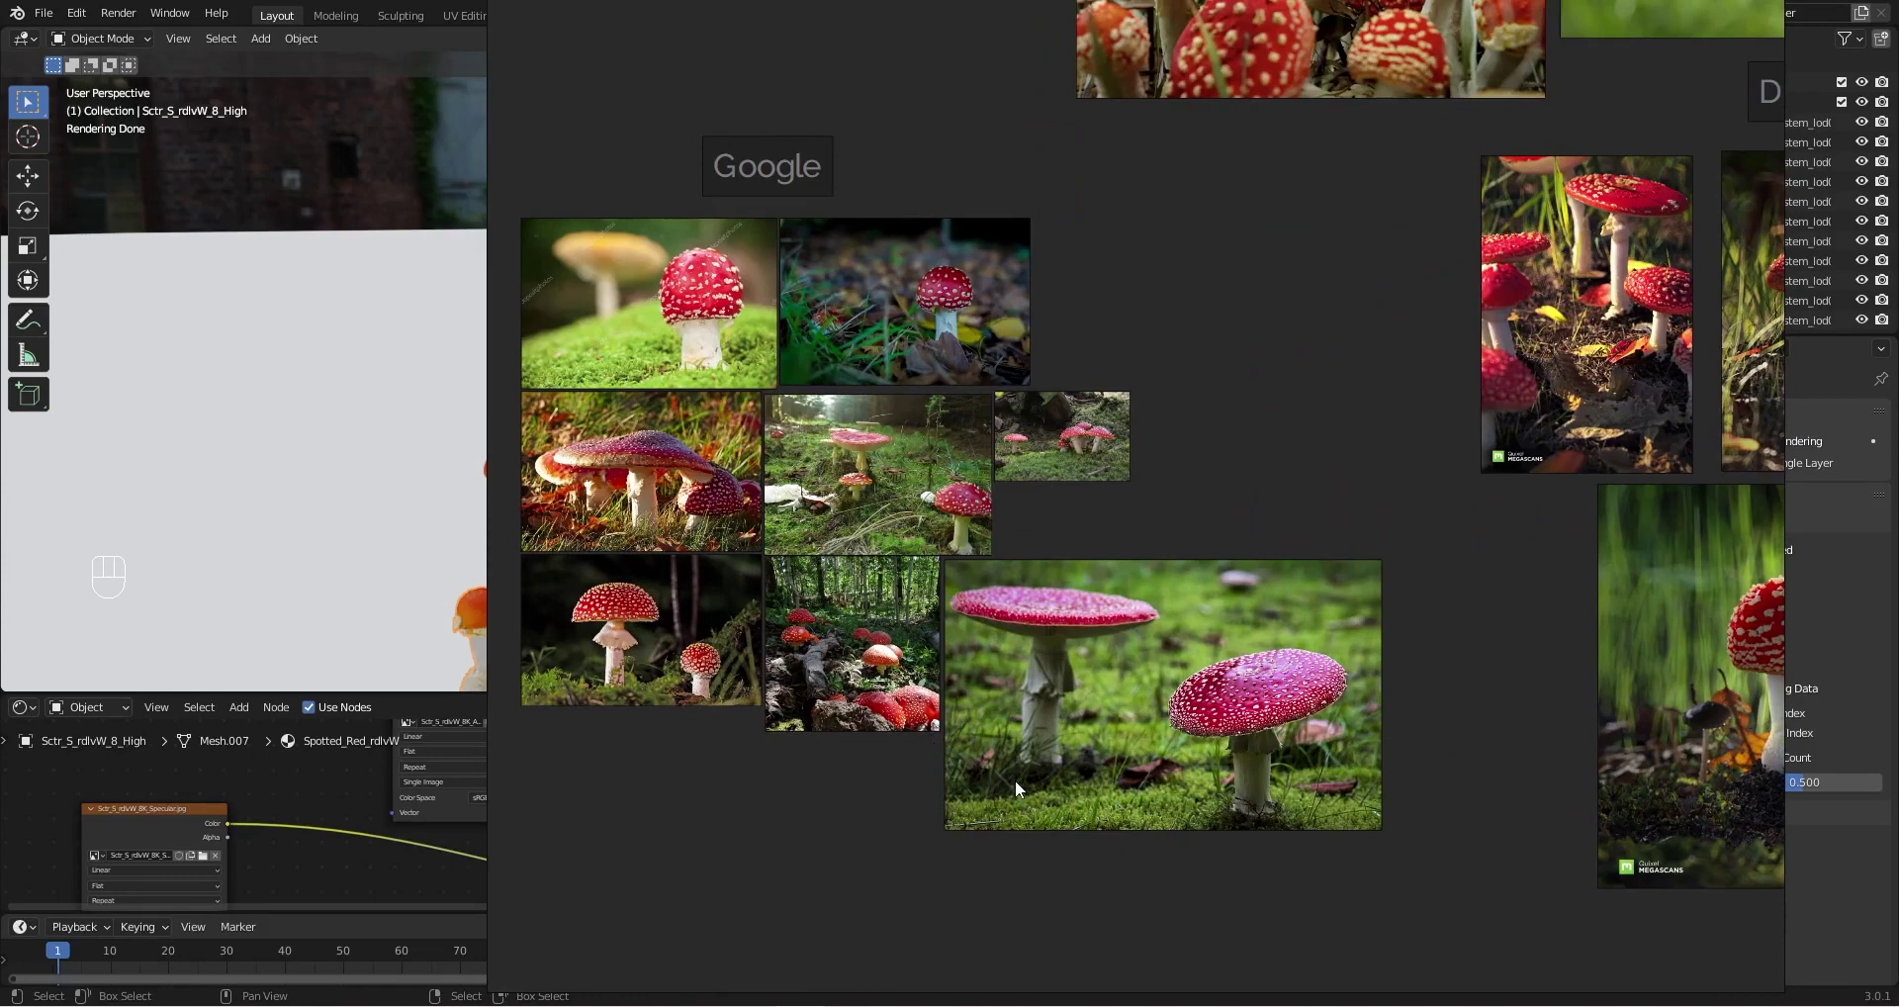
middle_drag(923, 724, 965, 735)
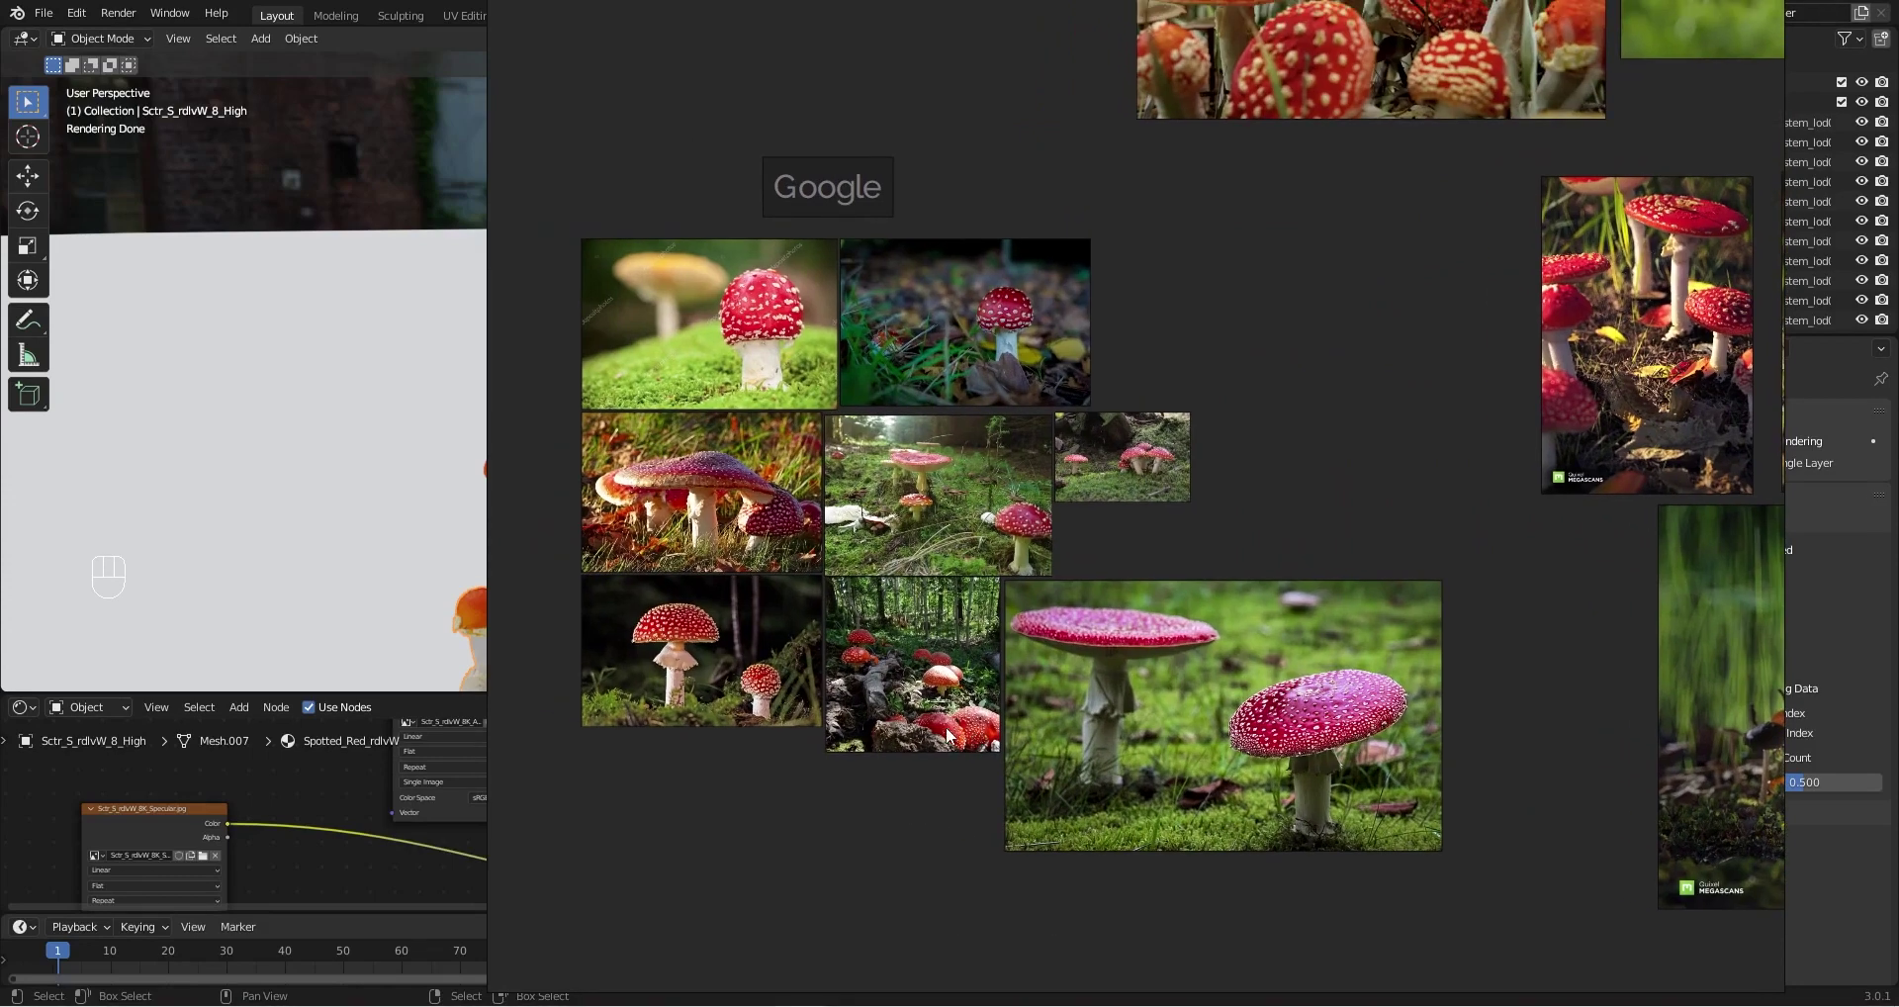
key(alt+Tab)
Try a Subsurface value of 0.041 on the mushroom material's Principled BSDF
middle_drag(778, 491, 748, 478)
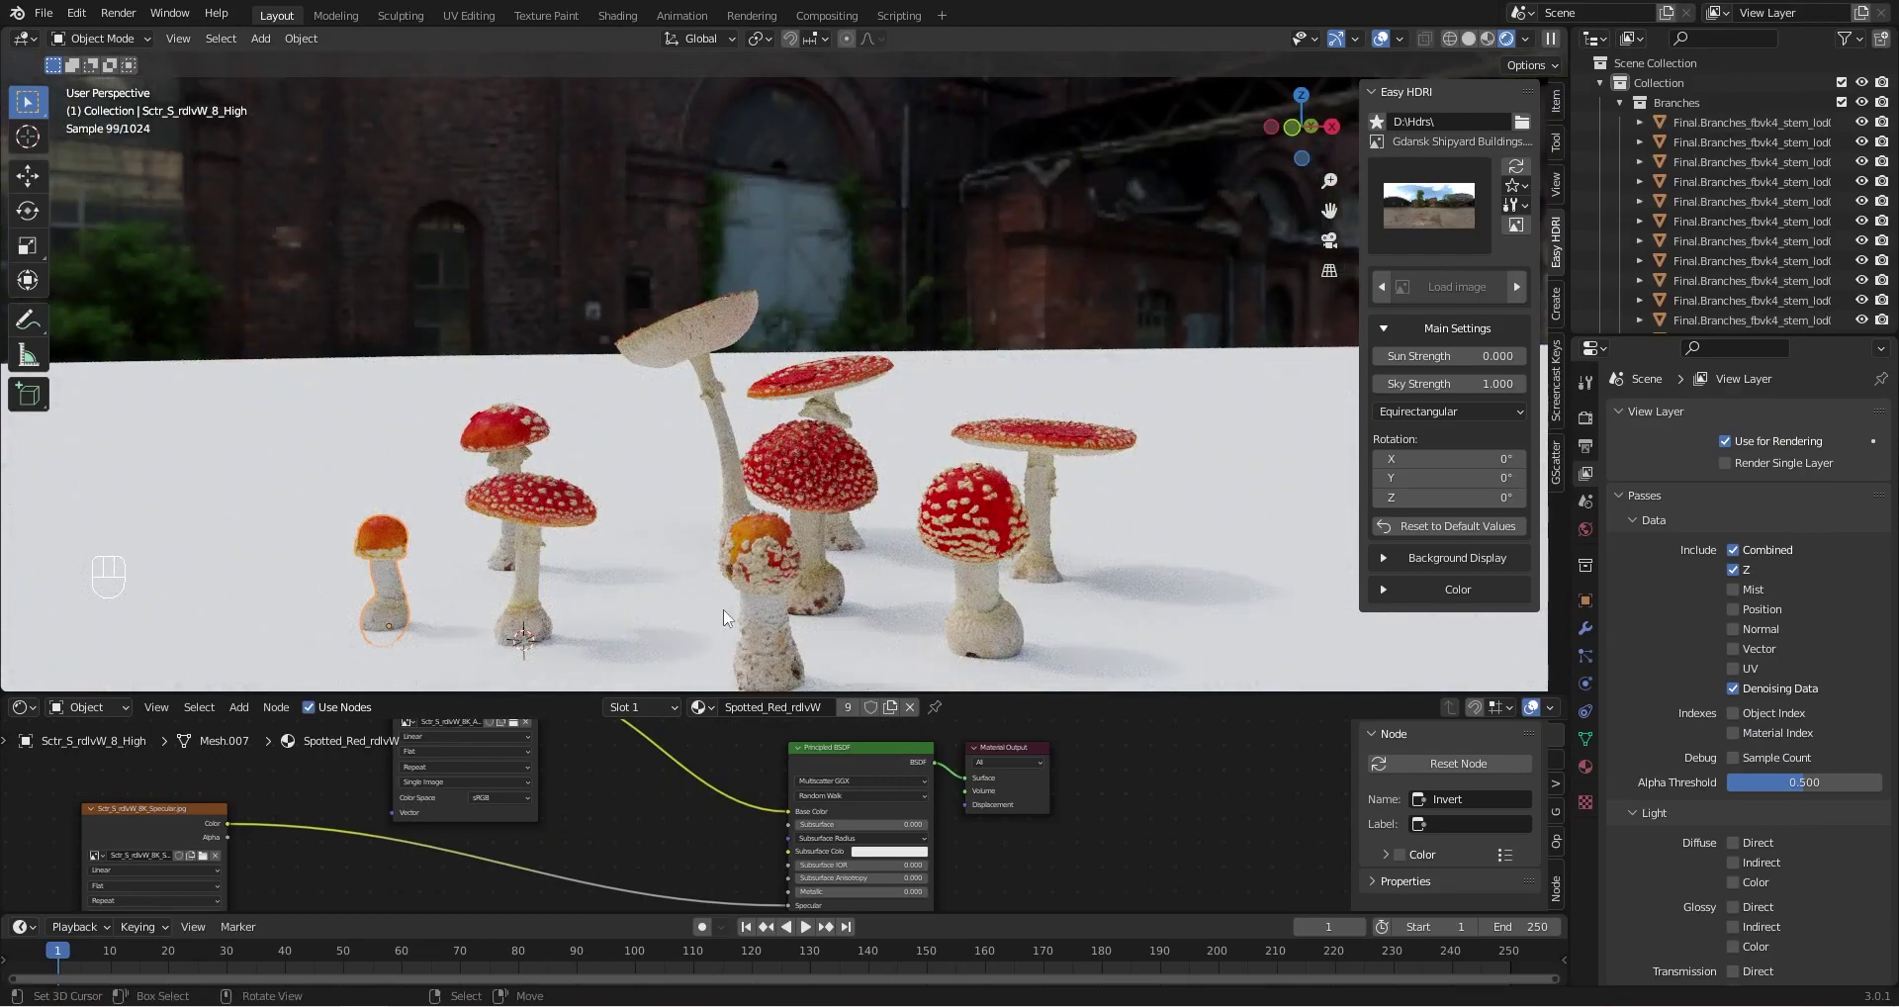
middle_drag(774, 459, 726, 487)
scroll(692, 494, up, 3)
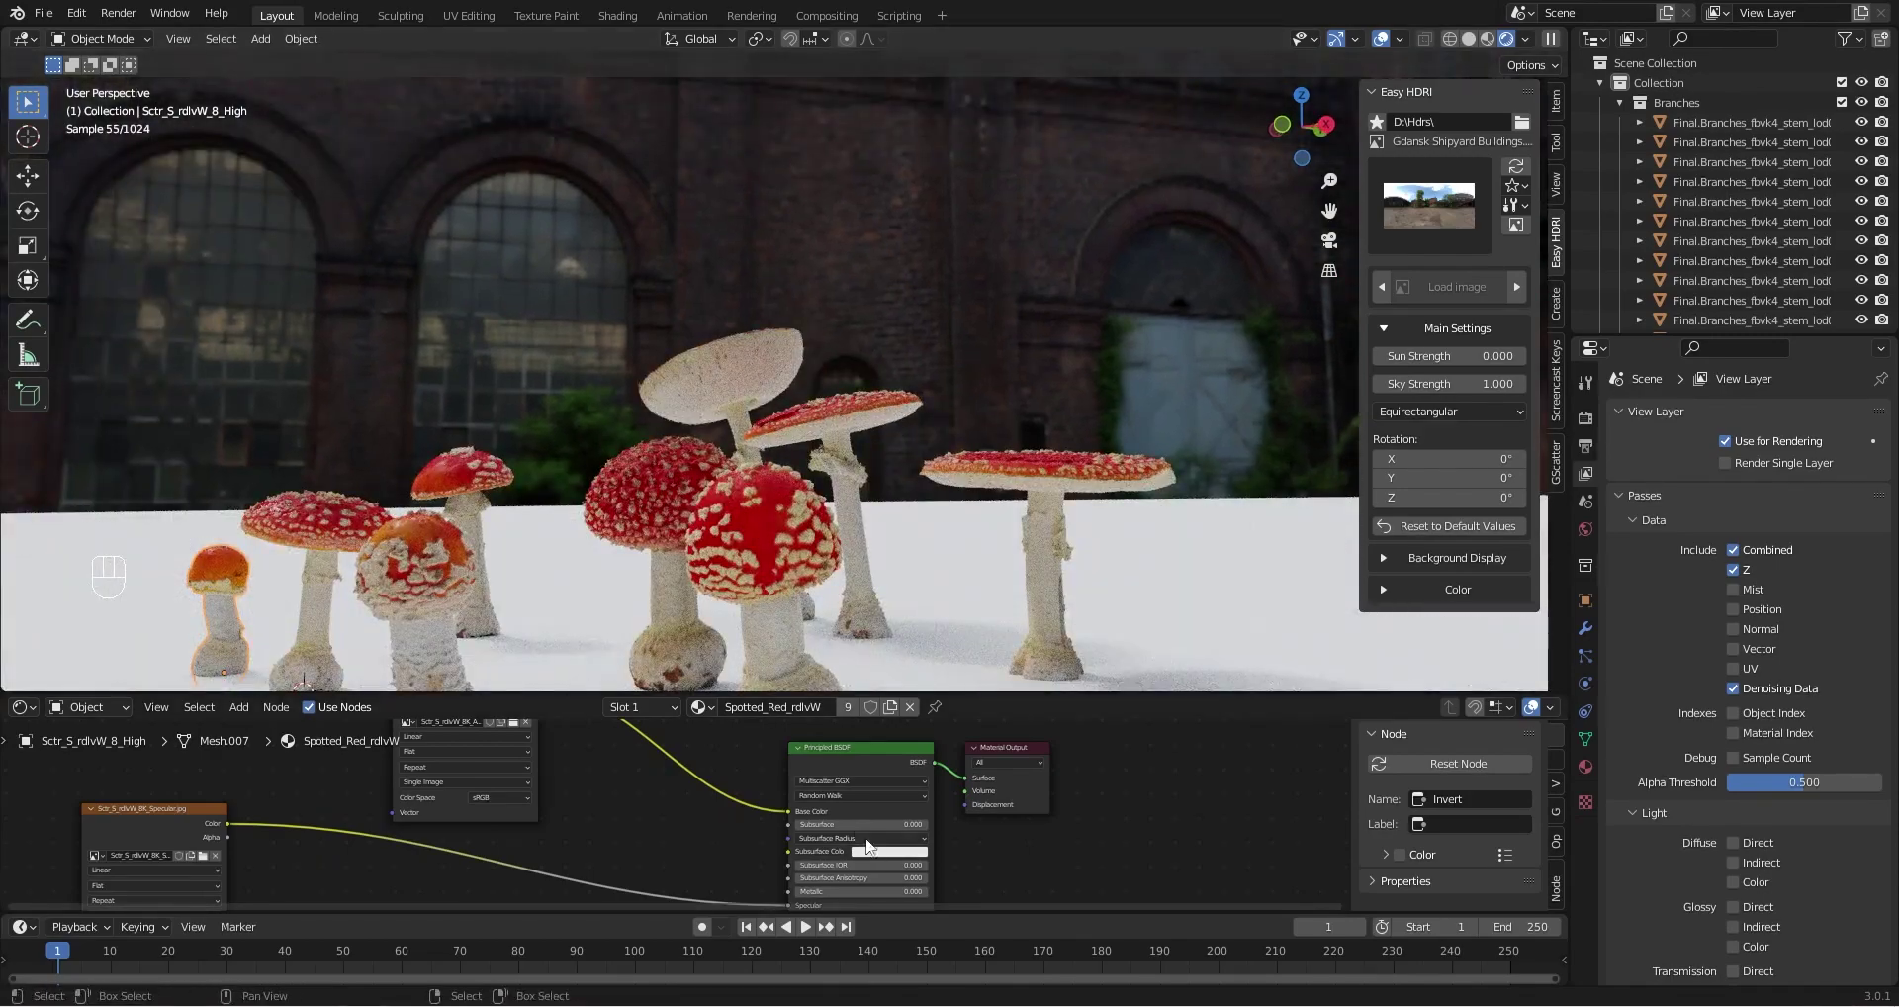
scroll(816, 822, up, 4)
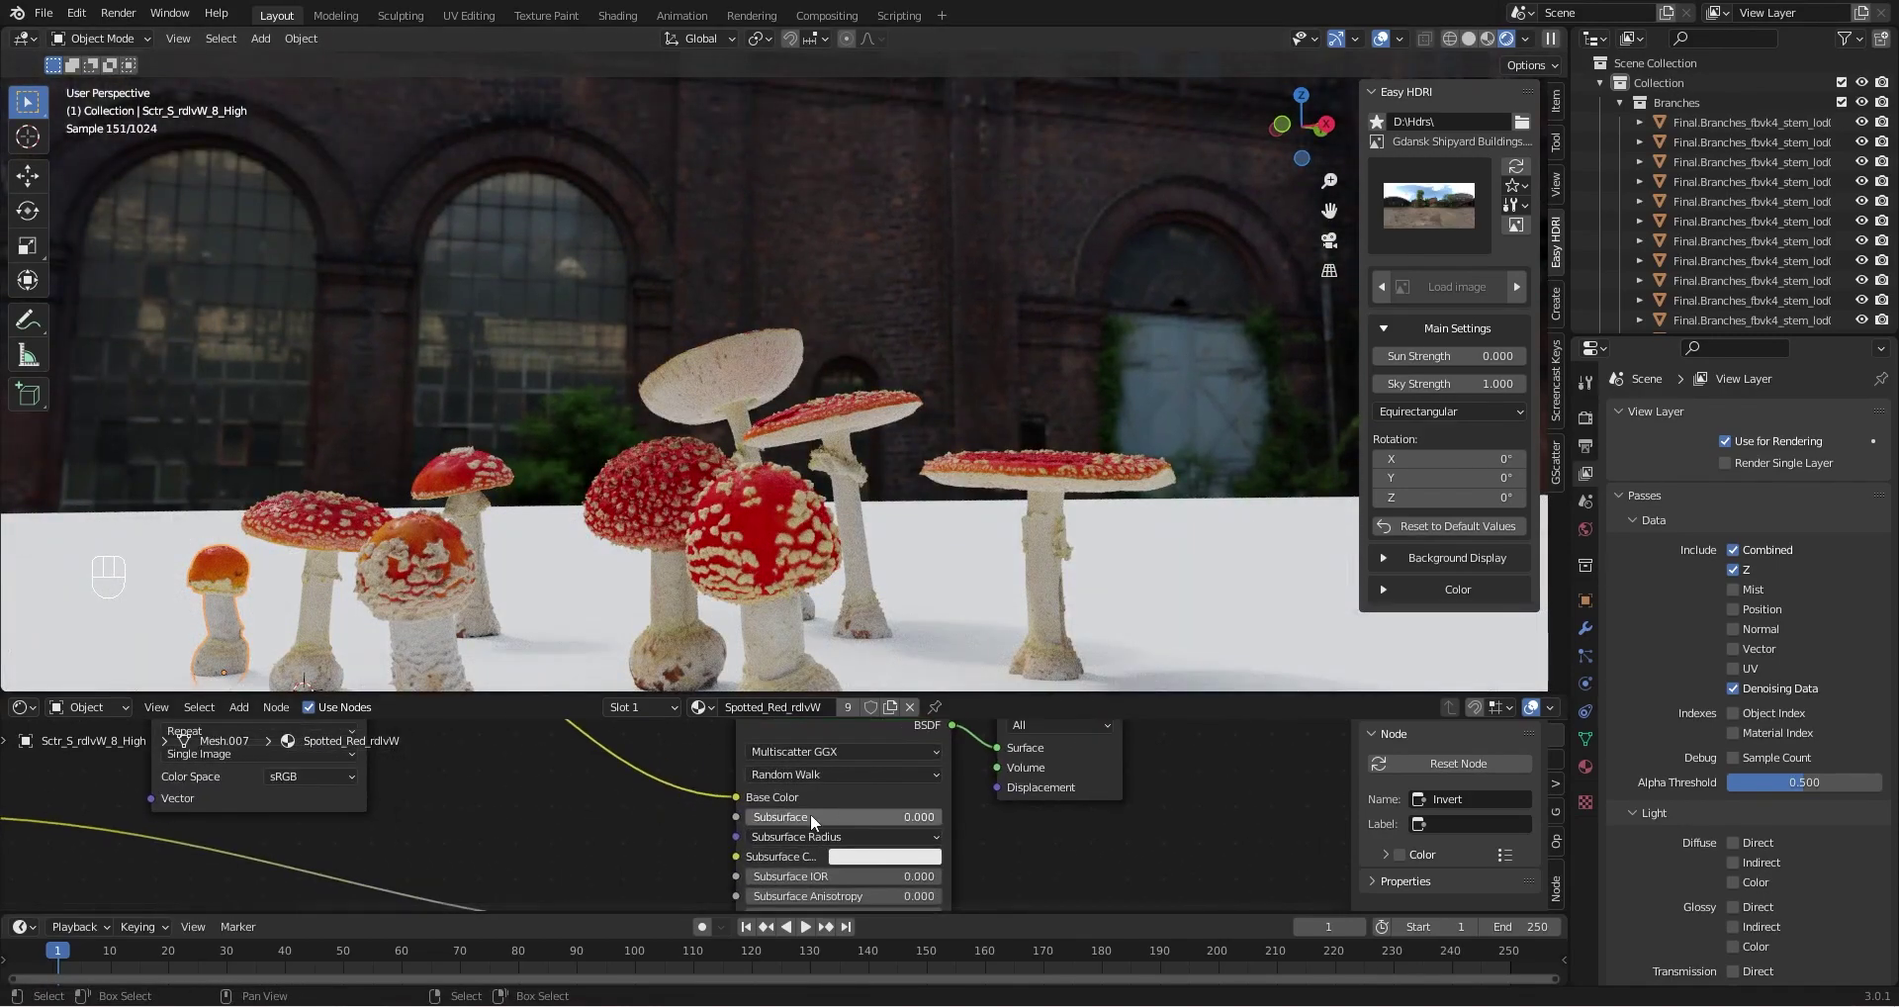
drag(811, 813, 818, 813)
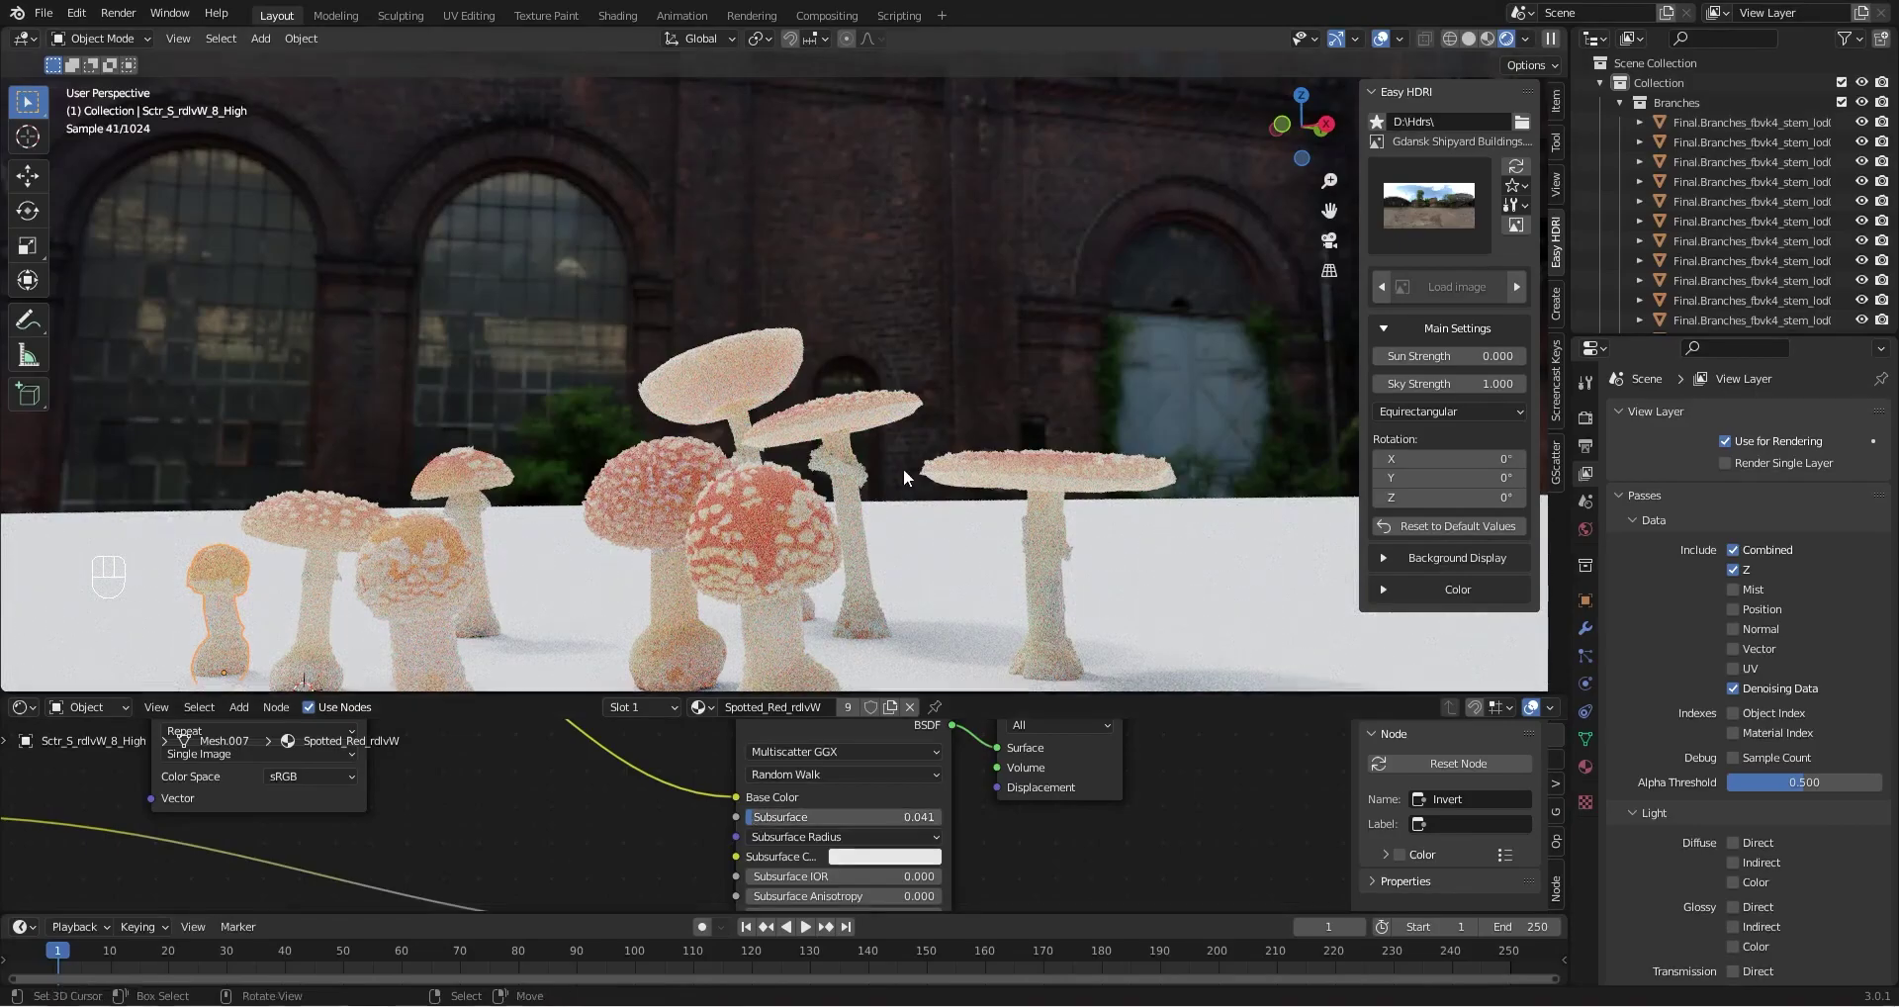
Try lowering the shader's Subsurface to 0.039 while inspecting the tilted cap's underside, and reset the value to default
mouse_move(904, 477)
middle_down()
mouse_move(831, 487)
mouse_move(910, 544)
mouse_move(1006, 523)
mouse_move(931, 488)
middle_up()
scroll(910, 543, up, 3)
scroll(932, 546, up, 3)
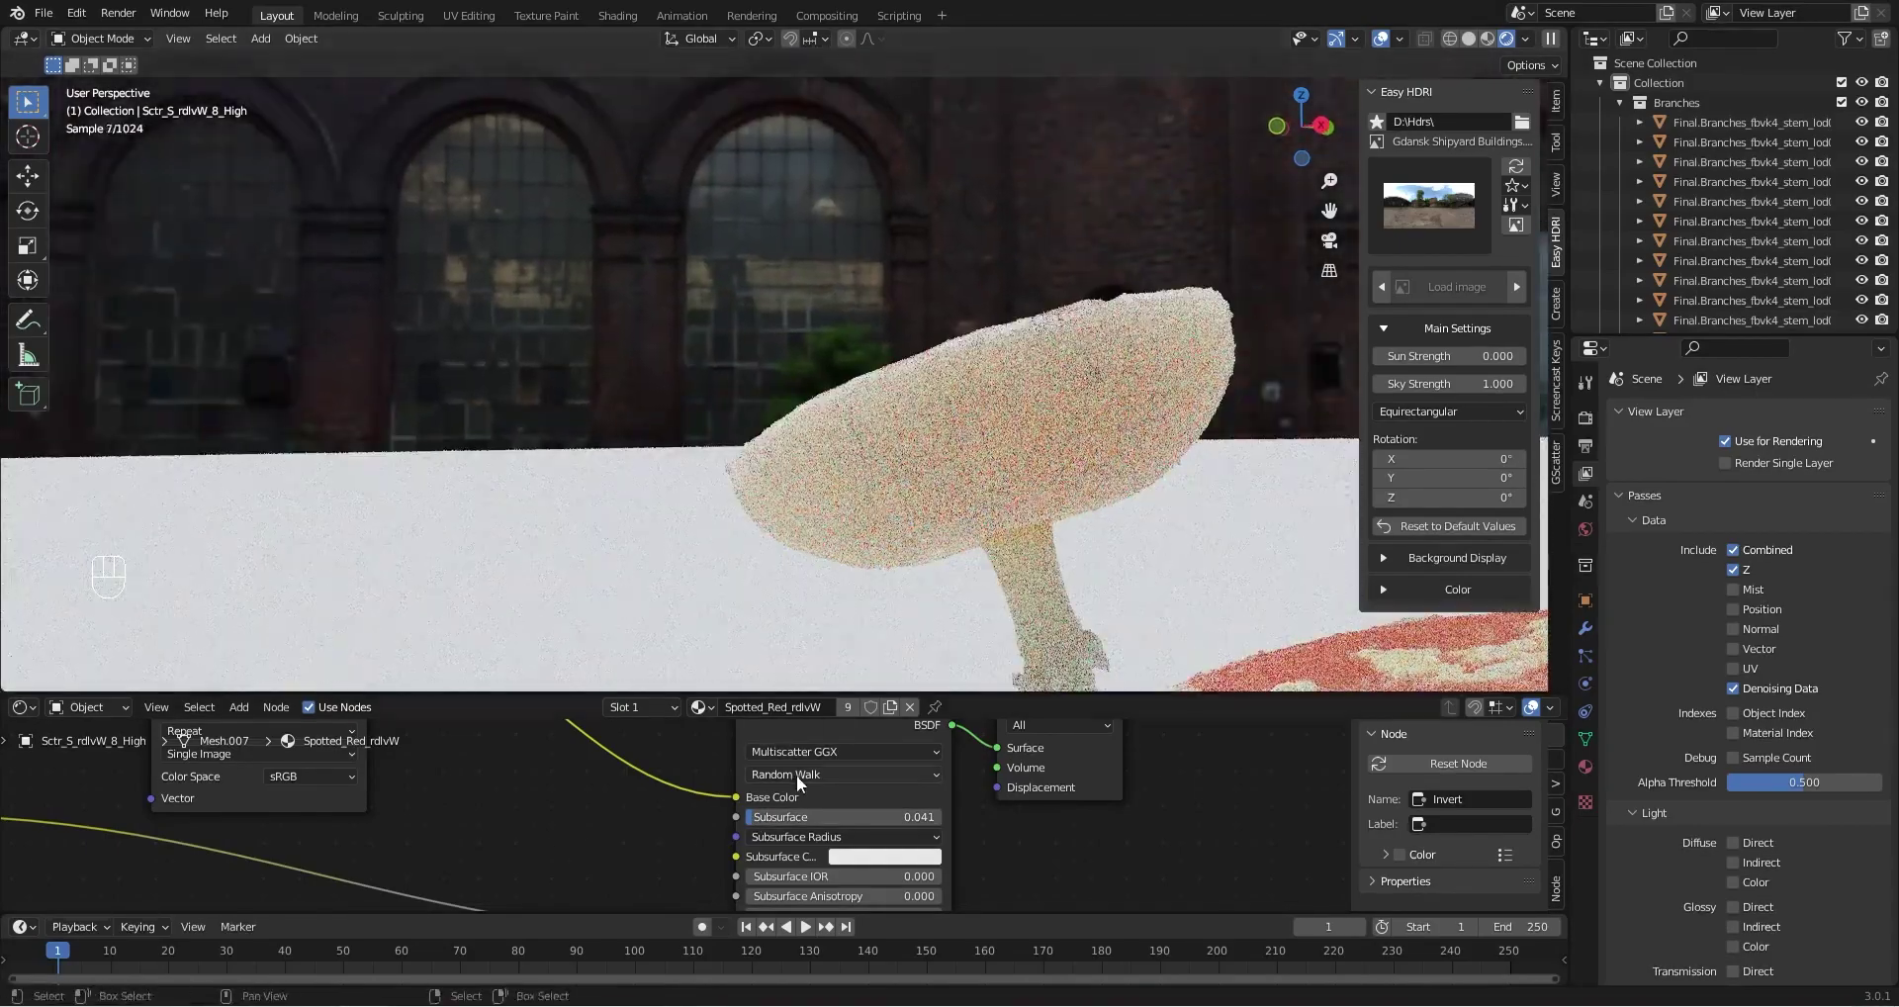
shift+drag(848, 820, 841, 820)
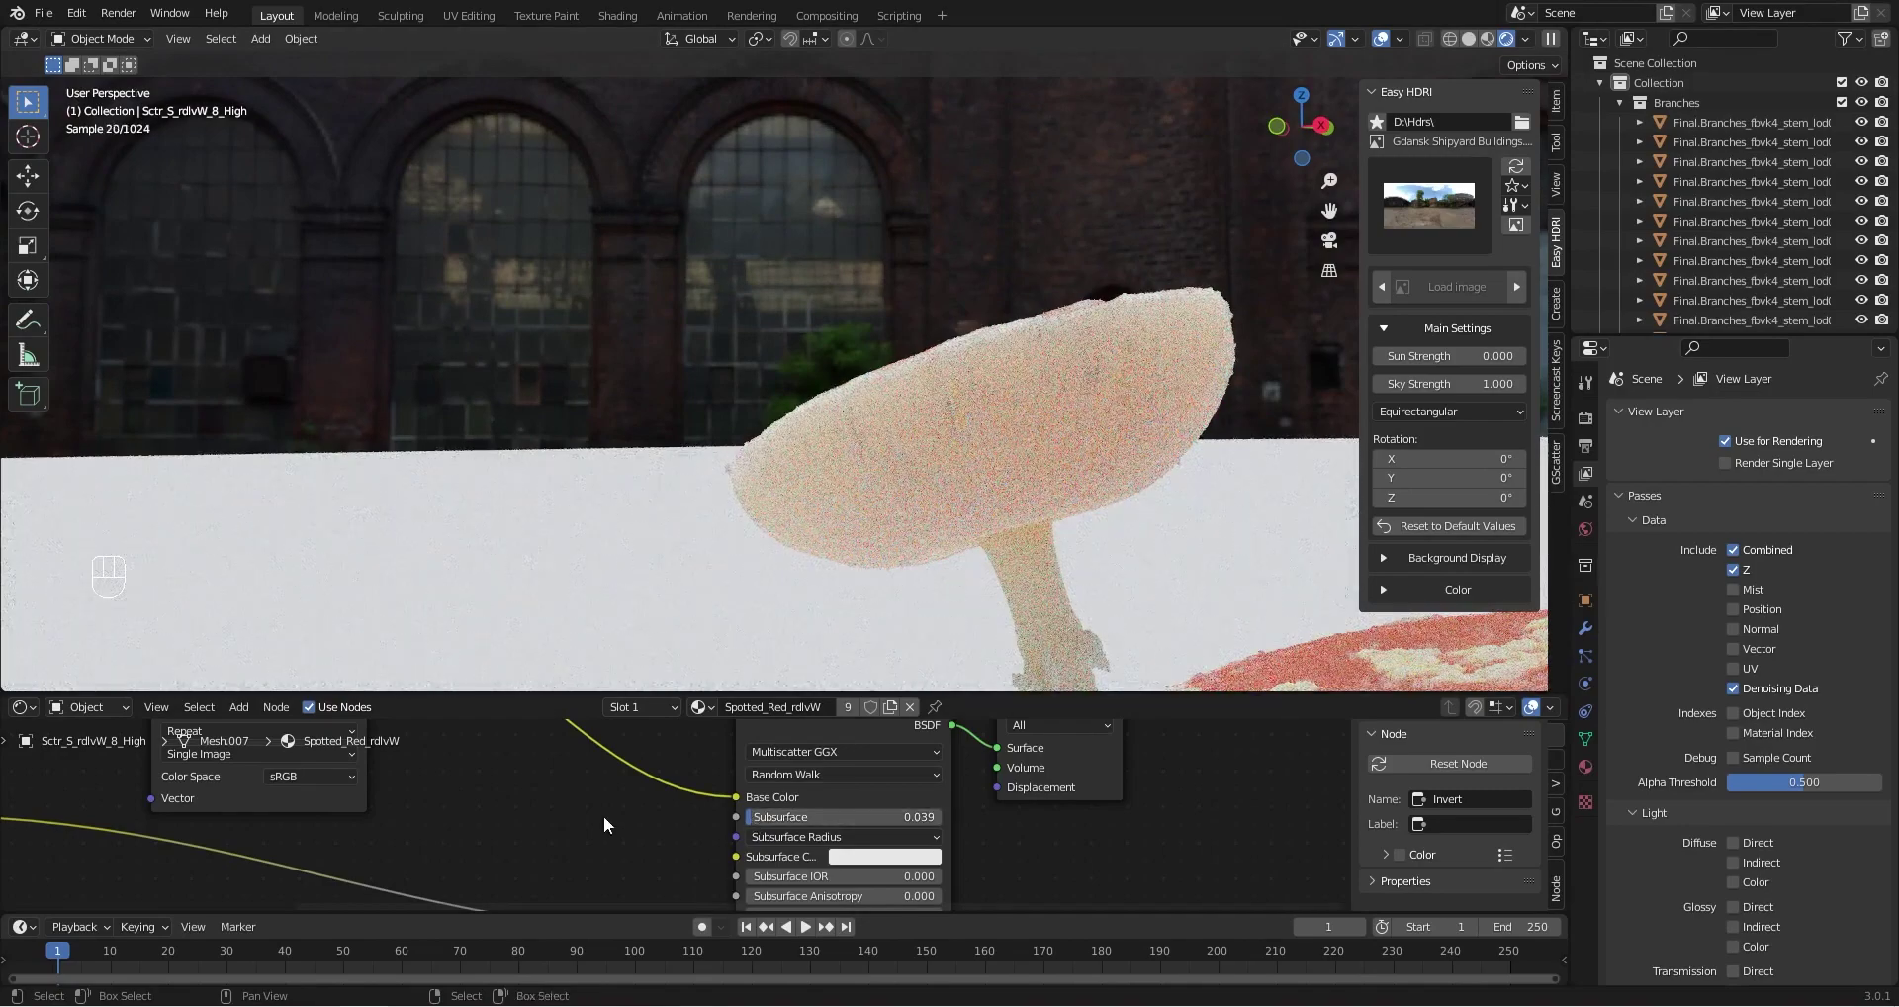
scroll(851, 563, down, 1)
scroll(867, 553, down, 3)
middle_drag(866, 553, 895, 556)
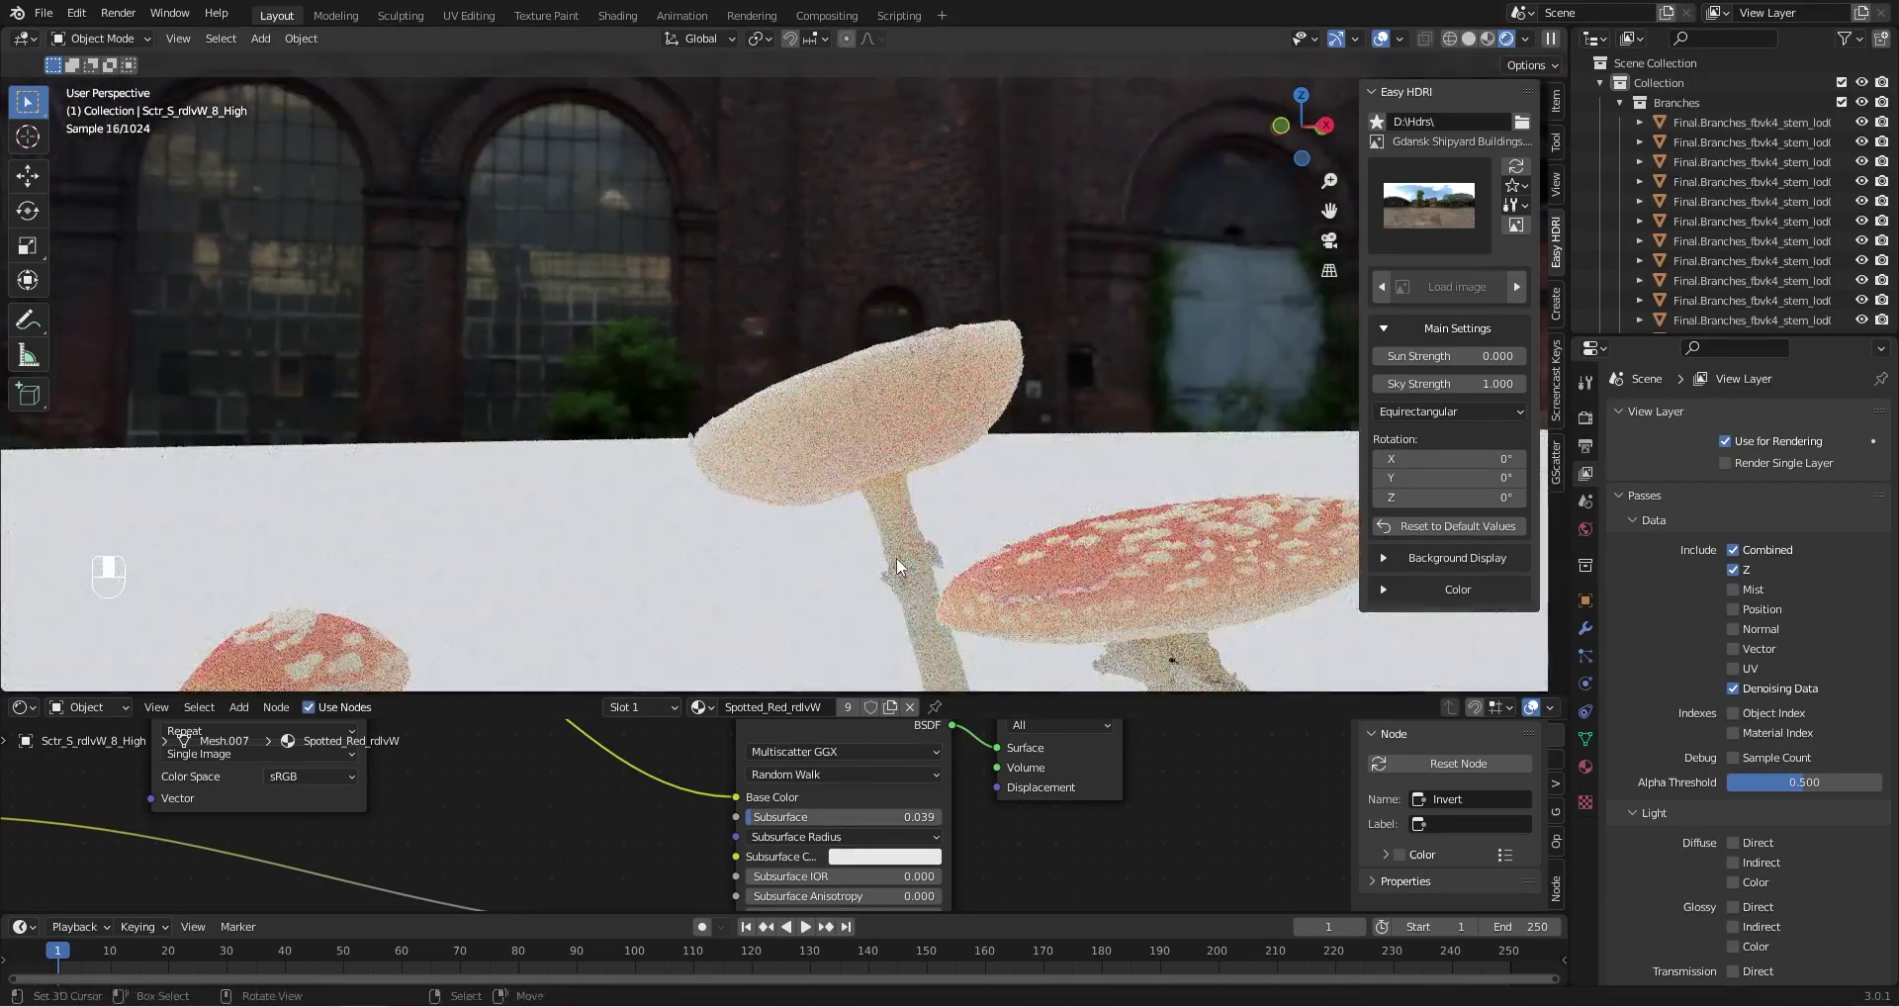
scroll(890, 555, down, 3)
scroll(546, 757, down, 4)
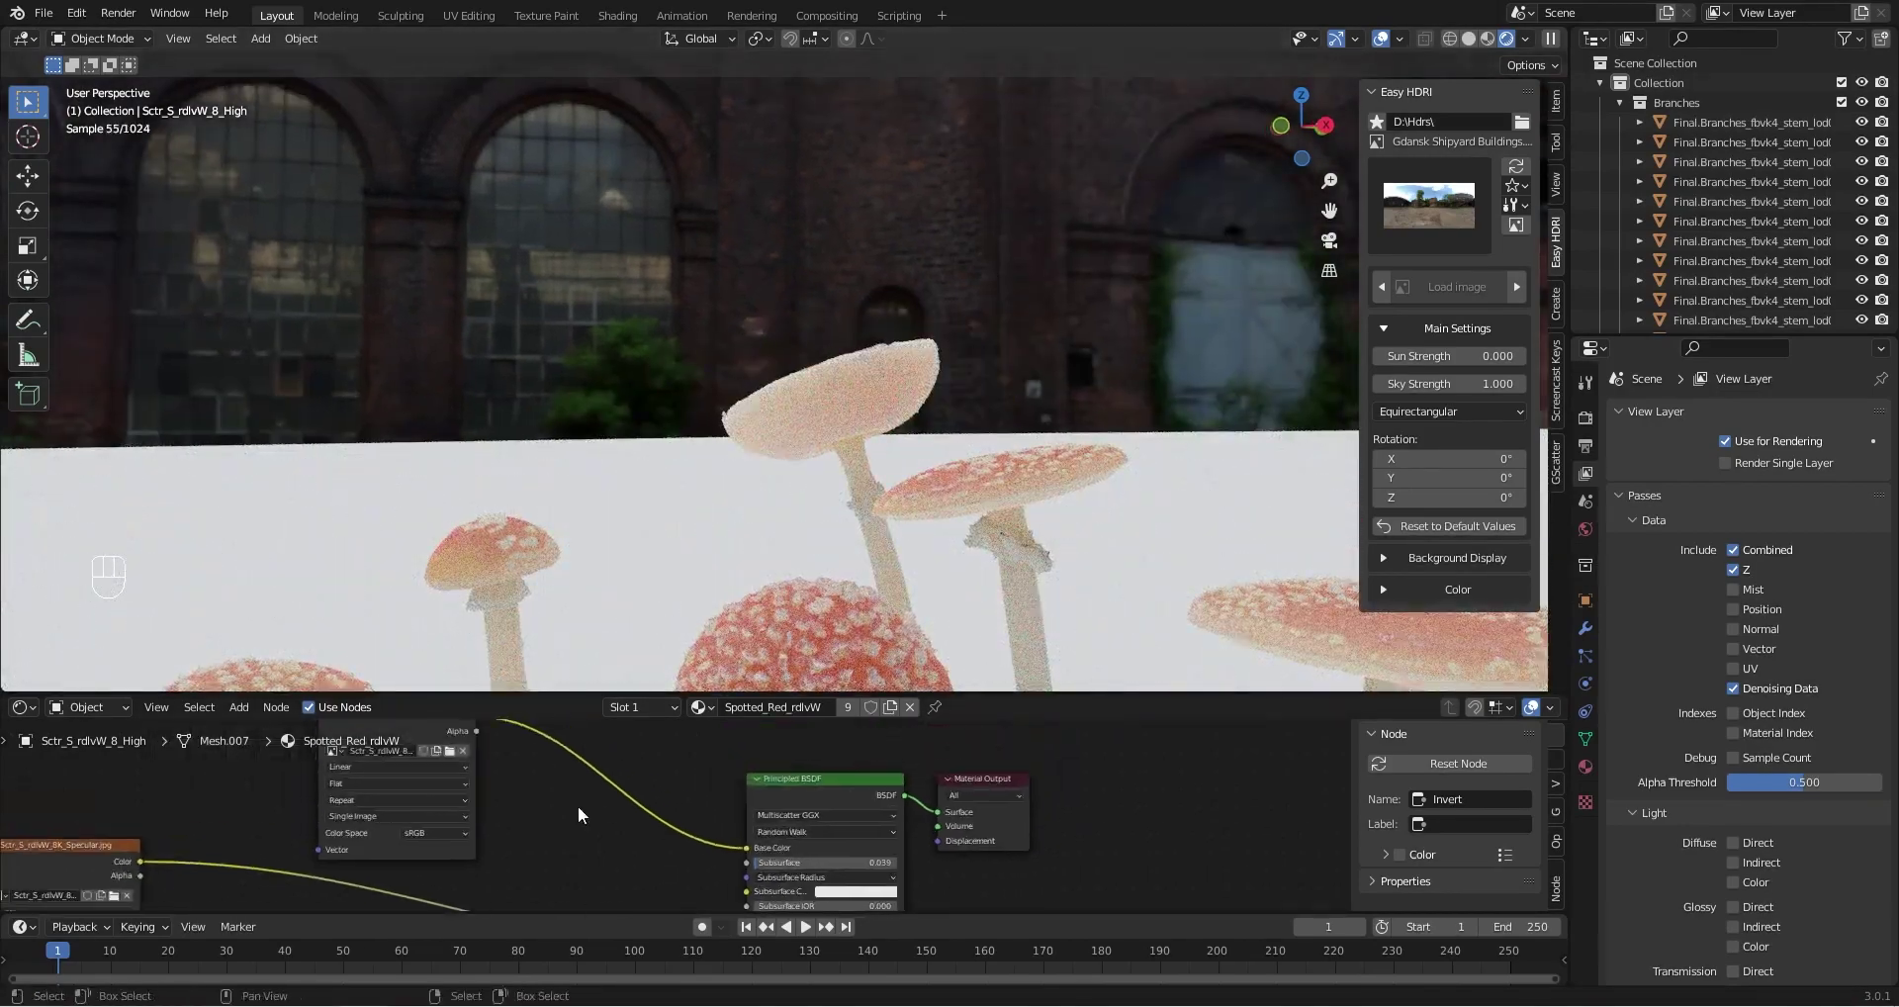
key(BackSpace)
Try linking the base color texture's Color output to the shader's Subsurface Radius input, and detach the link
scroll(570, 823, down, 3)
middle_drag(569, 823, 591, 822)
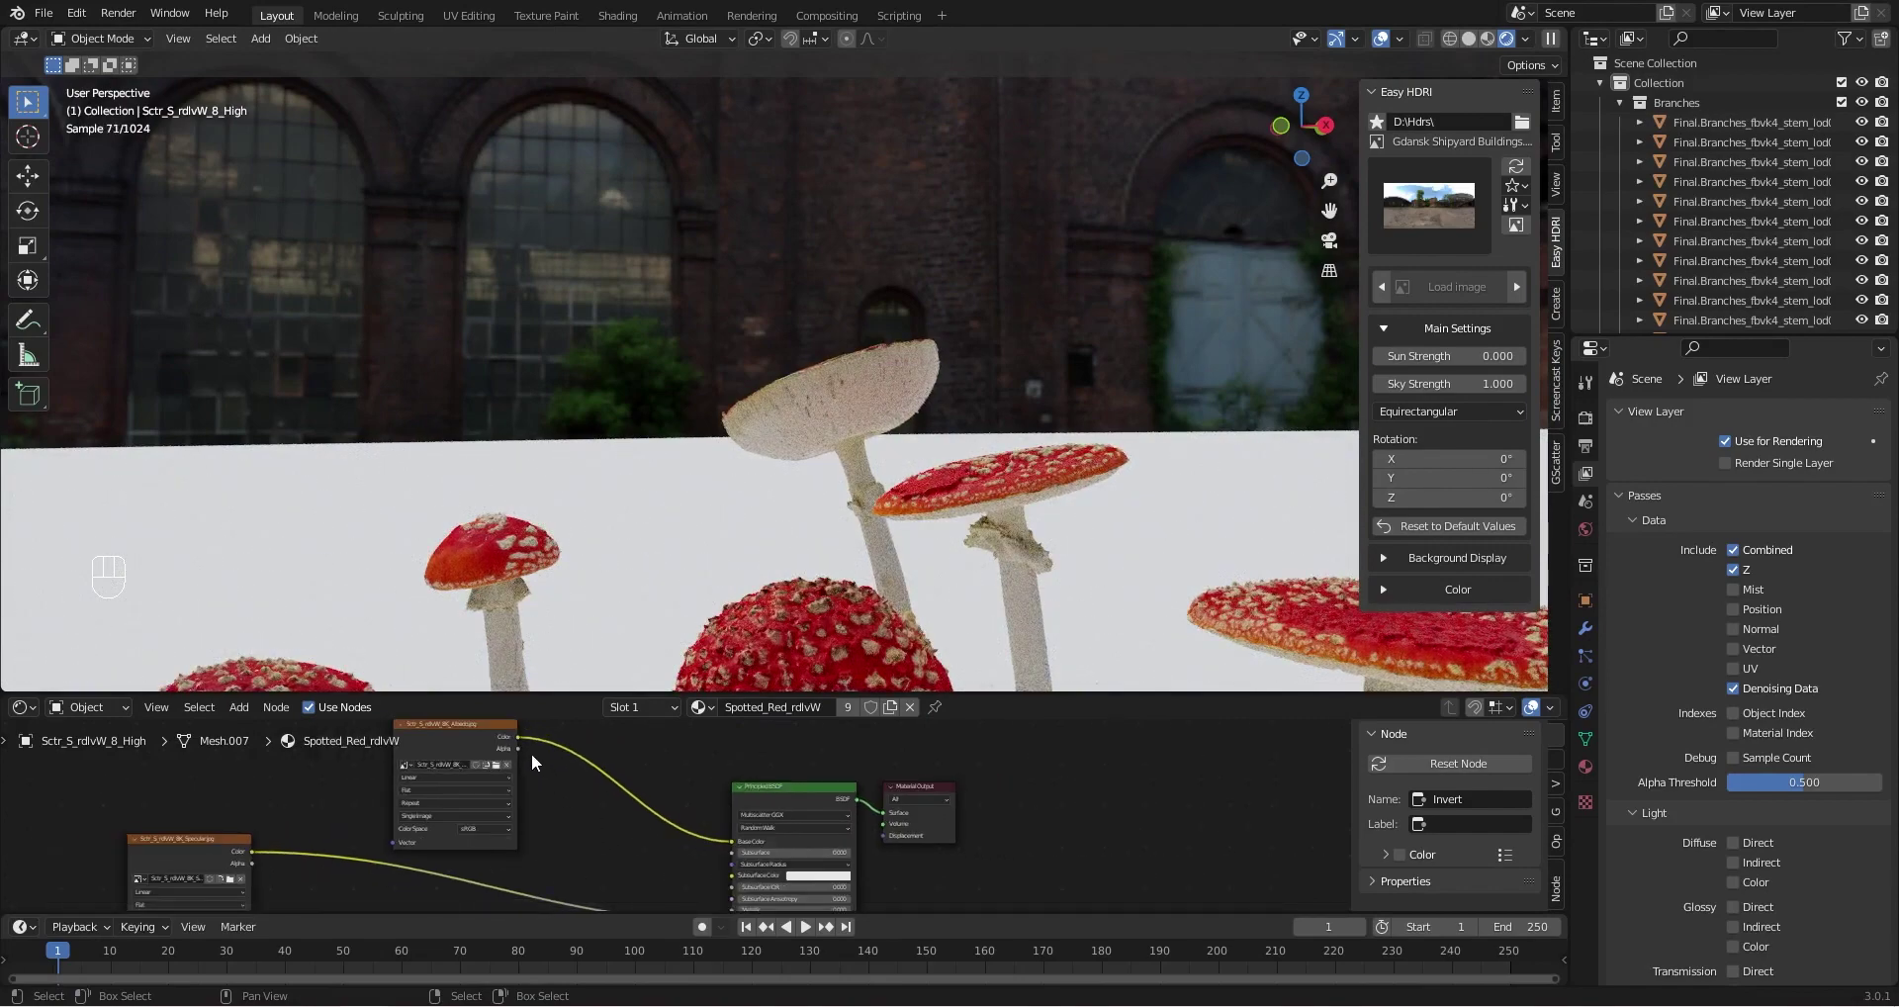
middle_drag(532, 755, 535, 767)
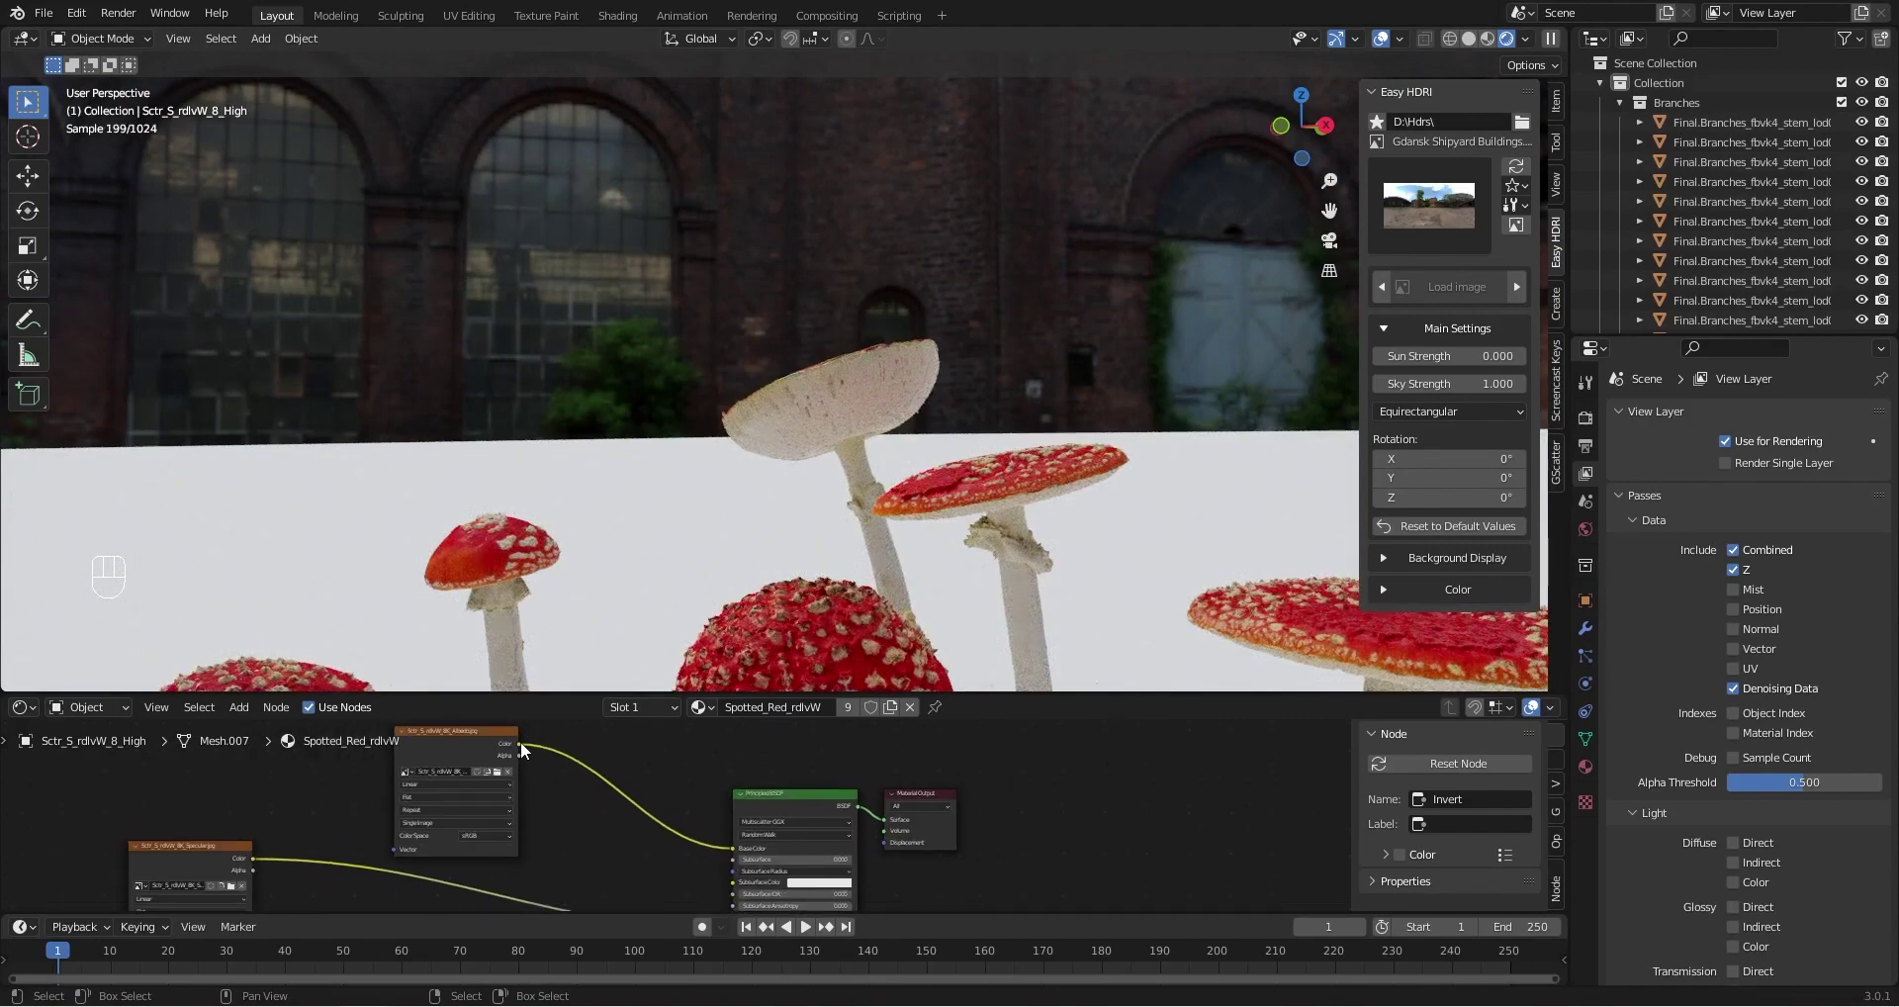
drag(641, 795, 728, 870)
middle_drag(678, 864, 621, 817)
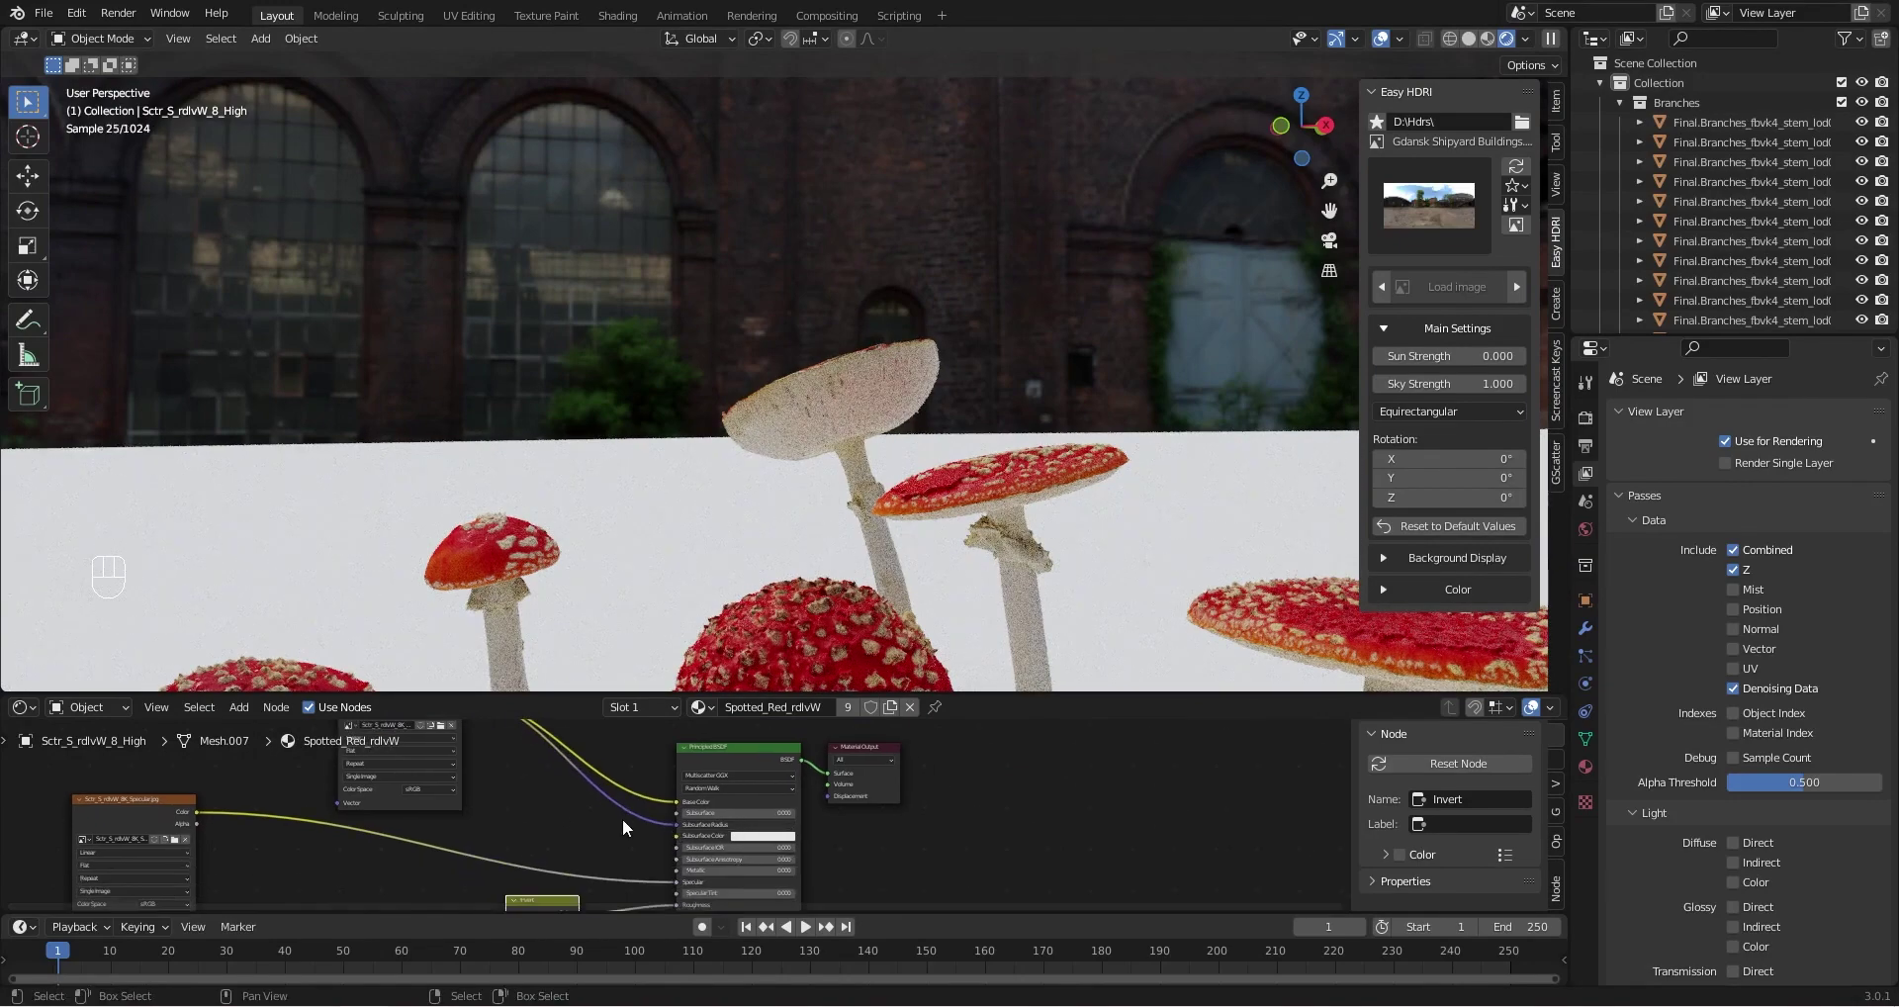
scroll(674, 825, up, 1)
drag(674, 825, 637, 826)
Inspect the individual Subsurface Radius values of the mushroom material's Principled BSDF
middle_drag(645, 827, 740, 845)
scroll(632, 803, up, 4)
scroll(694, 798, down, 6)
click(741, 847)
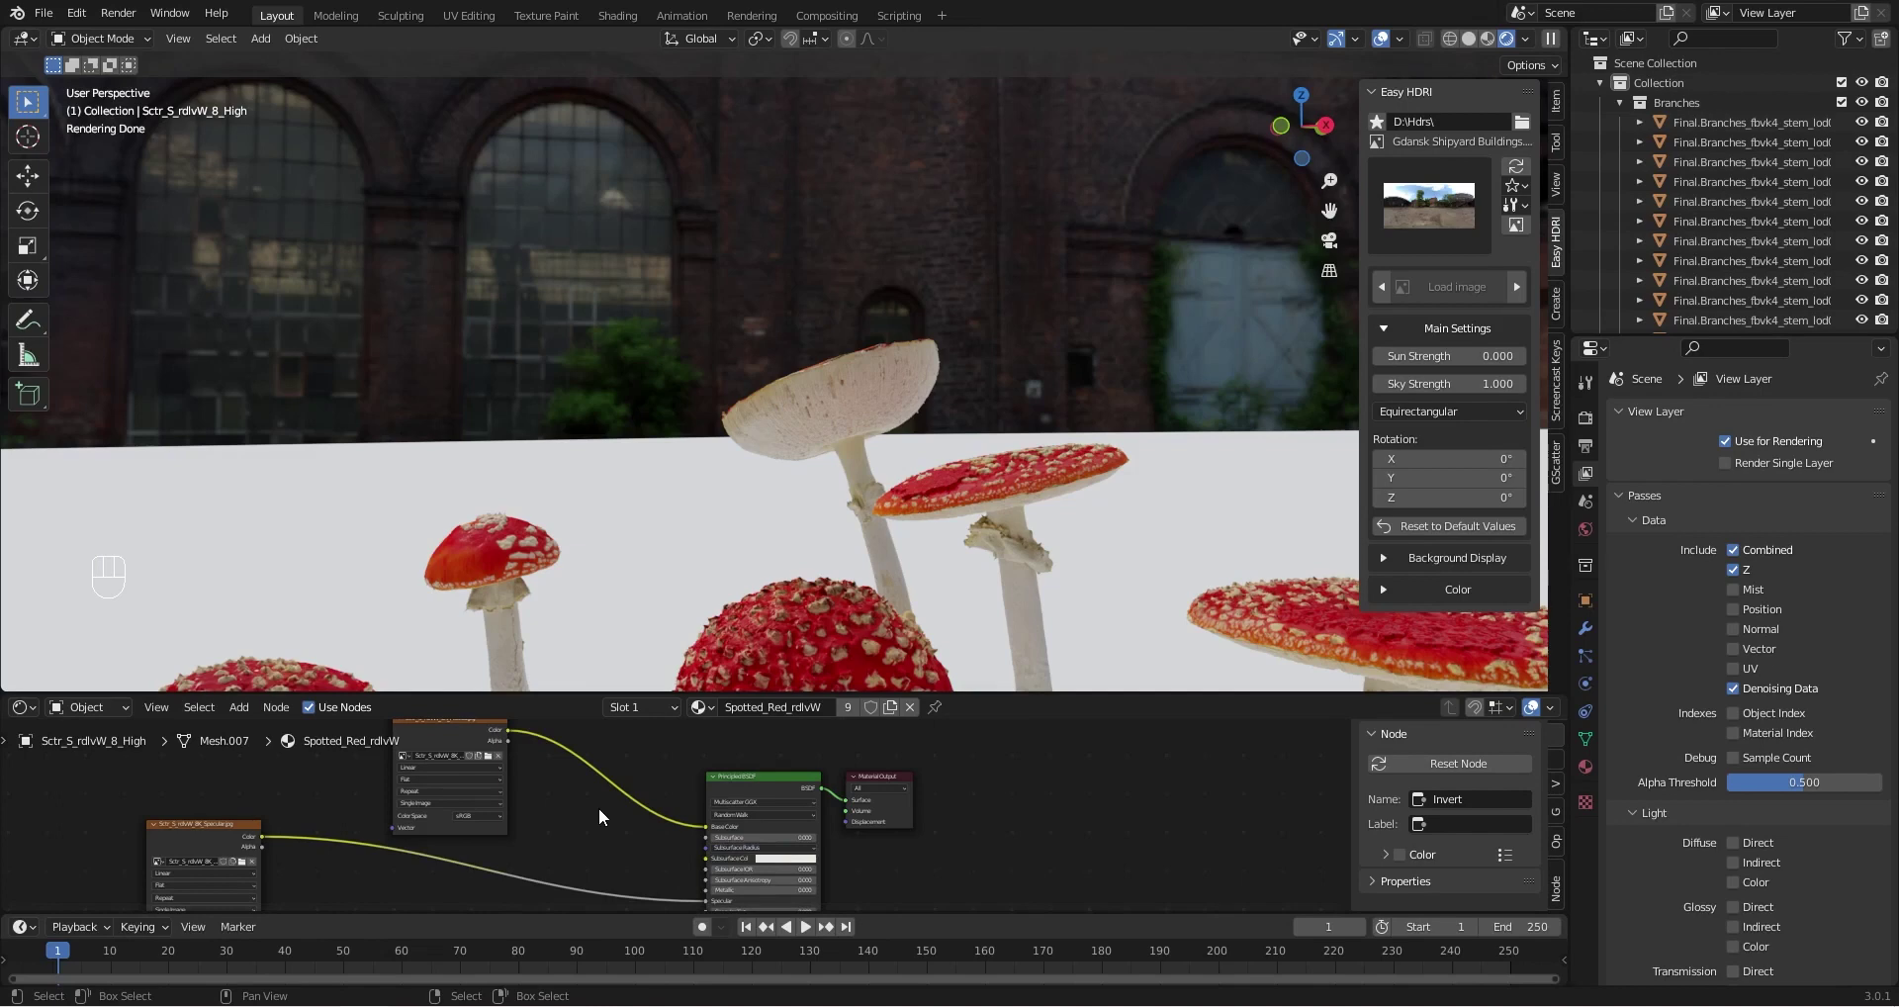
click(750, 848)
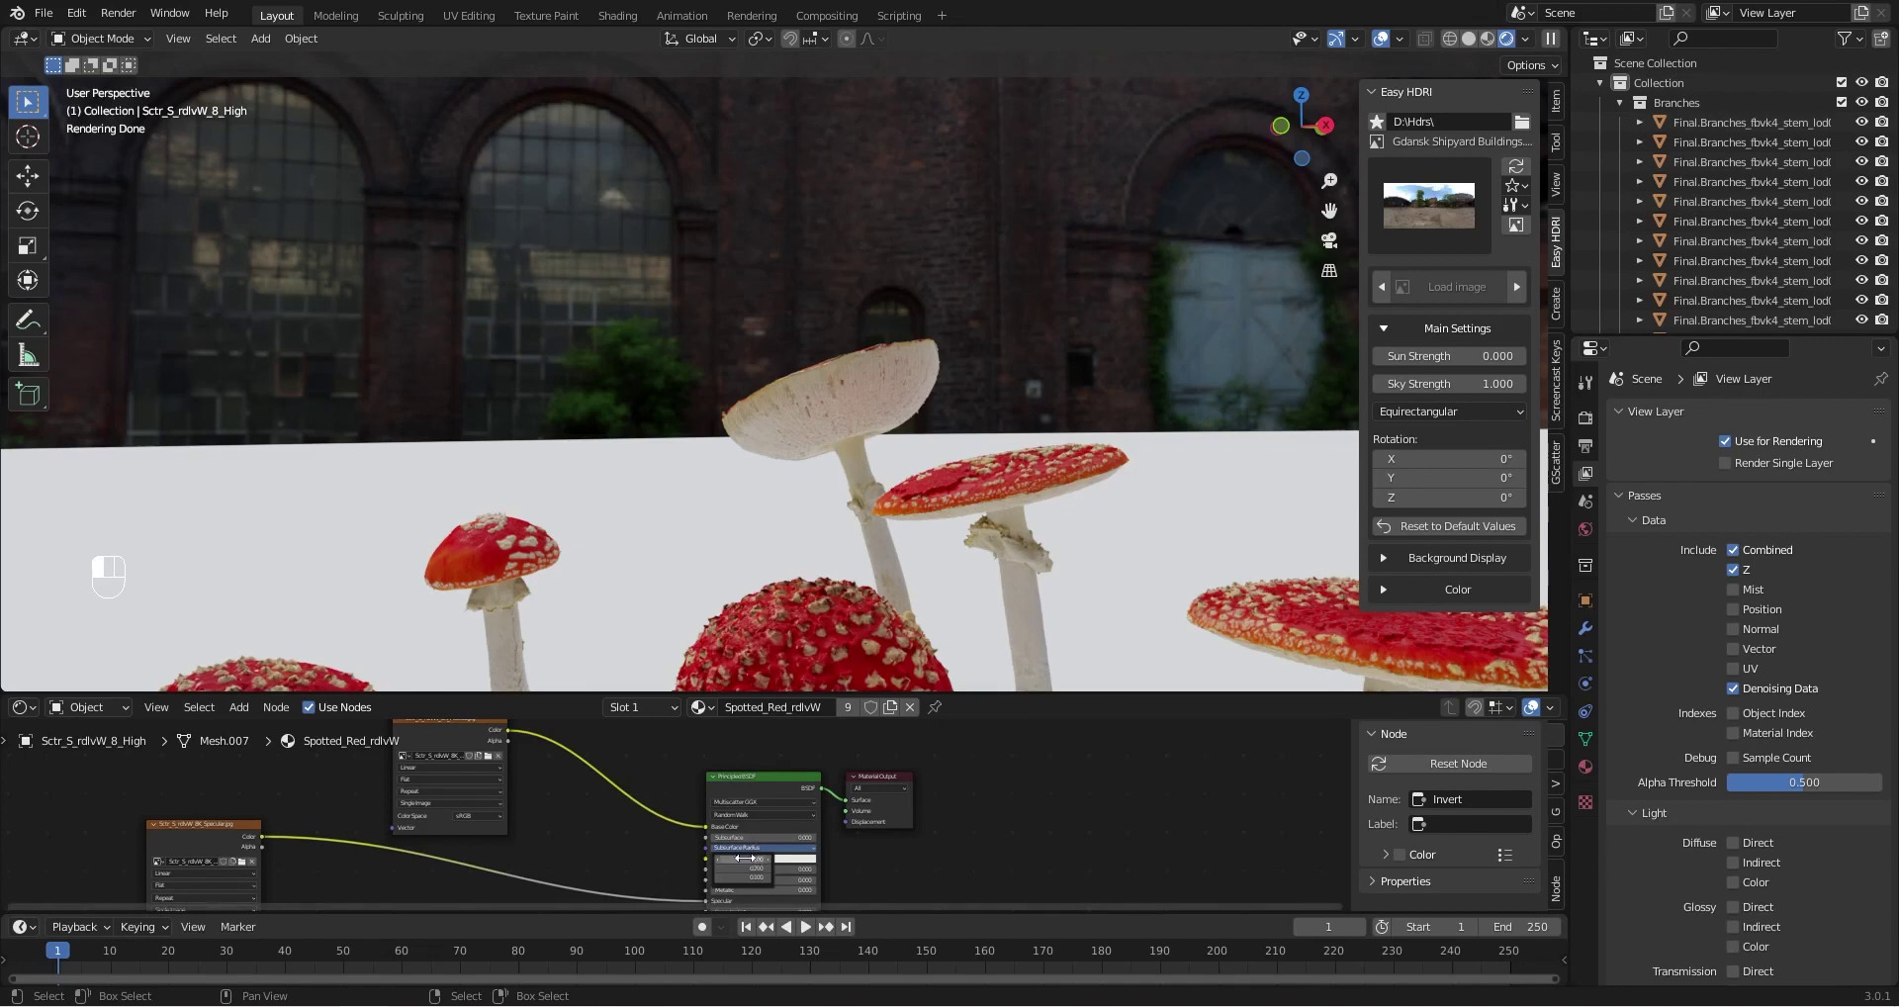
scroll(604, 817, down, 1)
middle_drag(595, 814, 599, 834)
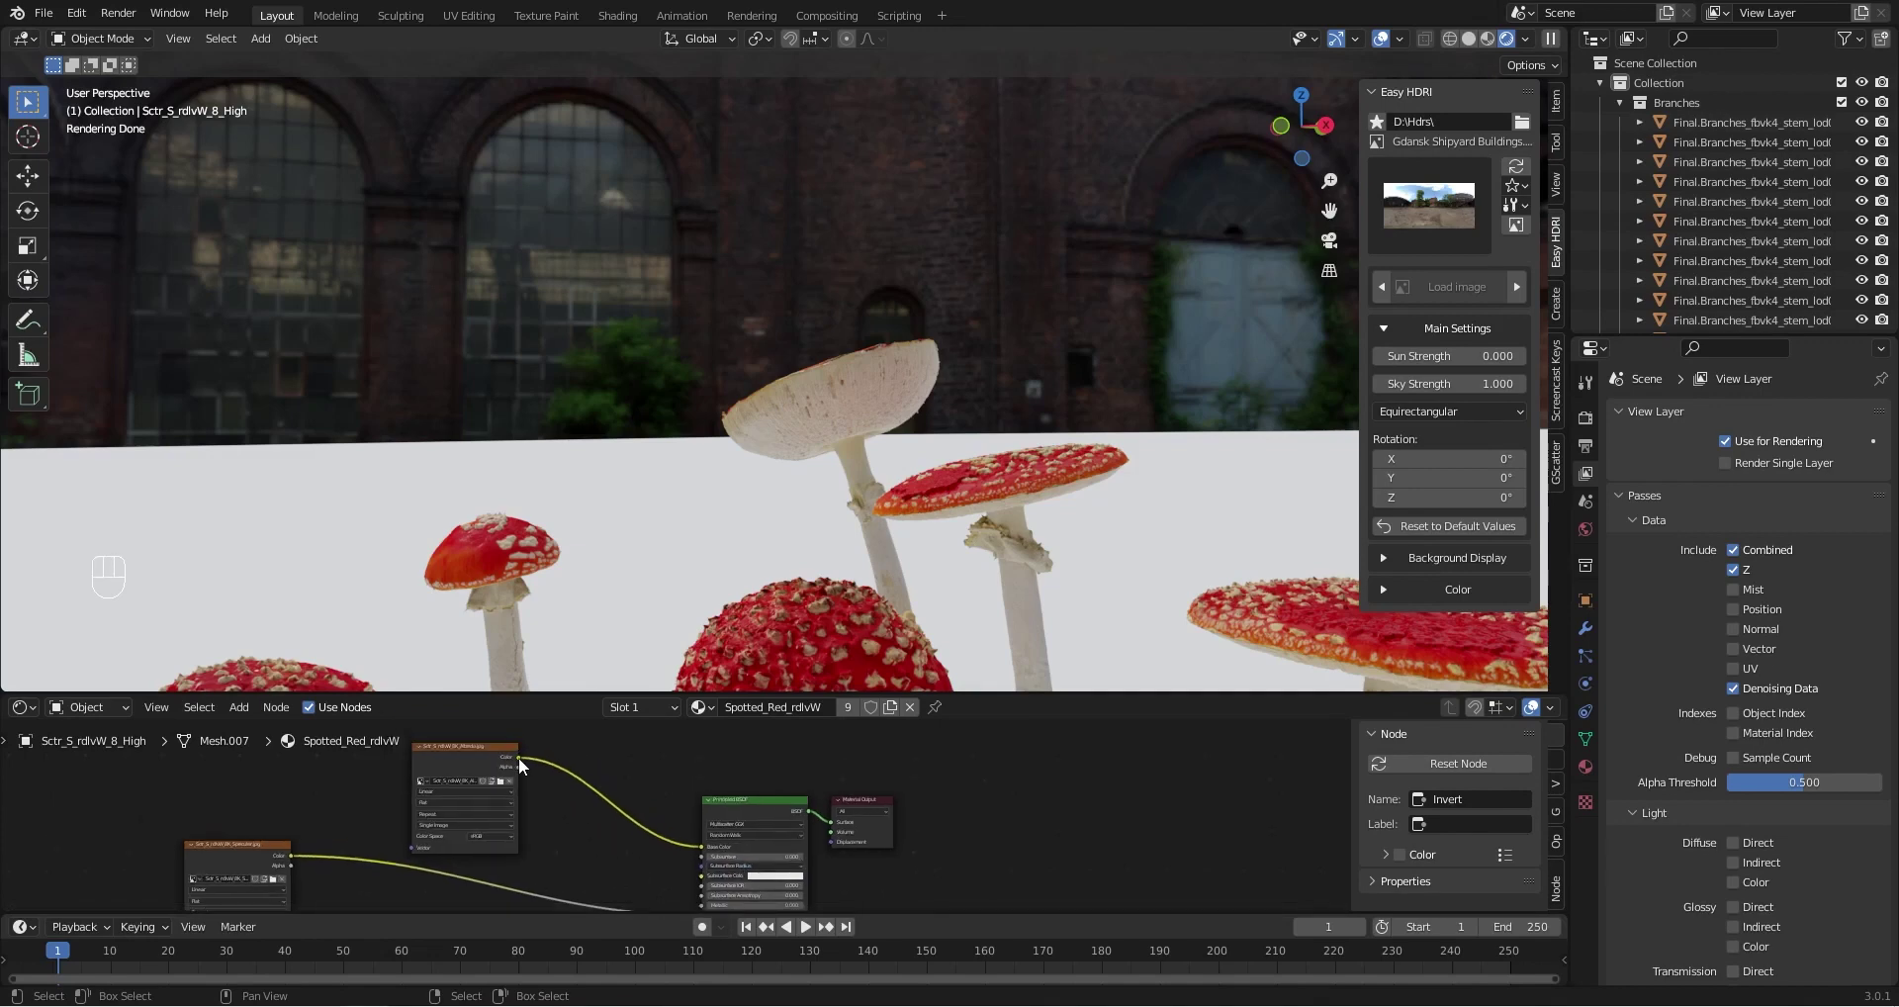
Connect the base color texture's Color output to the shader's Subsurface Radius and raise Subsurface to about 0.02
drag(519, 757, 692, 857)
middle_drag(677, 861, 598, 834)
scroll(598, 834, up, 1)
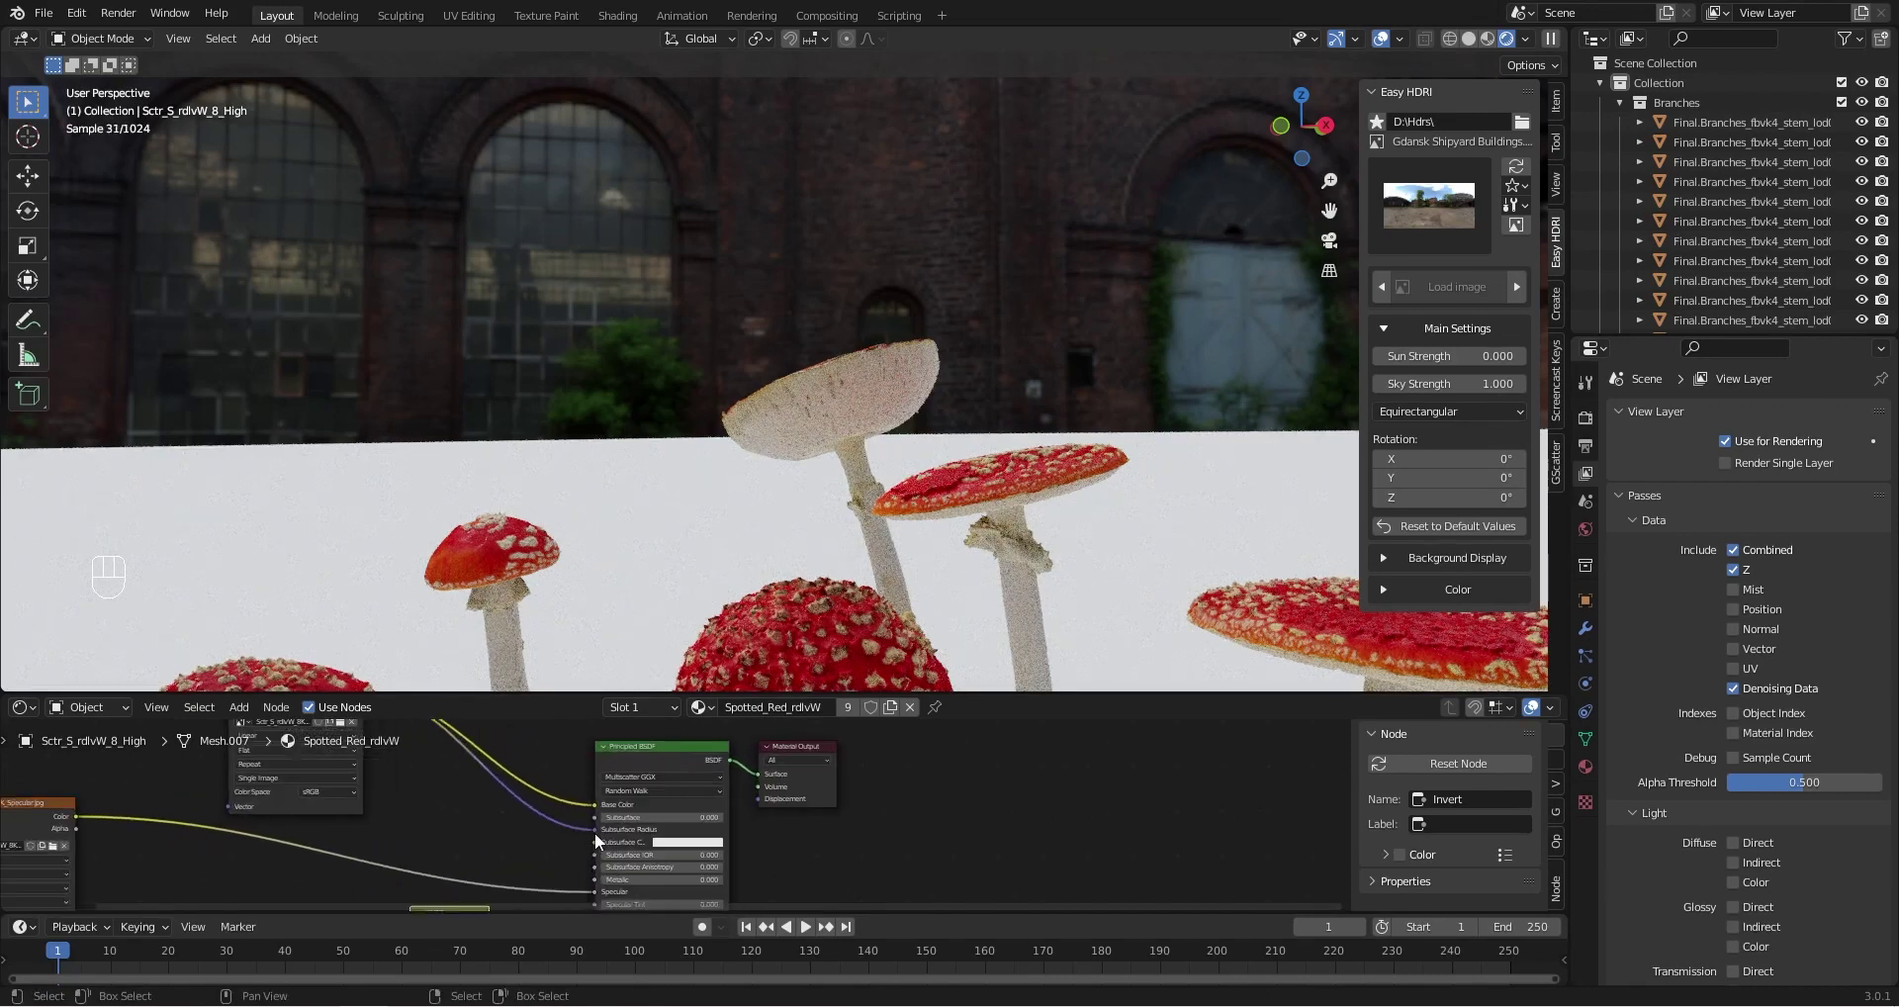
shift+drag(651, 817, 681, 817)
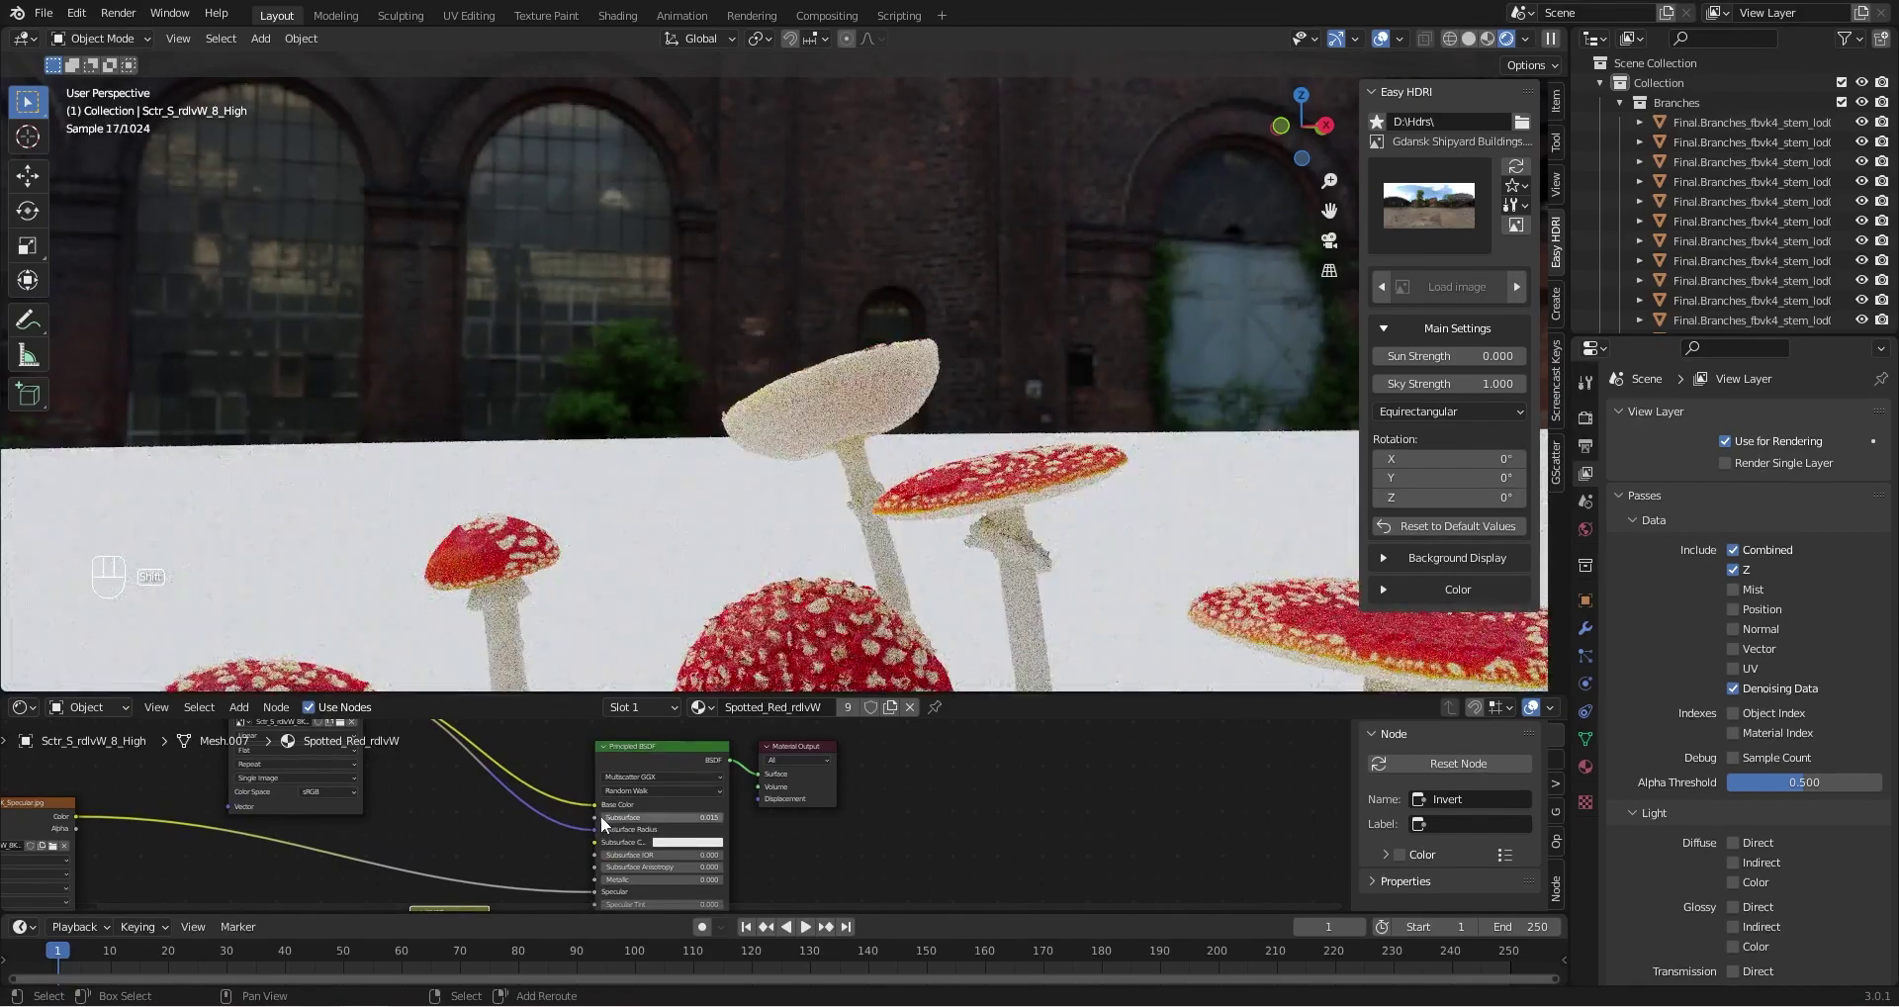
Change the Easy HDRI environment image to forest_slope_8k.hdr
middle_drag(806, 541, 698, 510)
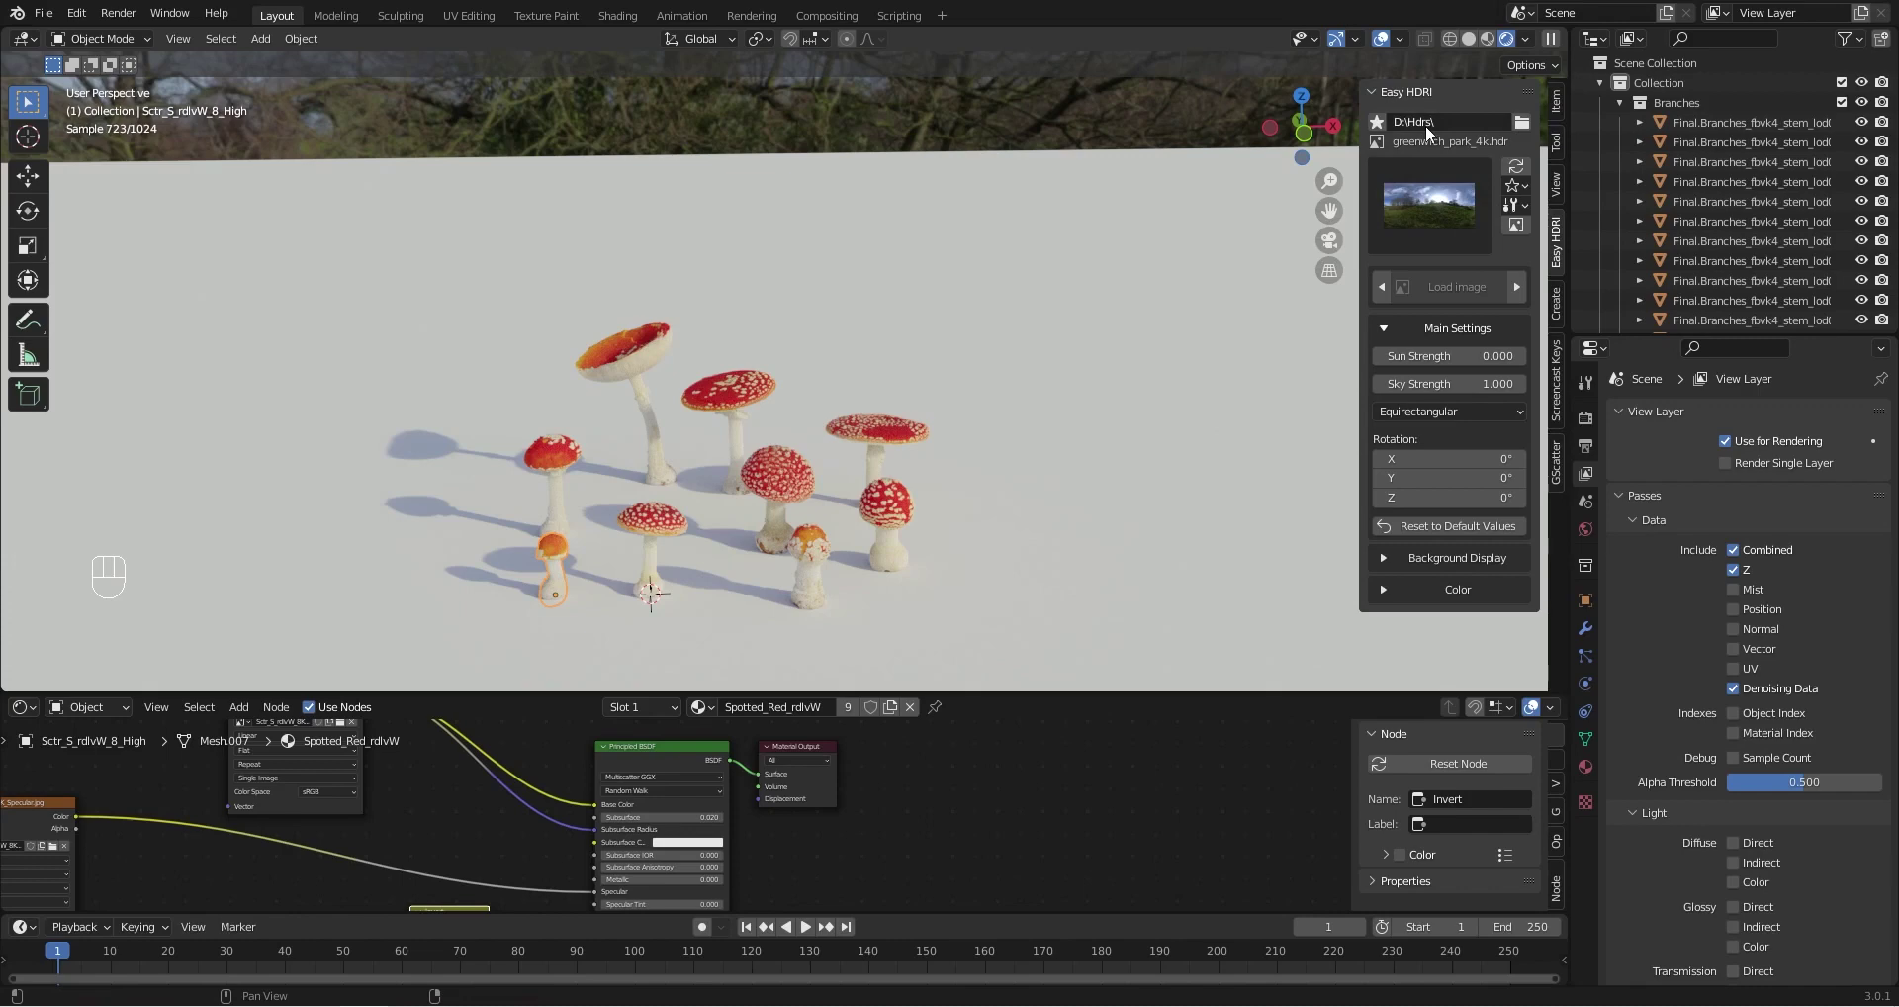
click(1427, 196)
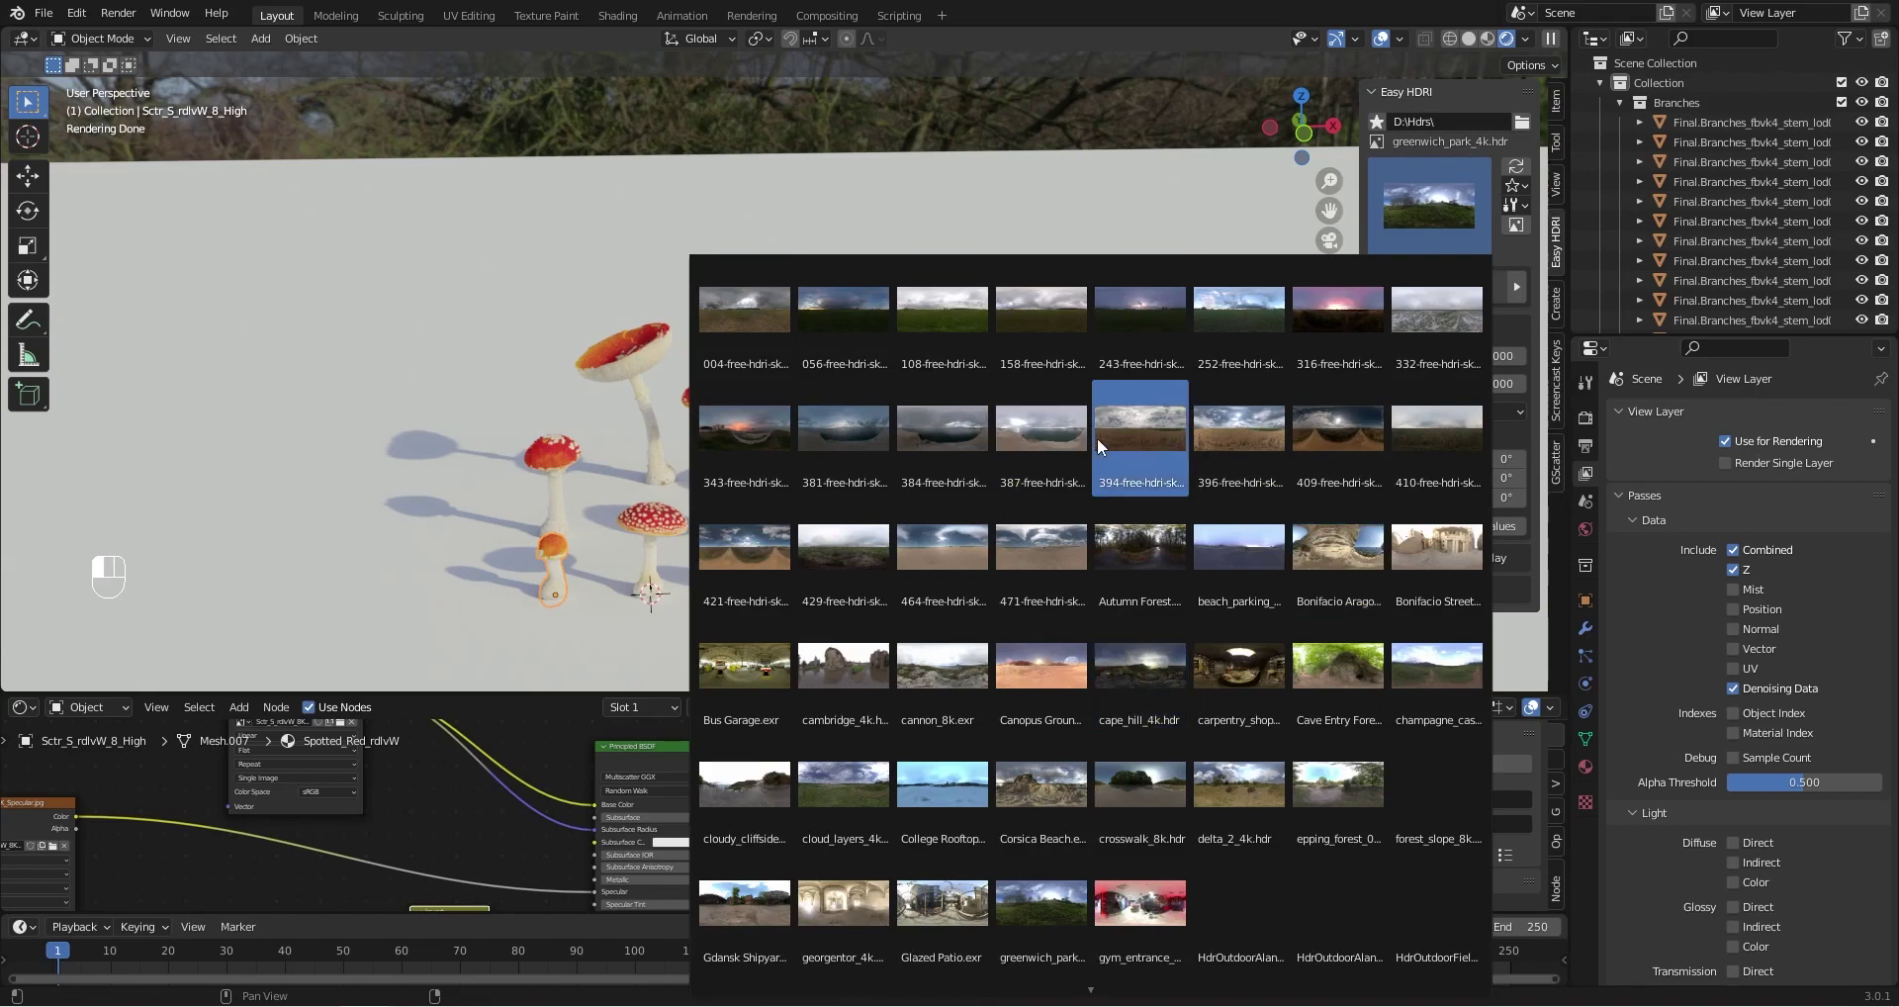
click(1410, 774)
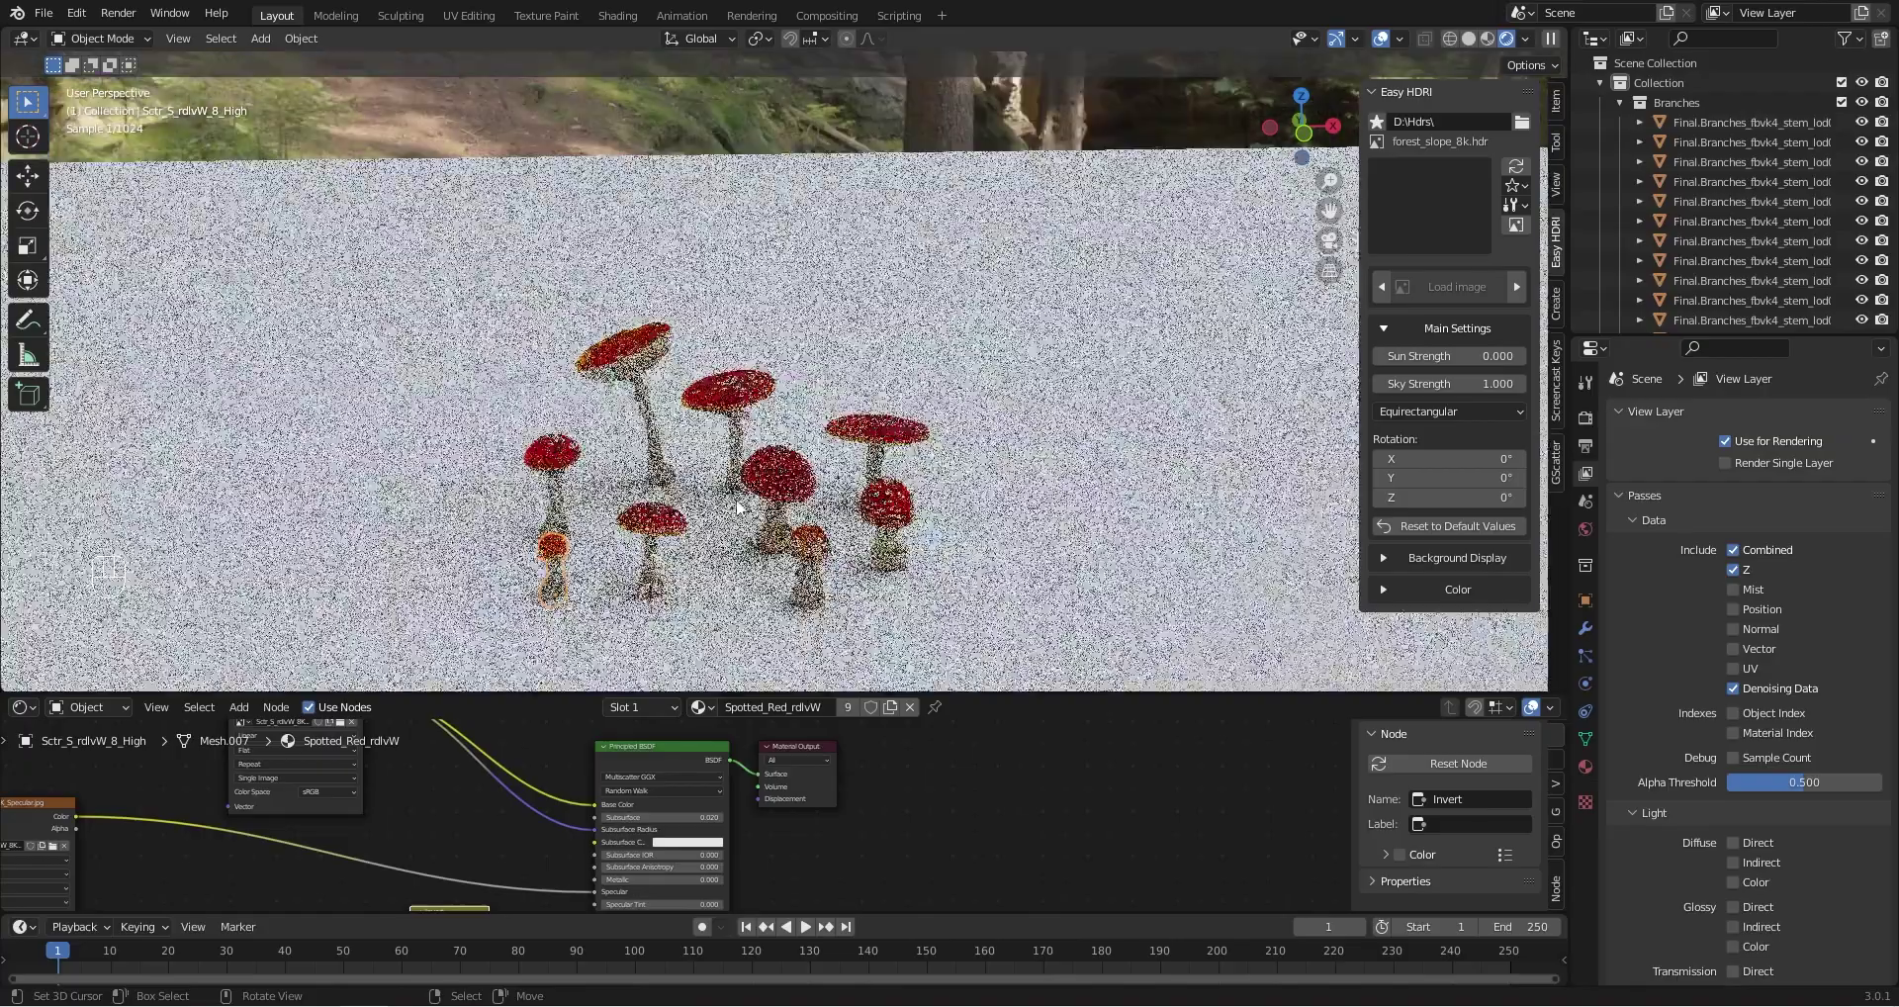
Add a sun light to the mushroom scene and raise it along the Z axis
middle_drag(727, 506, 868, 564)
scroll(1072, 504, down, 10)
scroll(1072, 512, up, 12)
key(shift+a)
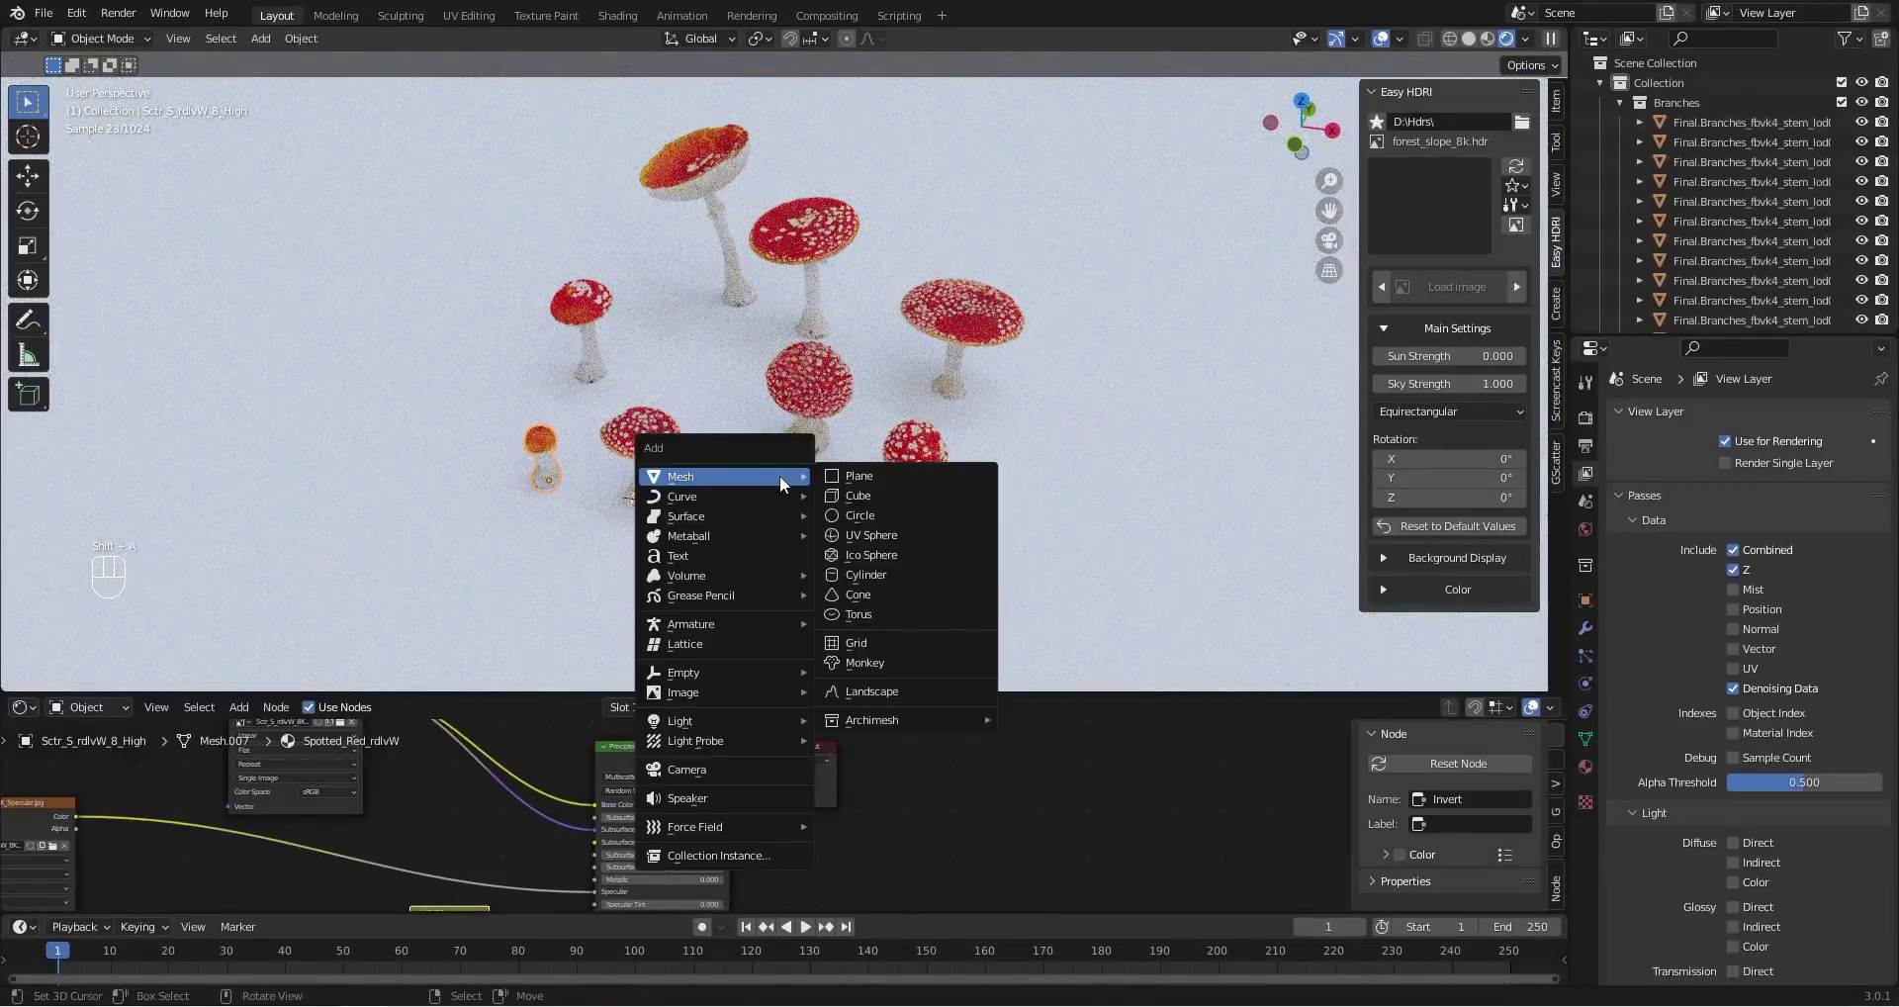
mouse_move(730, 720)
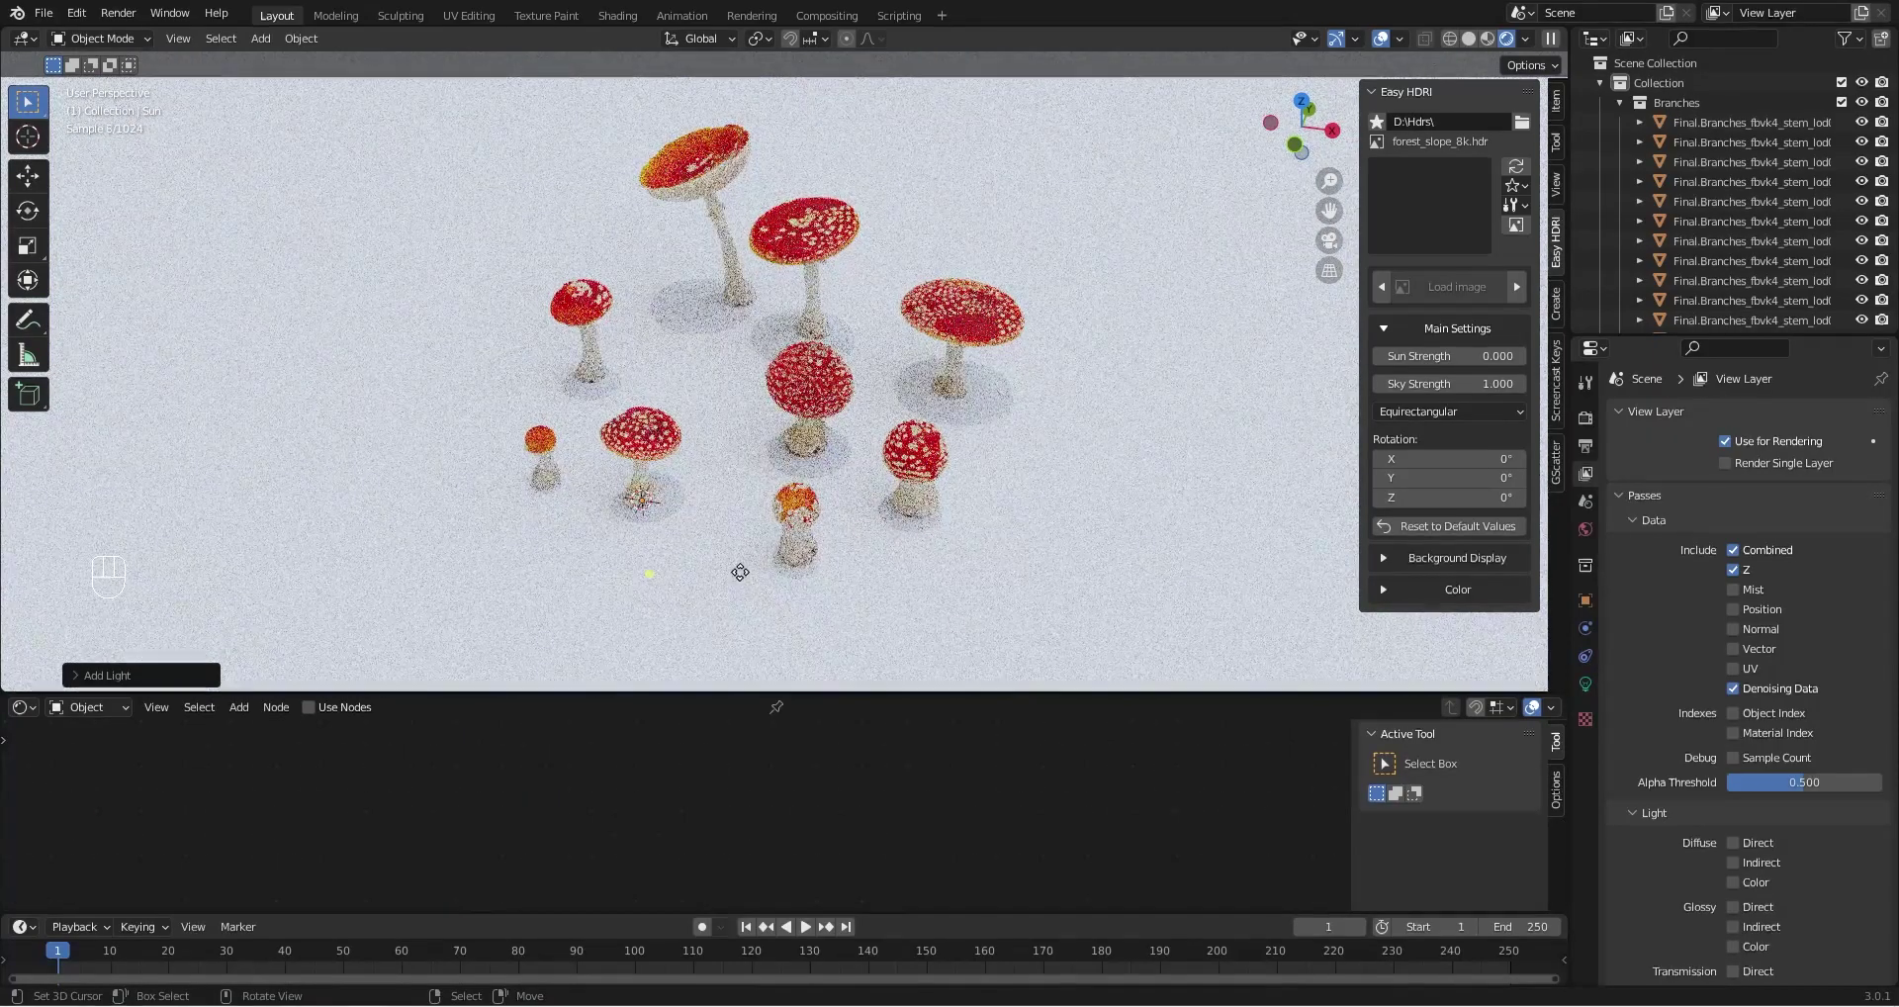
key(g)
key(z)
click(730, 438)
scroll(713, 416, up, 3)
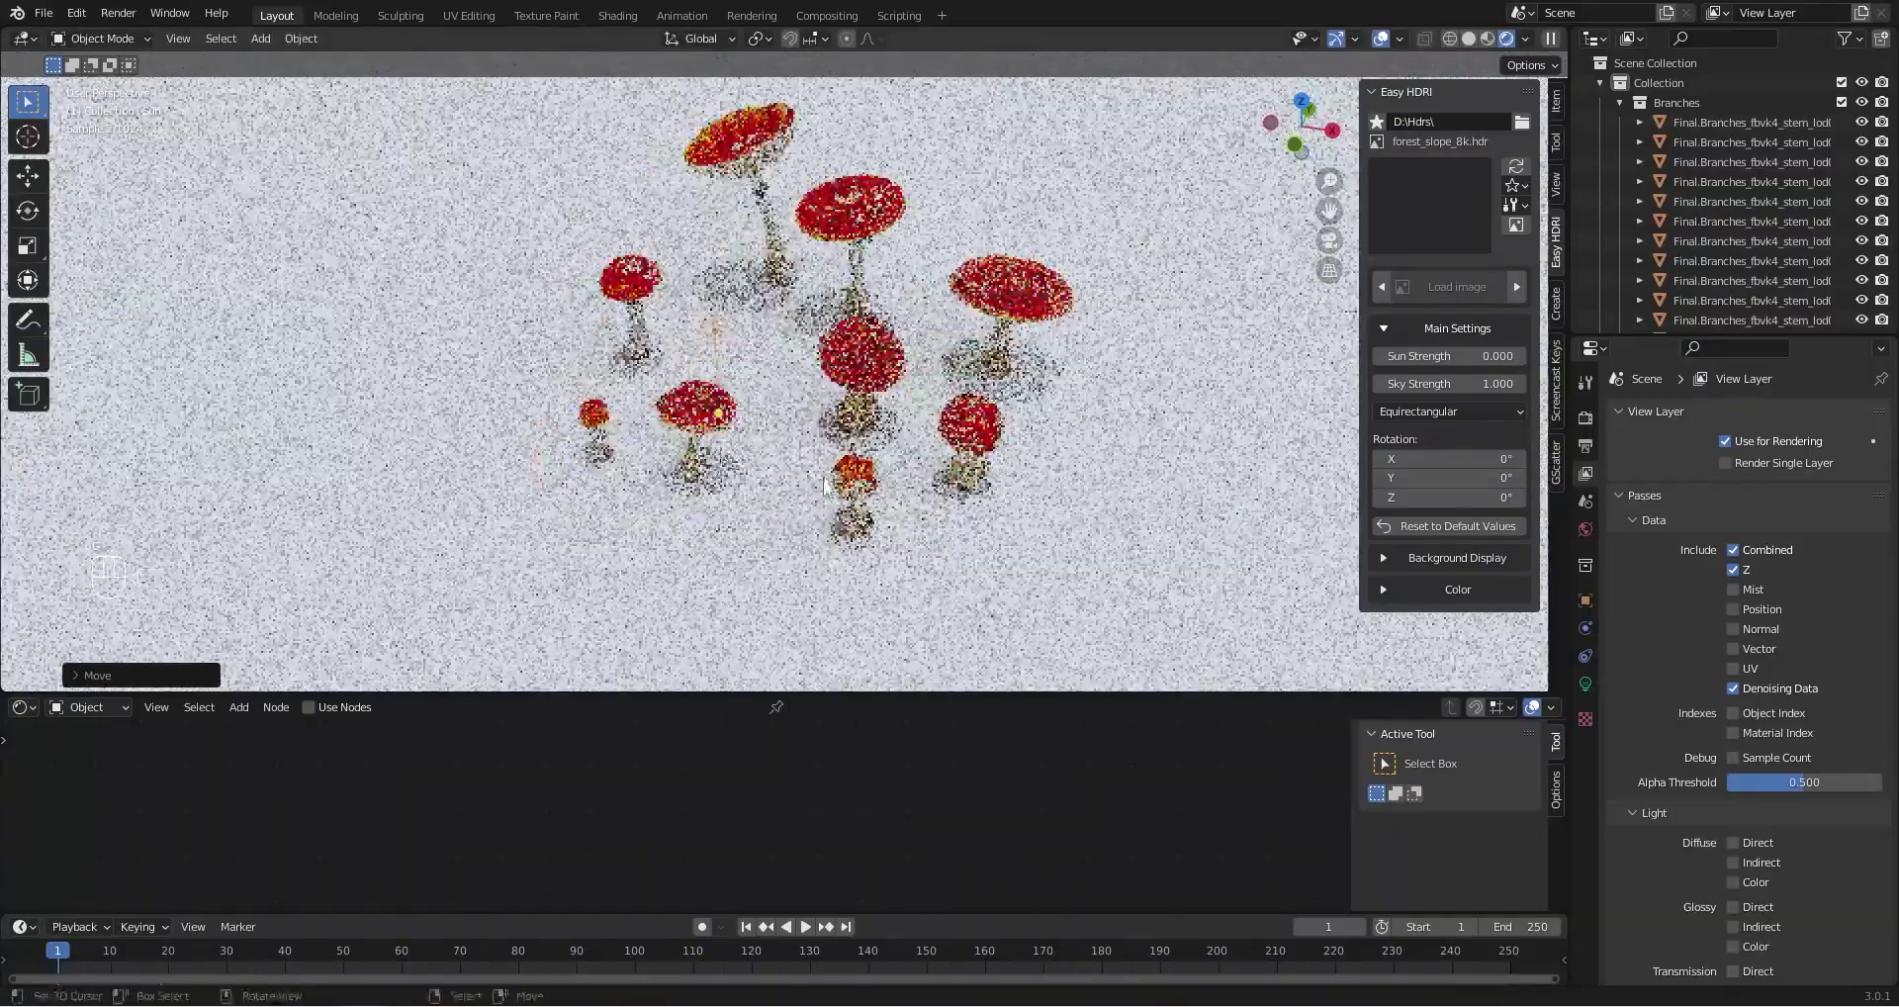
Aim the sun light diagonally so it casts angled shadows from the mushrooms
drag(699, 401, 586, 555)
middle_drag(705, 561, 782, 513)
shift+middle_drag(708, 599, 901, 465)
scroll(901, 470, up, 2)
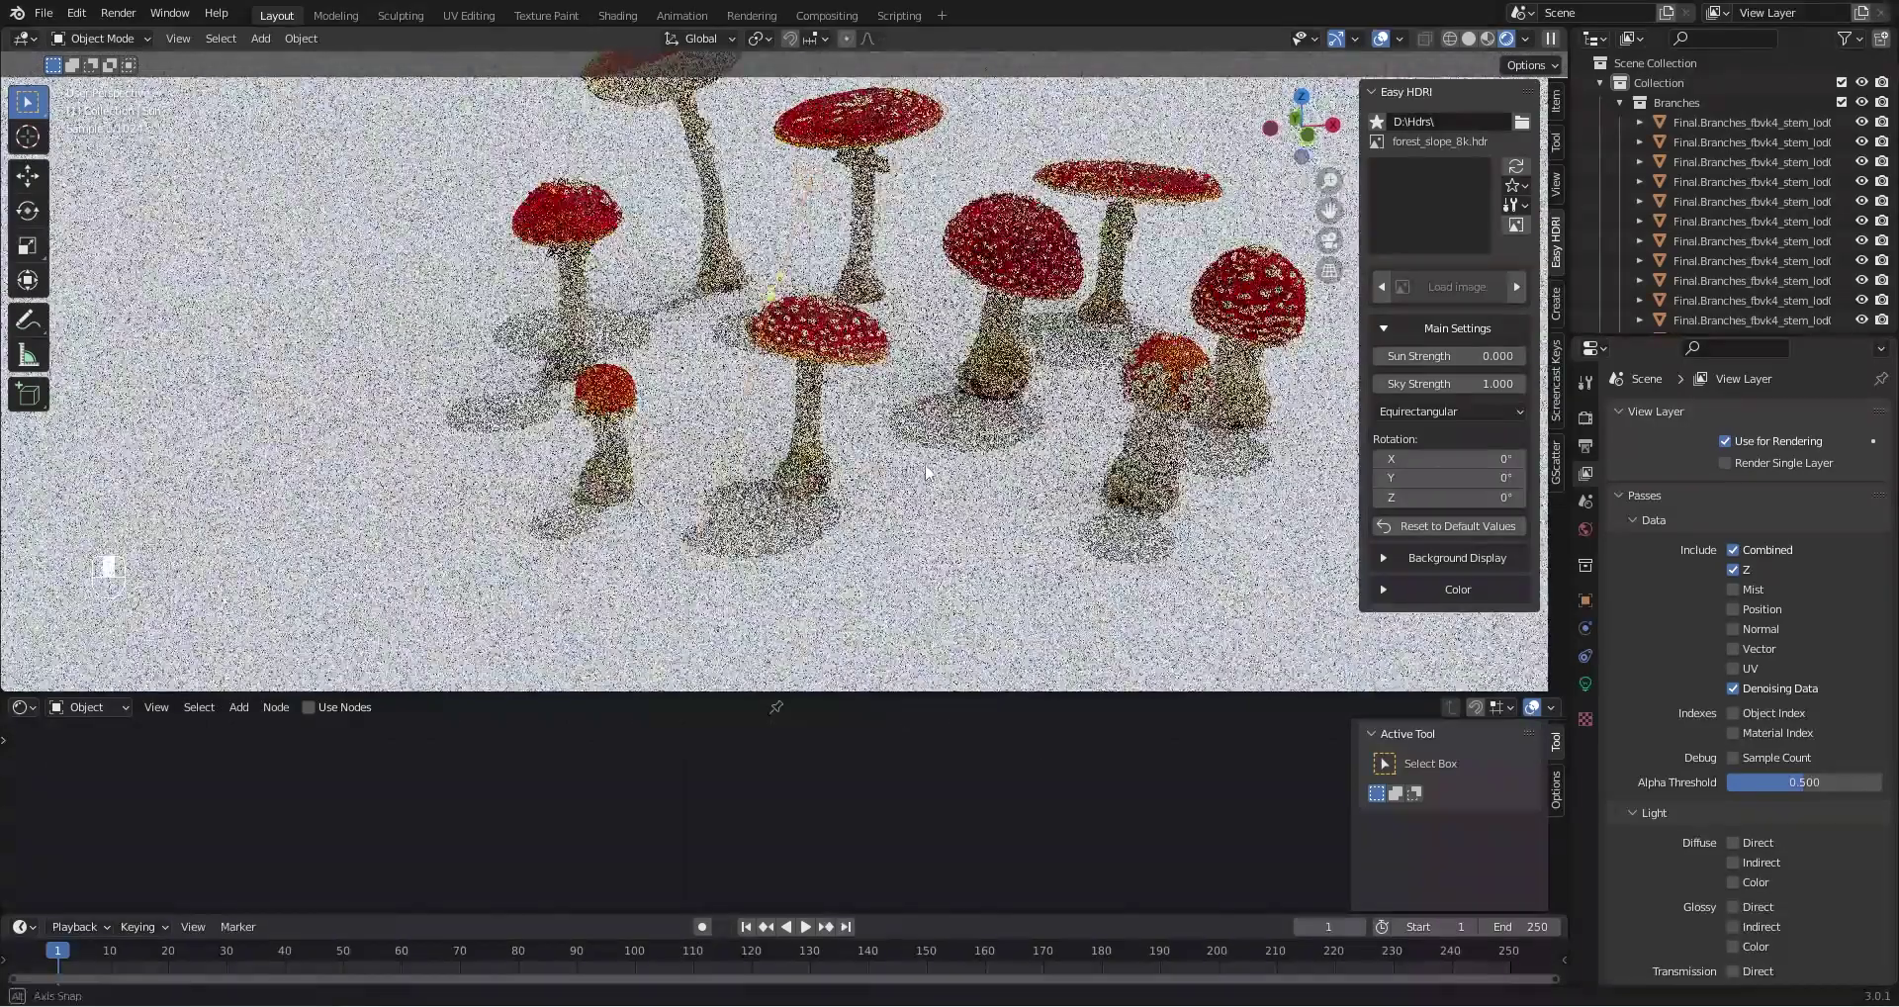
middle_drag(902, 544, 918, 482)
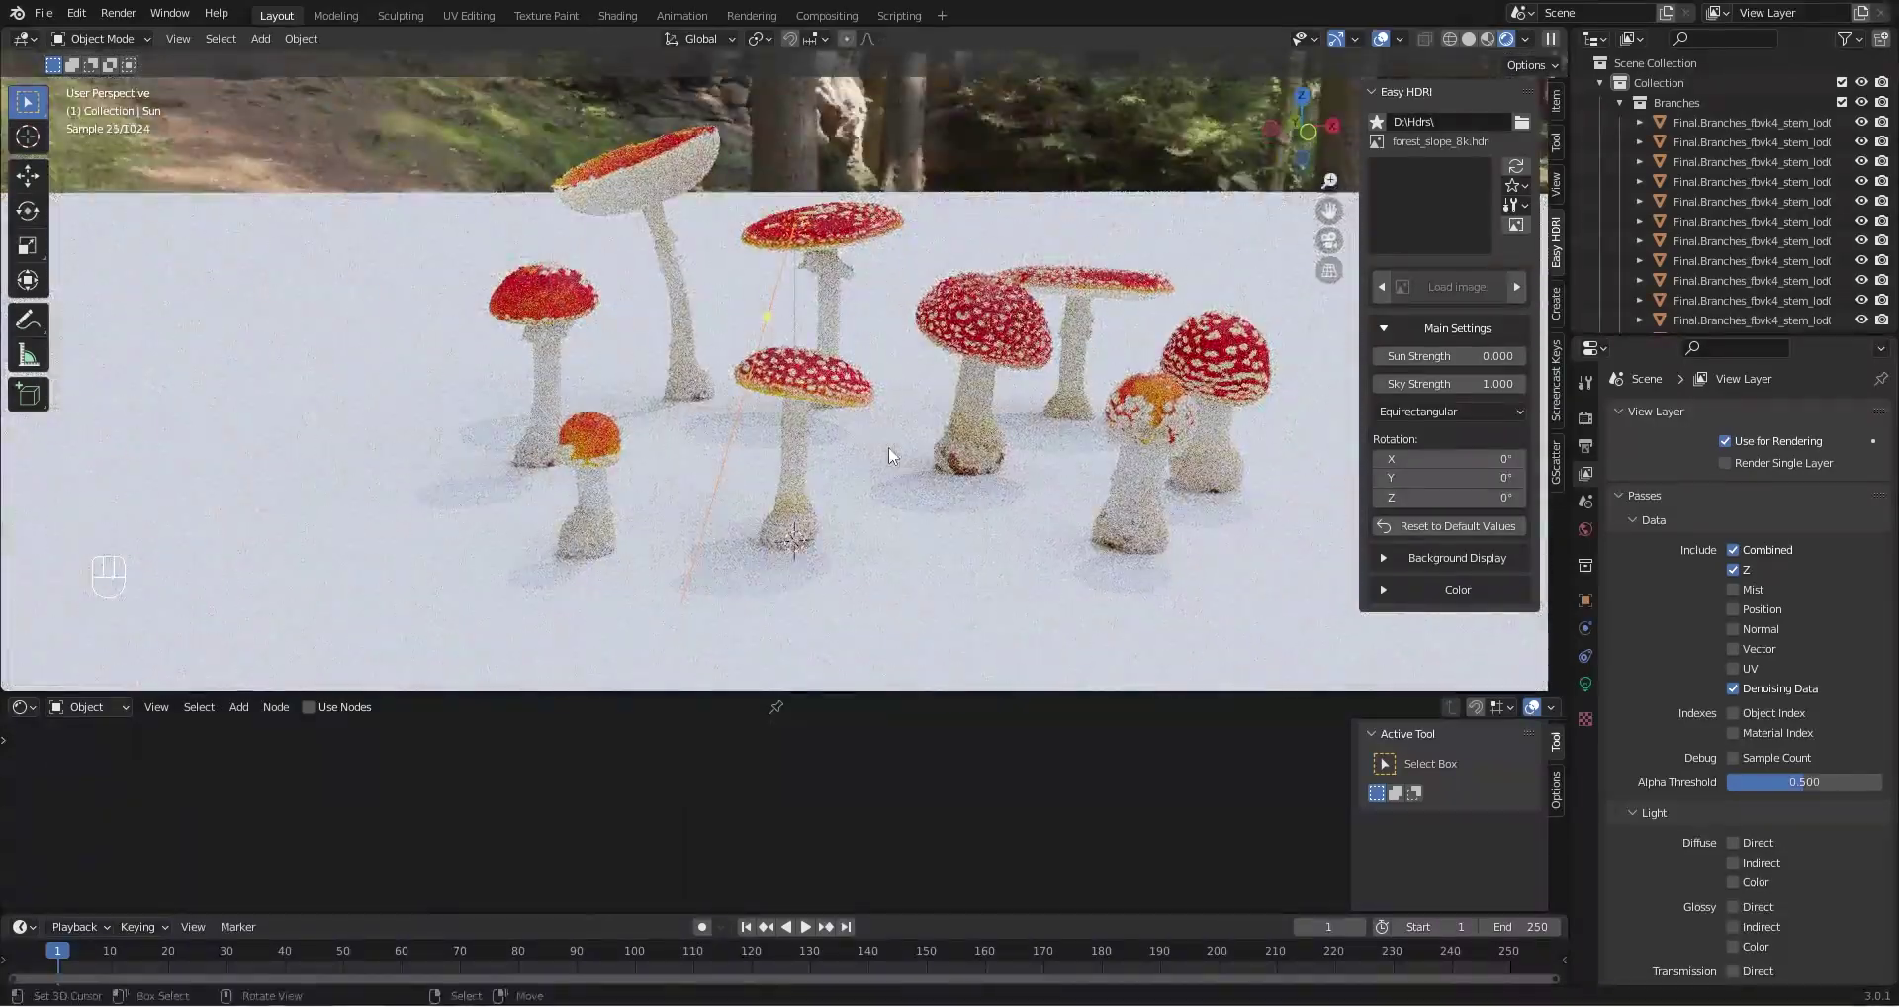
Raise the sun light's strength to 5
click(1589, 681)
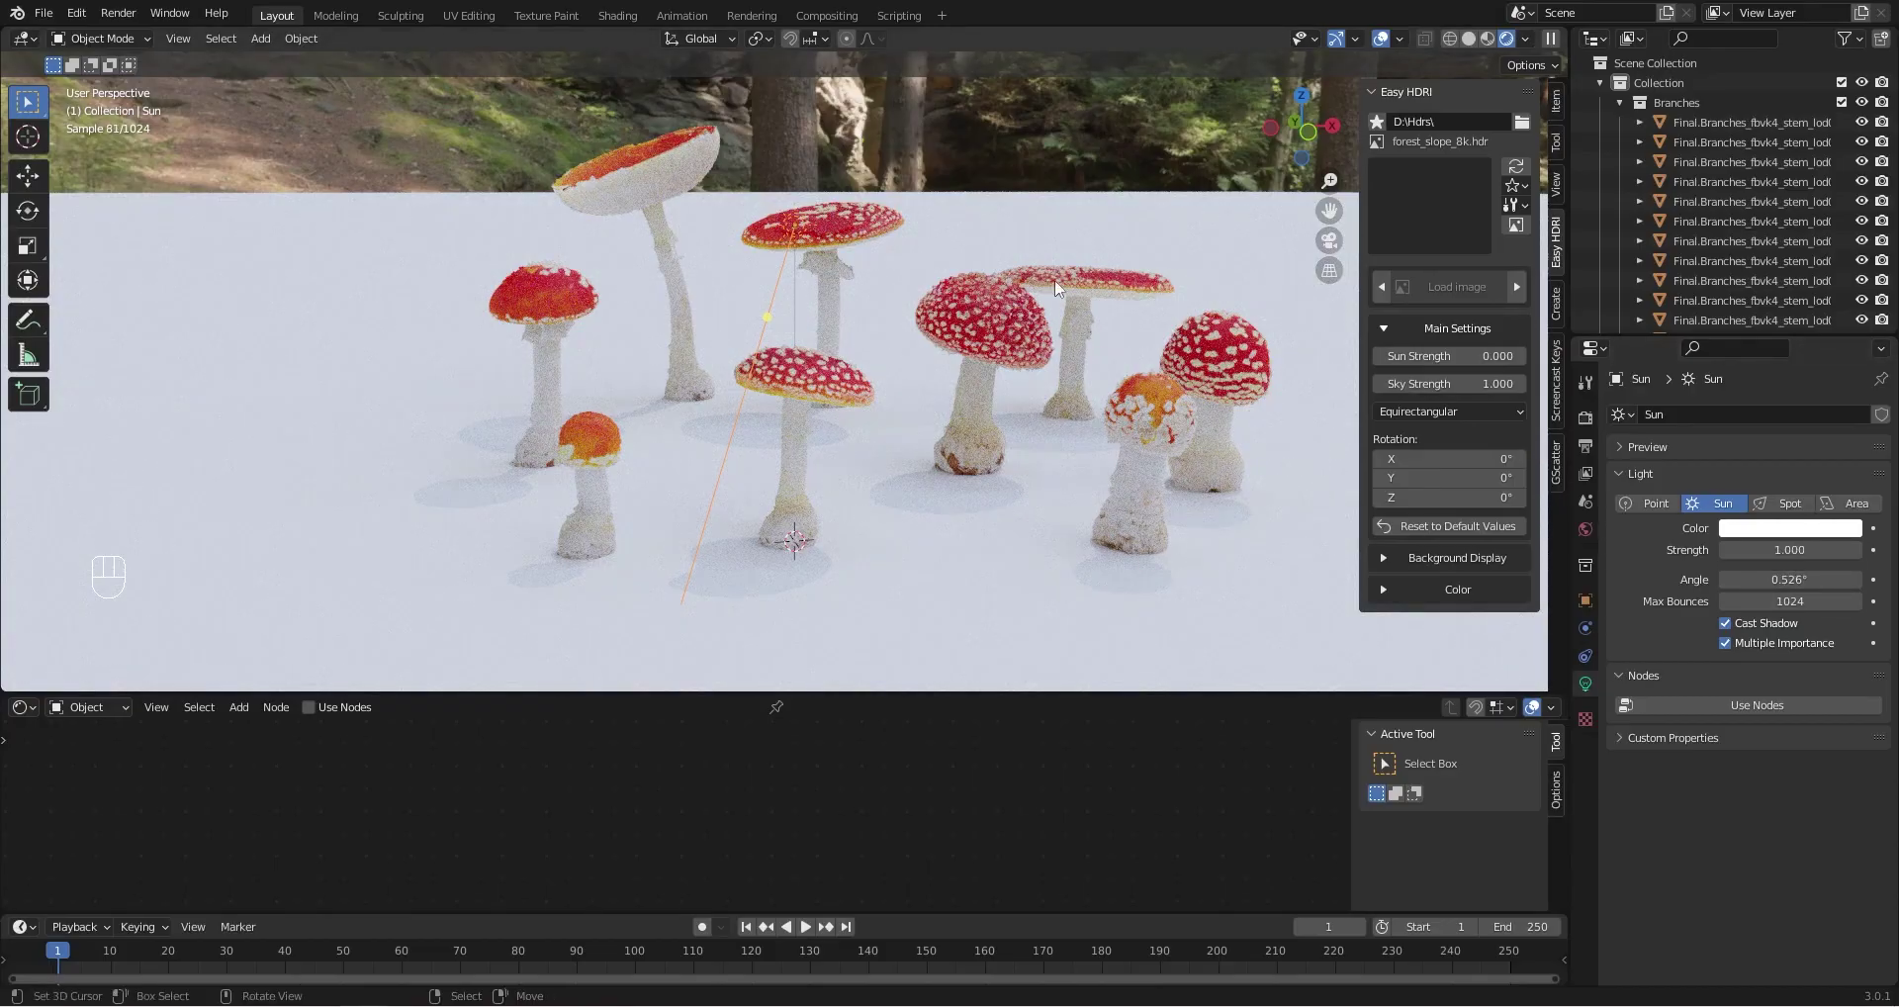
middle_drag(1089, 570, 744, 184)
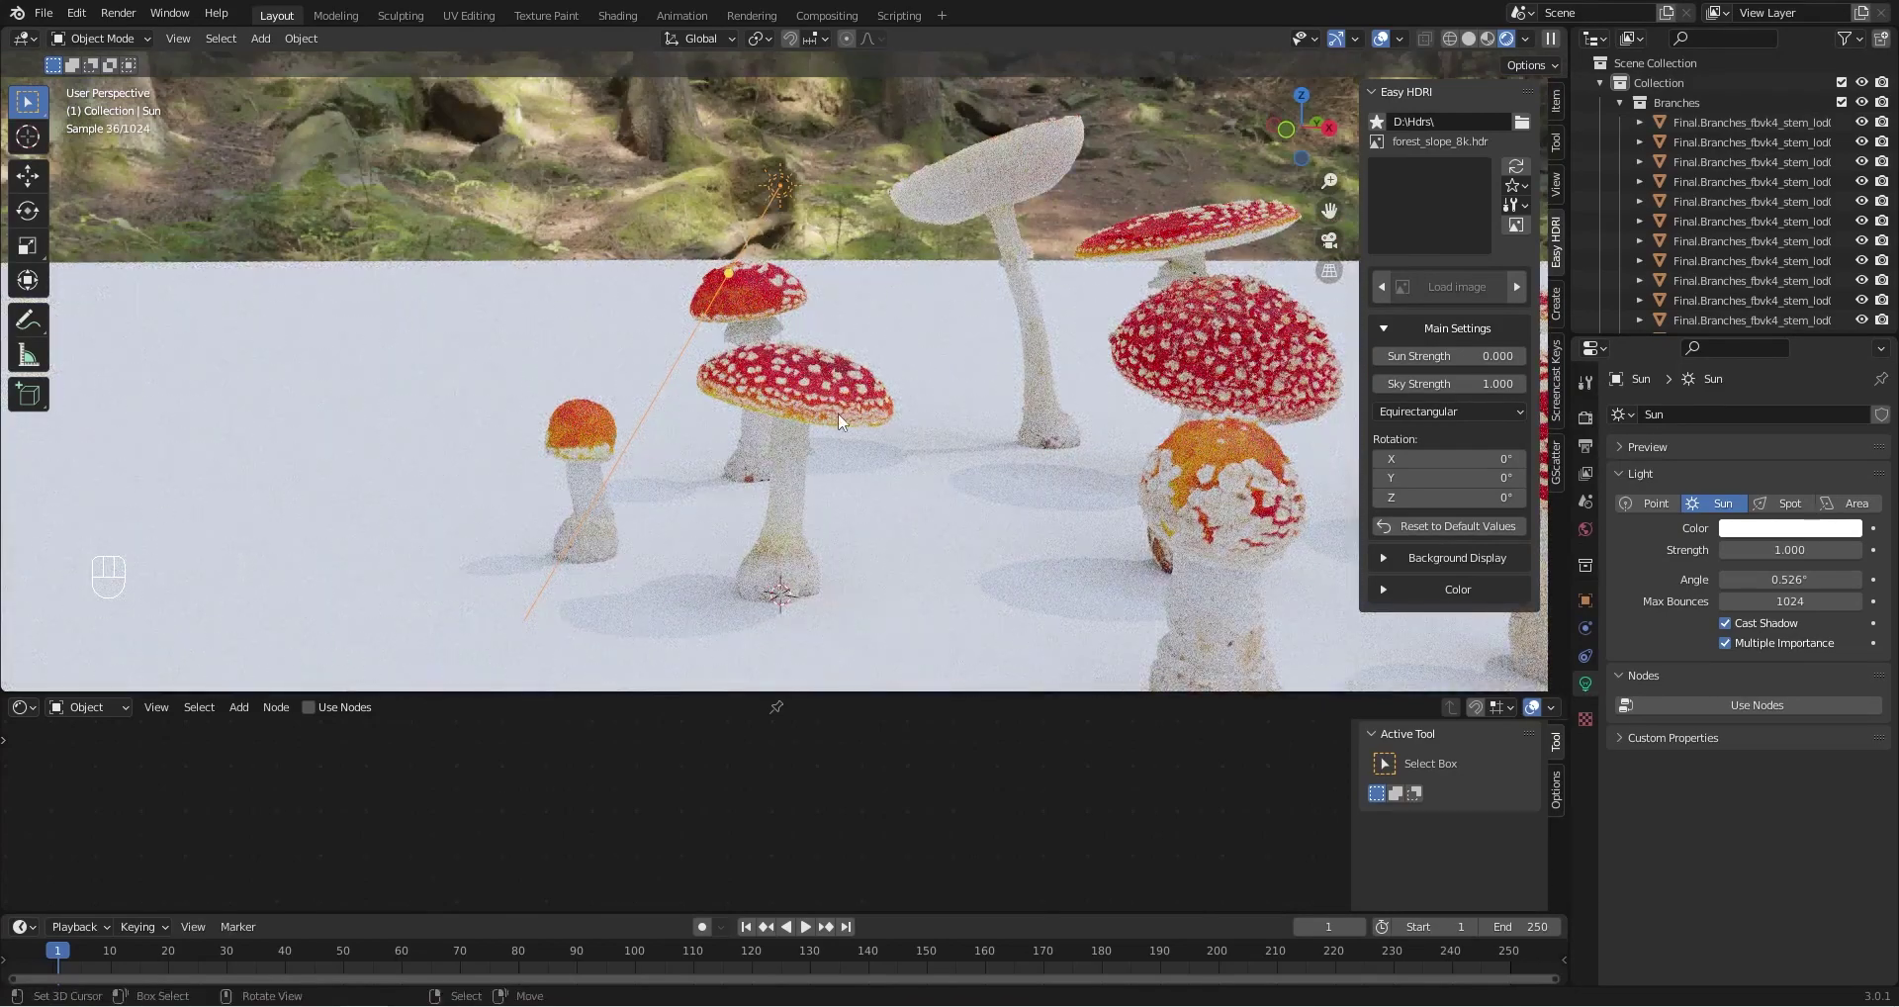
scroll(839, 423, down, 4)
middle_drag(839, 423, 1085, 248)
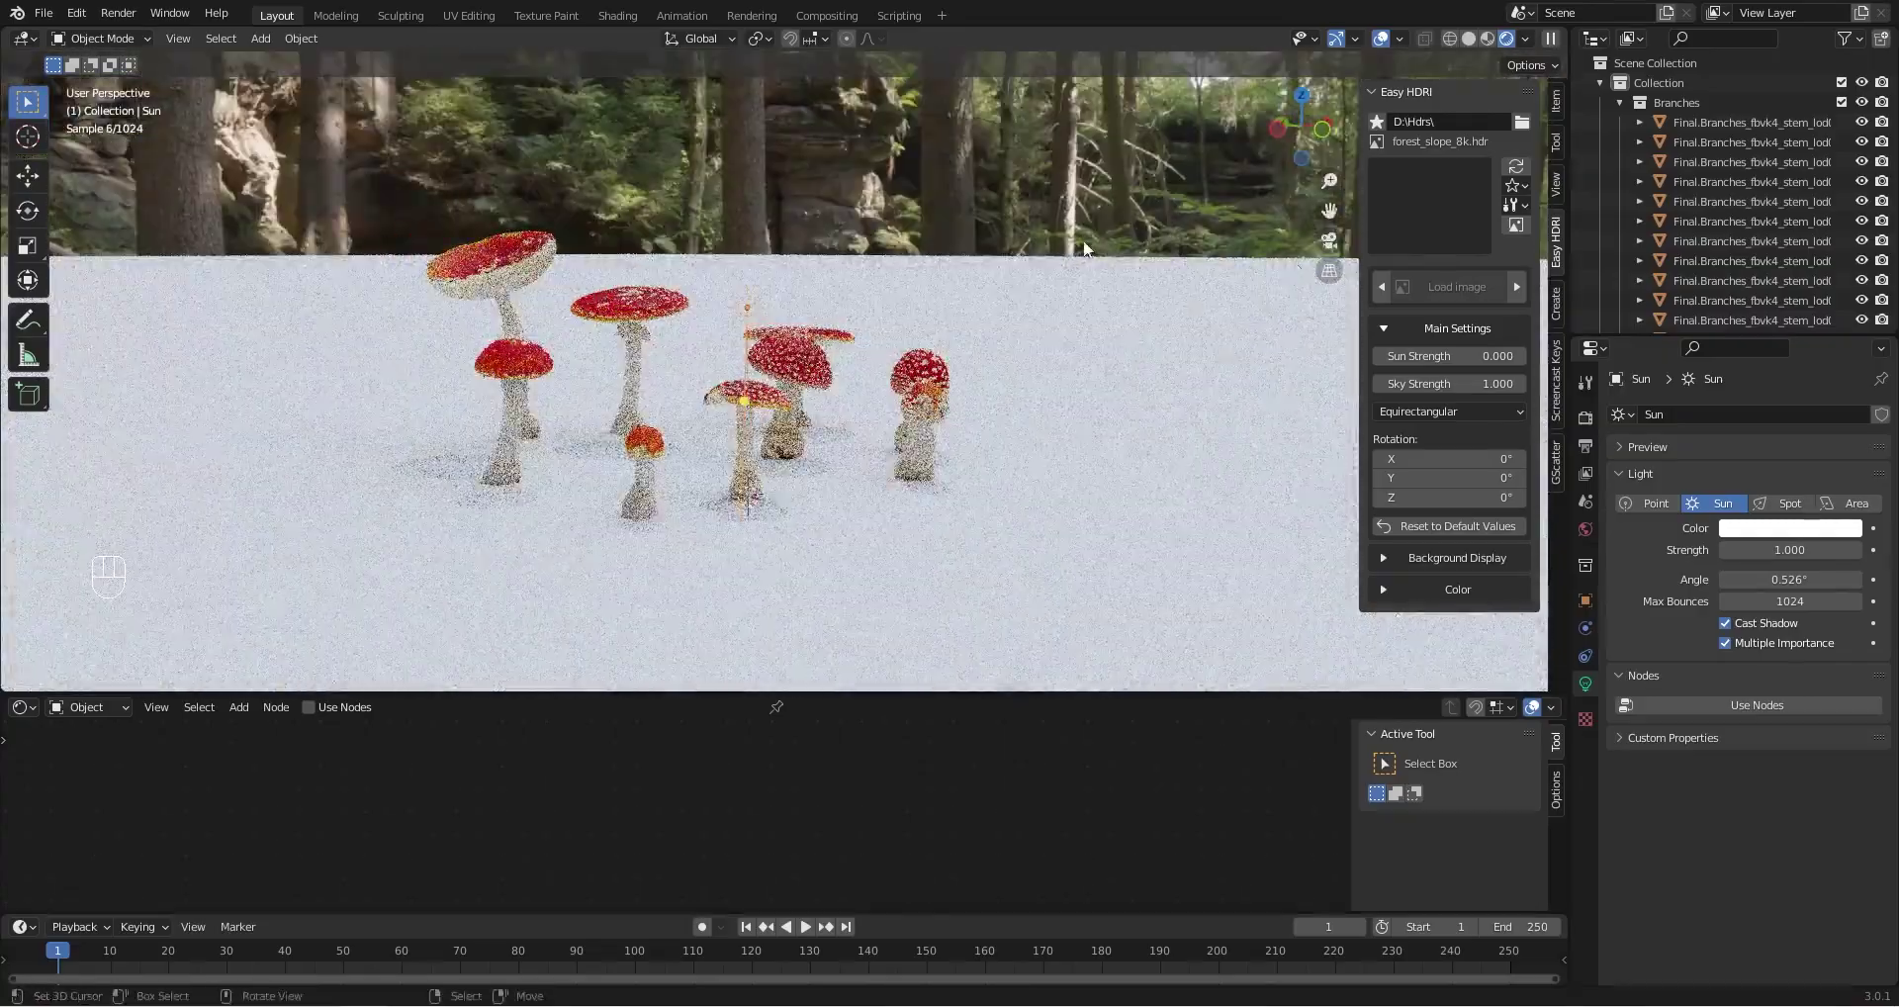
middle_drag(975, 394, 920, 421)
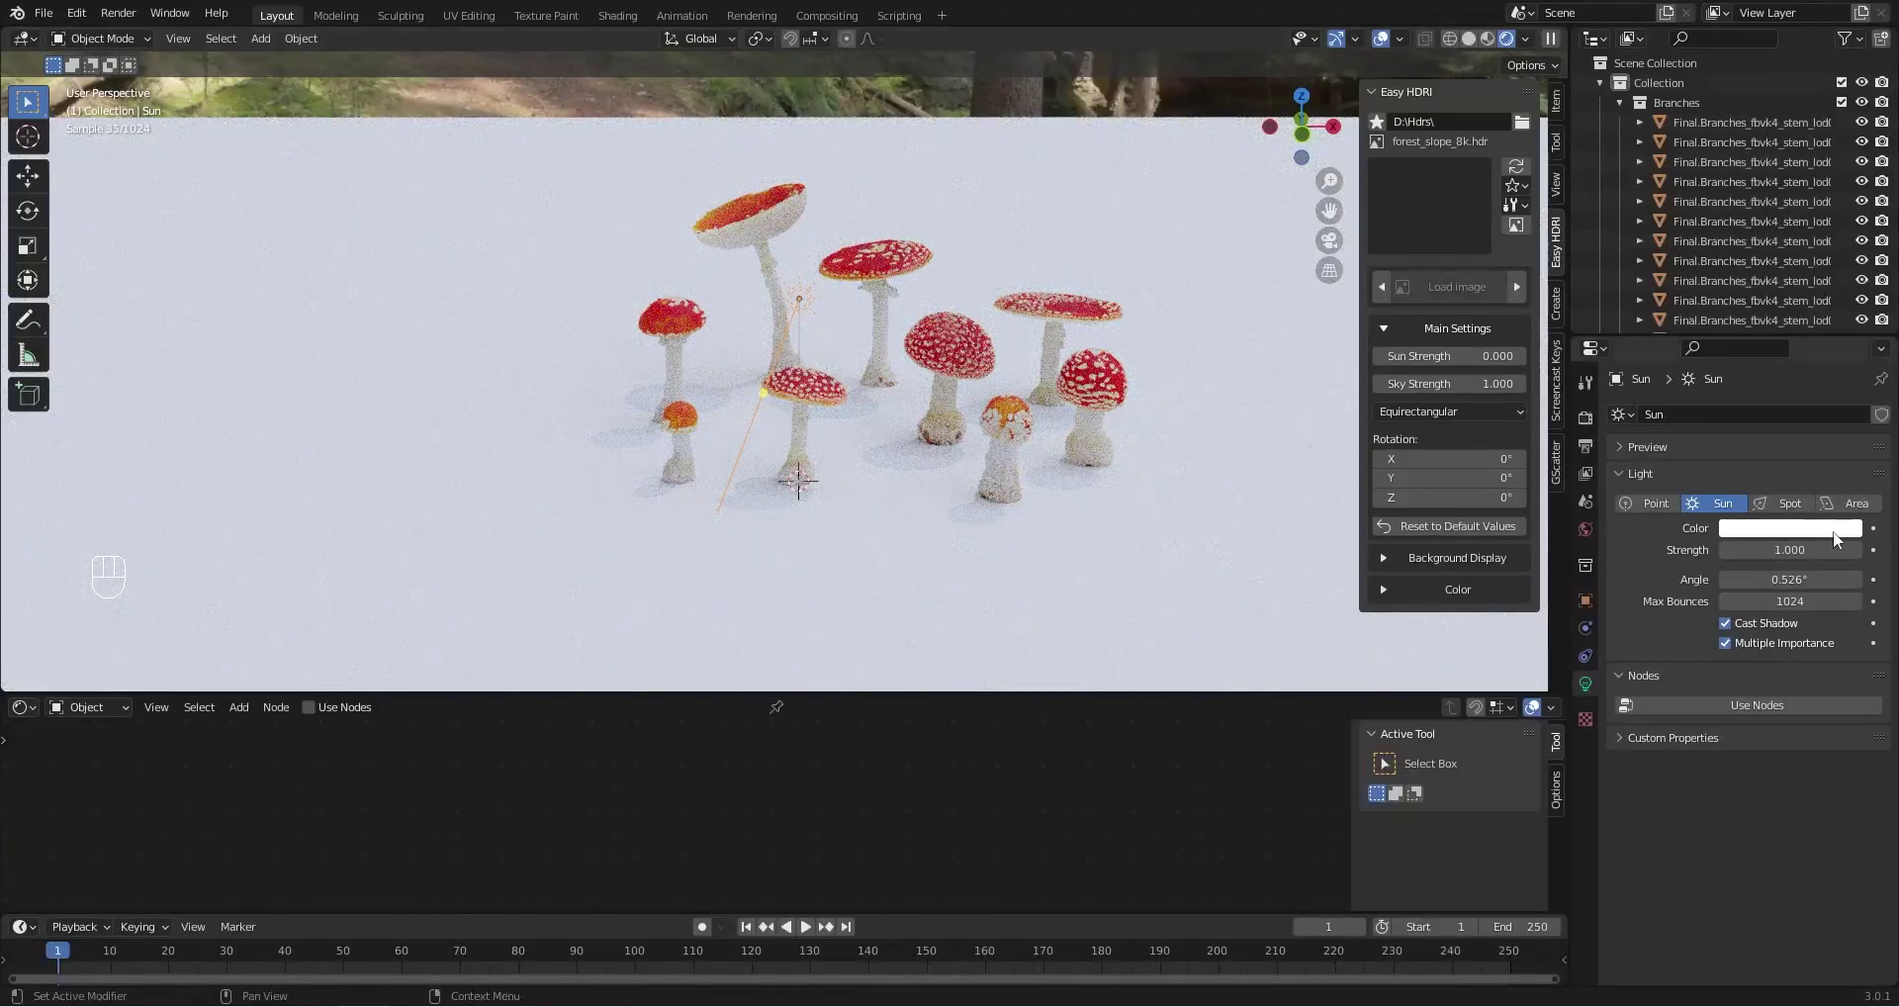
mouse_move(853, 344)
middle_down()
mouse_move(813, 339)
mouse_move(829, 348)
middle_up()
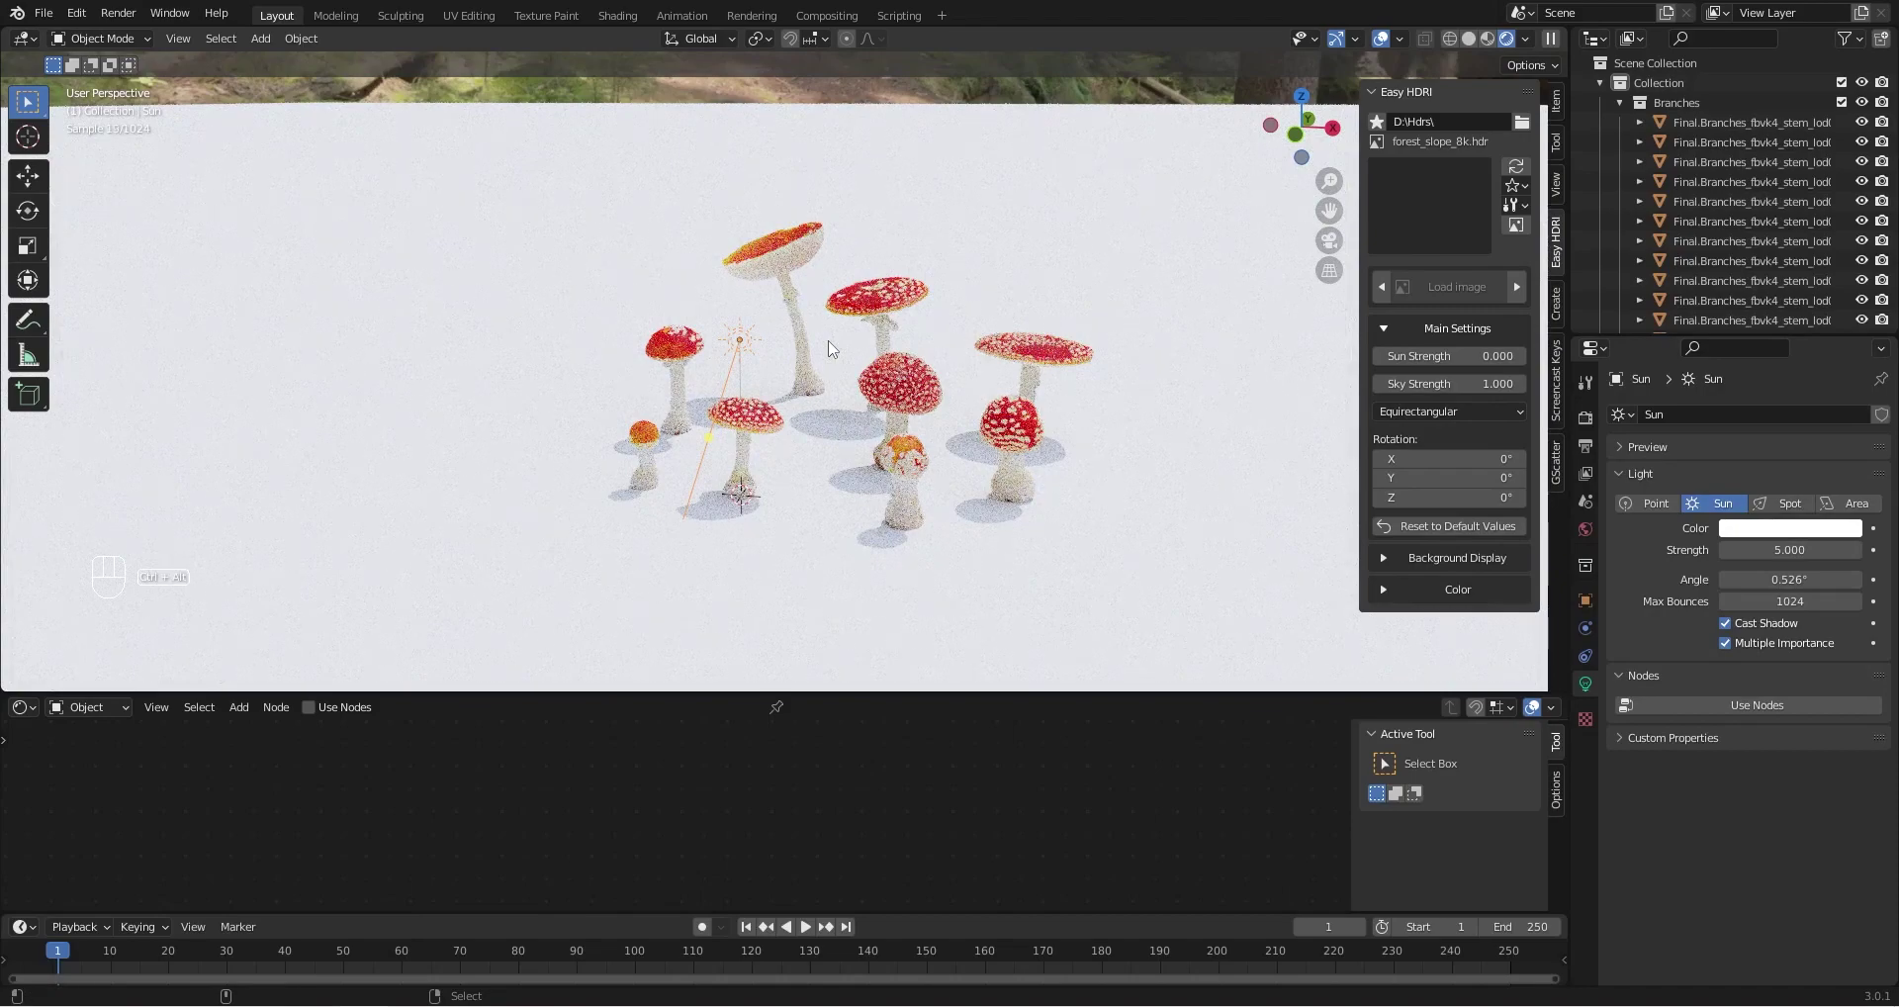
Align the camera to the current view and refine its framing of the mushrooms with walk navigation
key(ctrl+alt+KP_0)
key(shift+grave)
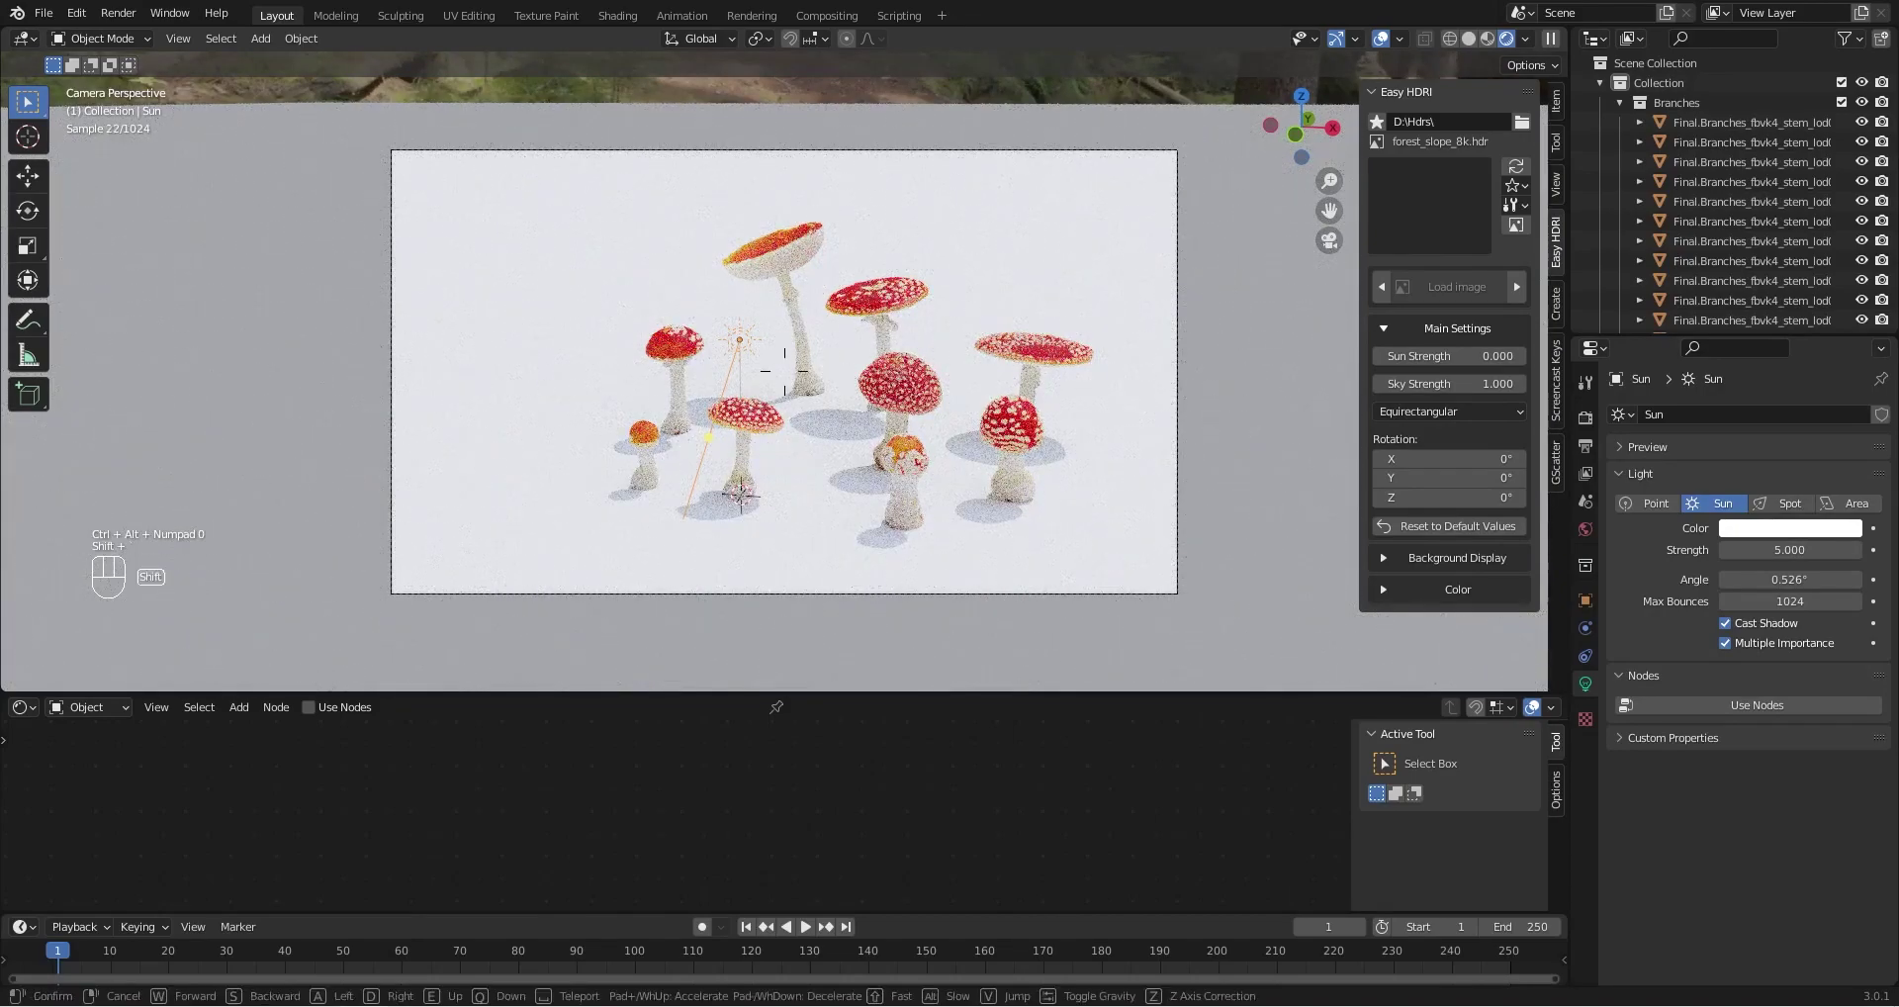
key(q)
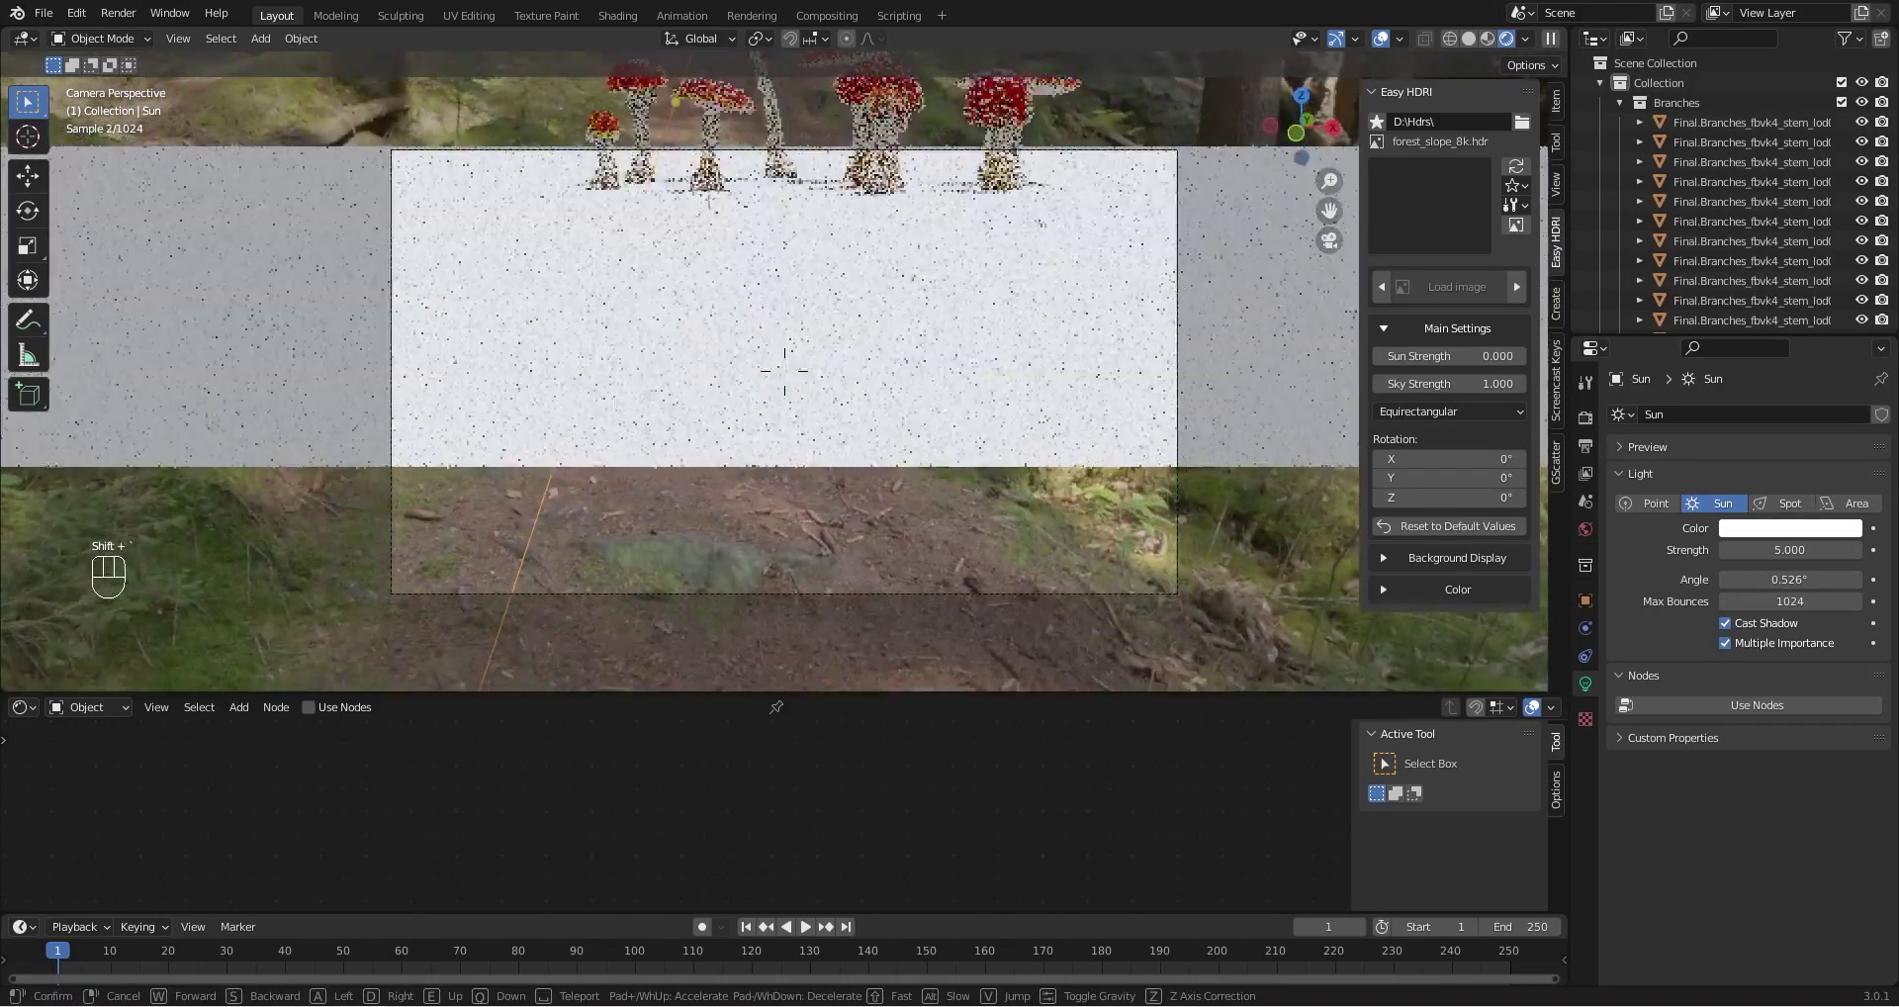
key(e)
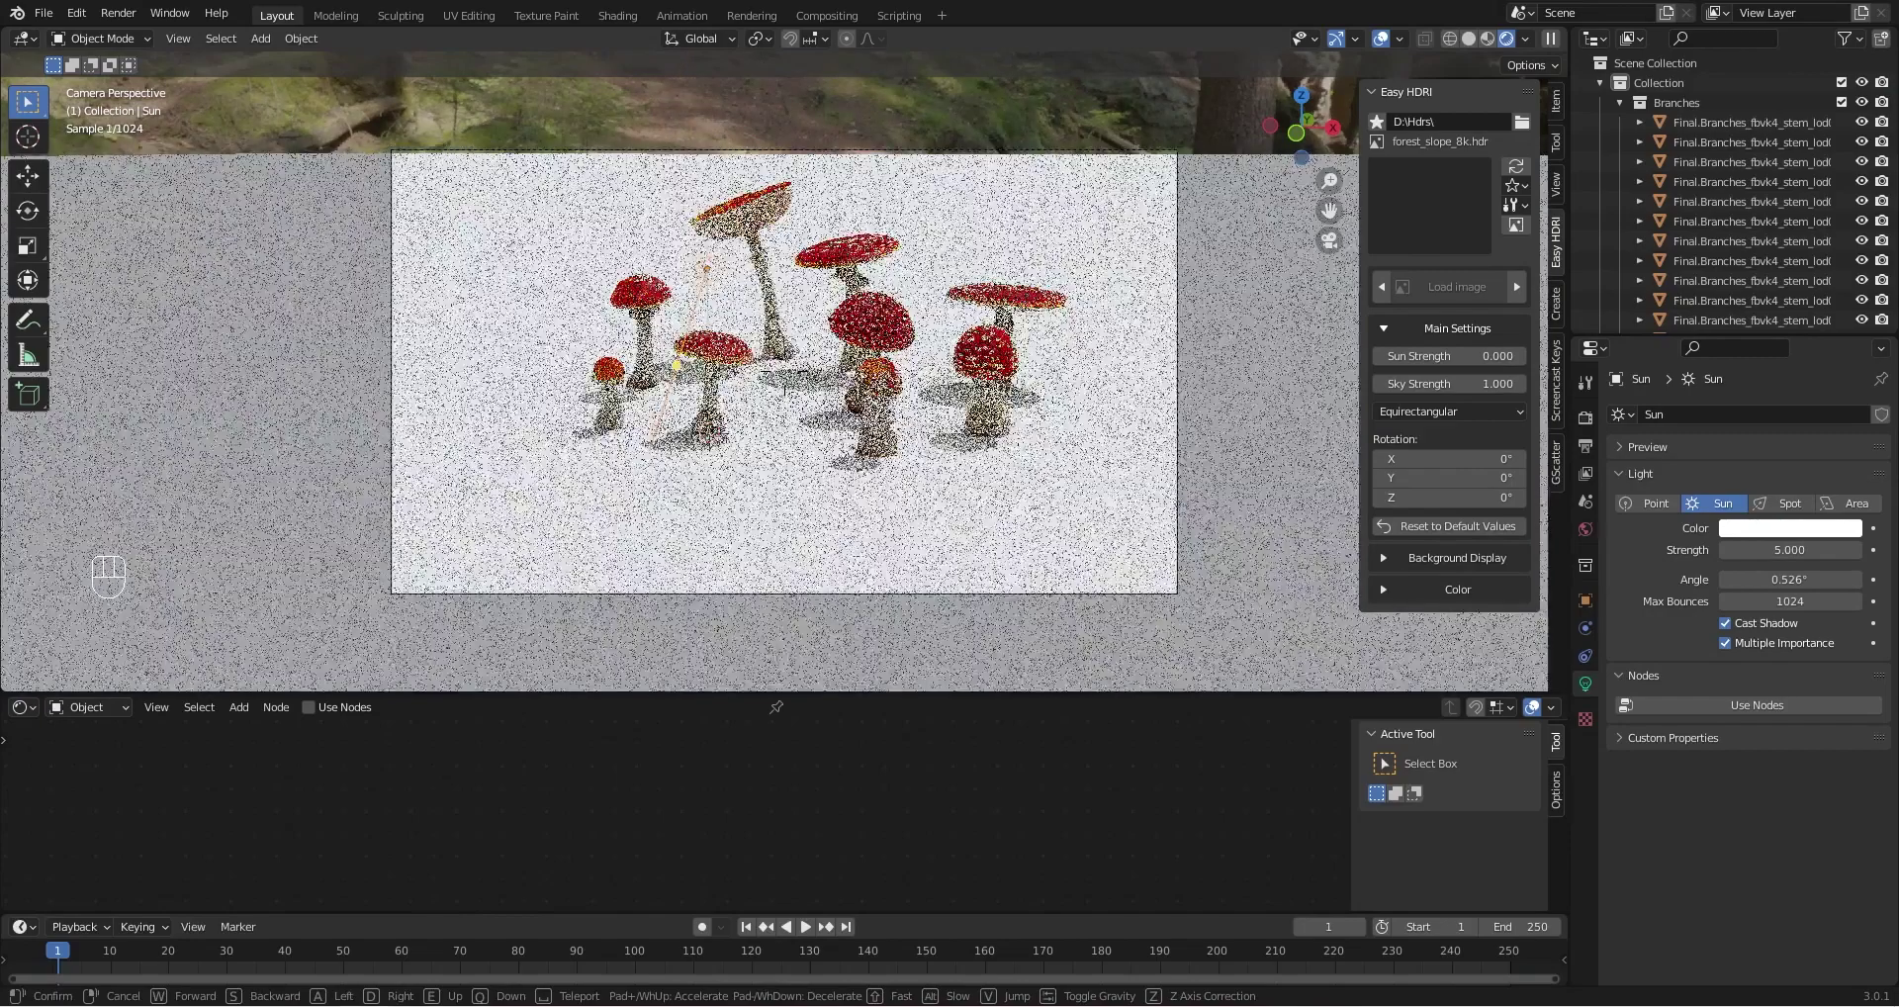
click(837, 524)
click(837, 593)
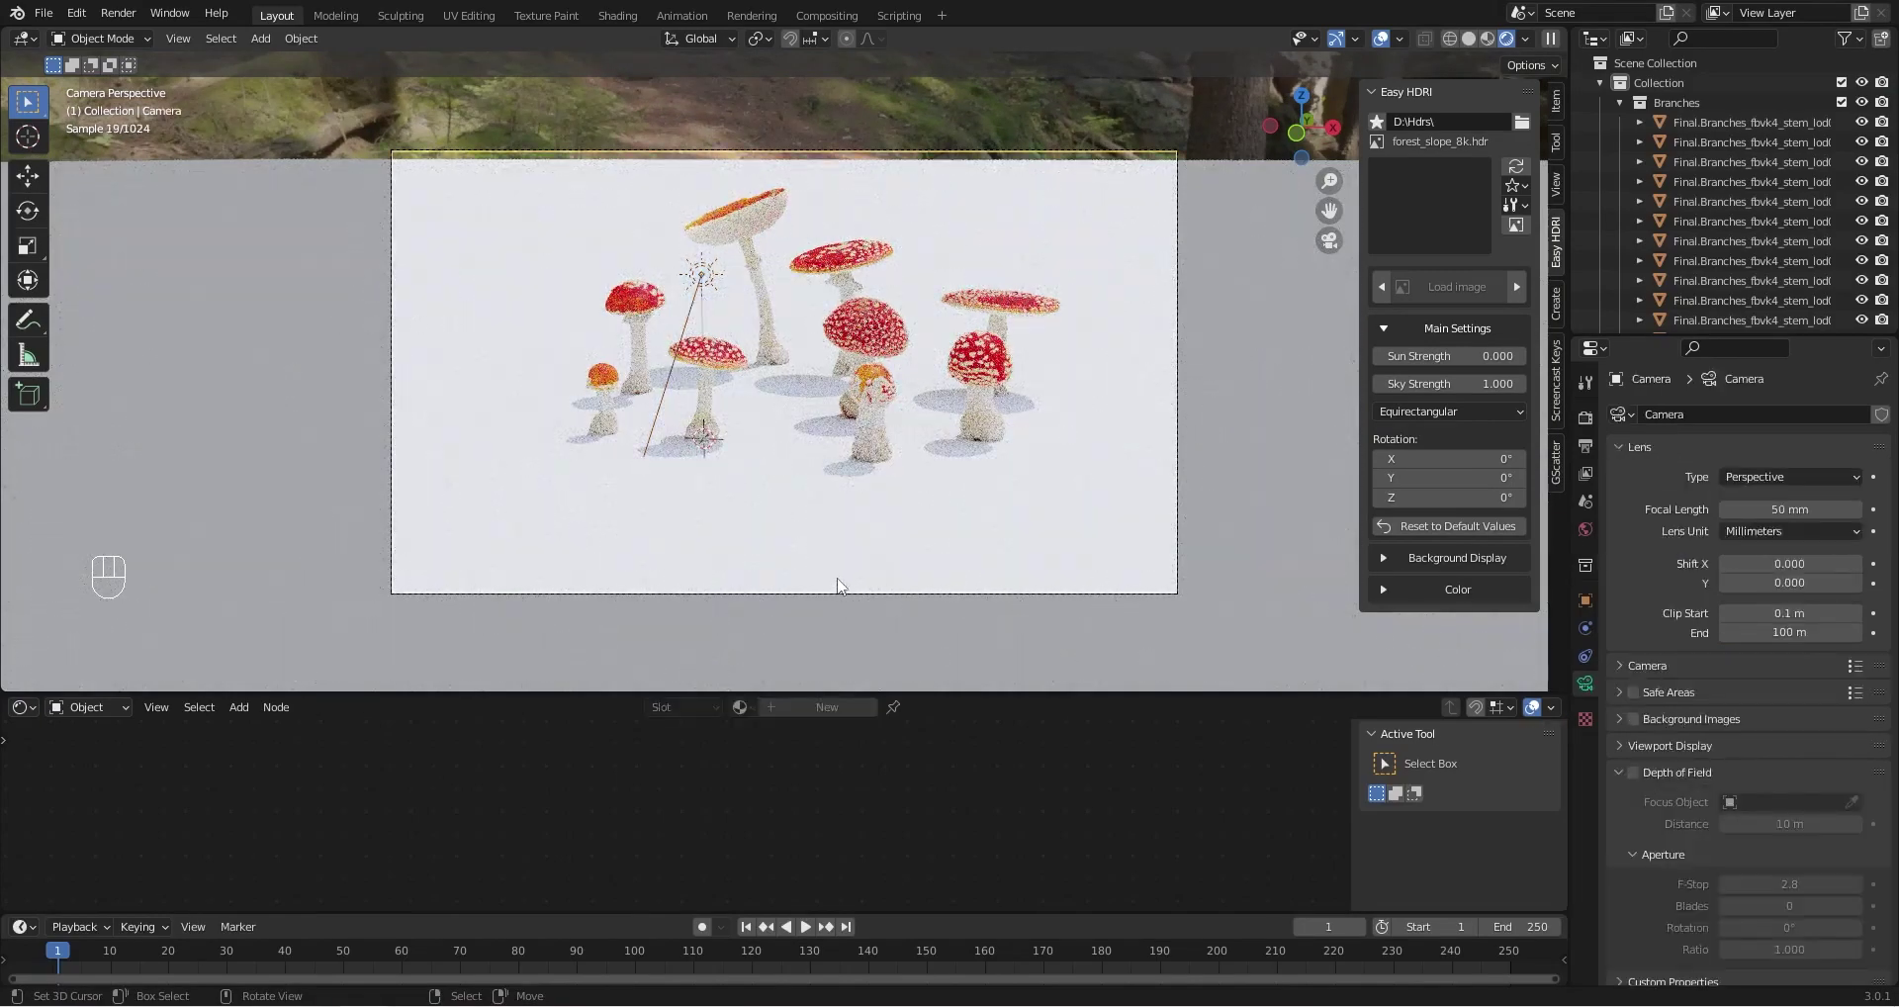
key(ctrl+z)
key(ctrl+z)
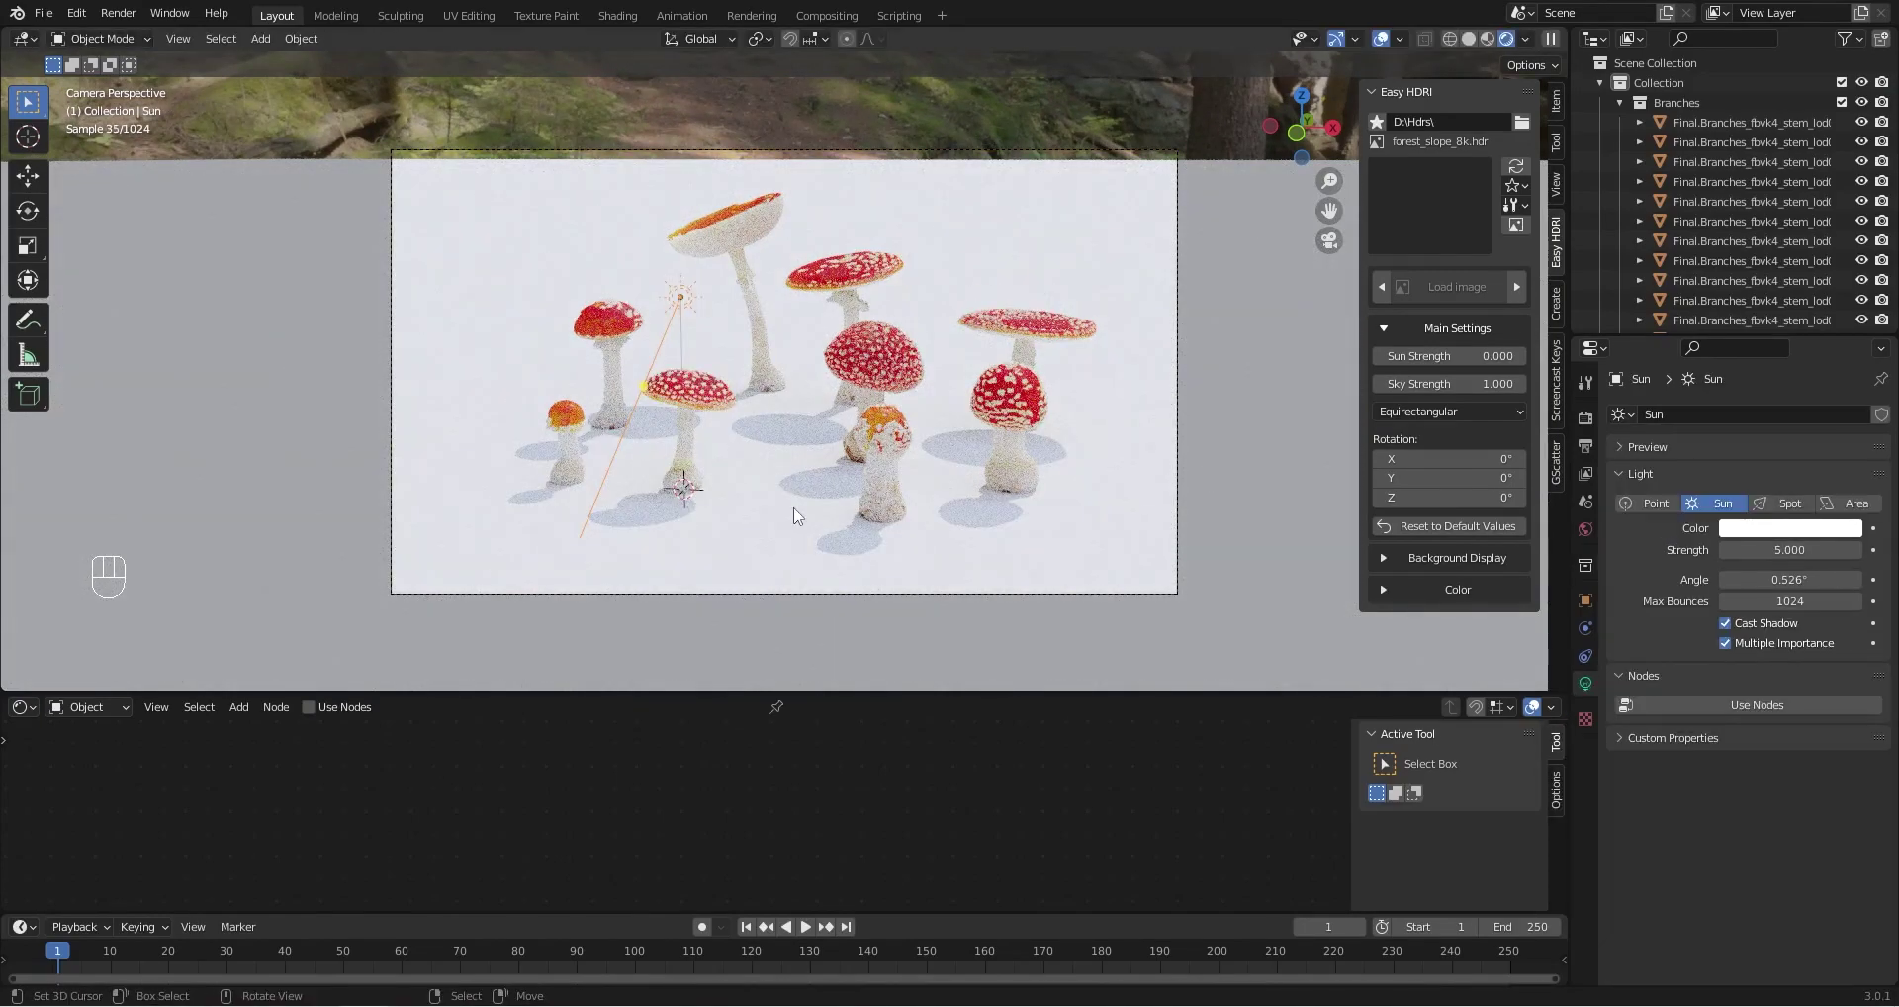
Select the ground plane and export the Mossy Forest Floor surface at 2K resolution from Quixel Bridge to Blender
click(781, 530)
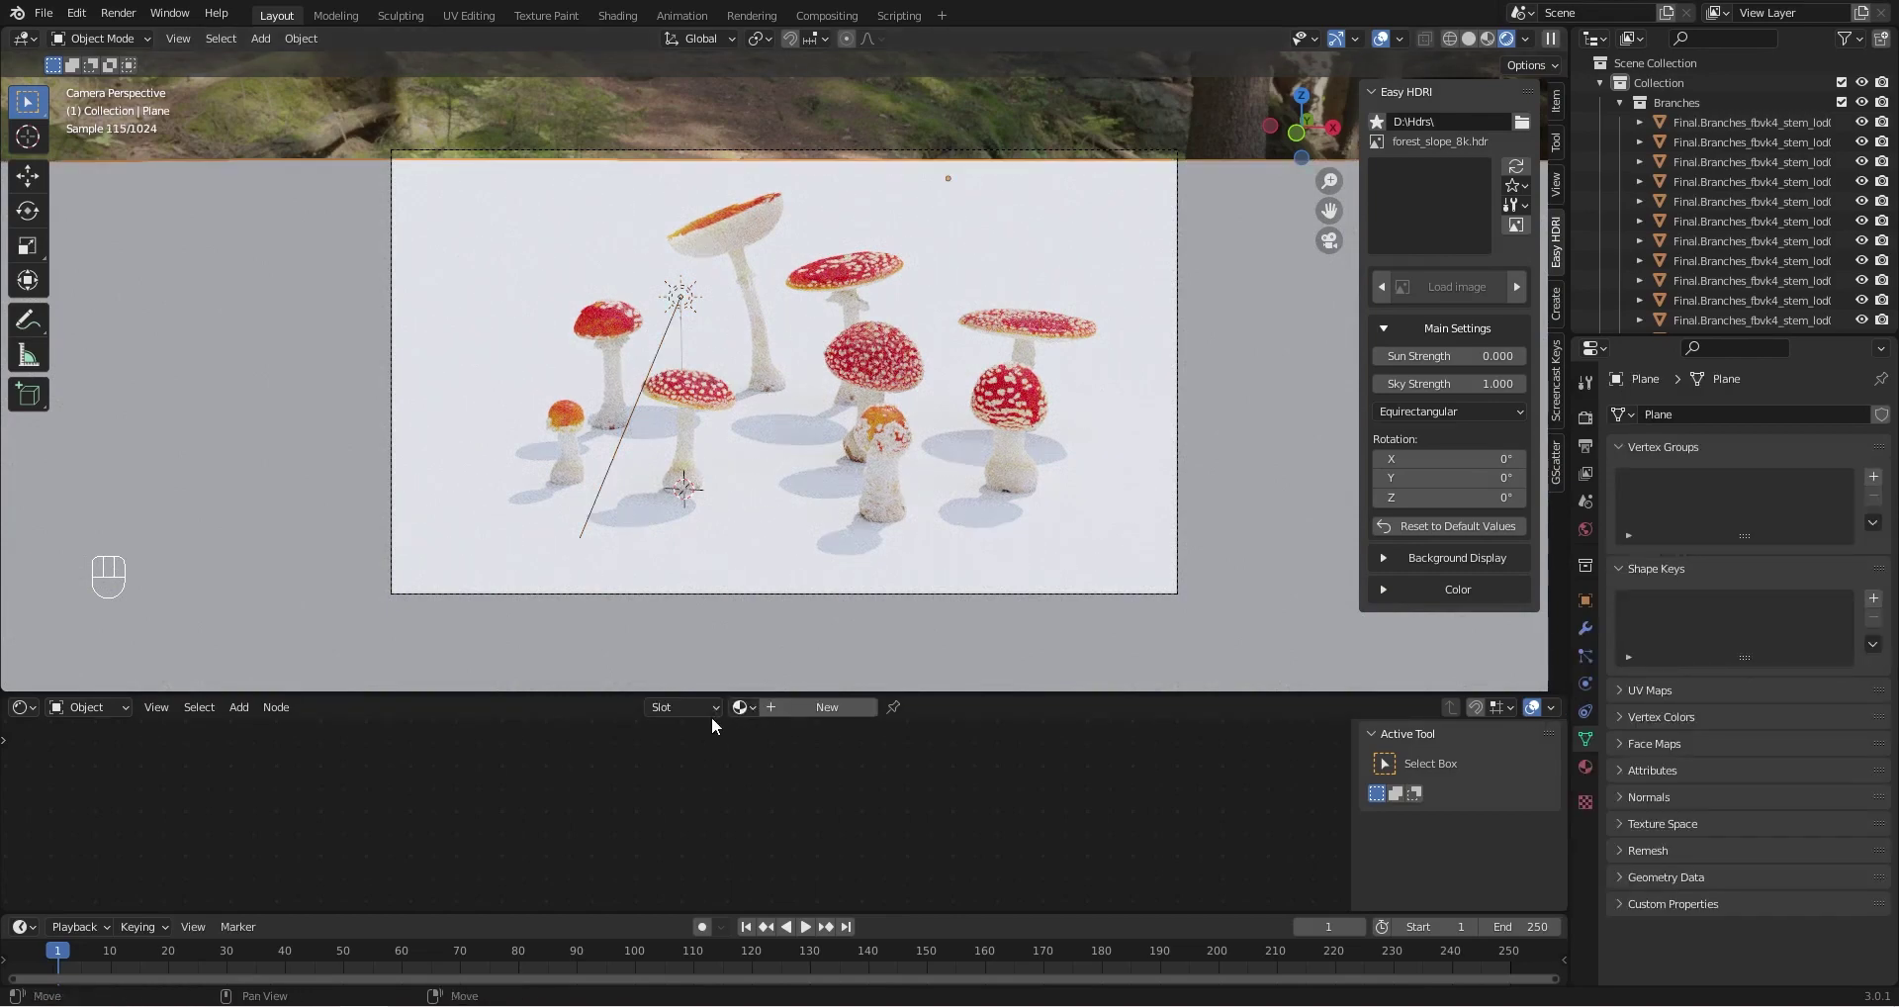
click(427, 1006)
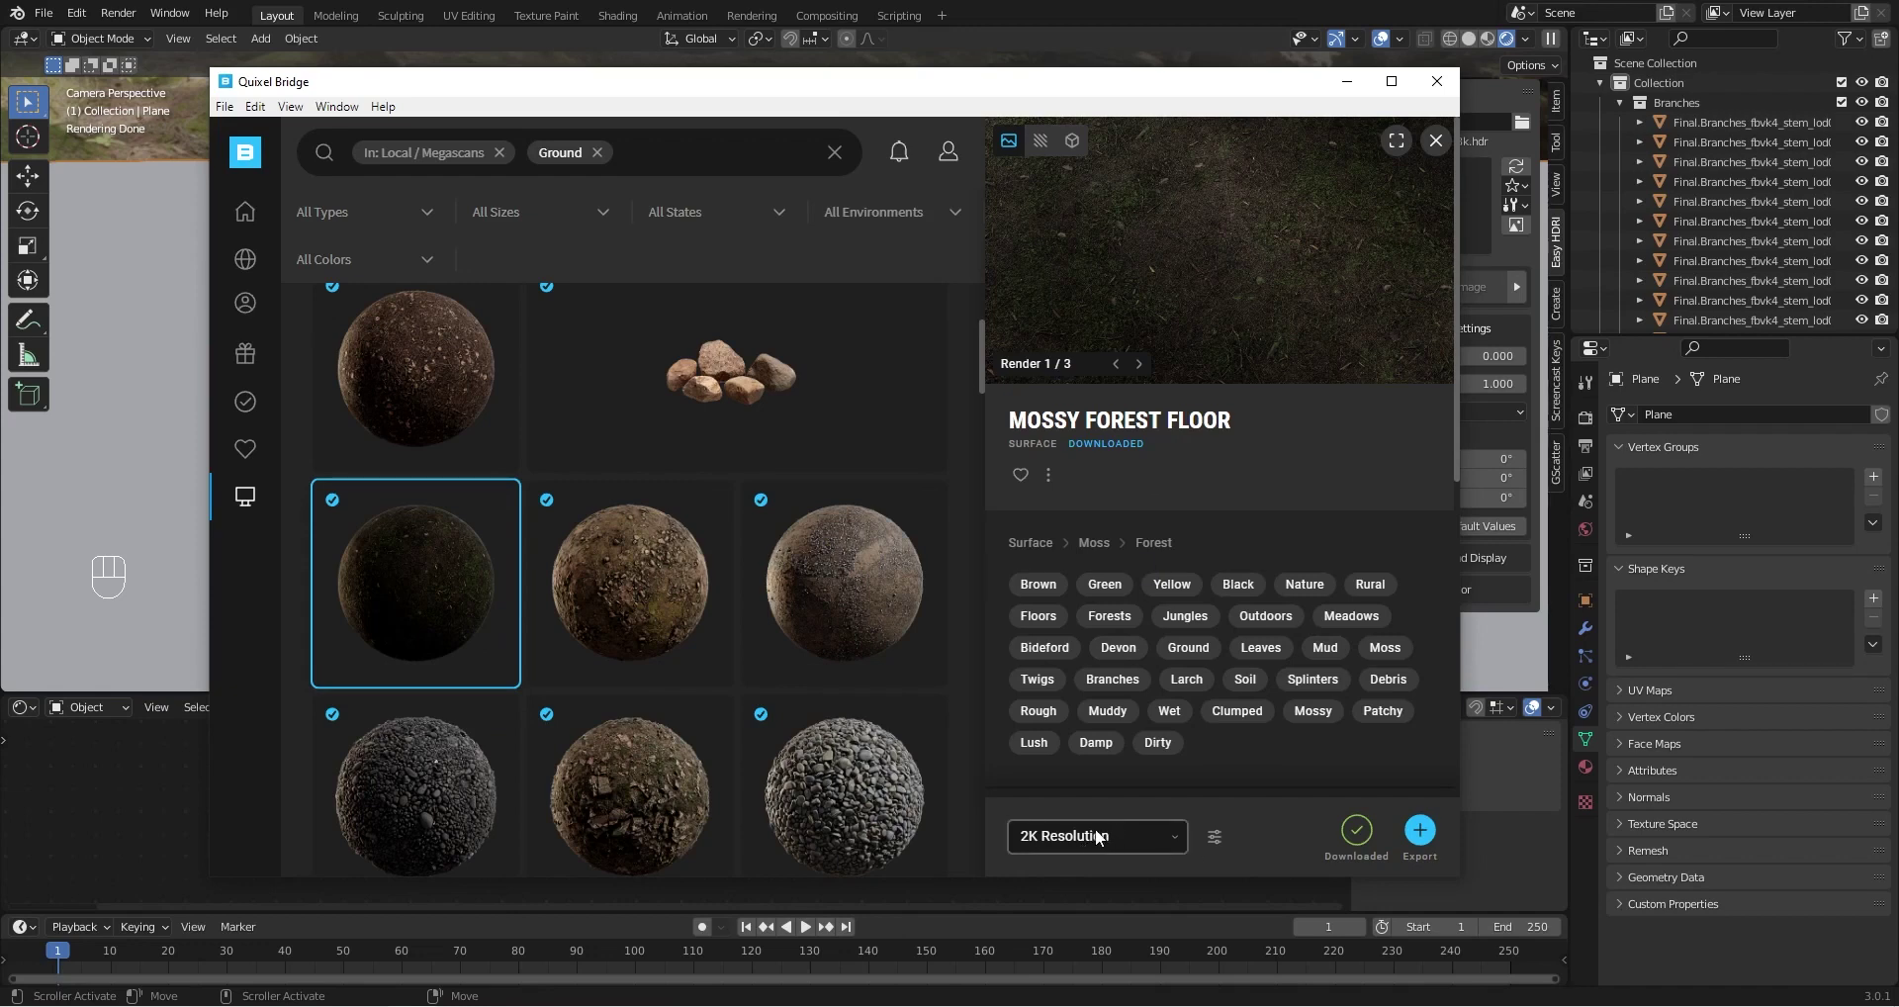
click(1417, 836)
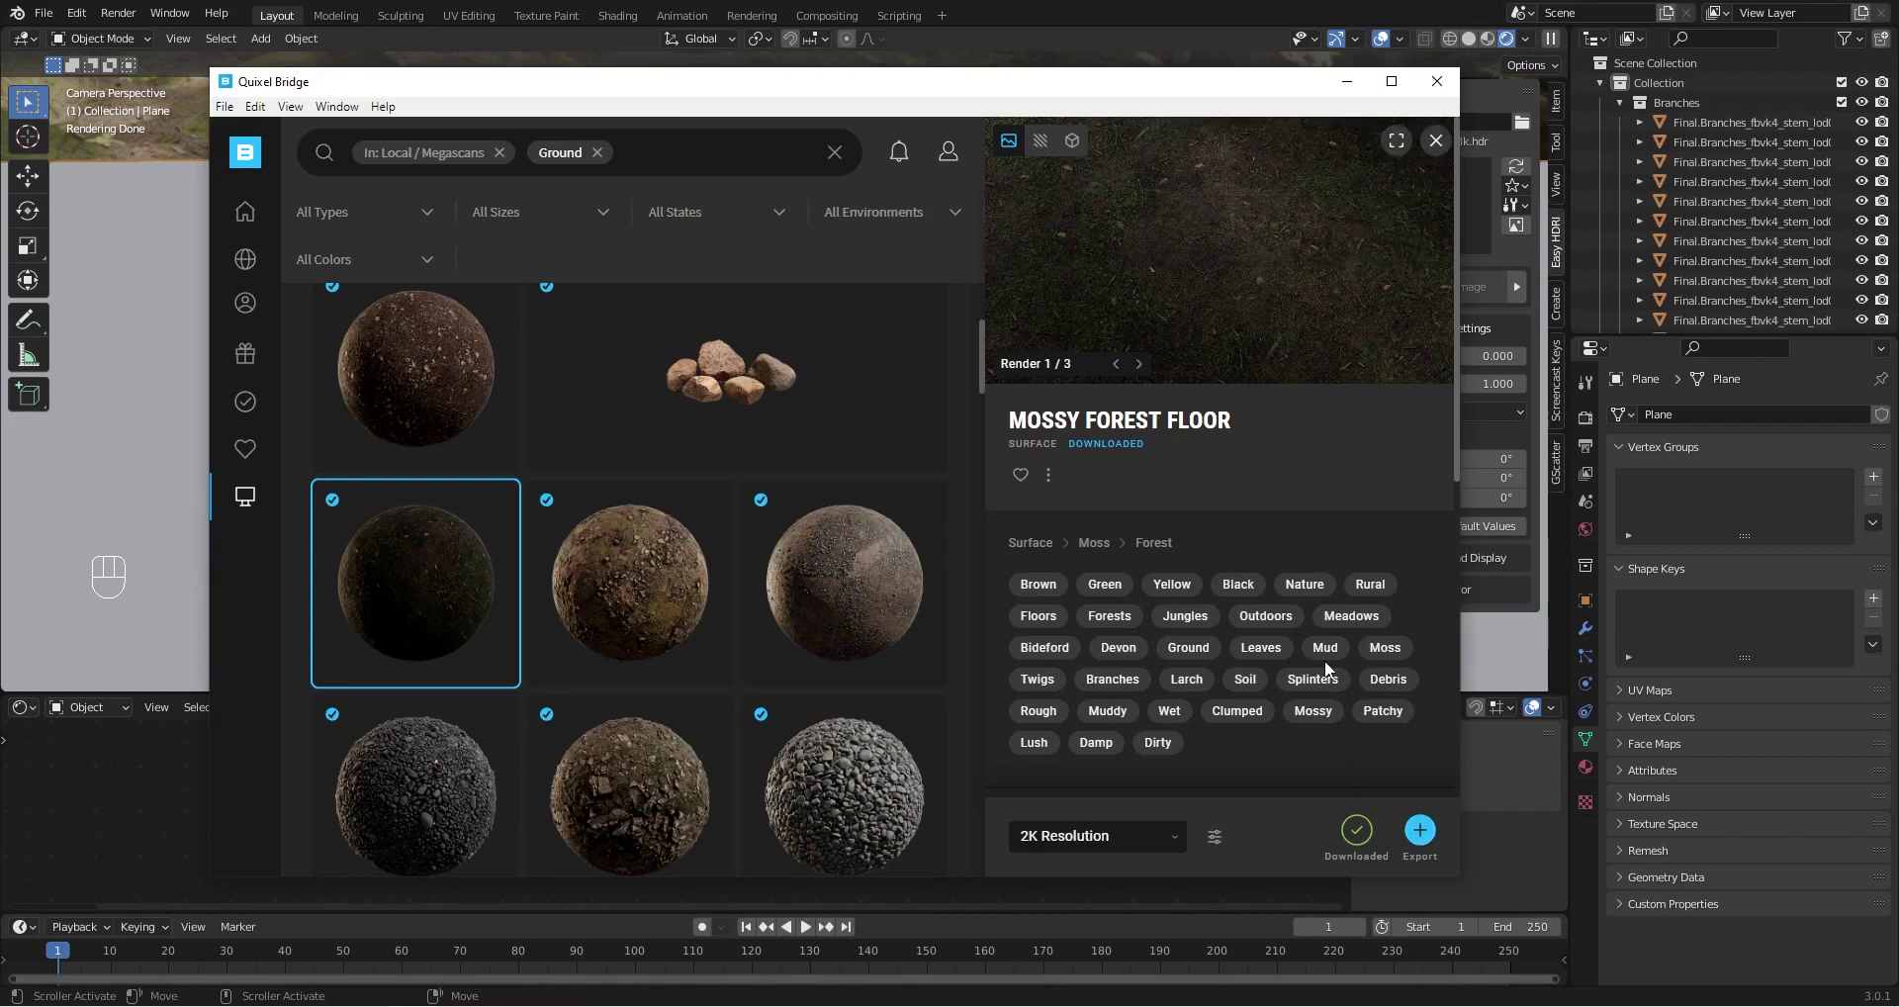
click(1347, 81)
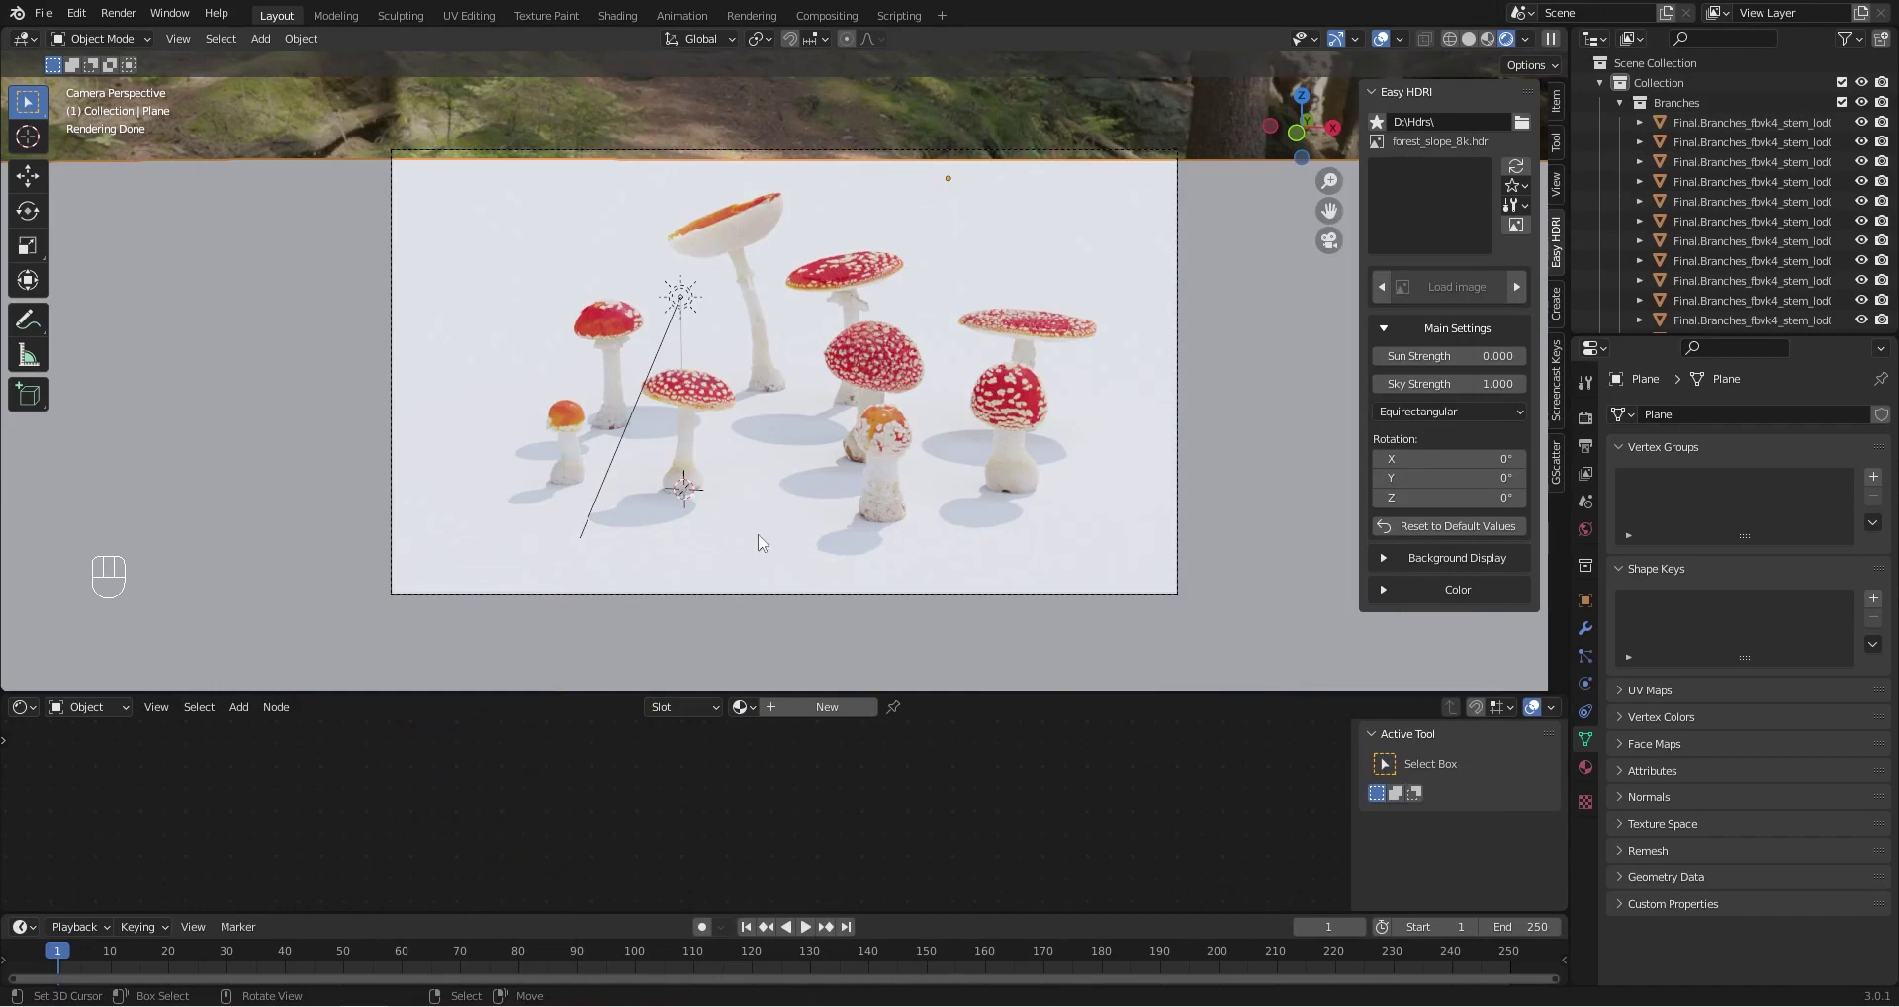
Assign the imported Mossy_Forest_umslfbsg material to the ground plane
click(740, 708)
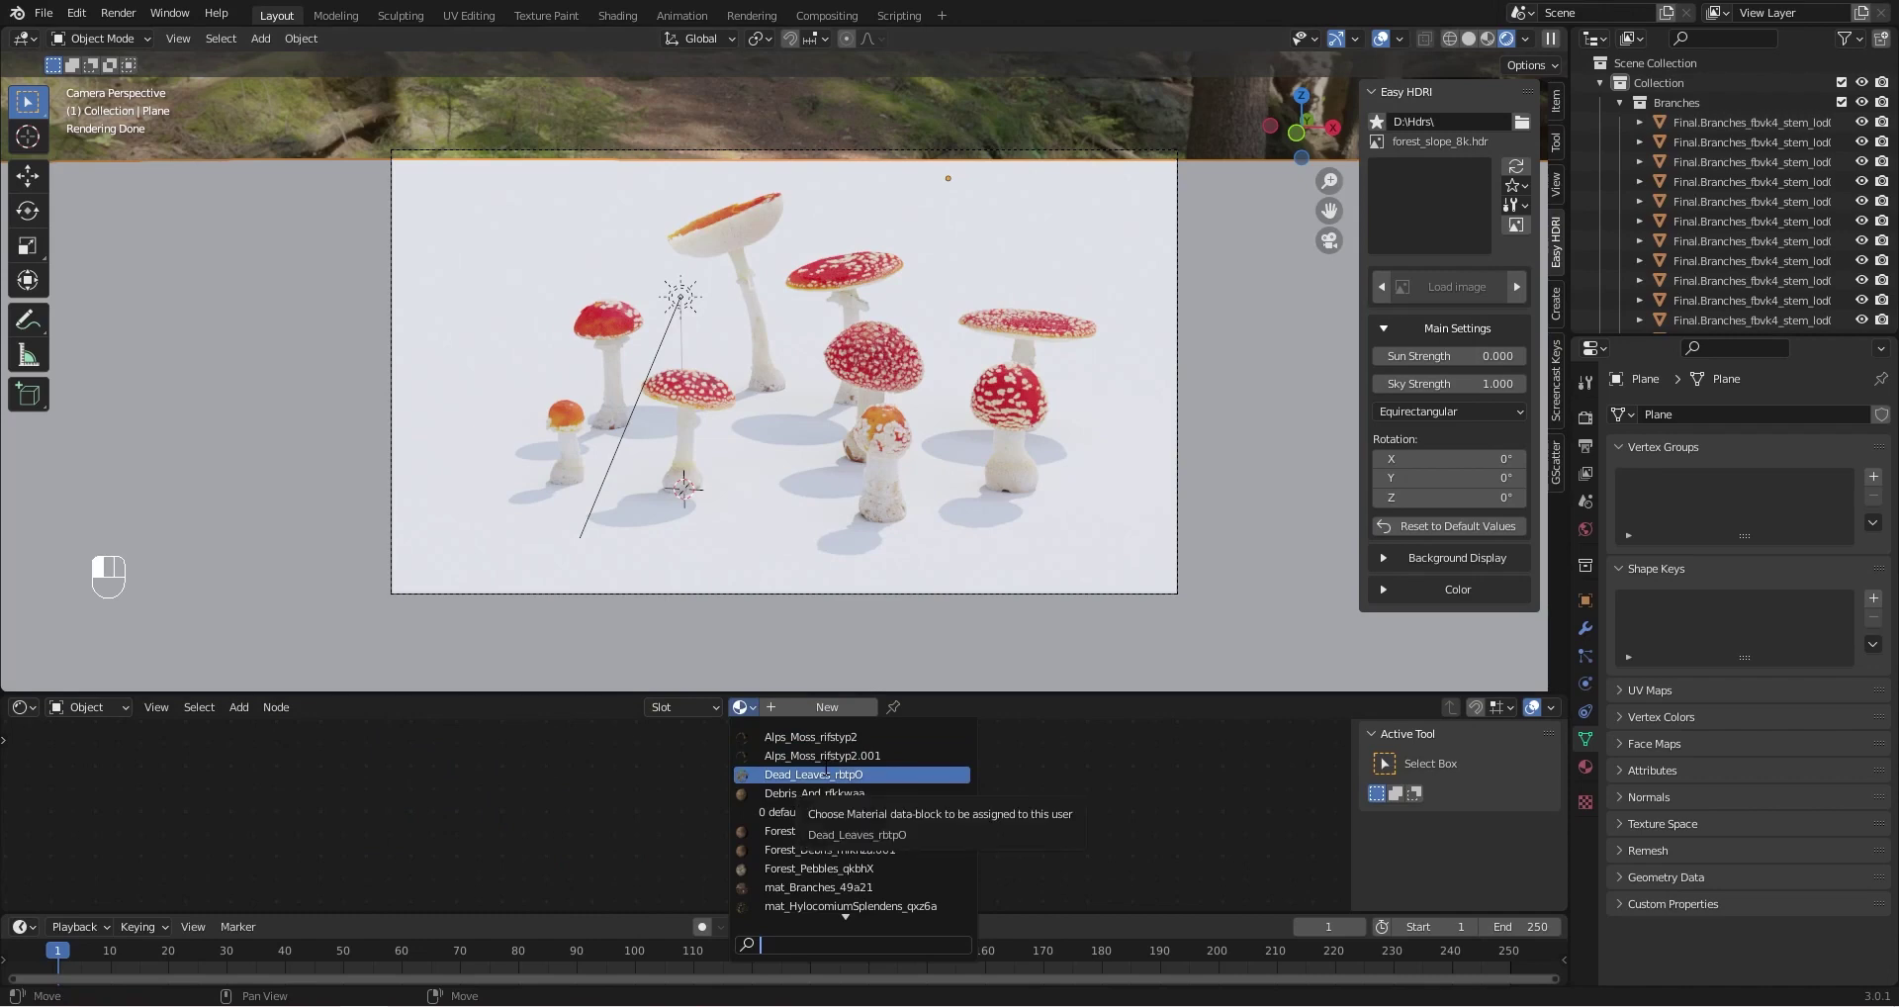
text(mo)
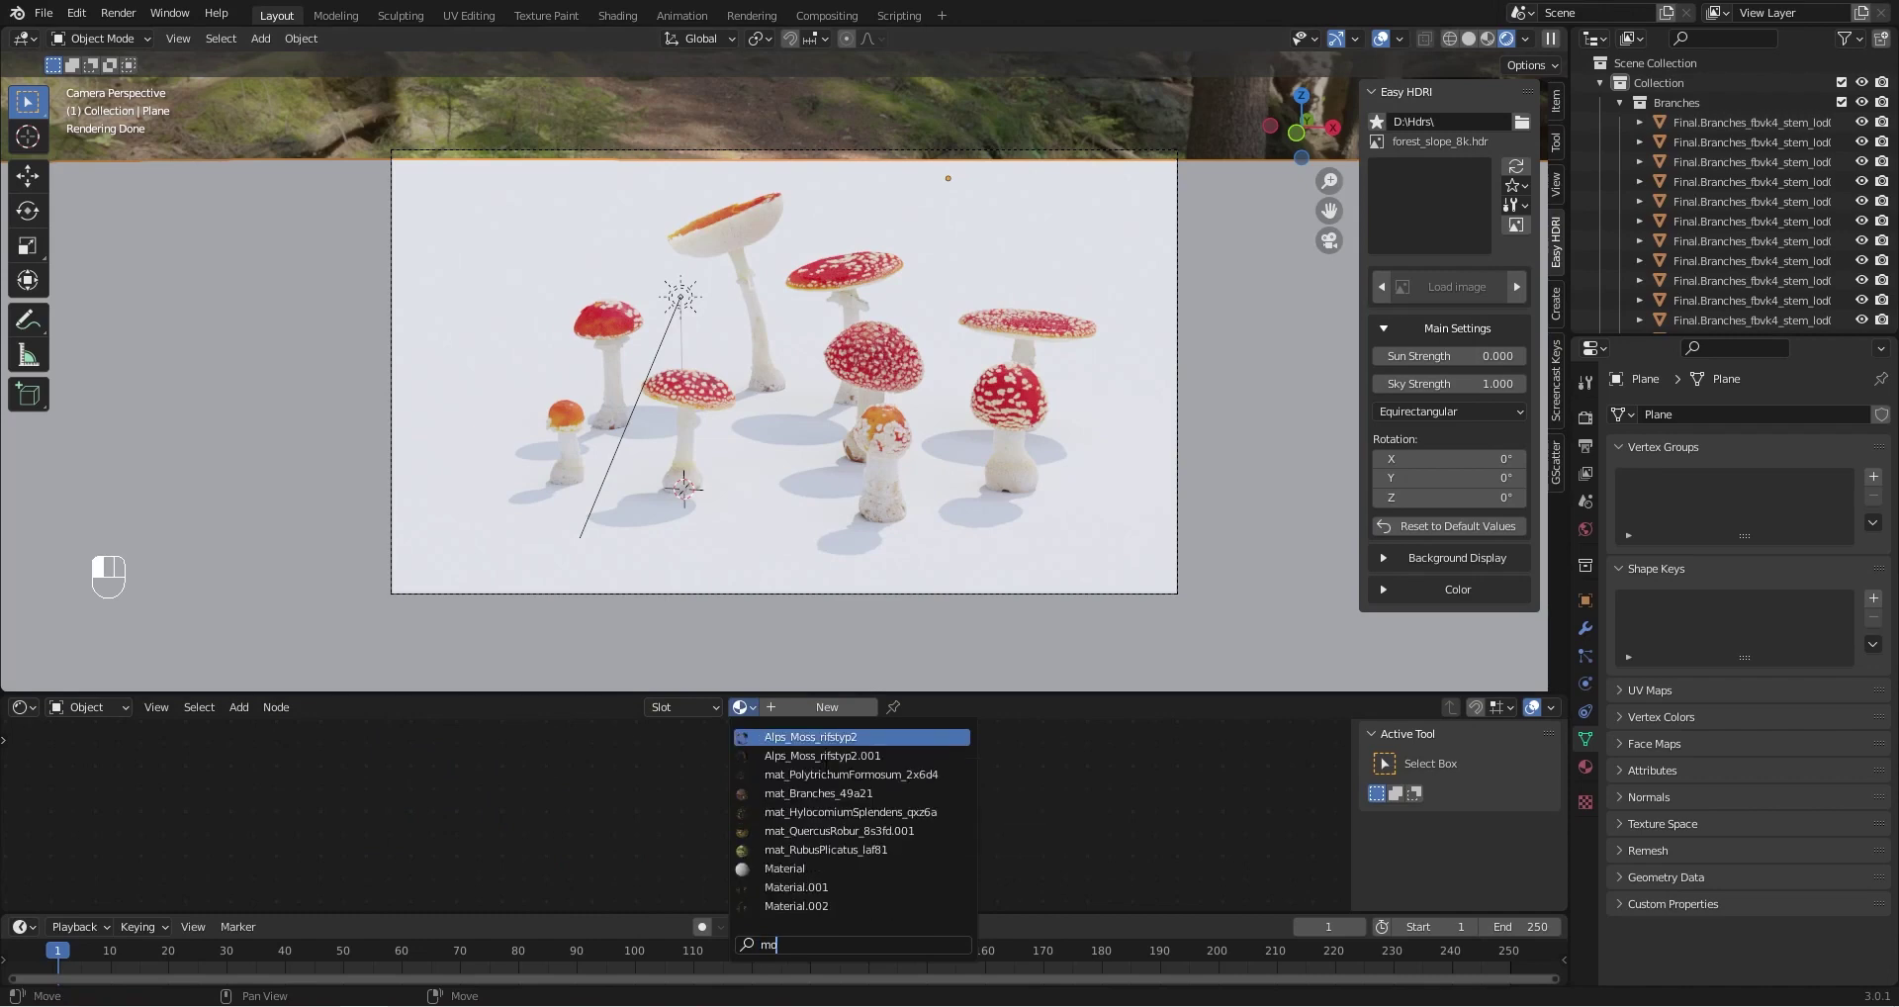
text(s)
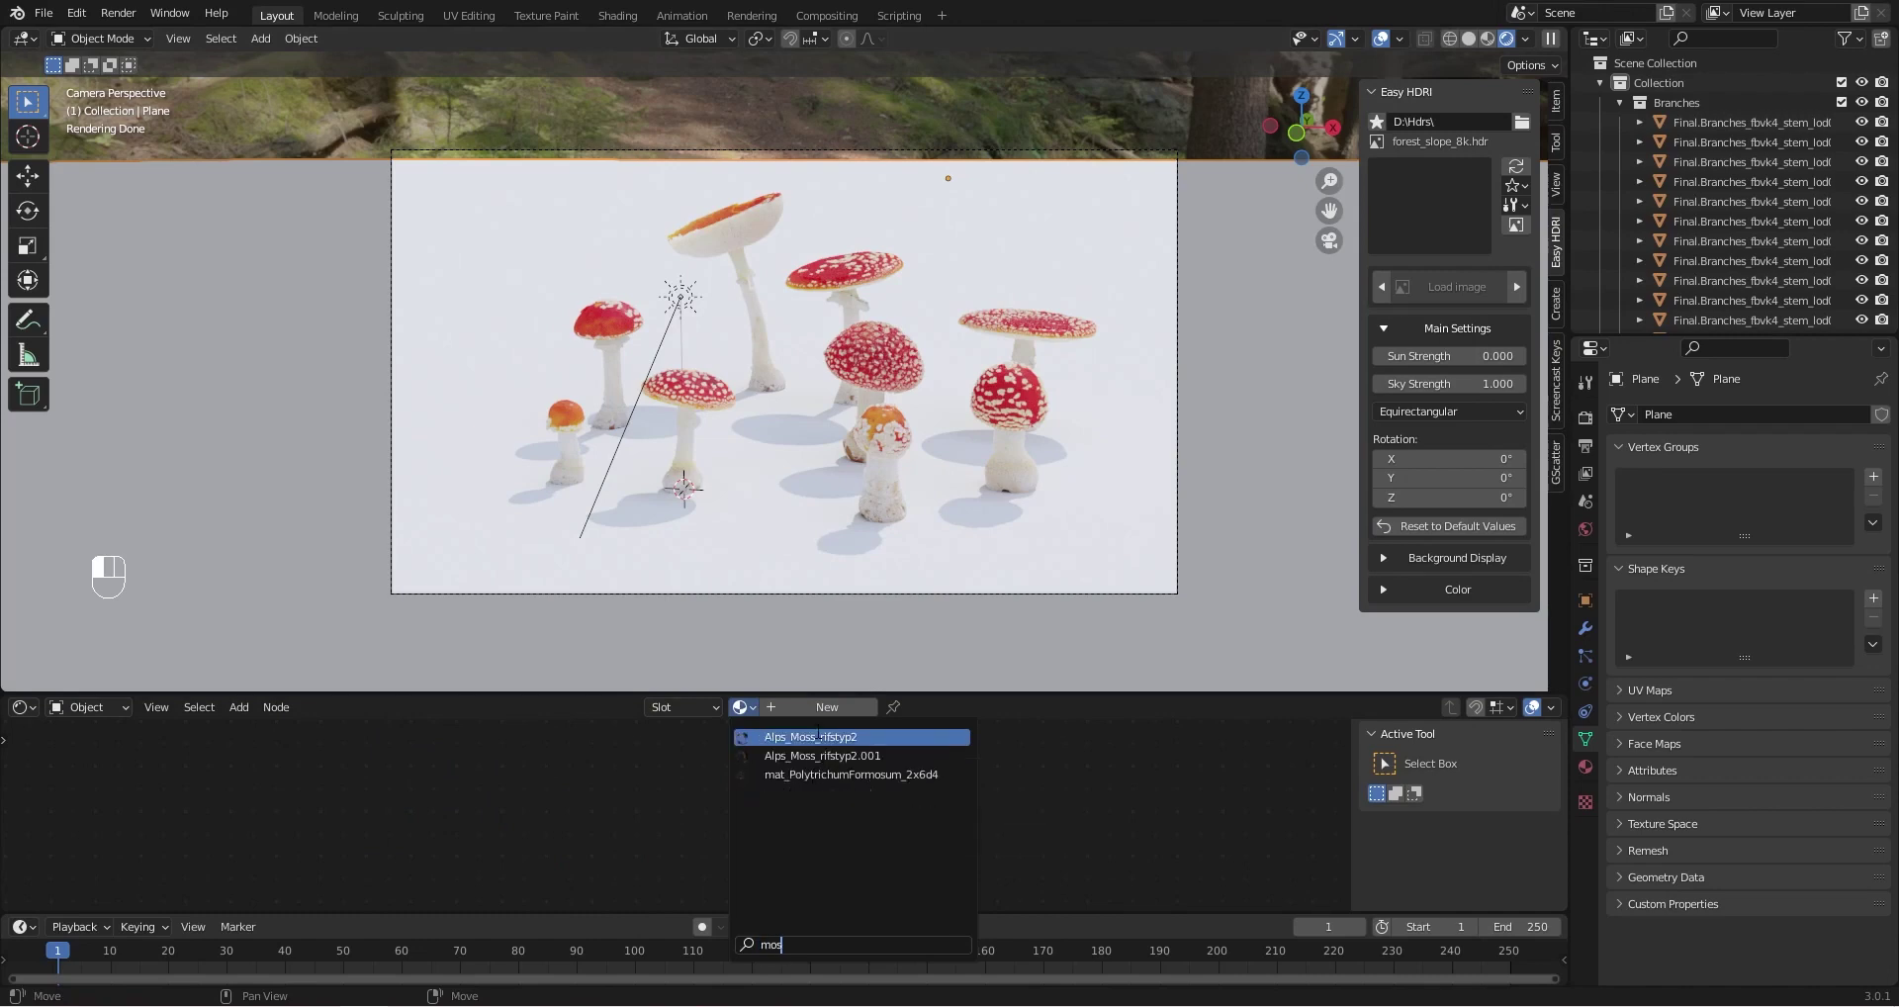
key(BackSpace)
key(BackSpace)
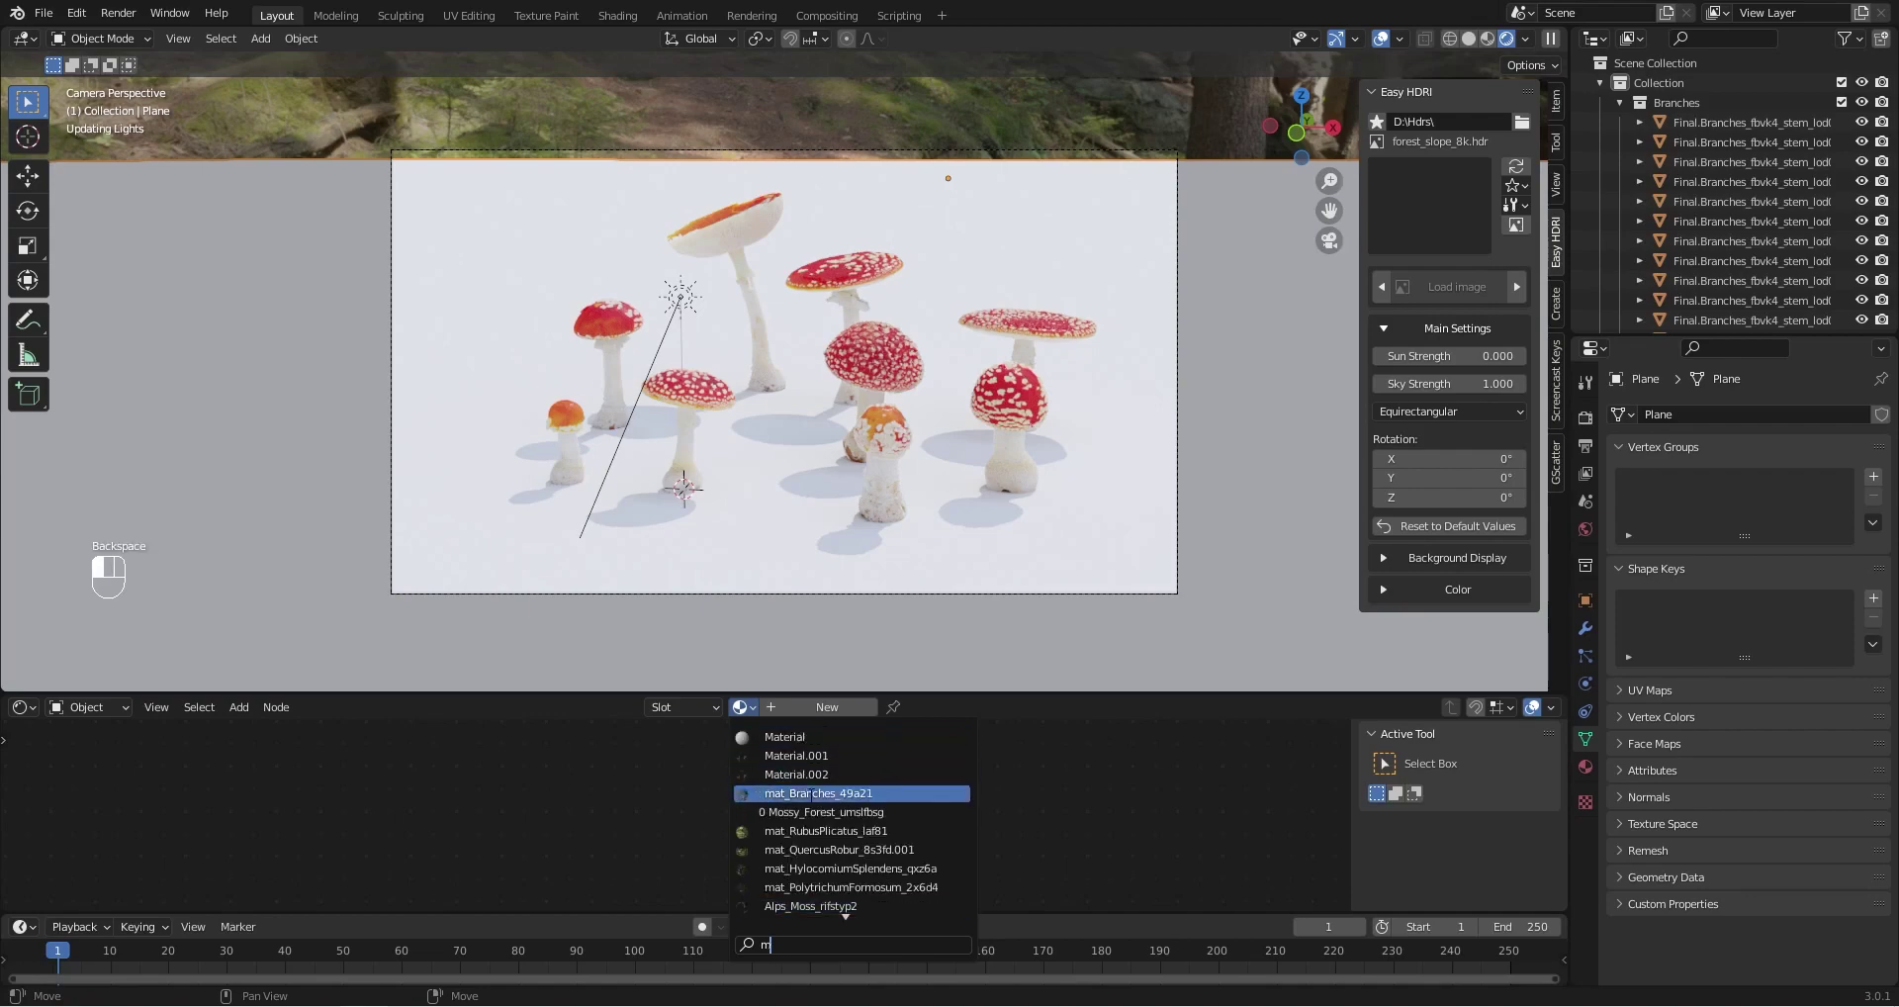
click(783, 819)
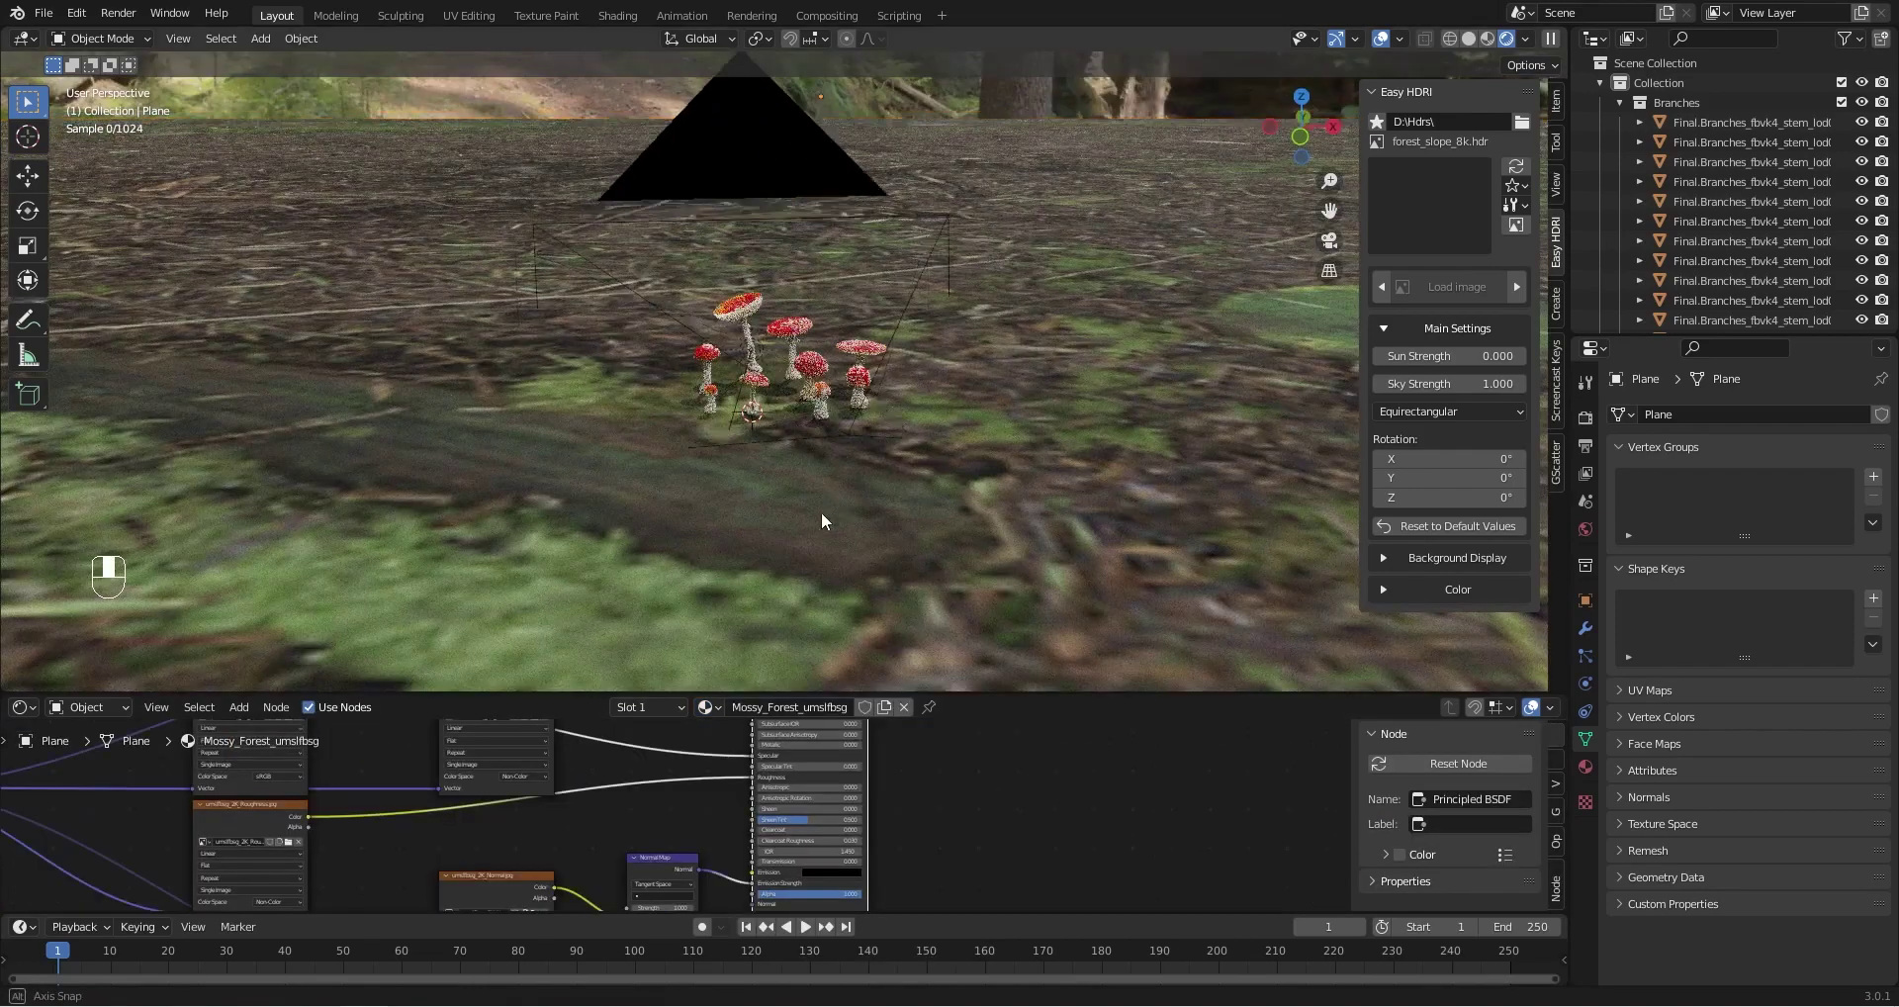
Increase the ground material's Mapping scale on all three axes until the moss texture suits the mushrooms' size in the camera view
middle_drag(821, 512, 798, 531)
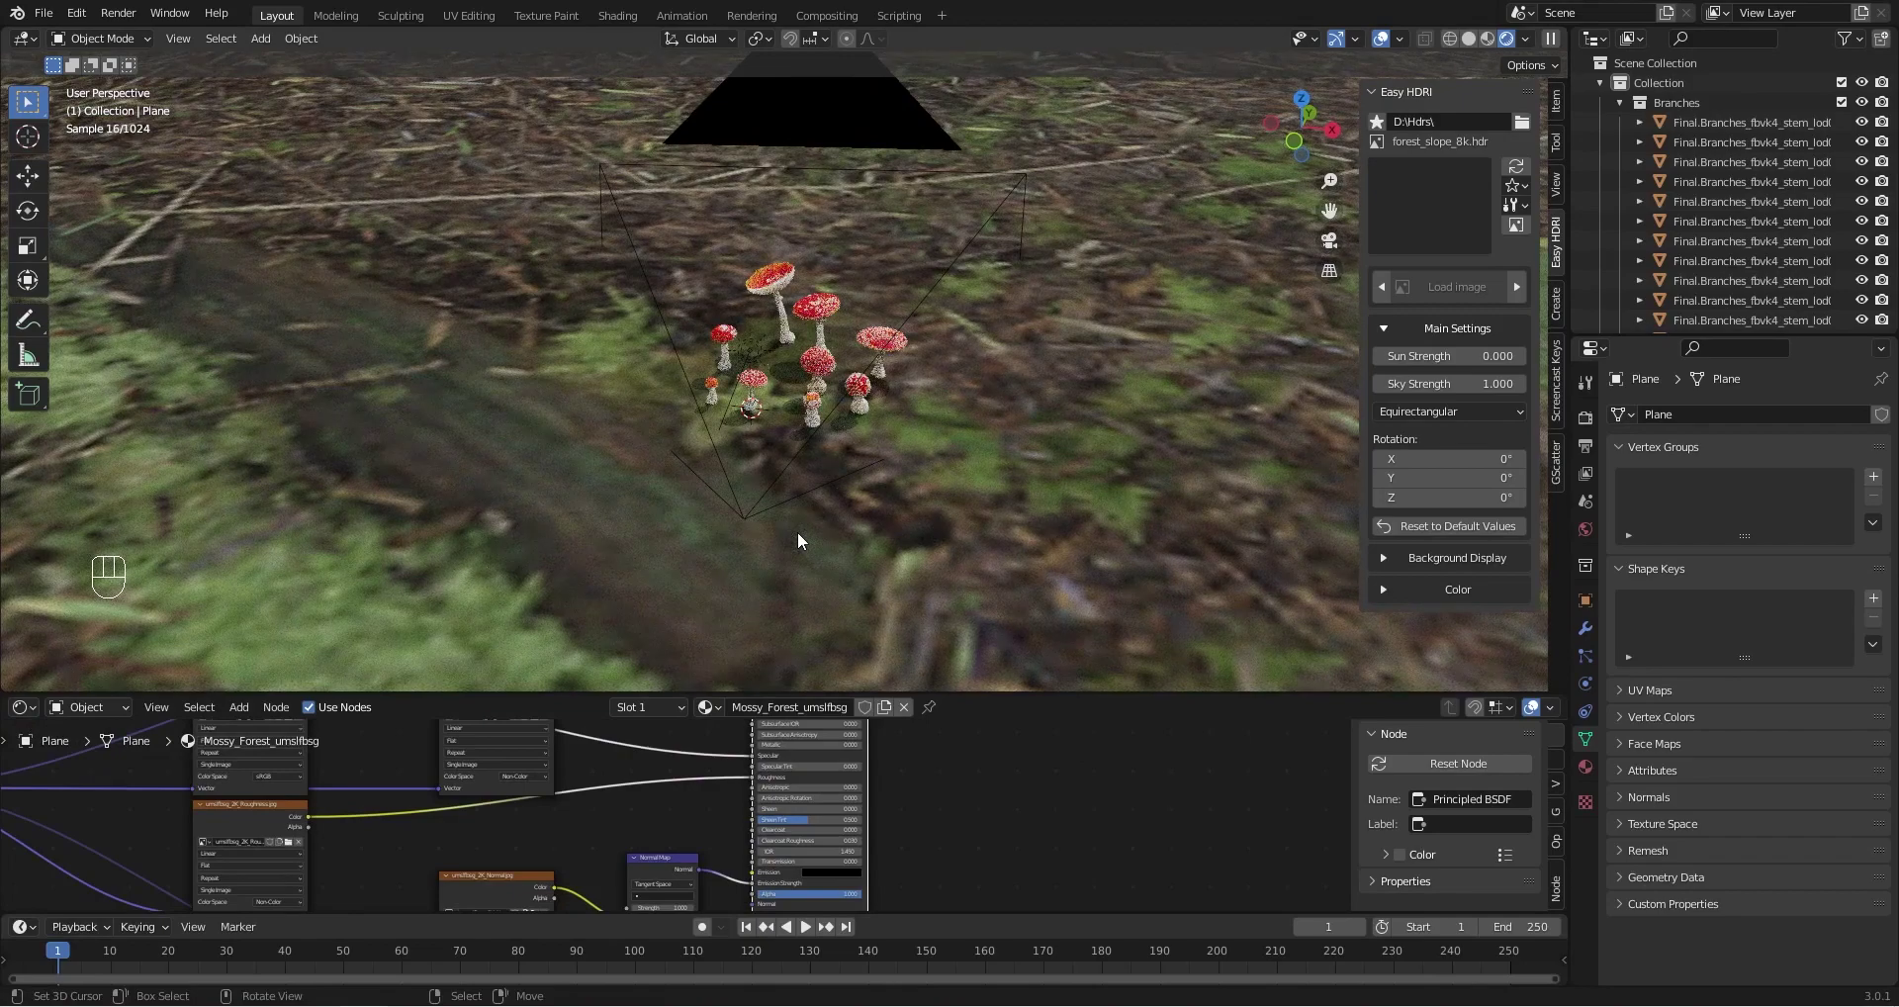
middle_drag(760, 460, 752, 491)
scroll(752, 491, down, 4)
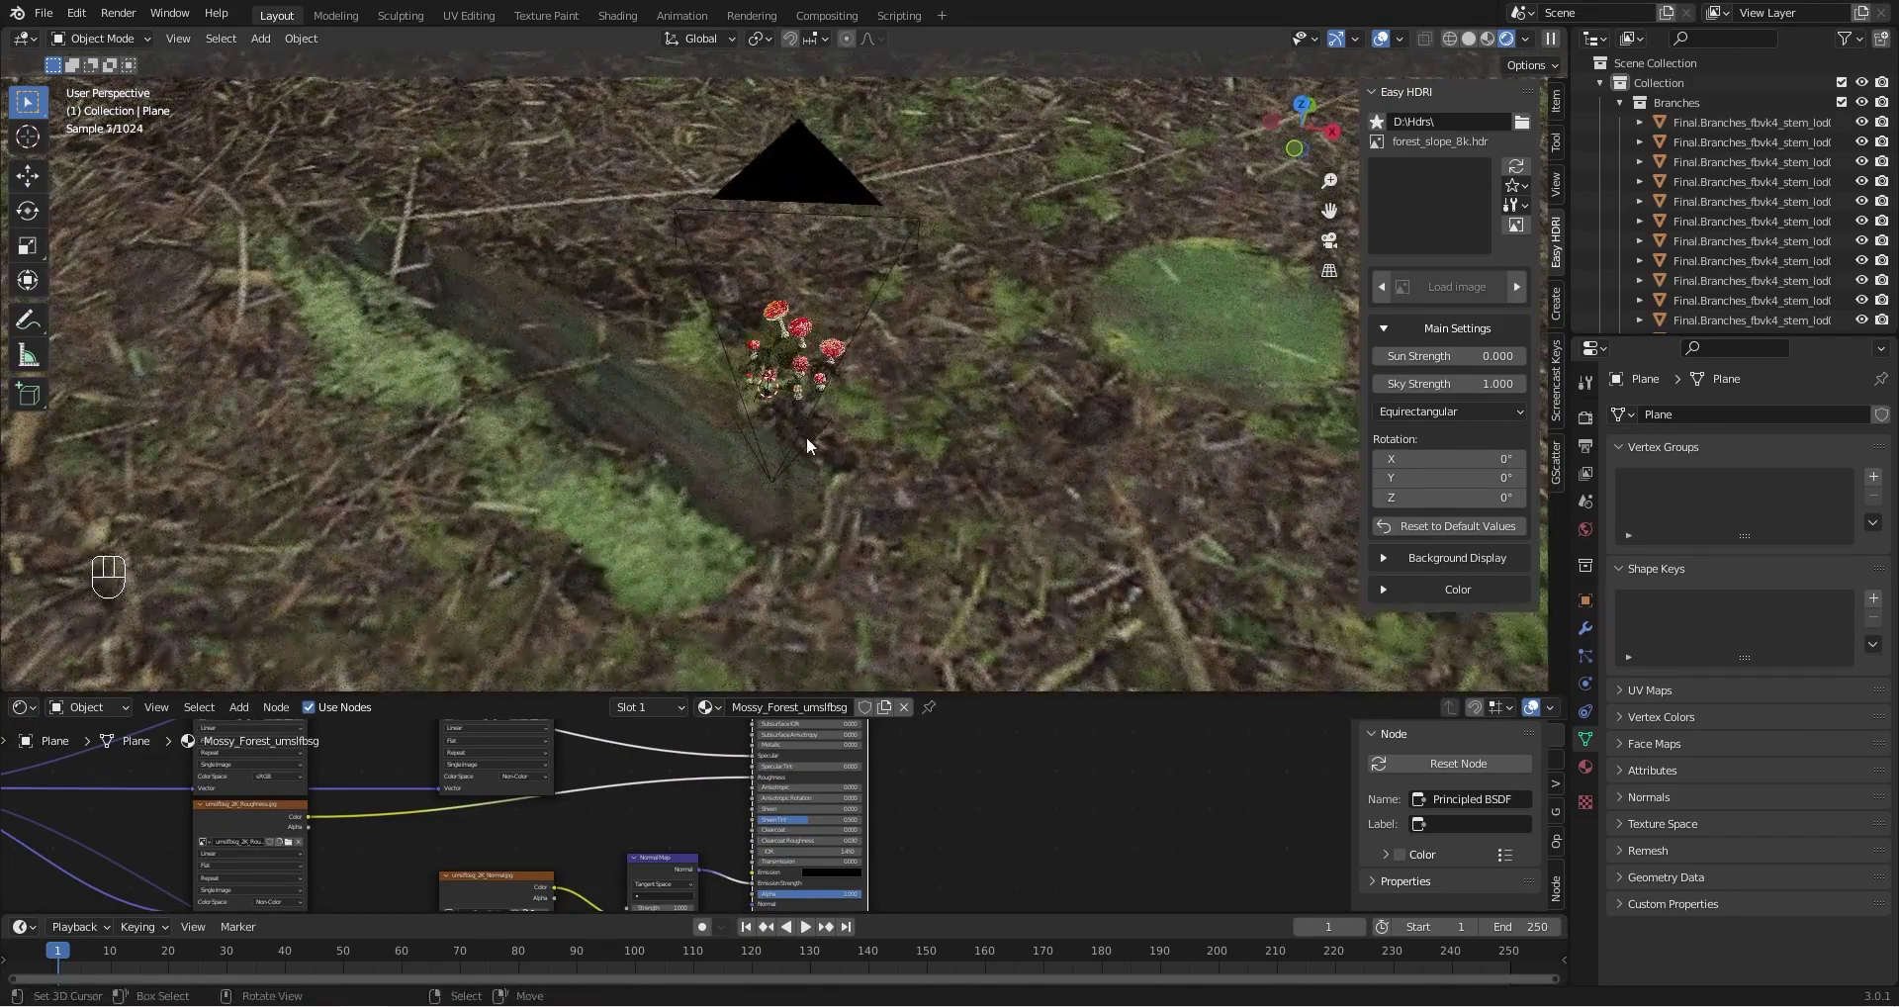
scroll(805, 436, down, 6)
scroll(805, 436, down, 8)
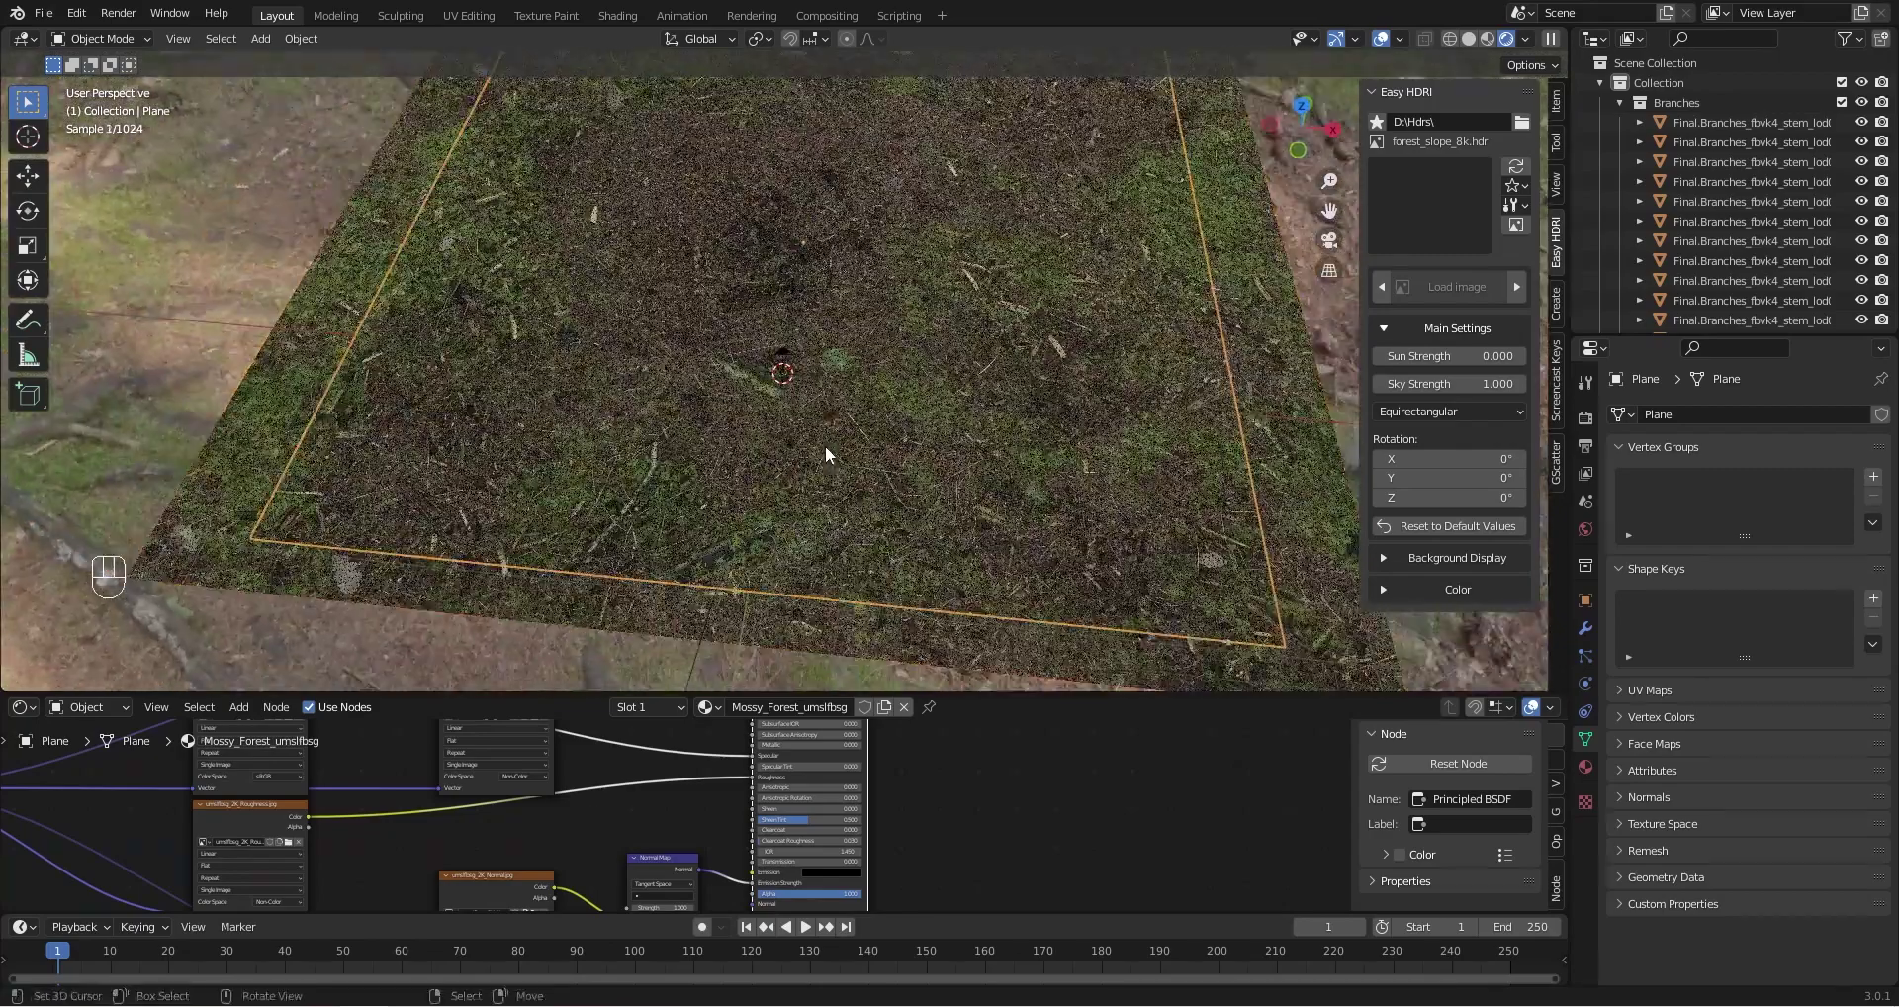
middle_drag(825, 445, 862, 419)
middle_drag(590, 850, 1056, 776)
click(320, 839)
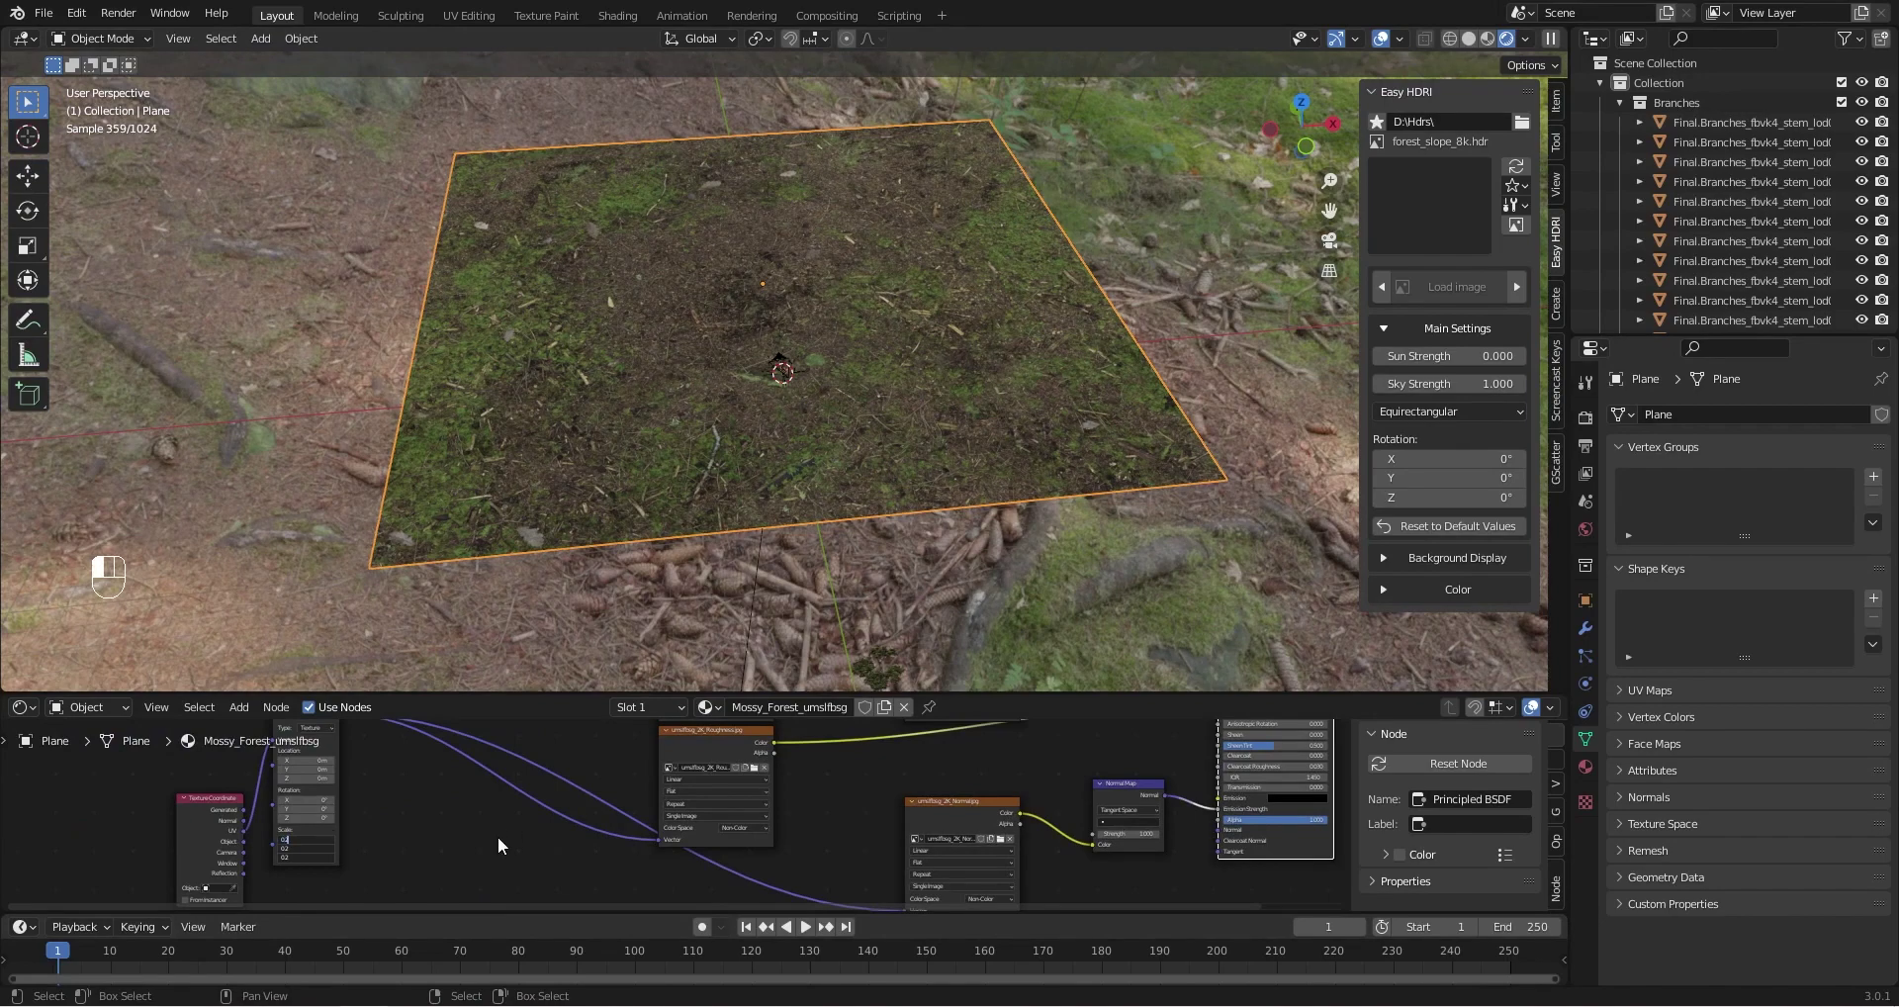
text(0.2)
key(Return)
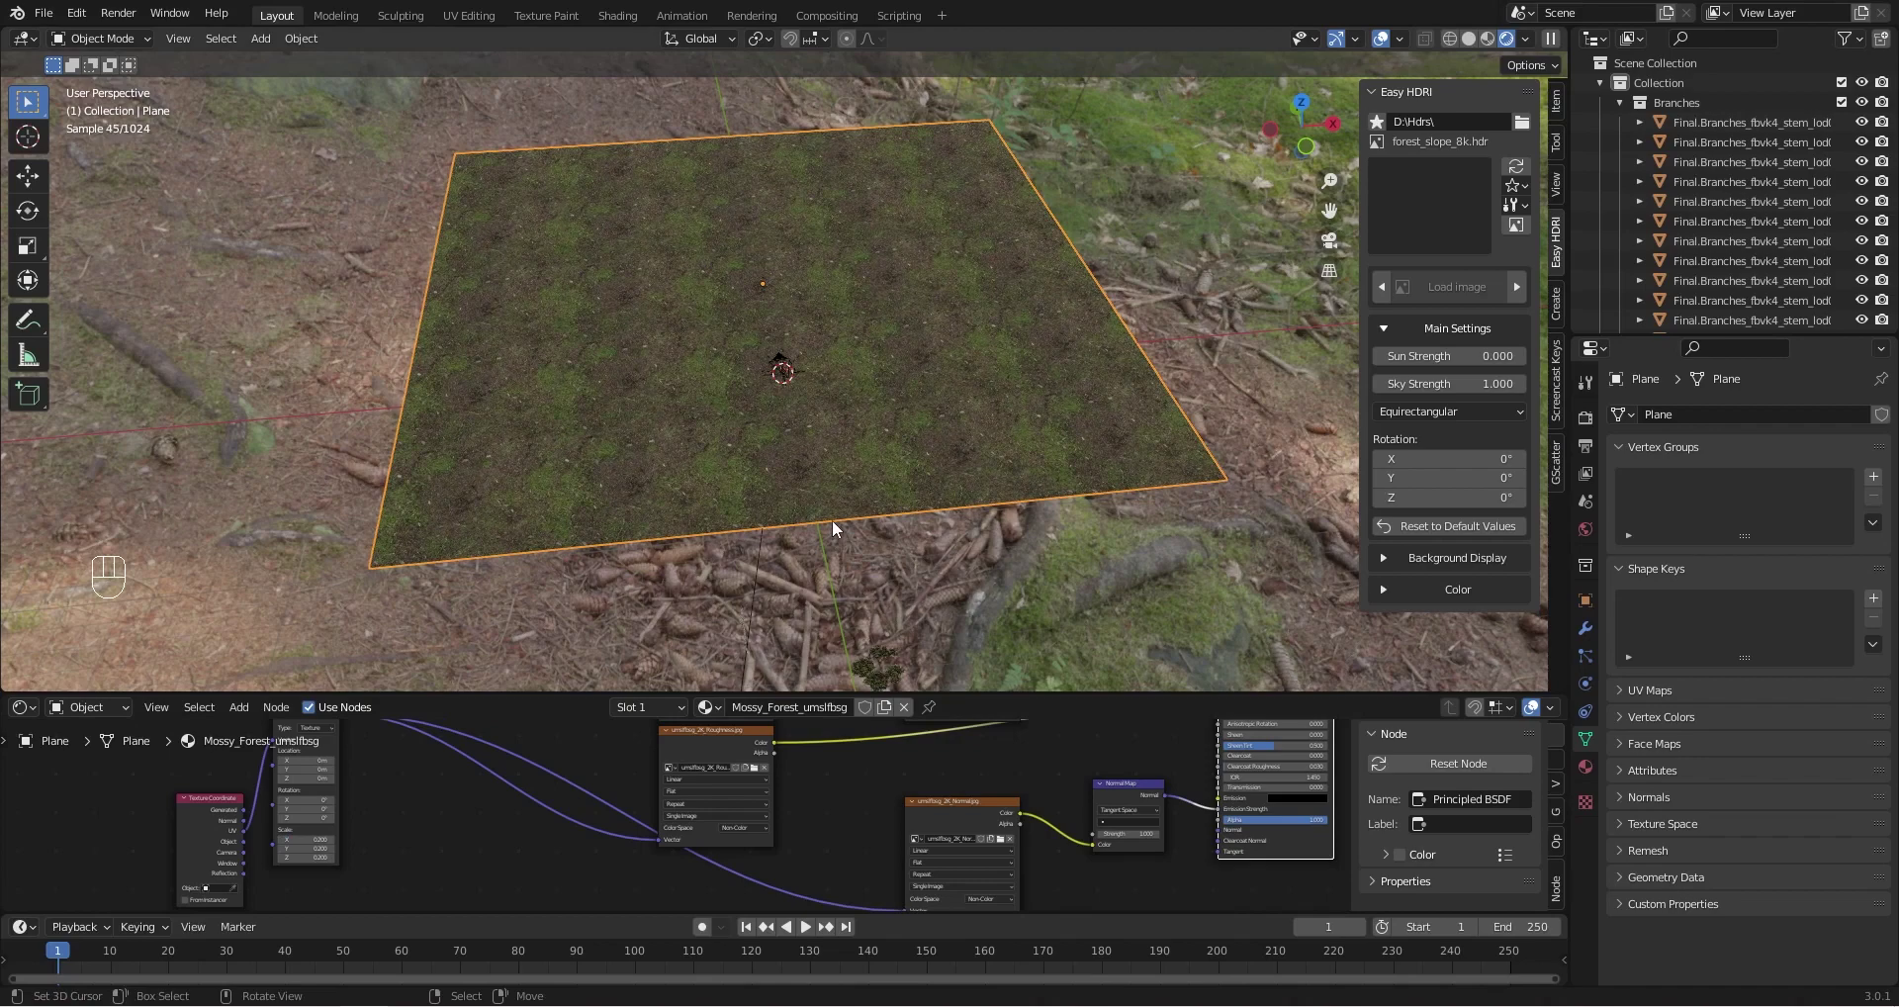
key(KP_0)
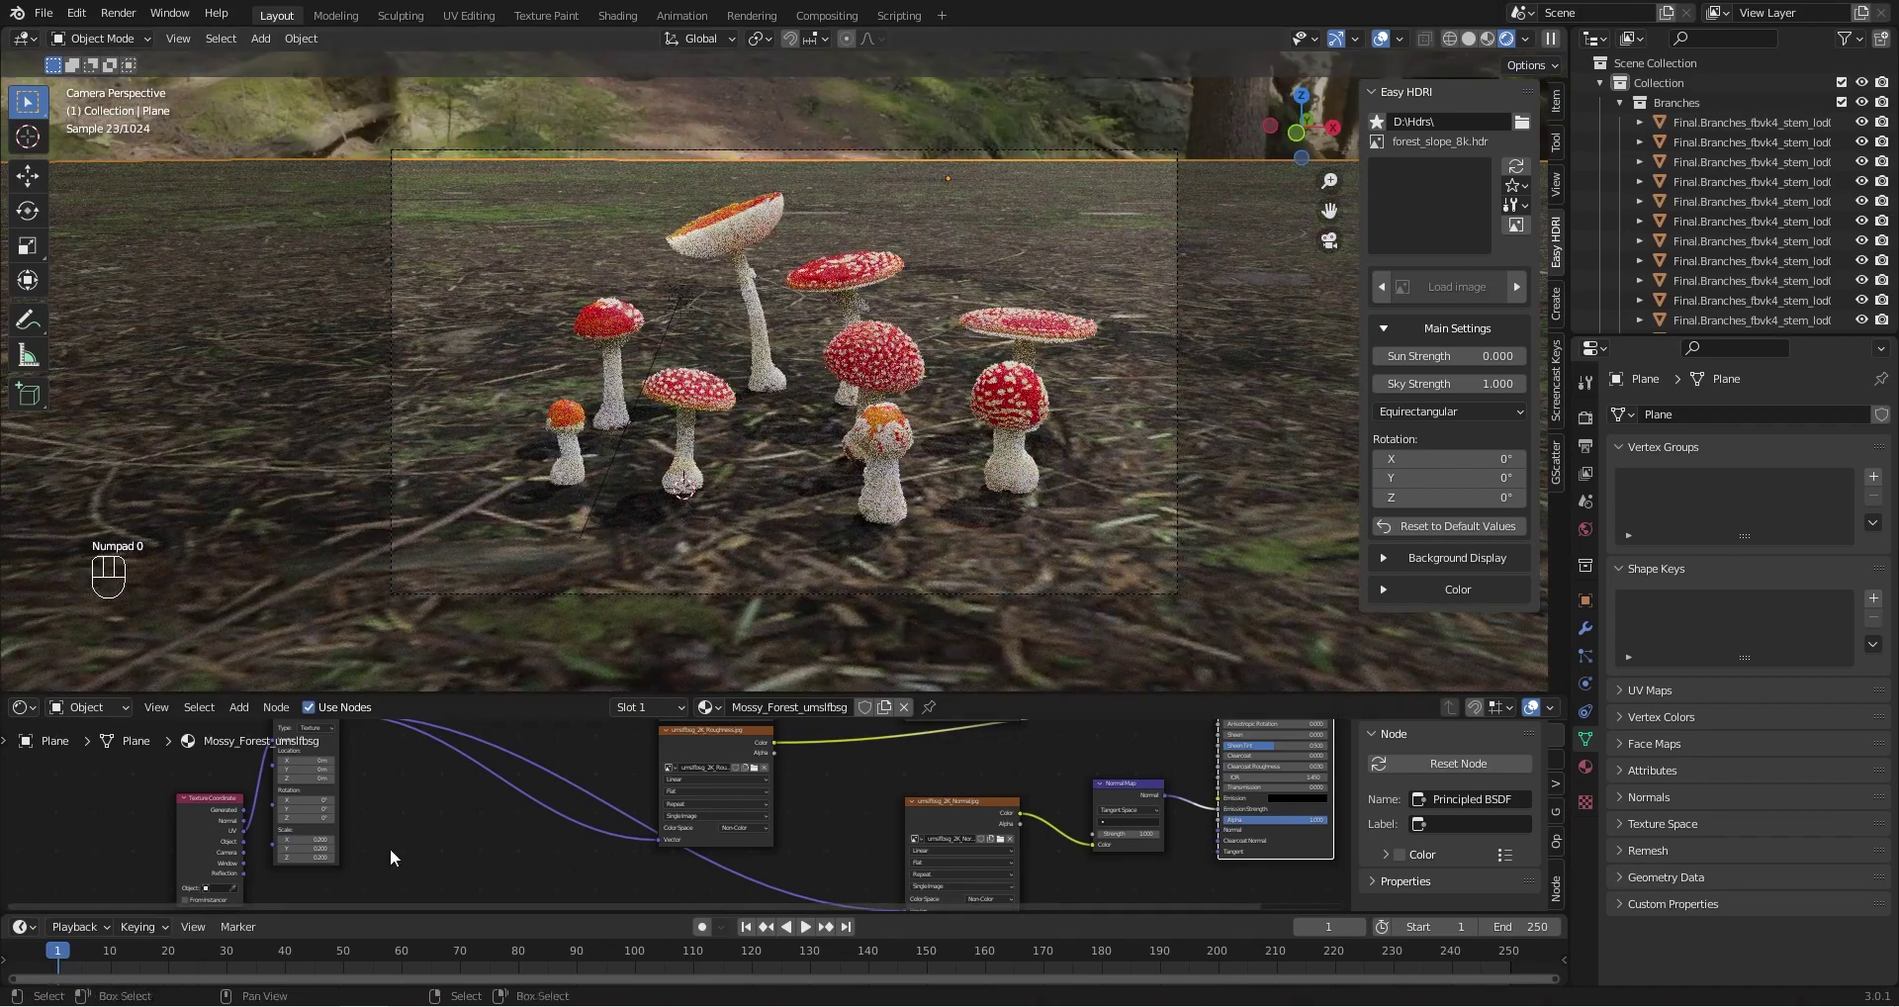
click(312, 841)
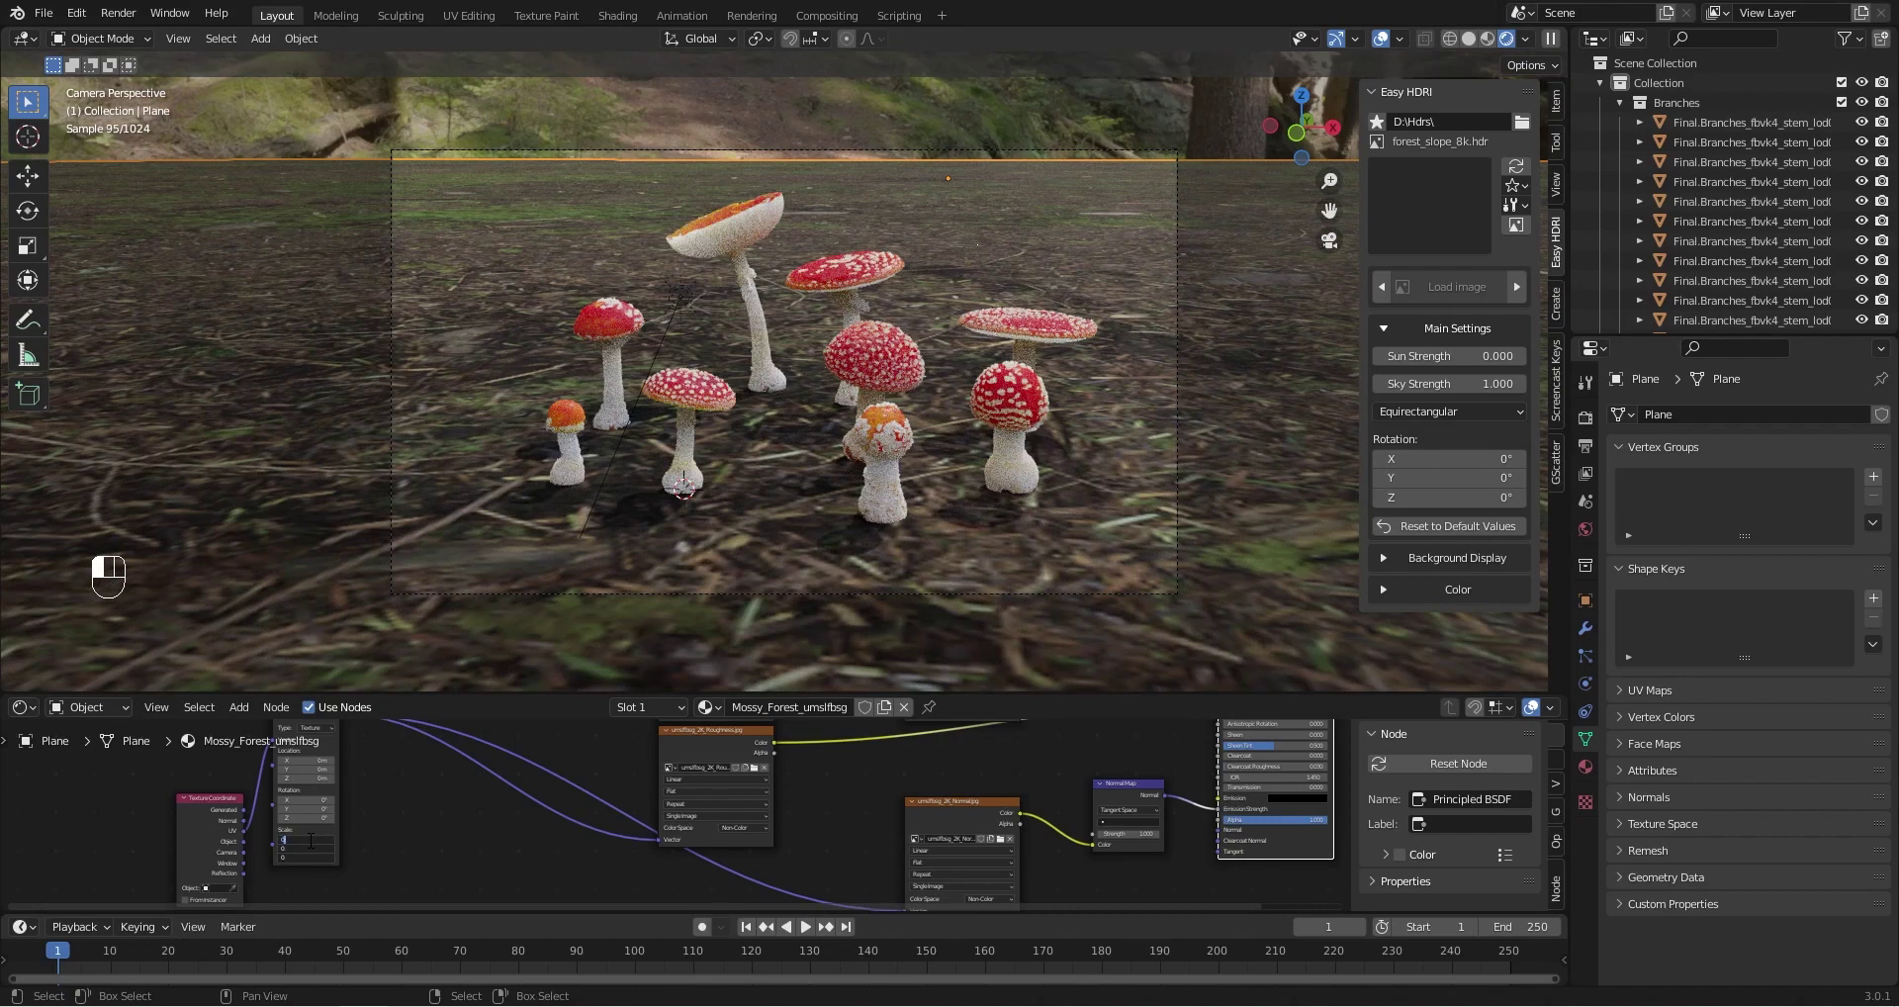
key(Return)
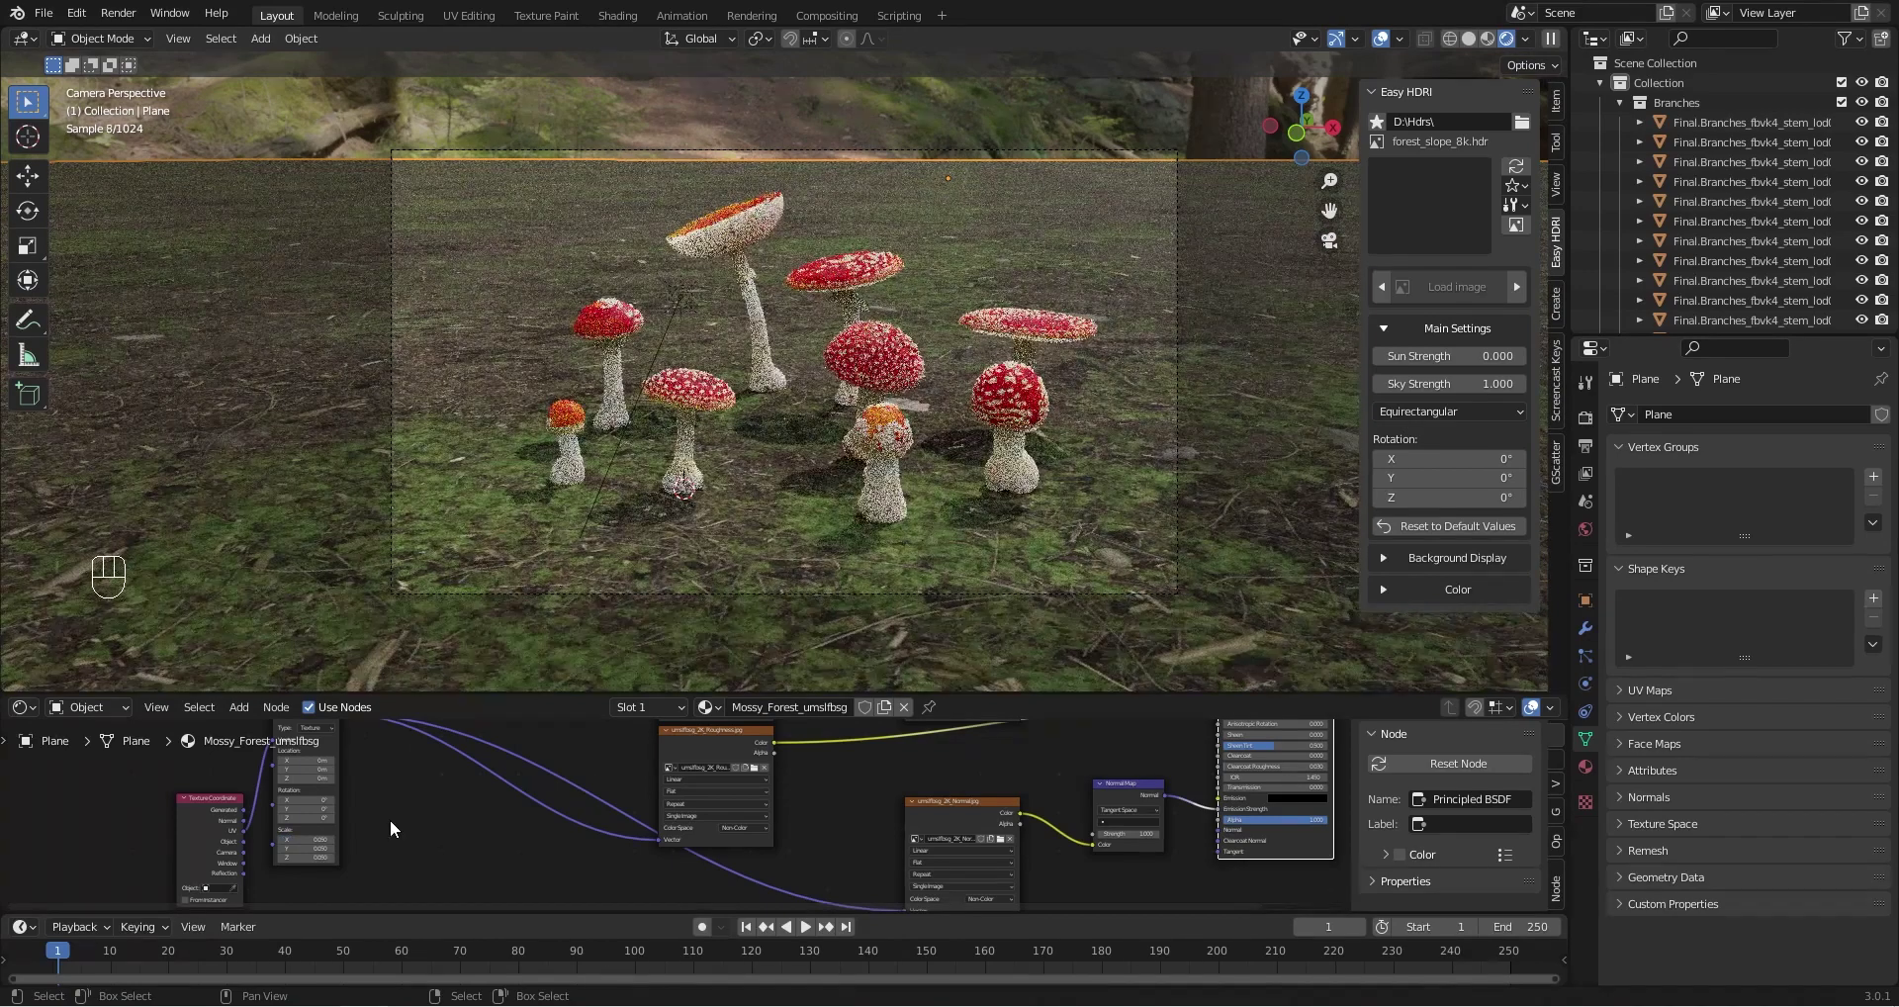
Rearrange the mushrooms horizontally across the ground into a closer, staggered group within the camera frame
middle_drag(771, 405, 799, 441)
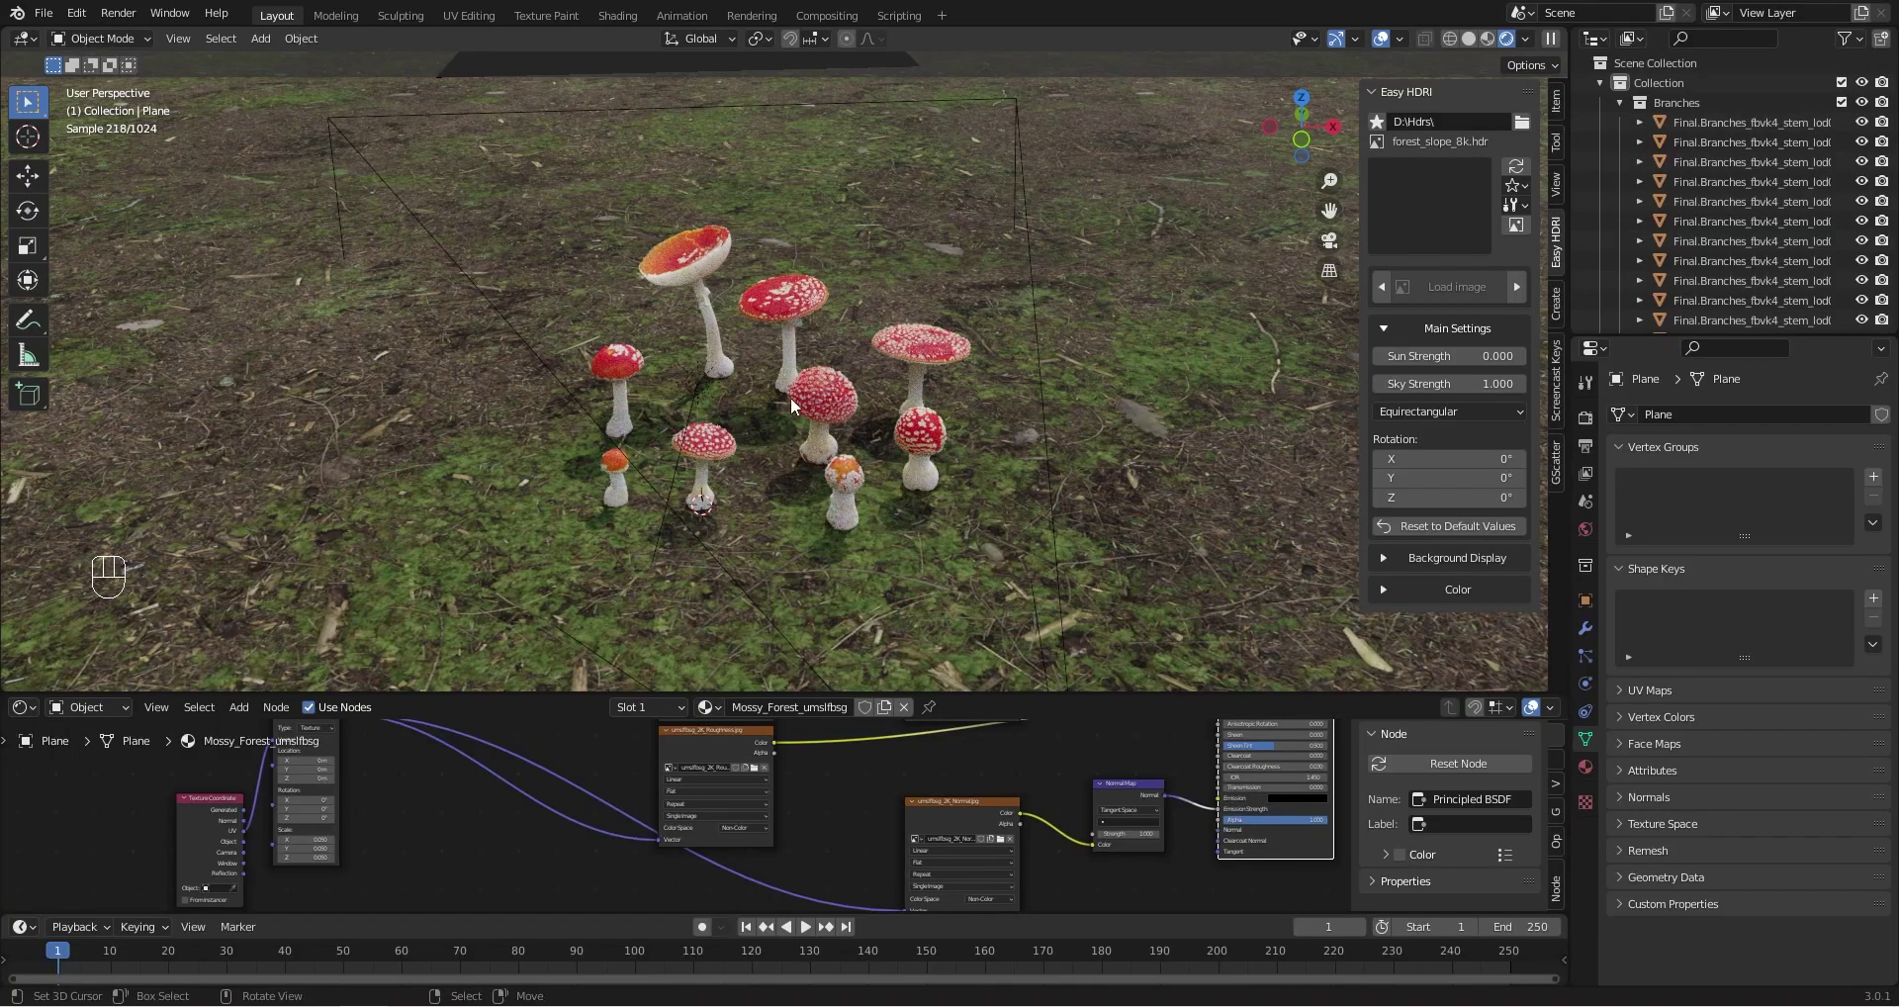
middle_drag(792, 401, 895, 460)
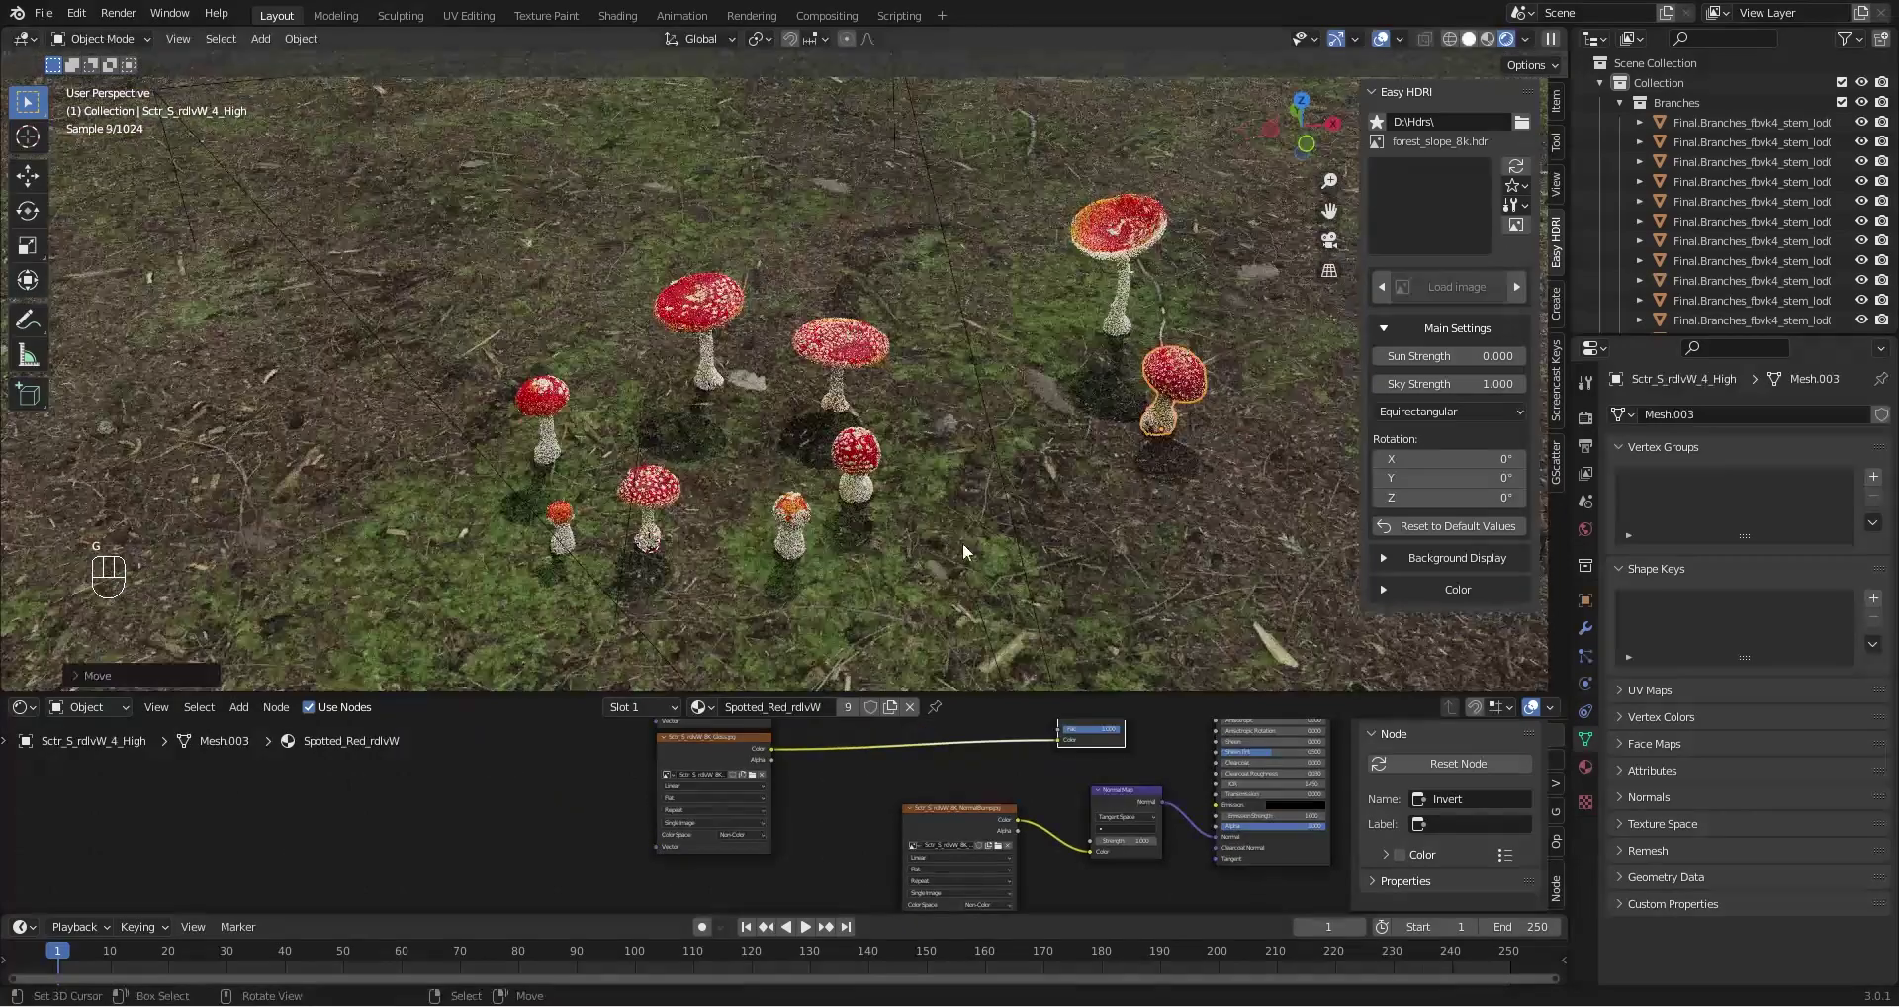
key(g)
key(shift+z)
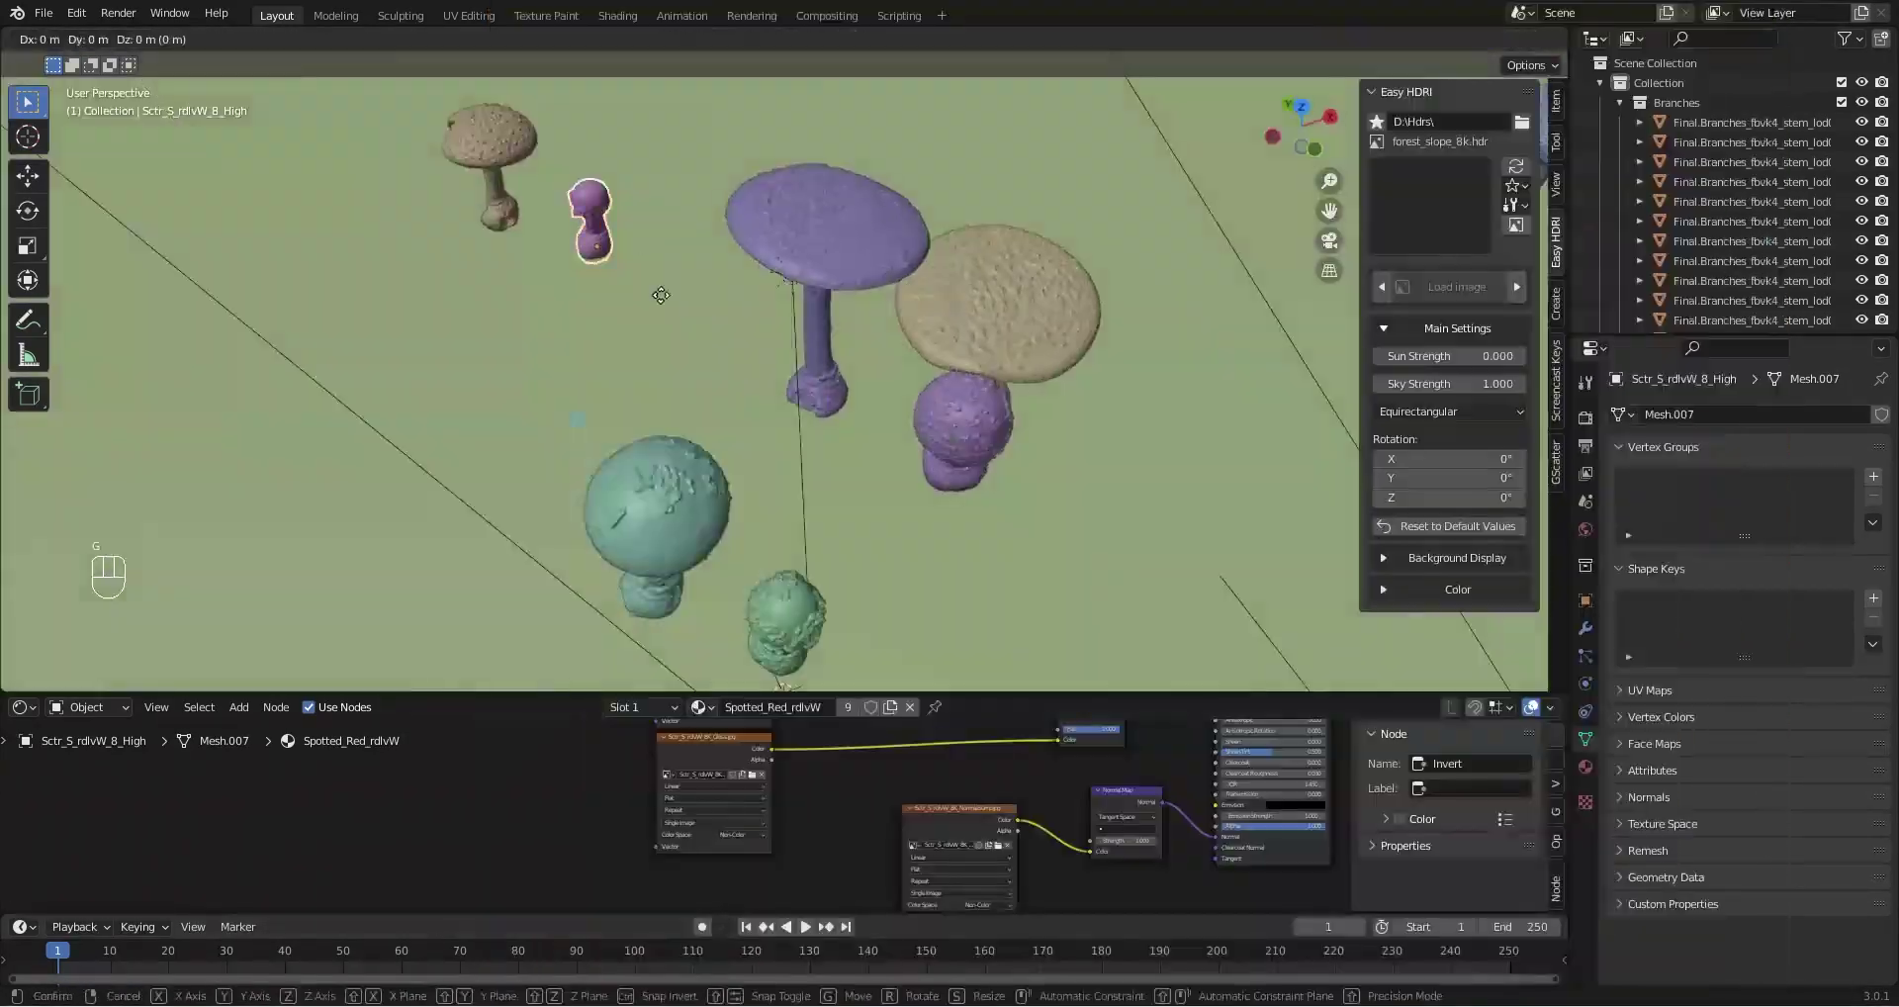
key(g)
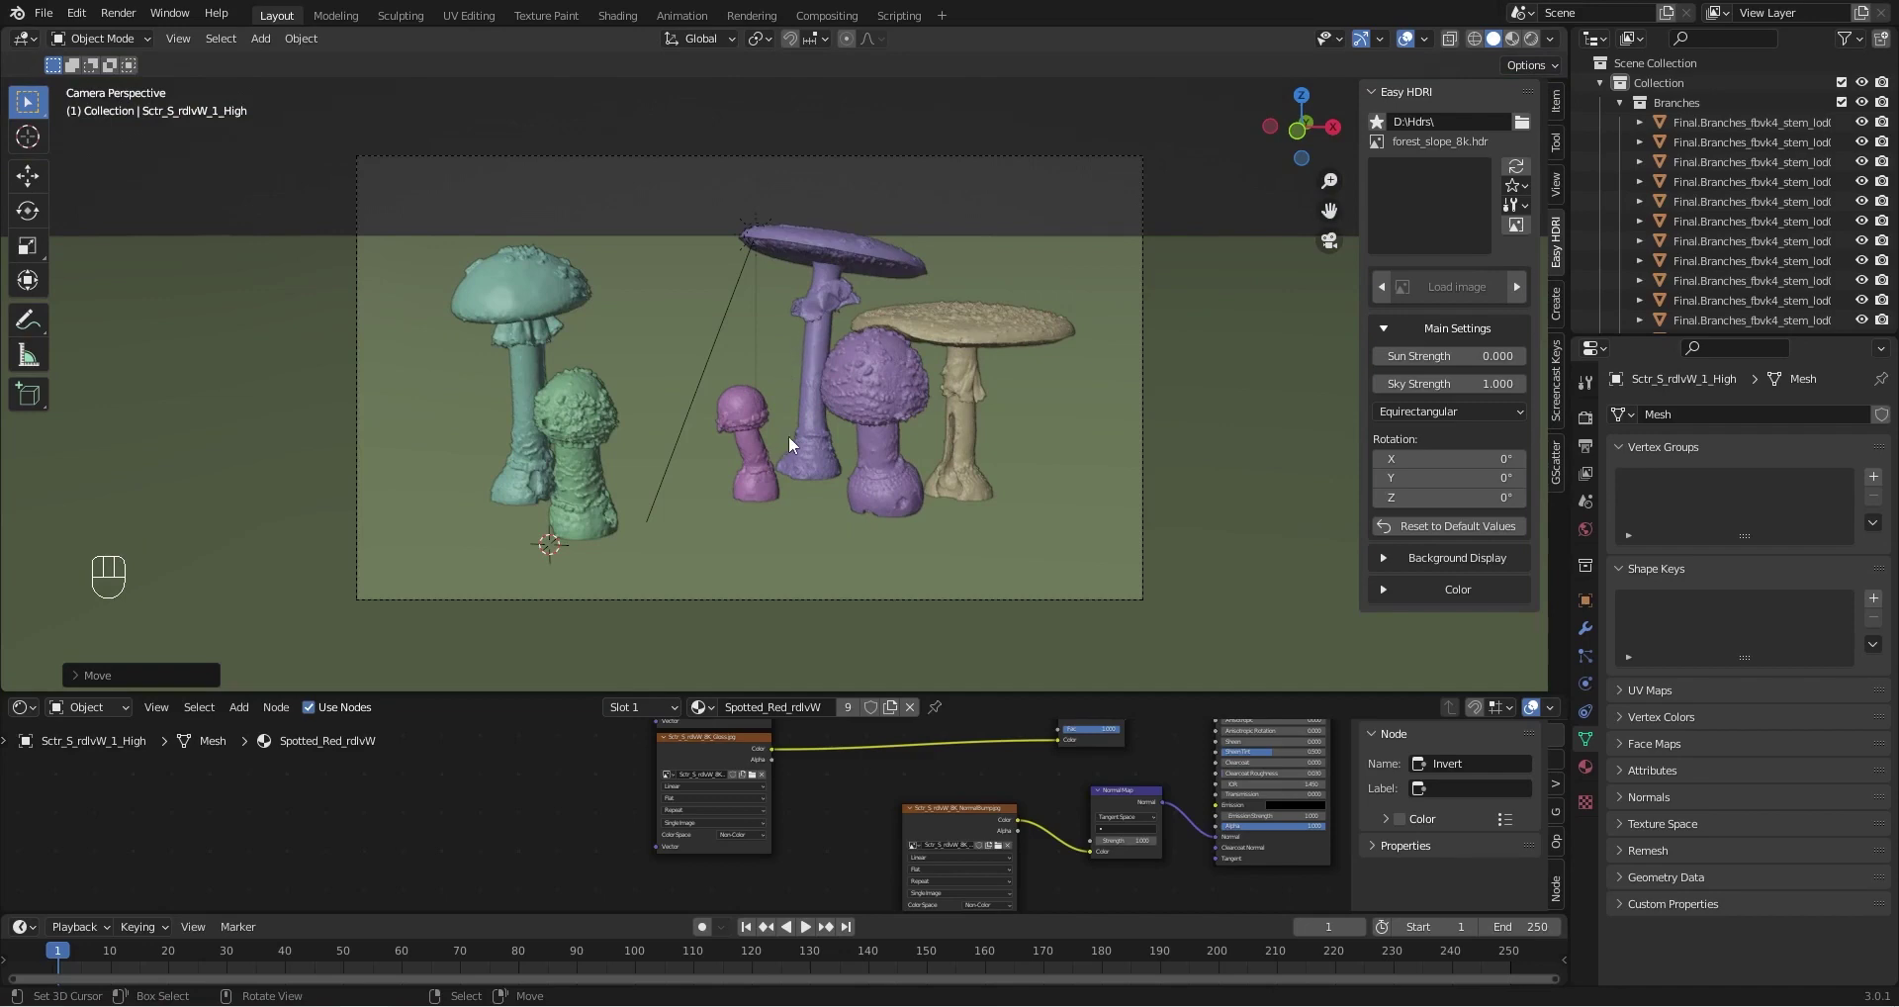
right_click(1063, 436)
Subdivide the whole ground plane in Edit Mode with 100 cuts
middle_drag(942, 384, 871, 401)
scroll(930, 404, down, 6)
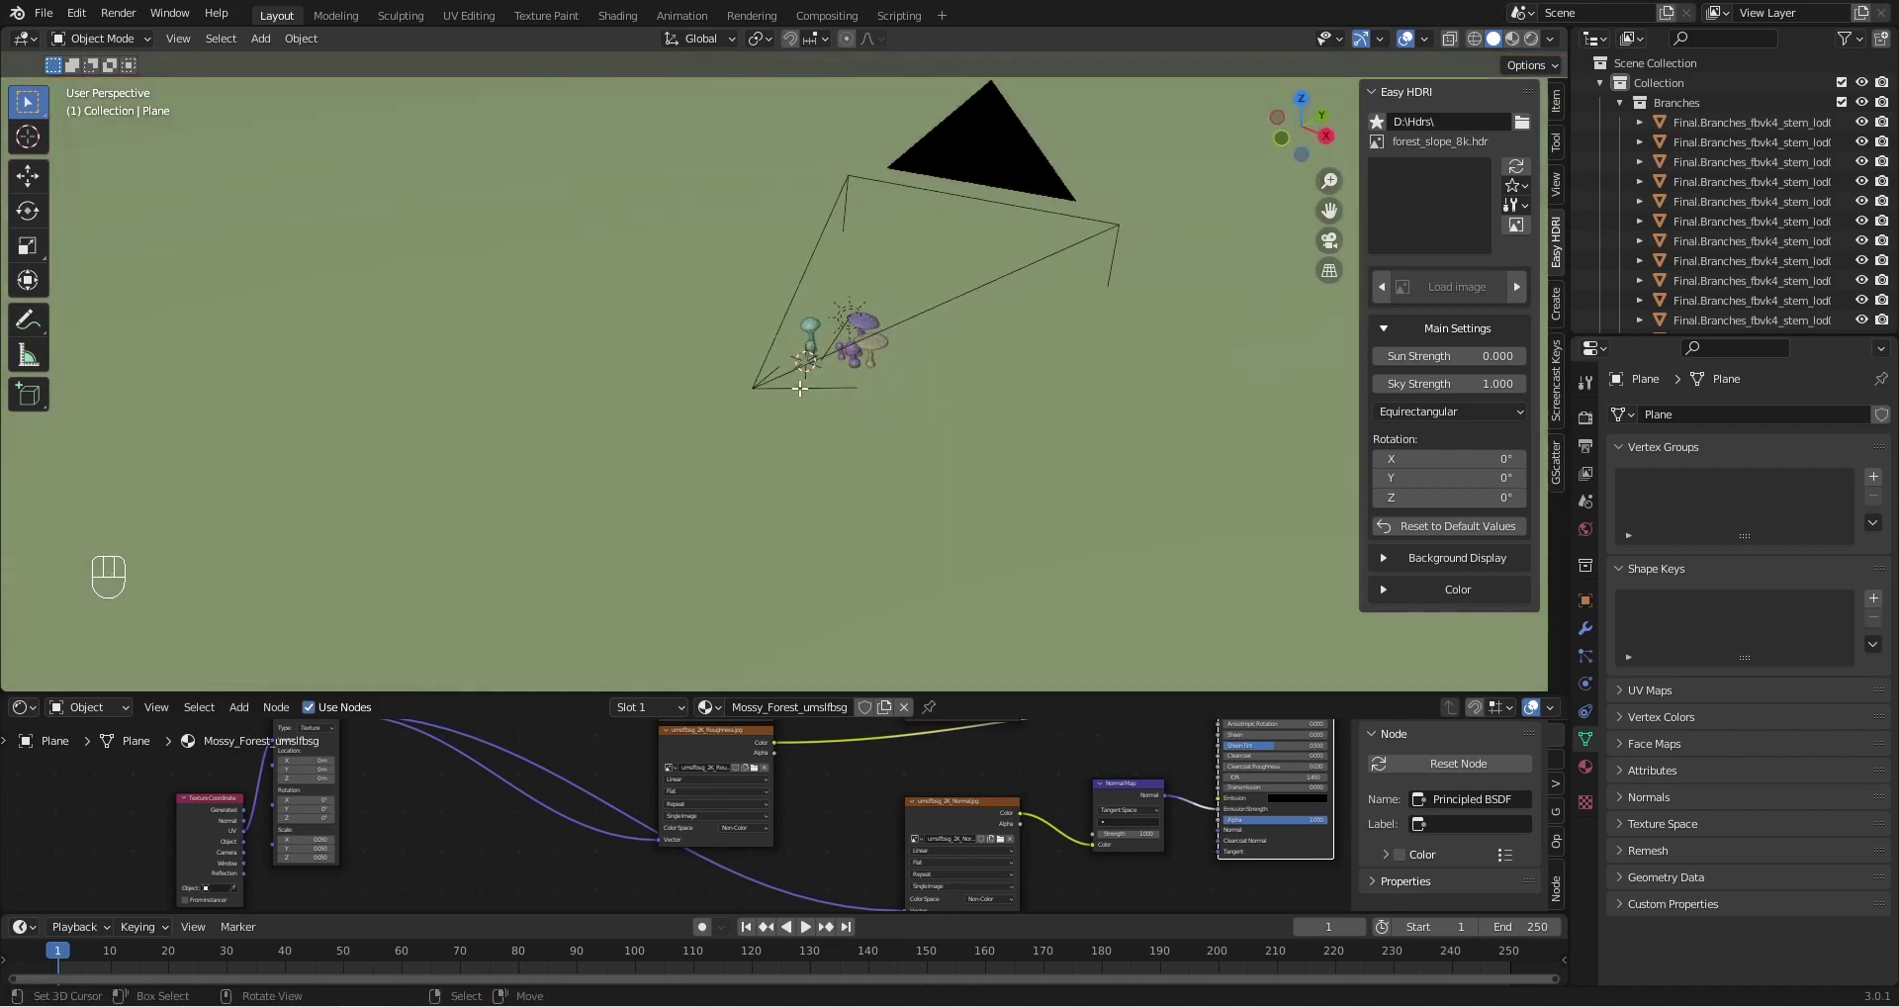
key(Tab)
scroll(717, 391, down, 3)
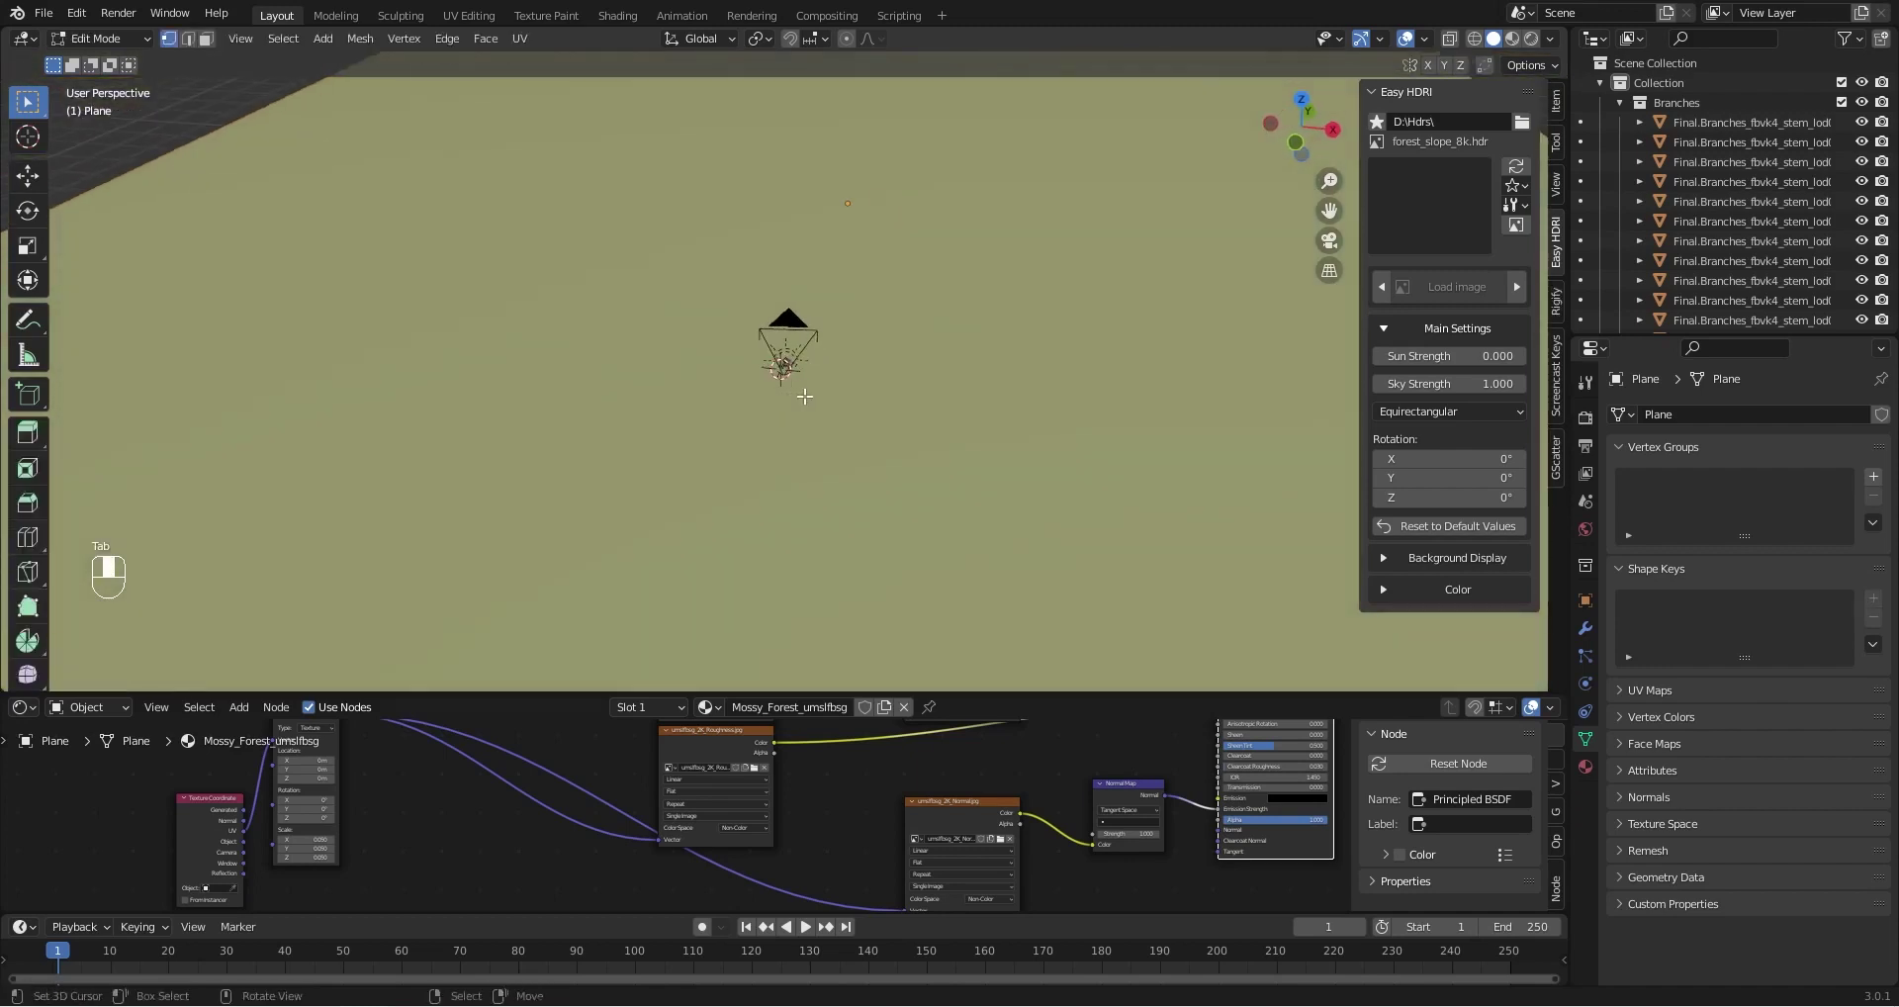
key(w)
click(870, 424)
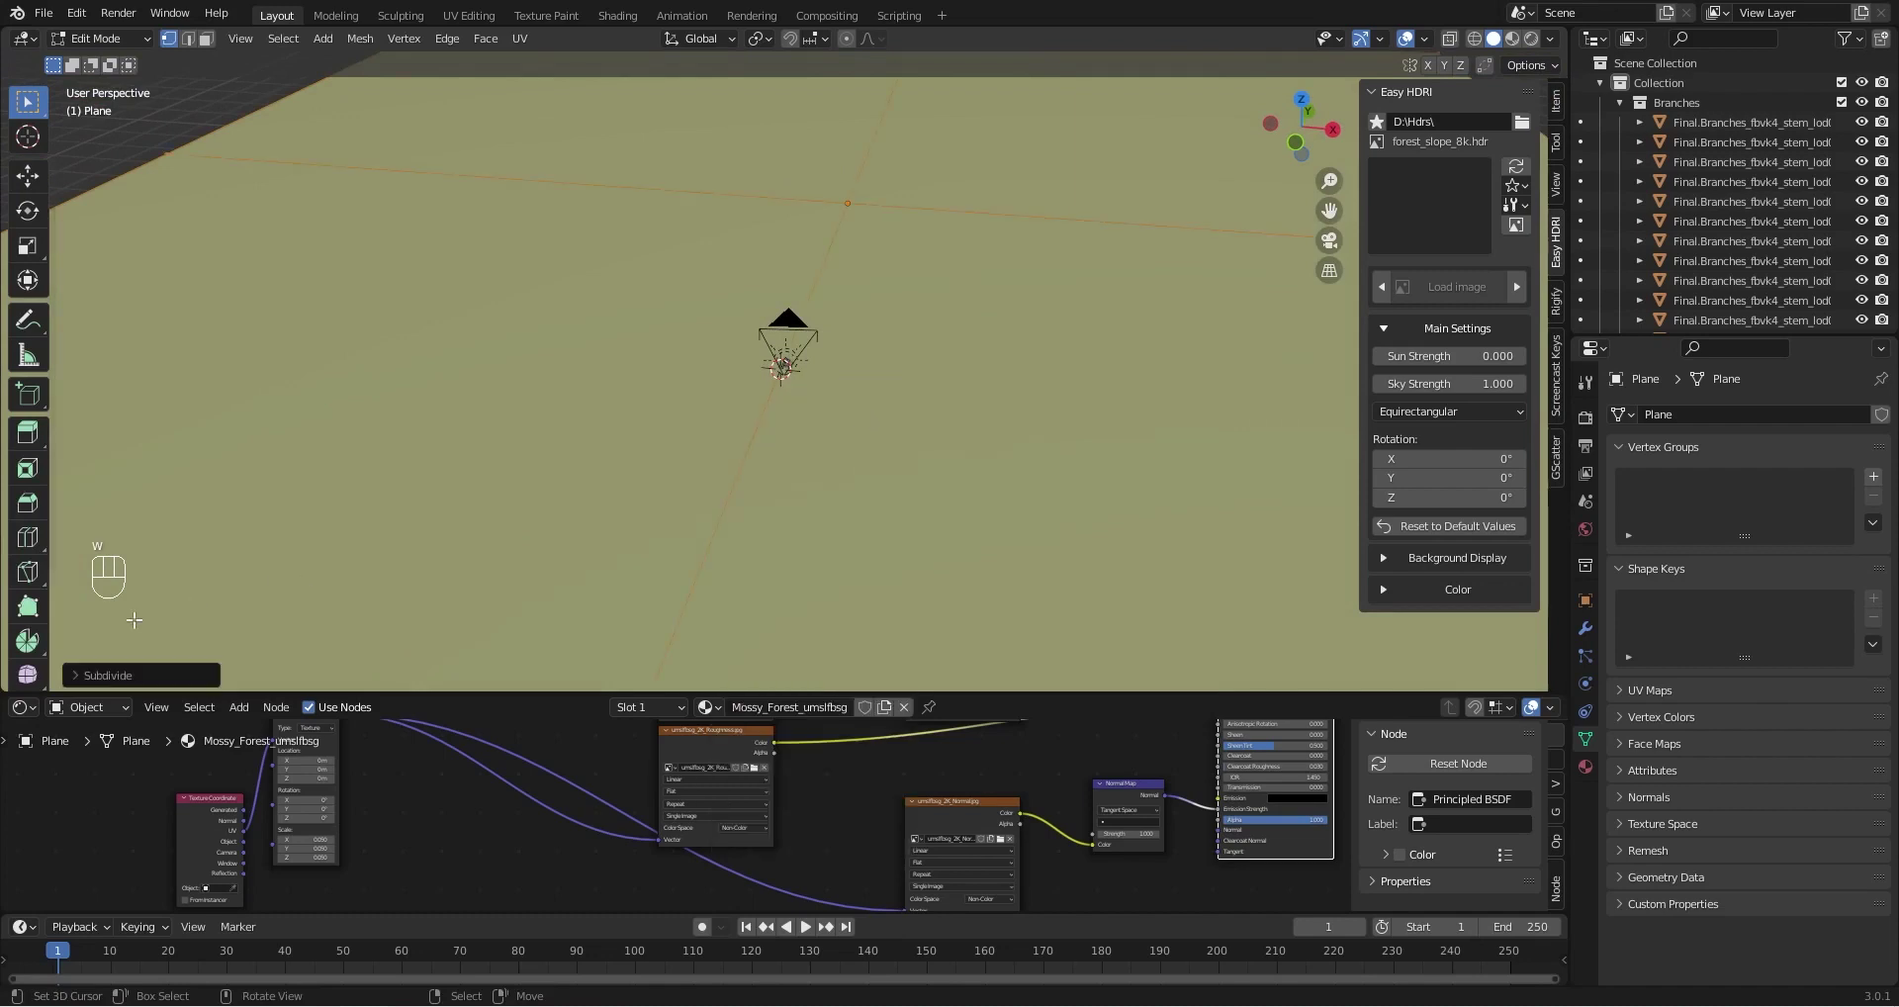
click(99, 675)
click(262, 539)
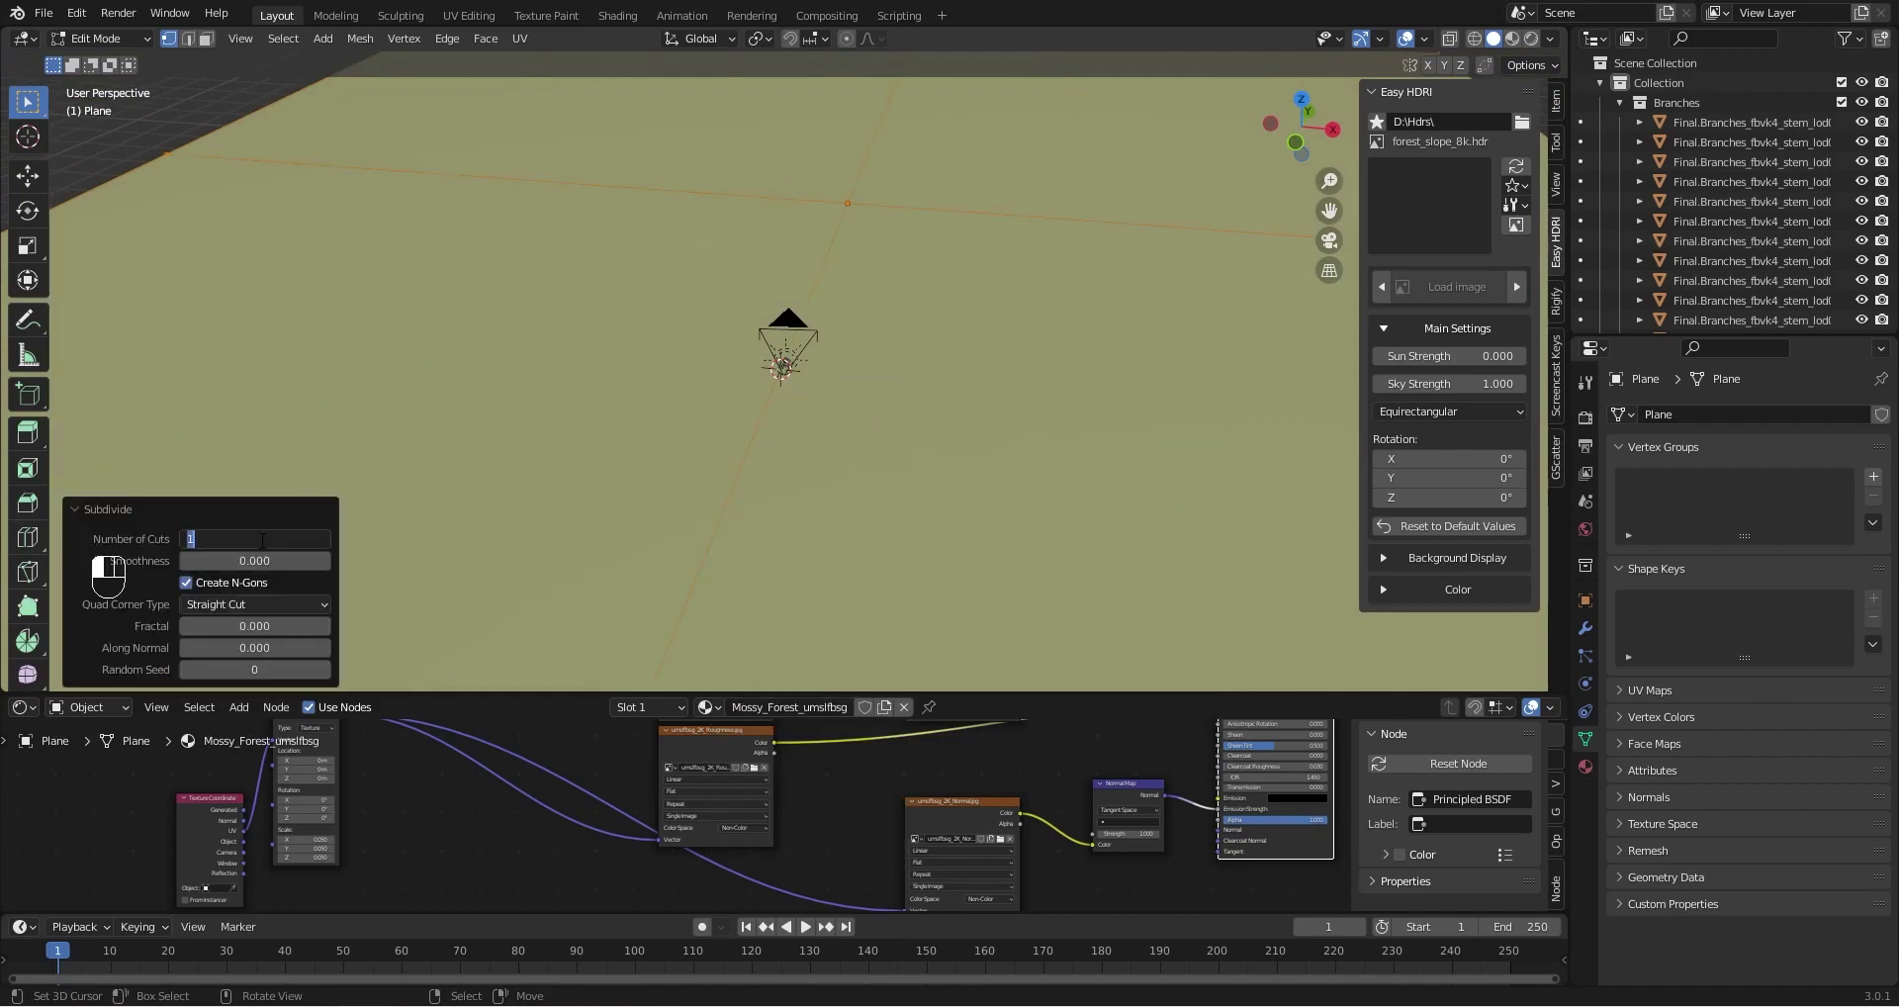
click(280, 519)
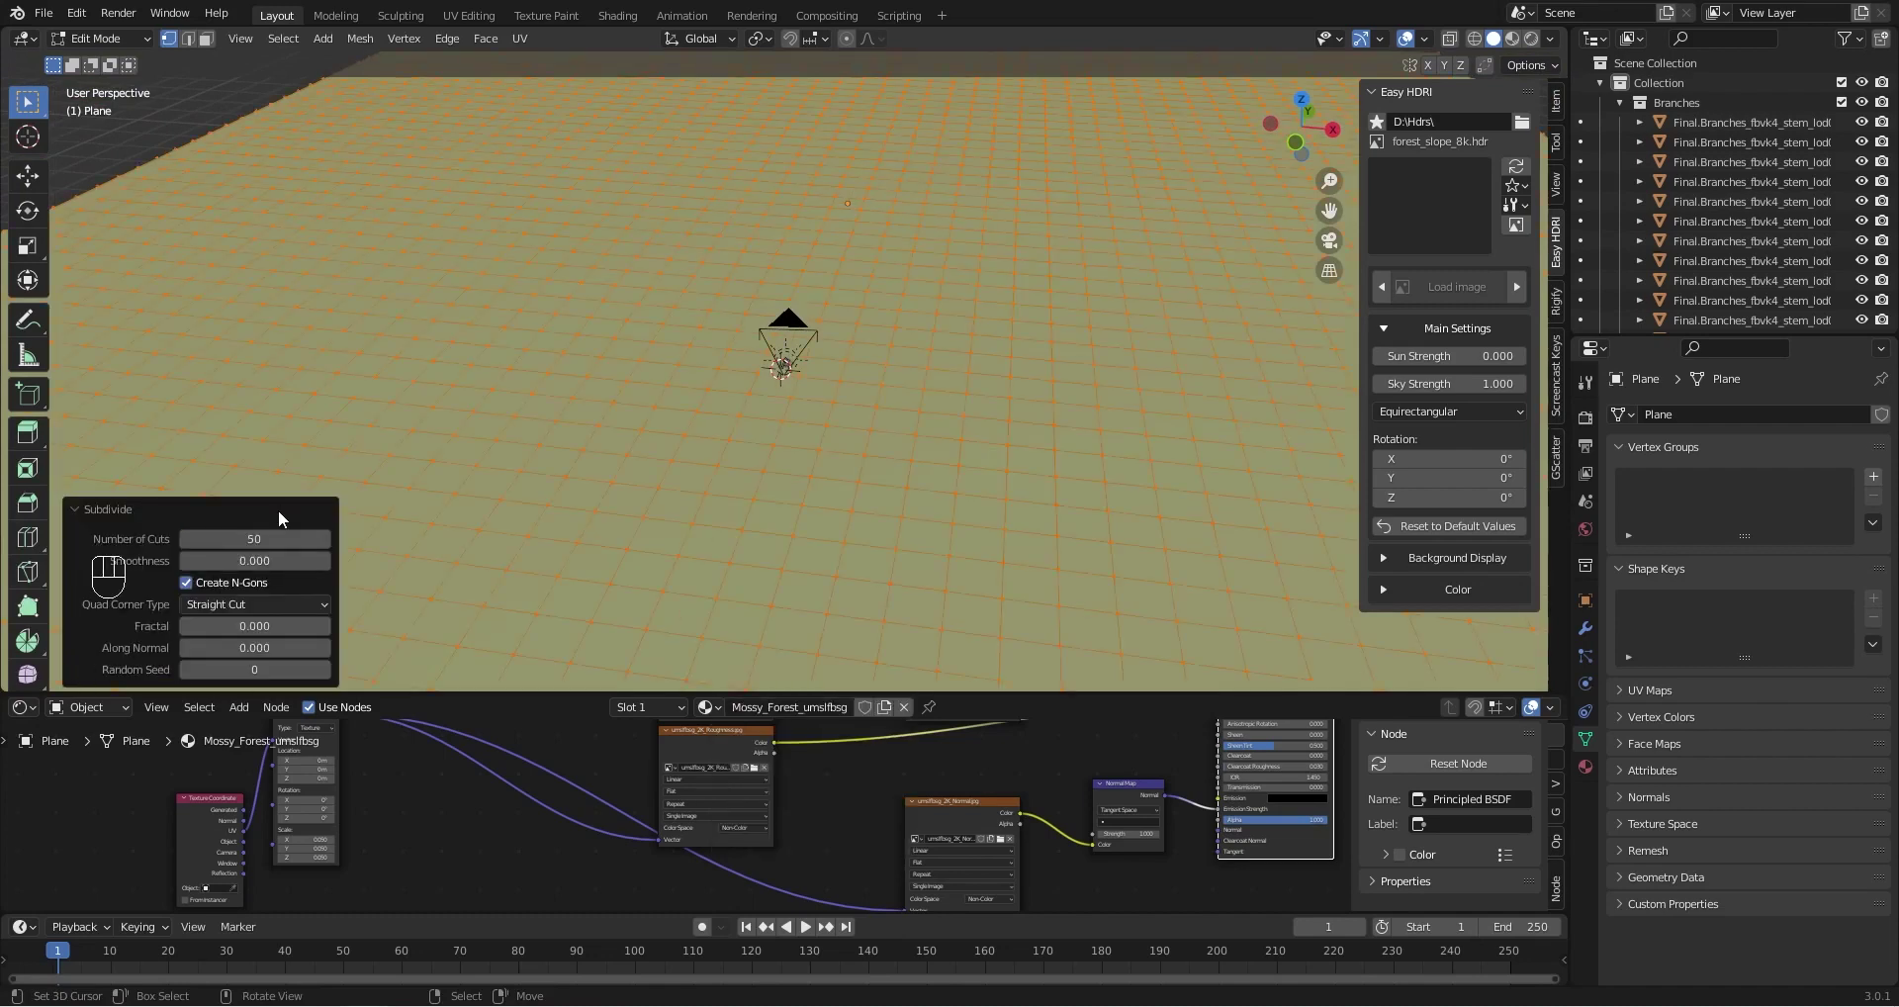
click(274, 539)
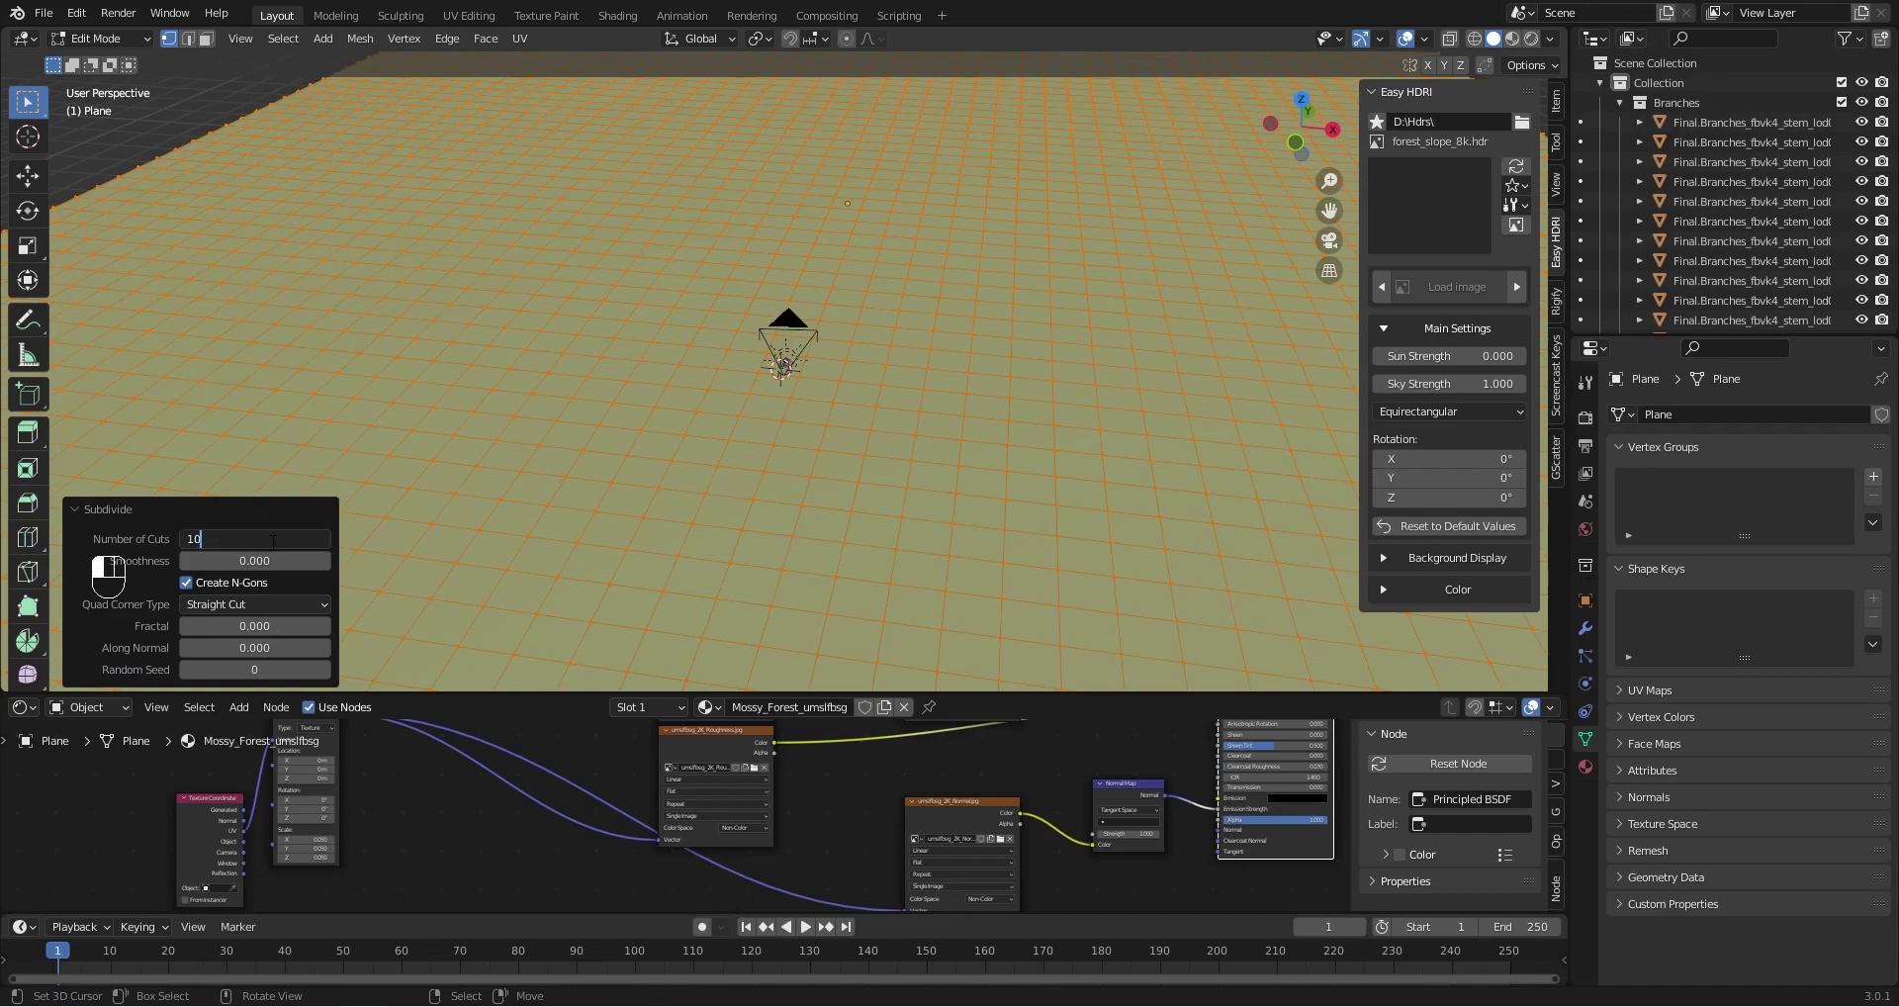
click(274, 512)
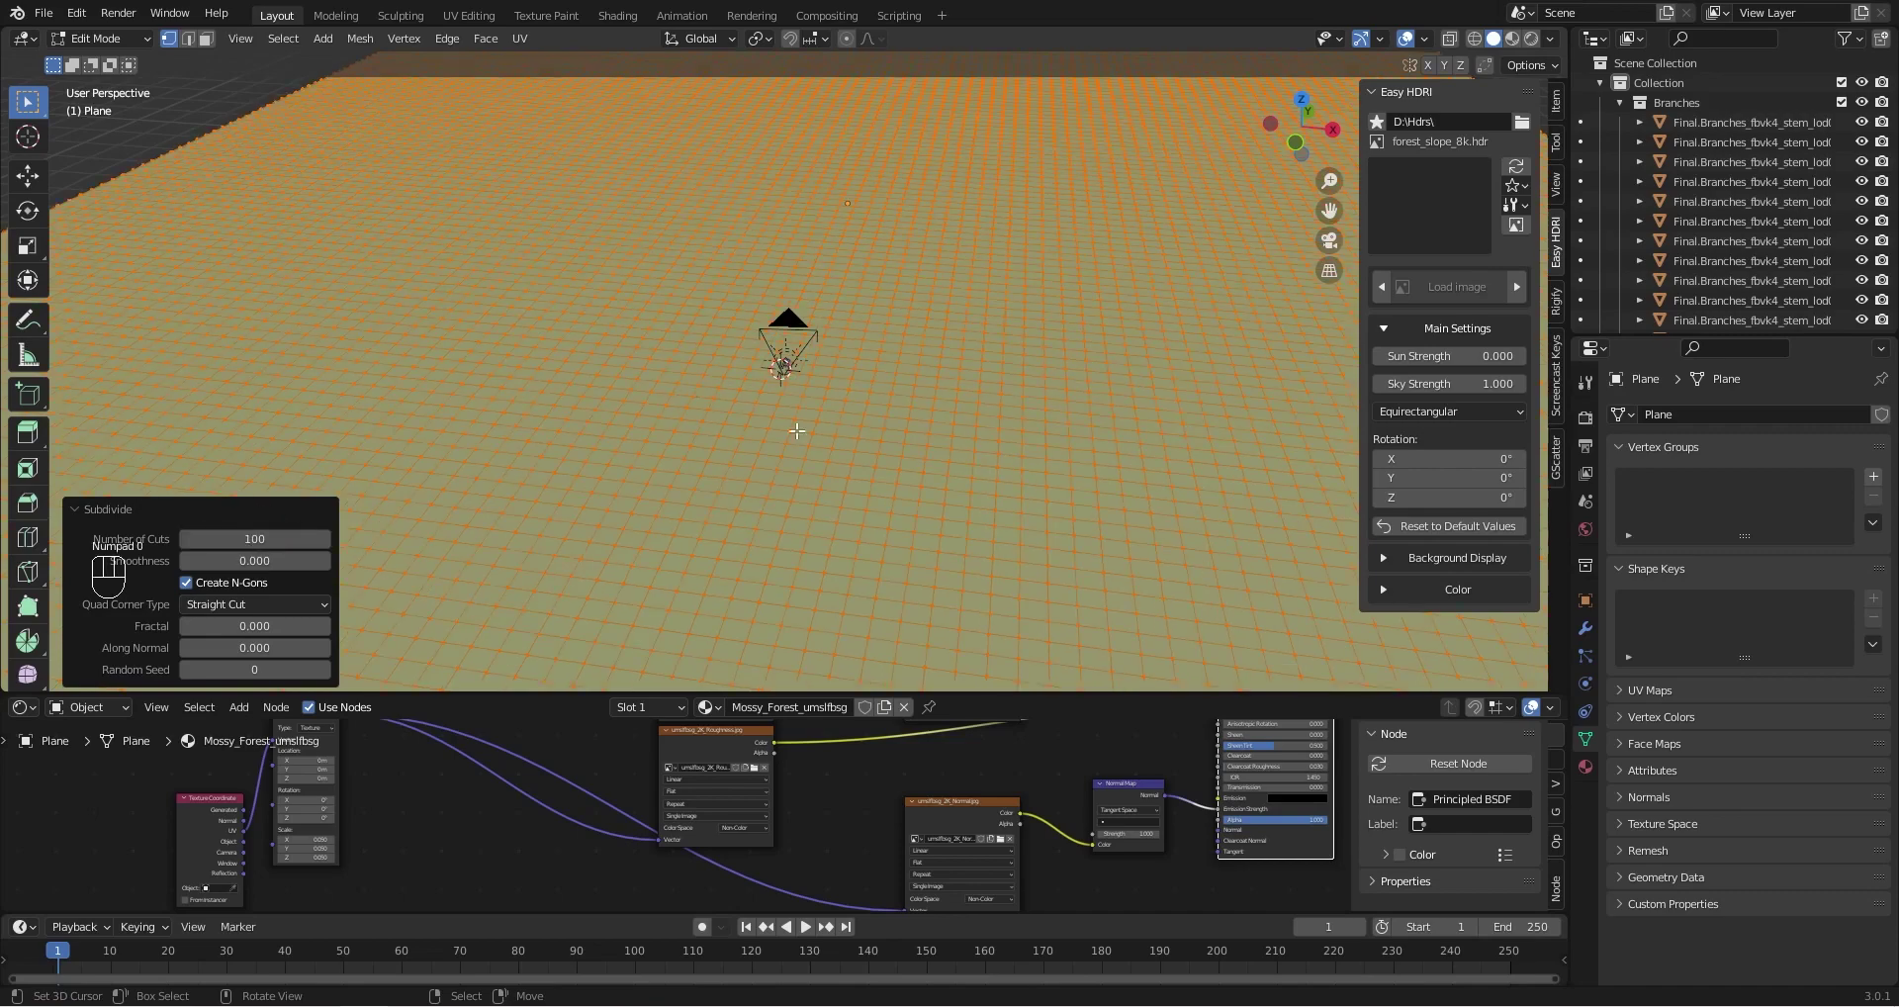
Select the patch of ground faces surrounding the mushrooms and the camera's view cone from above
middle_drag(834, 436, 1060, 460)
middle_drag(878, 372, 902, 408)
drag(722, 306, 887, 479)
scroll(881, 479, up, 4)
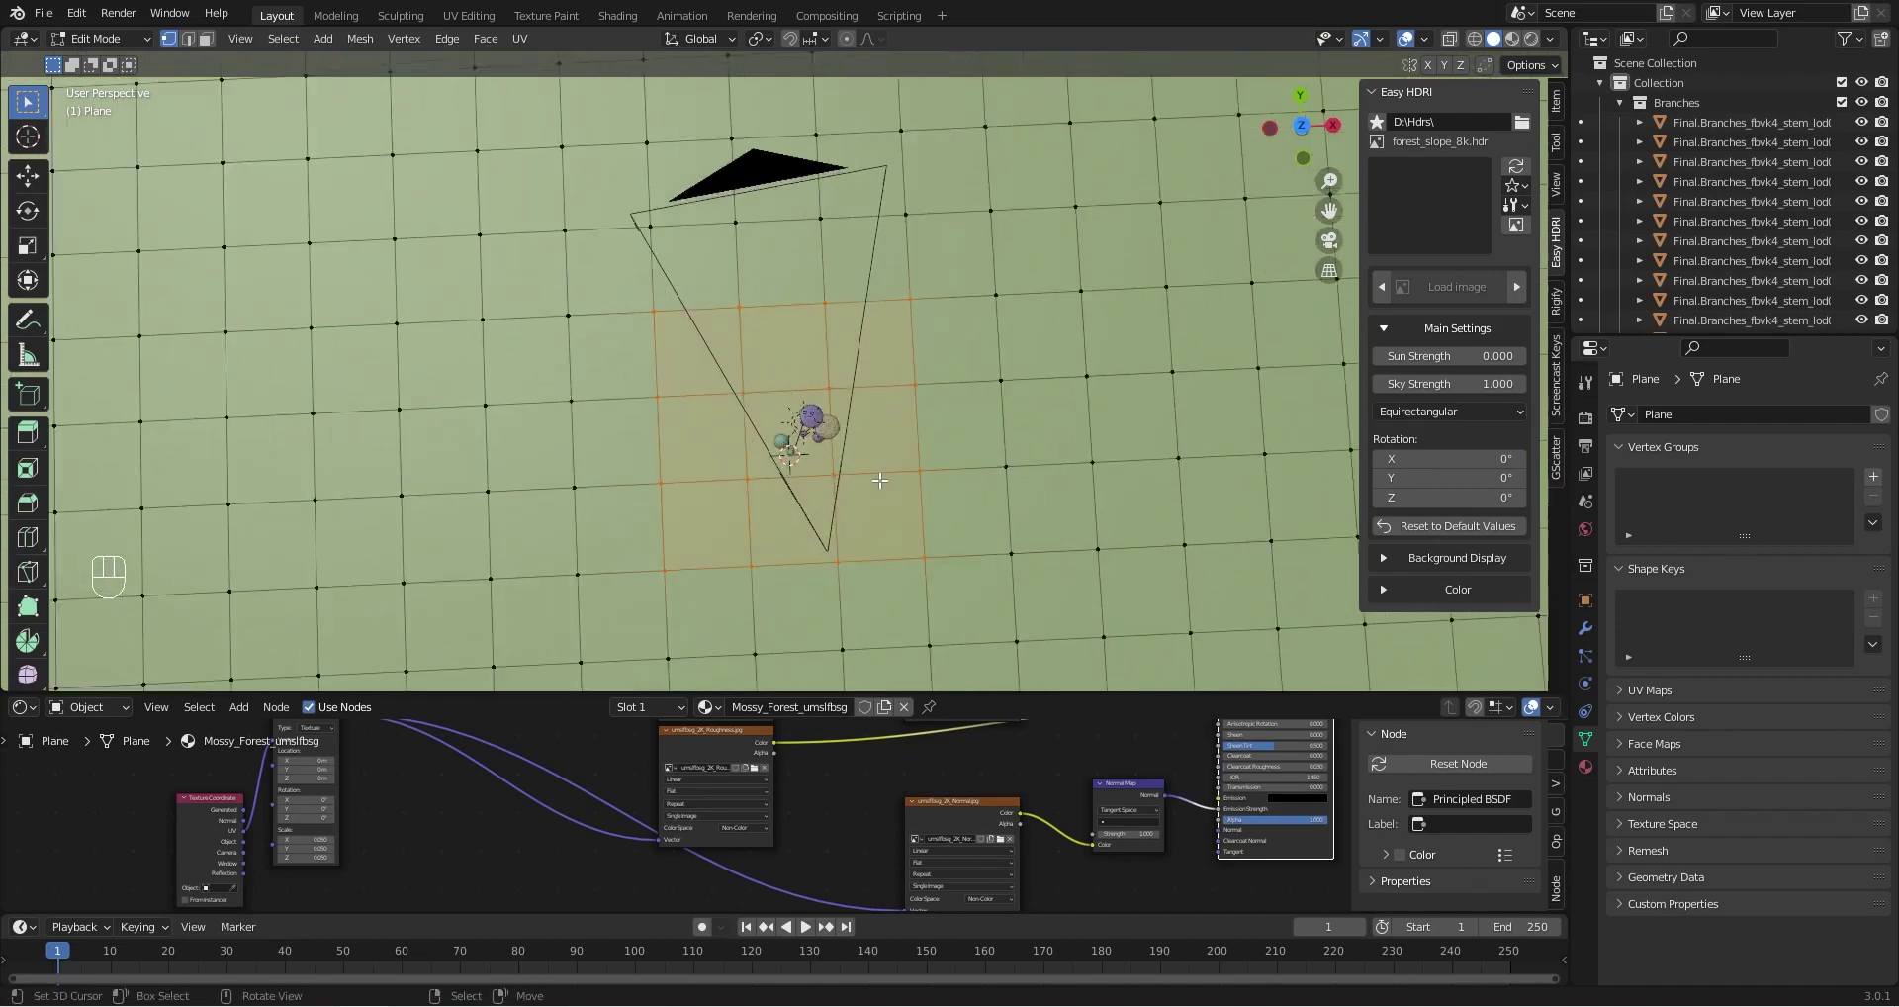
middle_drag(881, 479, 631, 288)
drag(620, 259, 875, 462)
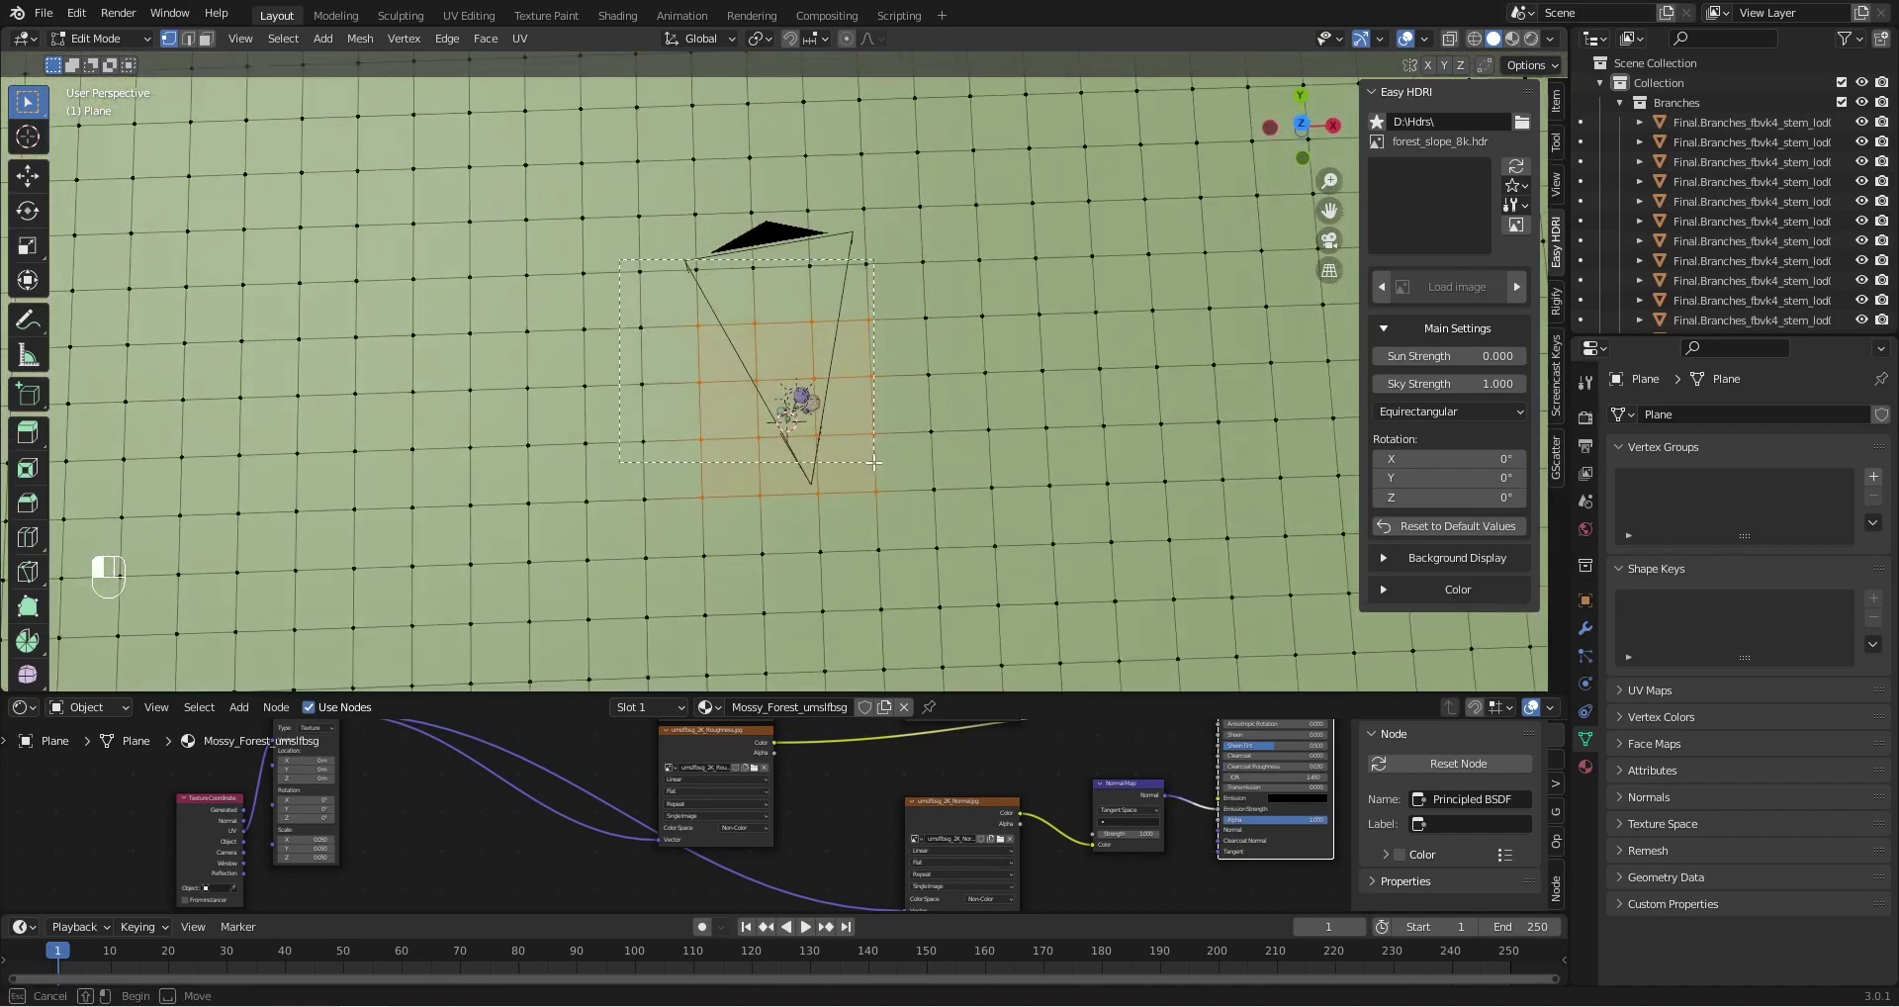
drag(936, 513, 936, 514)
middle_drag(936, 513, 888, 472)
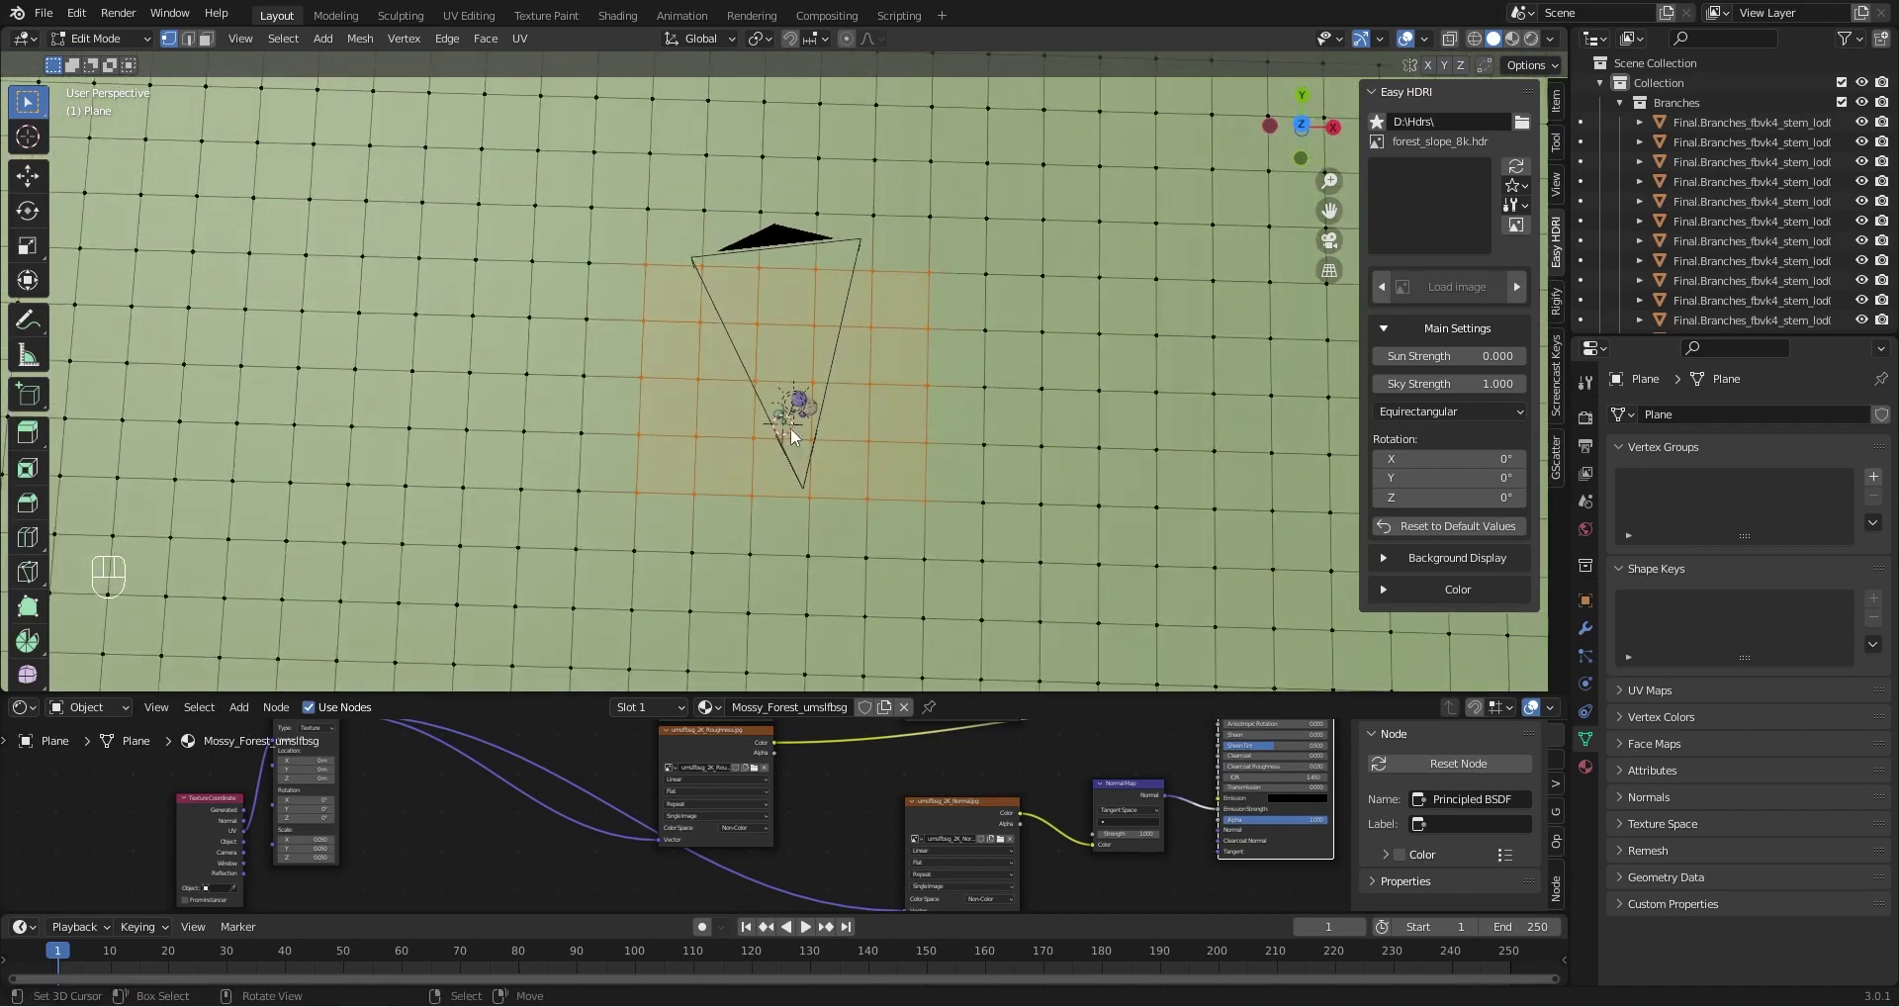
Subdivide the selected ground patch with 100 cuts for dense sculpting geometry around the mushrooms
key(w)
click(744, 430)
click(275, 539)
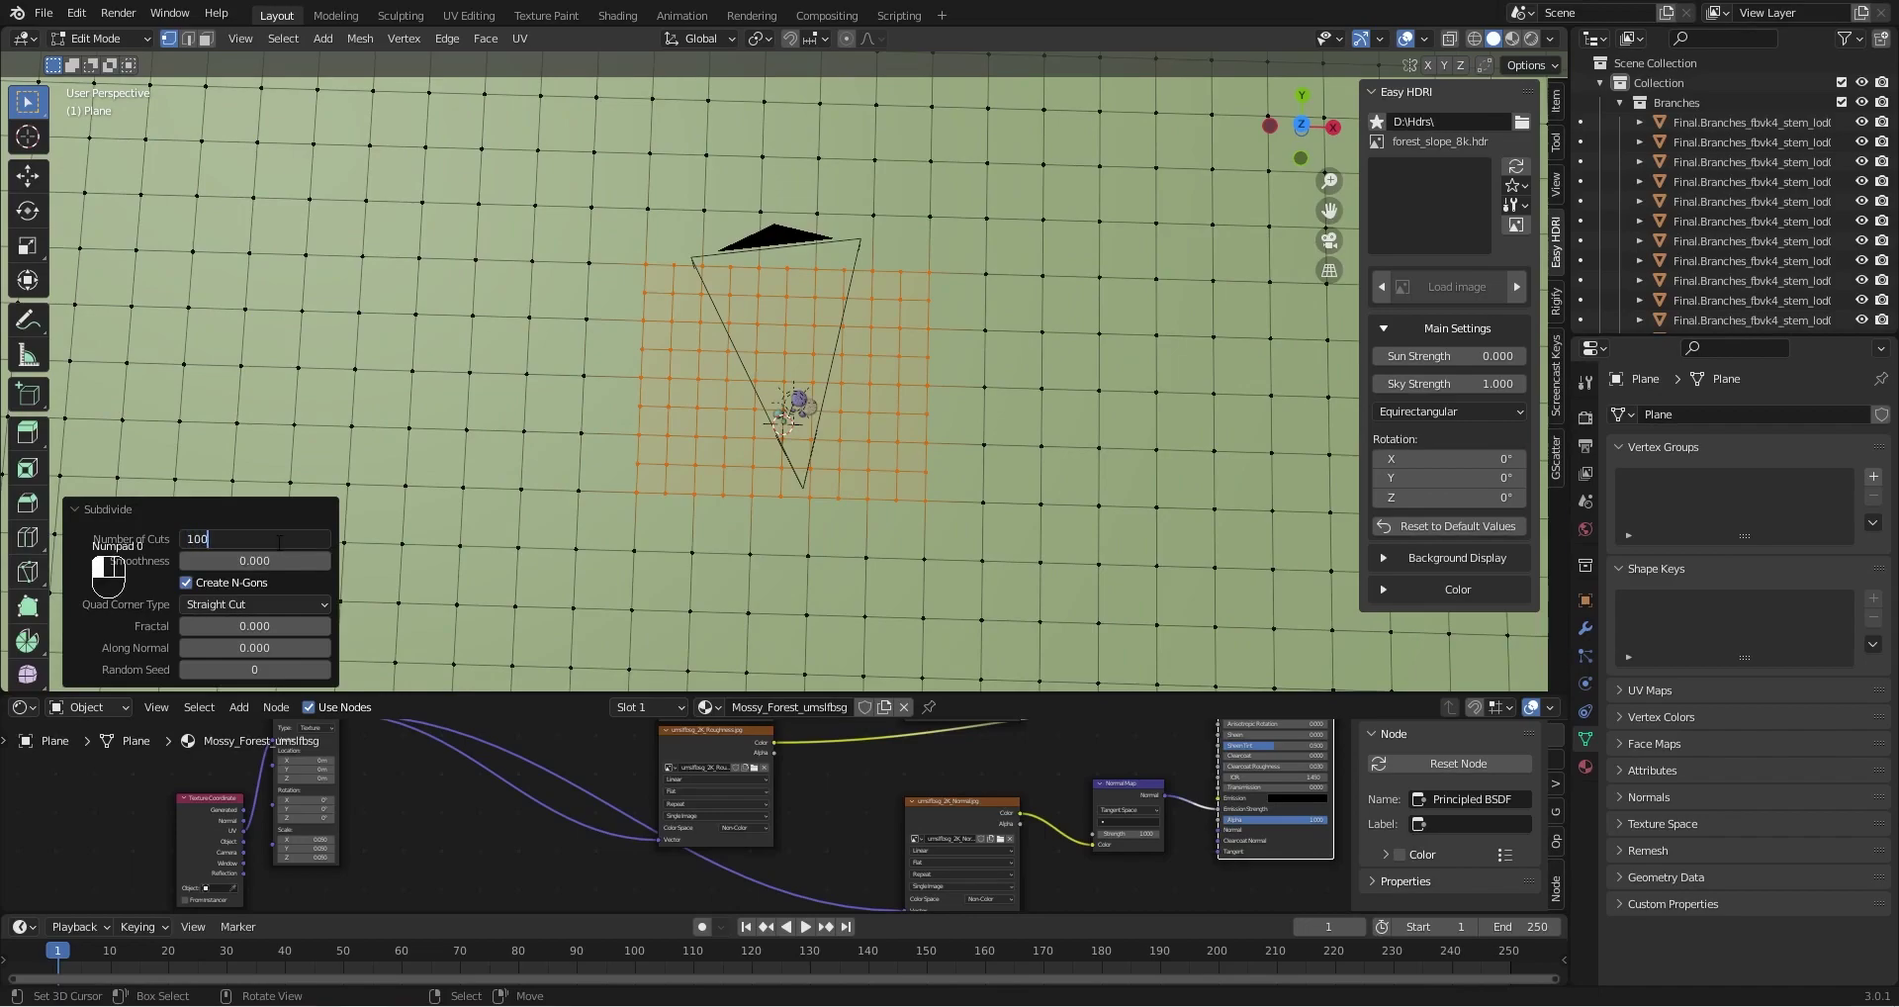
key(Return)
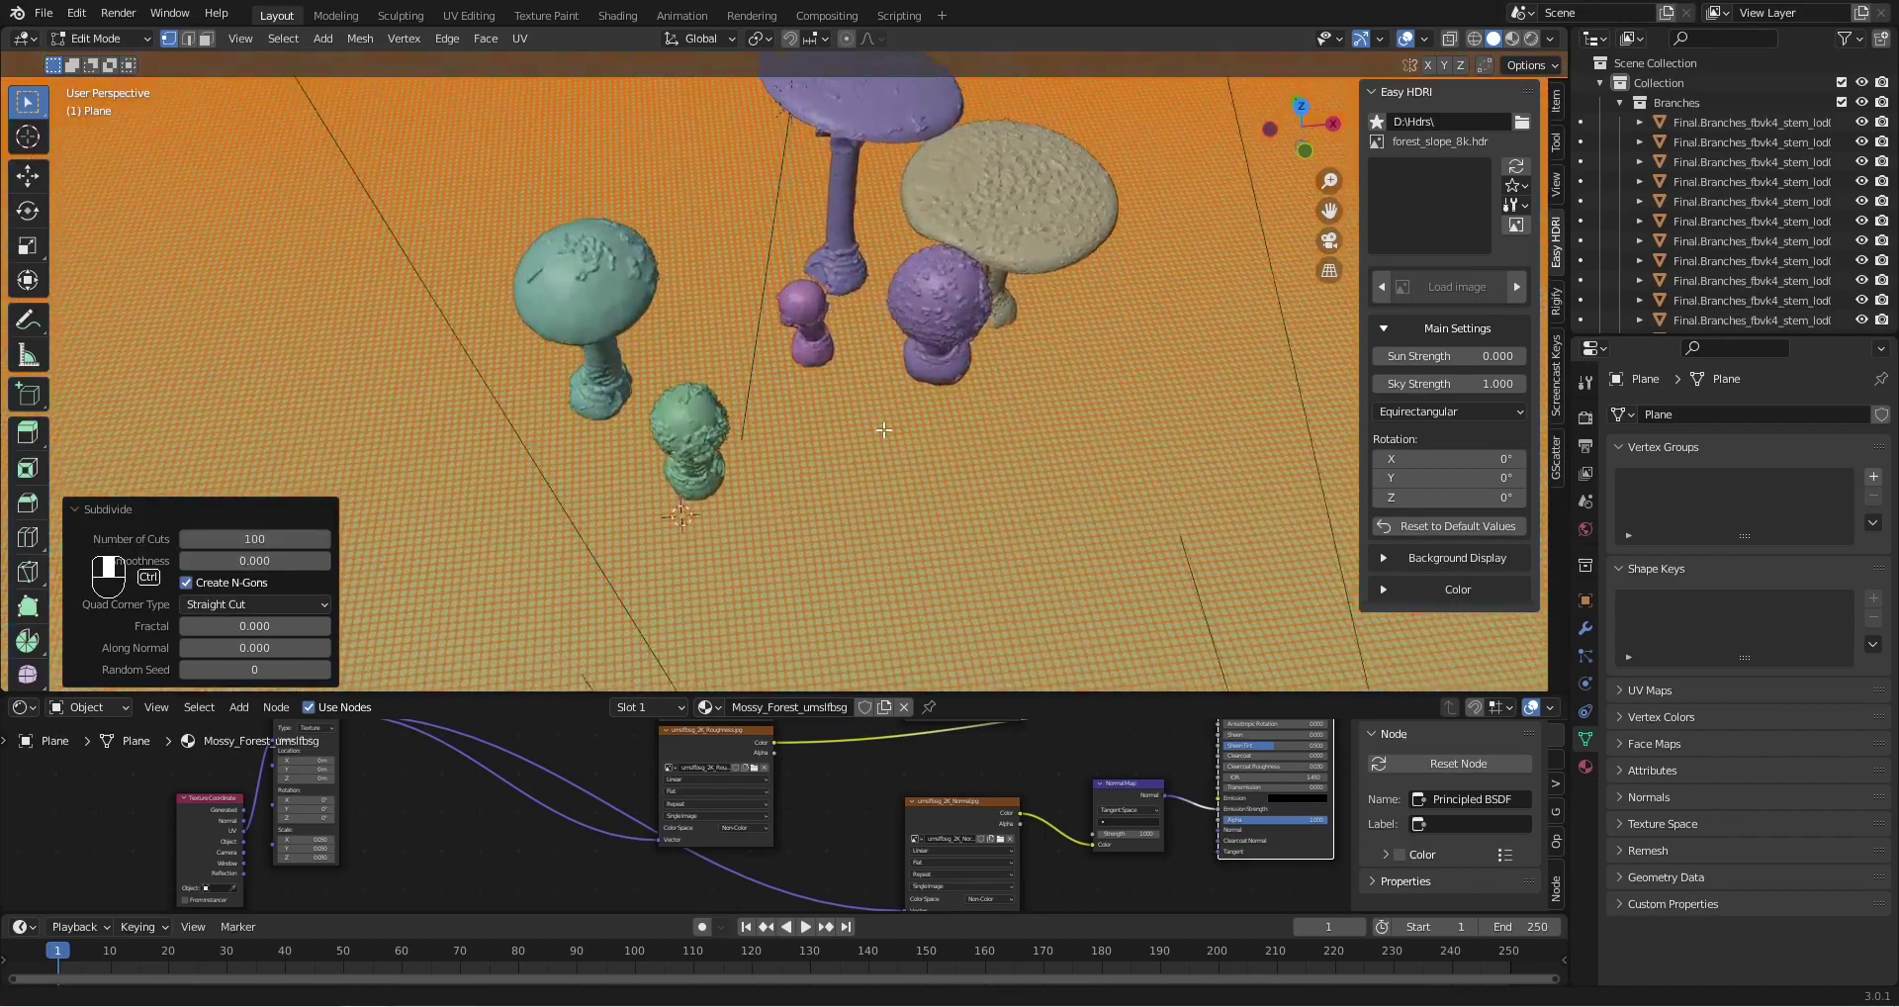
mouse_move(881, 423)
shift+middle_down()
mouse_move(882, 466)
mouse_move(872, 433)
shift+middle_up()
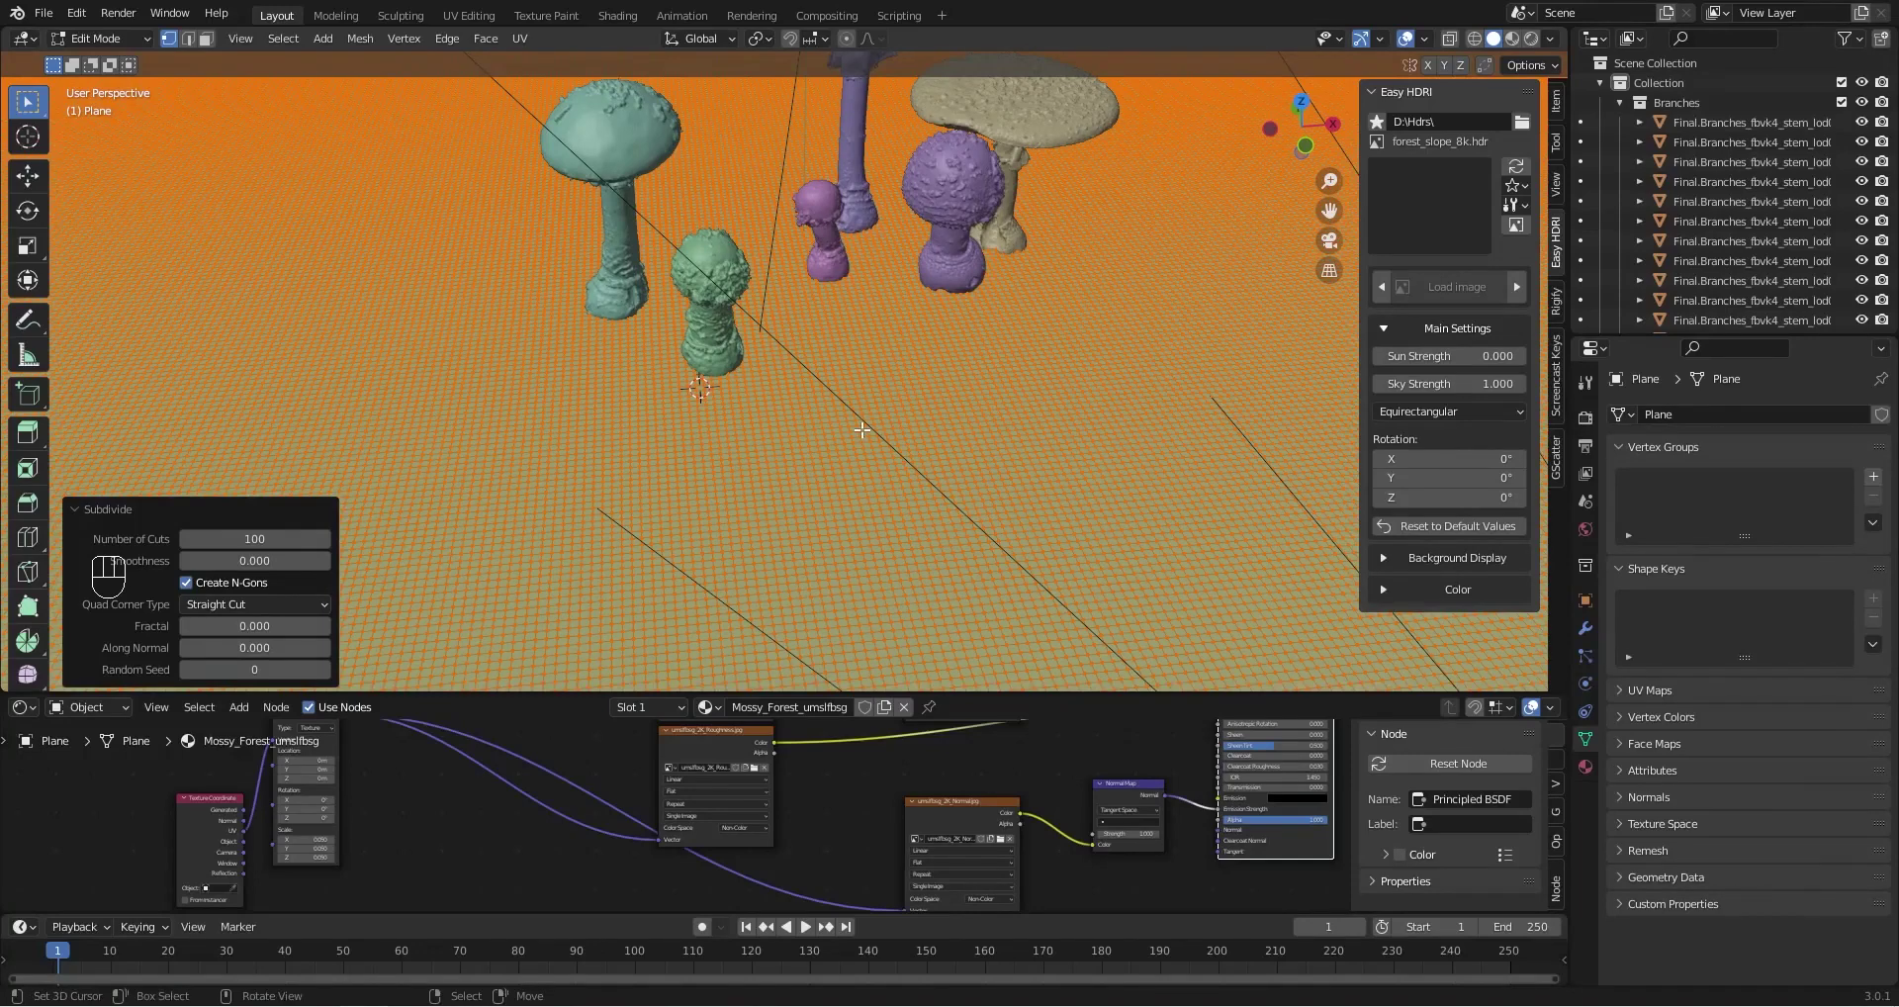
click(75, 508)
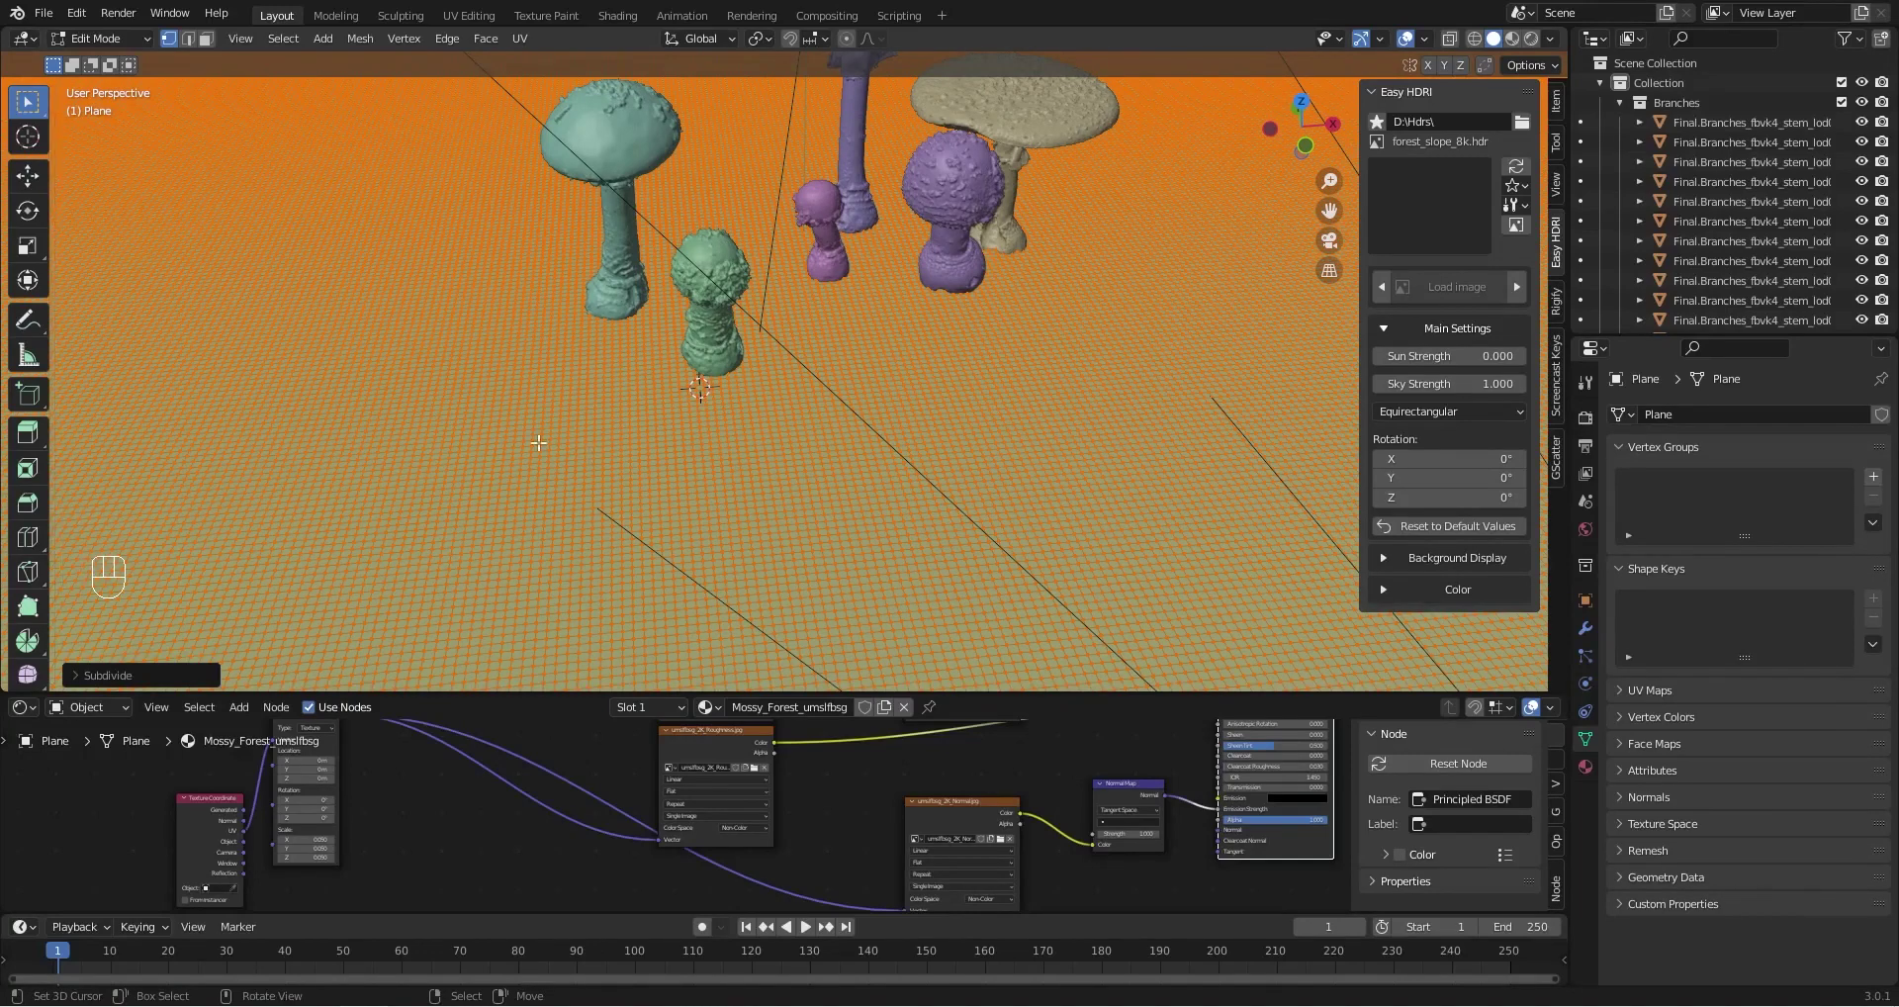
Put the ground plane into Sculpt Mode and turn the shader editor into a taller second 3D viewport framed through the camera
click(109, 38)
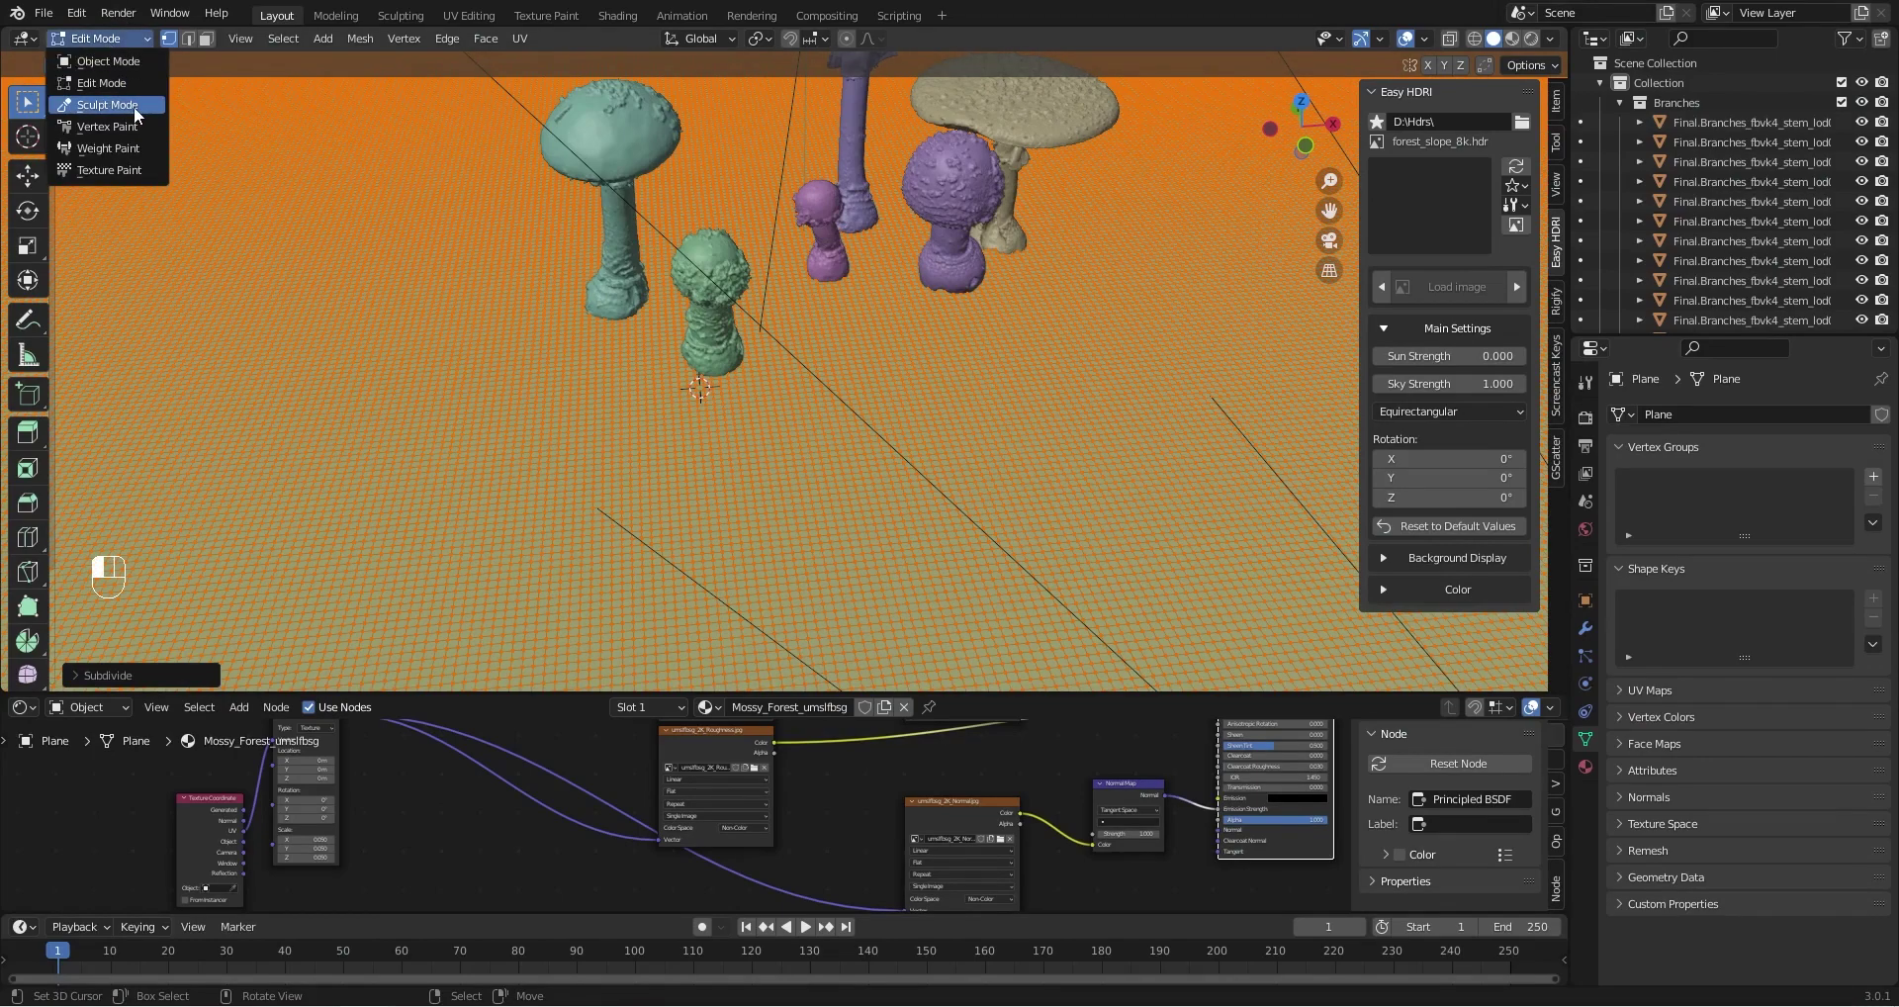
click(133, 105)
click(23, 706)
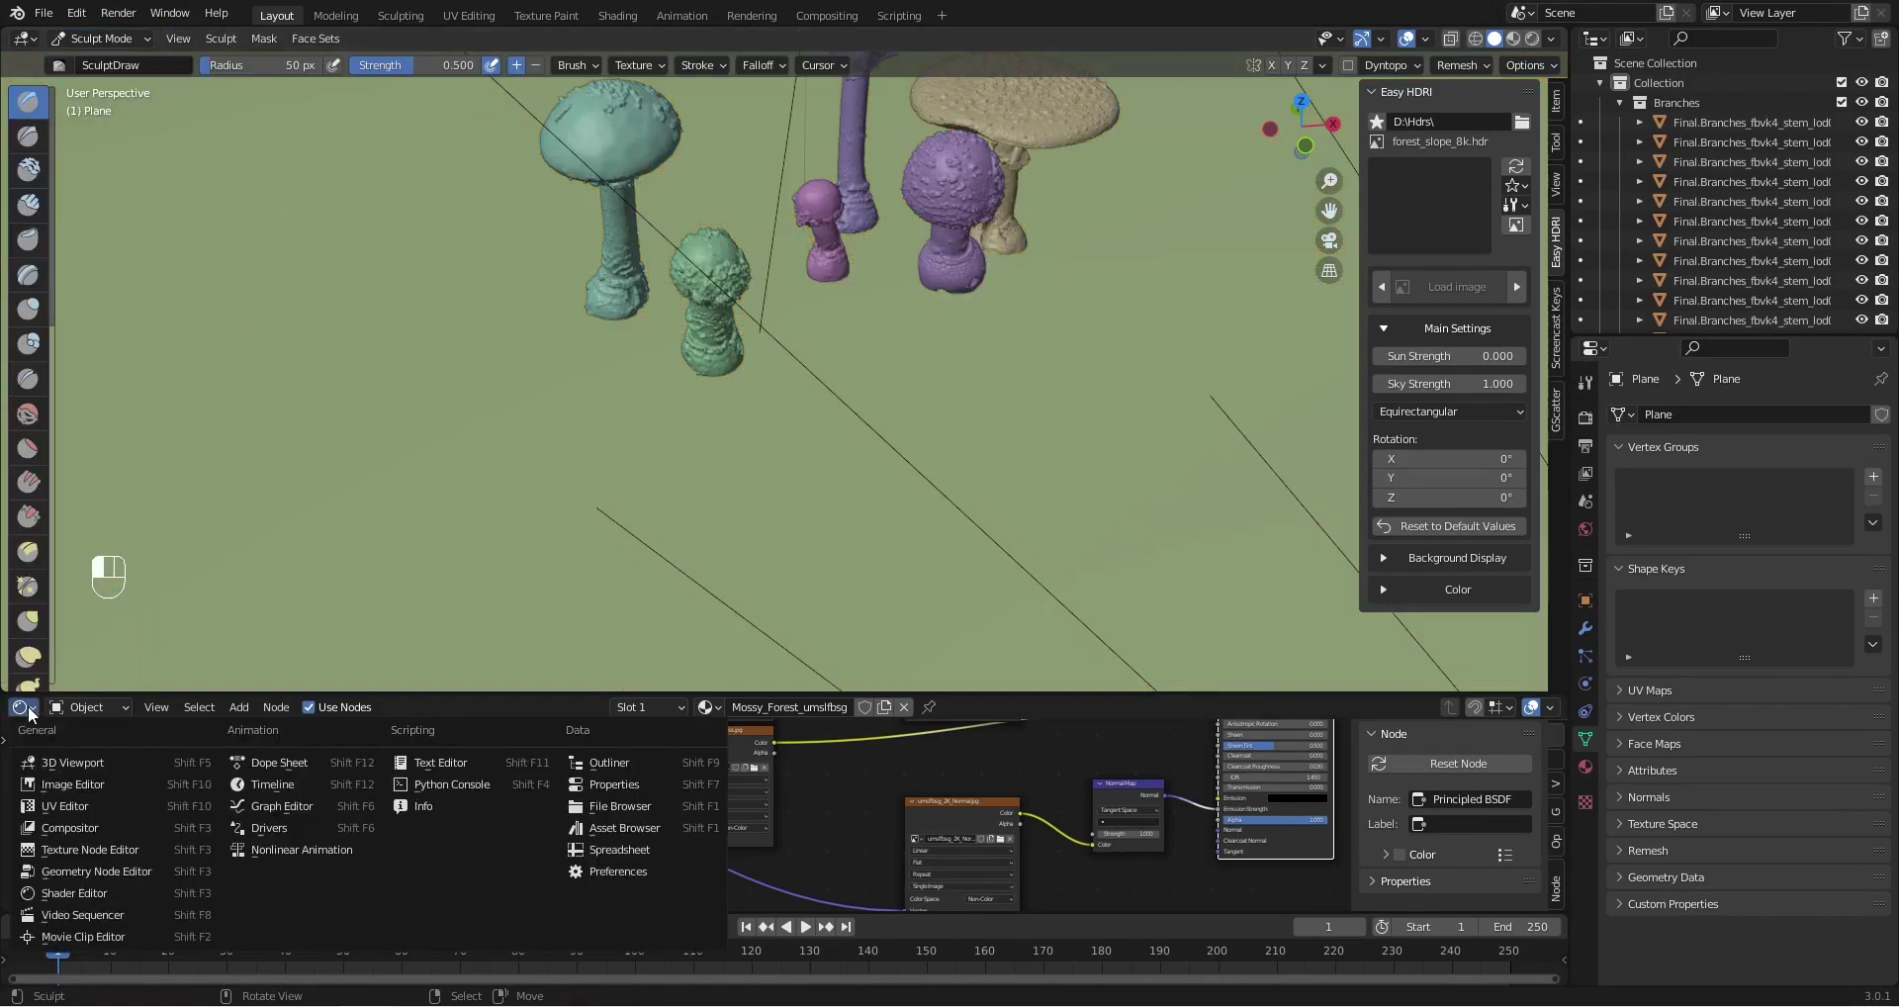
click(63, 763)
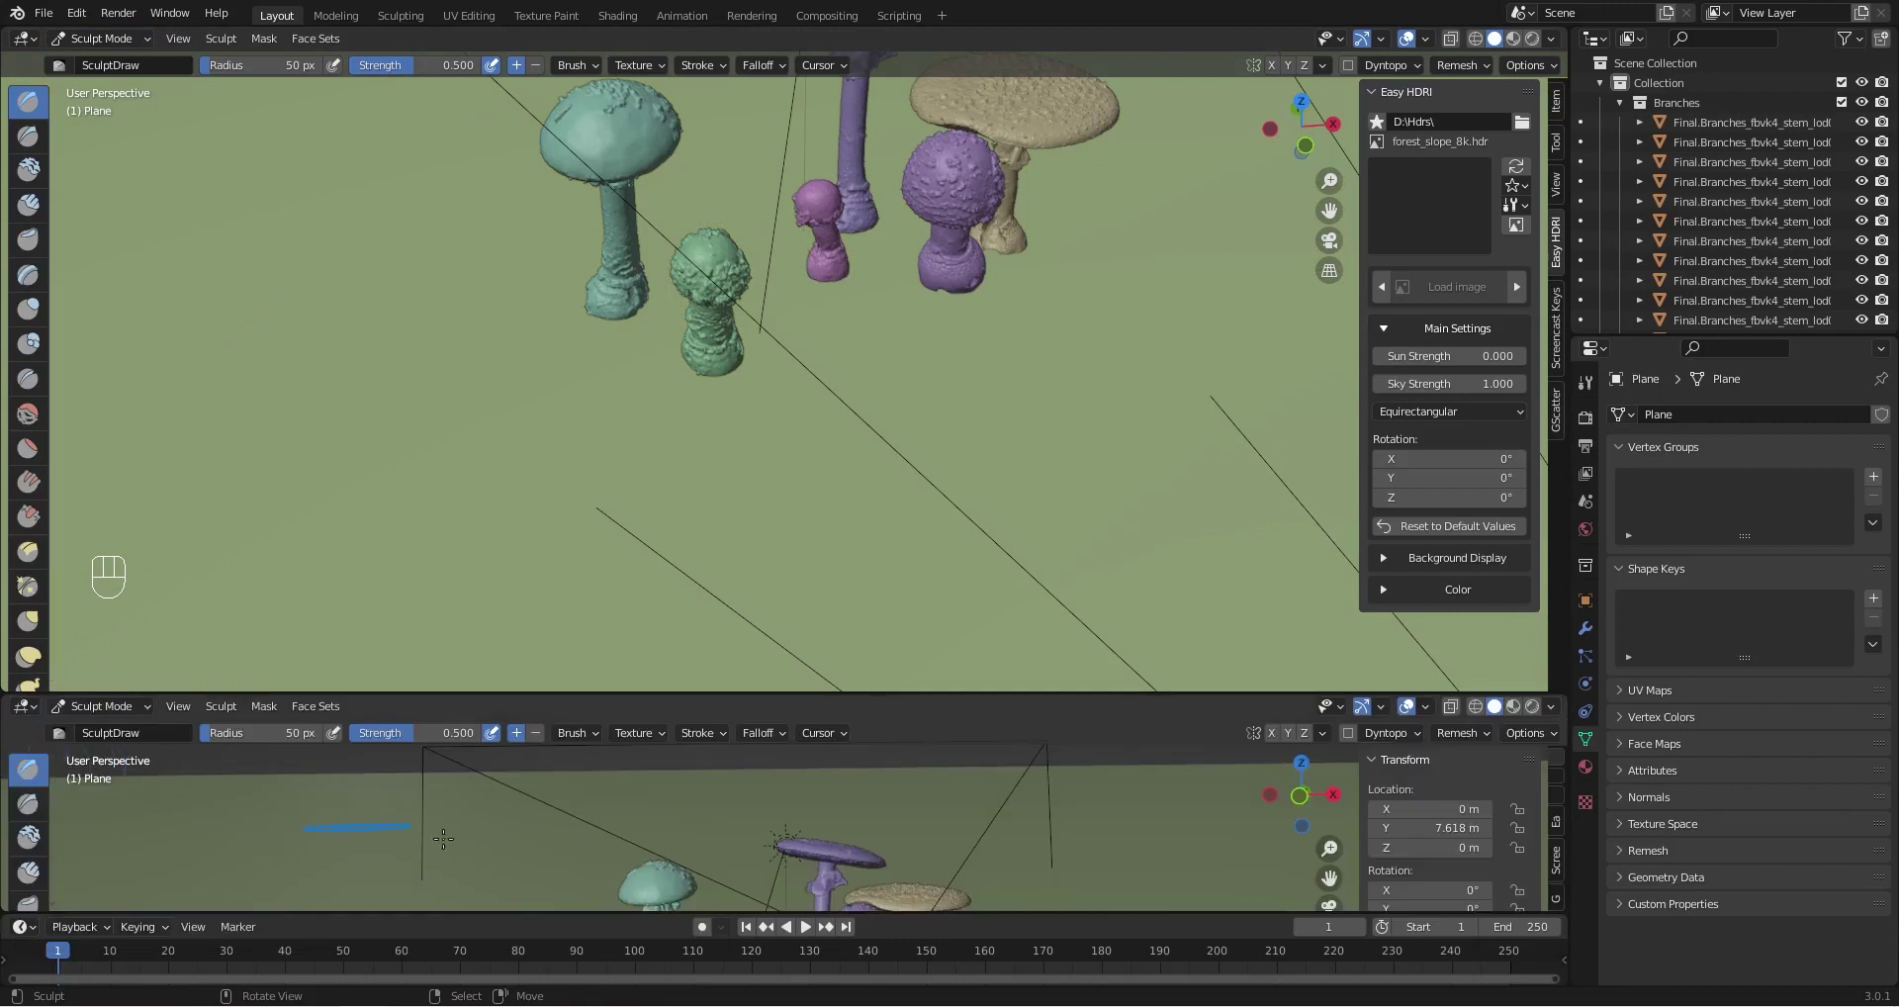
key(KP_0)
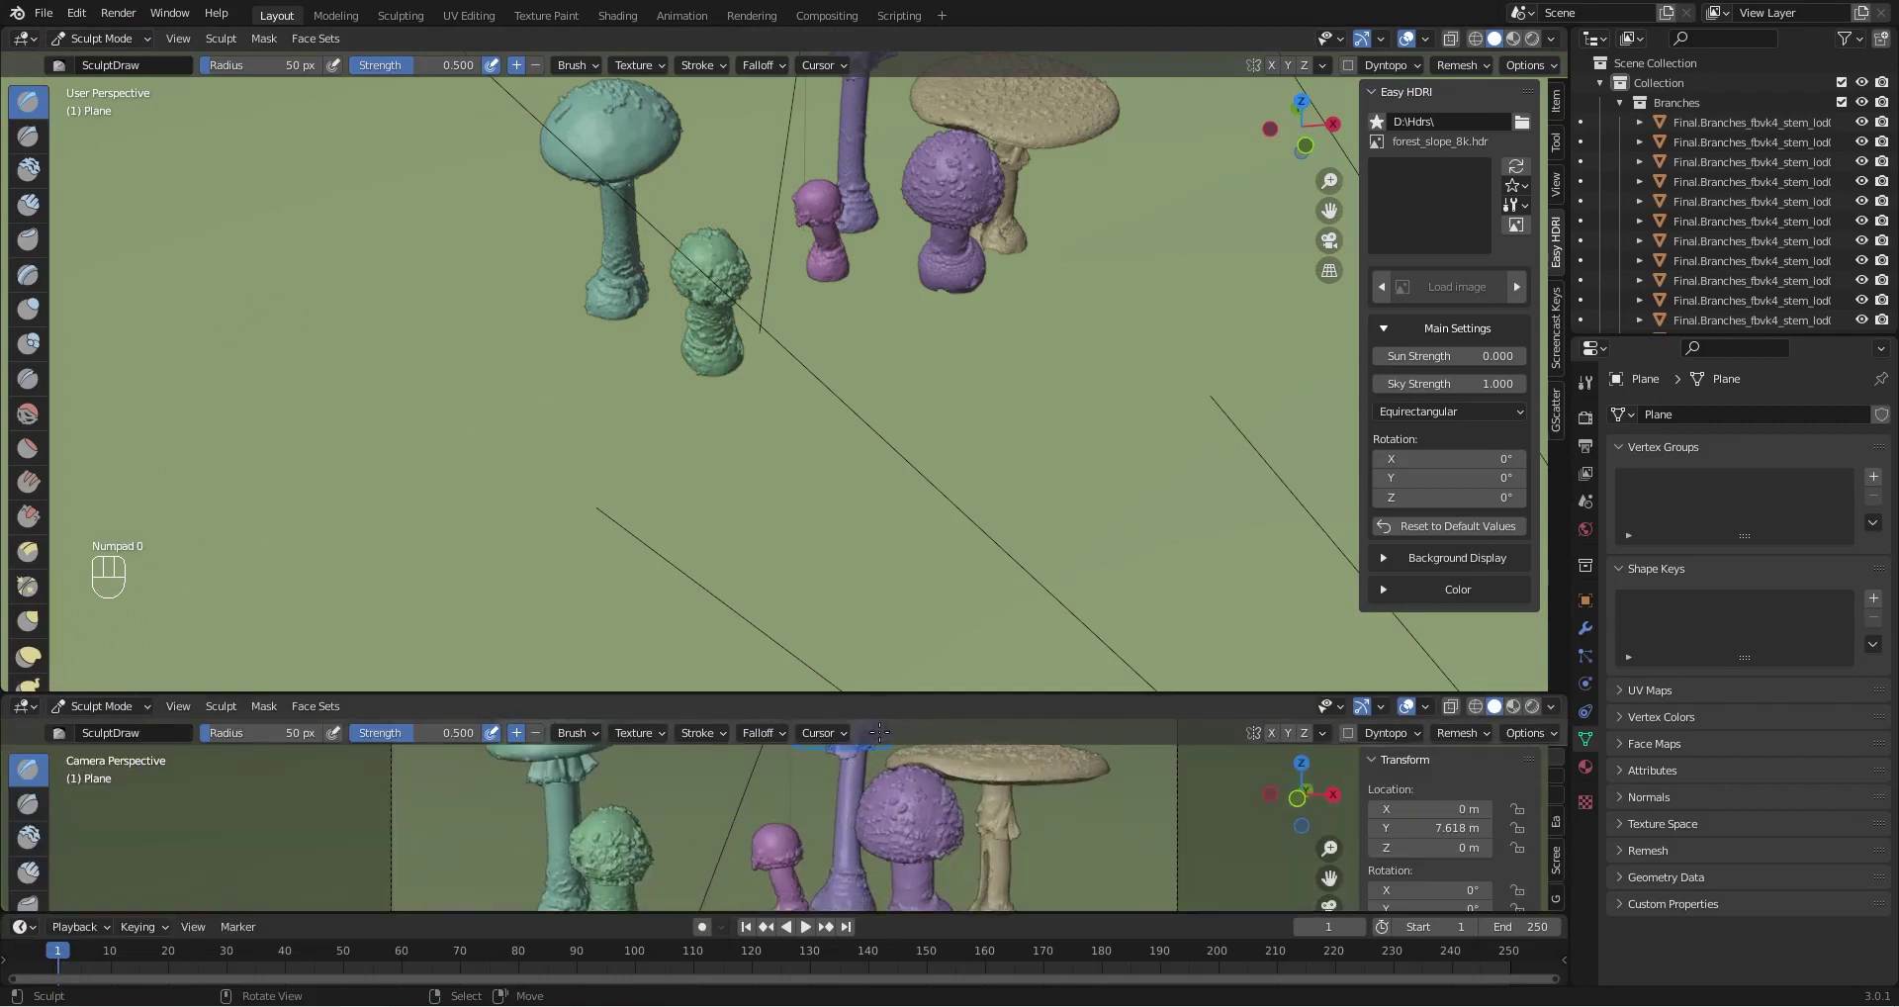
drag(1004, 694, 999, 596)
shift+middle_drag(898, 746, 874, 749)
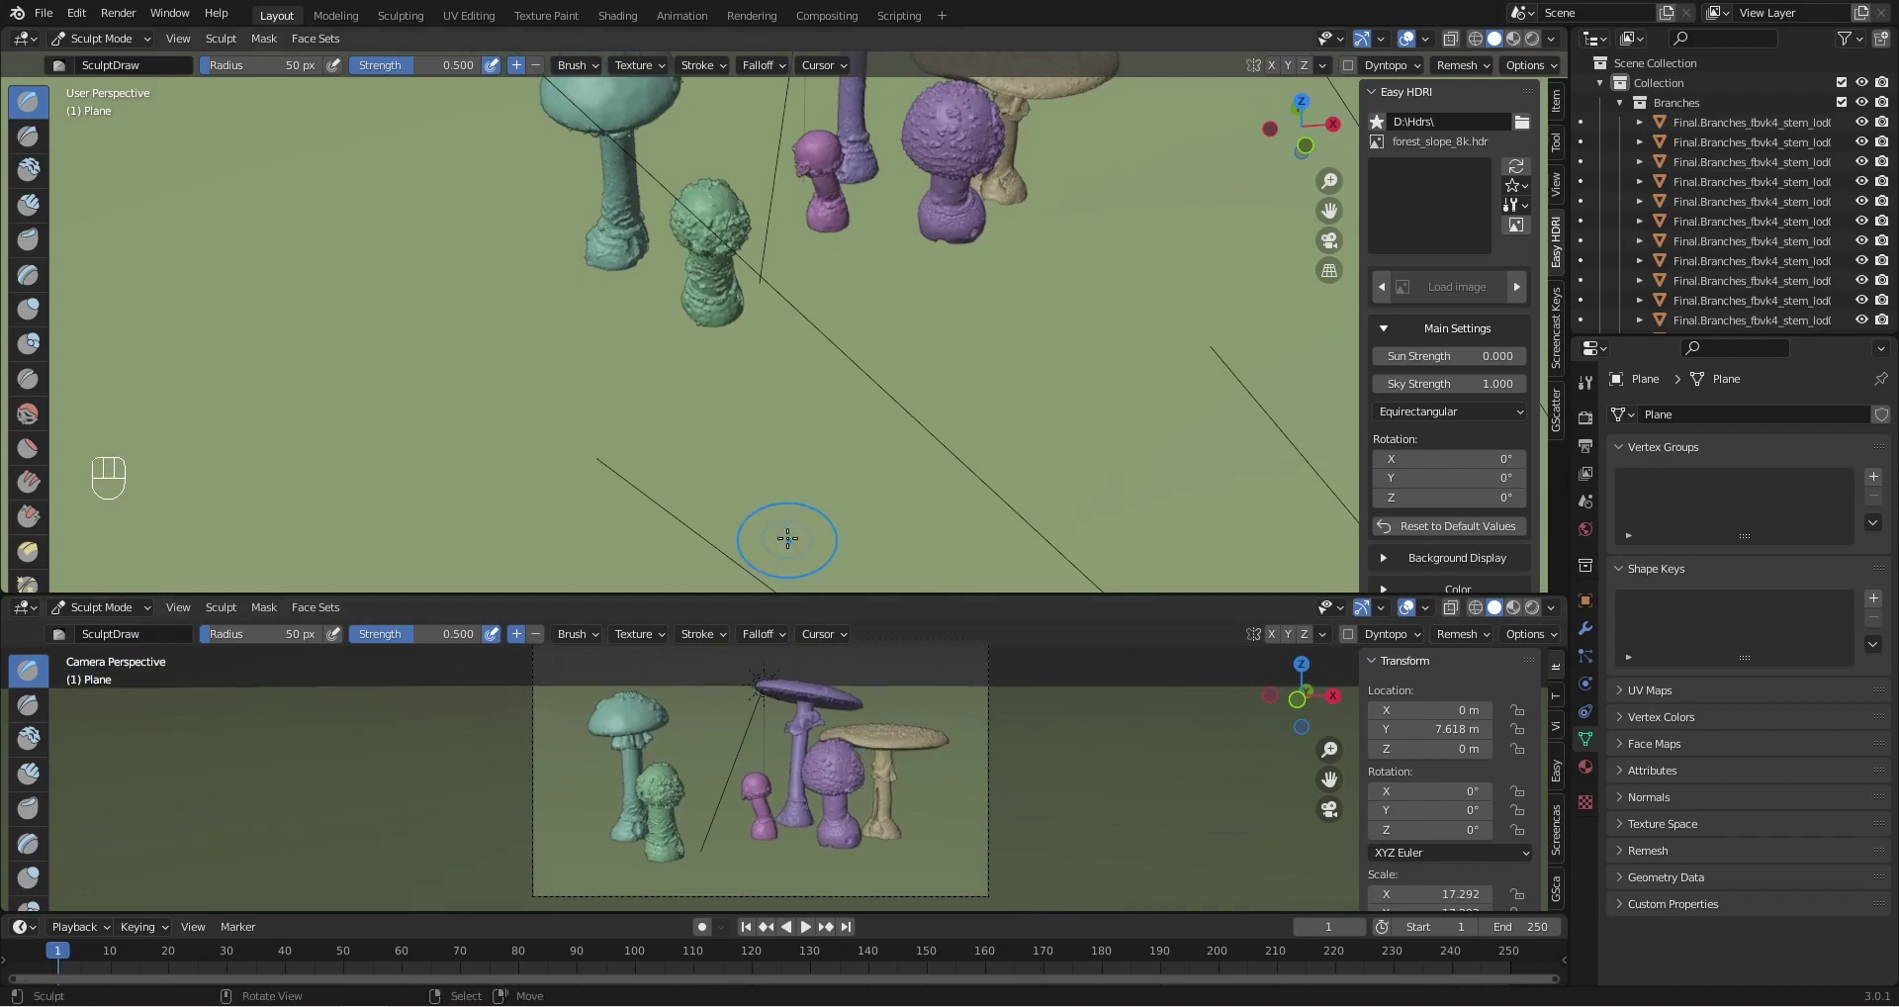
Try a Draw brush stroke on the ground around the two green mushrooms and undo it
drag(695, 319, 643, 287)
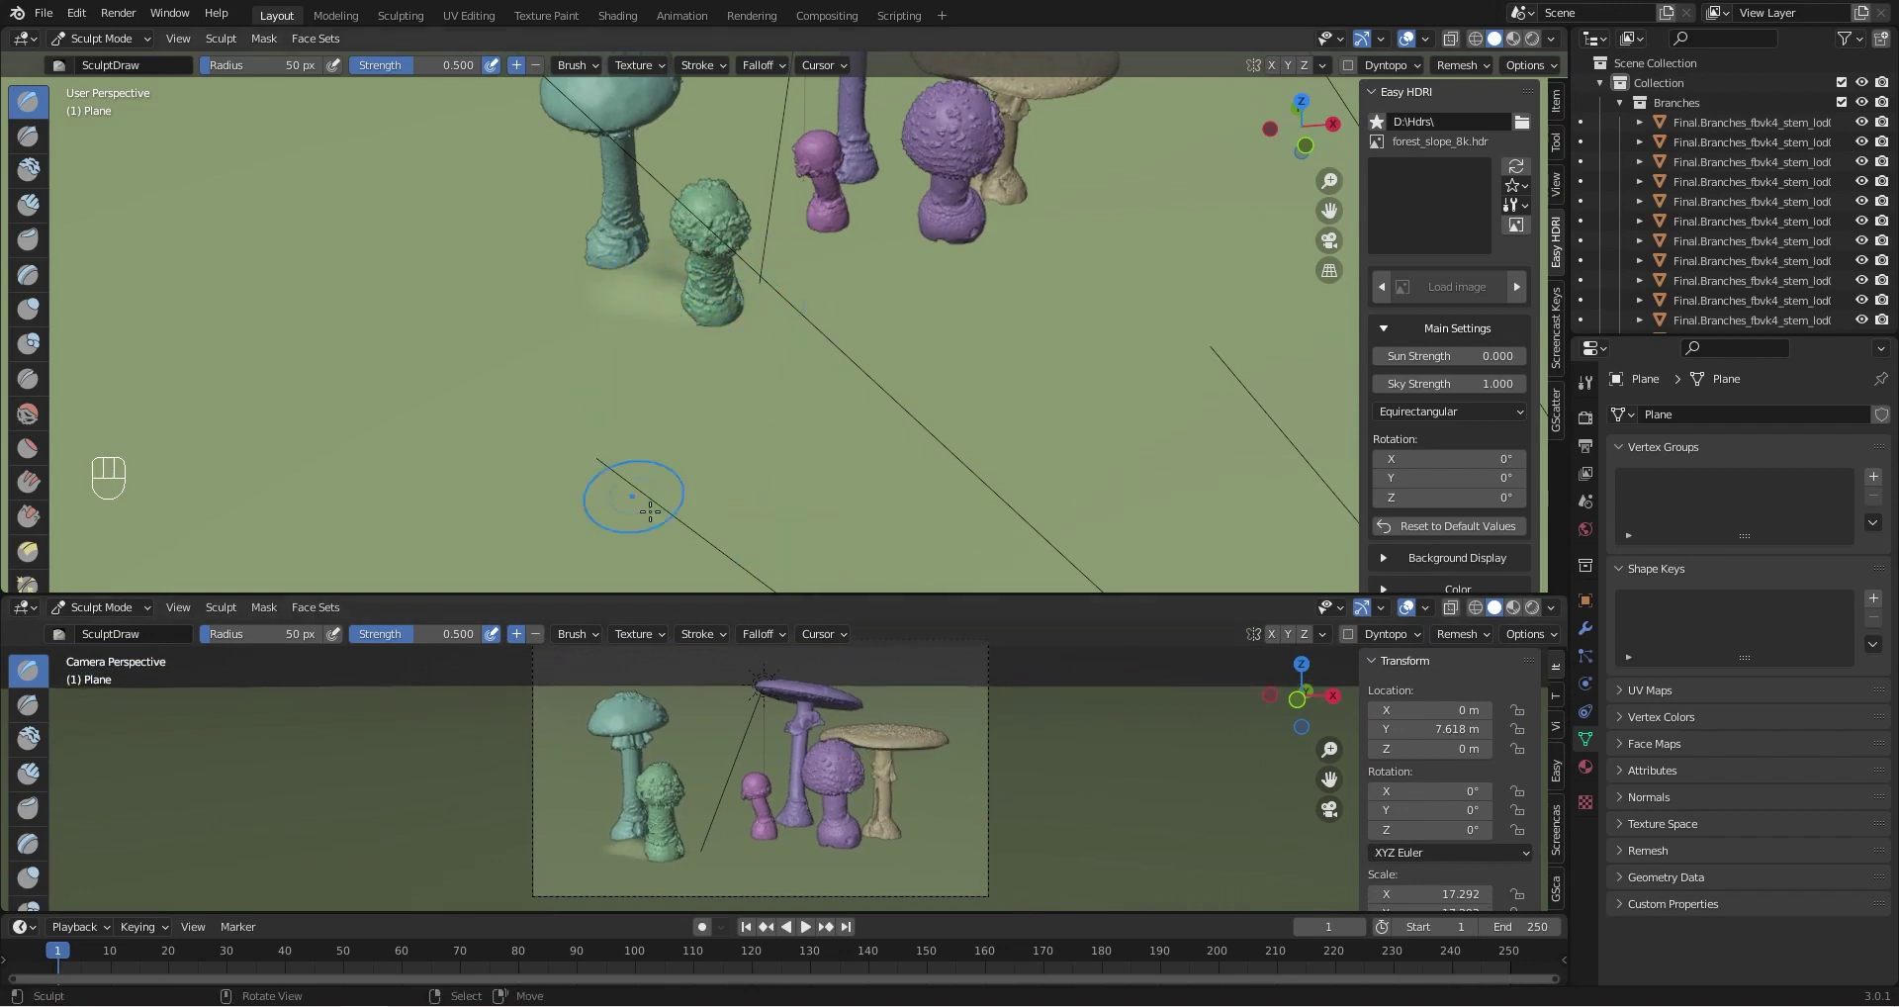
key(ctrl+z)
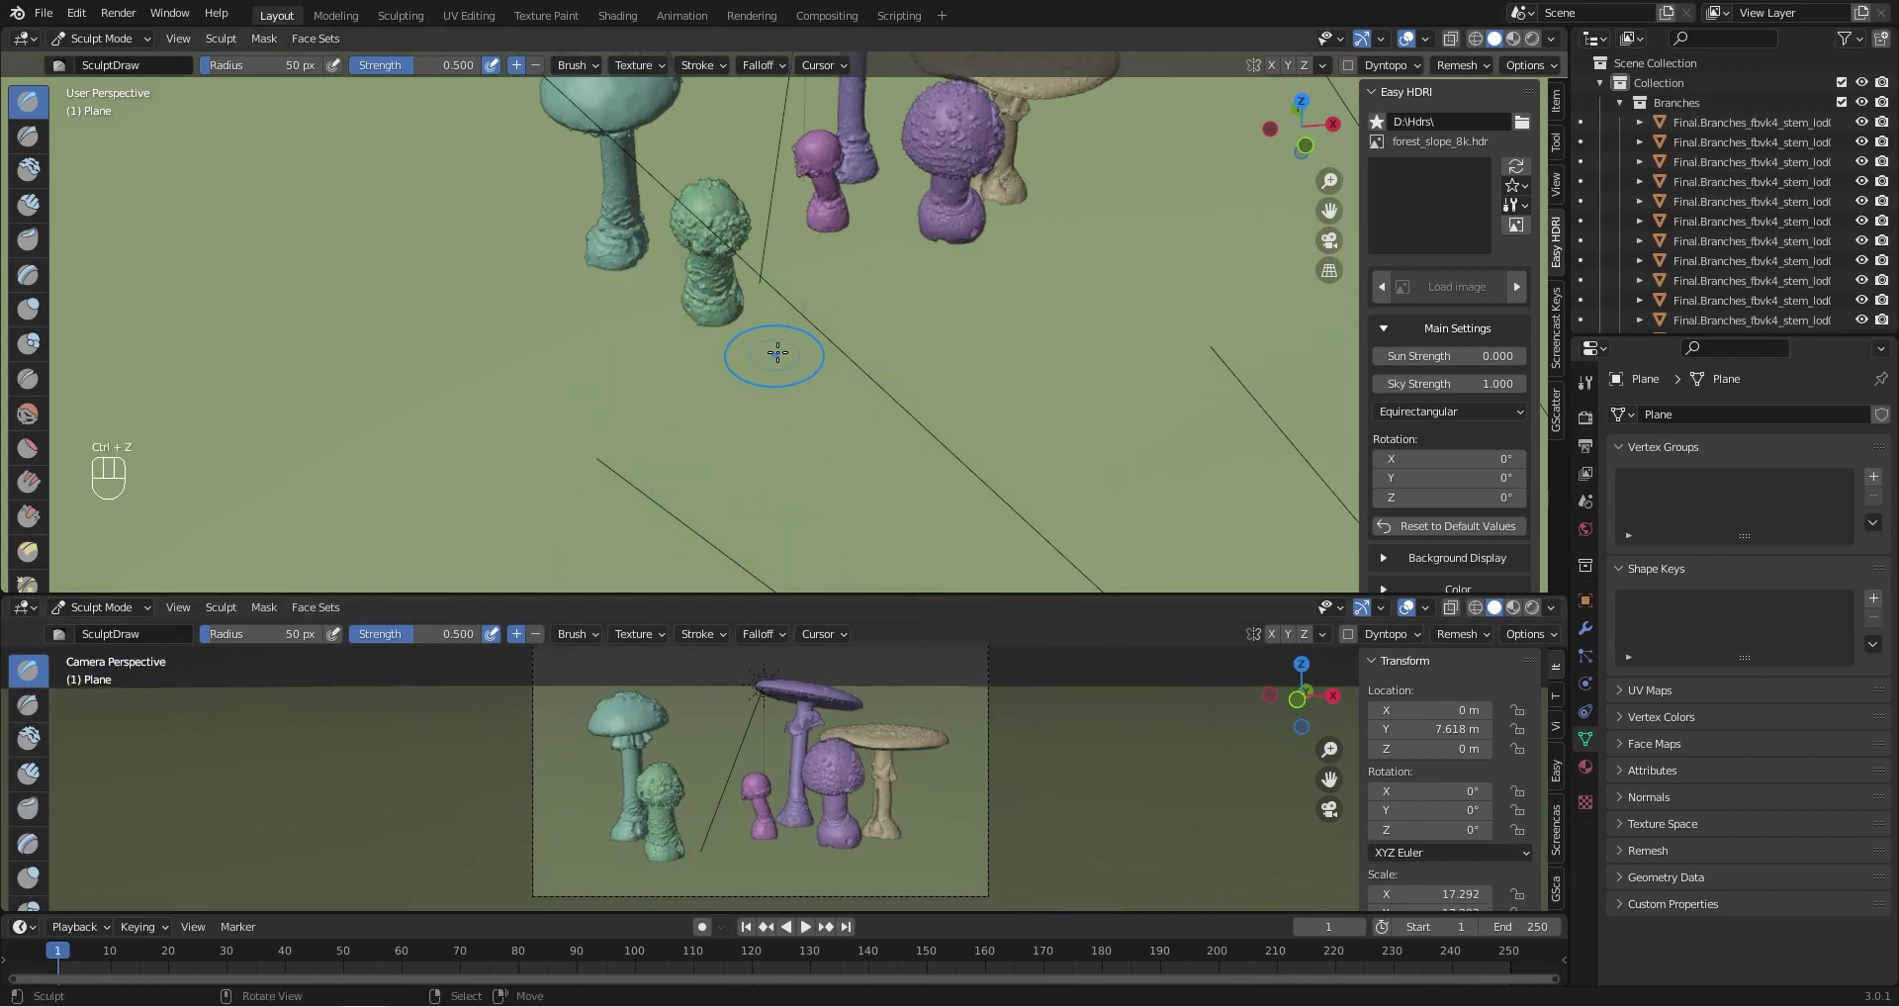
scroll(781, 326, down, 4)
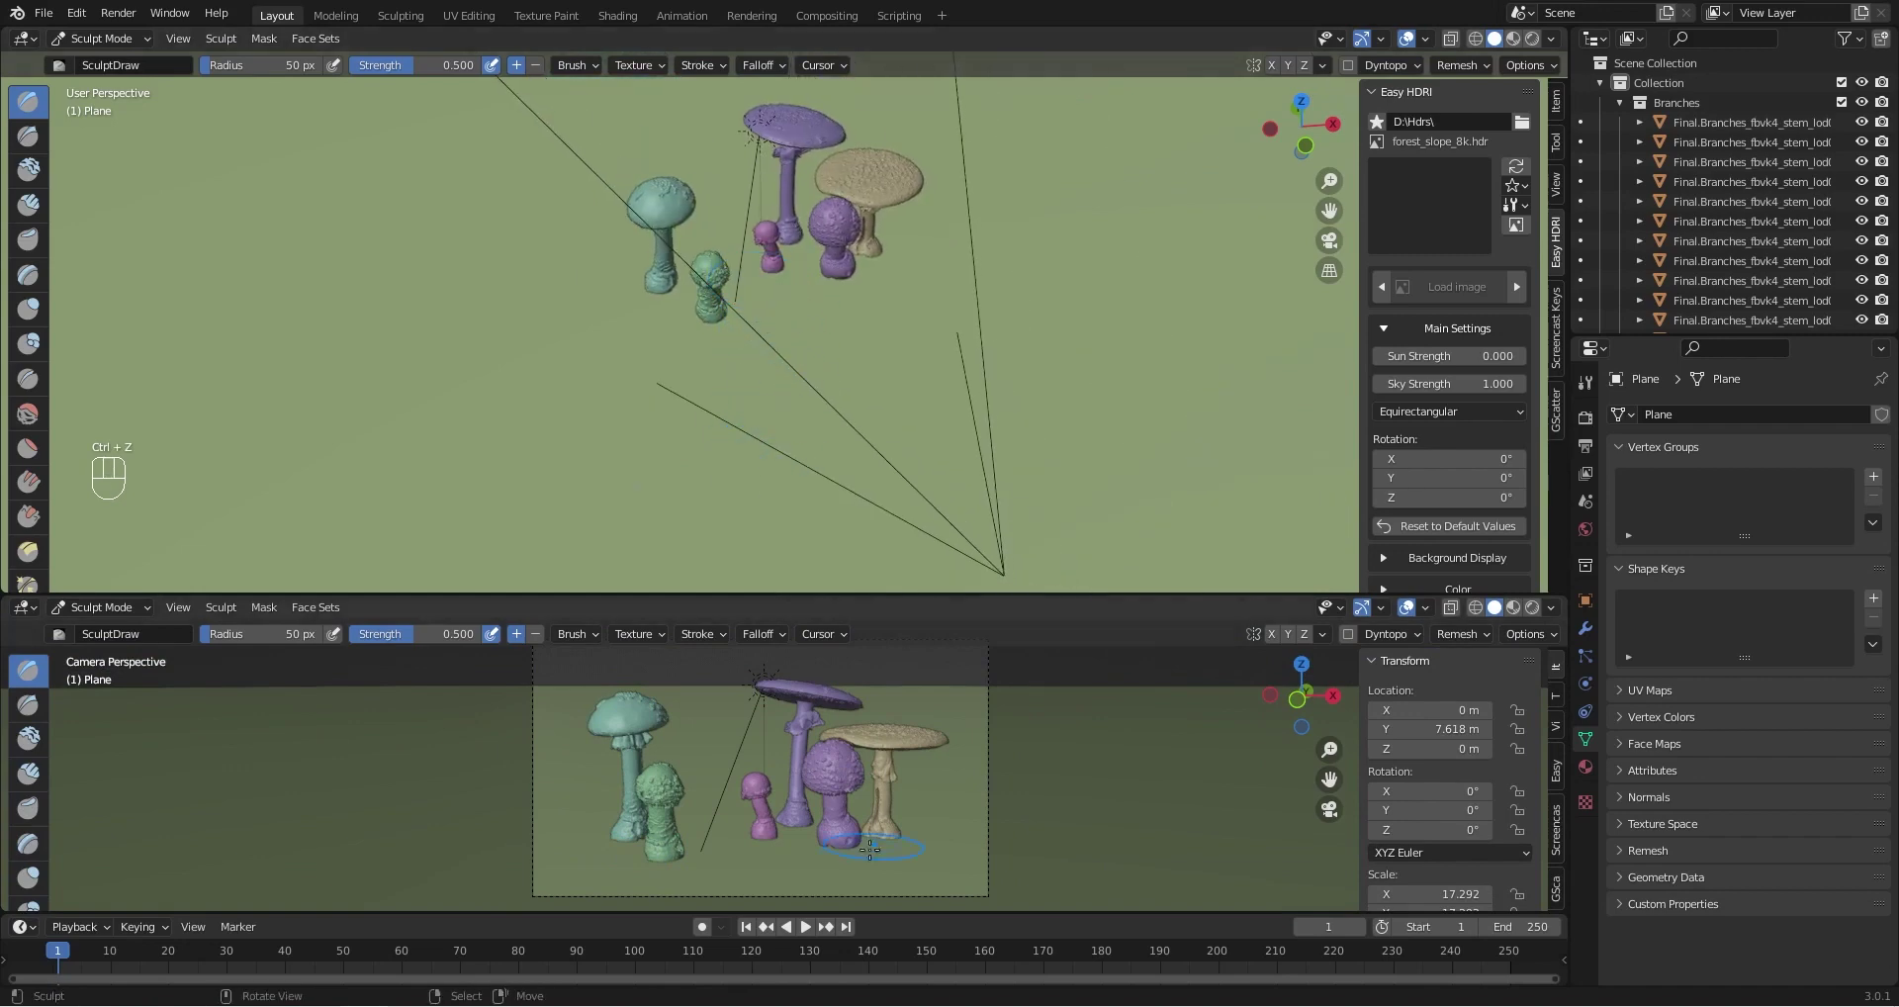
Switch to the reference board and examine the ground around the mushrooms in the Google photos
click(827, 1006)
scroll(901, 754, up, 1)
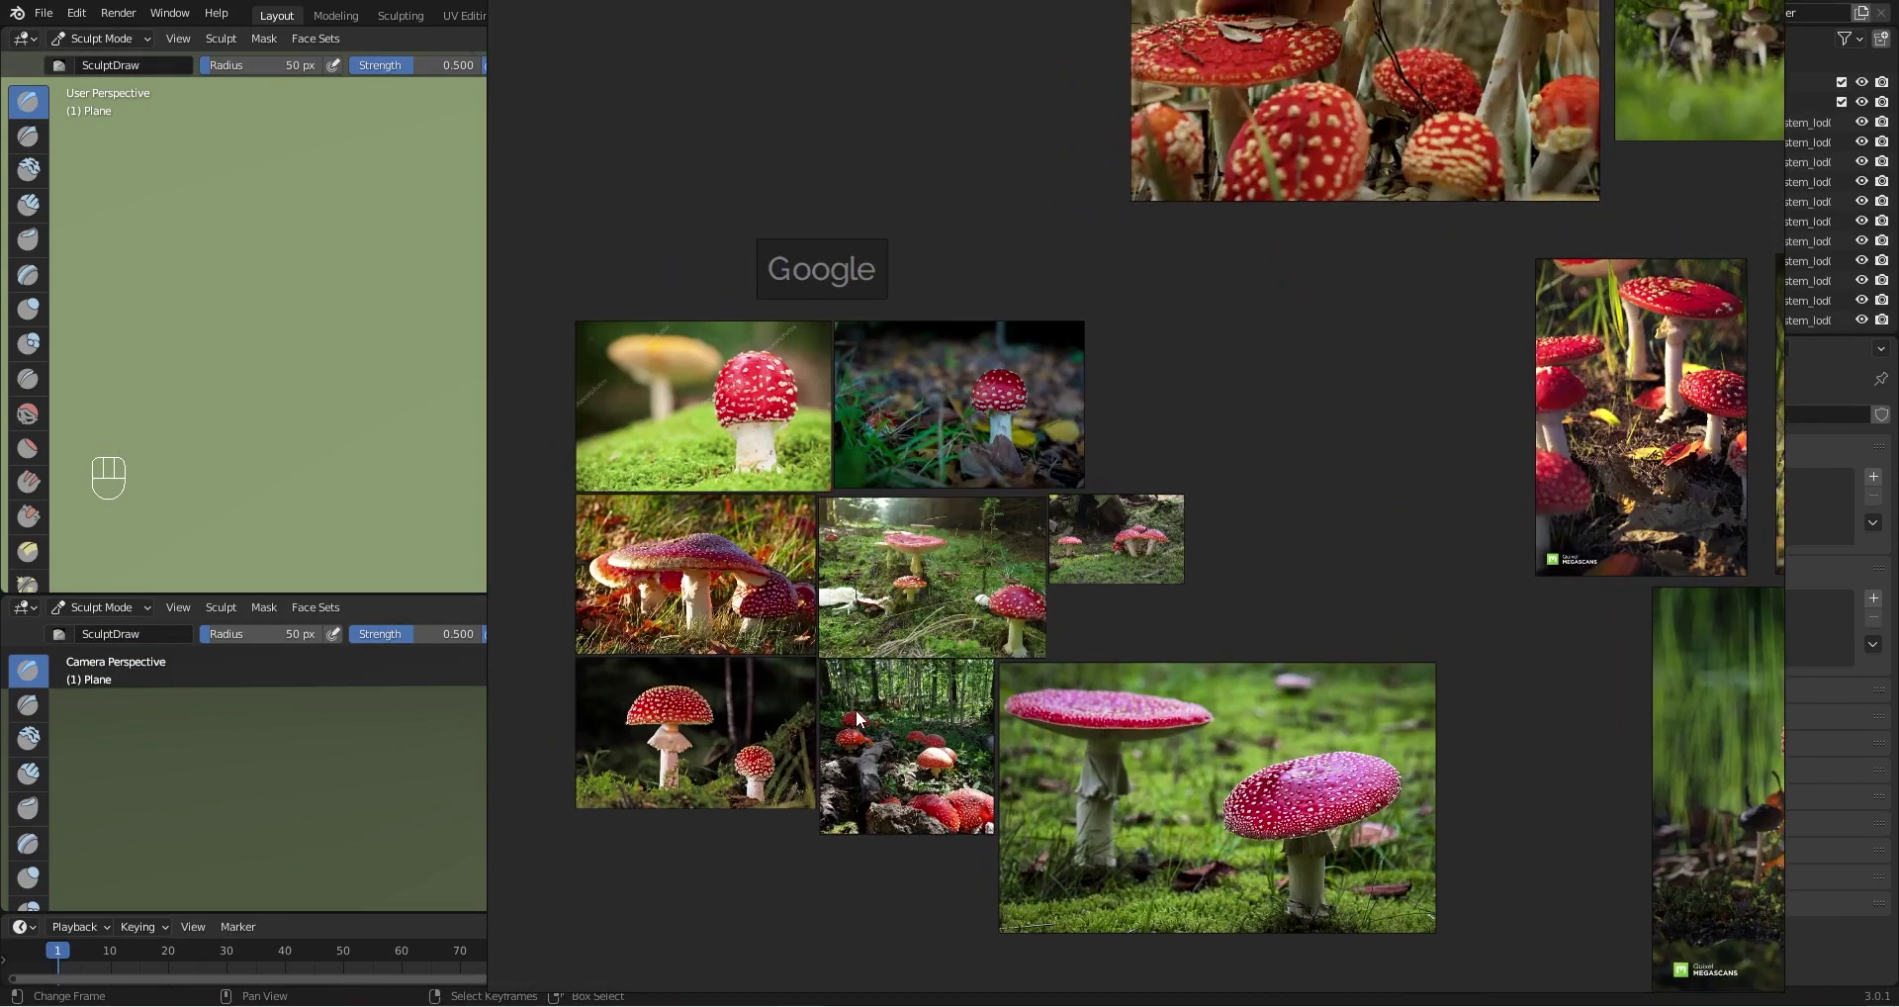
scroll(882, 704, up, 2)
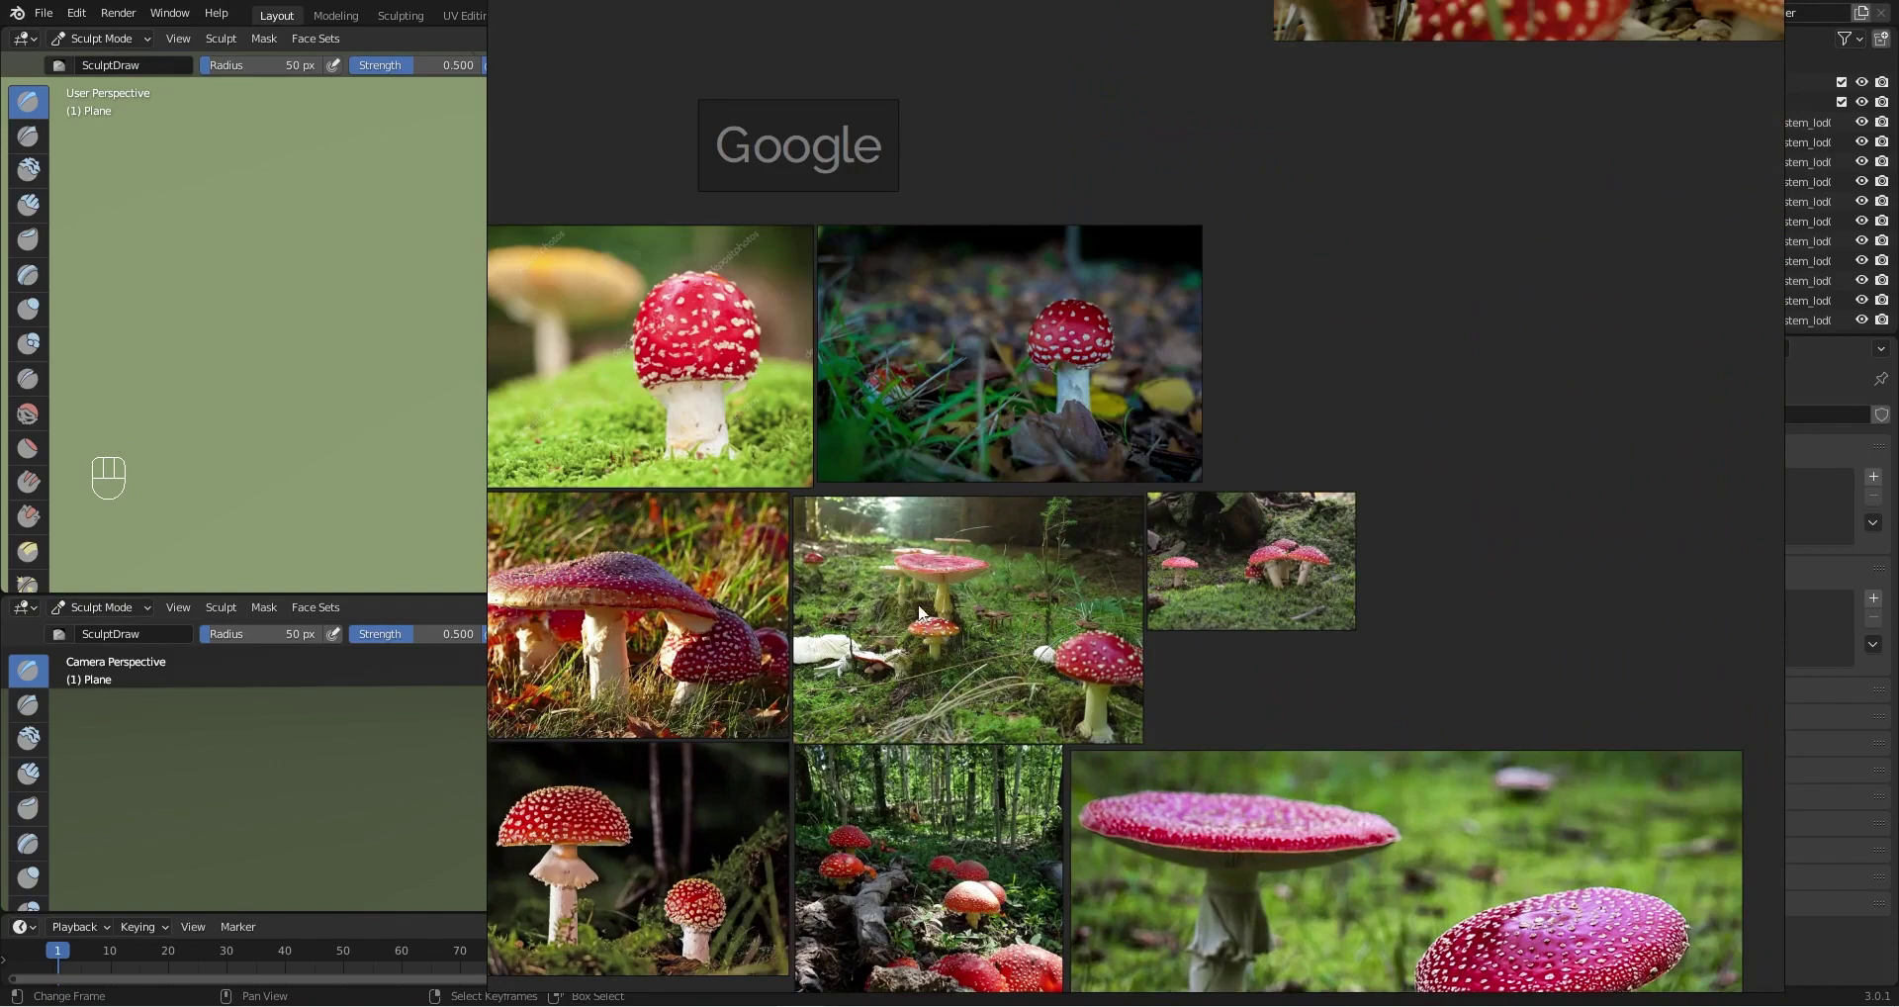
middle_drag(920, 623, 977, 556)
middle_drag(1049, 724, 975, 676)
scroll(957, 740, up, 1)
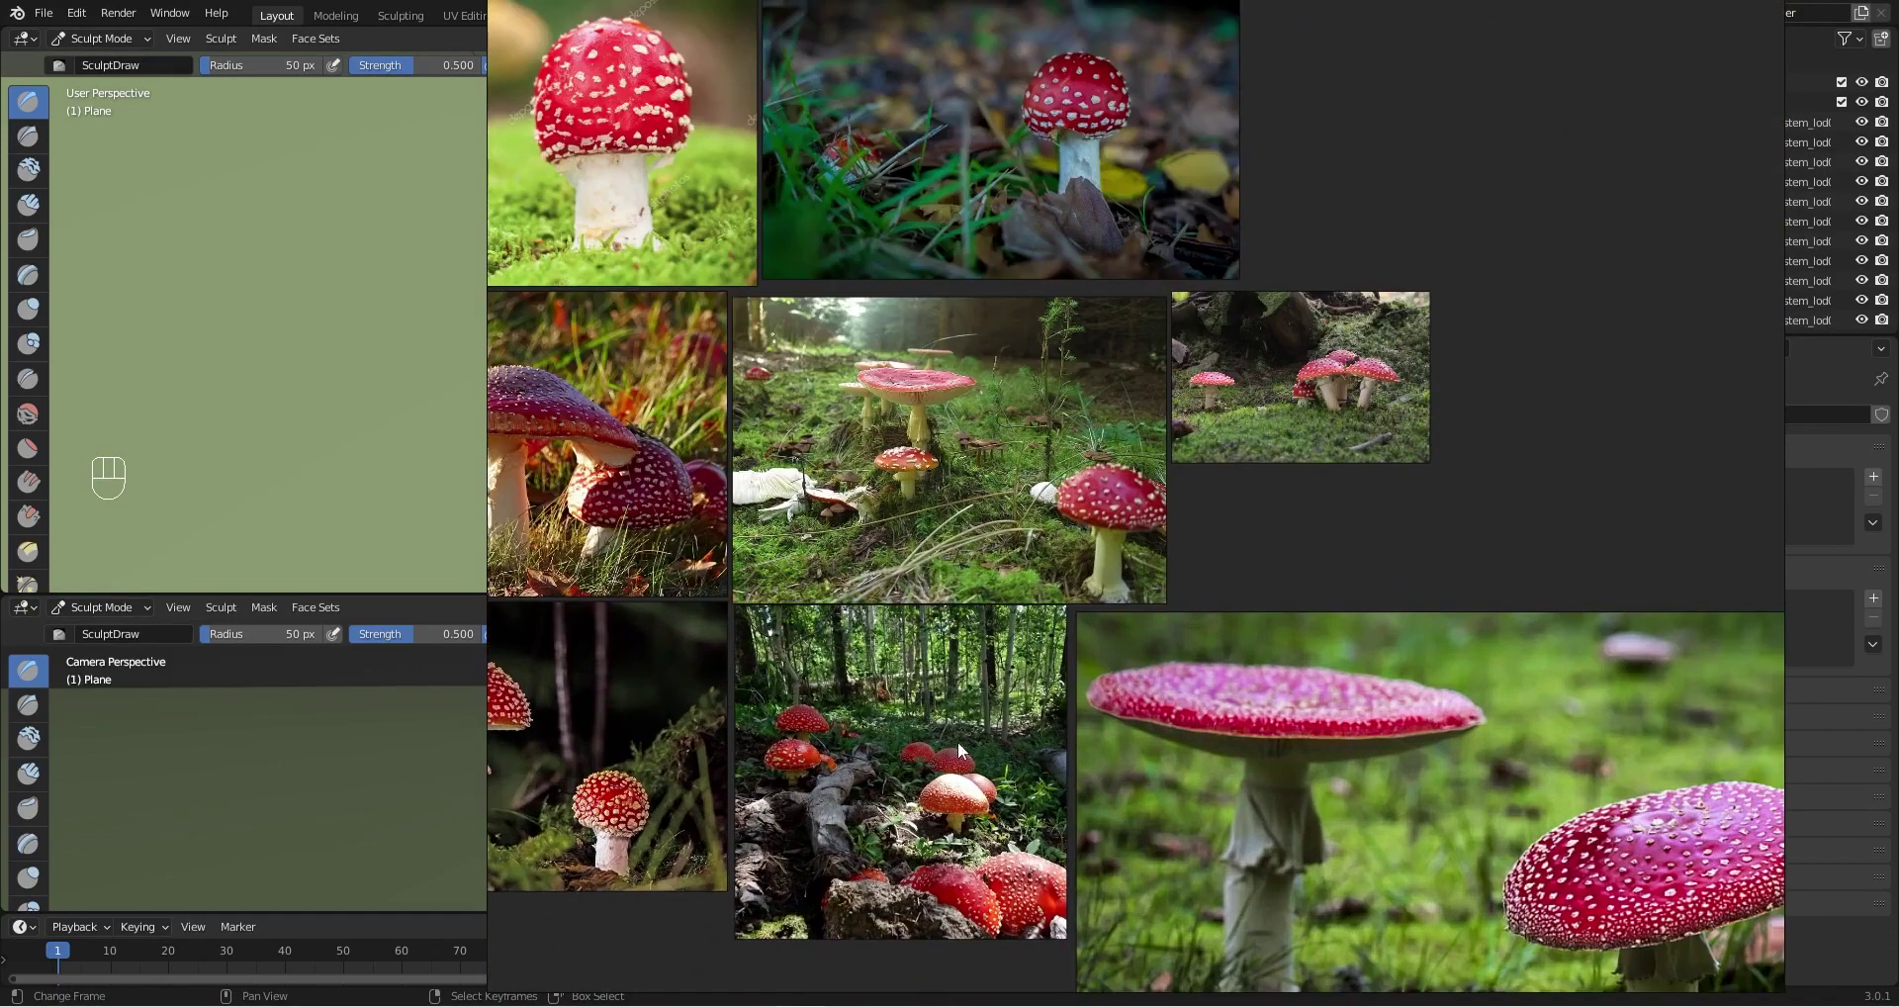
scroll(966, 800, down, 2)
Examine the uneven soil, grass and leaves at the mushroom bases in the wide red-mushroom group reference
middle_drag(1549, 445, 902, 553)
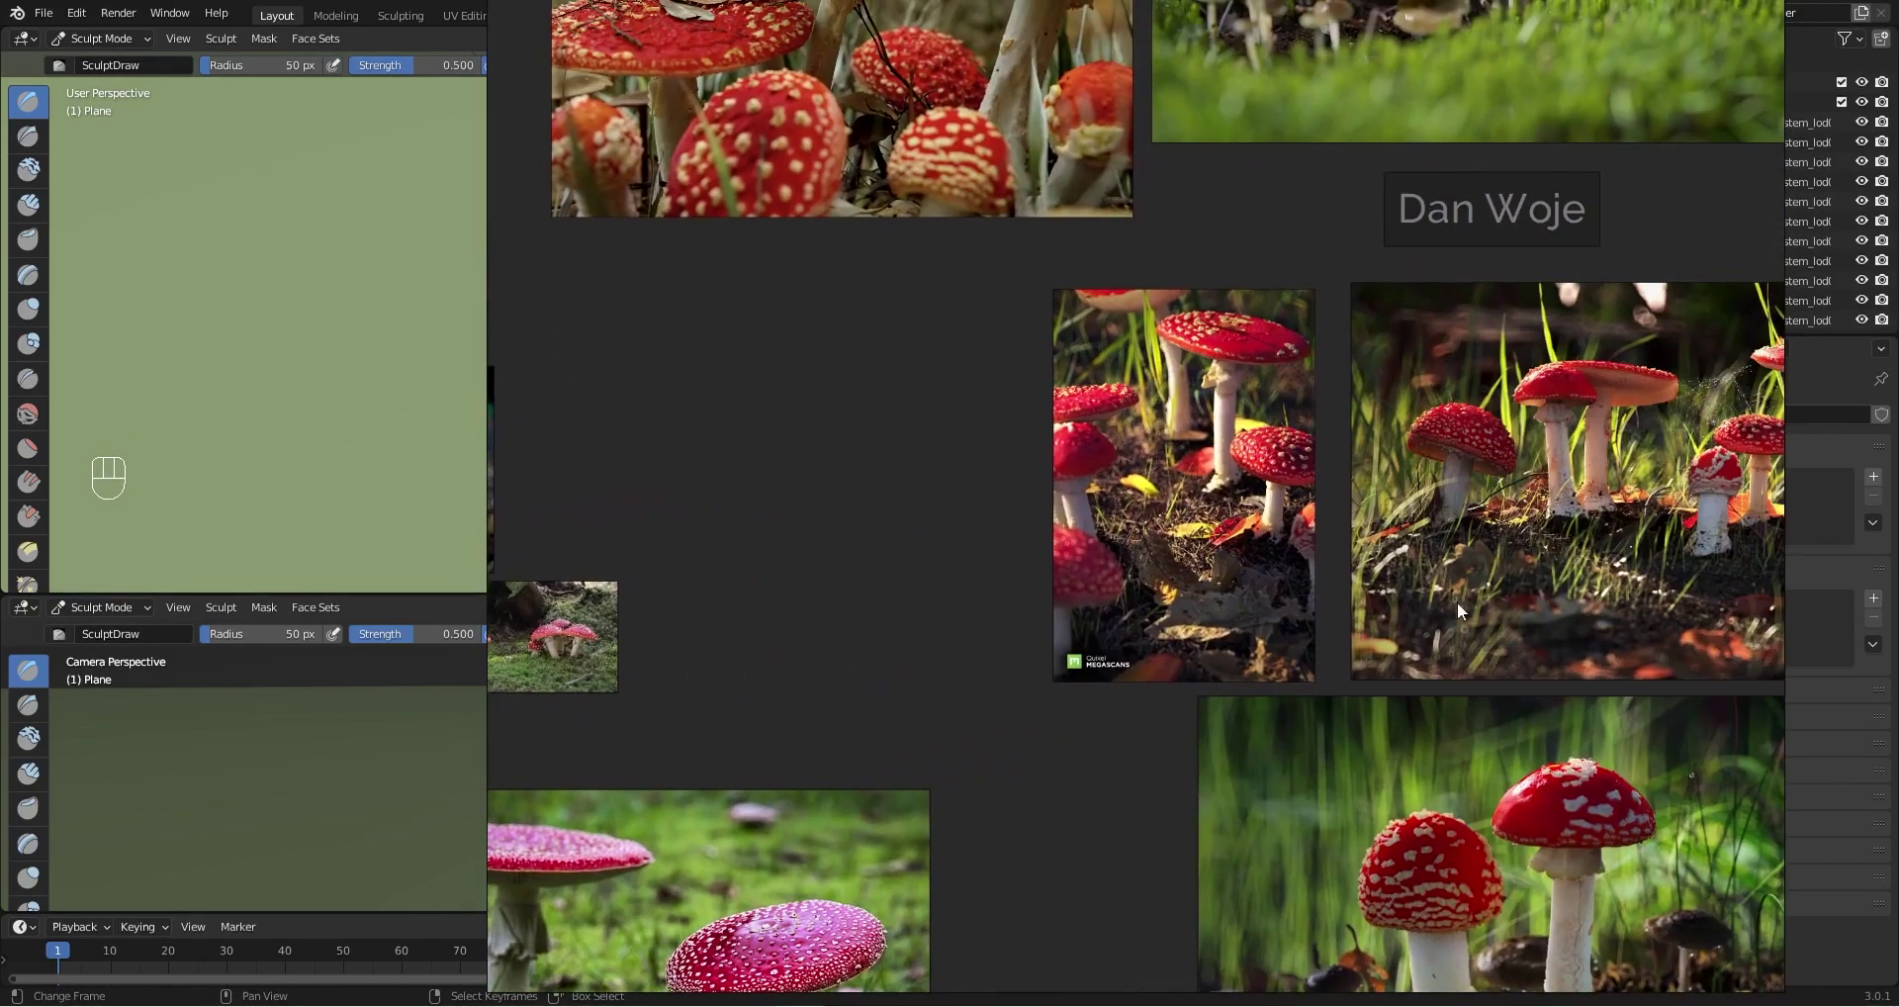
middle_drag(1543, 561, 1208, 581)
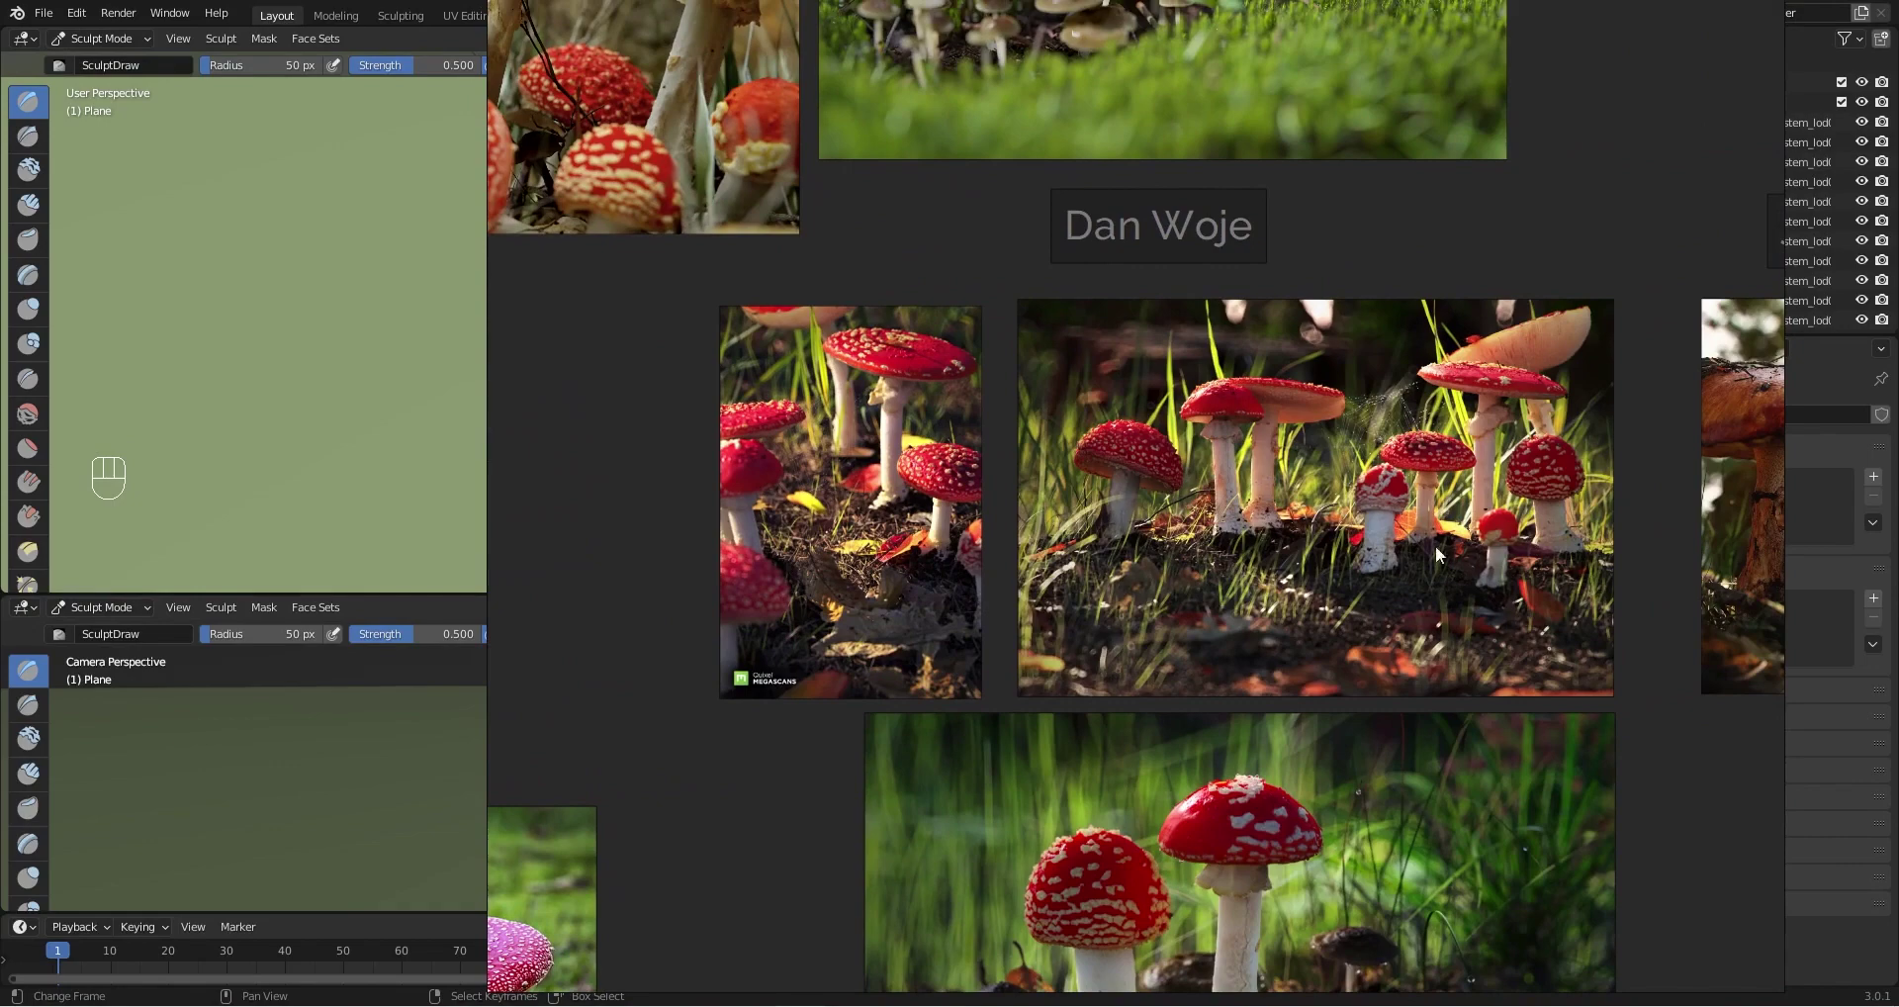
scroll(1207, 572, down, 3)
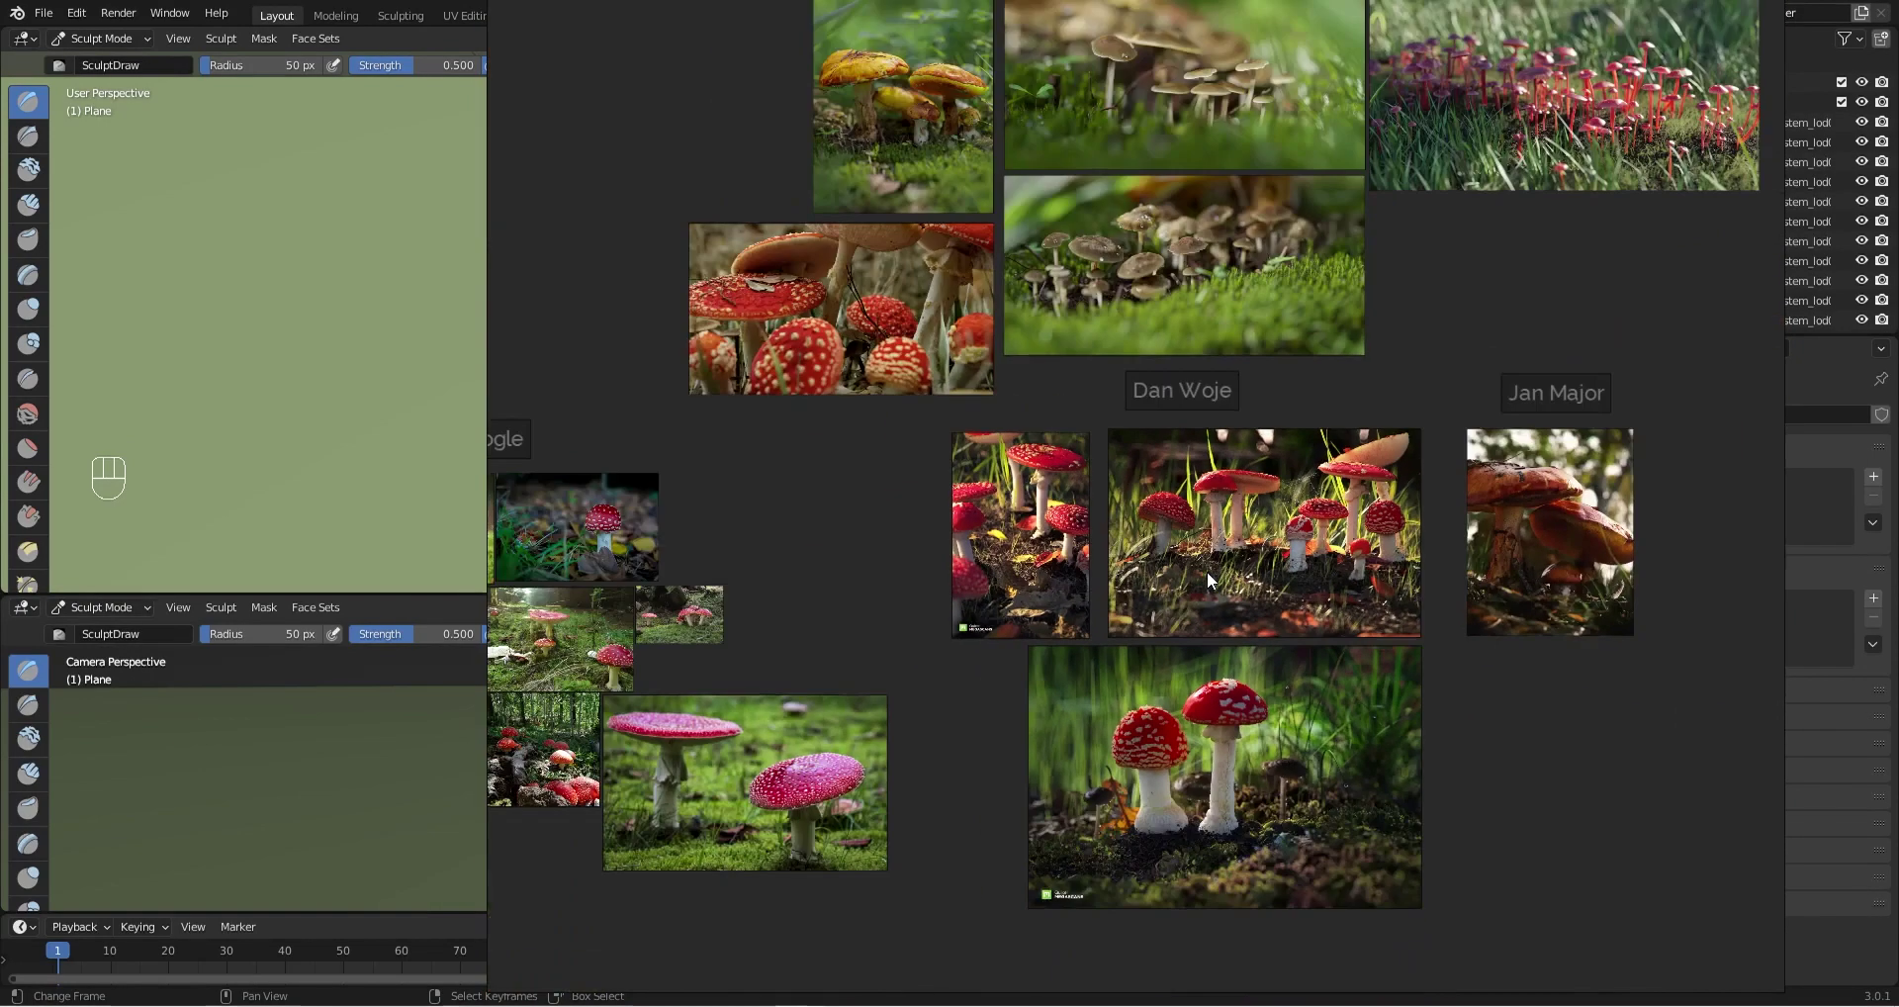
middle_drag(1207, 571, 1112, 592)
scroll(1166, 601, up, 4)
scroll(1153, 562, up, 3)
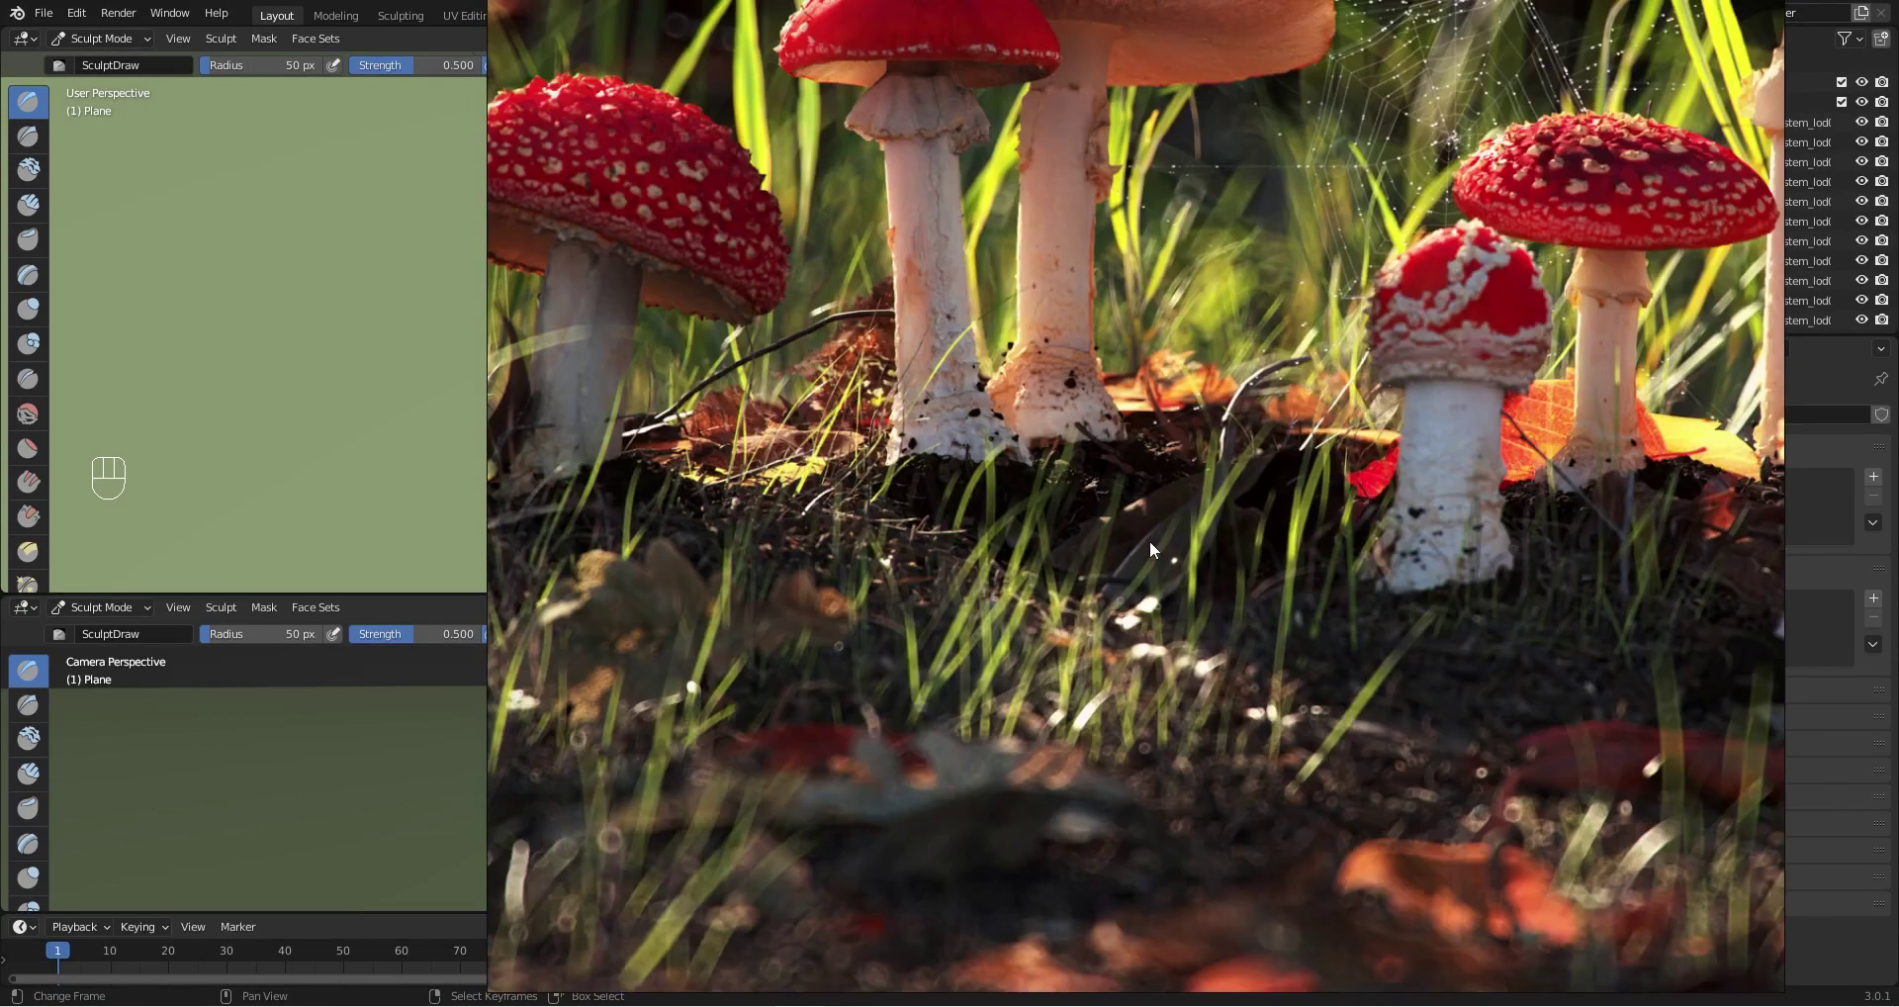
scroll(1334, 471, down, 2)
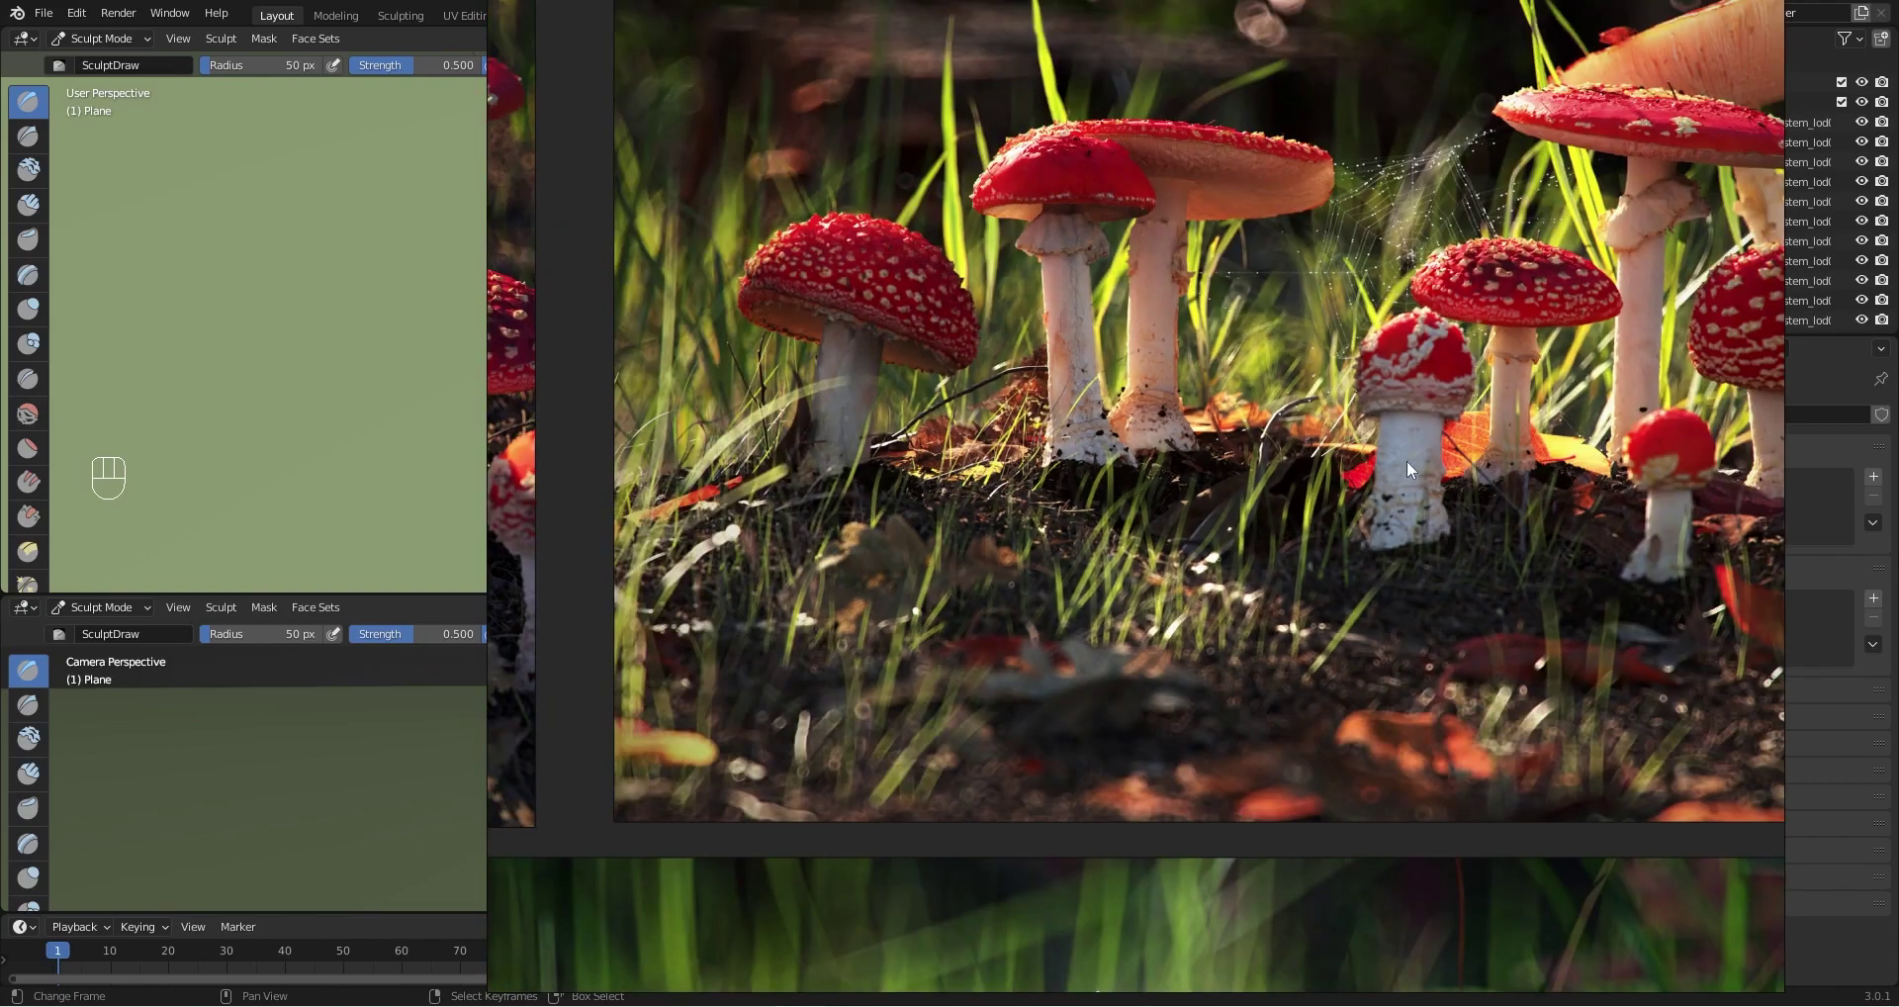
middle_drag(1321, 546, 1286, 566)
scroll(1179, 580, up, 3)
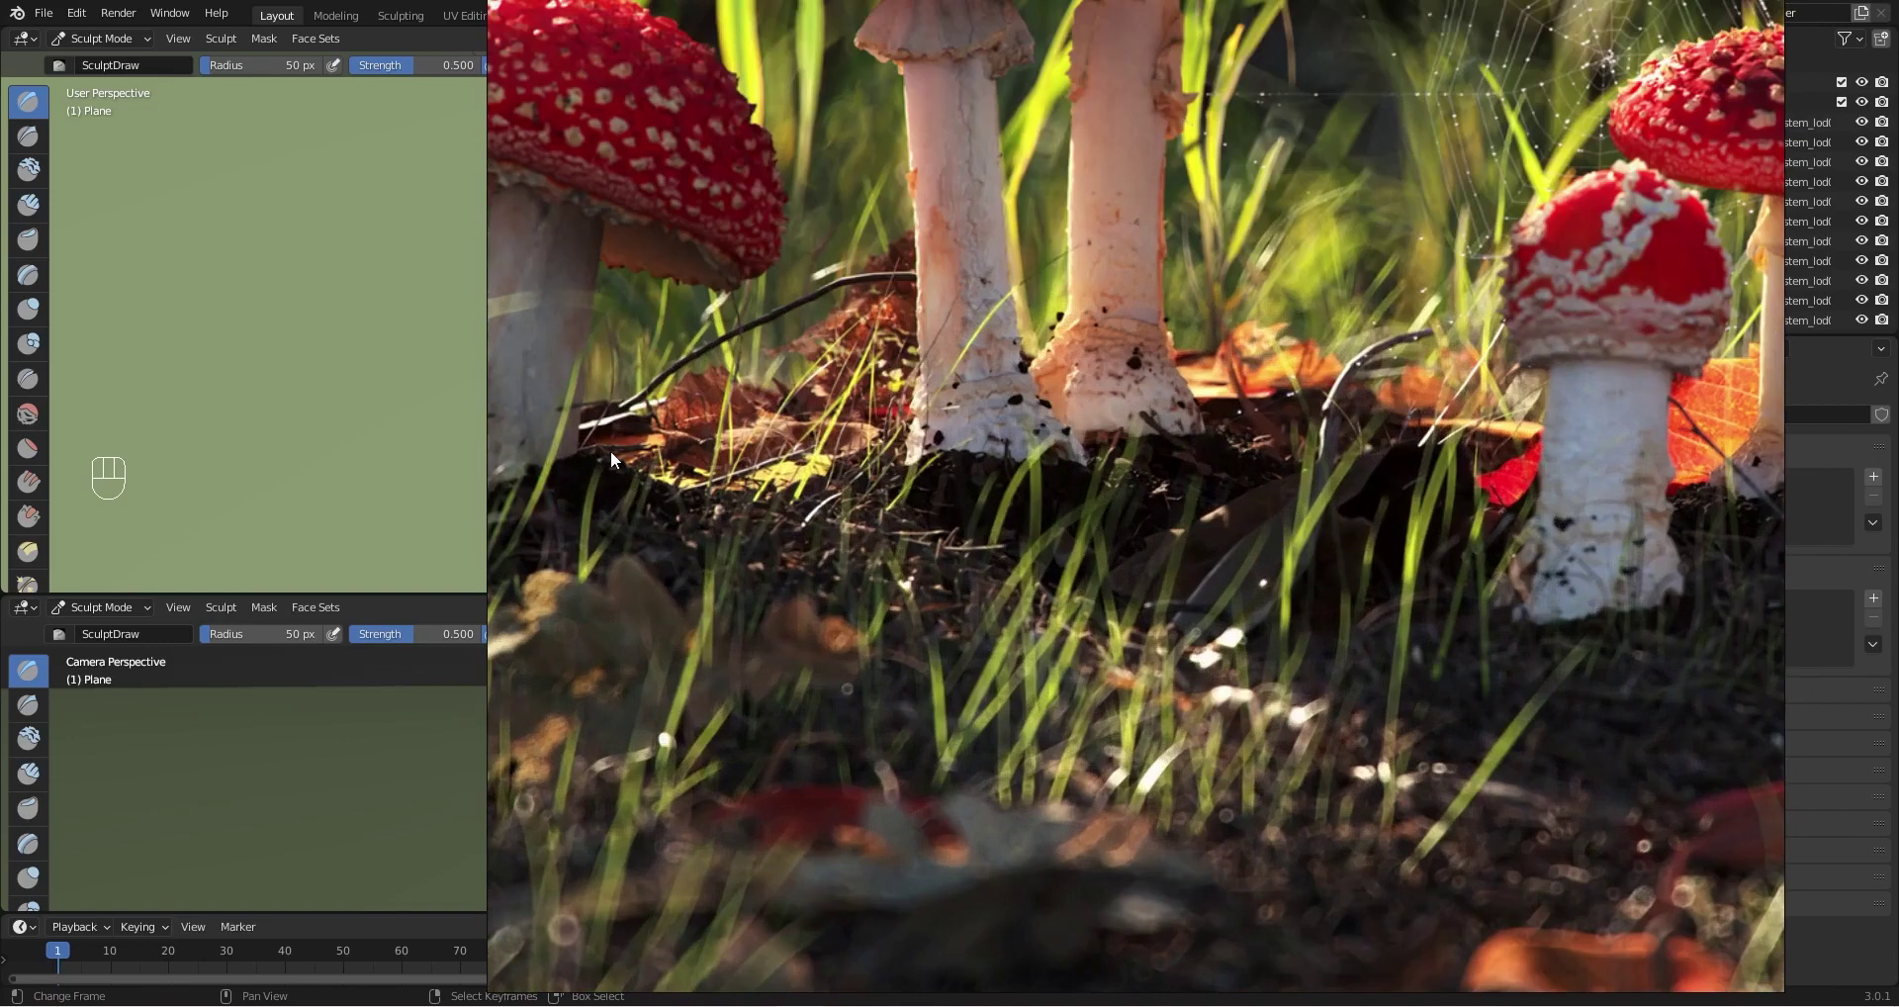
scroll(661, 473, down, 5)
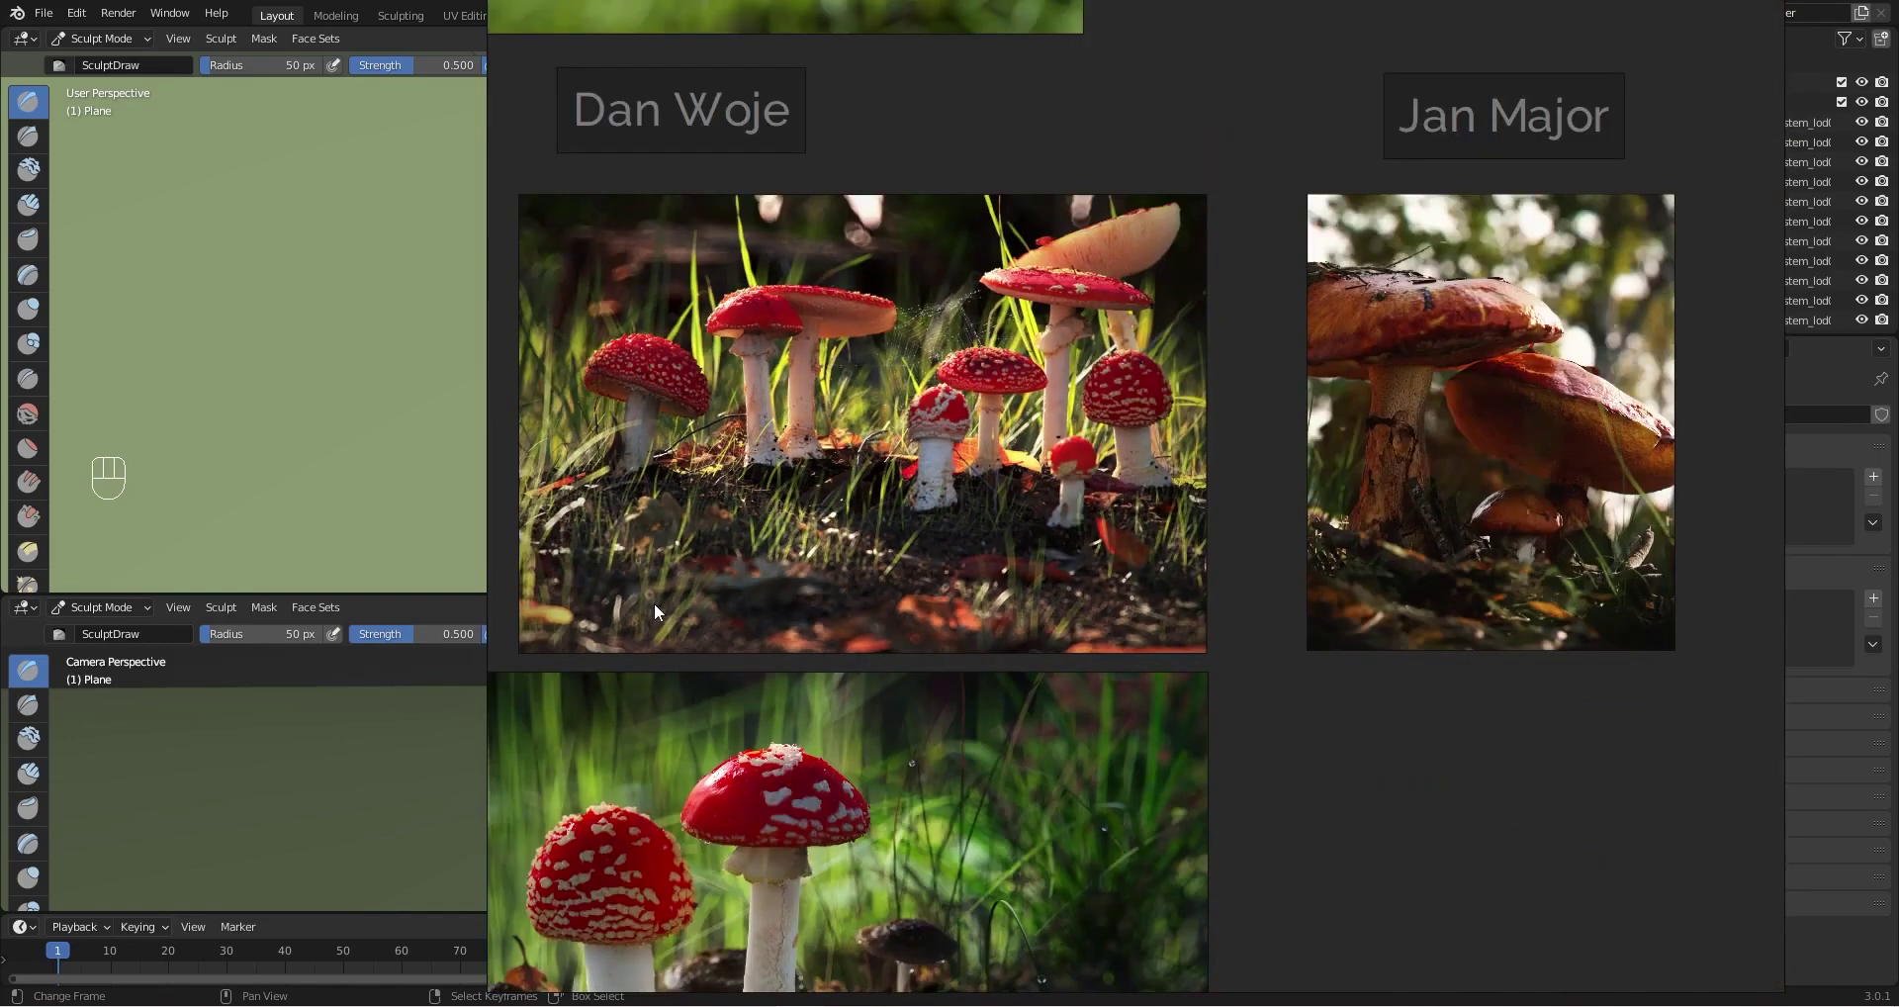
Return to Blender and sculpt raised mounds in the ground around the mushroom bases with the Draw brush
click(401, 605)
mouse_move(797, 374)
middle_down()
mouse_move(827, 361)
mouse_move(818, 386)
mouse_move(635, 396)
mouse_move(683, 382)
mouse_move(768, 471)
mouse_move(593, 356)
mouse_move(720, 466)
mouse_move(658, 450)
mouse_move(847, 458)
mouse_move(750, 428)
mouse_move(738, 471)
mouse_move(781, 469)
middle_up()
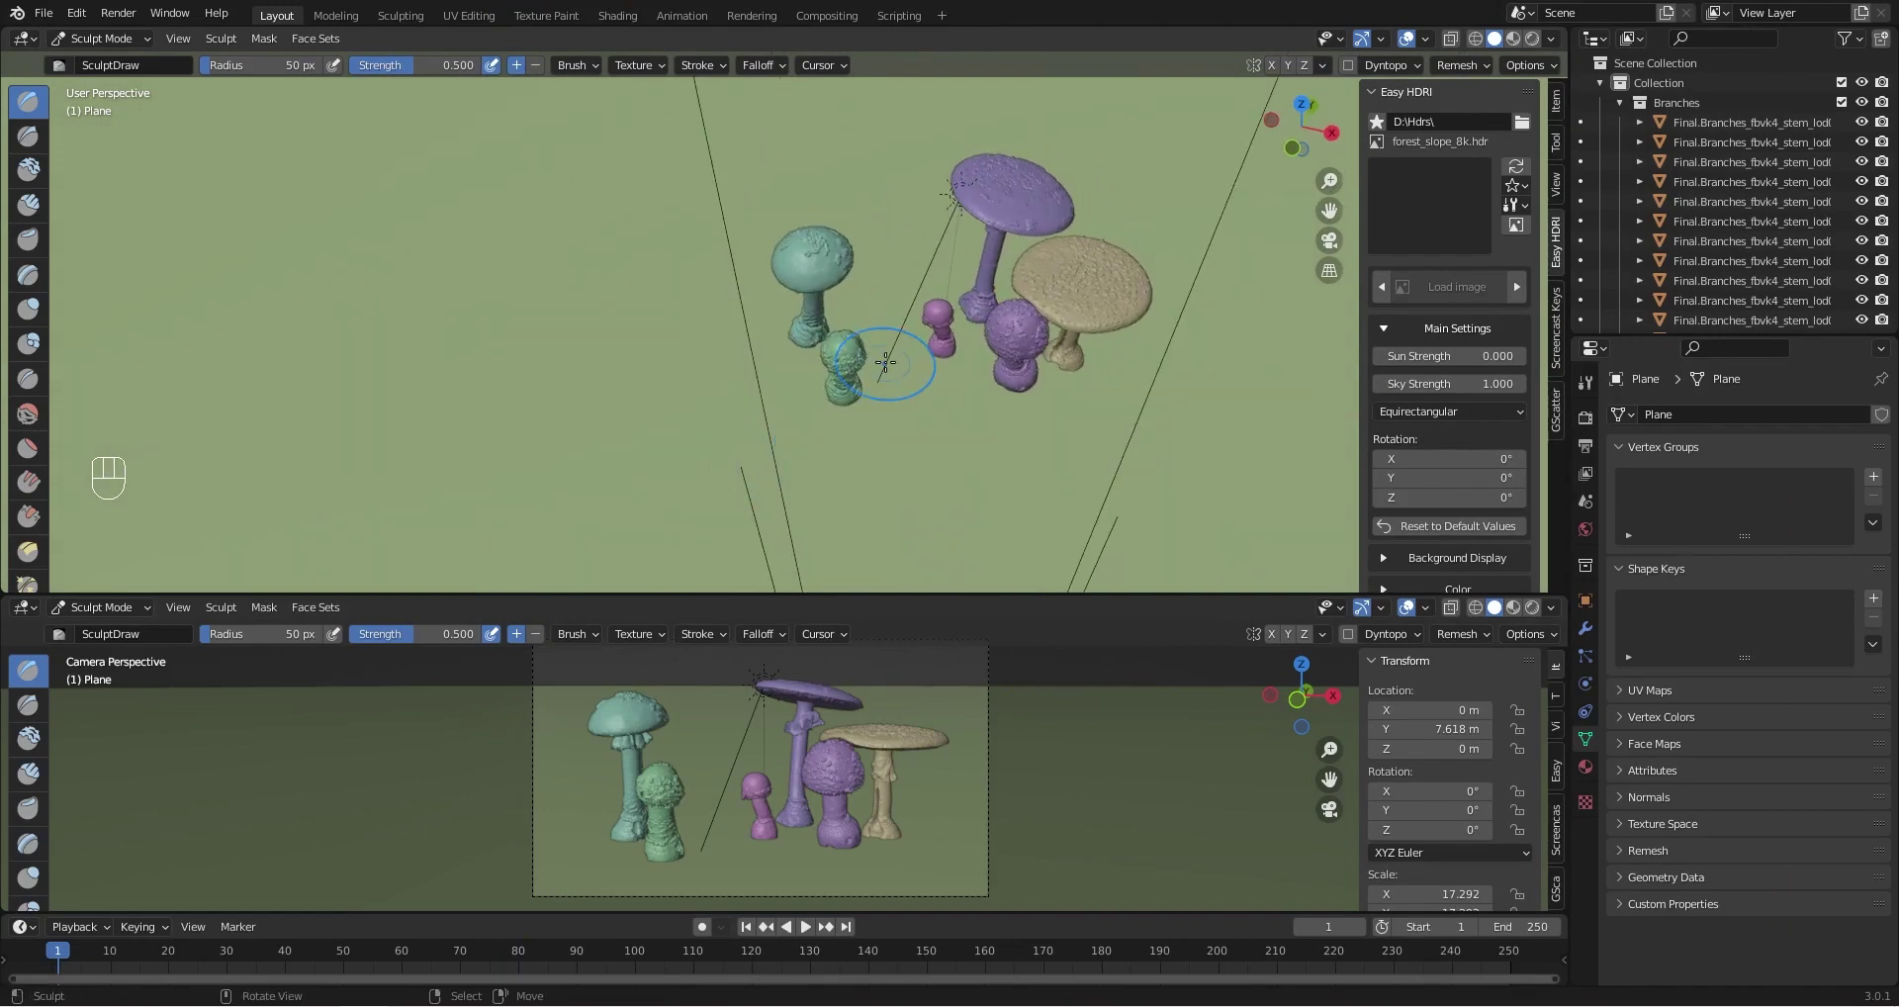
drag(918, 360, 1052, 372)
click(27, 414)
click(28, 102)
middle_drag(793, 410, 683, 401)
drag(657, 423, 727, 433)
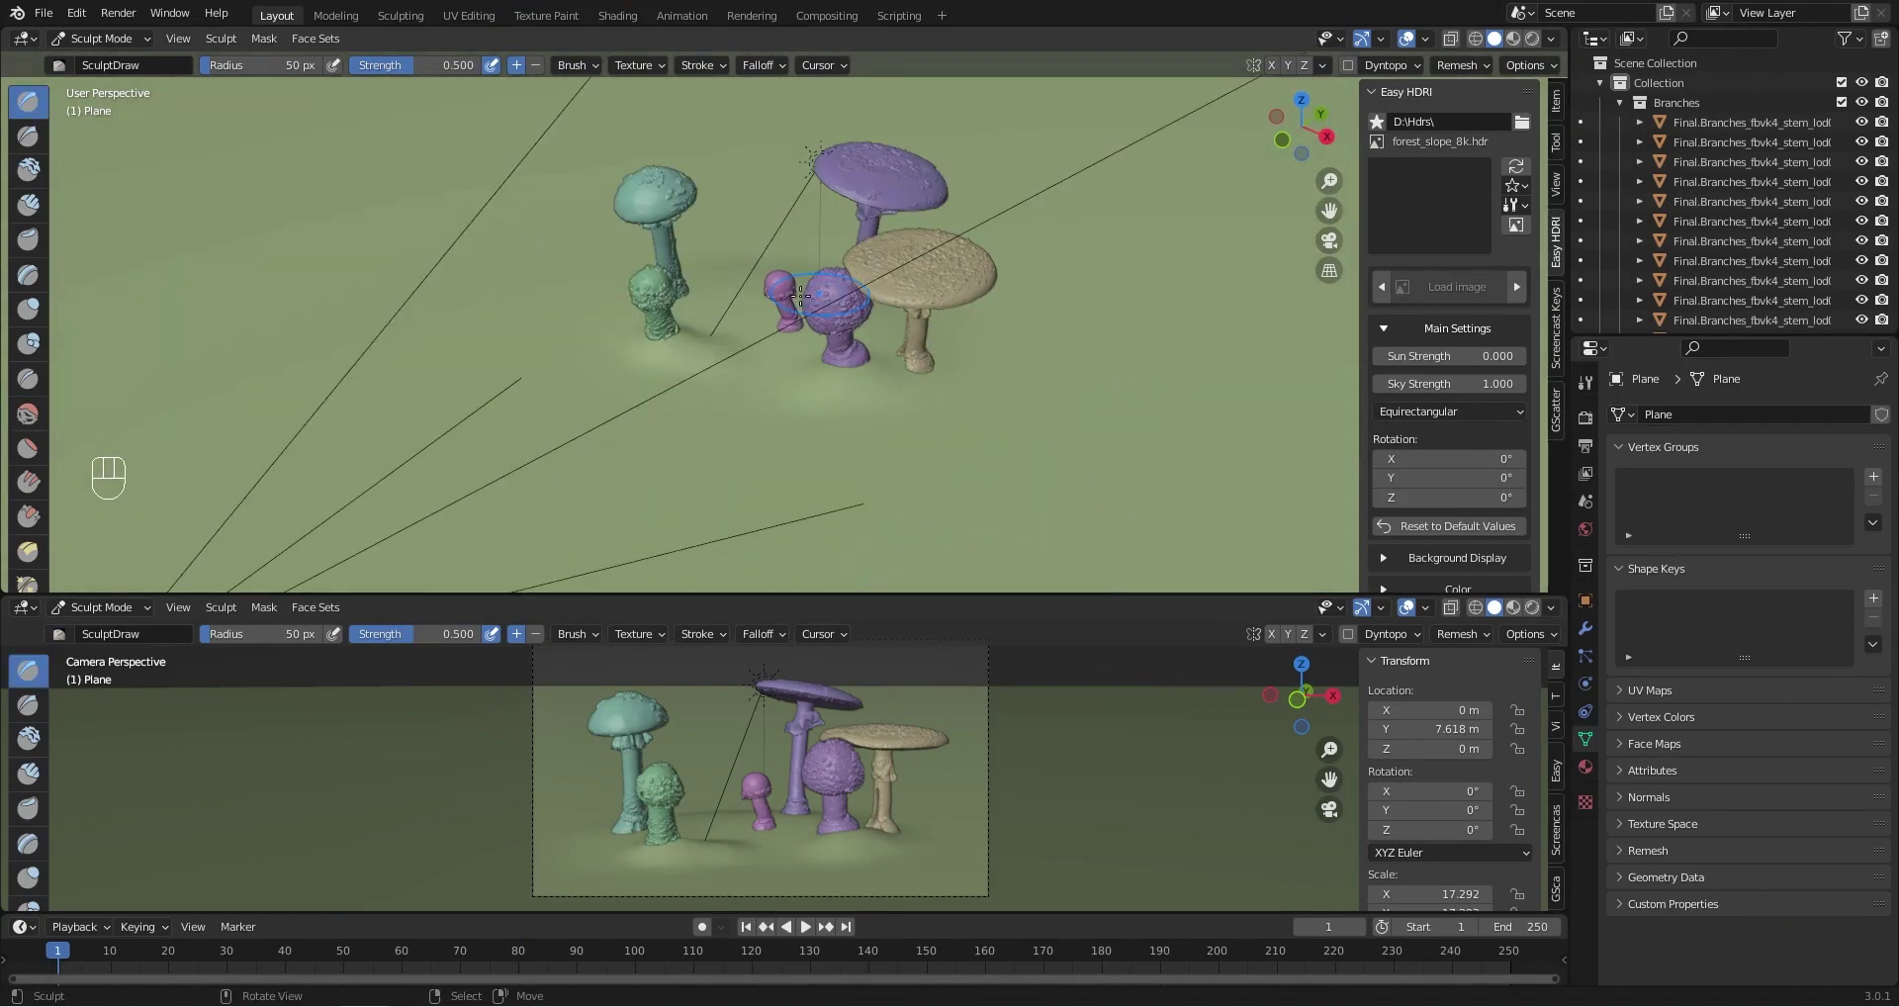
Smooth the sculpted mounds around the mushrooms and add more uneven ground near their bases with the Draw brush
click(28, 413)
mouse_move(613, 306)
mouse_down()
mouse_move(820, 499)
mouse_move(771, 435)
mouse_up()
middle_drag(771, 435, 840, 347)
click(28, 102)
scroll(713, 396, up, 5)
drag(682, 406, 712, 420)
scroll(682, 307, down, 4)
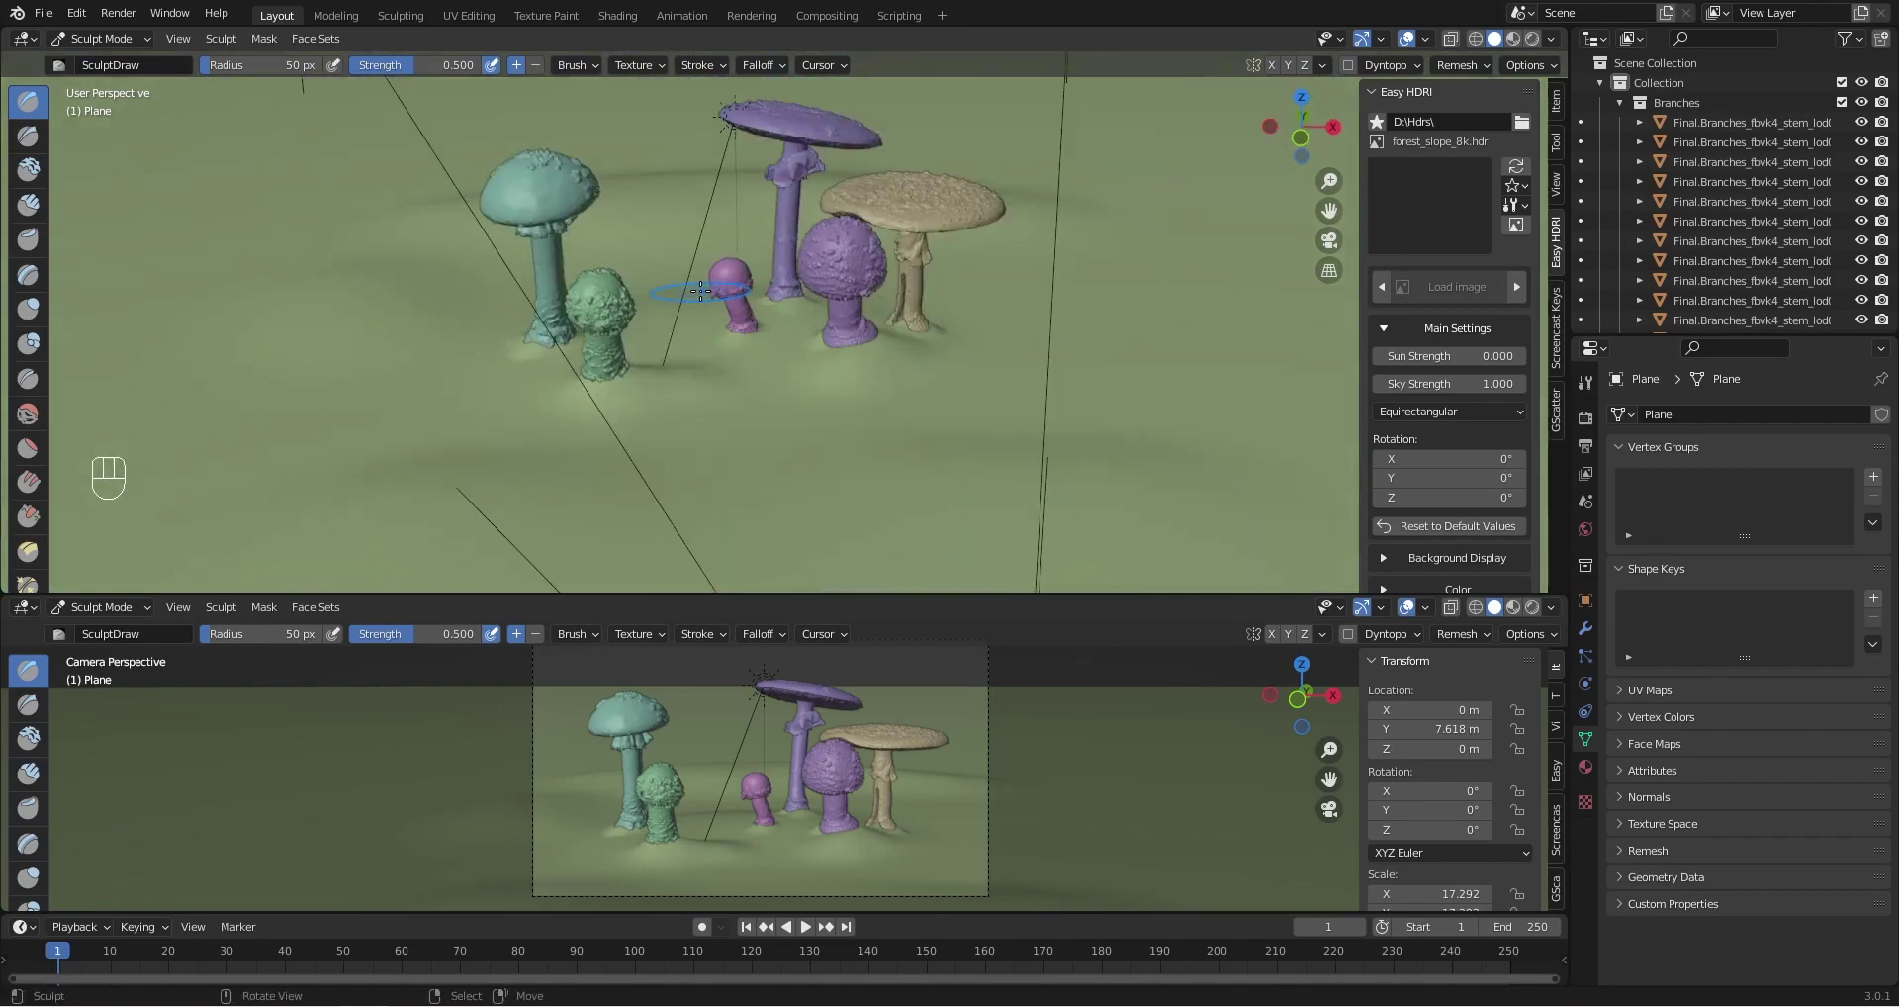
Finish sculpting the ground plane and switch from Sculpt Mode to Object Mode
click(28, 414)
mouse_move(678, 297)
middle_down()
mouse_move(645, 333)
mouse_move(616, 236)
mouse_move(734, 253)
mouse_move(754, 201)
mouse_move(814, 230)
mouse_move(837, 203)
mouse_move(733, 238)
mouse_move(731, 287)
mouse_move(737, 260)
middle_up()
scroll(733, 237, down, 2)
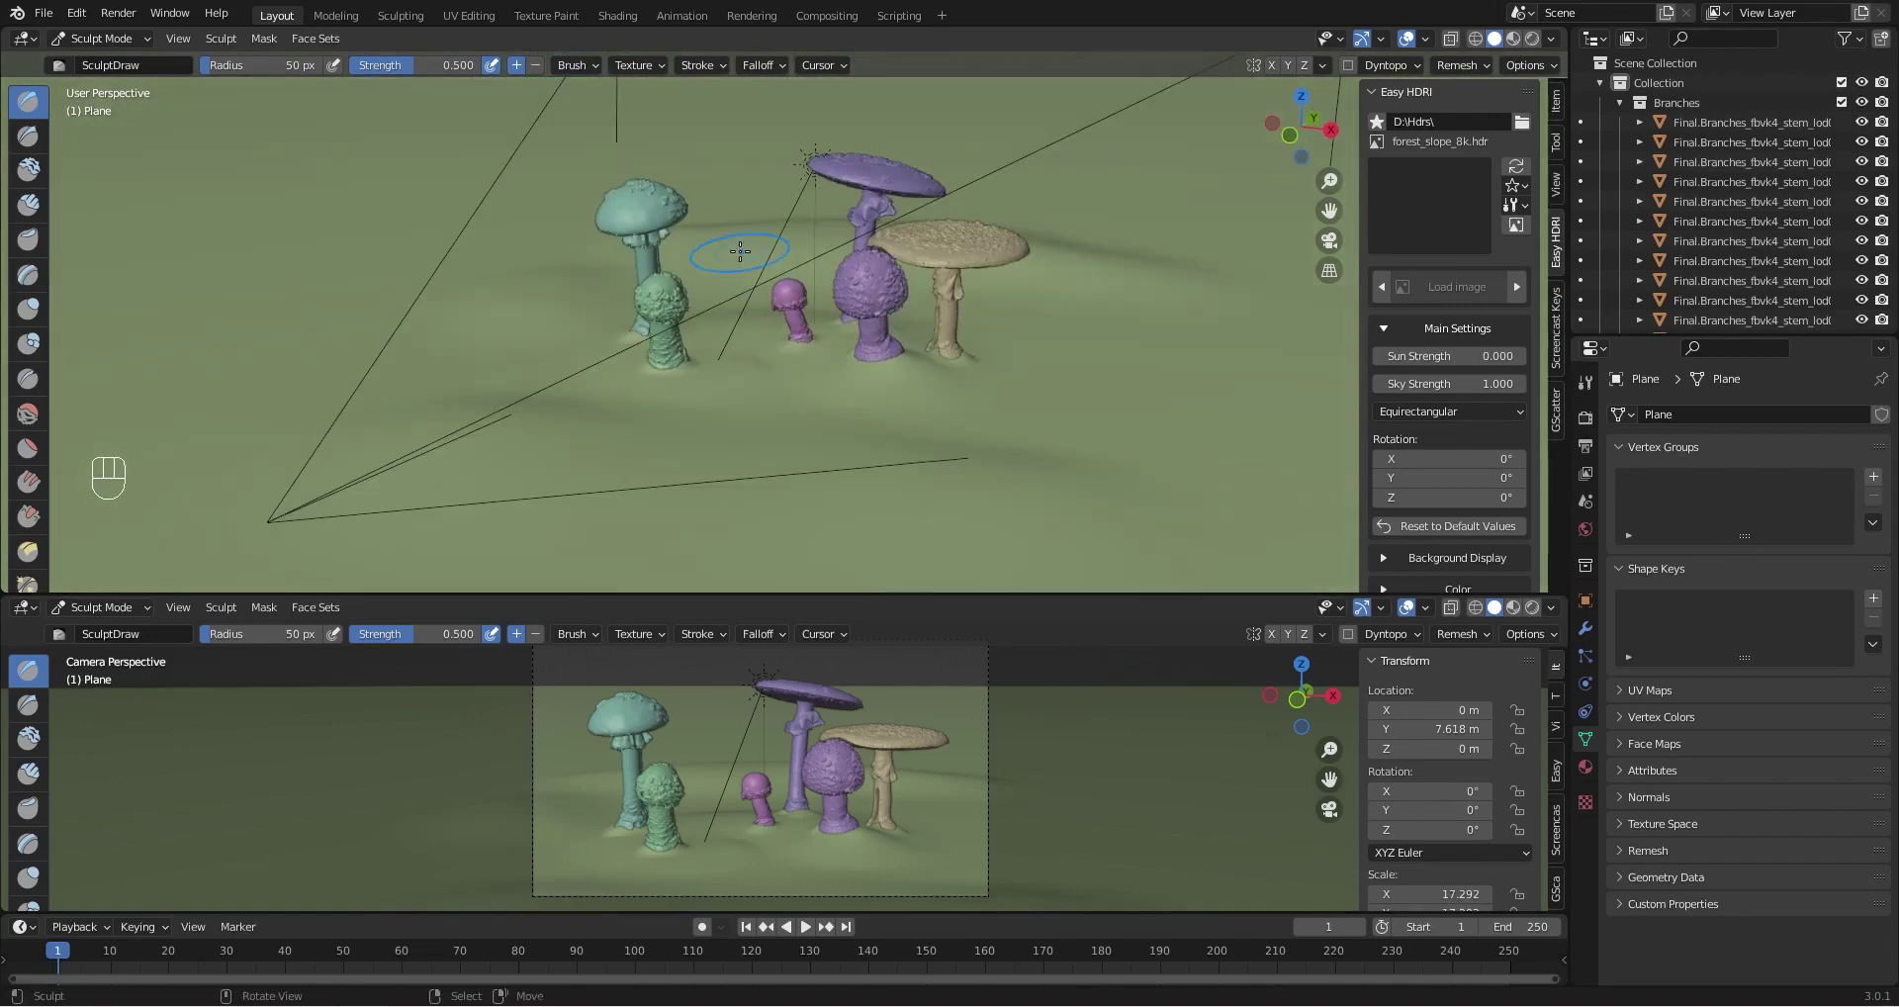
click(99, 38)
click(101, 62)
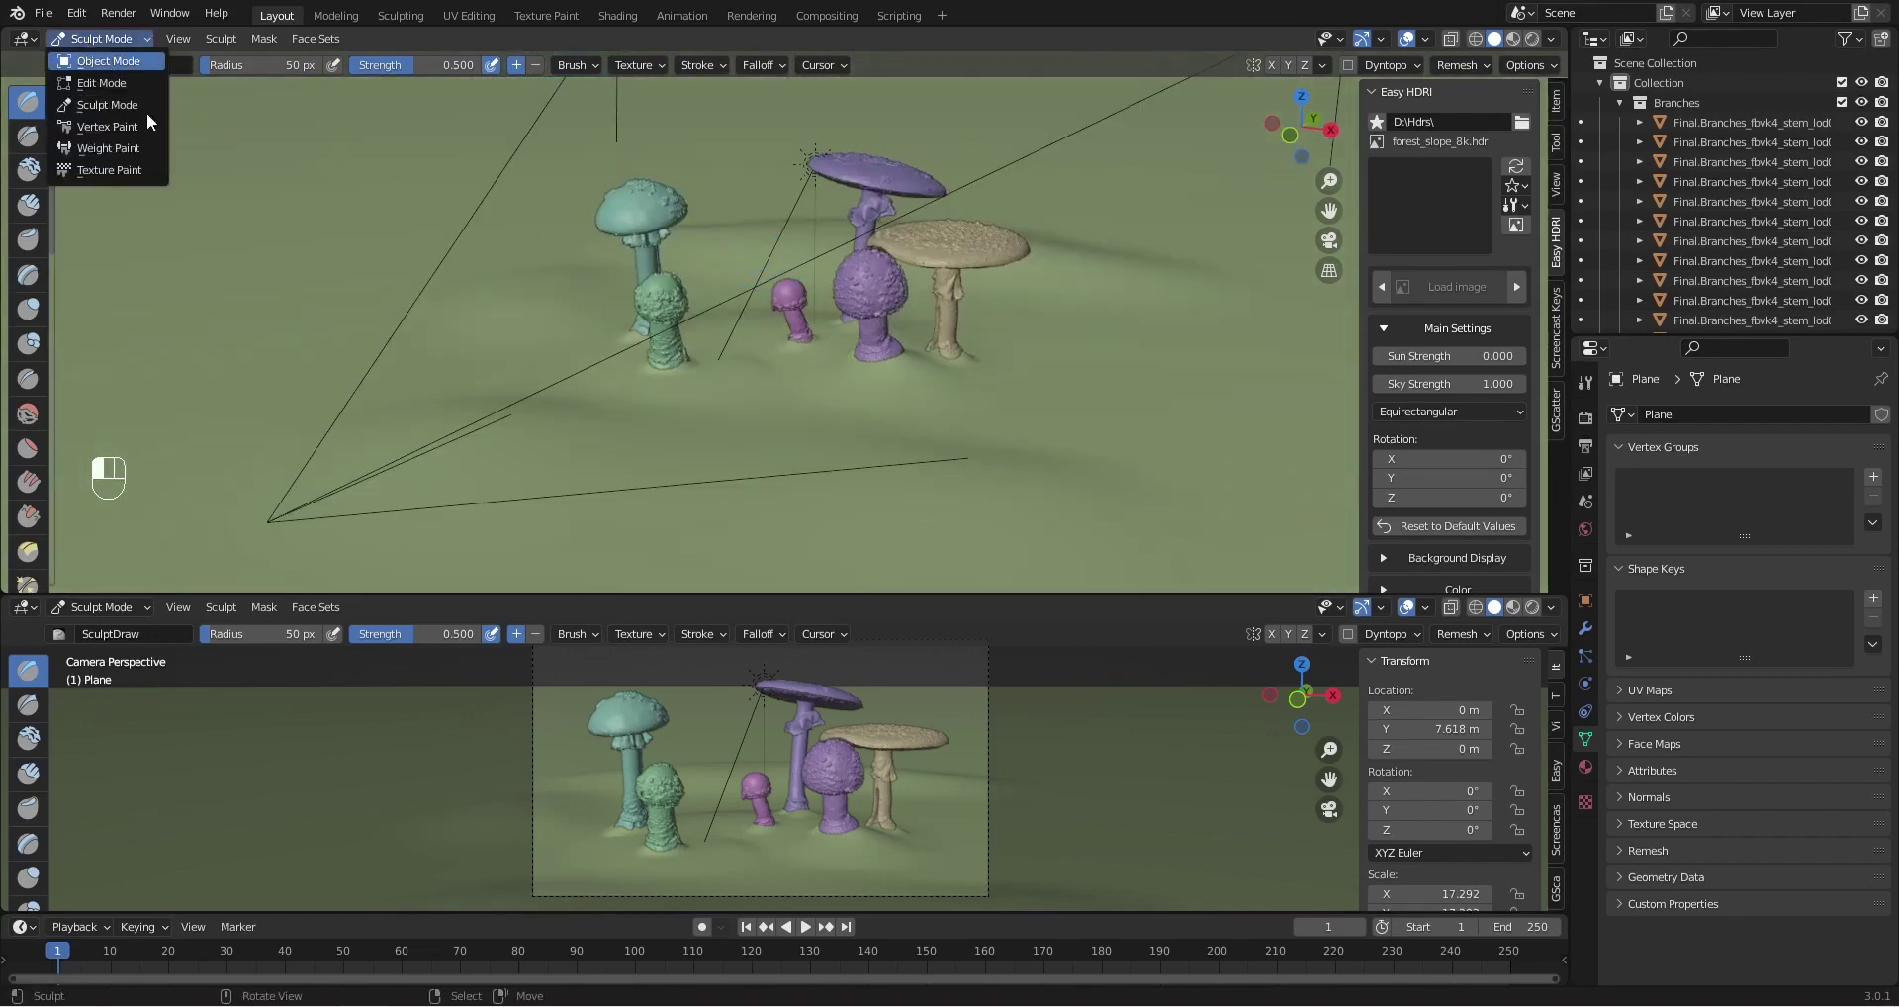
Select all six mushrooms and raise them together by about 0.006 m along the global Z axis
middle_drag(734, 412, 621, 338)
click(655, 269)
shift+click(692, 293)
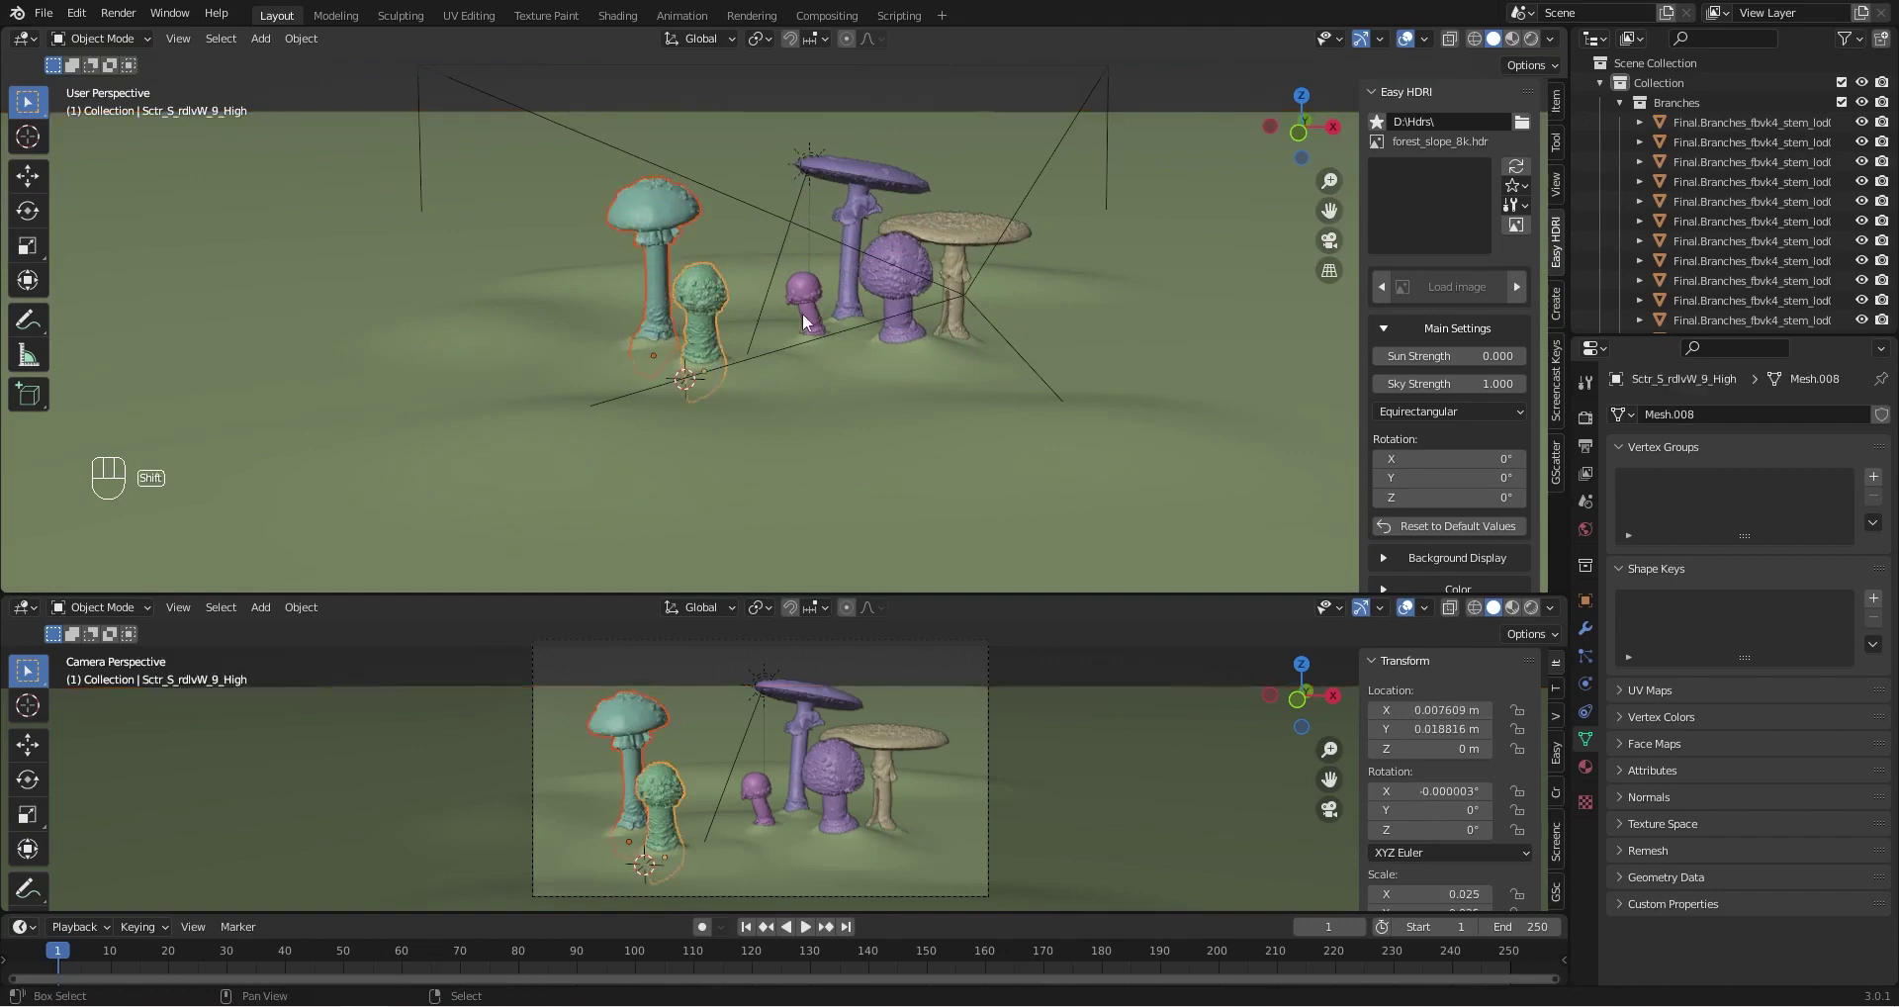
shift+click(817, 300)
shift+click(842, 288)
shift+click(881, 277)
shift+click(951, 297)
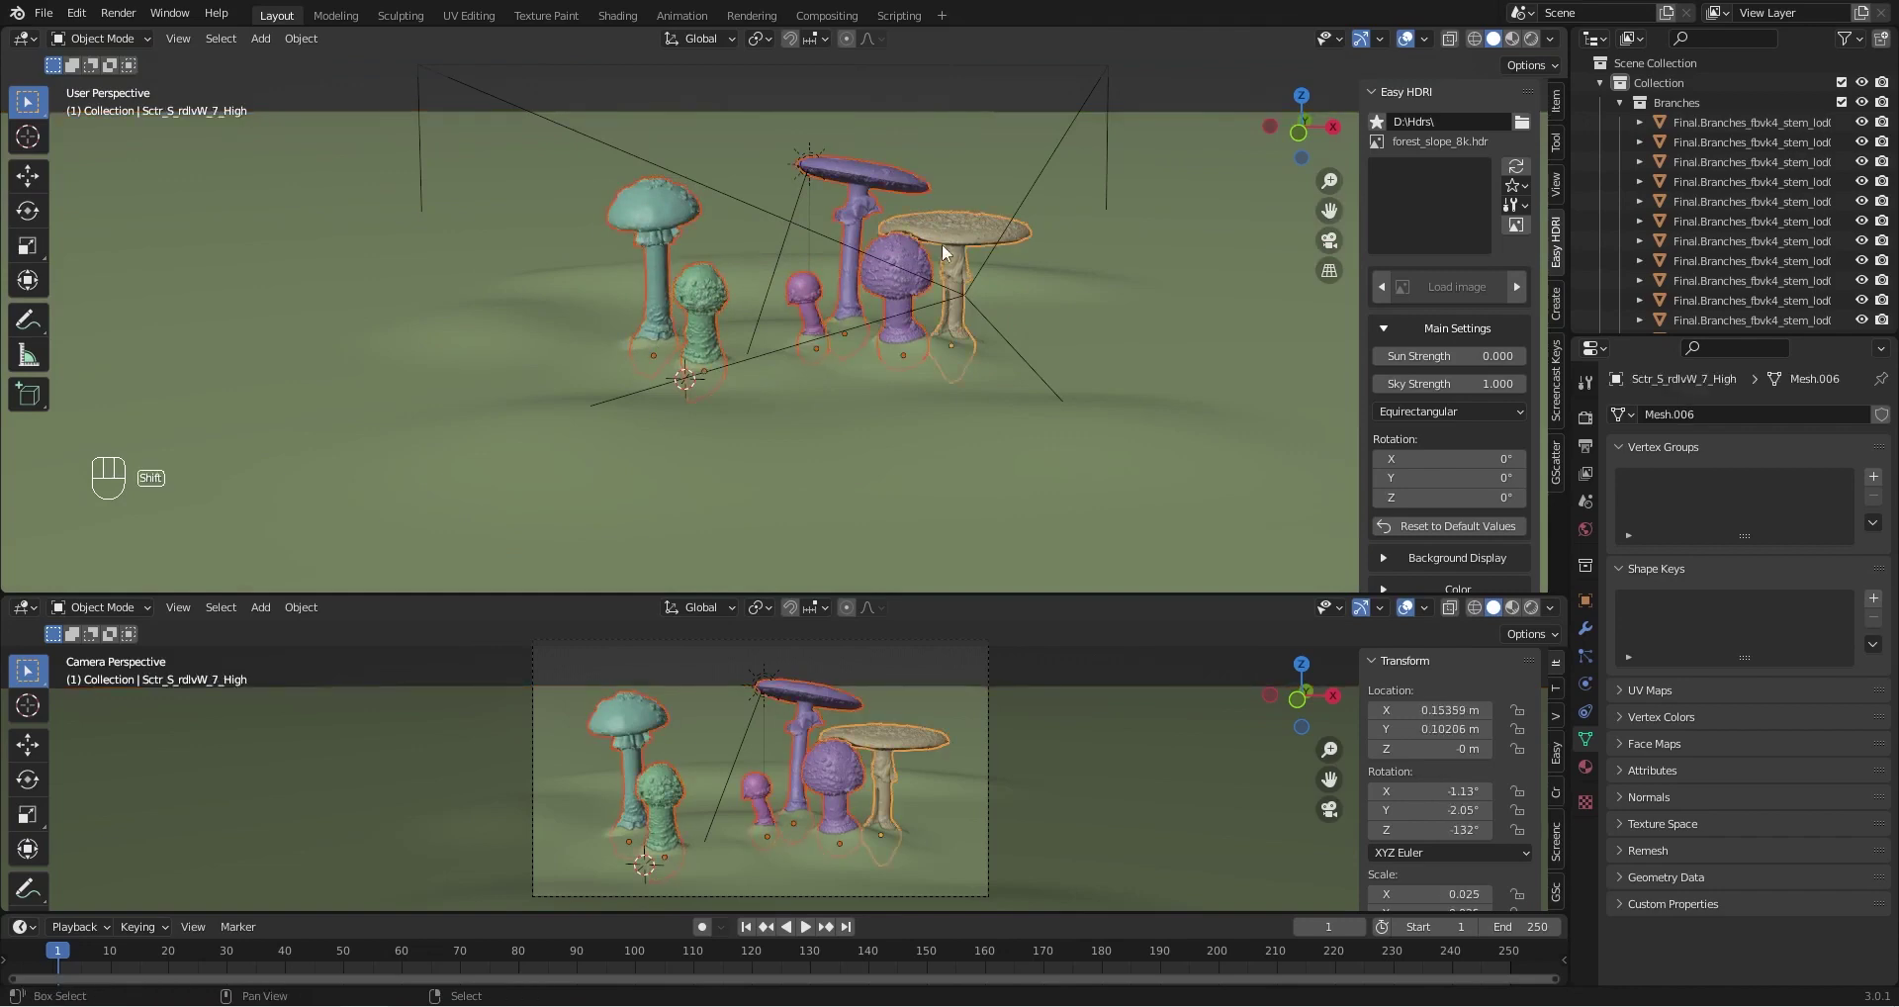
scroll(917, 348, up, 5)
key(g)
key(z)
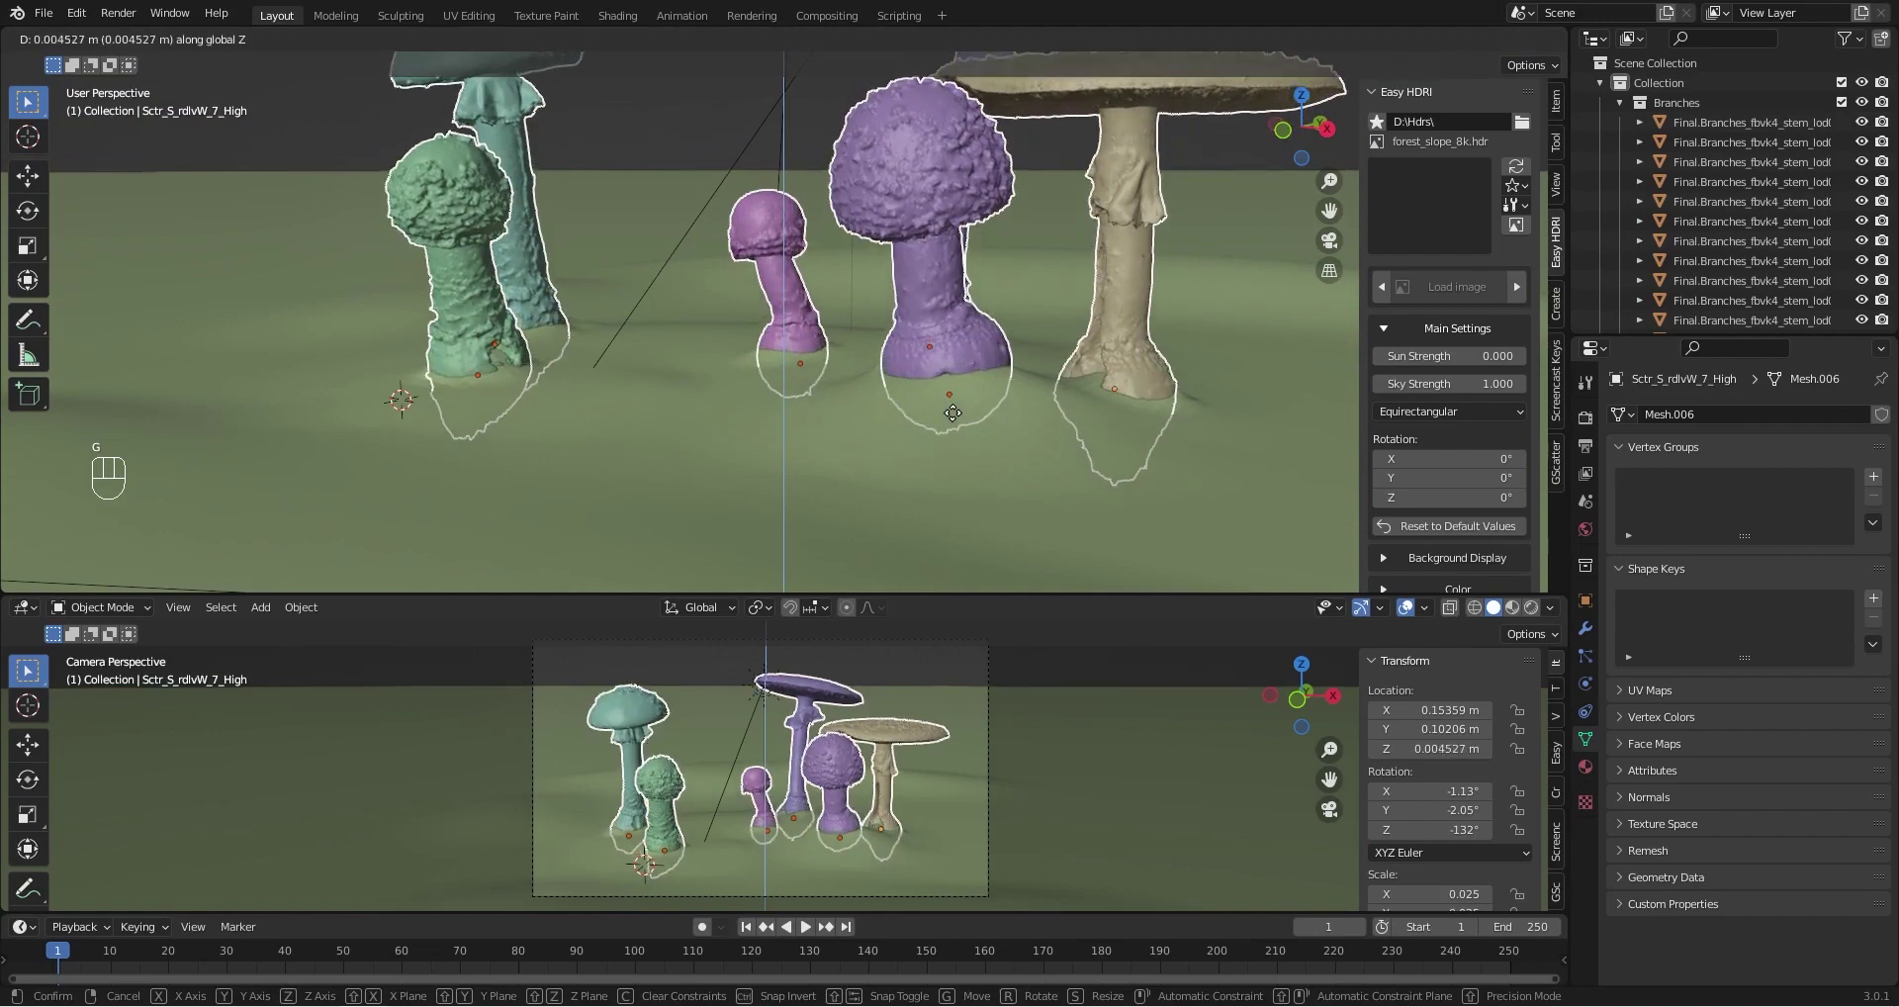
click(952, 406)
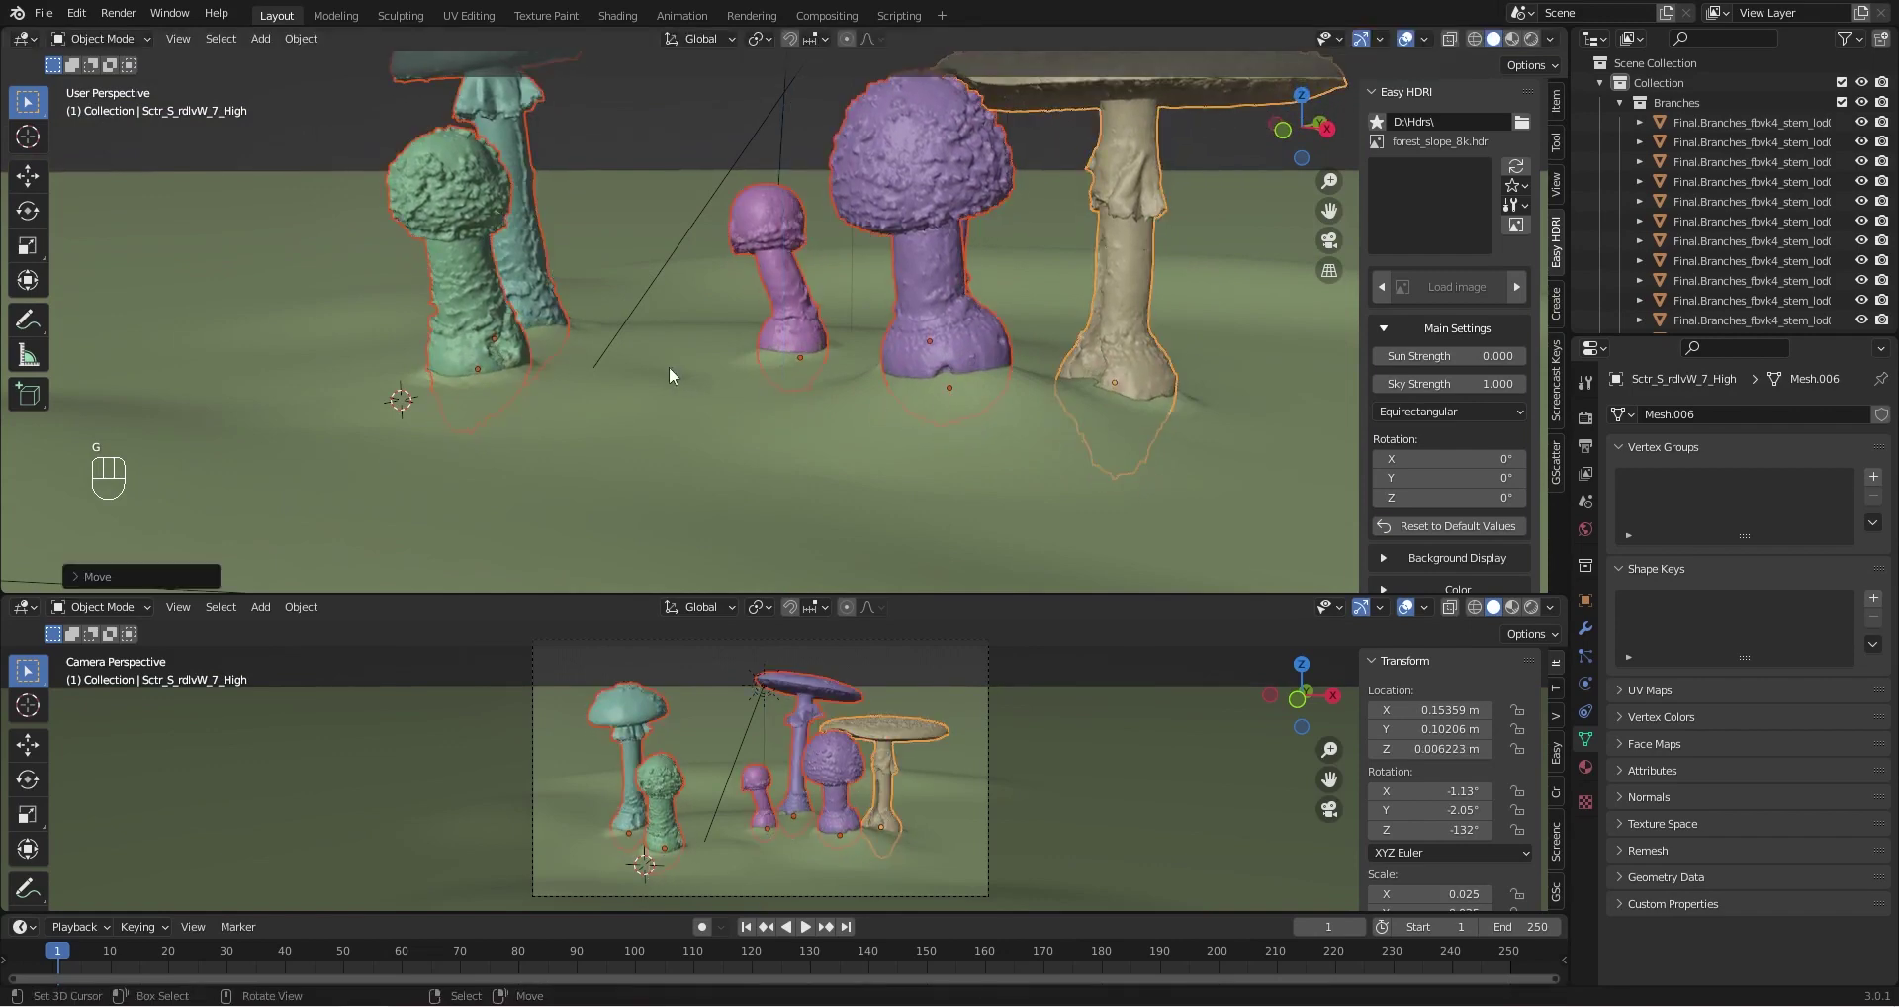
middle_drag(668, 366, 719, 389)
scroll(720, 391, up, 2)
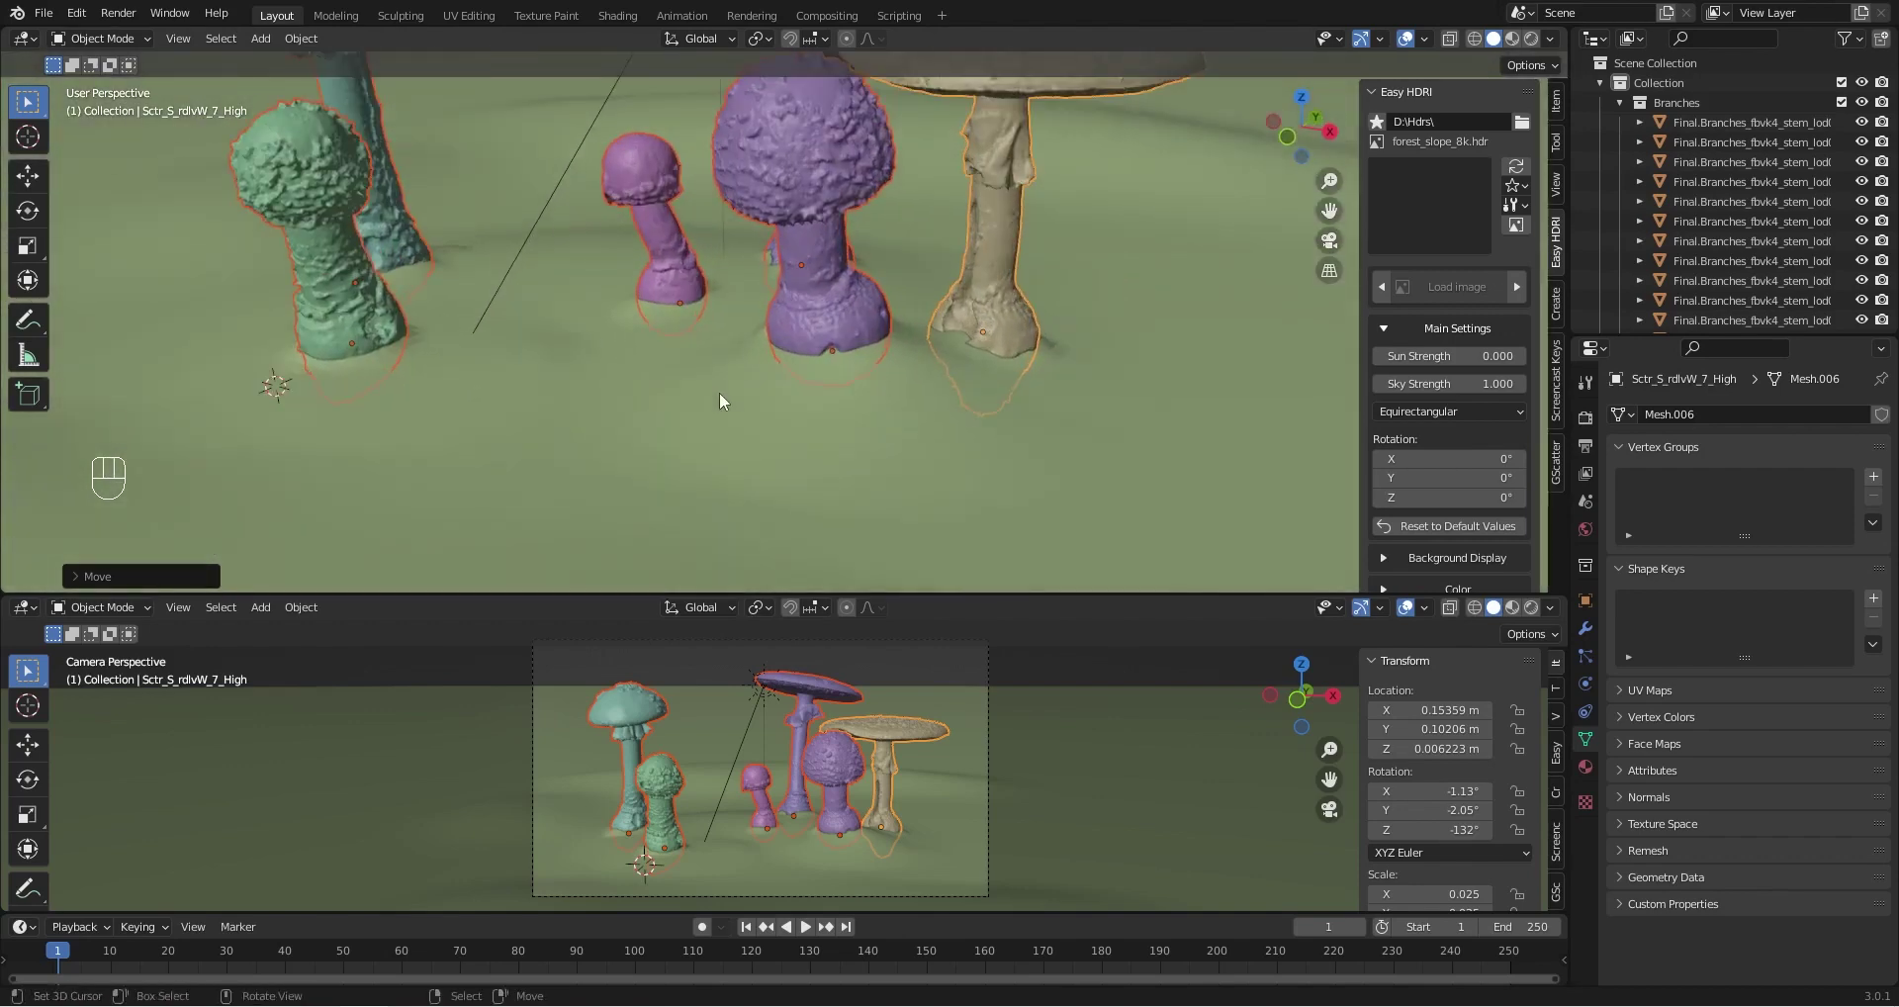
middle_drag(934, 374, 834, 400)
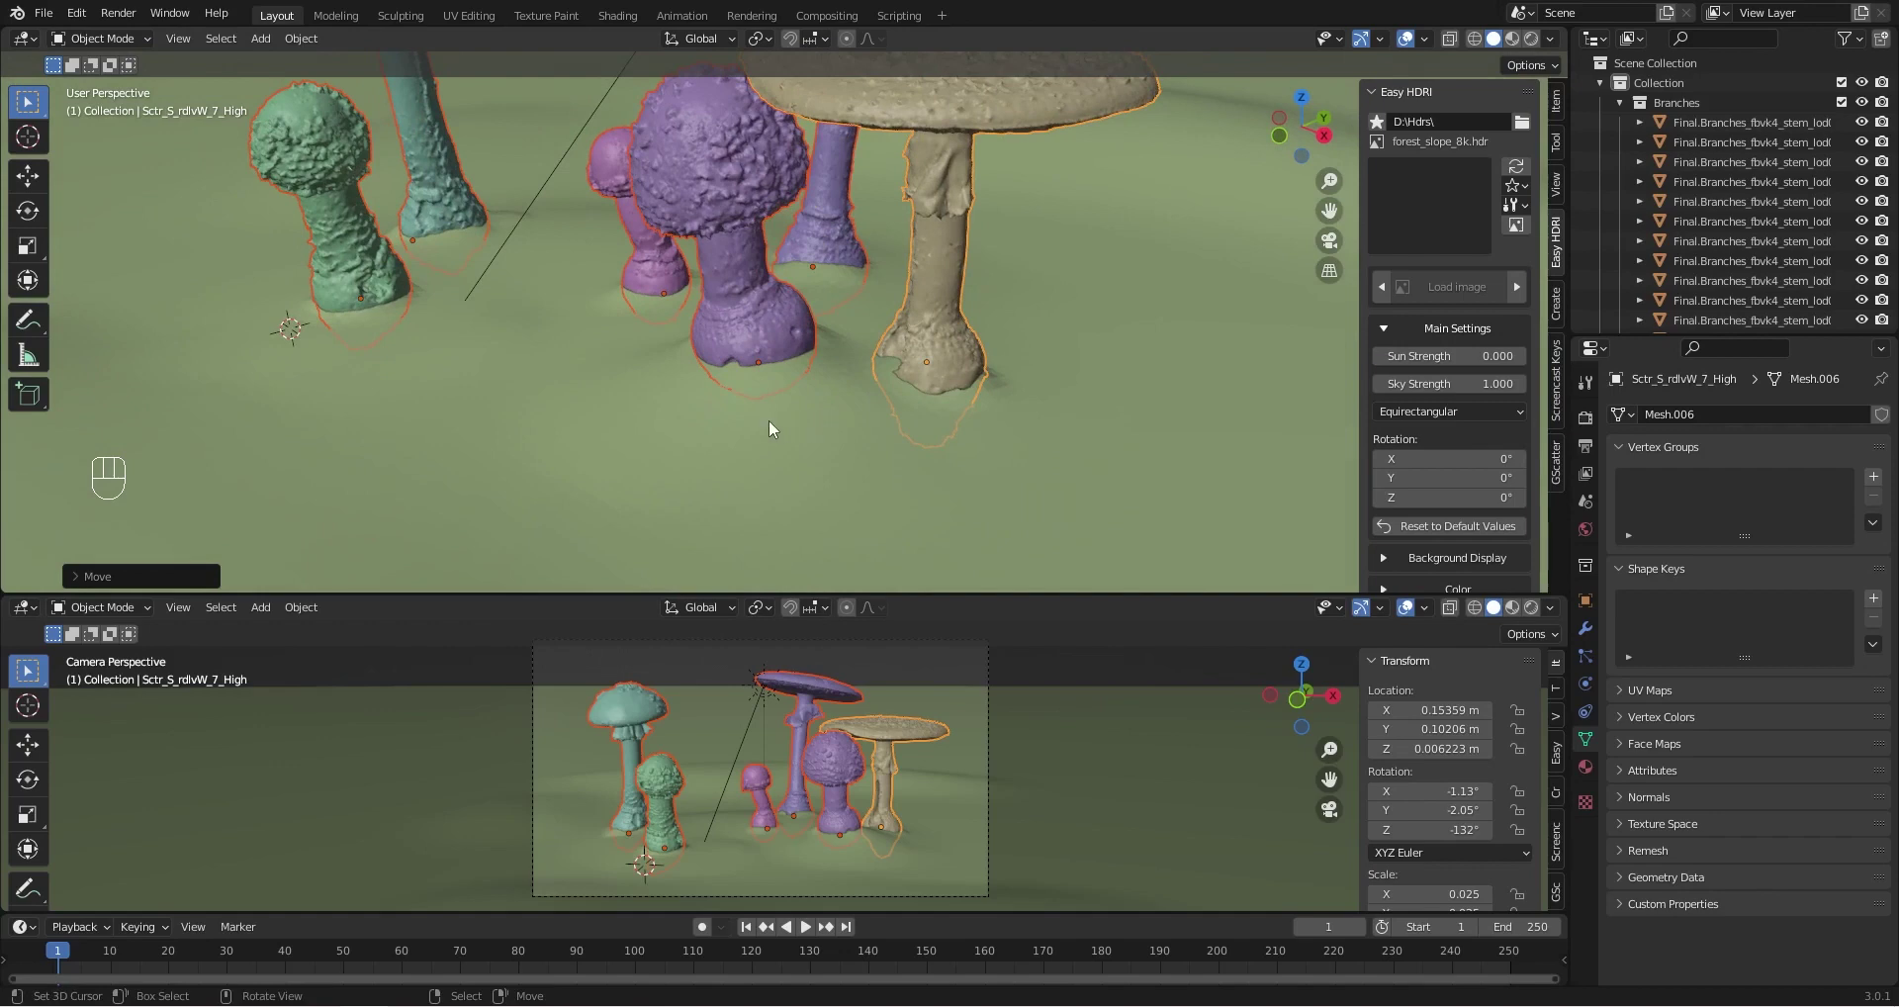
scroll(544, 372, down, 4)
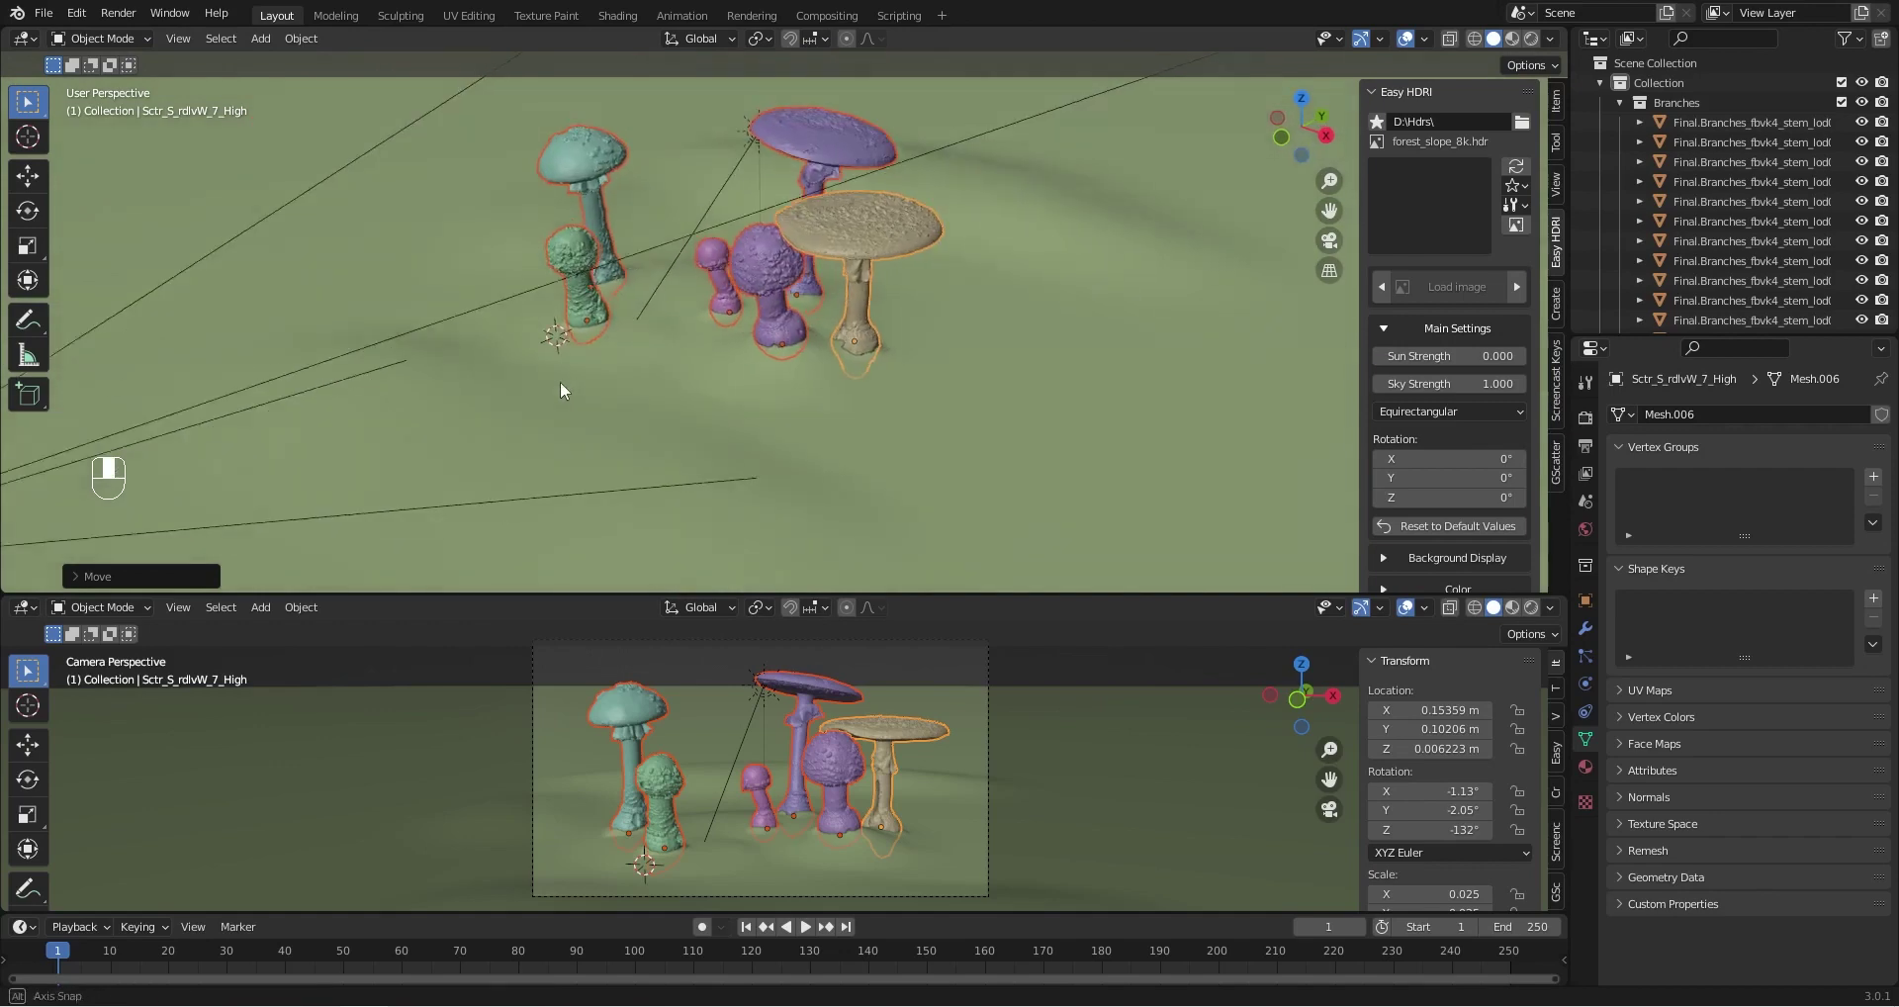
Select the sculpted ground plane and apply Shade Smooth to it
click(693, 390)
middle_drag(690, 397, 787, 412)
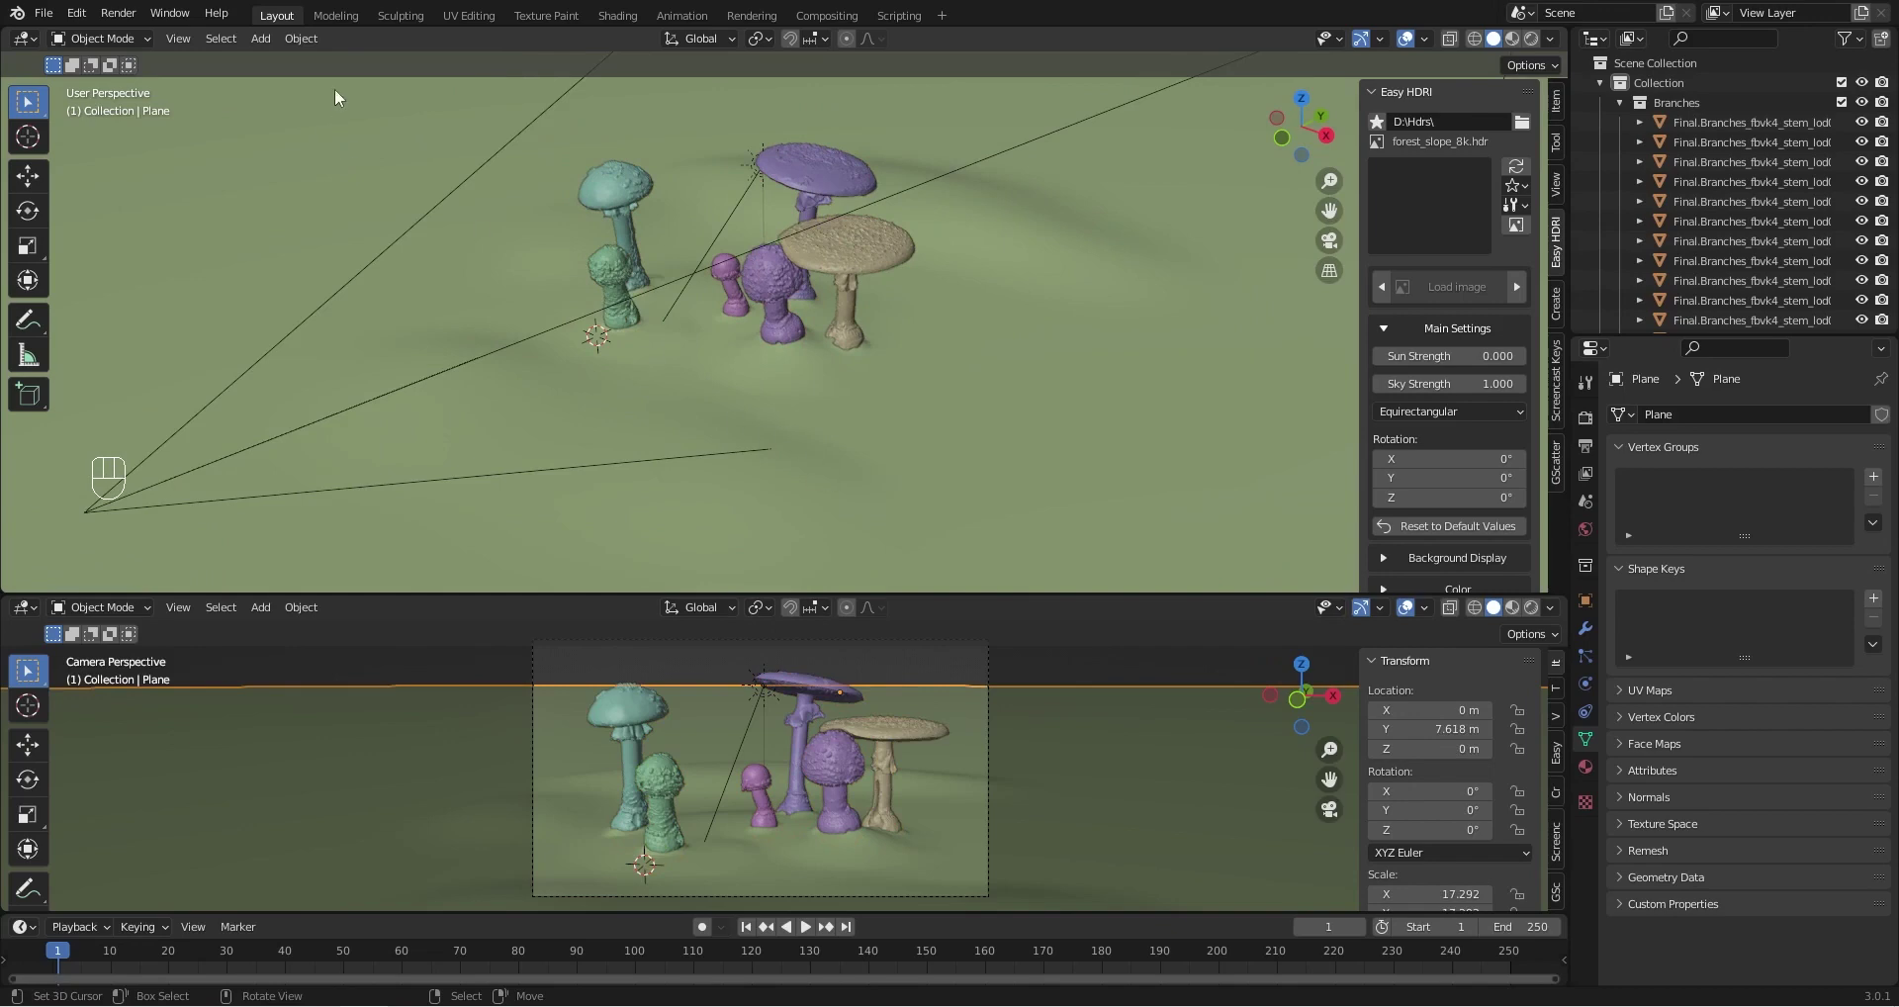
click(301, 38)
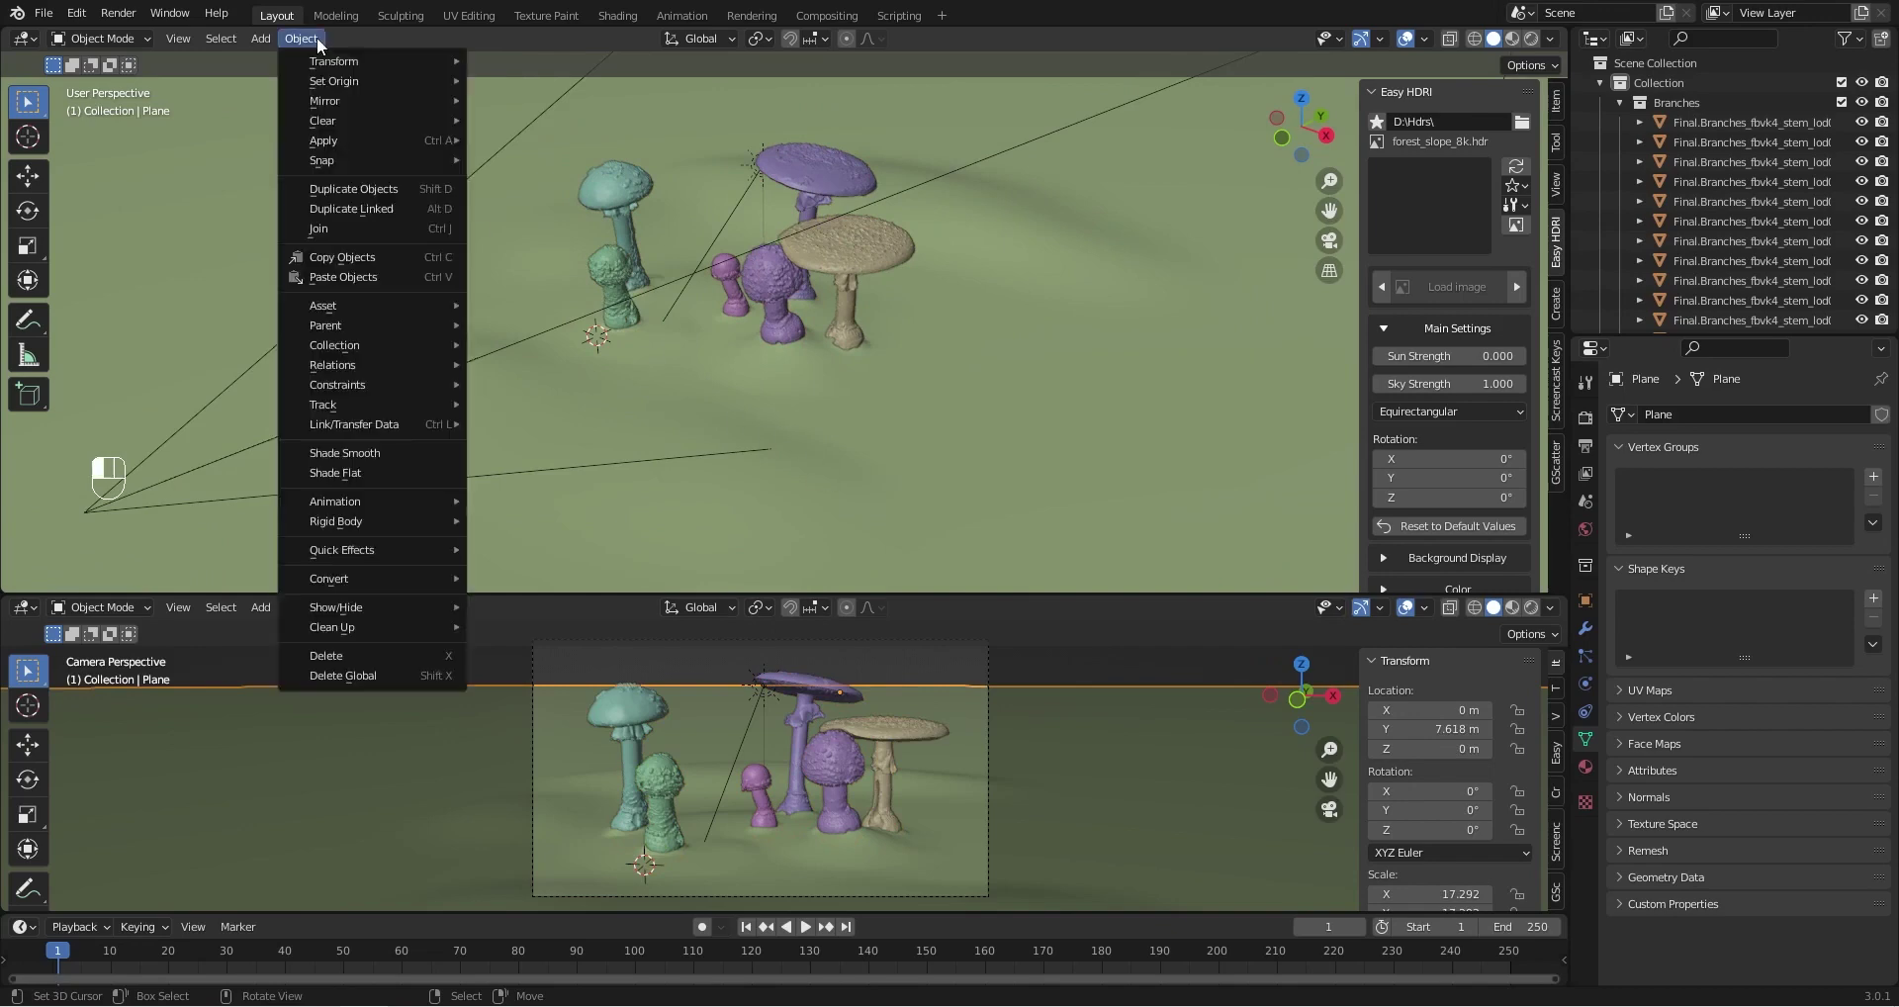
click(348, 453)
scroll(699, 478, up, 5)
middle_drag(699, 478, 766, 468)
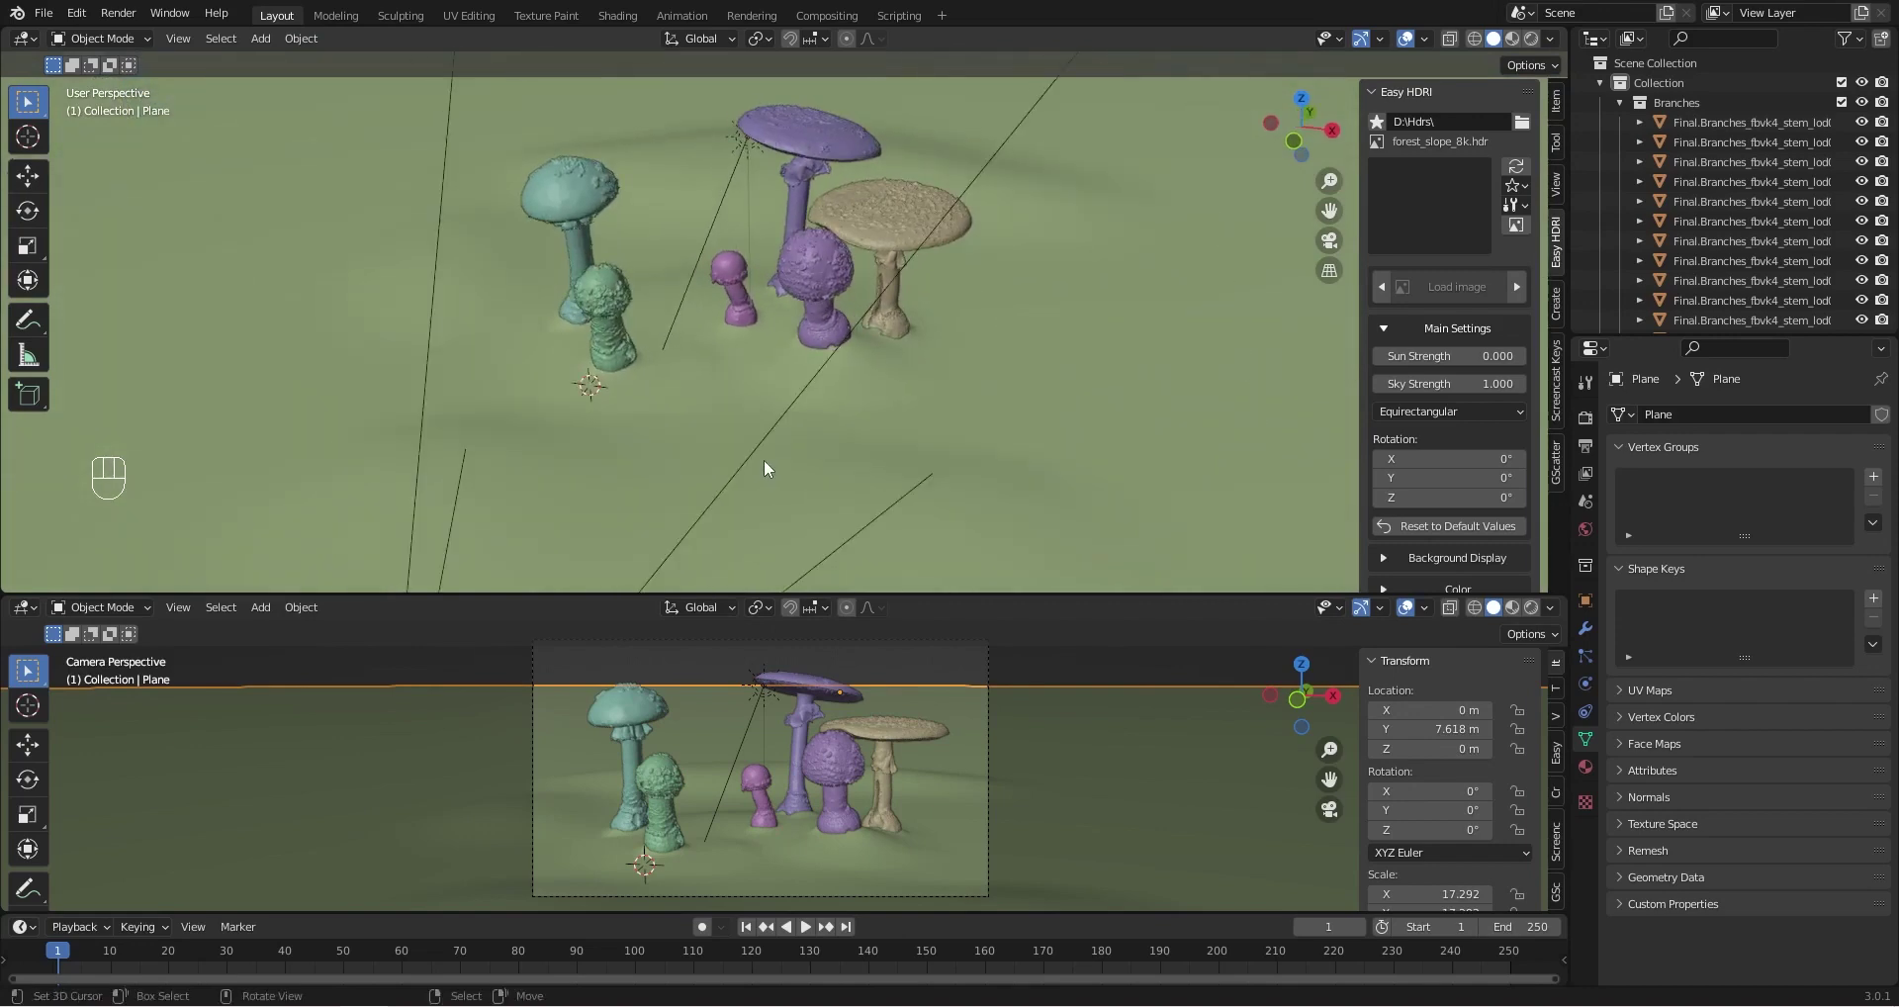
mouse_move(789, 383)
middle_down()
mouse_move(728, 360)
mouse_move(763, 364)
middle_up()
scroll(764, 365, up, 1)
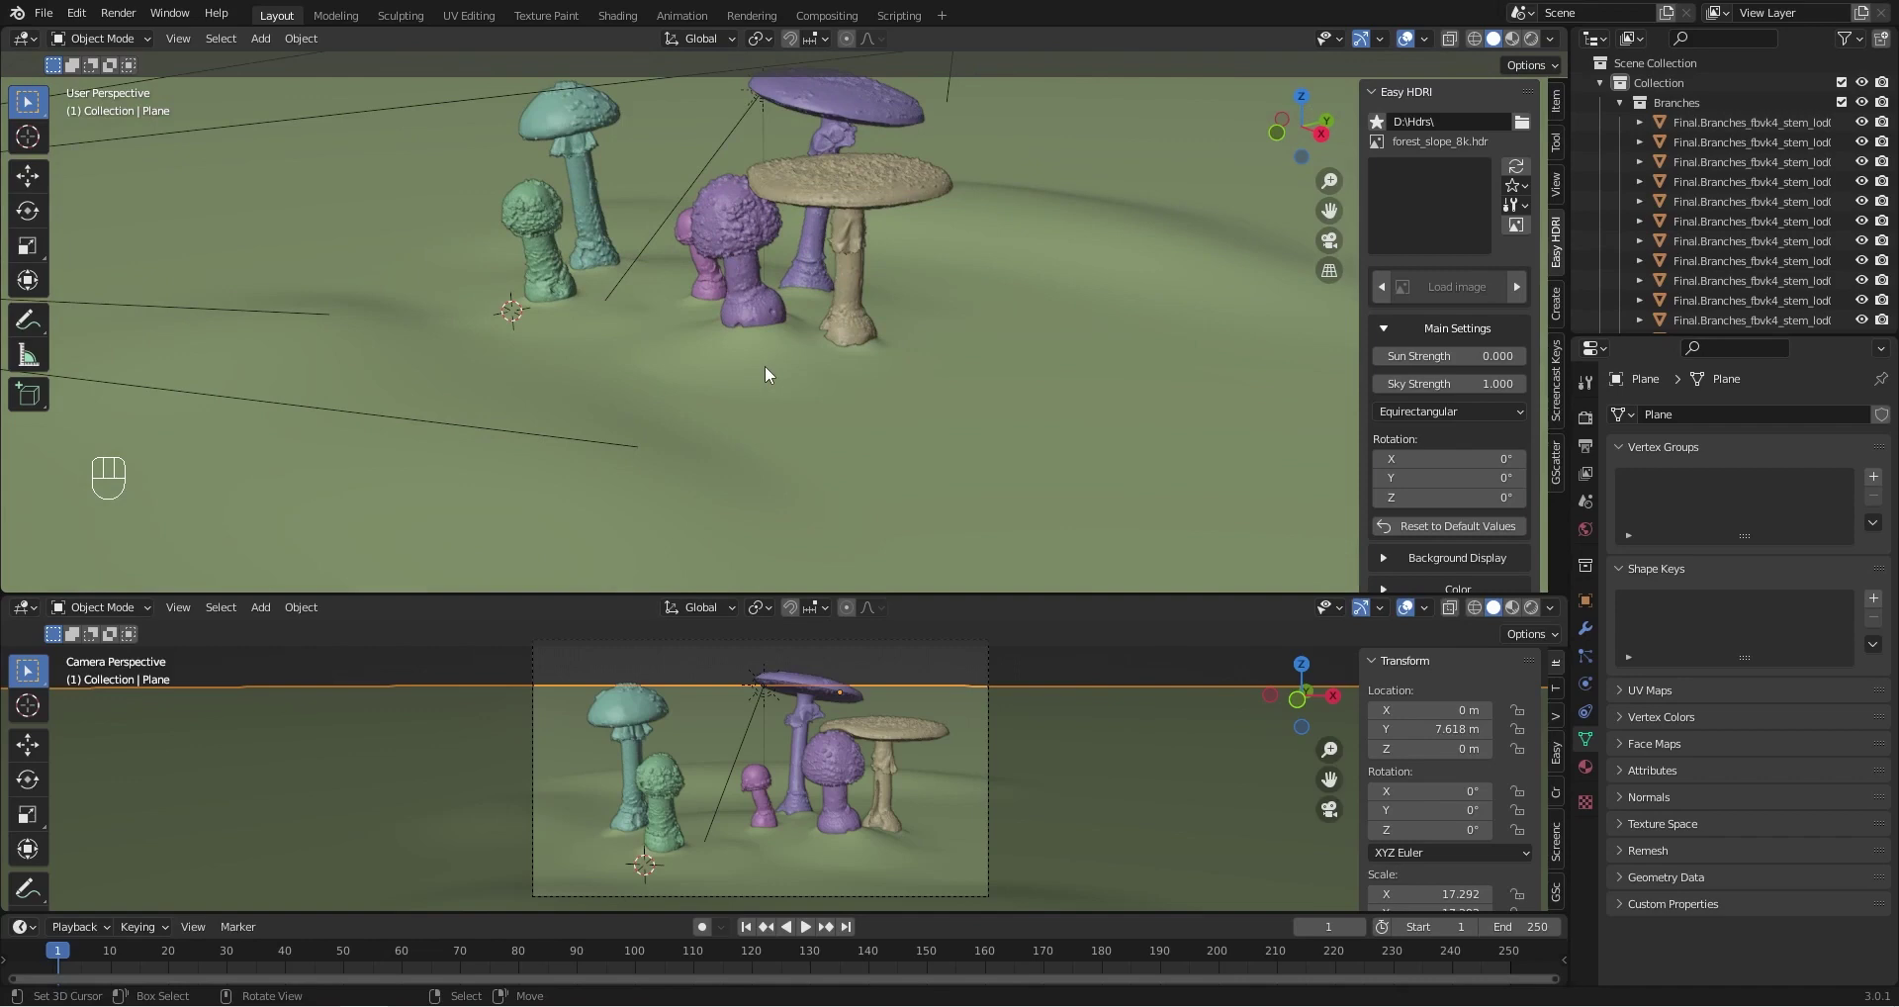
mouse_move(764, 365)
middle_down()
mouse_move(710, 366)
mouse_move(685, 407)
mouse_move(694, 337)
mouse_move(706, 387)
mouse_move(746, 372)
mouse_move(728, 377)
mouse_move(740, 338)
middle_up()
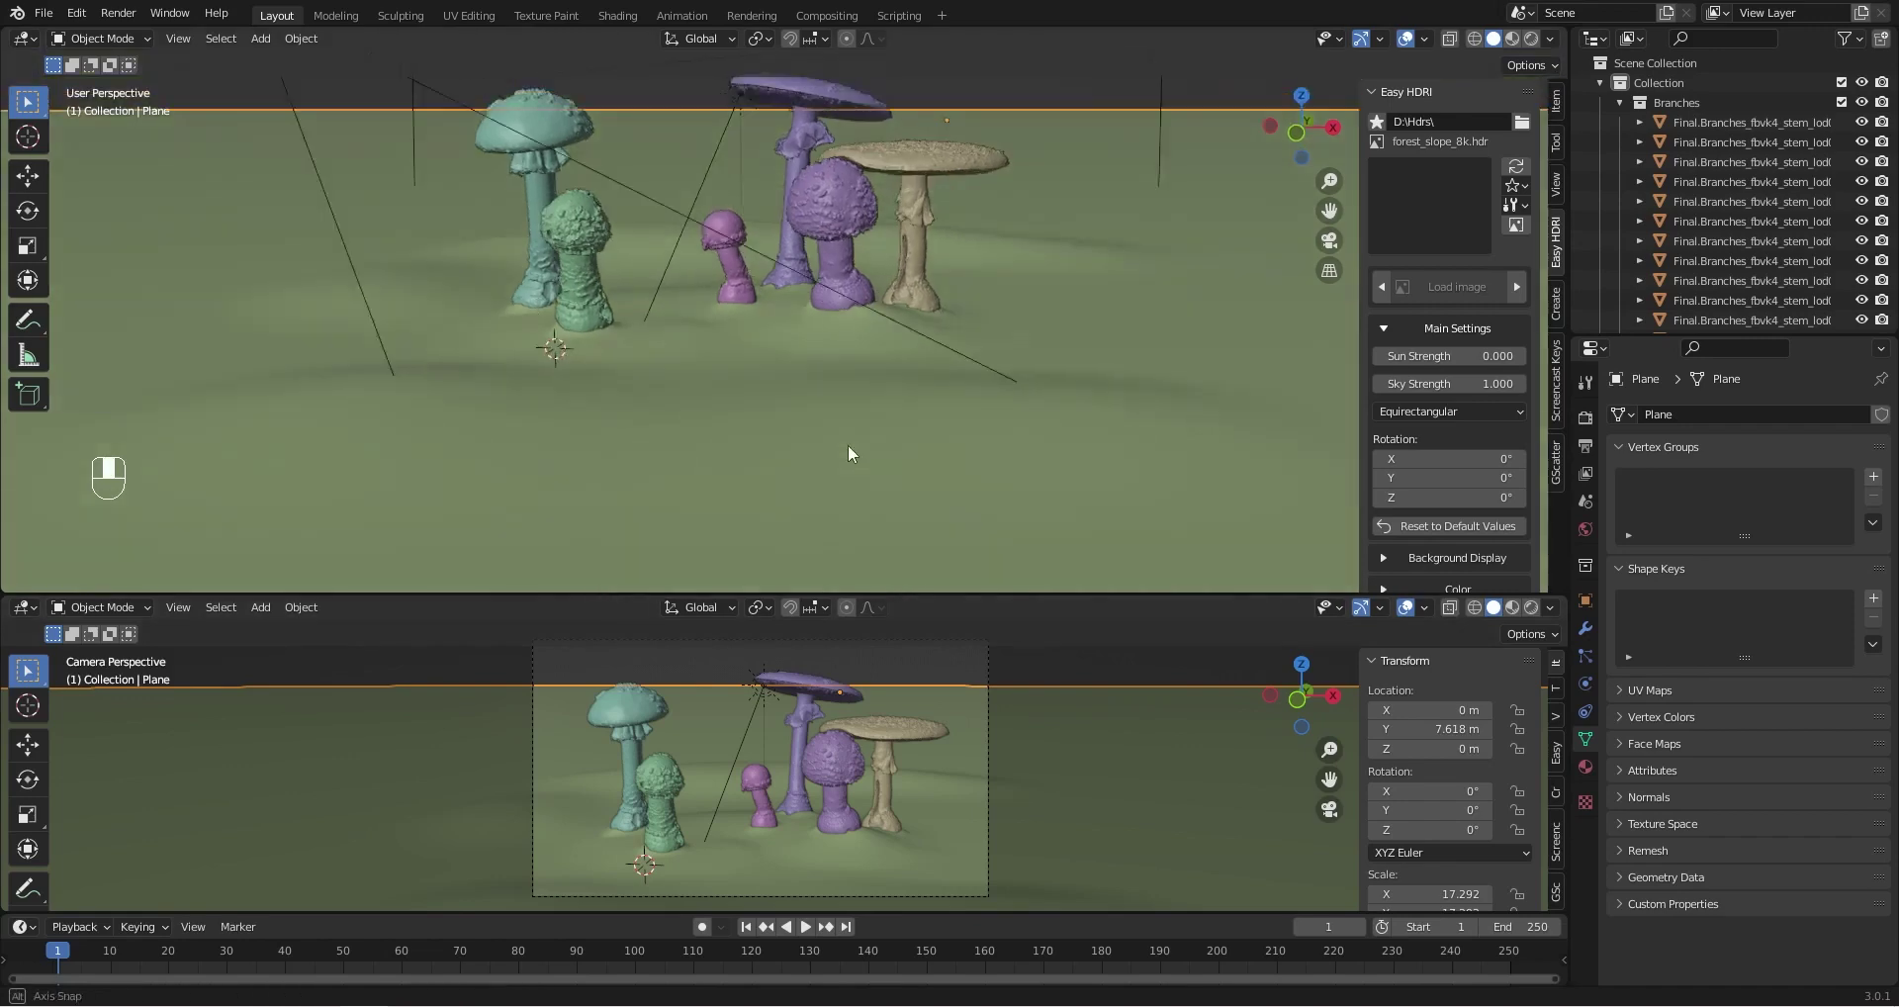
middle_drag(847, 443, 799, 499)
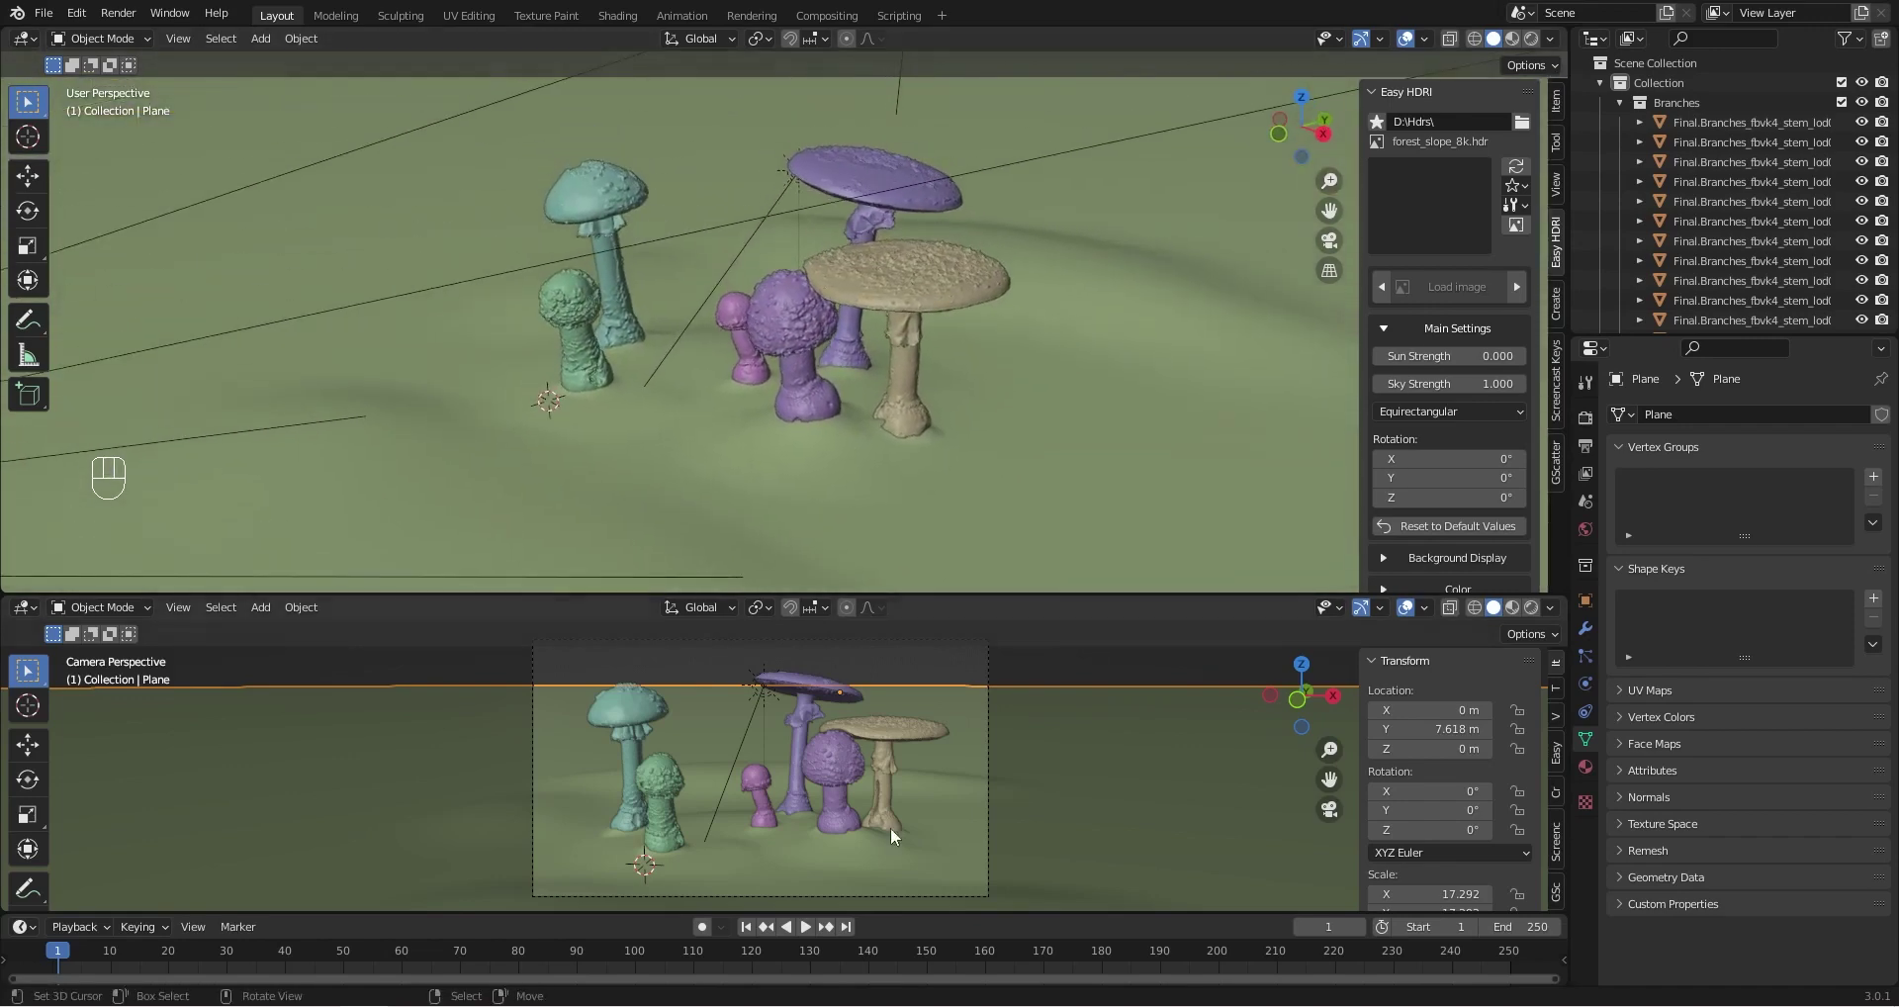
Switch to the reference board and examine the ground and blurred surroundings in the red-mushroom photos
click(847, 1005)
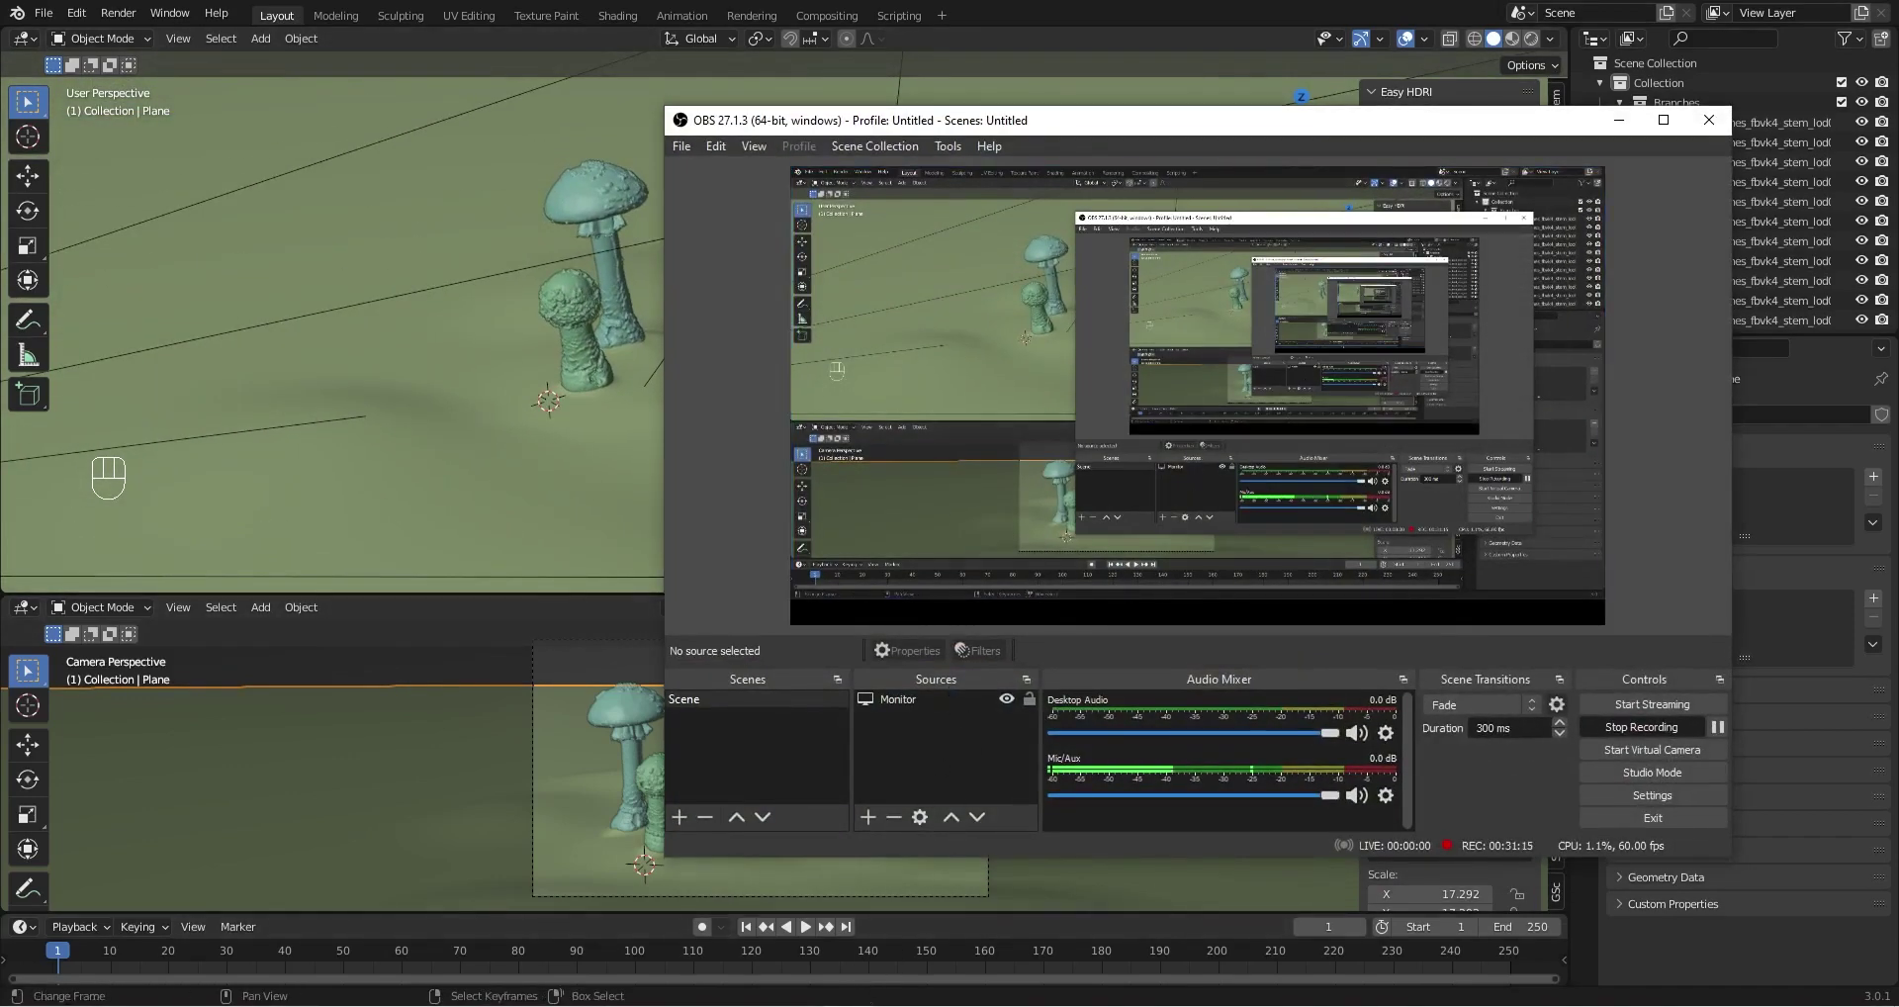
click(847, 1005)
click(831, 1005)
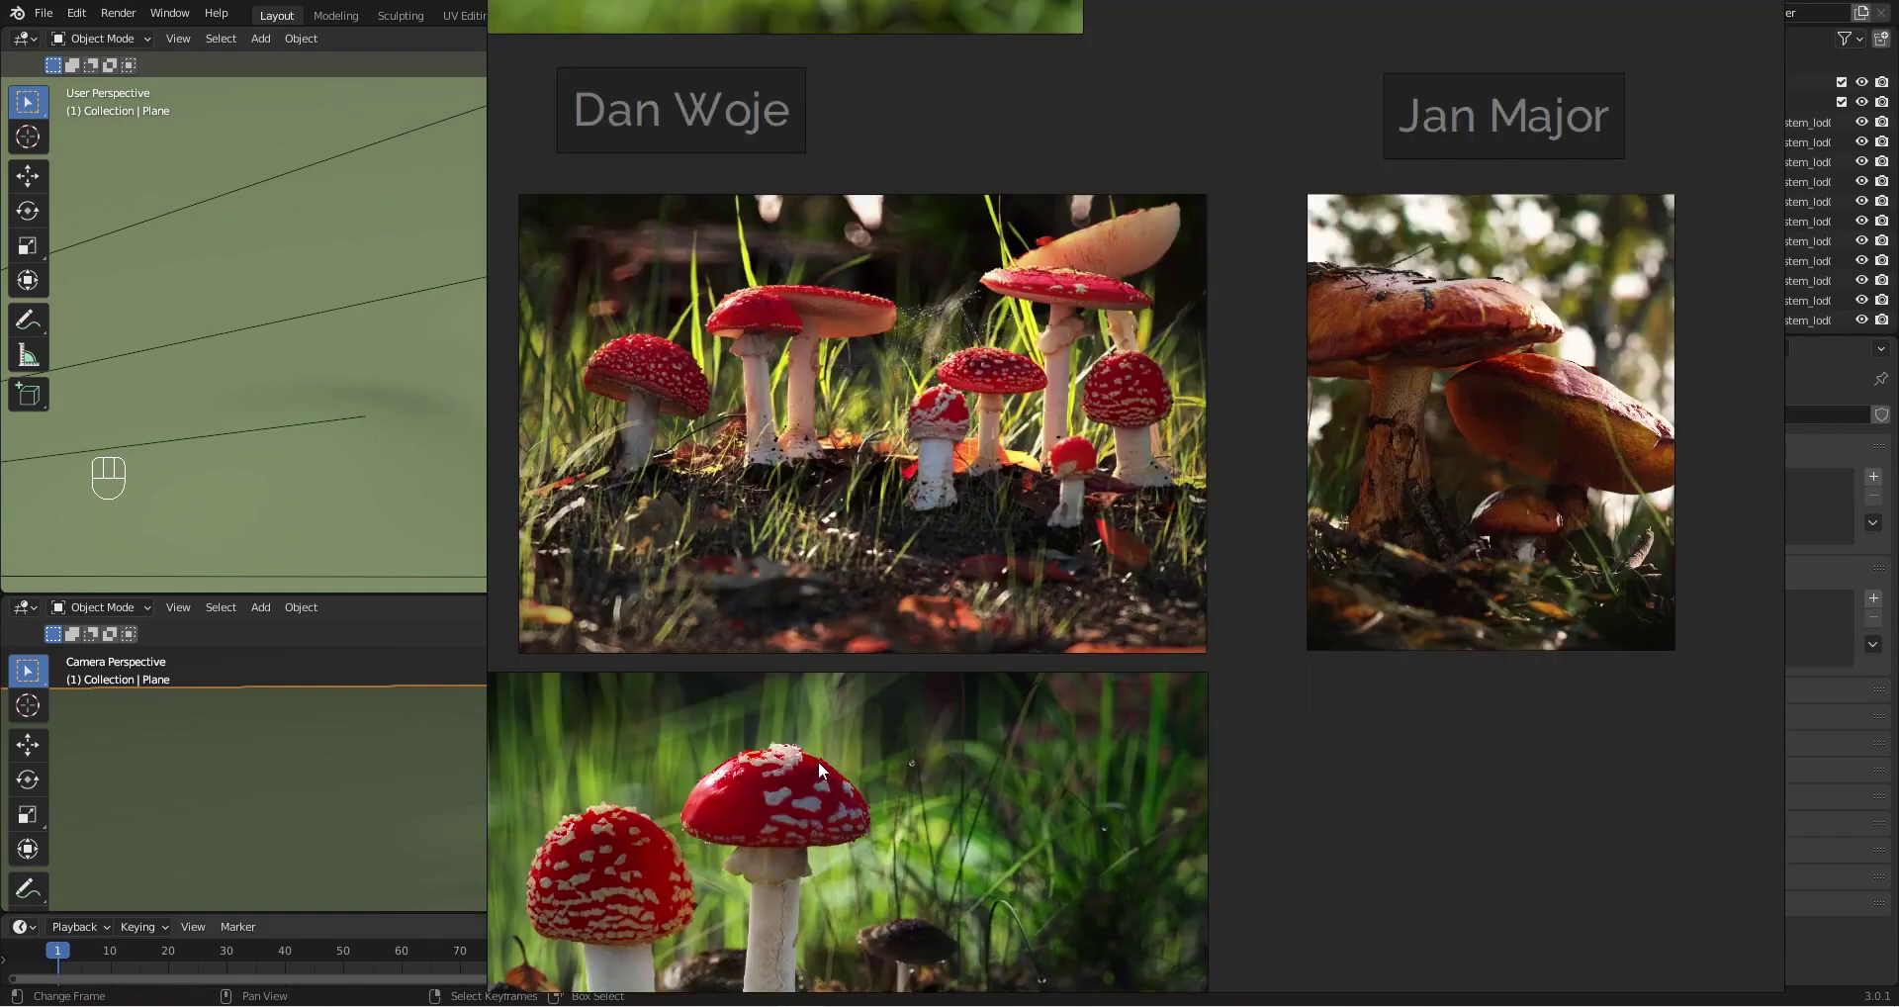
scroll(823, 763, down, 3)
middle_drag(826, 759, 1000, 641)
scroll(1163, 671, up, 3)
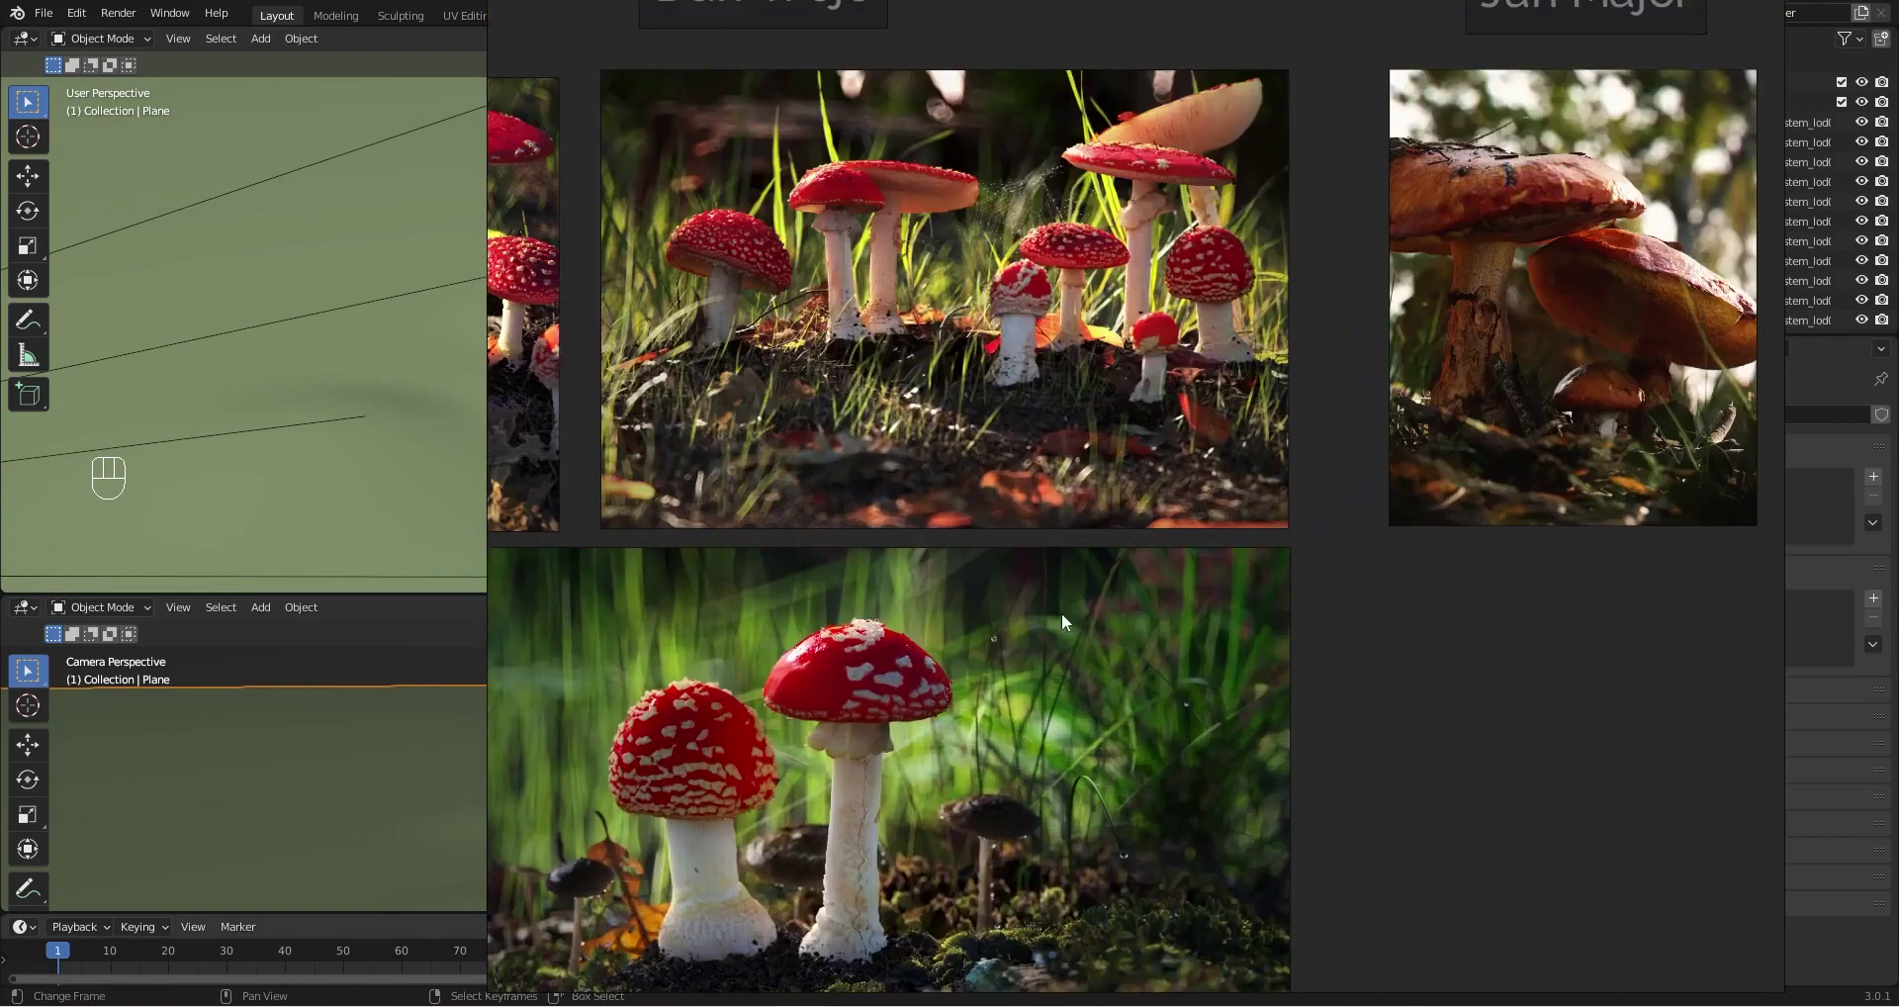
scroll(1136, 663, down, 3)
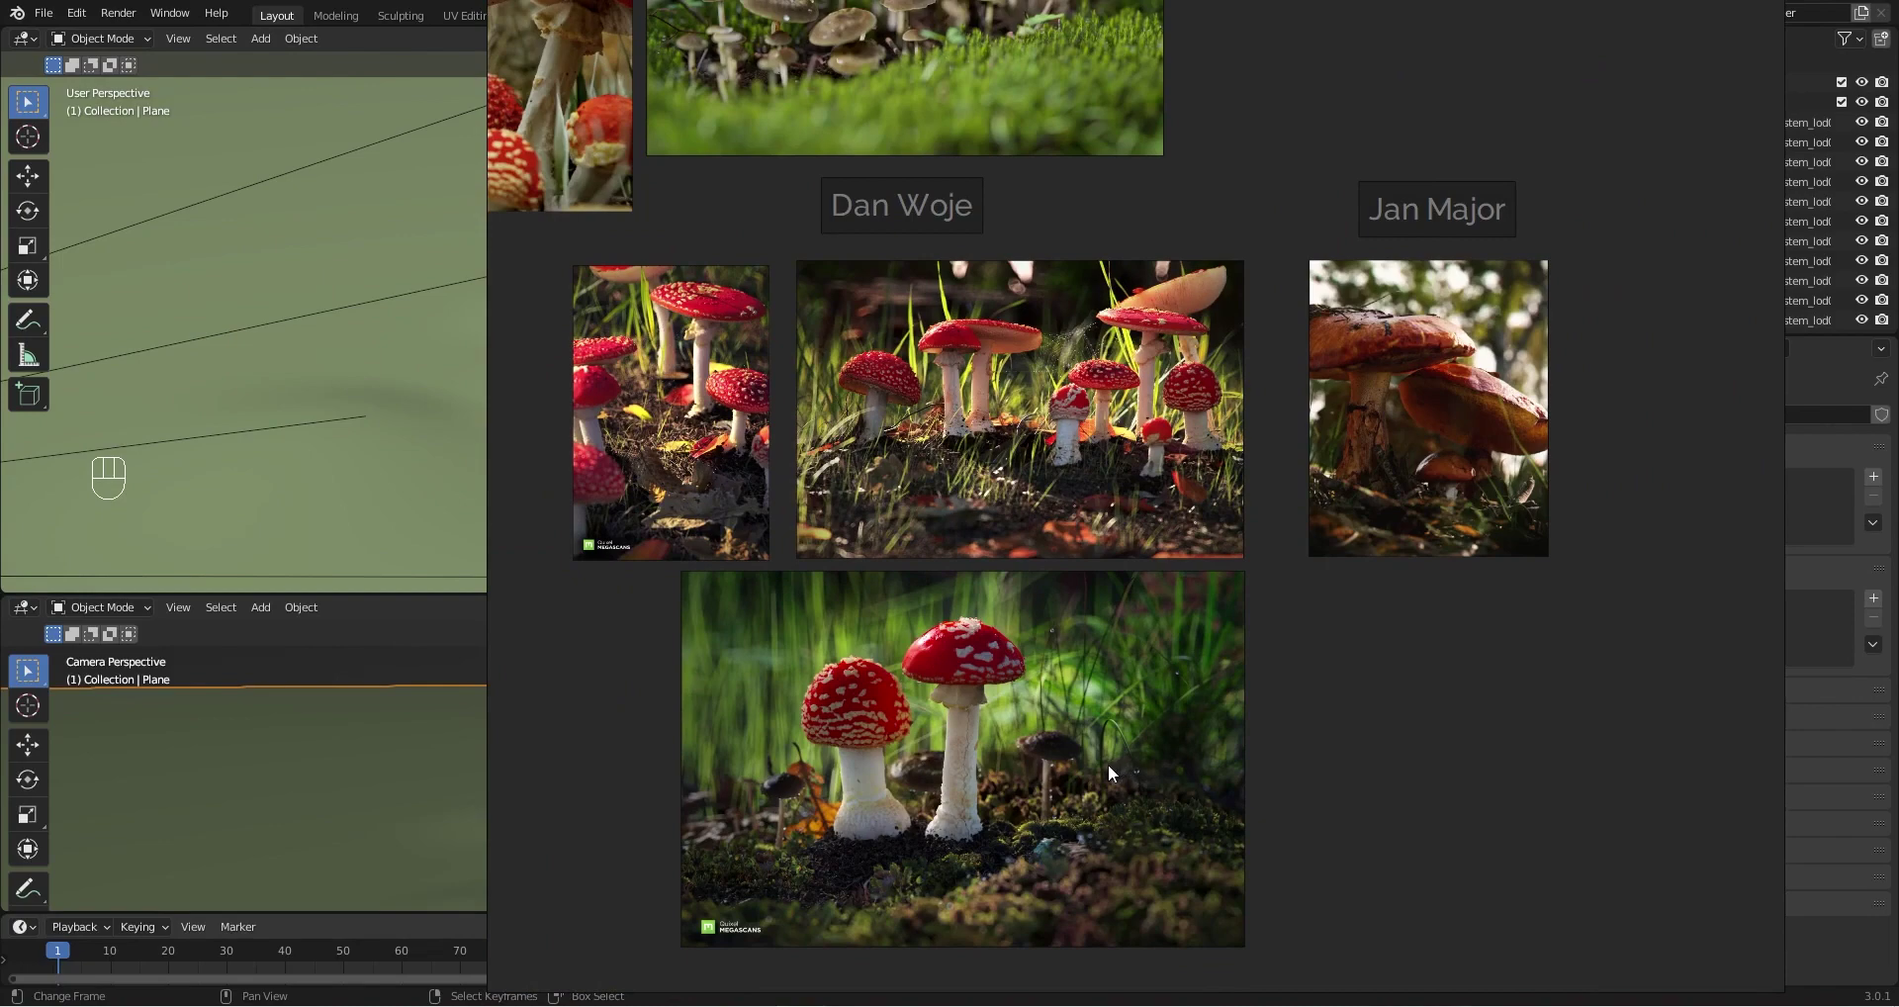
Examine the yellow and brown mushroom photos for their mossy ground, focus and background blur
scroll(1108, 764, down, 2)
middle_drag(1041, 620, 1046, 735)
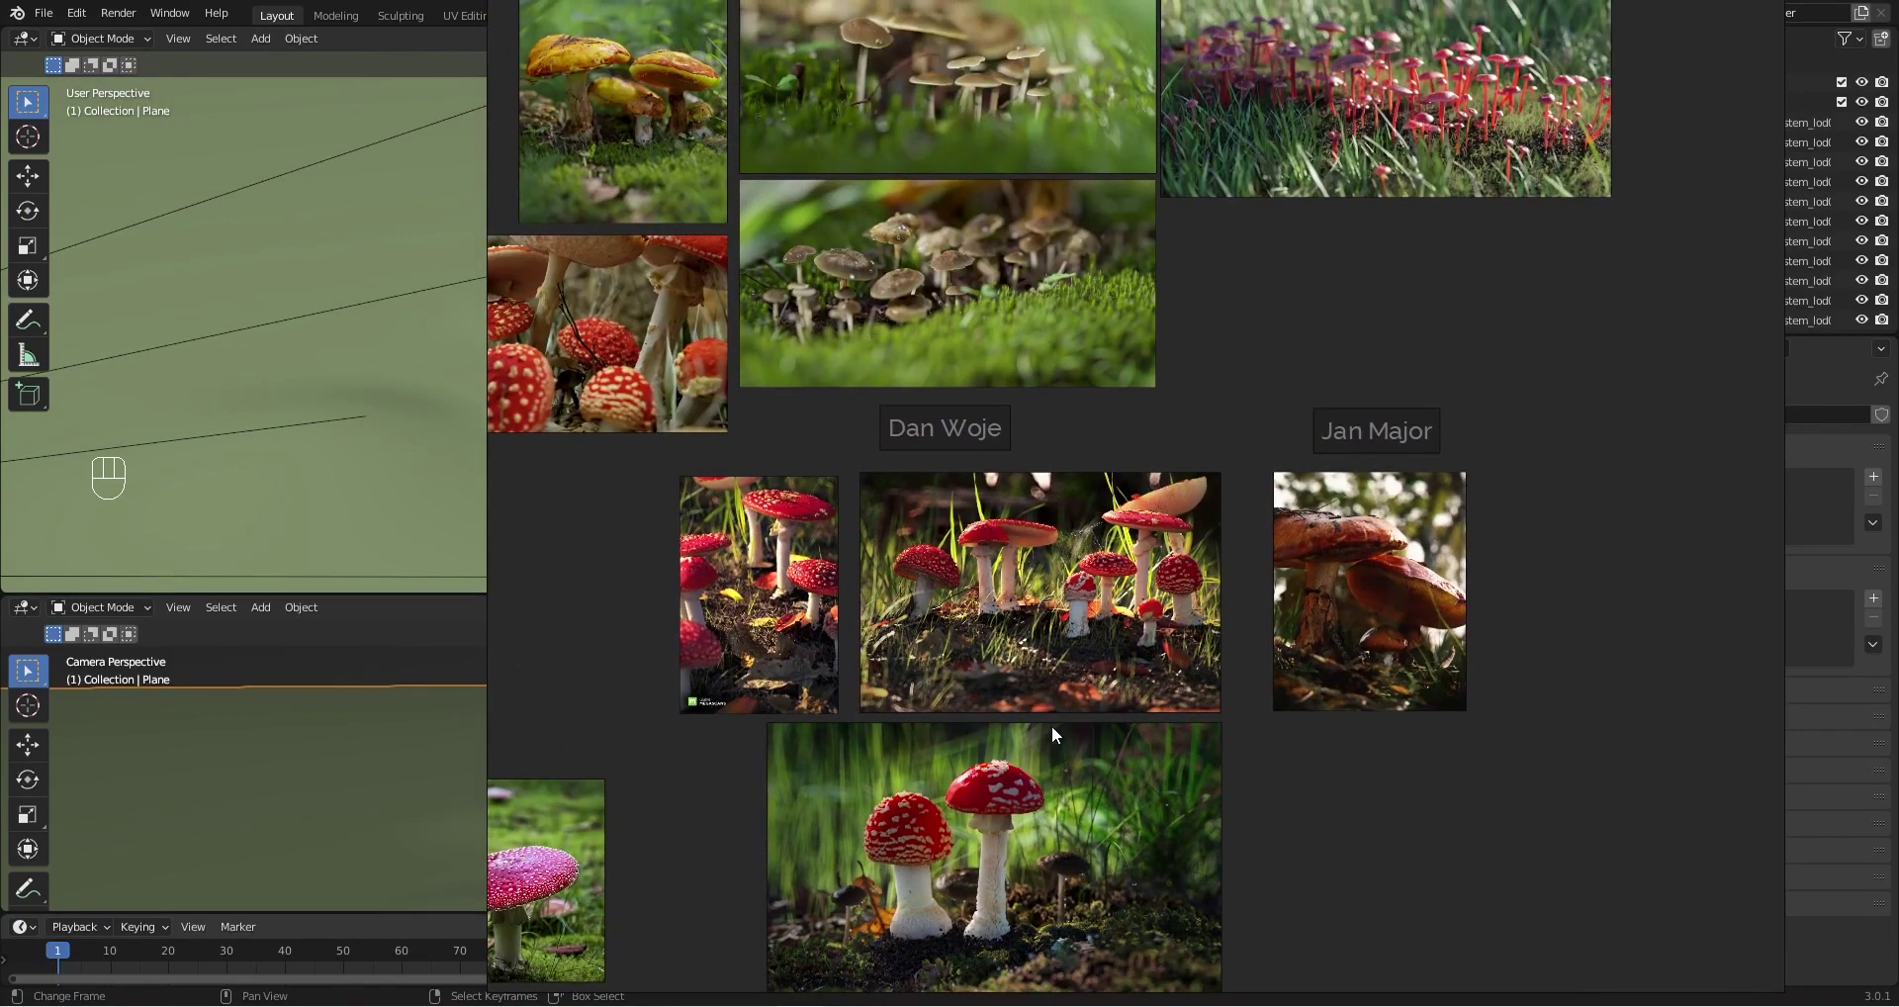
middle_drag(889, 574, 965, 731)
scroll(818, 578, up, 2)
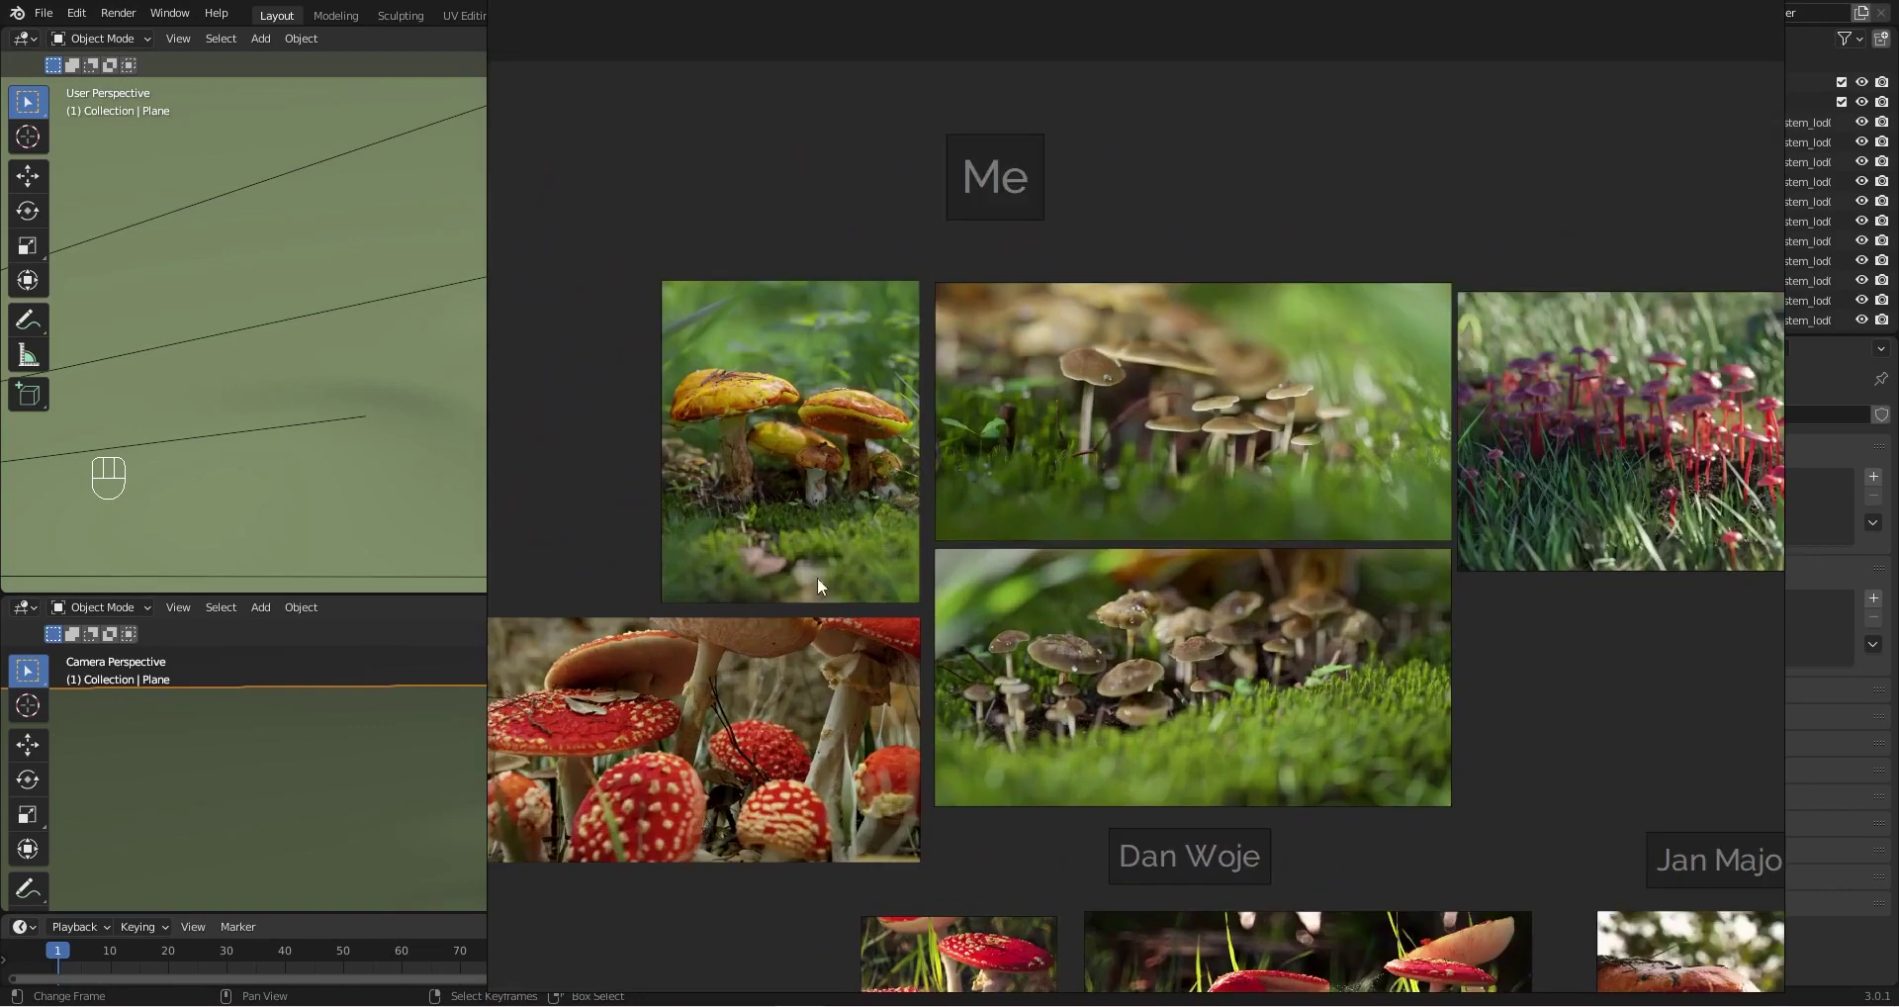
scroll(841, 601, up, 3)
middle_drag(790, 522, 987, 639)
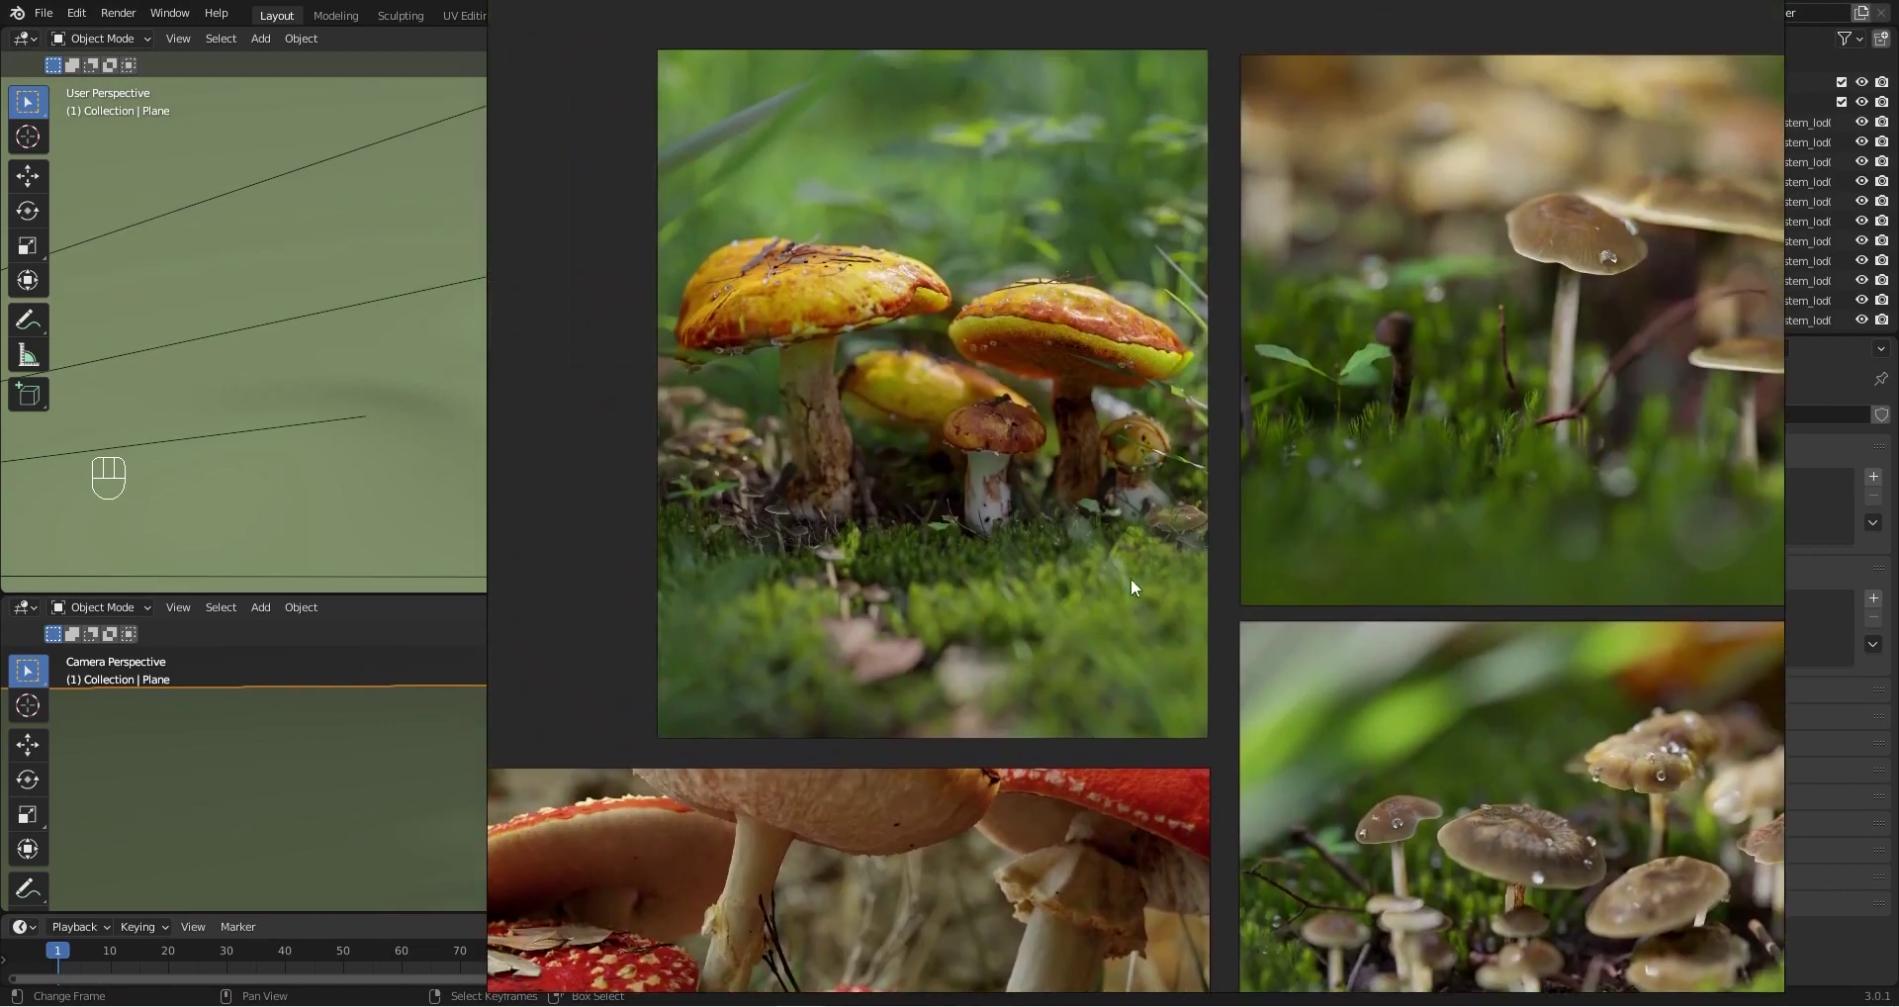
scroll(994, 504, down, 2)
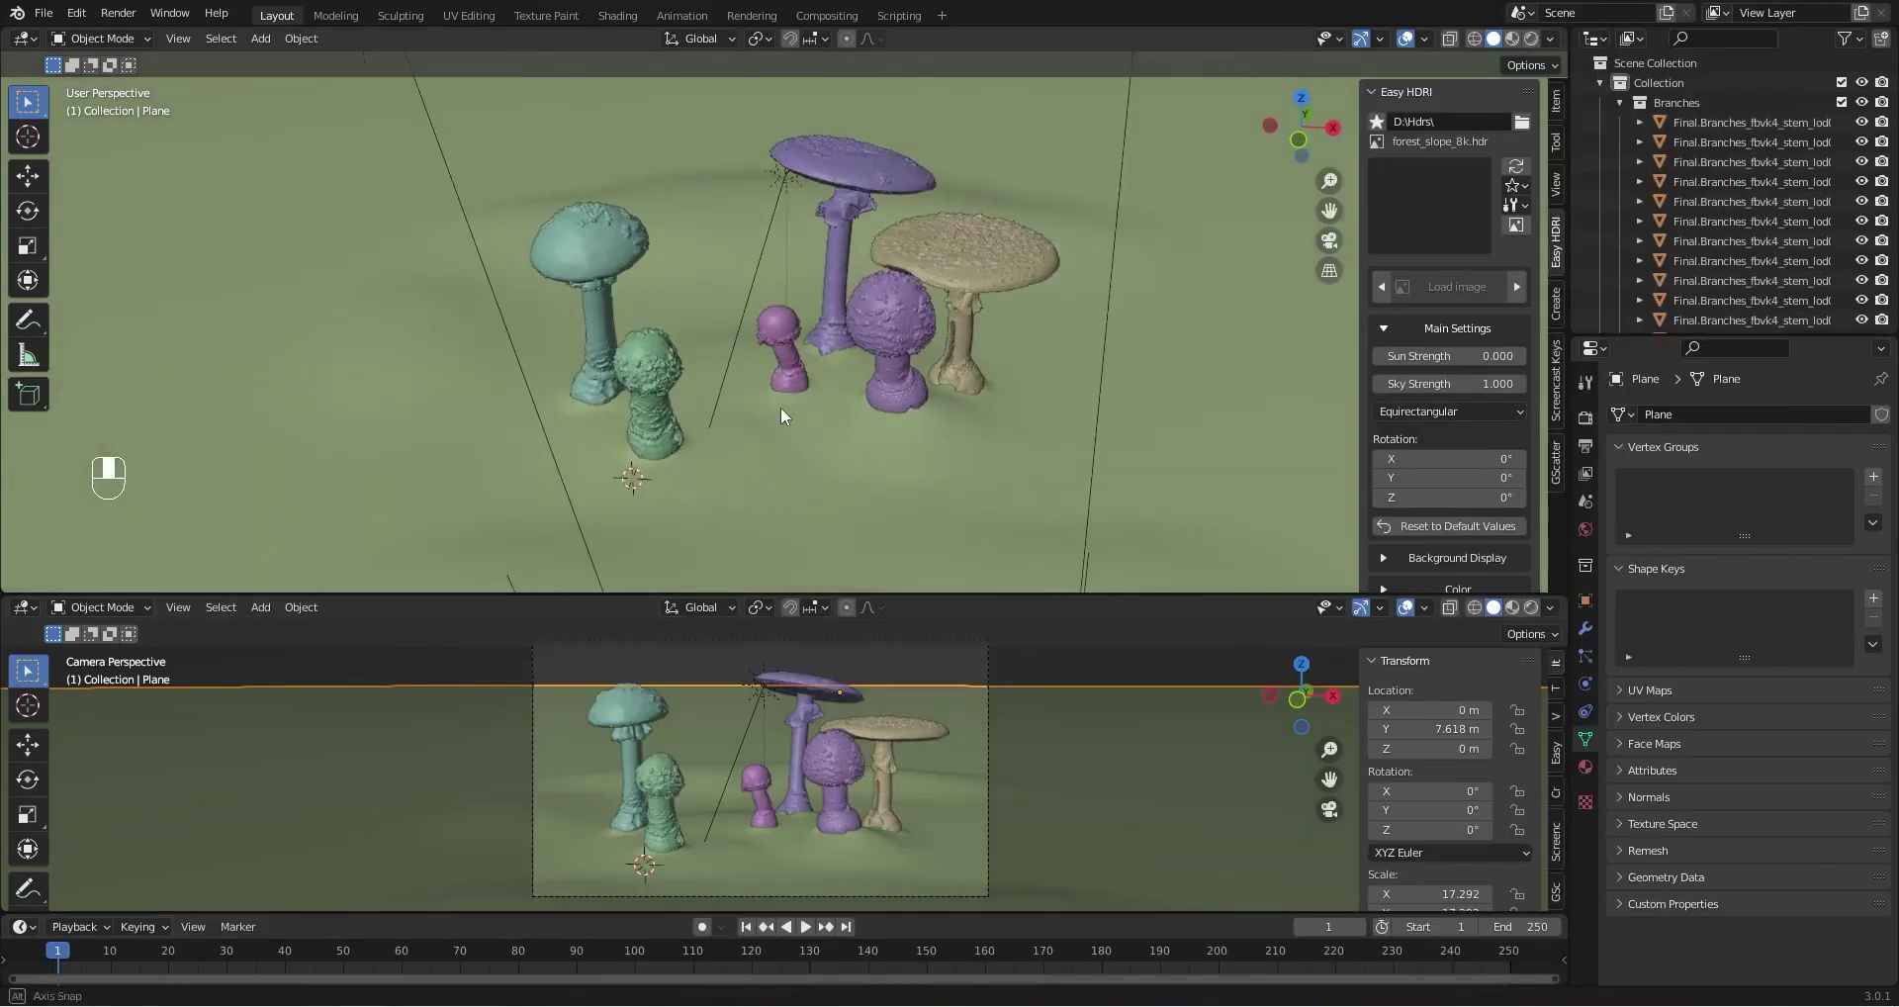
Return to Blender and add a Plain Axes empty to the scene
middle_drag(781, 416, 776, 419)
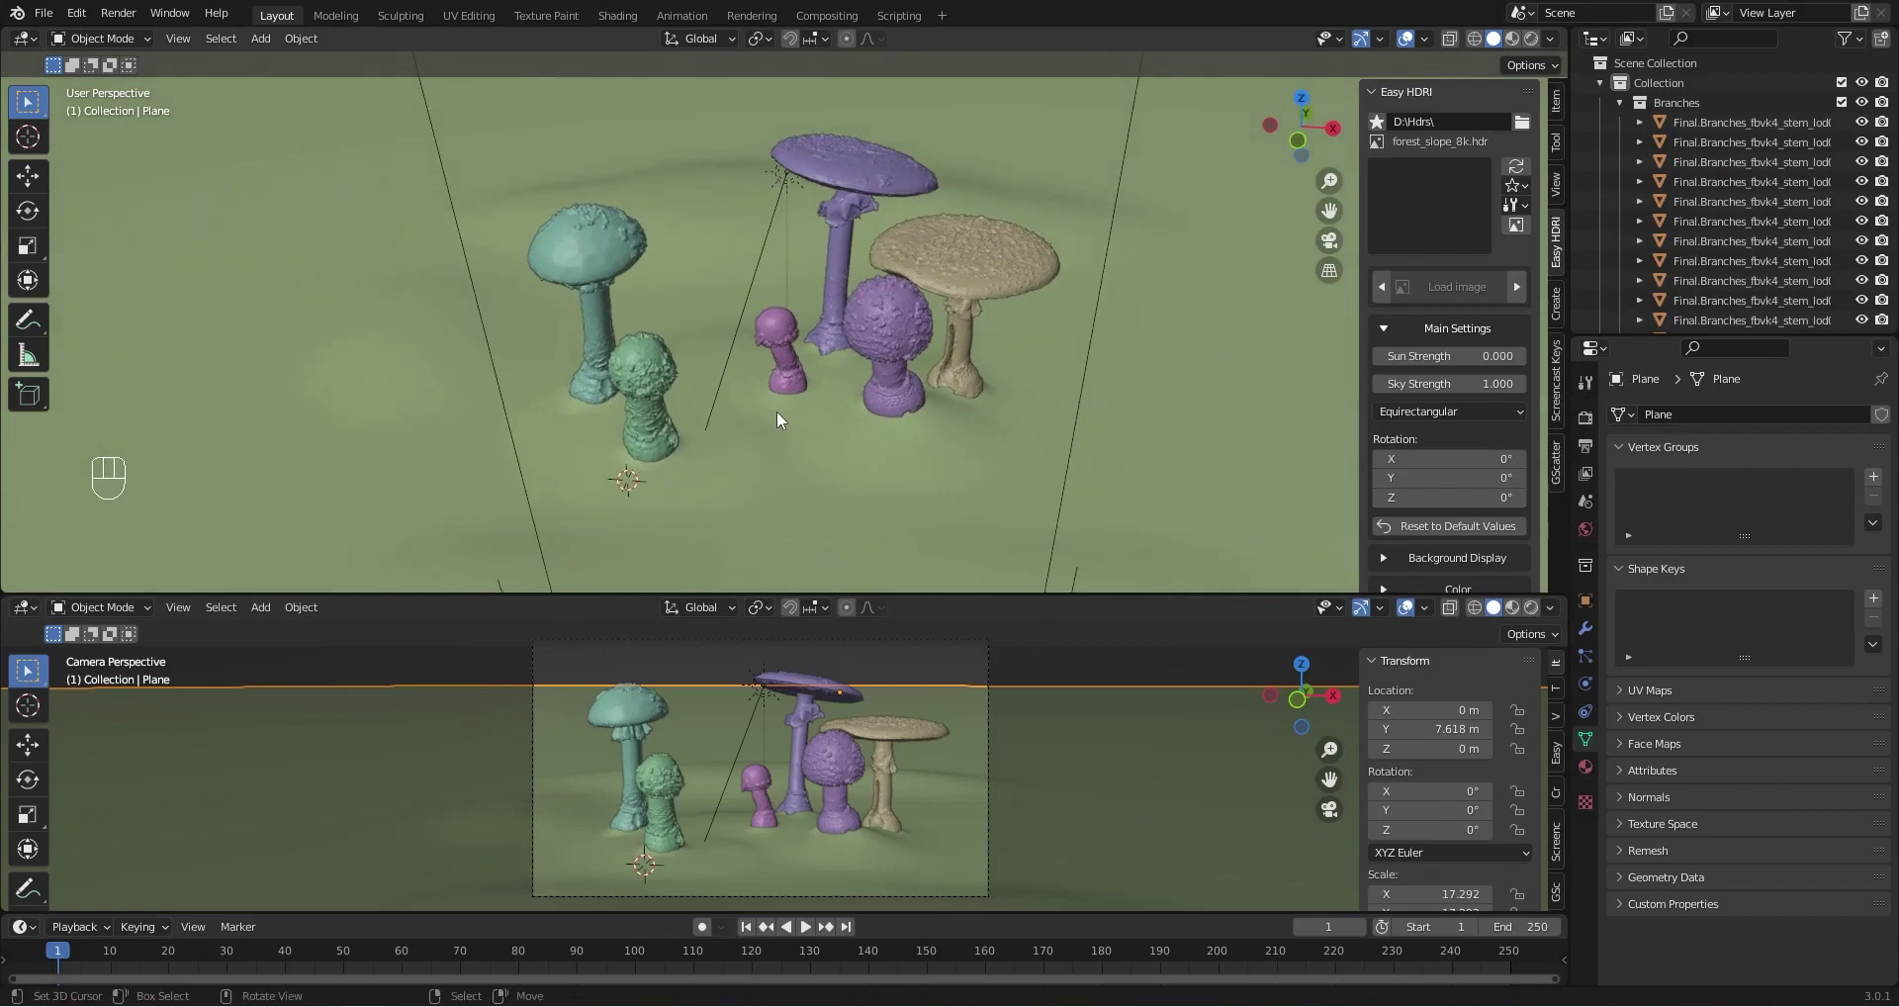
middle_drag(821, 453, 803, 431)
key(shift+a)
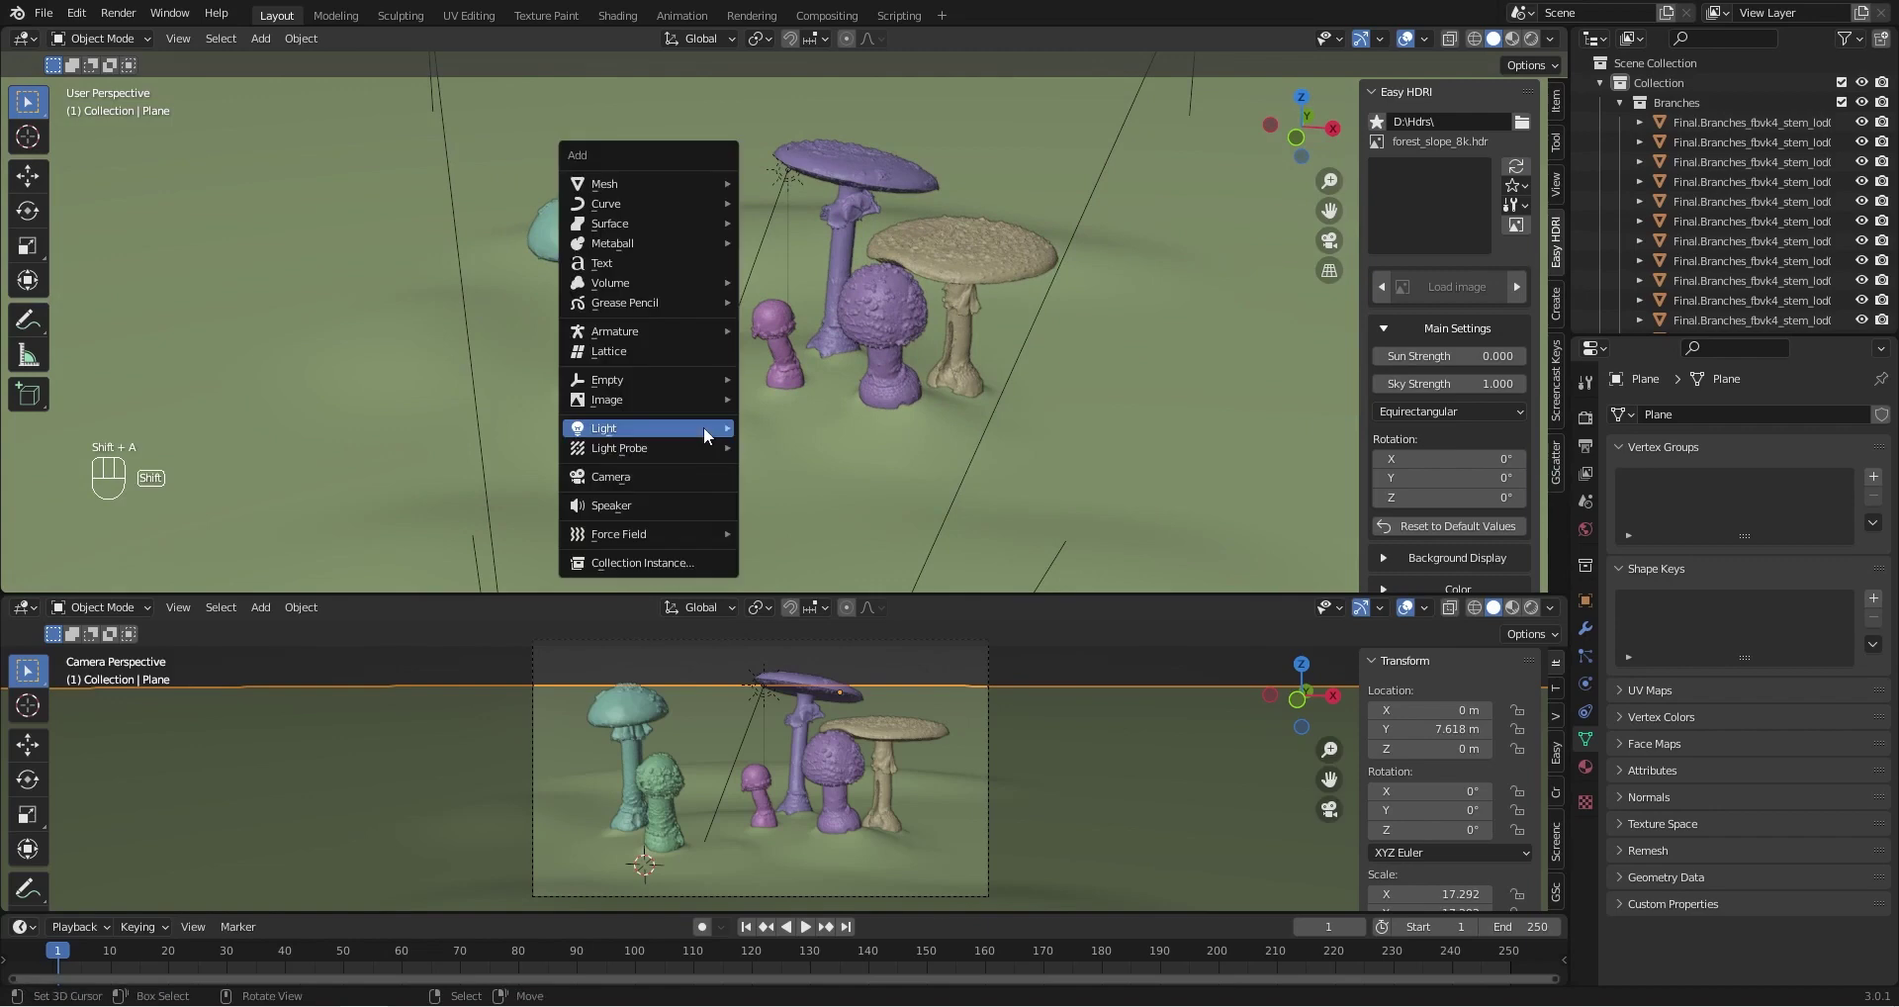
mouse_move(667, 383)
click(792, 379)
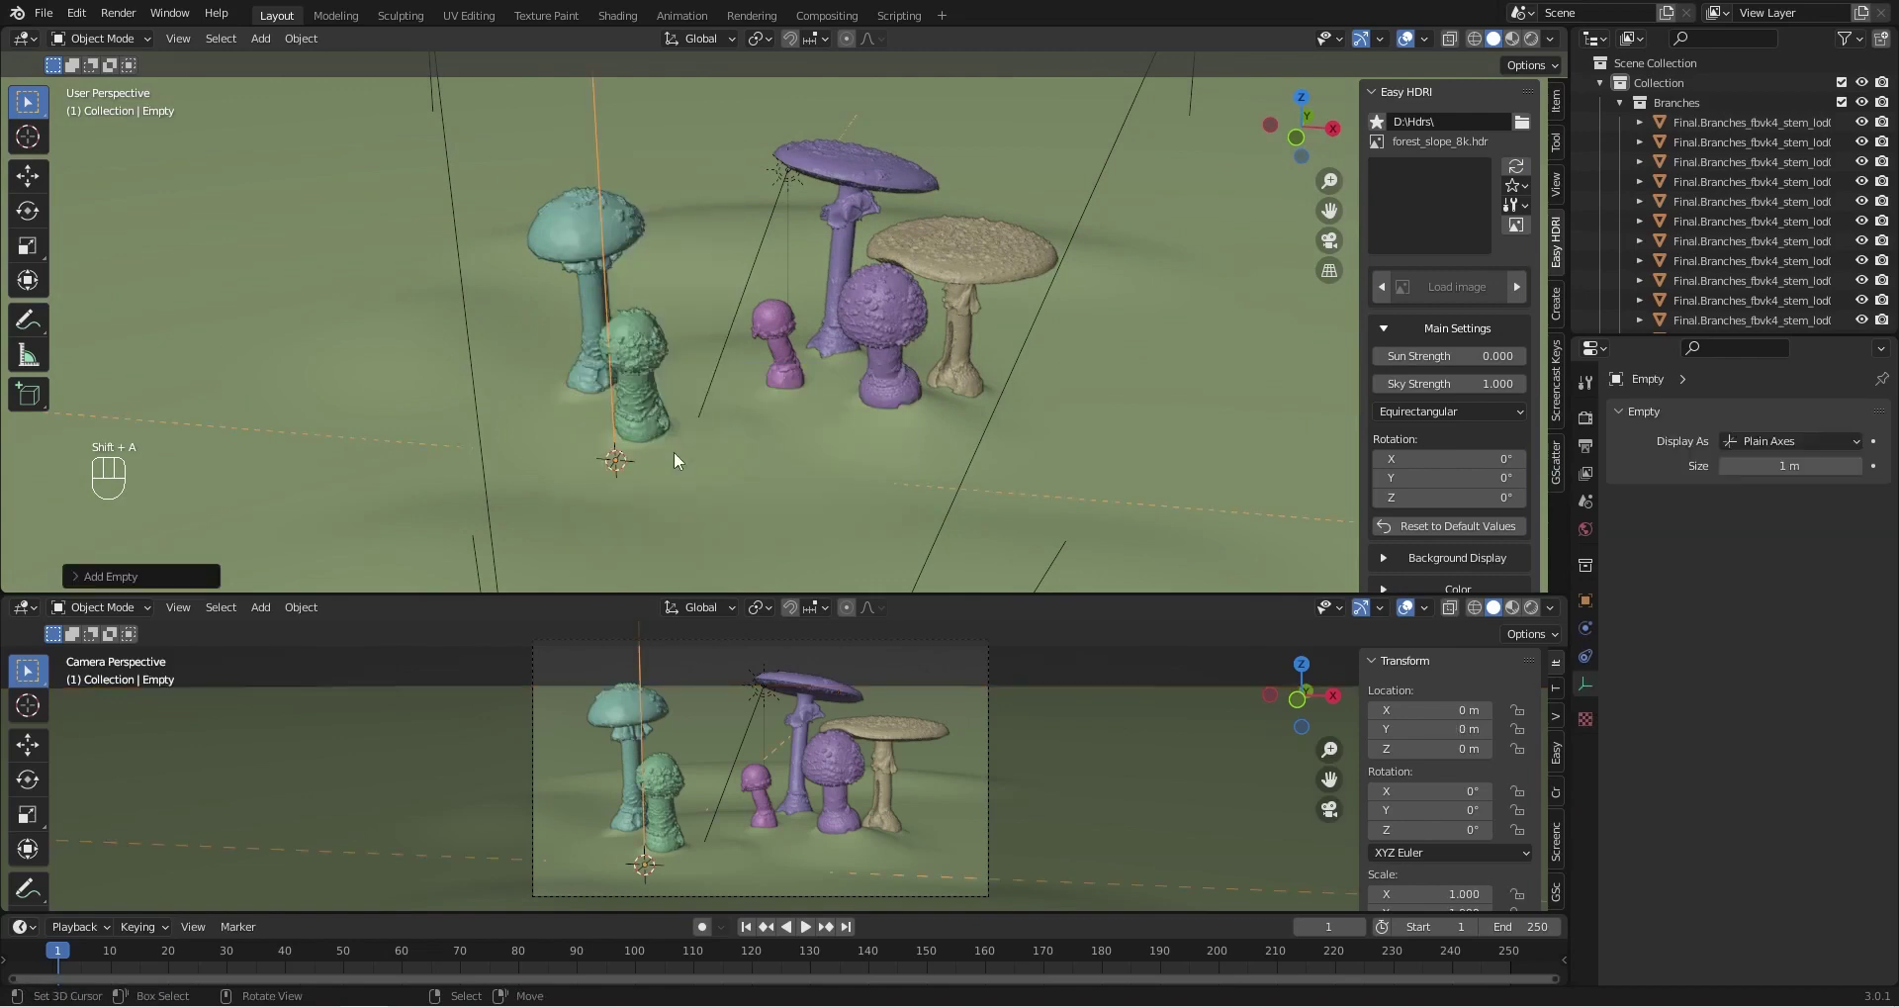
Place the 3D cursor on the teal mushroom's cap and snap the empty to the cursor
middle_drag(698, 377, 742, 302)
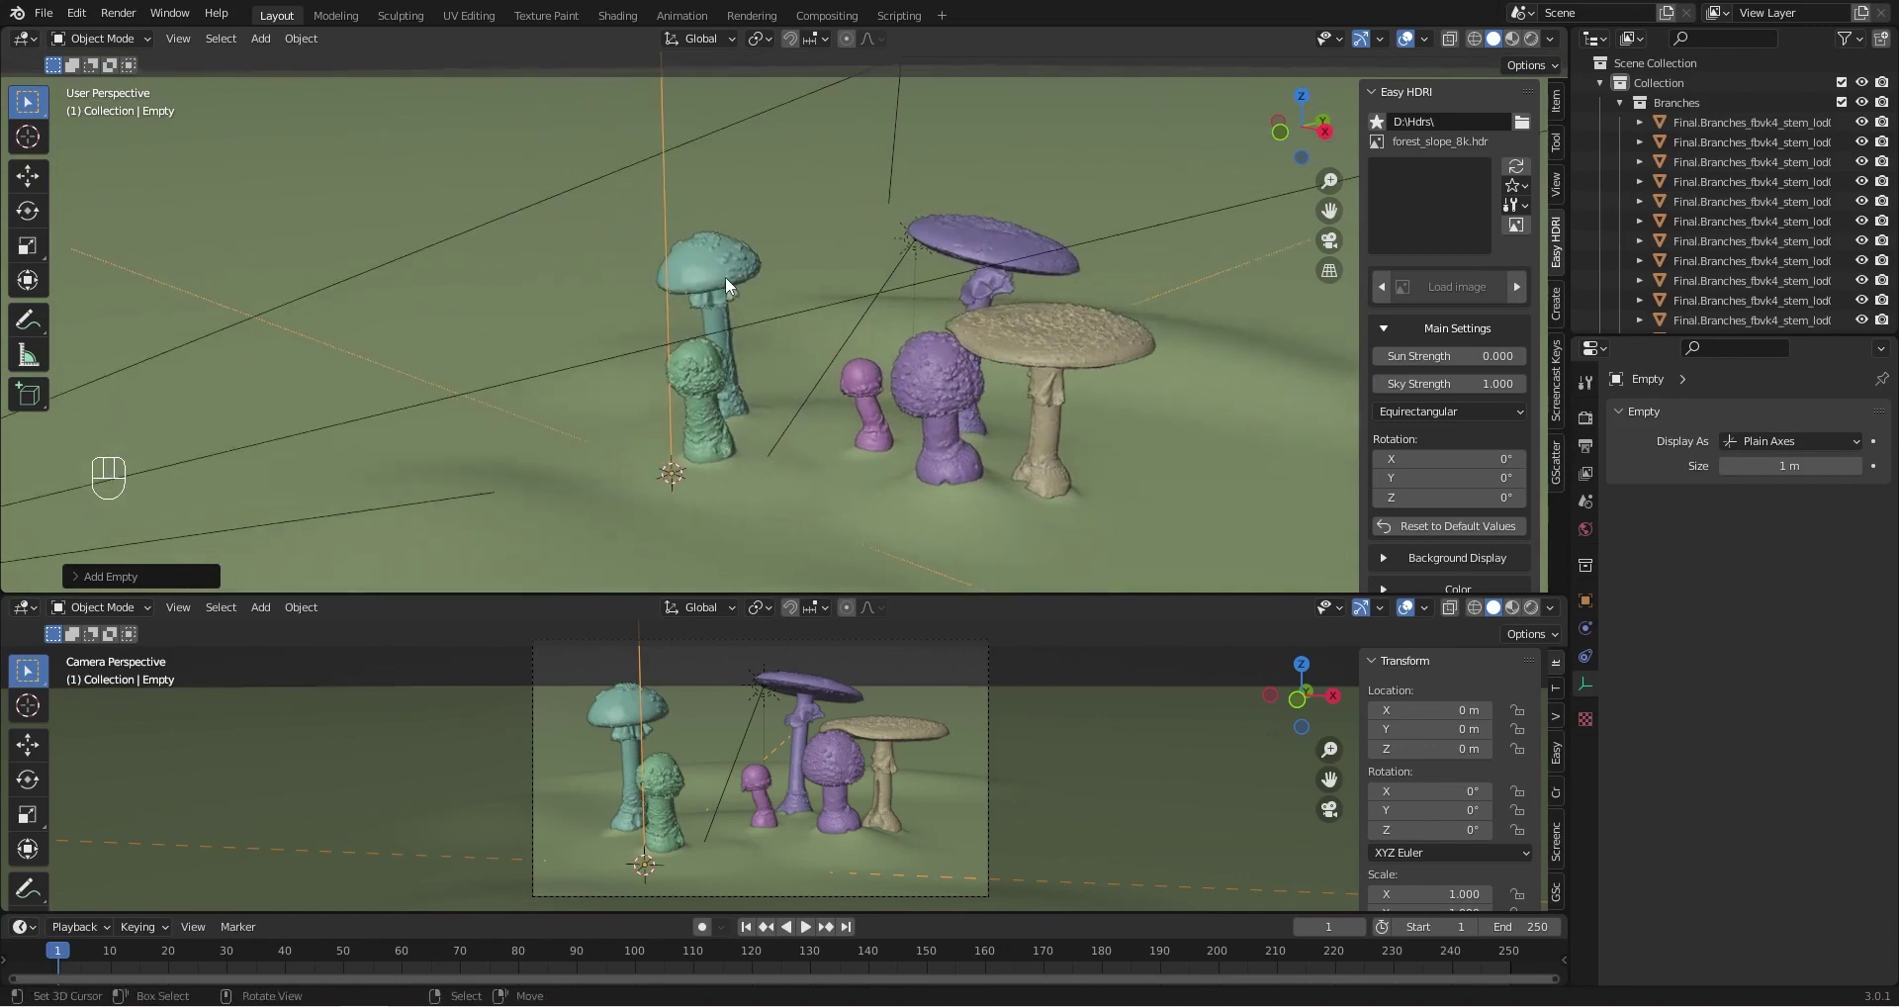
shift+right_click(727, 275)
click(296, 39)
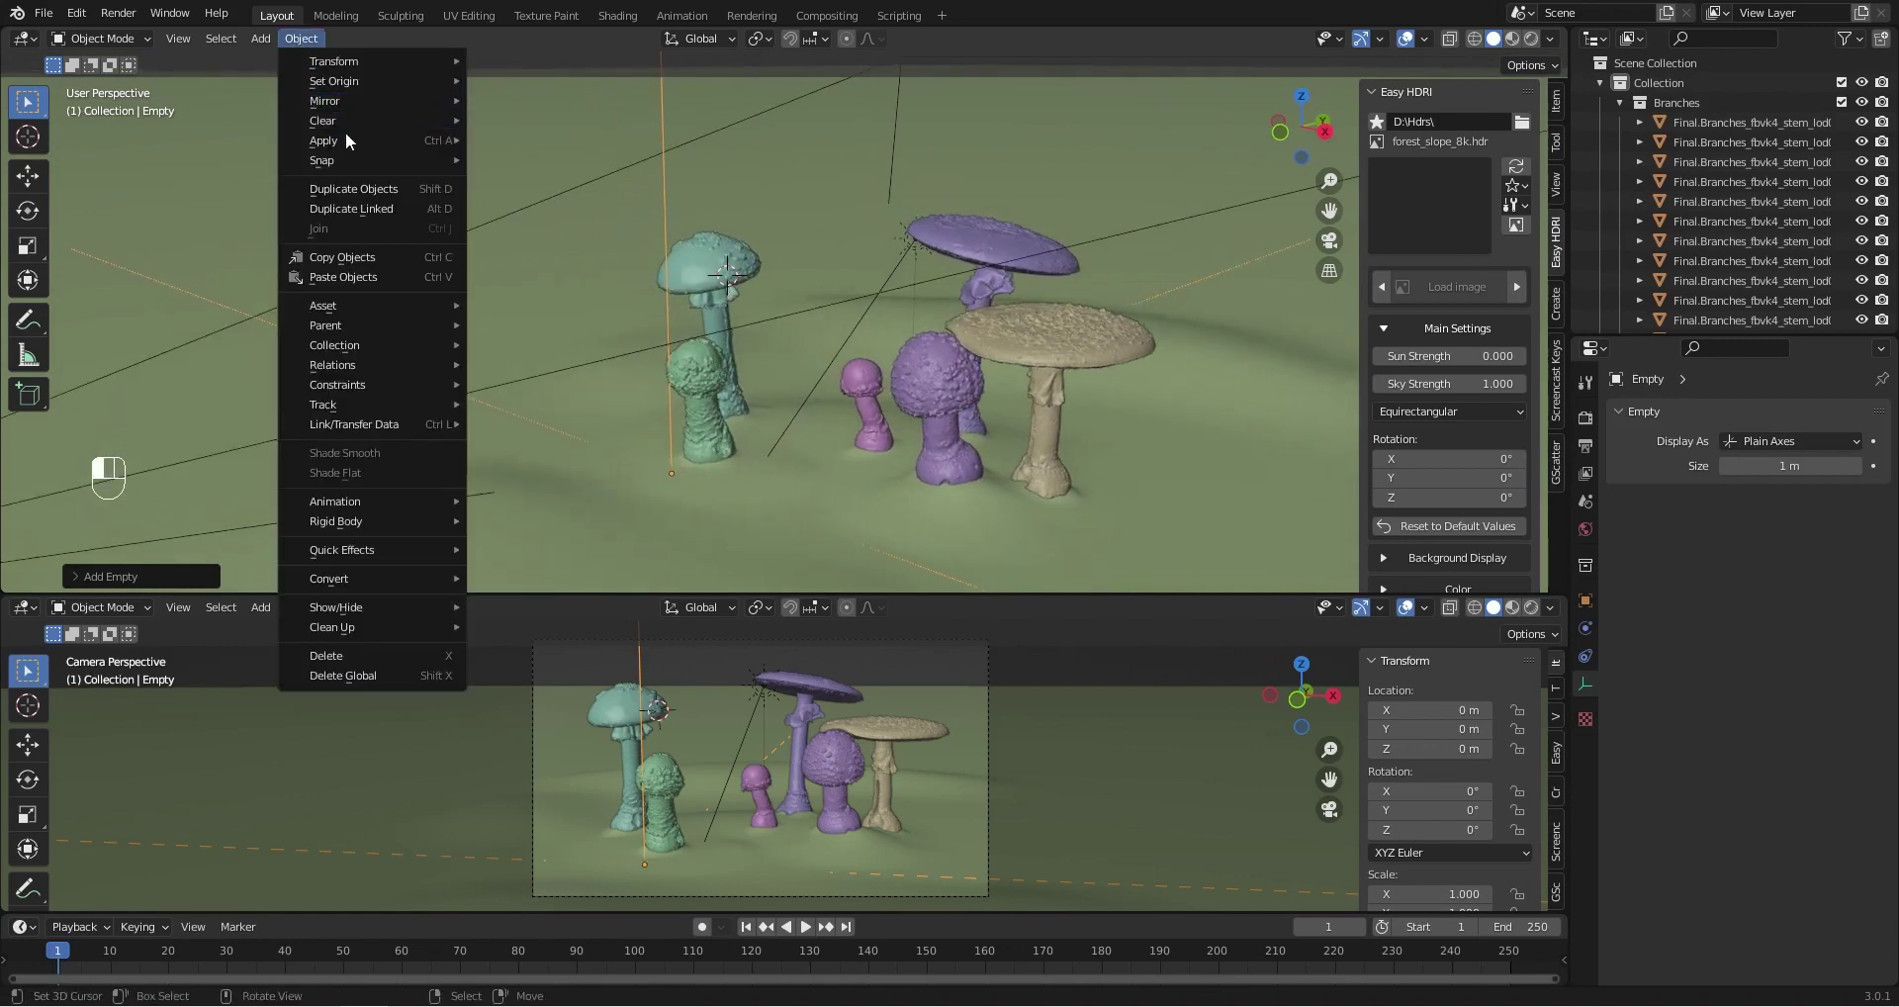
mouse_move(342, 154)
click(590, 180)
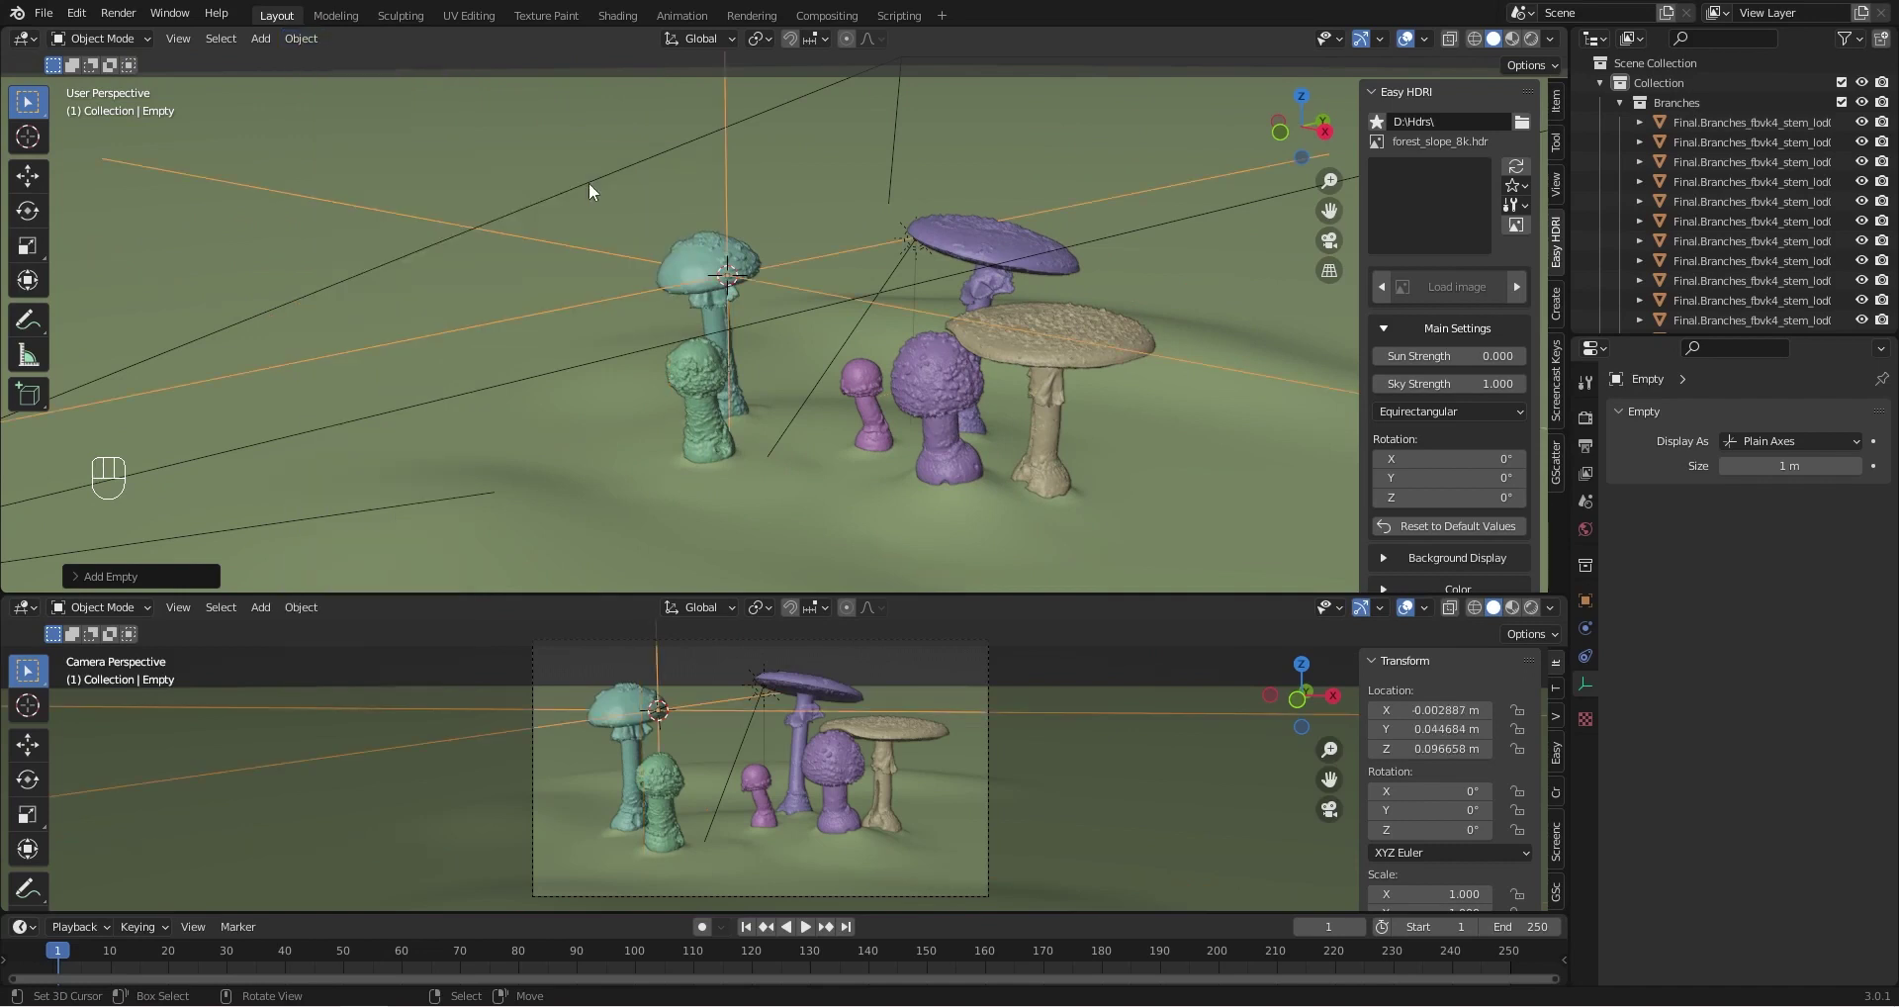
Enable Depth of Field on the camera with the Empty as its focus object, and show the main viewport through the camera
scroll(635, 346, down, 2)
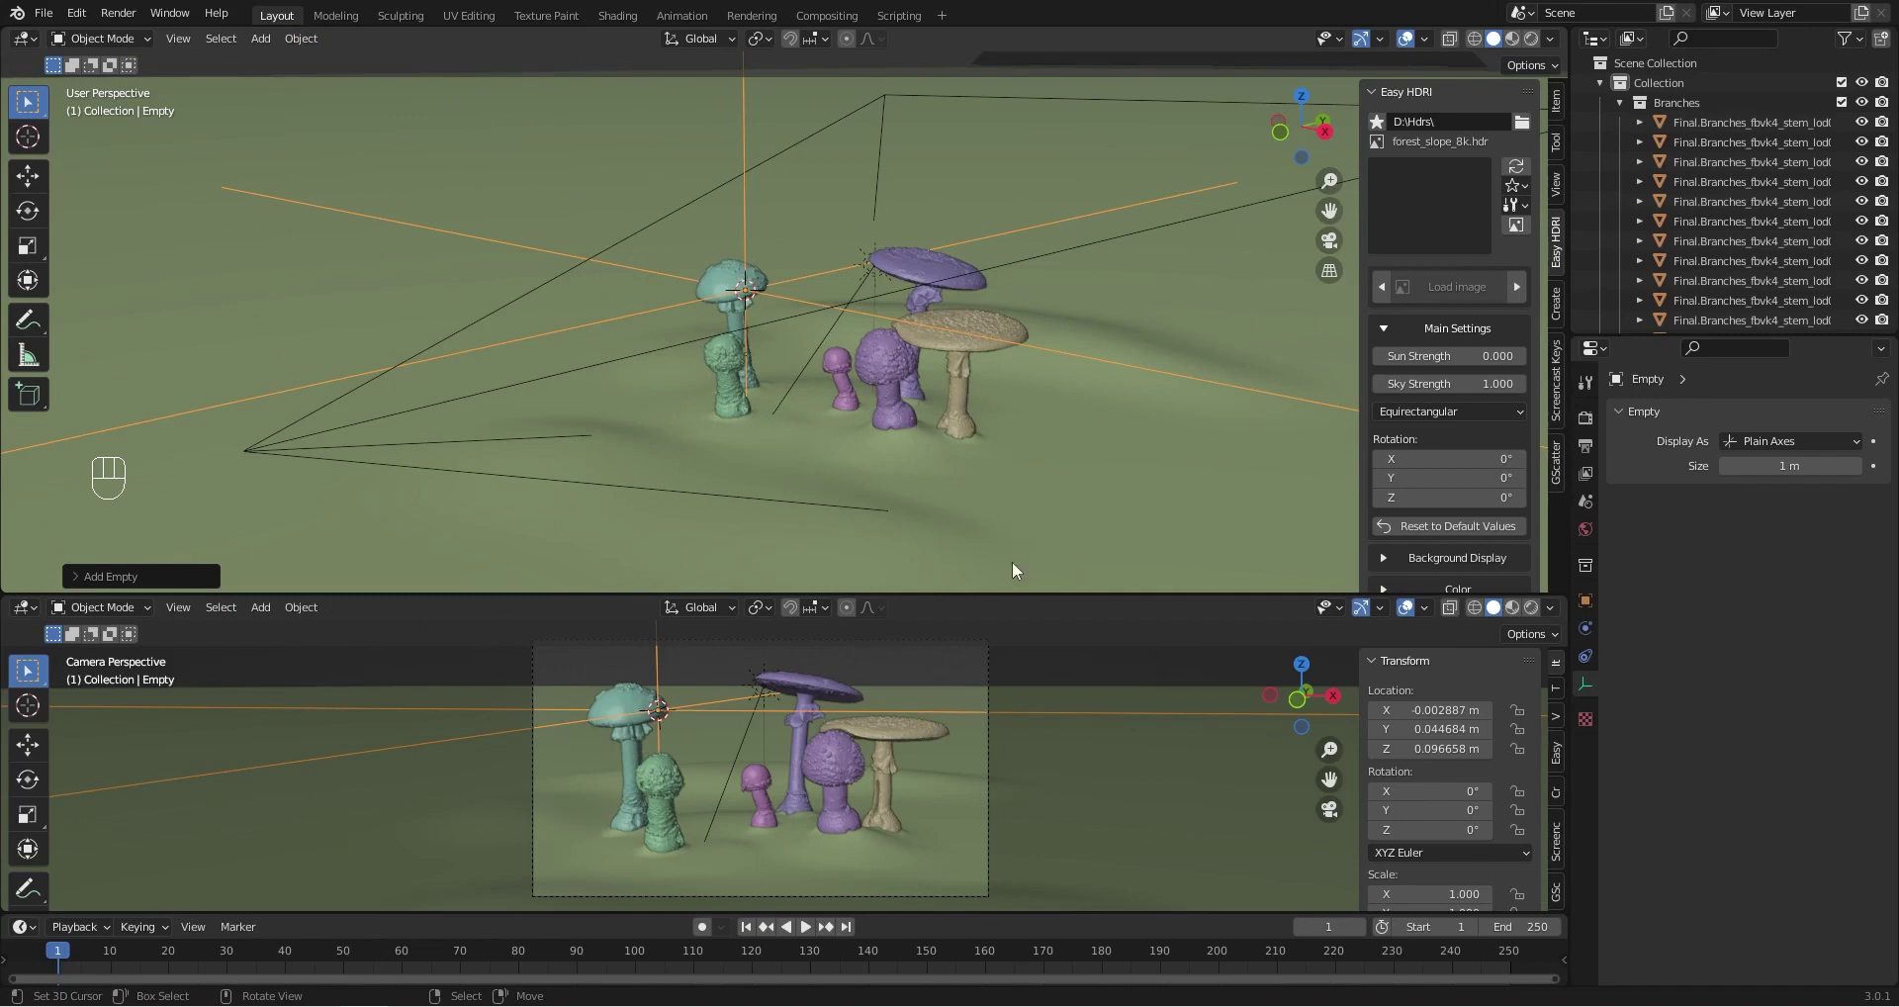
click(989, 675)
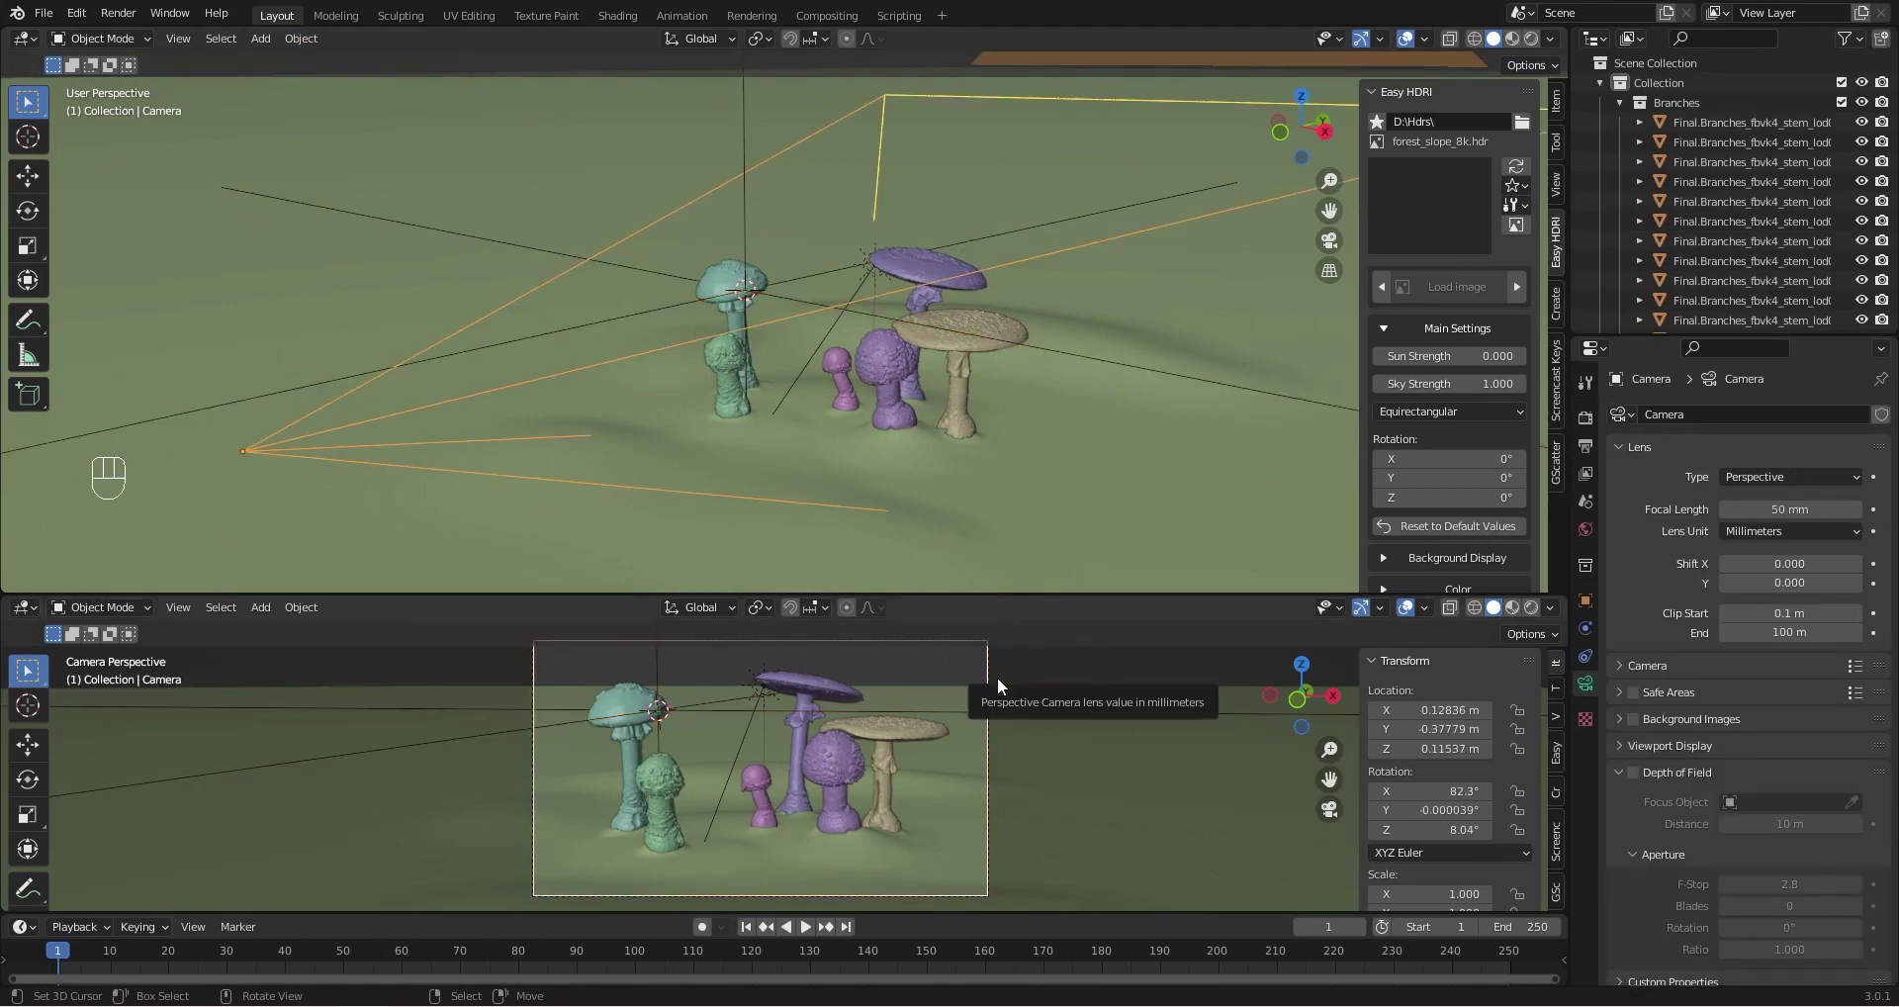
click(1633, 772)
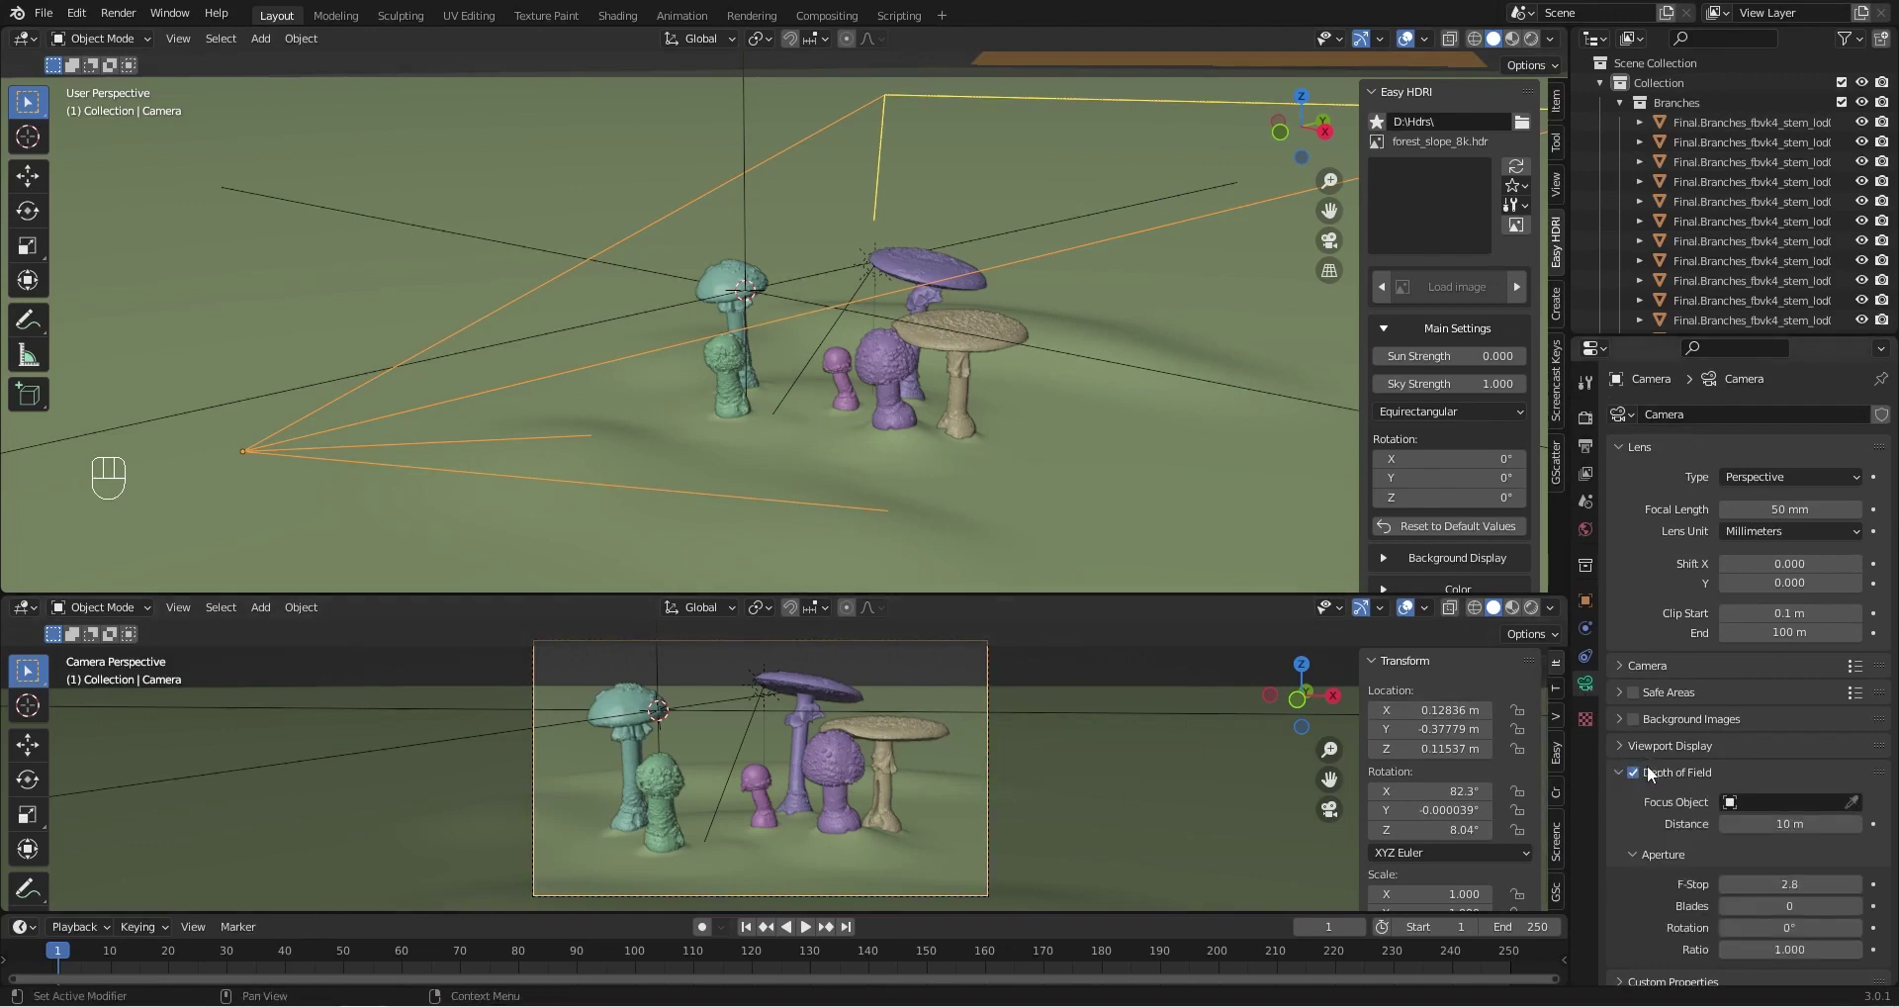
click(1854, 801)
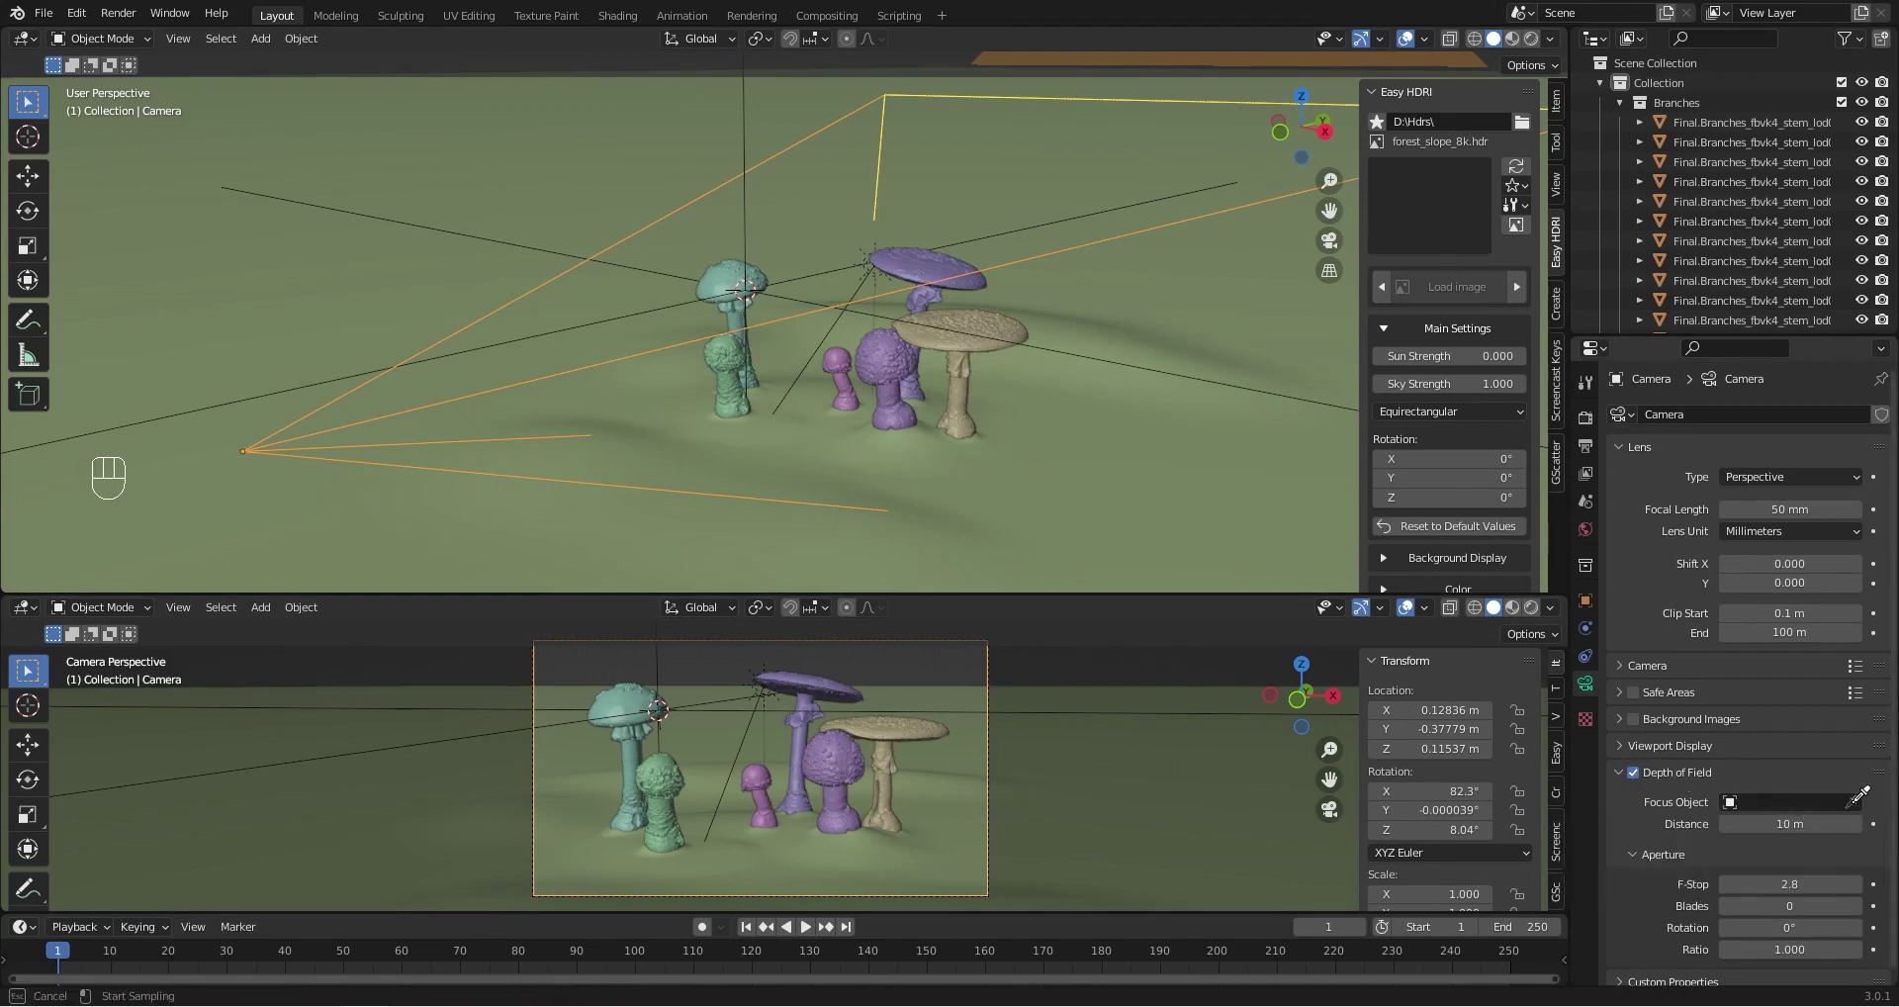
click(745, 202)
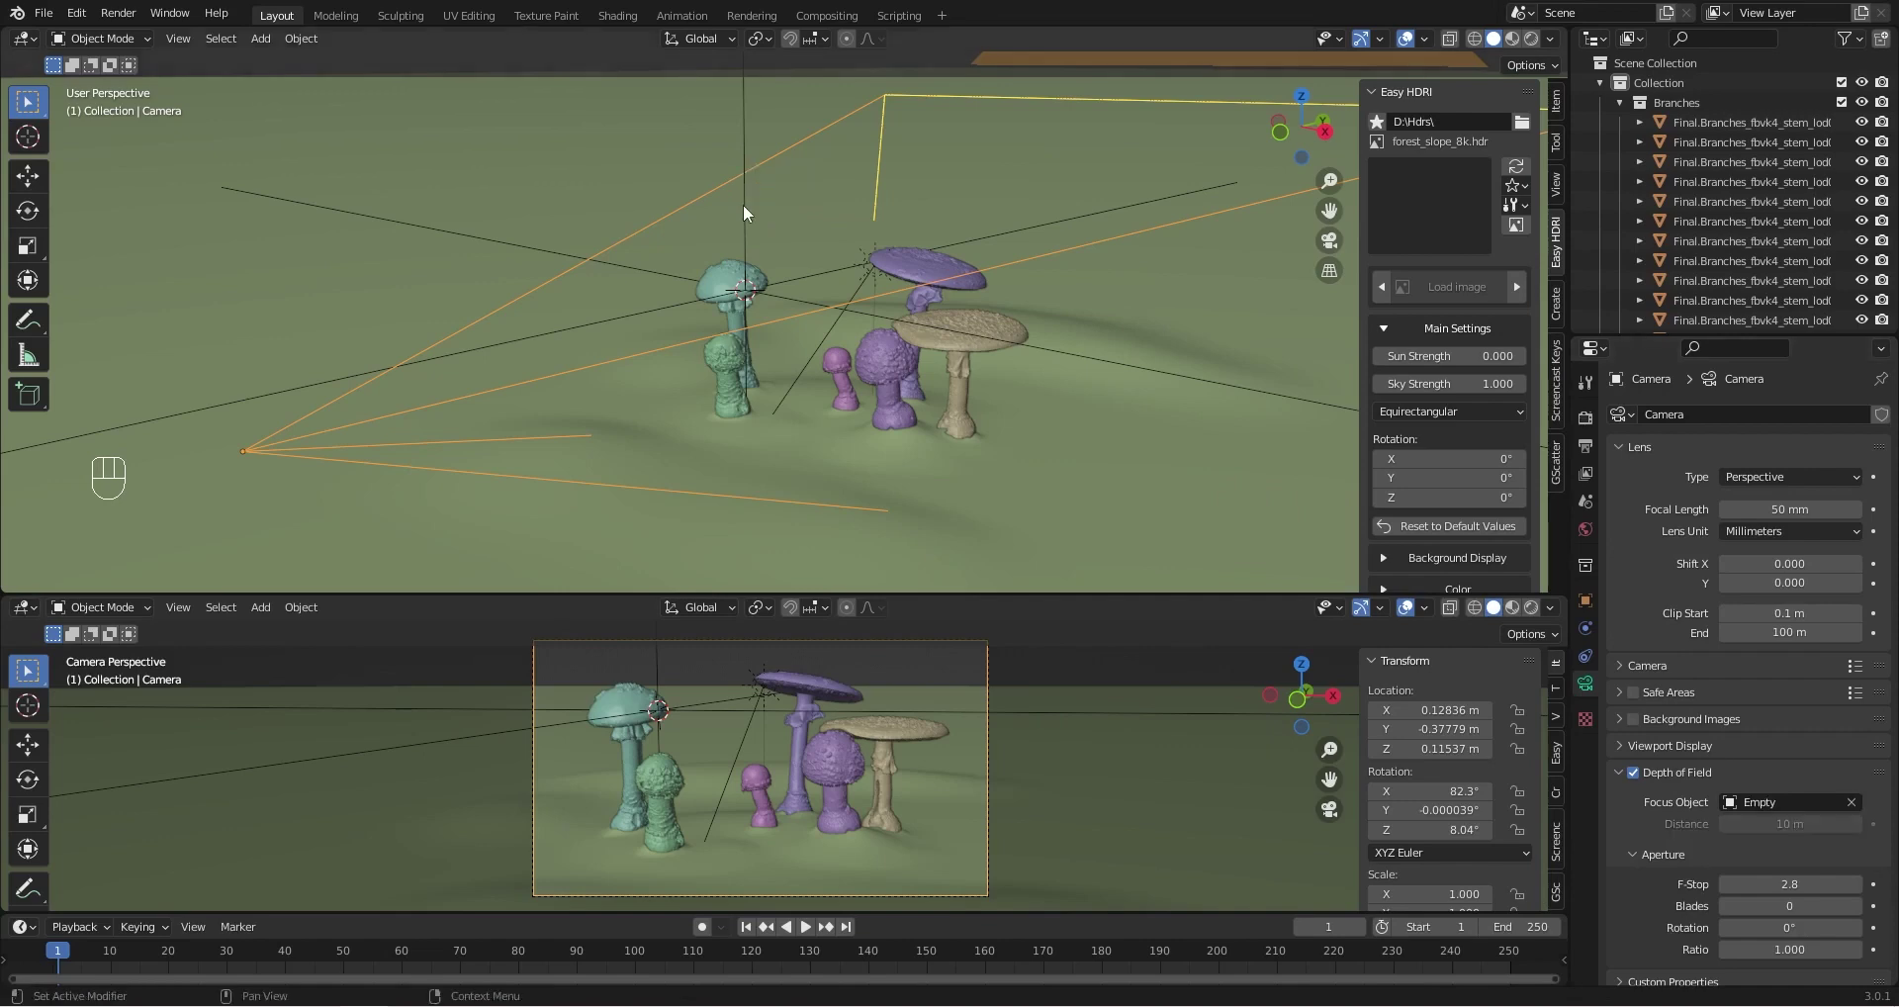
middle_drag(762, 237, 750, 343)
key(KP_0)
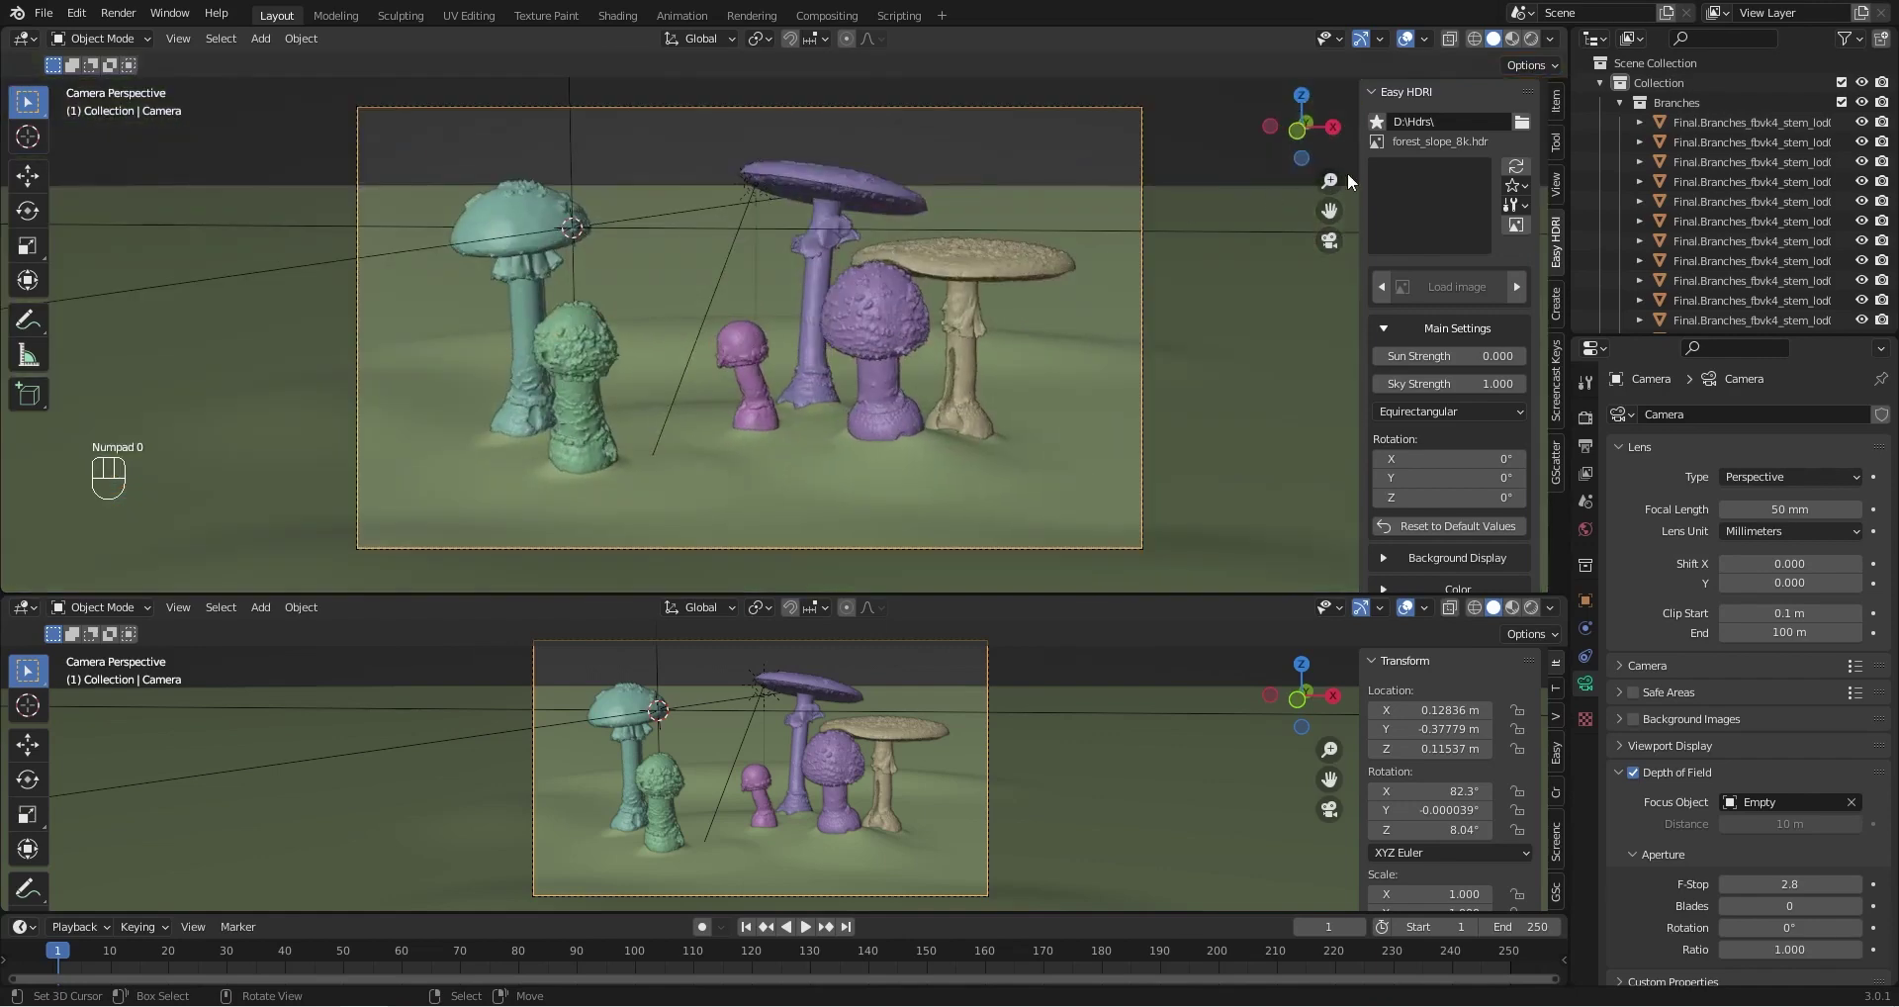
Display depth of field in the main viewport's solid shading and set the camera's F-Stop to 3.5
click(1552, 37)
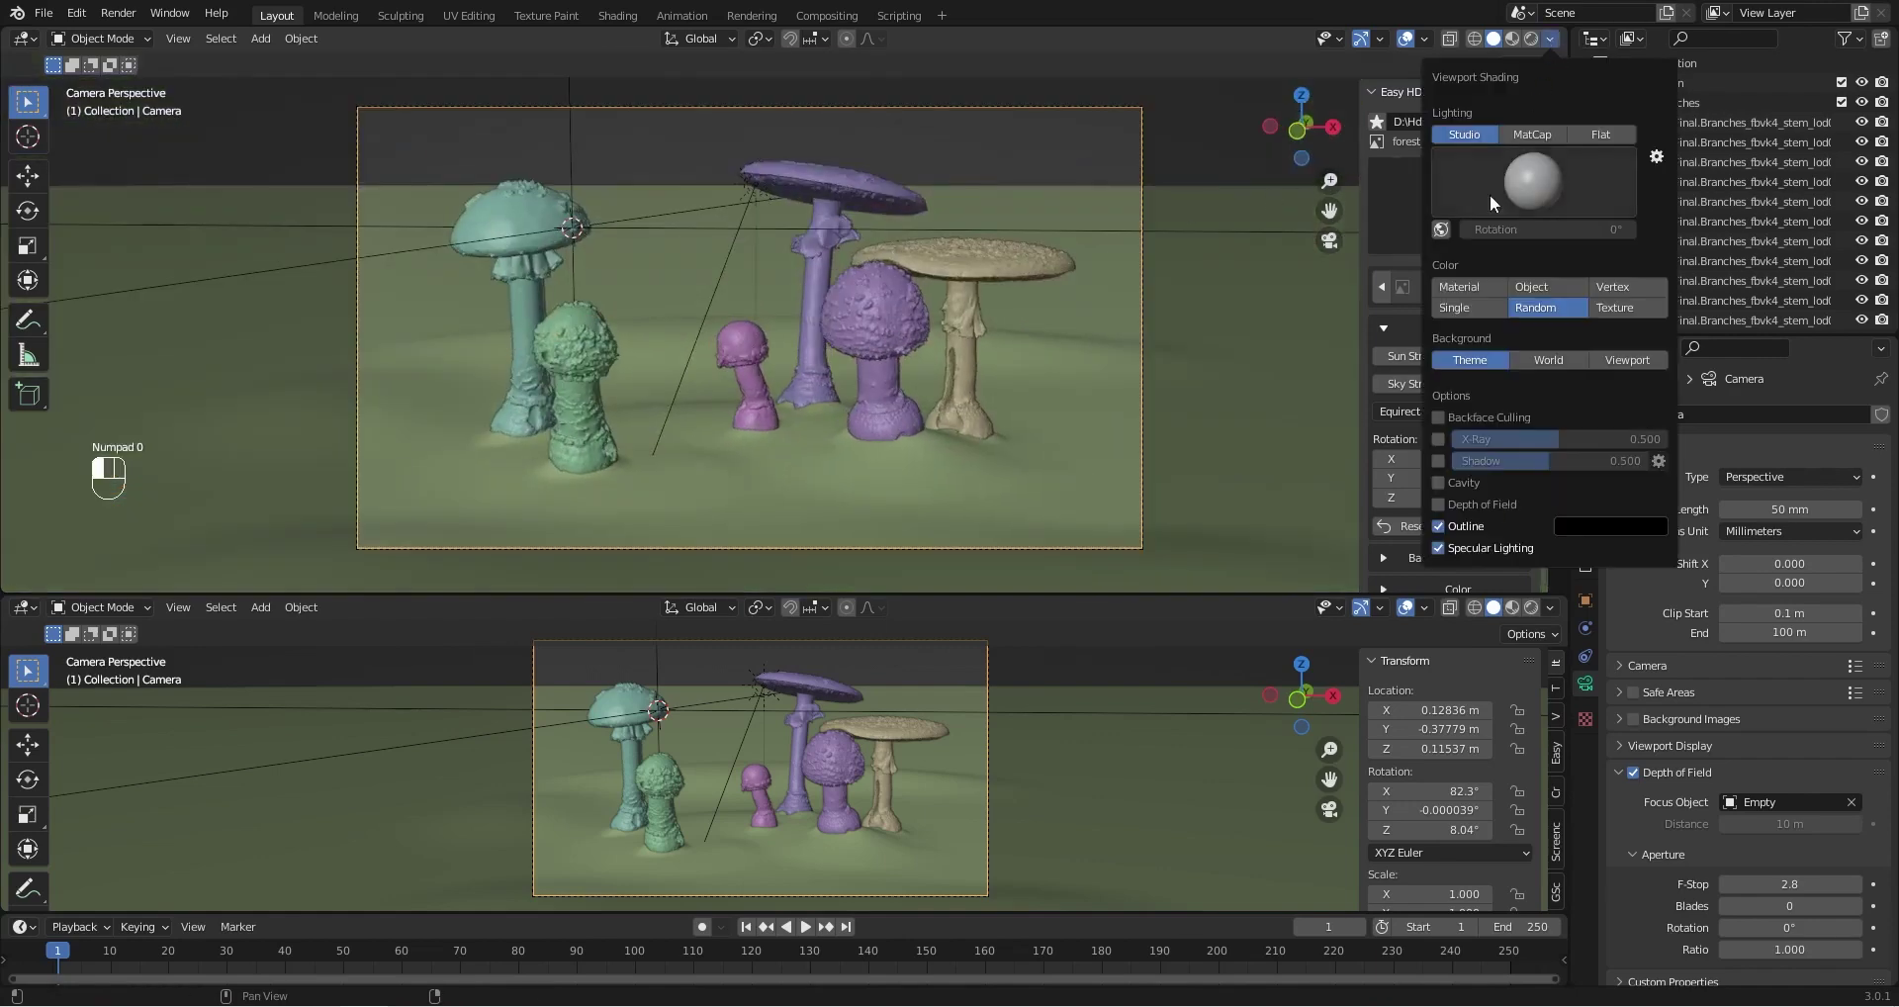
click(1439, 505)
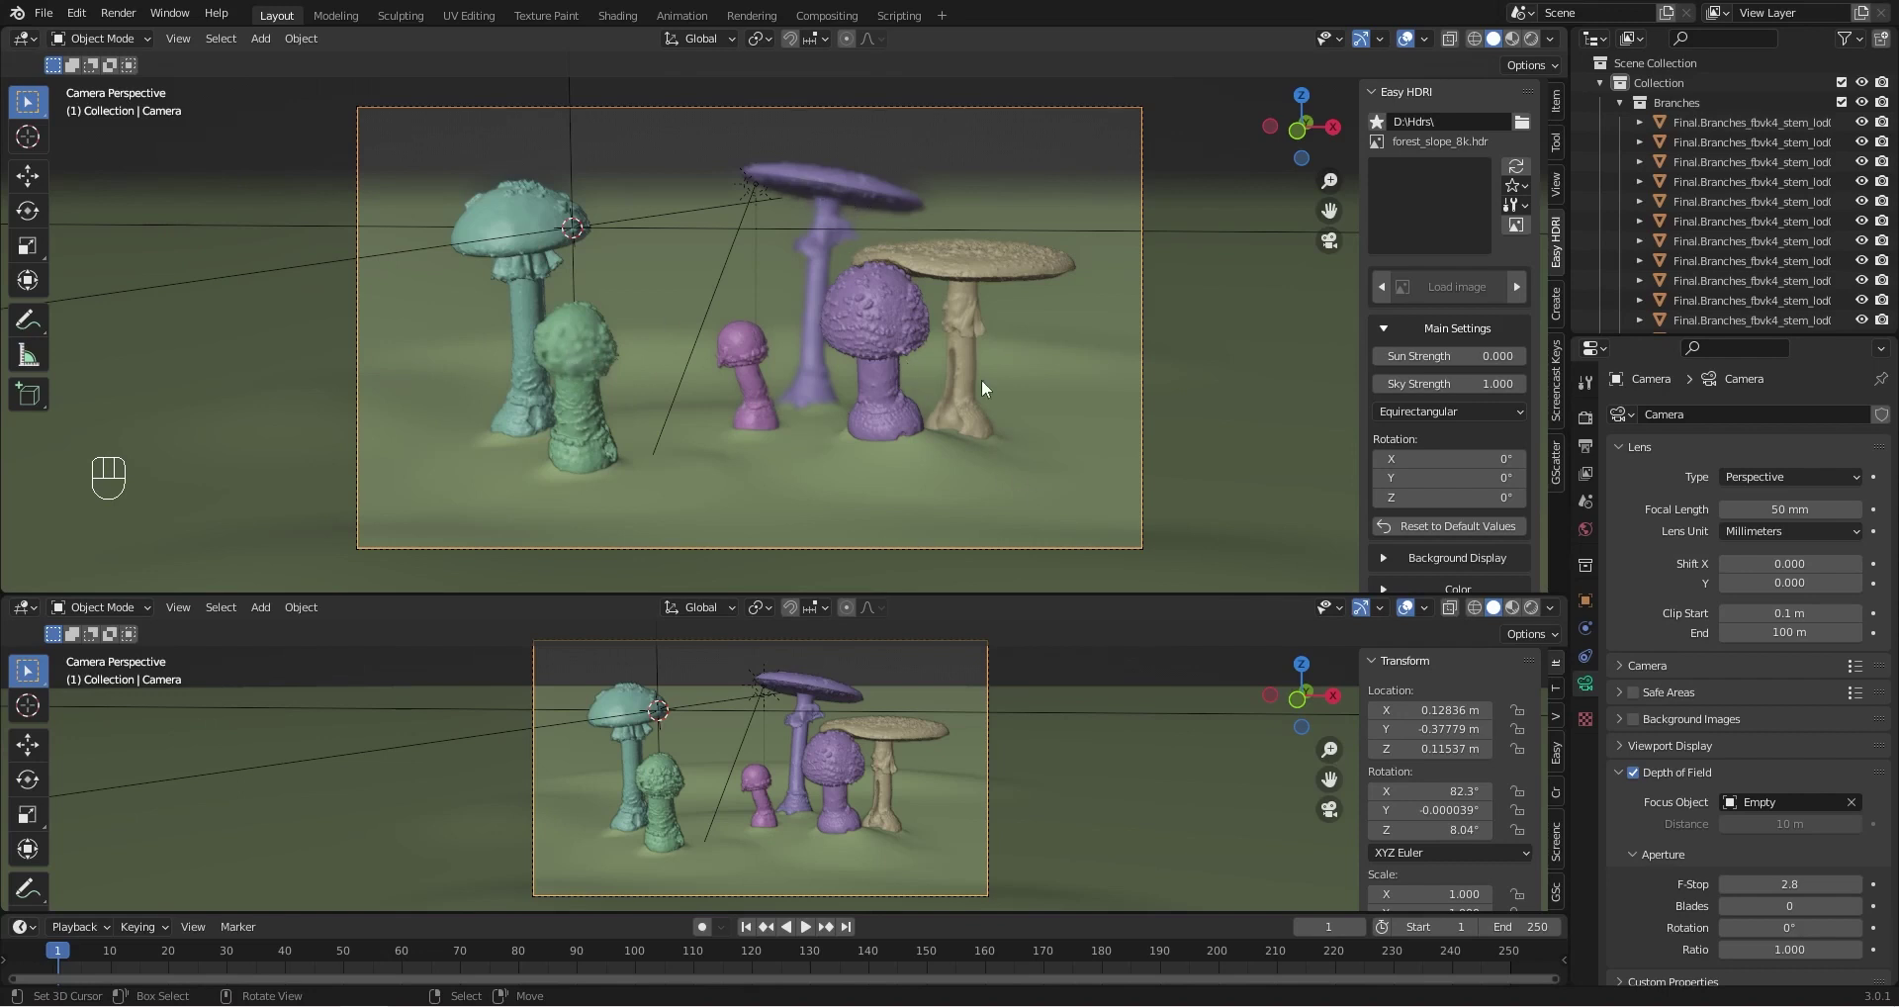
click(1793, 885)
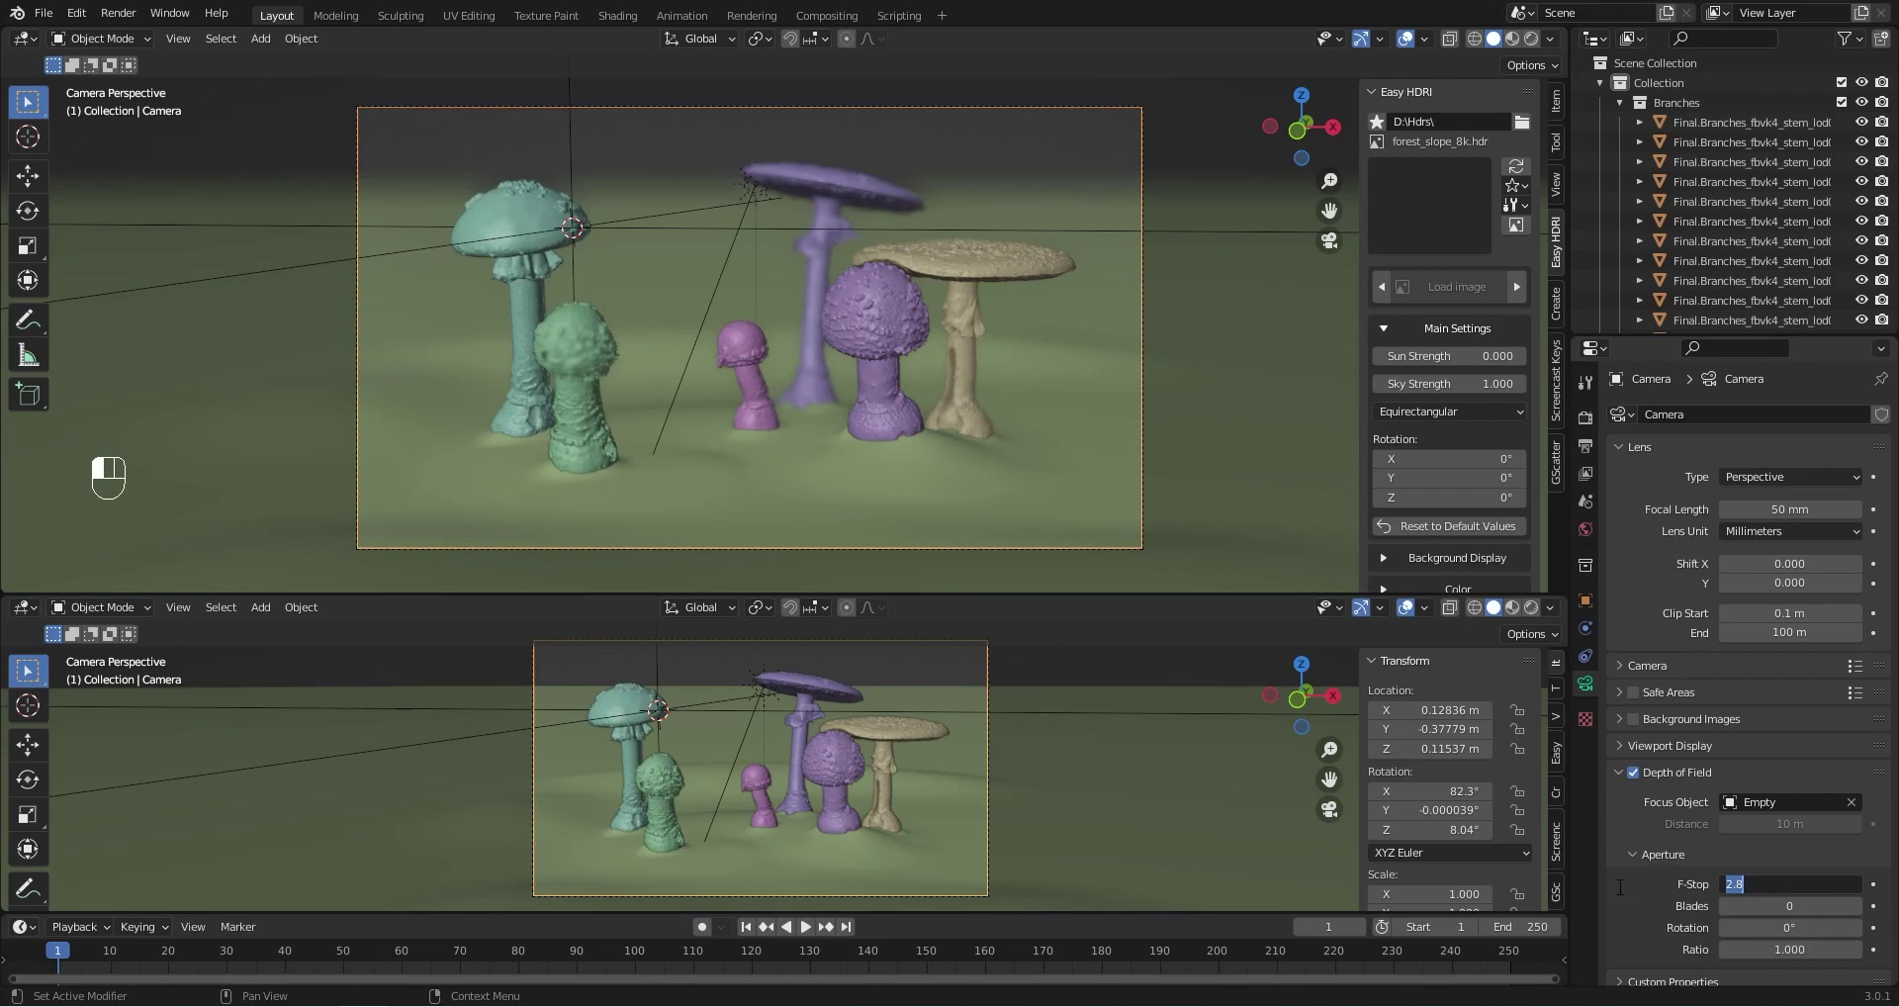
text(3.5)
key(Return)
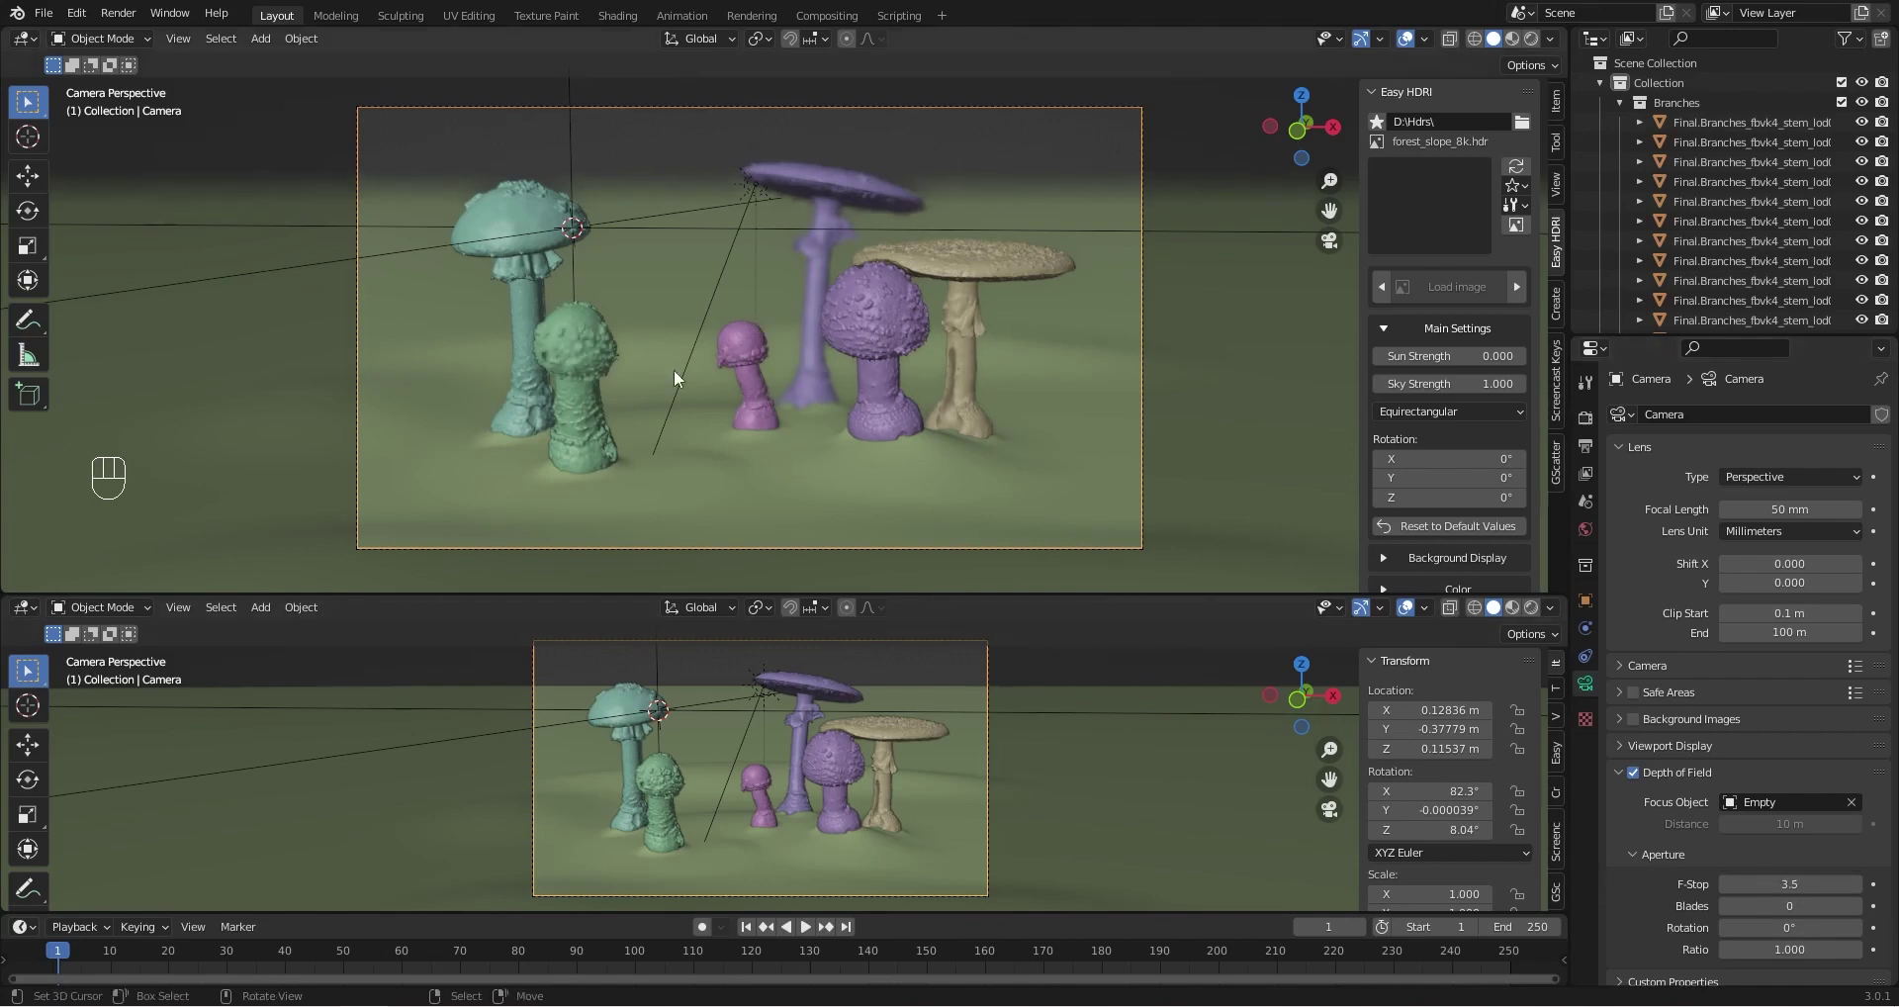
Set the camera's F-Stop to 4.2 and check the blur on the mushrooms through the camera
click(1795, 884)
text(4)
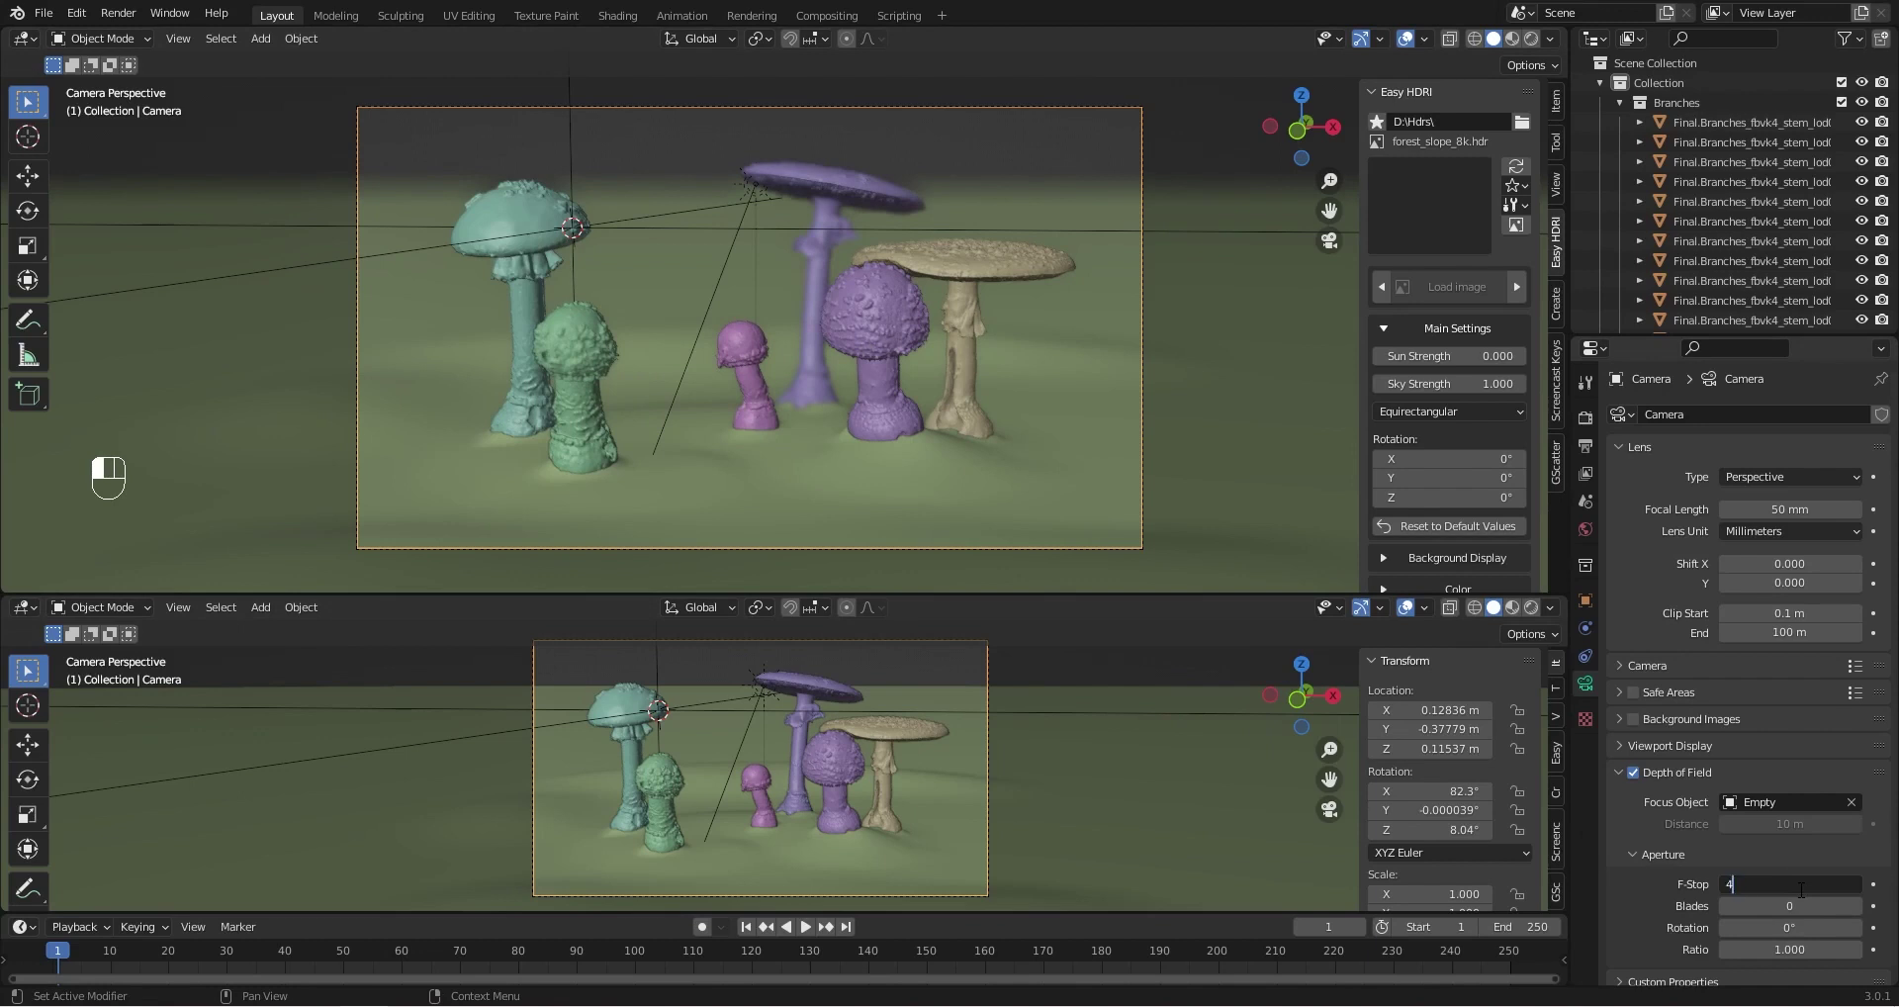
text(.2)
key(Return)
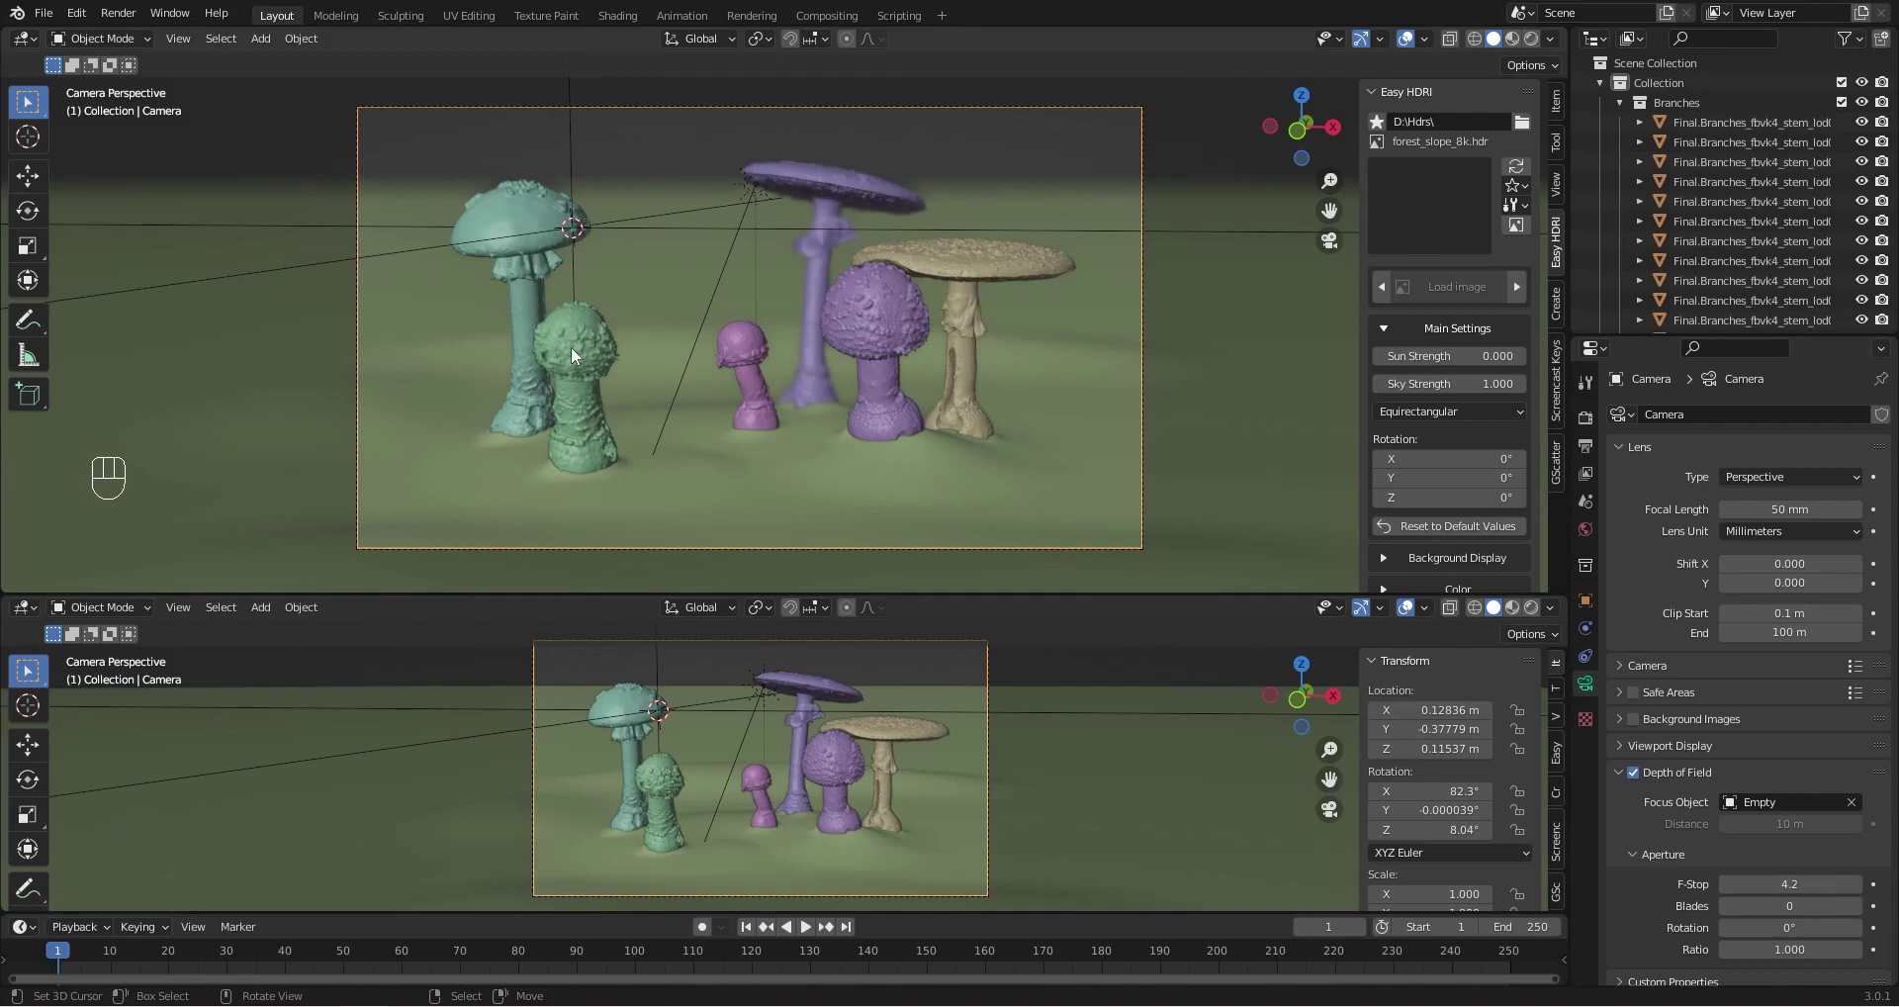
scroll(570, 361, up, 2)
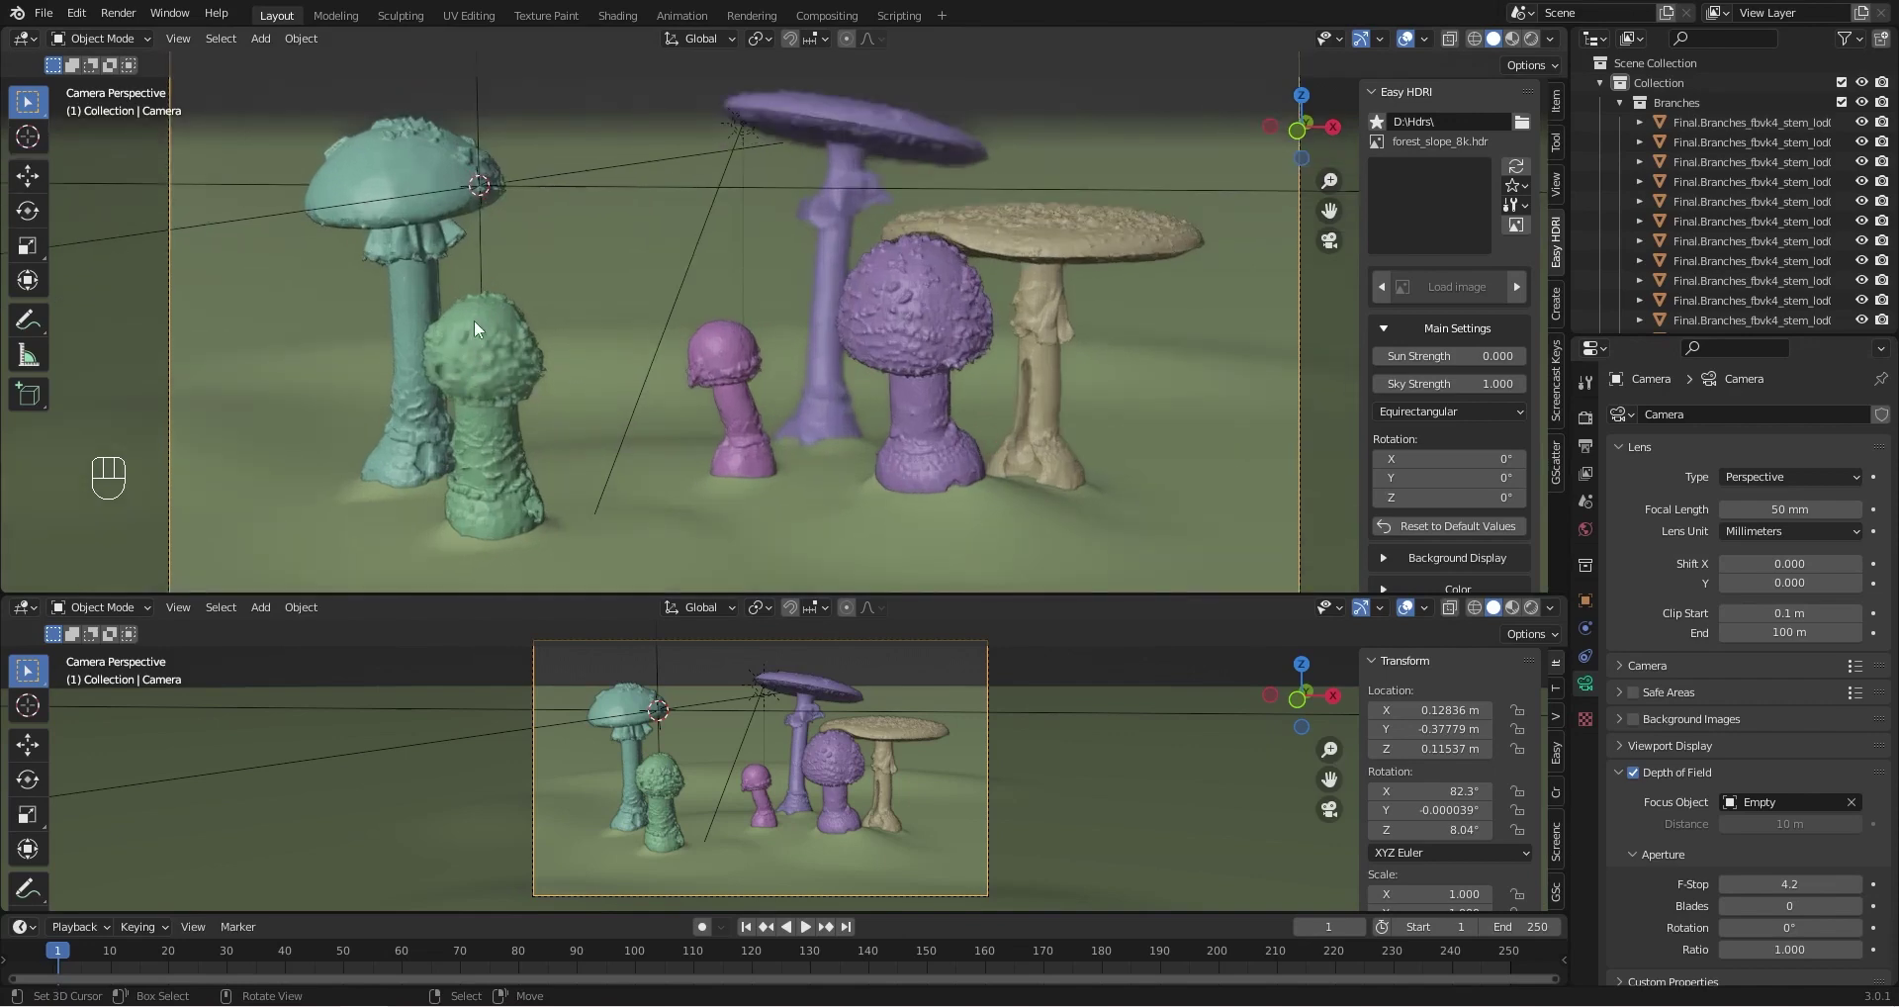
scroll(487, 348, down, 3)
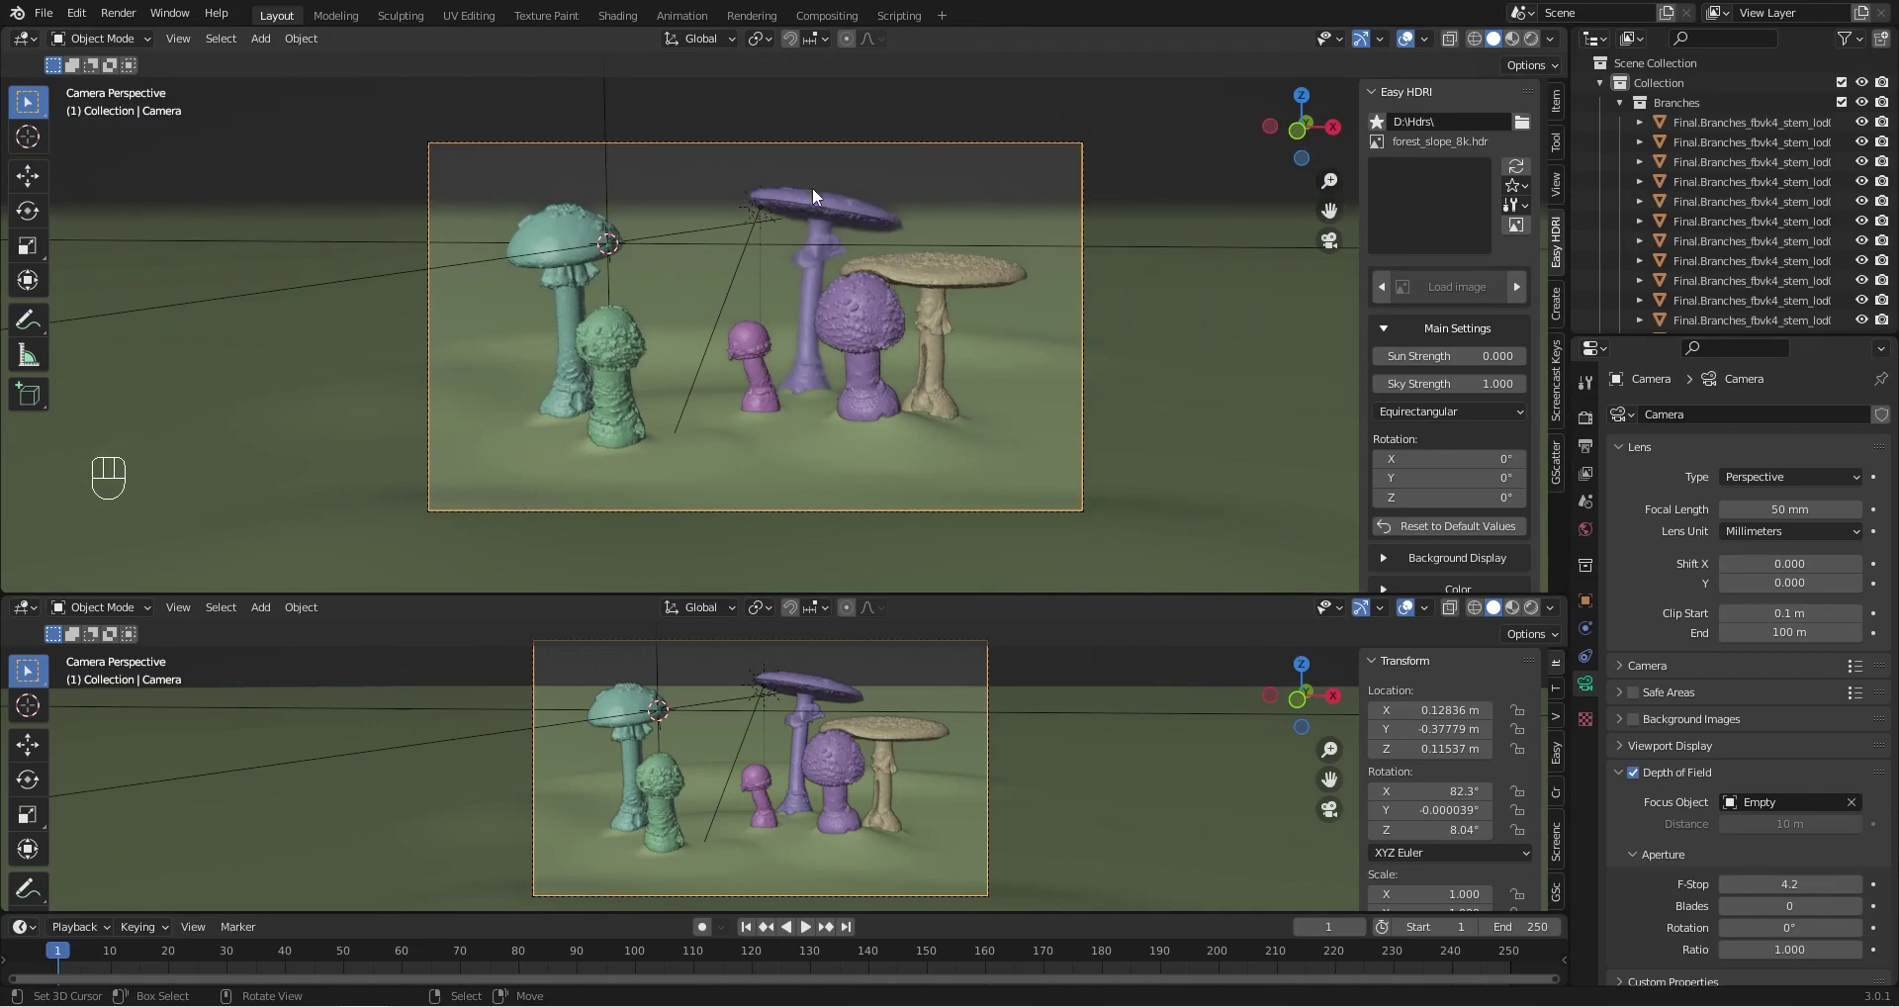
middle_drag(812, 187, 898, 324)
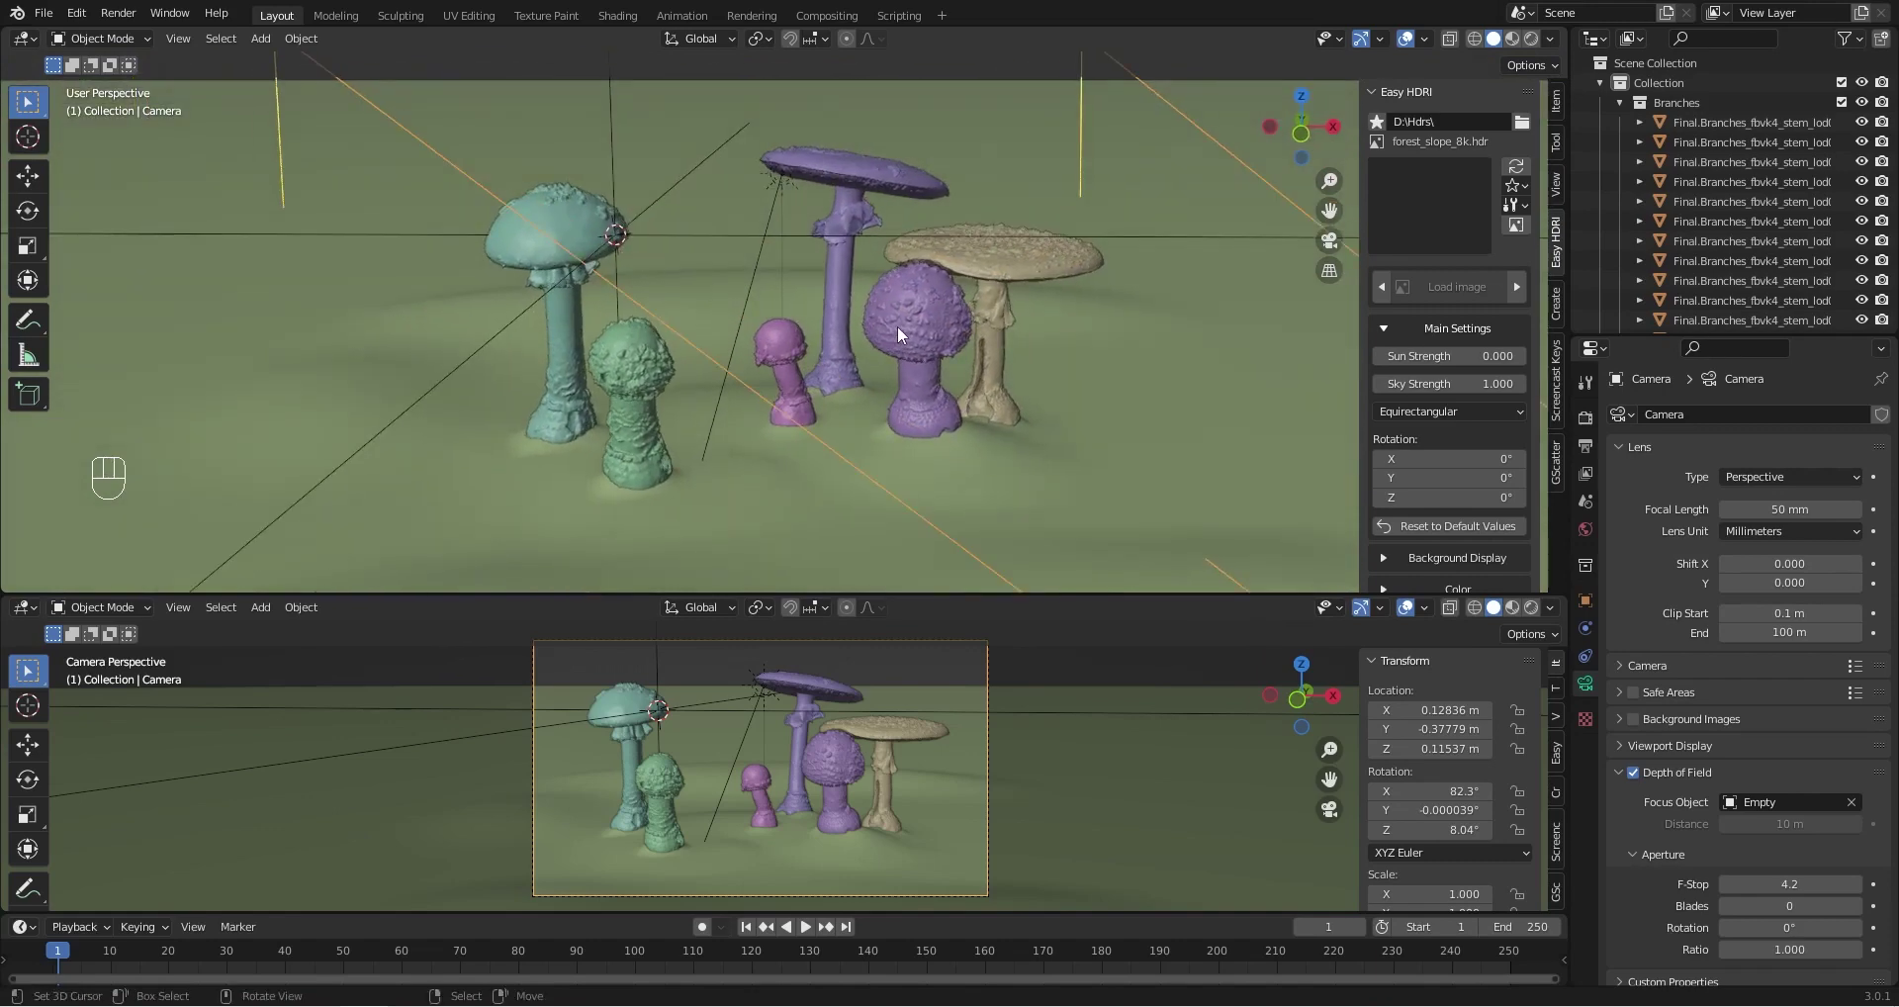
key(KP_0)
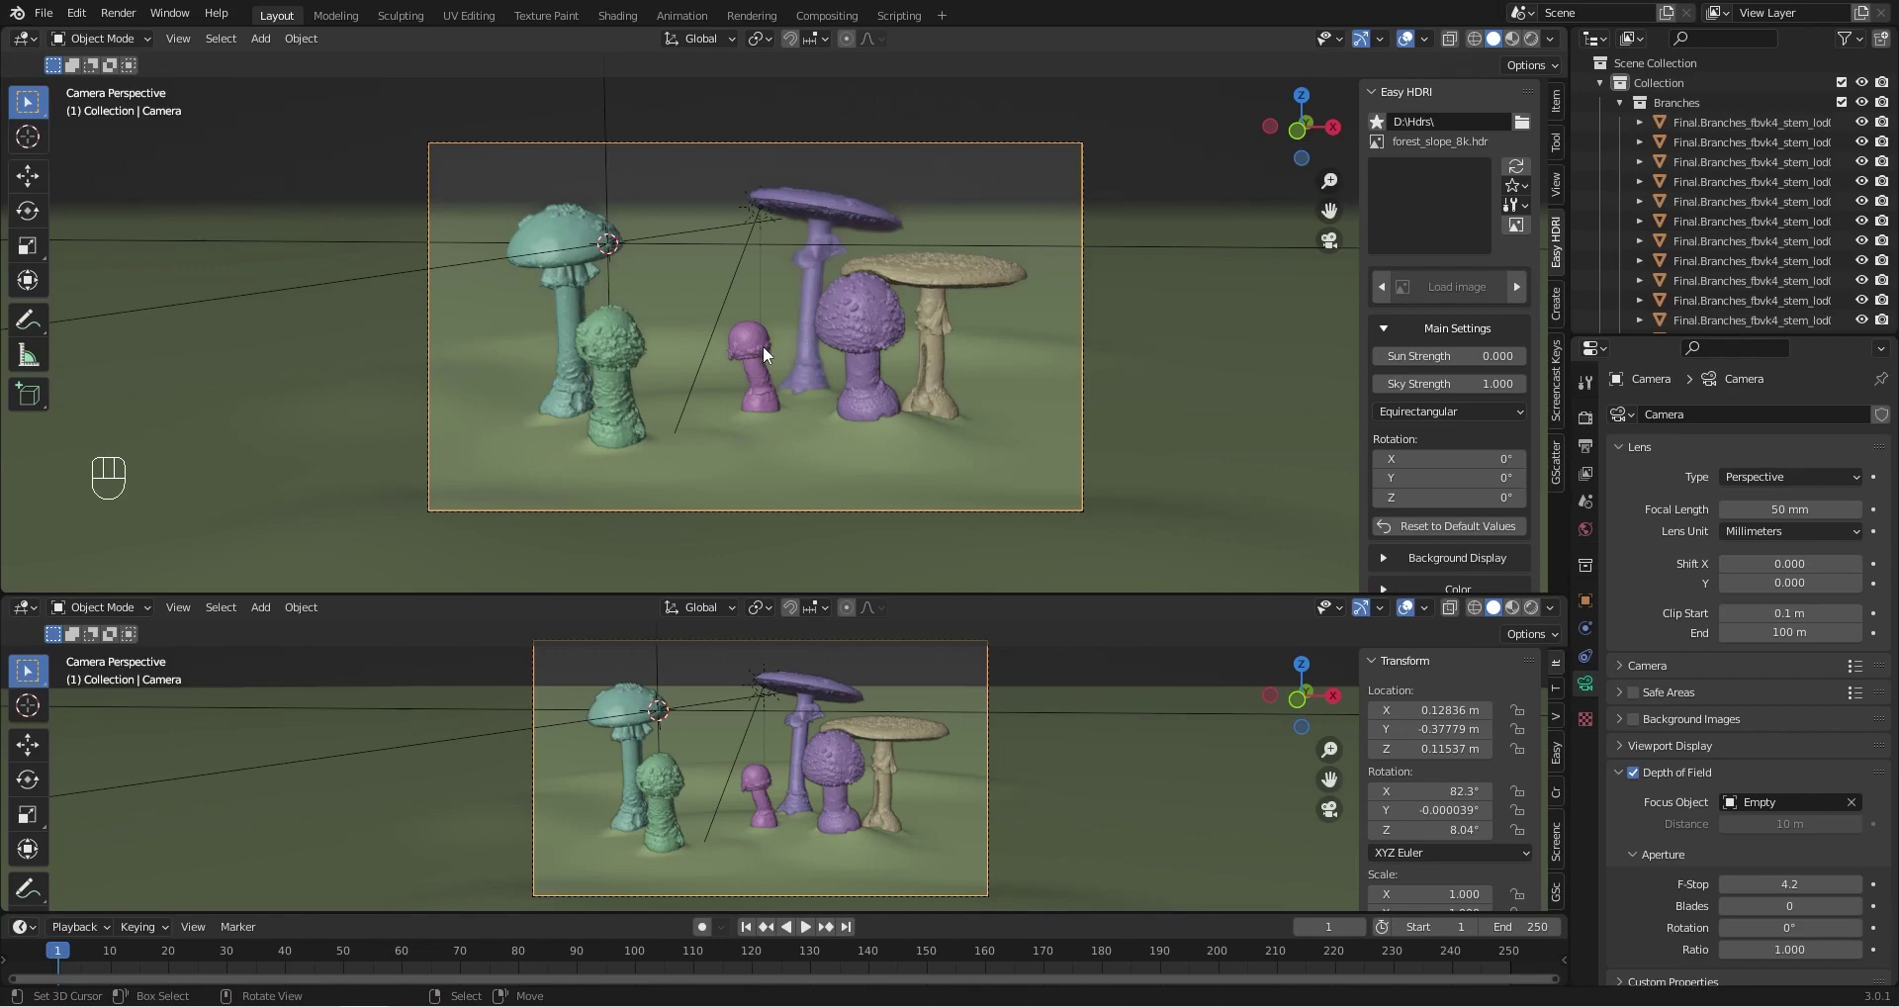
Locate the row of upright leaf-shaped plant pieces outside the ground and add a mesh plane to the scene
mouse_move(763, 346)
middle_down()
mouse_move(602, 388)
mouse_move(568, 326)
mouse_move(870, 335)
mouse_move(715, 387)
mouse_move(759, 390)
mouse_move(793, 324)
middle_up()
scroll(609, 371, down, 6)
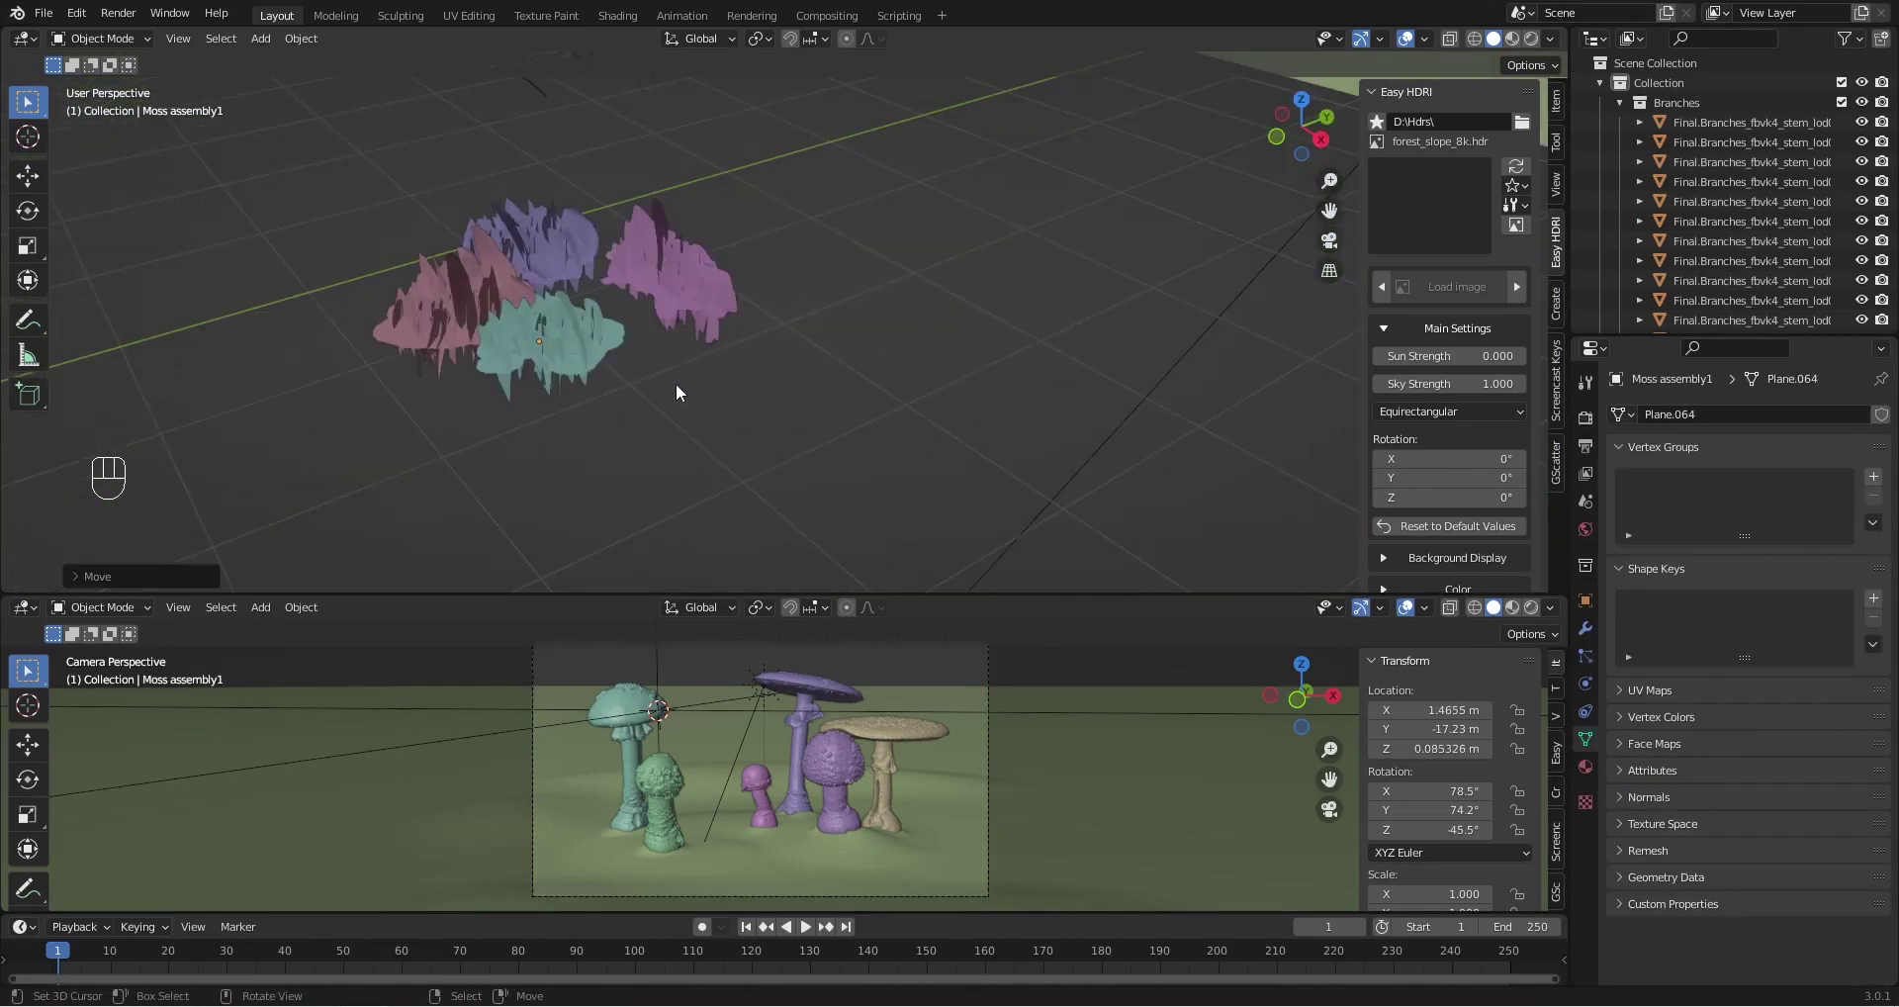
middle_drag(625, 338, 525, 376)
scroll(416, 354, down, 6)
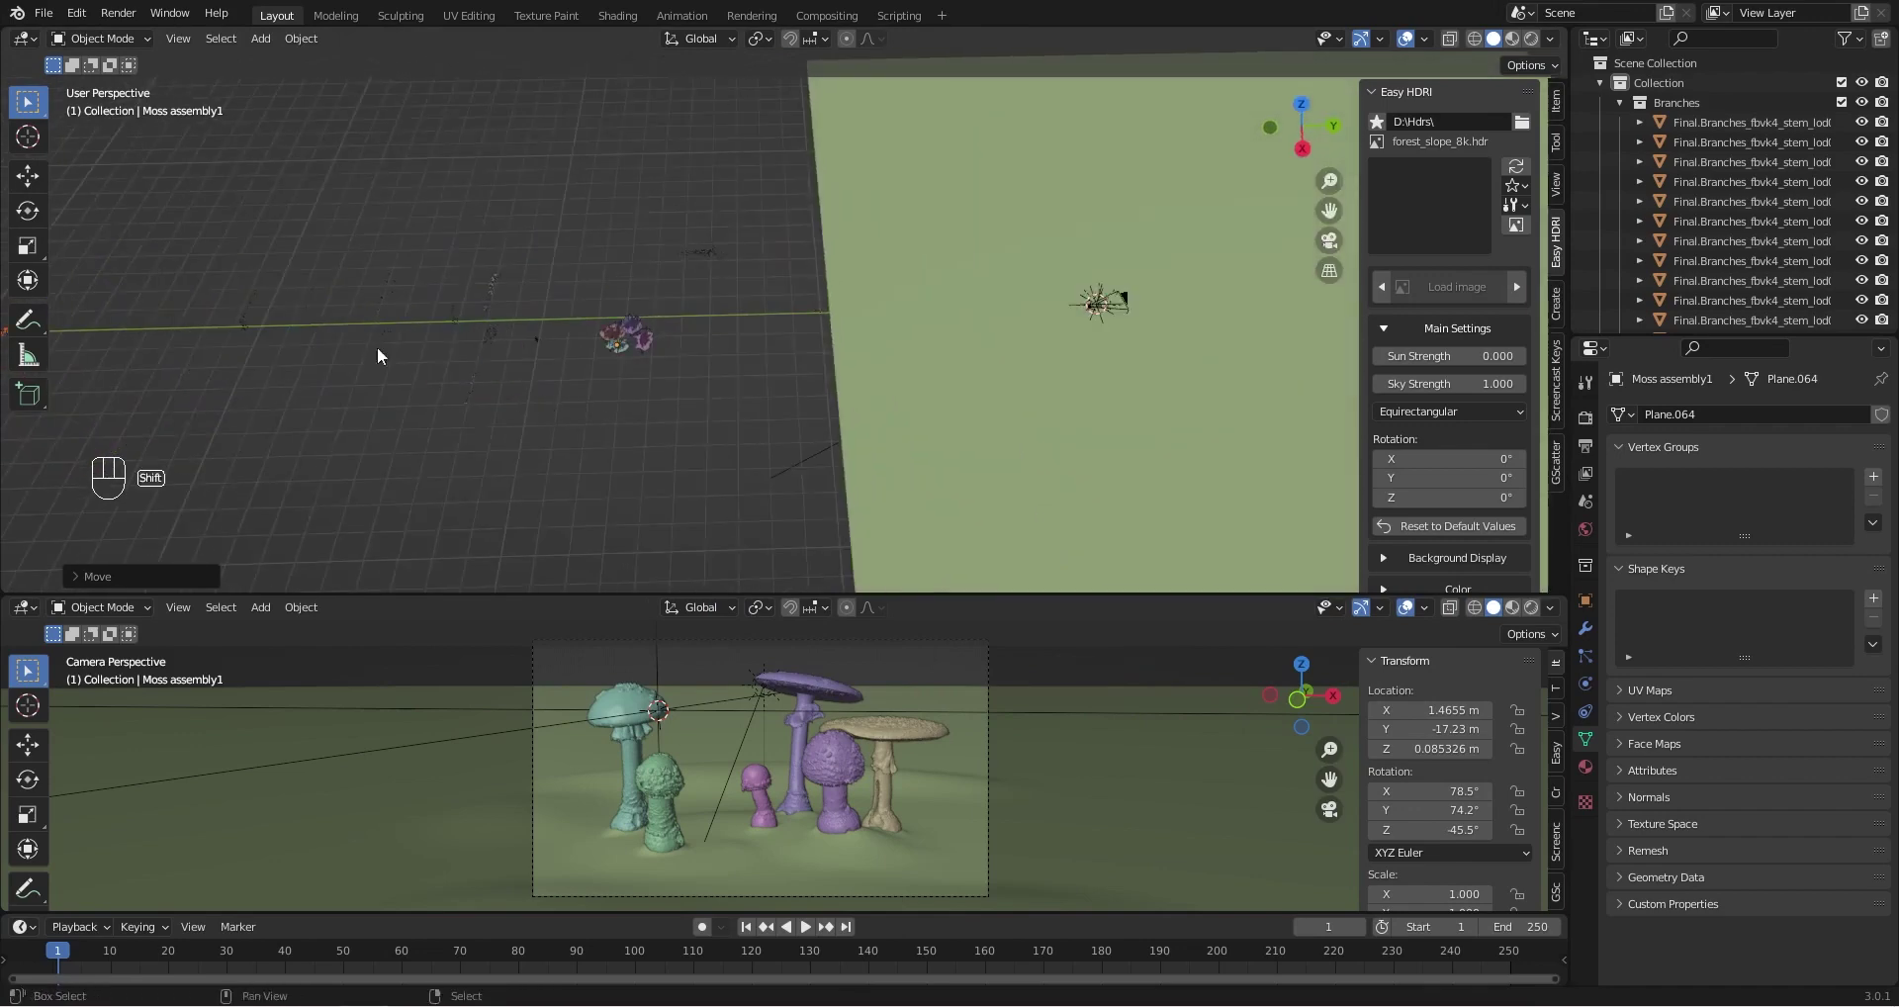
middle_drag(378, 350, 859, 410)
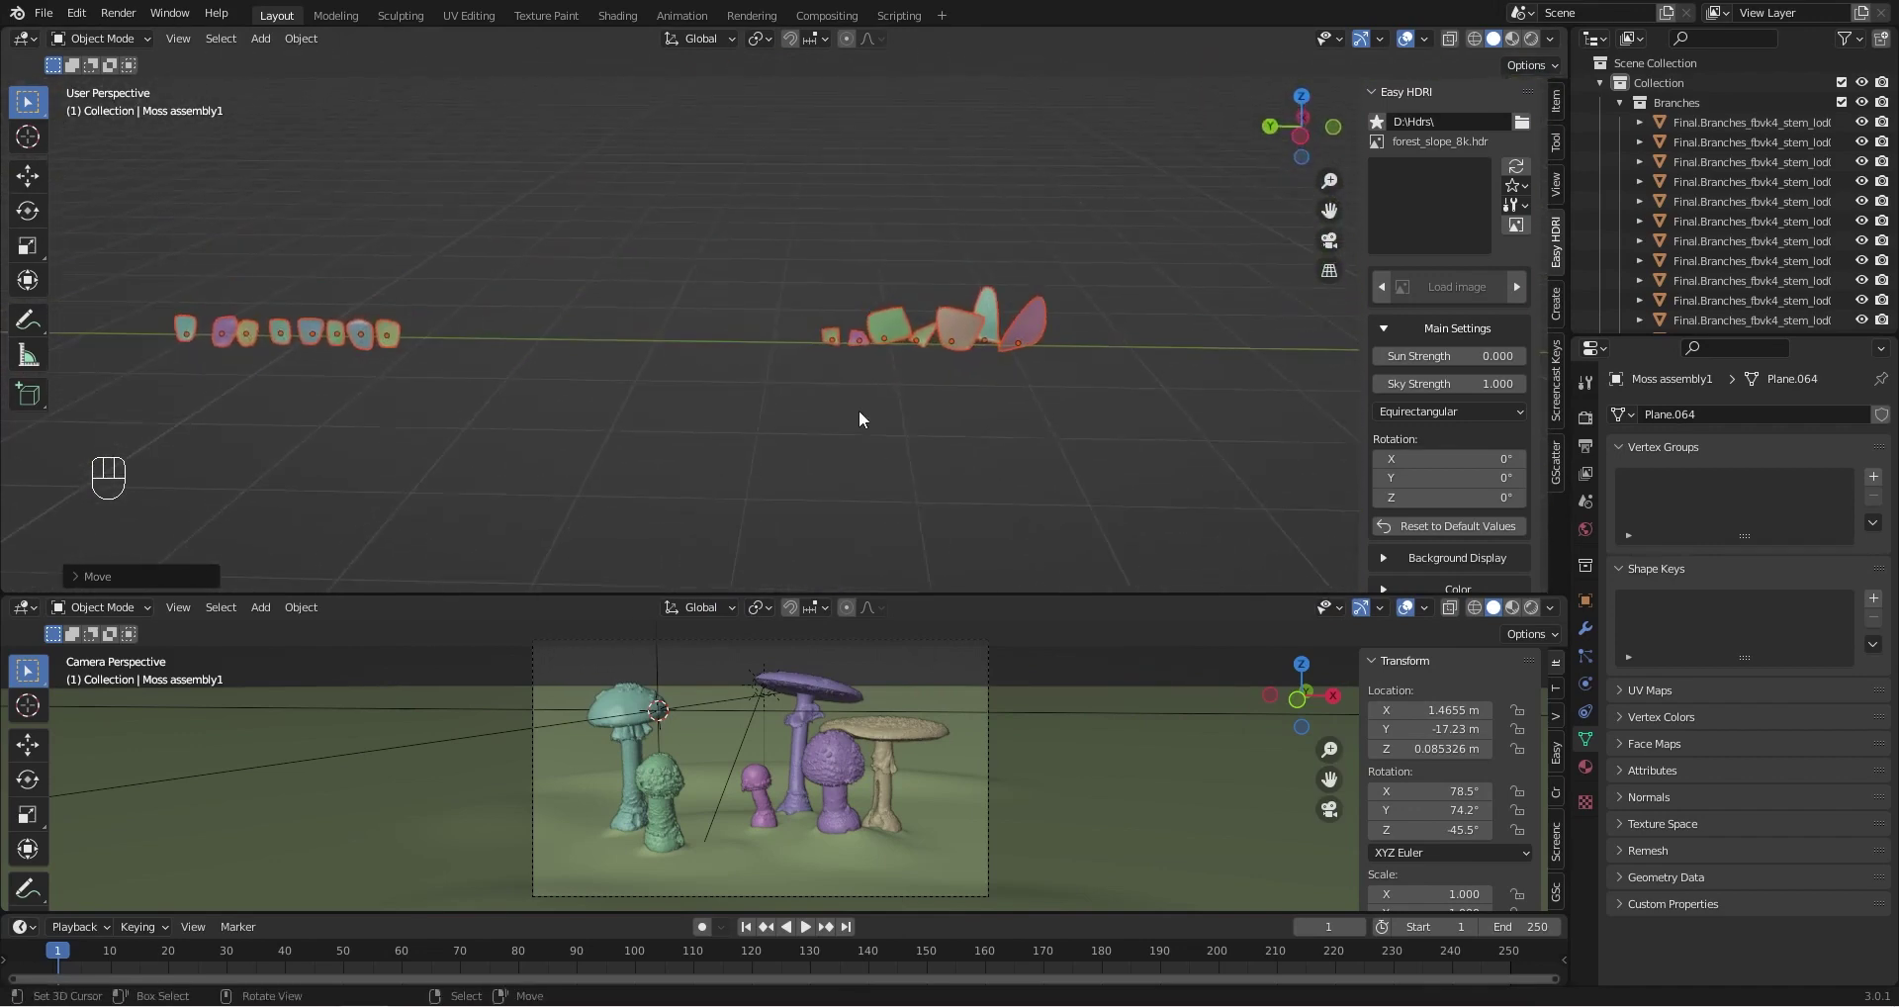
click(1043, 325)
middle_drag(1043, 324, 596, 378)
key(shift+a)
mouse_move(497, 185)
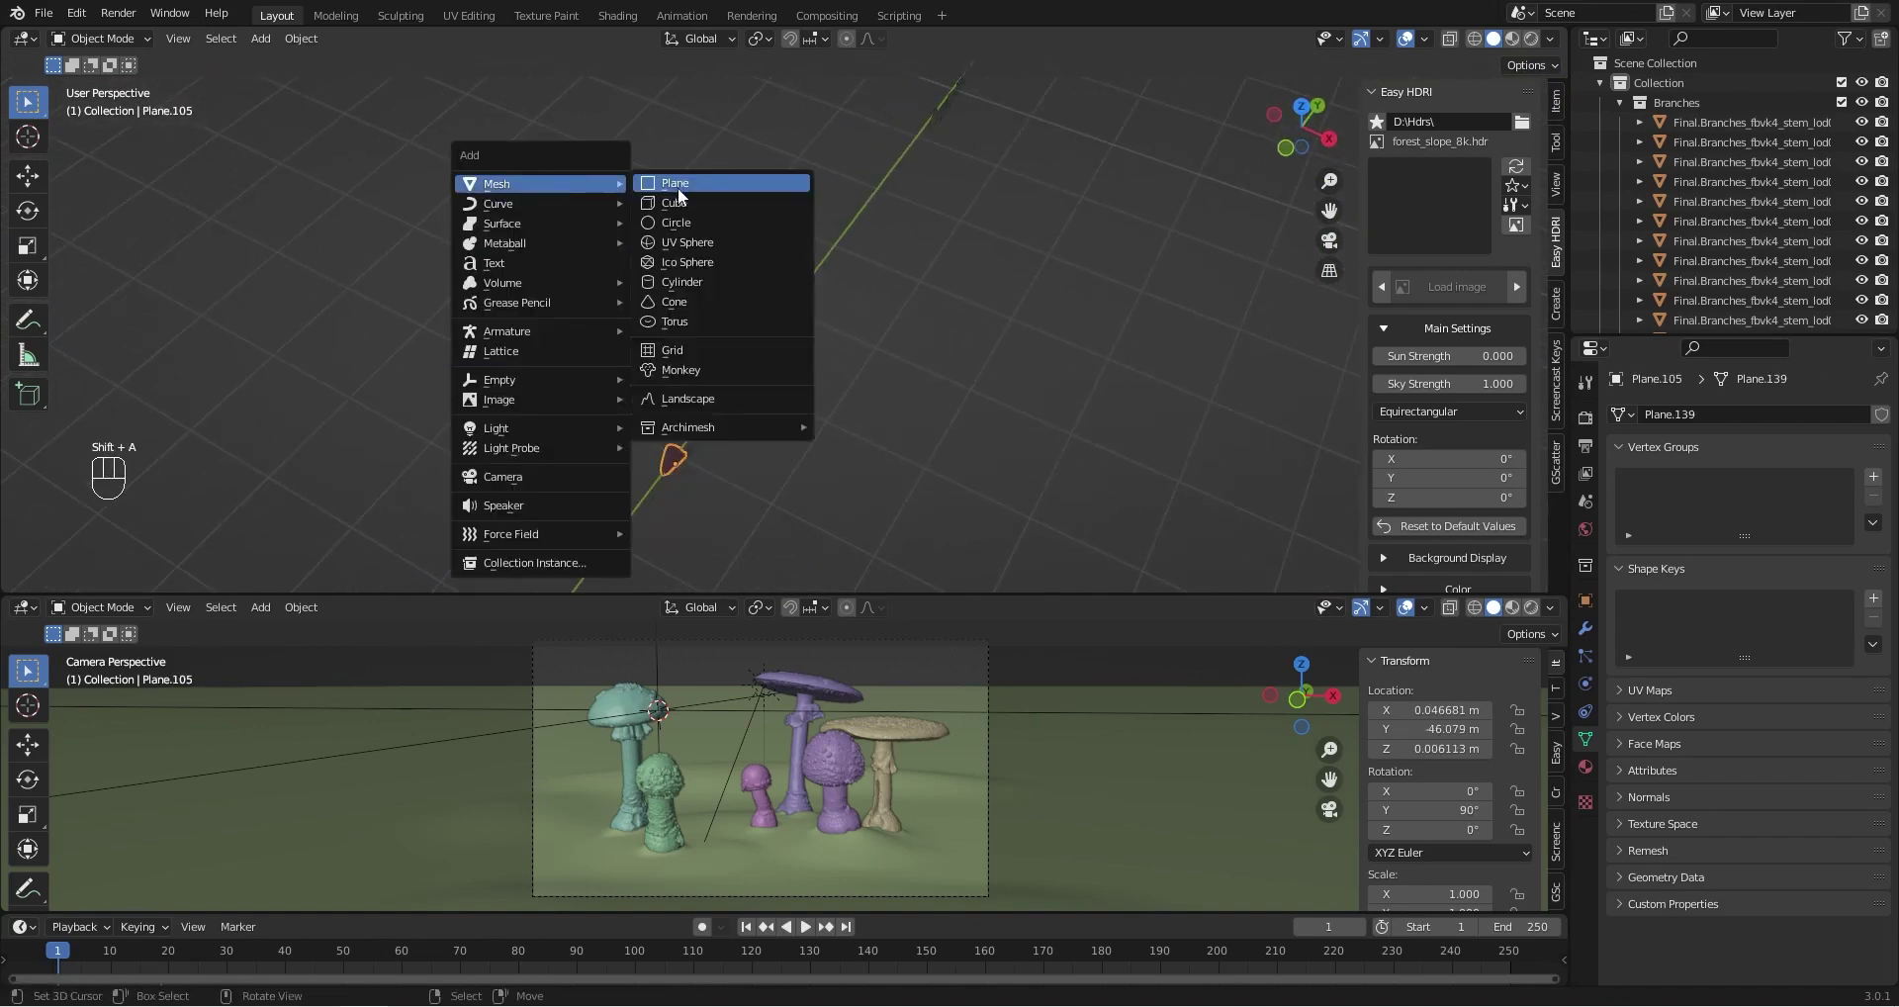
key(Return)
Move the new plane beside the row of plant pieces, to about X -3.58 m, Y -45.67 m
middle_drag(847, 397, 922, 314)
key(g)
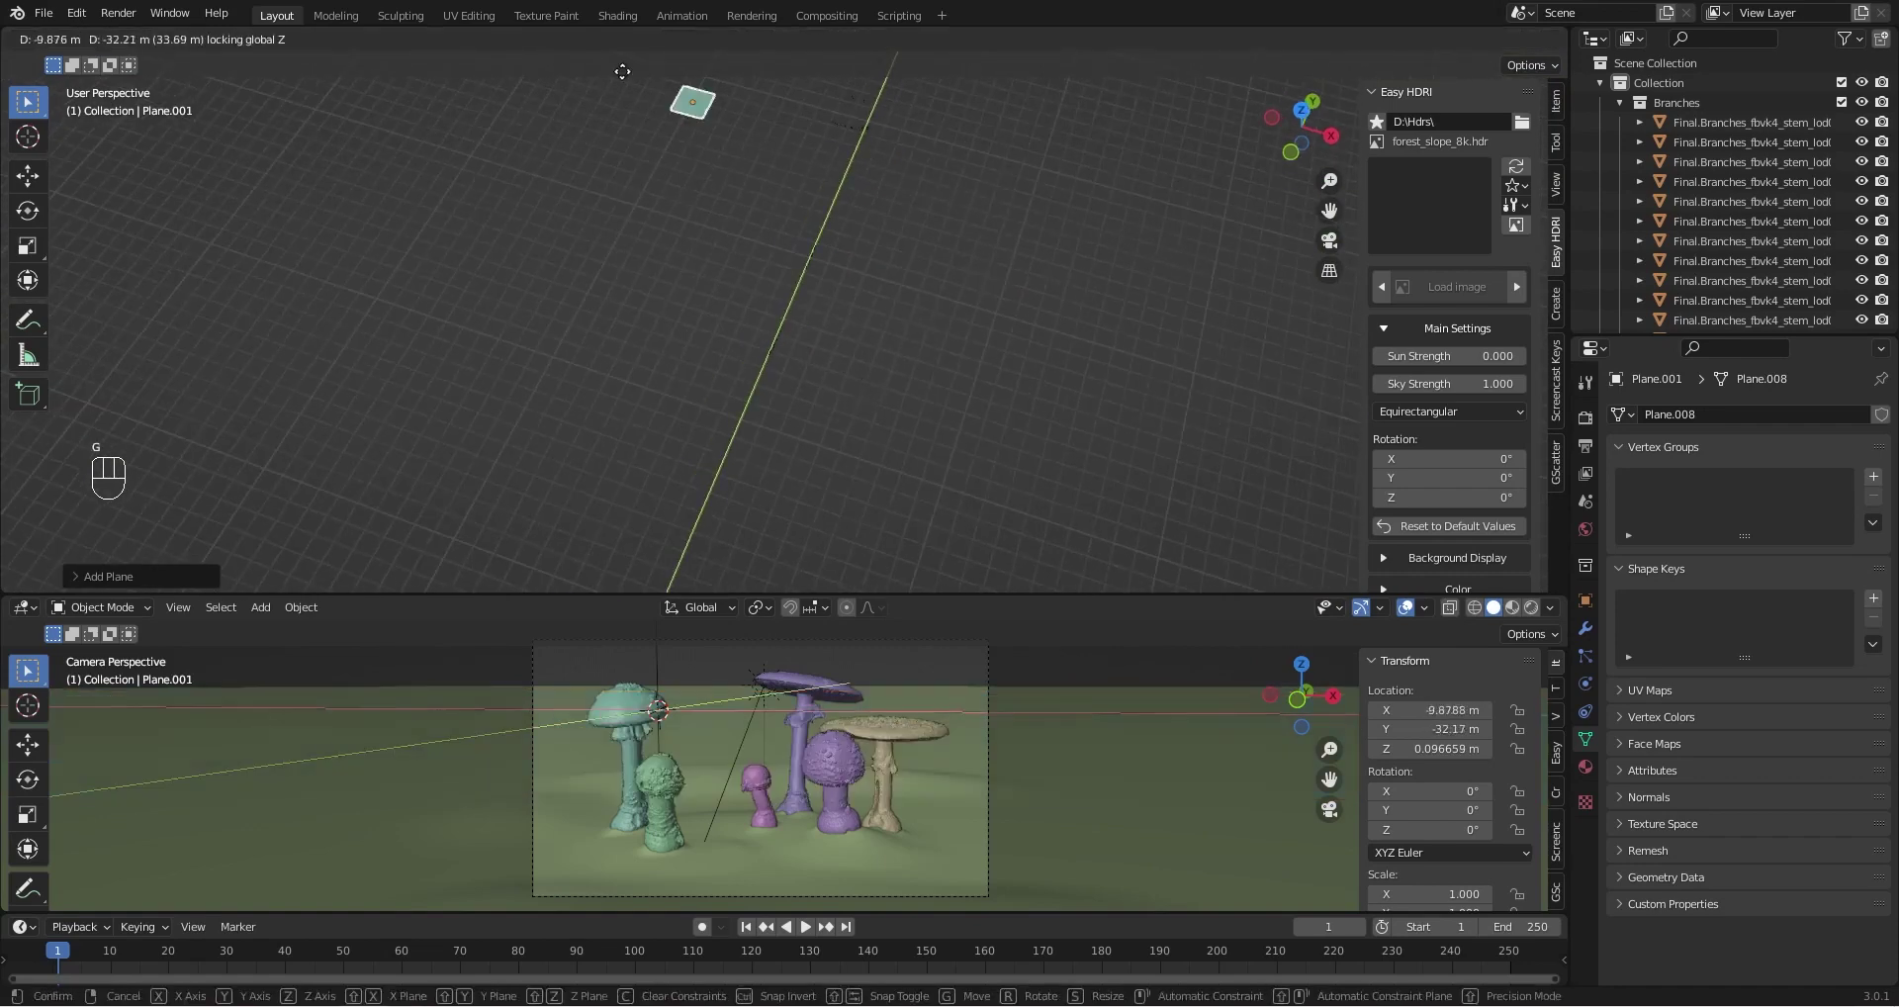
click(669, 242)
scroll(712, 316, up, 6)
middle_drag(724, 334, 785, 301)
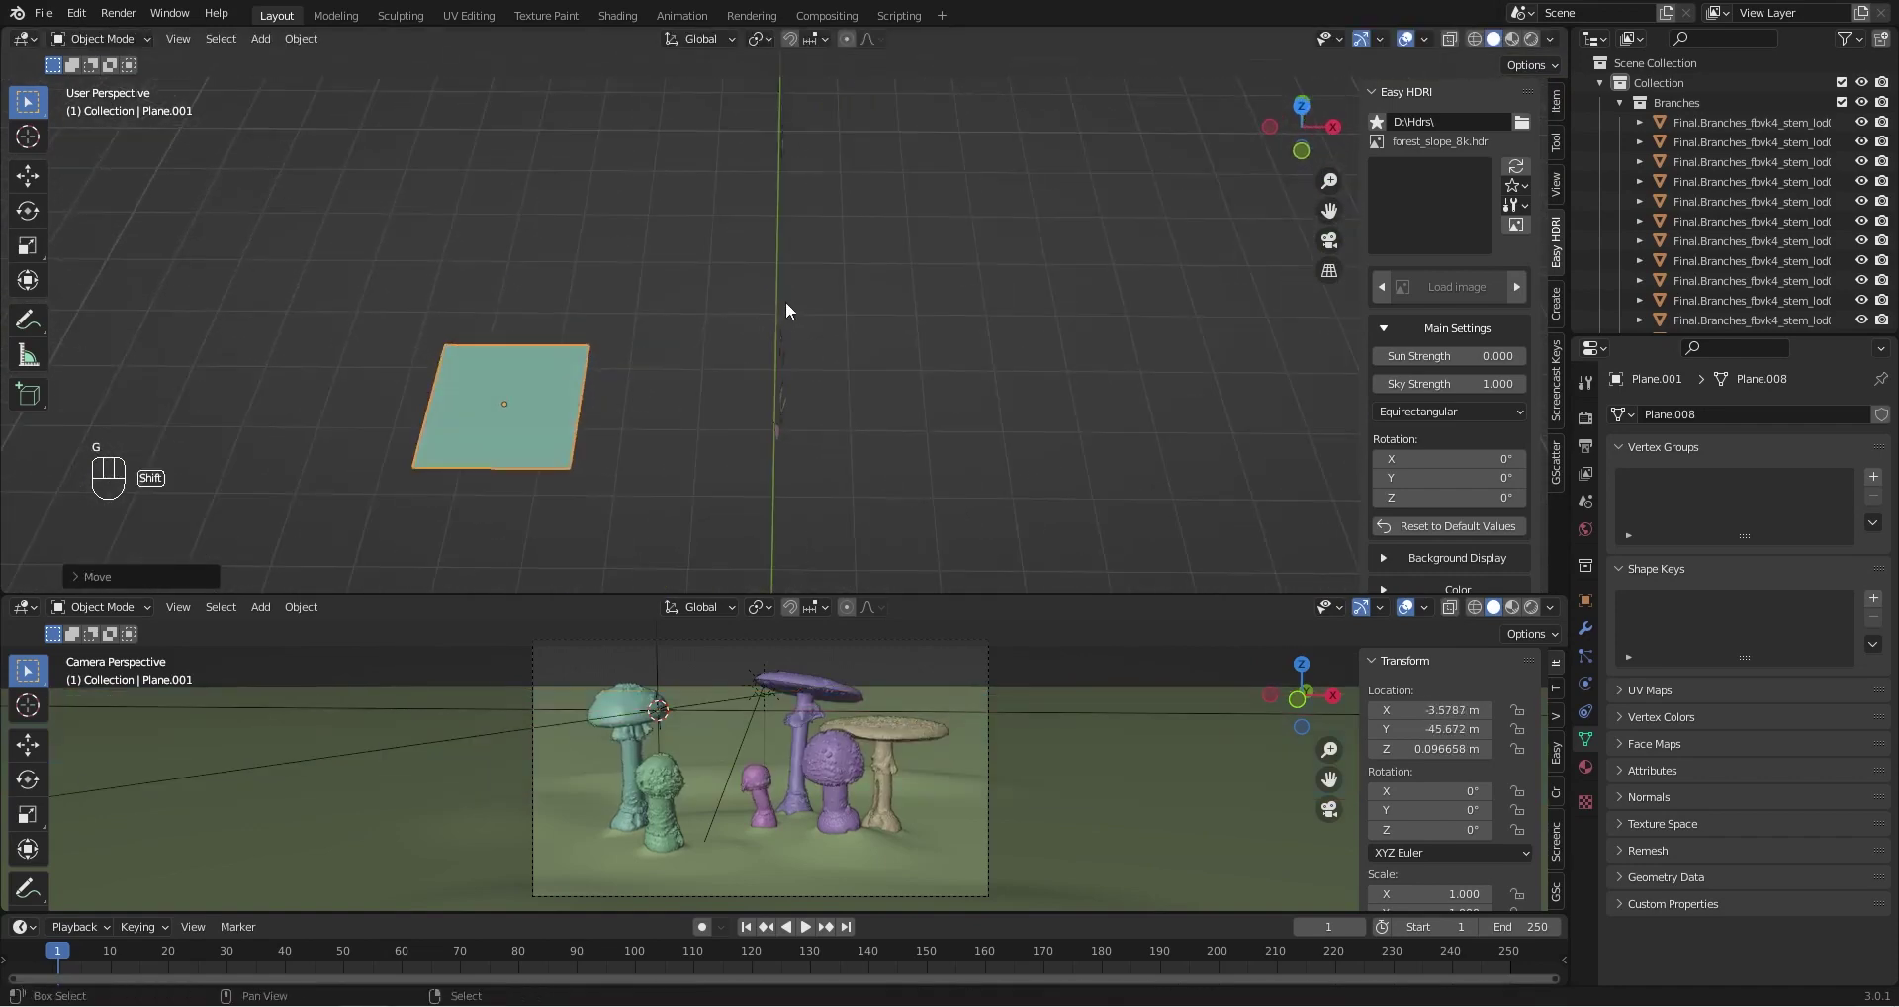
shift+middle_drag(641, 330, 929, 227)
scroll(843, 182, up, 3)
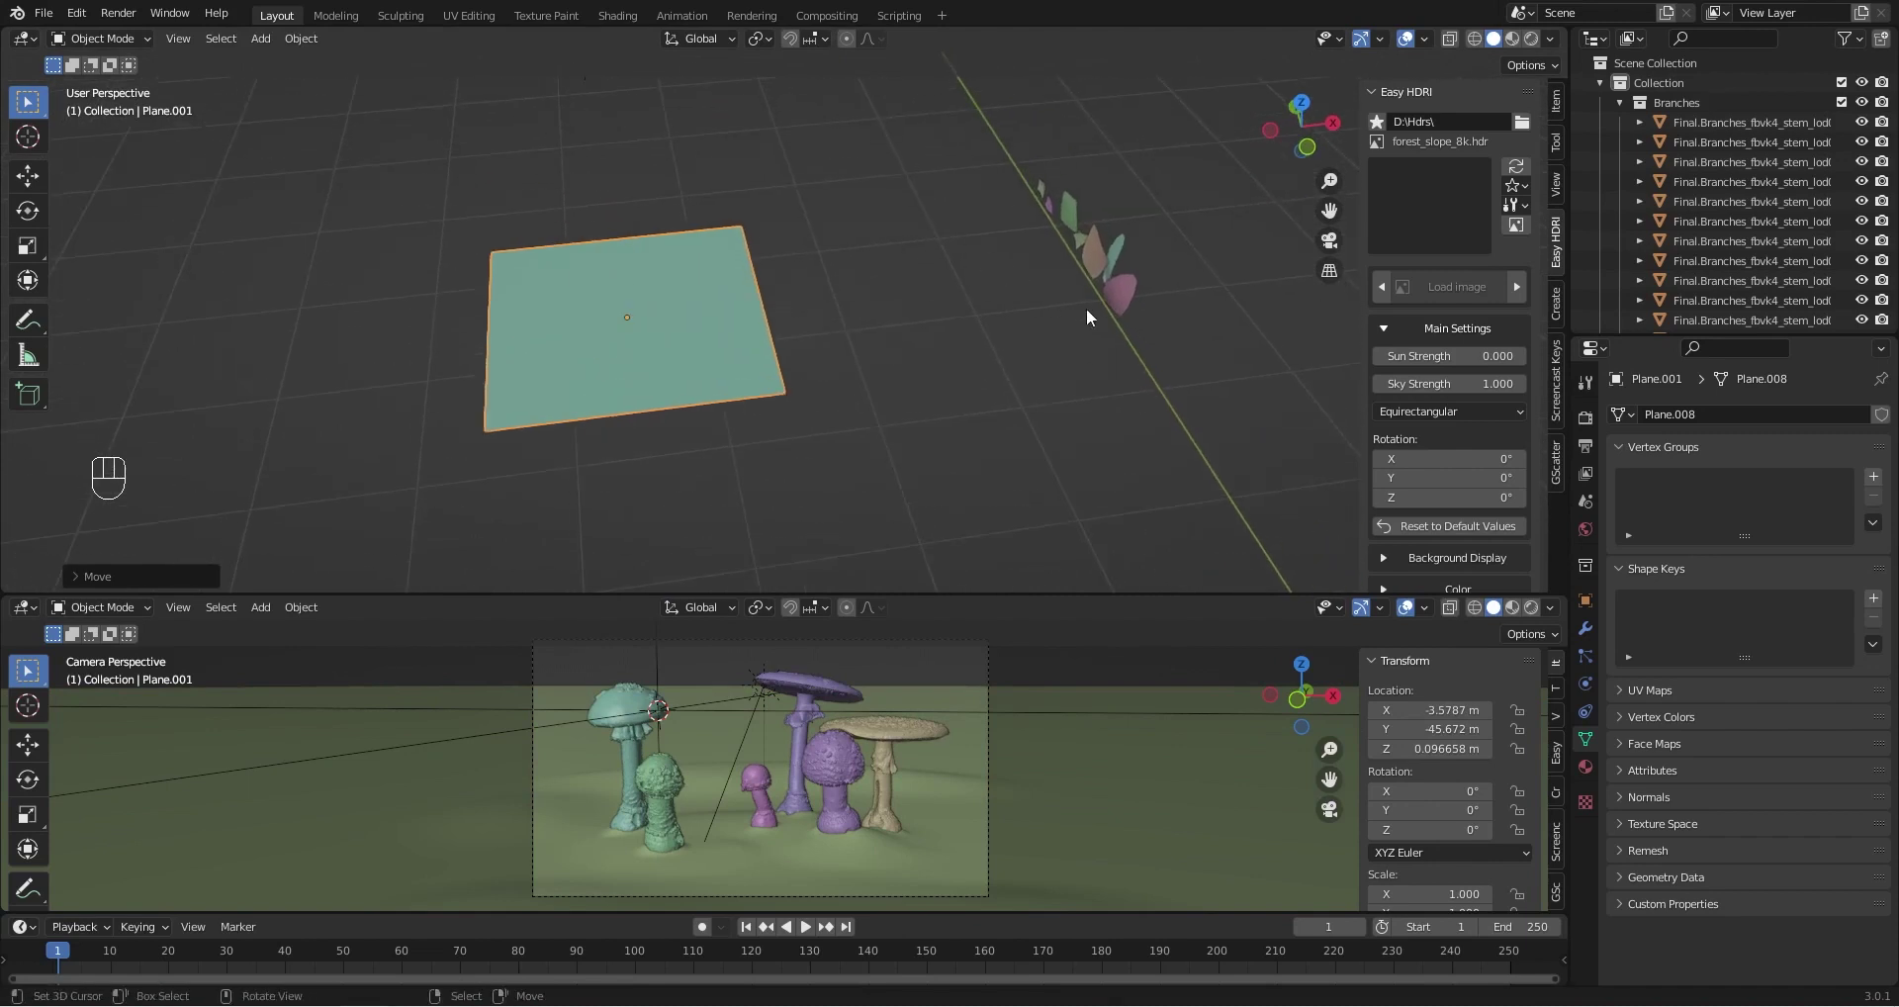
Select the plane together with the nearest plant piece as active object and link its materials to the plane
click(1119, 294)
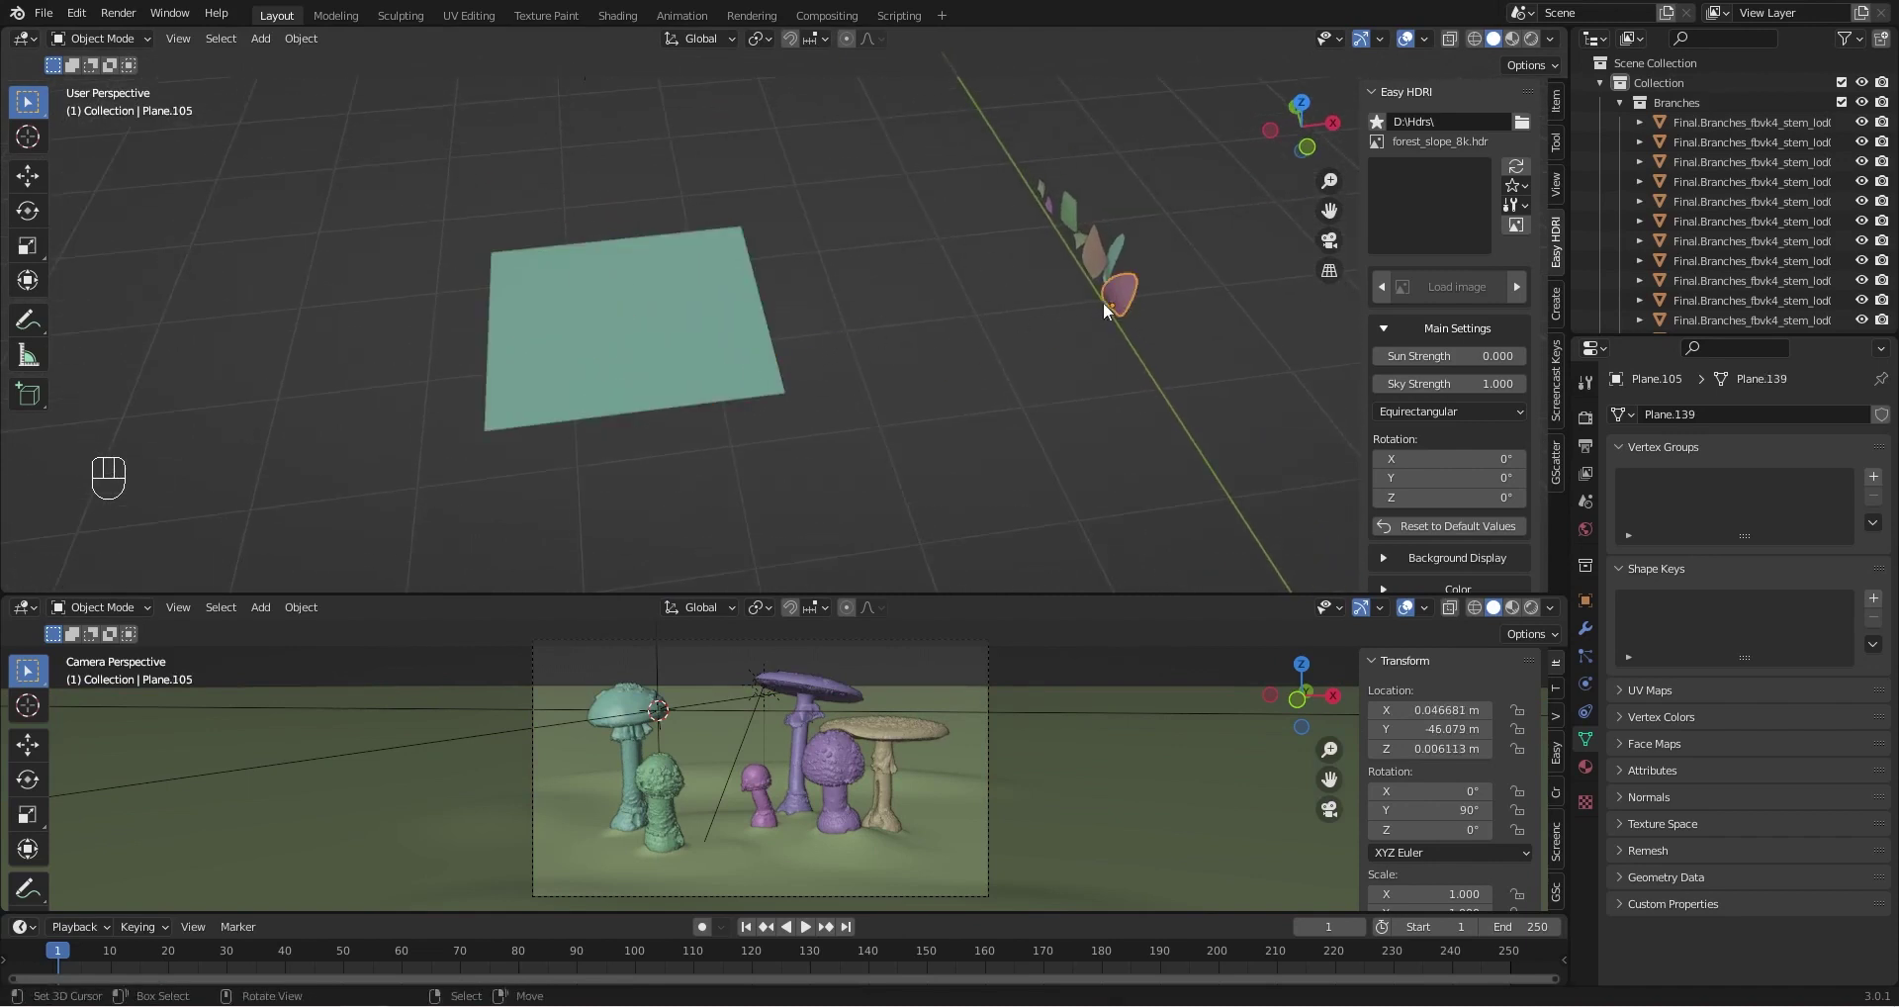
click(698, 371)
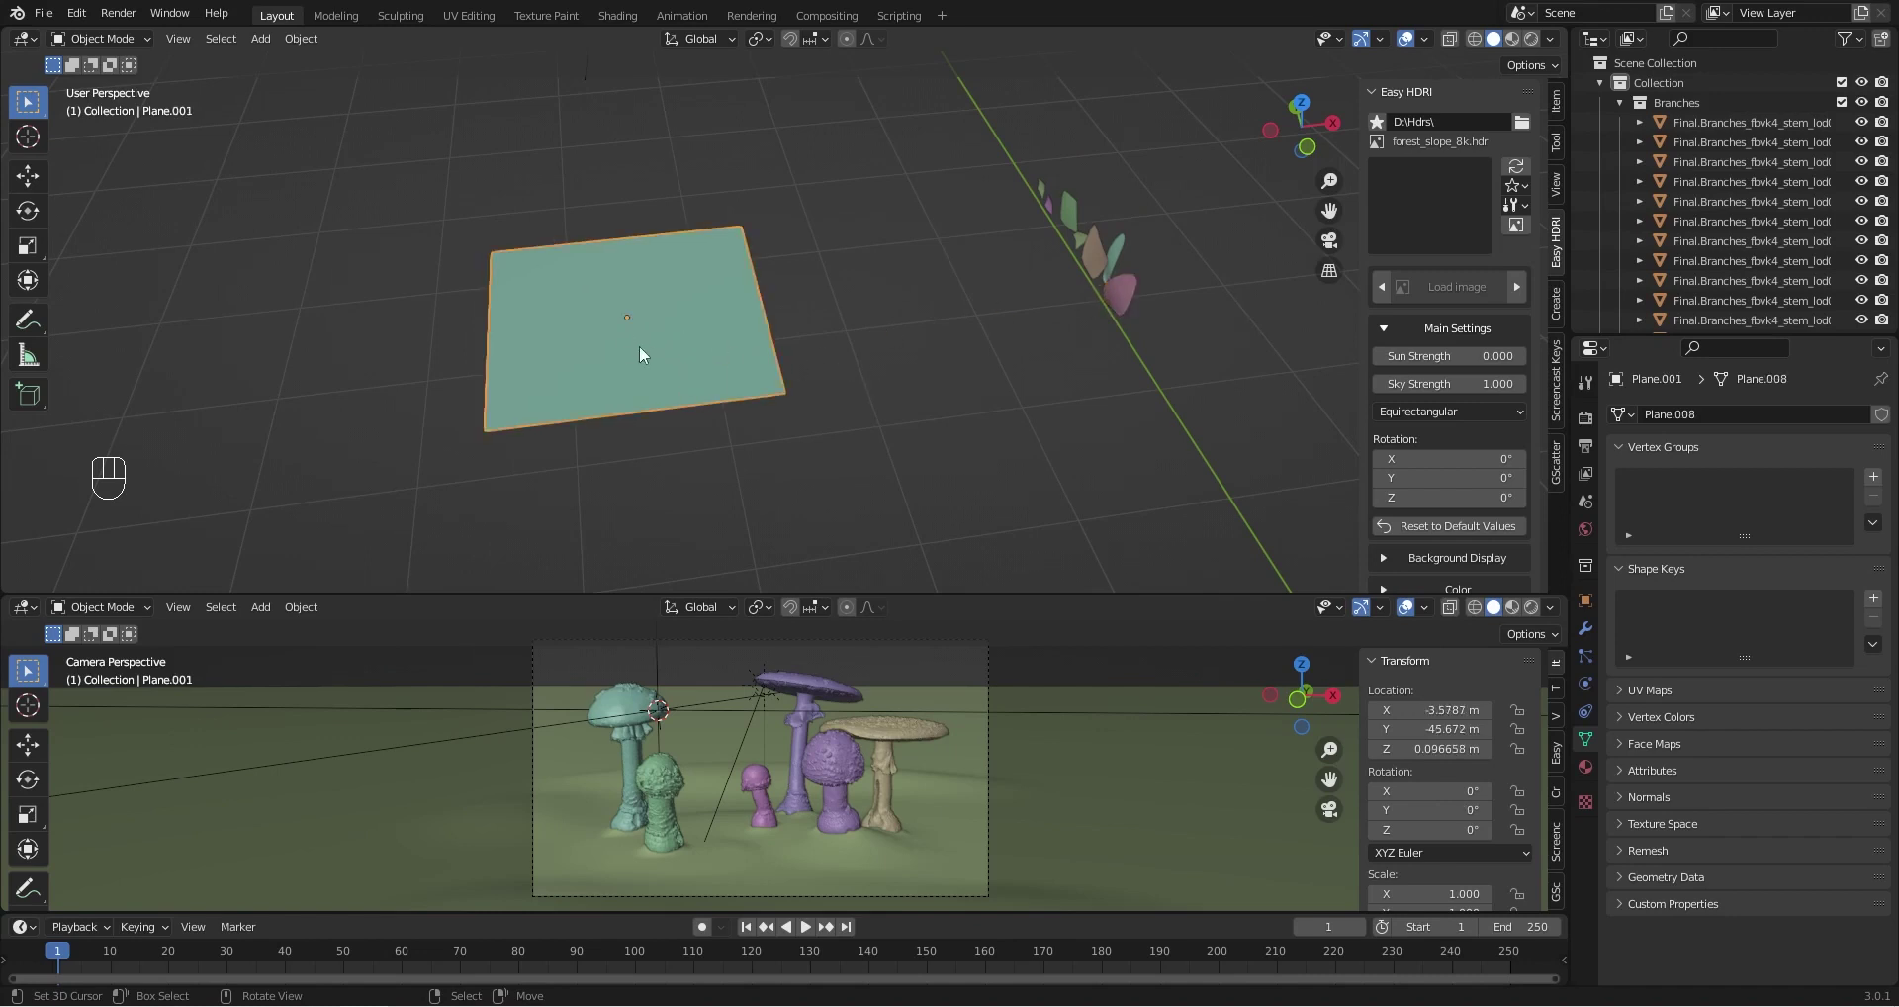
key(shift)
shift+click(1126, 287)
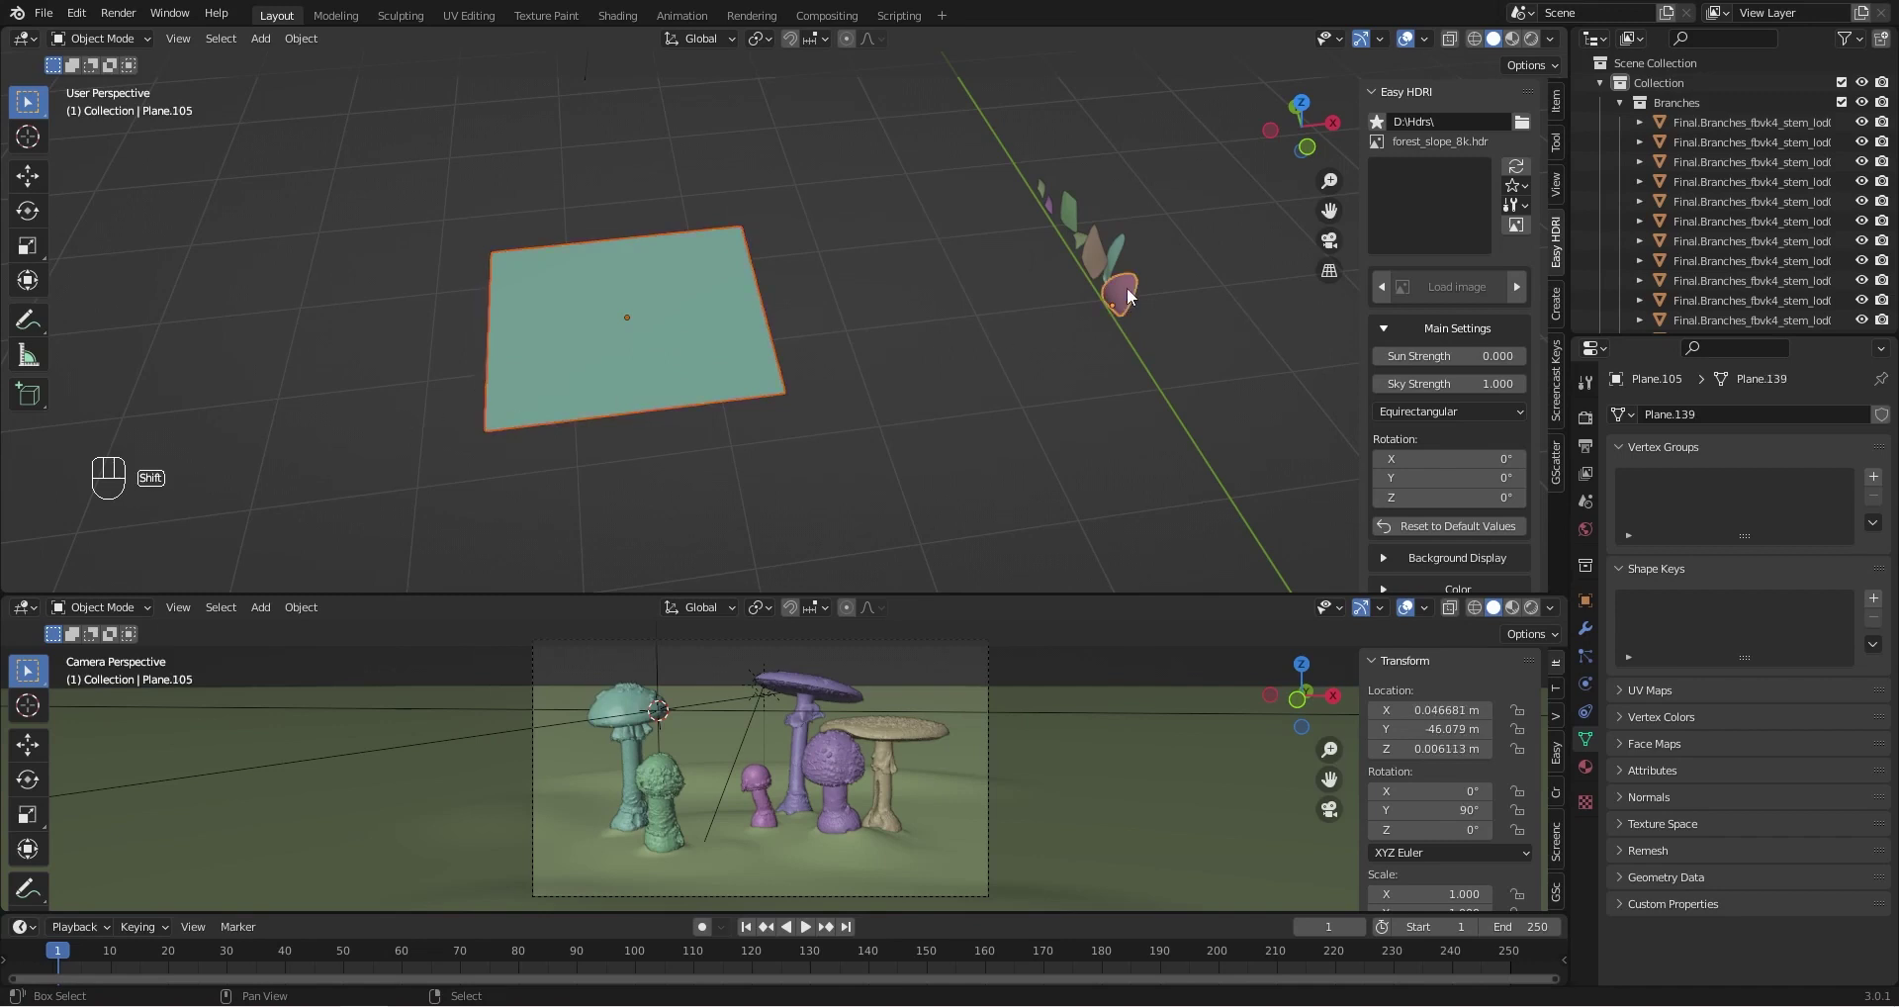
key(ctrl)
key(ctrl+l)
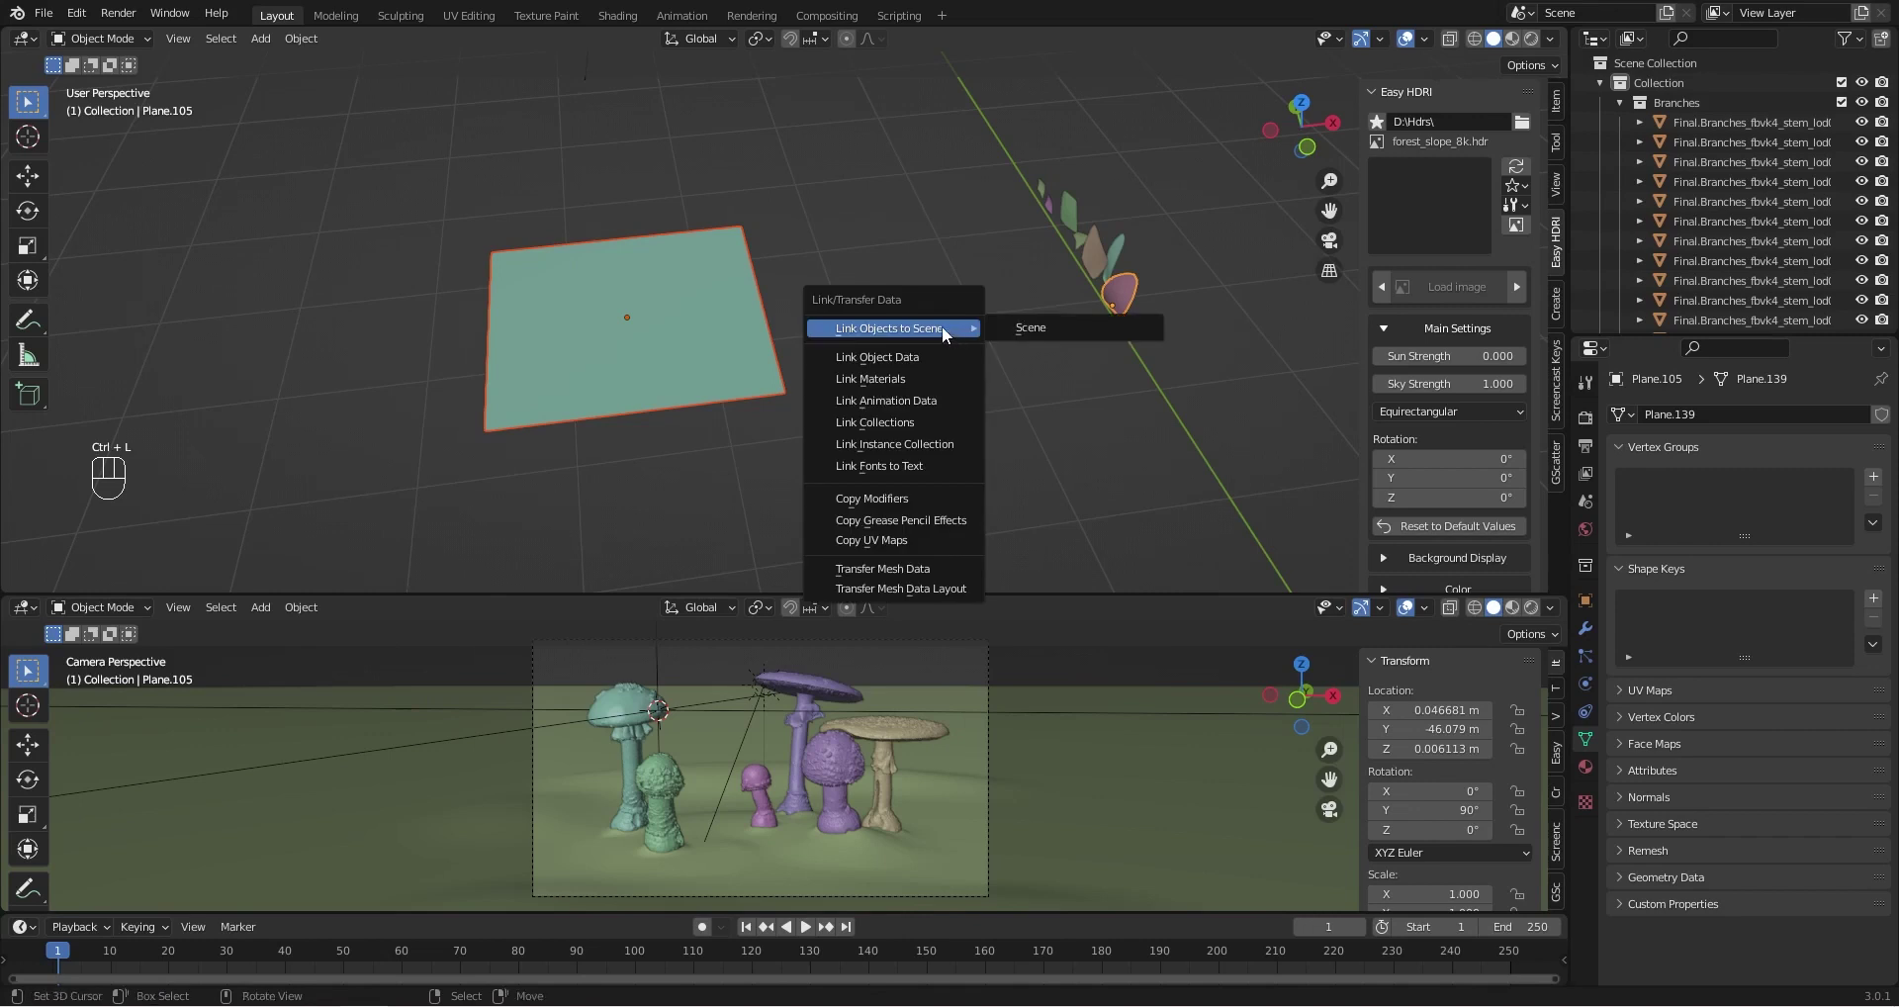
click(911, 380)
Turn the lower viewport into a Shader Editor showing the plane's linked material nodes
click(663, 336)
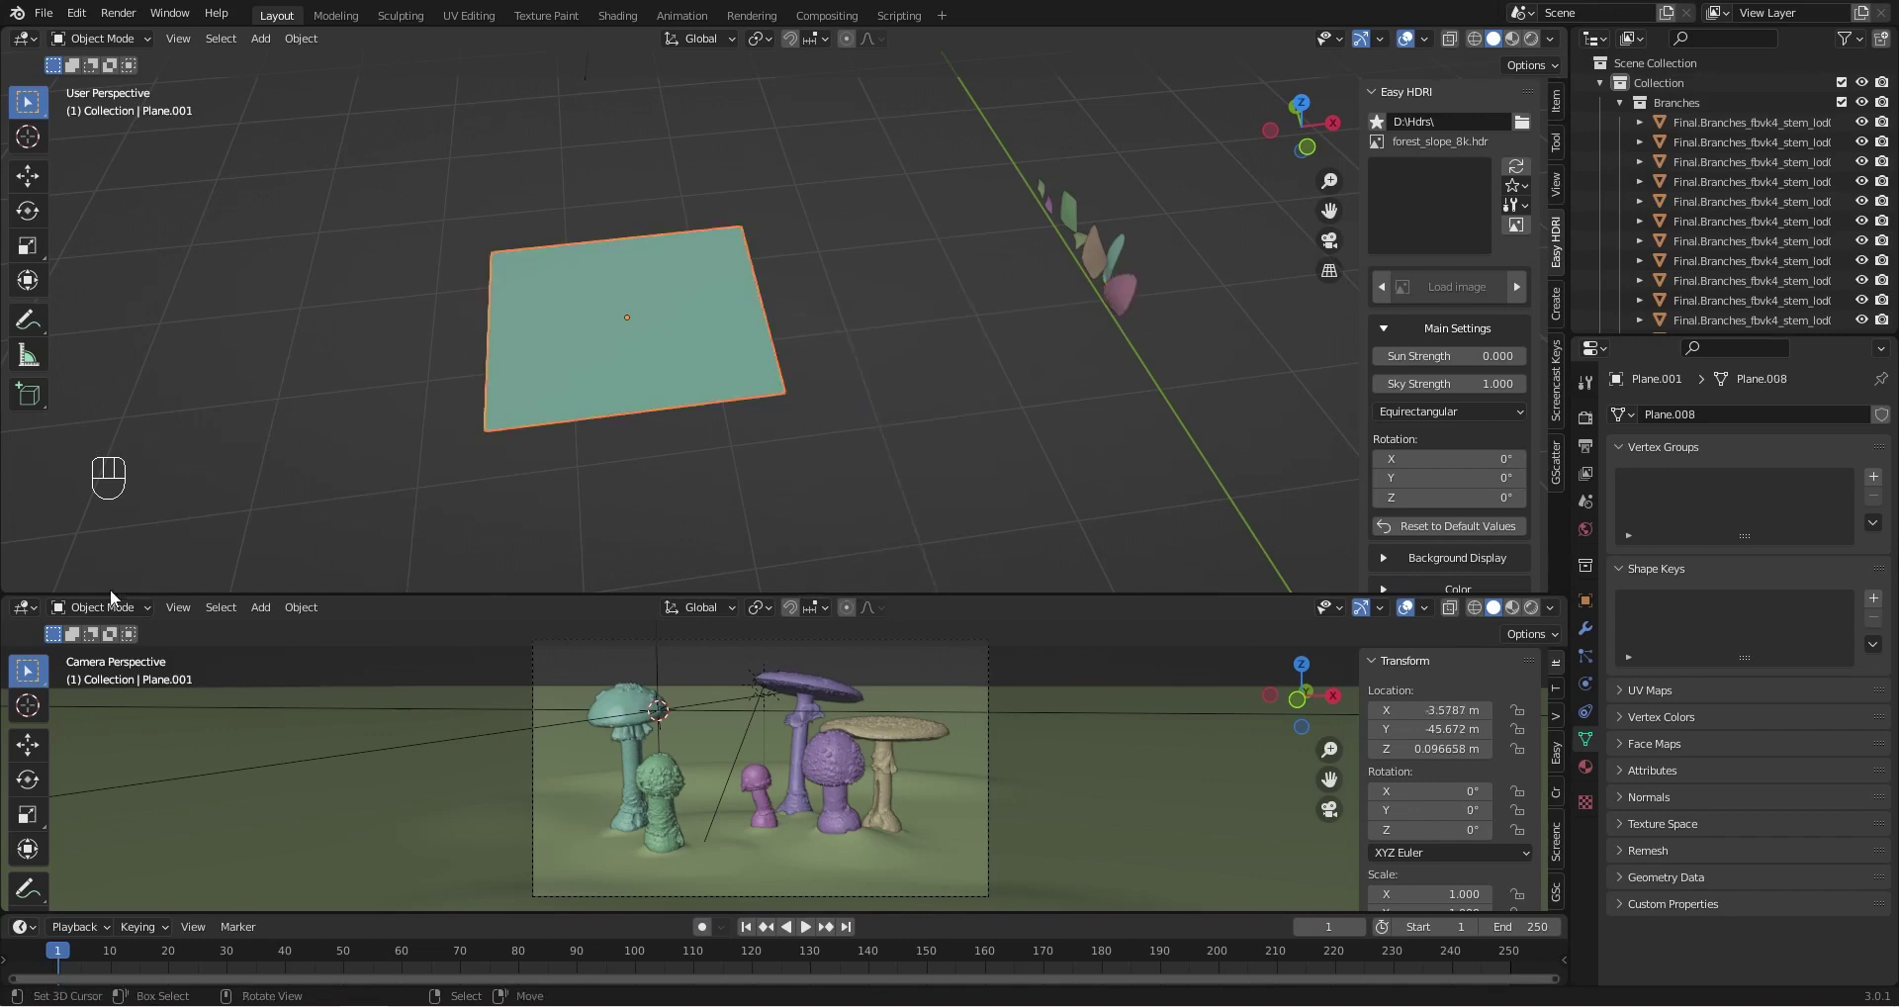
click(24, 607)
click(59, 796)
Hide every object except the plane and the neighbouring row of plant pieces
drag(507, 163, 1195, 461)
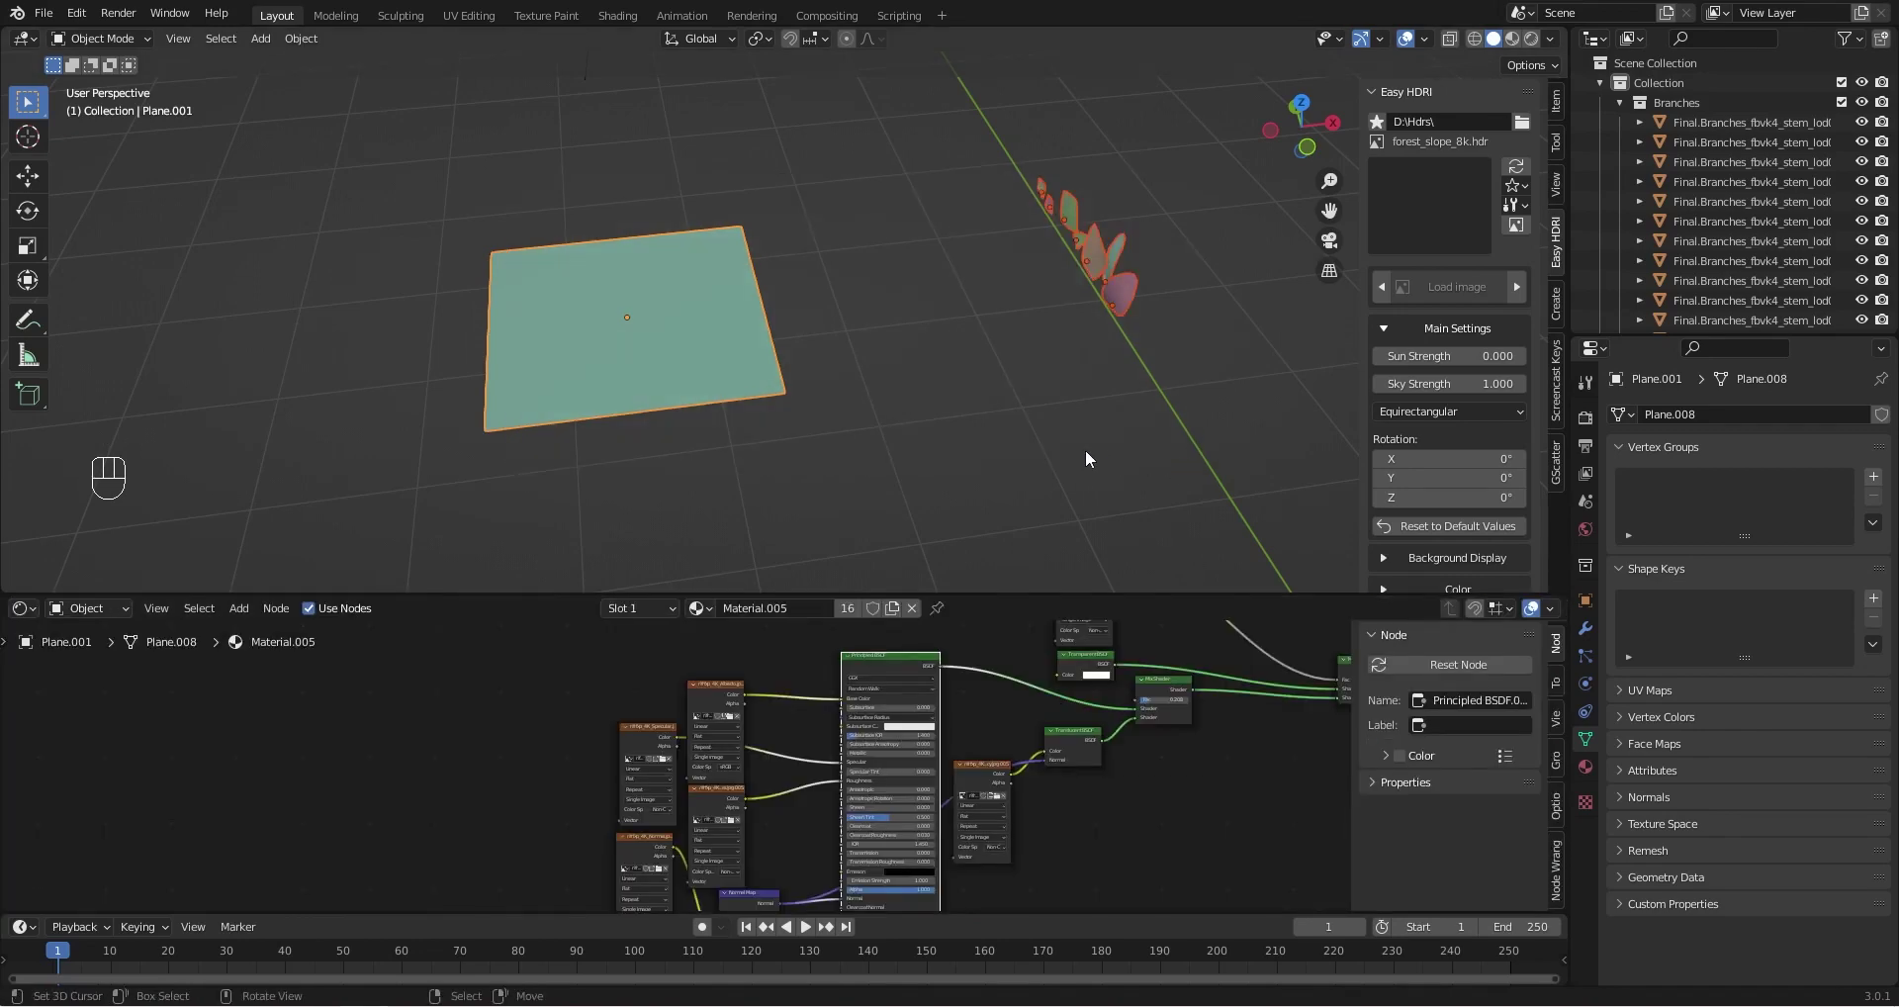
key(ctrl+i)
scroll(1082, 451, down, 3)
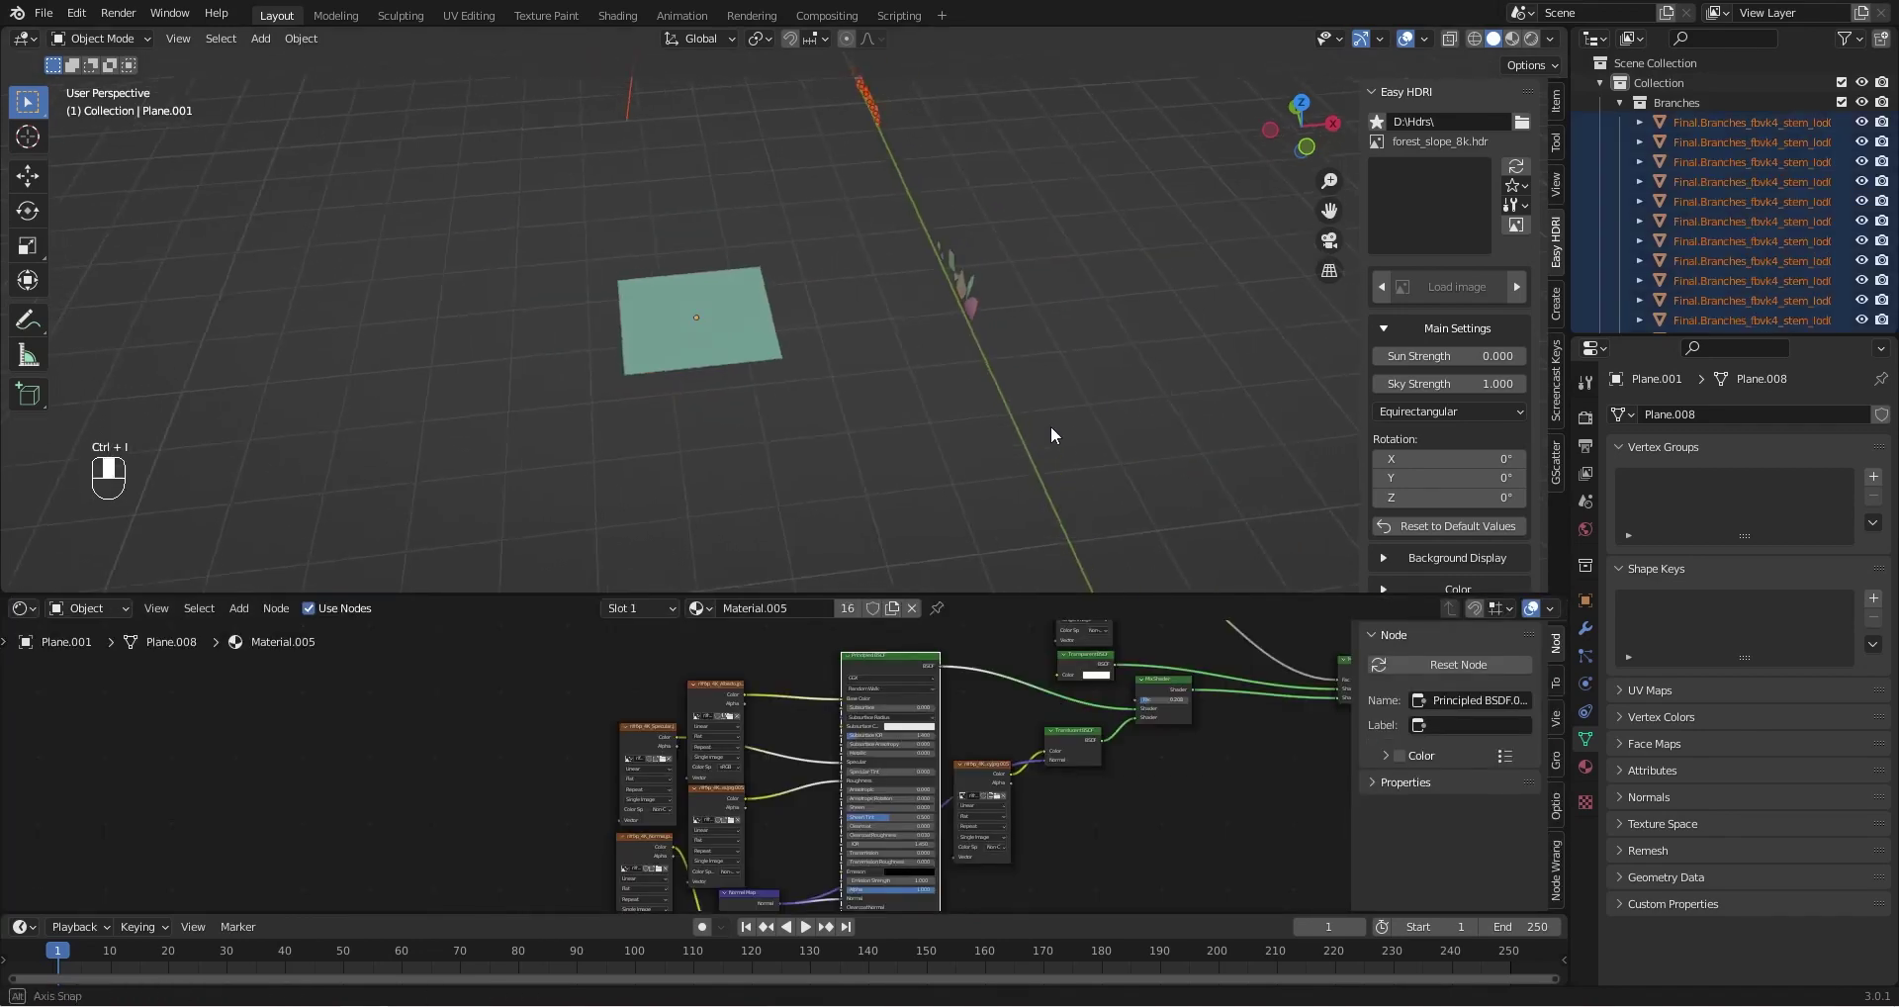
mouse_move(1050, 426)
middle_down()
mouse_move(1048, 324)
mouse_move(1060, 394)
middle_up()
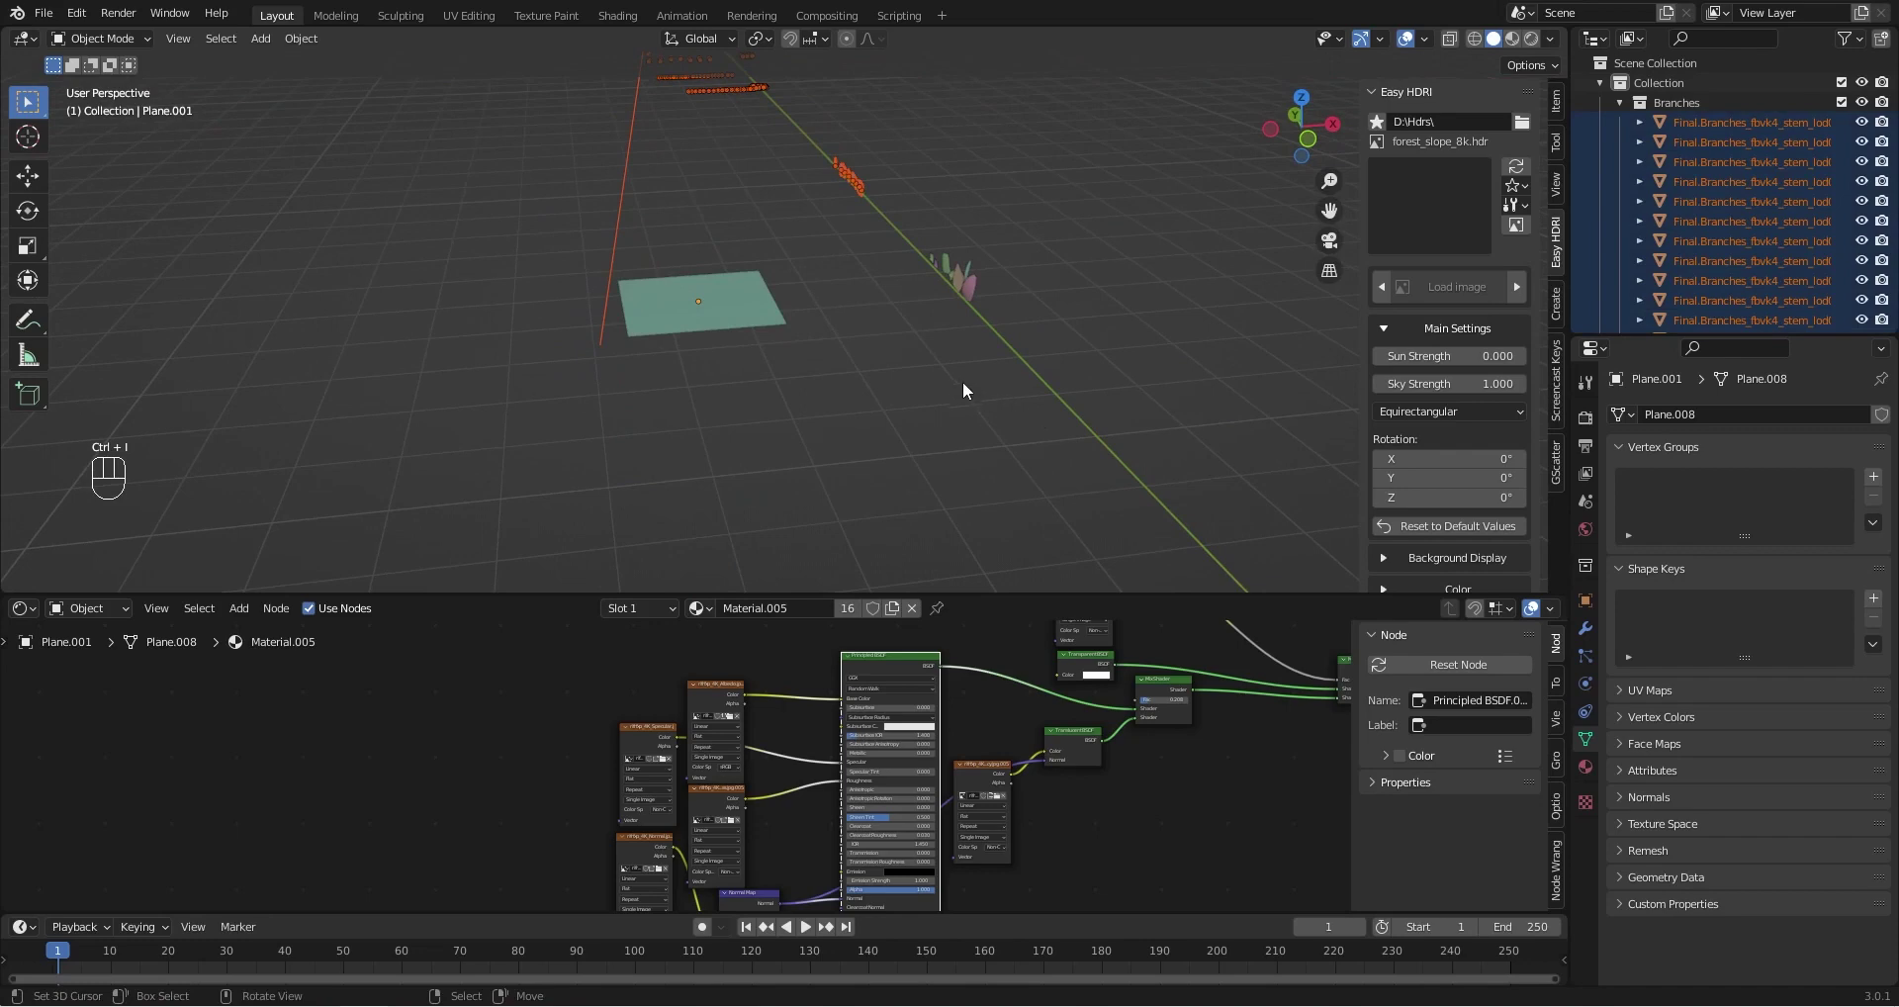
key(h)
Show the main viewport in Rendered shading and examine the plane's plant texture cutouts from above
middle_drag(929, 360, 1093, 414)
scroll(806, 220, up, 2)
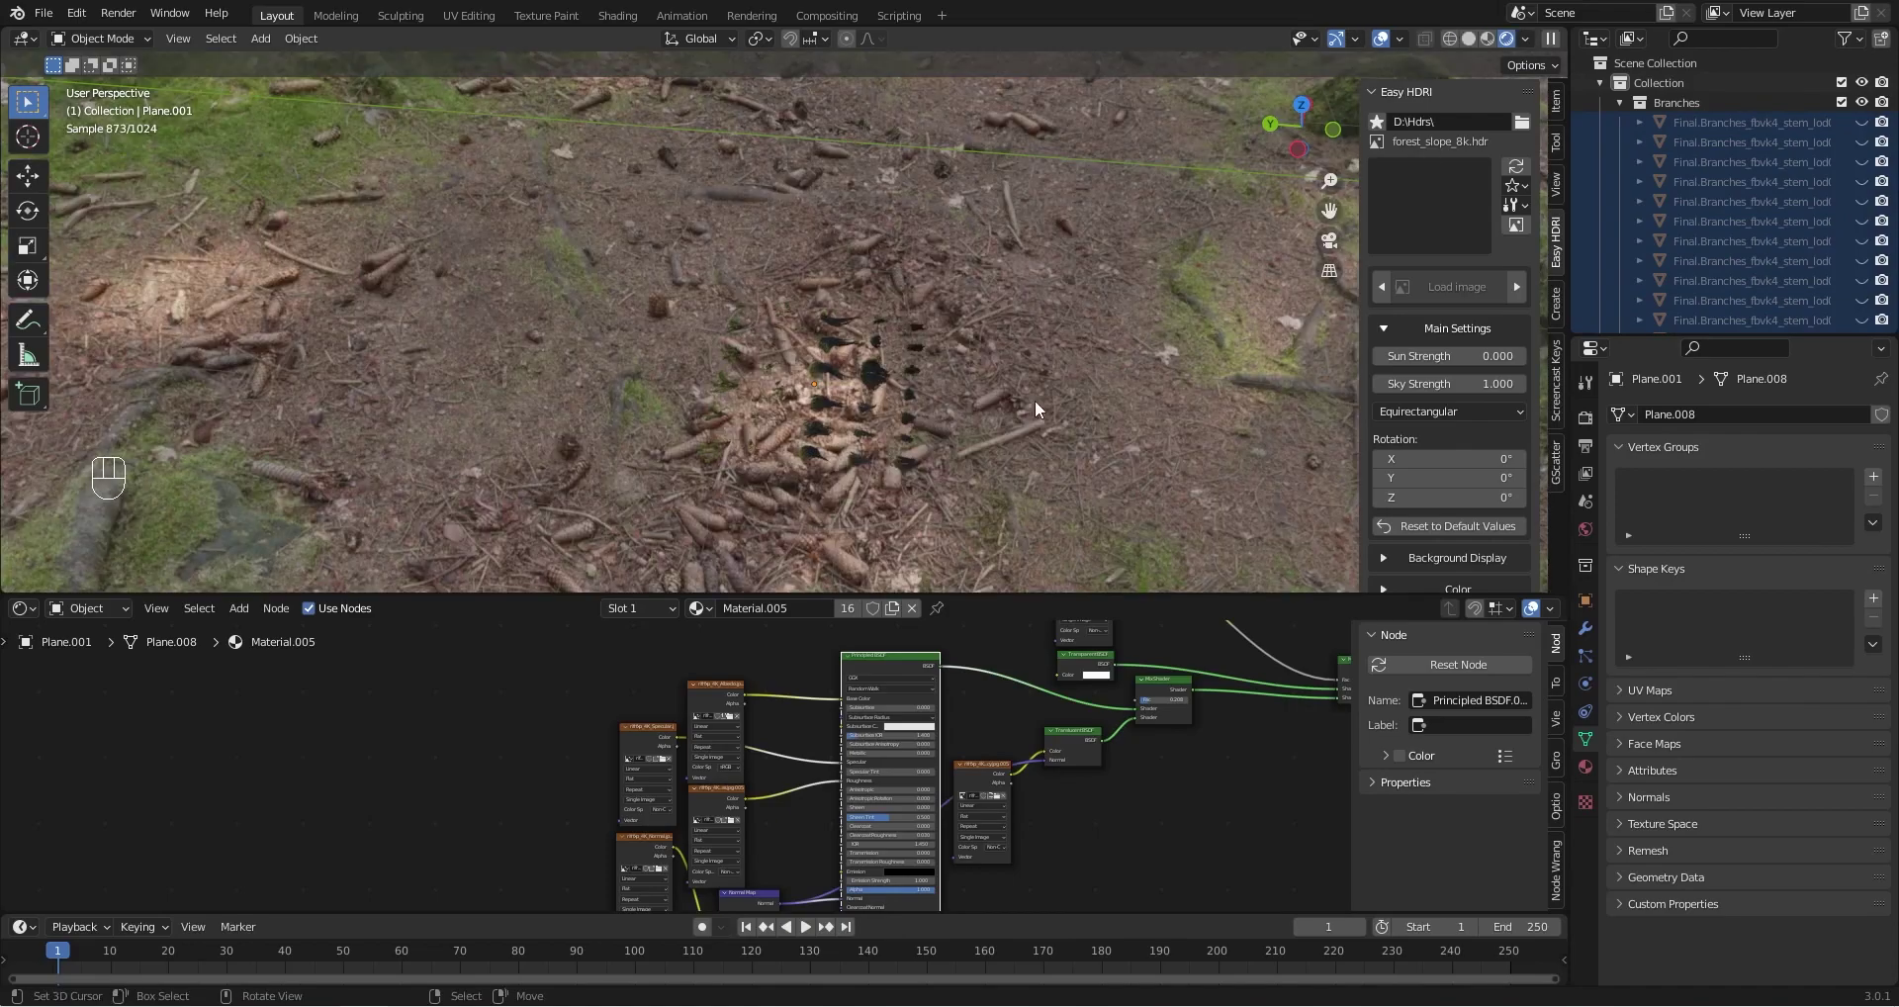
middle_drag(1035, 400, 881, 309)
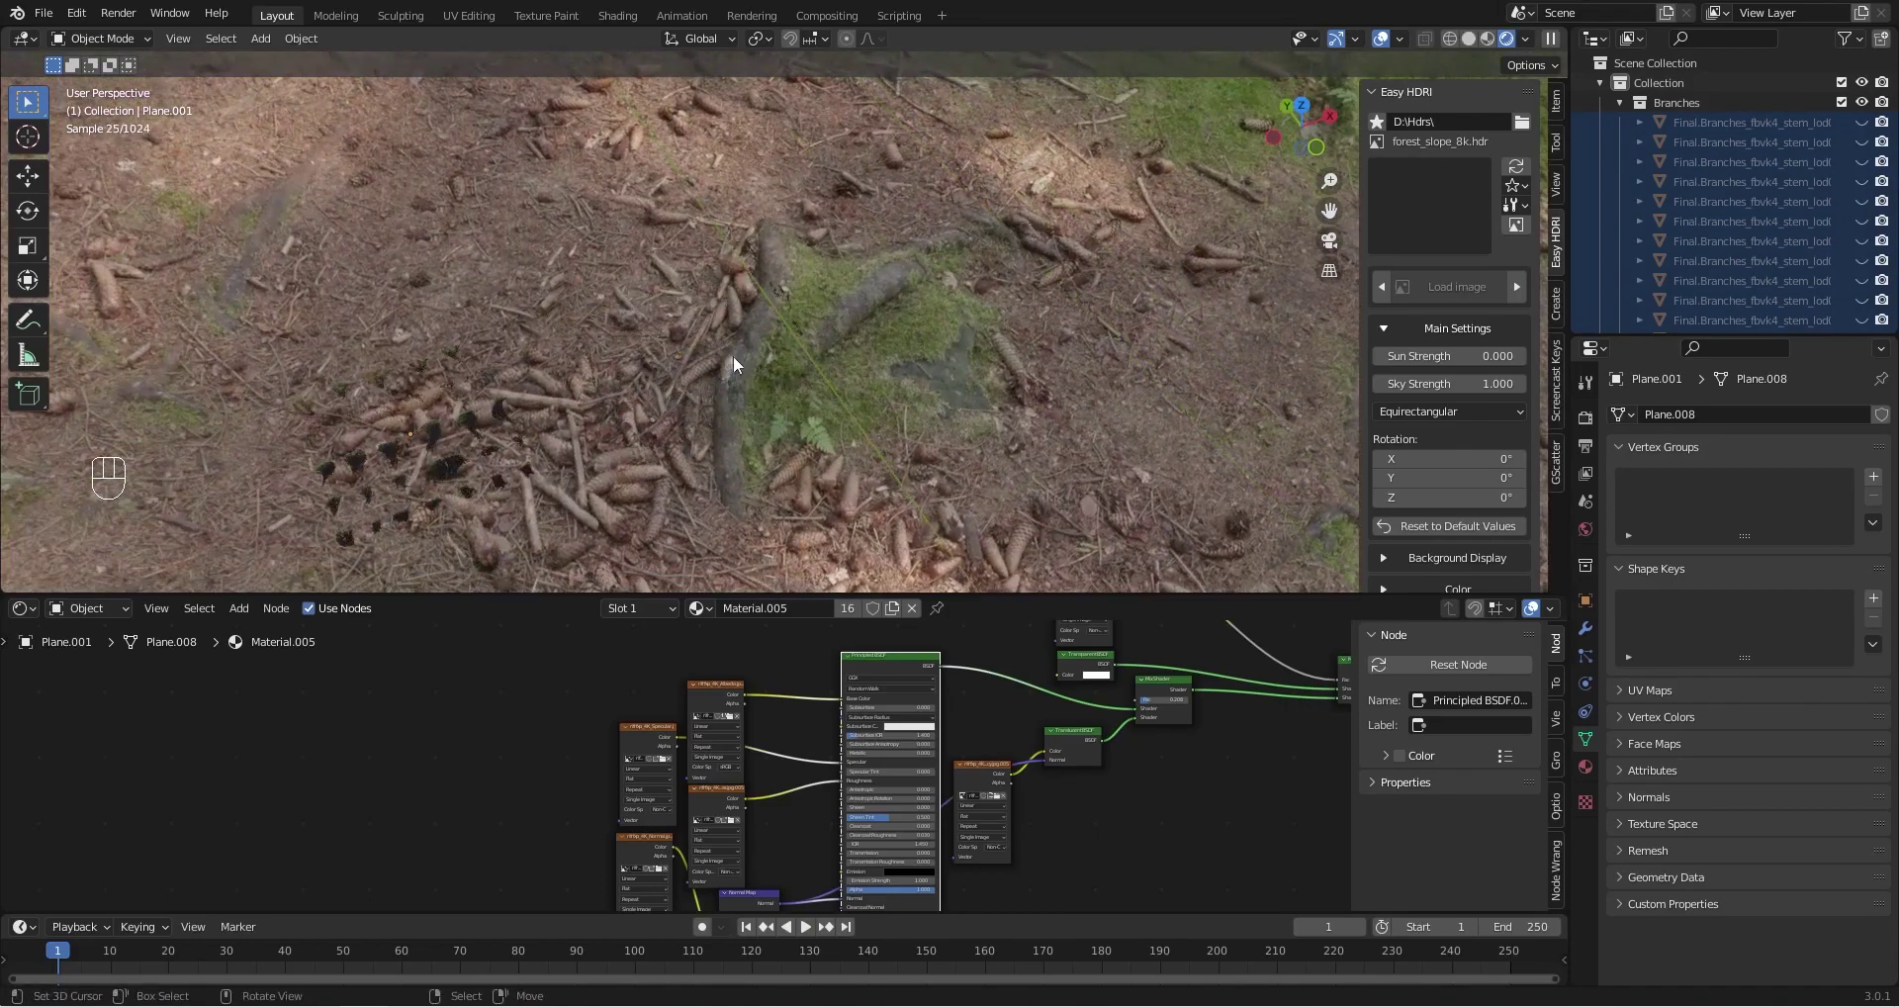
middle_drag(733, 354, 854, 401)
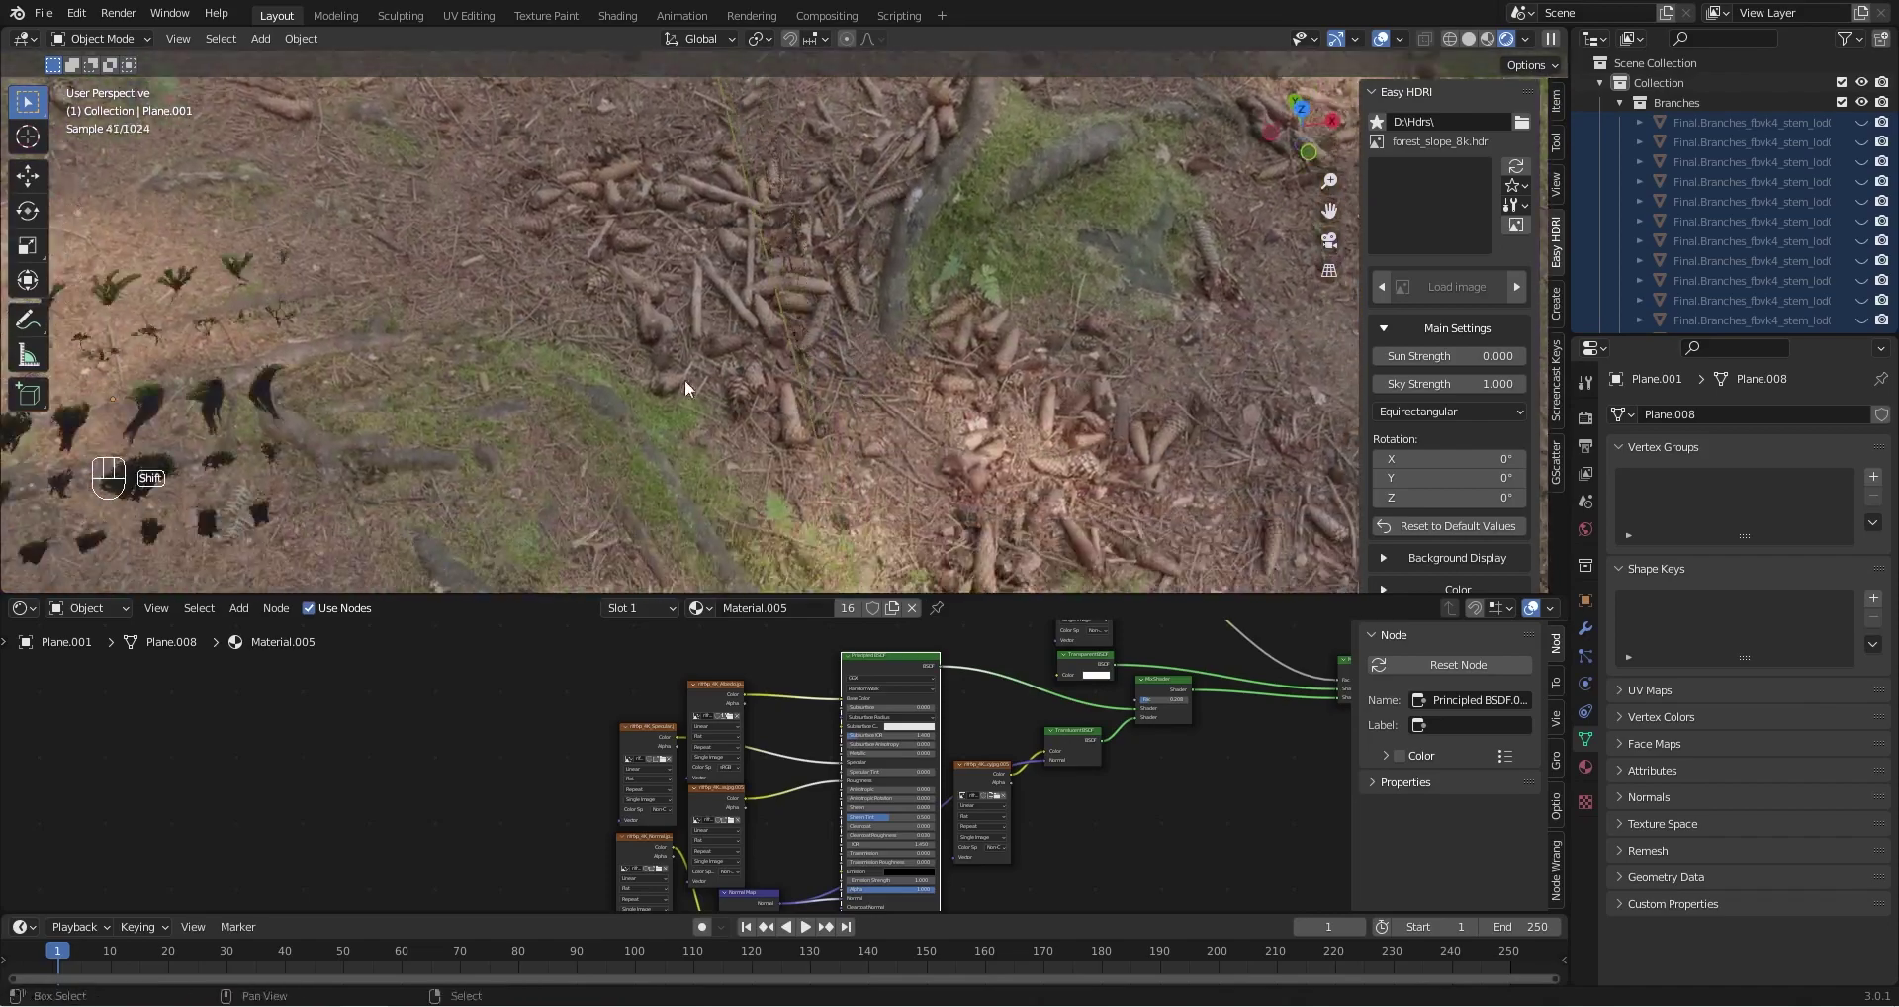
shift+middle_drag(685, 378, 1124, 335)
middle_drag(852, 408, 841, 470)
scroll(848, 476, up, 5)
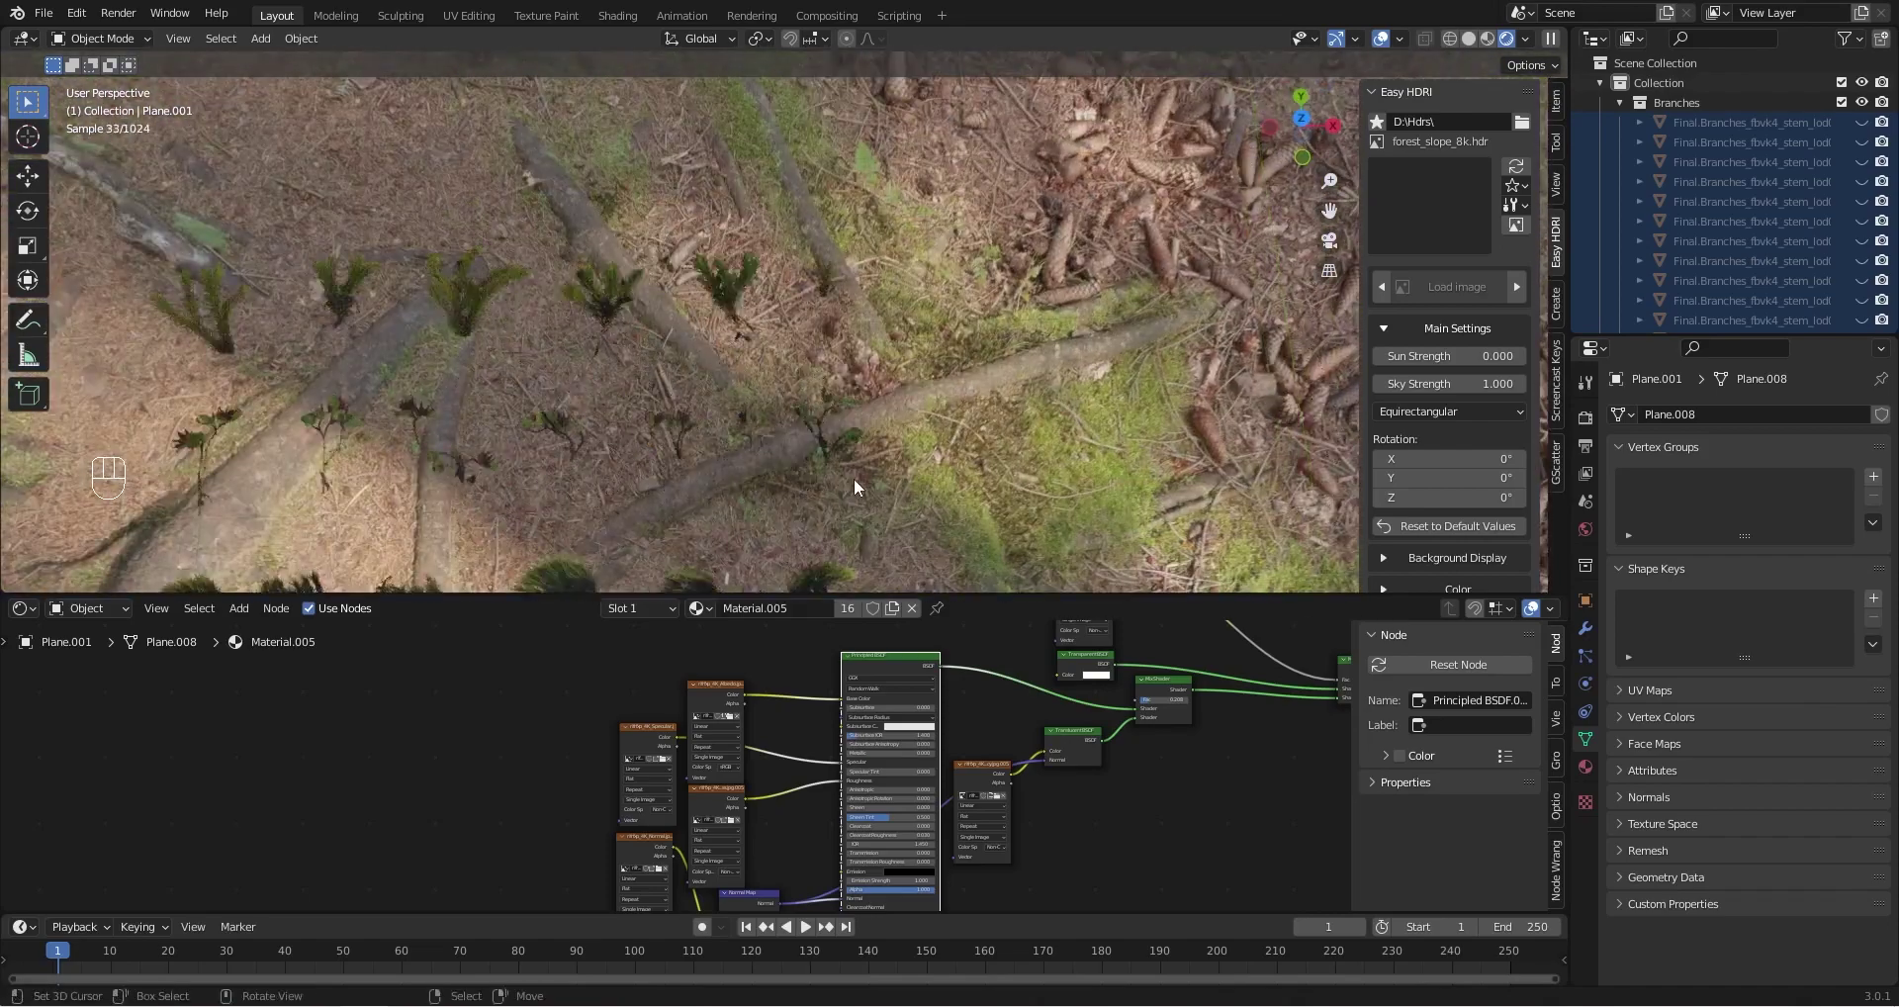
scroll(837, 426, down, 4)
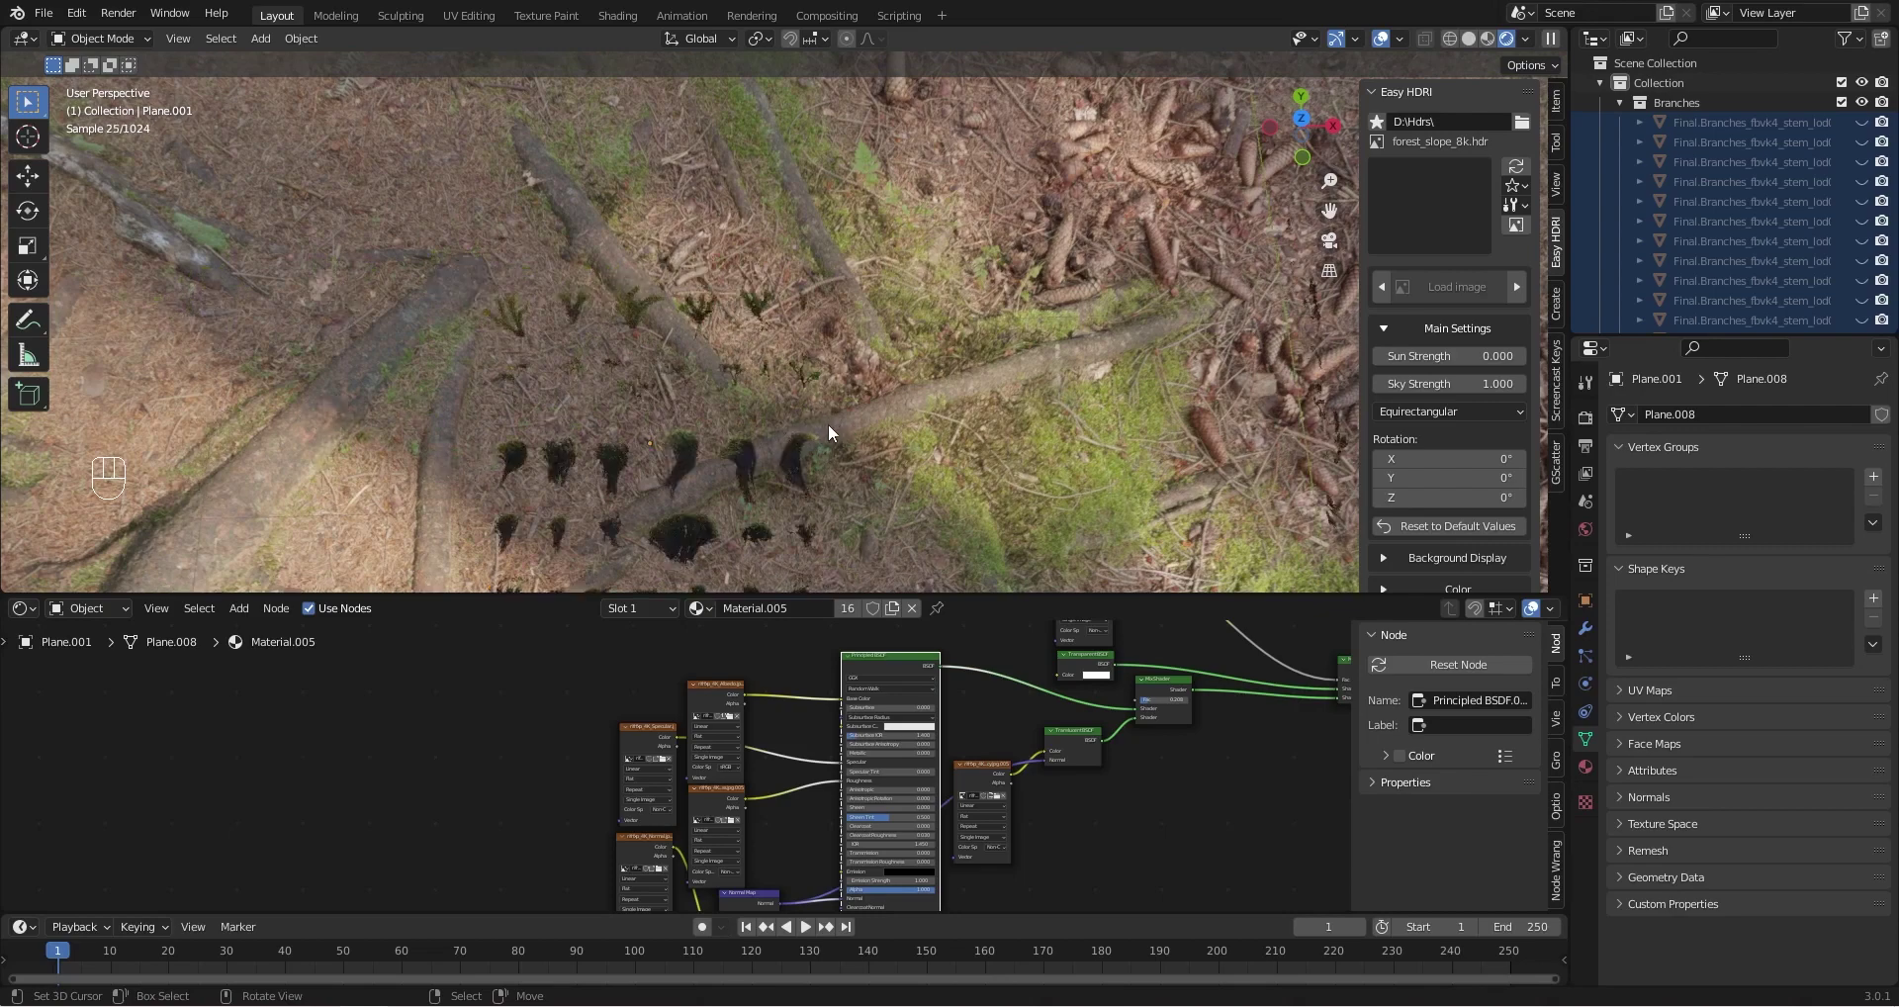
middle_drag(829, 427, 824, 376)
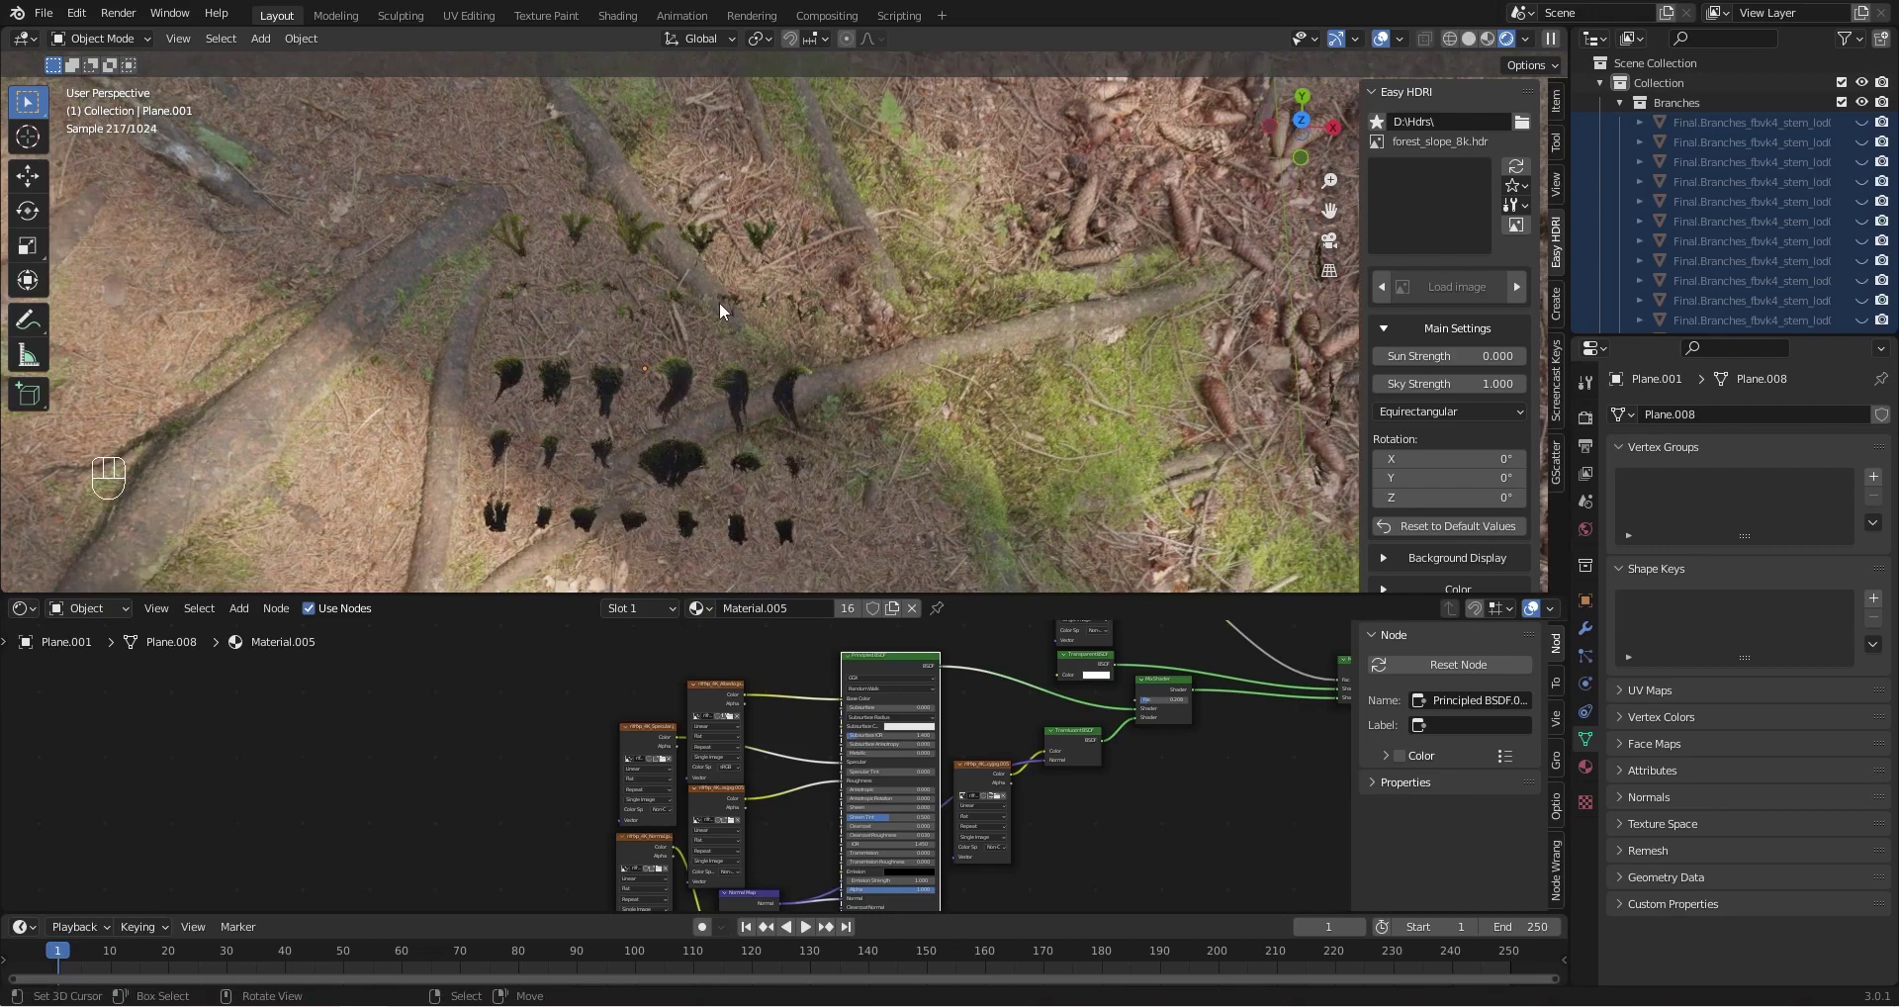
In Edit Mode, knife-cut a rectangular outline around the last plant of the plane's bottom row, at the corner
click(720, 391)
middle_drag(720, 391, 730, 352)
key(Tab)
scroll(730, 352, up, 3)
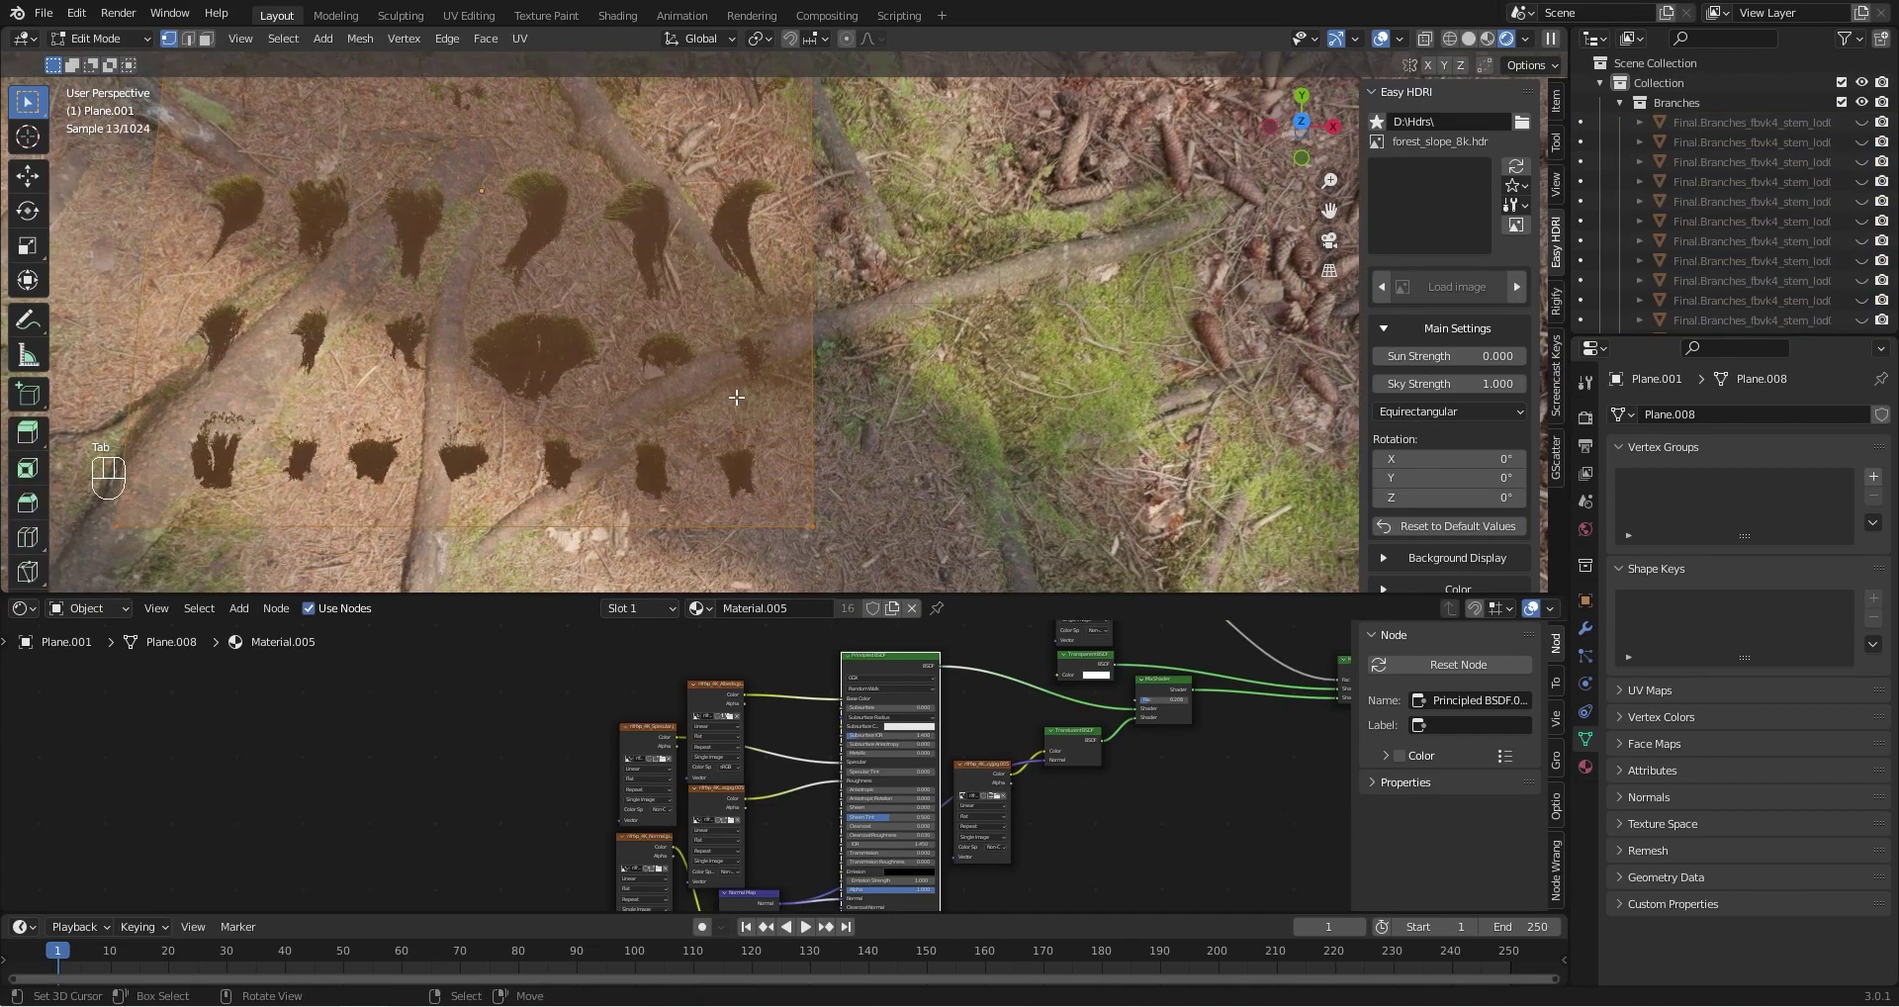
shift+middle_drag(741, 532, 762, 482)
scroll(762, 481, up, 2)
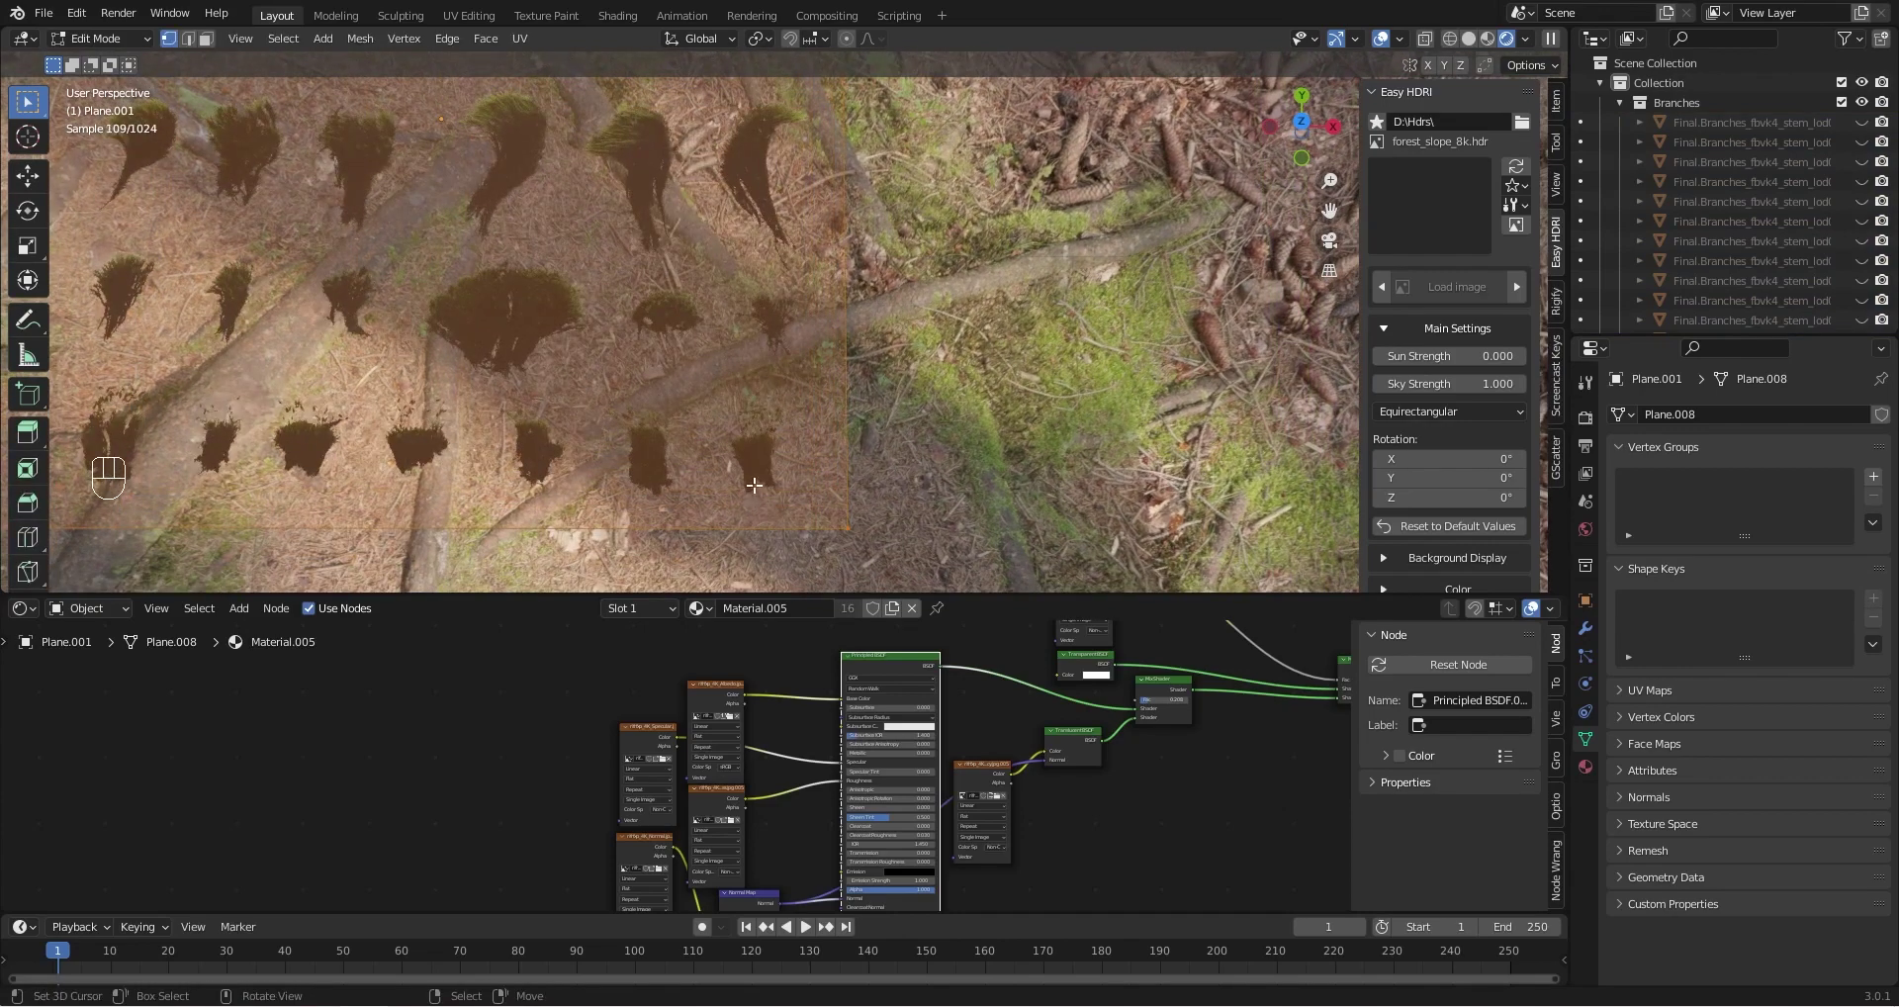
key(k)
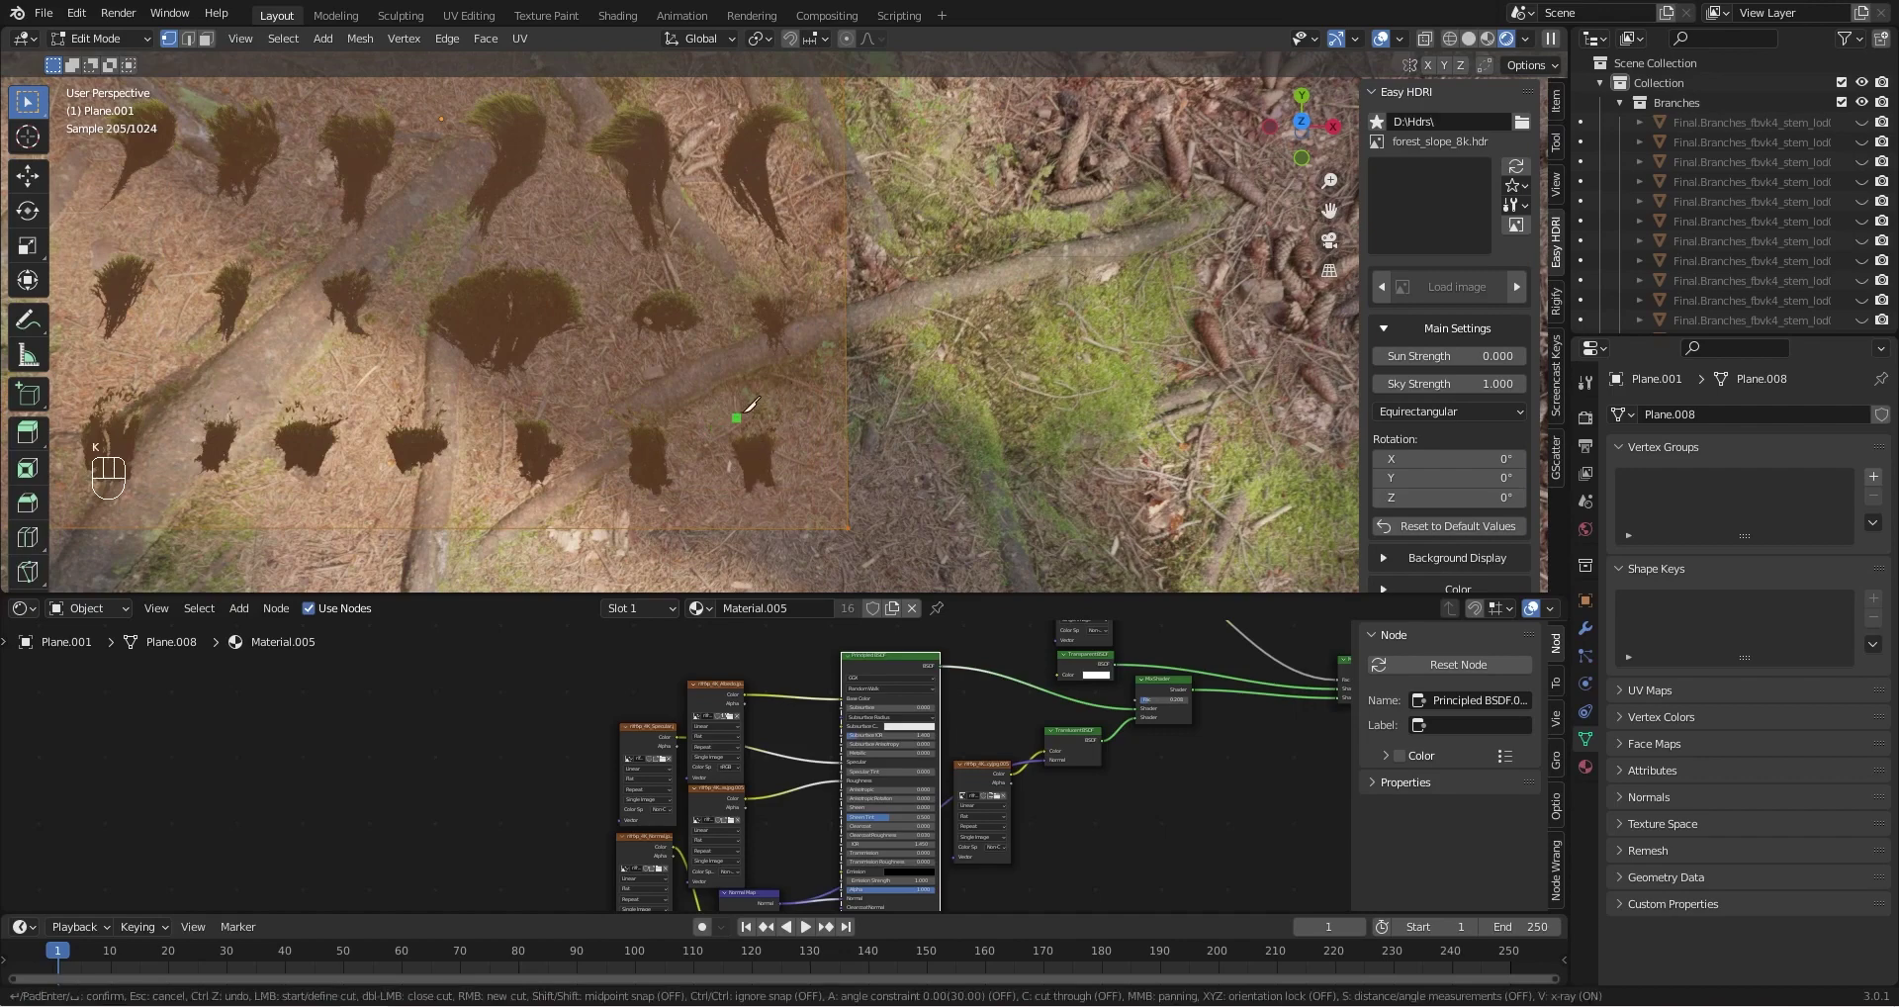
click(716, 528)
click(716, 382)
click(847, 383)
key(Return)
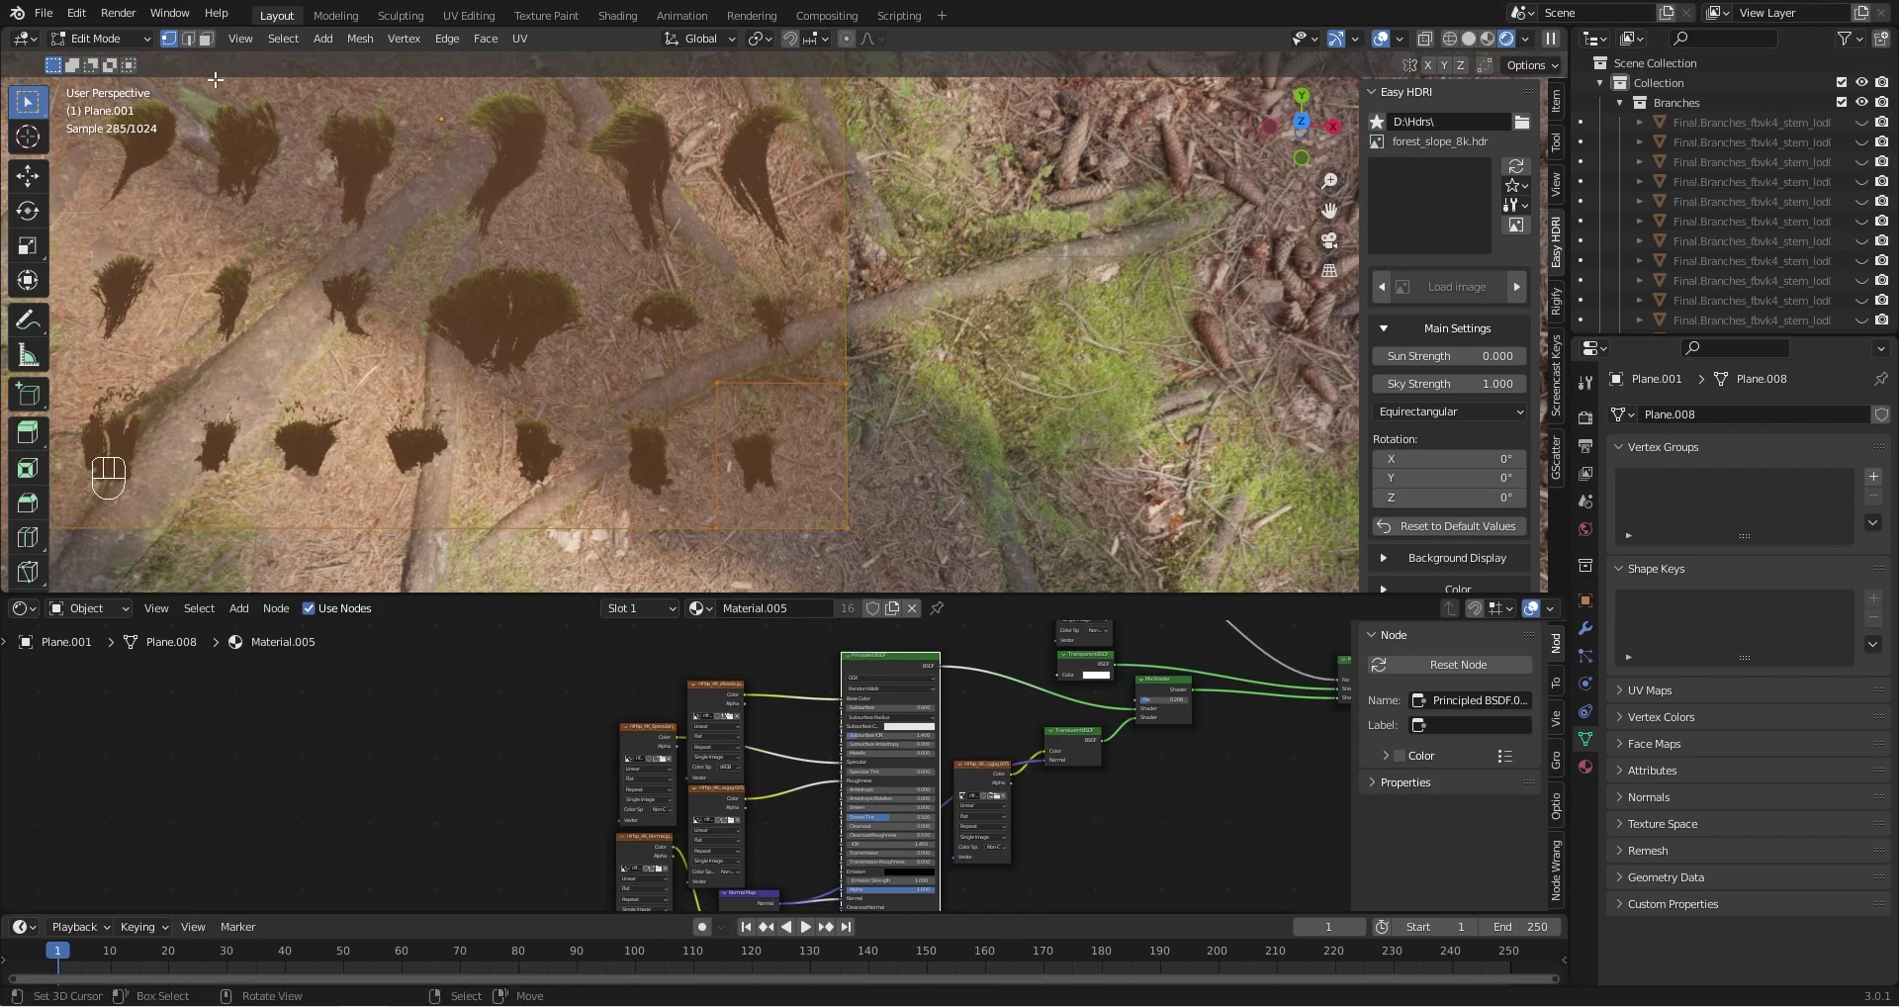
Separate the knife-cut face at the corner of the plane into its own object and return to Object Mode
click(206, 39)
click(753, 440)
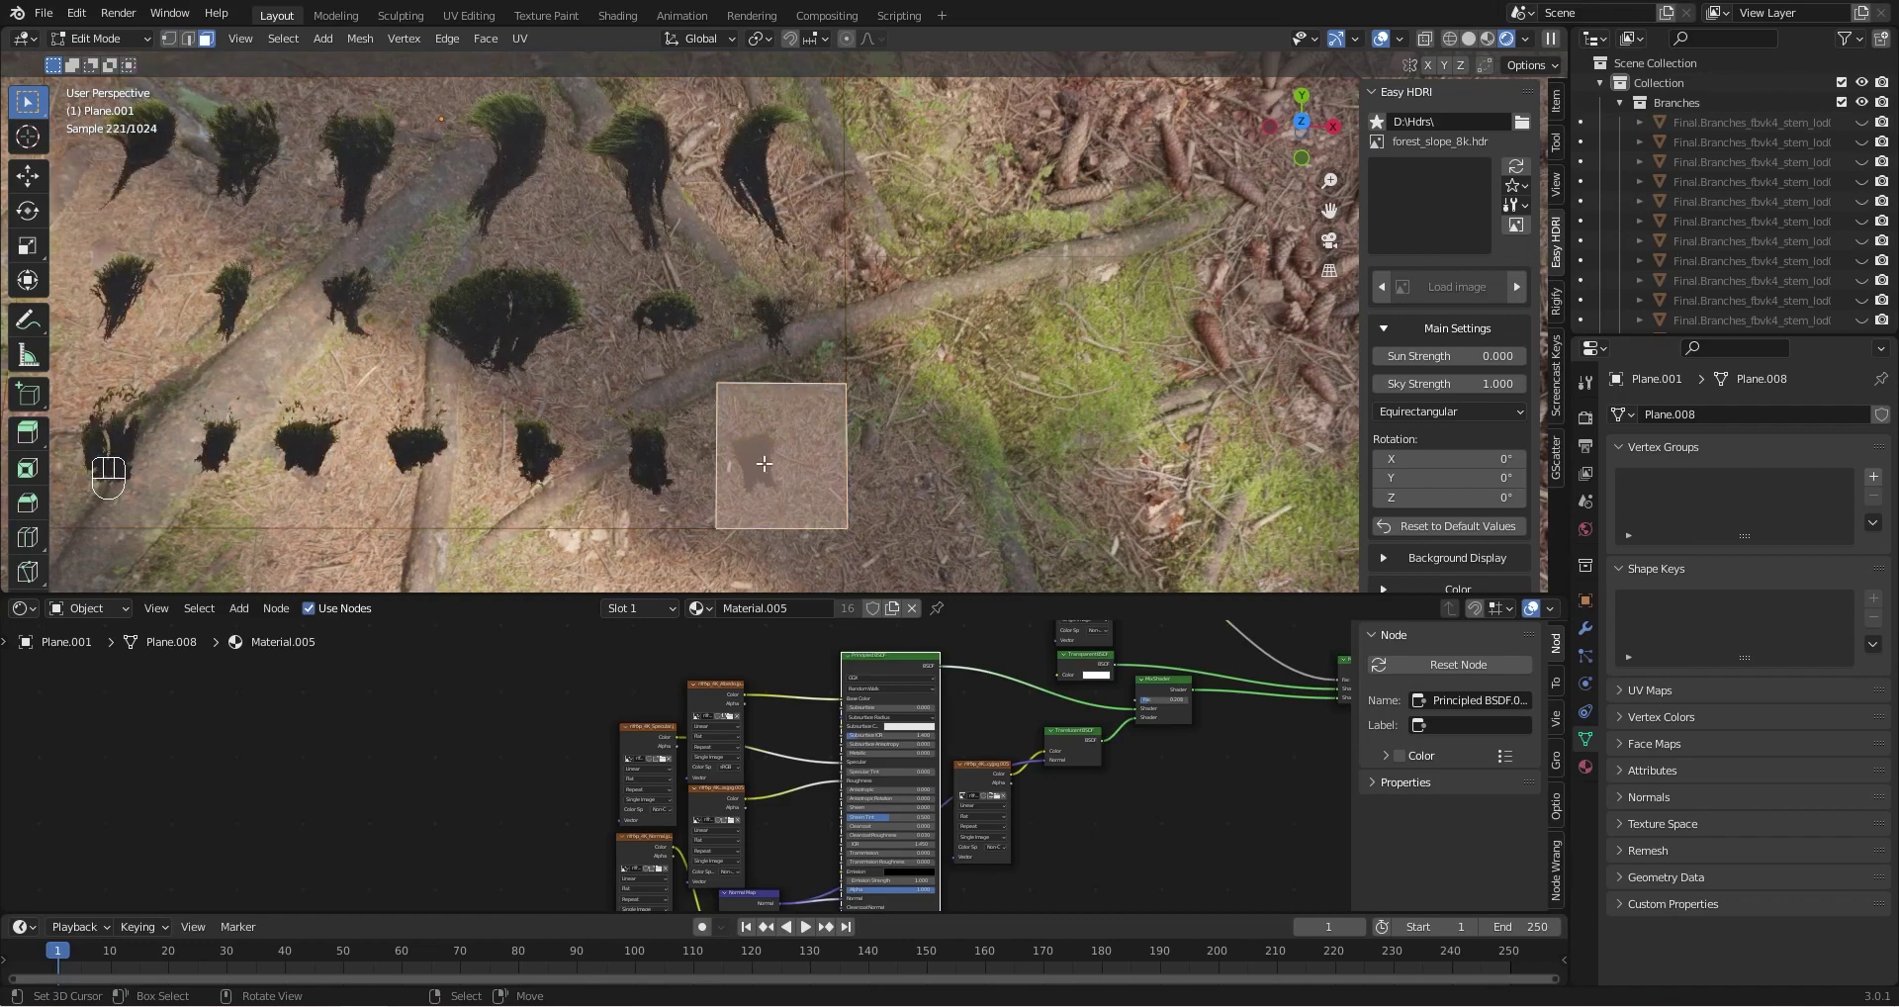
key(p)
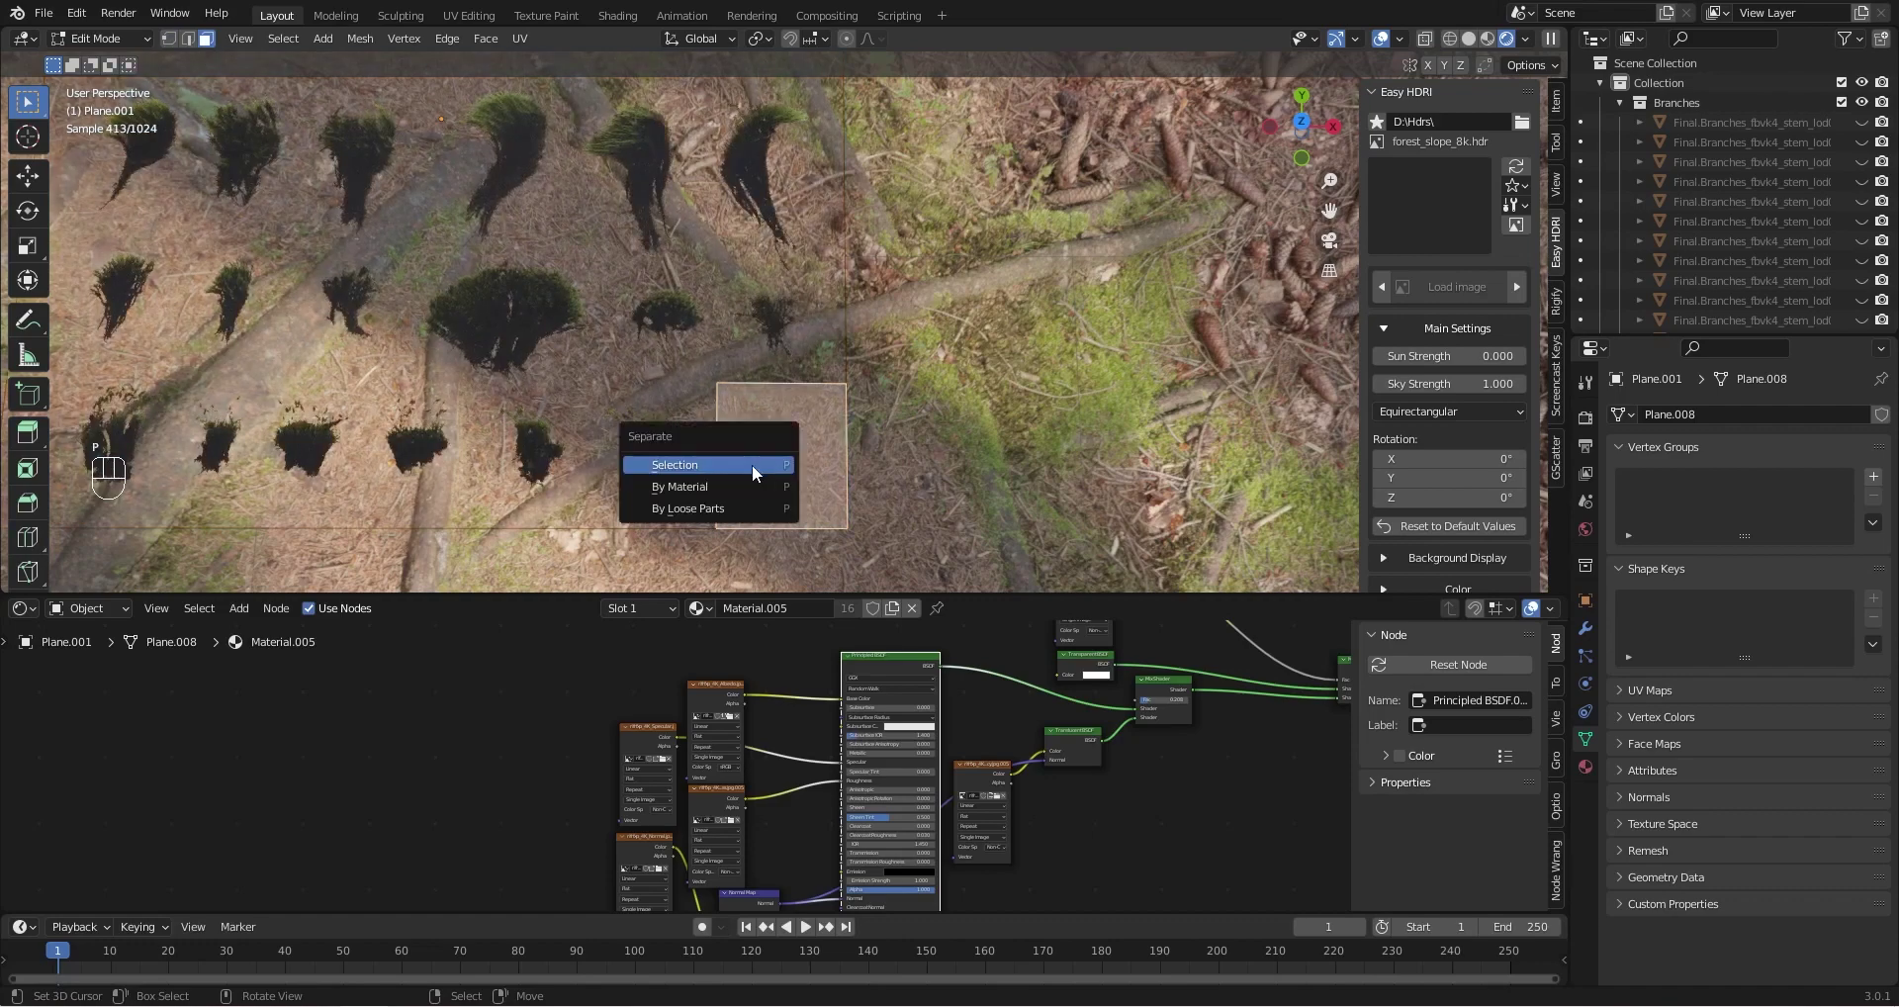
click(752, 465)
middle_drag(778, 492, 802, 478)
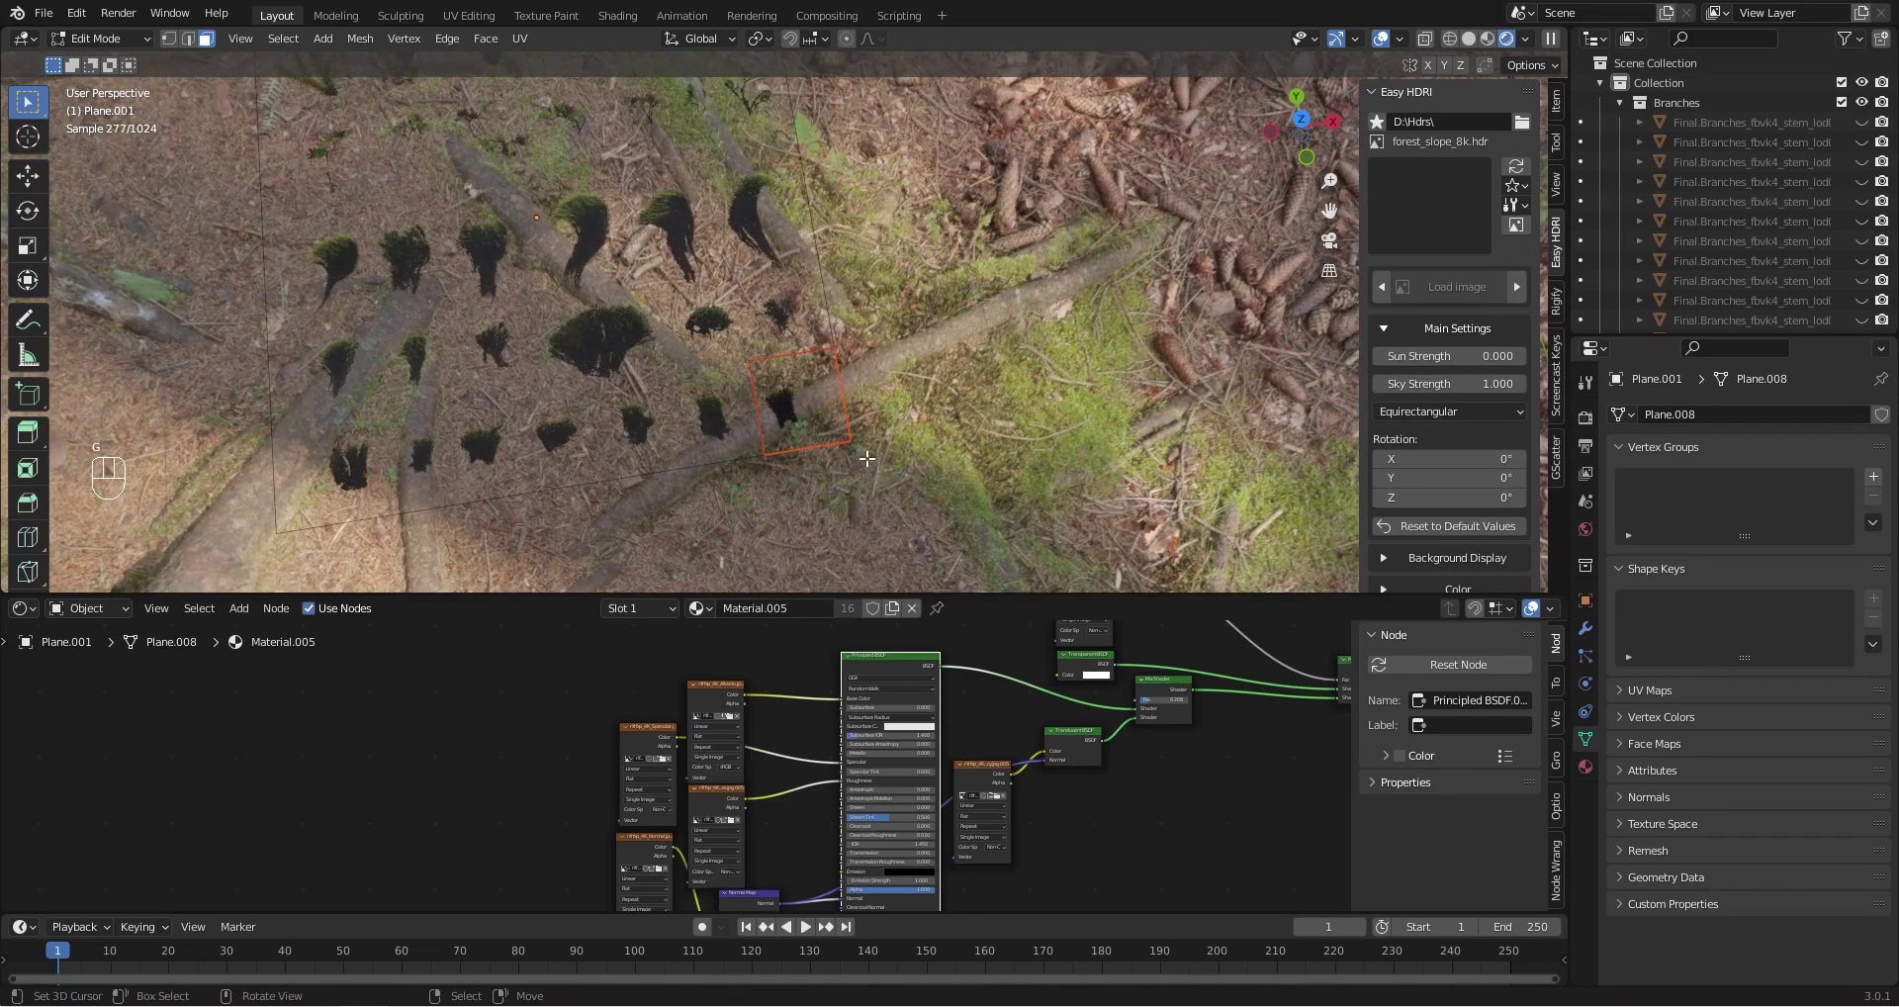
key(Tab)
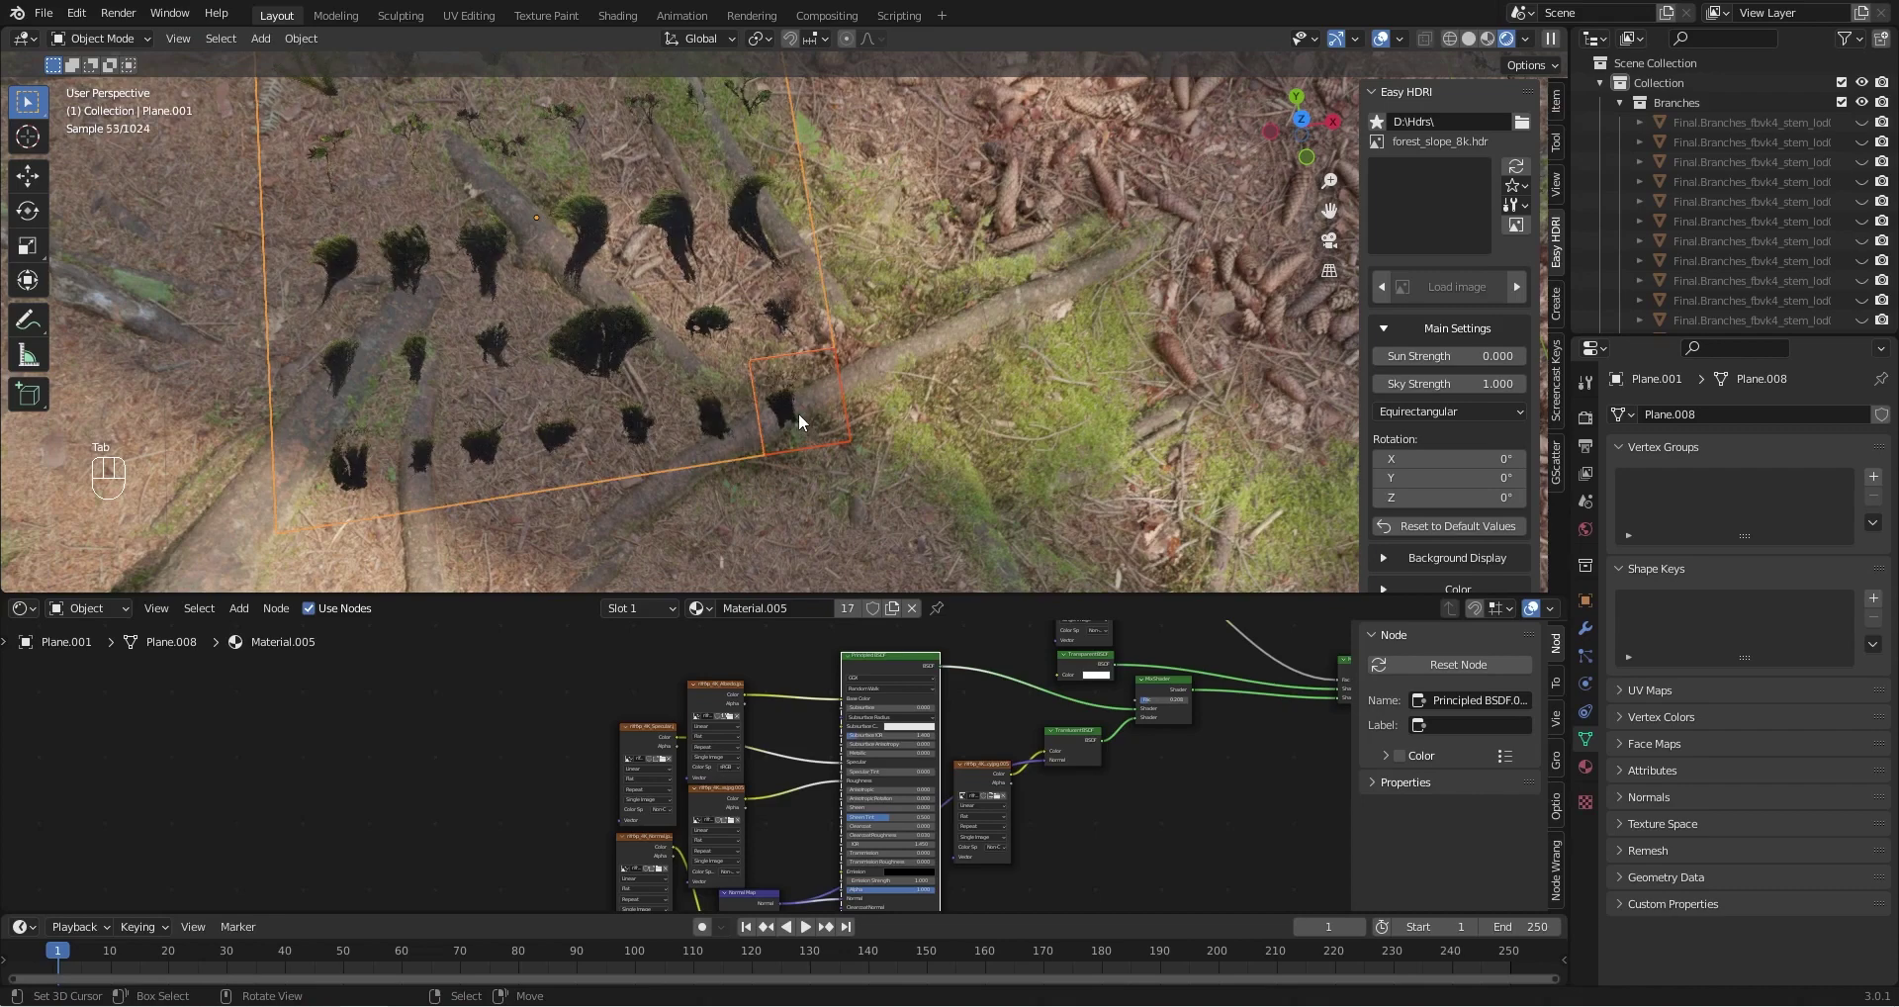
Select the separated plant piece and set its origin to its geometry
click(782, 427)
key(g)
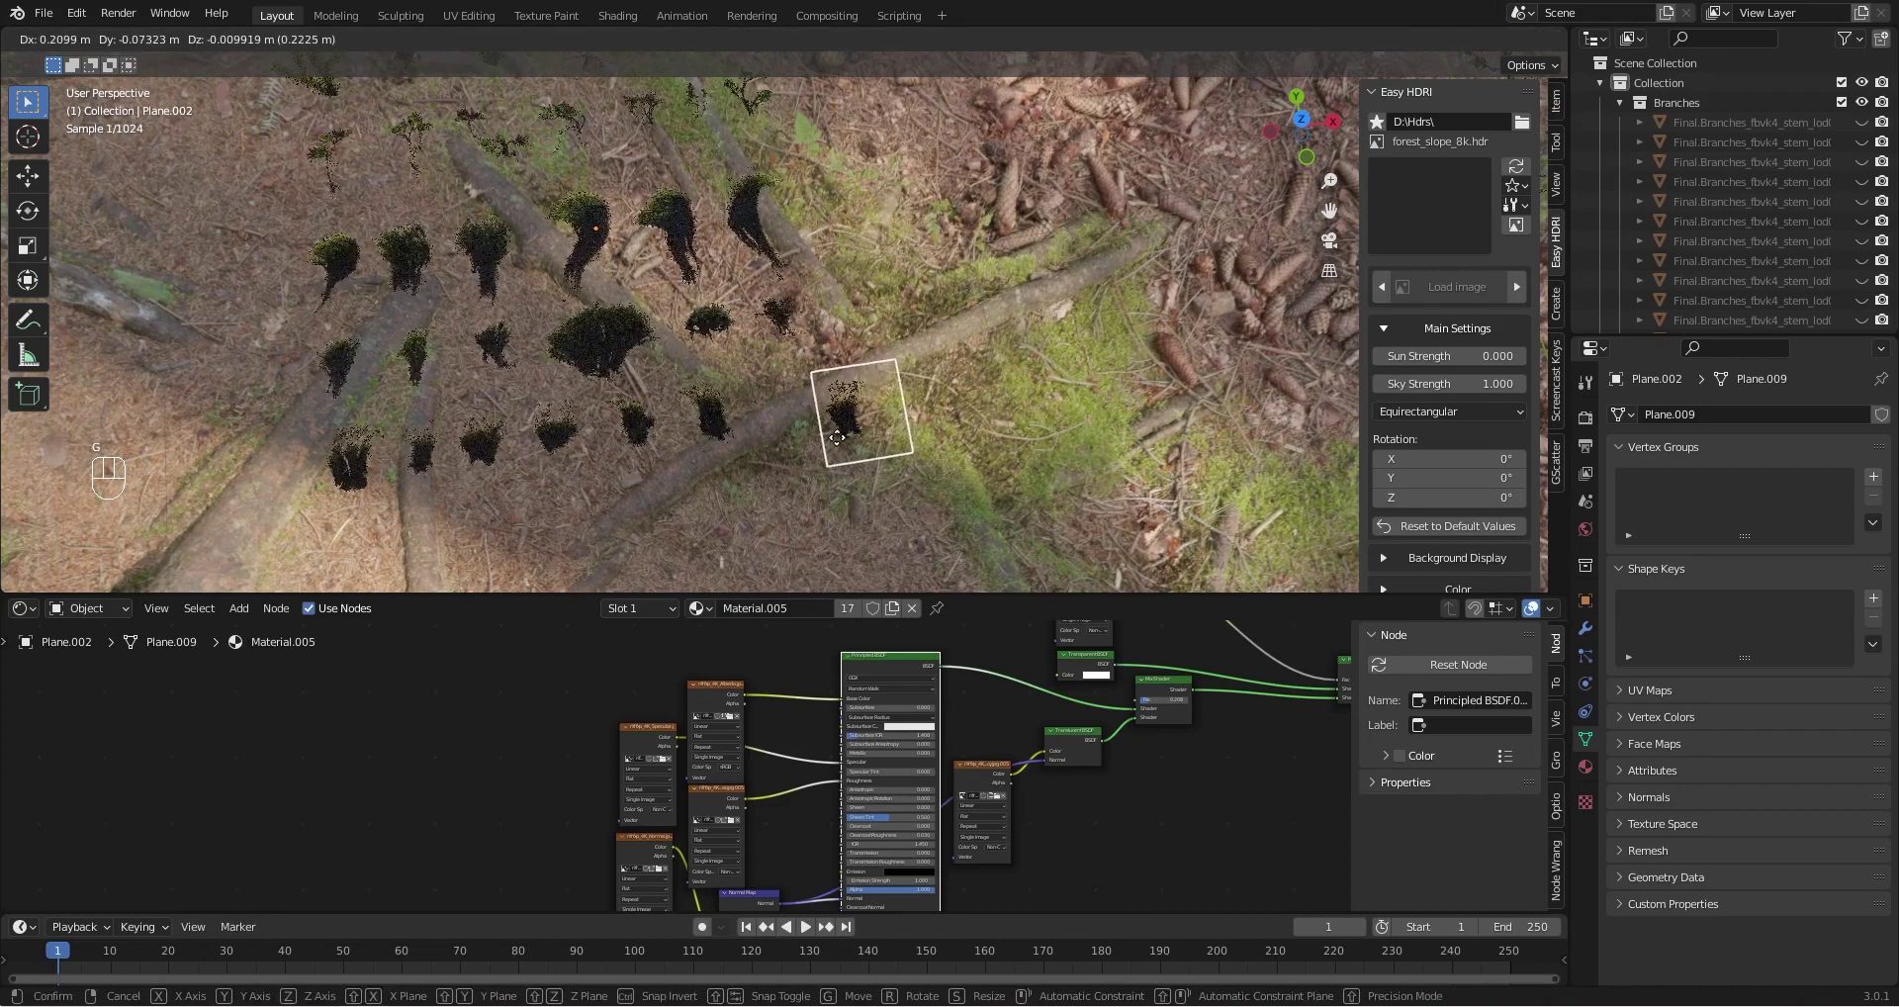
key(Escape)
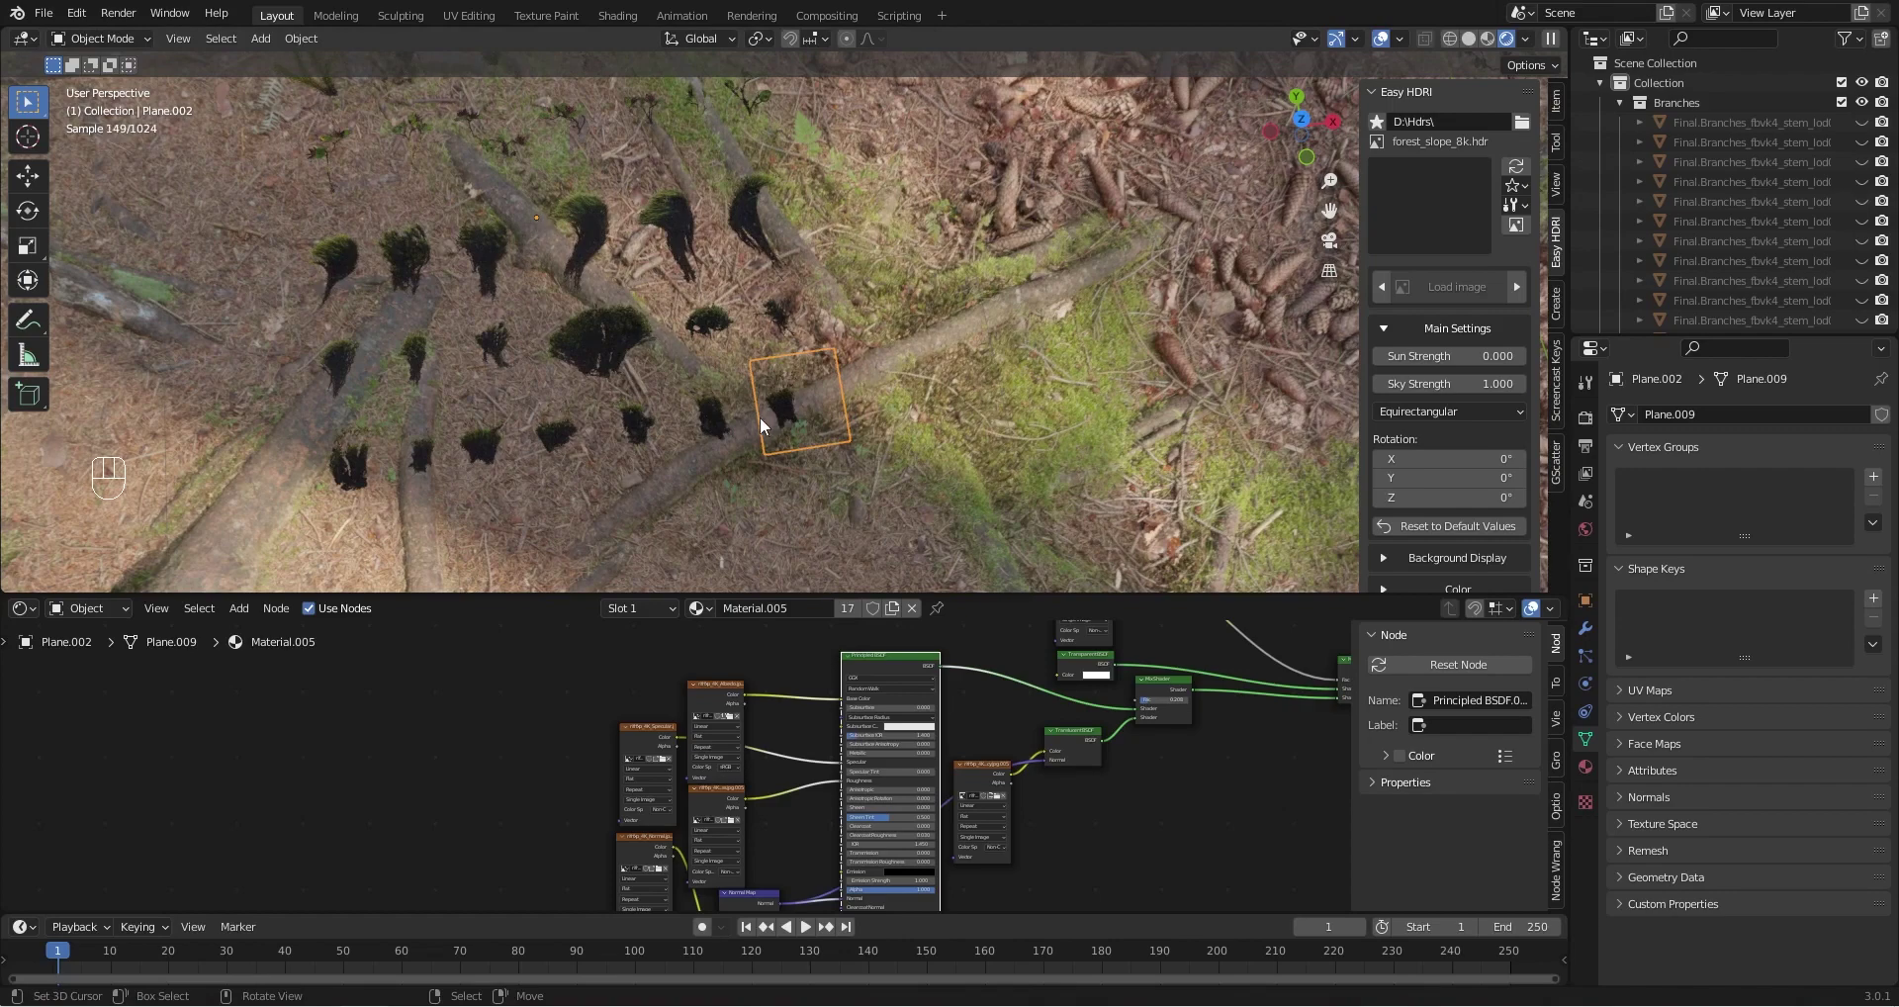
click(301, 39)
mouse_move(376, 81)
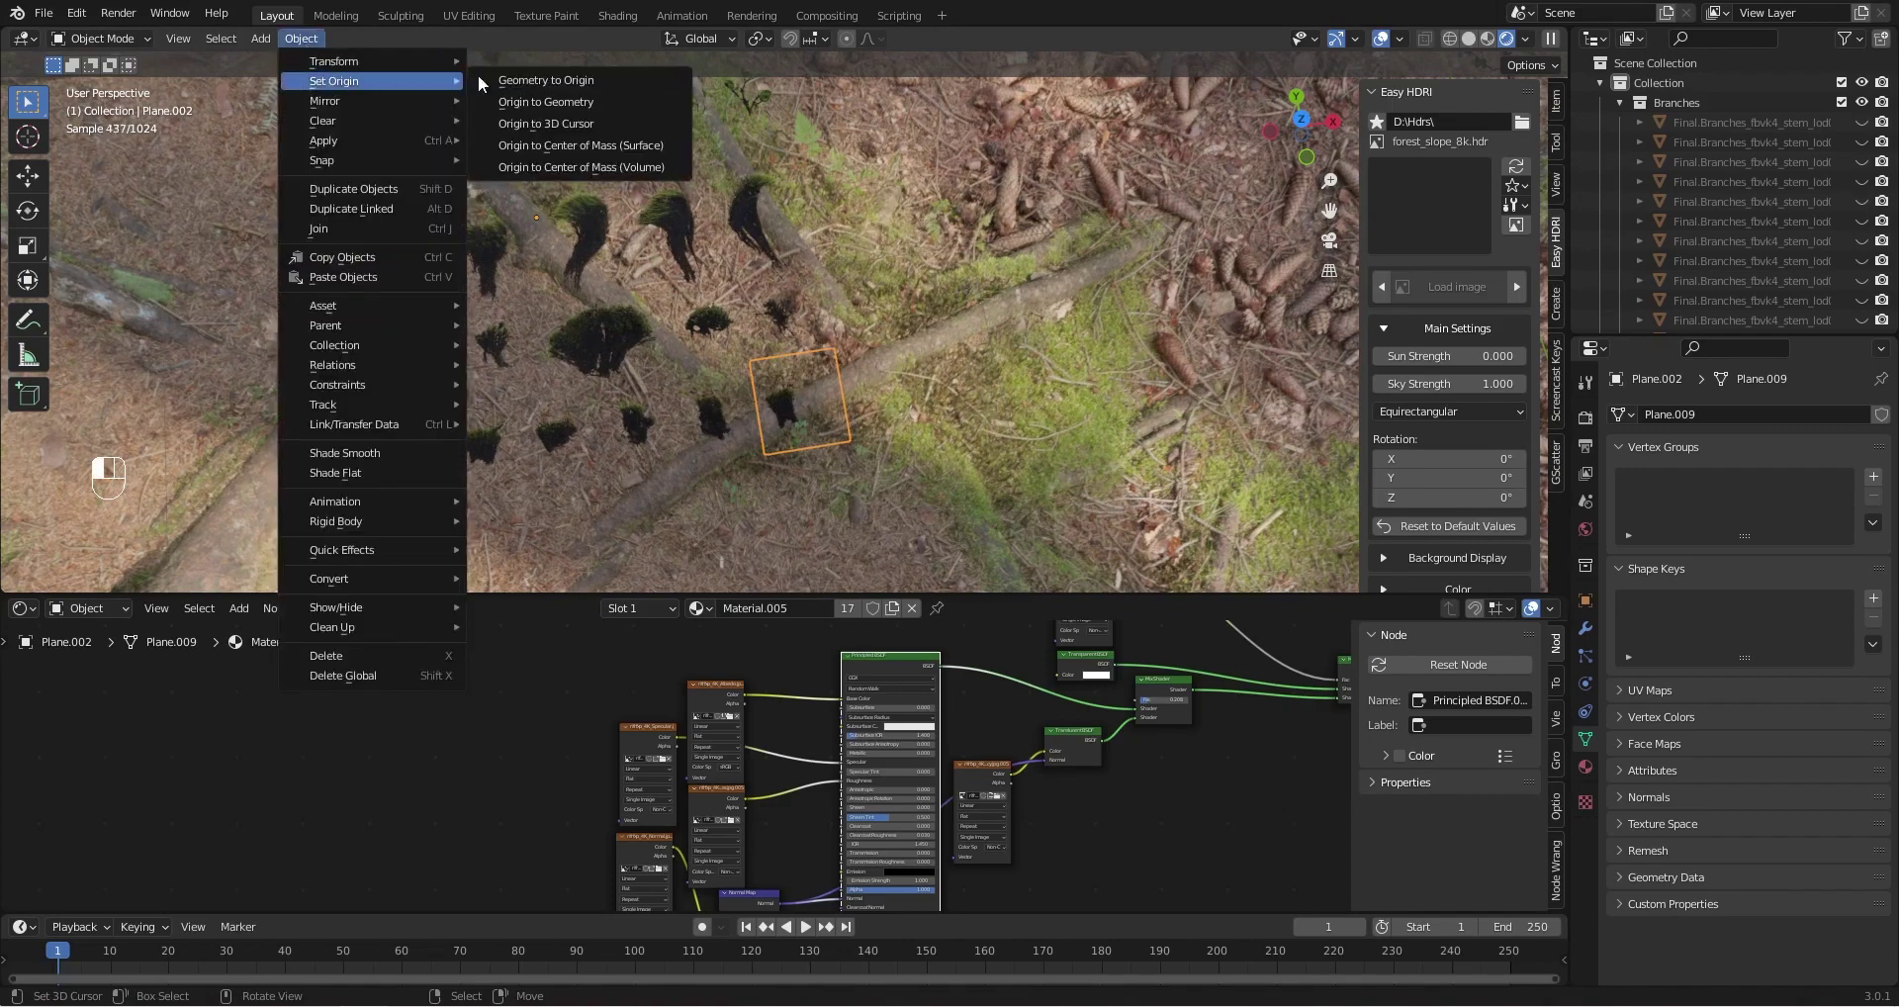
click(590, 103)
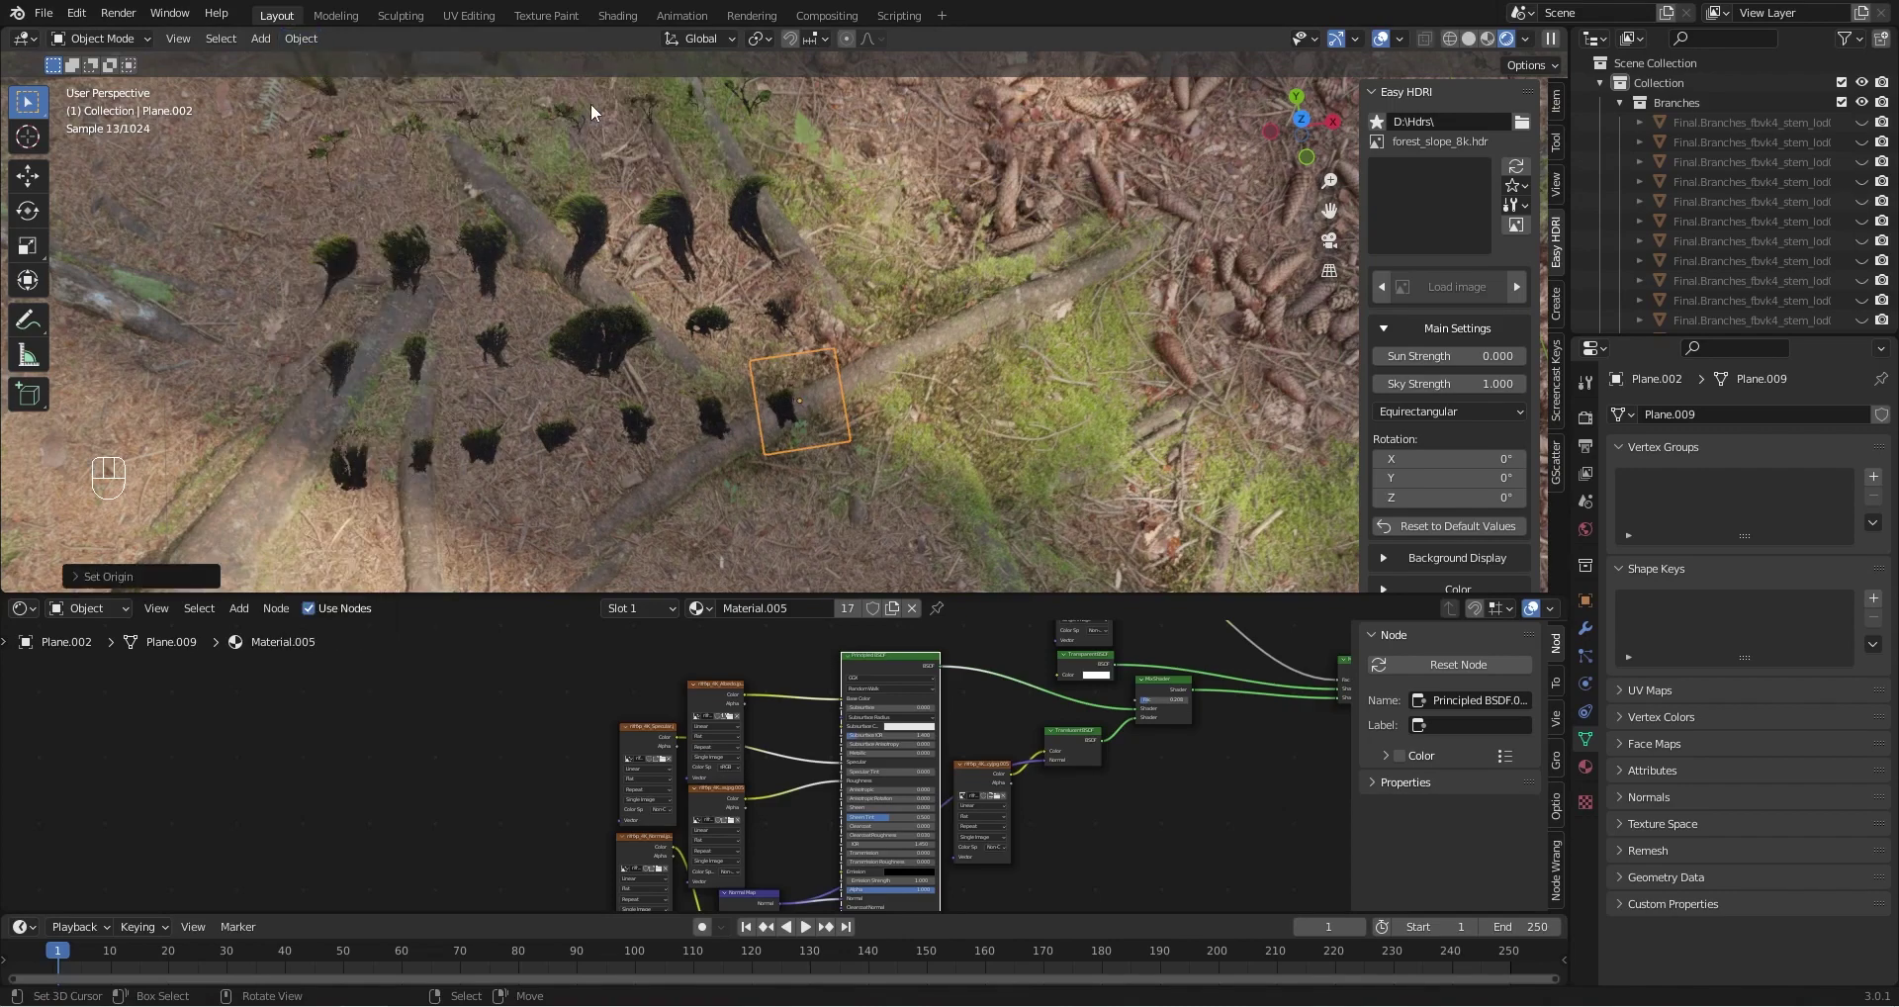
In Edit Mode, shift the piece's whole mesh about 0.06 m with Z locked so the plant lines up with the origin
scroll(857, 406, up, 2)
middle_drag(856, 405, 831, 428)
shift+middle_drag(831, 427, 806, 319)
scroll(803, 375, up, 1)
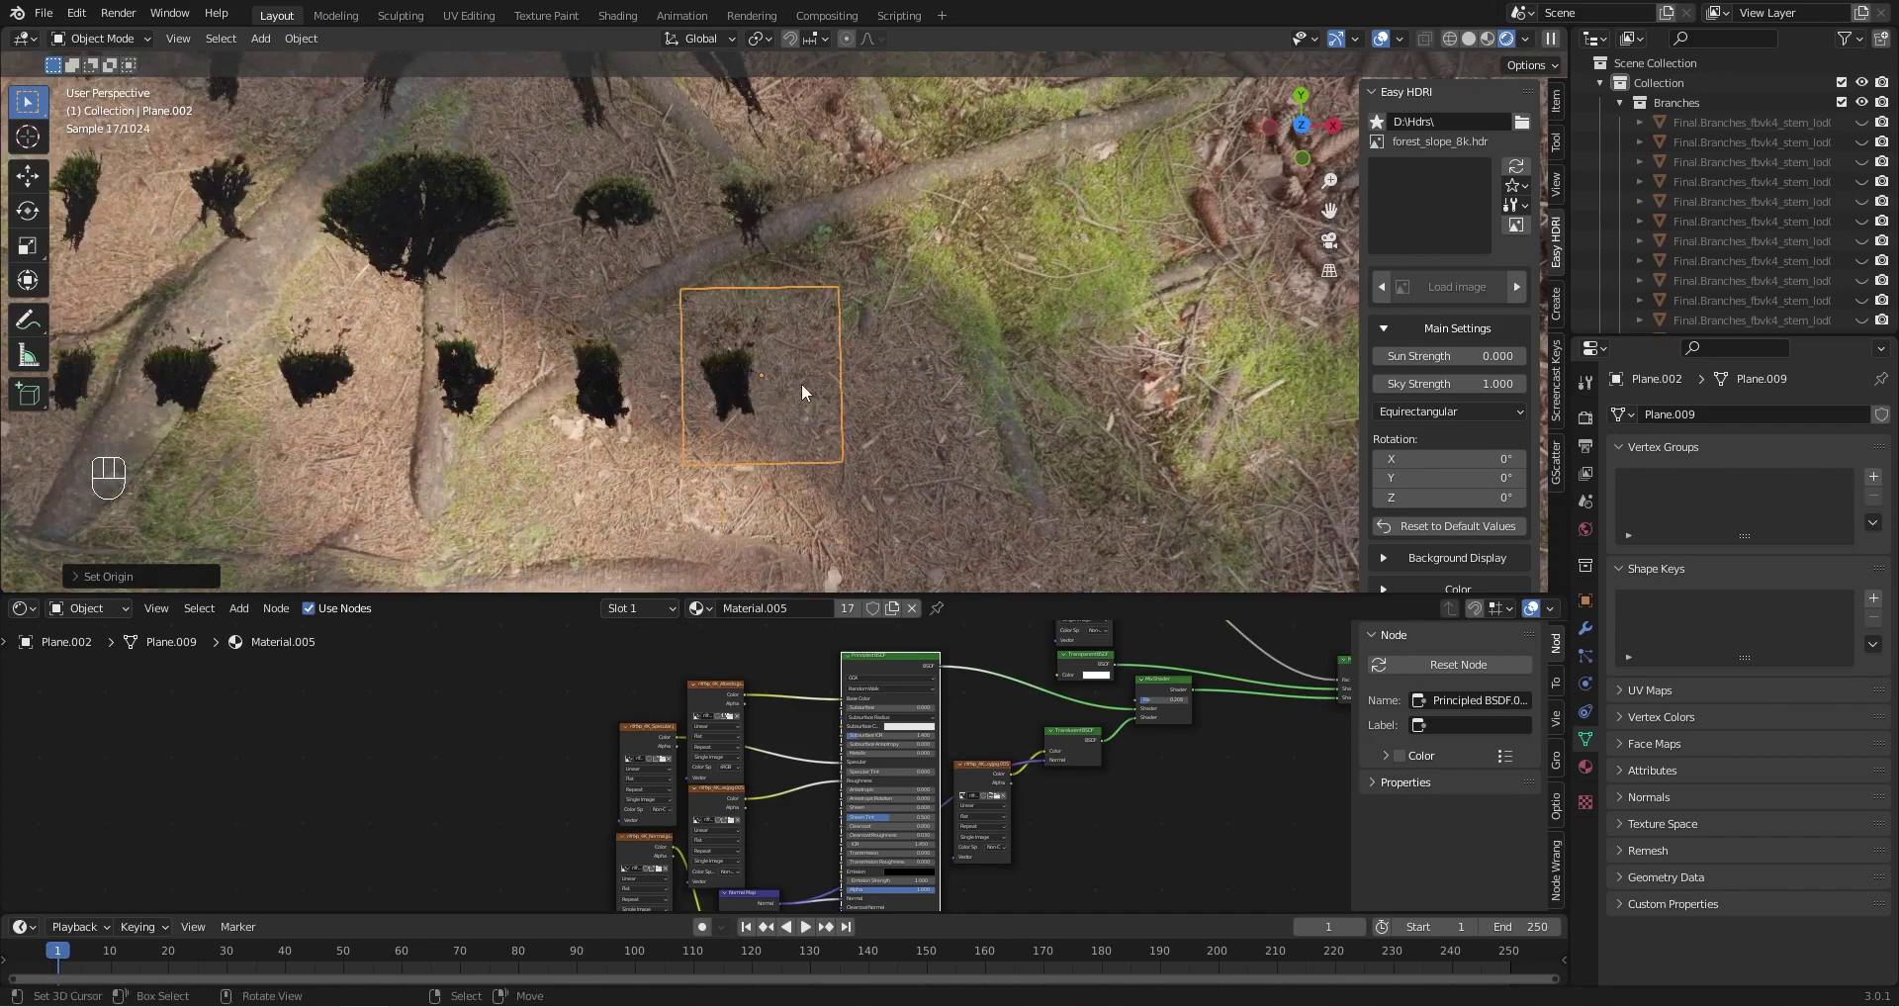
key(Tab)
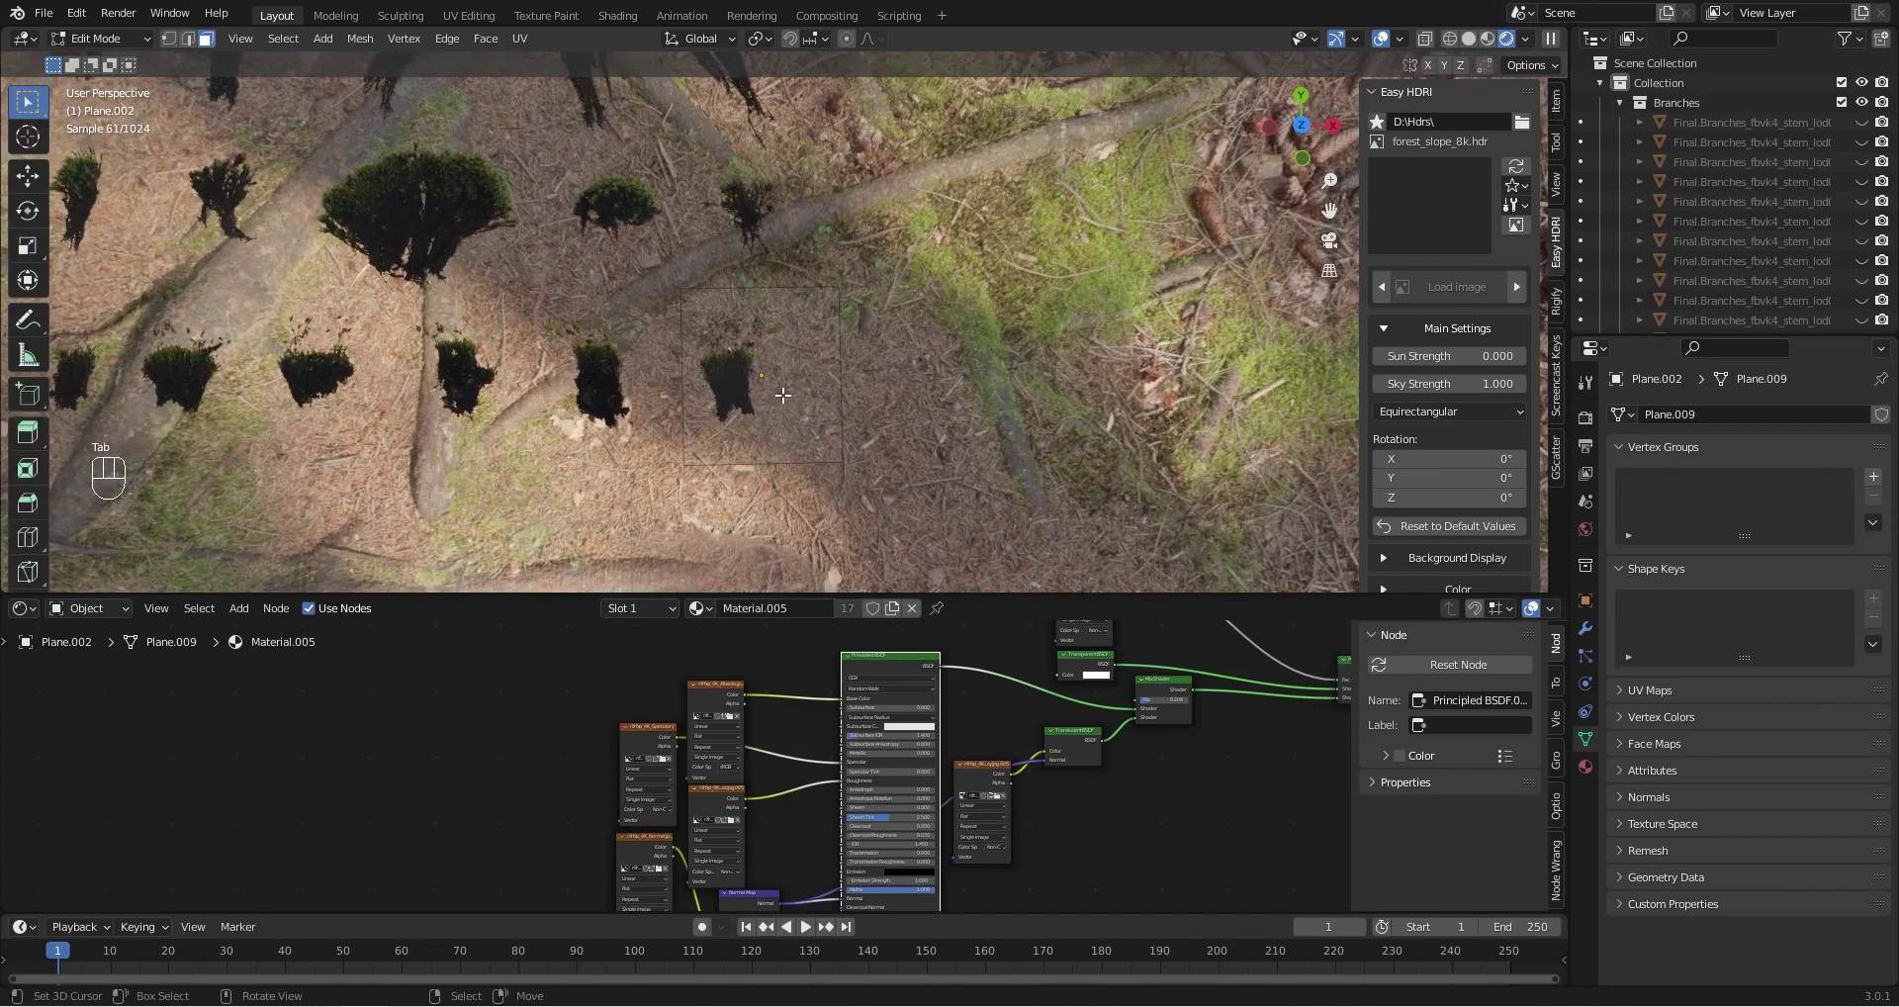
key(a)
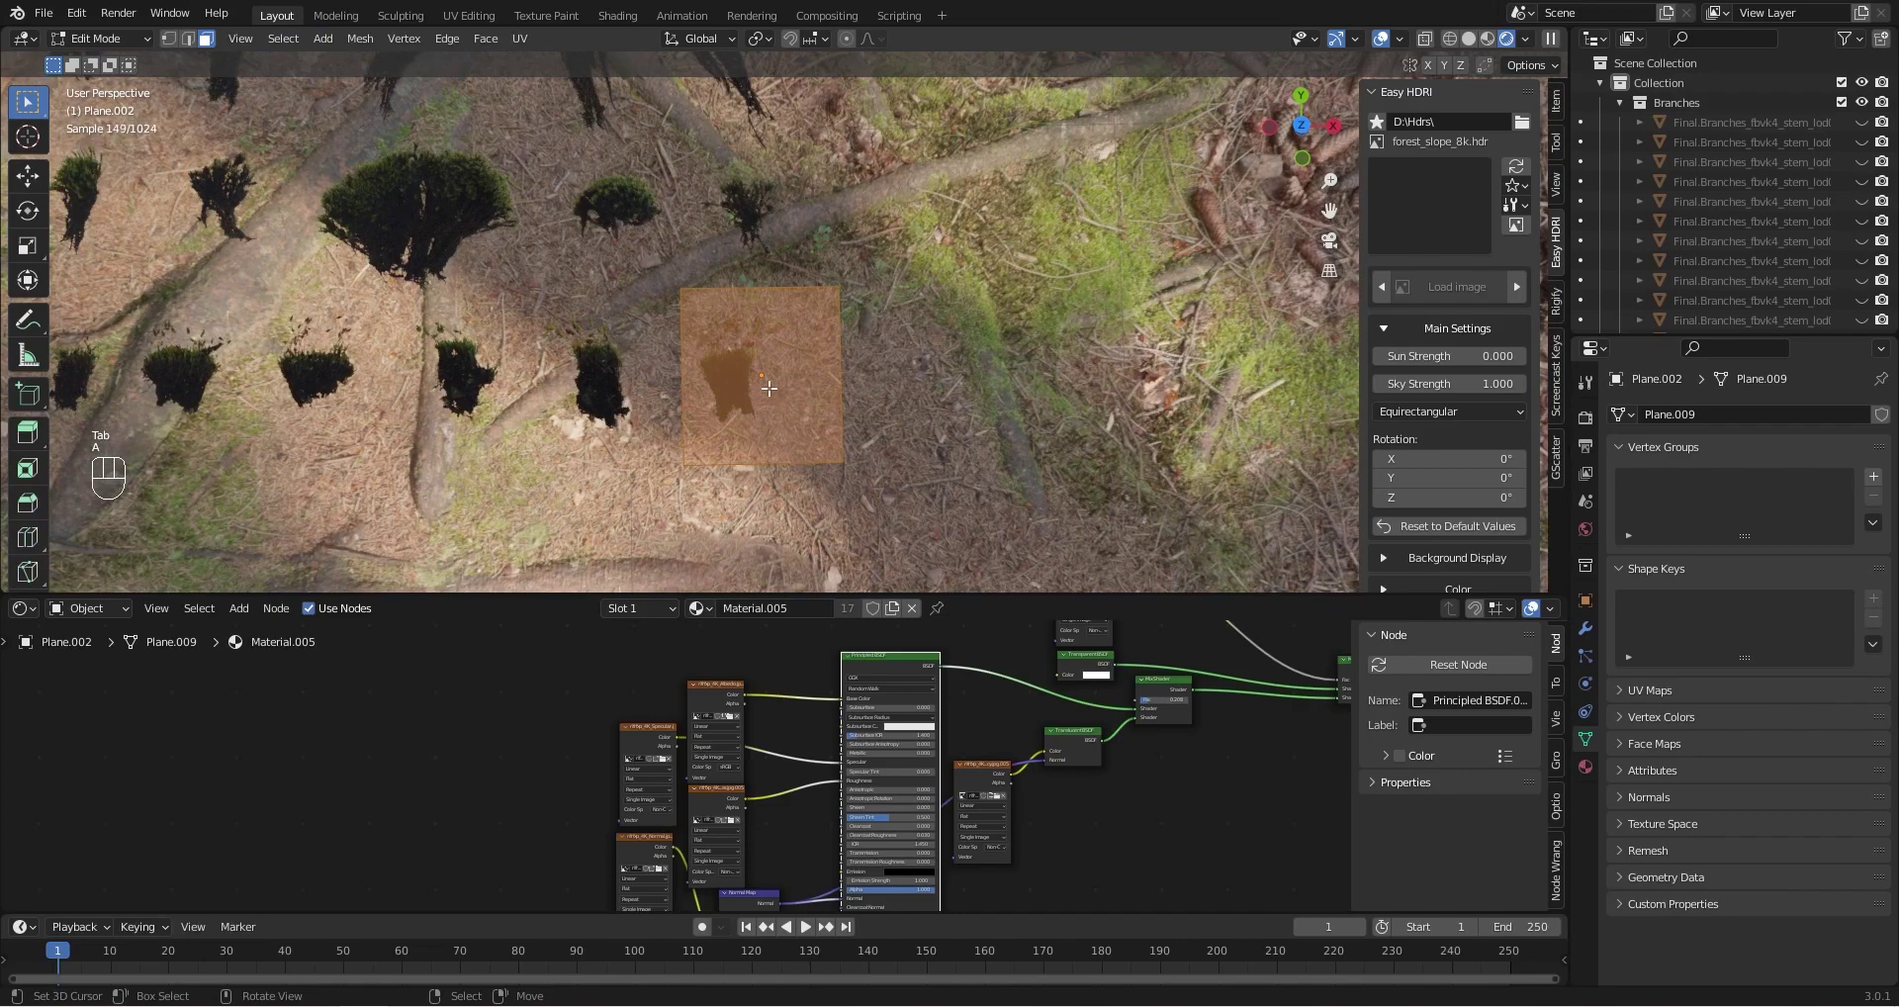
key(g)
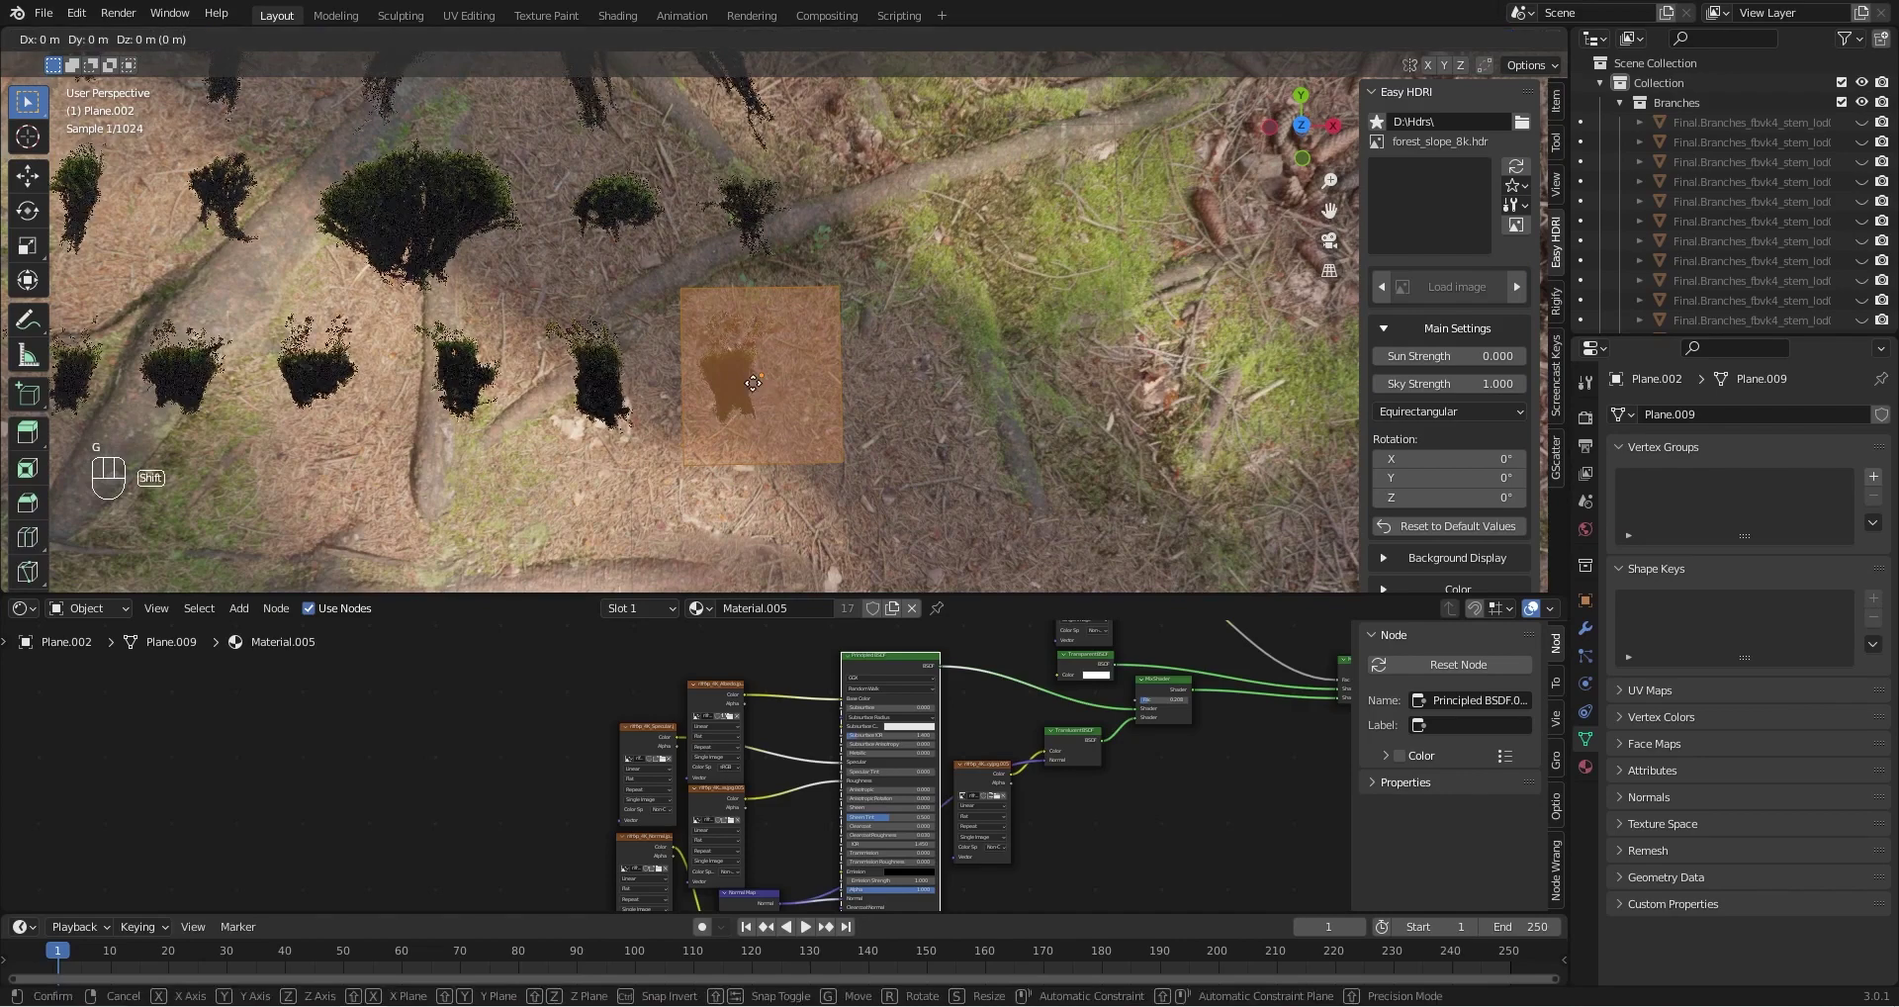
key(shift+z)
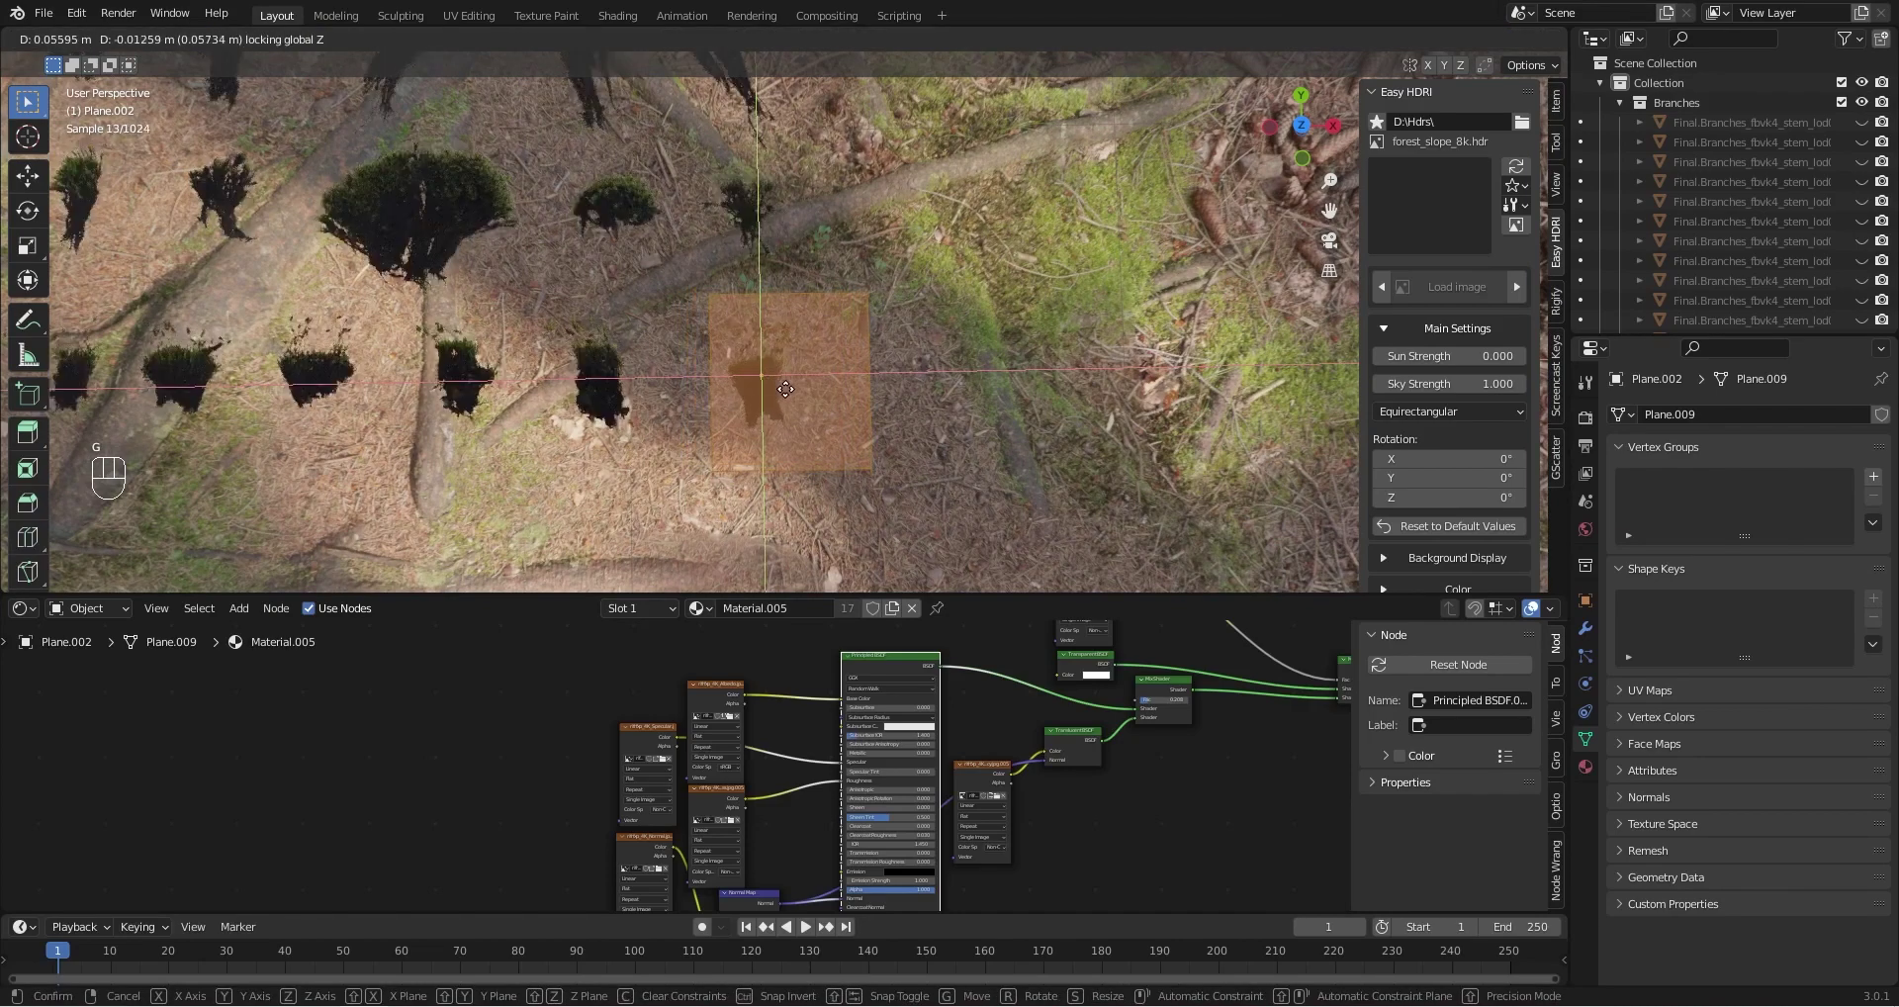
click(787, 390)
key(Tab)
Knife-cut an L-shaped line through the piece, just below and along the empty side of the plant
mouse_move(833, 427)
middle_down()
mouse_move(819, 457)
mouse_move(799, 367)
mouse_move(799, 391)
mouse_move(923, 311)
mouse_move(952, 281)
mouse_move(934, 239)
mouse_move(798, 395)
mouse_move(811, 426)
middle_up()
scroll(799, 396, up, 3)
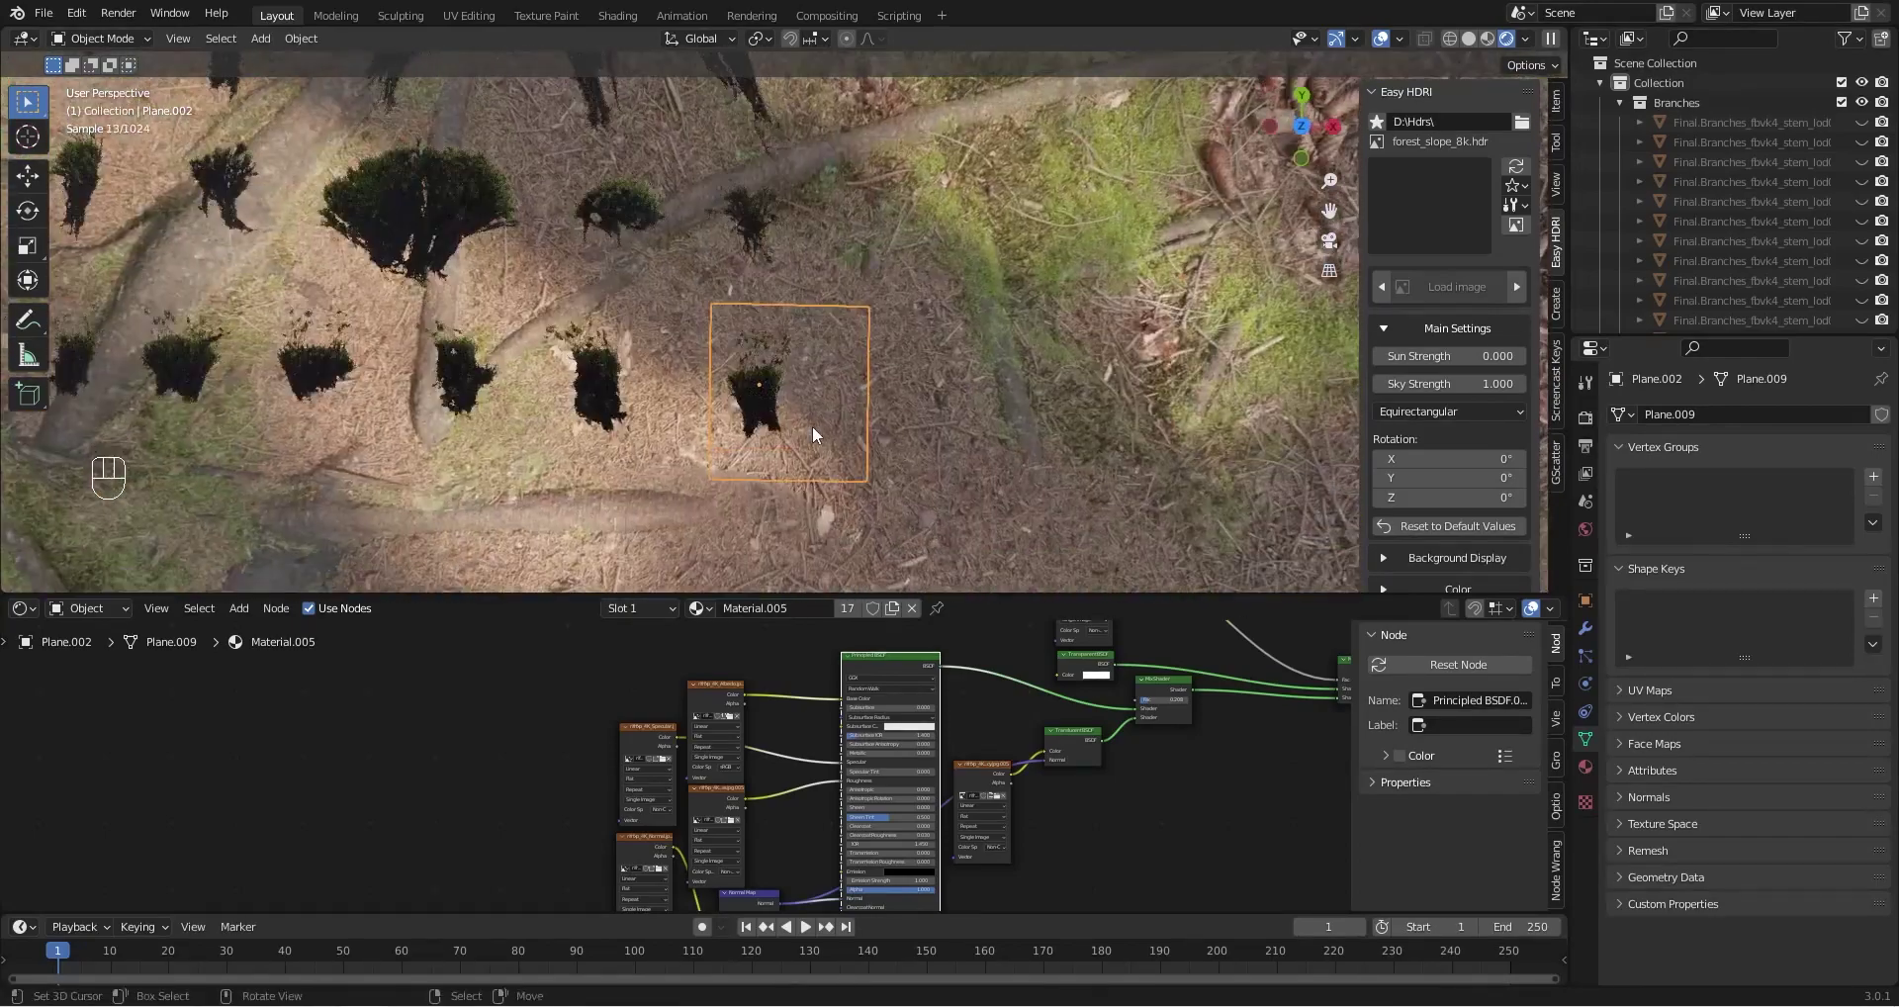
key(Tab)
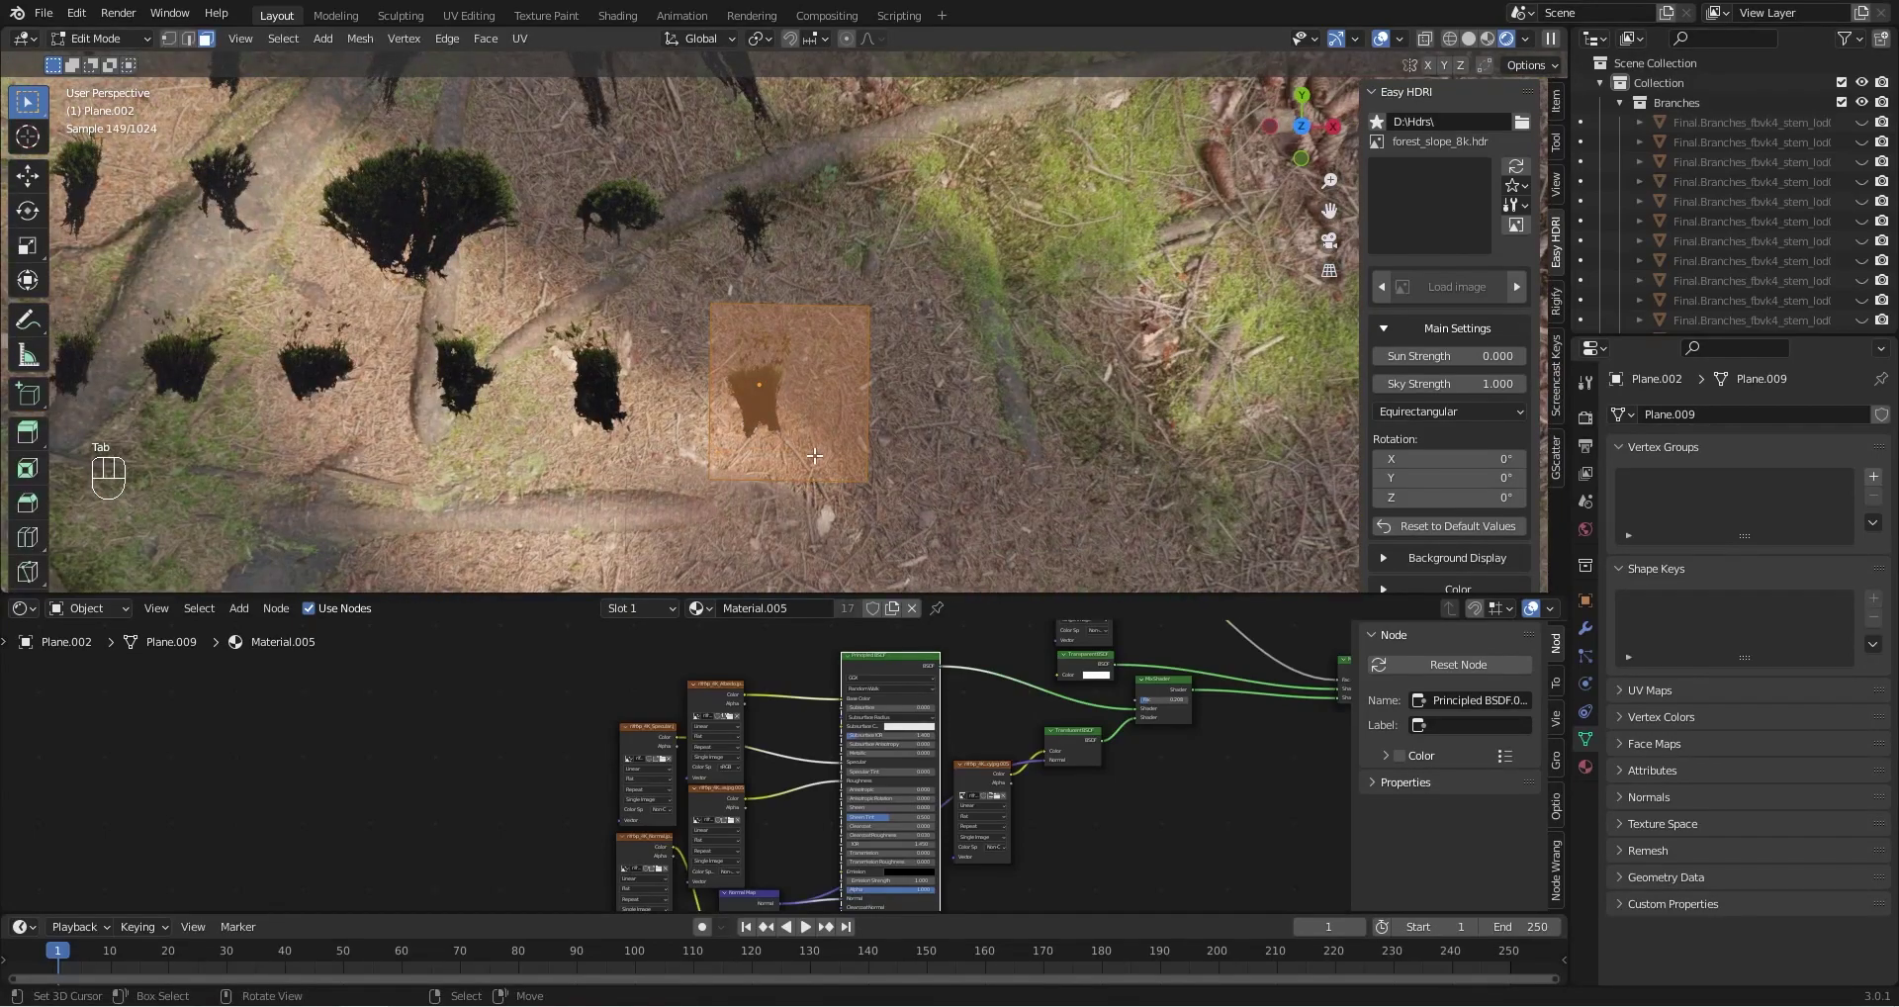
key(k)
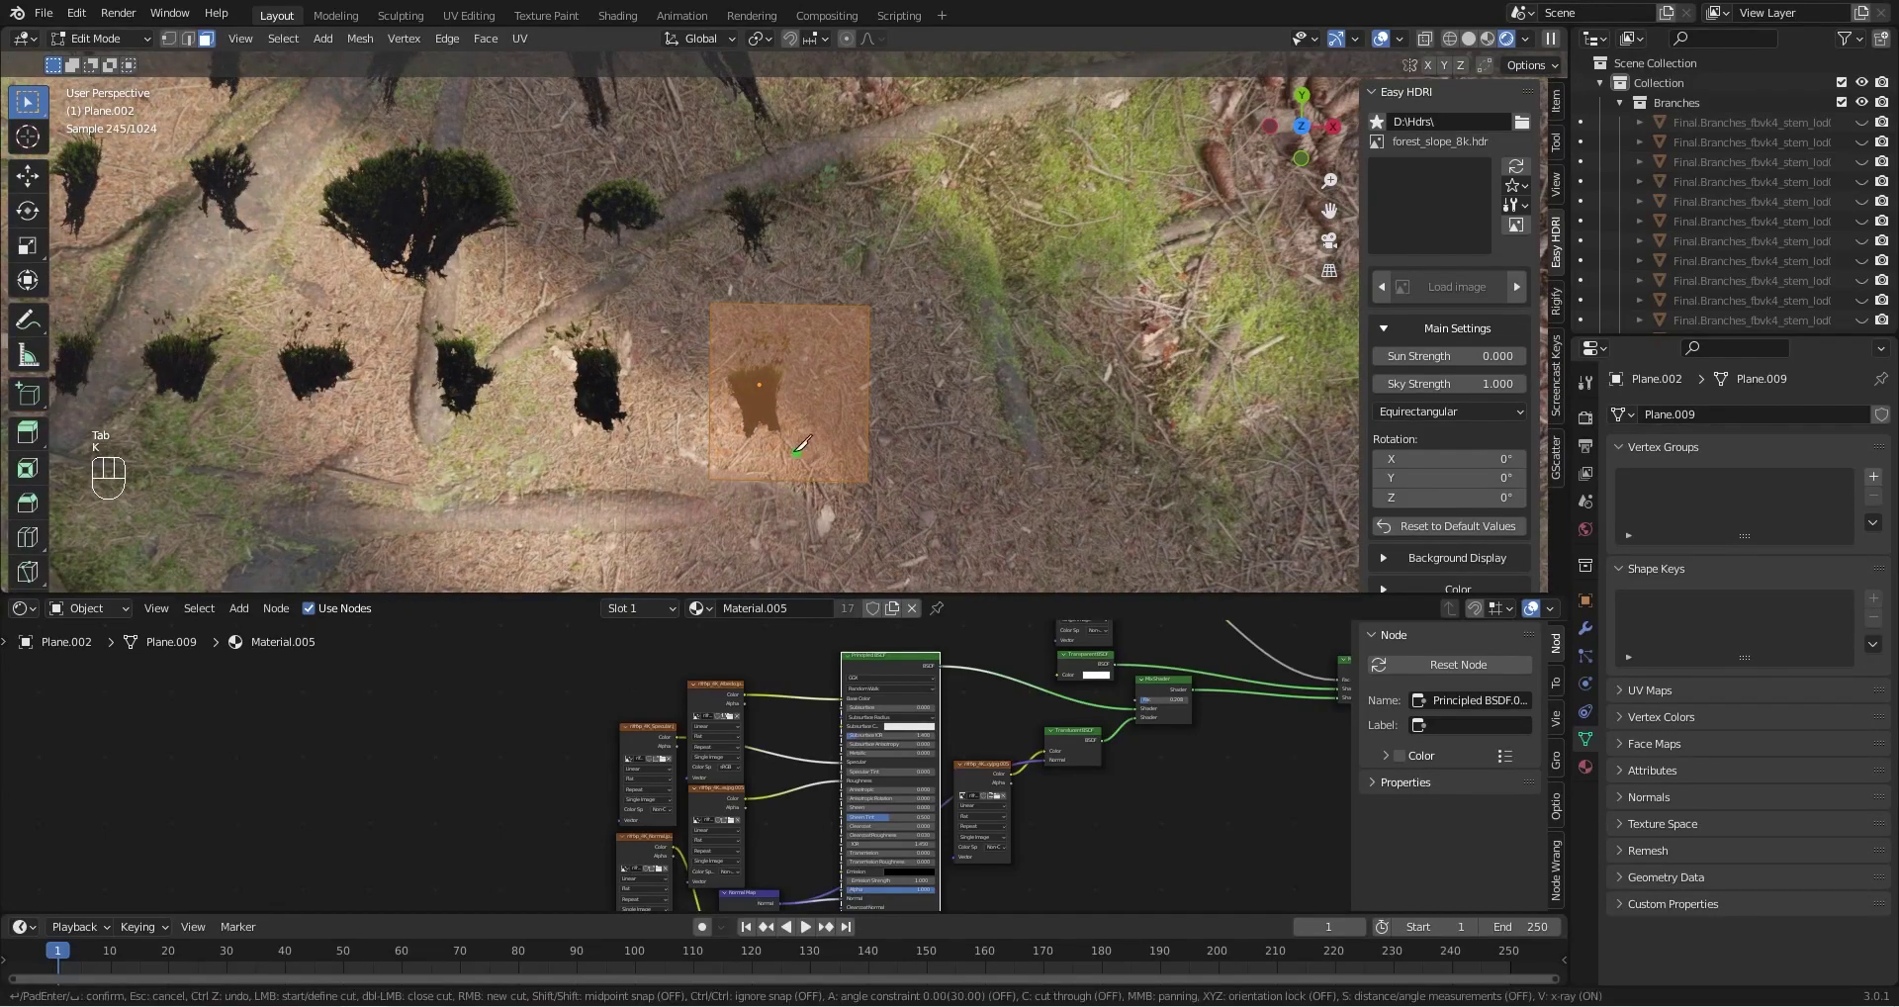
click(709, 443)
click(811, 443)
click(808, 304)
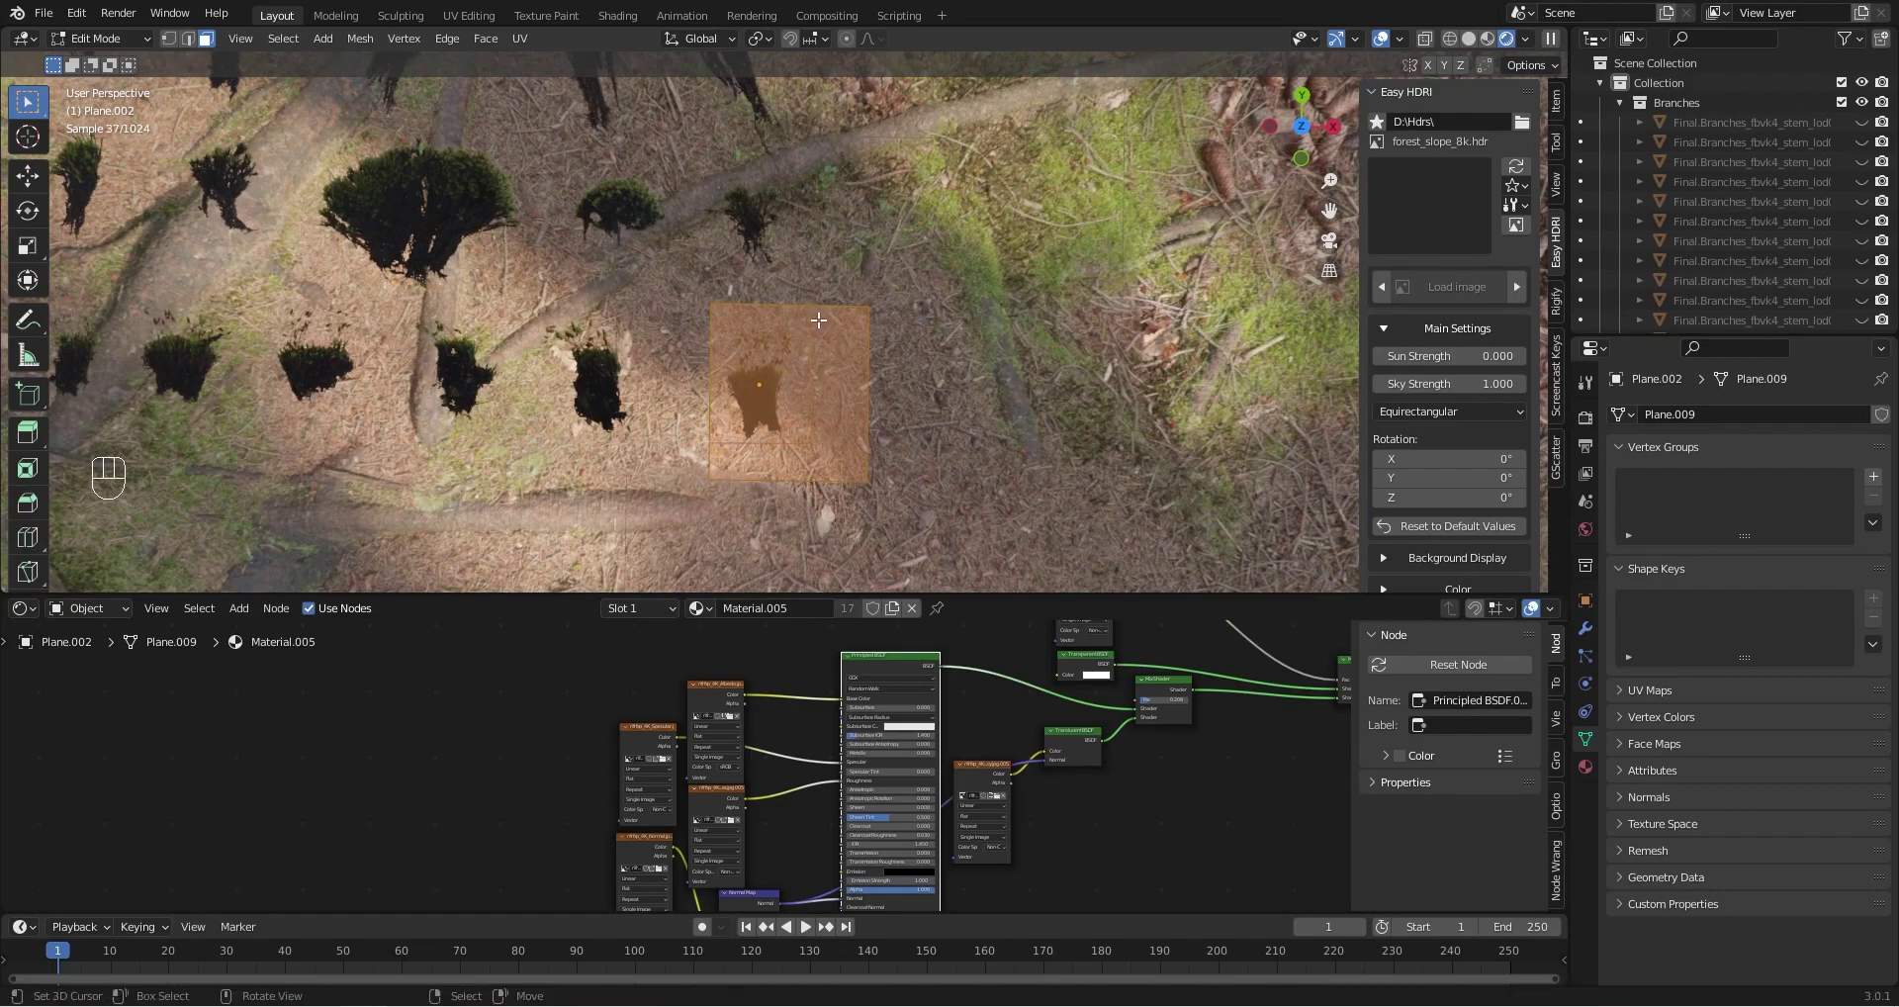
key(Return)
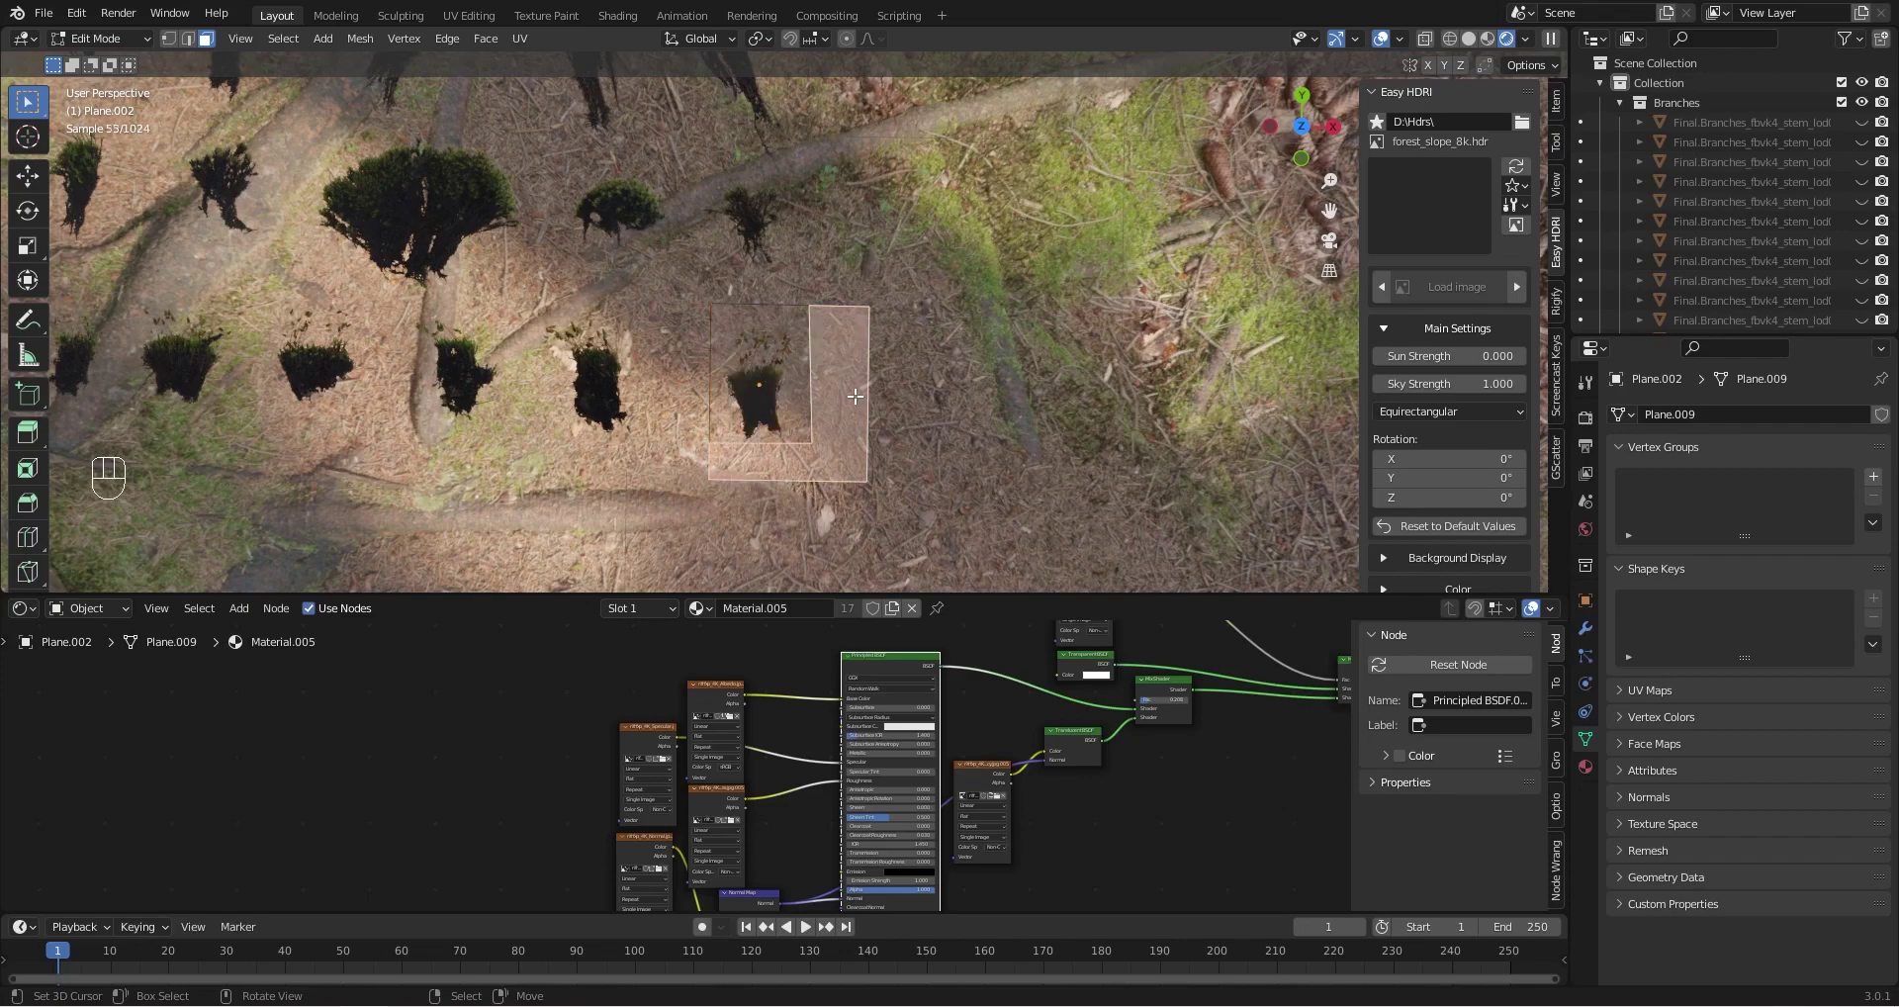
Delete the surplus L-shaped face, keeping only the face that carries the plant
key(x)
click(856, 396)
key(ctrl+z)
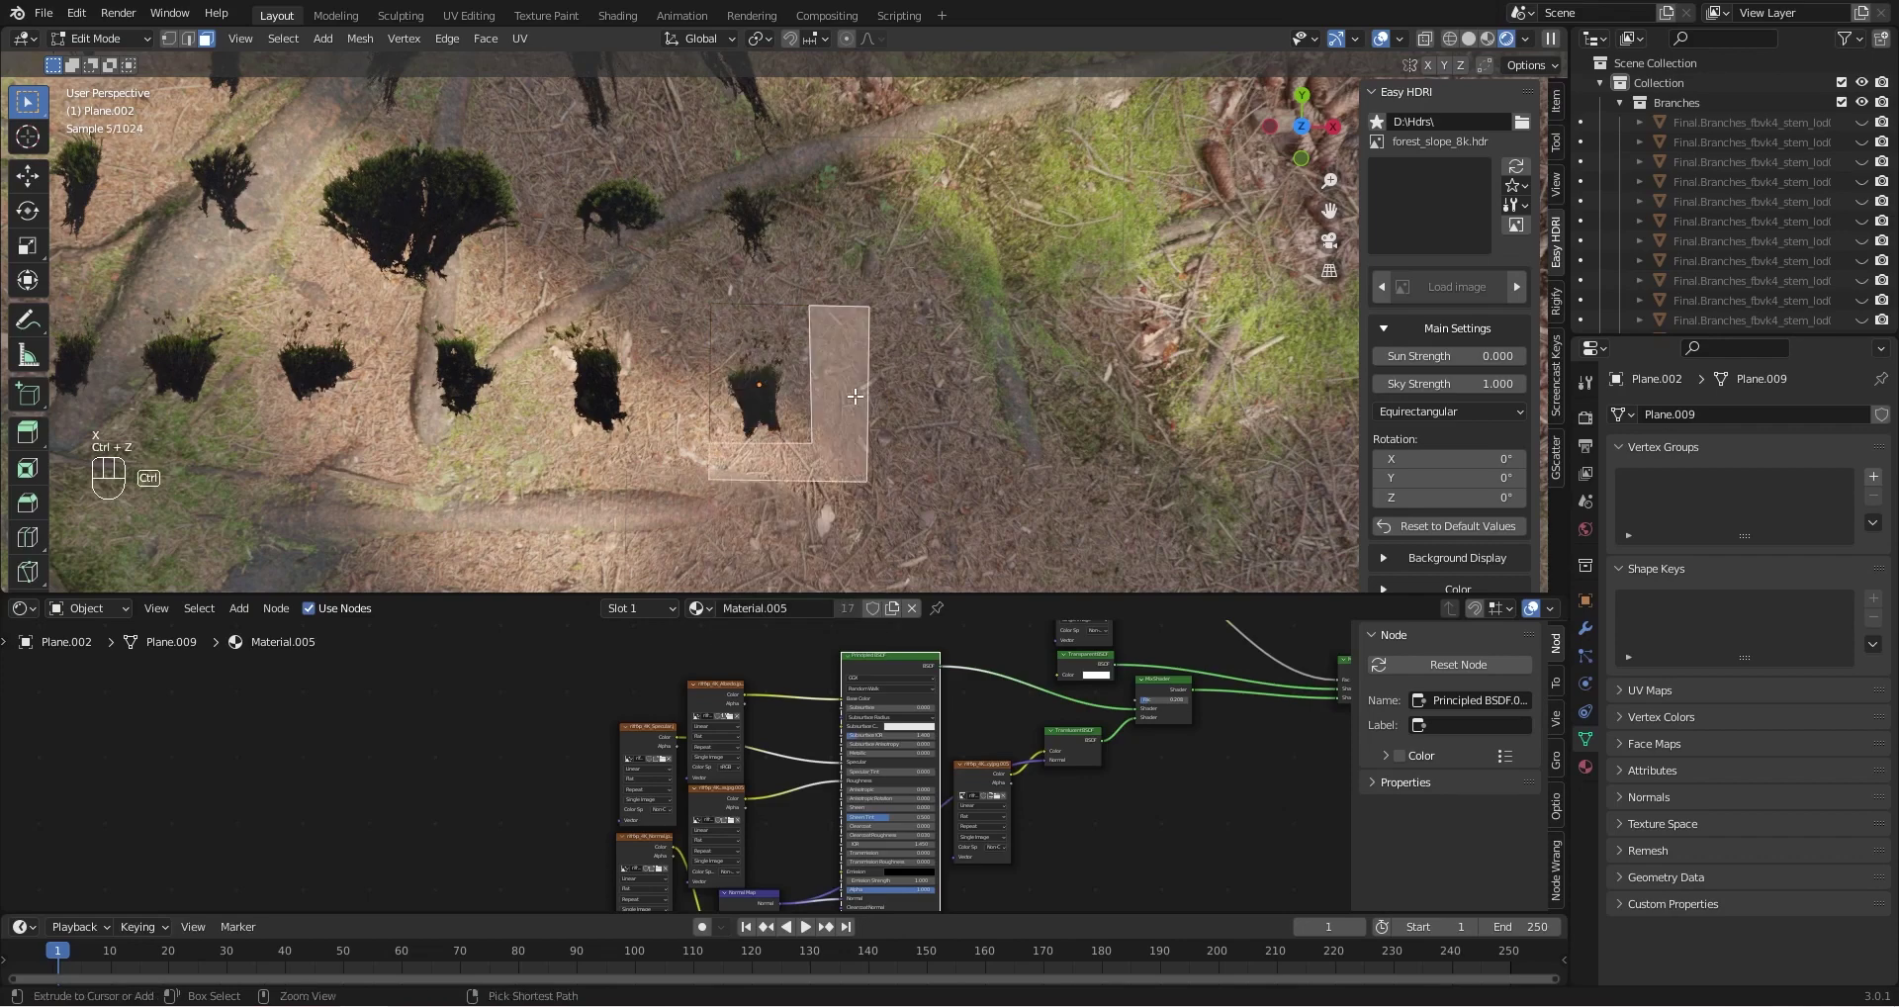
key(x)
click(845, 435)
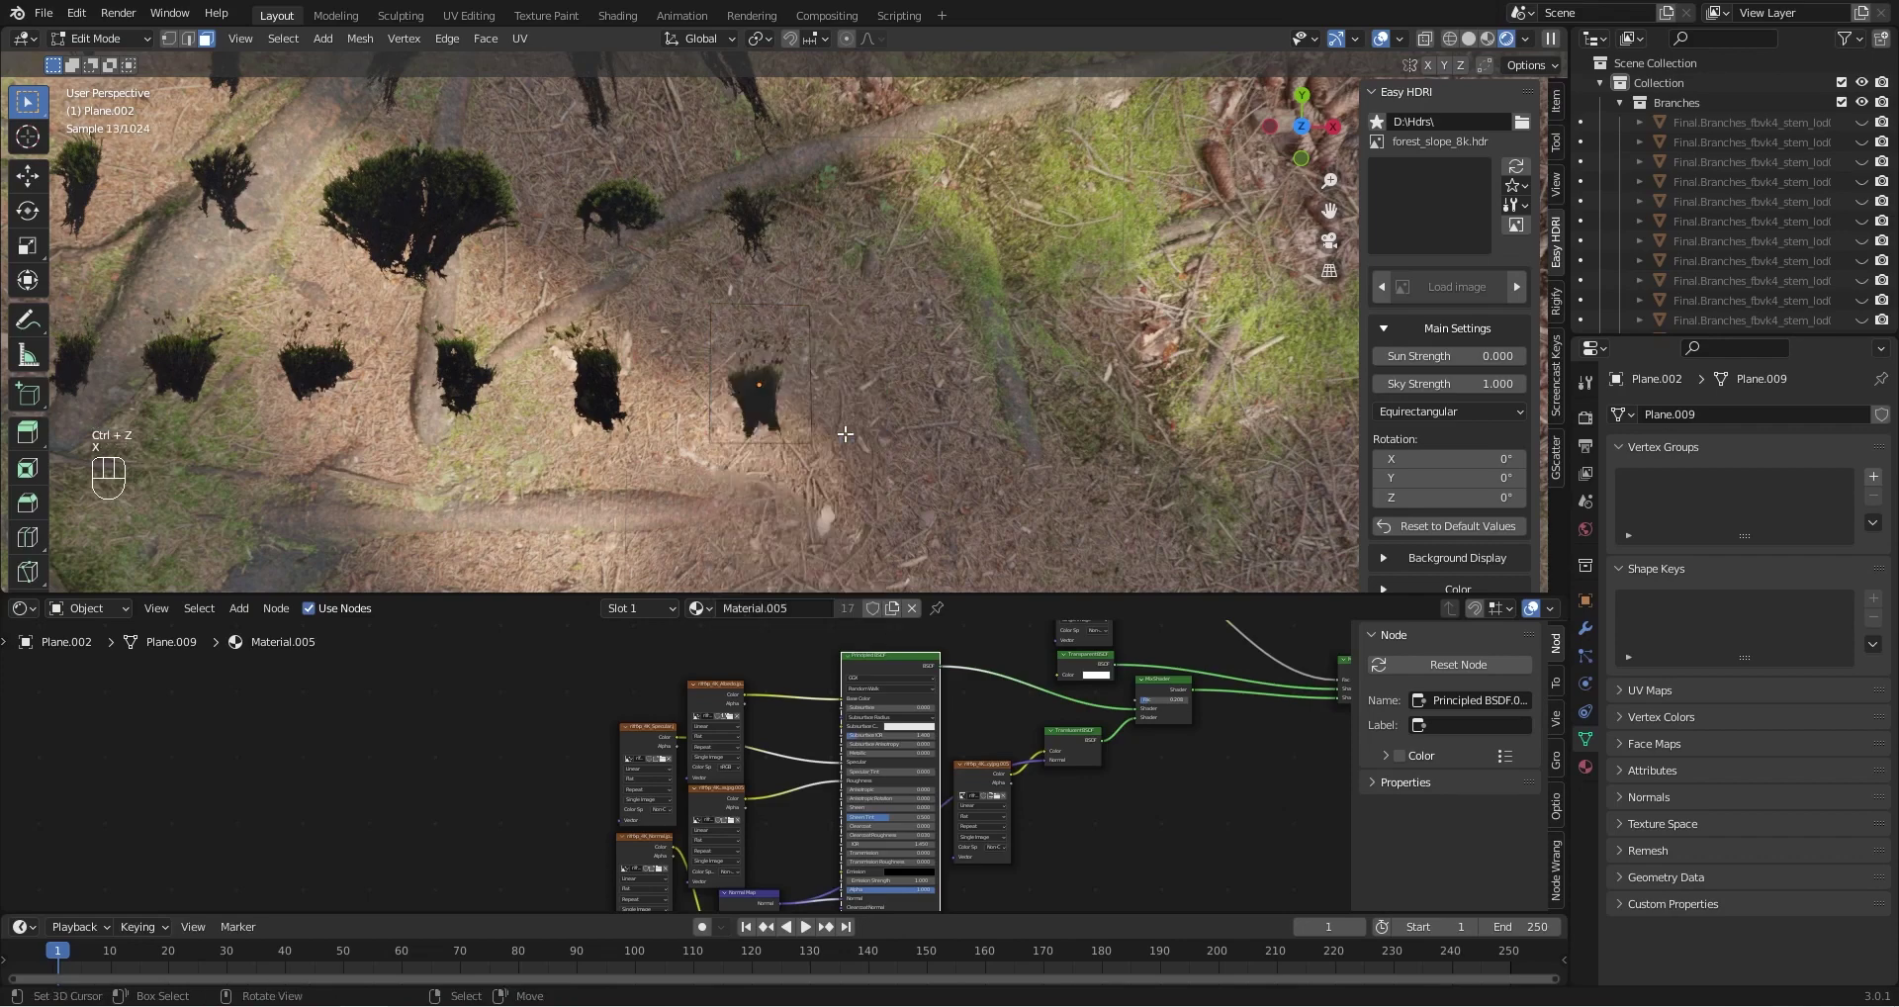
Examine the trimmed plant piece up close, then in Object Mode from above and from a low angle
scroll(820, 436, up, 1)
middle_drag(805, 413, 803, 435)
scroll(804, 435, up, 2)
scroll(803, 436, up, 2)
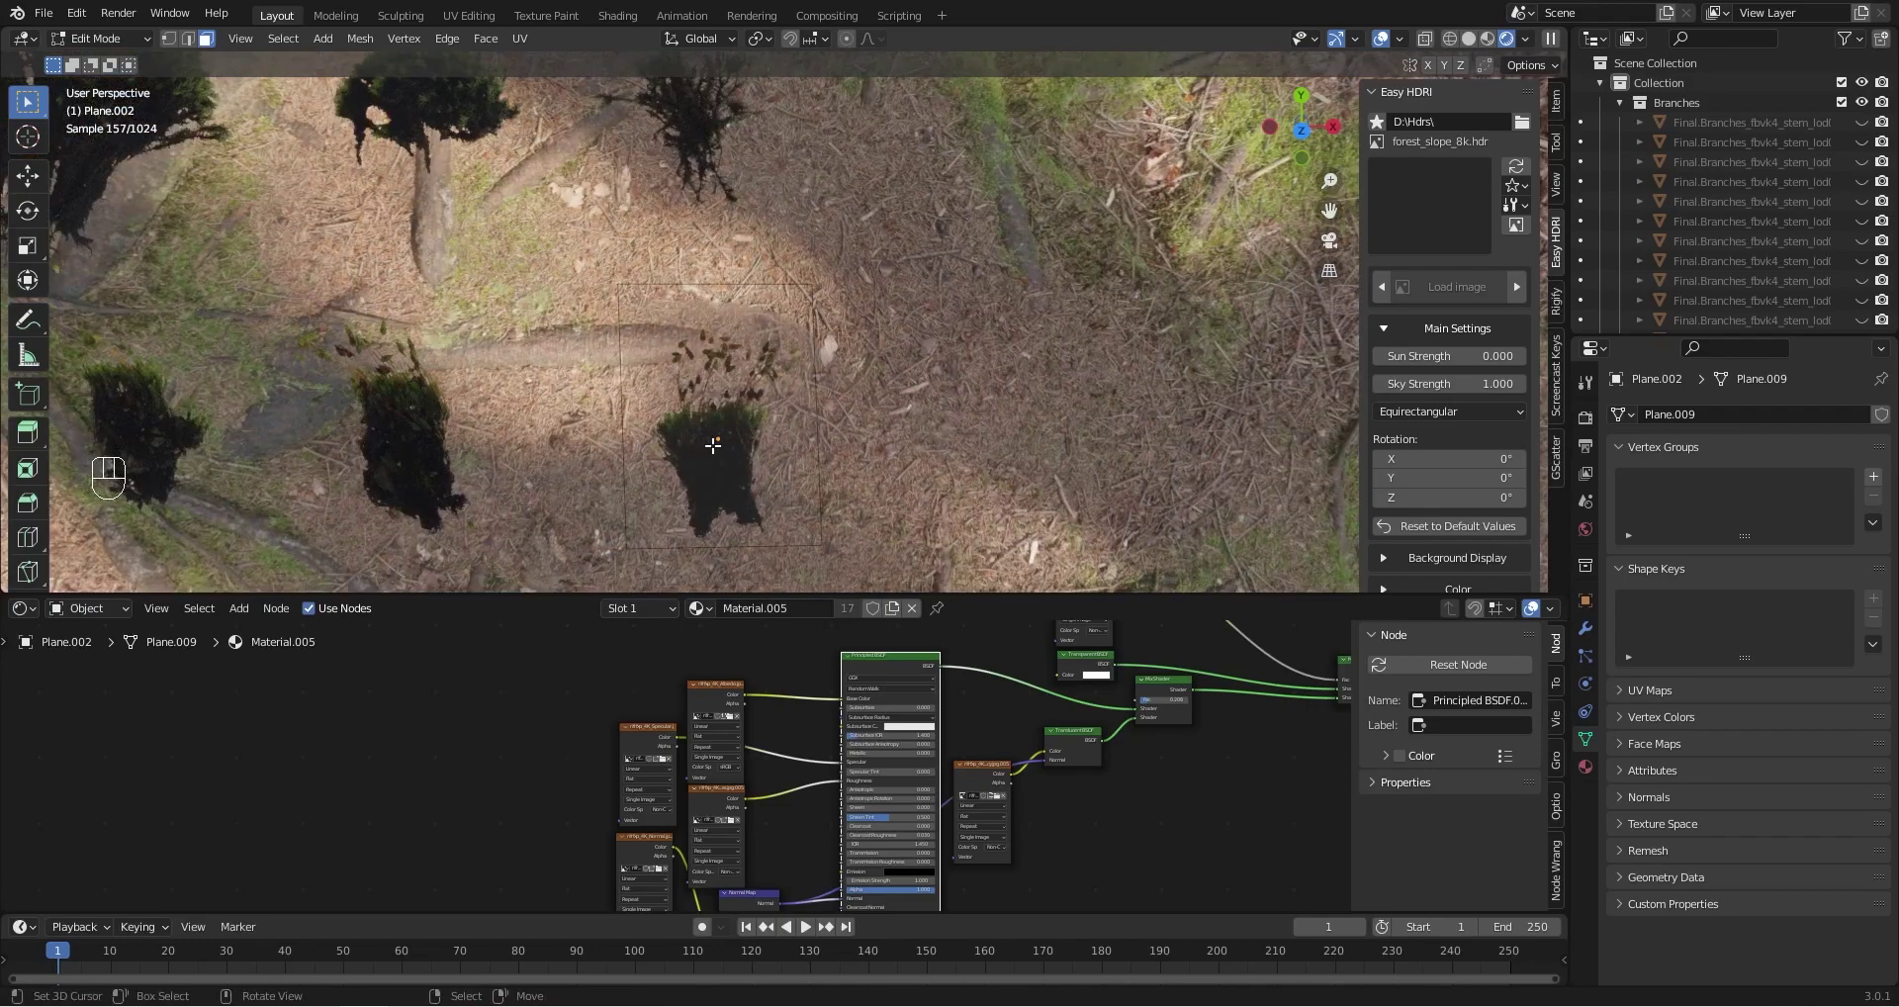
scroll(757, 446, down, 2)
middle_drag(759, 413, 745, 322)
scroll(744, 322, down, 2)
key(Tab)
scroll(737, 395, down, 3)
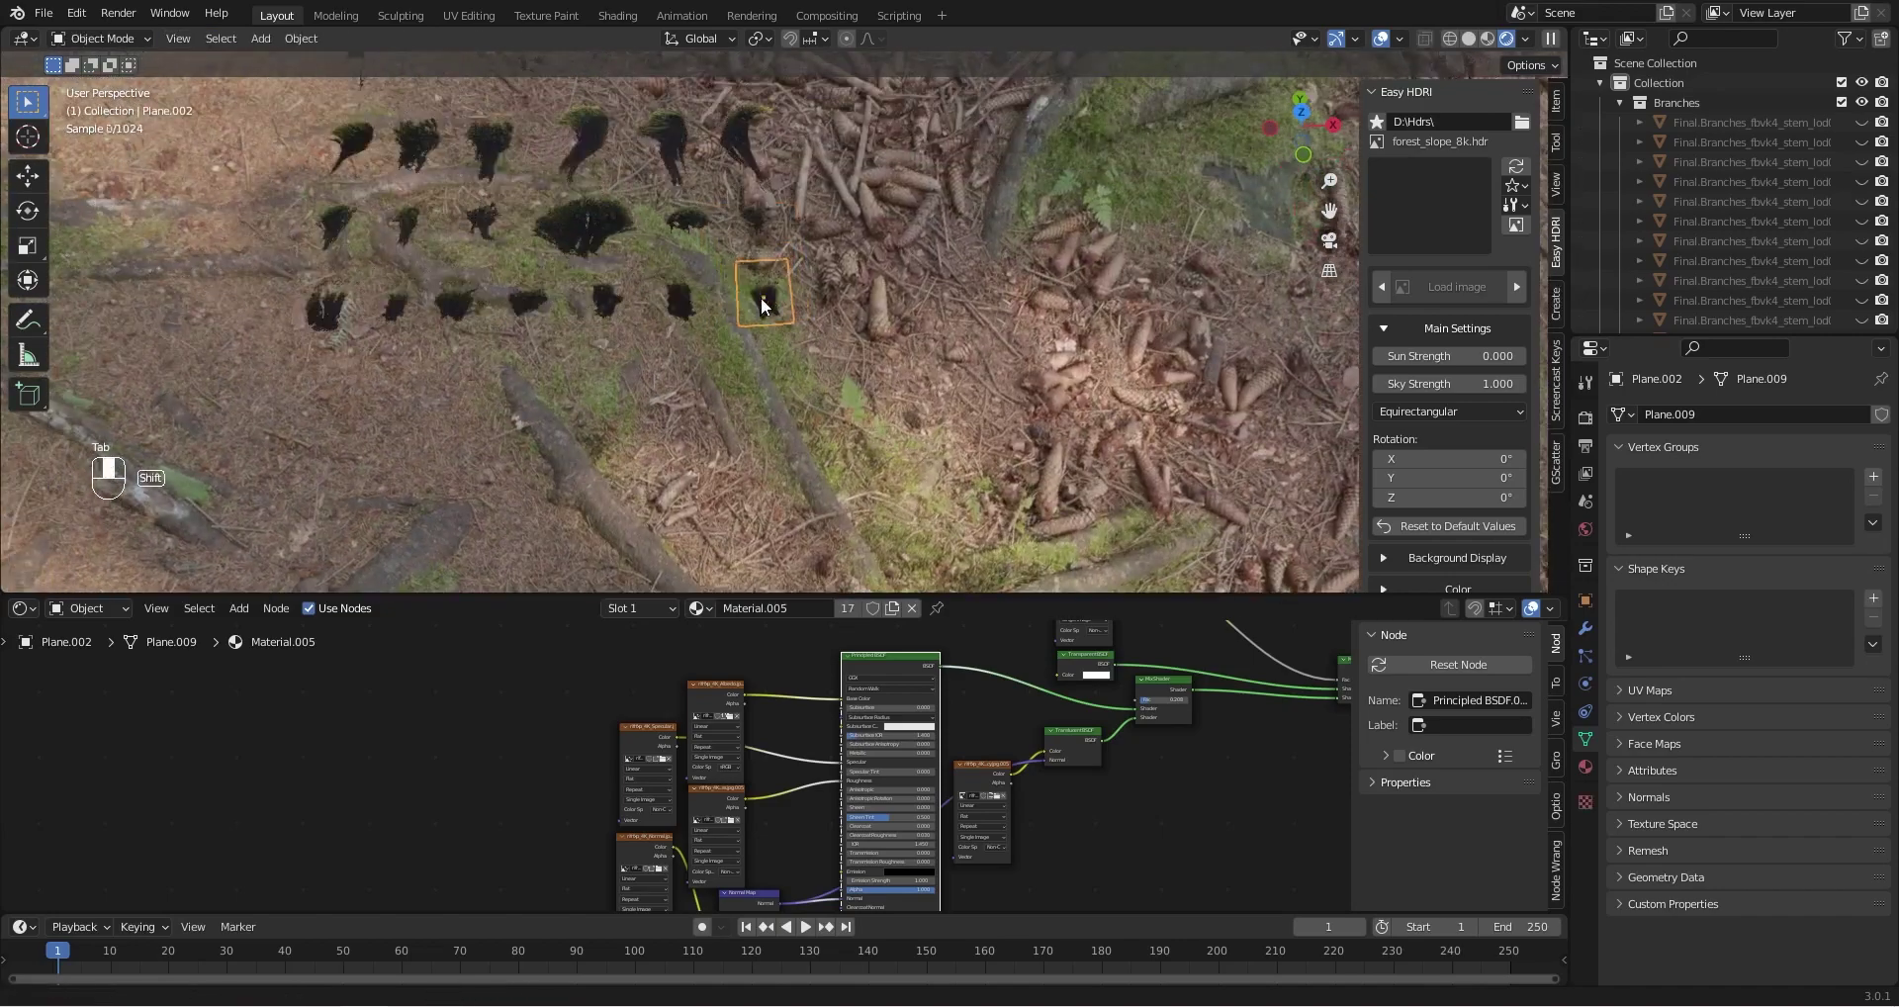
middle_drag(732, 424, 833, 291)
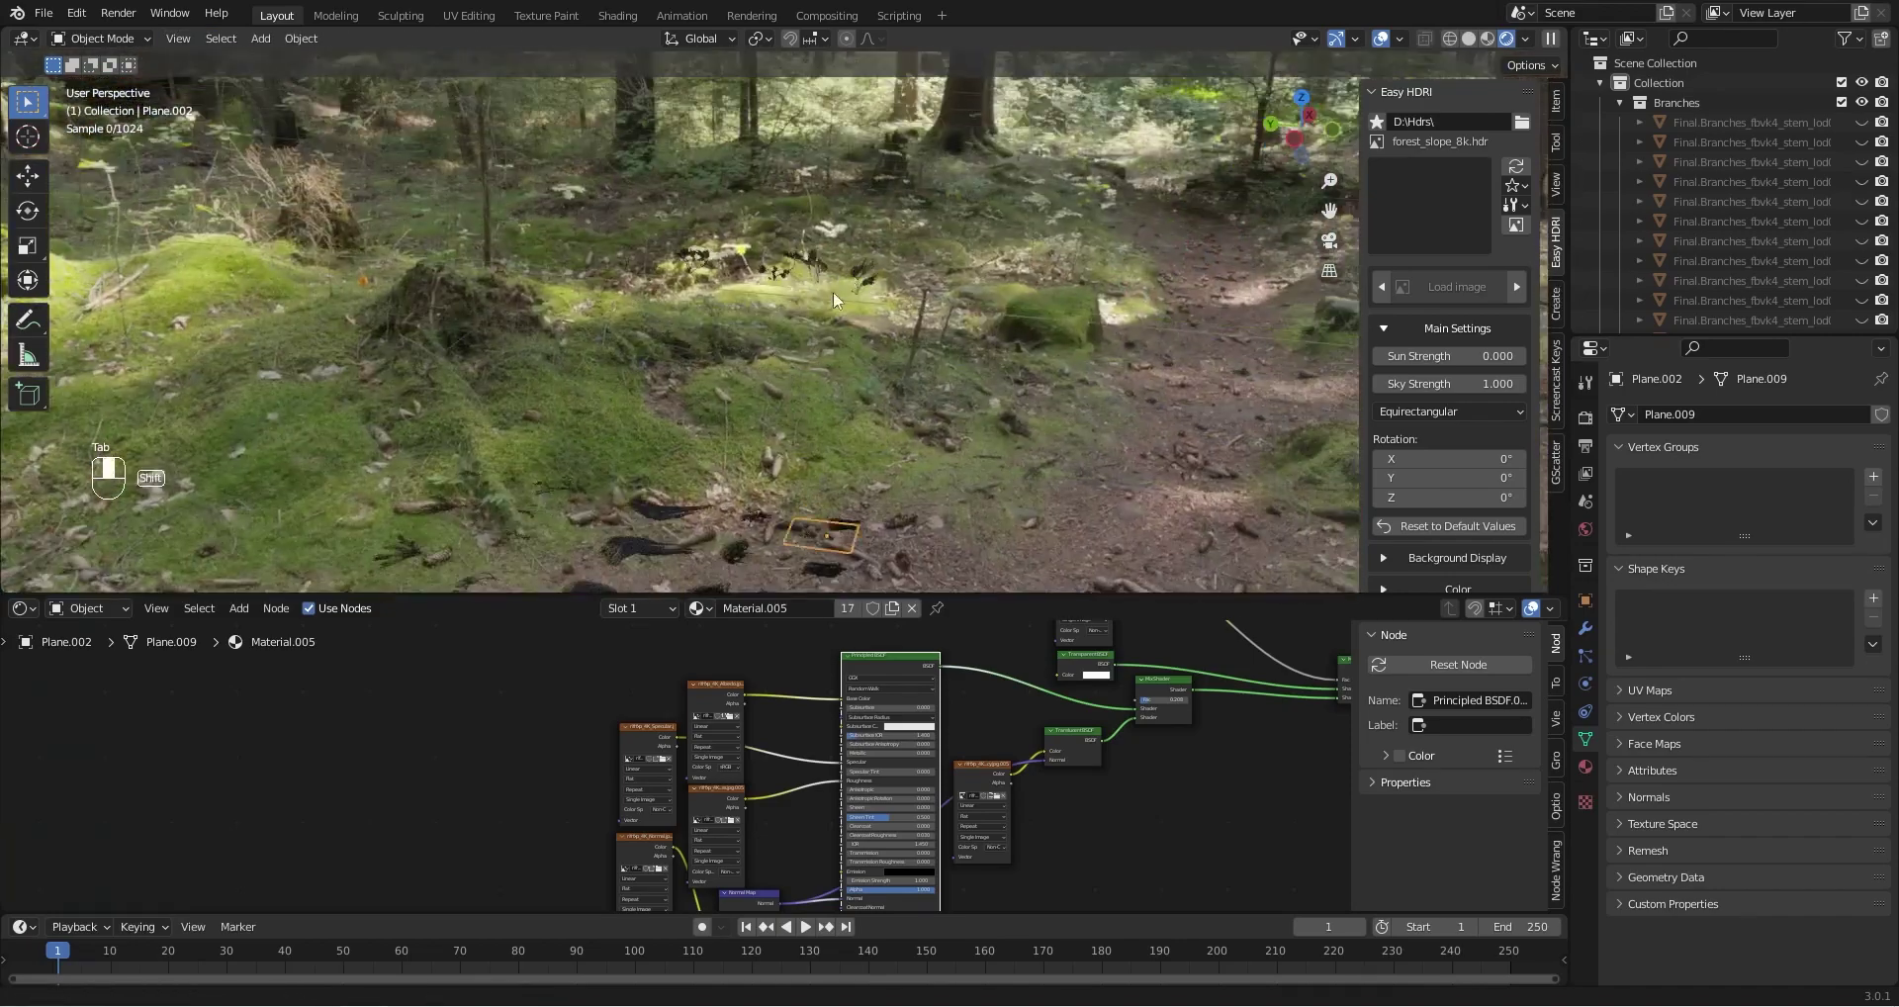
middle_drag(807, 400, 703, 384)
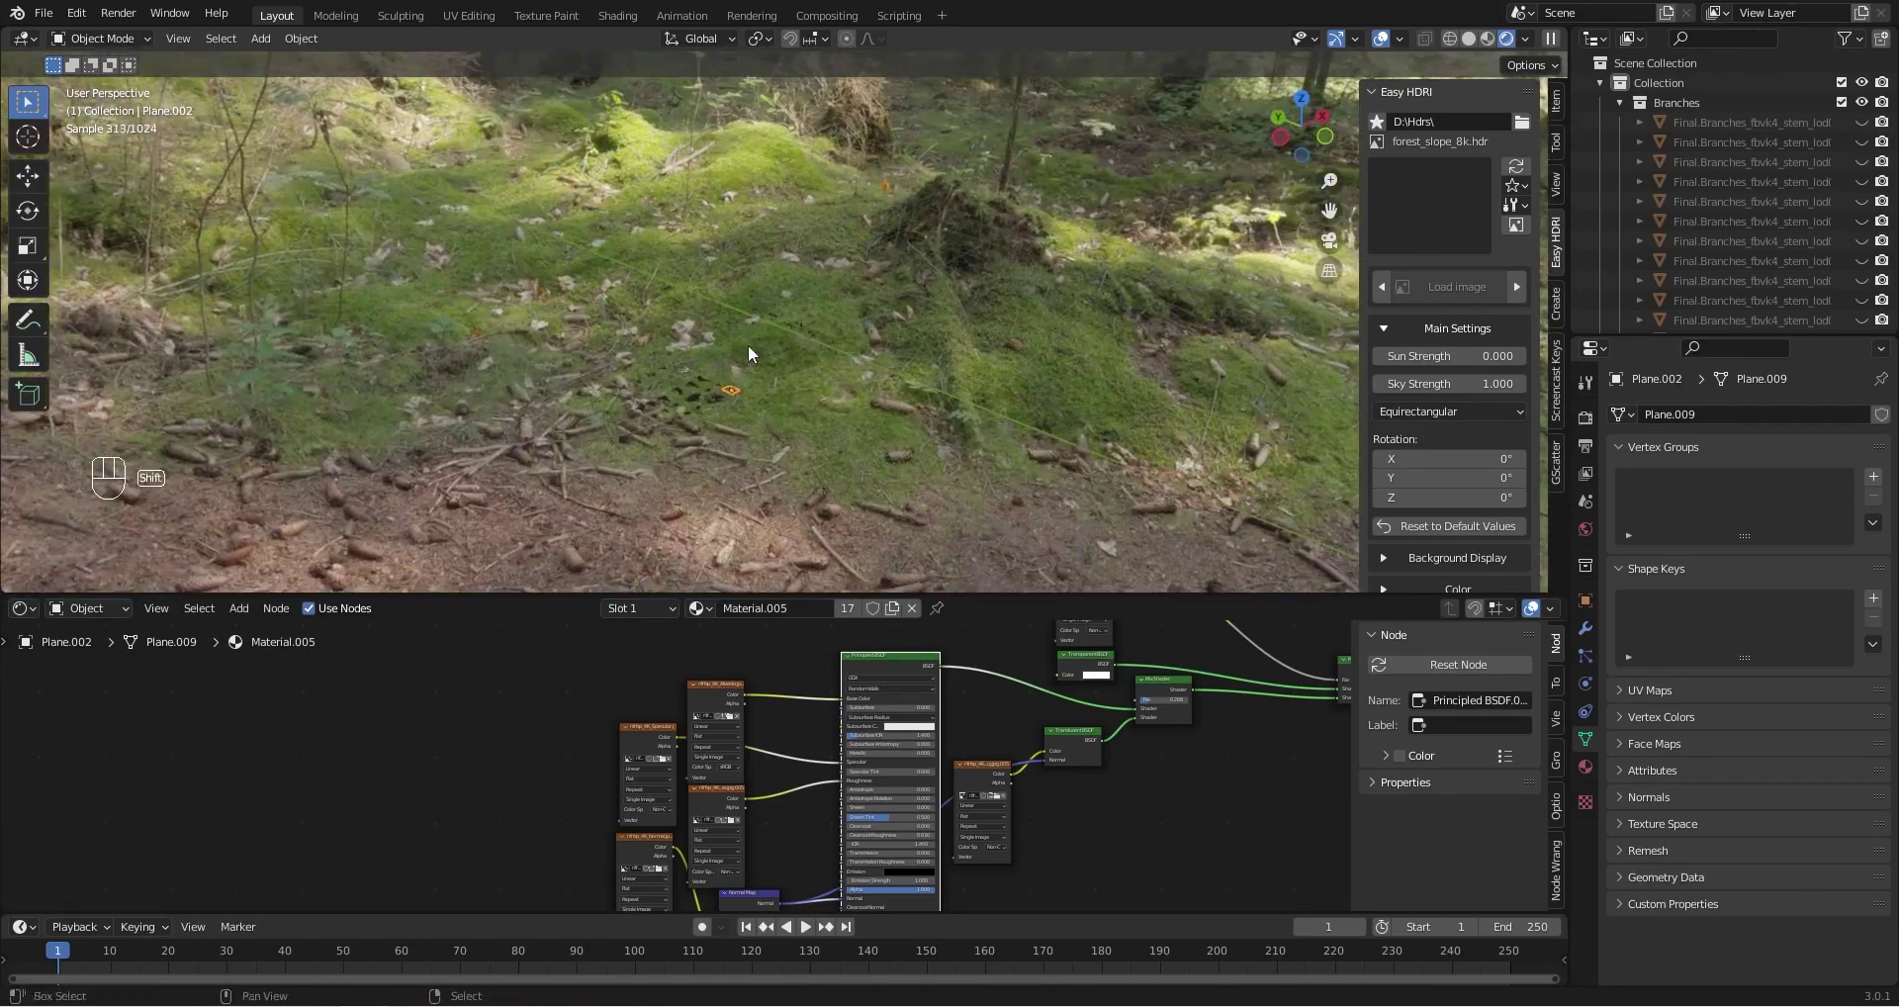
middle_drag(804, 415, 677, 499)
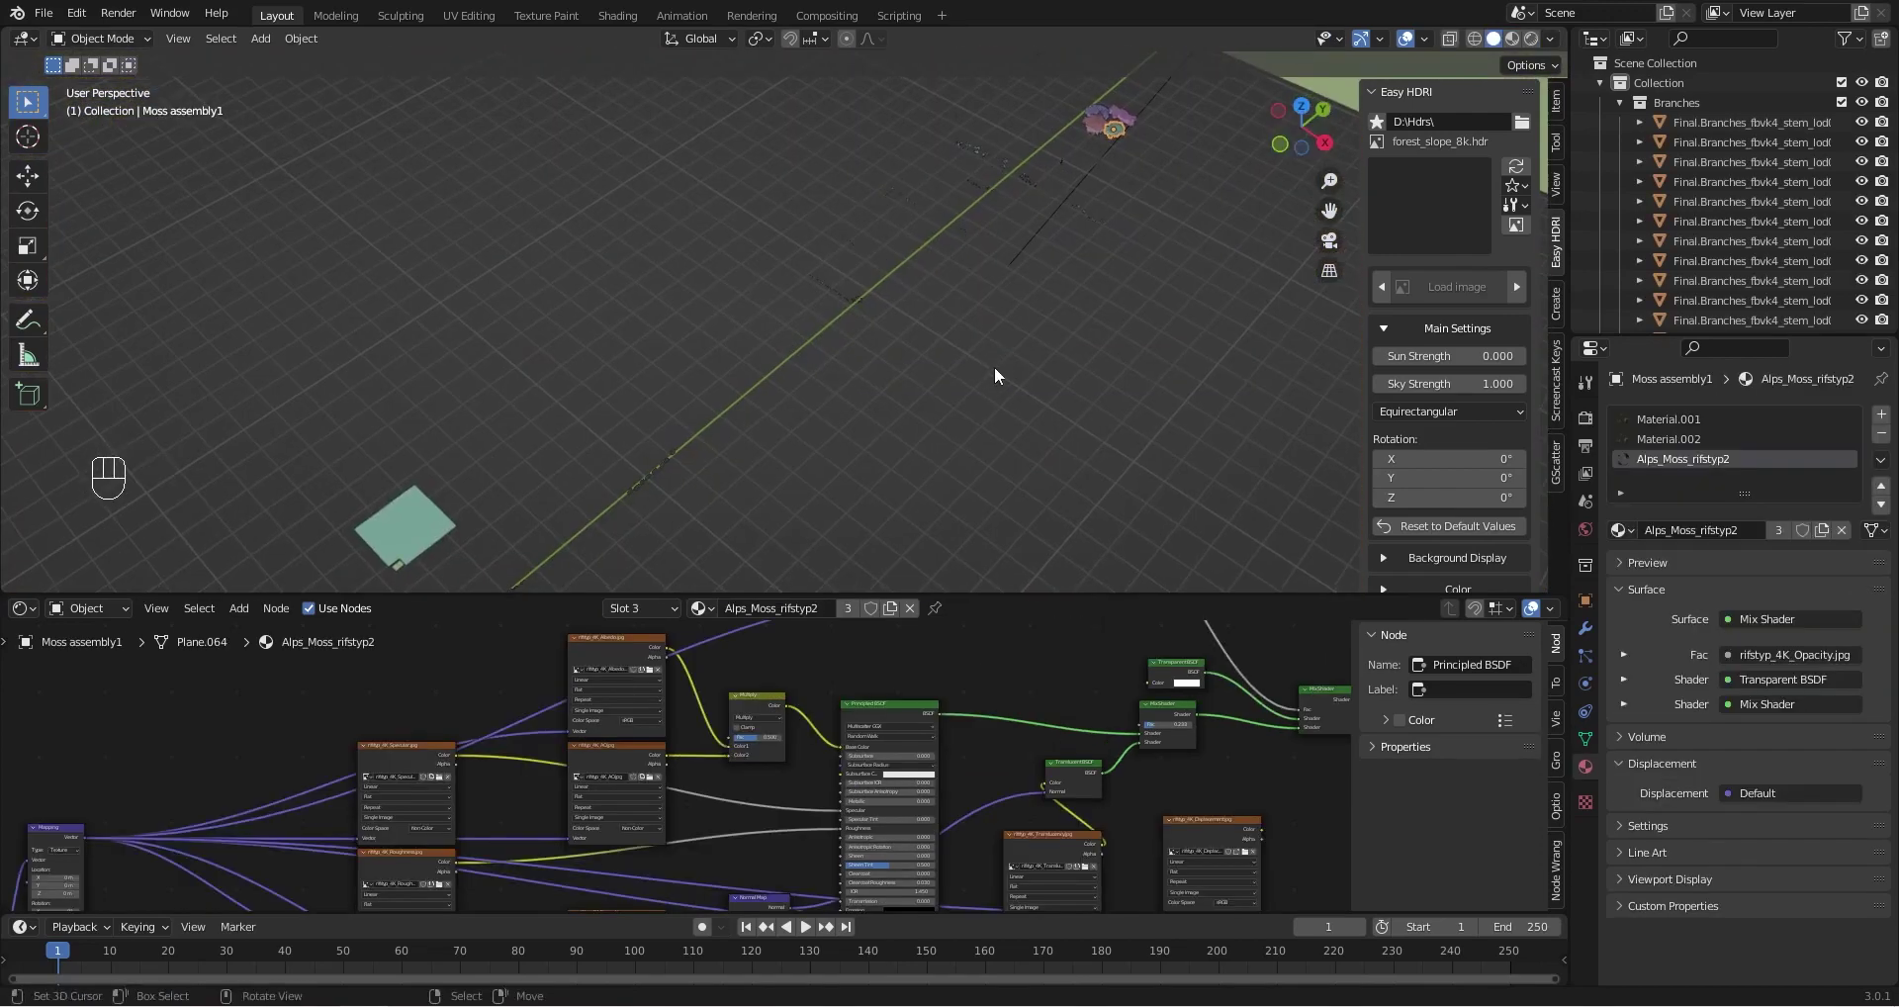
Examine the finished moss assemblies and the rows of small plant pieces laid out away from the scene
middle_drag(999, 364, 912, 347)
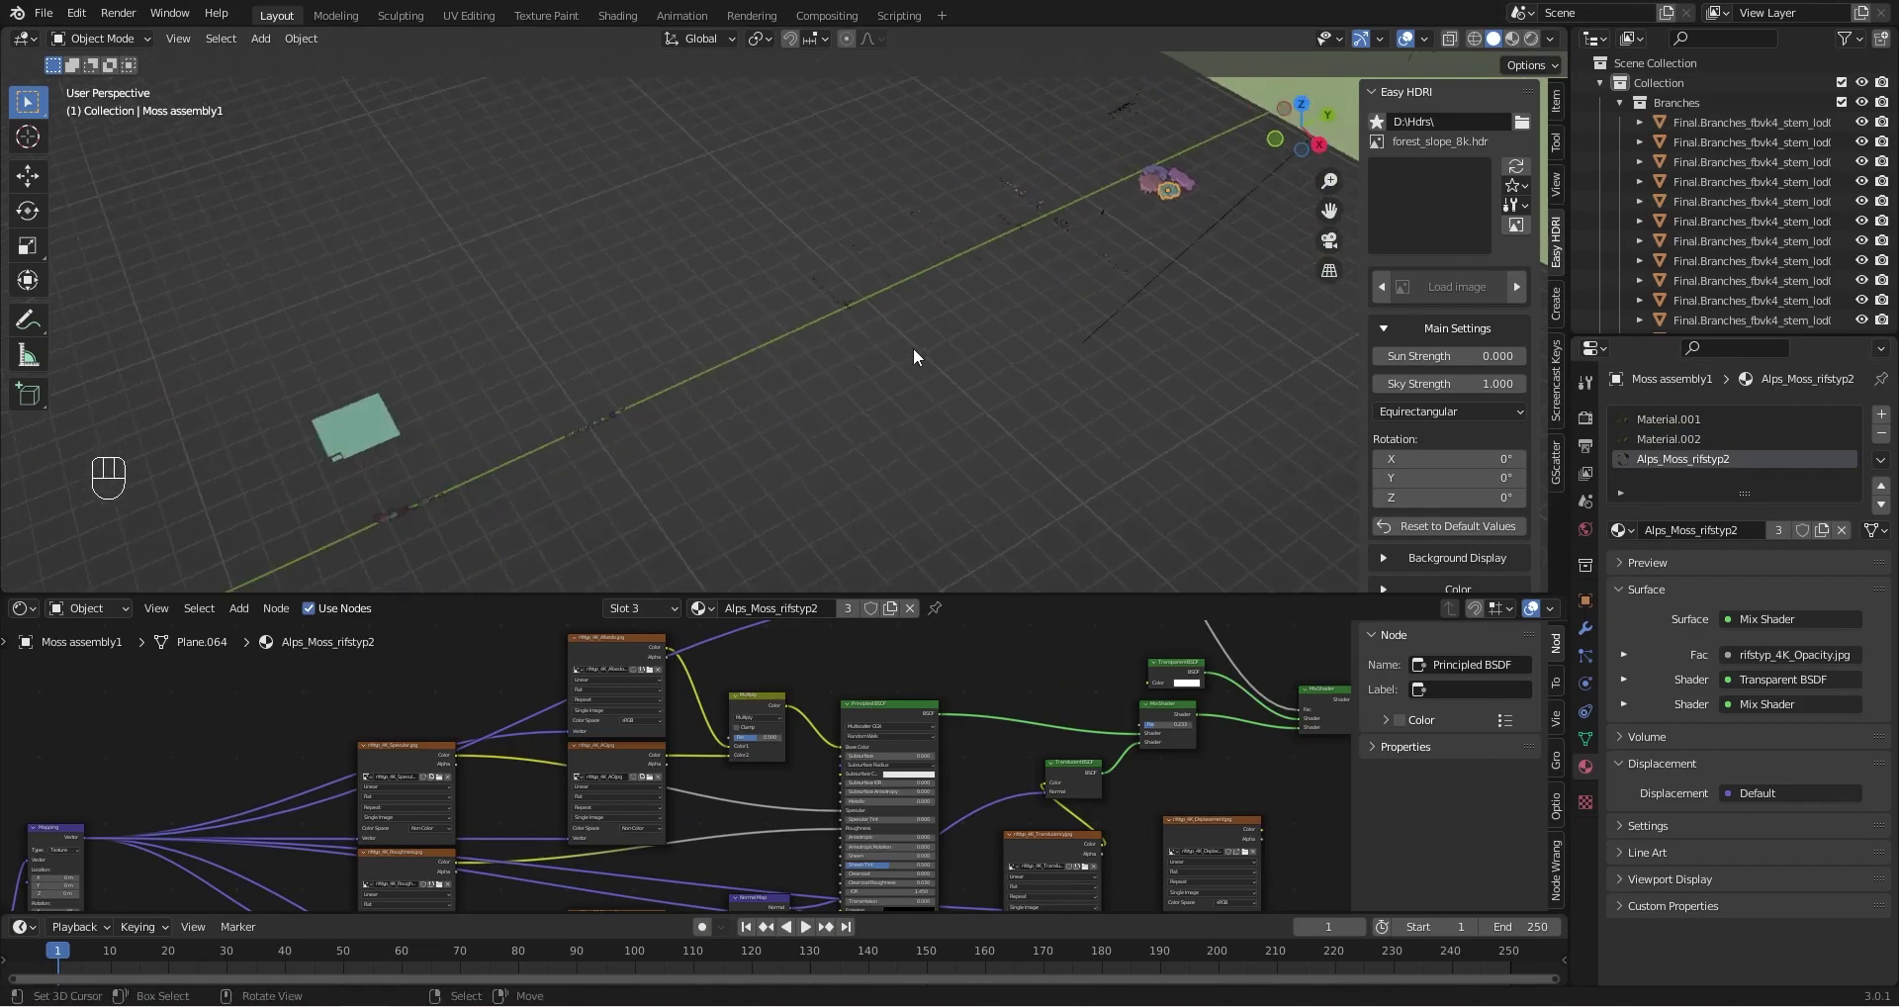
middle_drag(1142, 227, 1068, 247)
shift+middle_drag(1237, 435, 910, 346)
scroll(910, 346, up, 6)
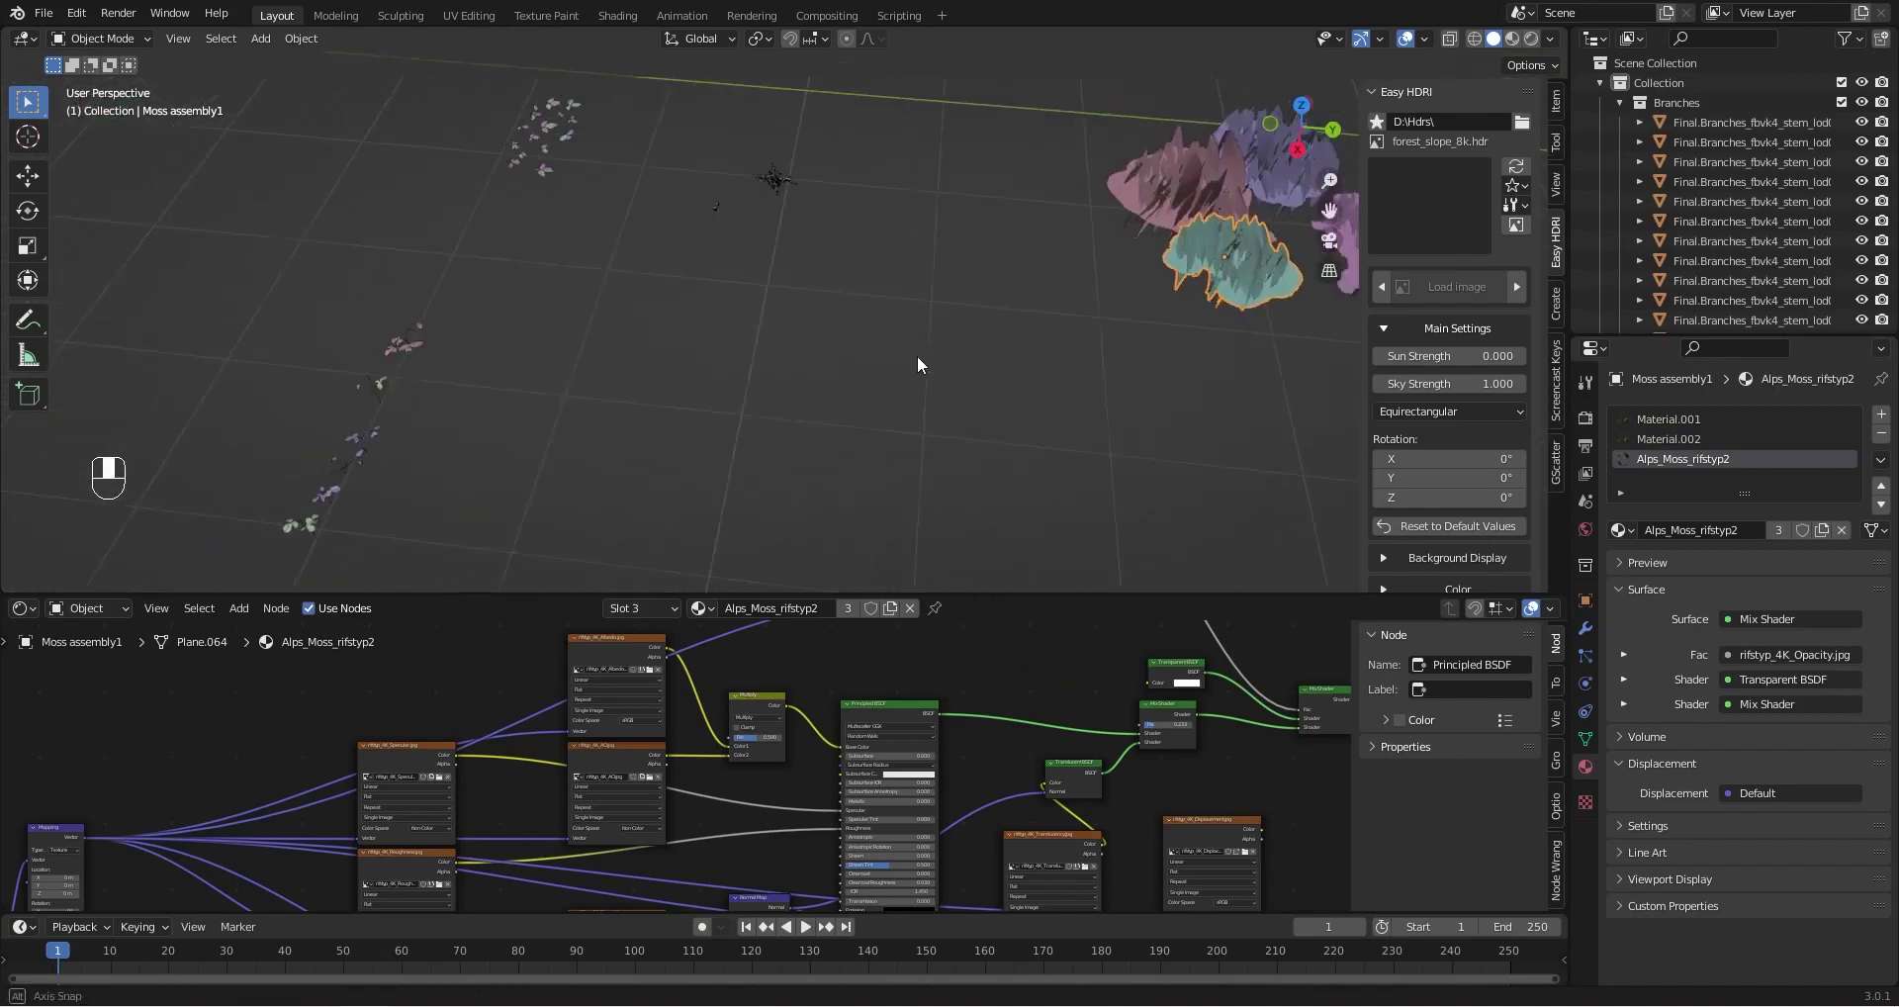
scroll(1175, 293, down, 5)
middle_drag(1174, 291, 716, 281)
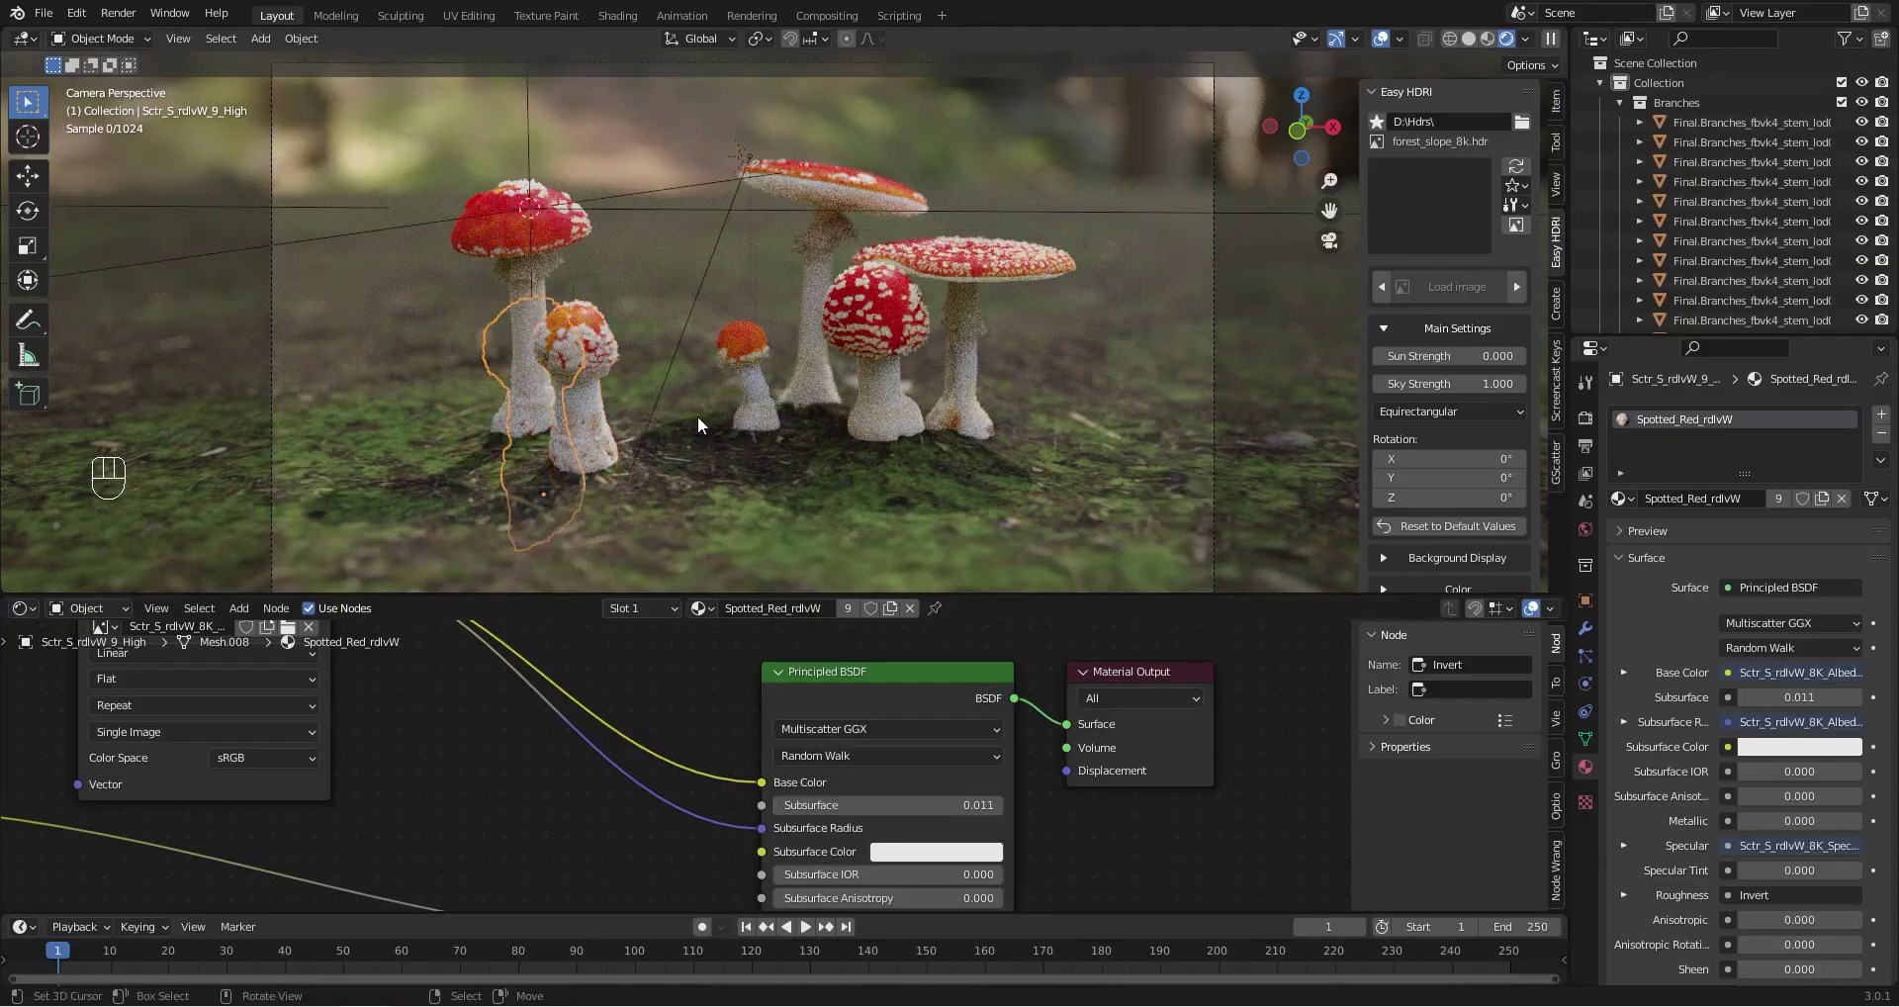
Move the group of moss assemblies about 16 m with Z locked, onto the ground near the mushrooms and camera
middle_drag(698, 418, 269, 348)
scroll(550, 452, down, 5)
click(267, 346)
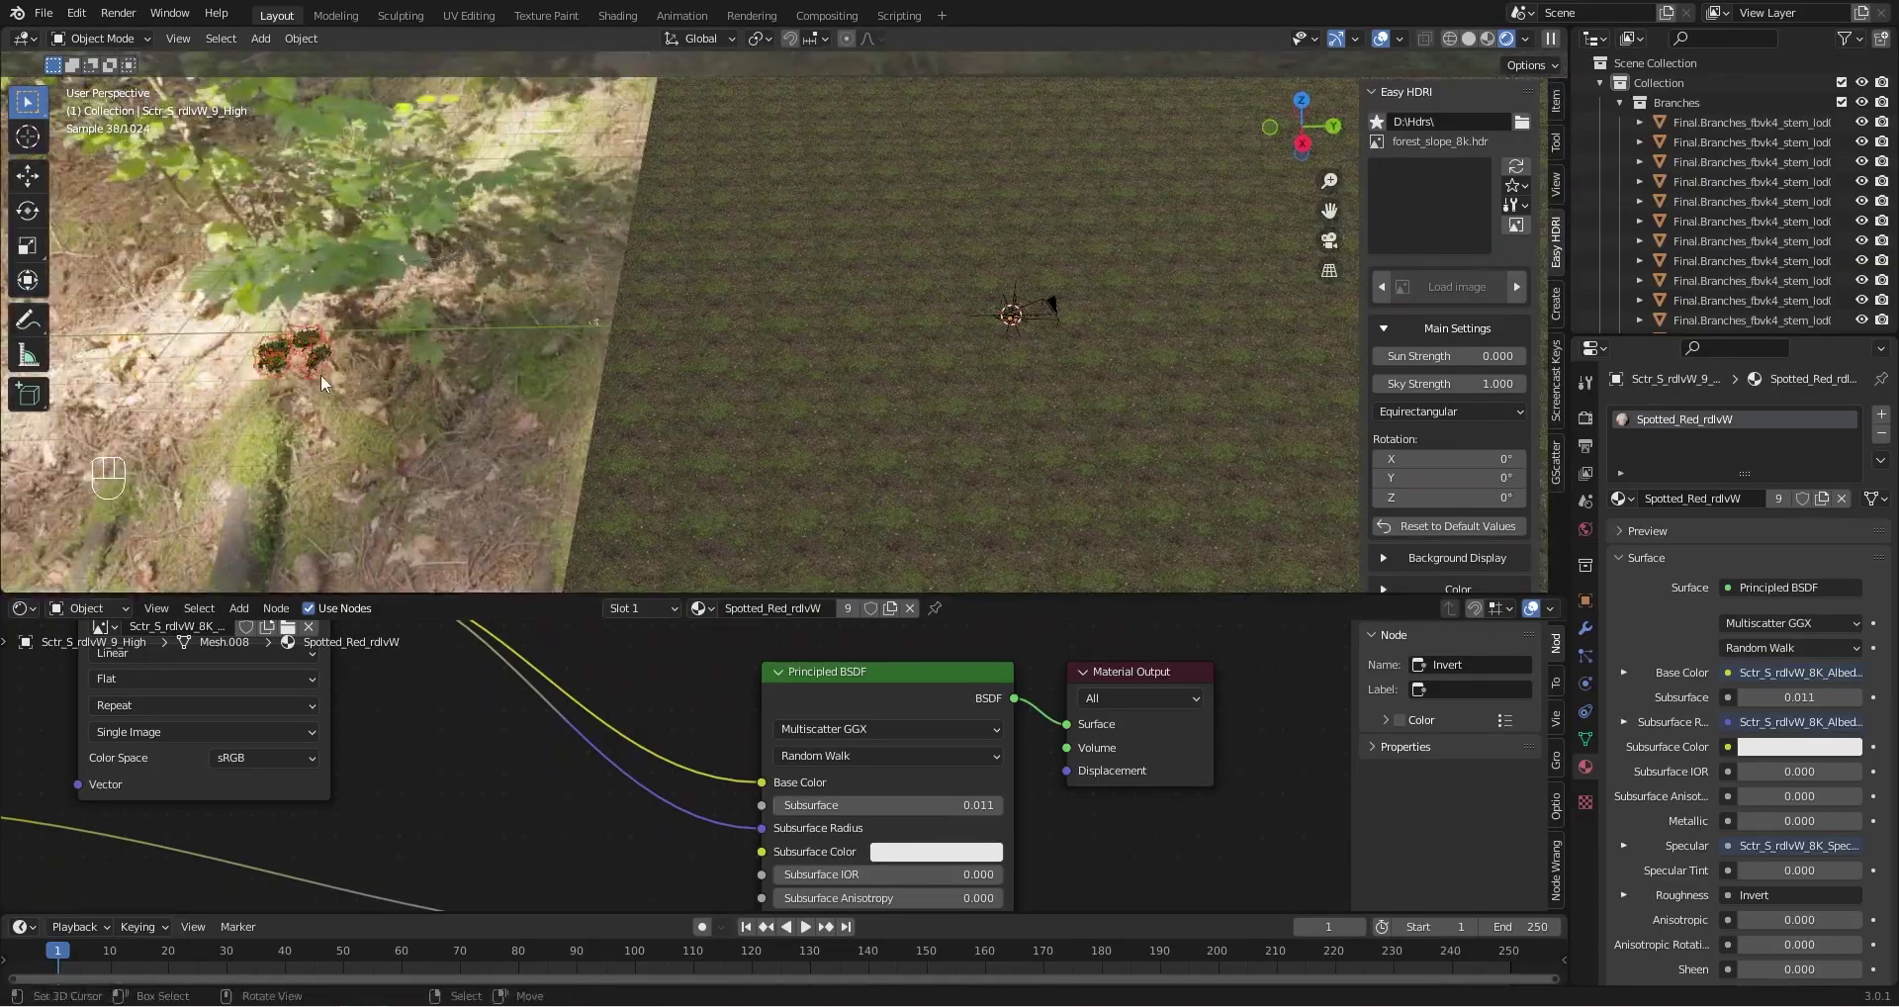
key(g)
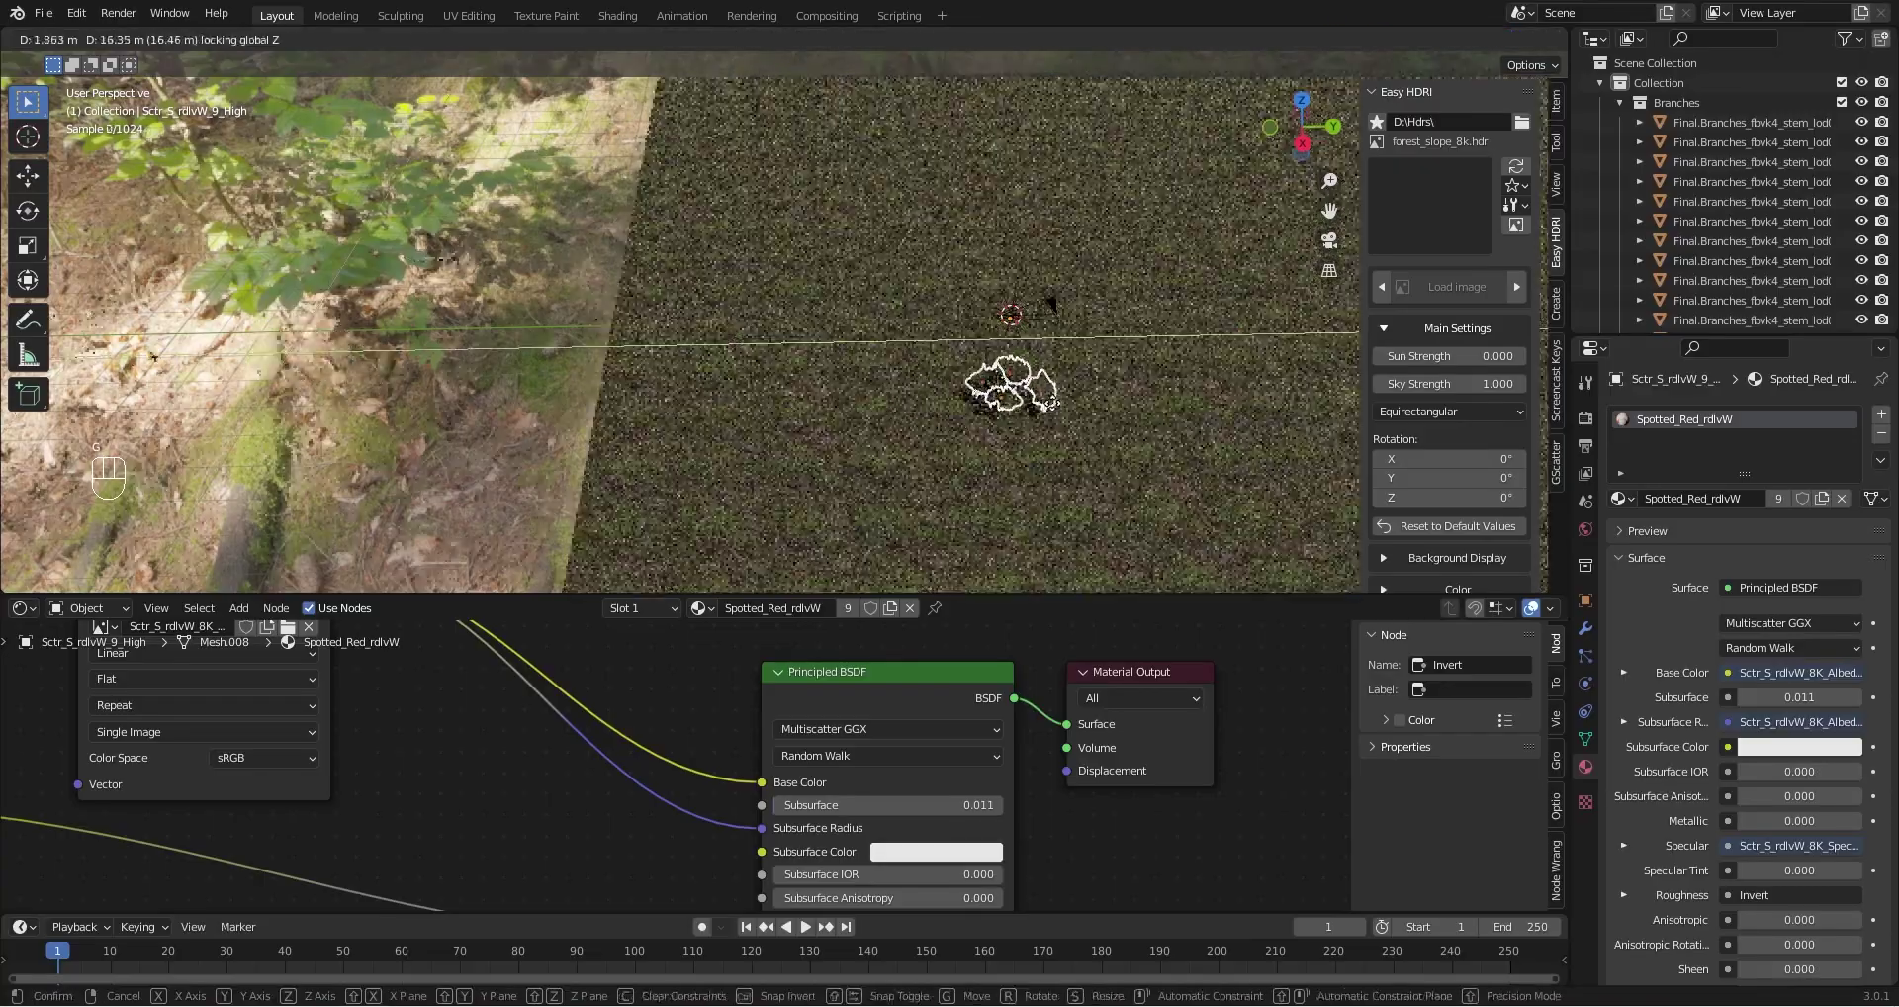
click(1001, 417)
middle_drag(1001, 417, 890, 356)
scroll(757, 447, up, 4)
shift+middle_drag(890, 356, 962, 378)
scroll(962, 378, up, 3)
mouse_move(962, 378)
middle_down()
mouse_move(947, 391)
mouse_move(966, 408)
middle_up()
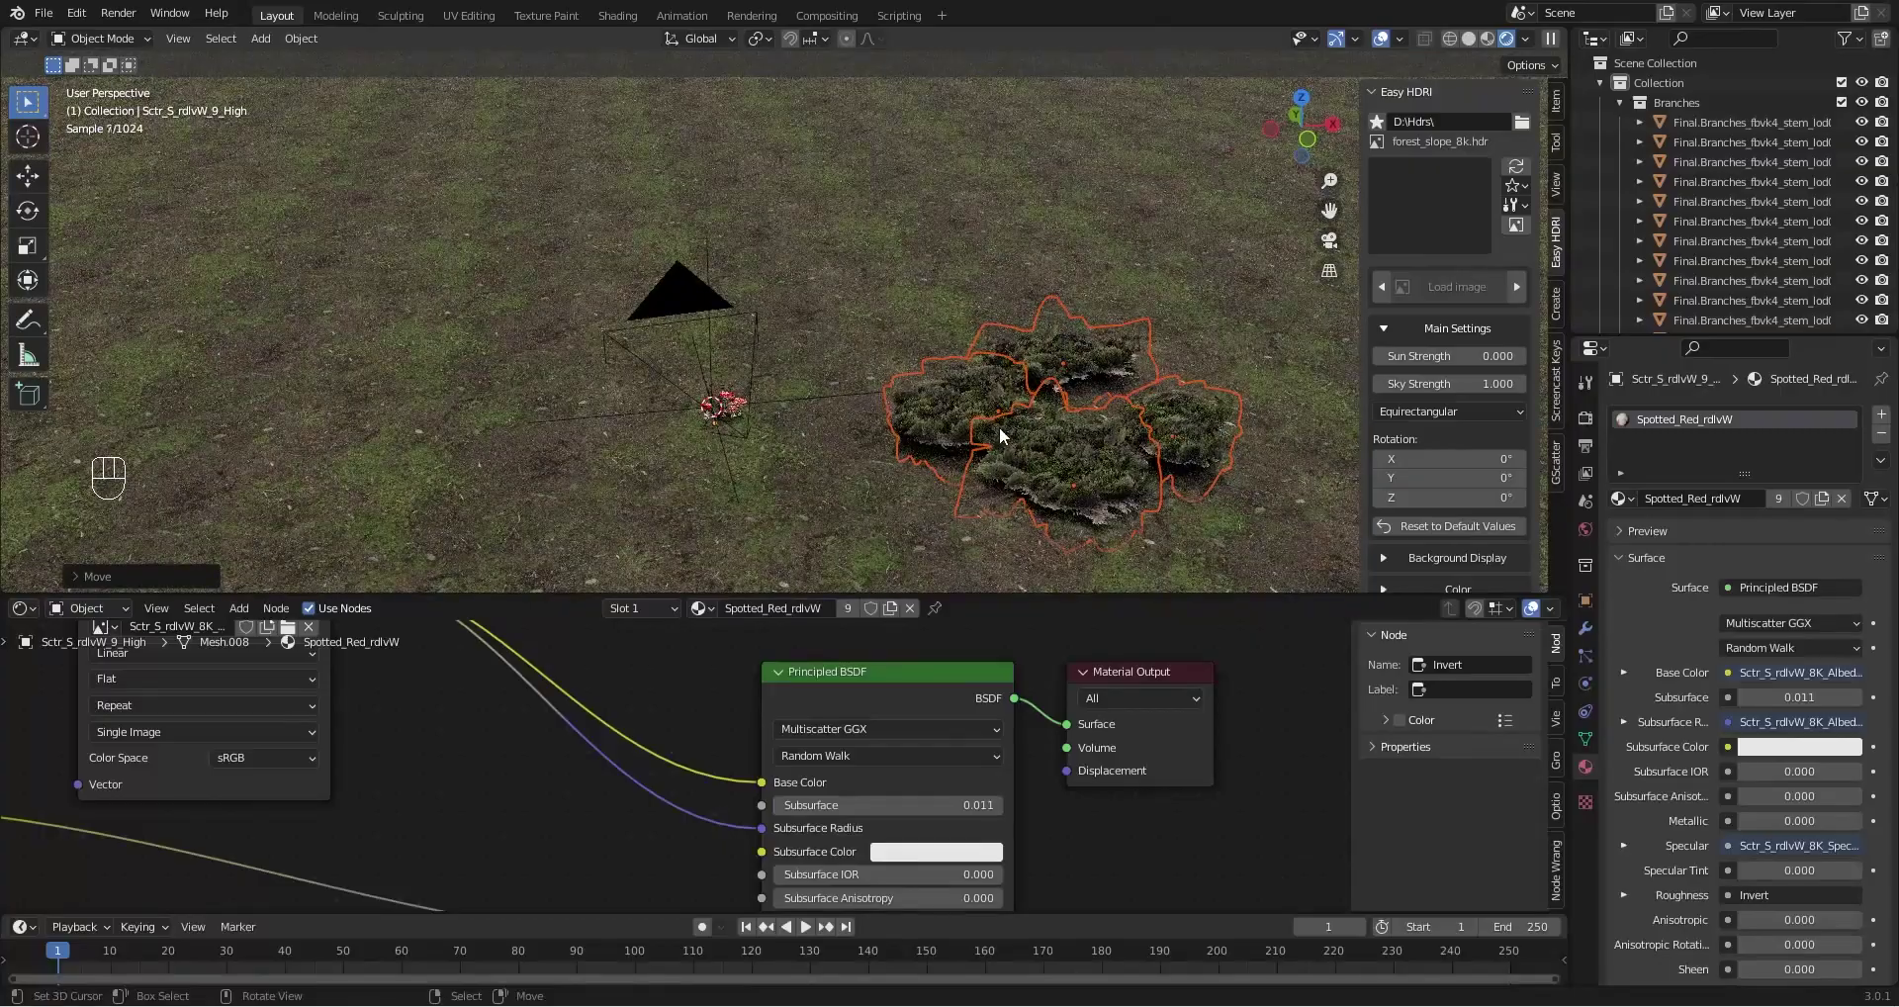
Lower the selected moss clumps by about 0.03 m along the global Z axis to sink them into the ground
key(g)
key(z)
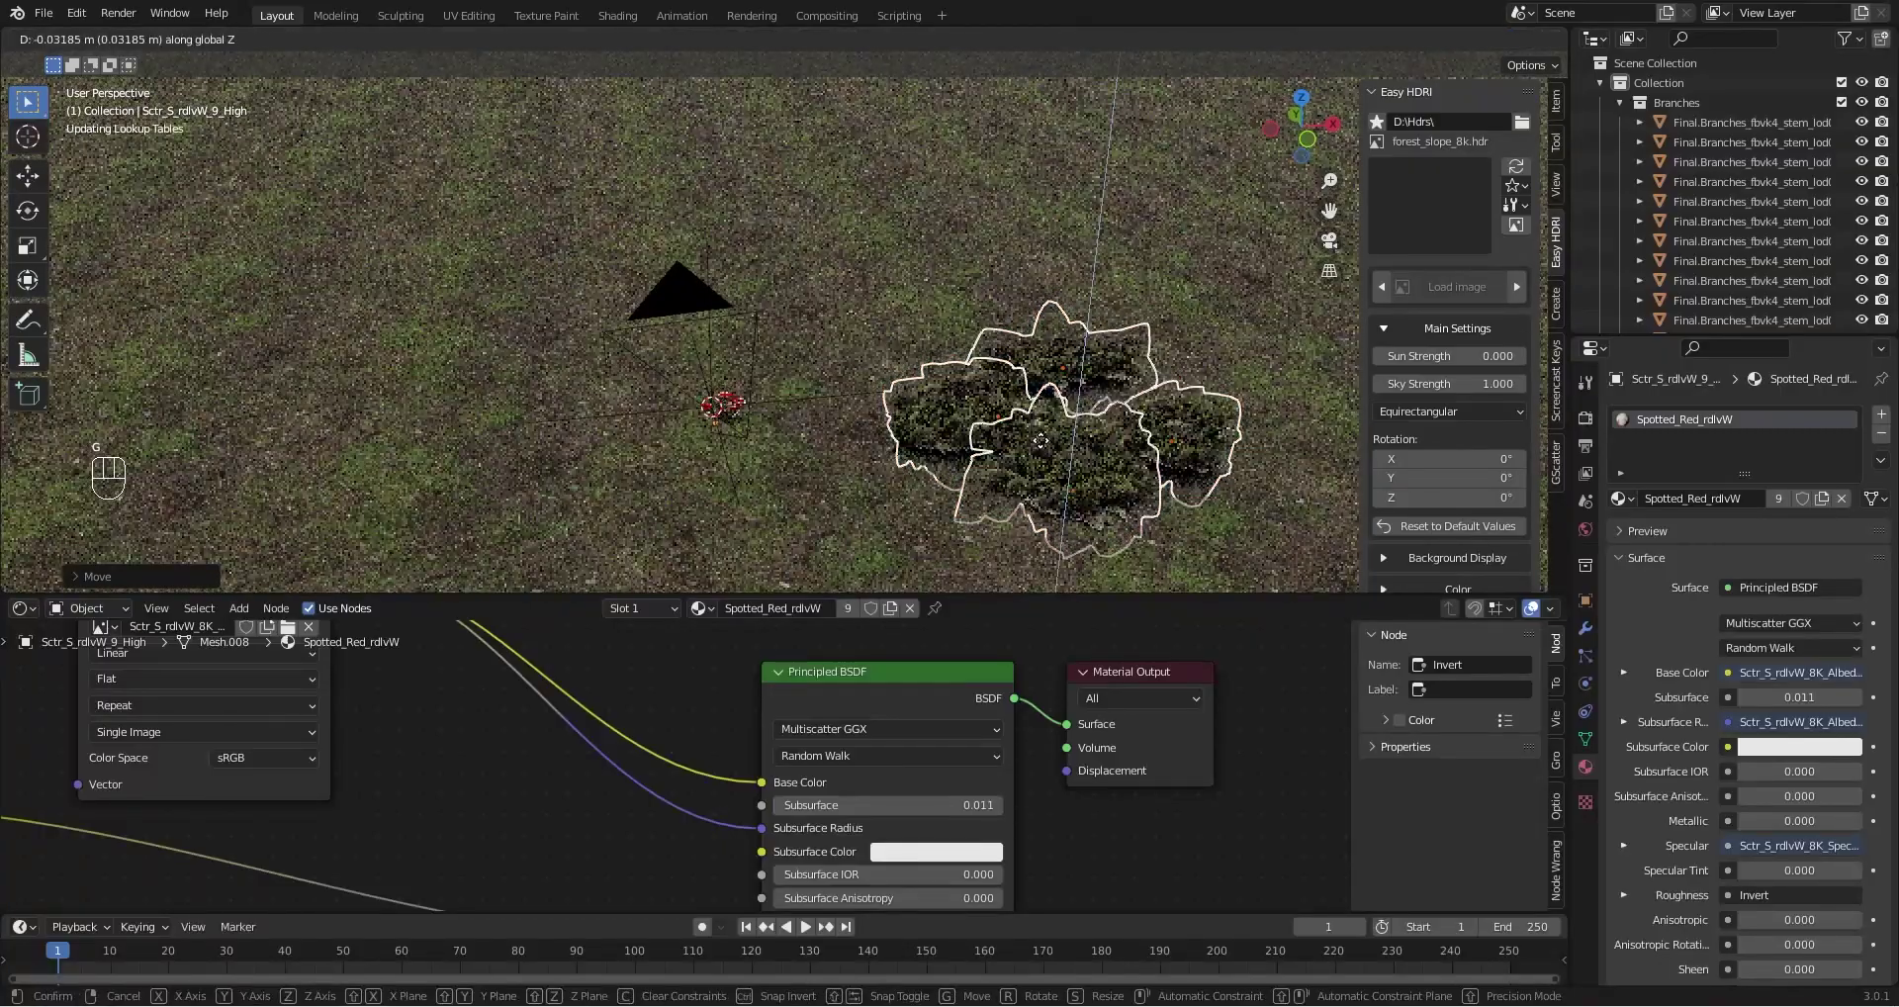
click(1036, 448)
middle_drag(1036, 448, 1018, 477)
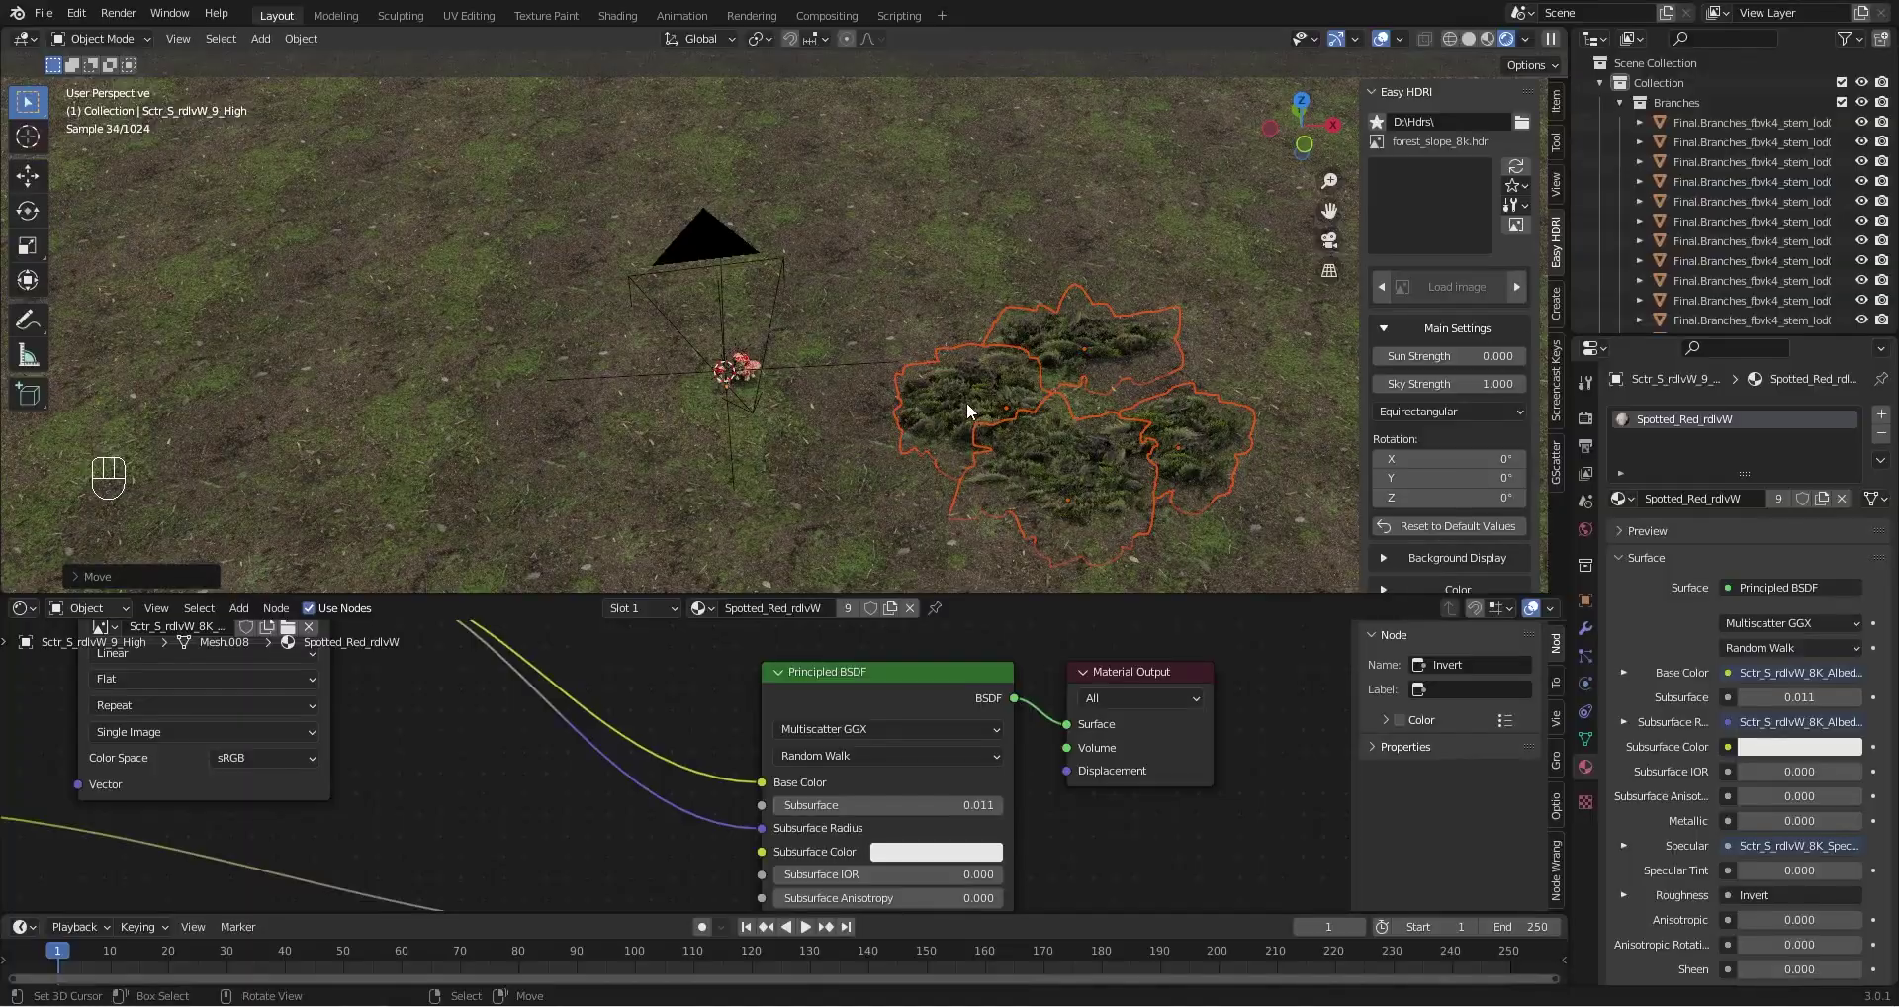
In camera view, move moss clumps horizontally toward the mushrooms and add linked duplicates of them around the group
key(KP_0)
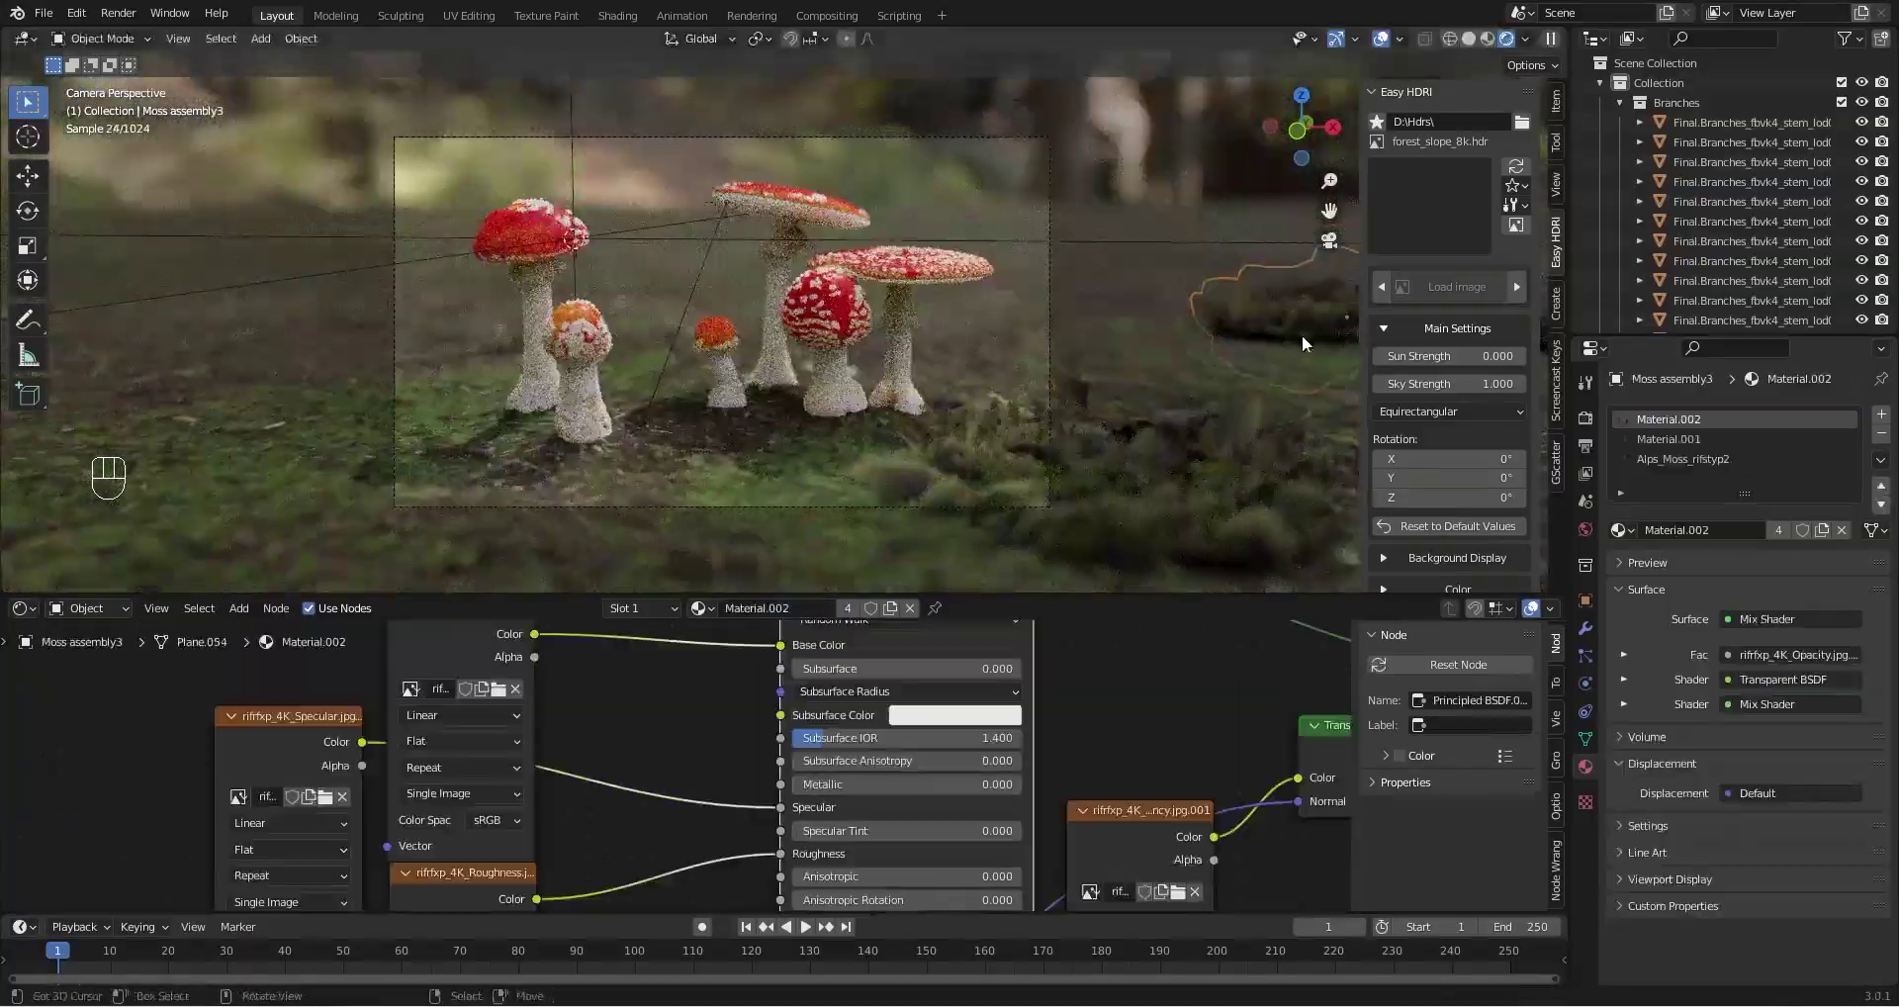
key(g)
key(shift+z)
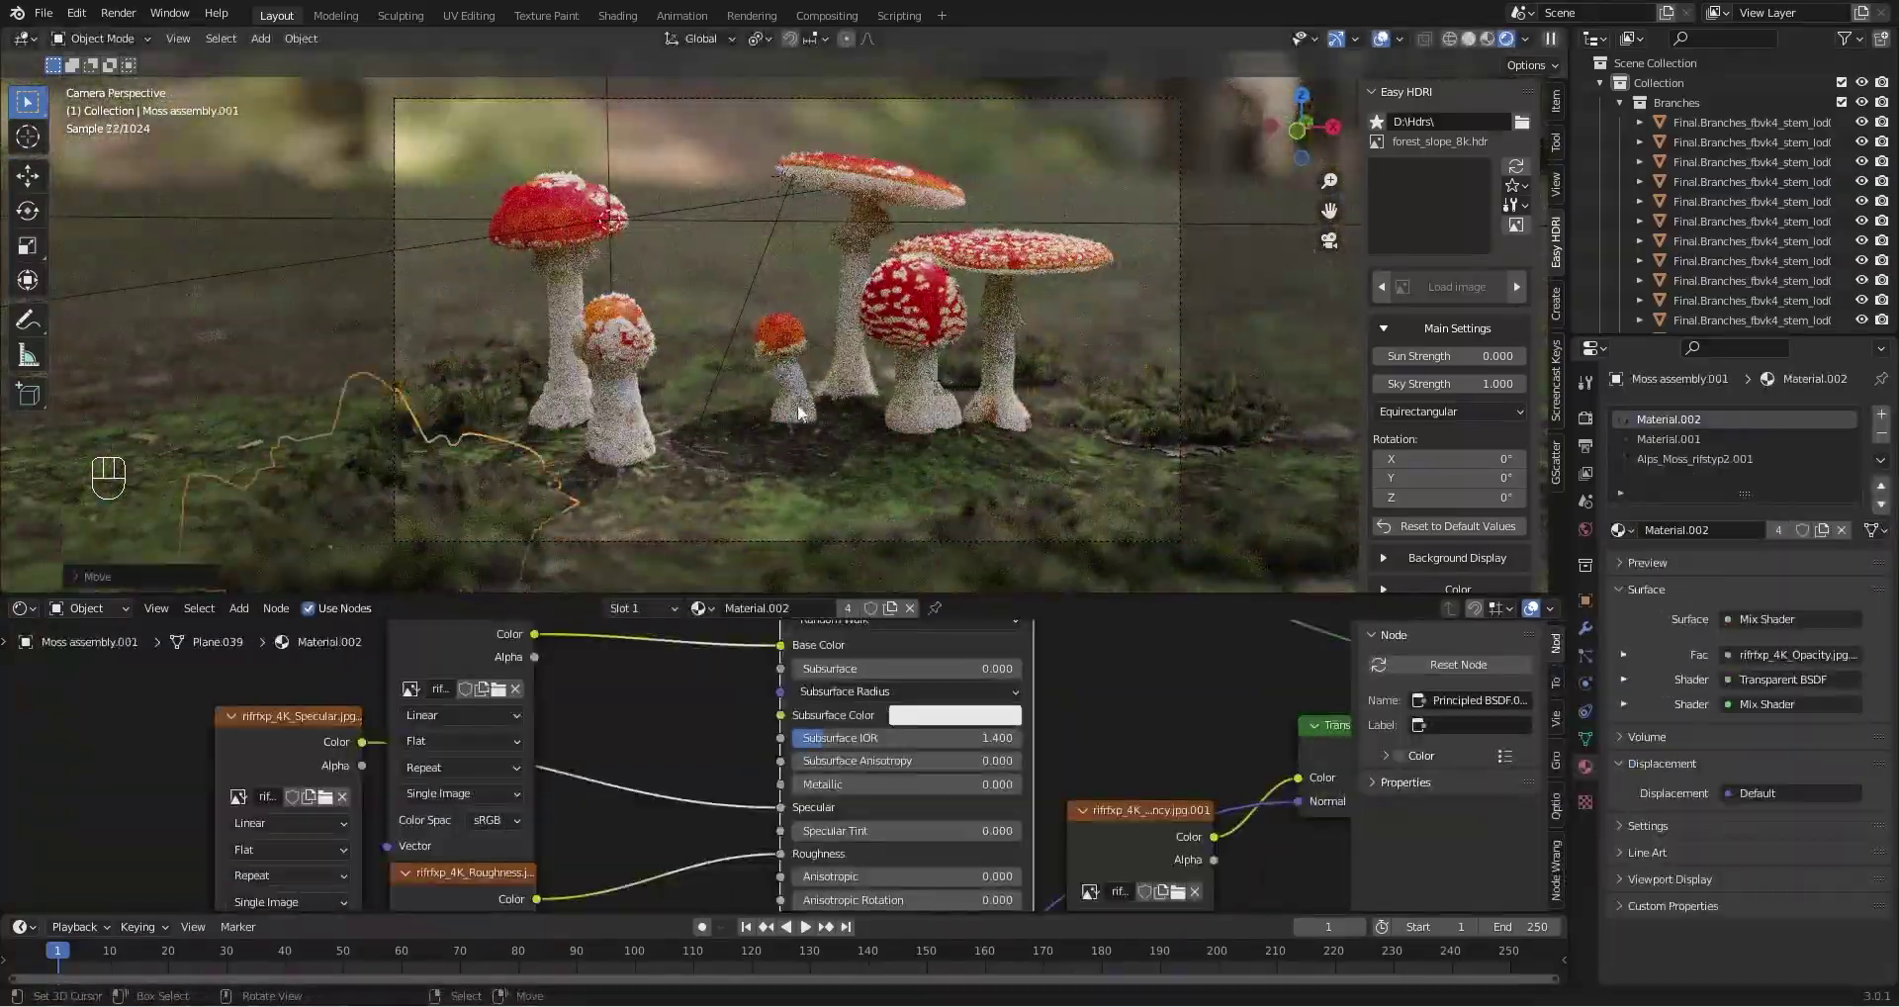
key(alt+d)
key(shift+z)
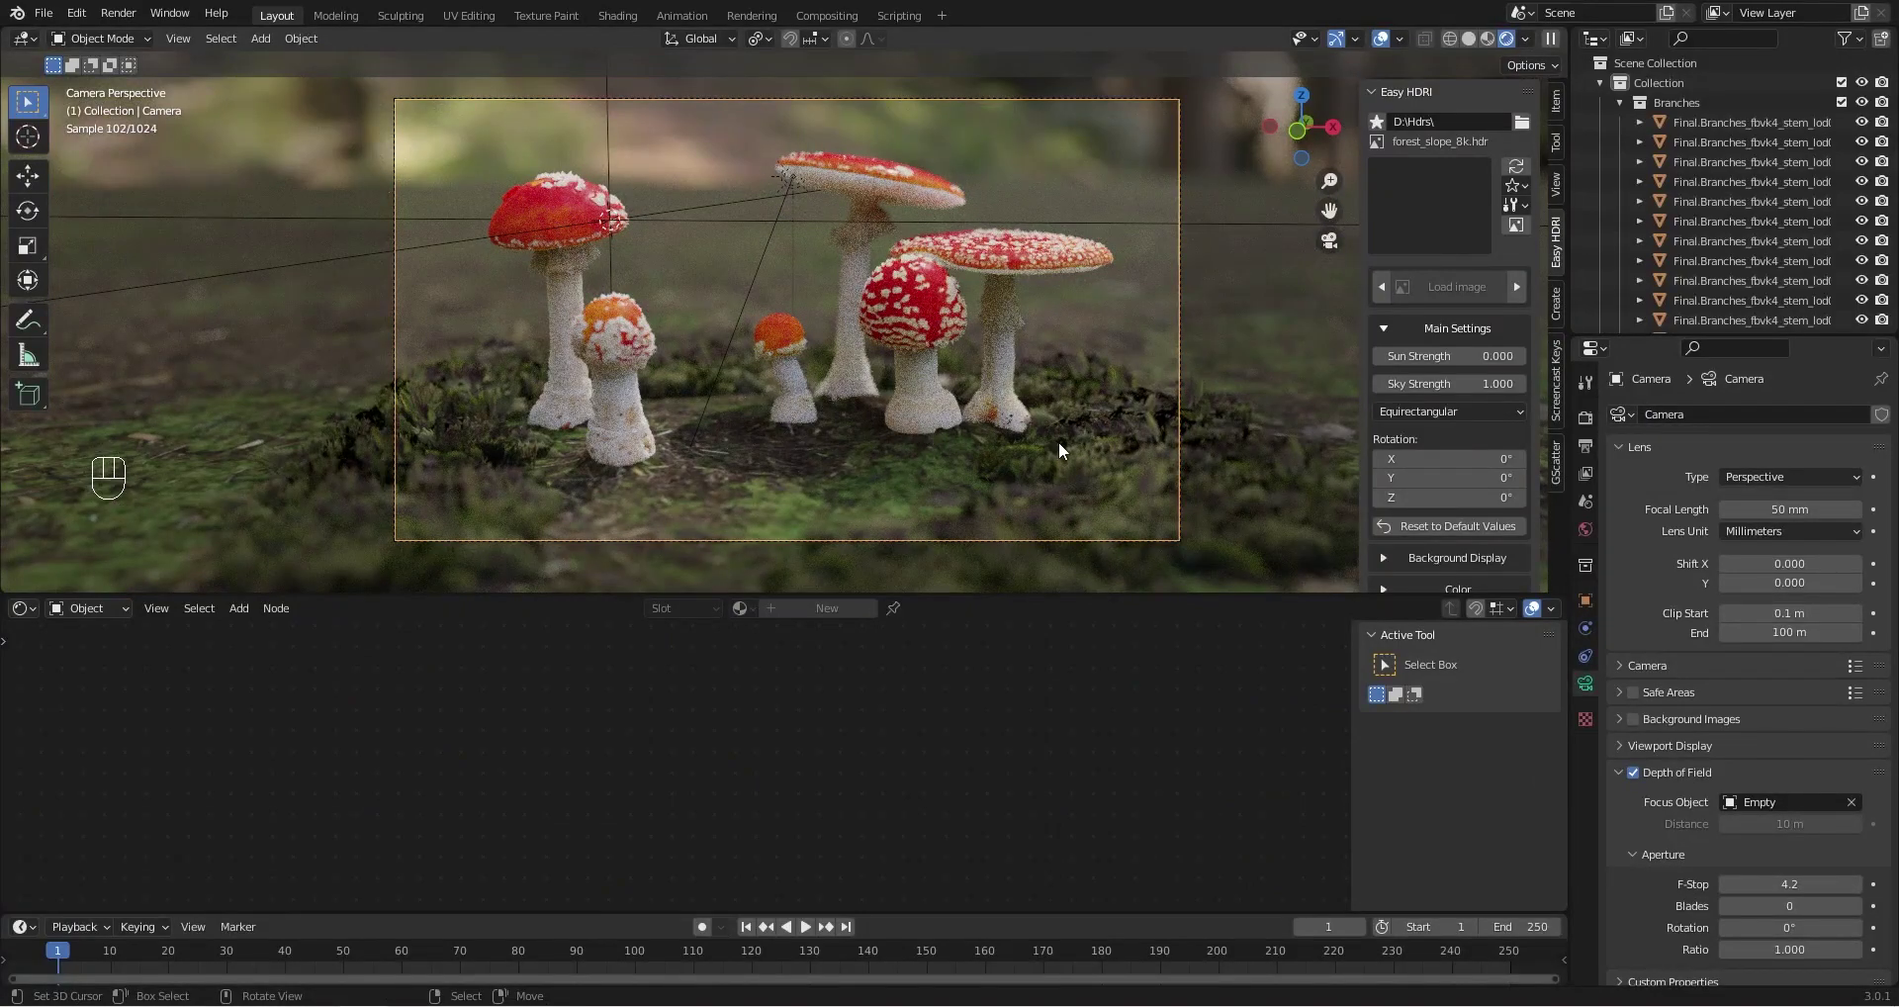
Set the transparent light path bounces to 50 for the Cycles render
shift+middle_drag(1058, 419, 893, 388)
scroll(896, 392, up, 2)
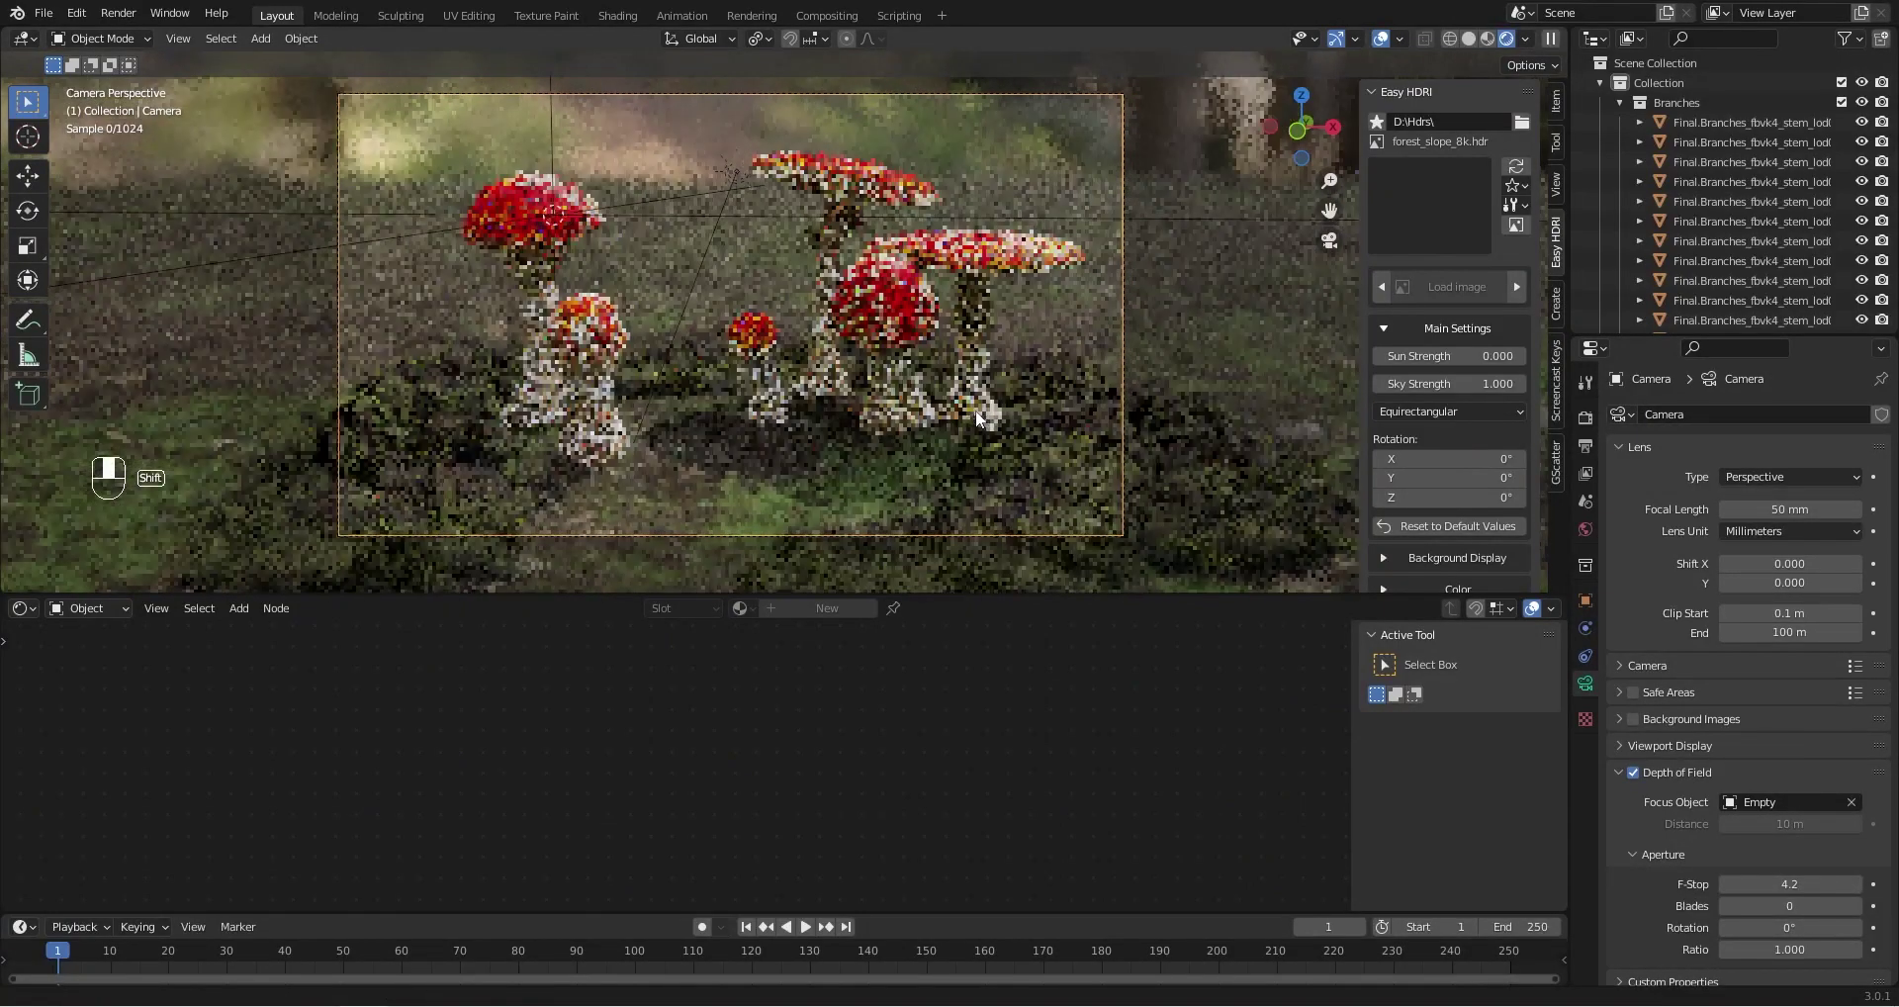
scroll(927, 425, up, 3)
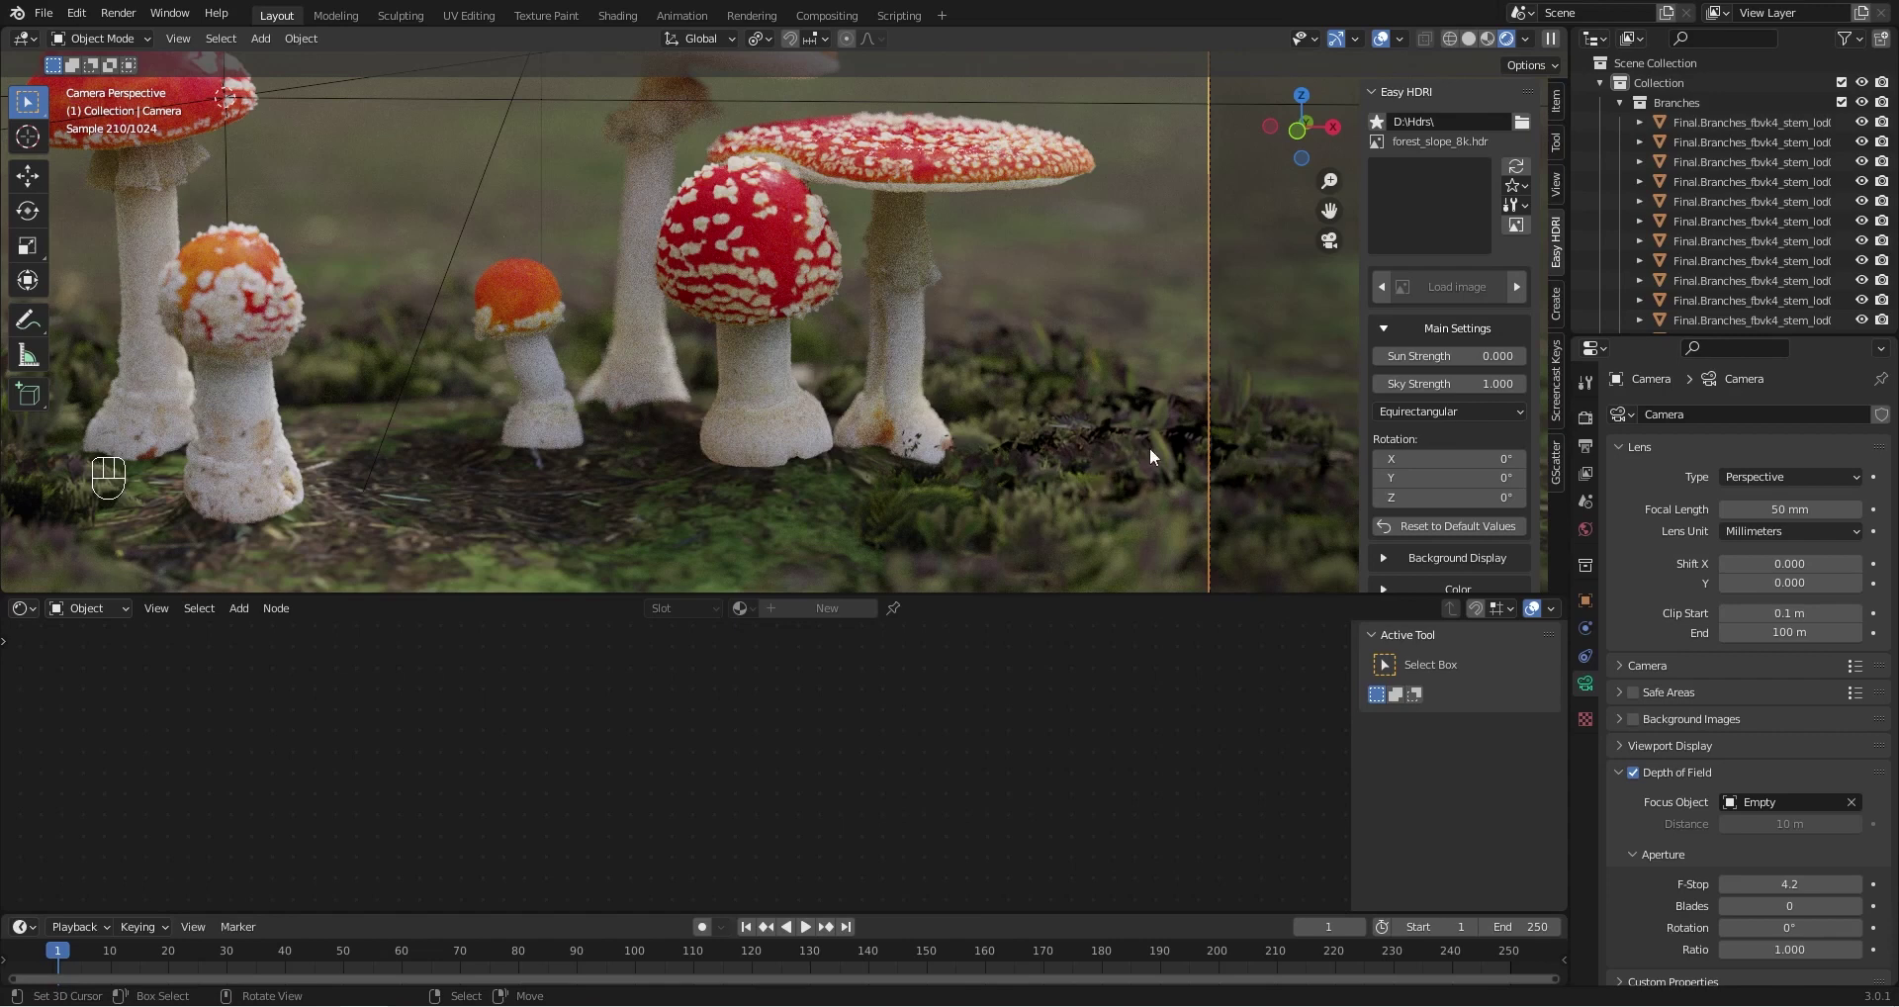
click(1583, 423)
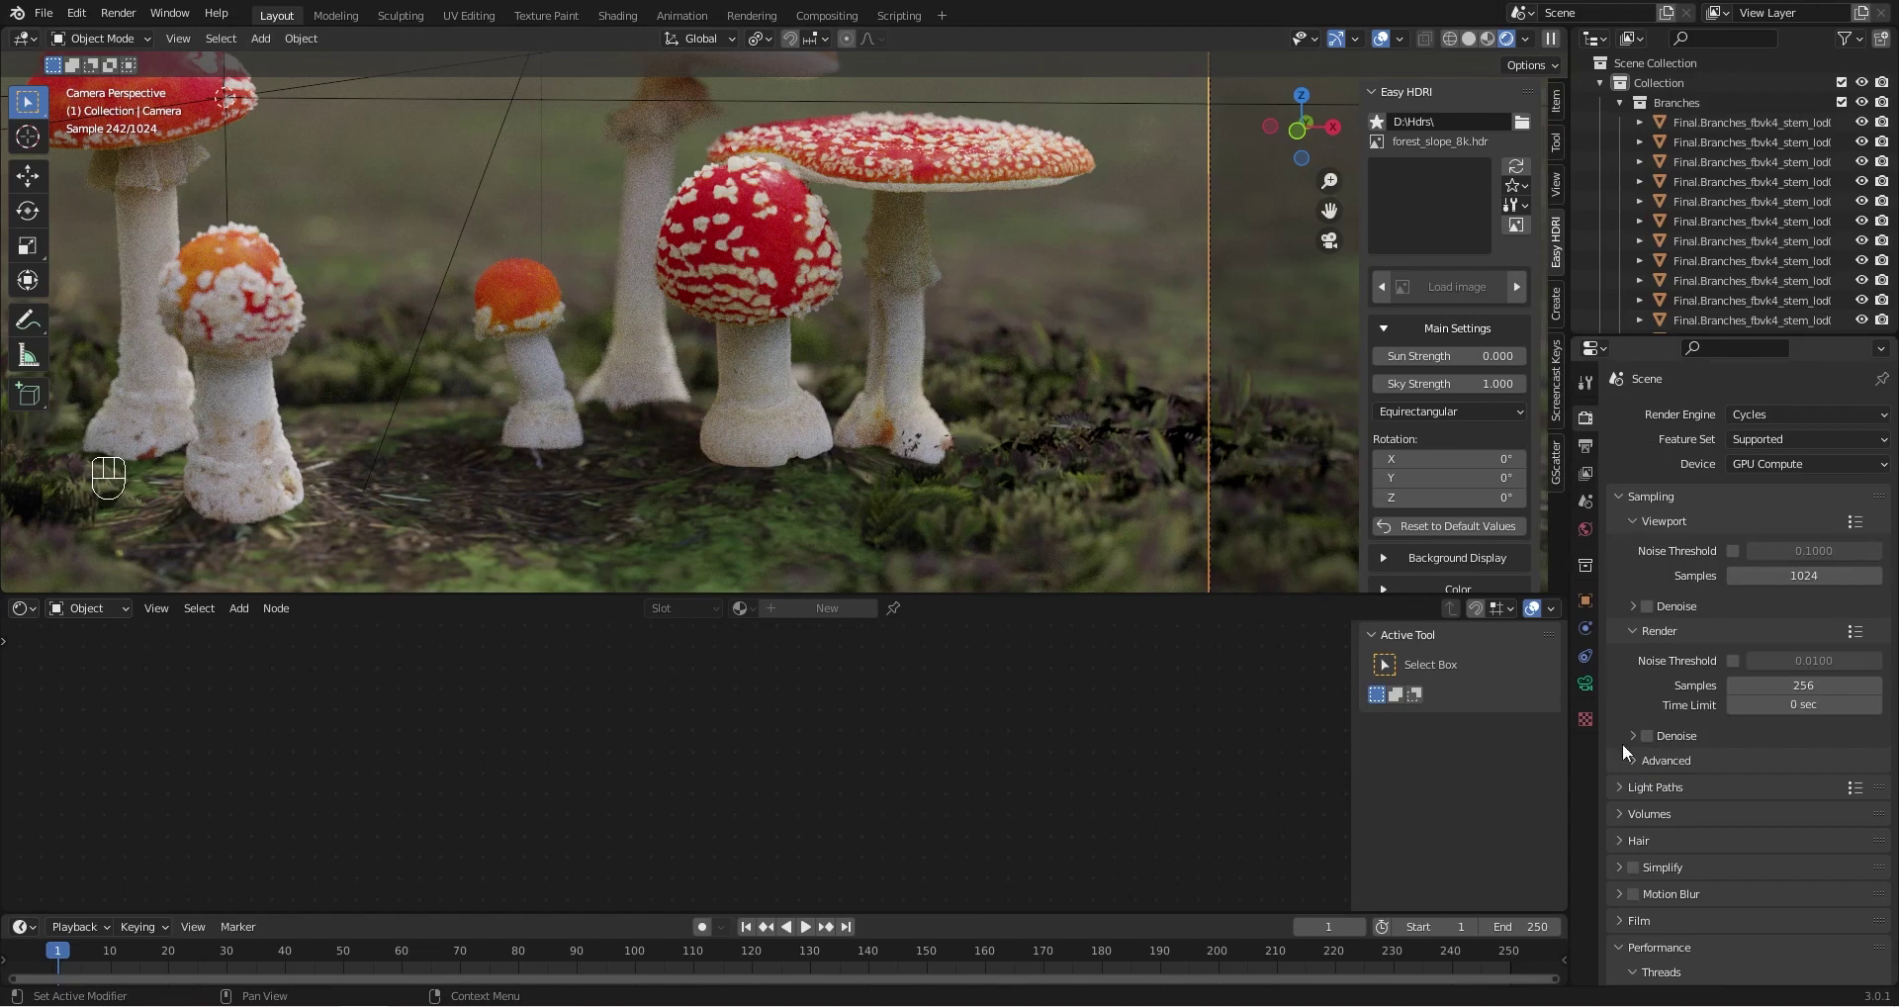
click(1623, 786)
scroll(1679, 593, down, 4)
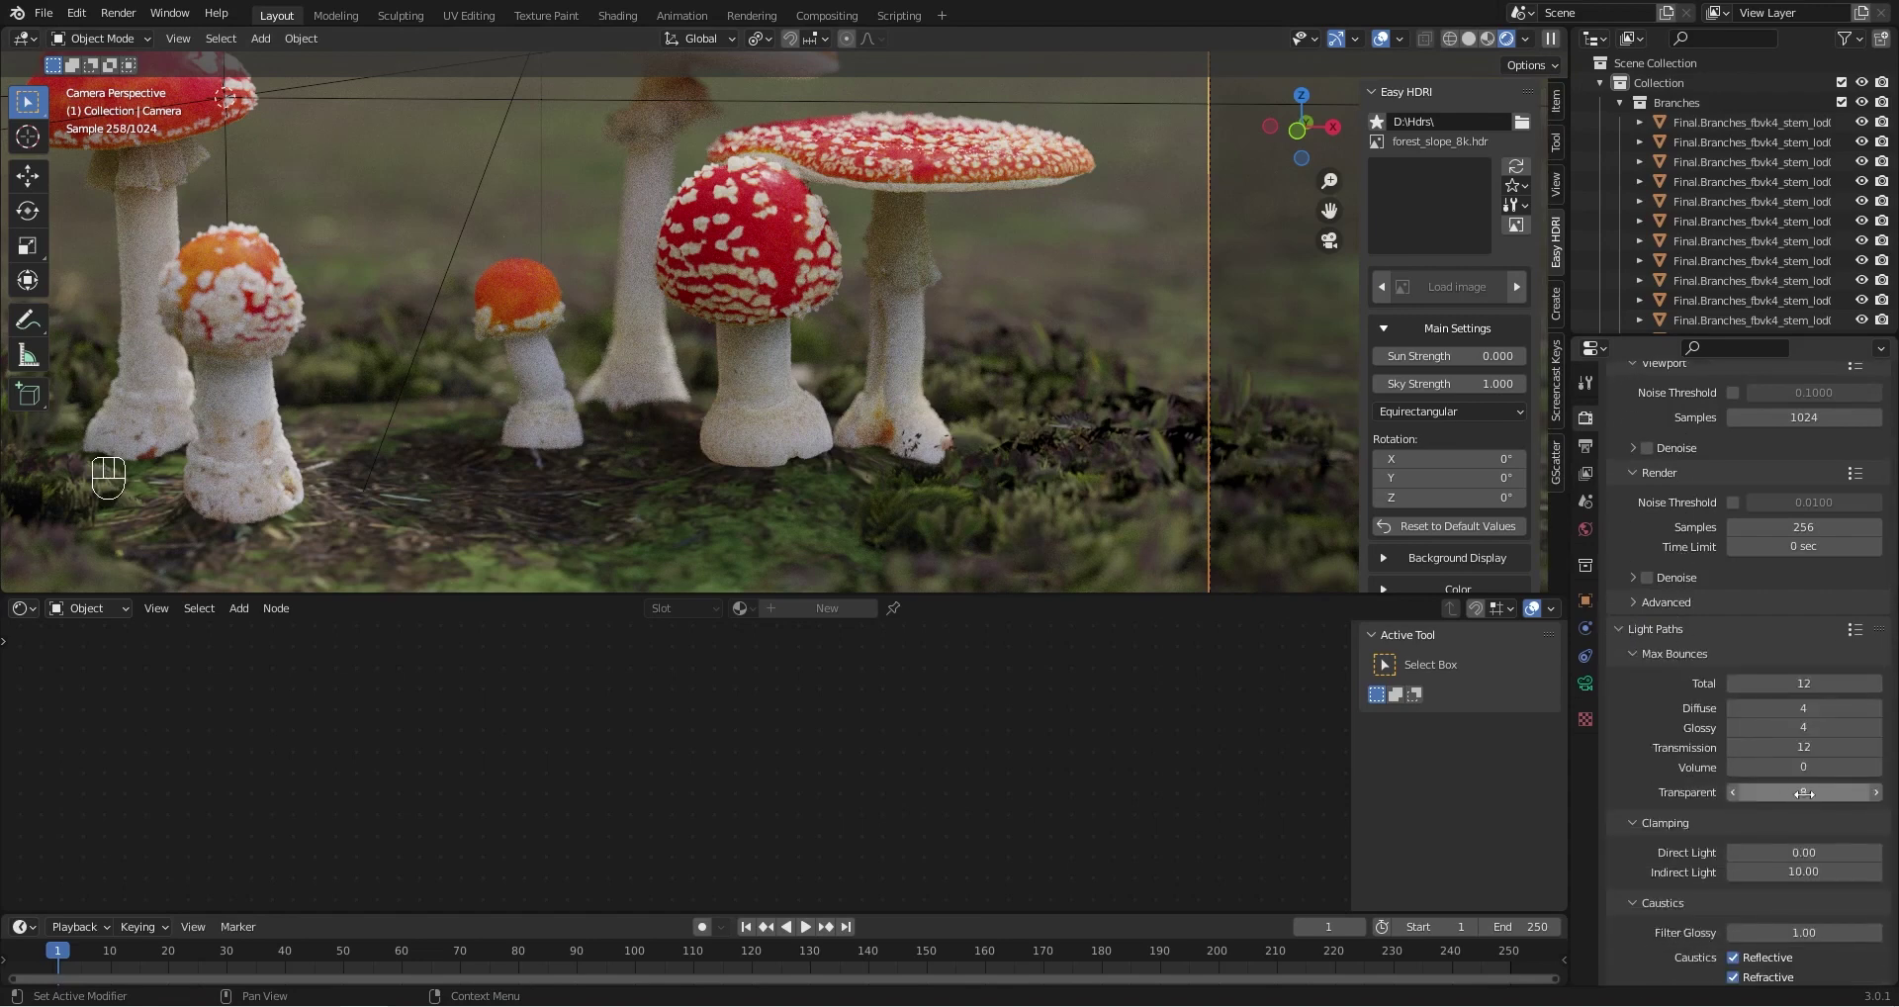
click(1797, 792)
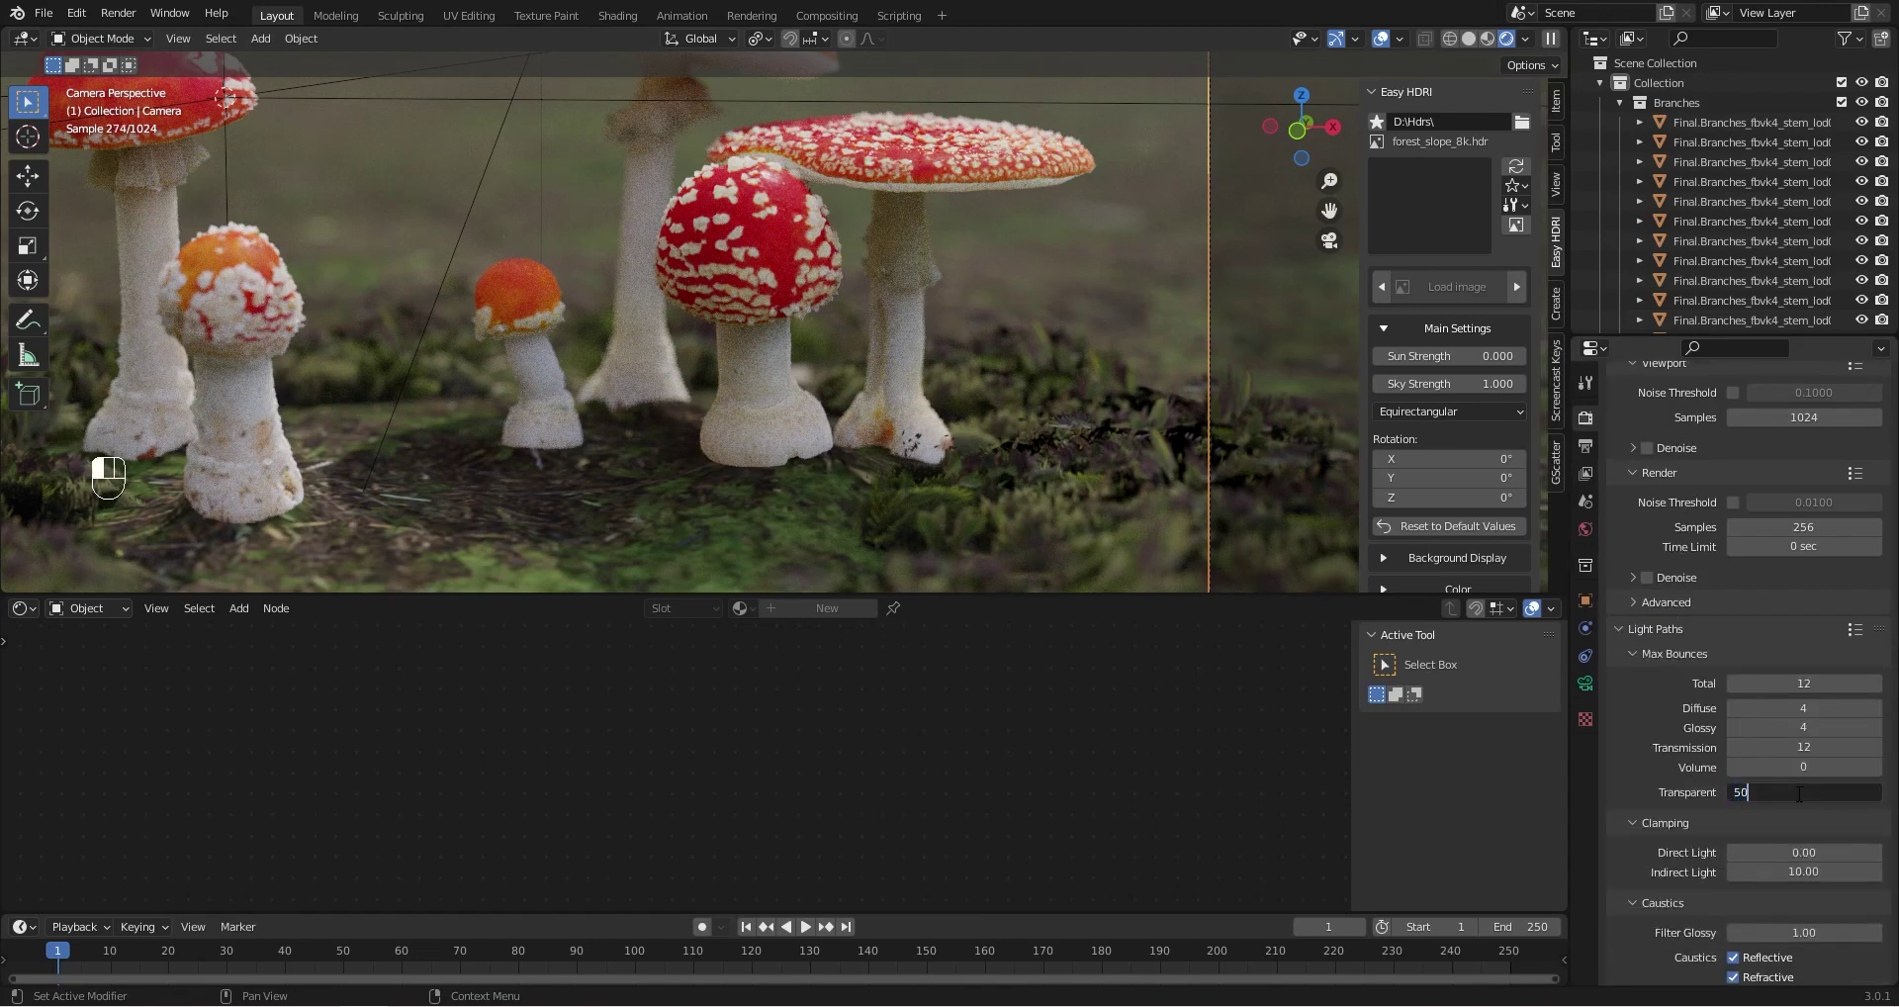
key(Return)
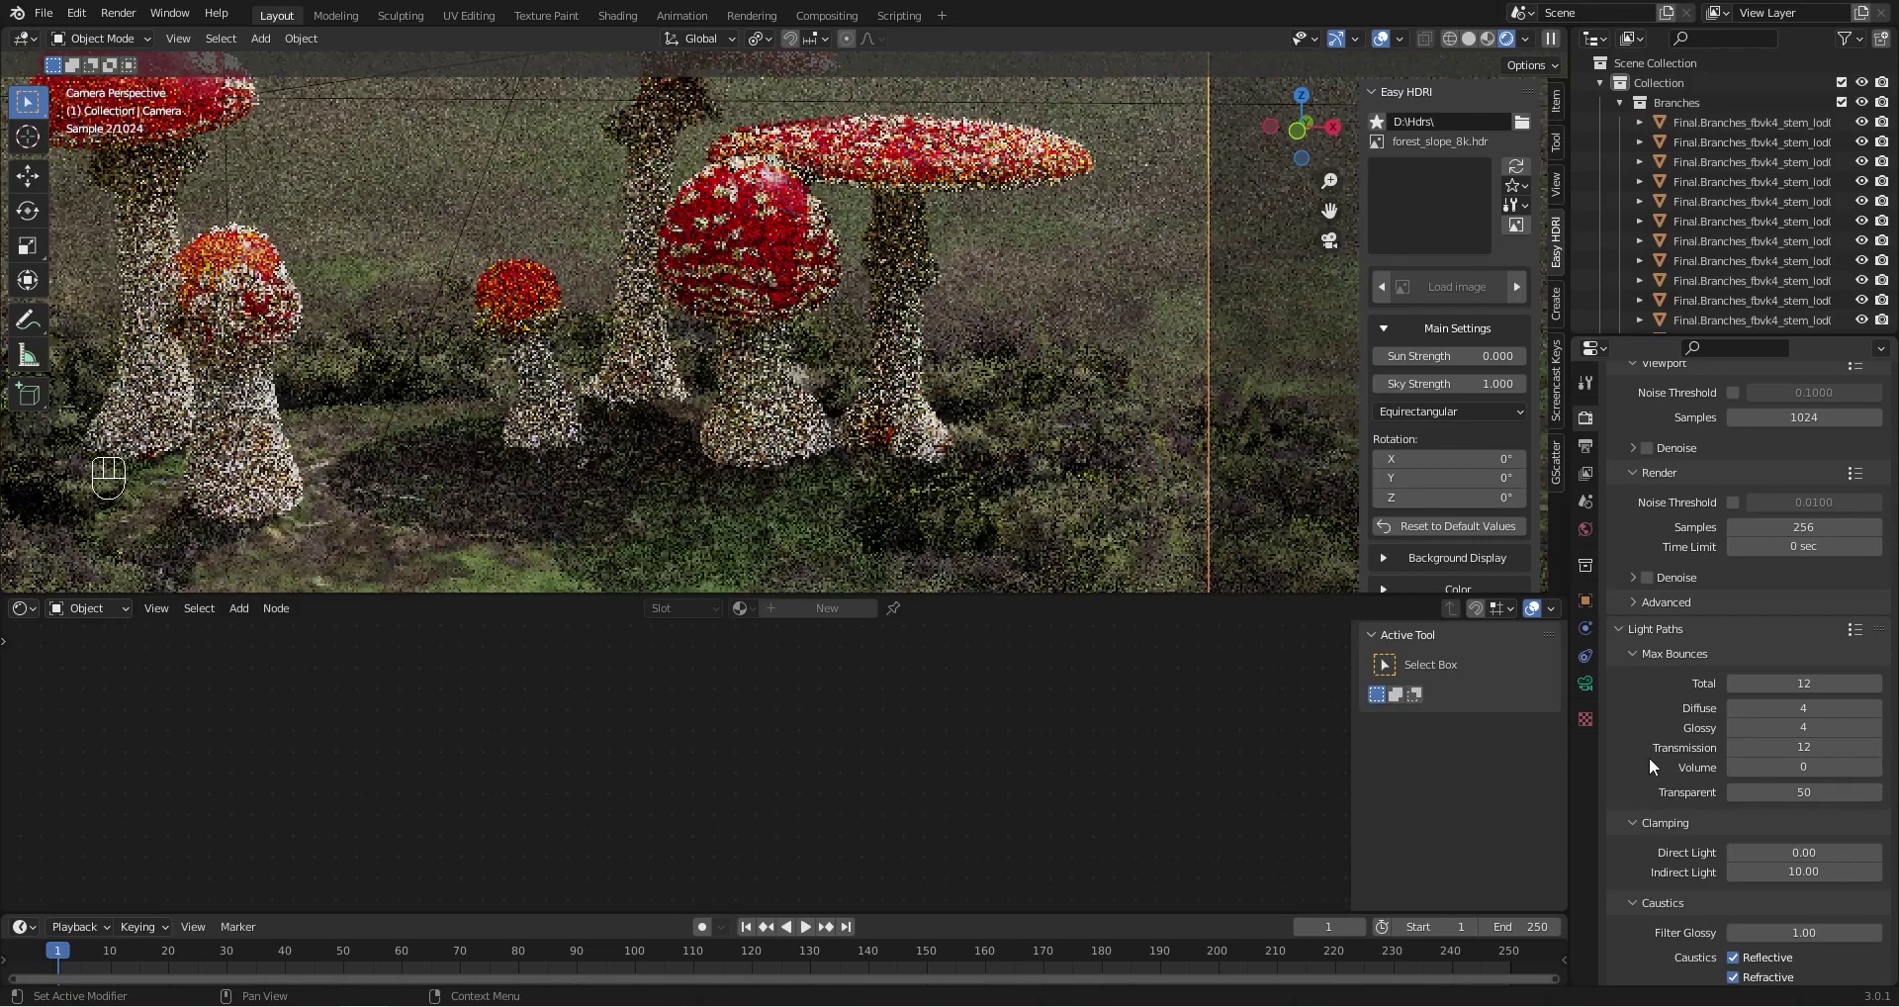
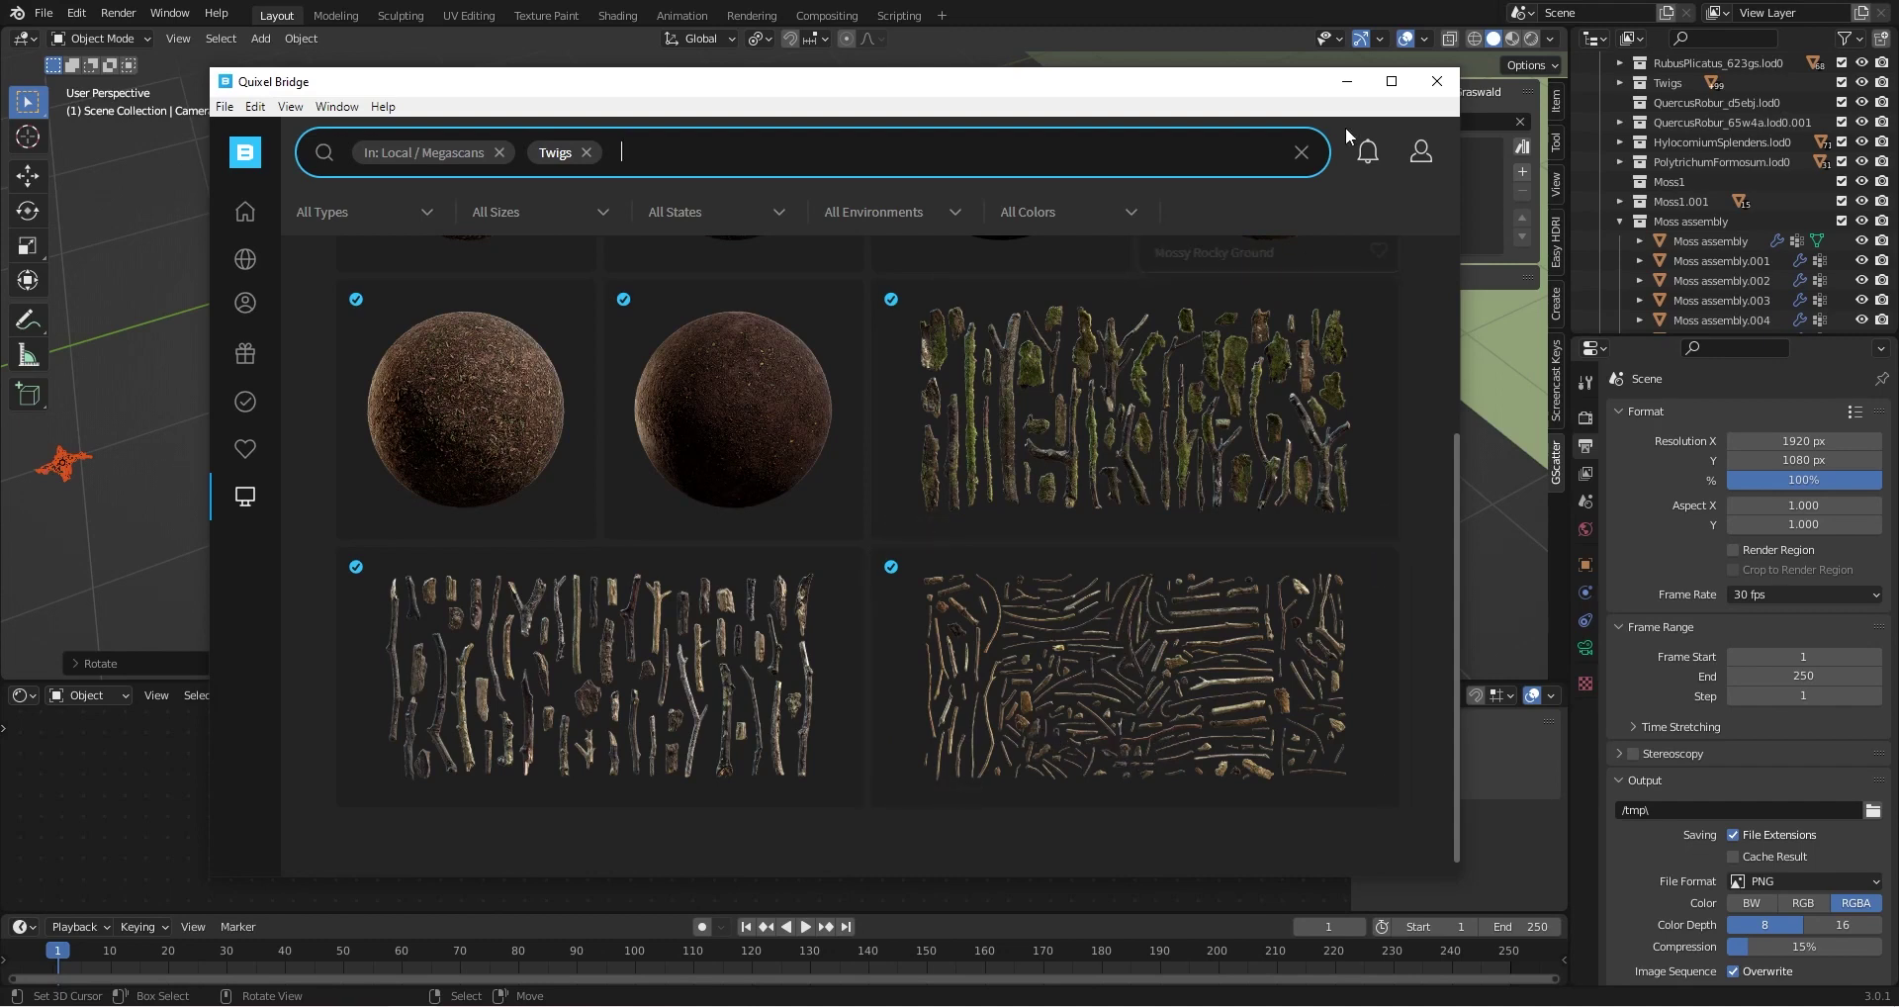
Return from Quixel Bridge to Blender and examine the Hue Saturation Value node in the twig material
click(1347, 81)
middle_drag(381, 432, 648, 516)
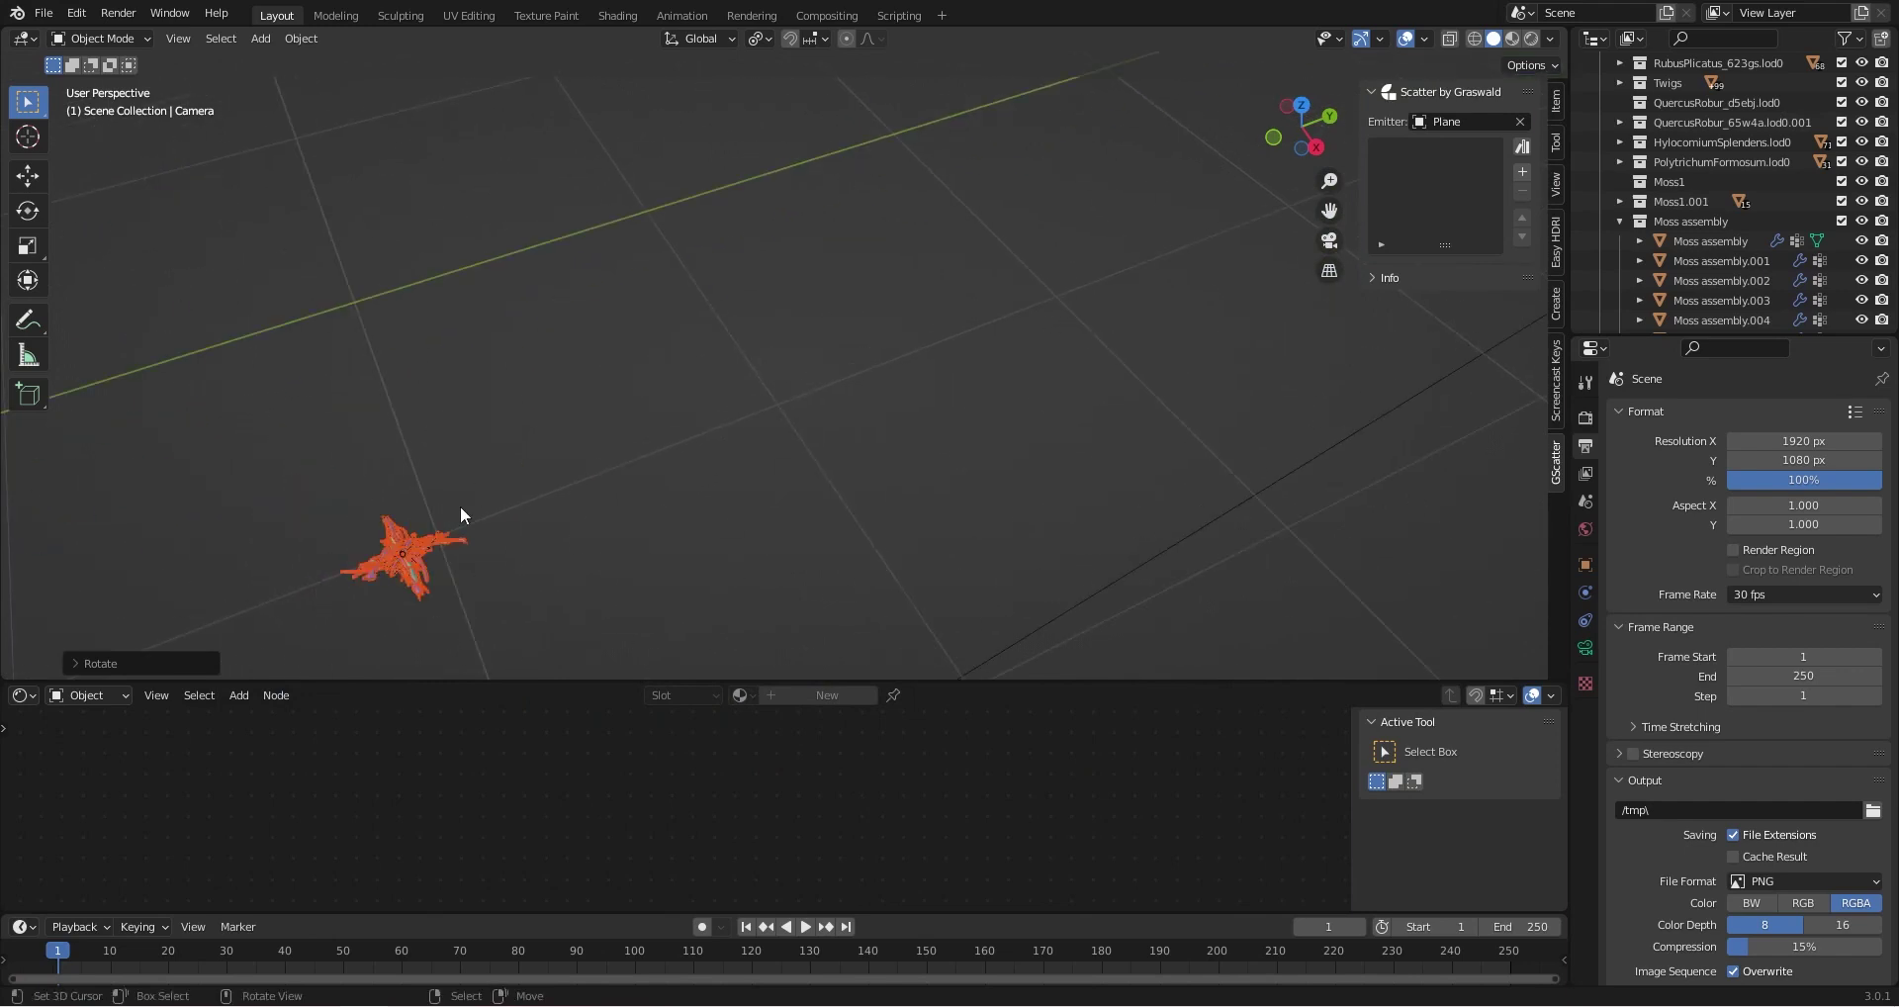
click(403, 562)
scroll(785, 737, up, 5)
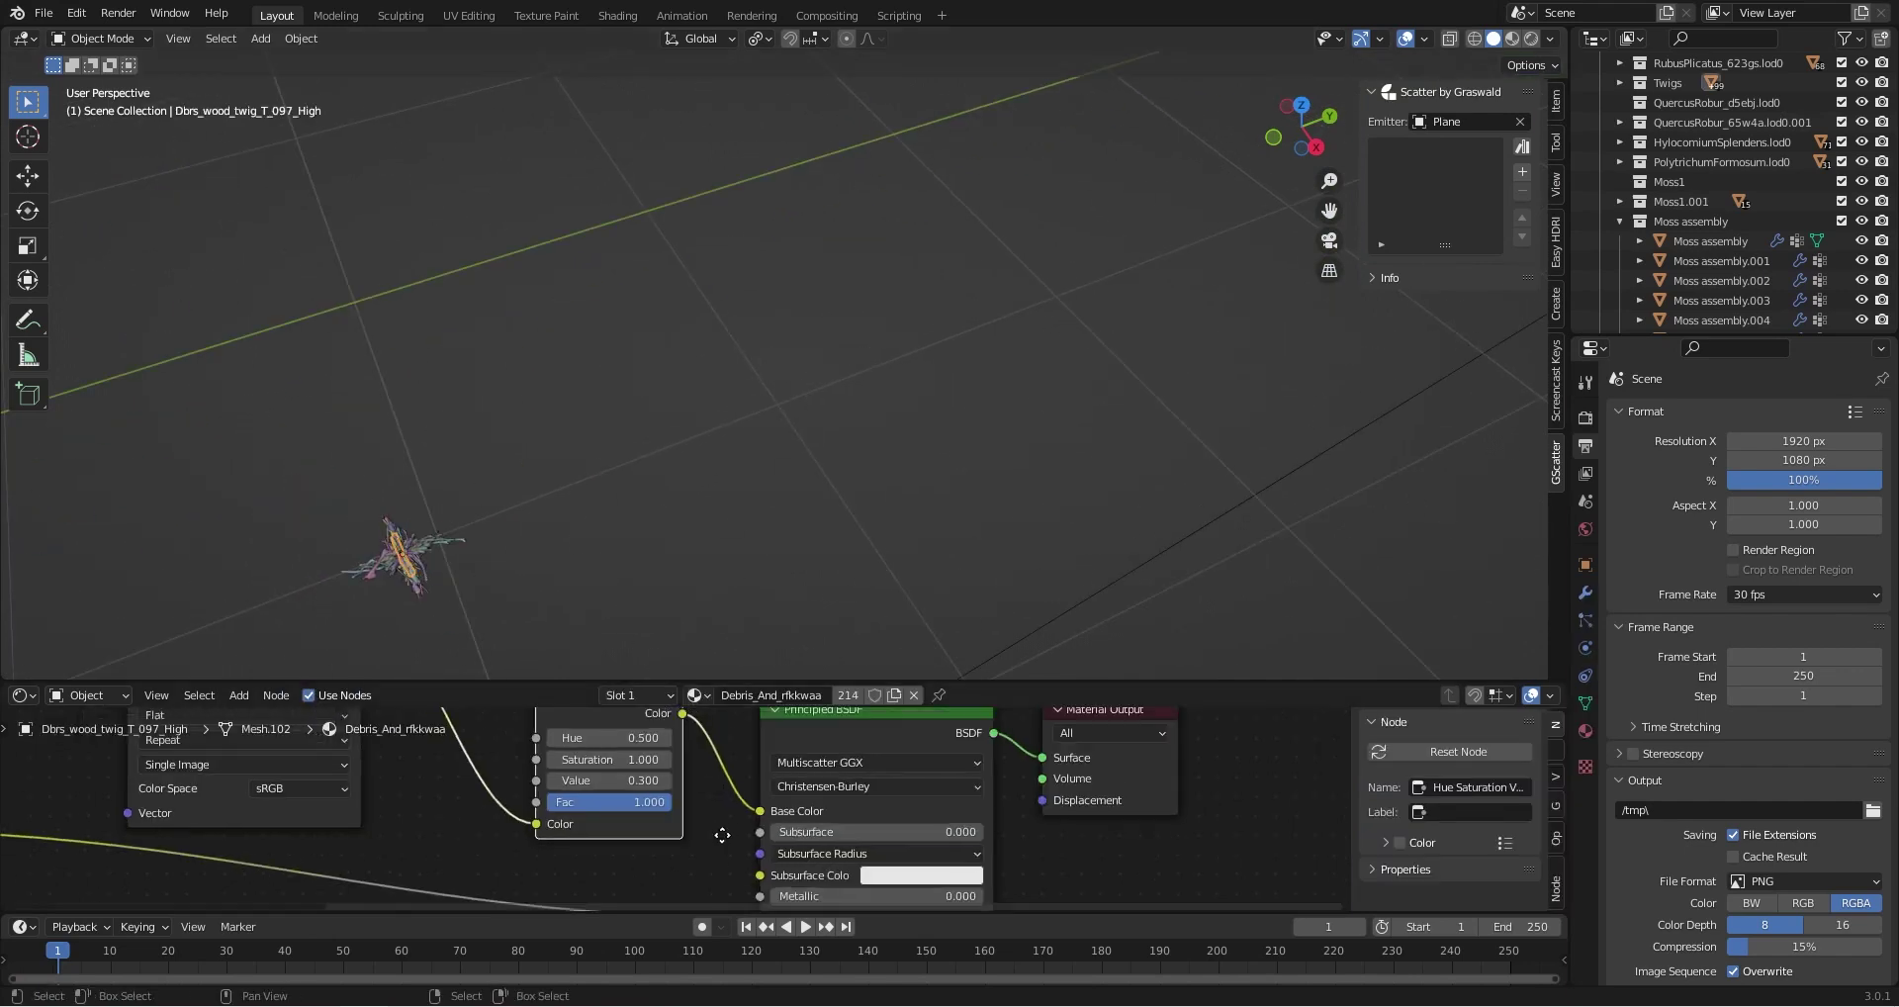
scroll(730, 836, down, 2)
middle_drag(709, 774, 755, 881)
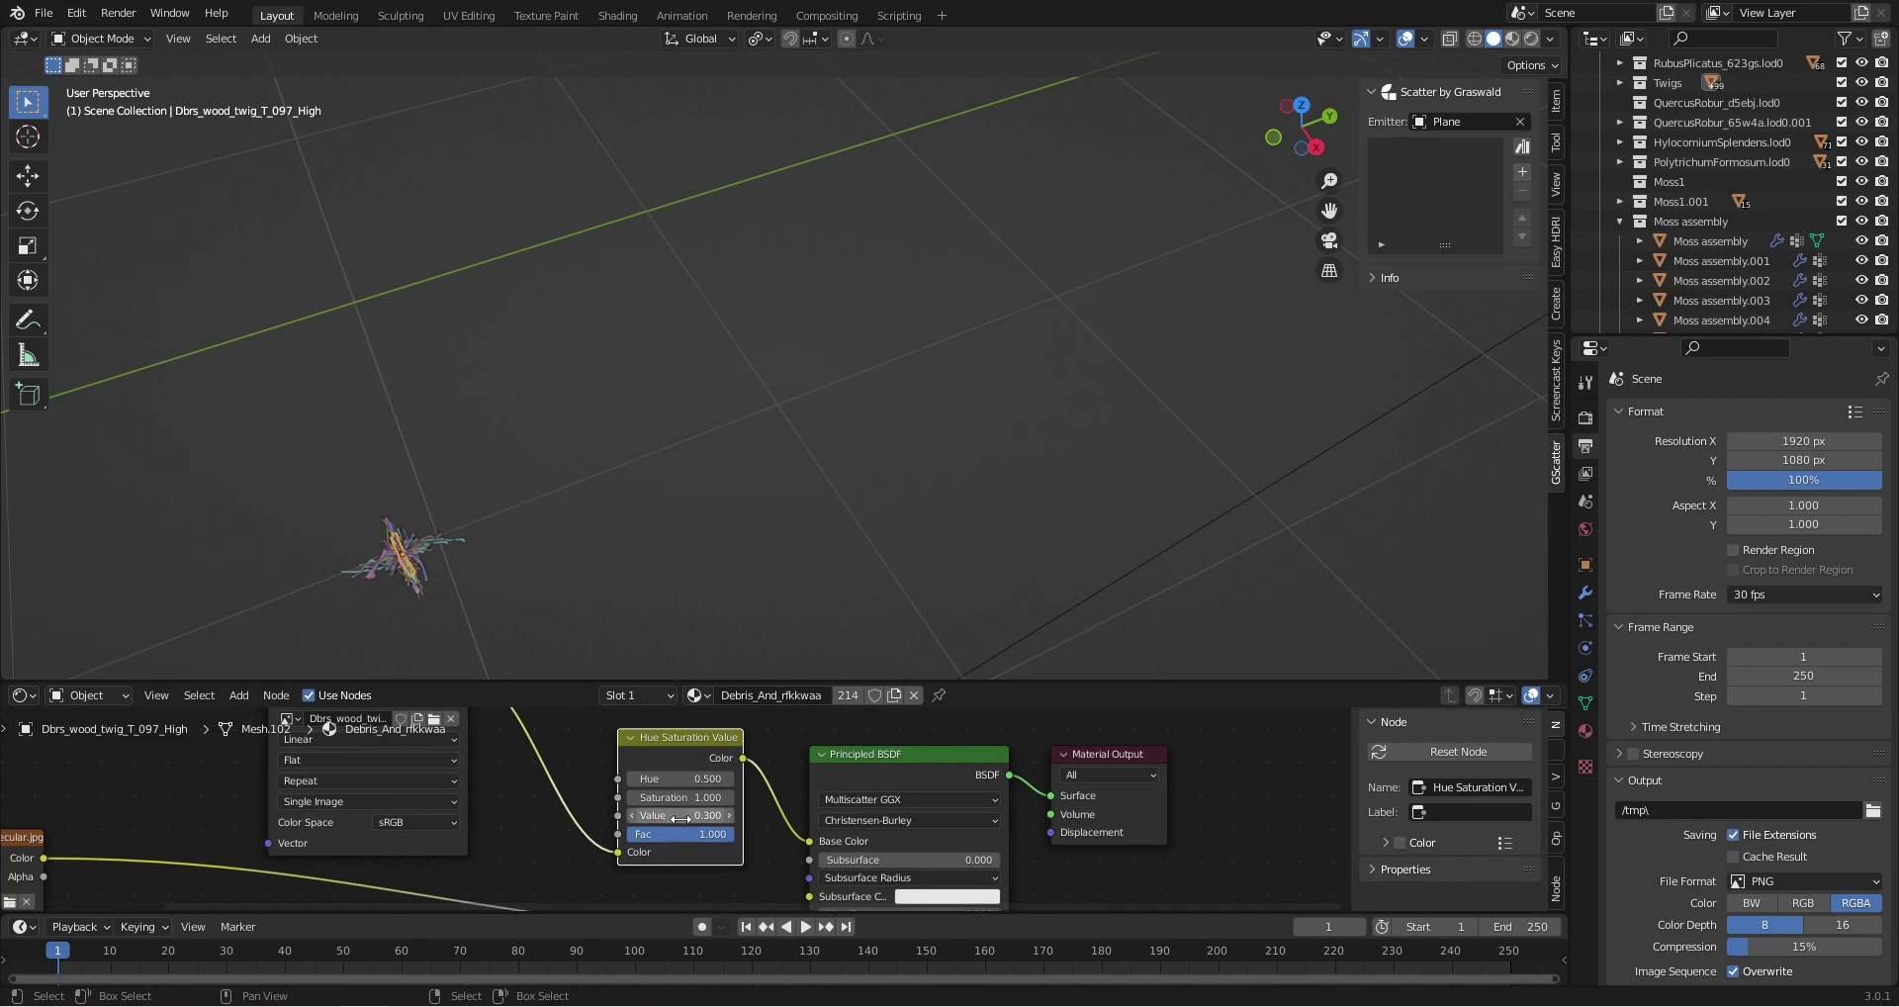
scroll(680, 818, down, 2)
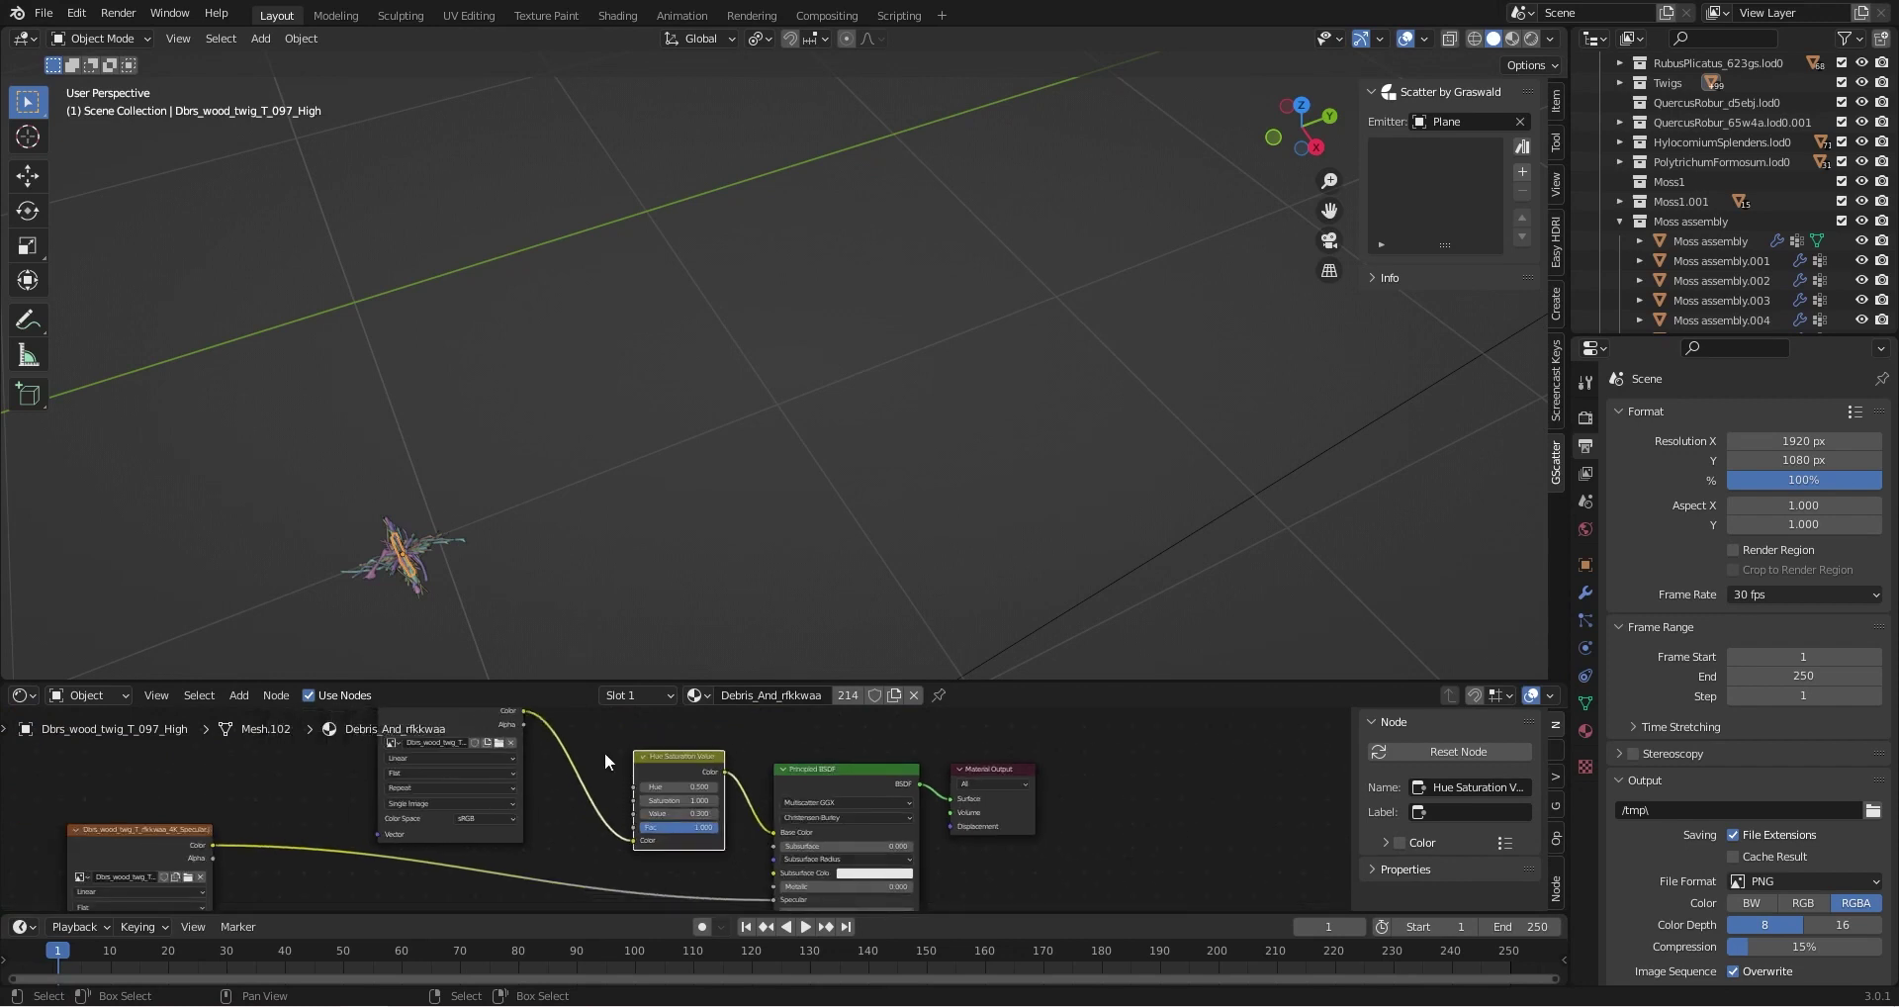
scroll(687, 608, down, 6)
Select all the twig meshes and scatter them on the Plane emitter with GScatter
middle_drag(809, 522, 1266, 269)
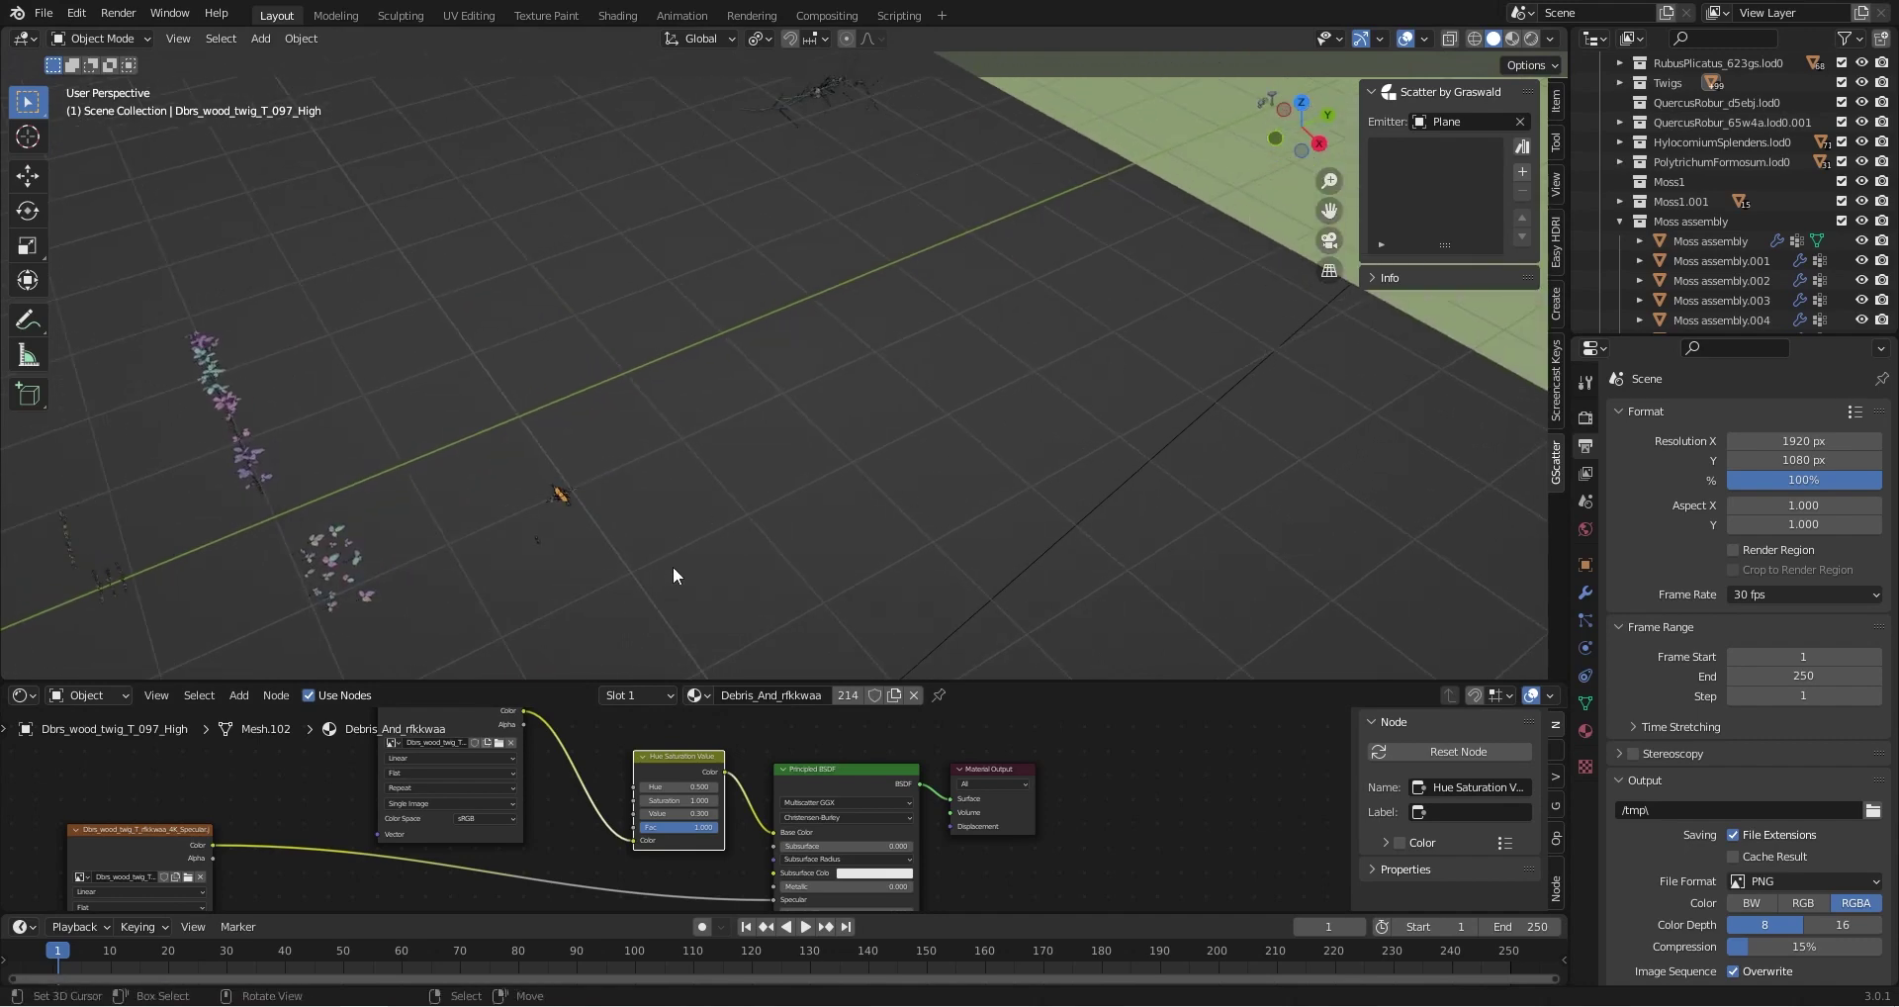
middle_drag(673, 566, 637, 568)
drag(480, 499, 536, 549)
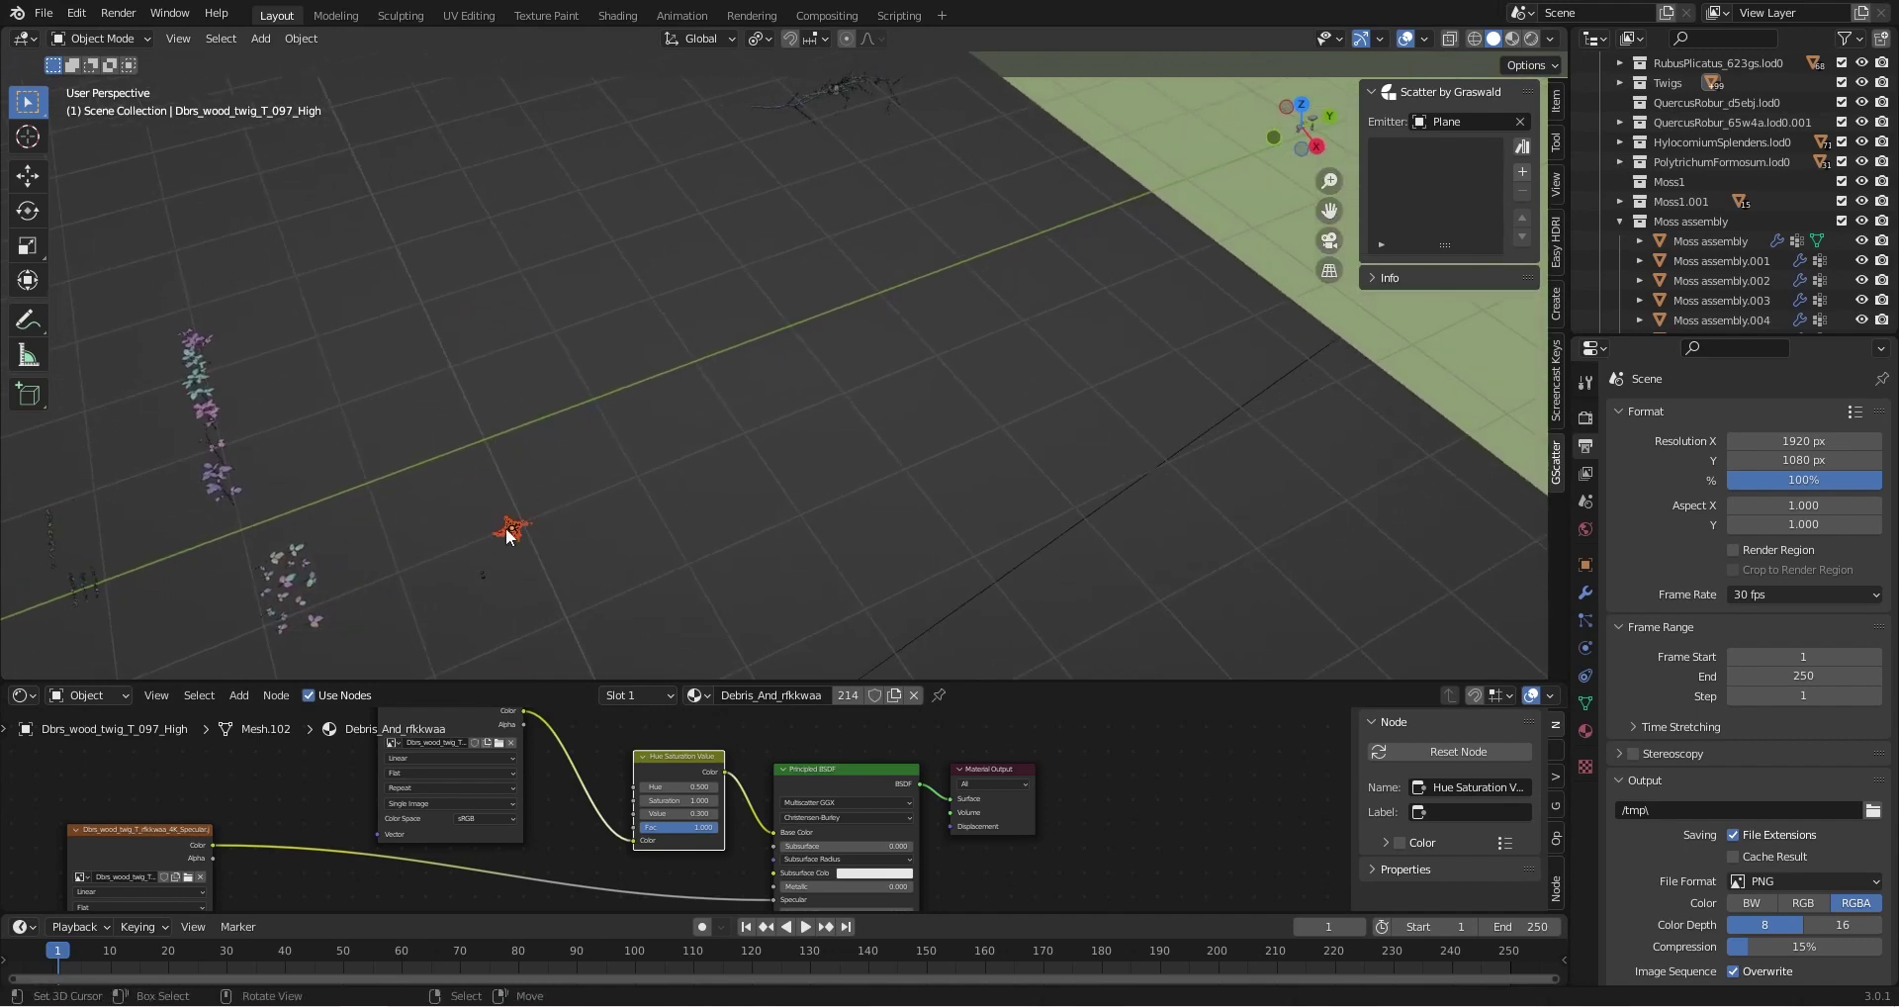
scroll(787, 479, down, 4)
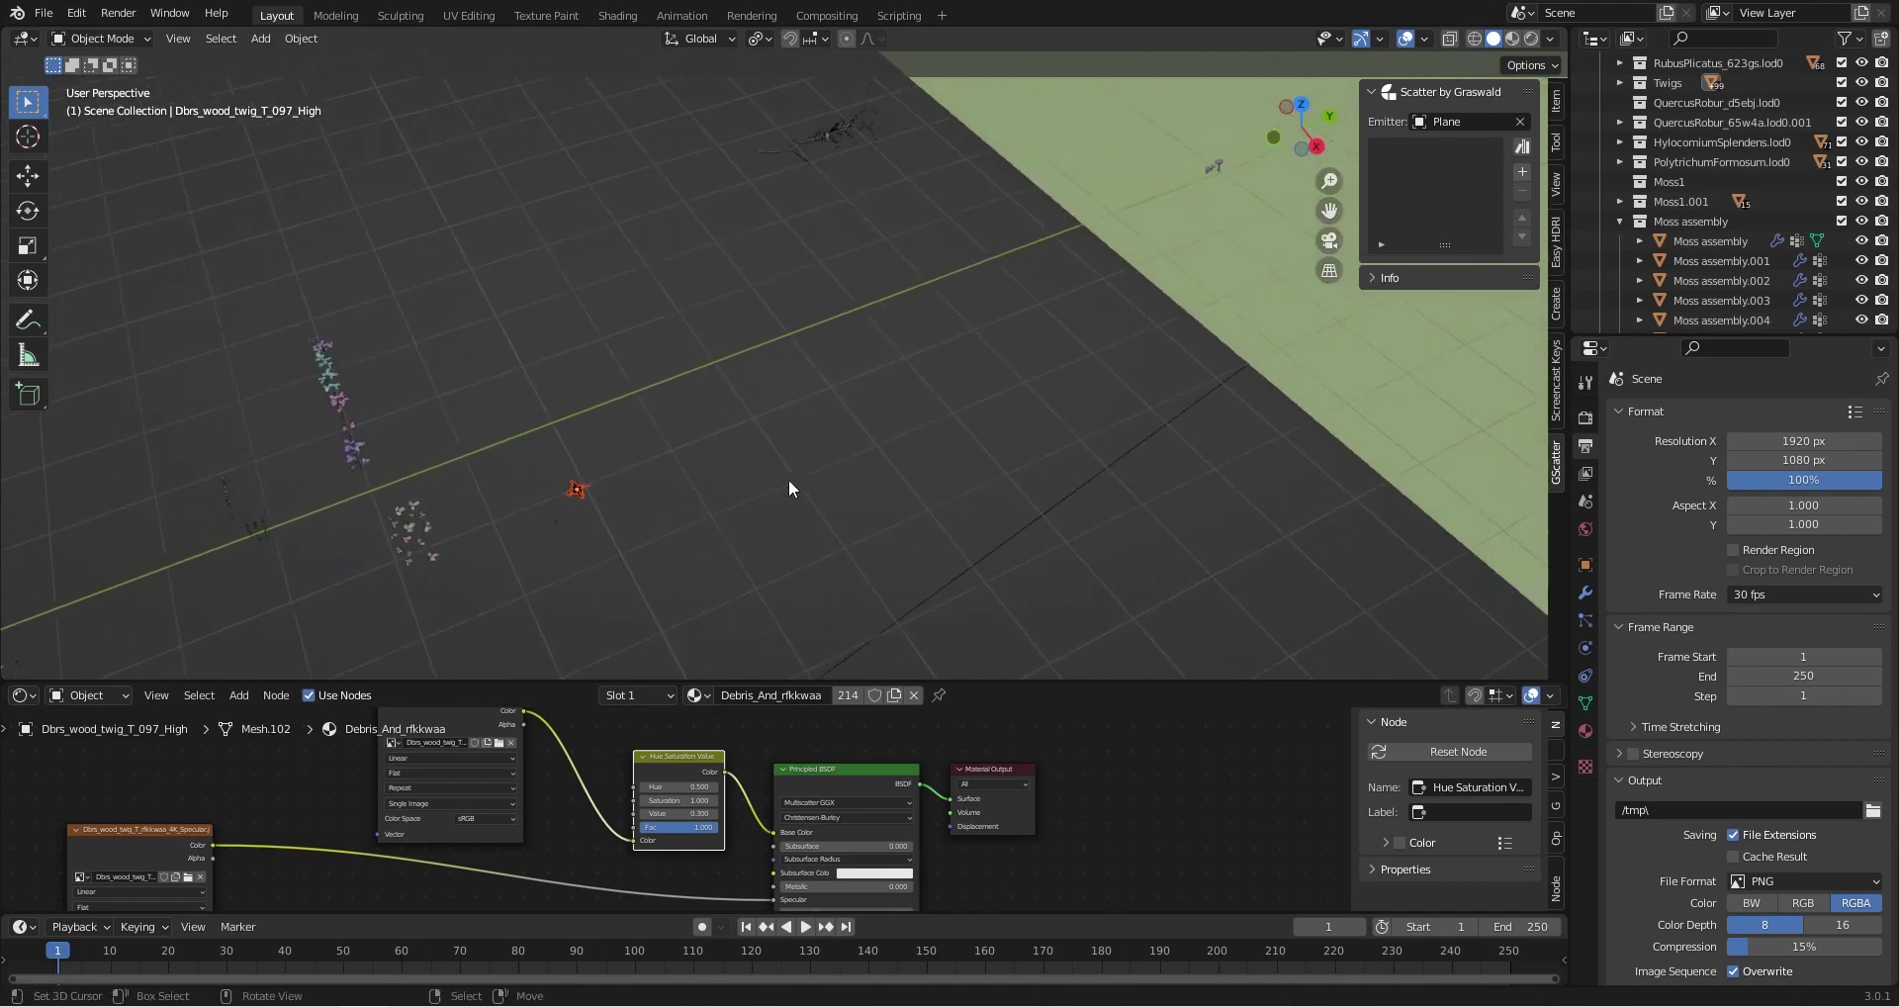
click(1524, 173)
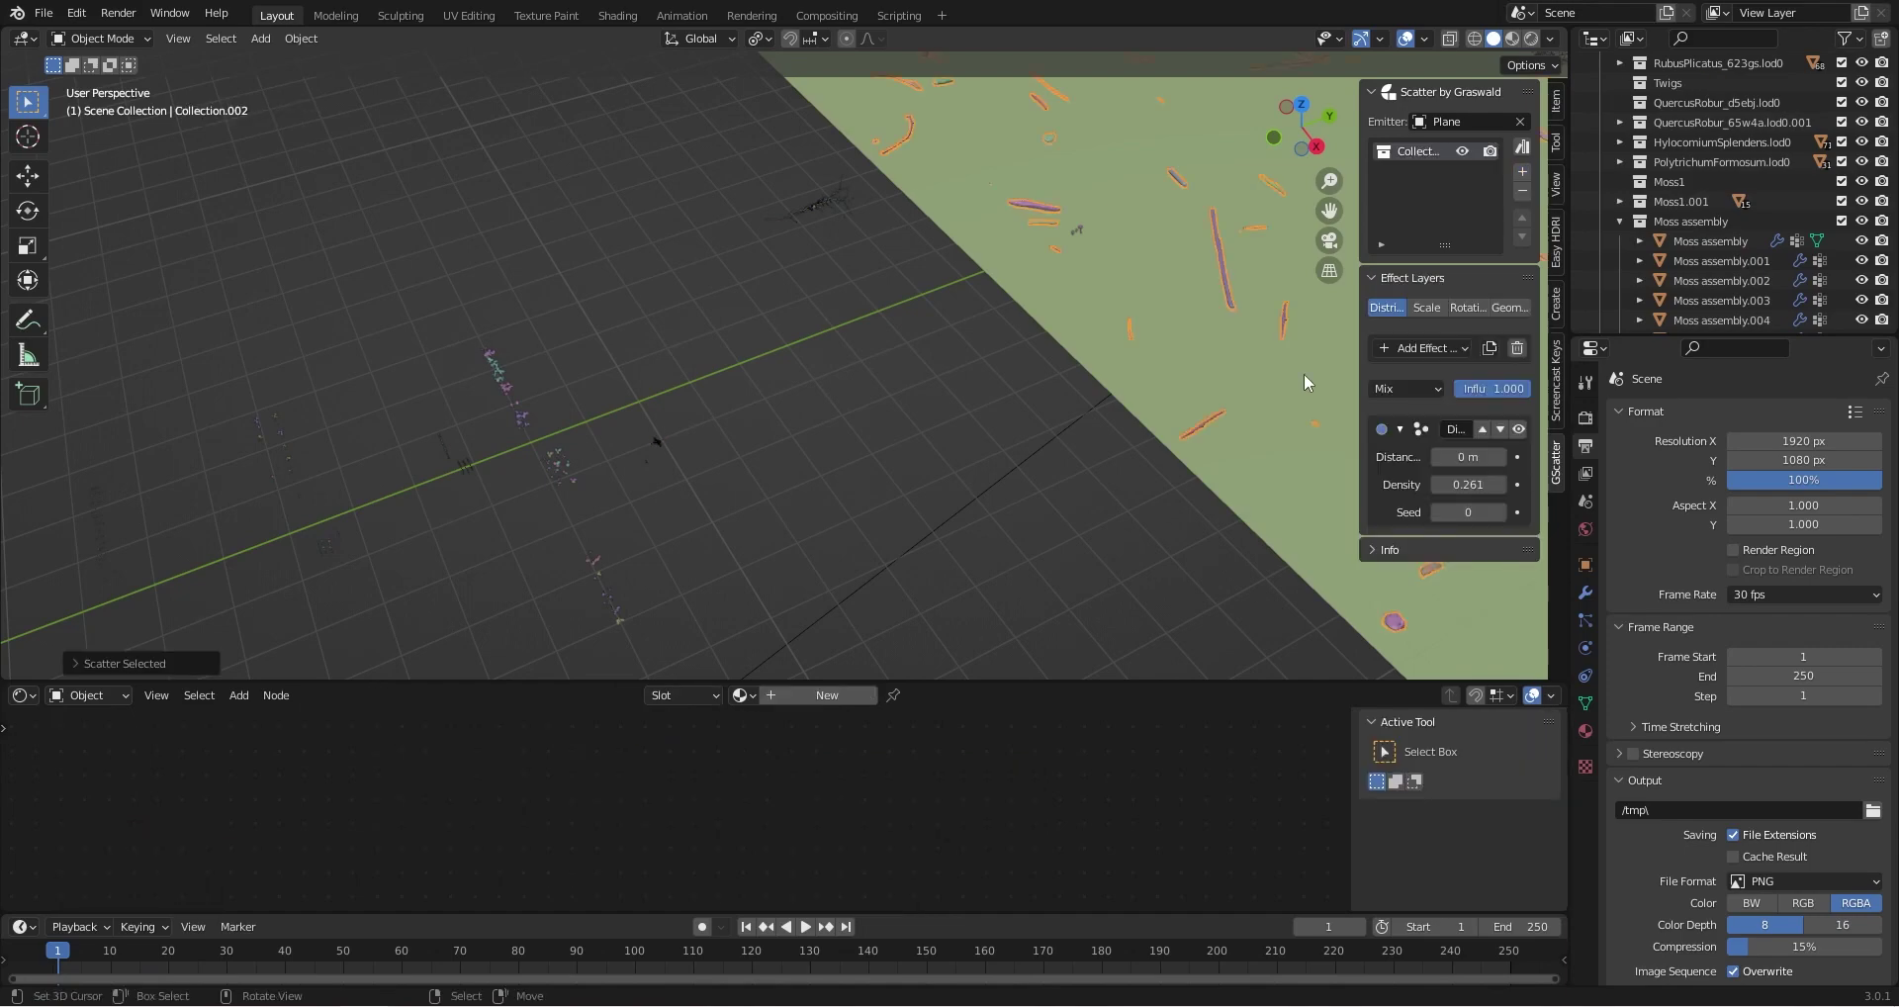
Set the scattered twigs' random Z rotation to 1.000
middle_drag(1017, 340, 894, 508)
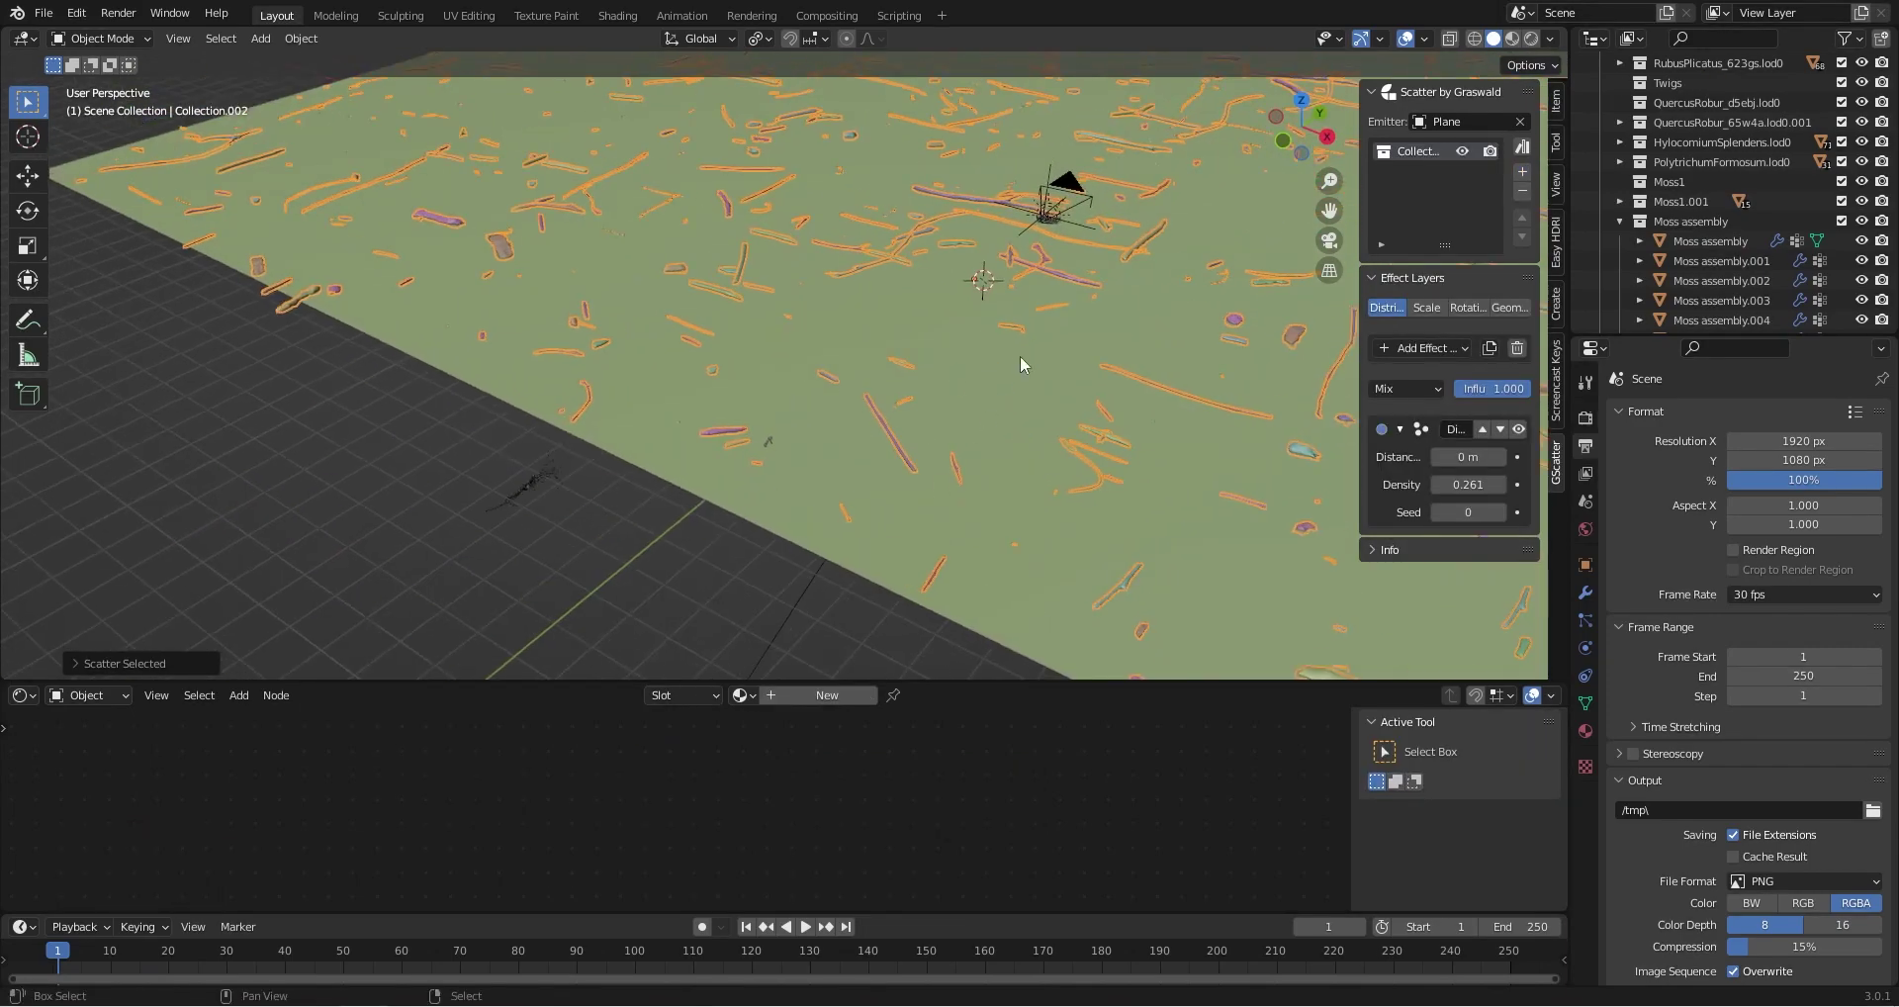
shift+middle_drag(1048, 317, 961, 440)
shift+middle_drag(833, 329, 1053, 483)
middle_drag(964, 404, 906, 484)
scroll(900, 436, down, 3)
click(1468, 308)
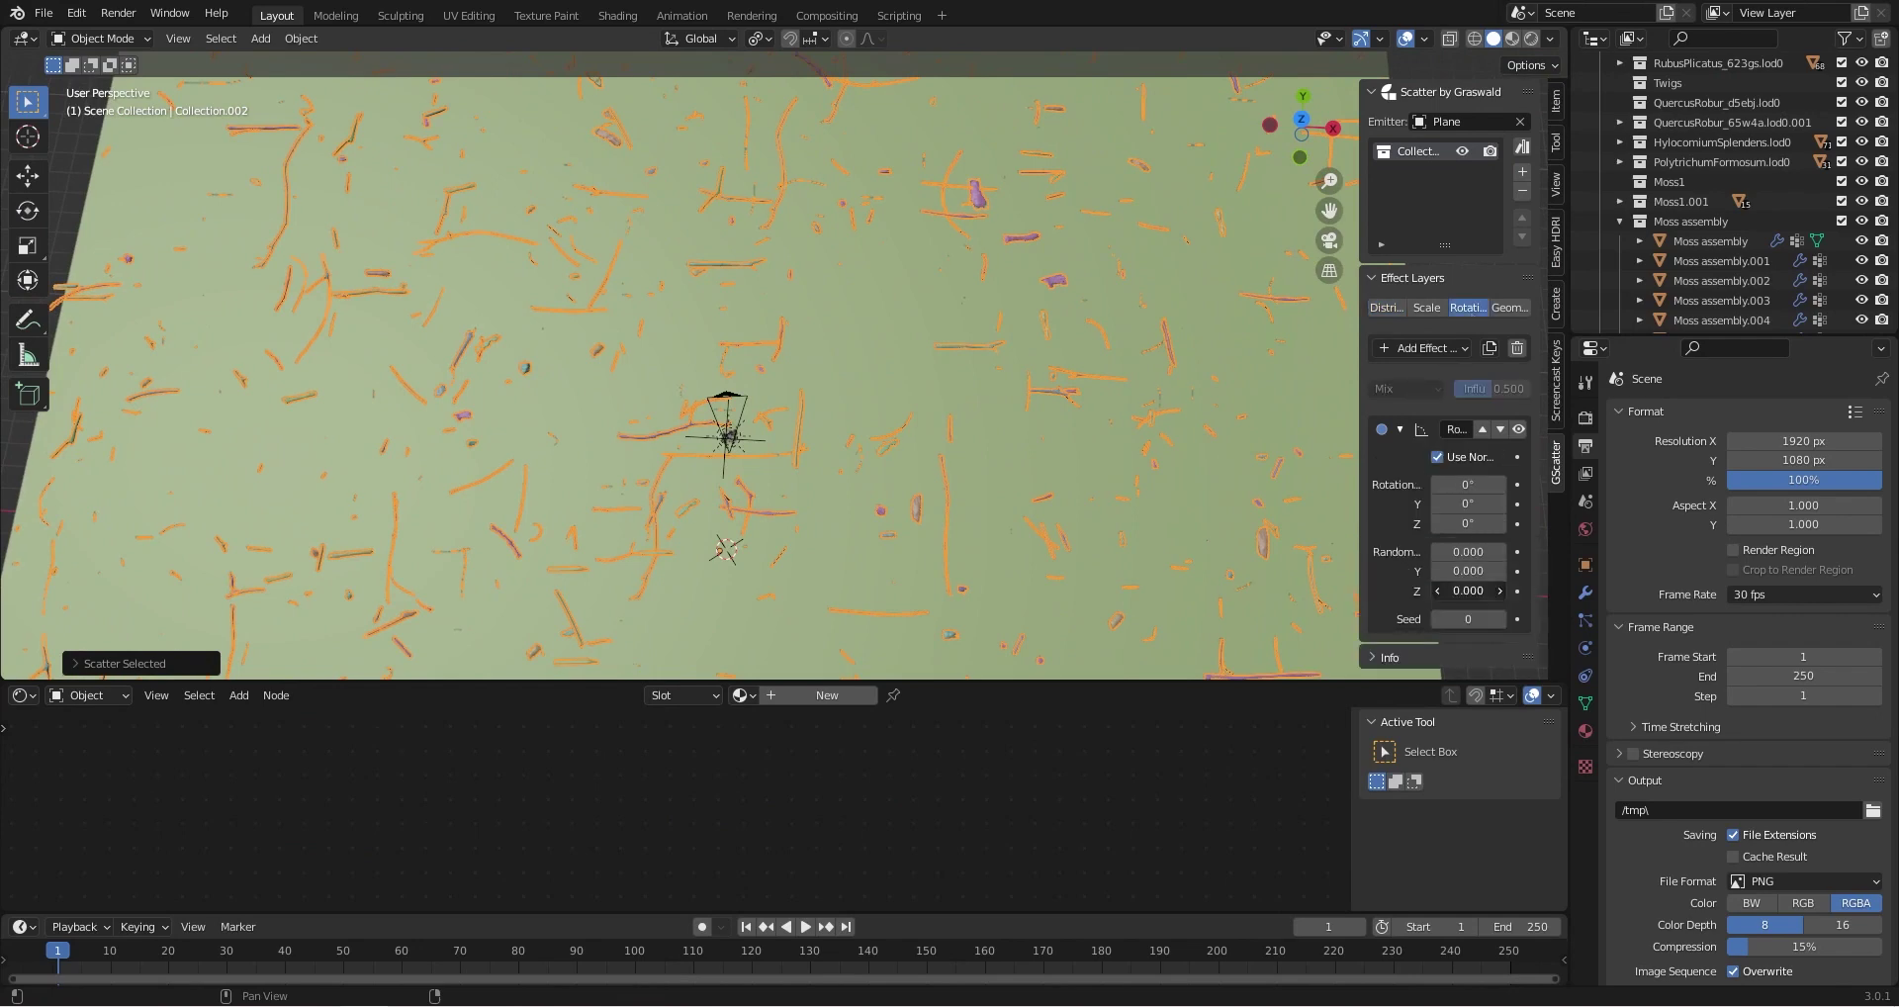
drag(1468, 591, 1543, 591)
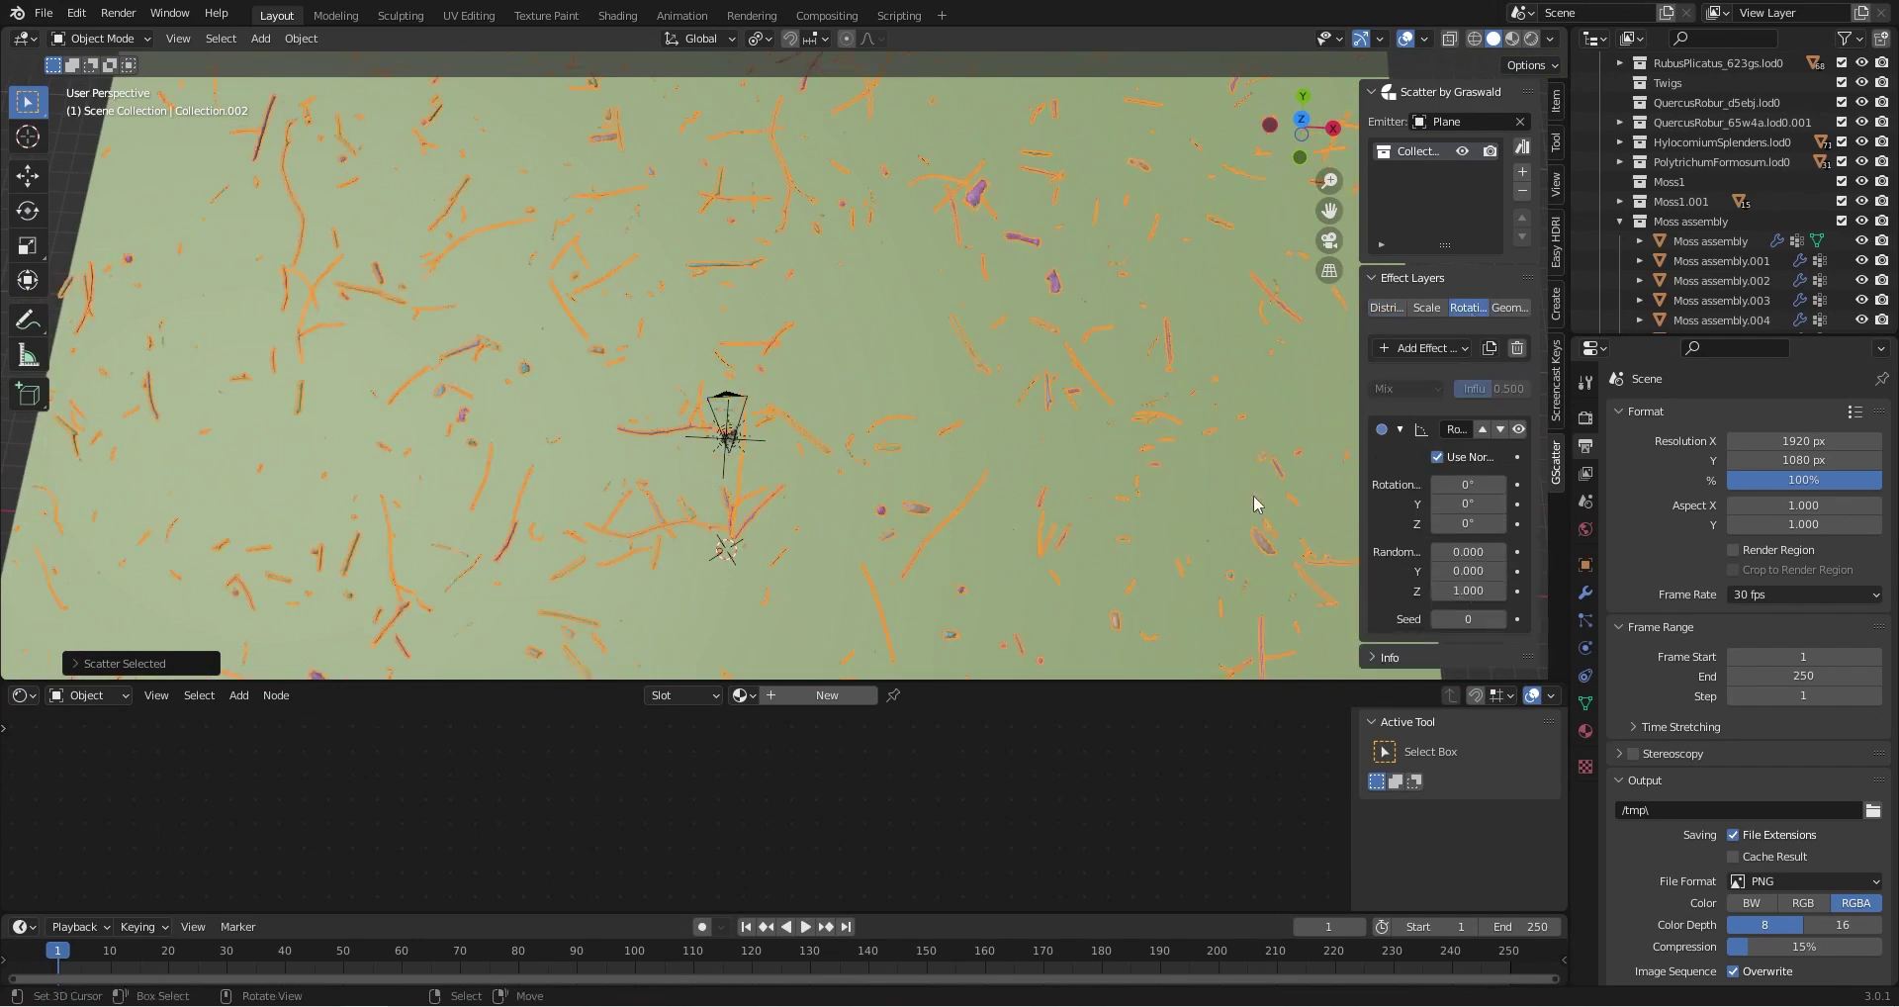
Set the scattered twigs' main scale to 0.2
click(1425, 308)
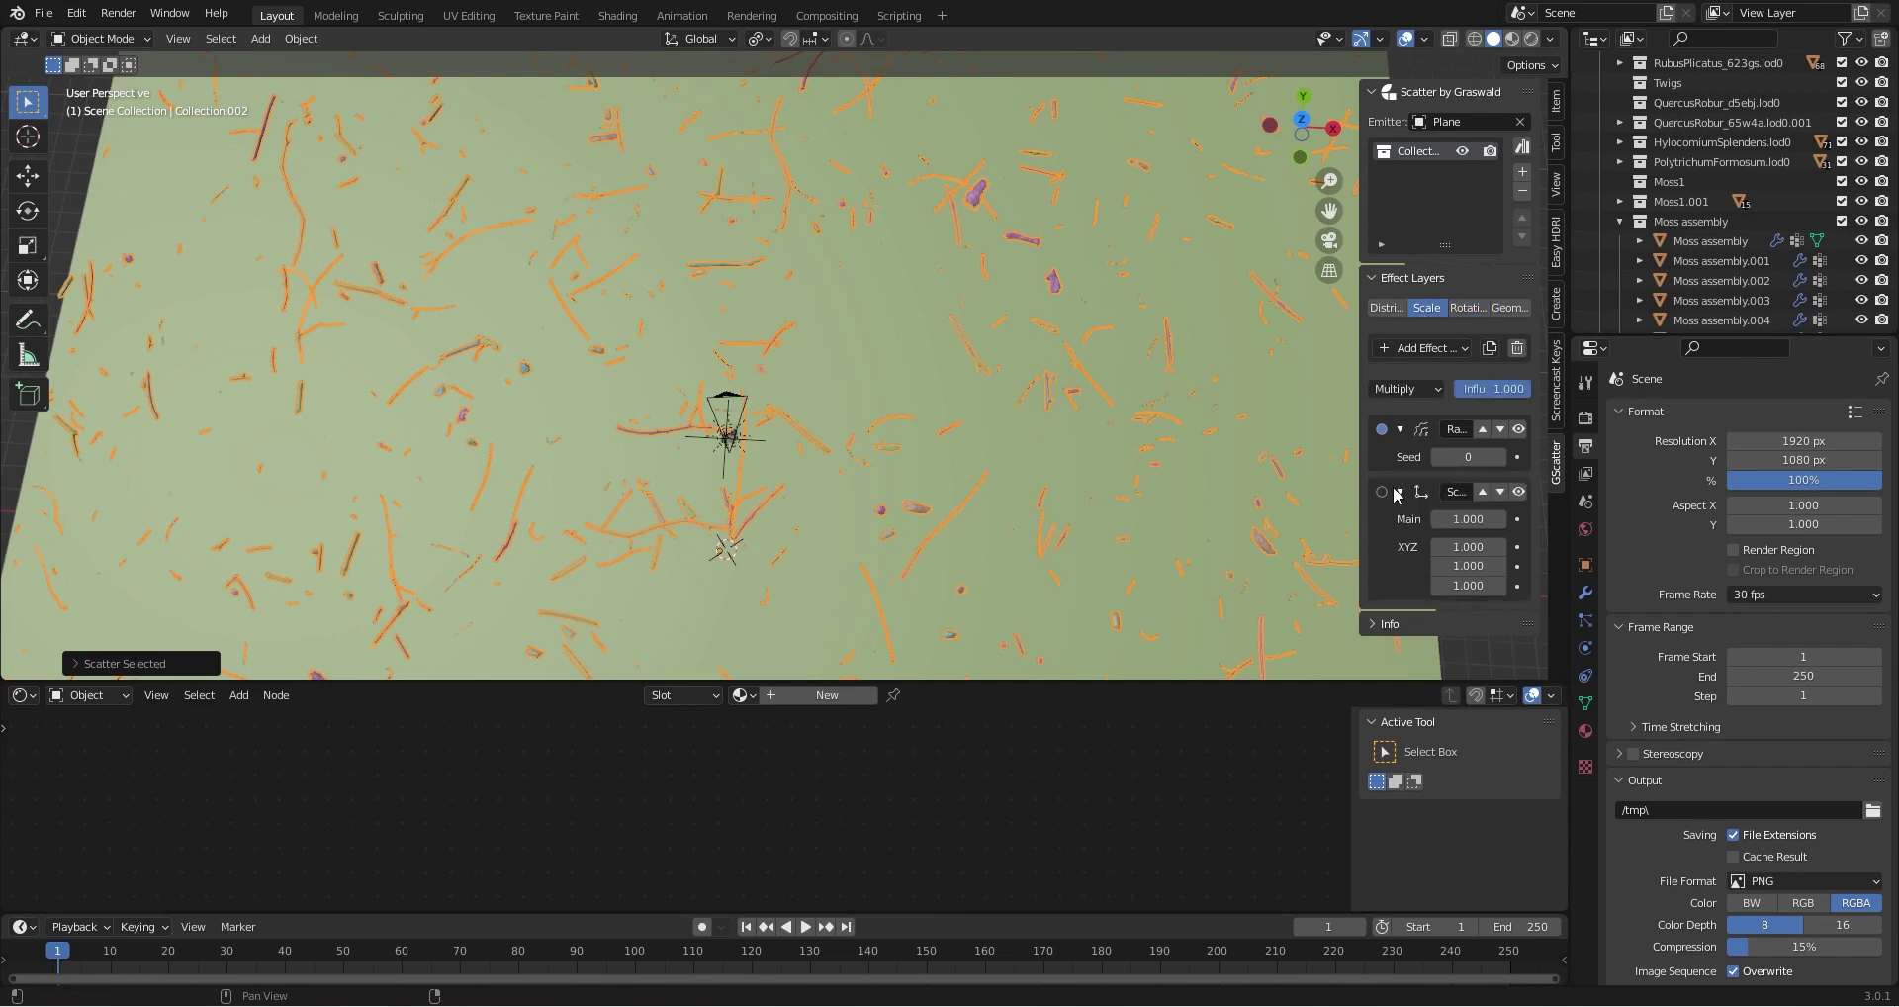
click(1466, 519)
text(0.2)
key(Return)
Add a weight effect to the twigs' distribution and assign the vertex group Group to it
scroll(863, 536, up, 5)
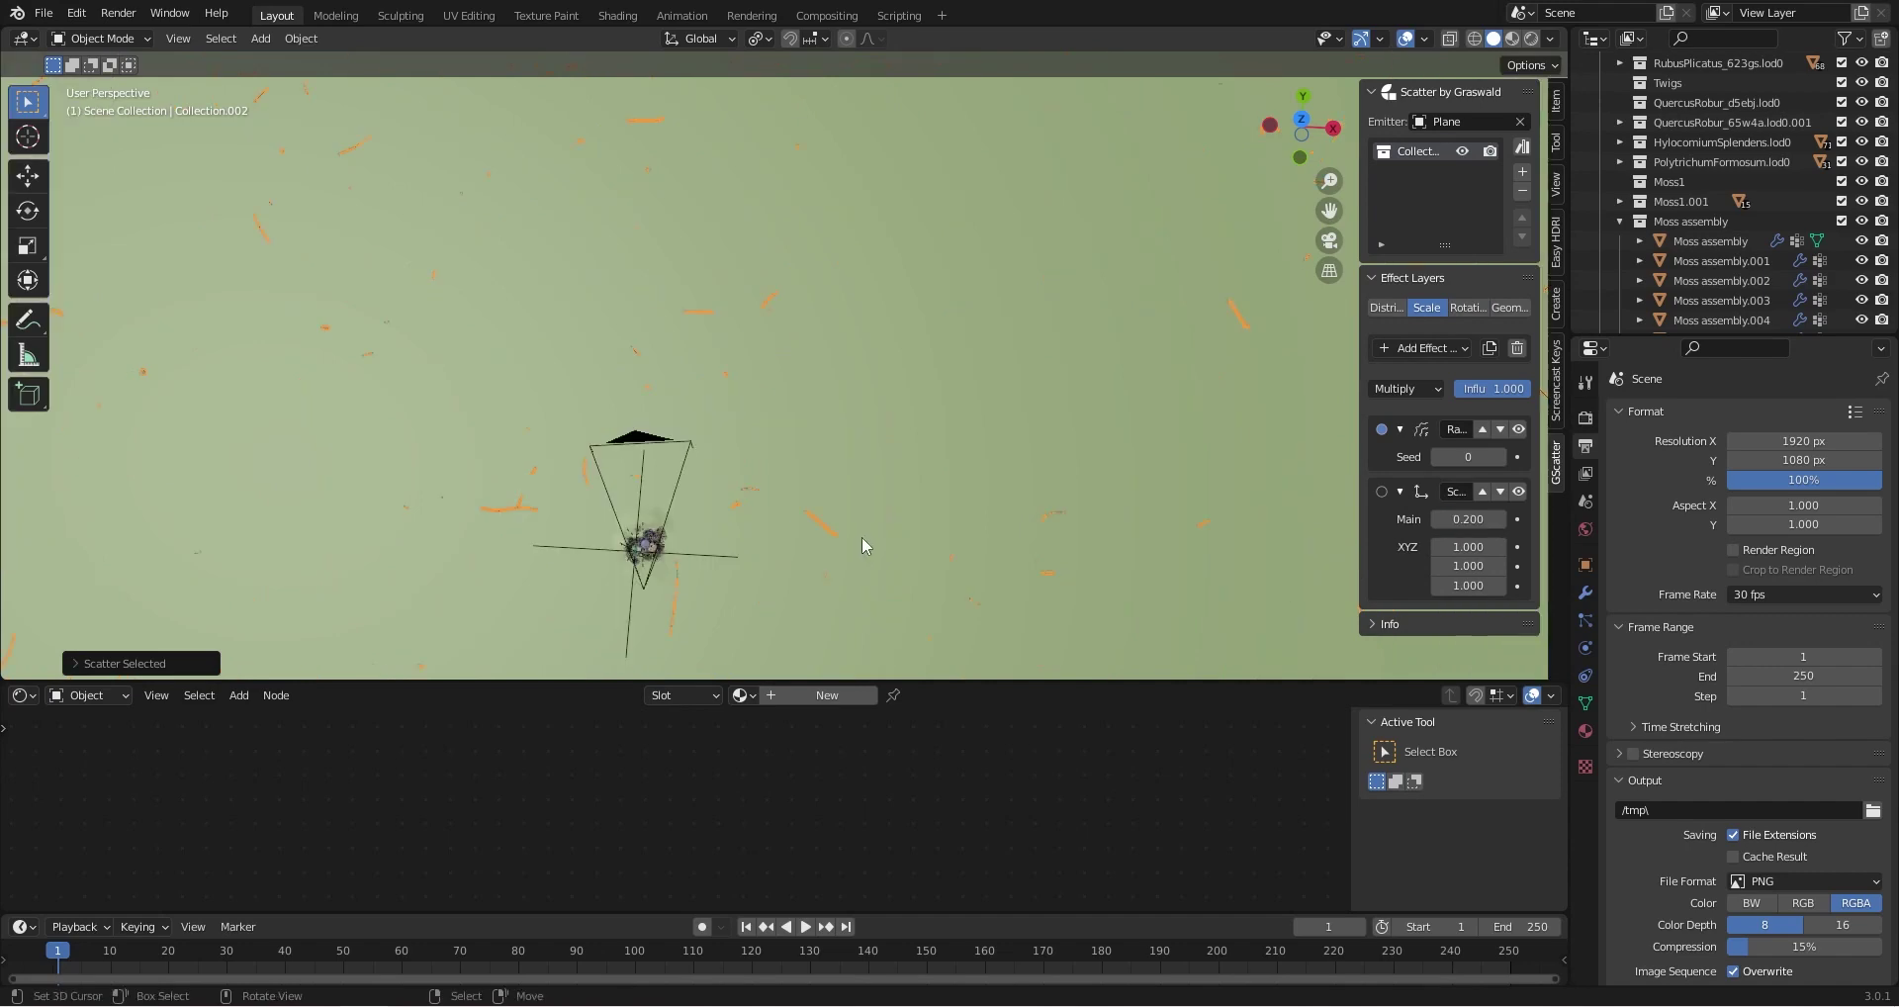
middle_drag(863, 537, 999, 323)
shift+middle_drag(822, 643, 1006, 287)
middle_drag(1019, 415, 935, 317)
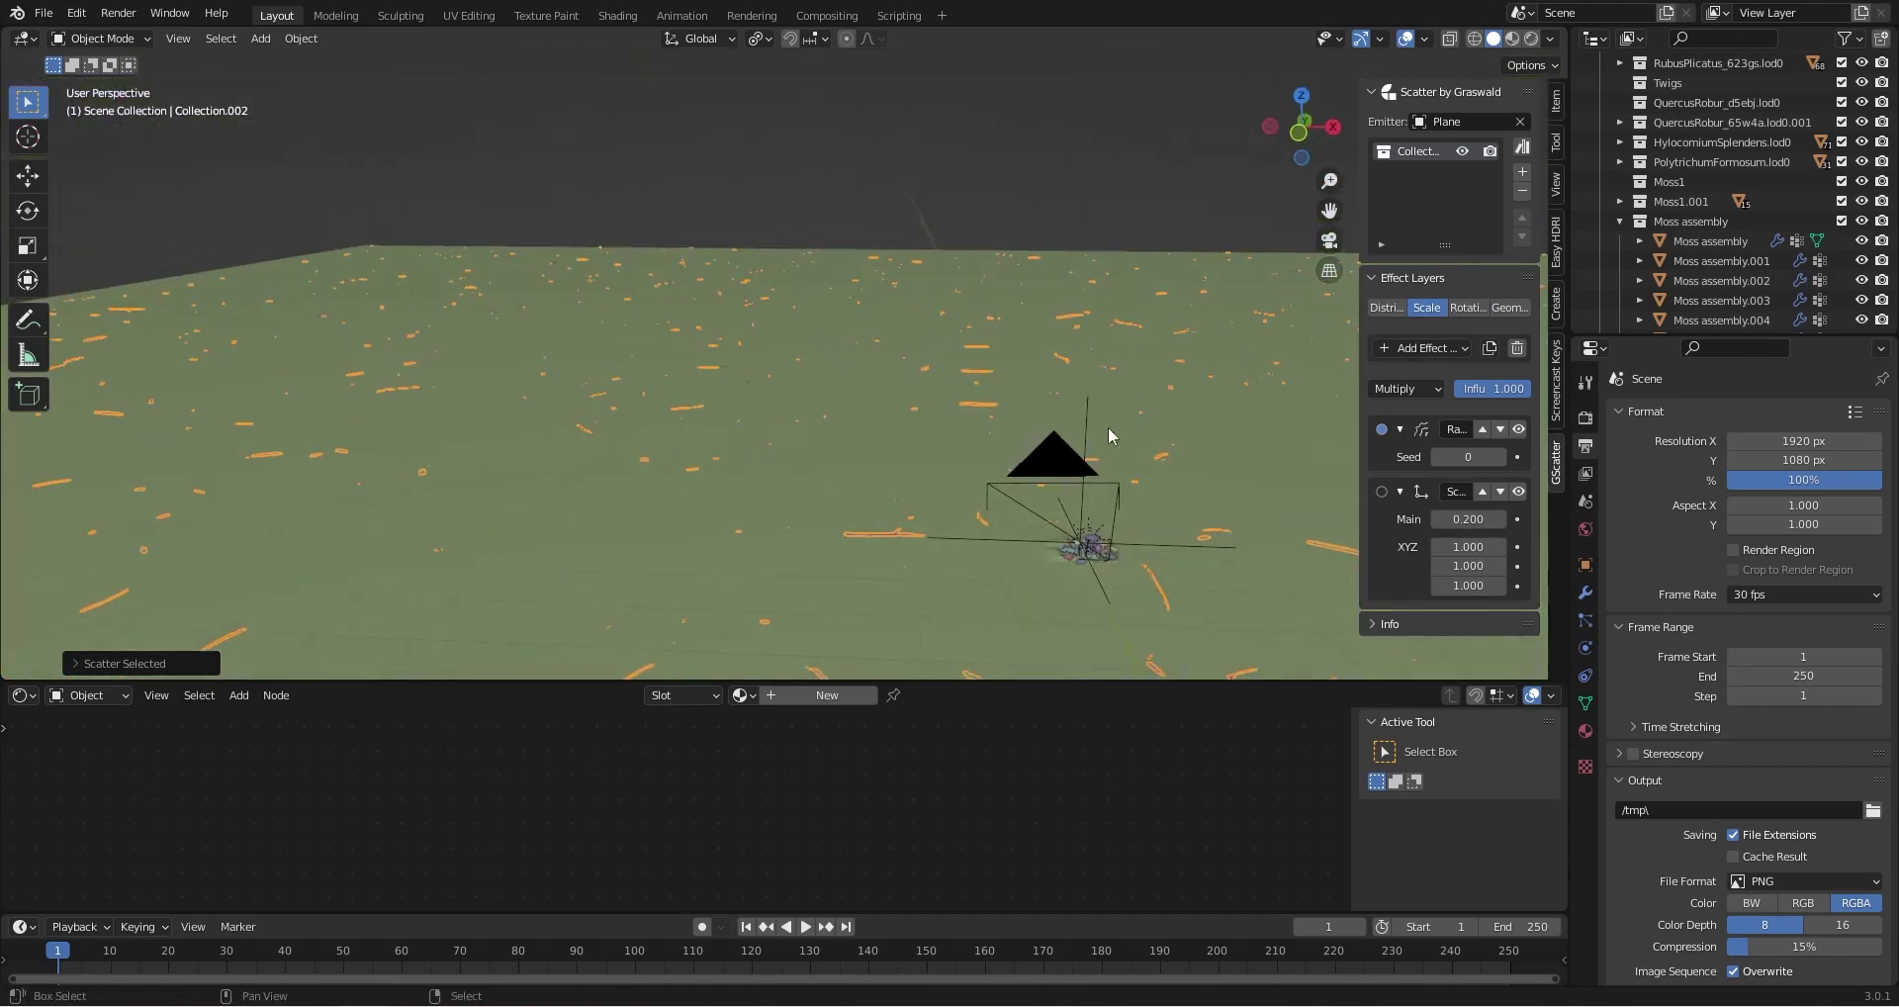
scroll(768, 346, up, 2)
shift+middle_drag(1108, 425, 740, 366)
scroll(811, 441, down, 3)
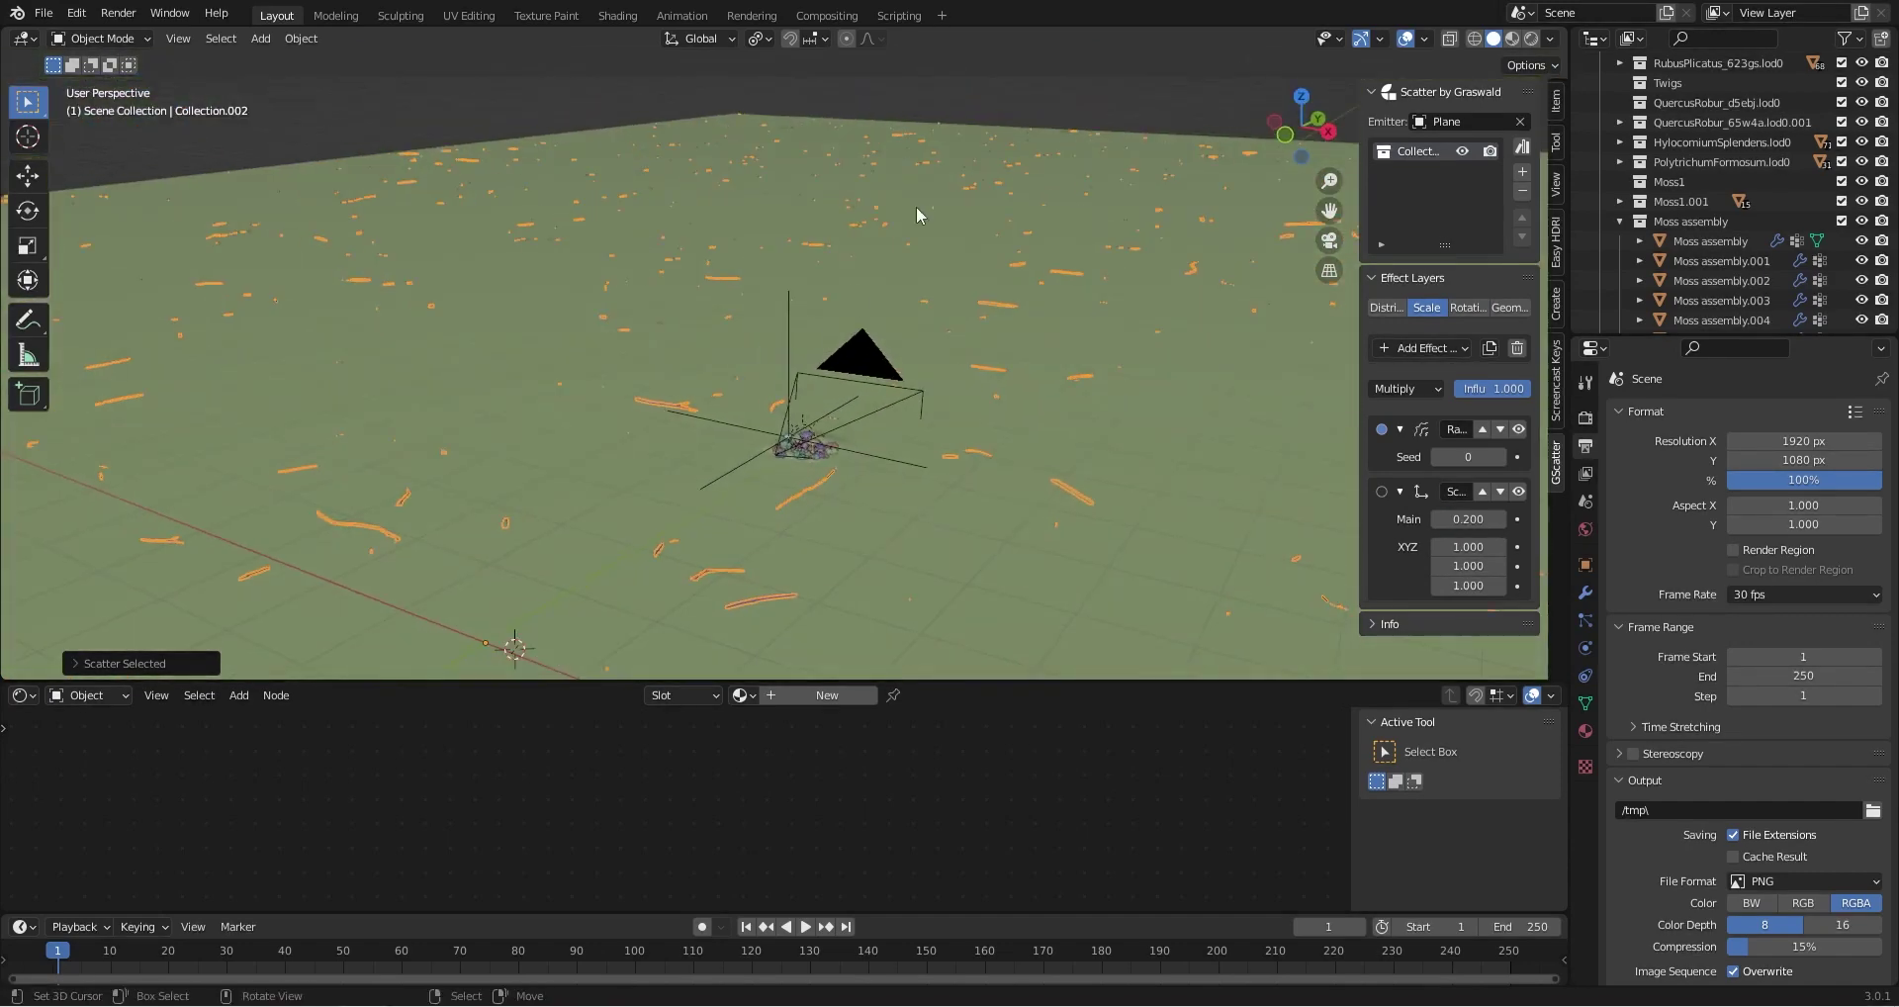
click(1386, 308)
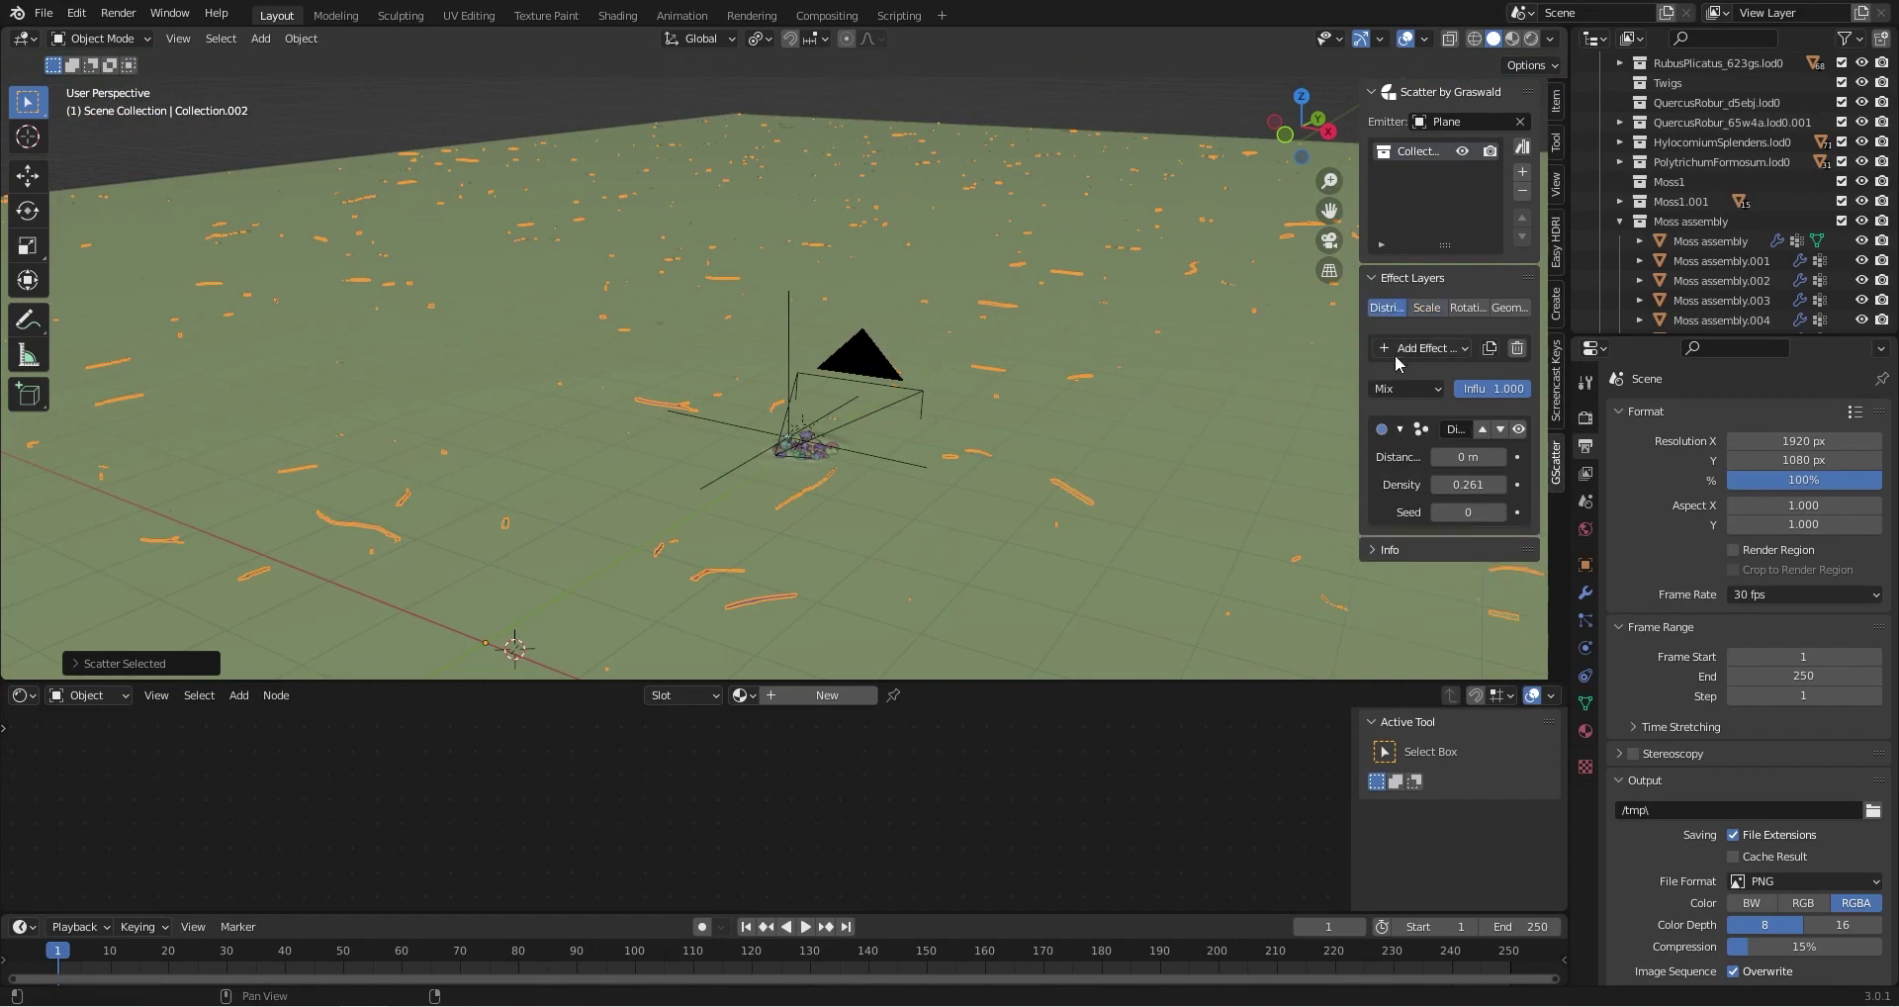
click(1422, 348)
click(1110, 447)
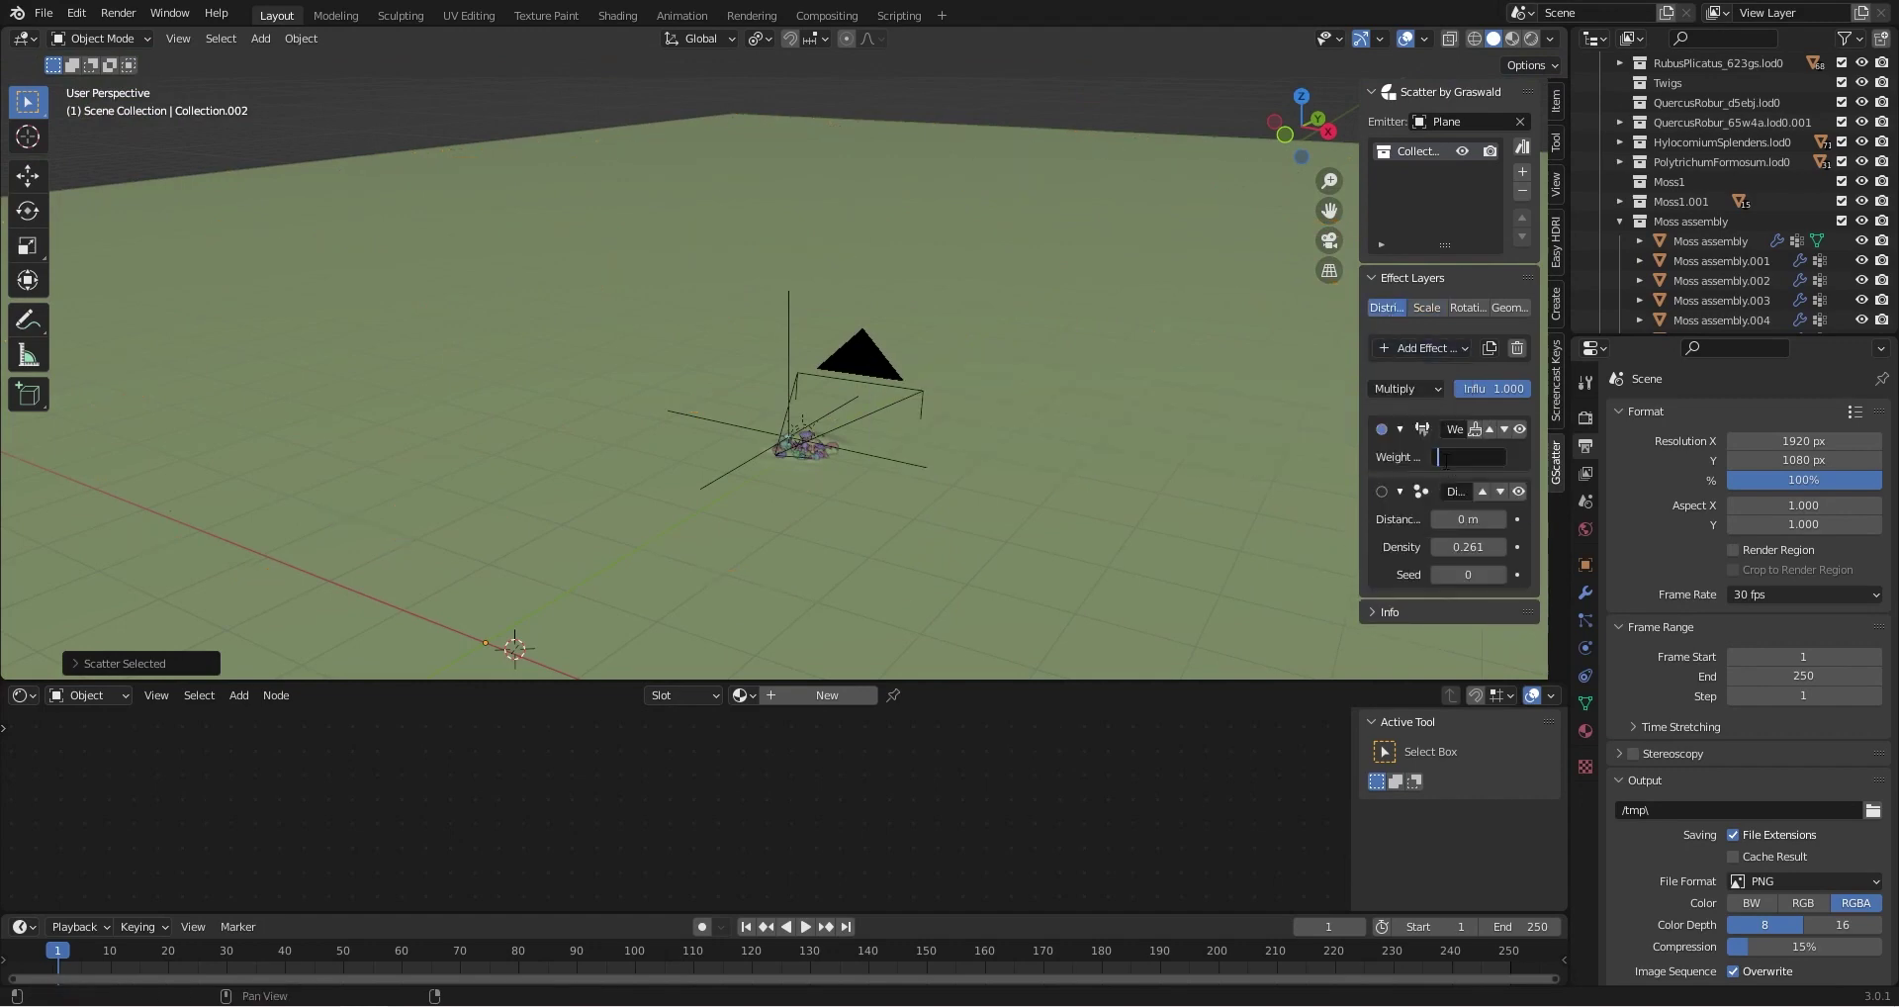
text(C)
Set the twigs' distribution density to 10
middle_drag(933, 394, 1007, 457)
scroll(1007, 457, up, 4)
middle_drag(977, 480, 981, 432)
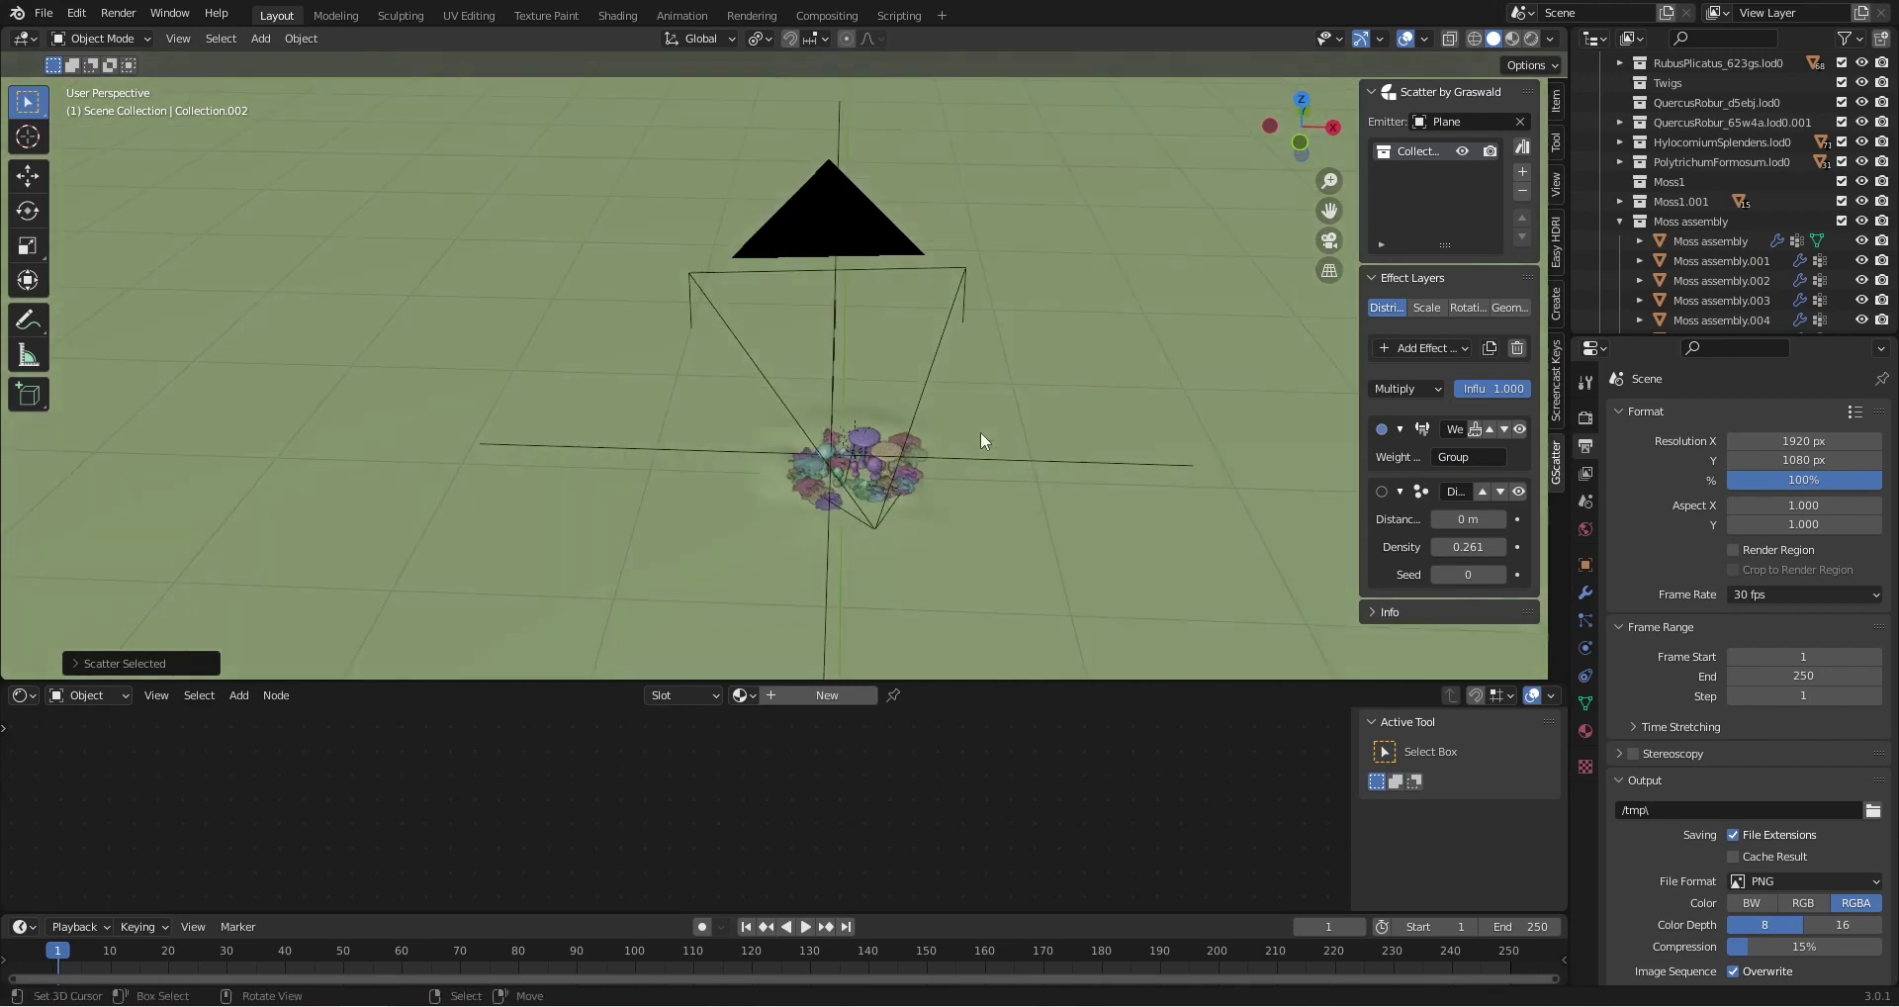
click(1465, 547)
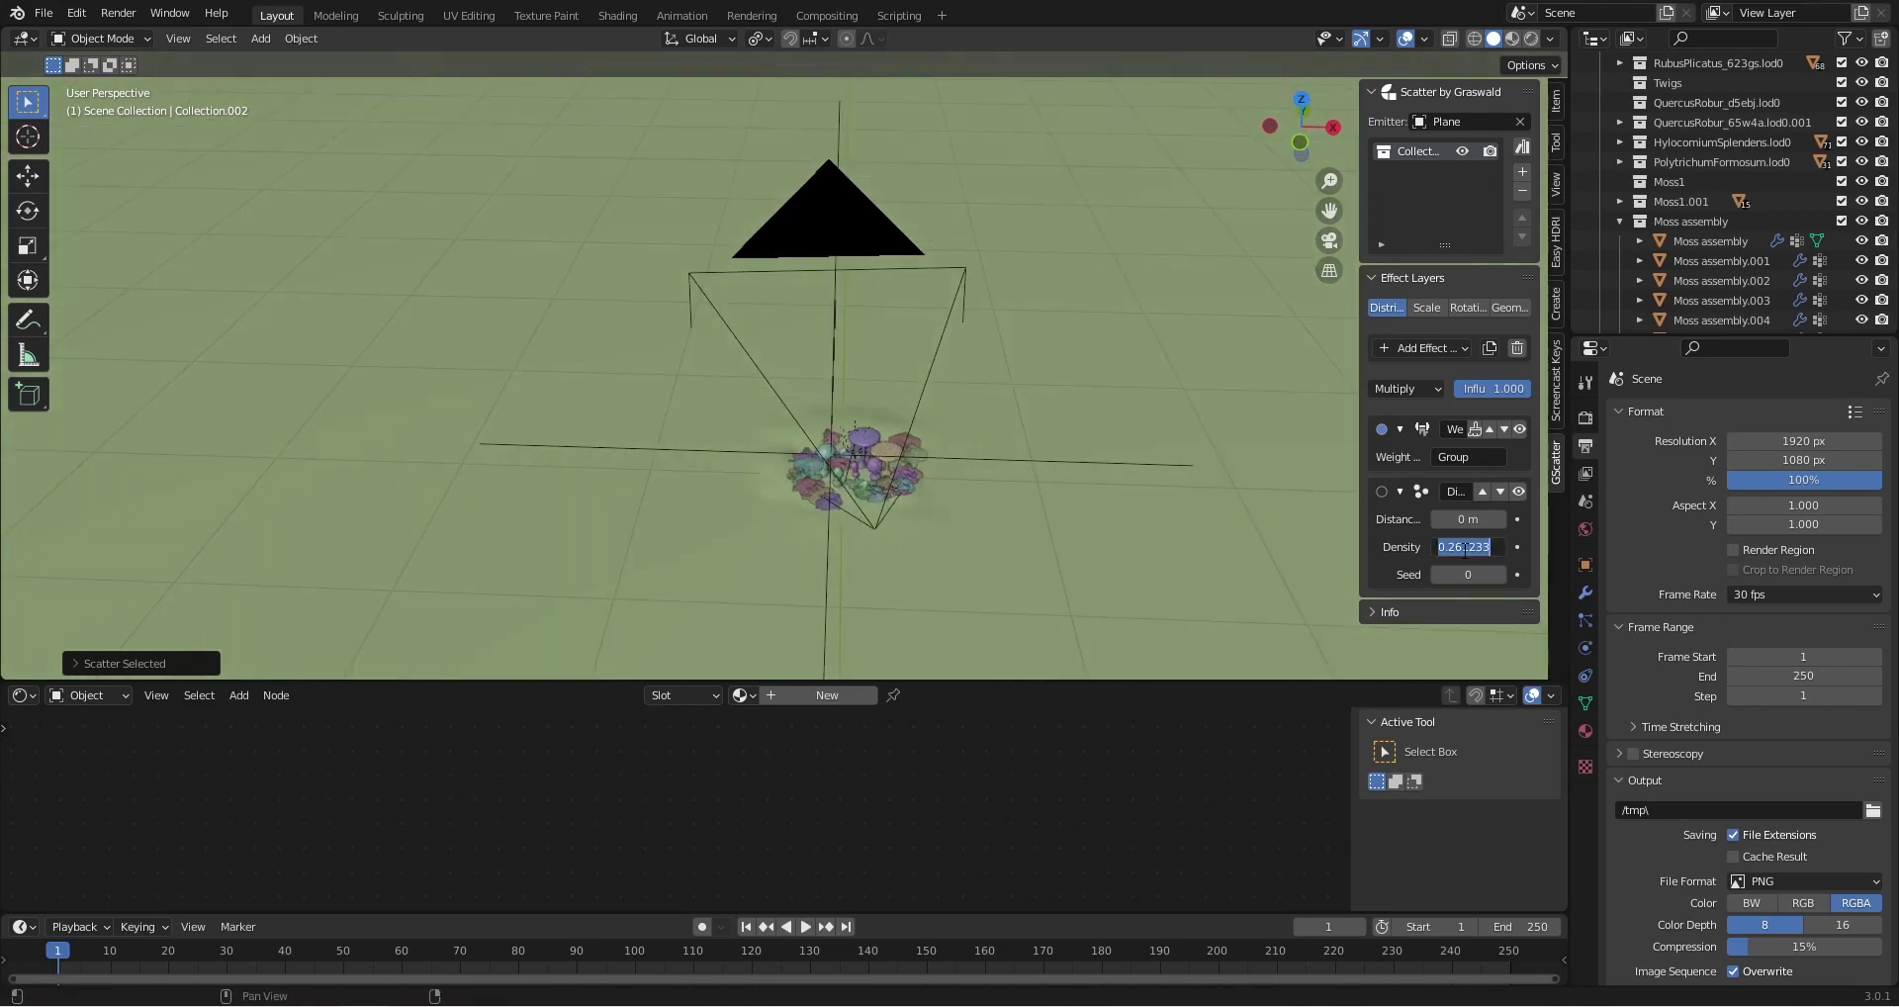
text(10)
key(Return)
Switch the ground plane from Weight Paint back to Object Mode and view the twigs through the camera
middle_drag(1358, 556, 930, 451)
middle_drag(597, 536, 876, 510)
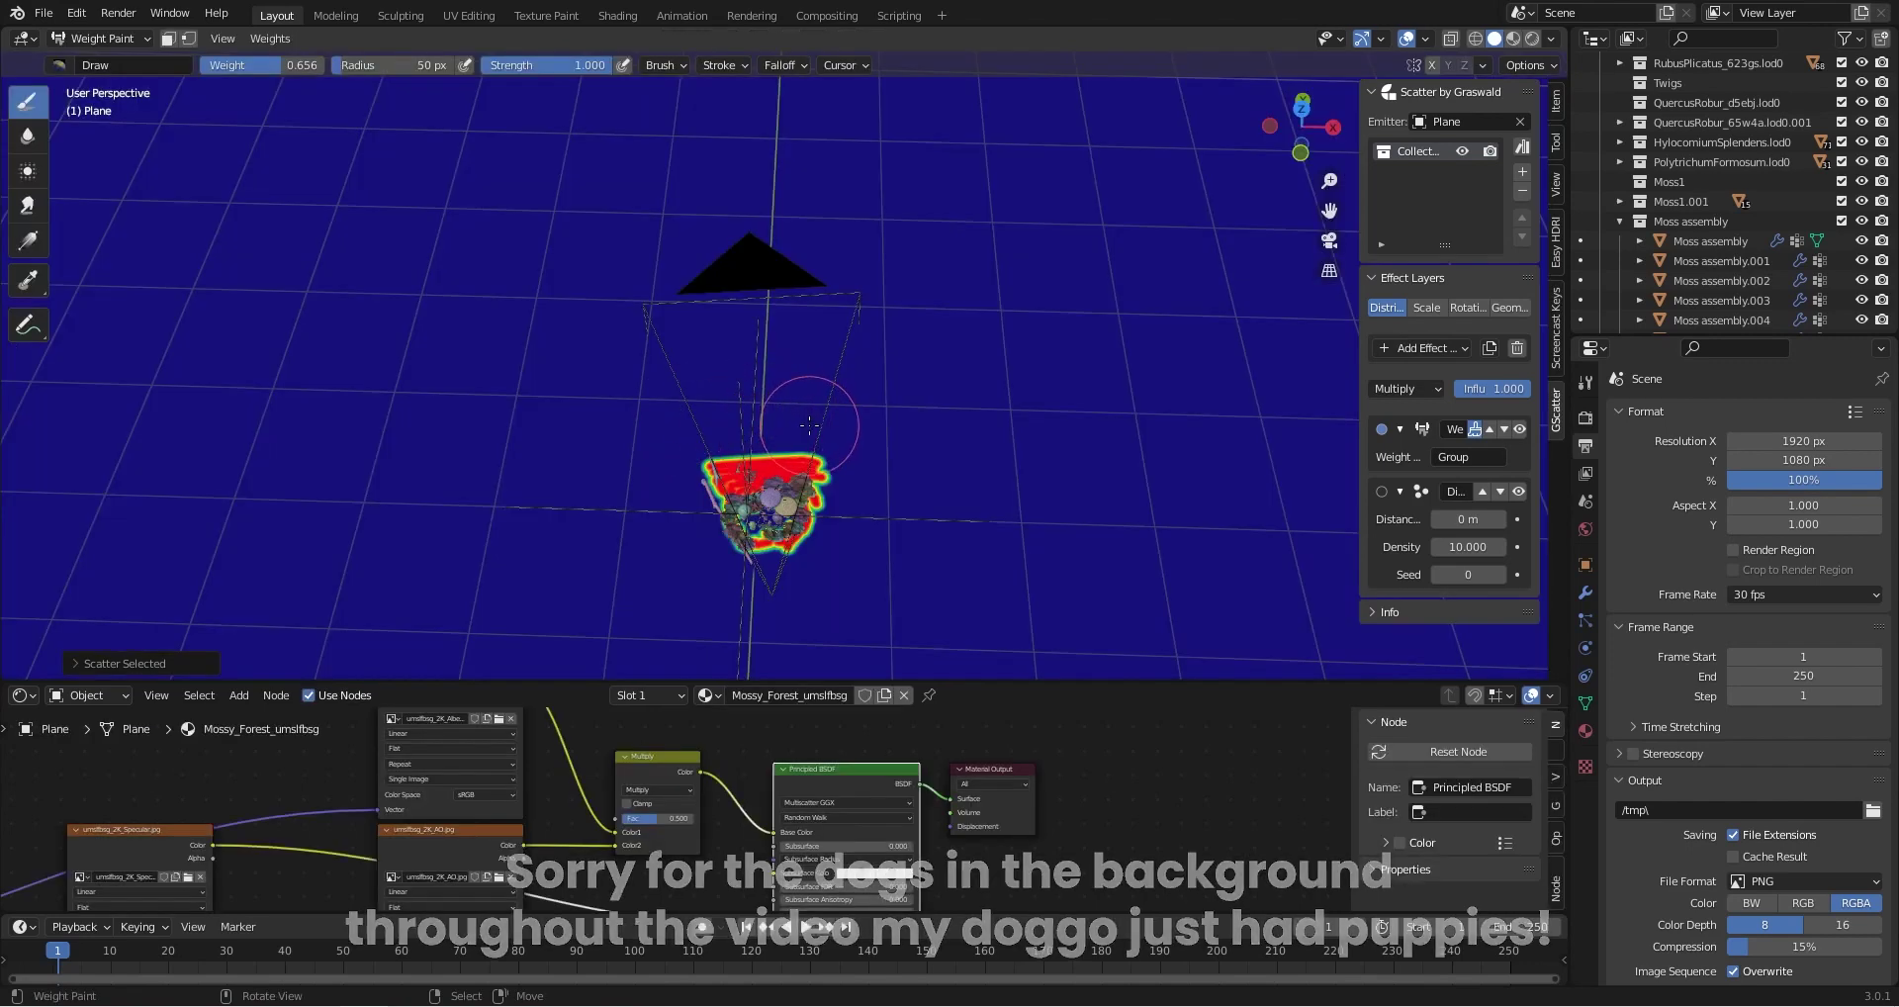
key(ctrl+Tab)
mouse_move(775, 460)
middle_down()
mouse_move(834, 407)
mouse_move(823, 441)
mouse_move(723, 496)
mouse_move(864, 383)
mouse_move(637, 449)
mouse_move(726, 534)
mouse_move(691, 516)
middle_up()
key(KP_0)
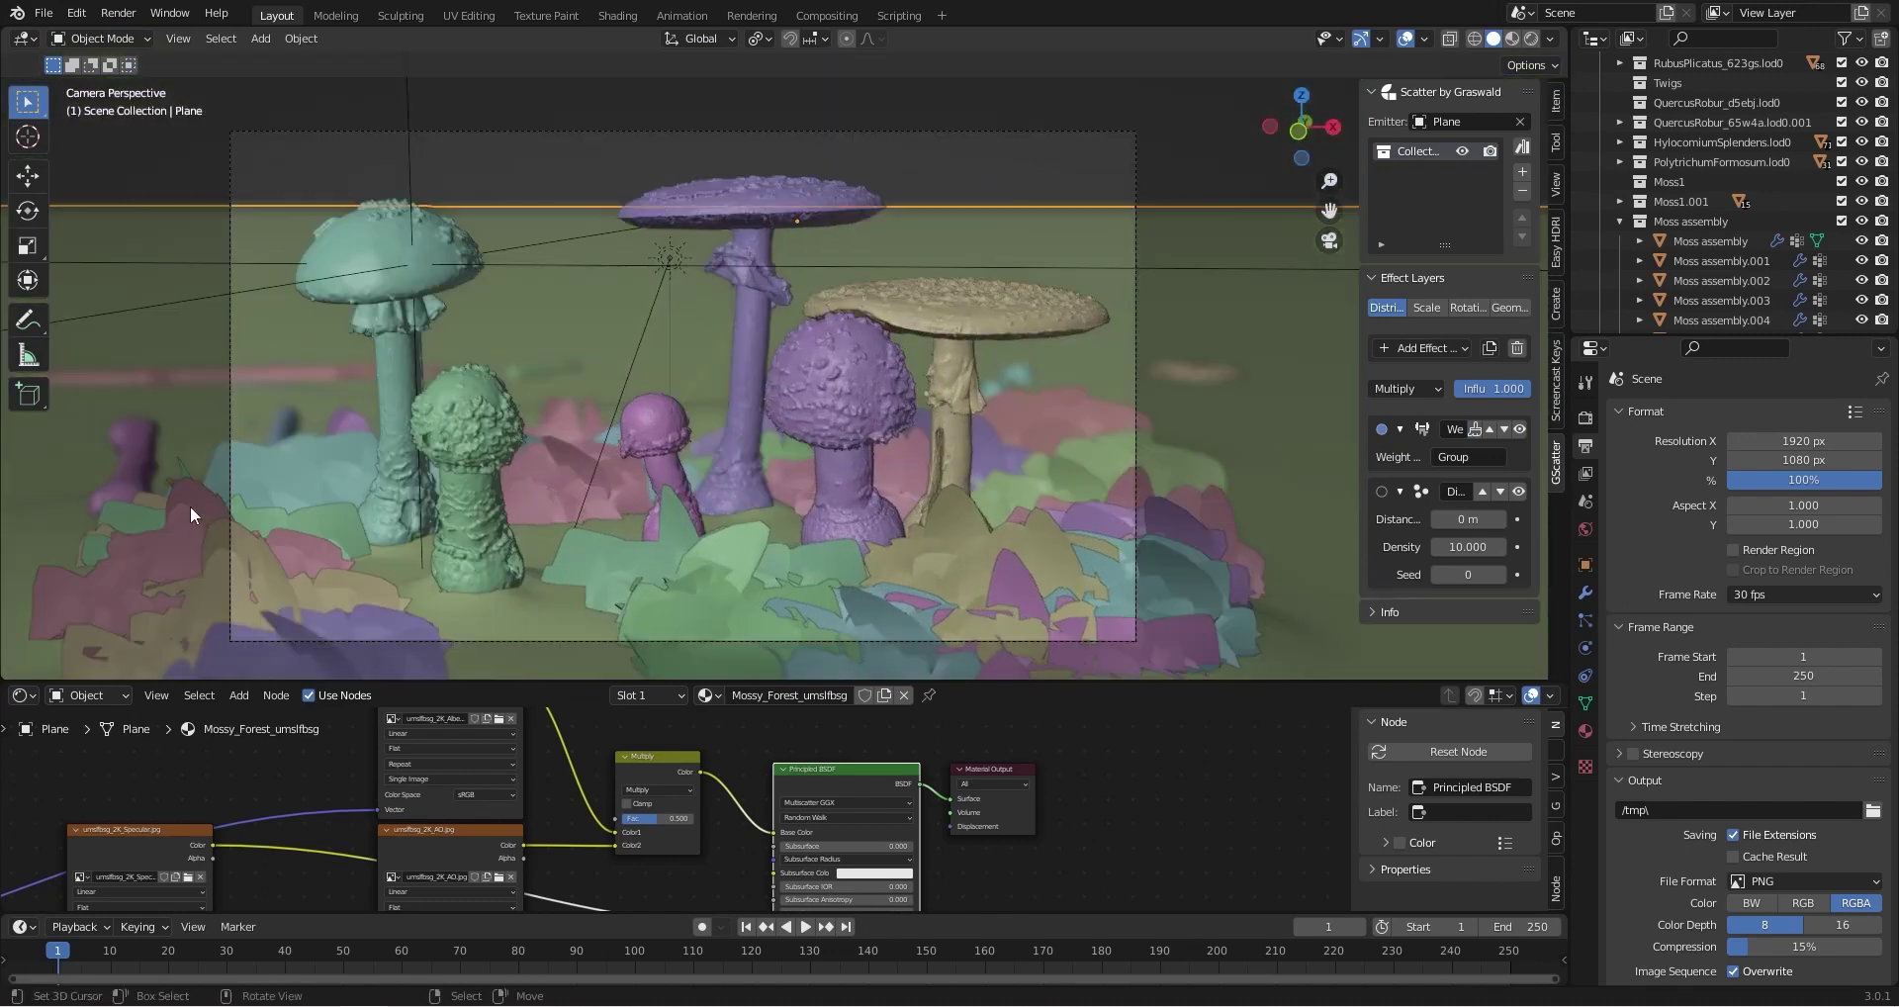
Set the twigs' distribution seed to 2
middle_drag(537, 400, 672, 414)
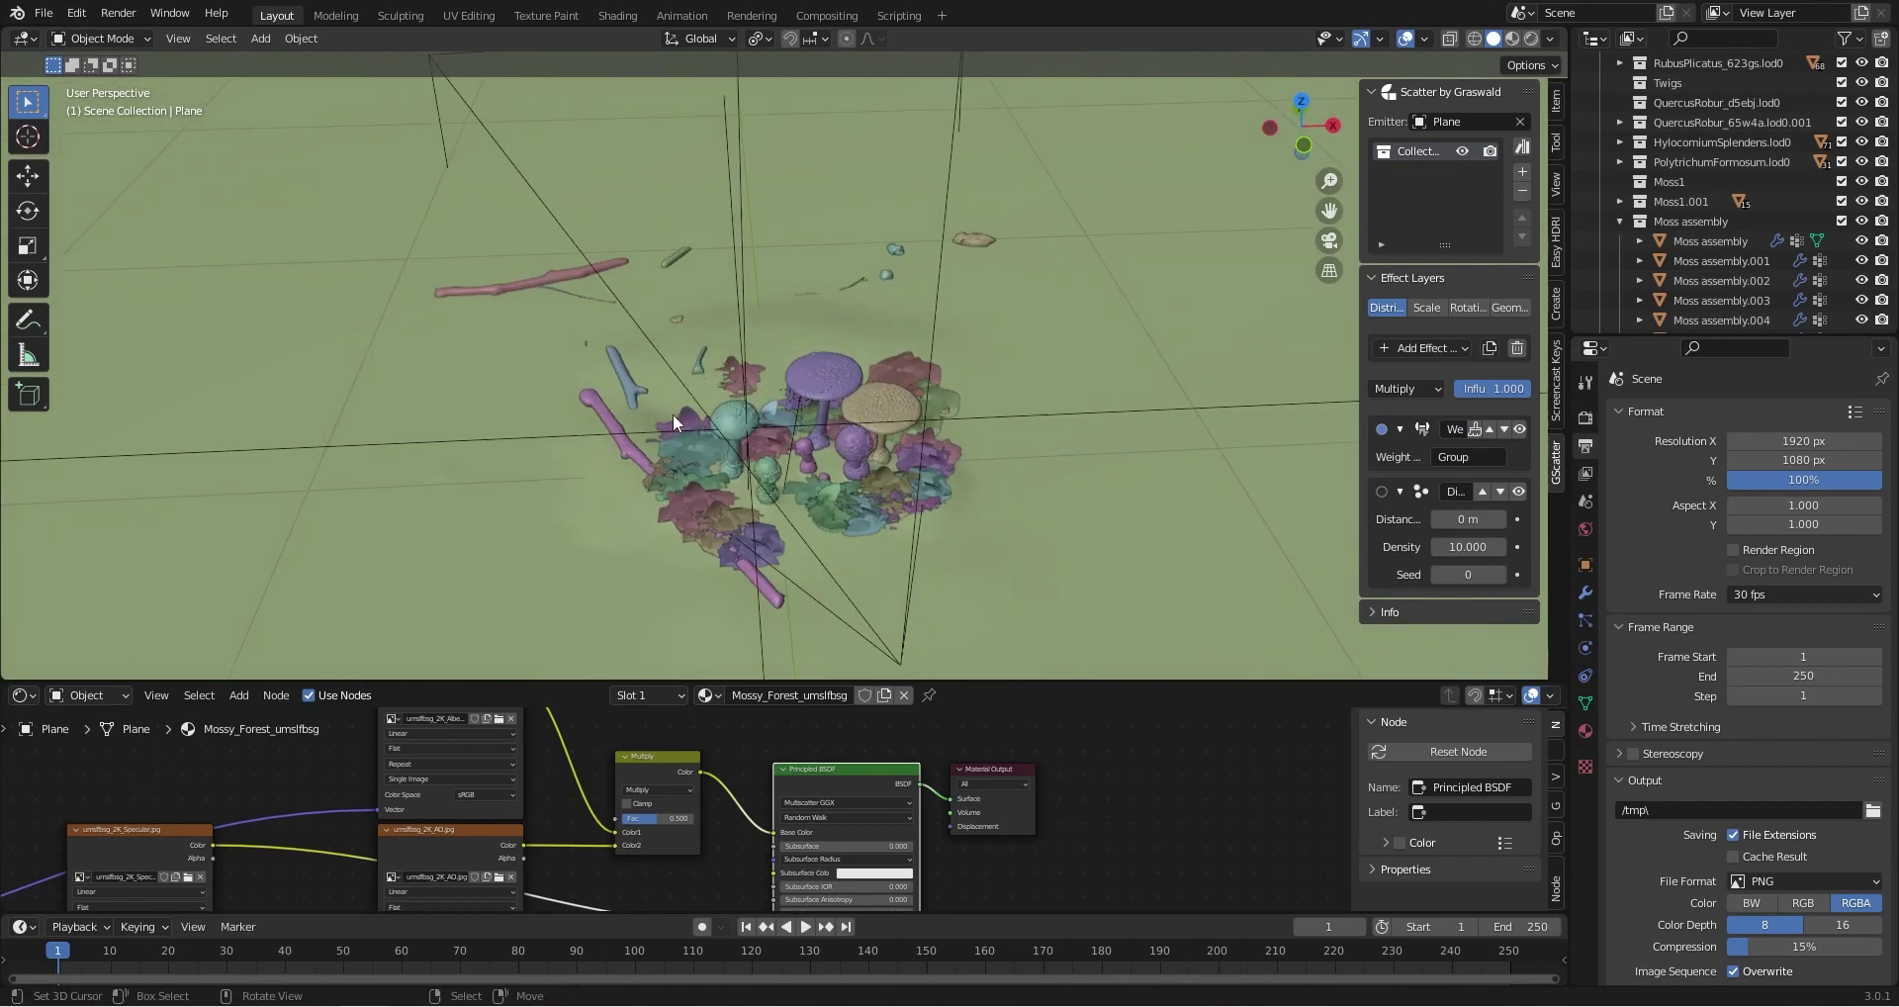
click(1500, 570)
click(1500, 569)
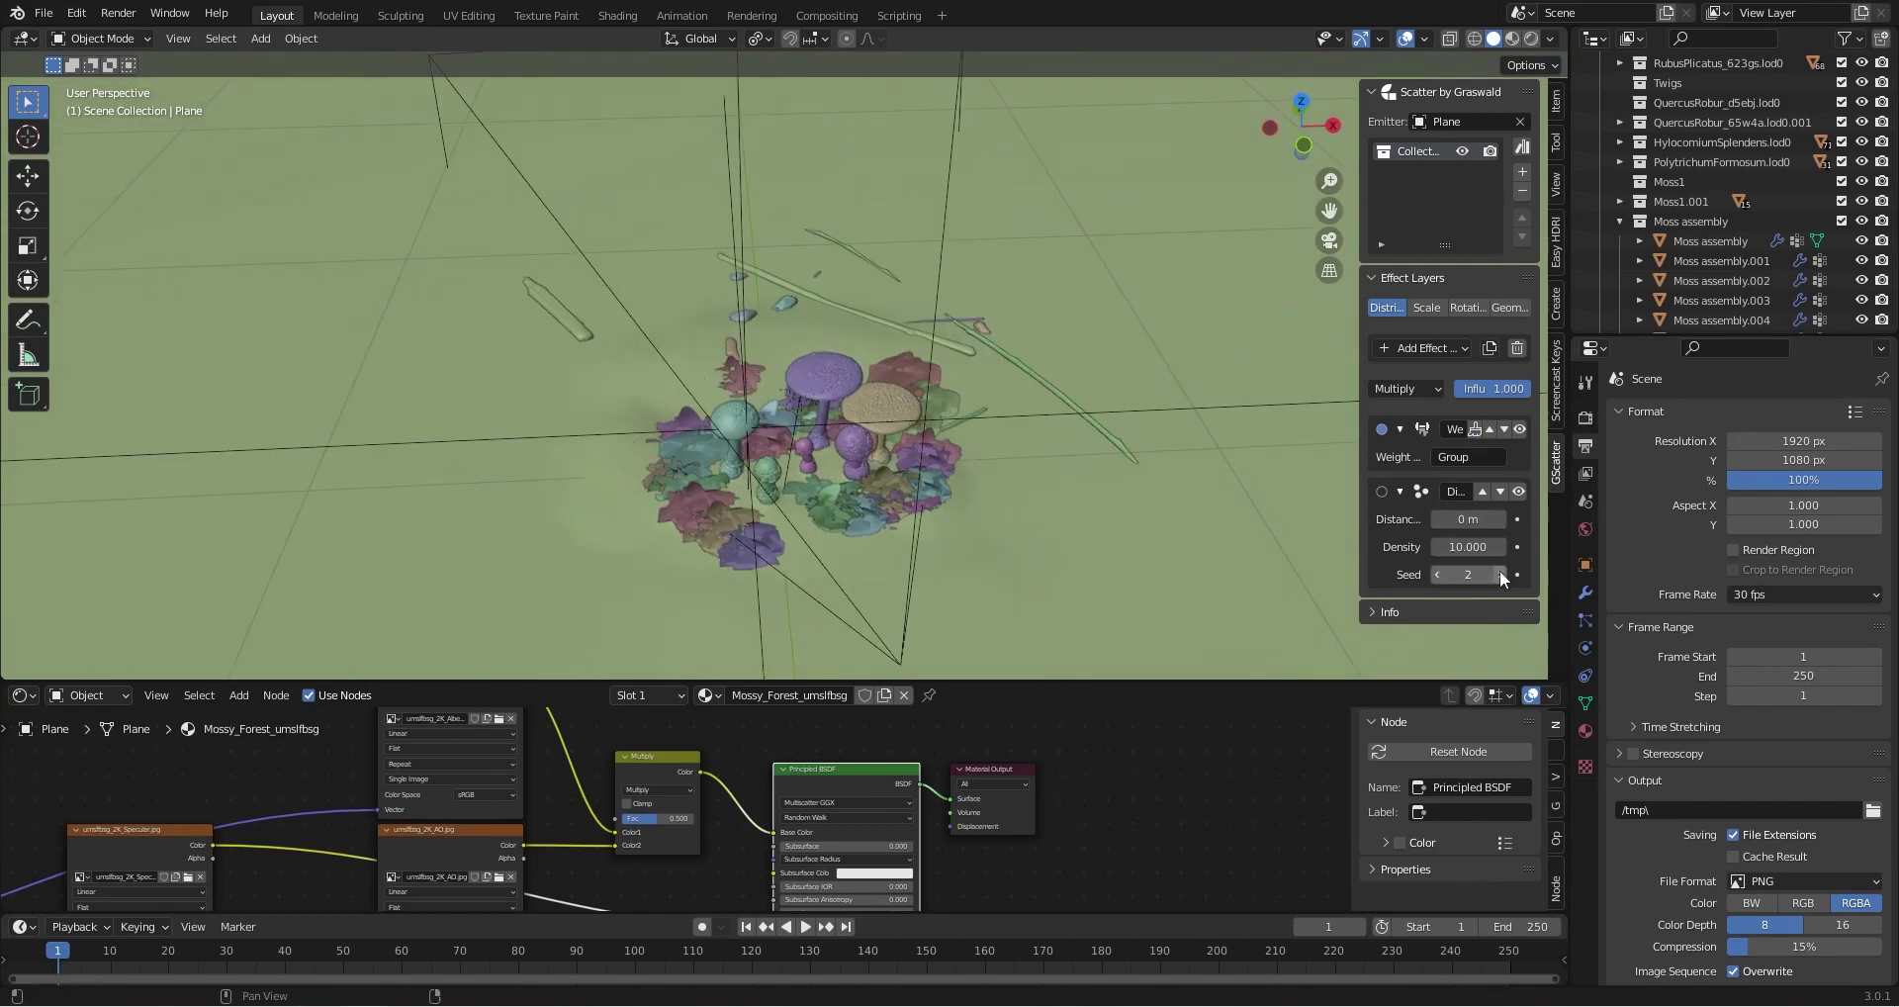
Set the twigs' distribution density to 10.1 and the seed to 10
middle_drag(1138, 396, 1011, 293)
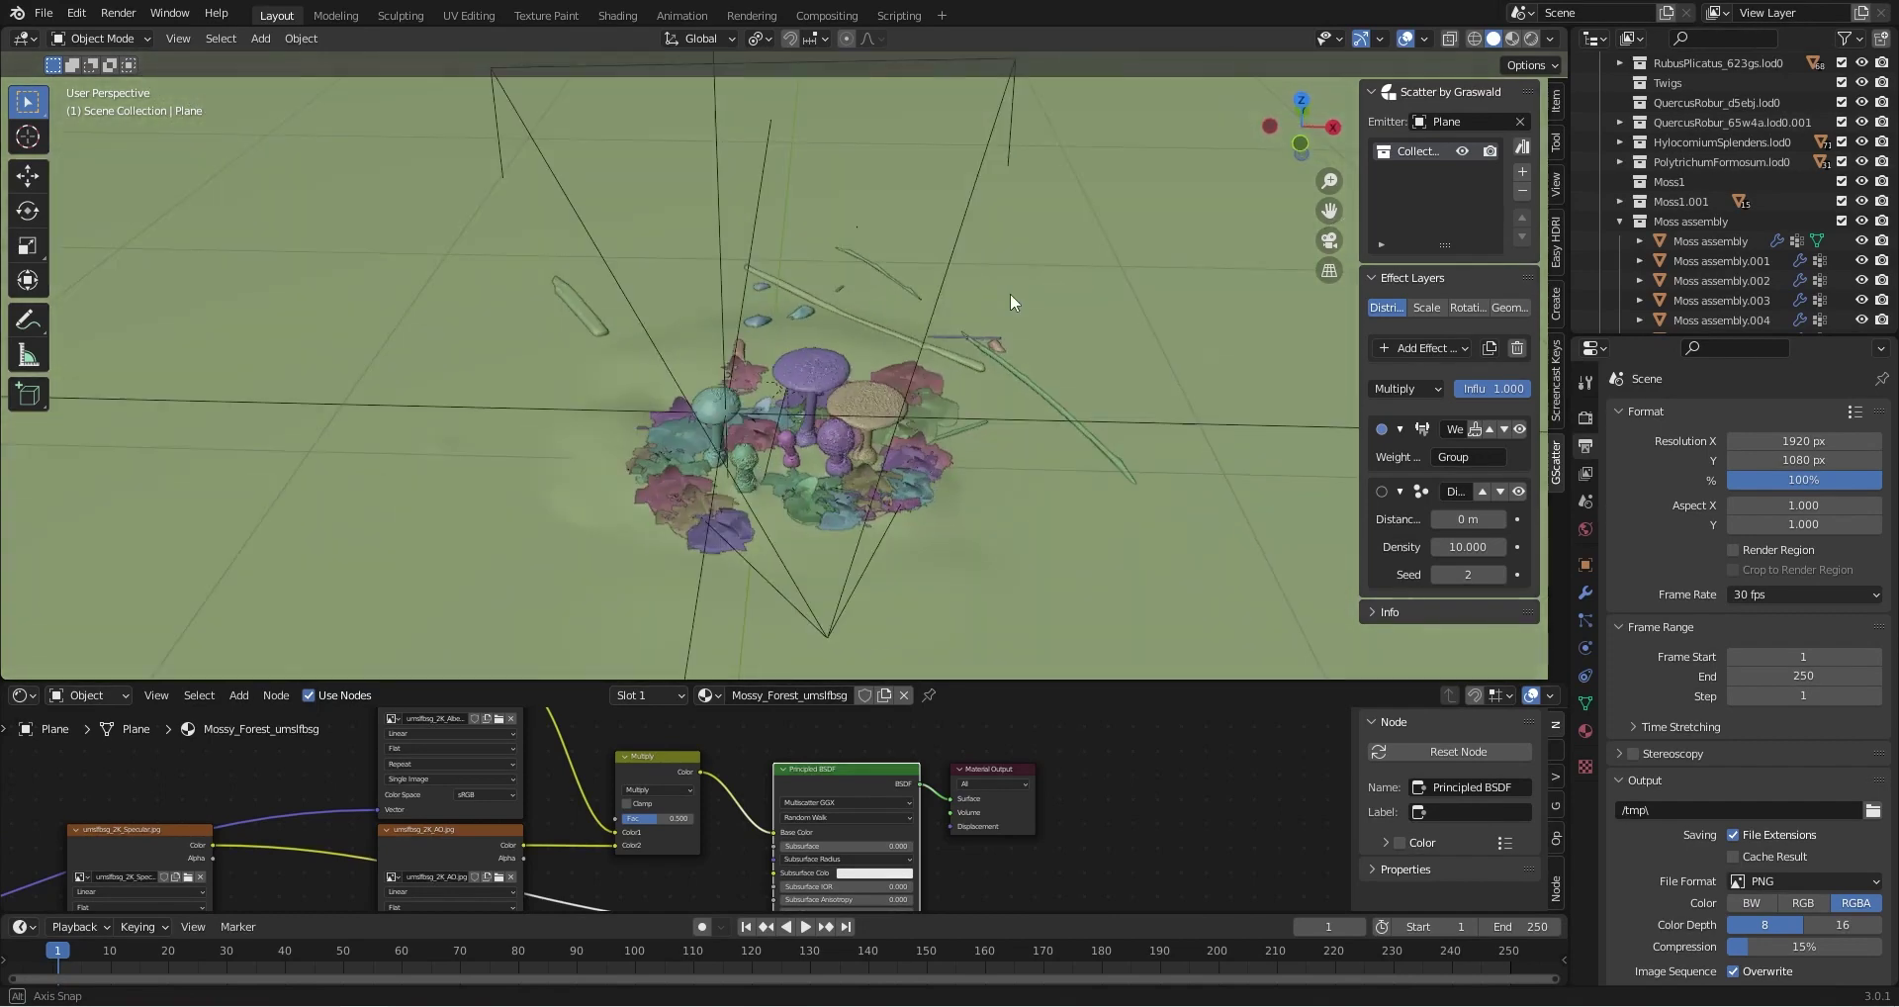
click(1499, 548)
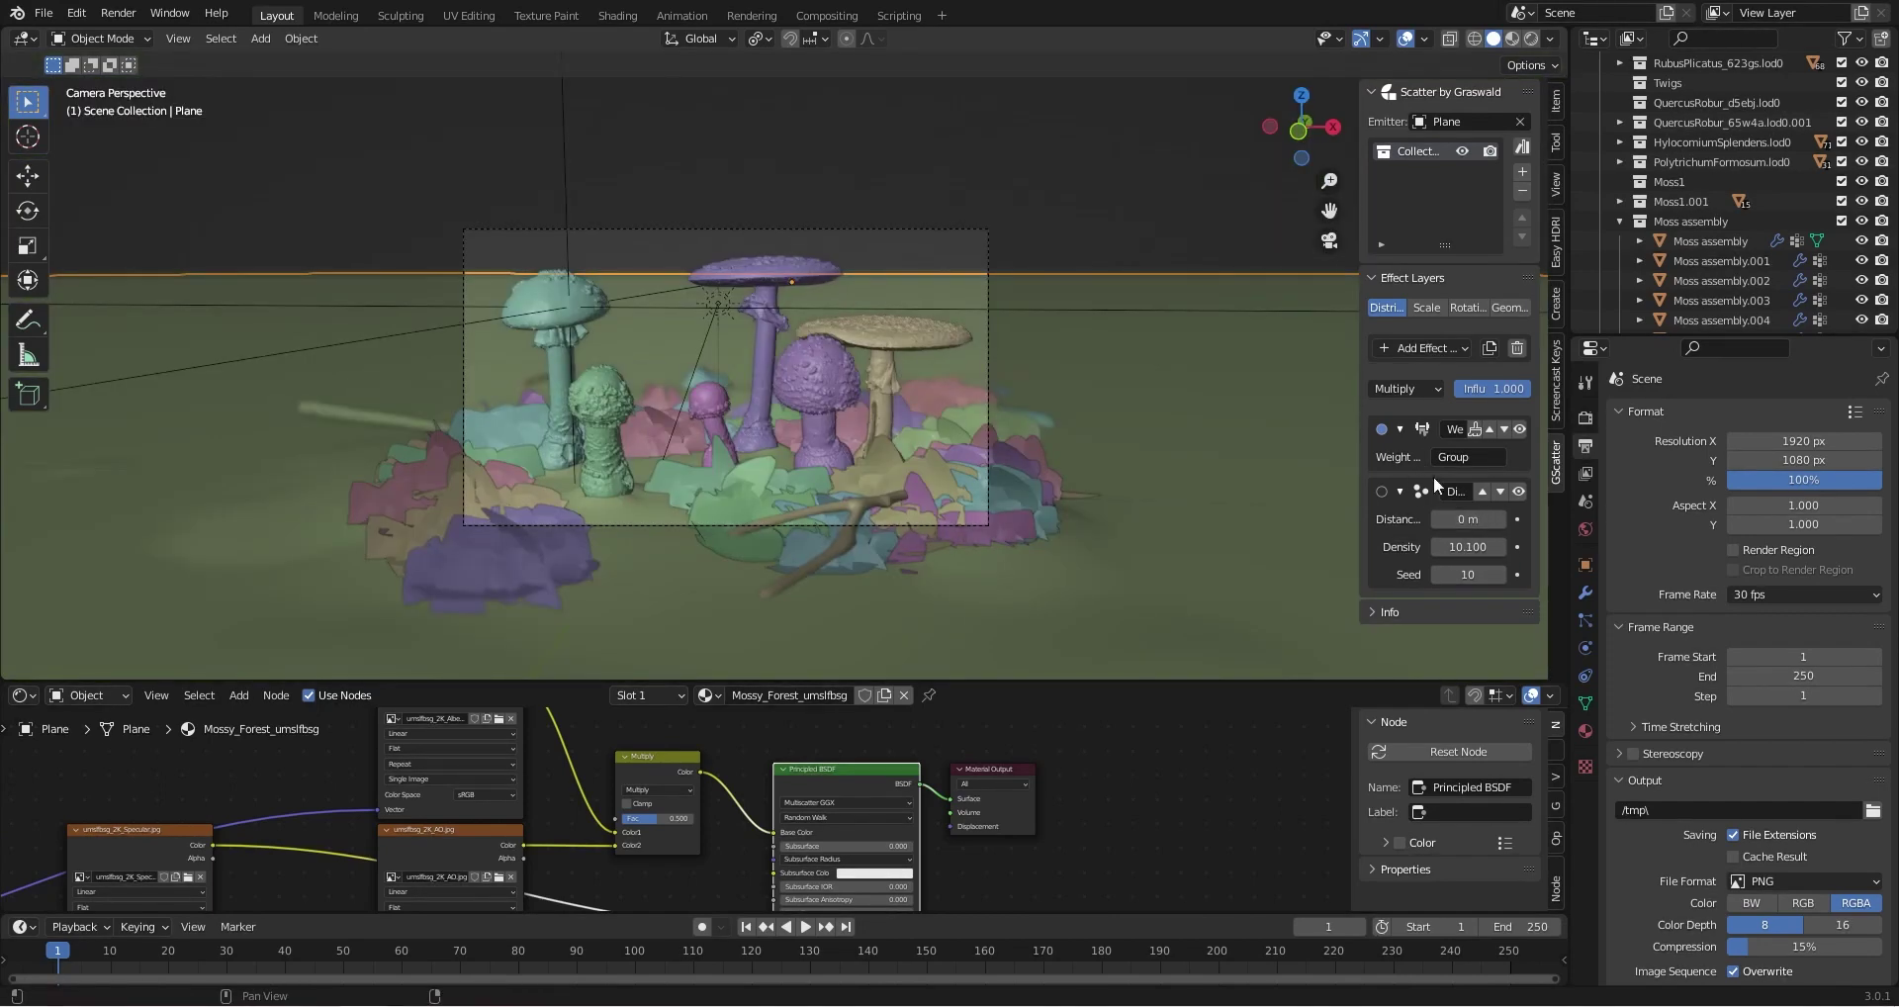
Set the main scale of the scattered twigs to 0.1
click(1427, 307)
click(1462, 519)
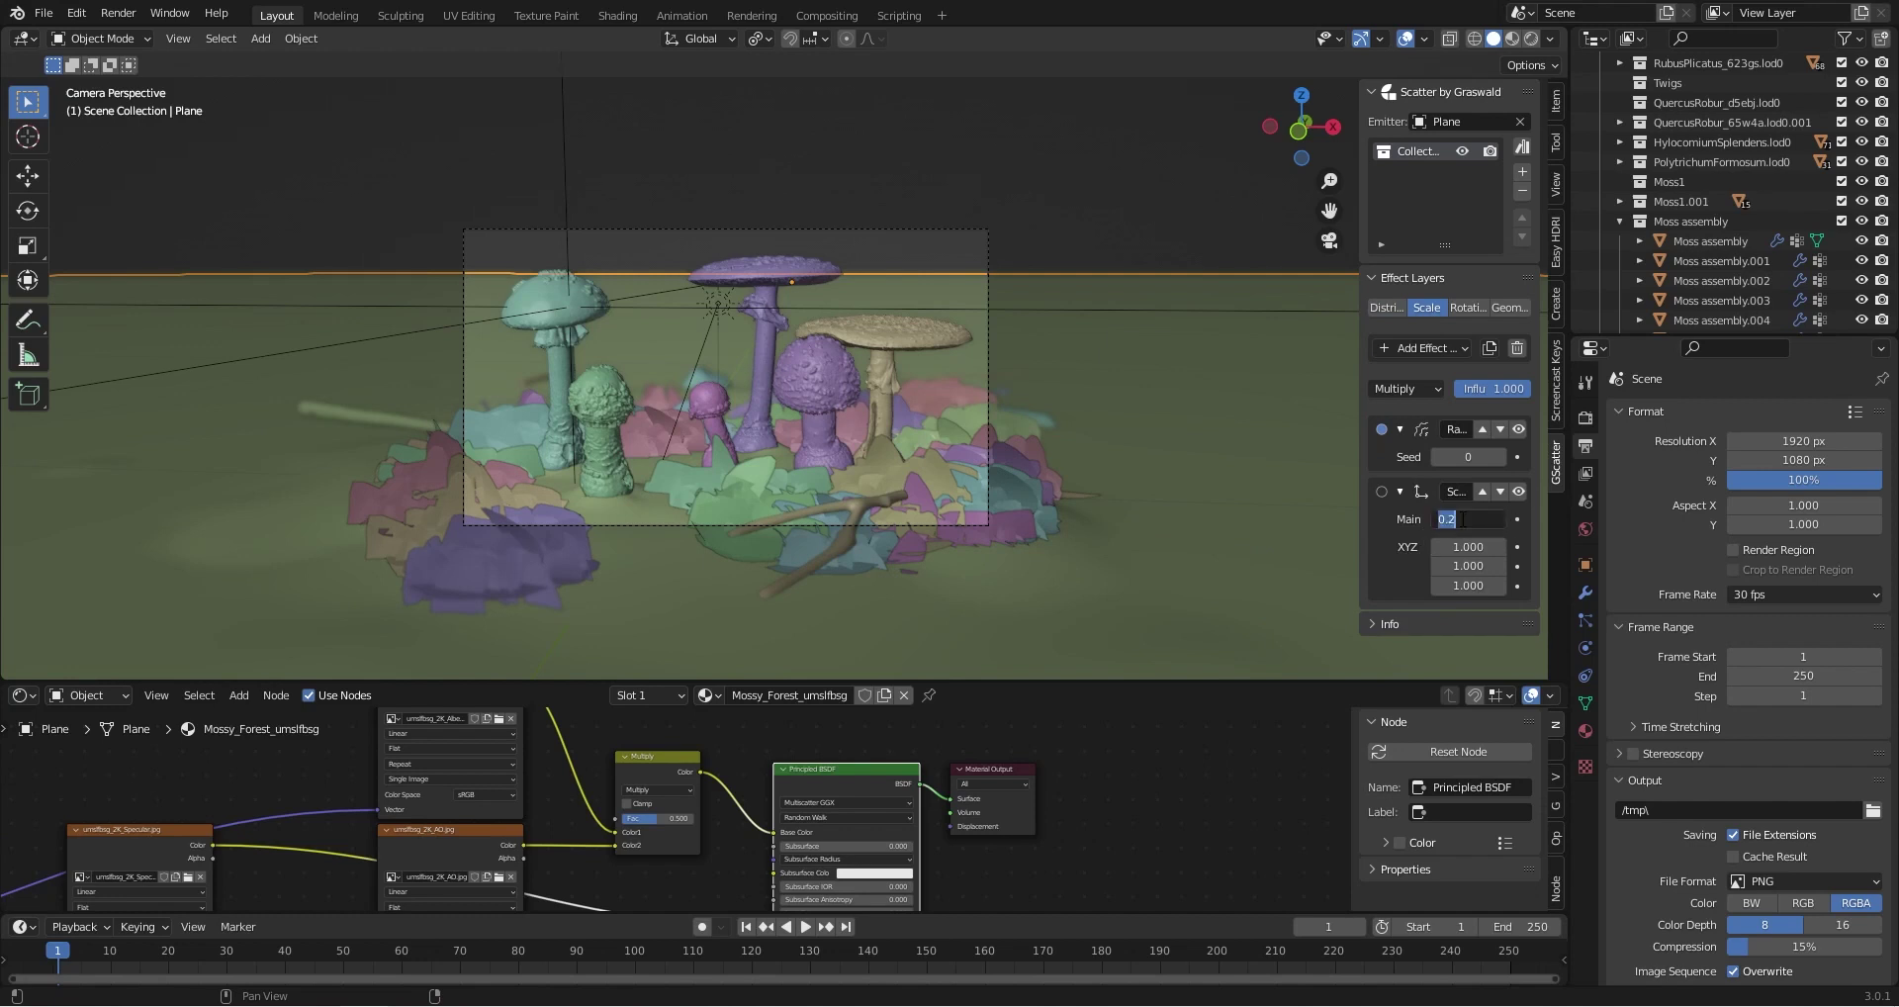
text(0.1)
key(Return)
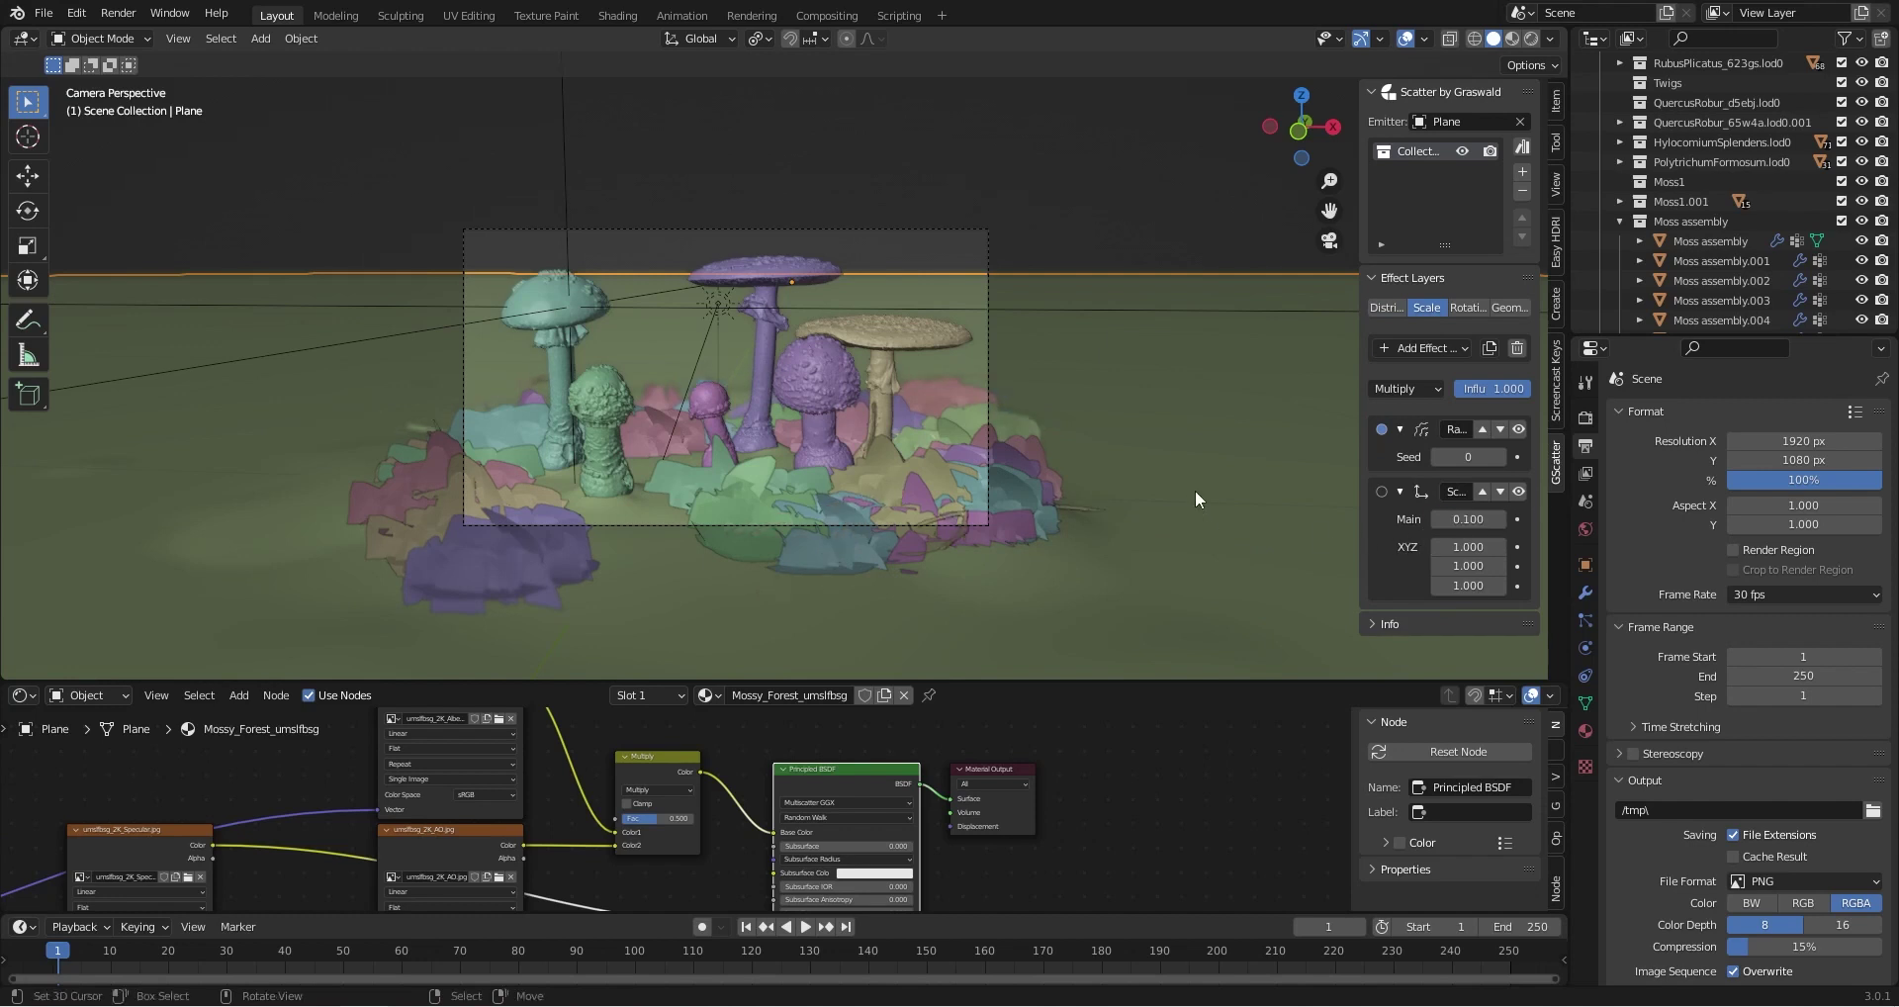
Set the twigs' random X rotation to 1 and view the scene through the camera
middle_drag(1195, 490, 1147, 475)
scroll(1118, 501, up, 3)
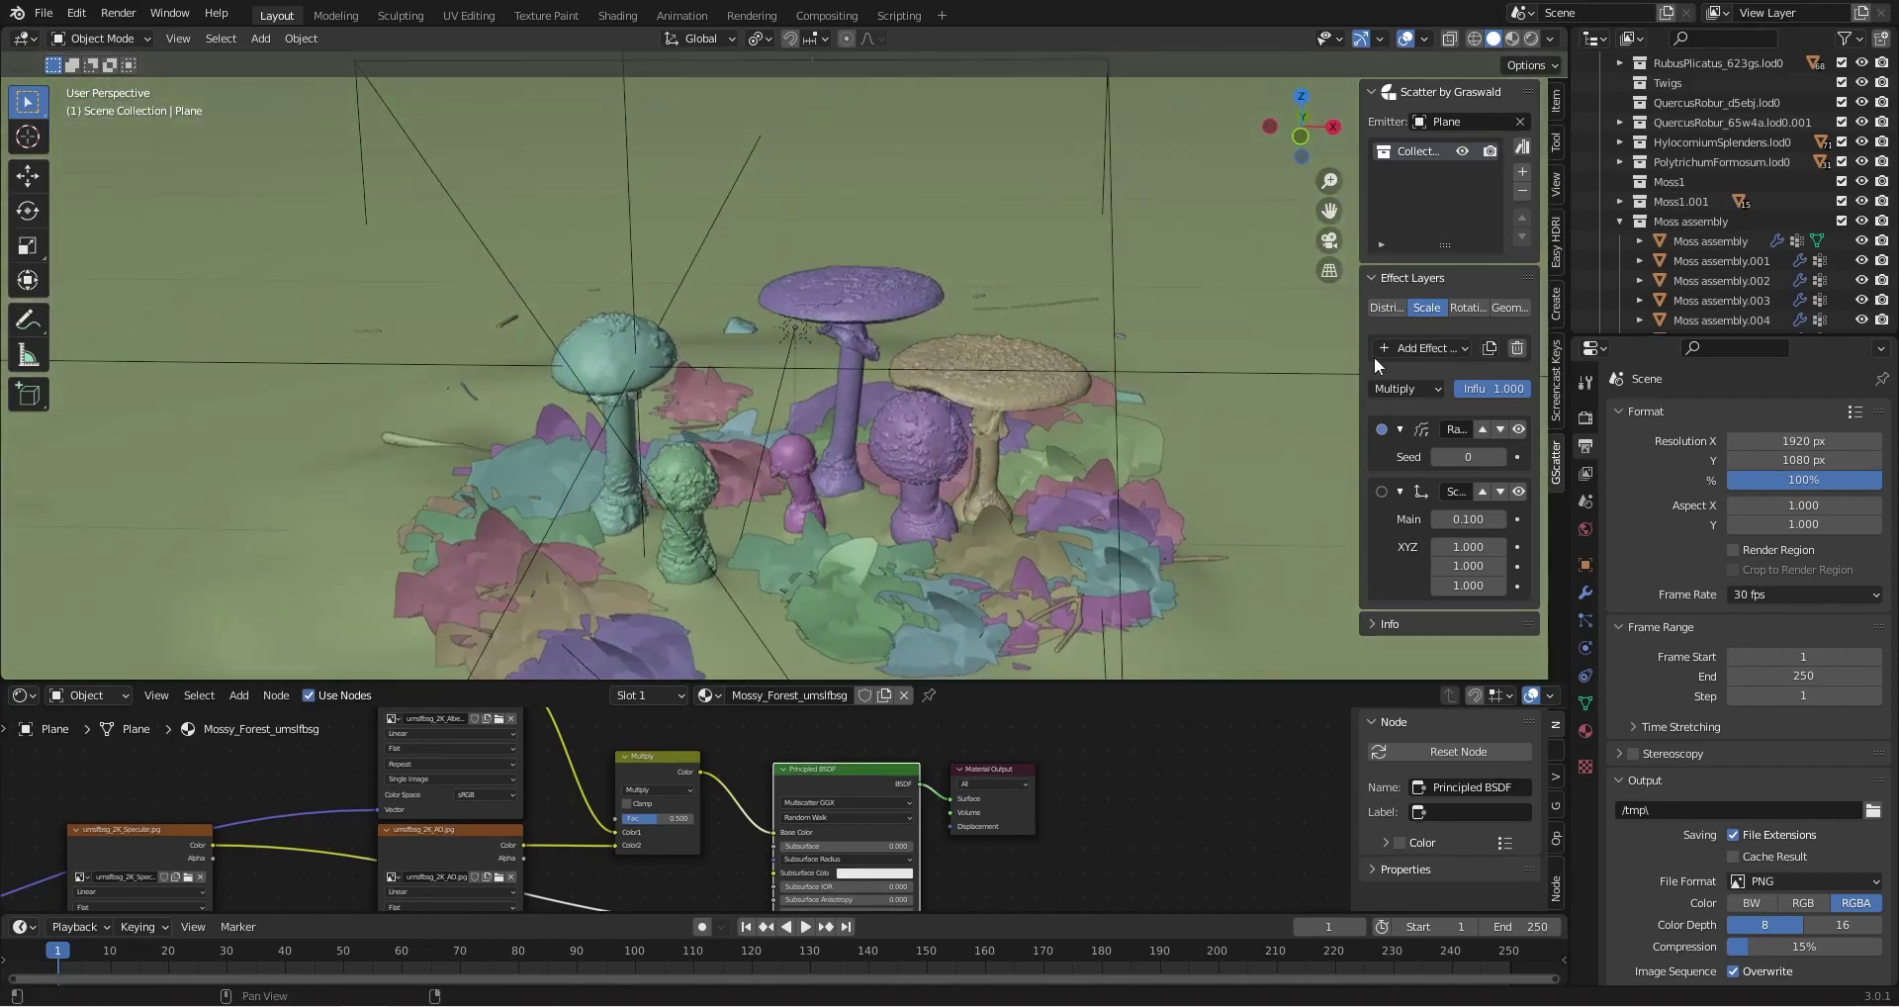
click(1468, 307)
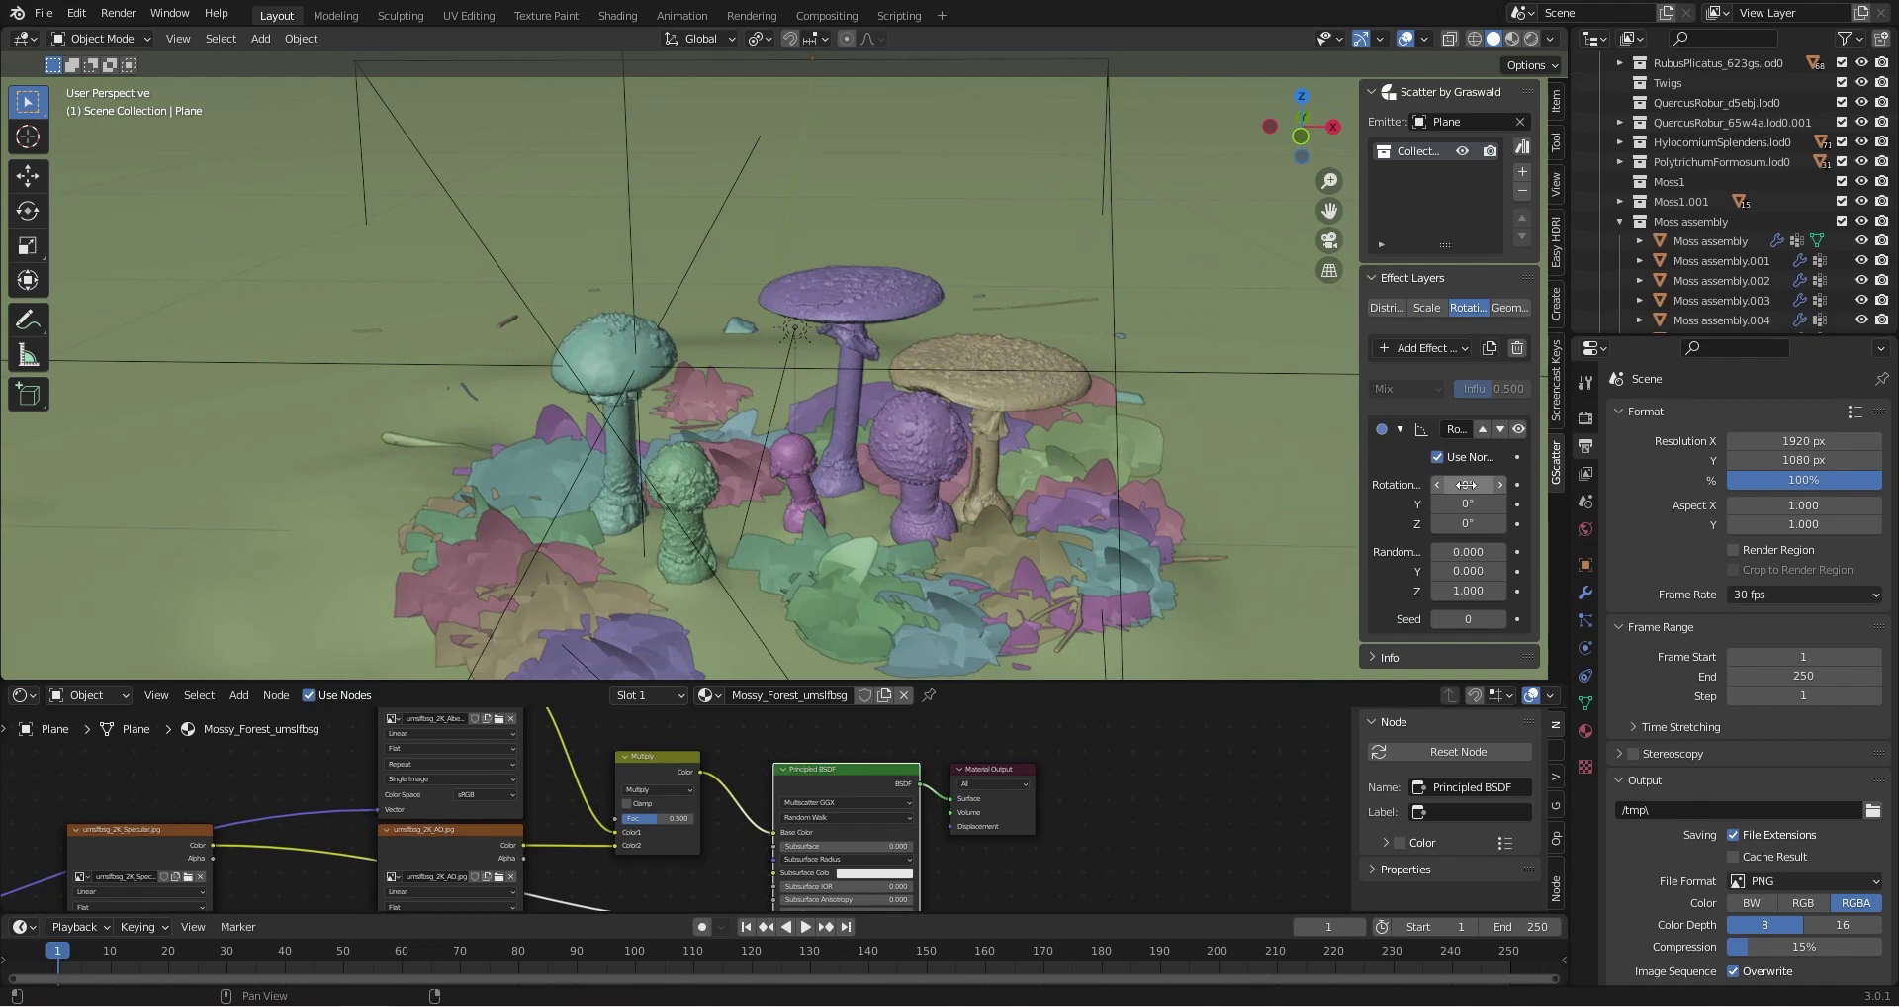
drag(1468, 551, 1533, 551)
middle_drag(1130, 519, 1132, 528)
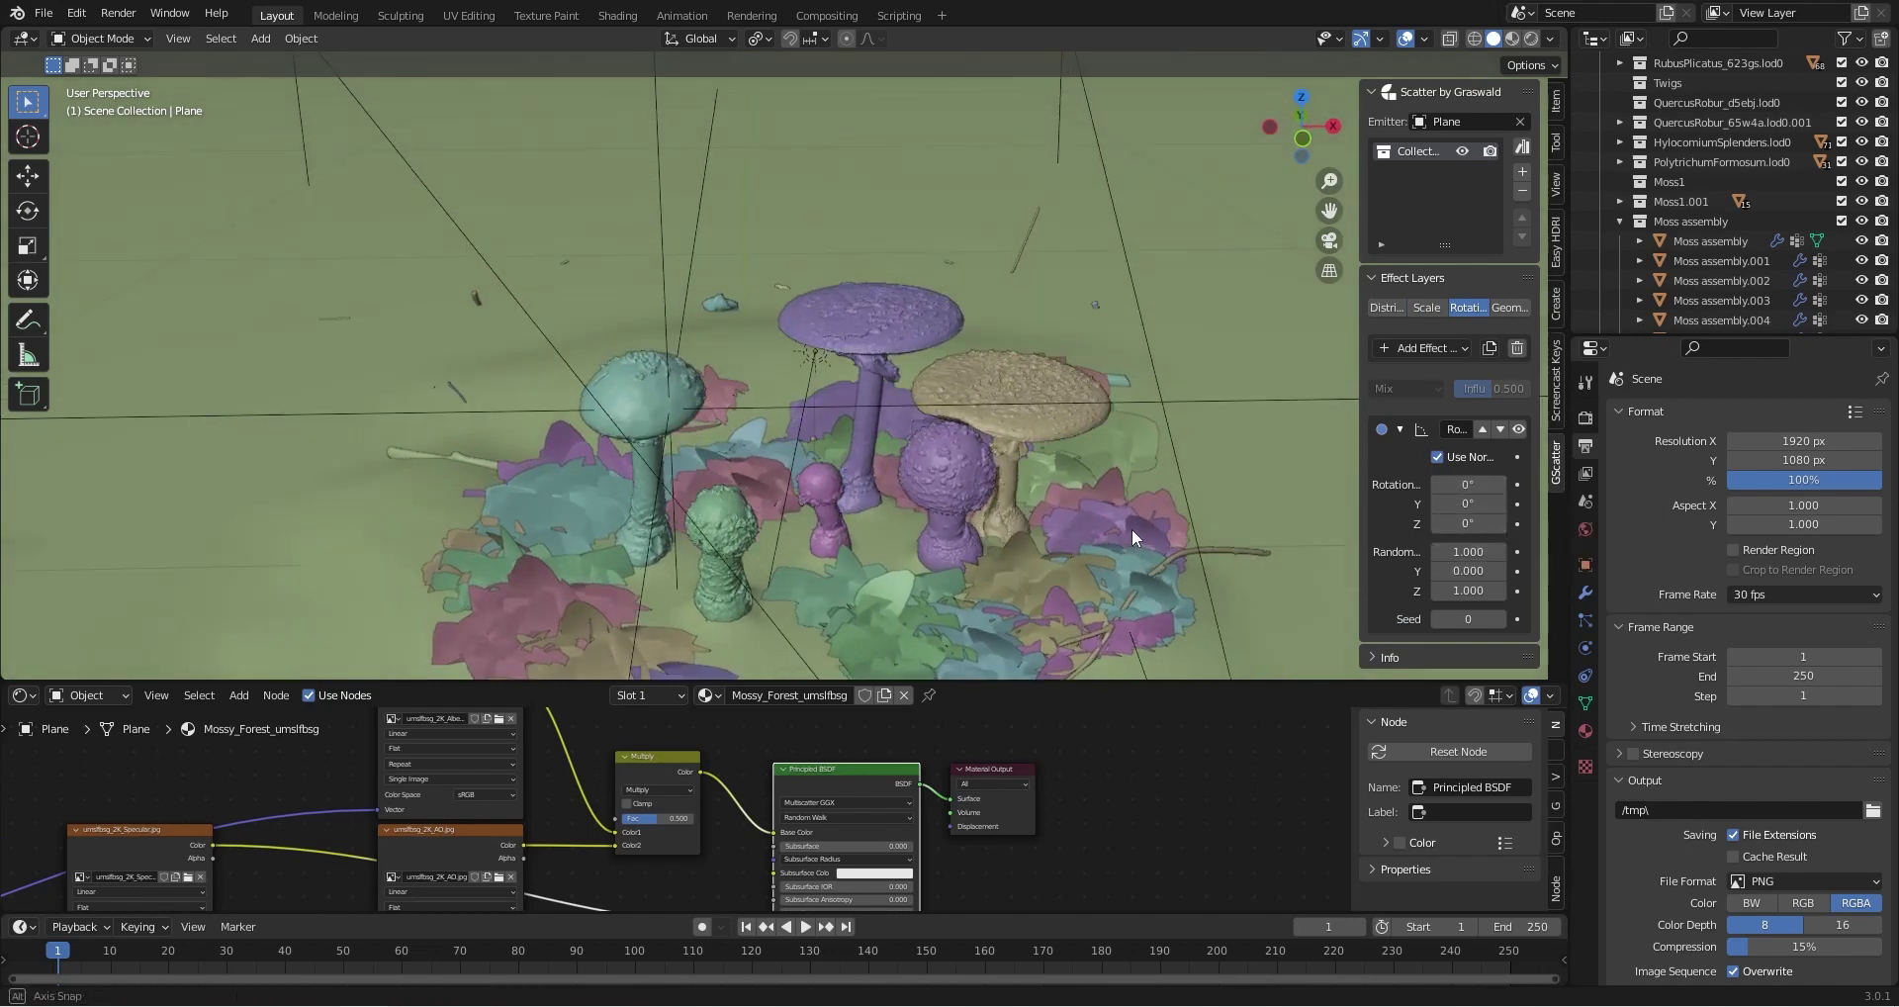
middle_drag(655, 304, 913, 421)
key(KP_0)
scroll(923, 392, up, 1)
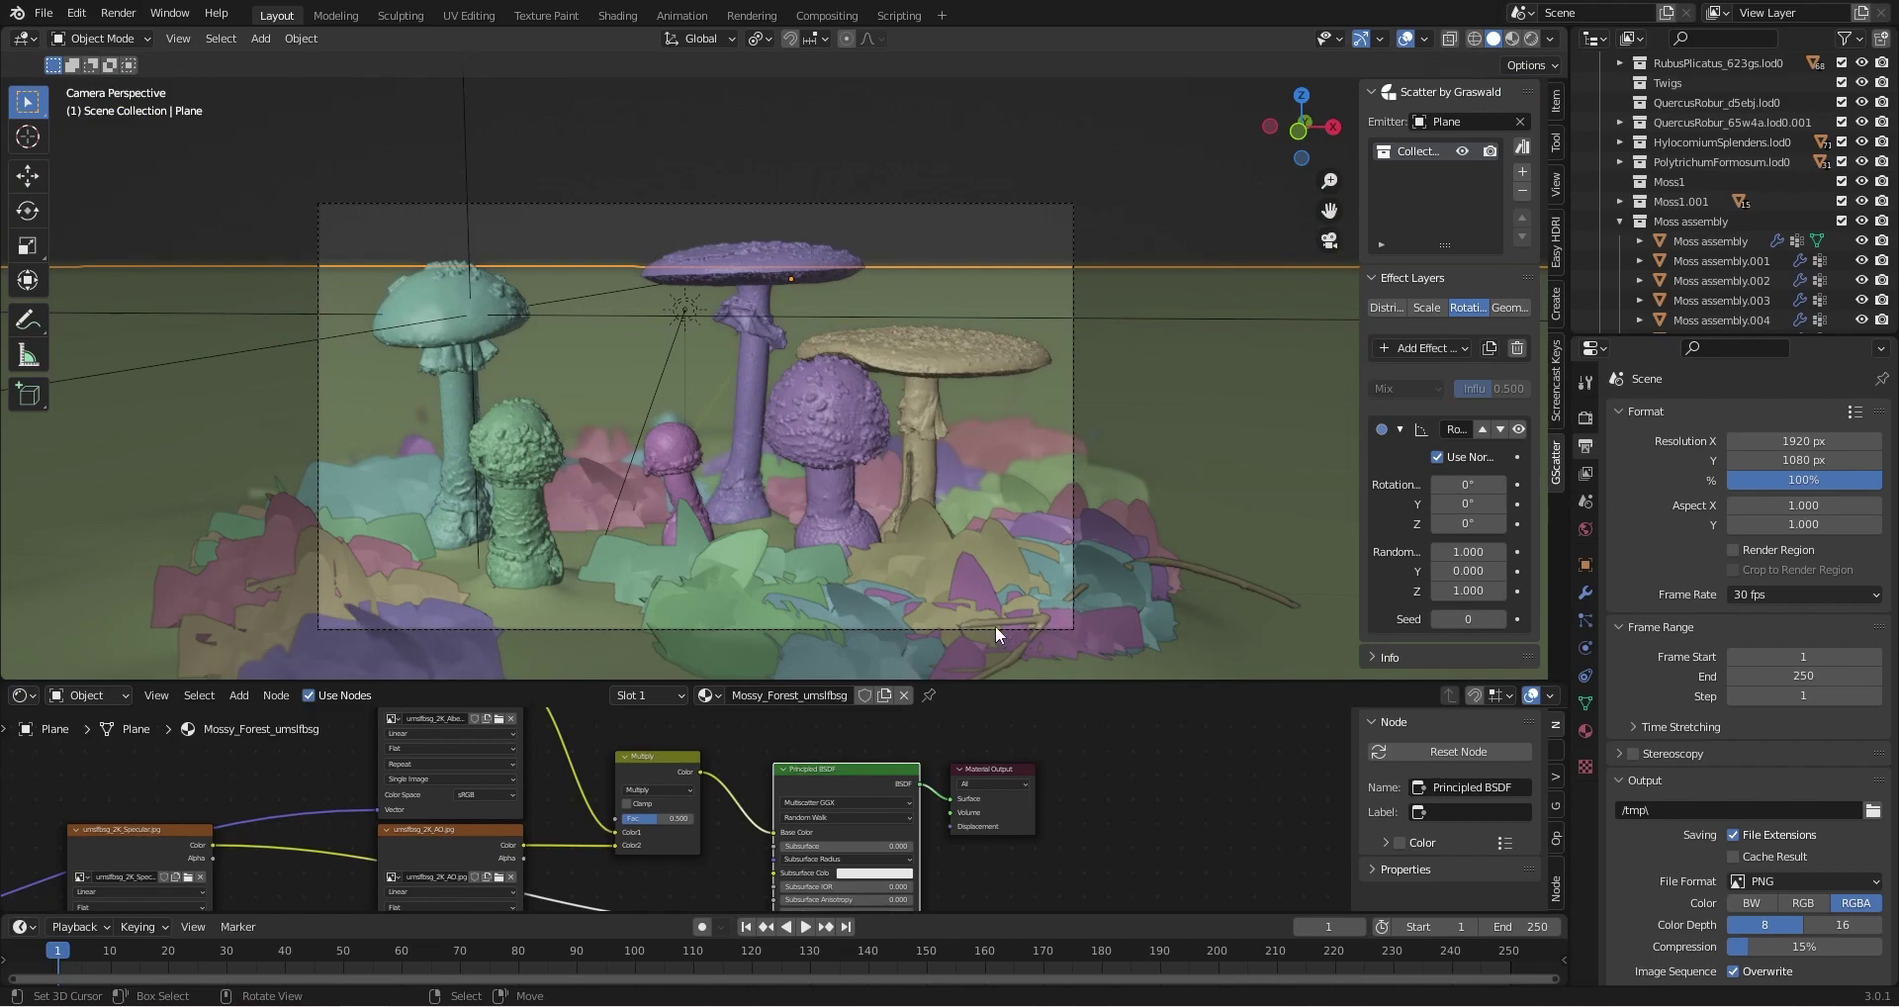
shift+middle_drag(922, 550, 944, 500)
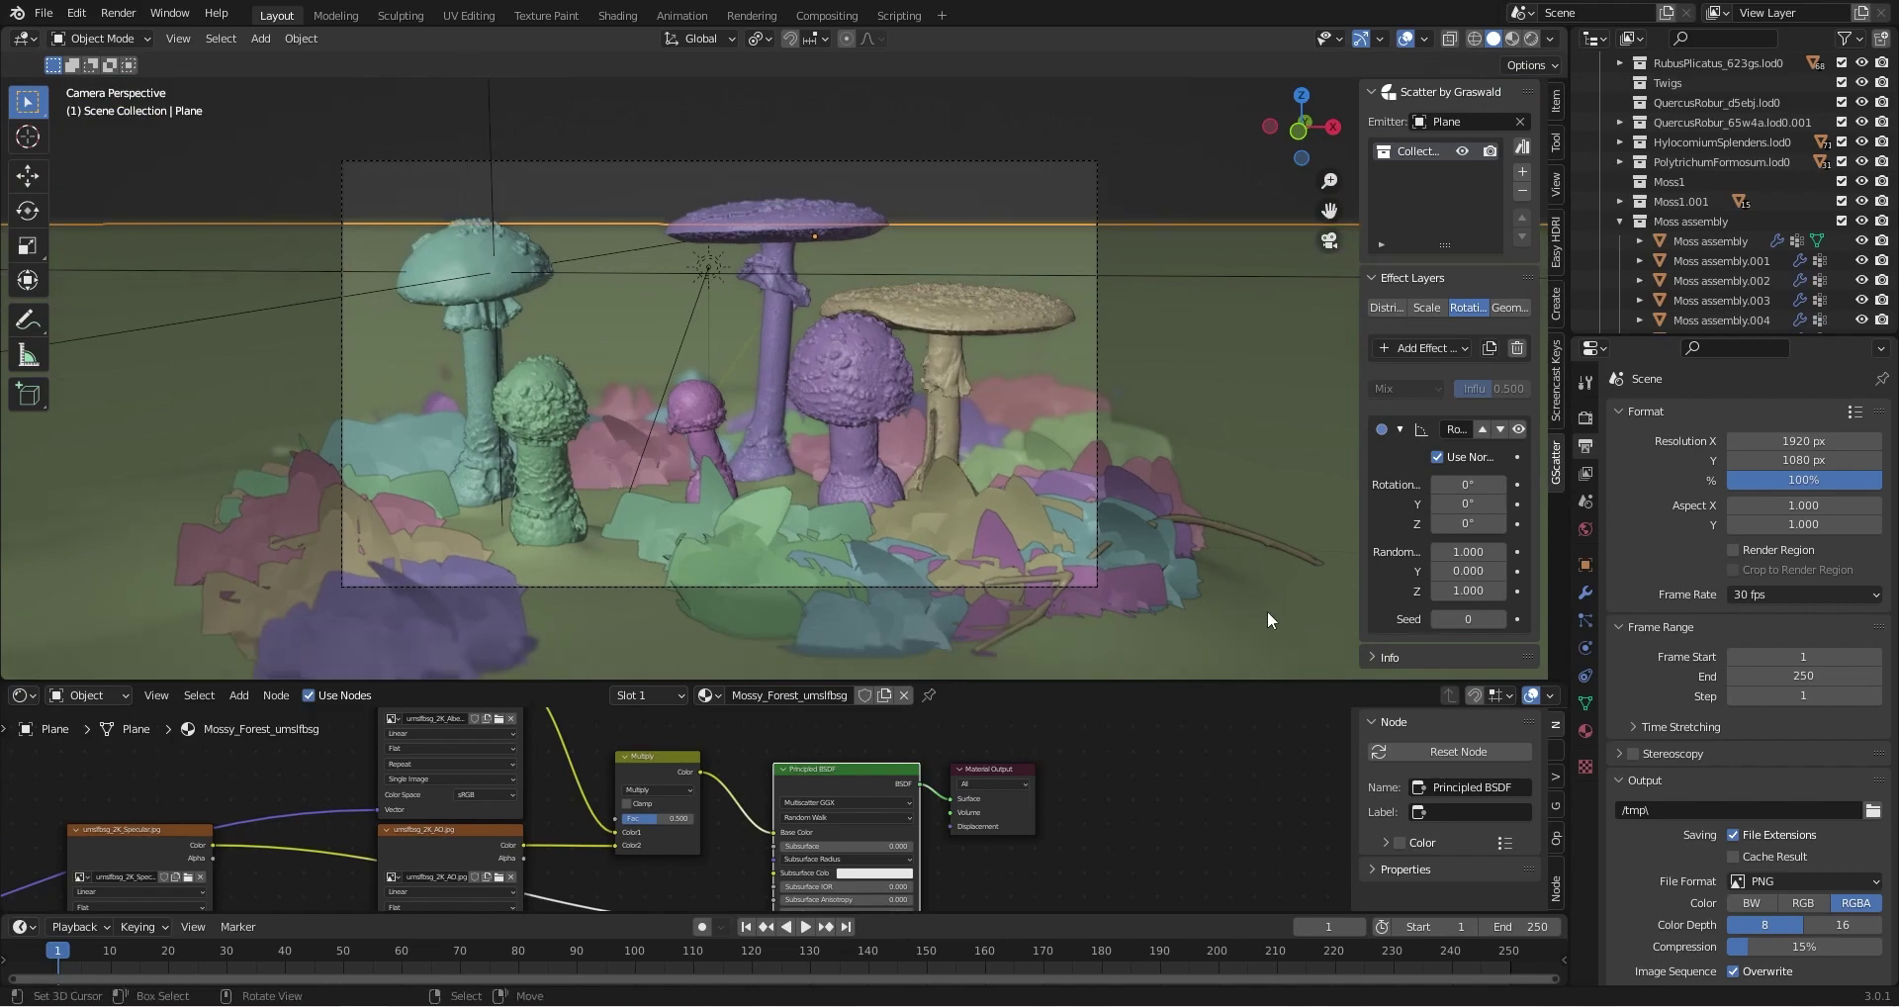
Switch to the reference image board, examine the backgrounds and ground cover in the mushroom photos, and return to Blender
middle_drag(1219, 590, 860, 457)
scroll(940, 469, down, 4)
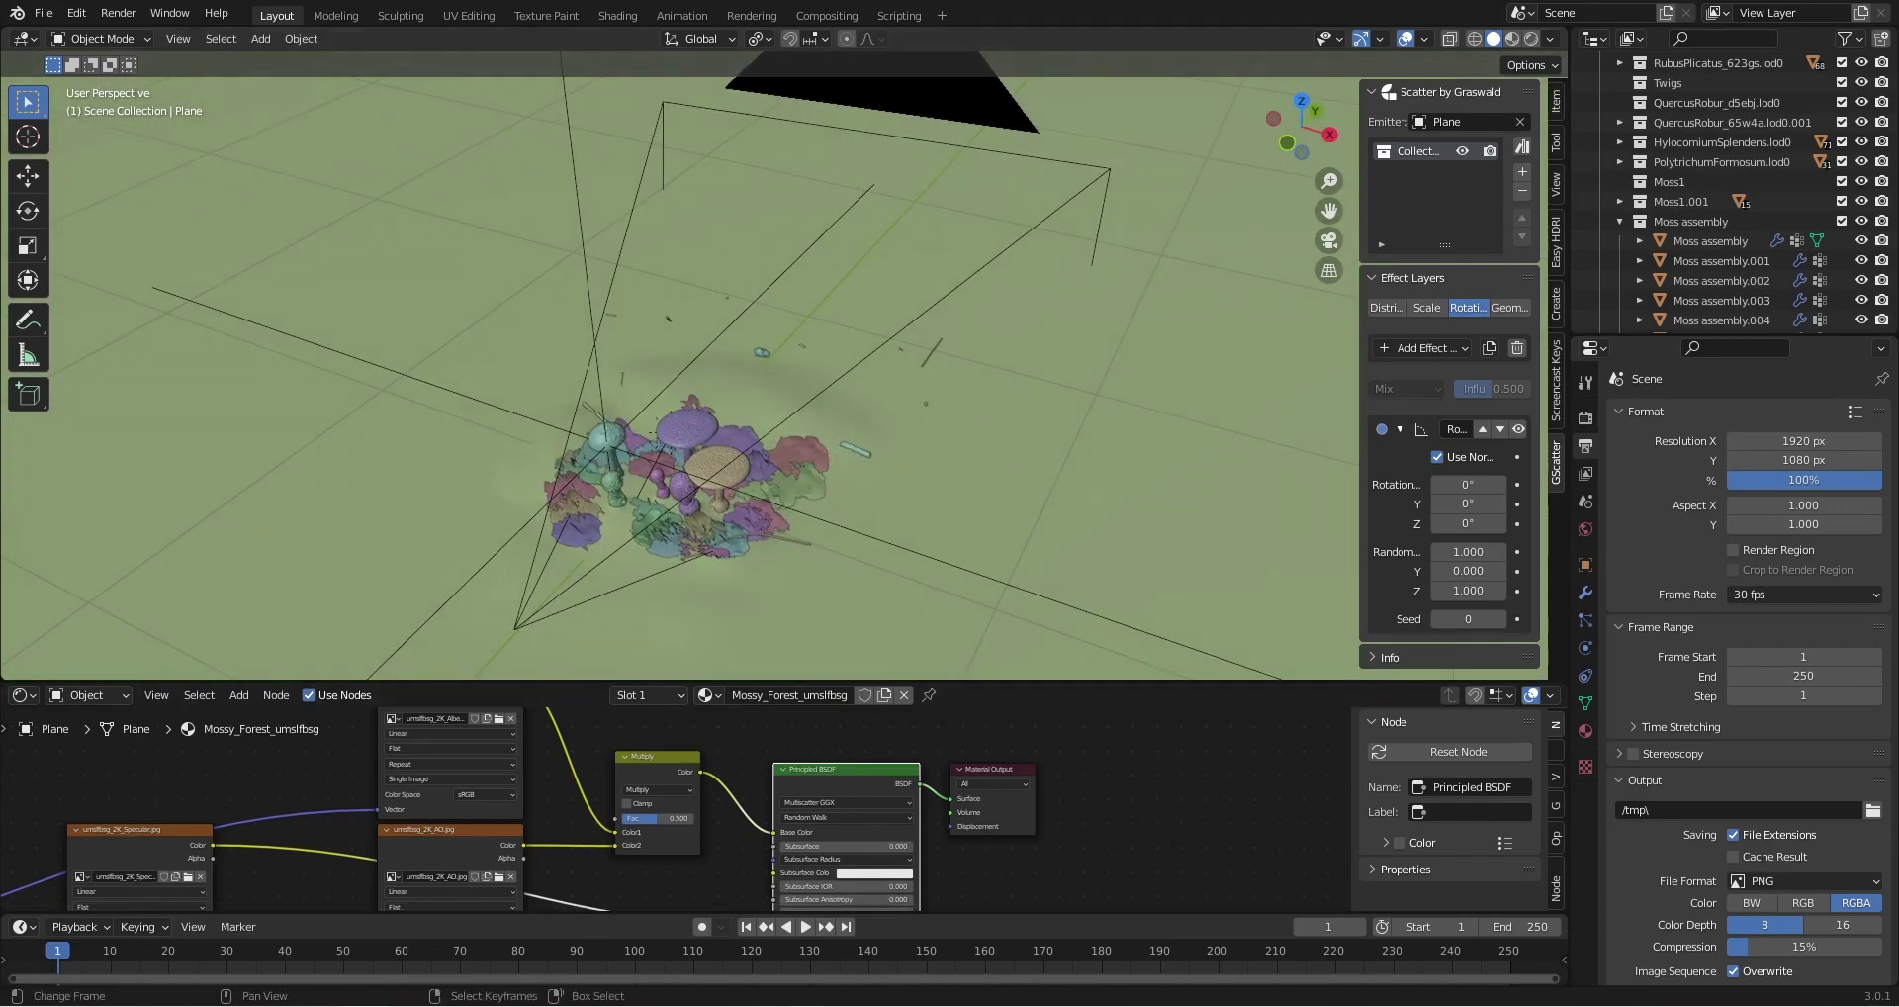
key(alt+Tab)
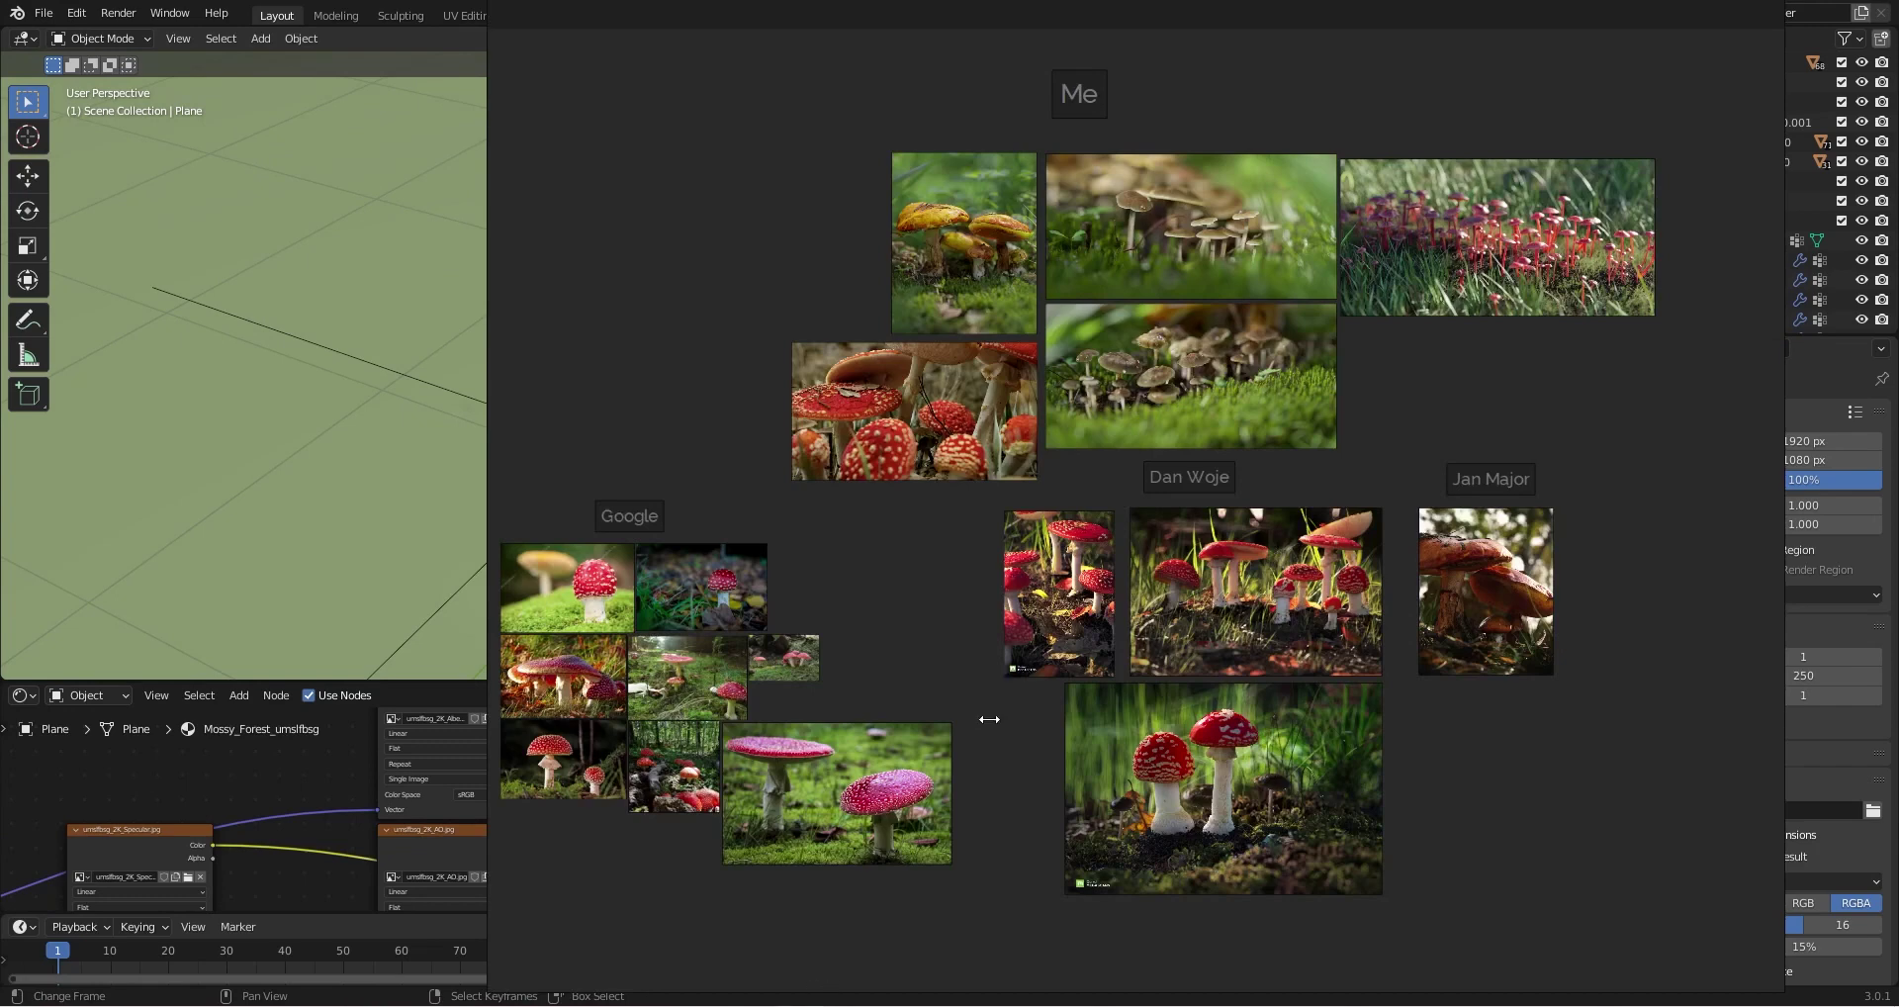
scroll(1013, 750, up, 3)
middle_drag(1374, 752, 1180, 723)
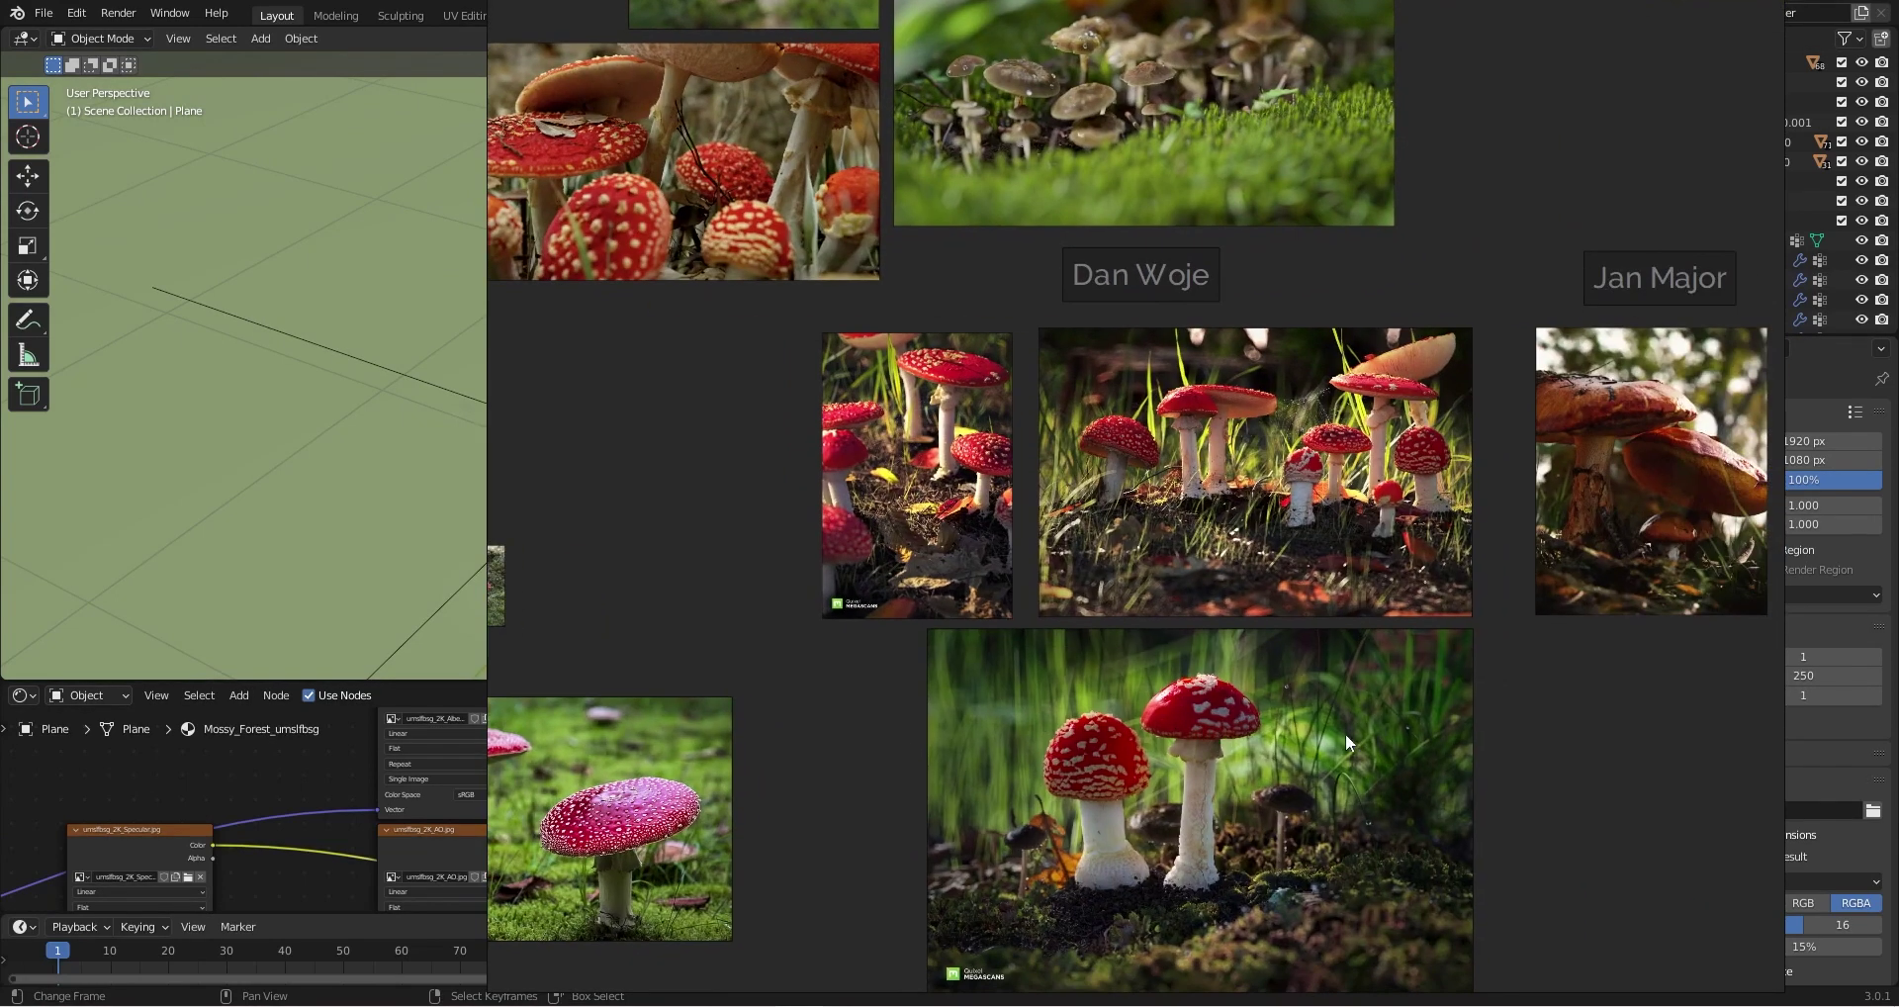
middle_drag(1150, 555, 1135, 656)
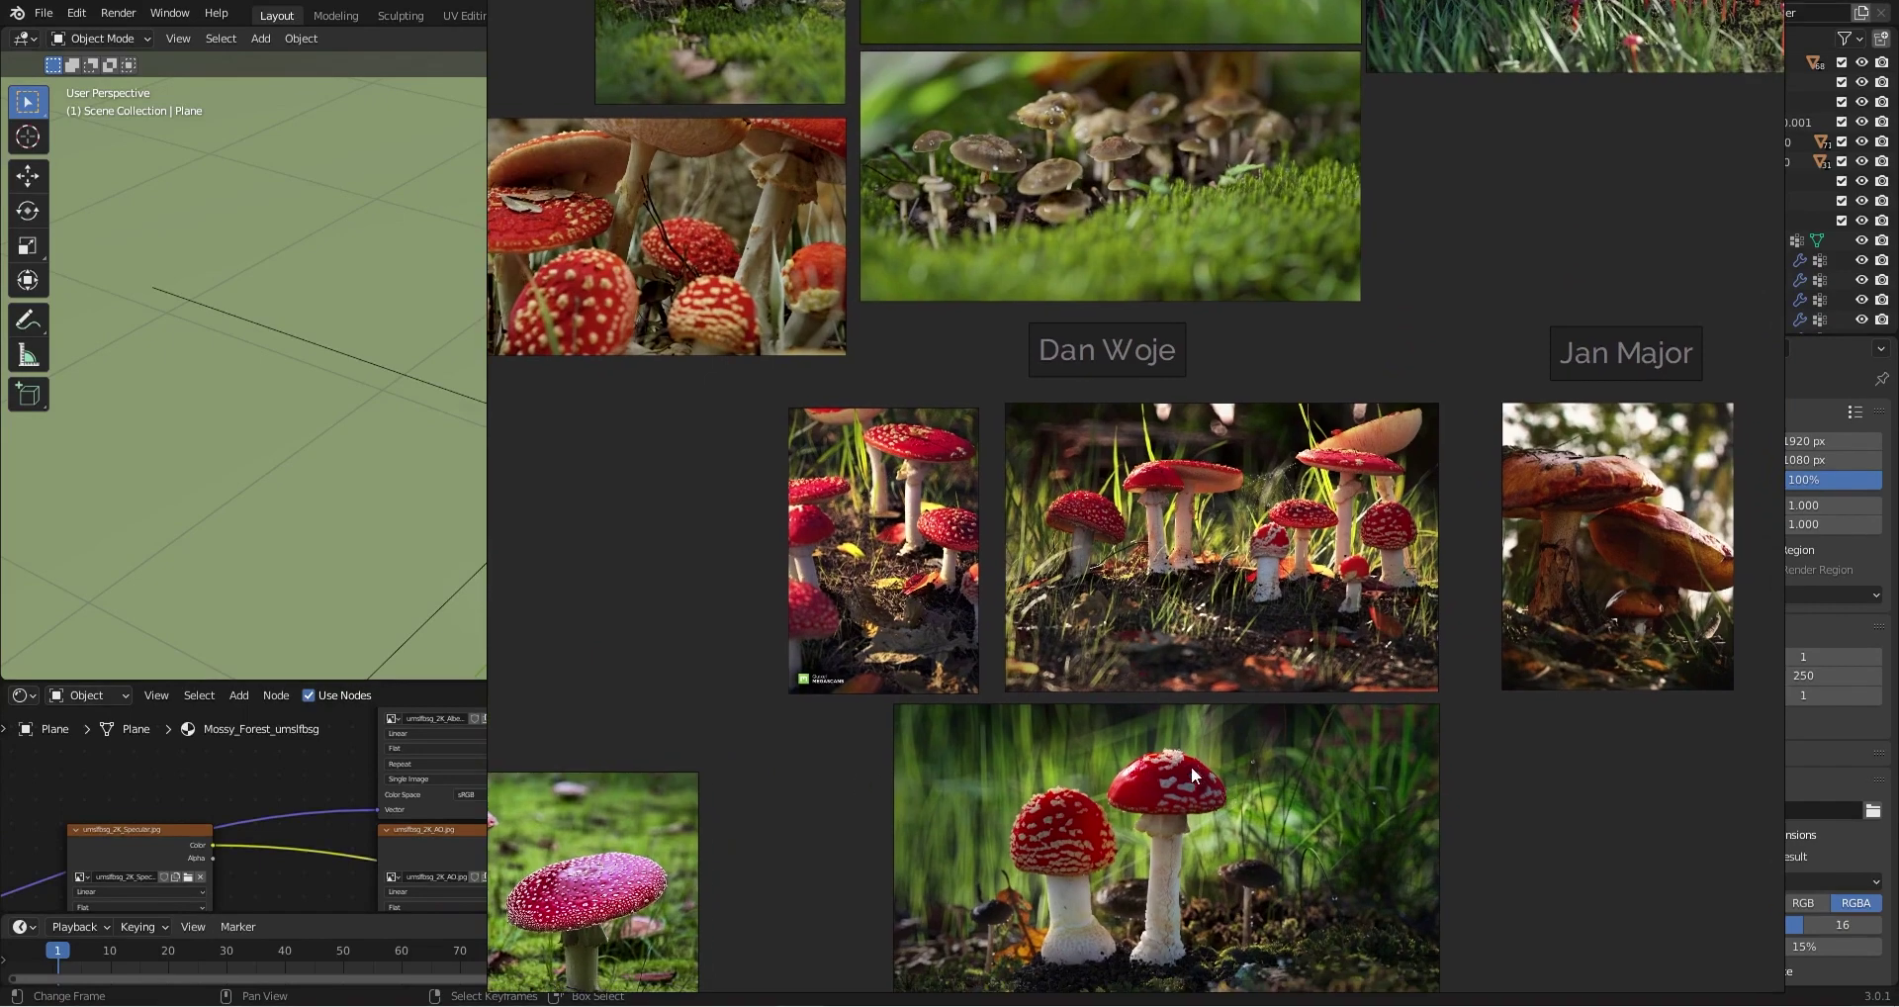
middle_drag(1106, 544, 1037, 675)
scroll(1070, 572, up, 2)
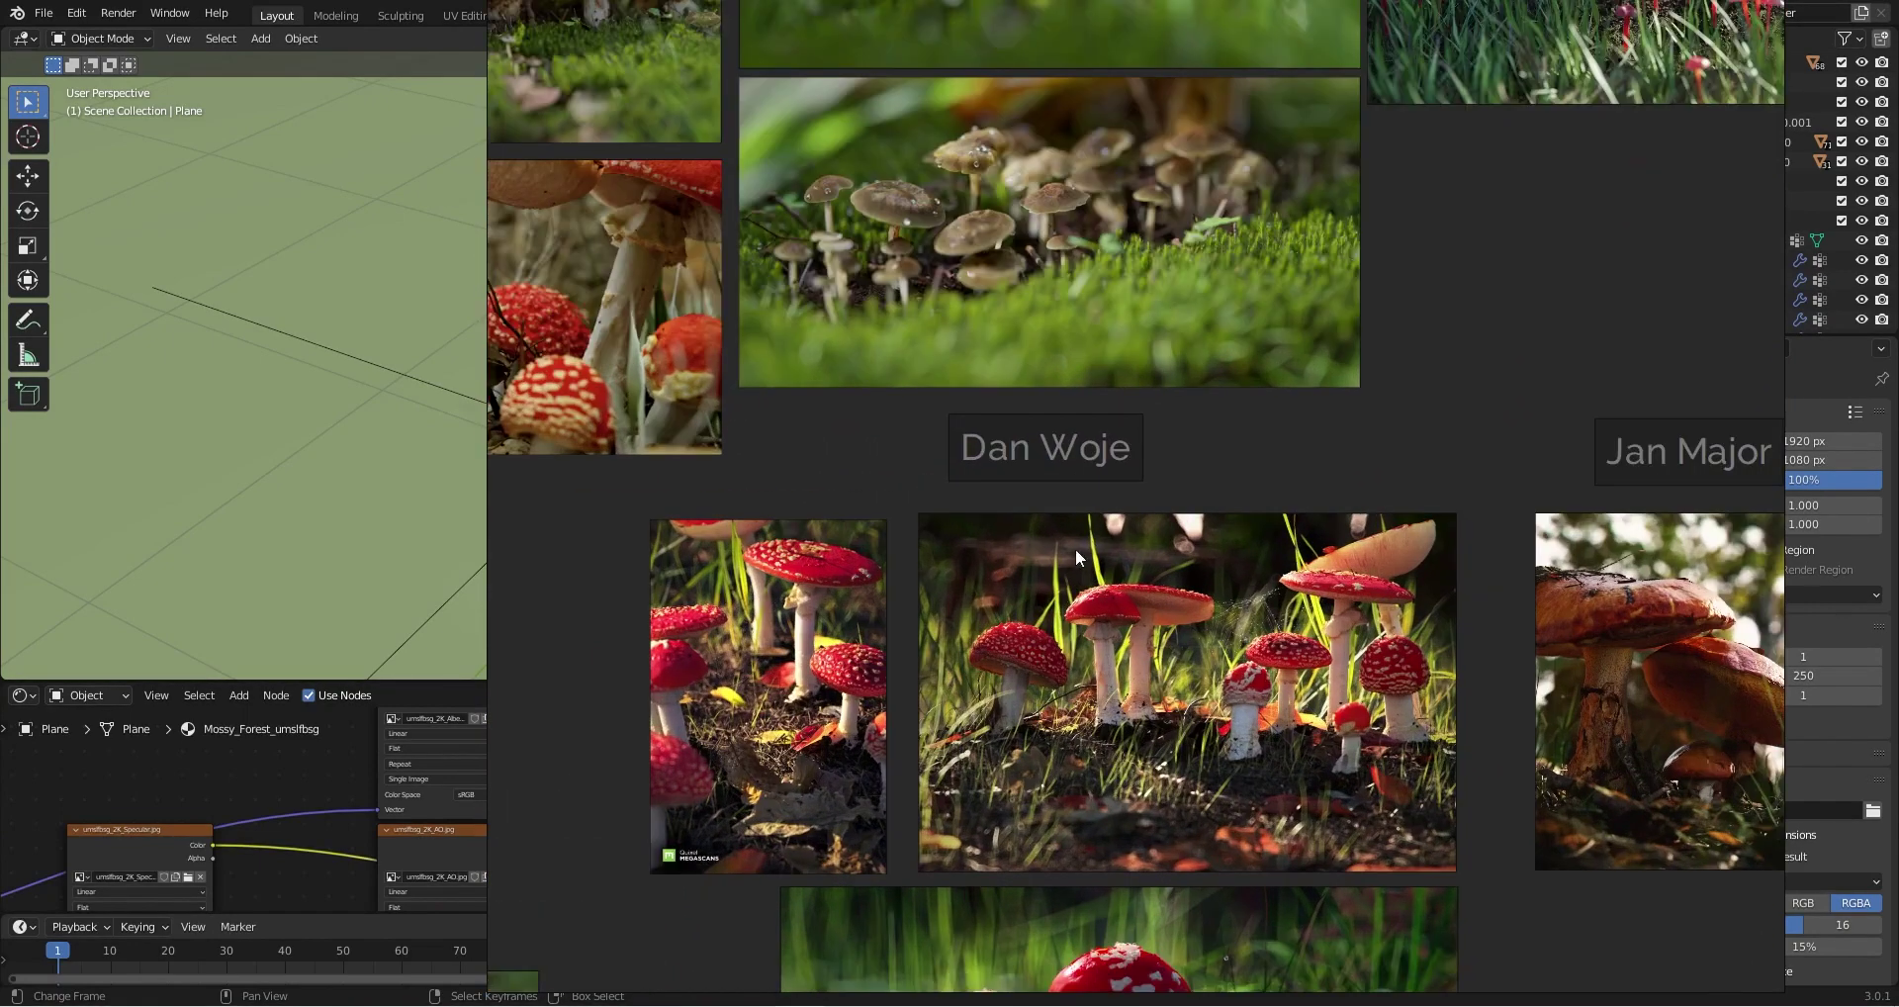
middle_drag(1076, 549, 1203, 639)
scroll(1203, 639, down, 3)
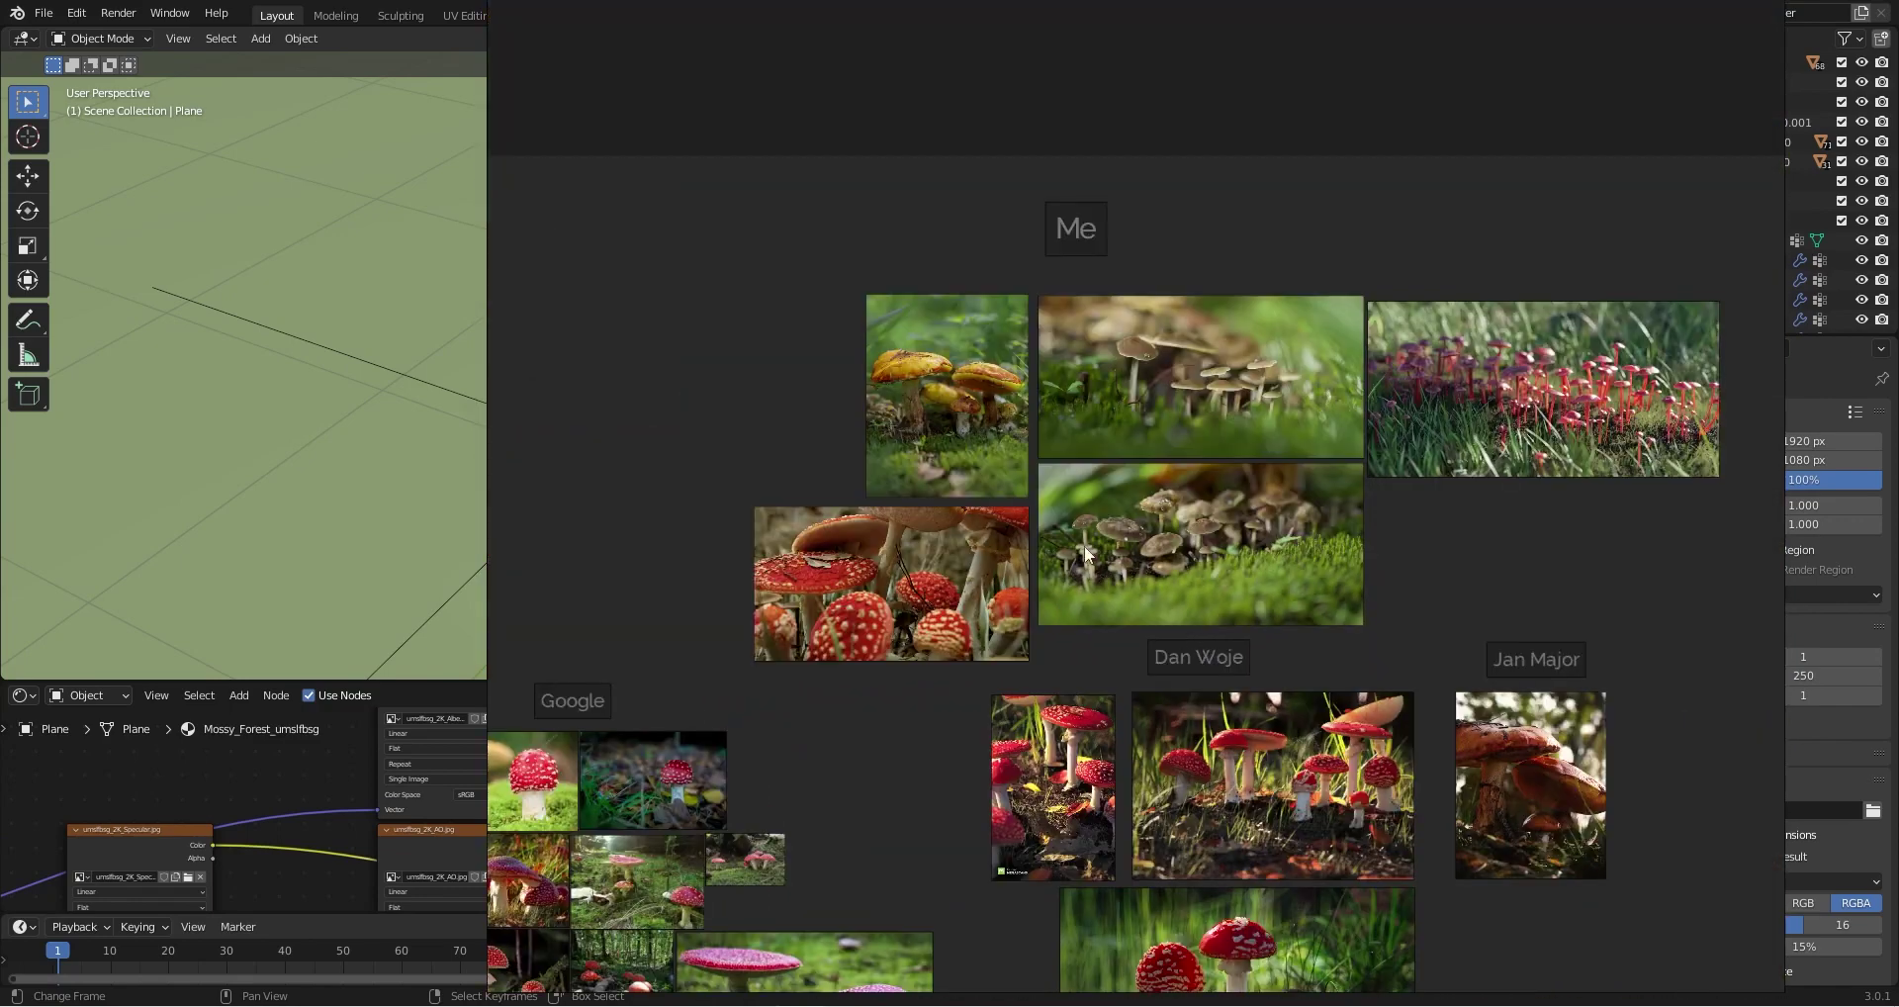
mouse_move(1086, 554)
middle_down()
mouse_move(1054, 568)
mouse_move(1081, 544)
middle_up()
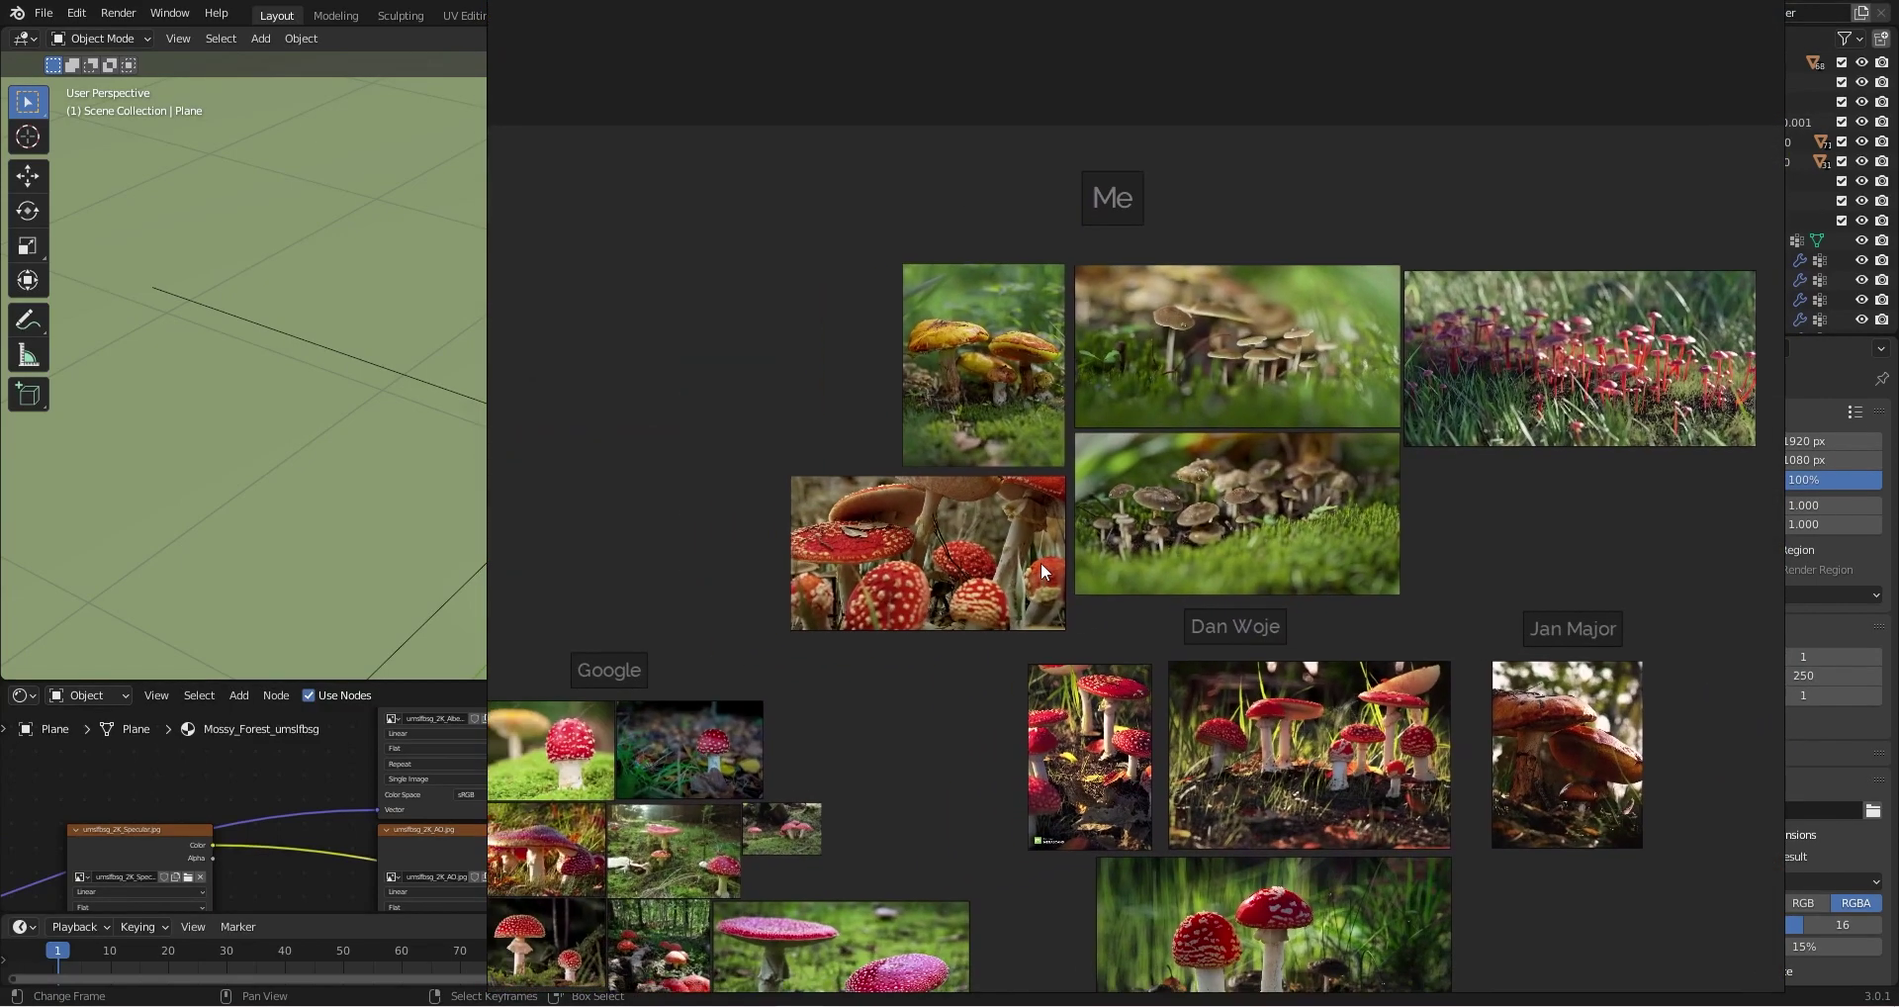
scroll(934, 562, up, 2)
scroll(957, 504, down, 1)
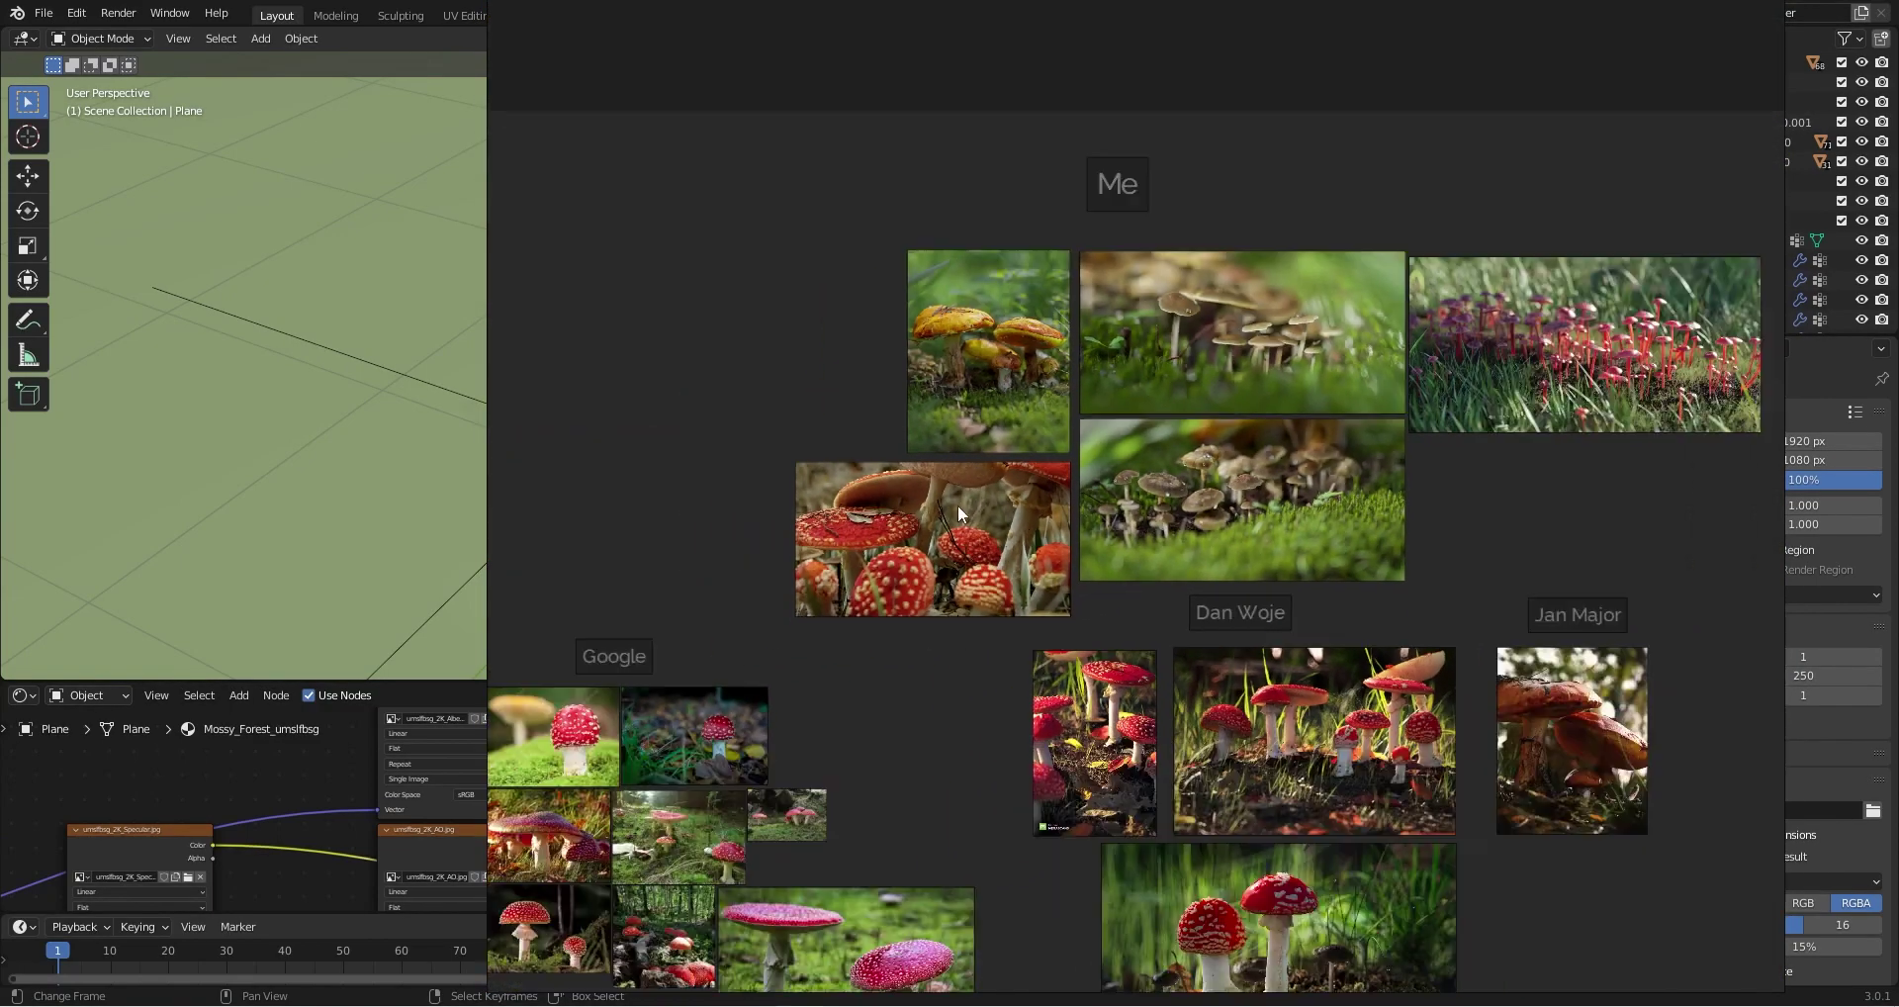
middle_drag(958, 504, 944, 572)
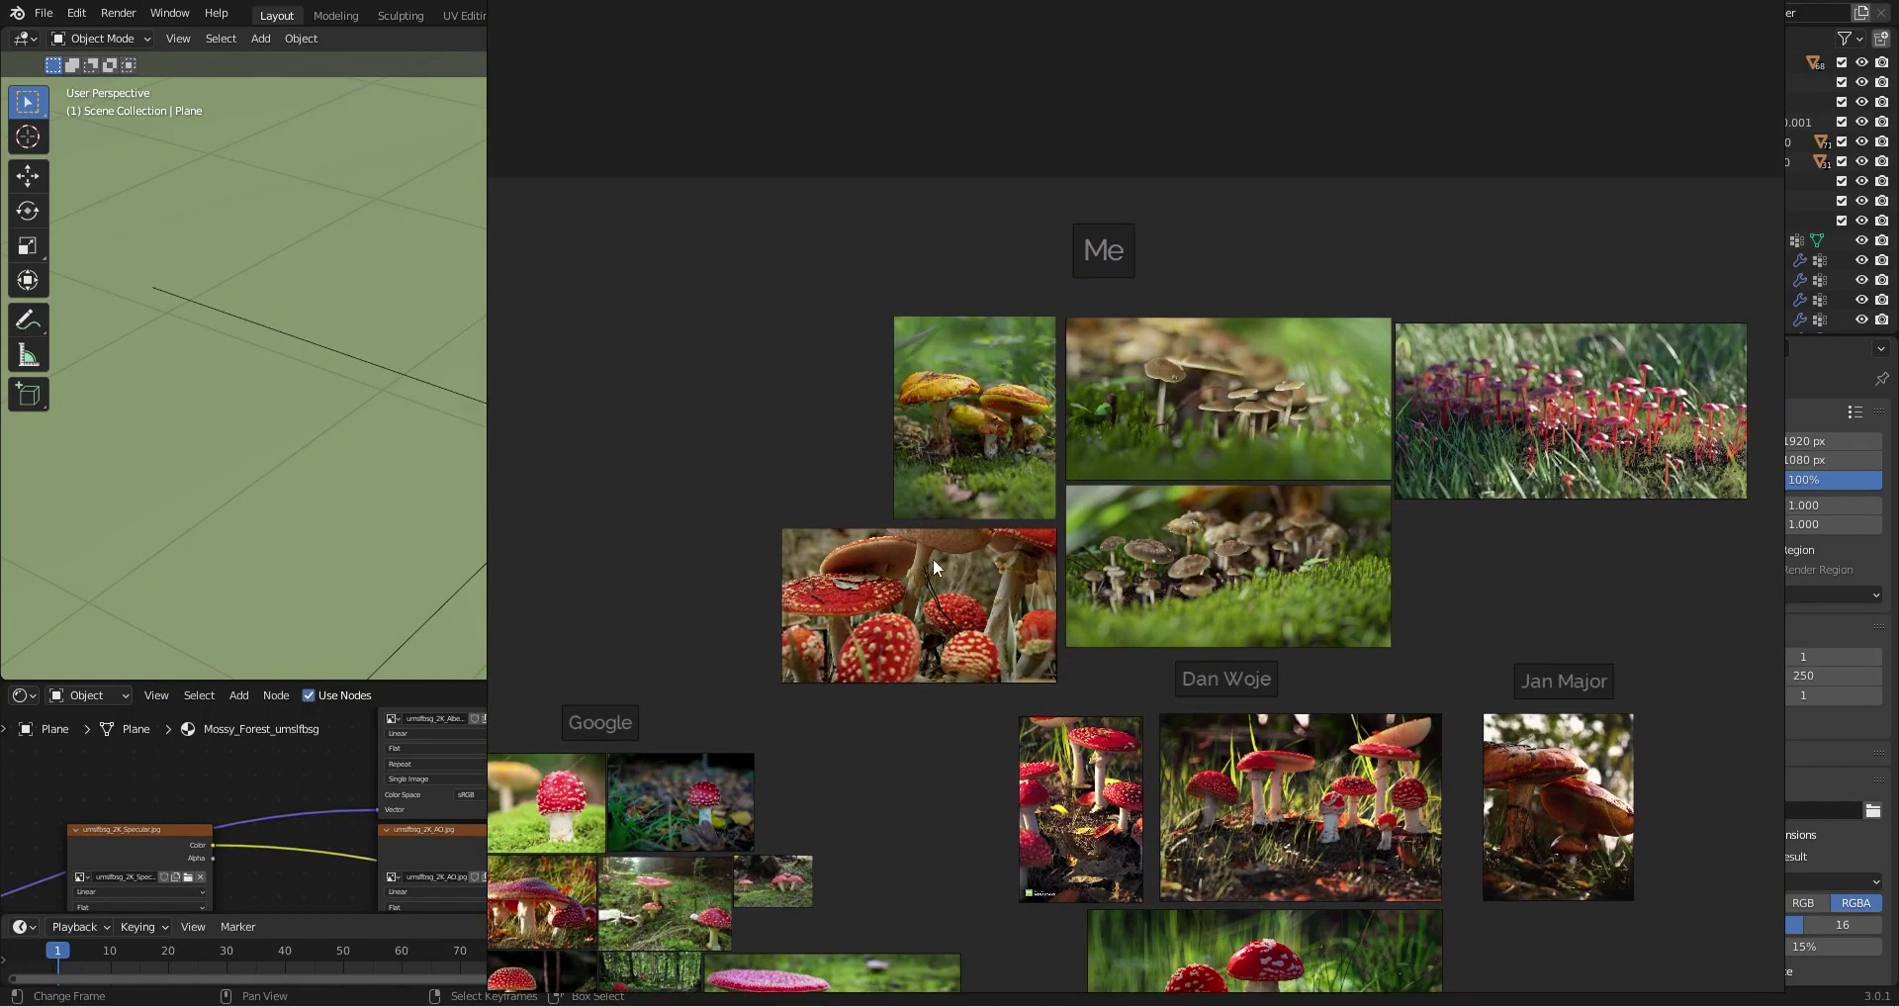
click(413, 699)
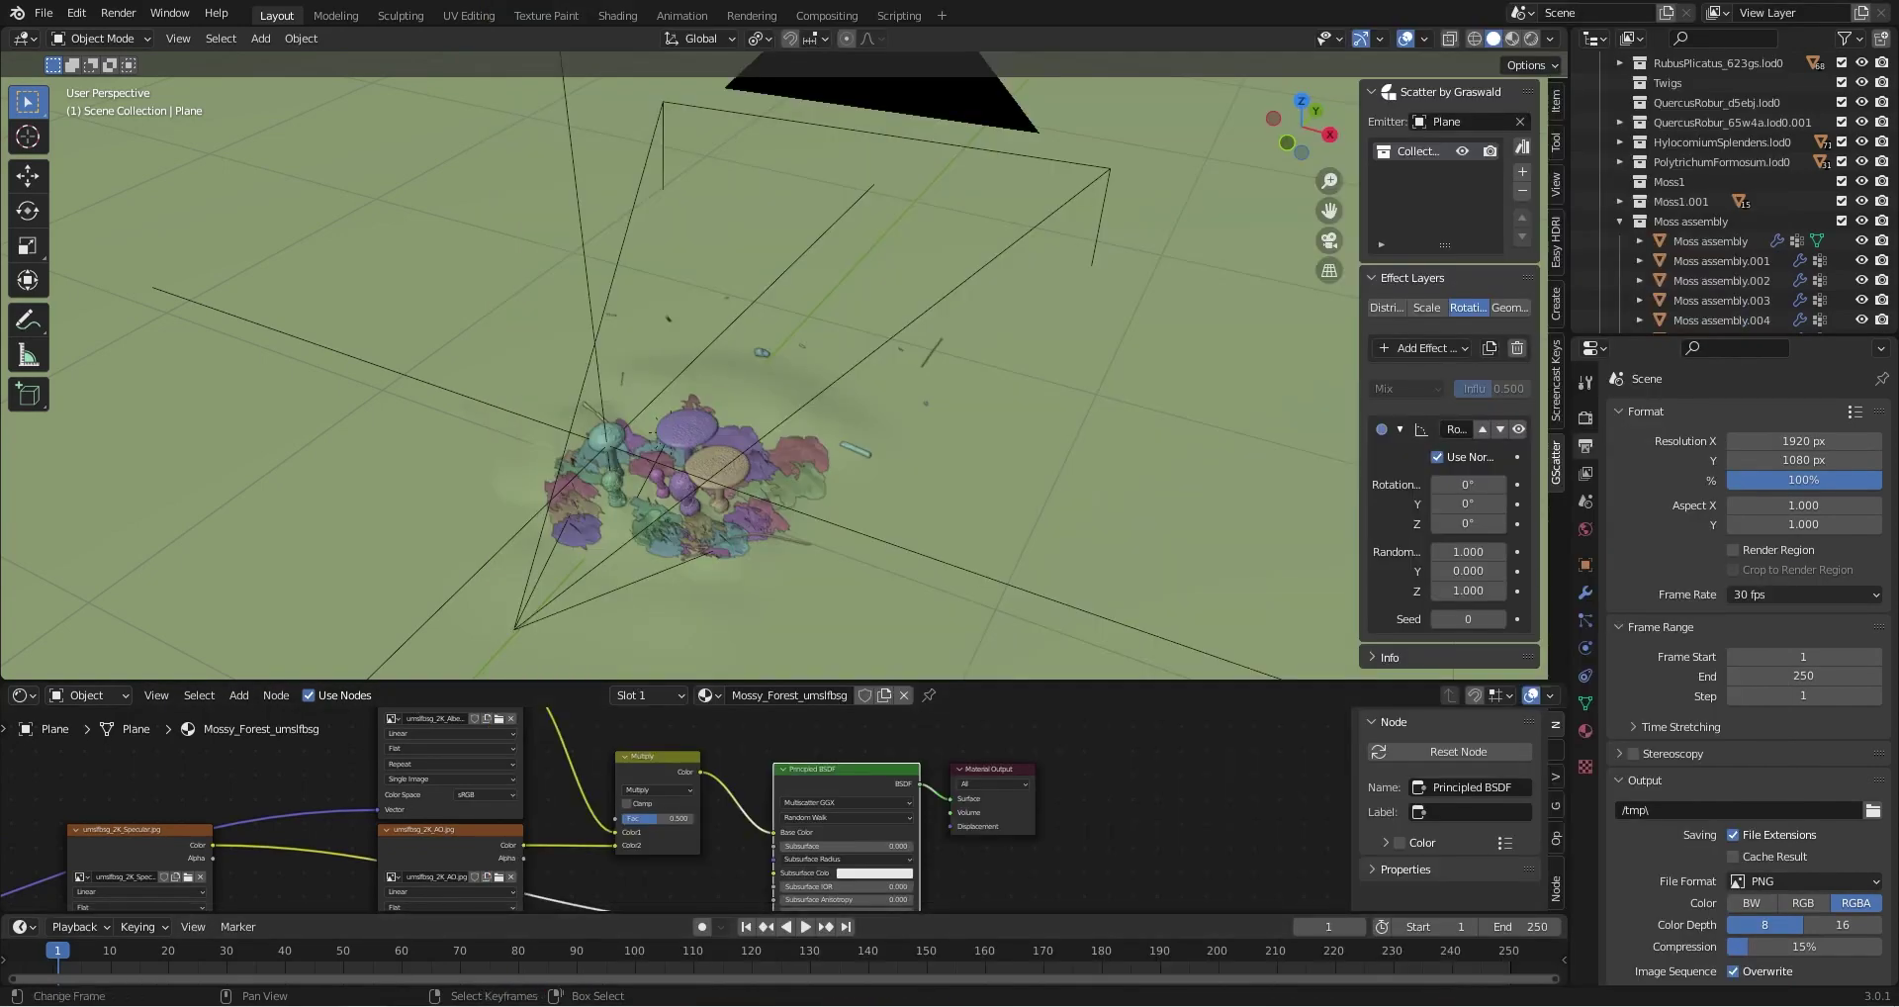
Switch to Quixel Bridge and open the Mossy Rock Assembly asset, keeping its resolution at 2K
click(570, 1005)
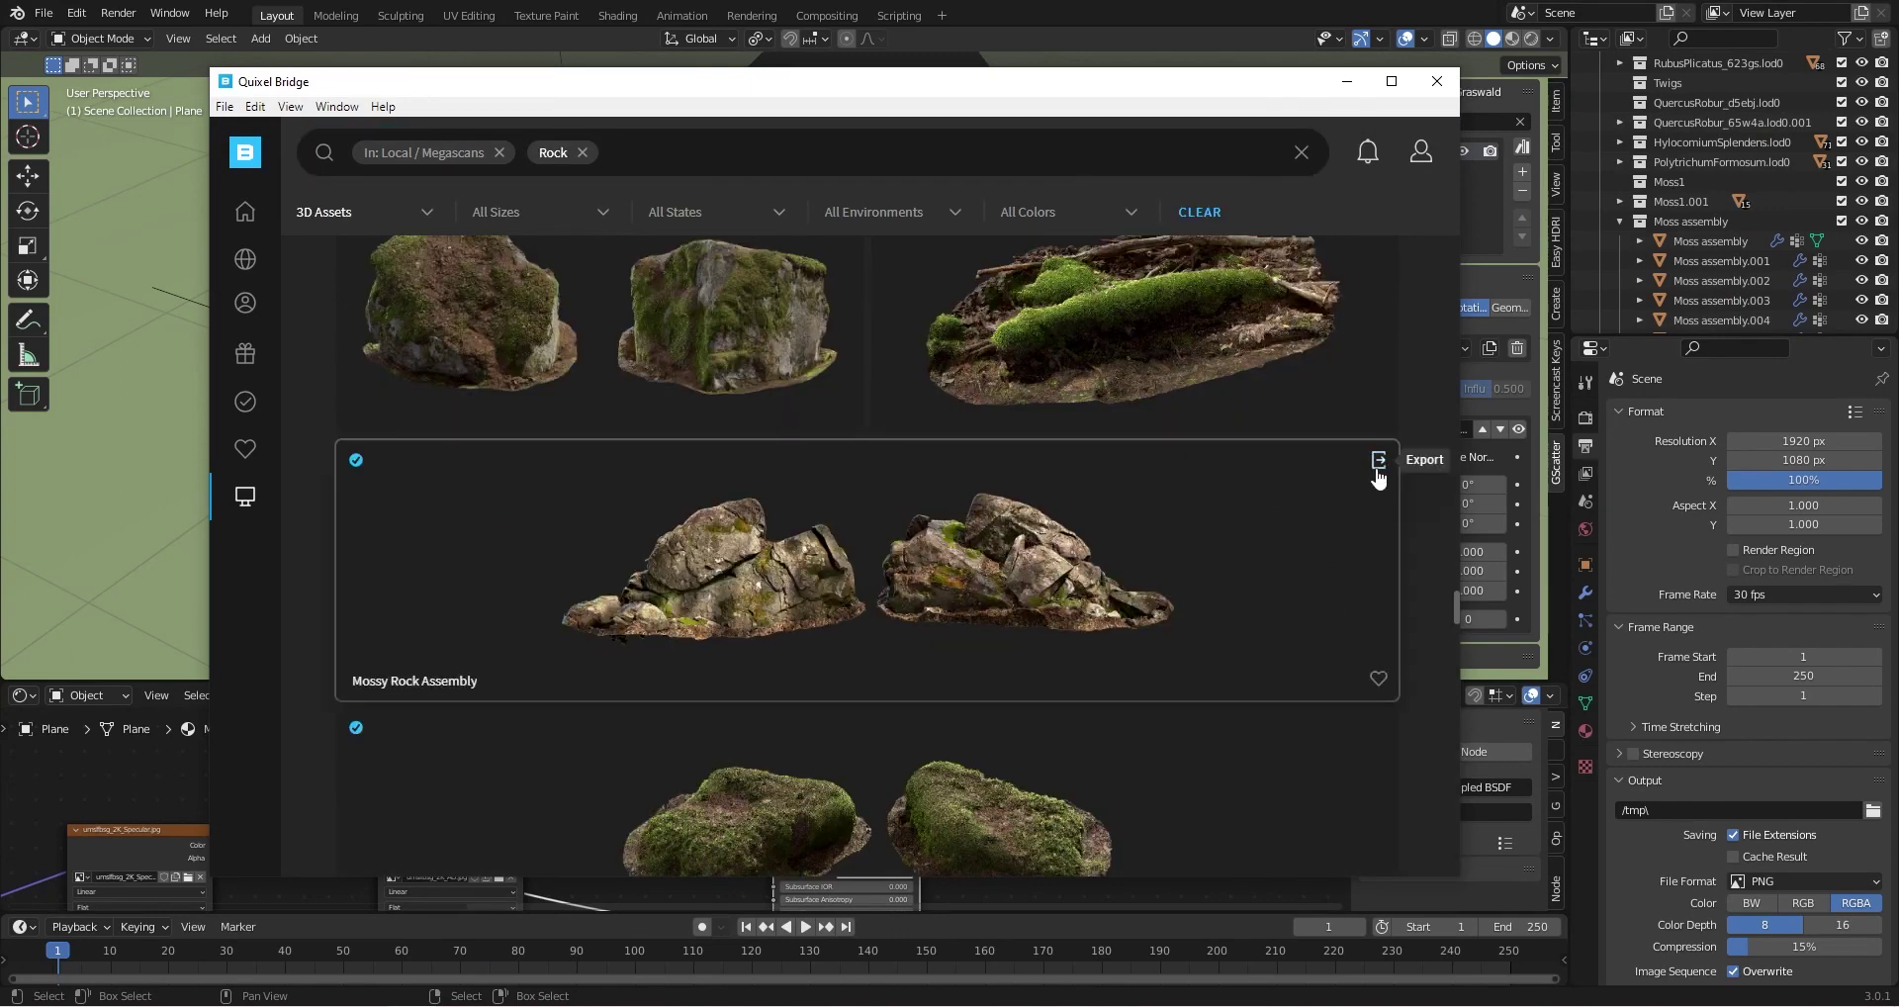
click(1128, 596)
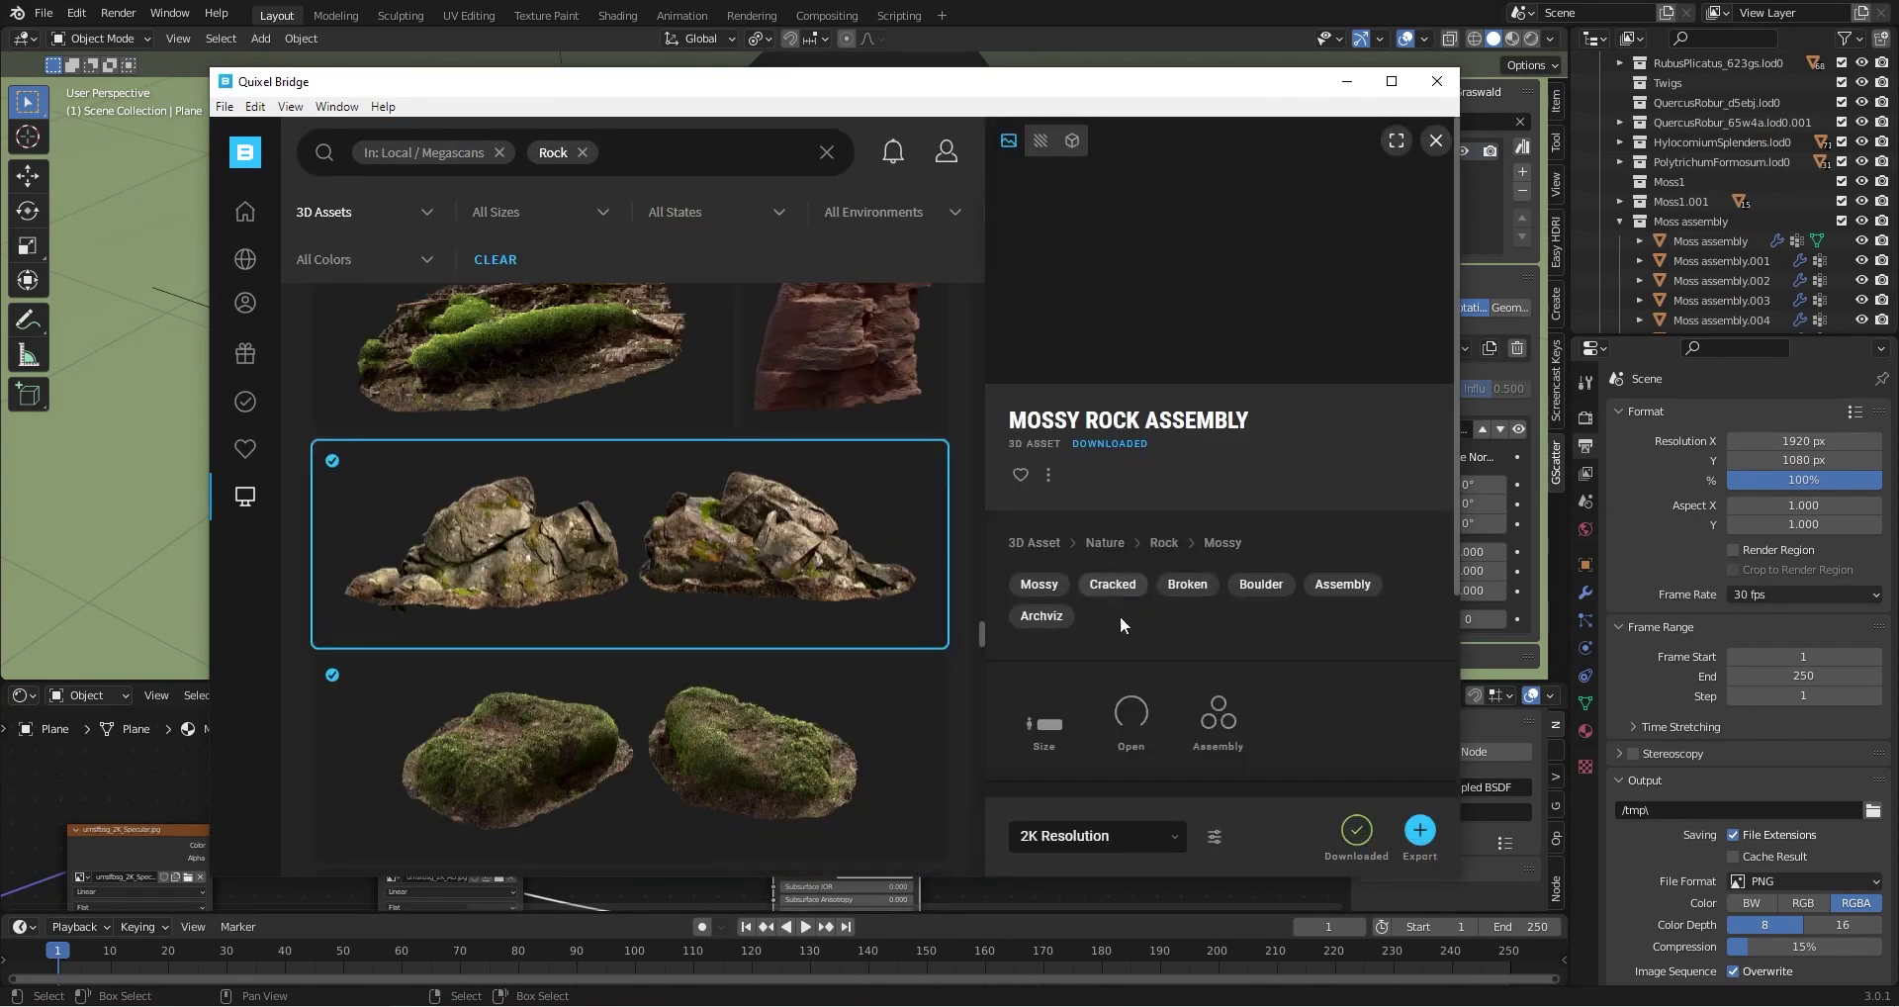
click(1102, 835)
click(1266, 817)
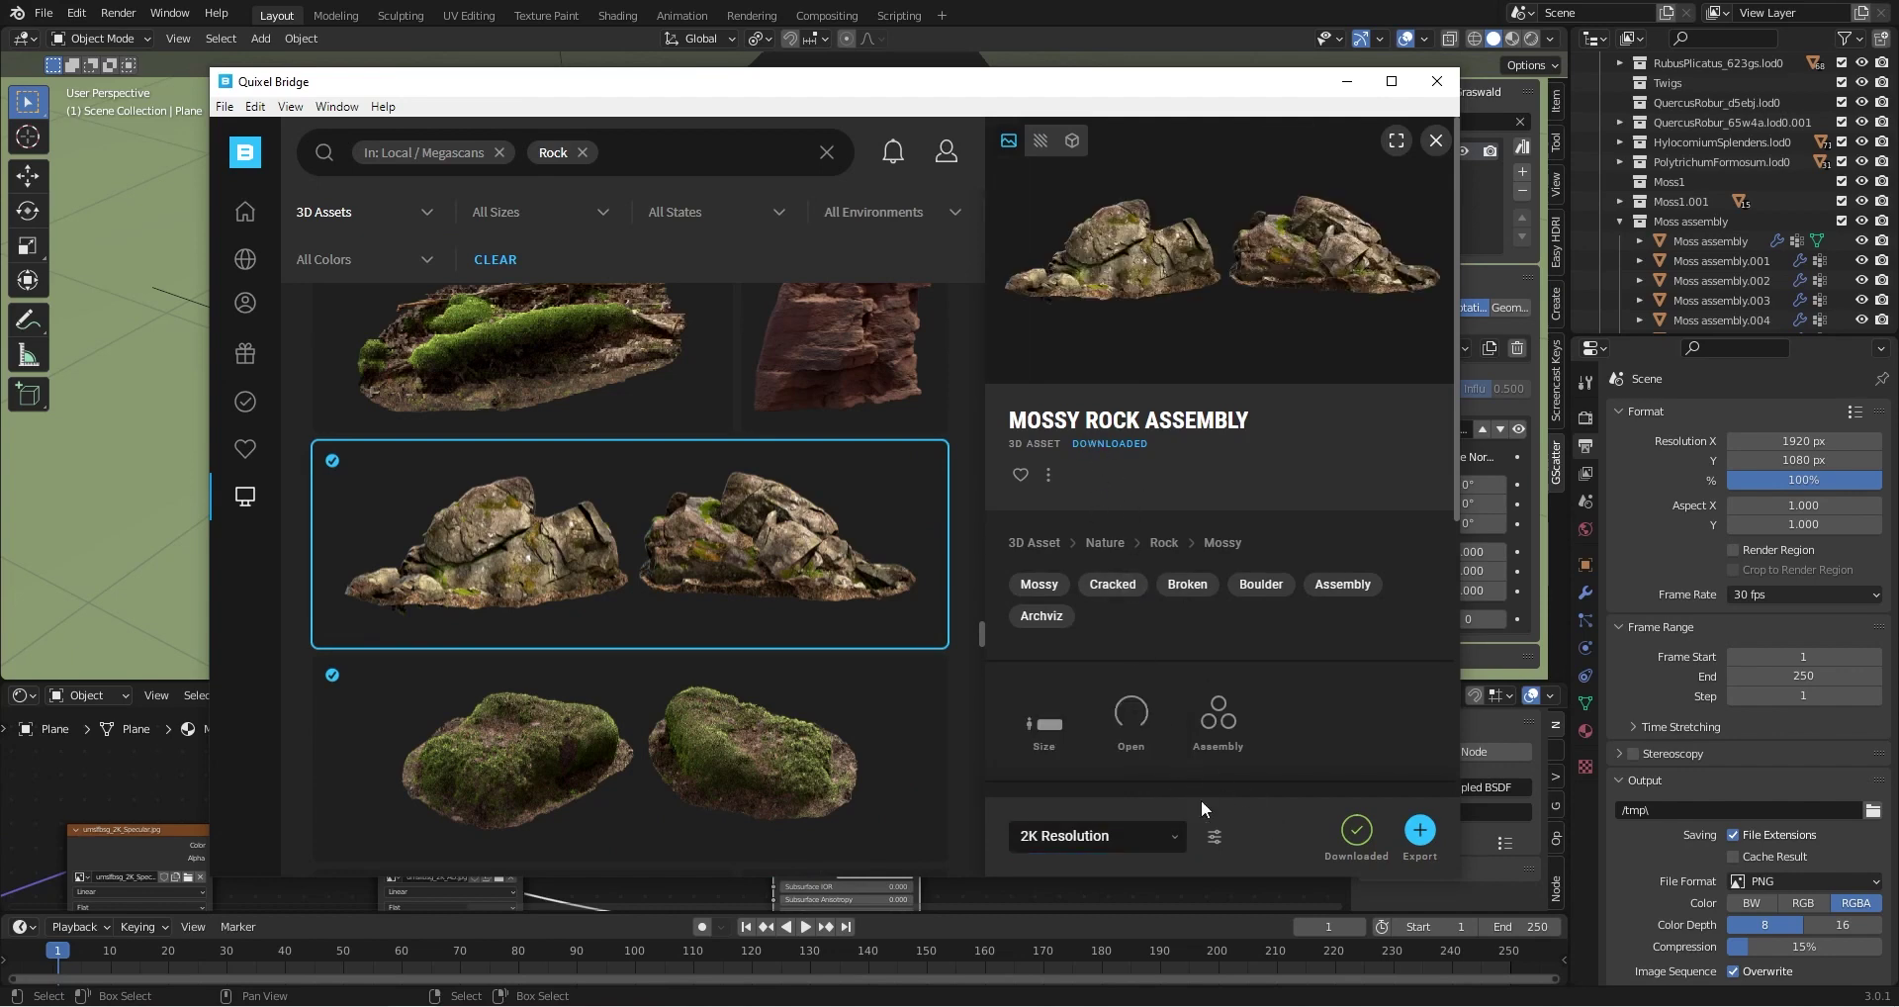
Turn off Highpoly Source in the model export settings and export Mossy Rock Assembly to Blender
click(1215, 837)
click(1245, 789)
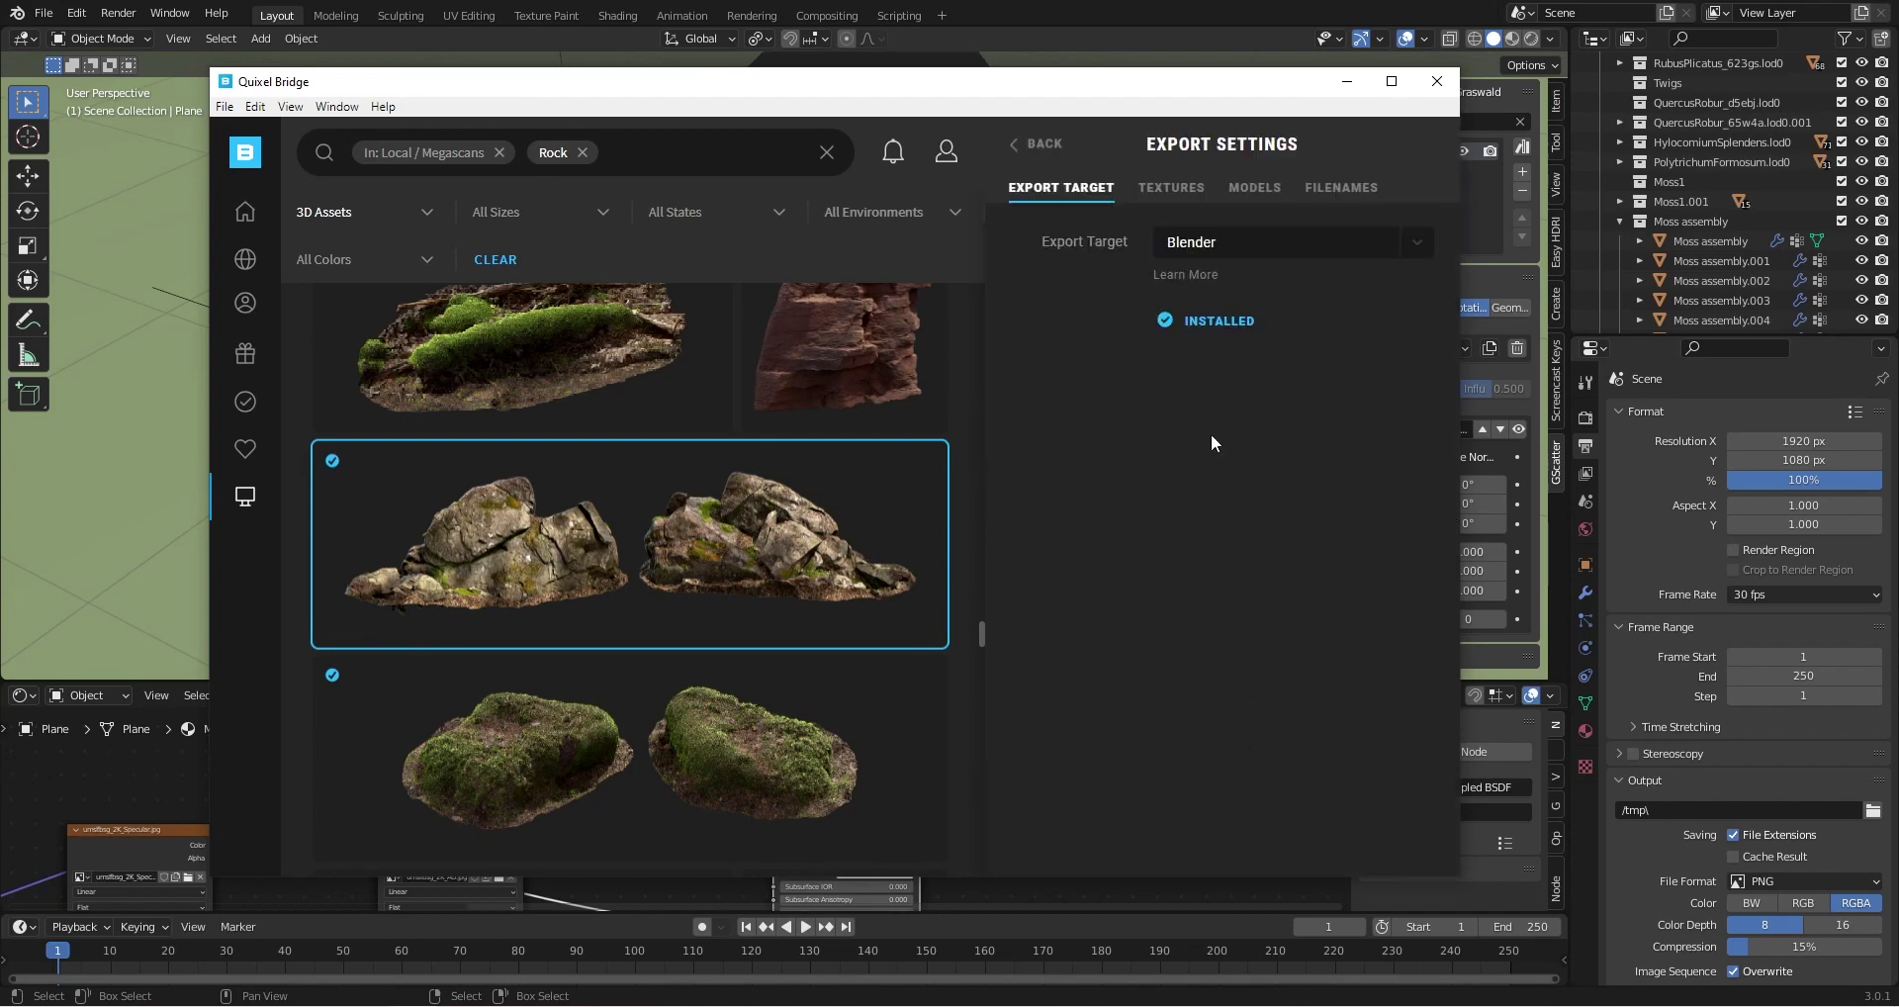
click(1253, 187)
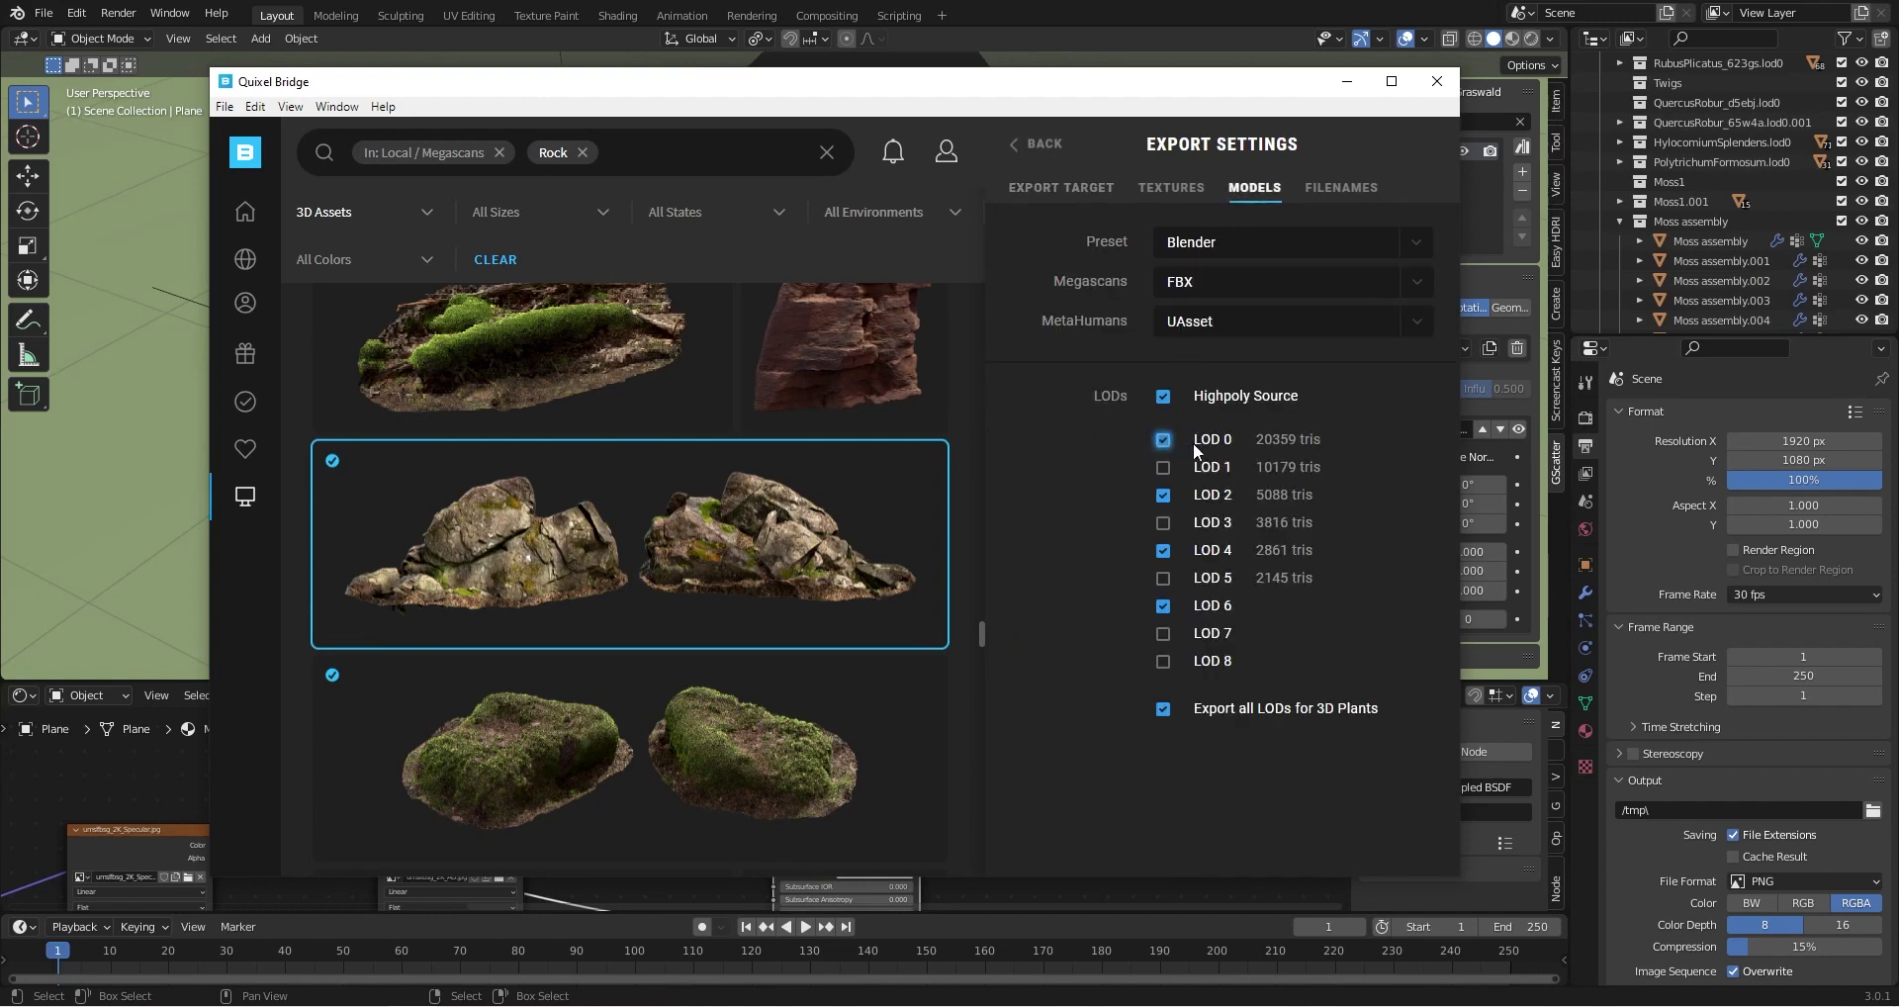
click(1163, 397)
click(1043, 153)
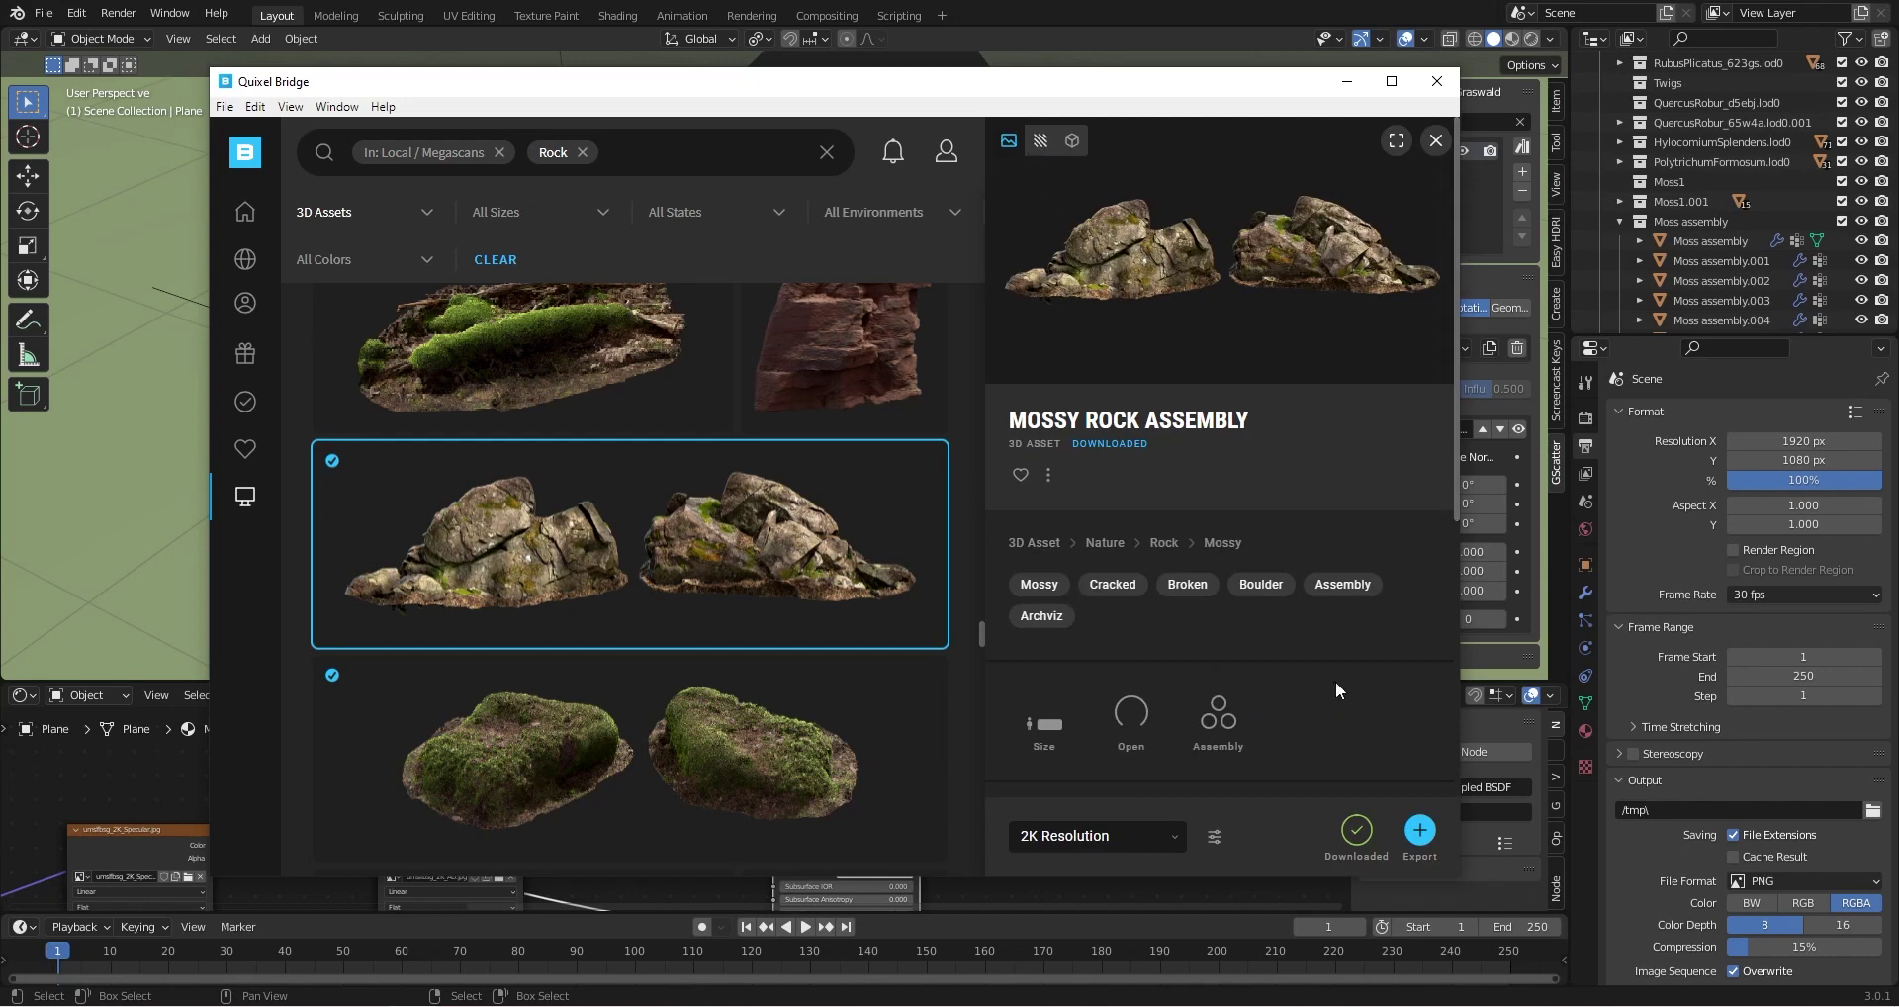
click(1428, 829)
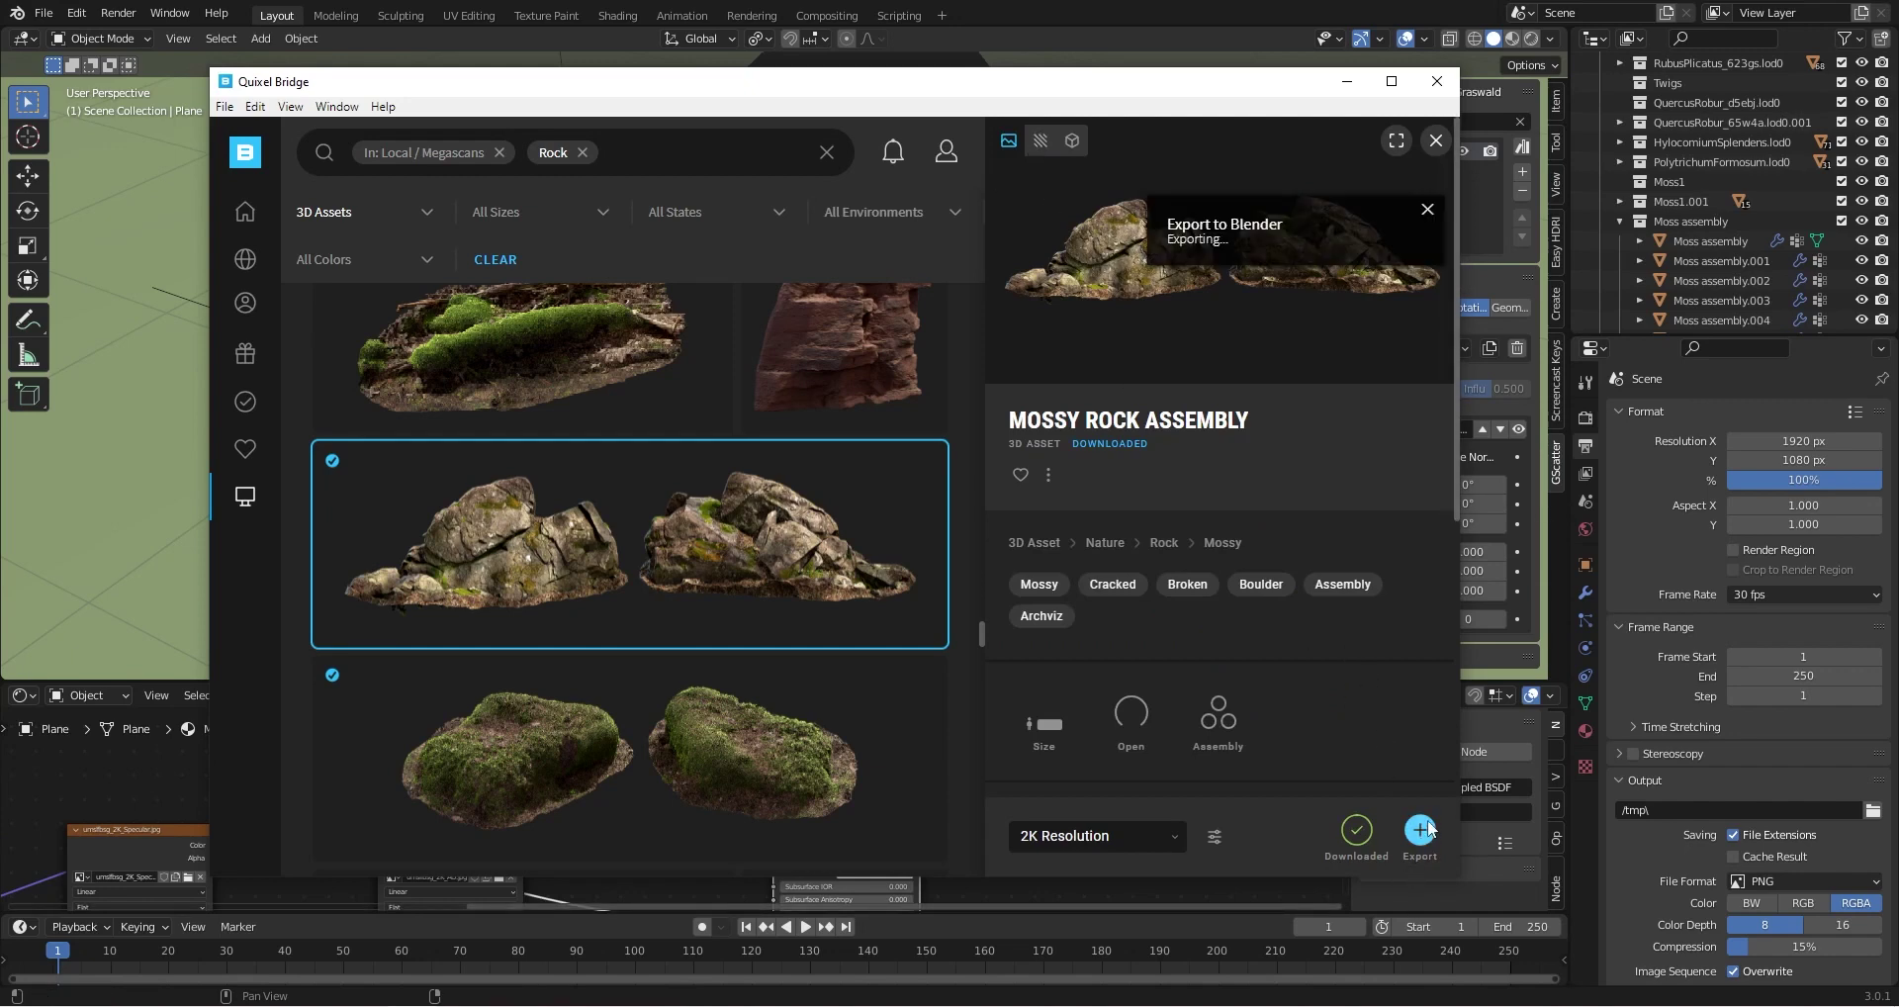
click(1348, 83)
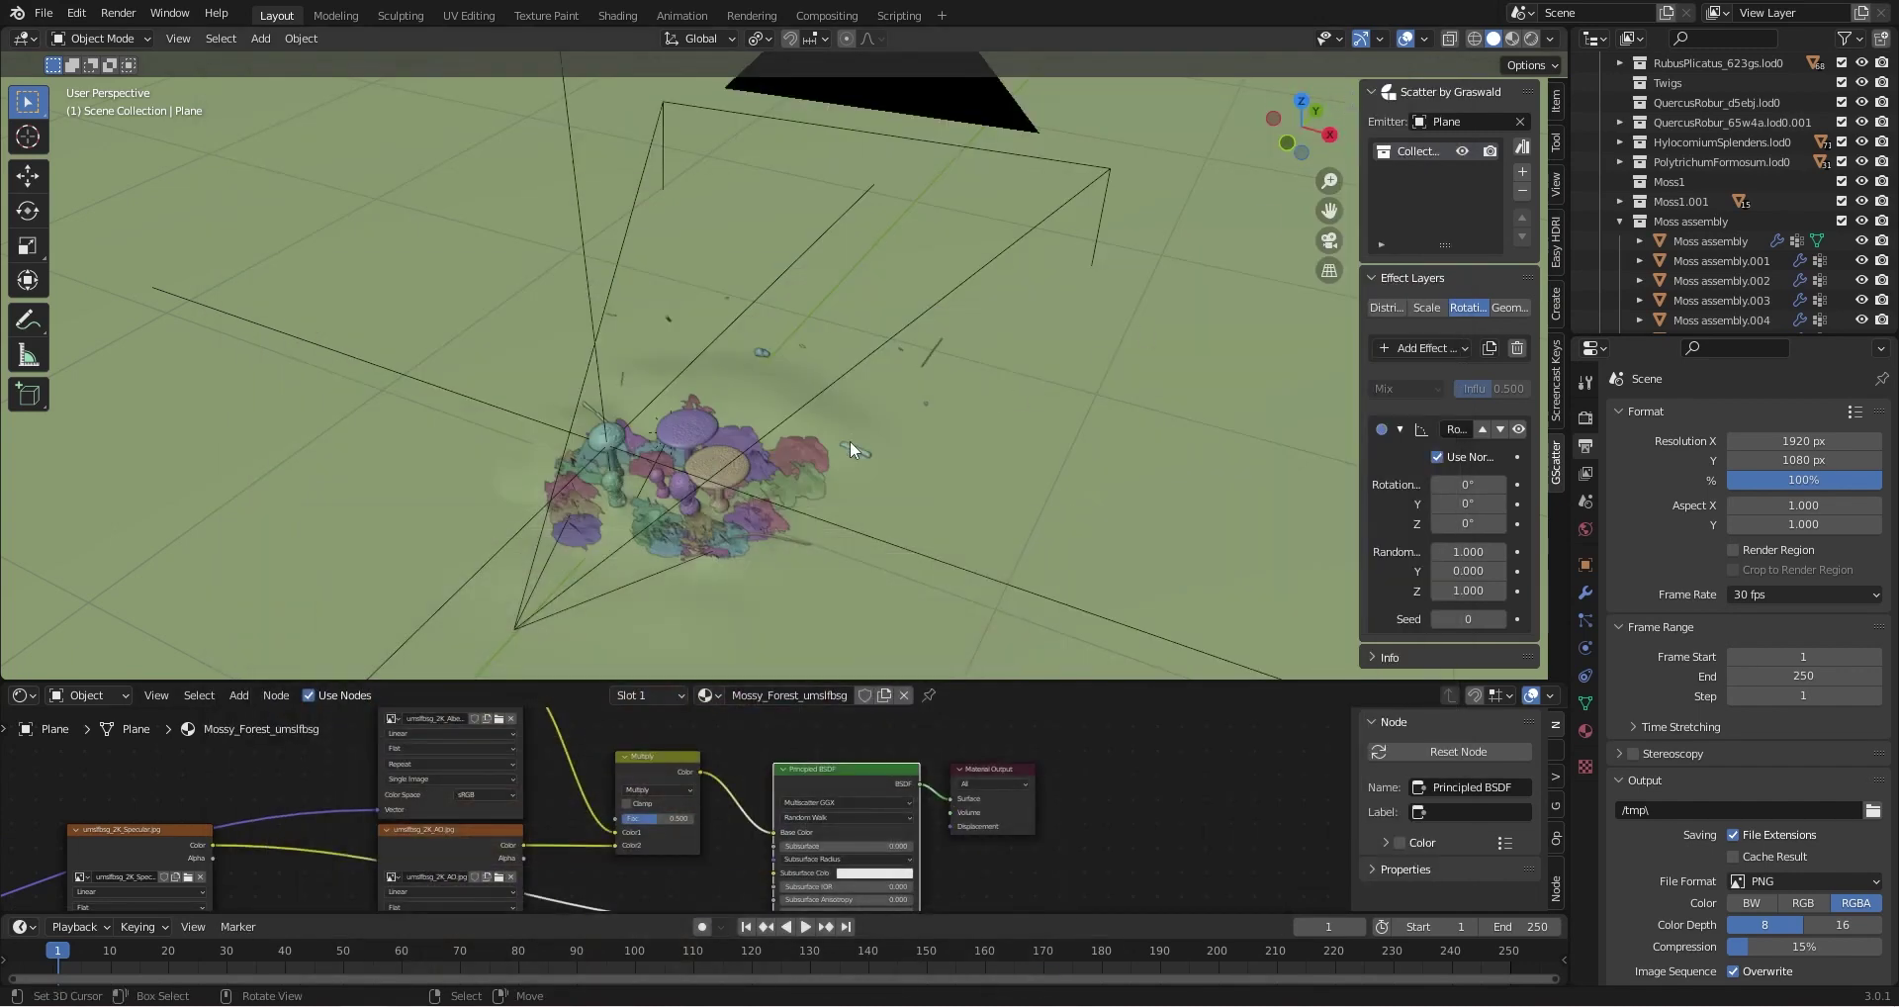
Move the imported mossy rock behind the mushrooms as a backdrop in the camera view and deselect it
middle_drag(793, 475, 774, 473)
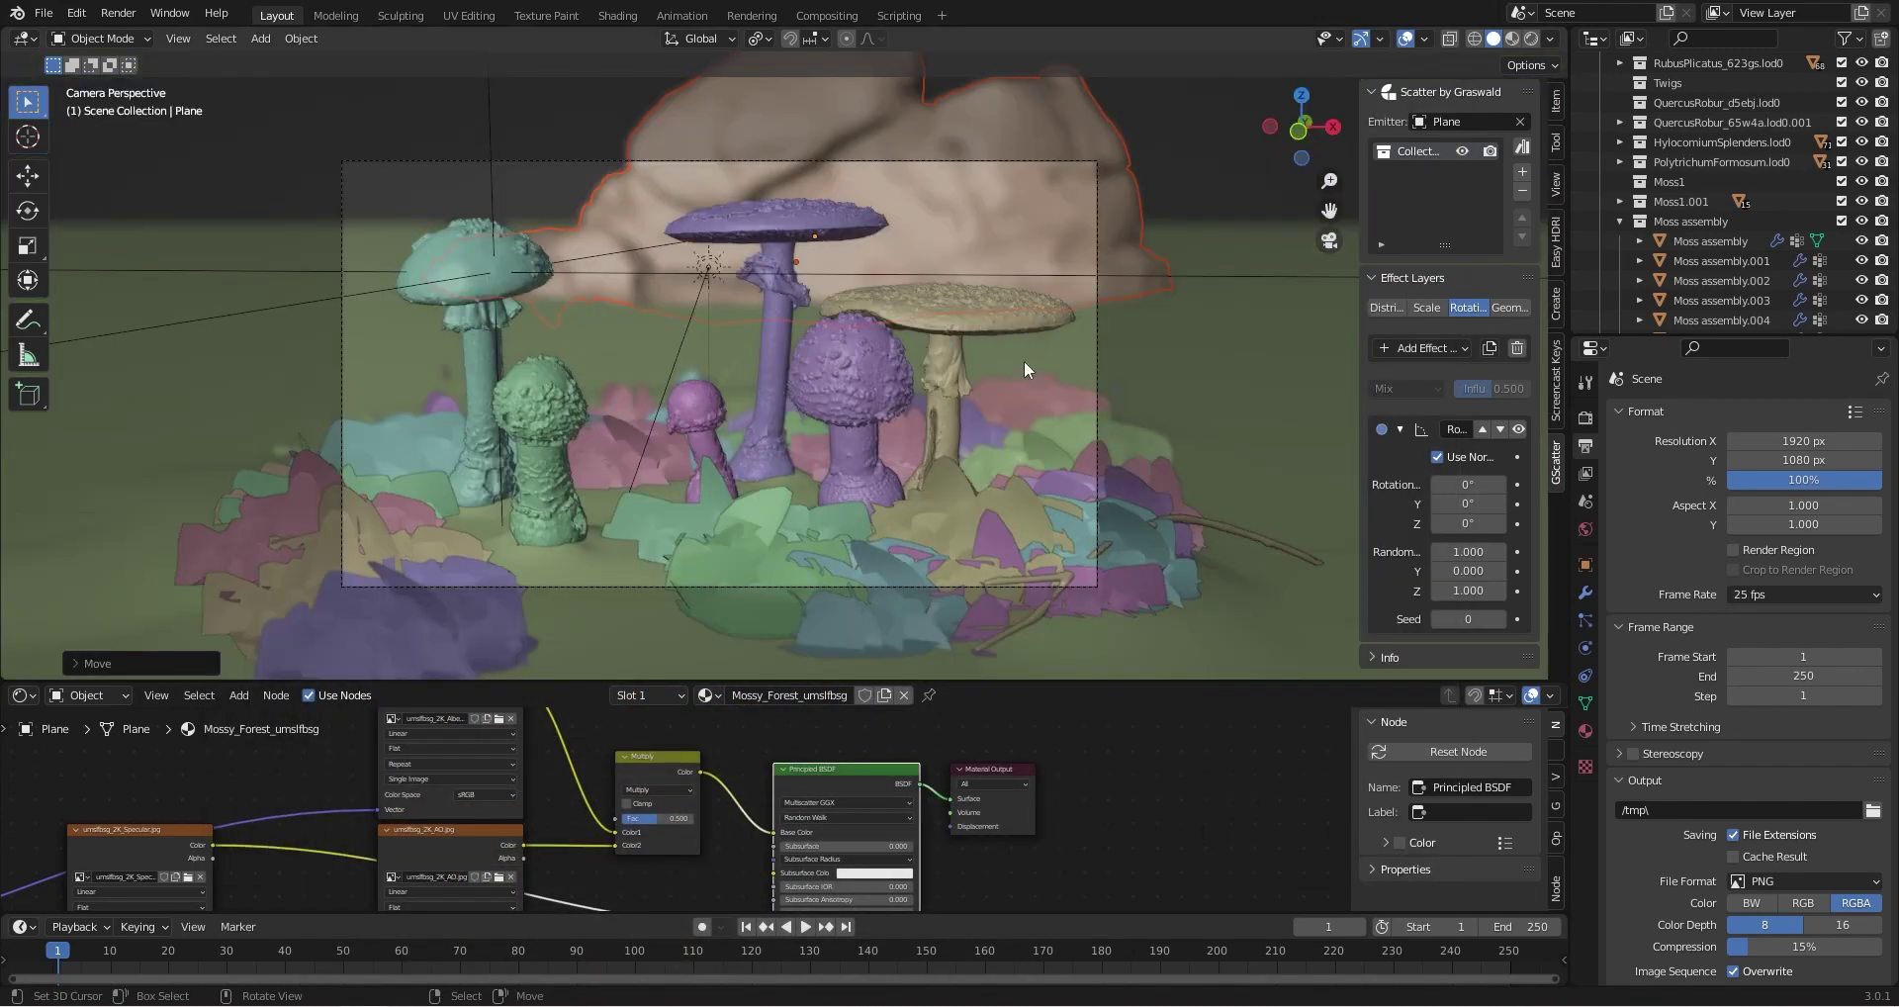
right_click(1222, 119)
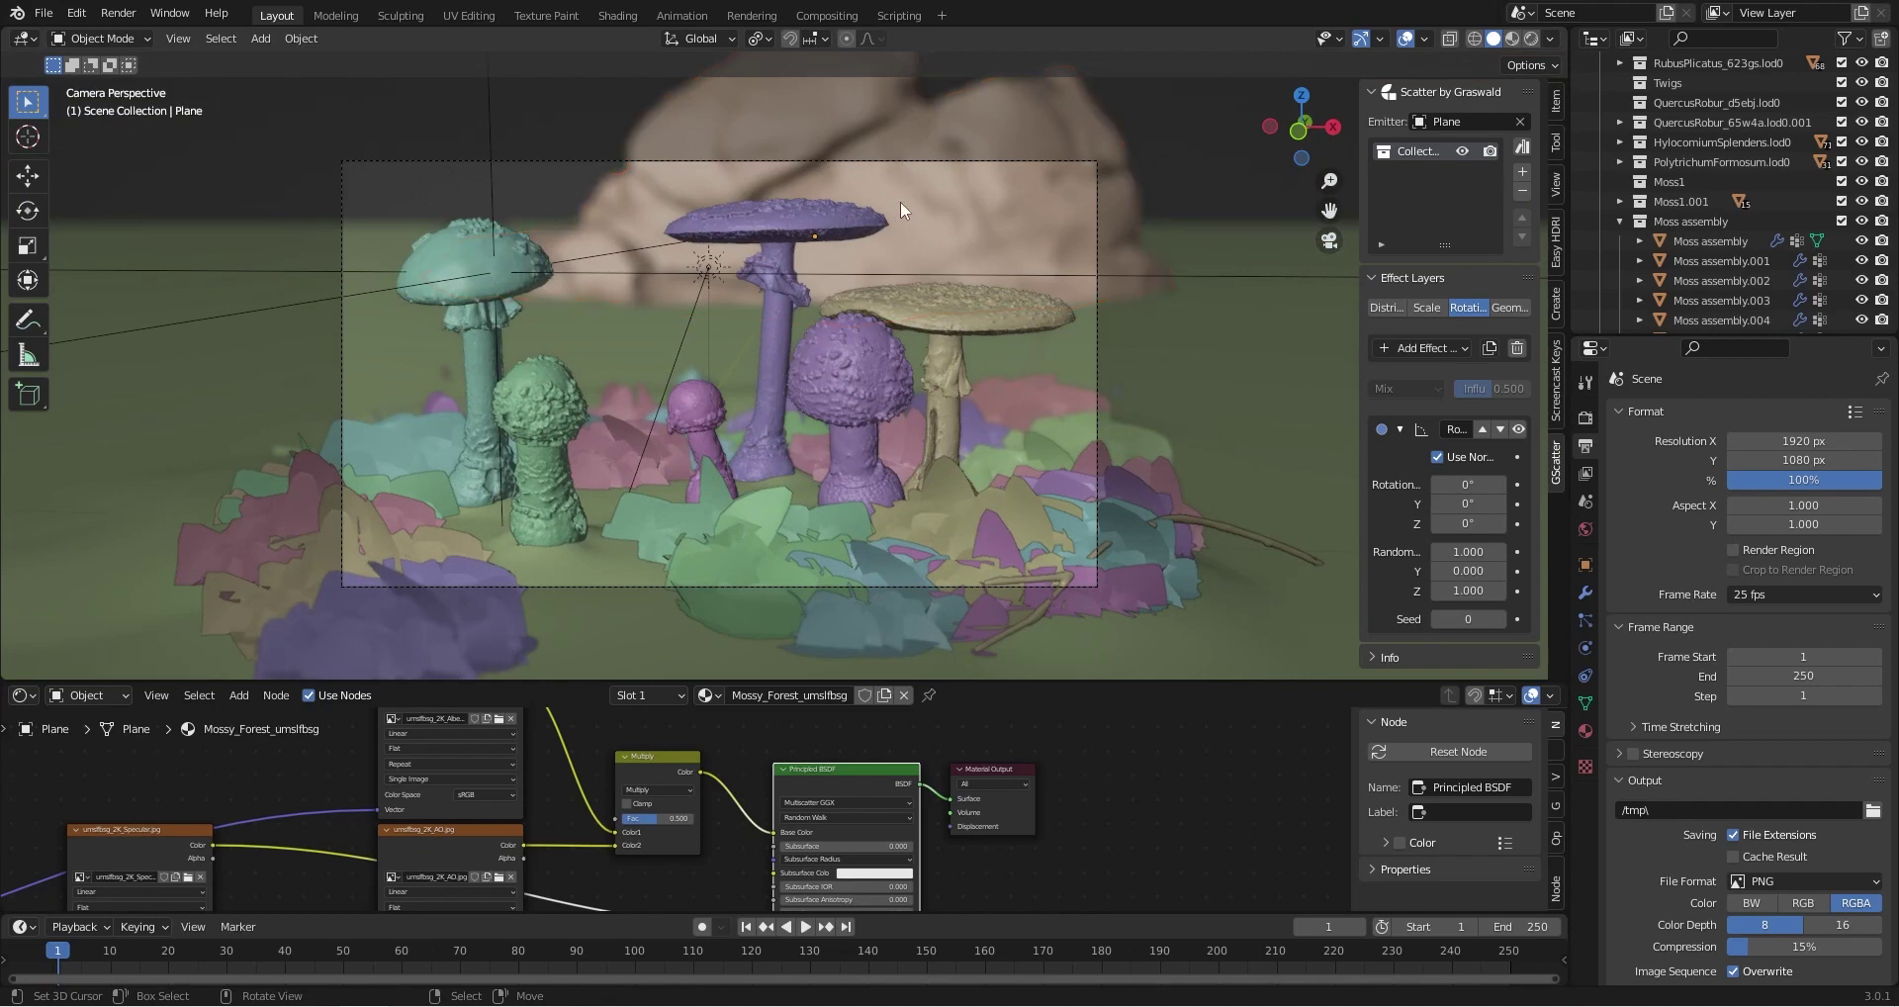
middle_drag(614, 330, 578, 295)
middle_drag(705, 281, 701, 276)
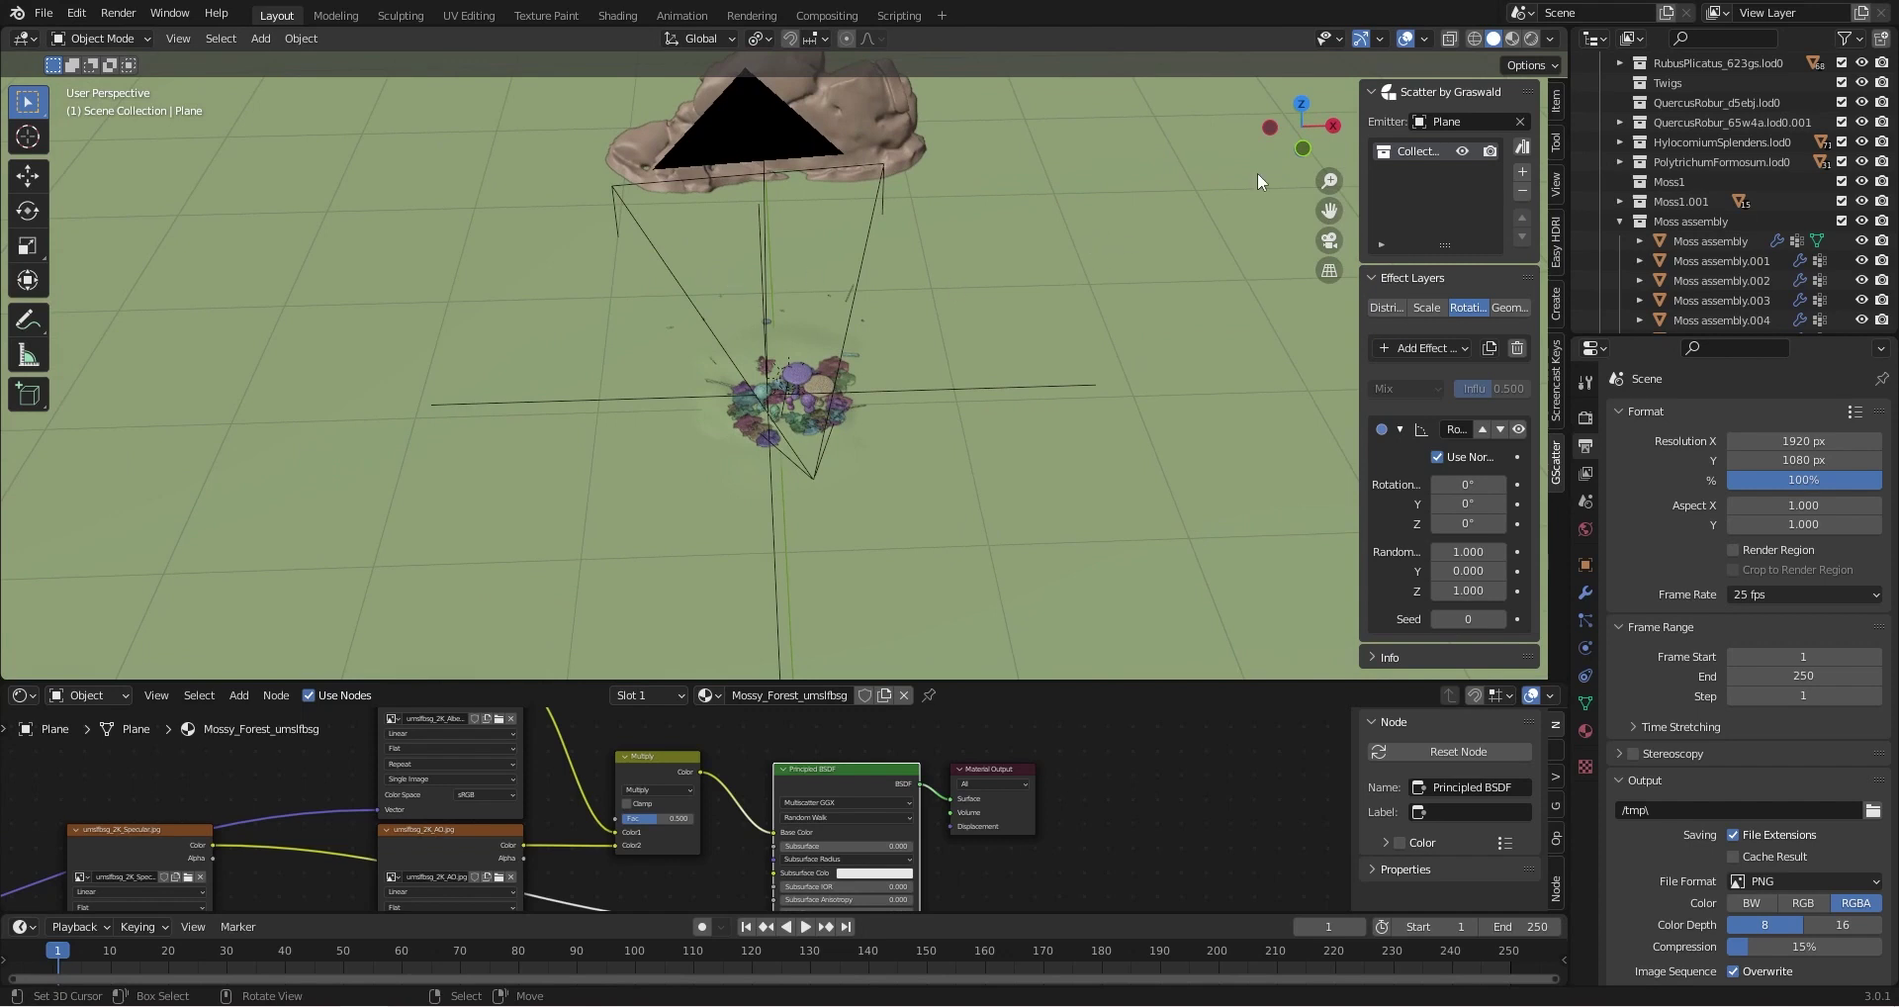
Scatter Creeping Bentgrass Small on the ground plane with Clump grow type, High level of detail and High material quality
click(1527, 147)
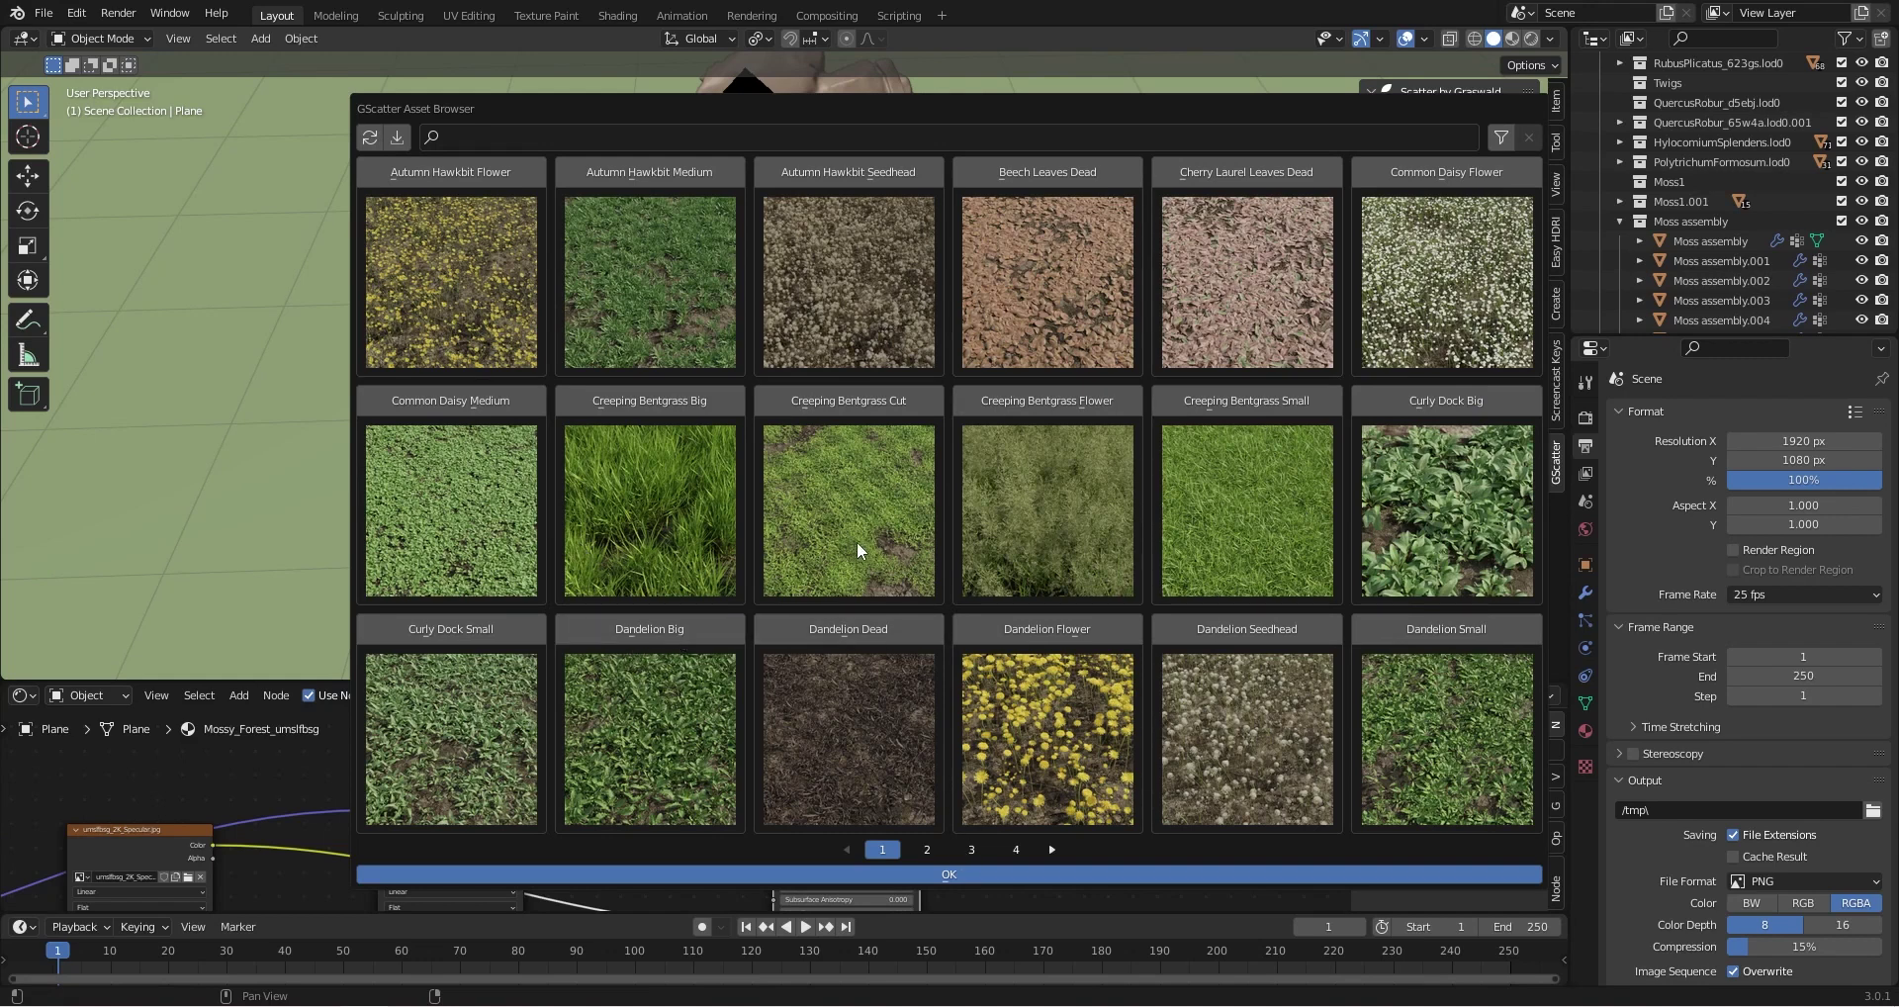
click(1209, 401)
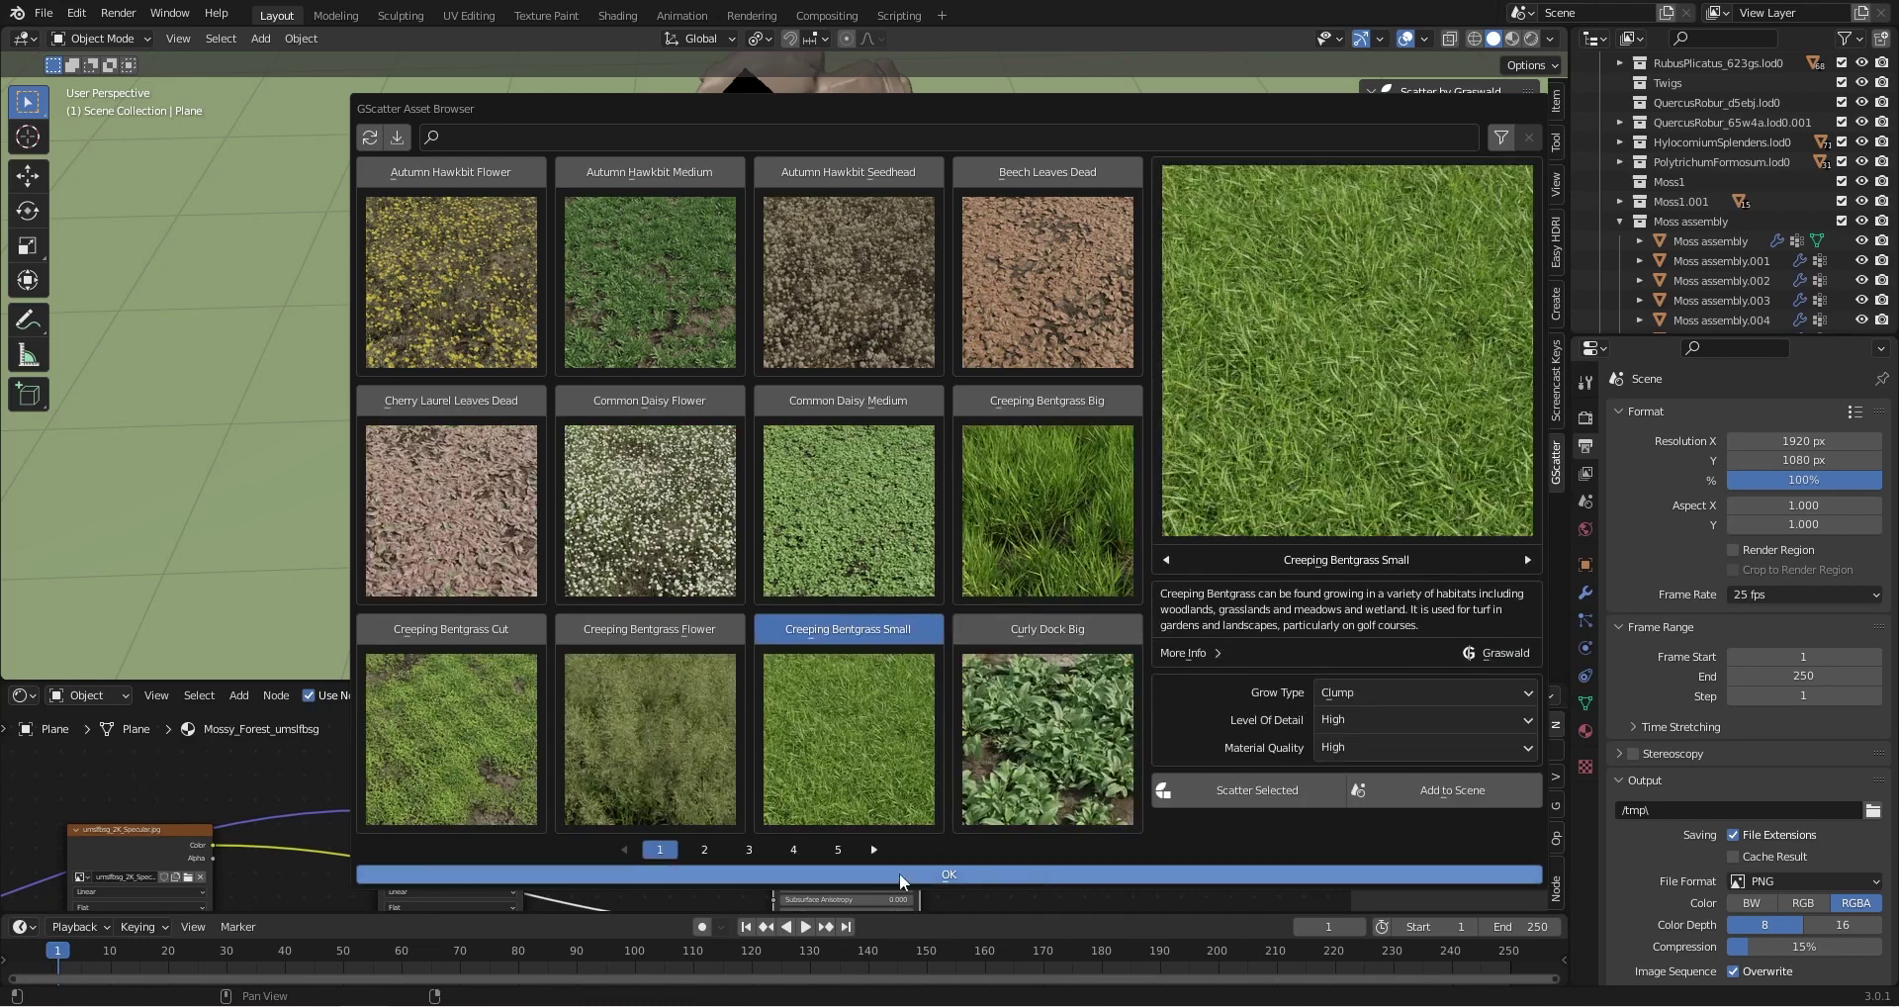
click(1249, 788)
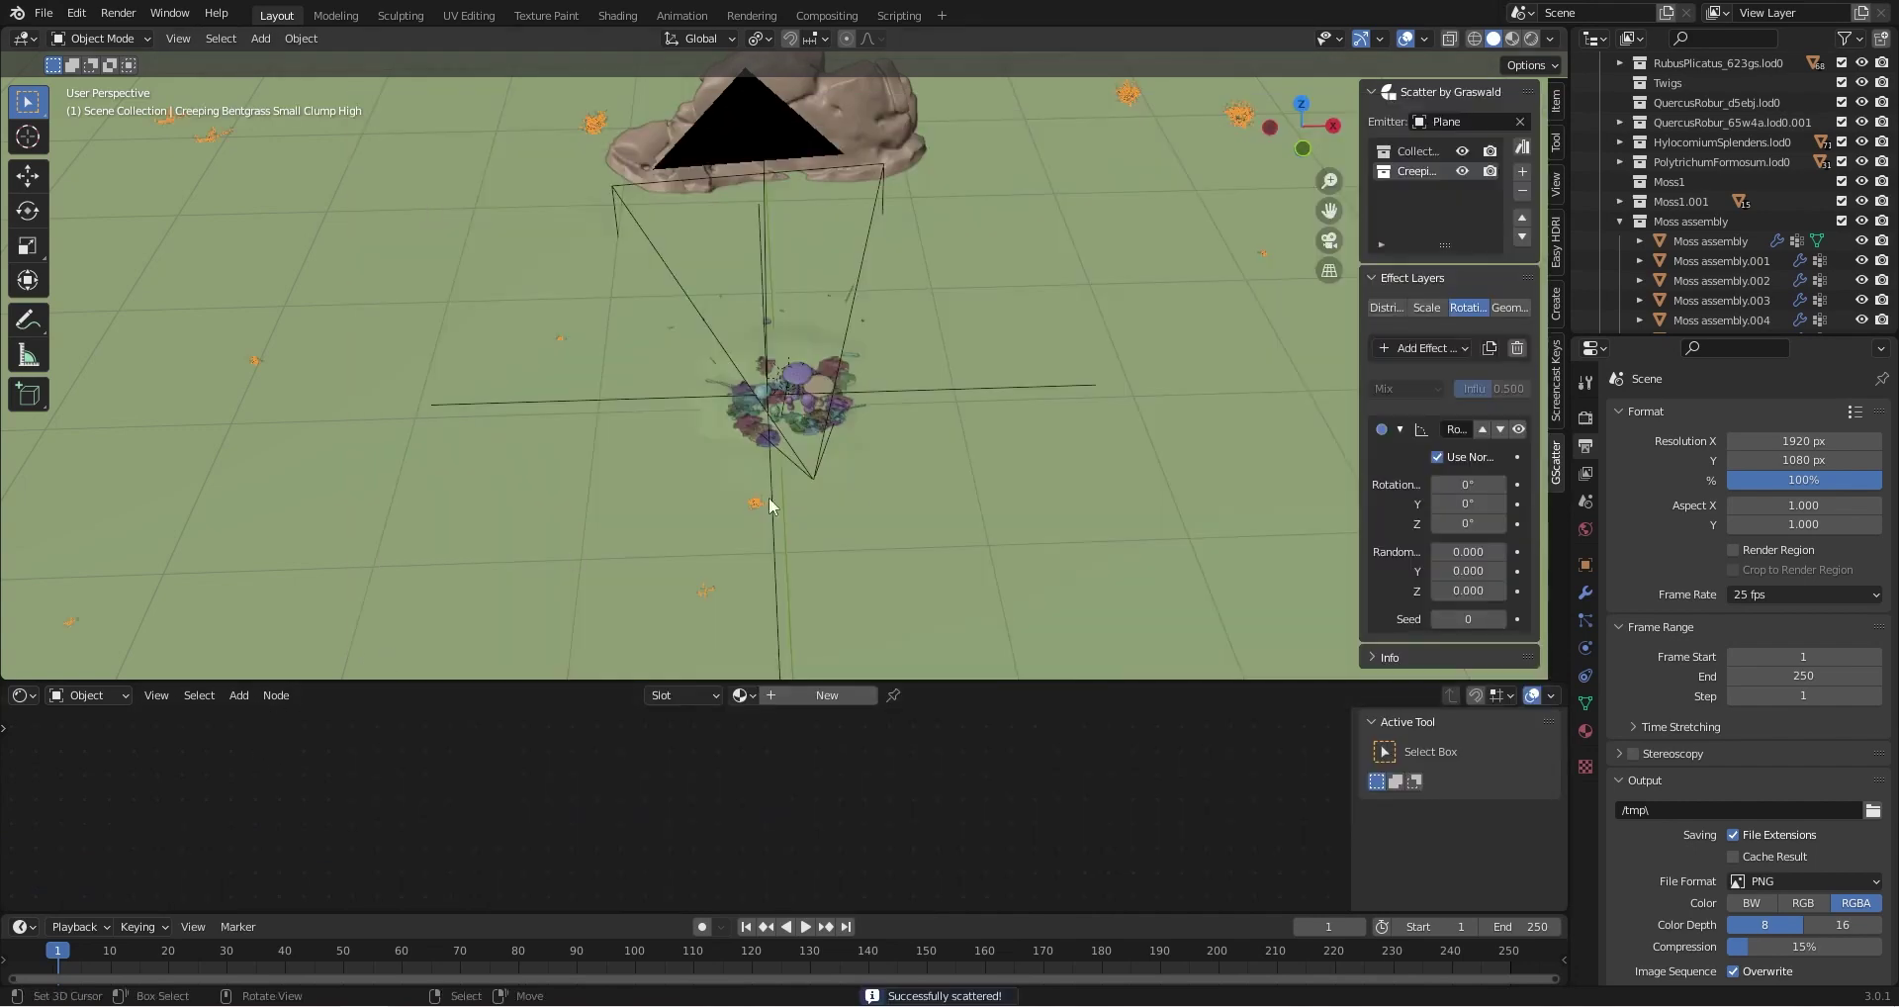
Set the bentgrass scatter's random Z rotation to 1.000 and its random scale influence to 0.462
middle_drag(769, 499, 887, 431)
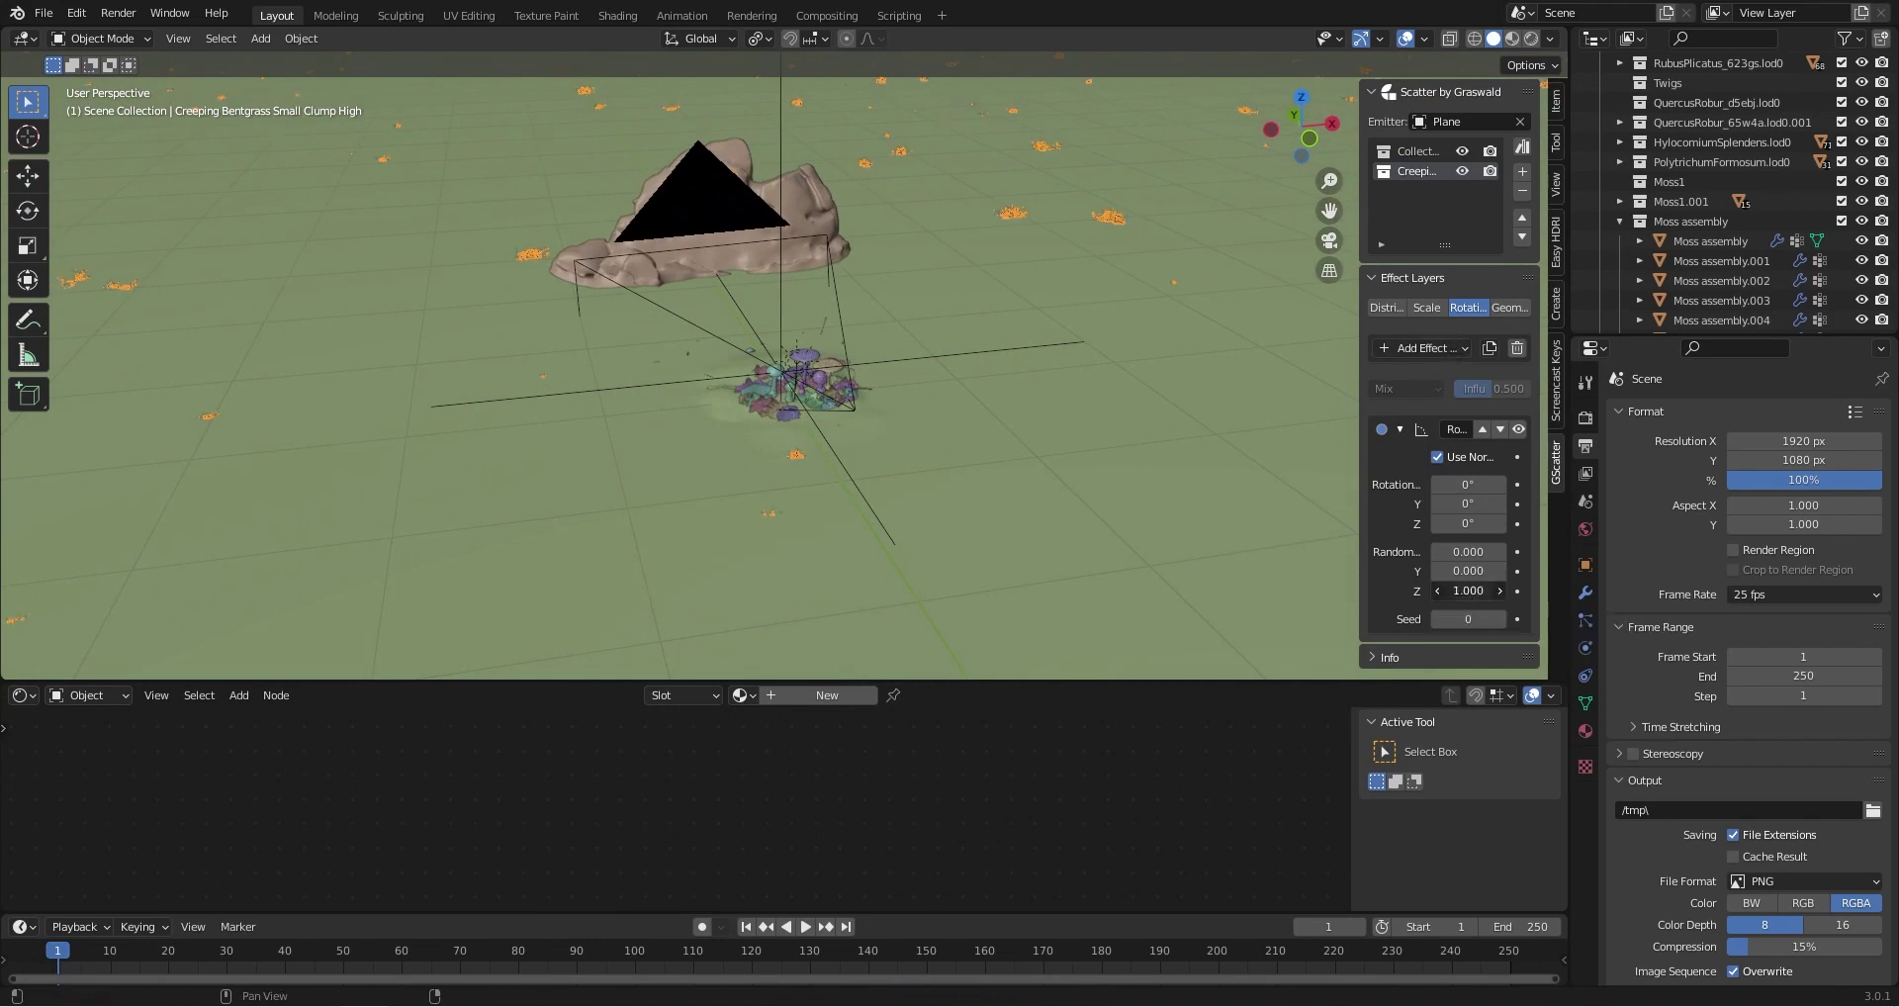
click(1428, 307)
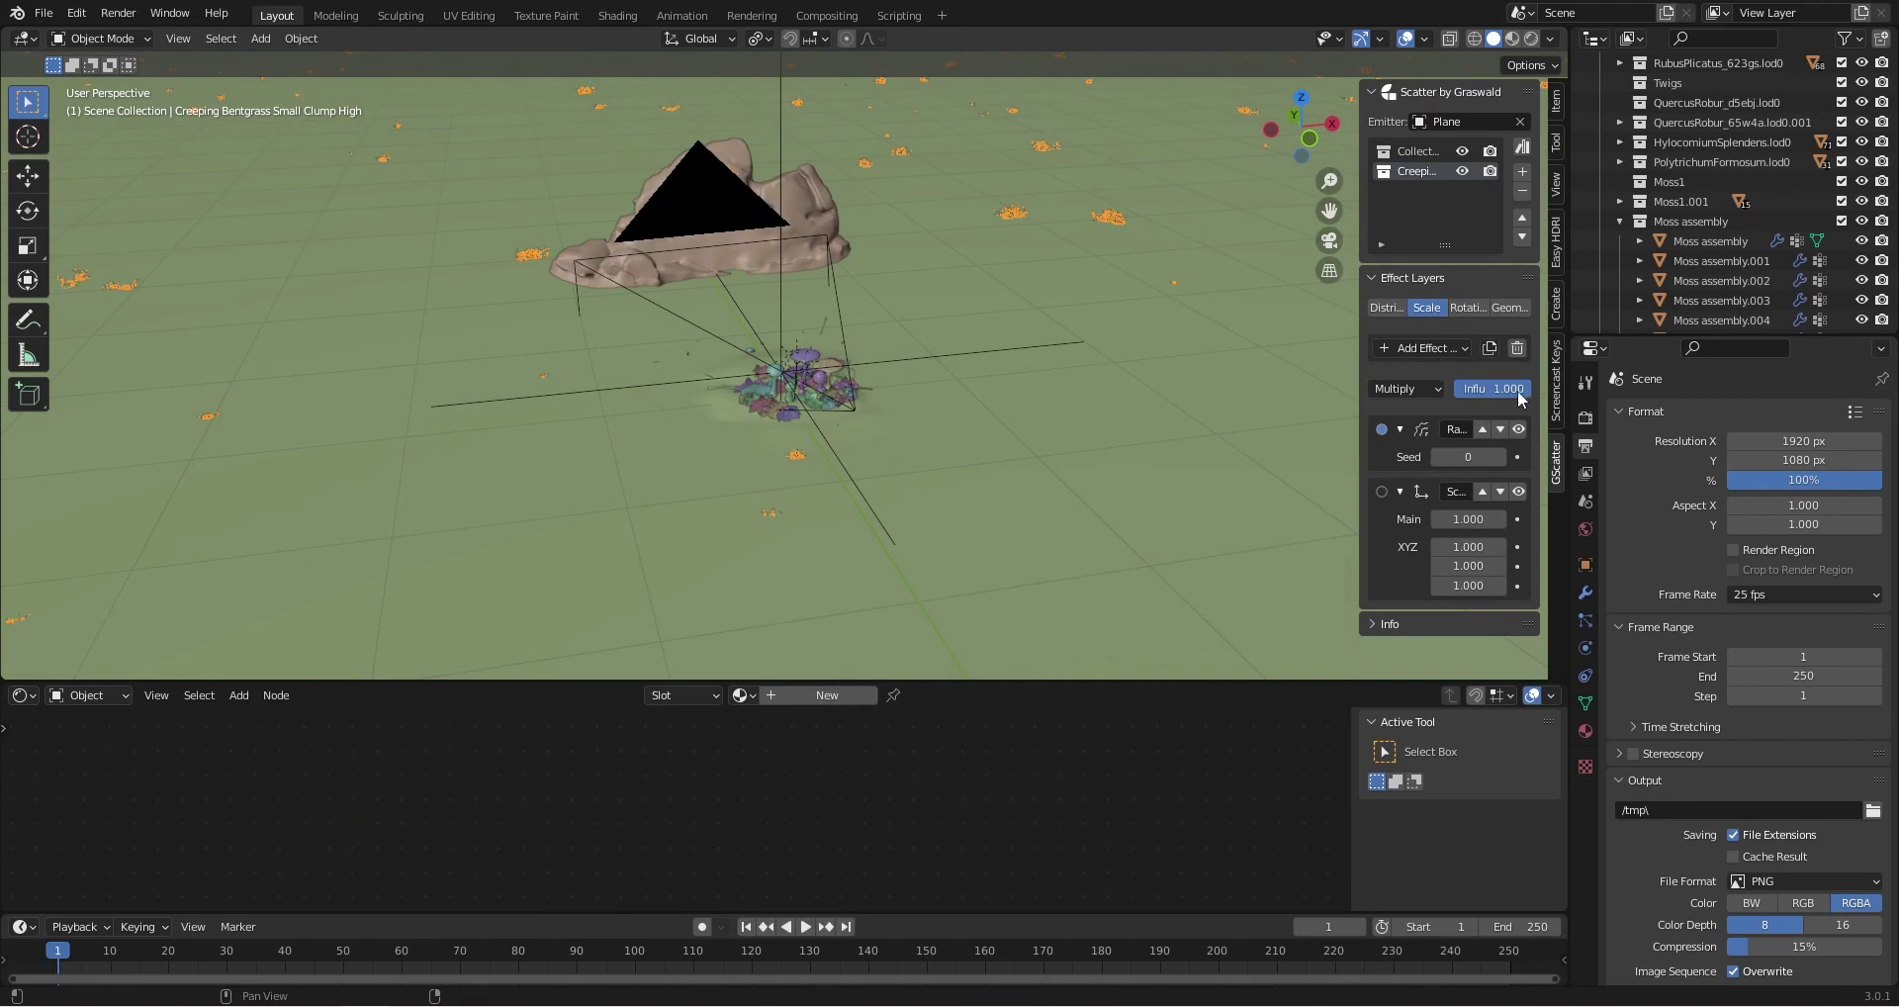
drag(1518, 392, 1490, 388)
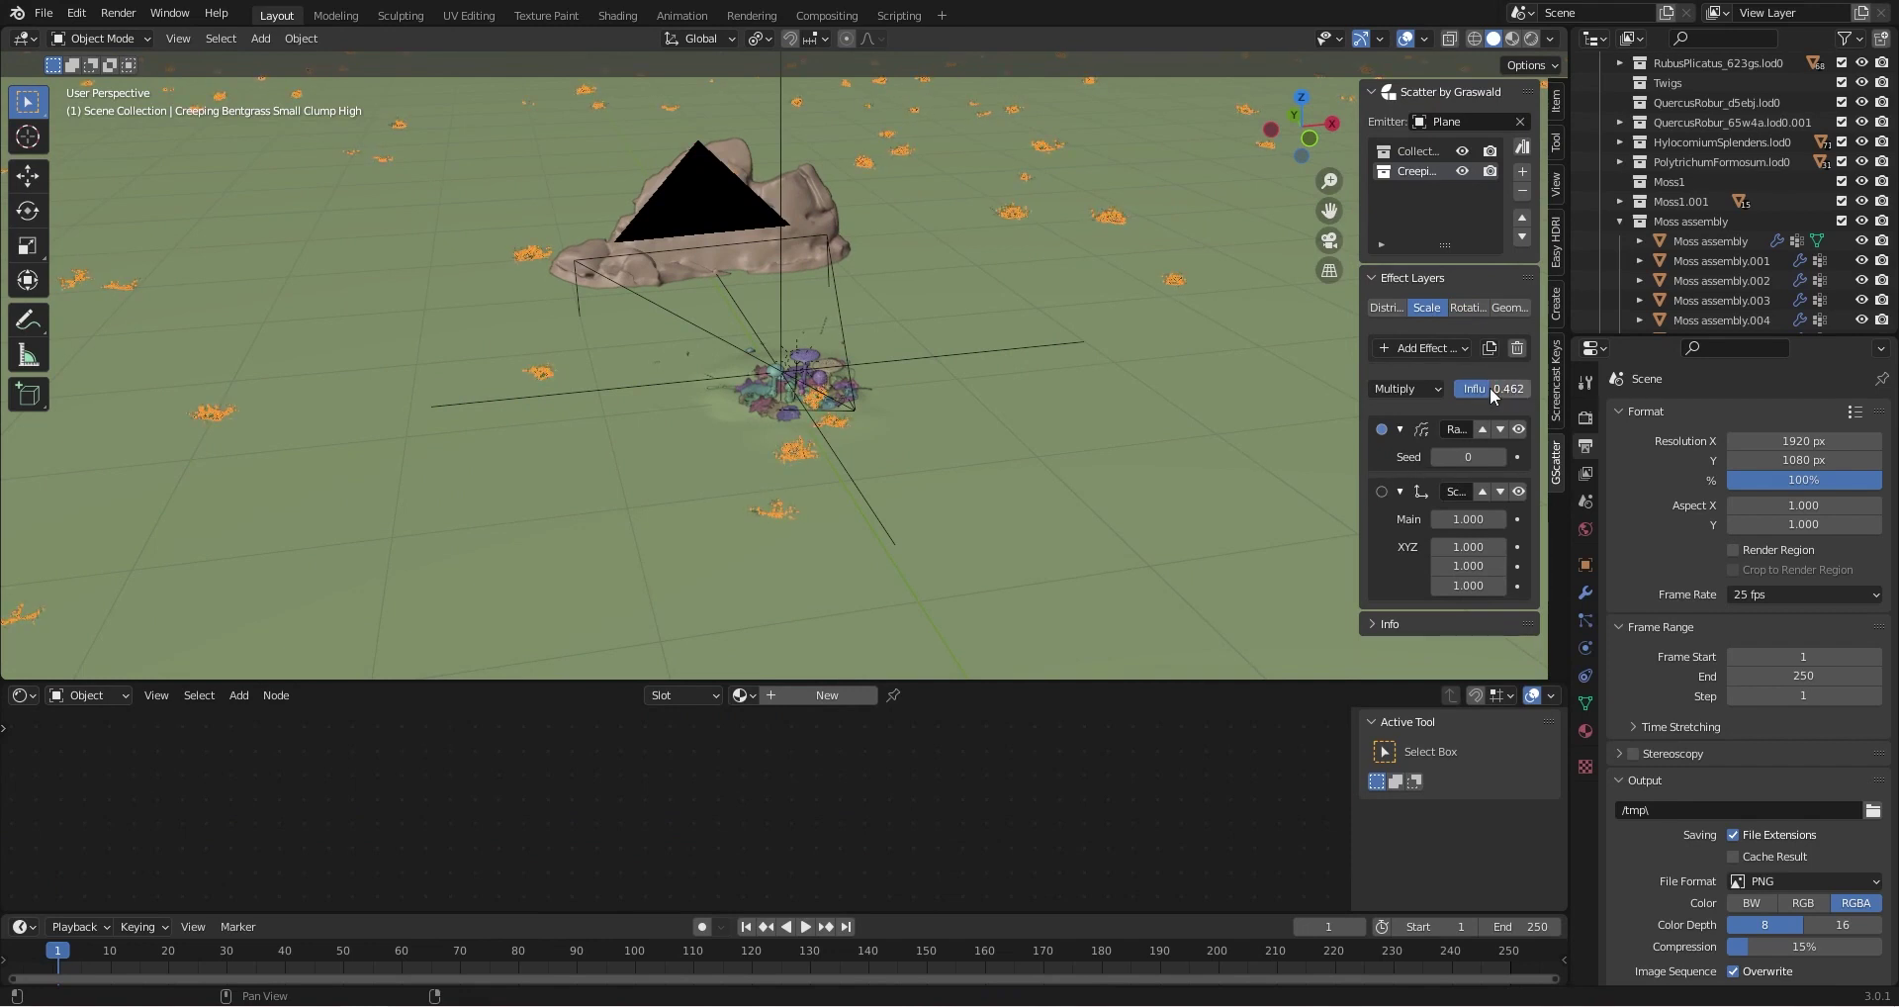
Add a Weight Mask effect to the bentgrass distribution and start weight painting it on the ground plane
click(1383, 307)
middle_drag(1084, 512, 1029, 532)
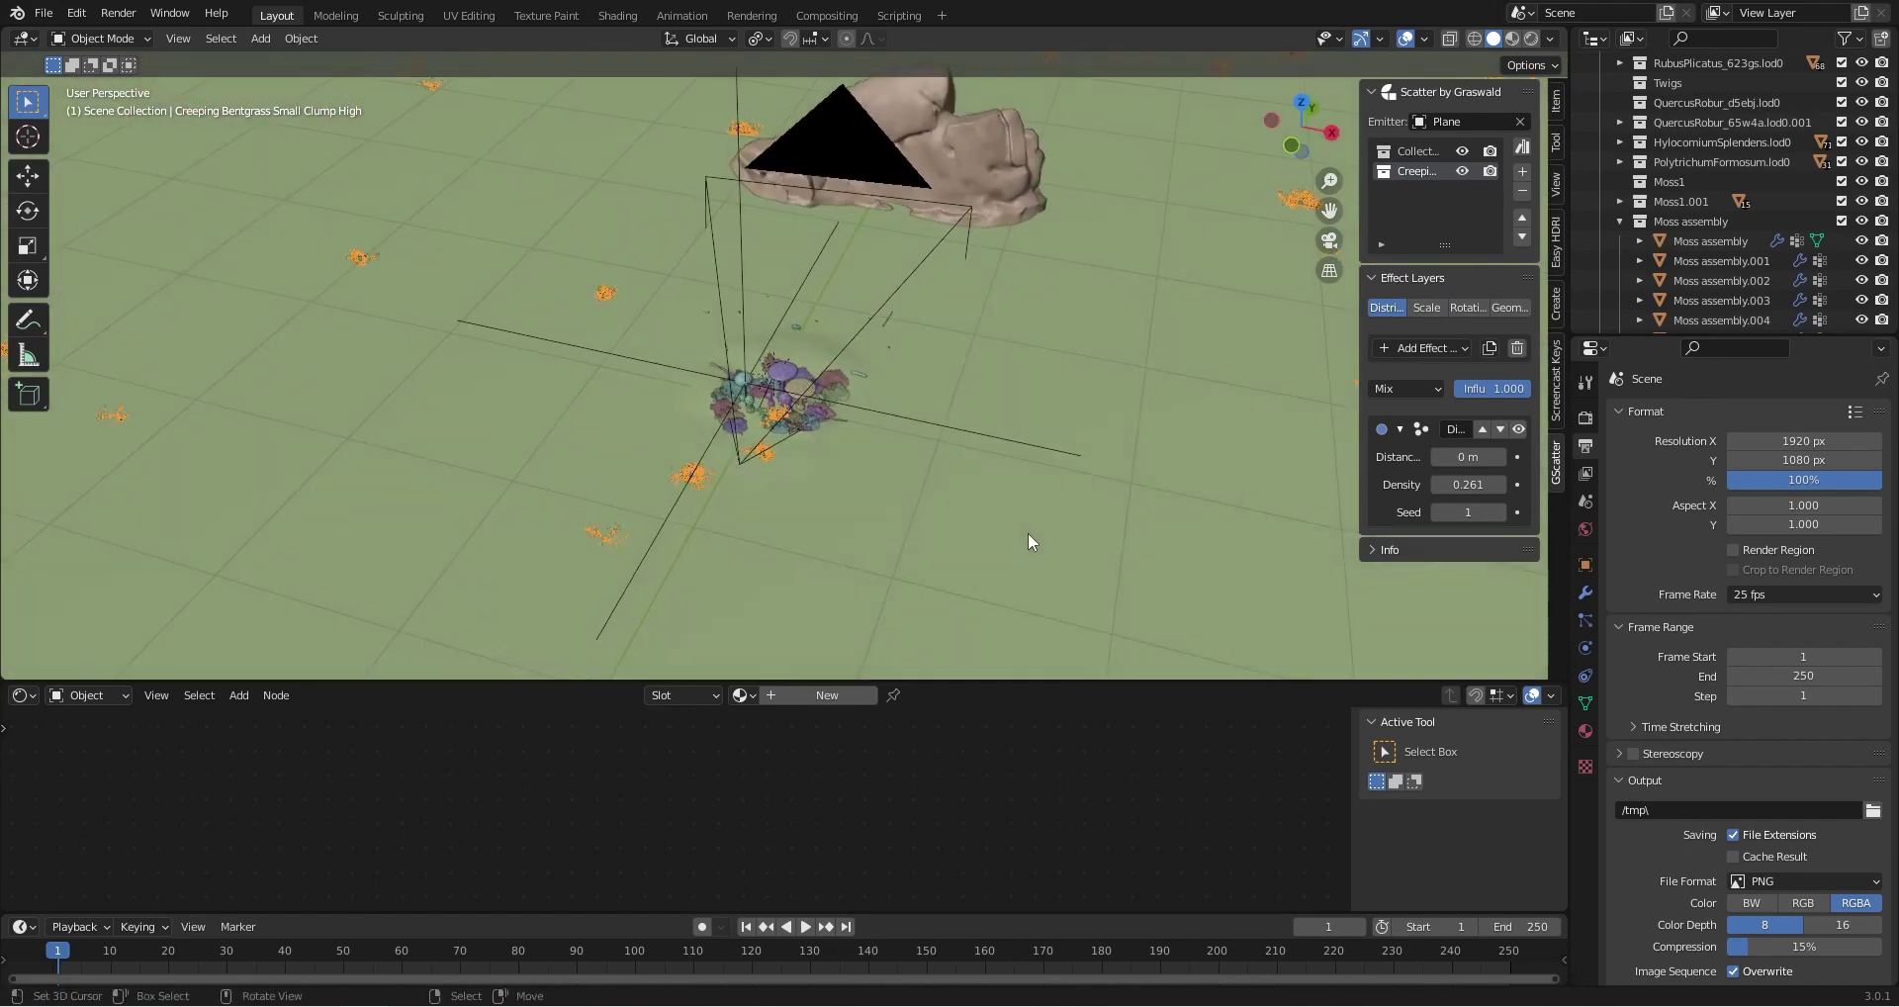
click(1422, 348)
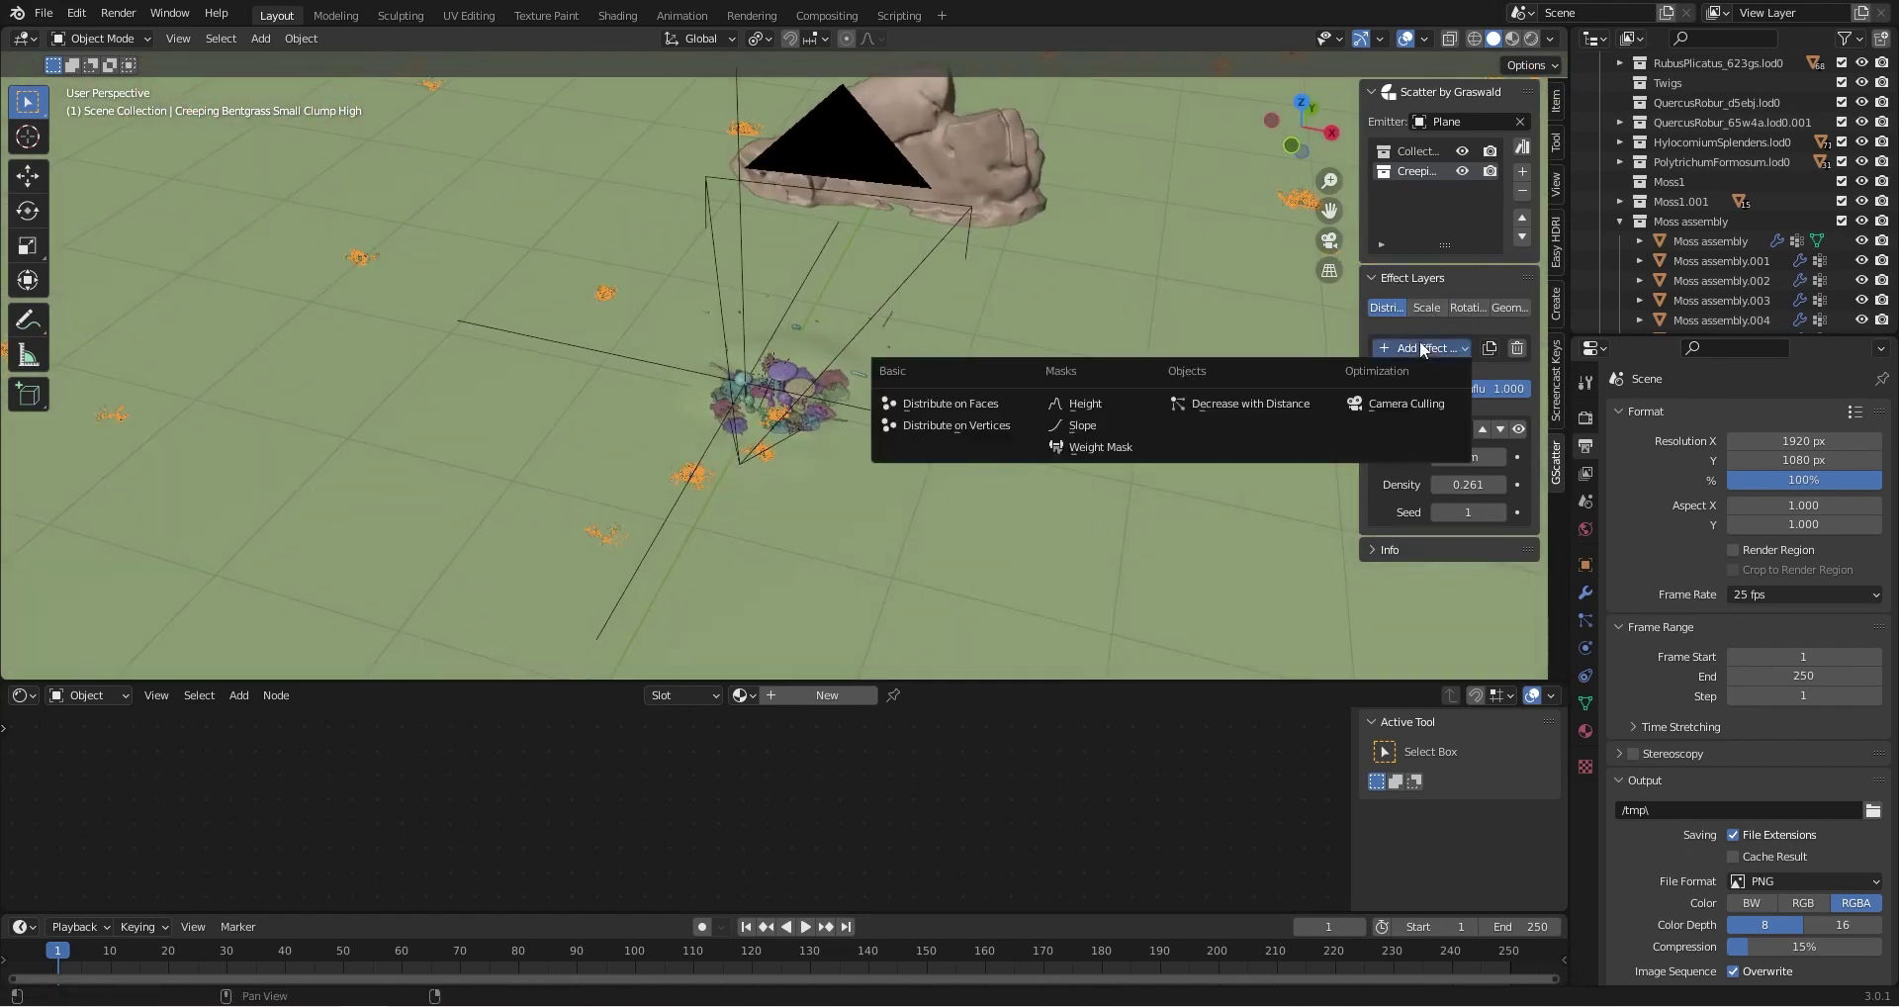
click(1108, 448)
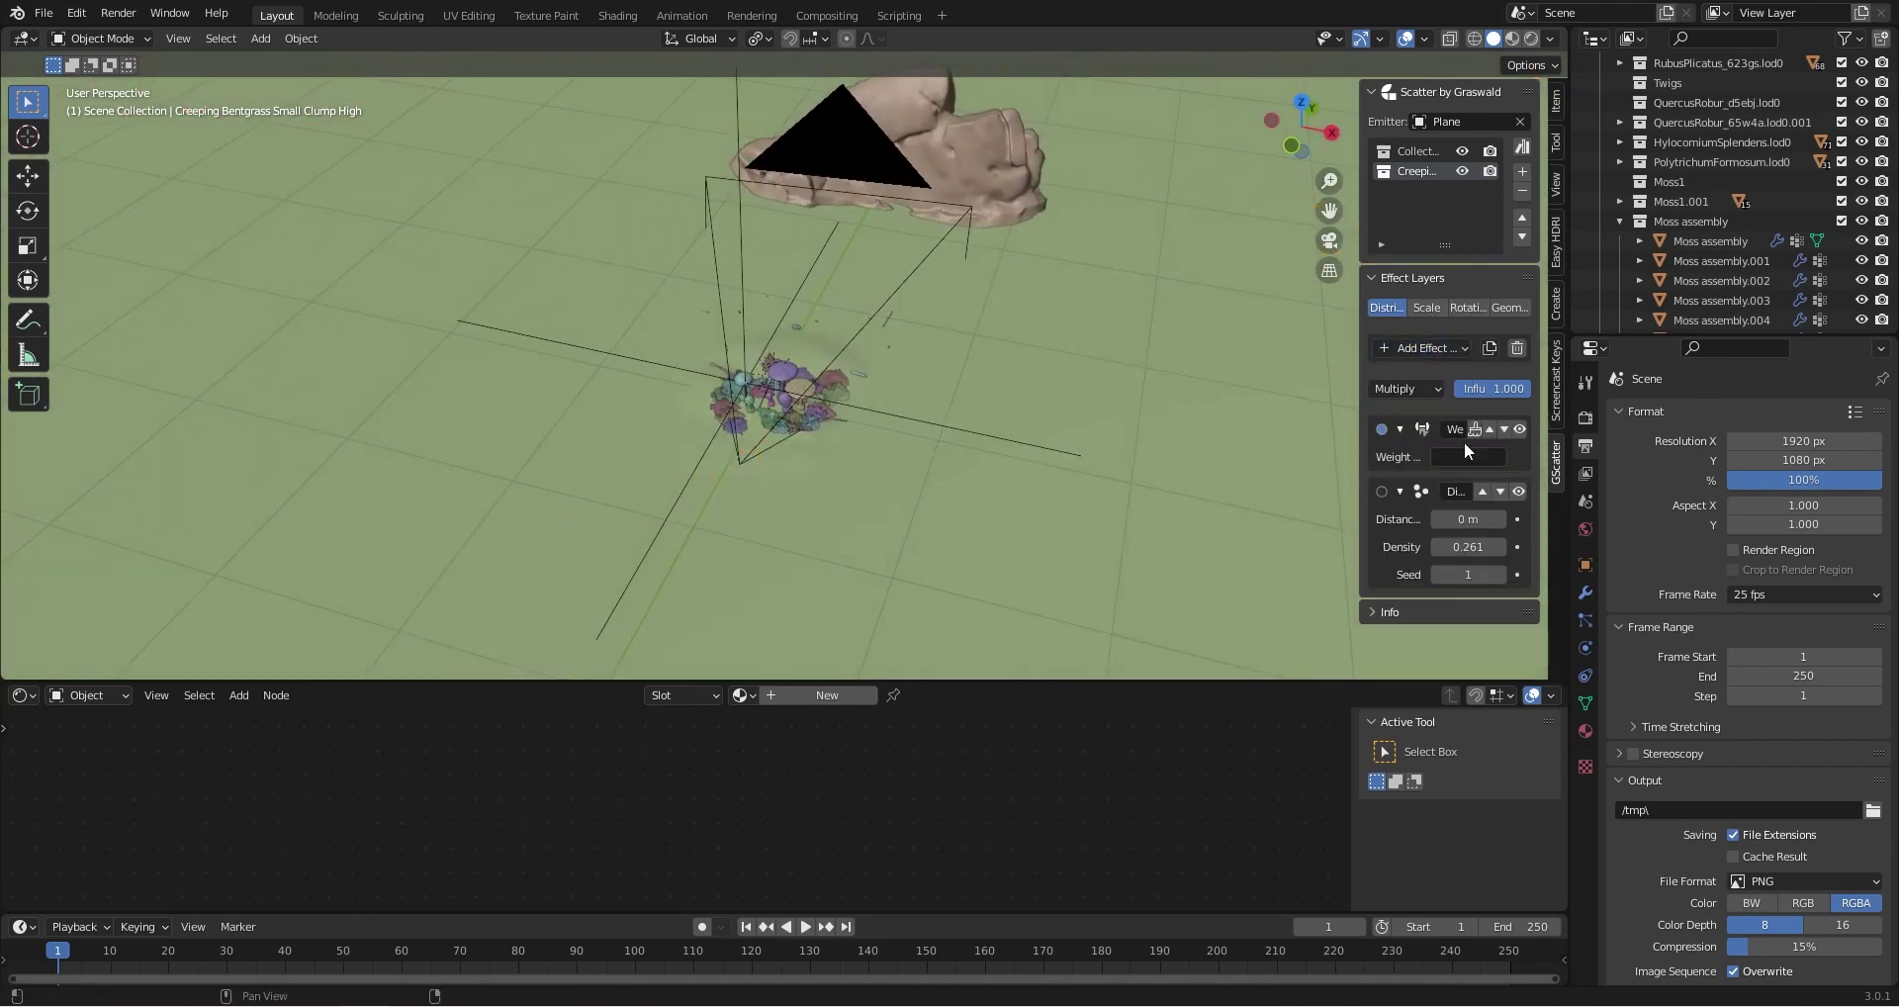
click(1474, 429)
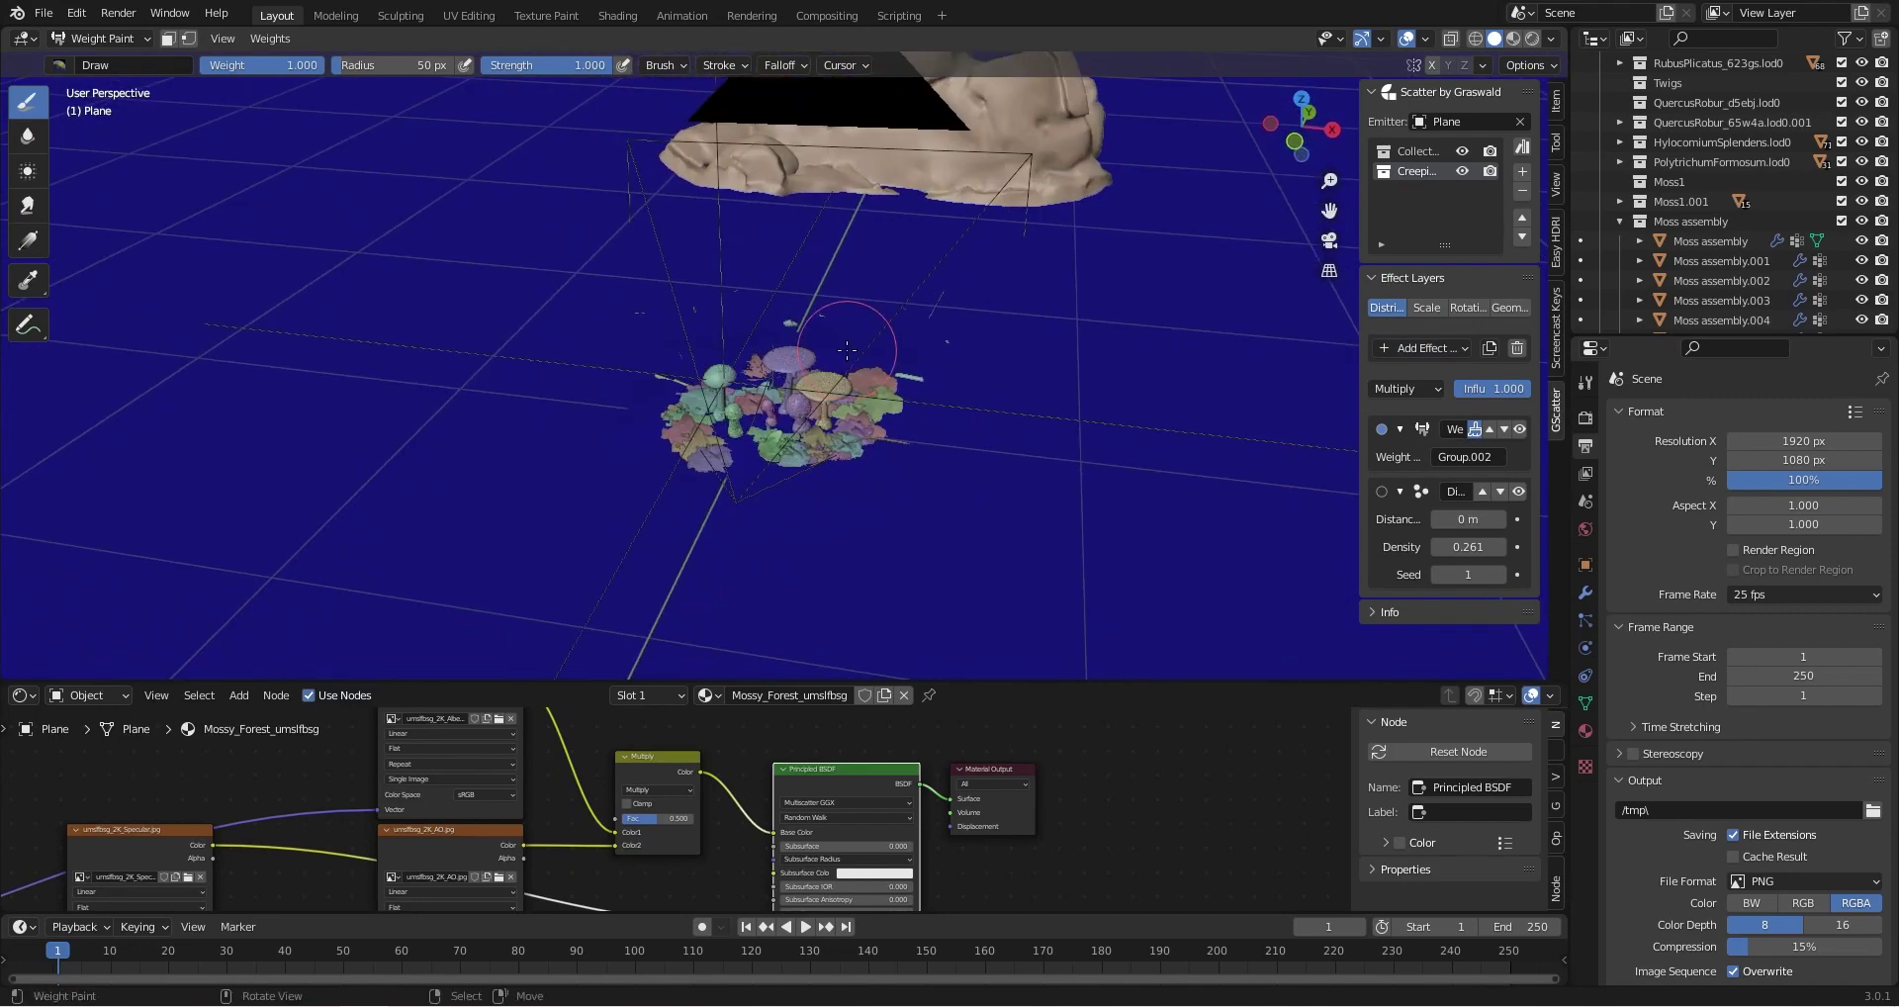
Paint full weight around the mushroom cluster and on the ground towards the rock, and return to Object Mode
middle_drag(847, 348, 887, 374)
mouse_move(888, 374)
mouse_down()
mouse_move(901, 396)
mouse_move(781, 358)
mouse_move(728, 395)
mouse_move(683, 485)
mouse_move(704, 512)
mouse_move(810, 545)
mouse_move(903, 435)
mouse_up()
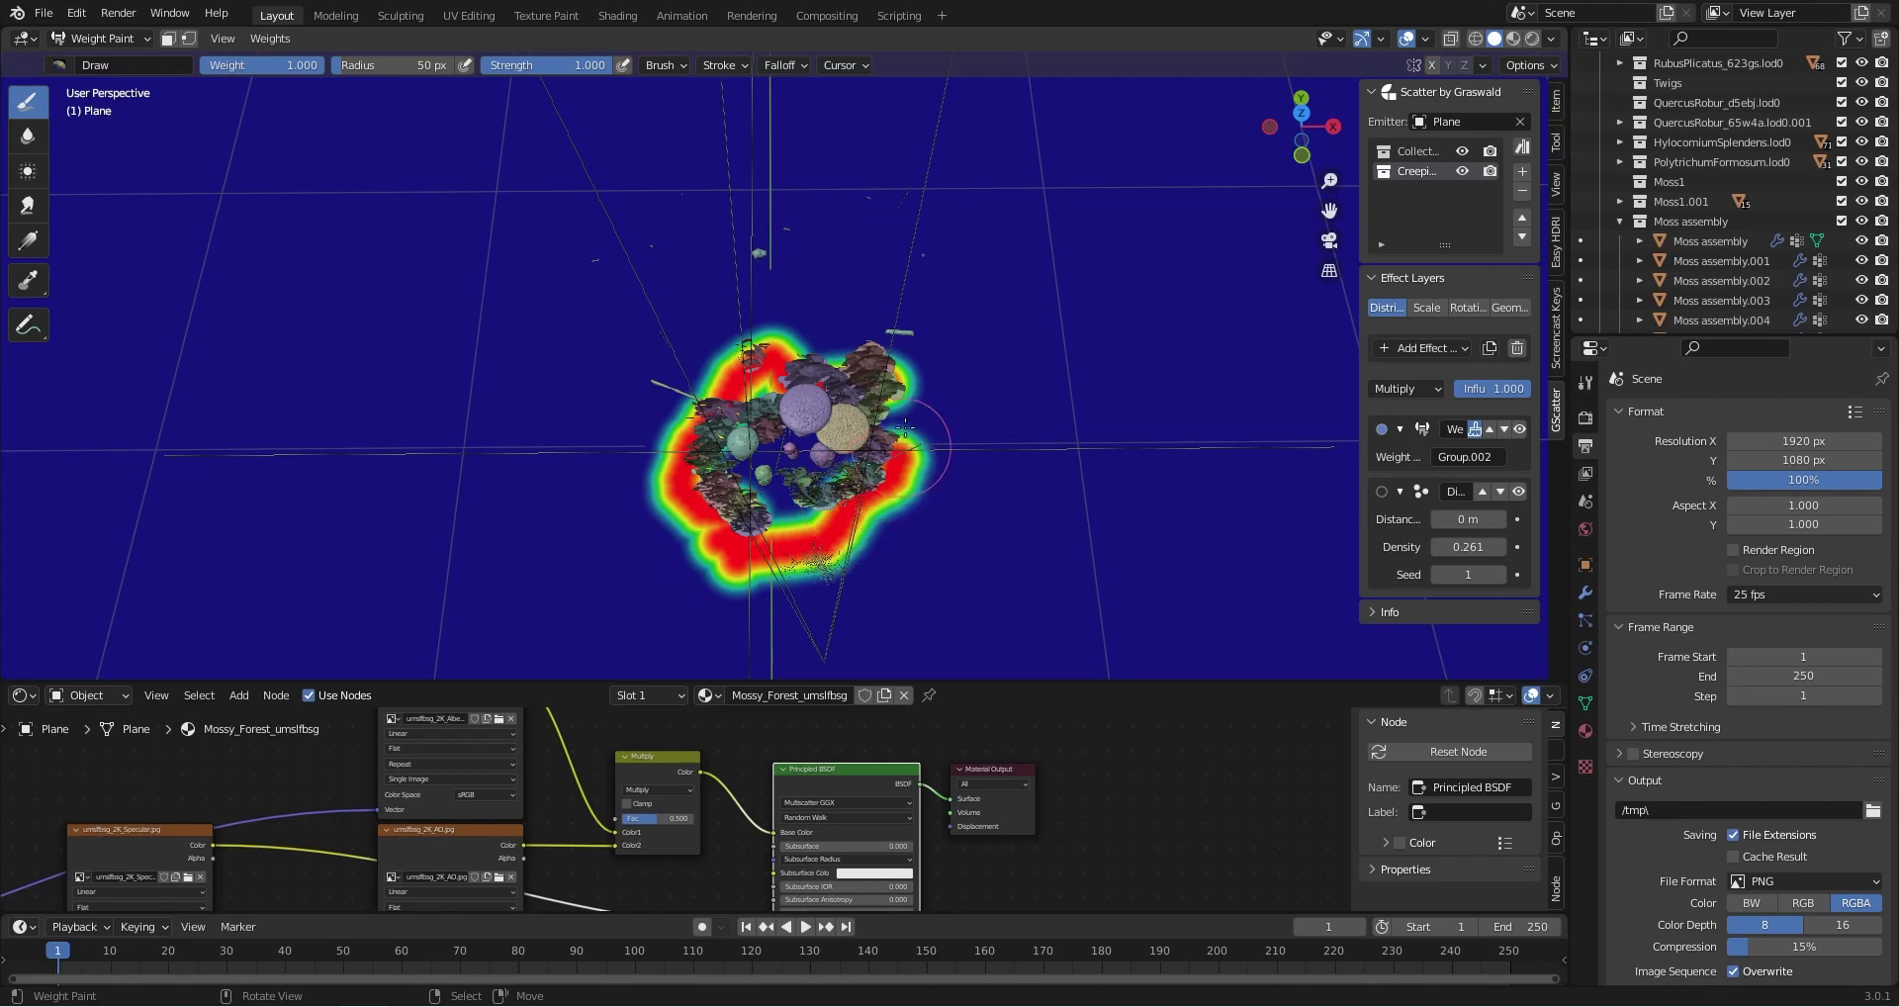
mouse_move(737, 463)
mouse_down()
mouse_move(843, 411)
mouse_move(692, 406)
mouse_move(658, 376)
mouse_move(870, 351)
mouse_move(807, 377)
mouse_up()
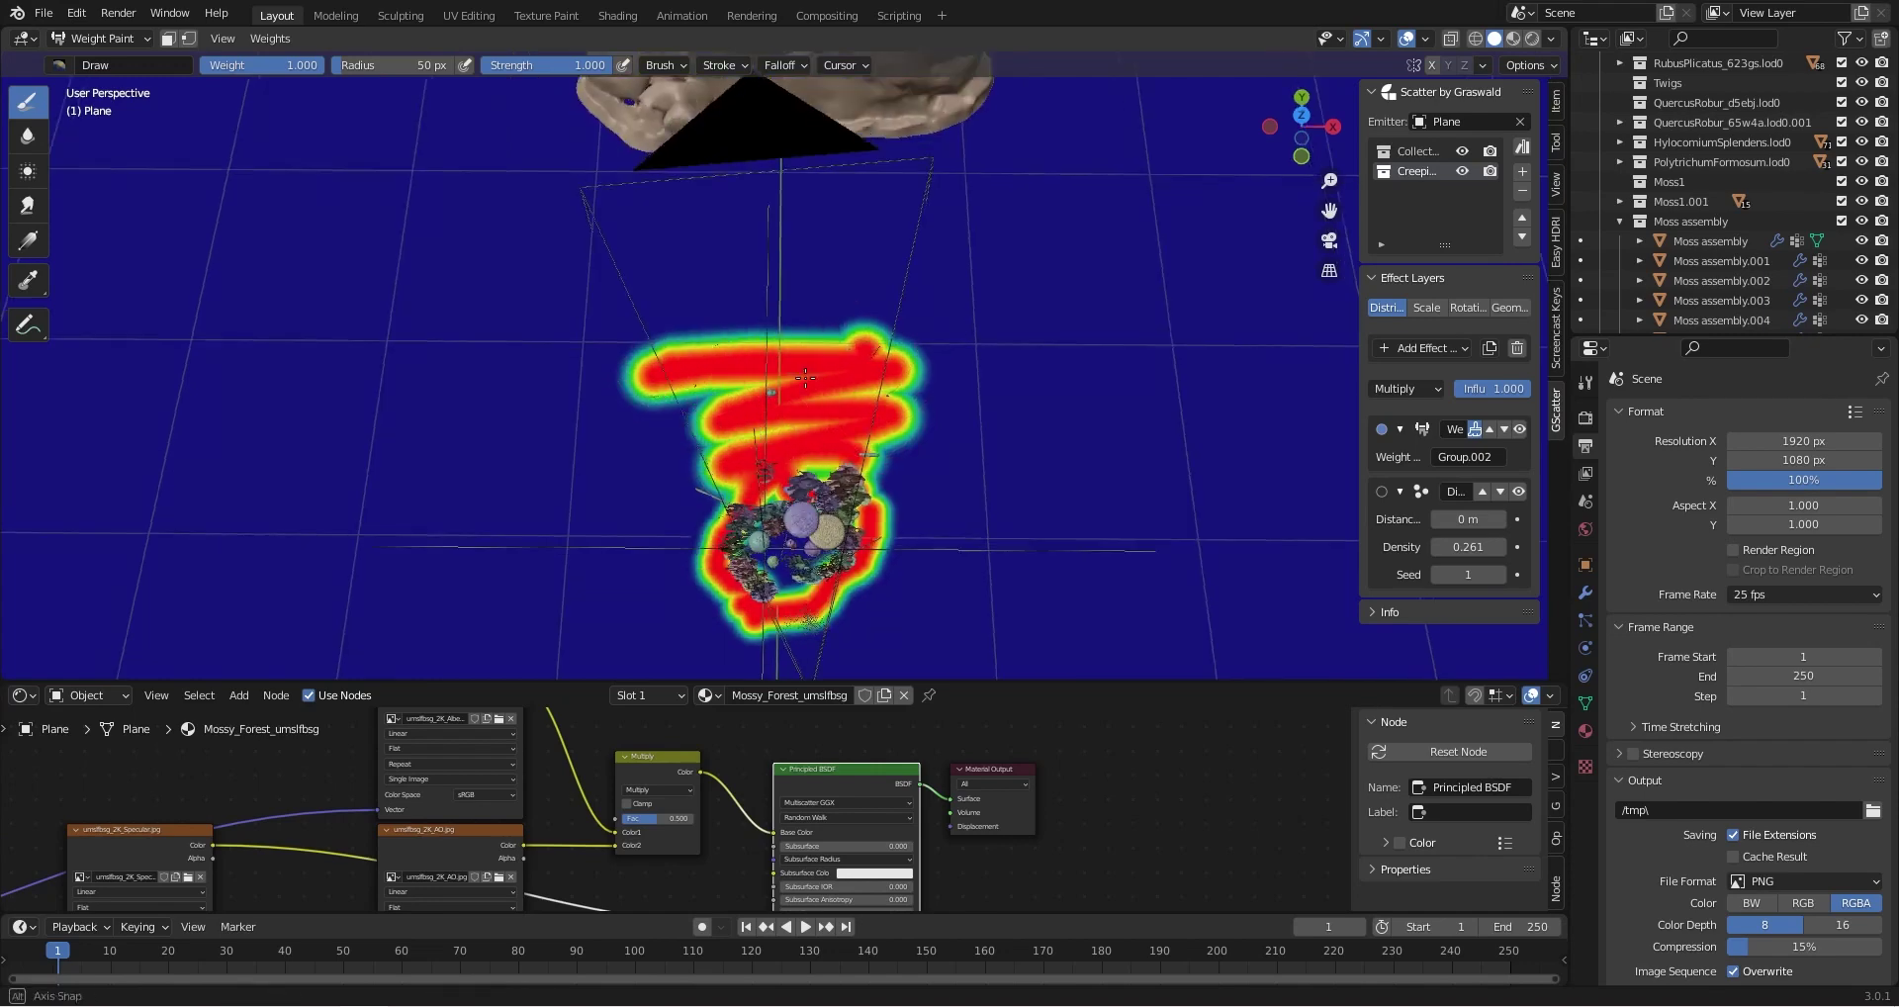
middle_drag(805, 377, 766, 374)
scroll(767, 374, down, 3)
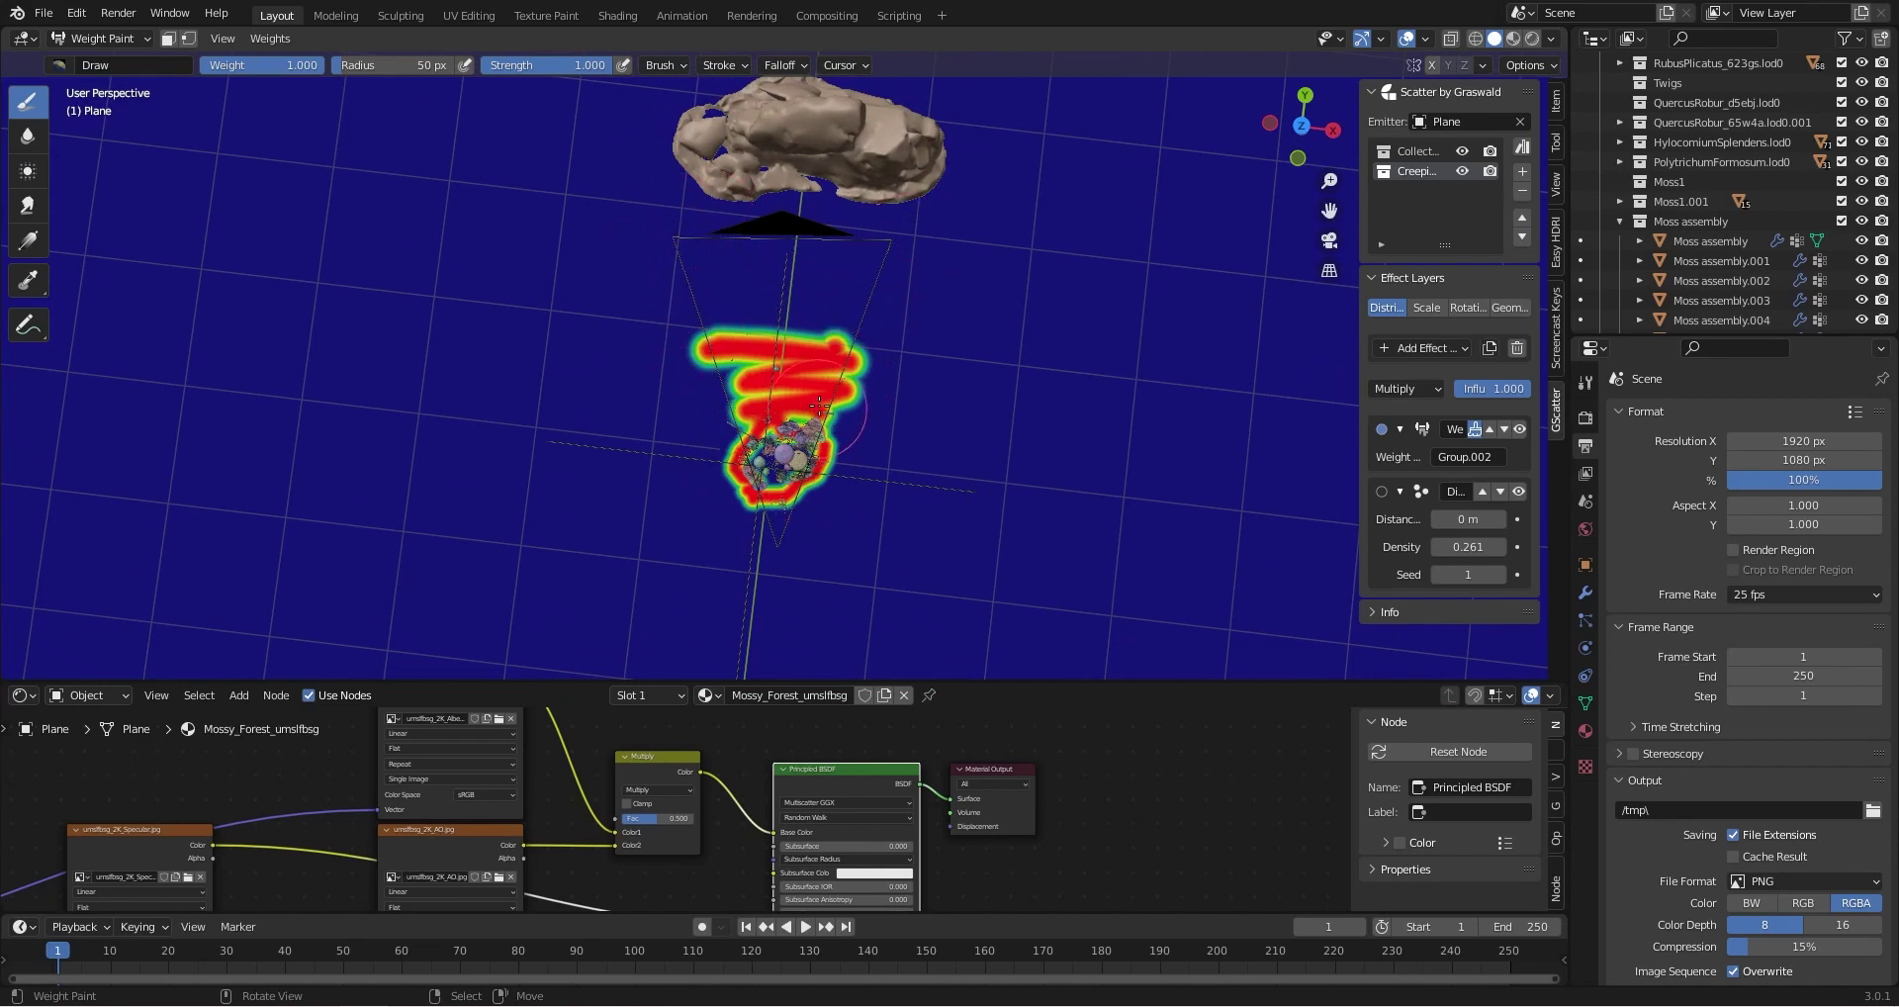
click(105, 40)
click(108, 62)
click(730, 233)
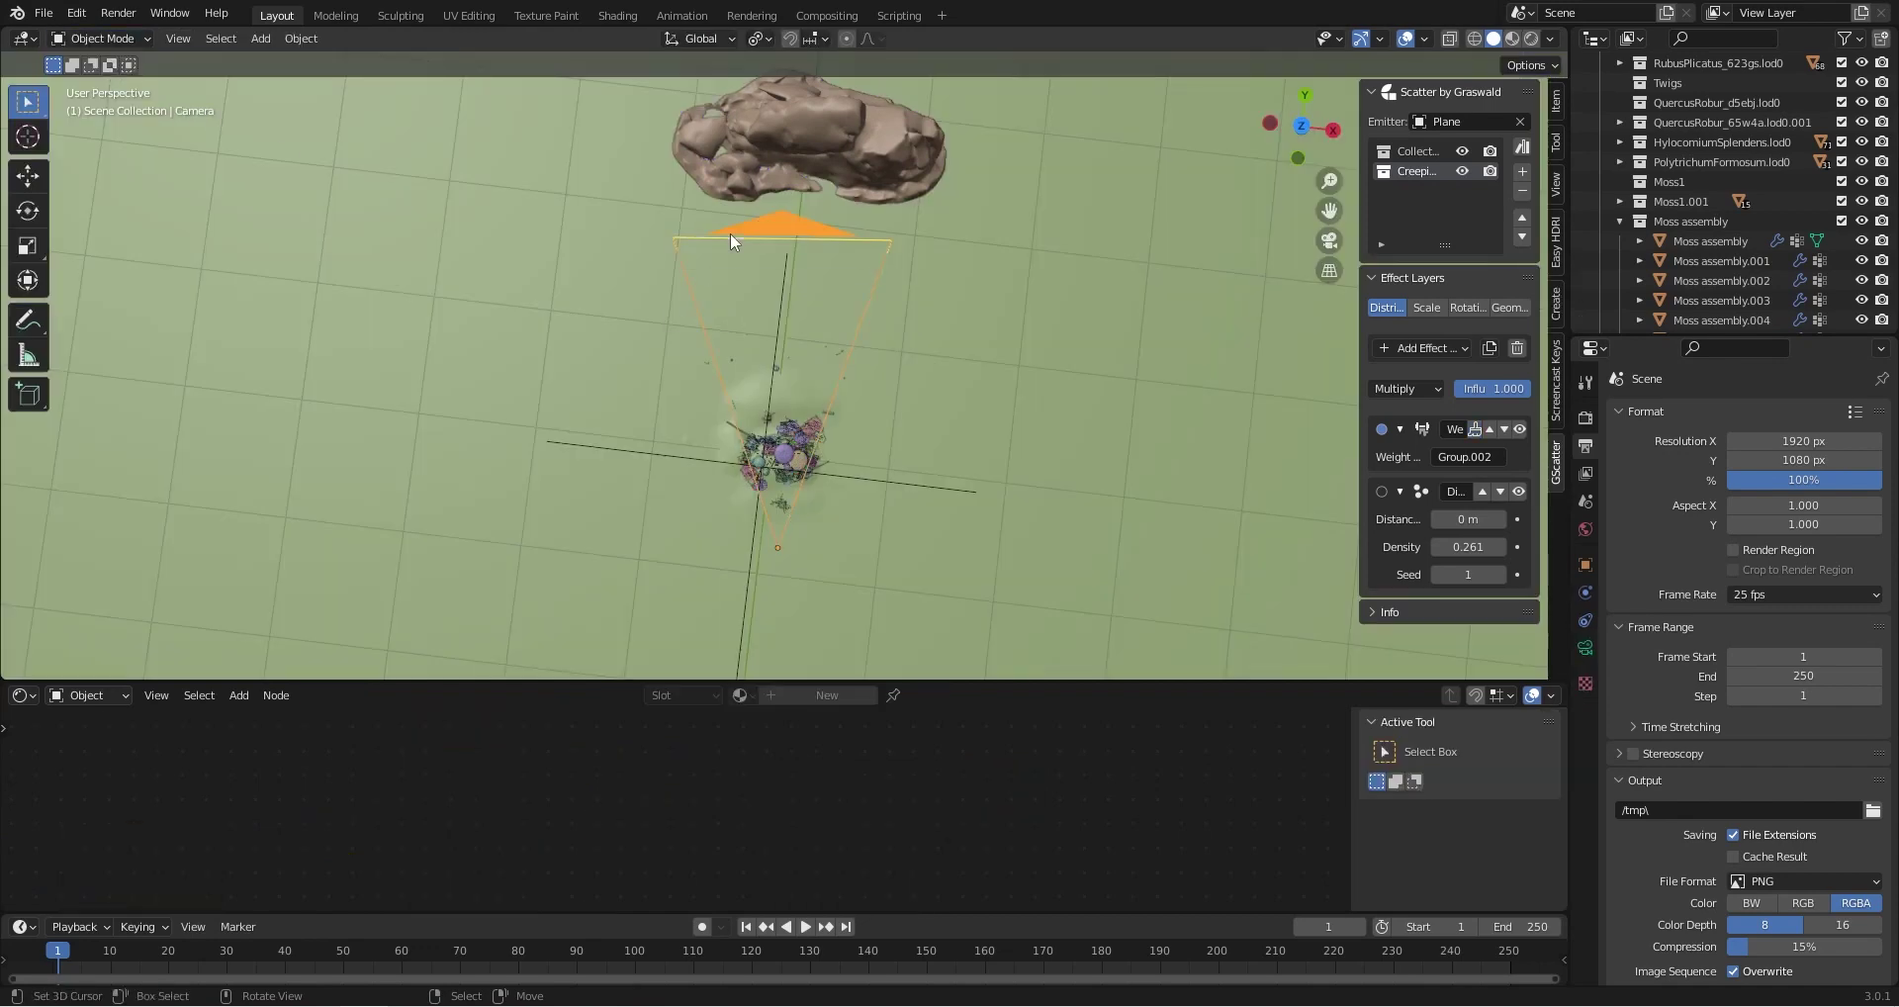
click(1586, 648)
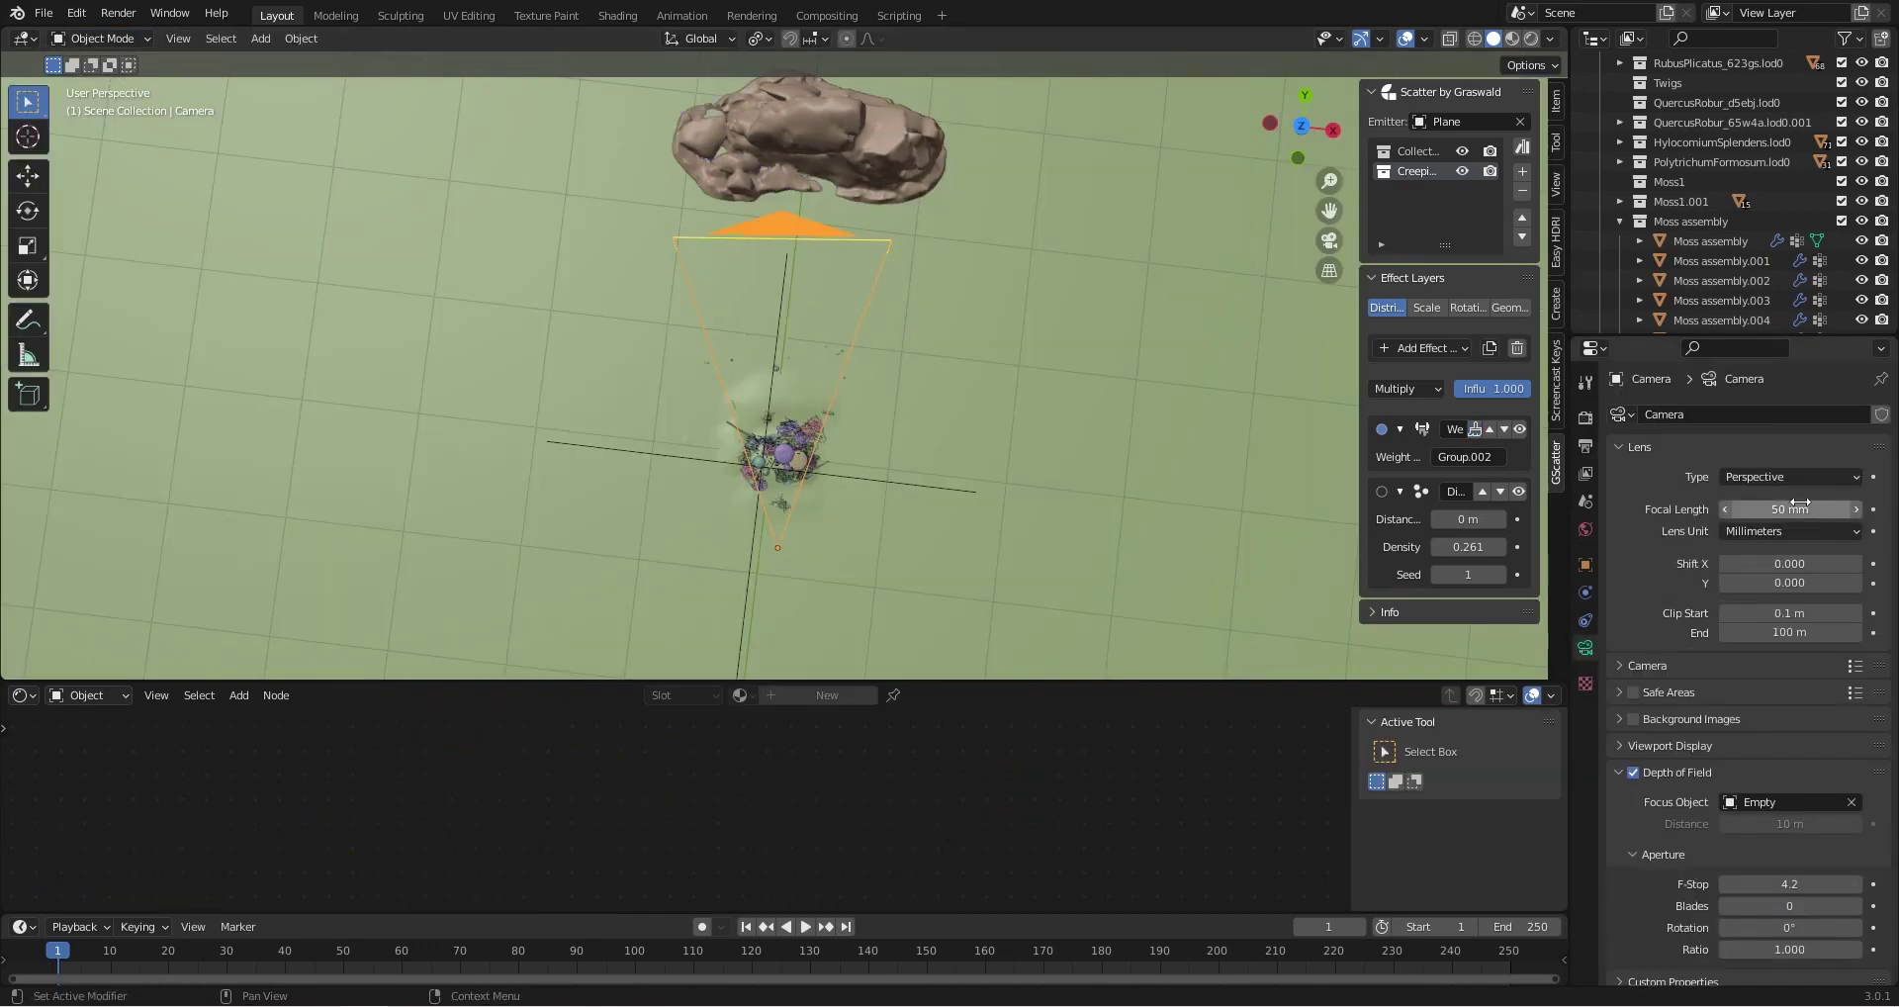
drag(1800, 505, 1736, 504)
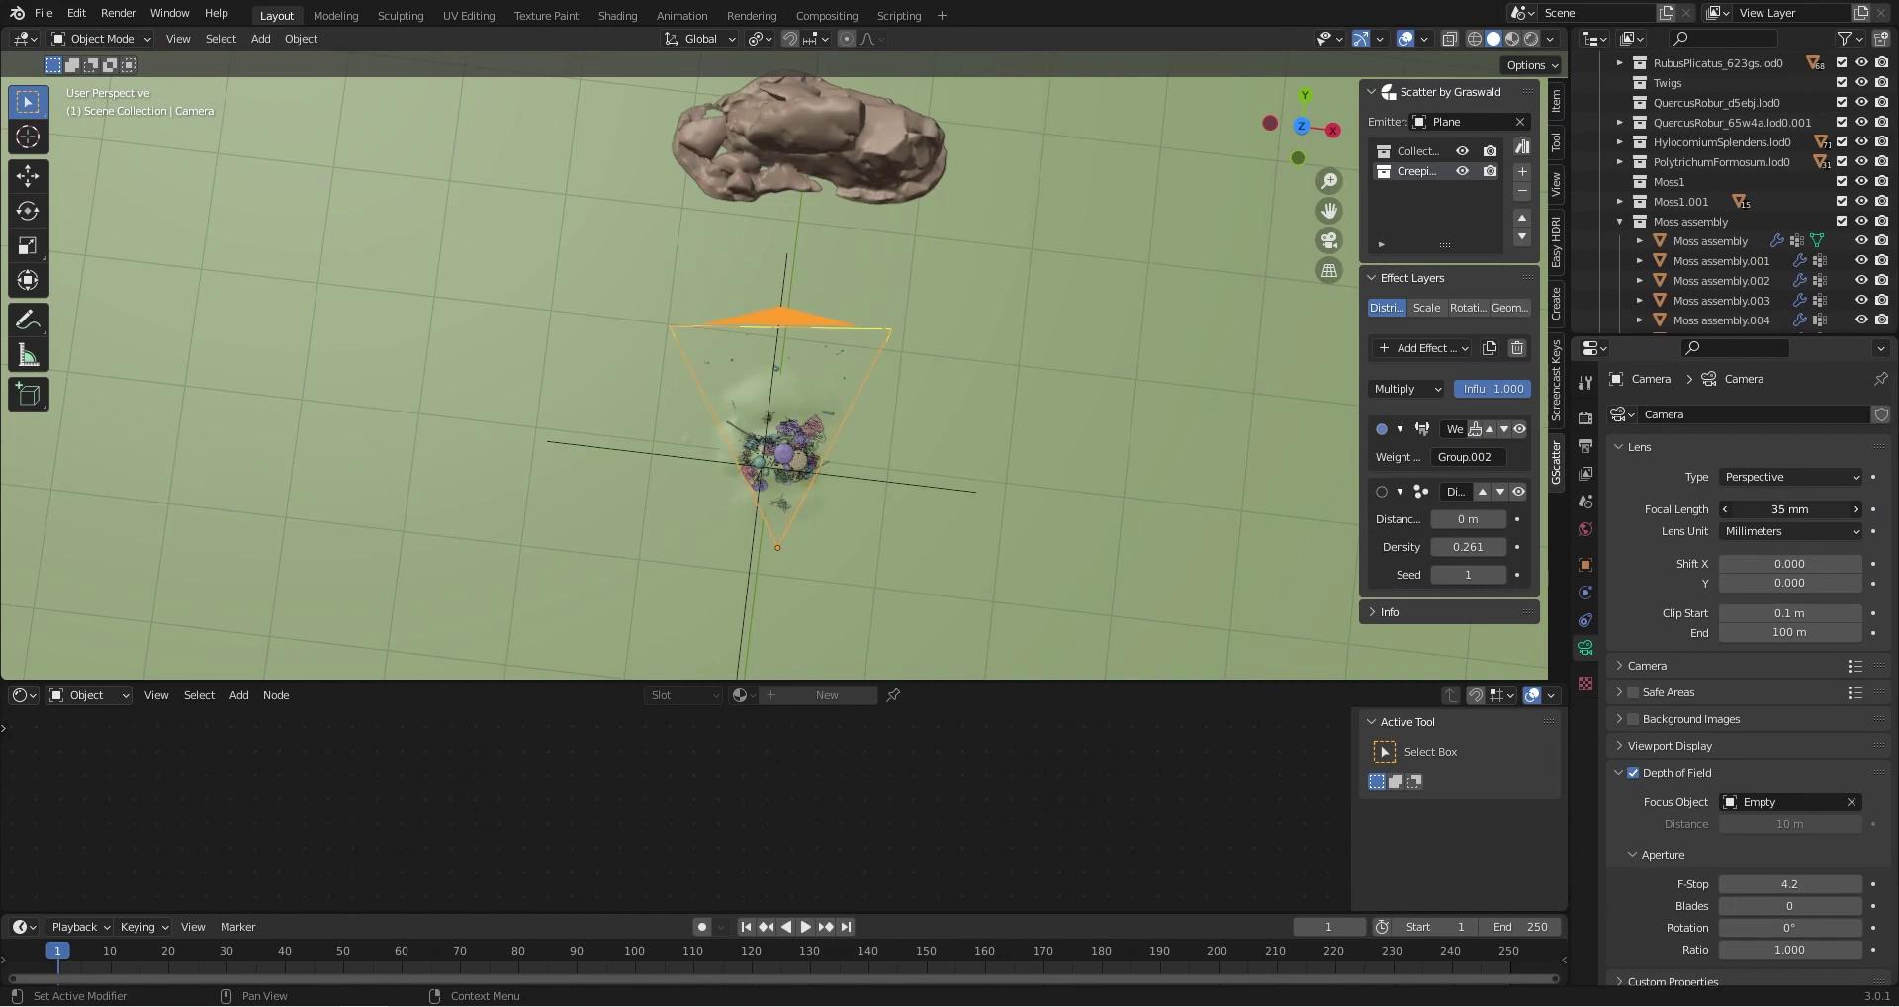
right_click(1801, 503)
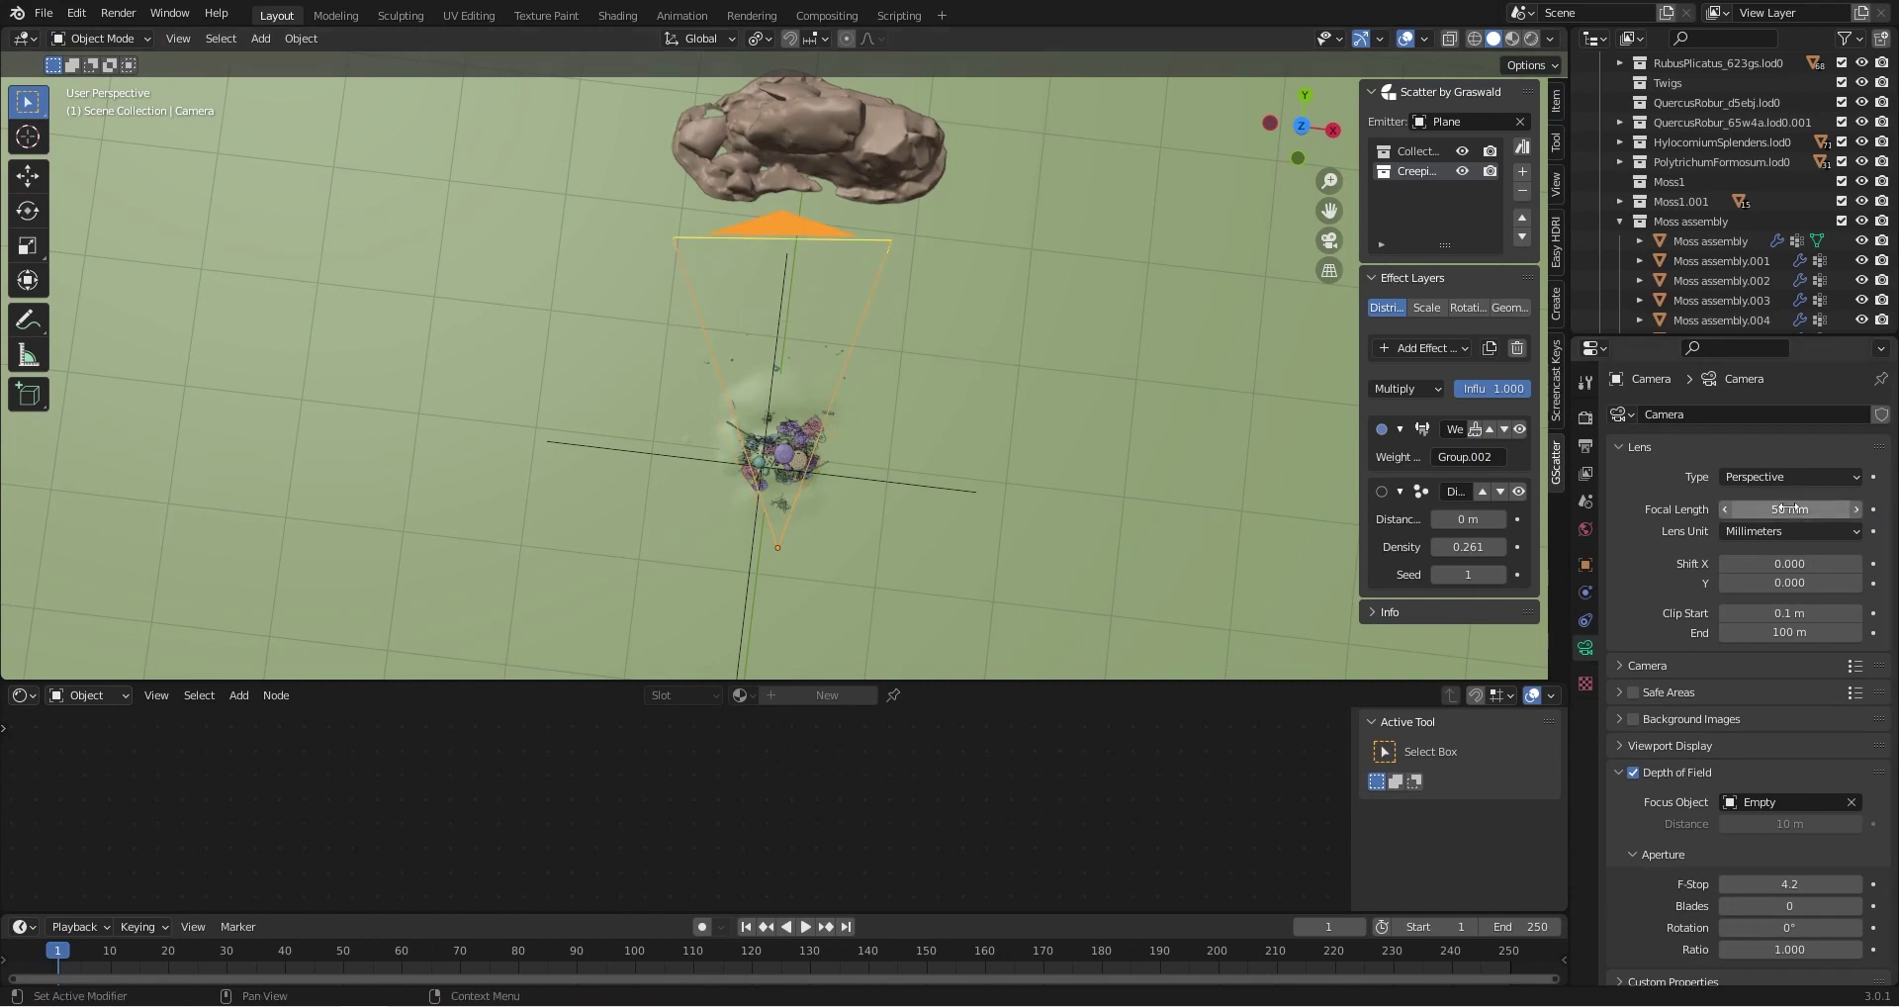
drag(1786, 508, 1846, 508)
key(Escape)
key(KP_0)
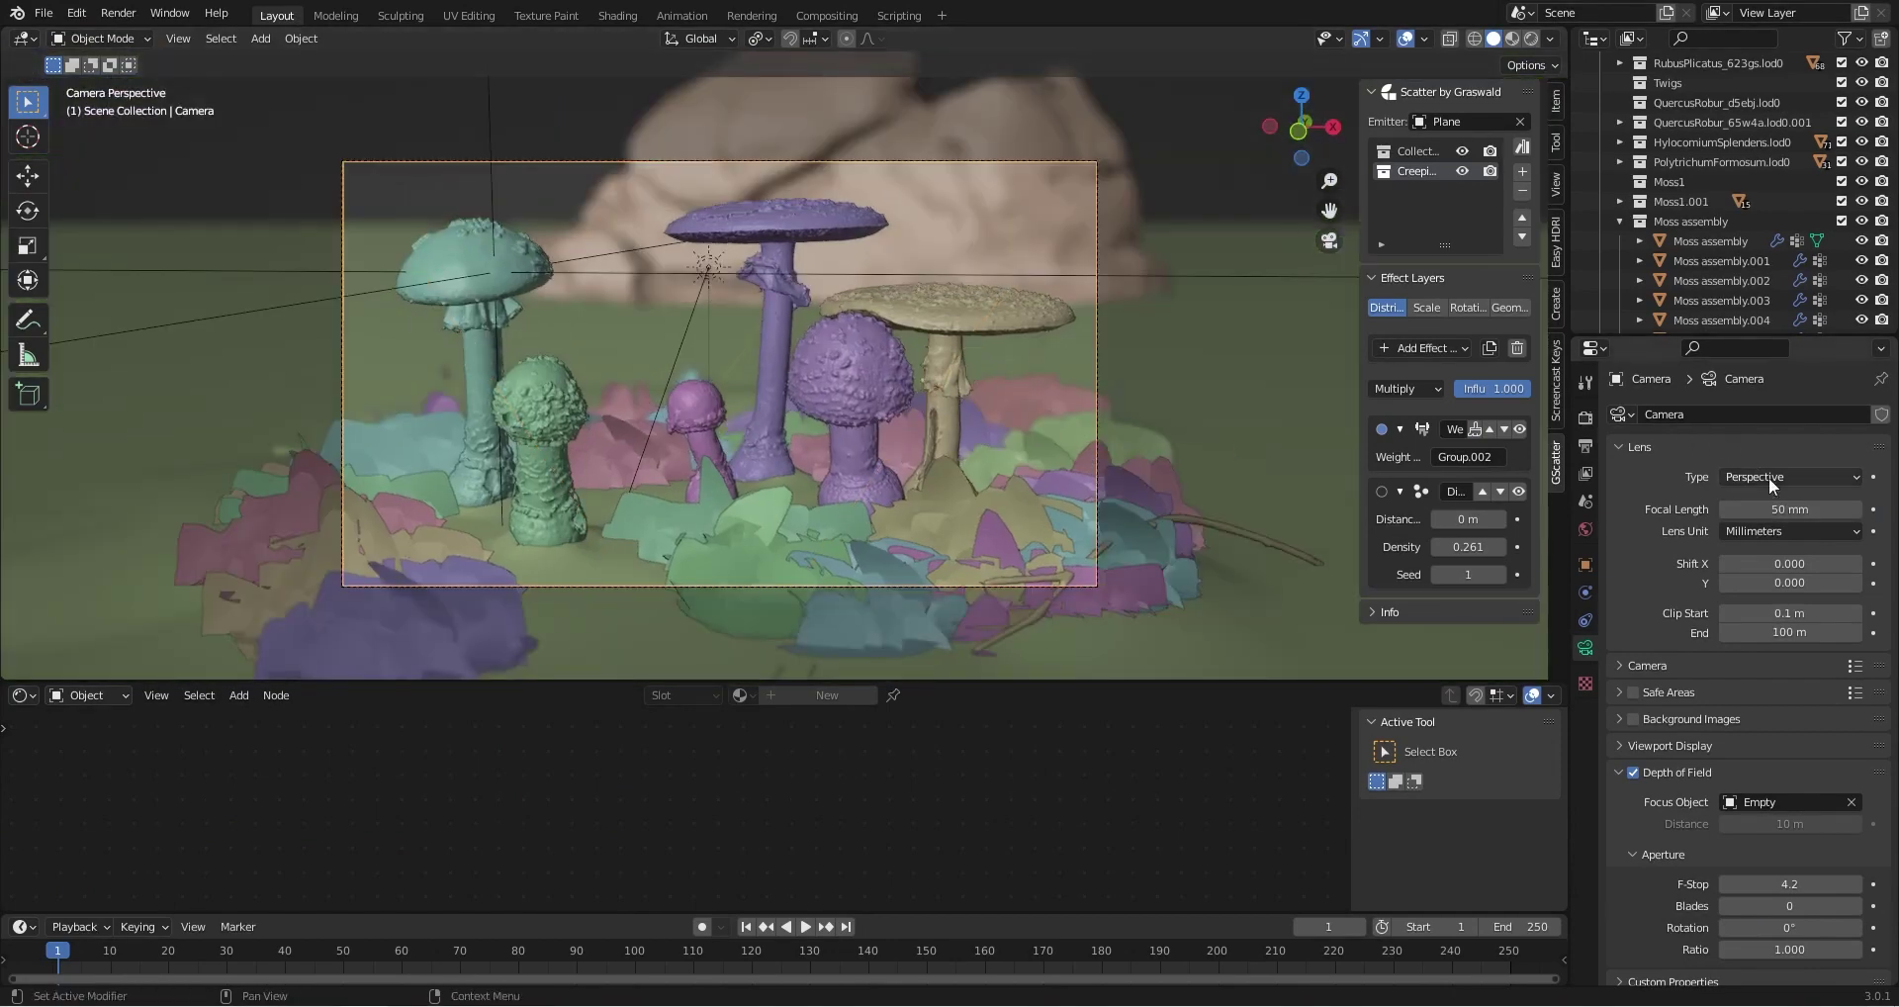
mouse_move(1786, 509)
mouse_down()
mouse_move(1832, 509)
mouse_move(1711, 509)
mouse_move(1792, 509)
mouse_up()
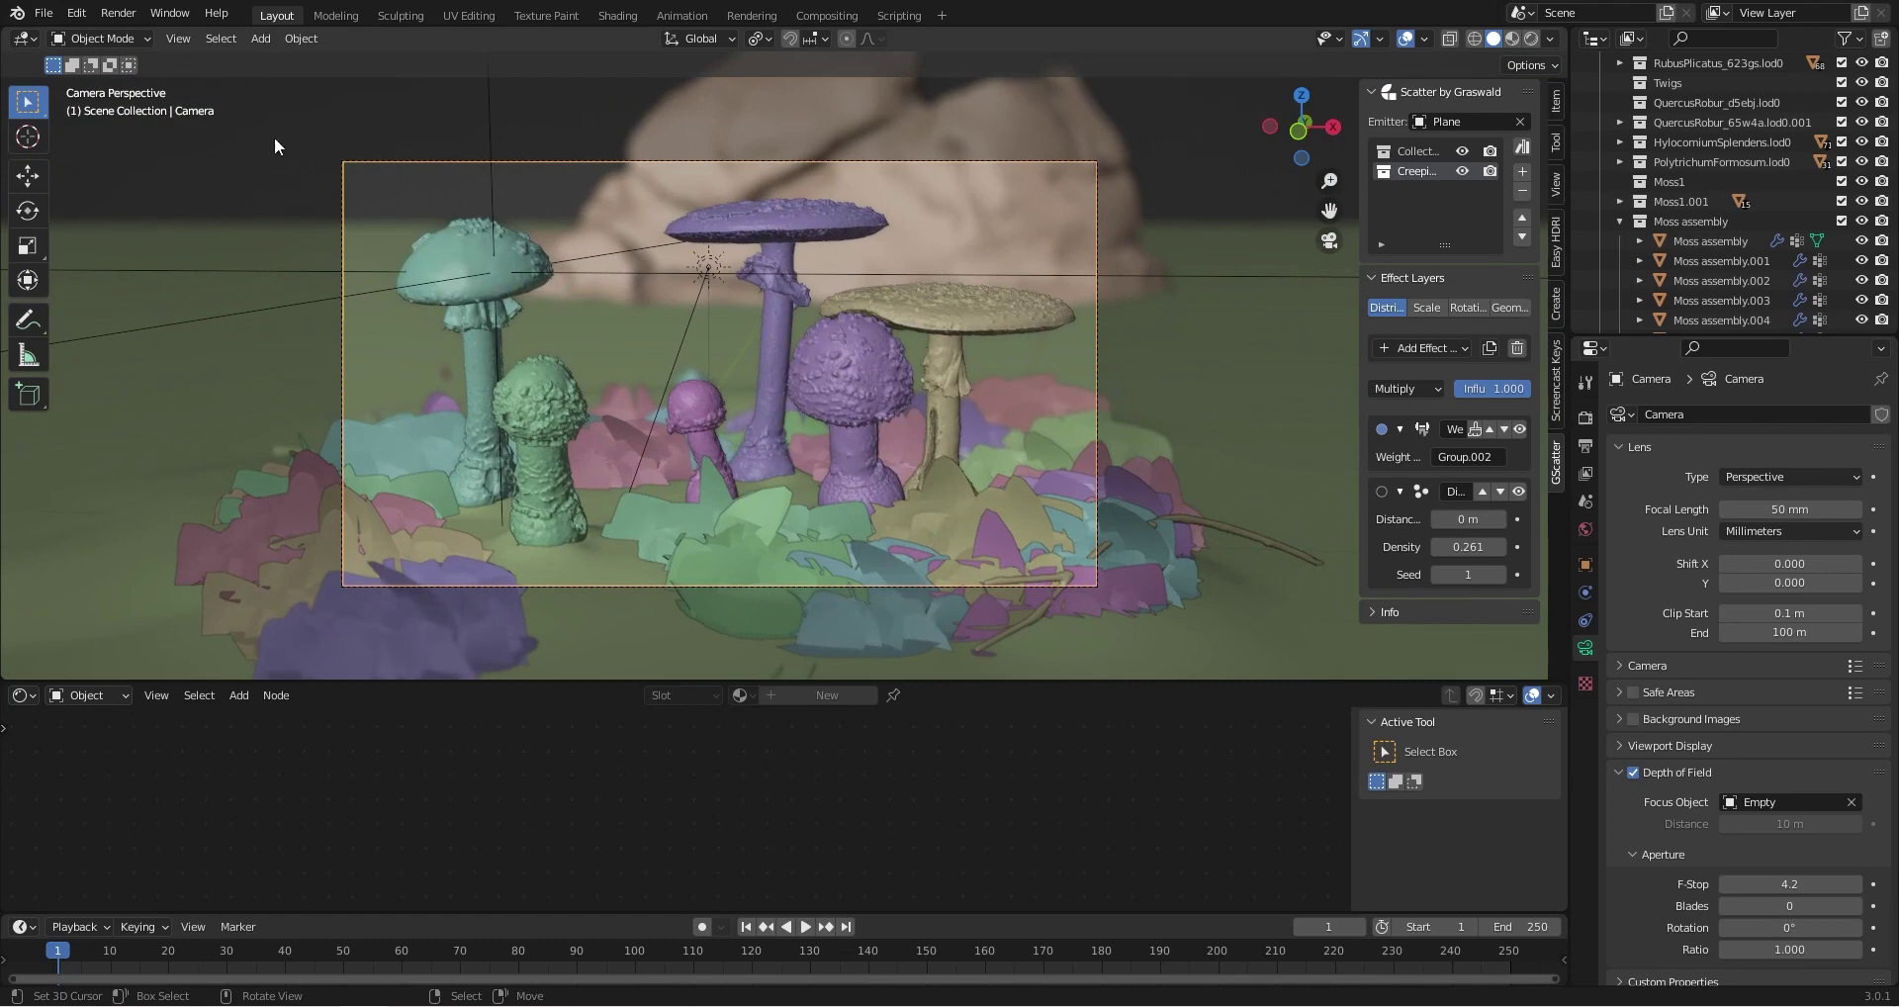
Raise the bentgrass distribution density to 12.361 on the ground plane while checking the camera view
middle_drag(584, 168, 608, 279)
right_click(609, 279)
scroll(853, 247, down, 12)
middle_drag(853, 246, 813, 289)
scroll(895, 384, up, 6)
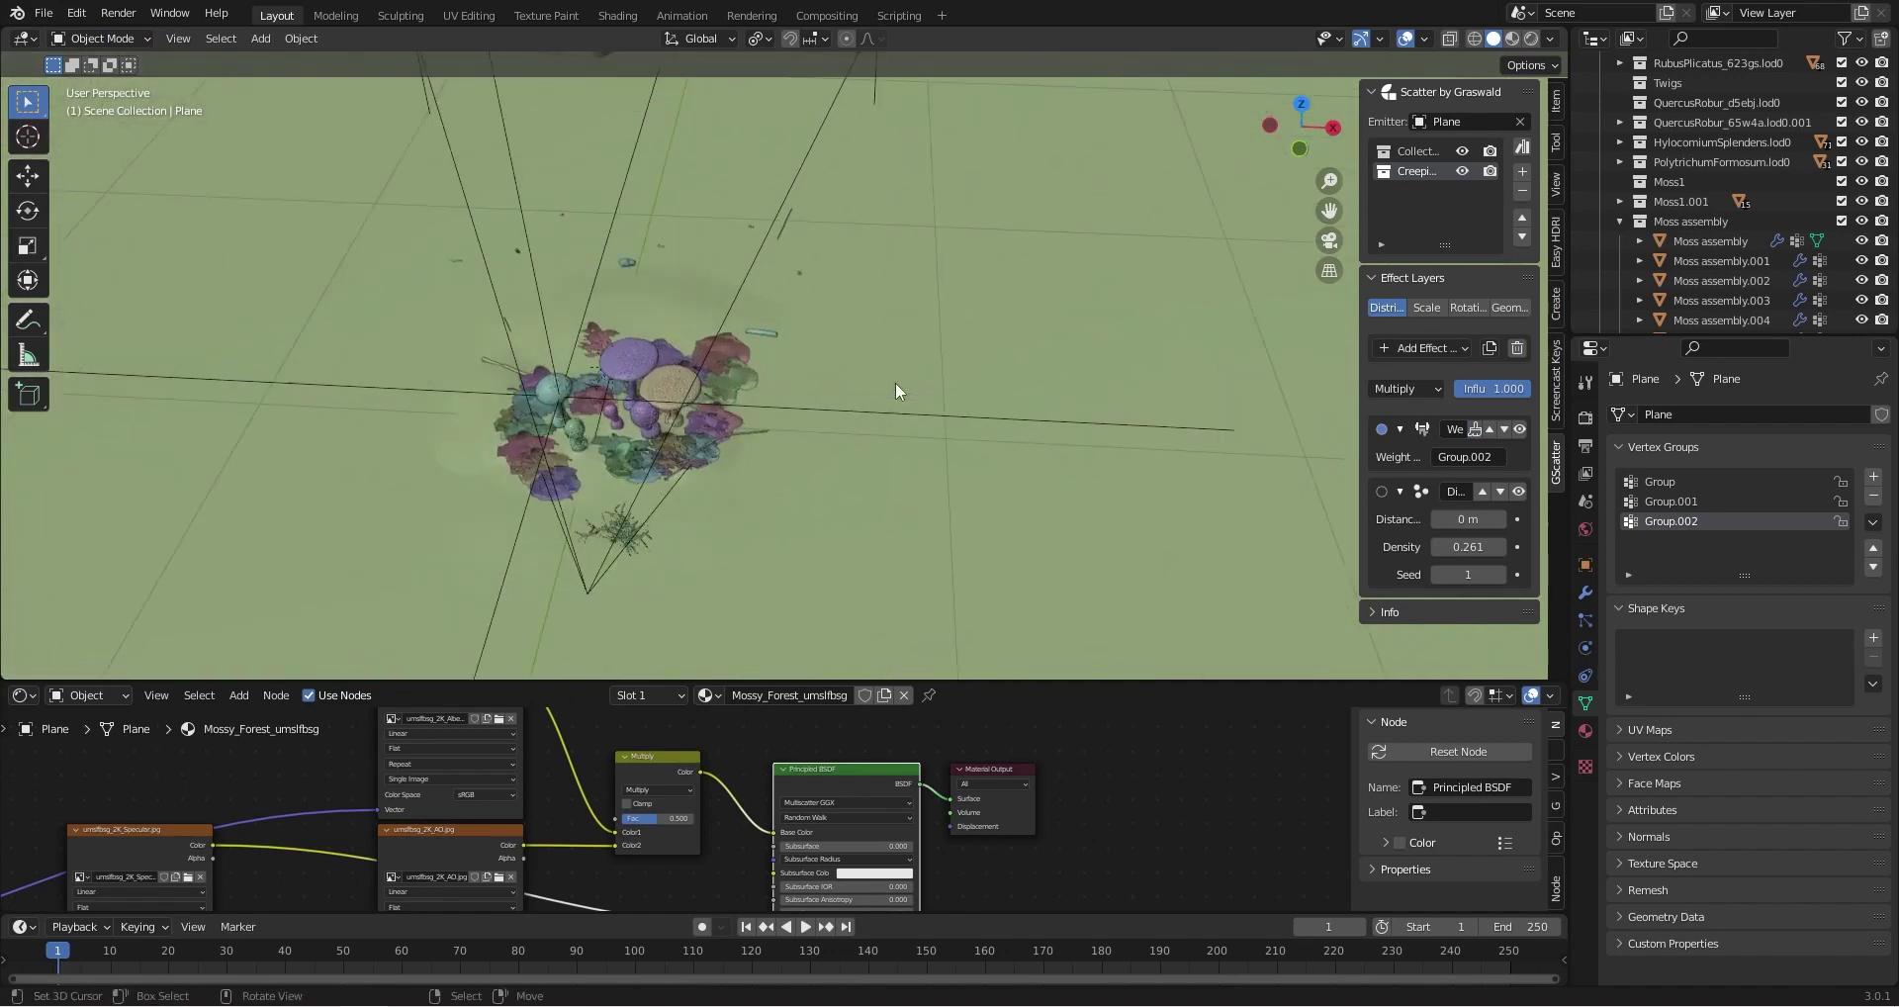
middle_drag(896, 384, 895, 358)
drag(1468, 547, 1500, 547)
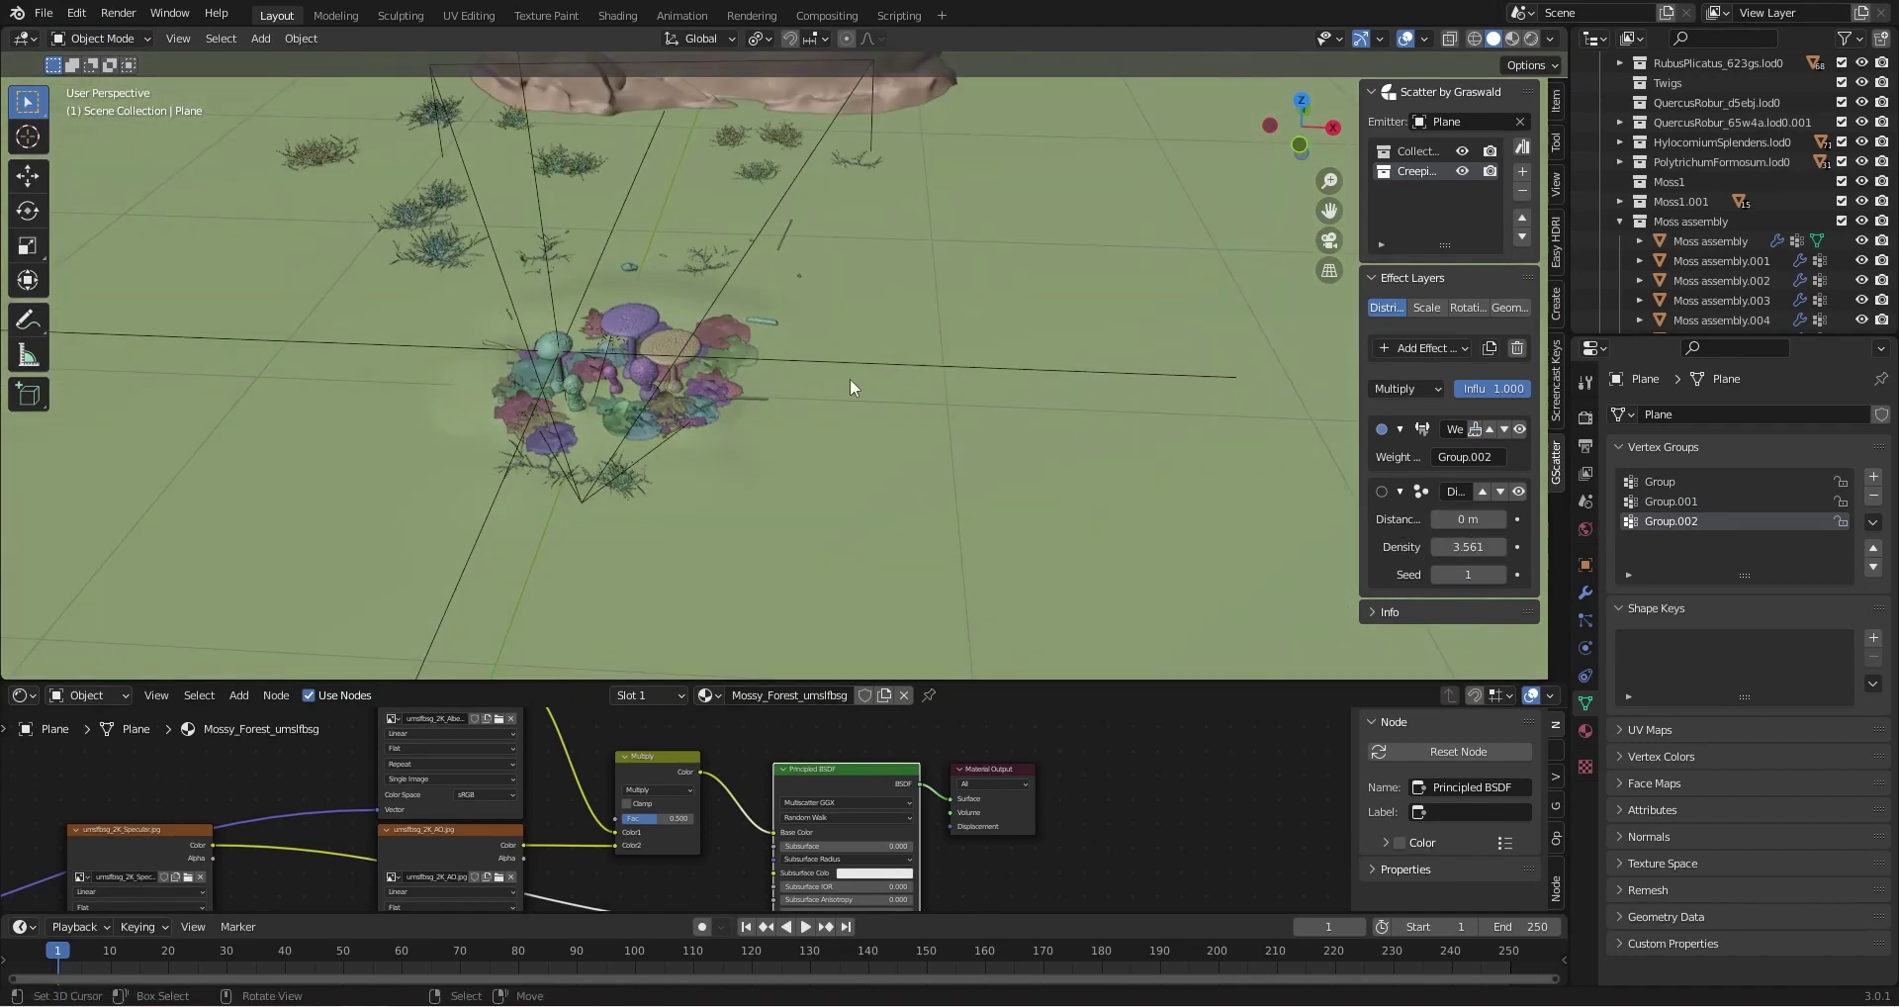
key(KP_0)
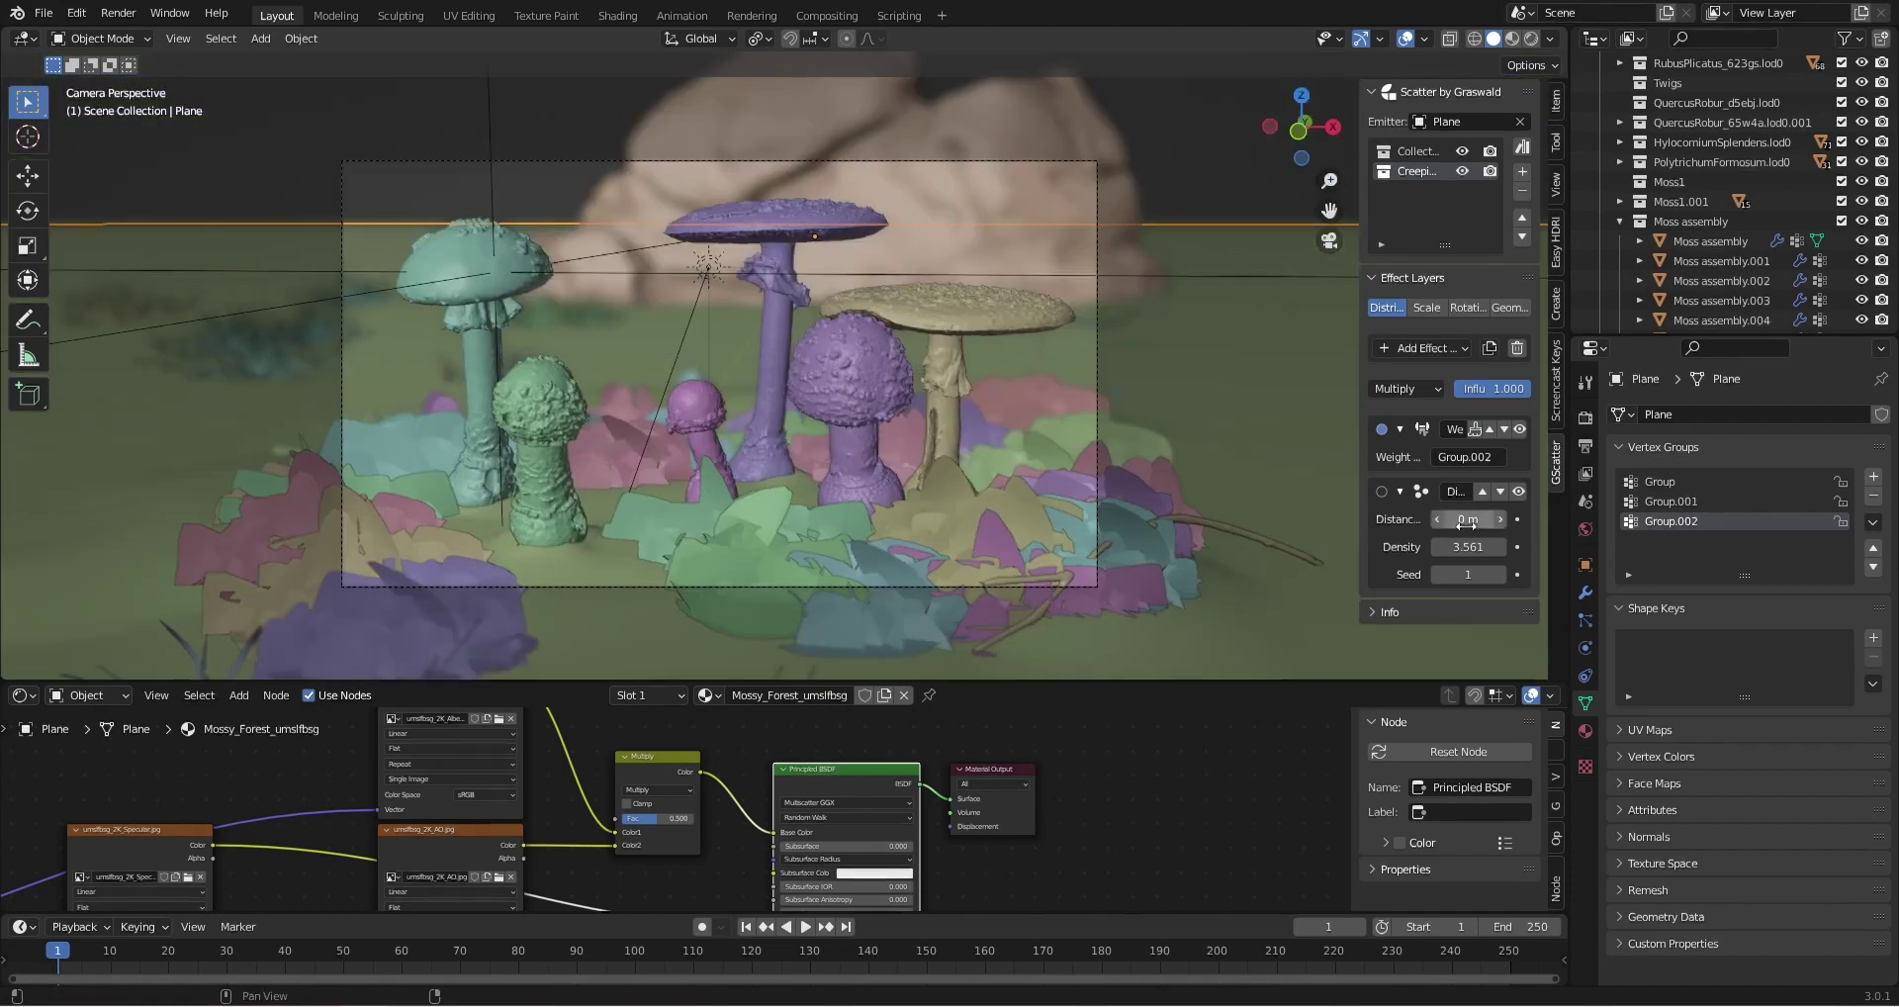
drag(1463, 554, 1526, 554)
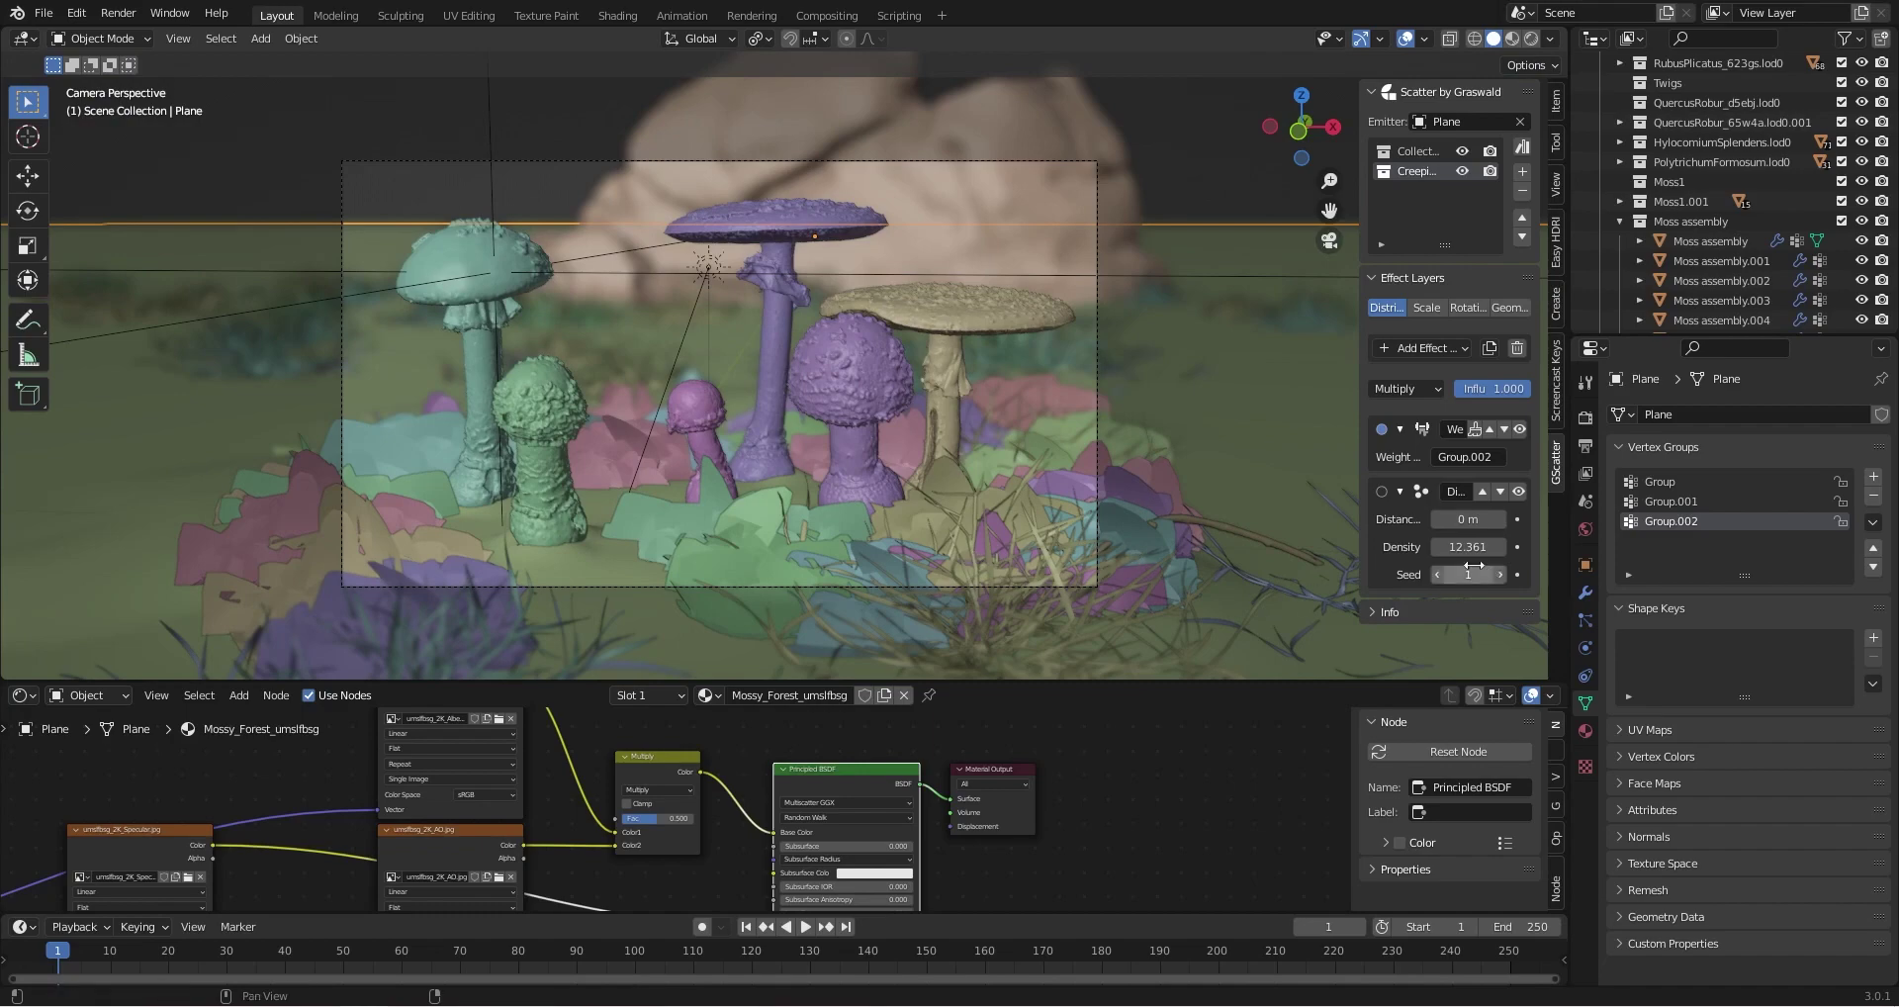
mouse_move(1044, 403)
middle_down()
mouse_move(1059, 481)
mouse_move(1044, 407)
middle_up()
key(KP_0)
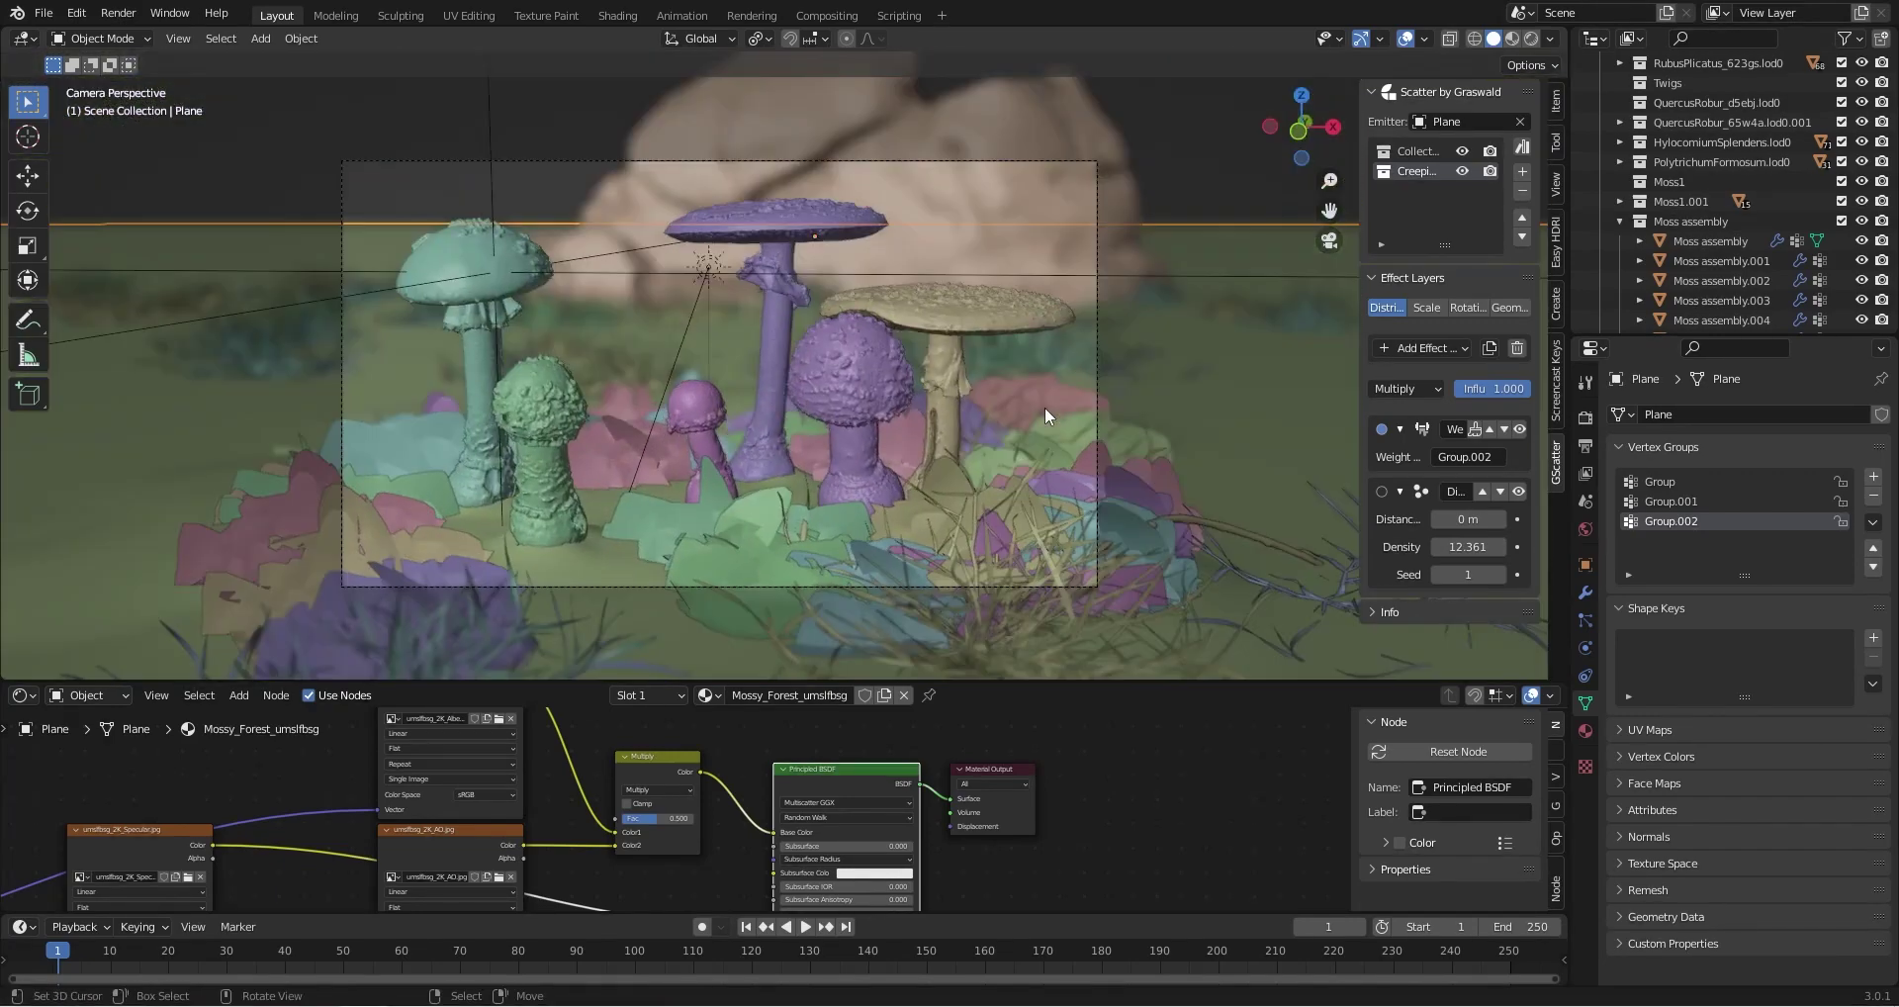
Step the bentgrass distribution seed upward past 7 to vary the clump placement in the camera view
click(1501, 575)
click(1501, 575)
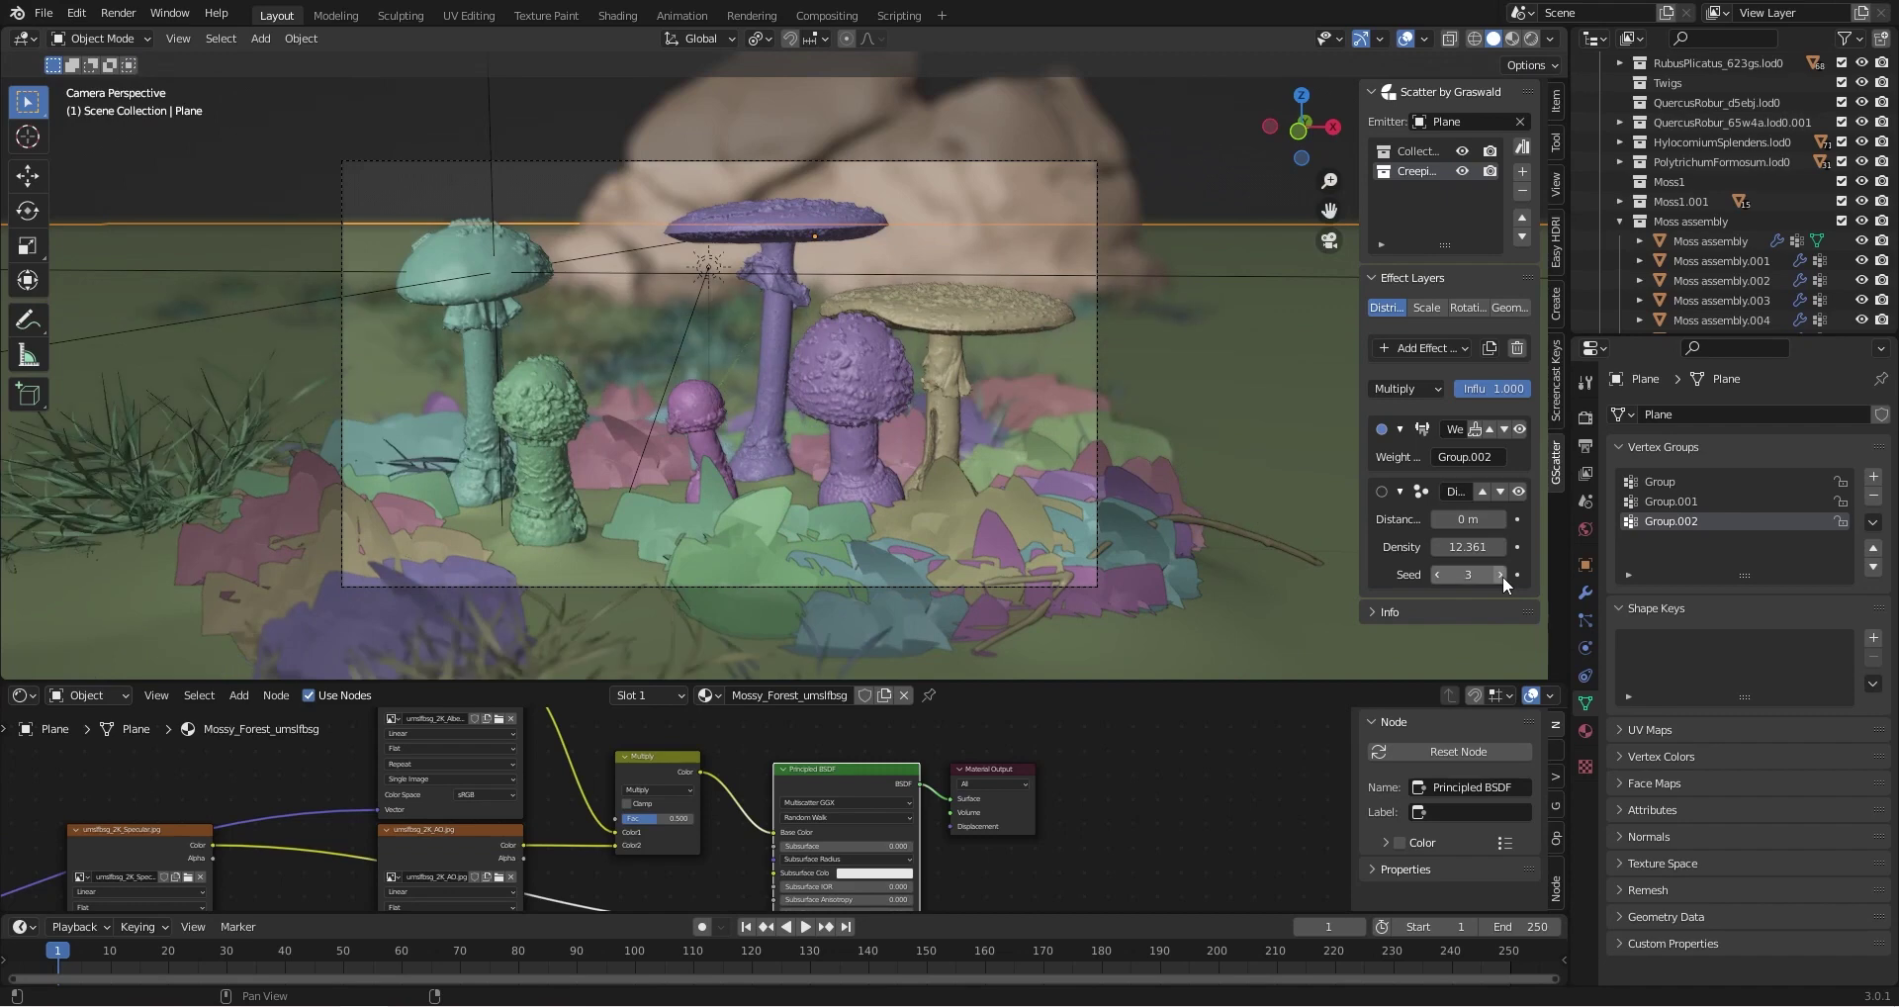
click(1502, 575)
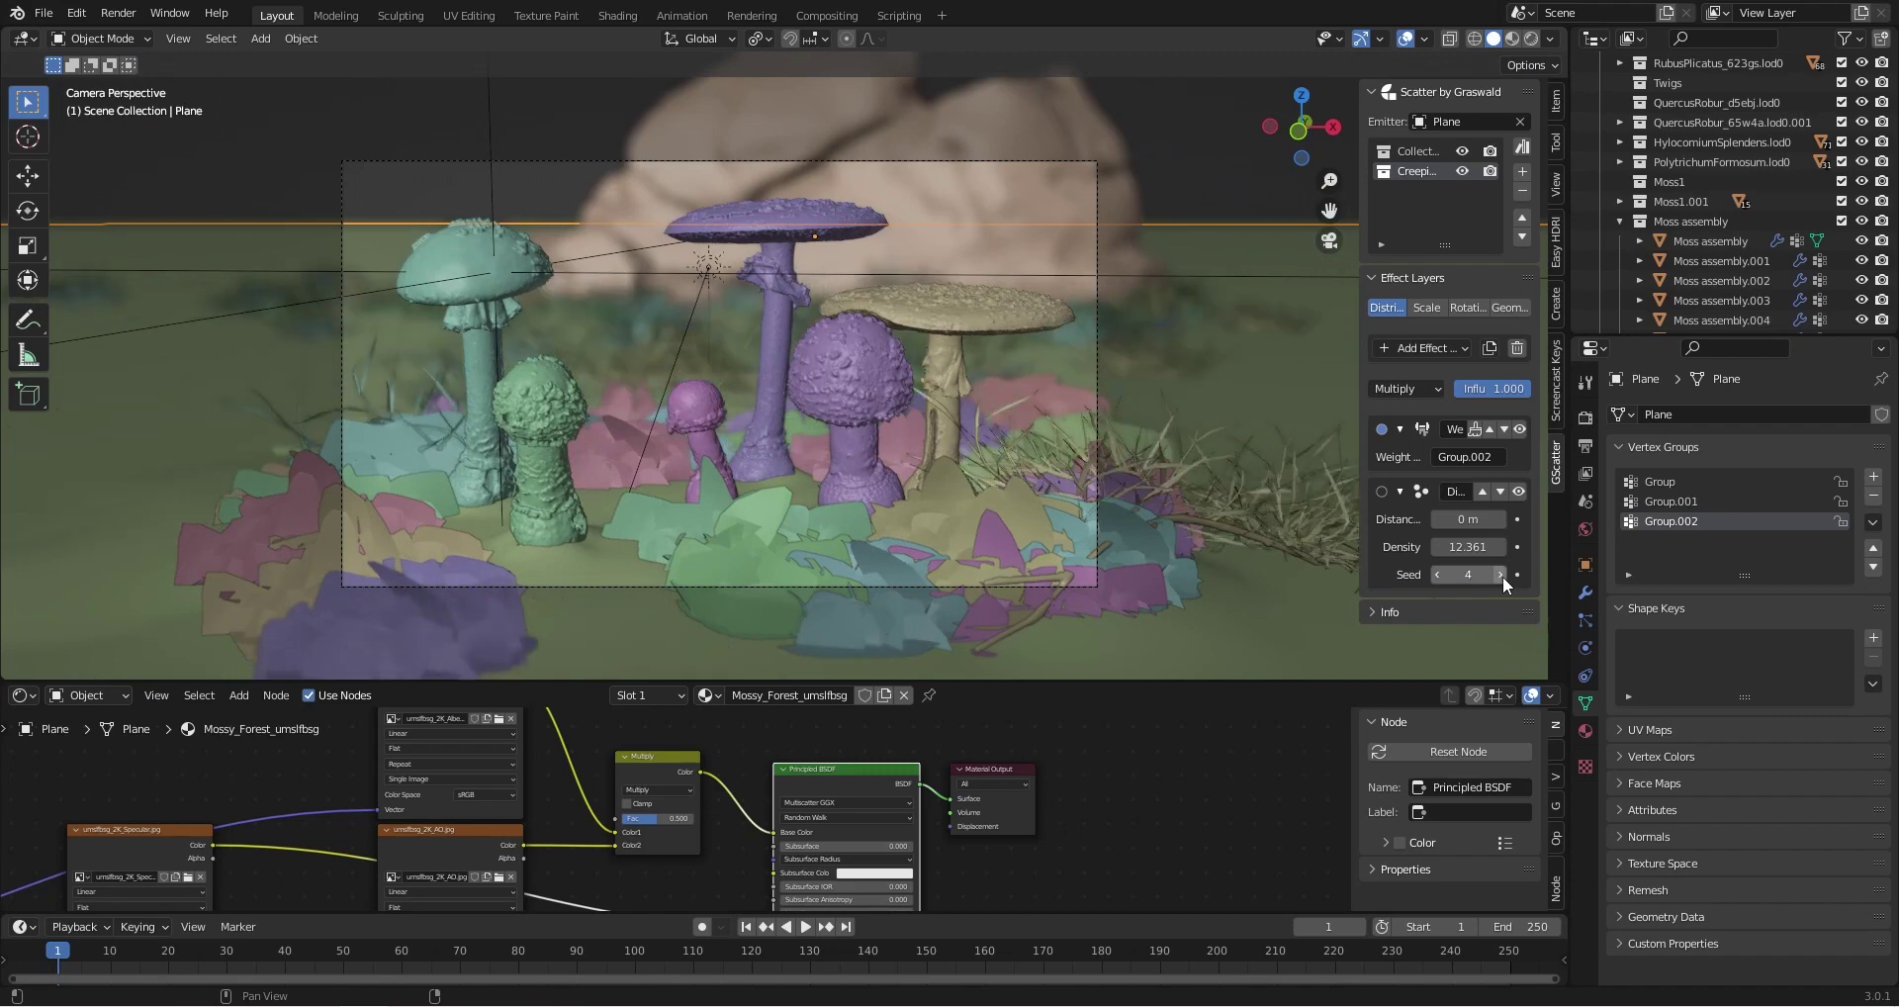
click(1501, 575)
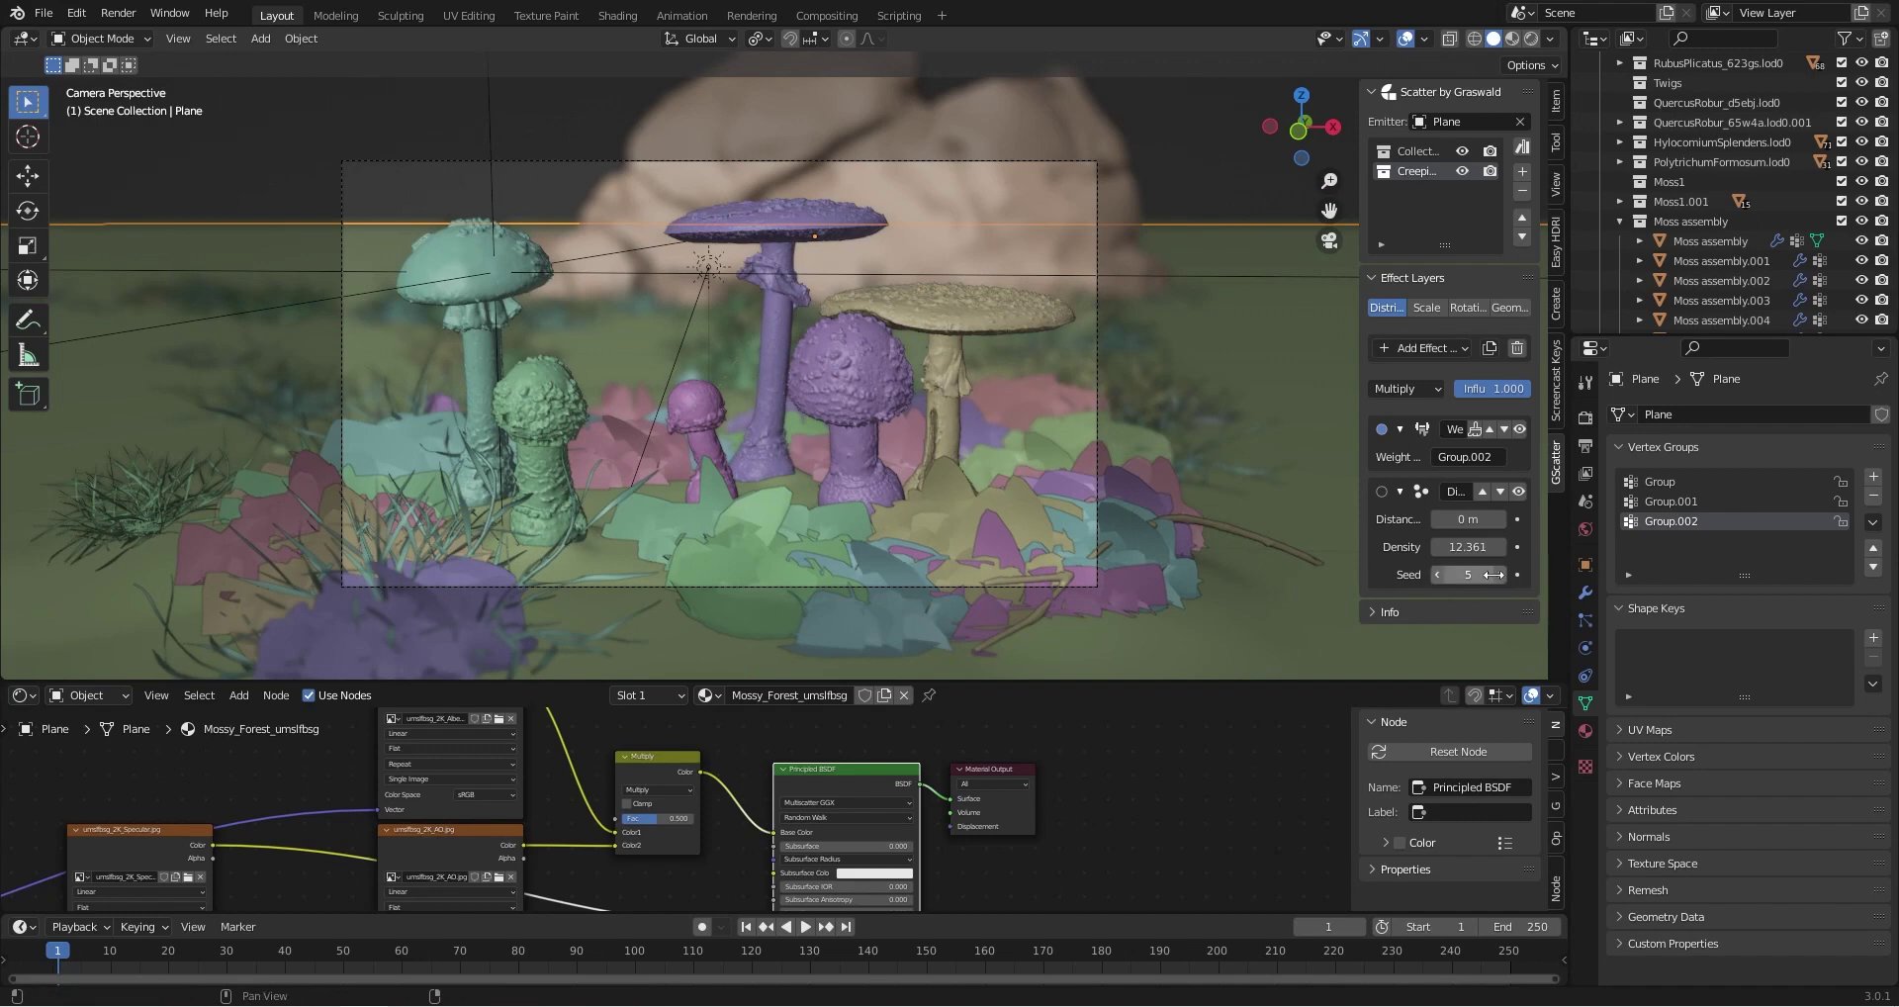
click(1501, 575)
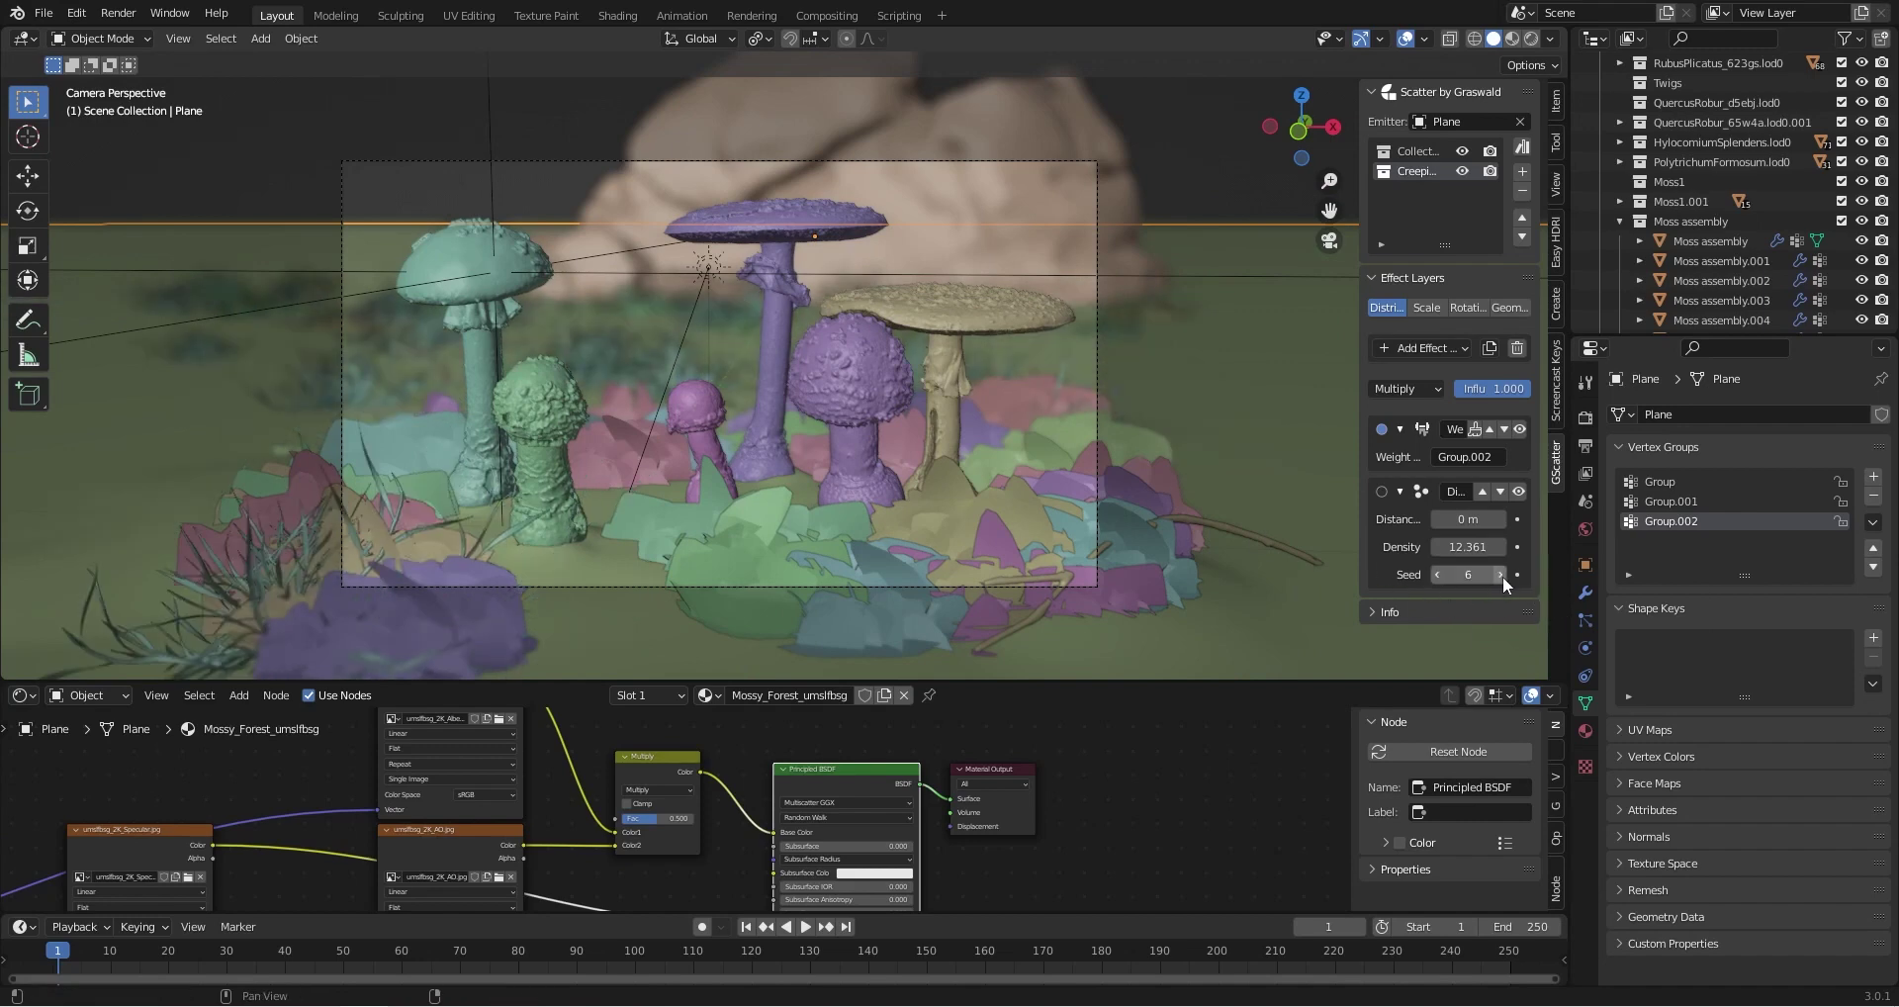
click(1502, 575)
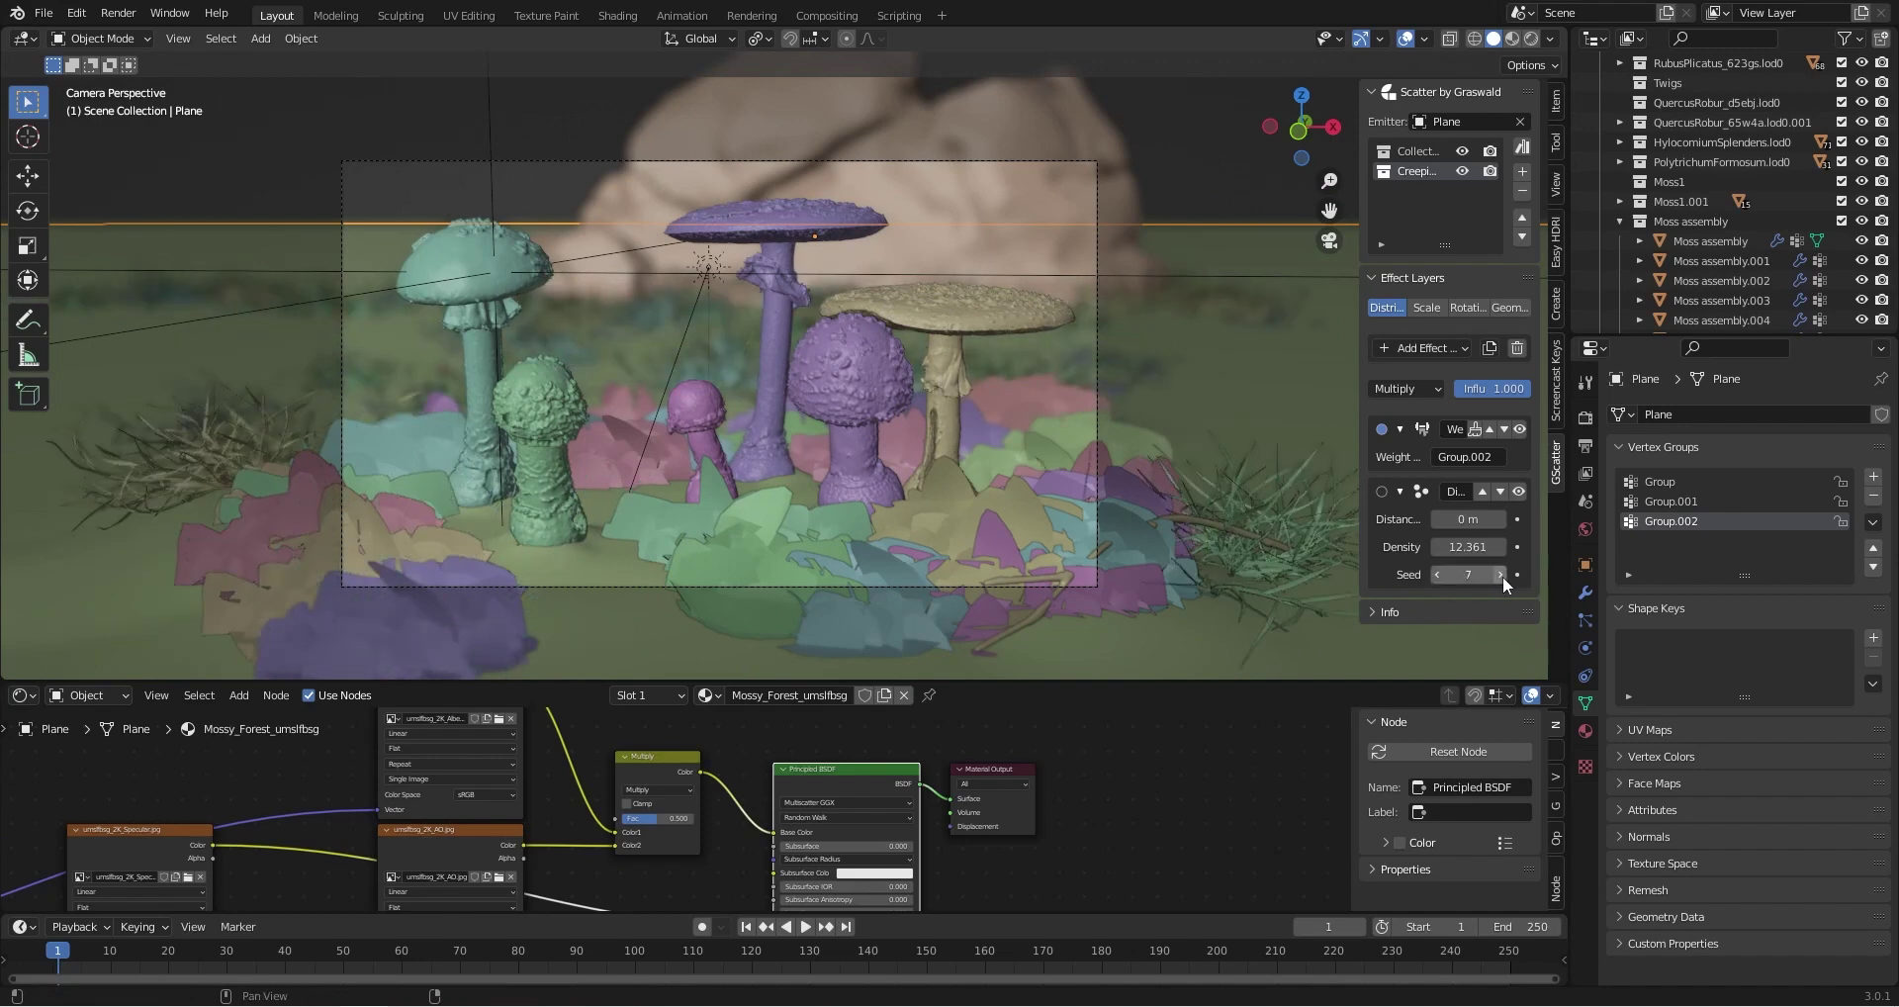
click(1502, 575)
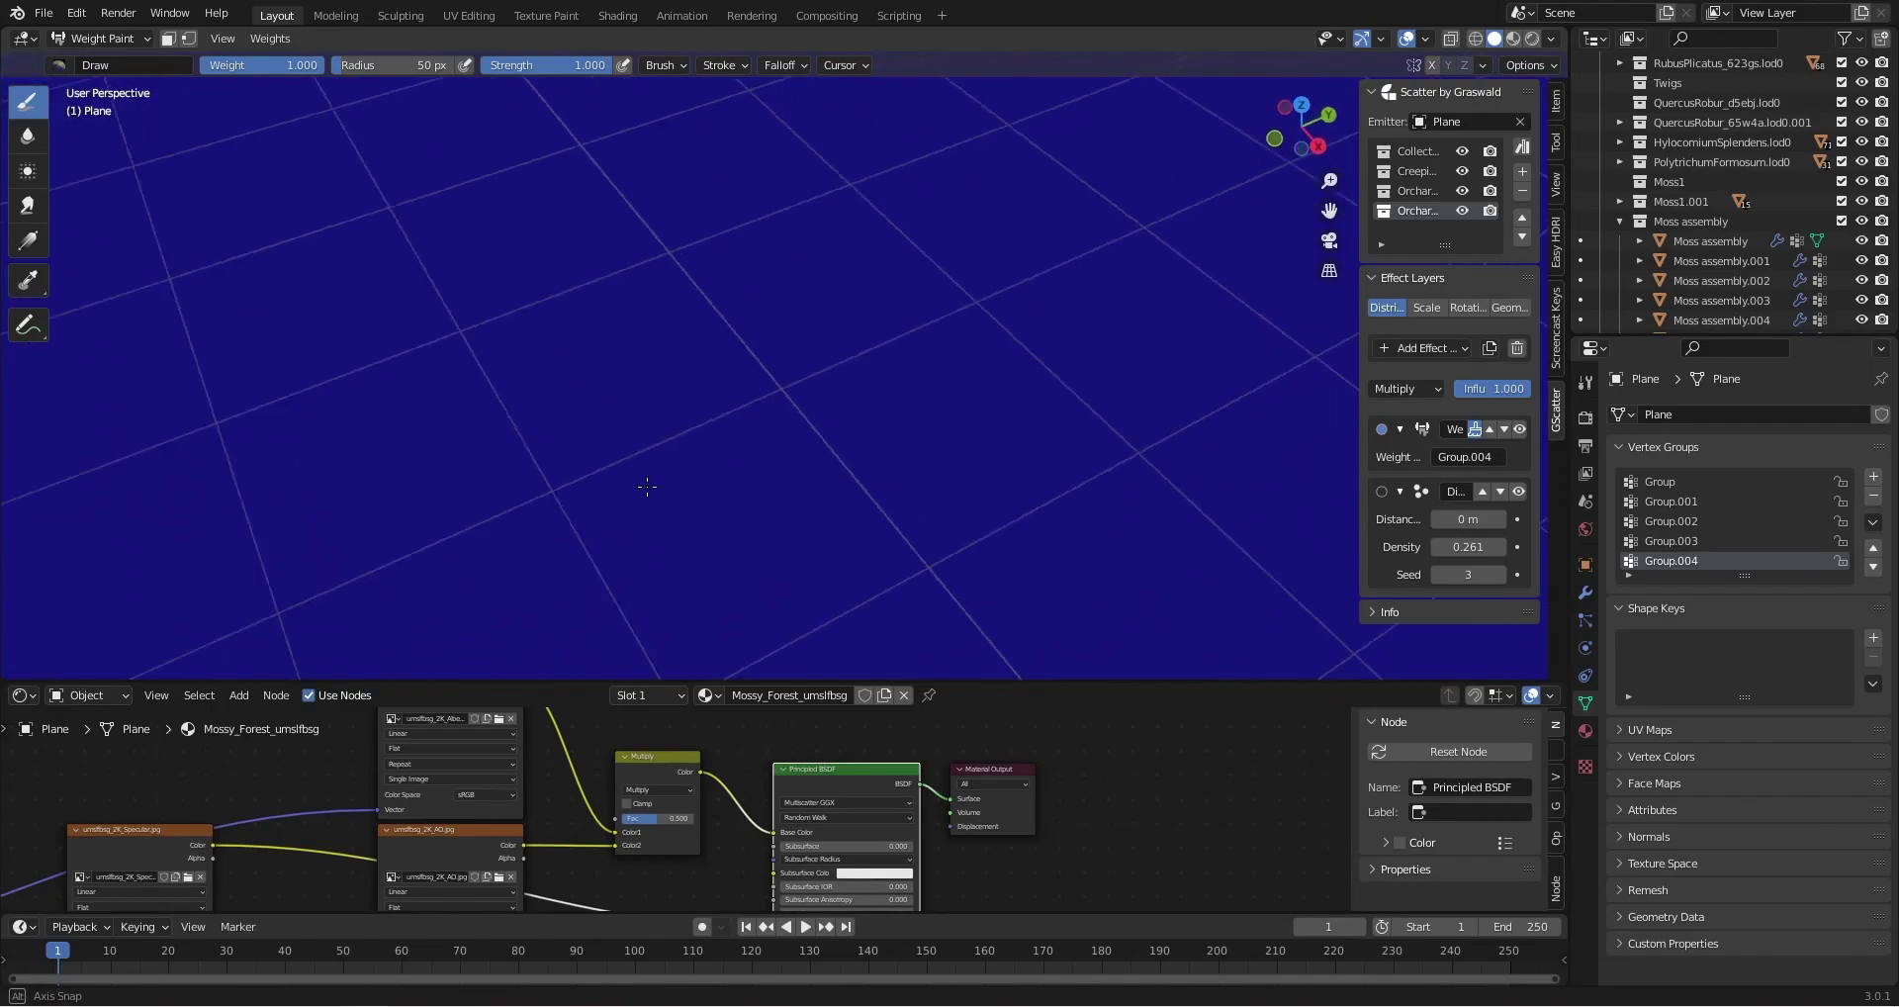
Examine the weights painted for the last grass layer around the rock and the ground behind the mushrooms
mouse_move(647, 487)
shift+middle_down()
mouse_move(752, 525)
mouse_move(966, 551)
shift+middle_up()
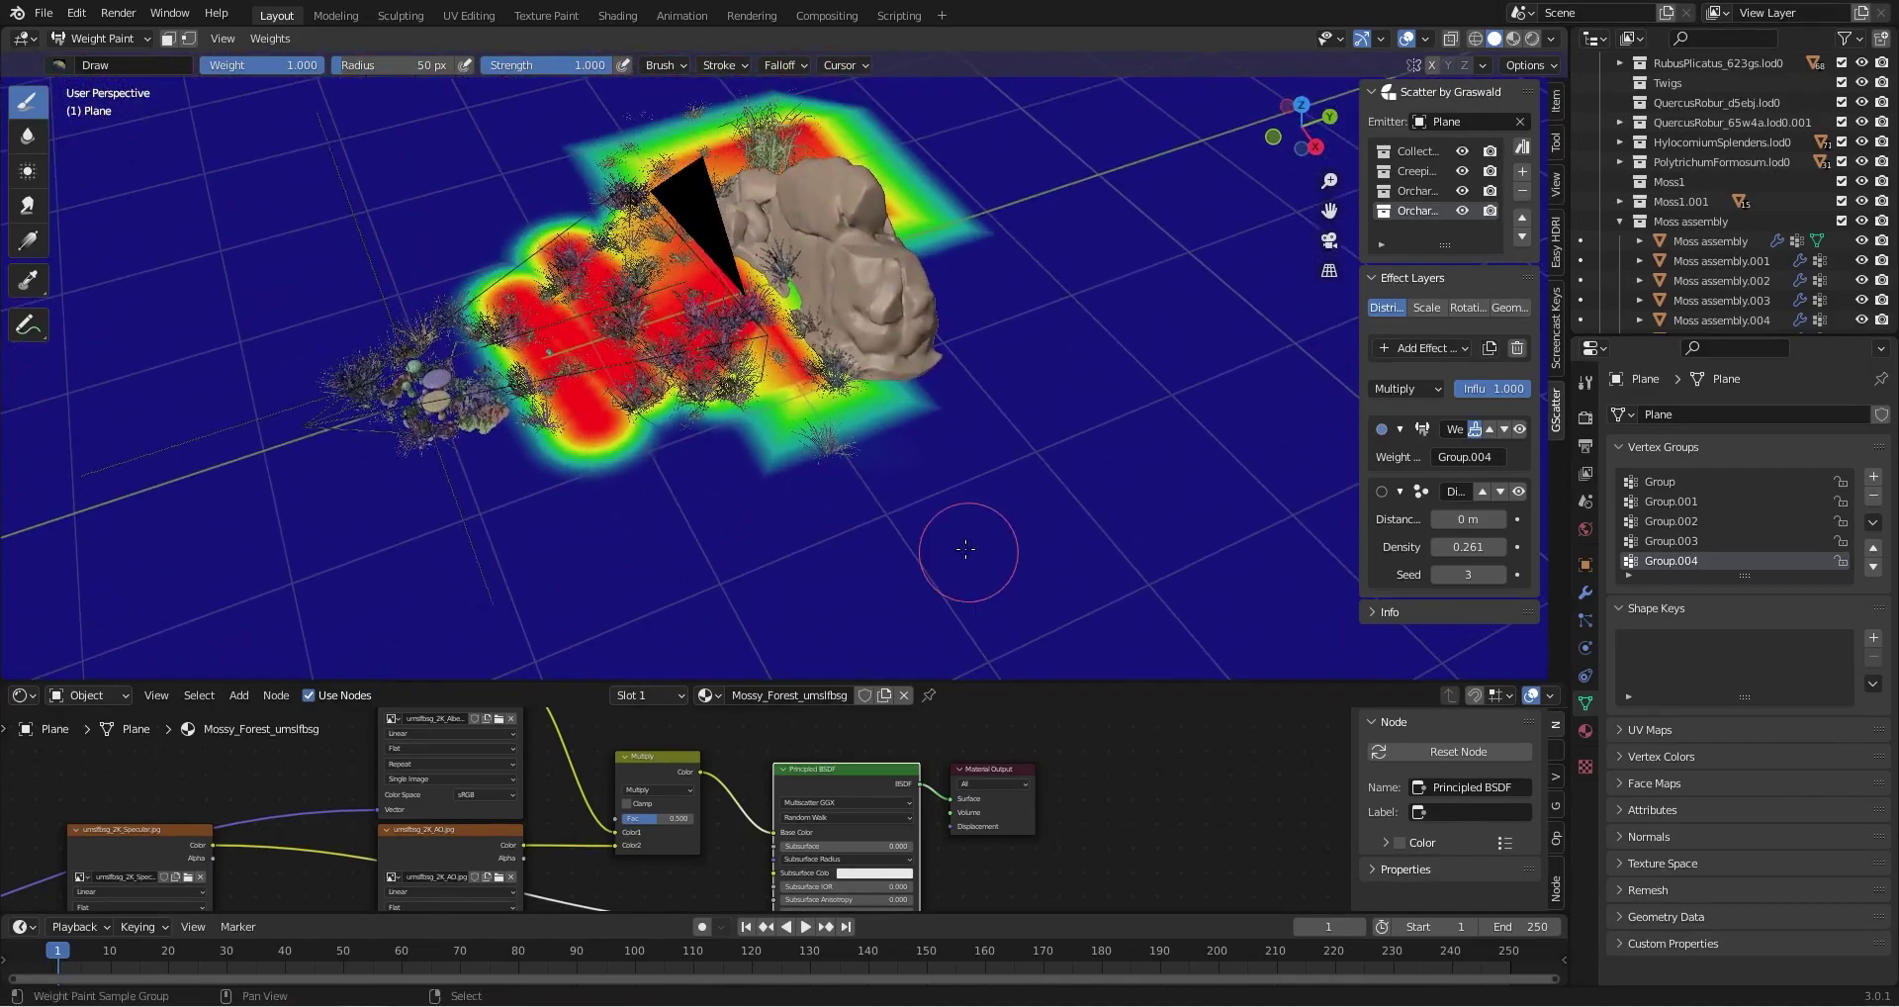
middle_drag(873, 480, 789, 464)
scroll(789, 464, up, 2)
scroll(751, 407, up, 2)
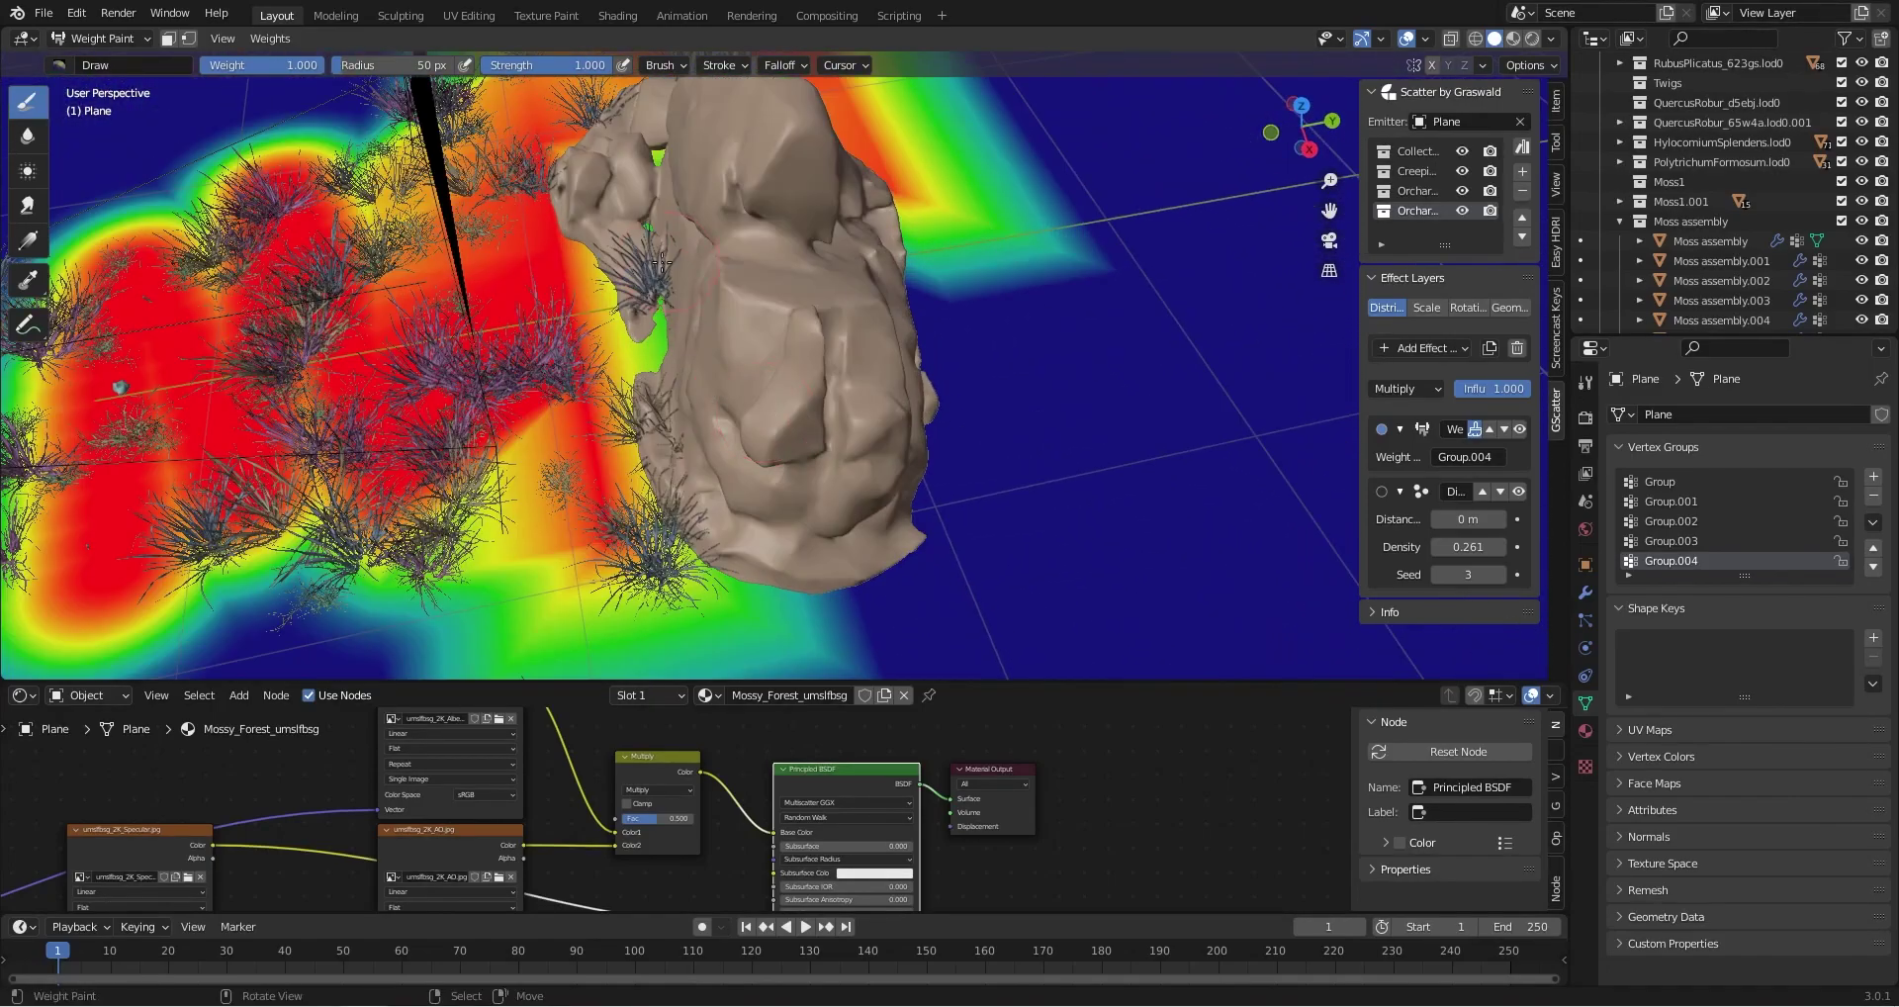
shift+middle_drag(630, 268, 648, 394)
middle_drag(648, 394, 682, 411)
scroll(989, 553, down, 4)
middle_drag(999, 551, 1093, 534)
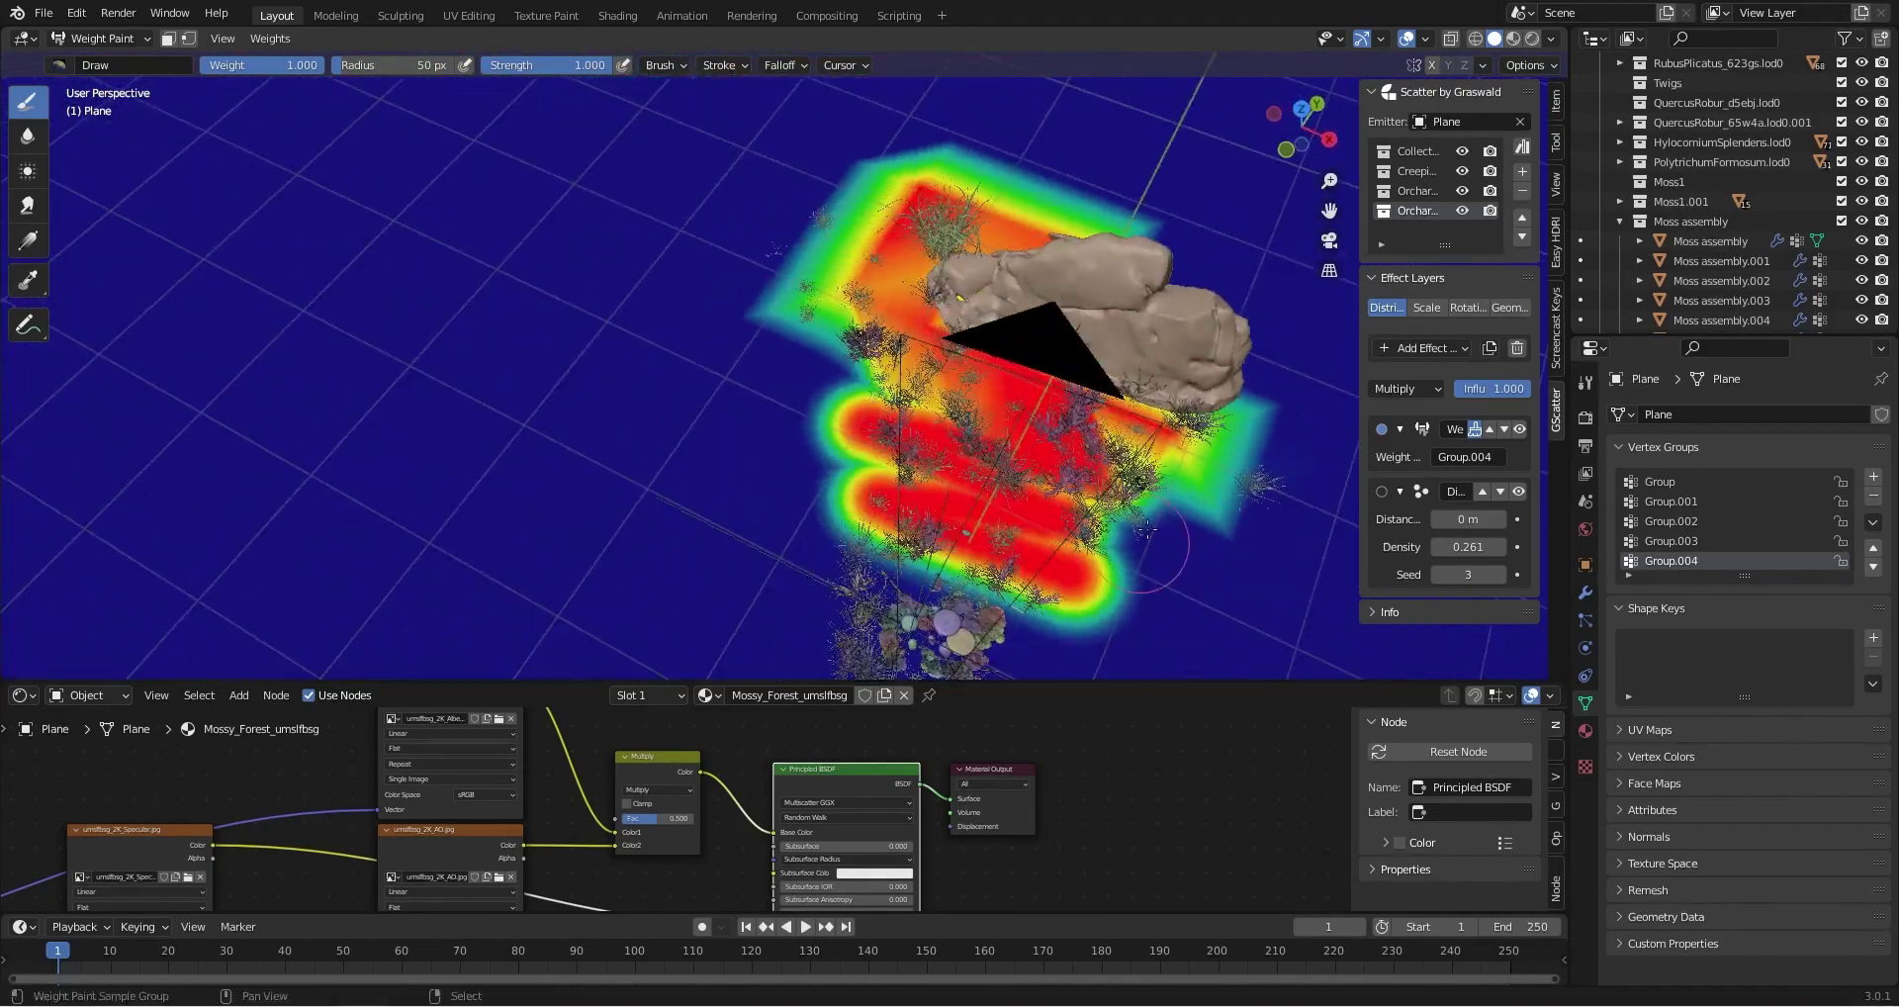
mouse_move(975, 371)
shift+middle_down()
mouse_move(599, 307)
mouse_move(636, 292)
shift+middle_up()
Return to Object Mode and raise the last grass layer's distribution density to 4.561
click(107, 39)
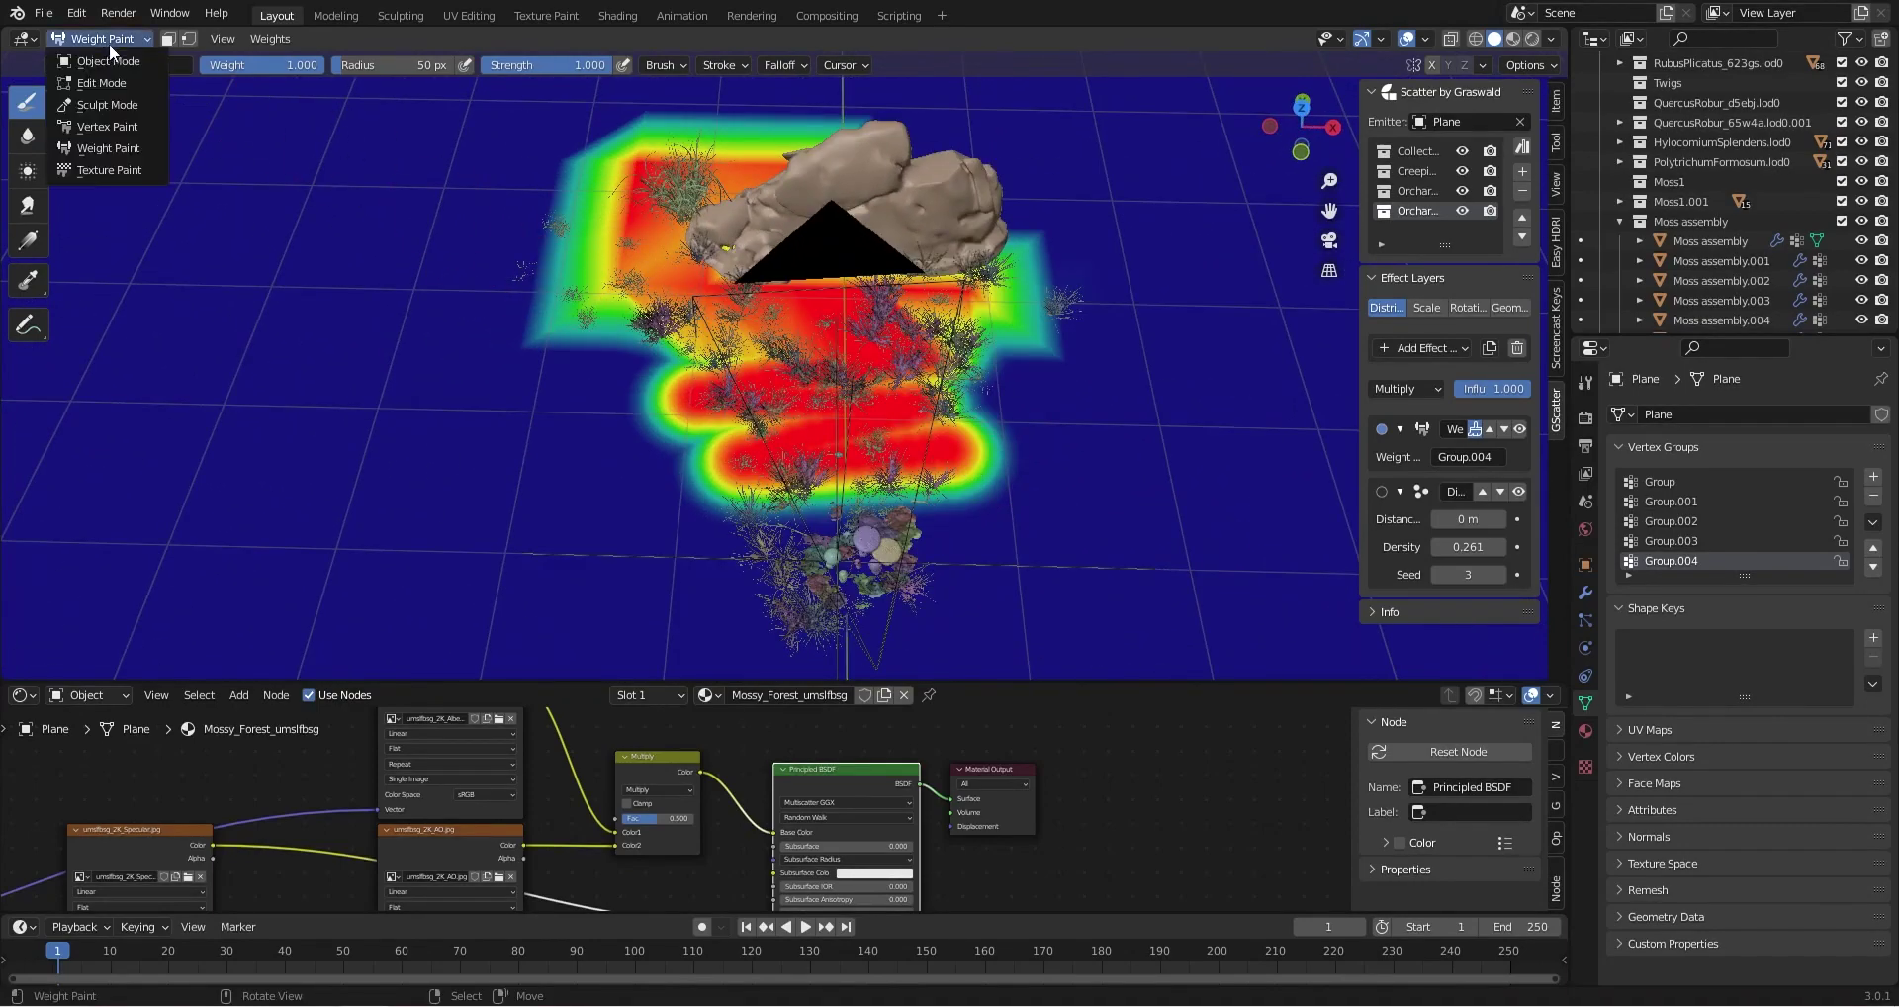
click(111, 61)
drag(1468, 547, 1558, 547)
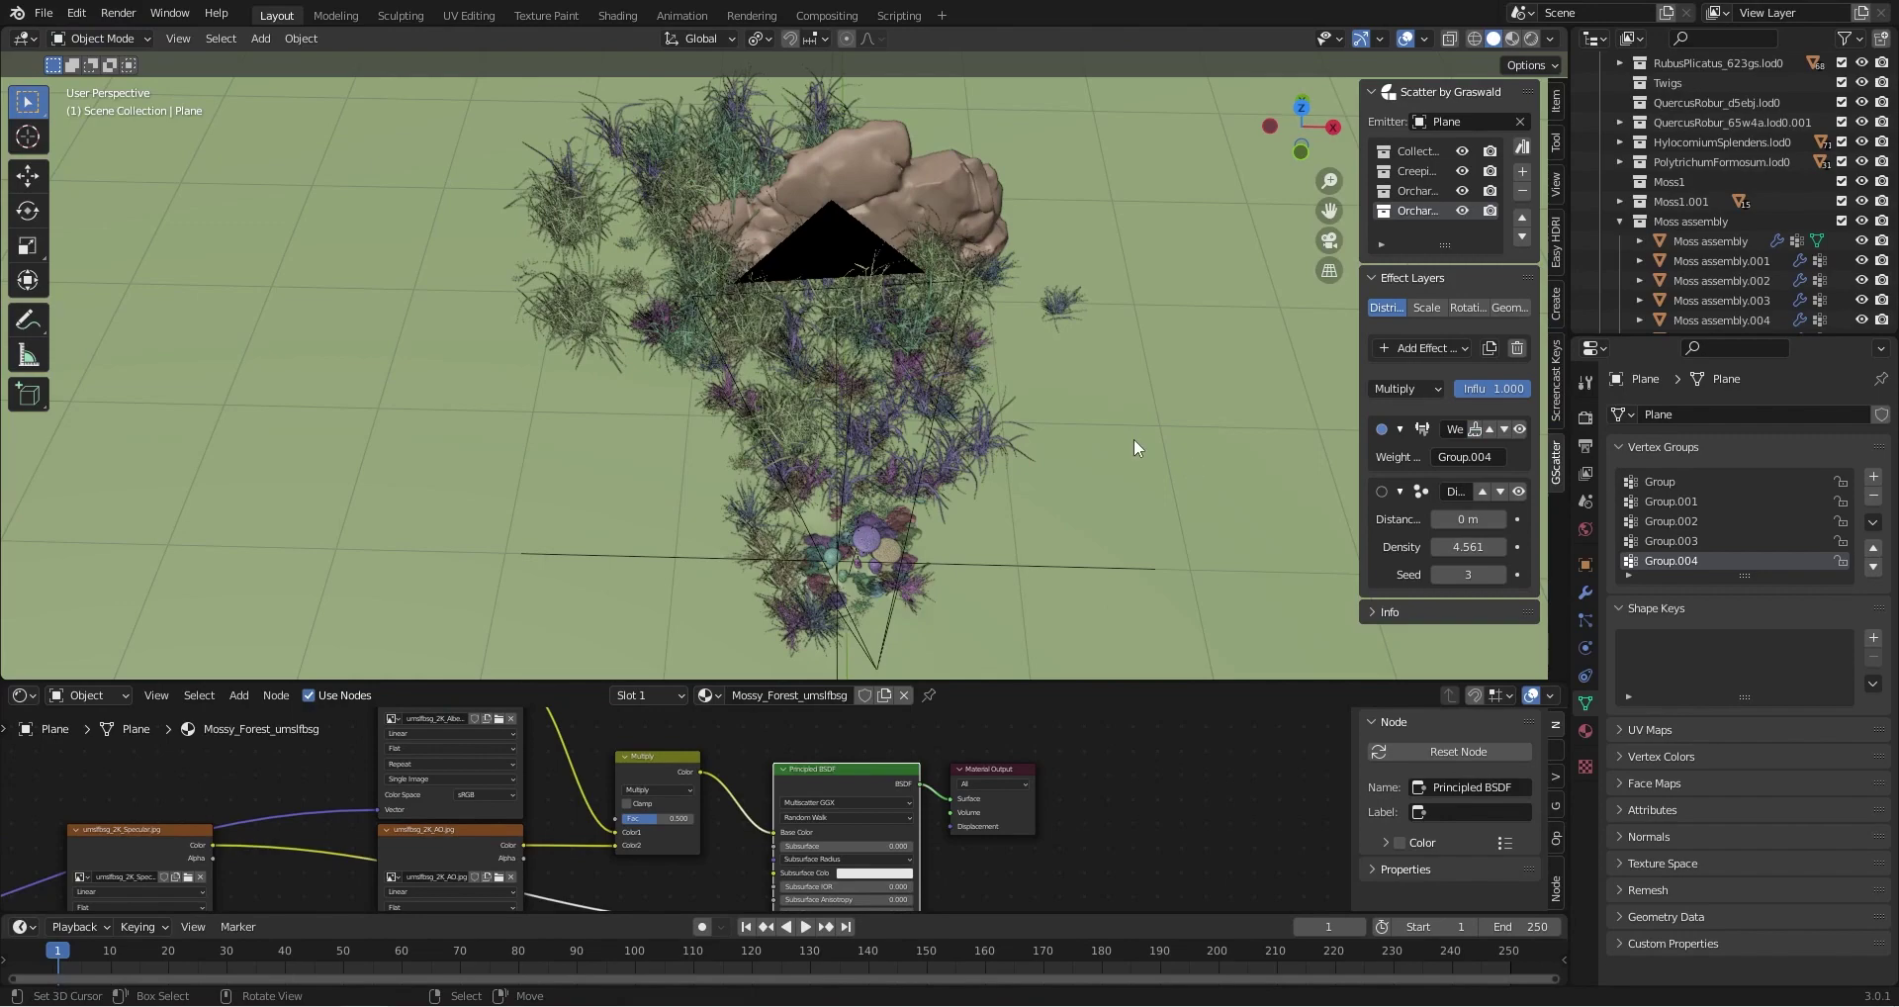
Save the file and preview the scene through the camera with rendered shading in a maximized viewport
key(KP_0)
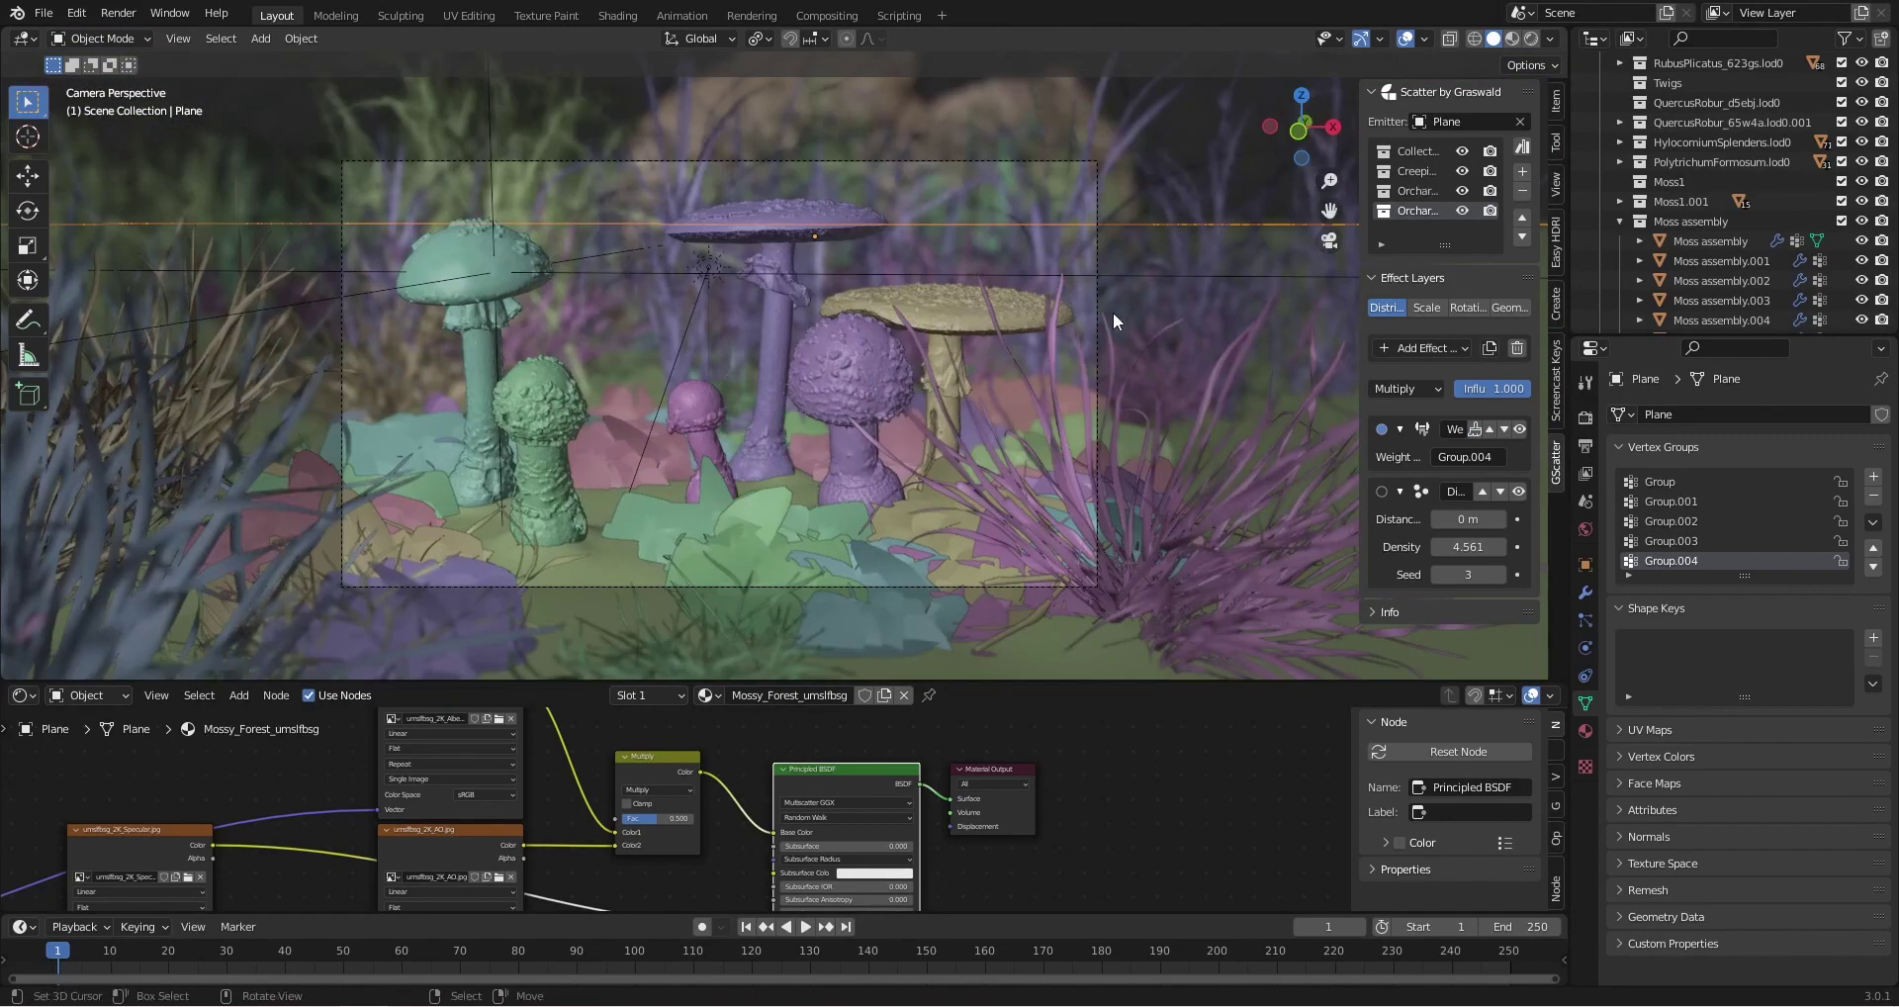
key(ctrl+s)
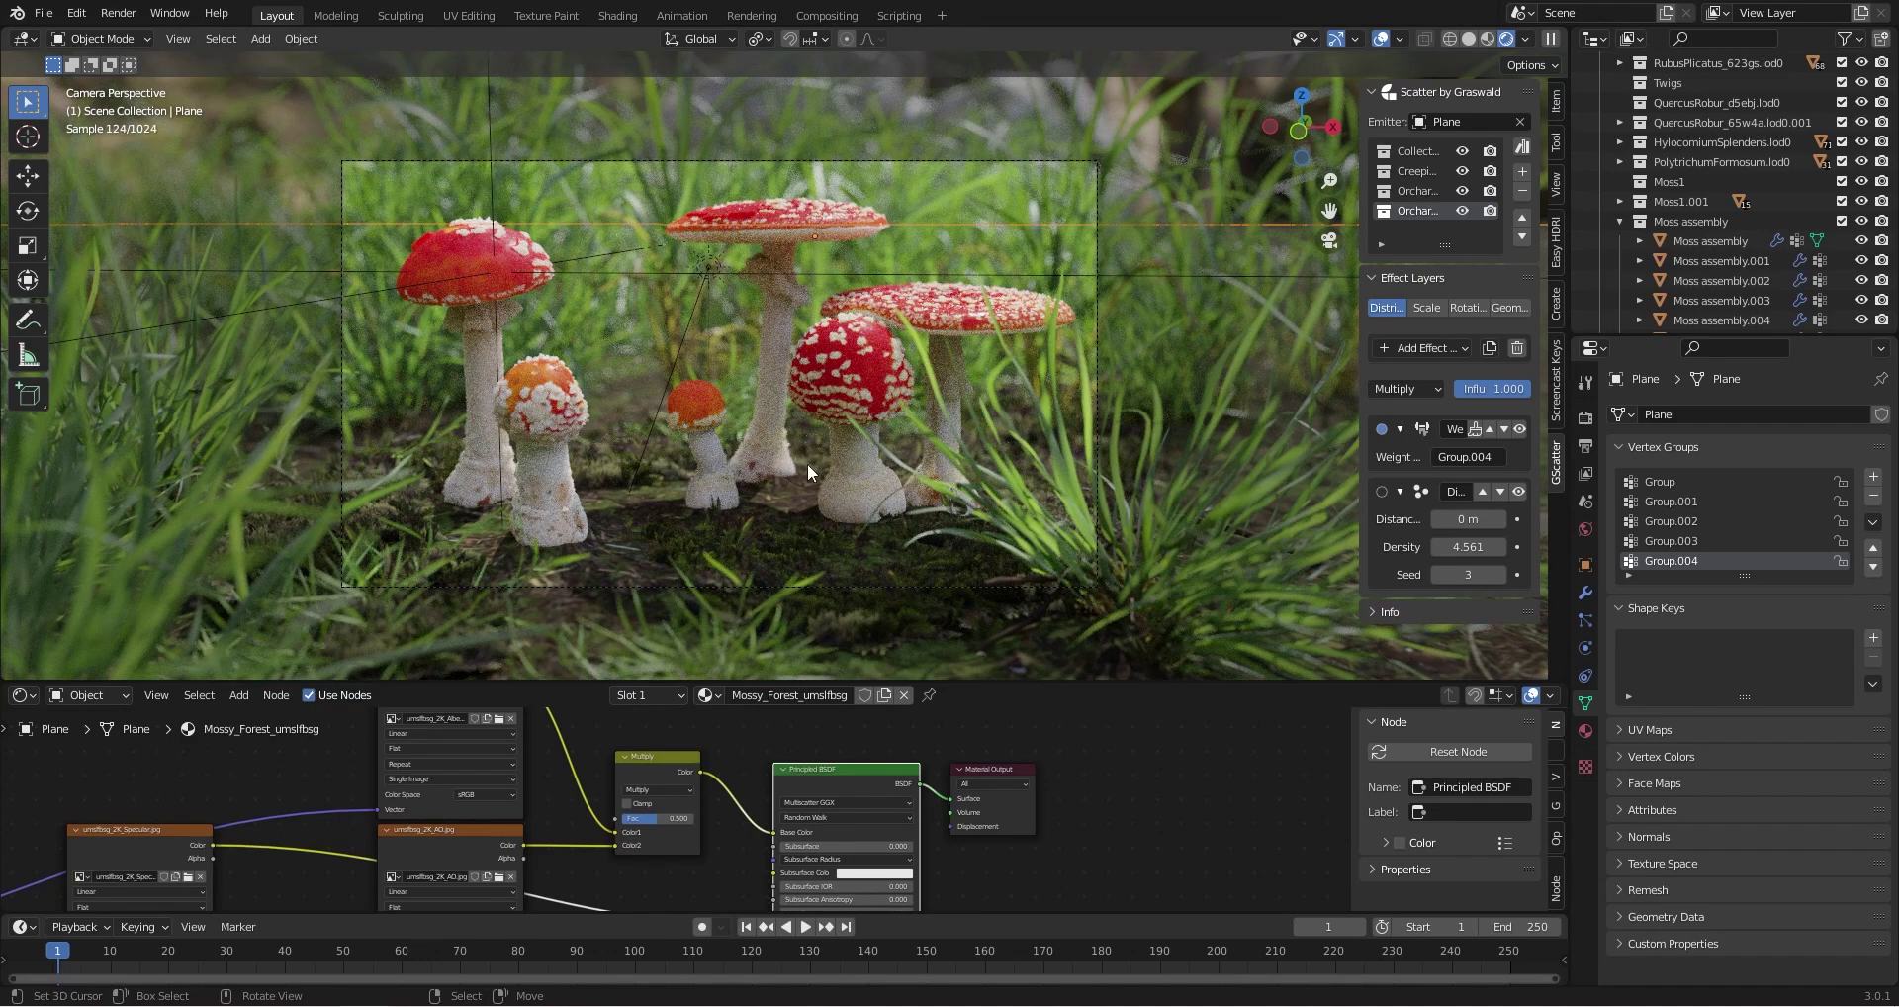
key(ctrl+space)
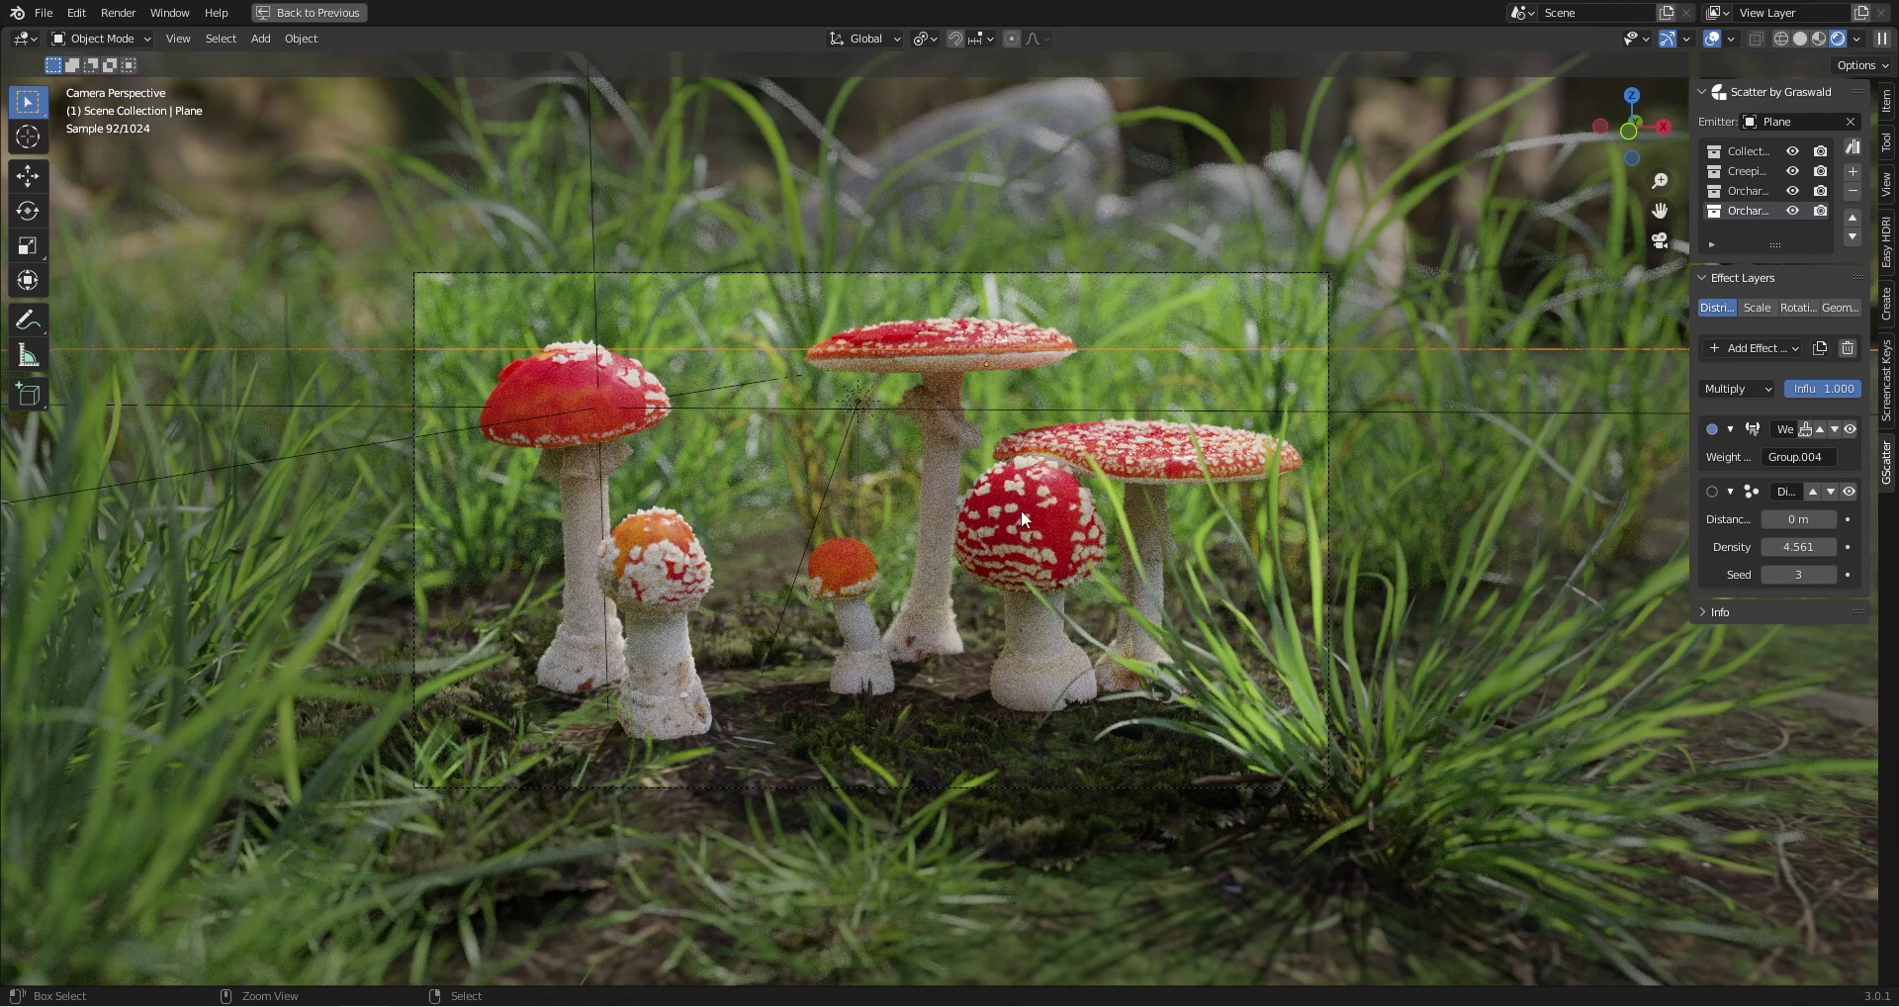
In solid shading, select the big orchard grass source clumps near the world origin and move them clear of the smaller clumps
key(ctrl+space)
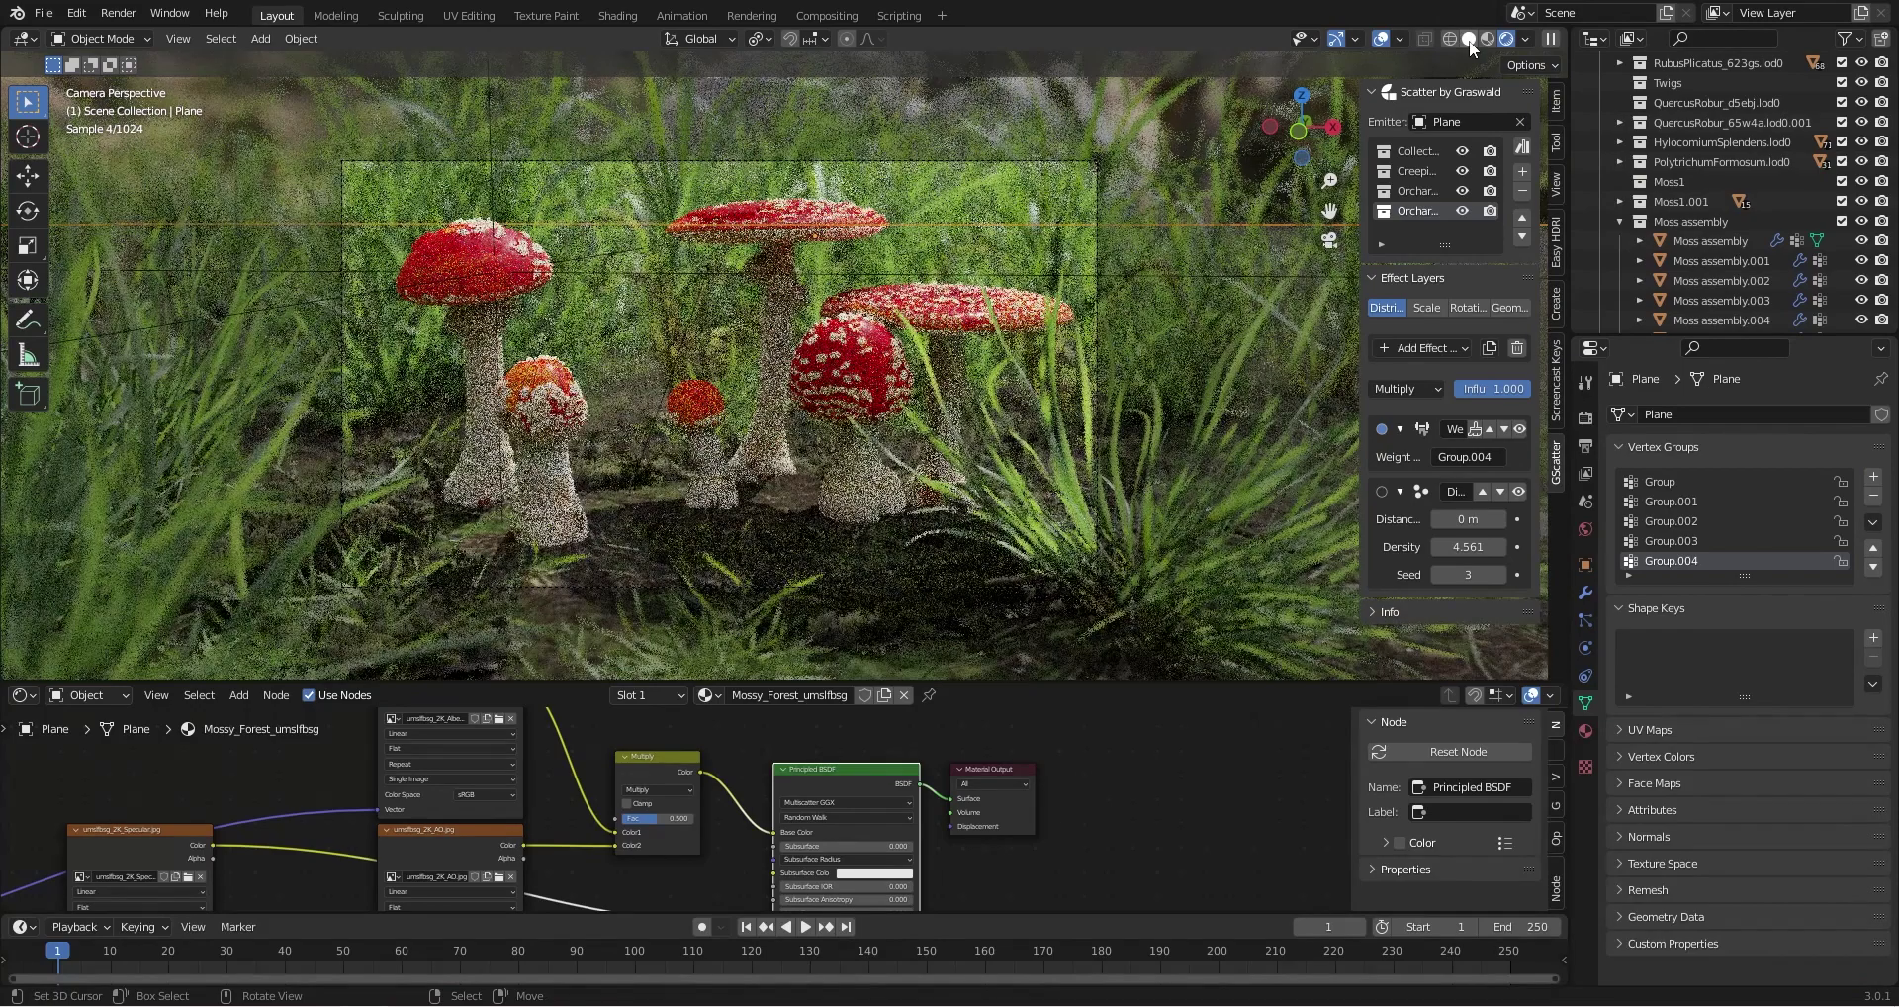
key(z)
mouse_move(847, 460)
middle_down()
mouse_move(556, 445)
mouse_move(744, 387)
mouse_move(975, 356)
middle_up()
scroll(747, 443, down, 5)
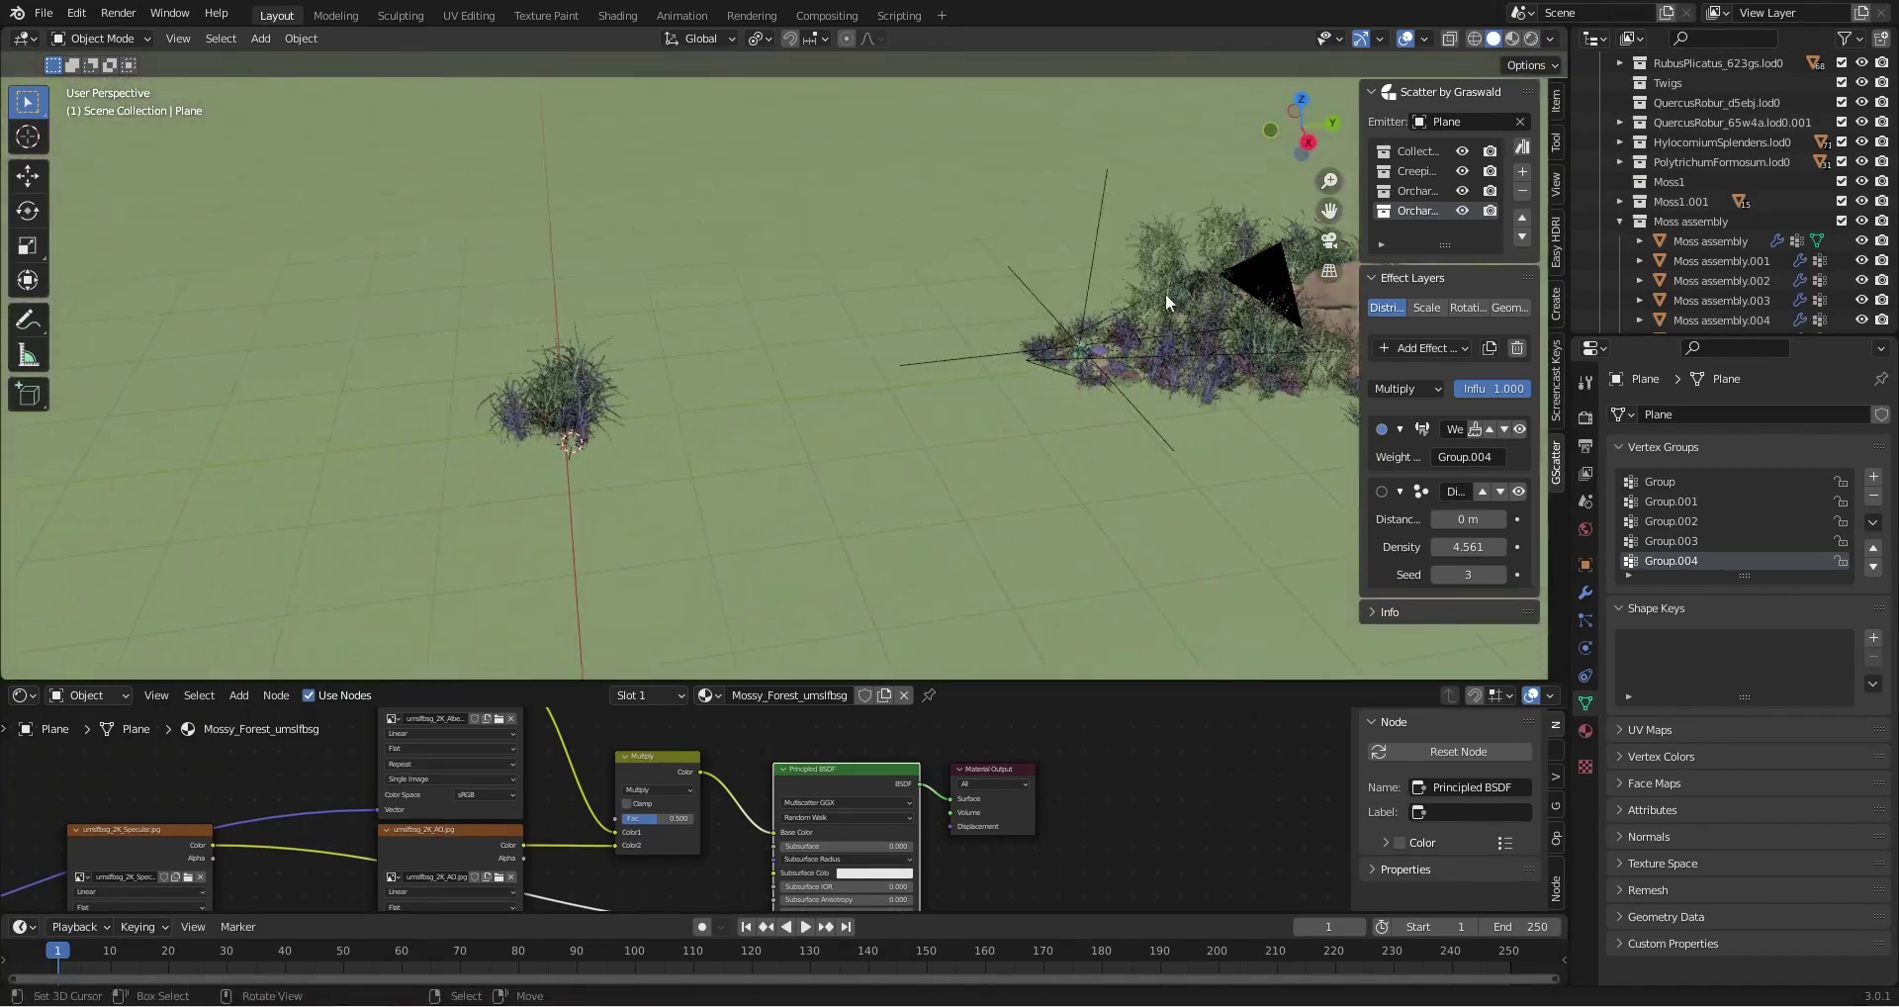
mouse_move(629, 394)
middle_down()
mouse_move(594, 336)
mouse_move(636, 399)
middle_up()
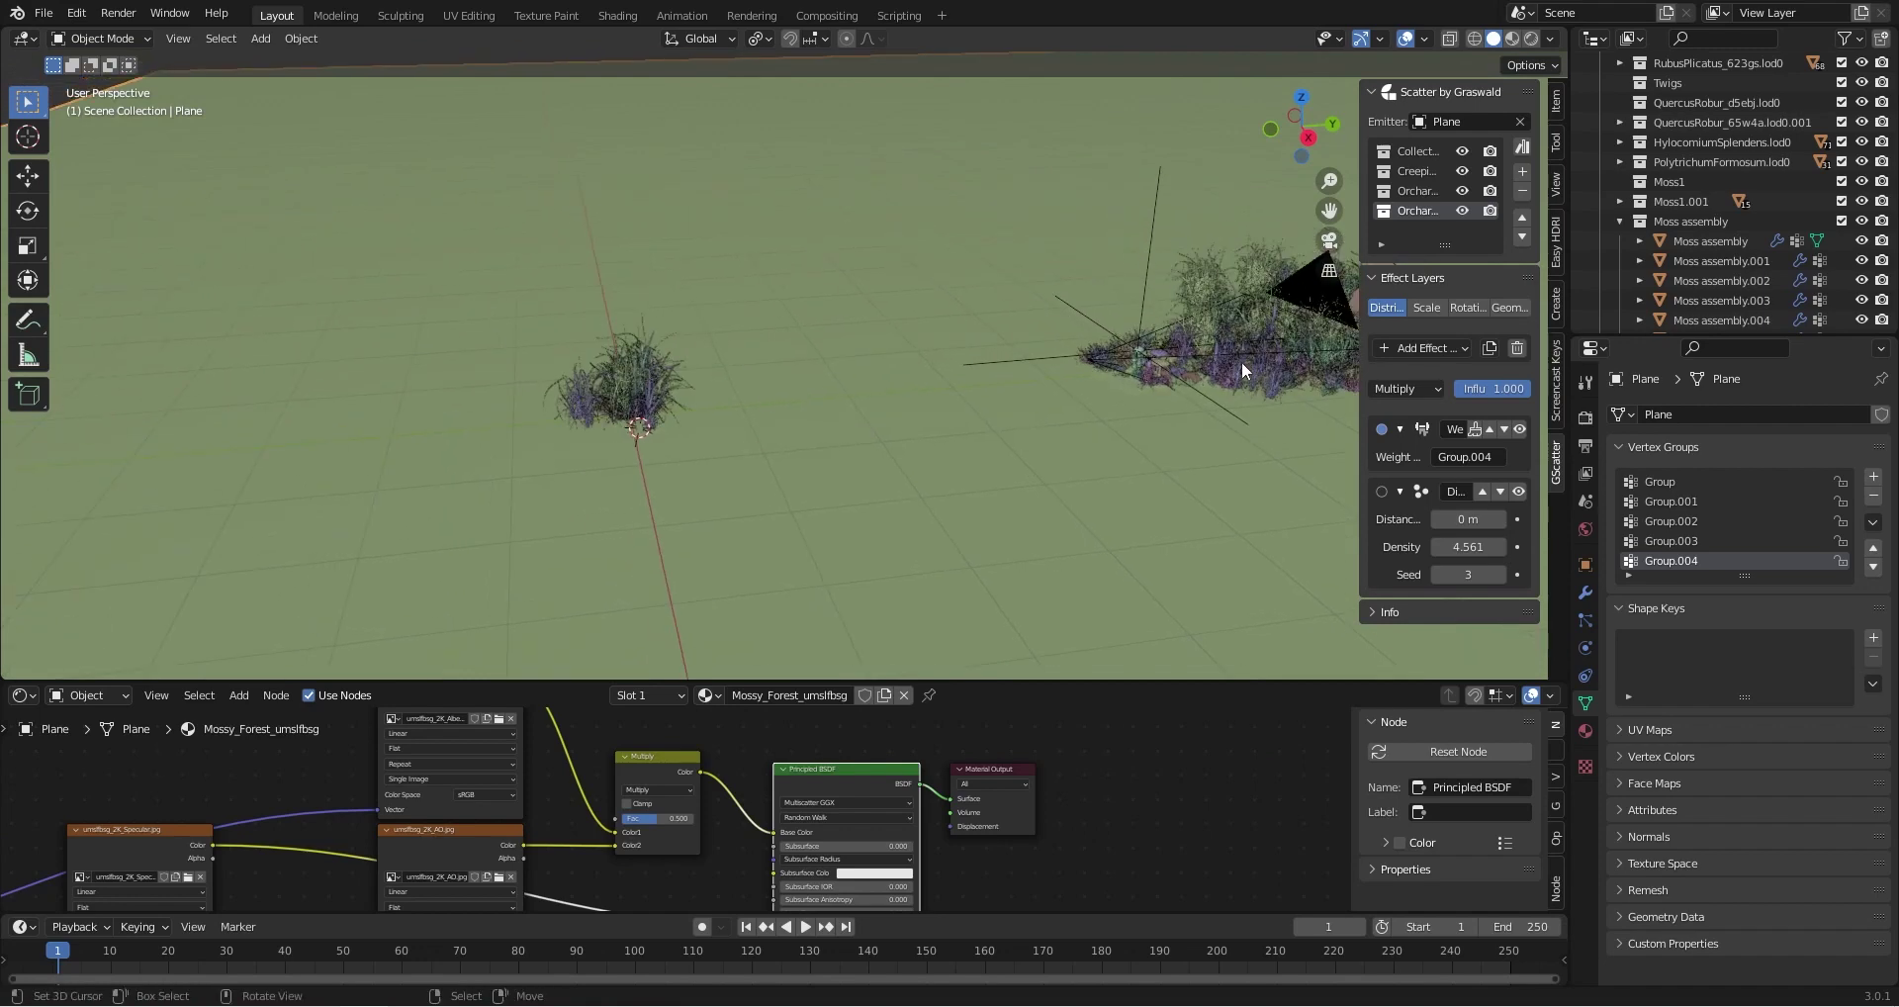
middle_drag(809, 377, 852, 406)
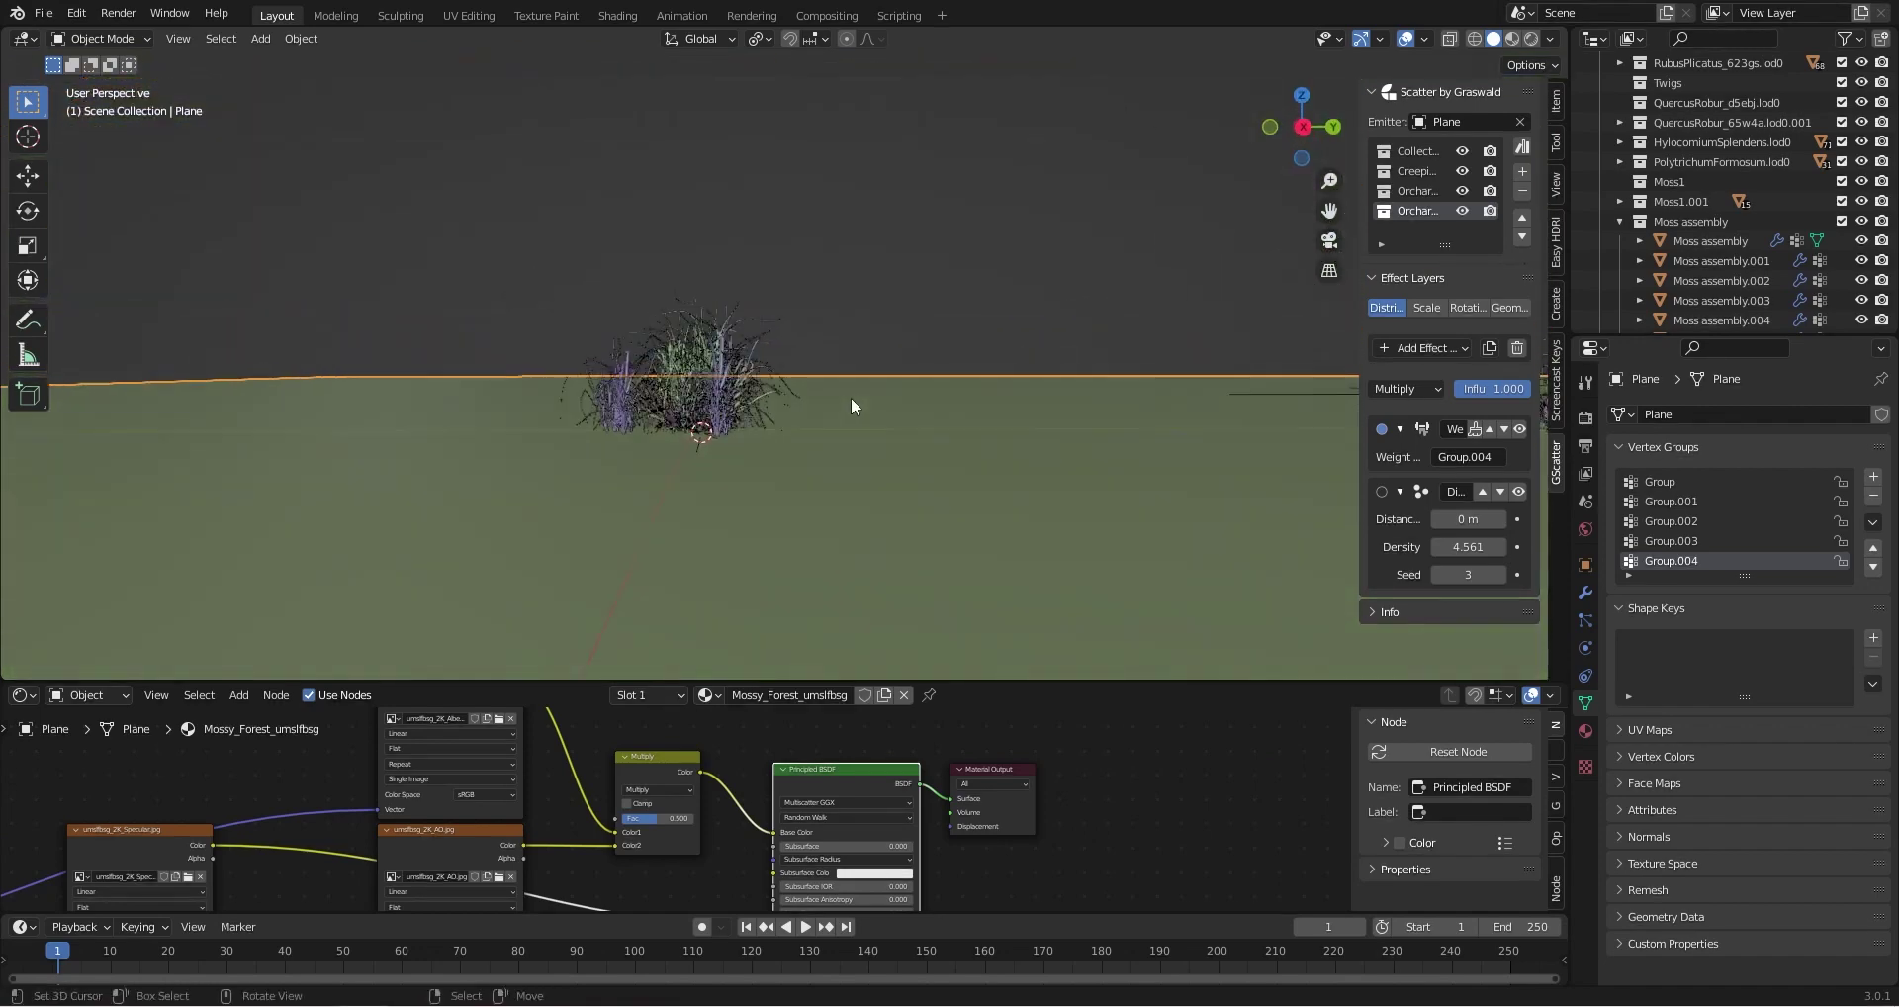
drag(614, 257, 746, 338)
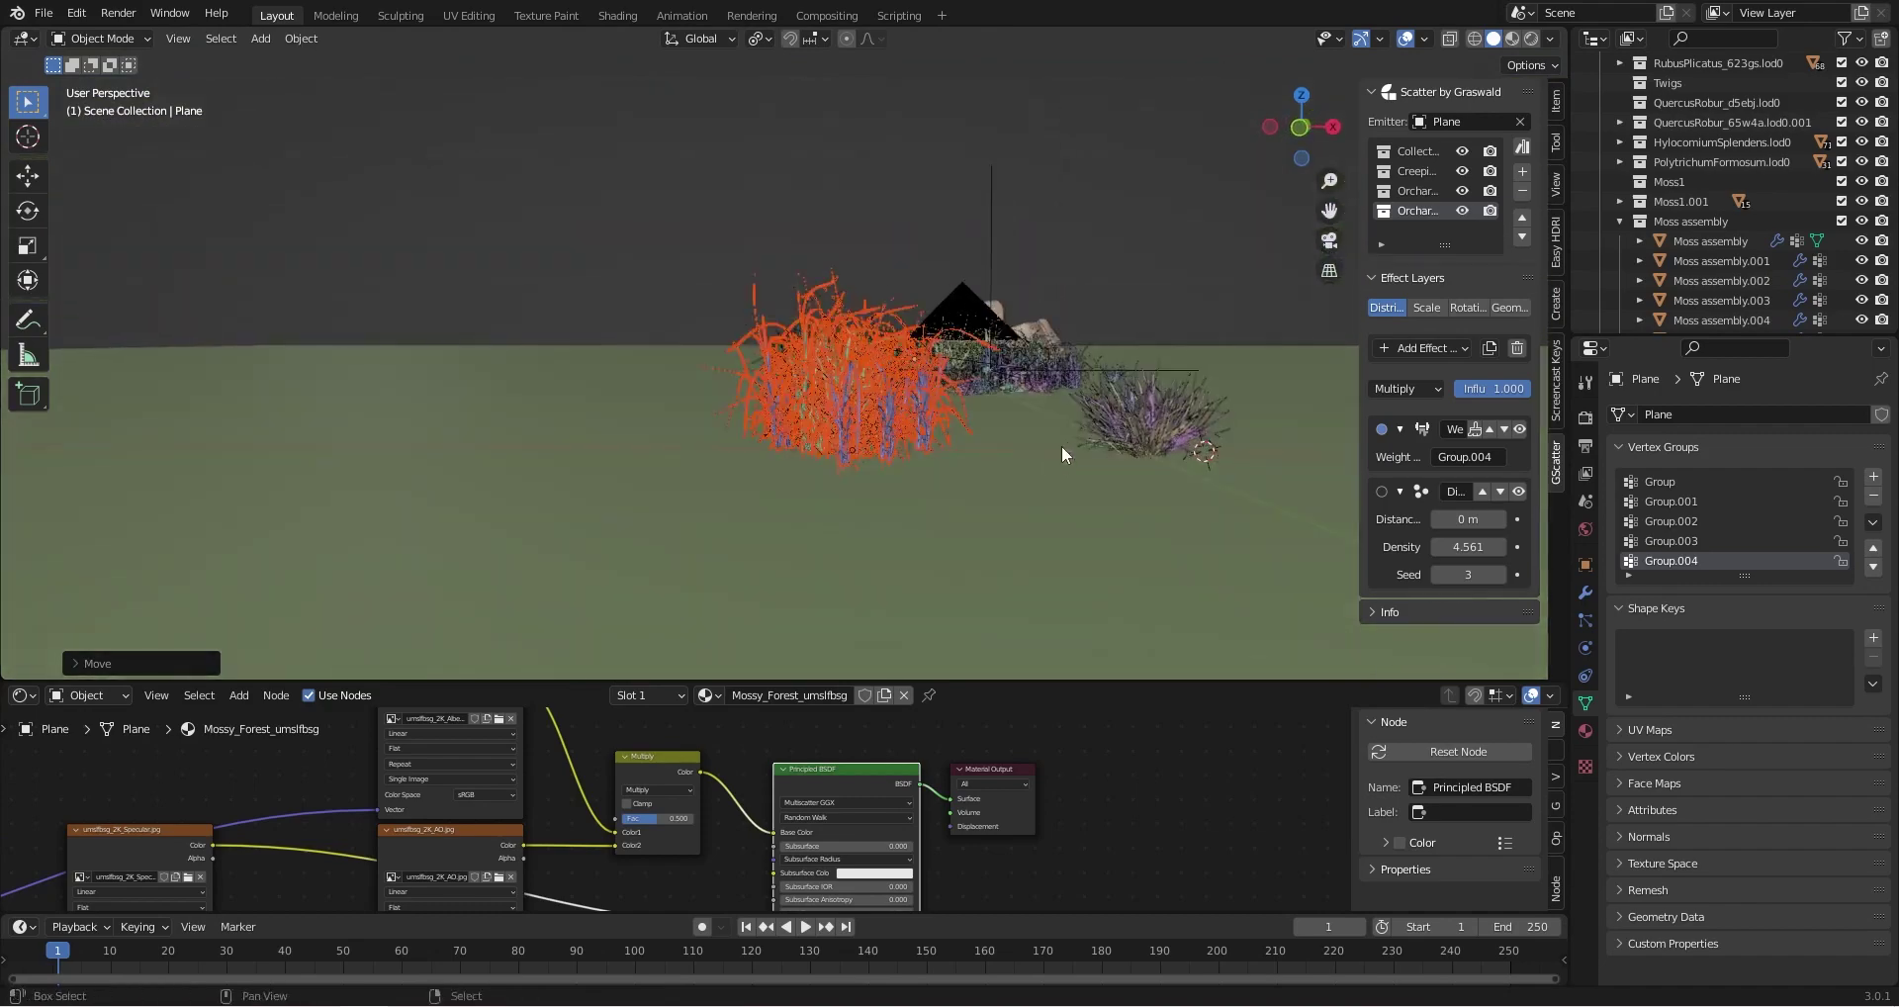
shift+middle_drag(1061, 449, 965, 516)
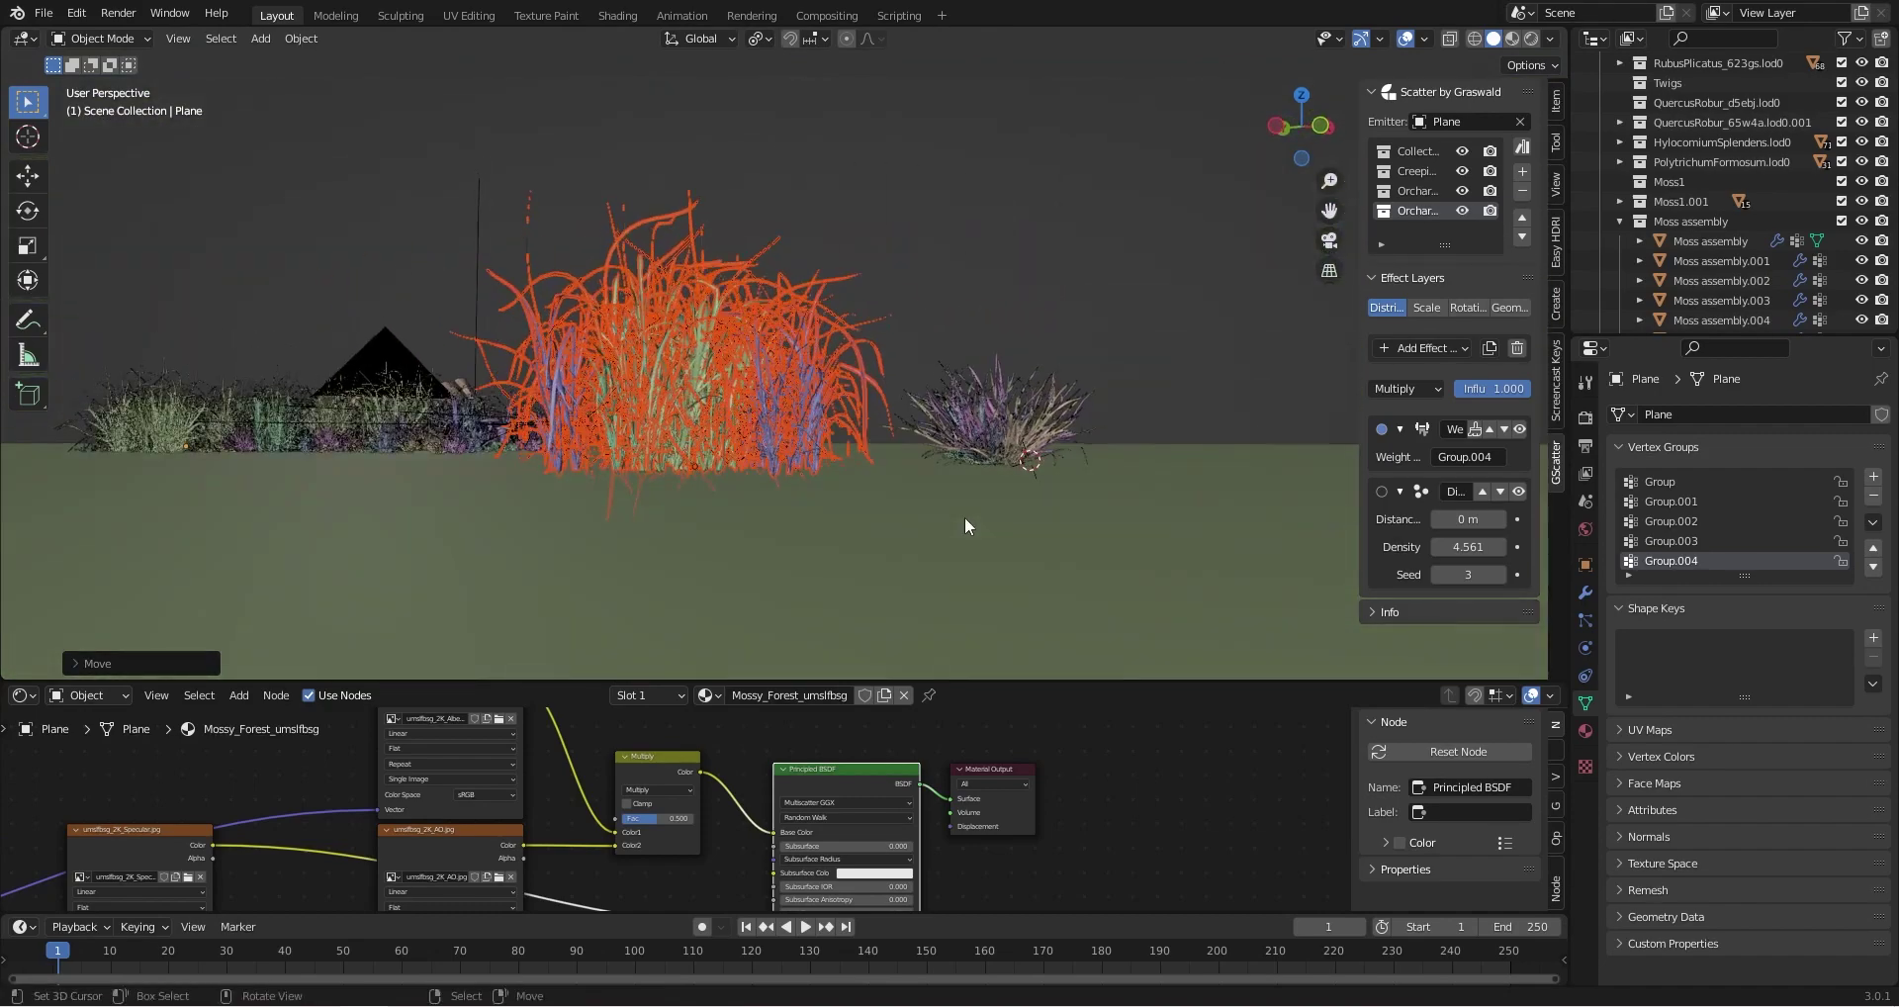
Move the small orchard grass source clumps along the global X axis to the far side of the big clumps
click(1030, 401)
middle_drag(1019, 415, 965, 477)
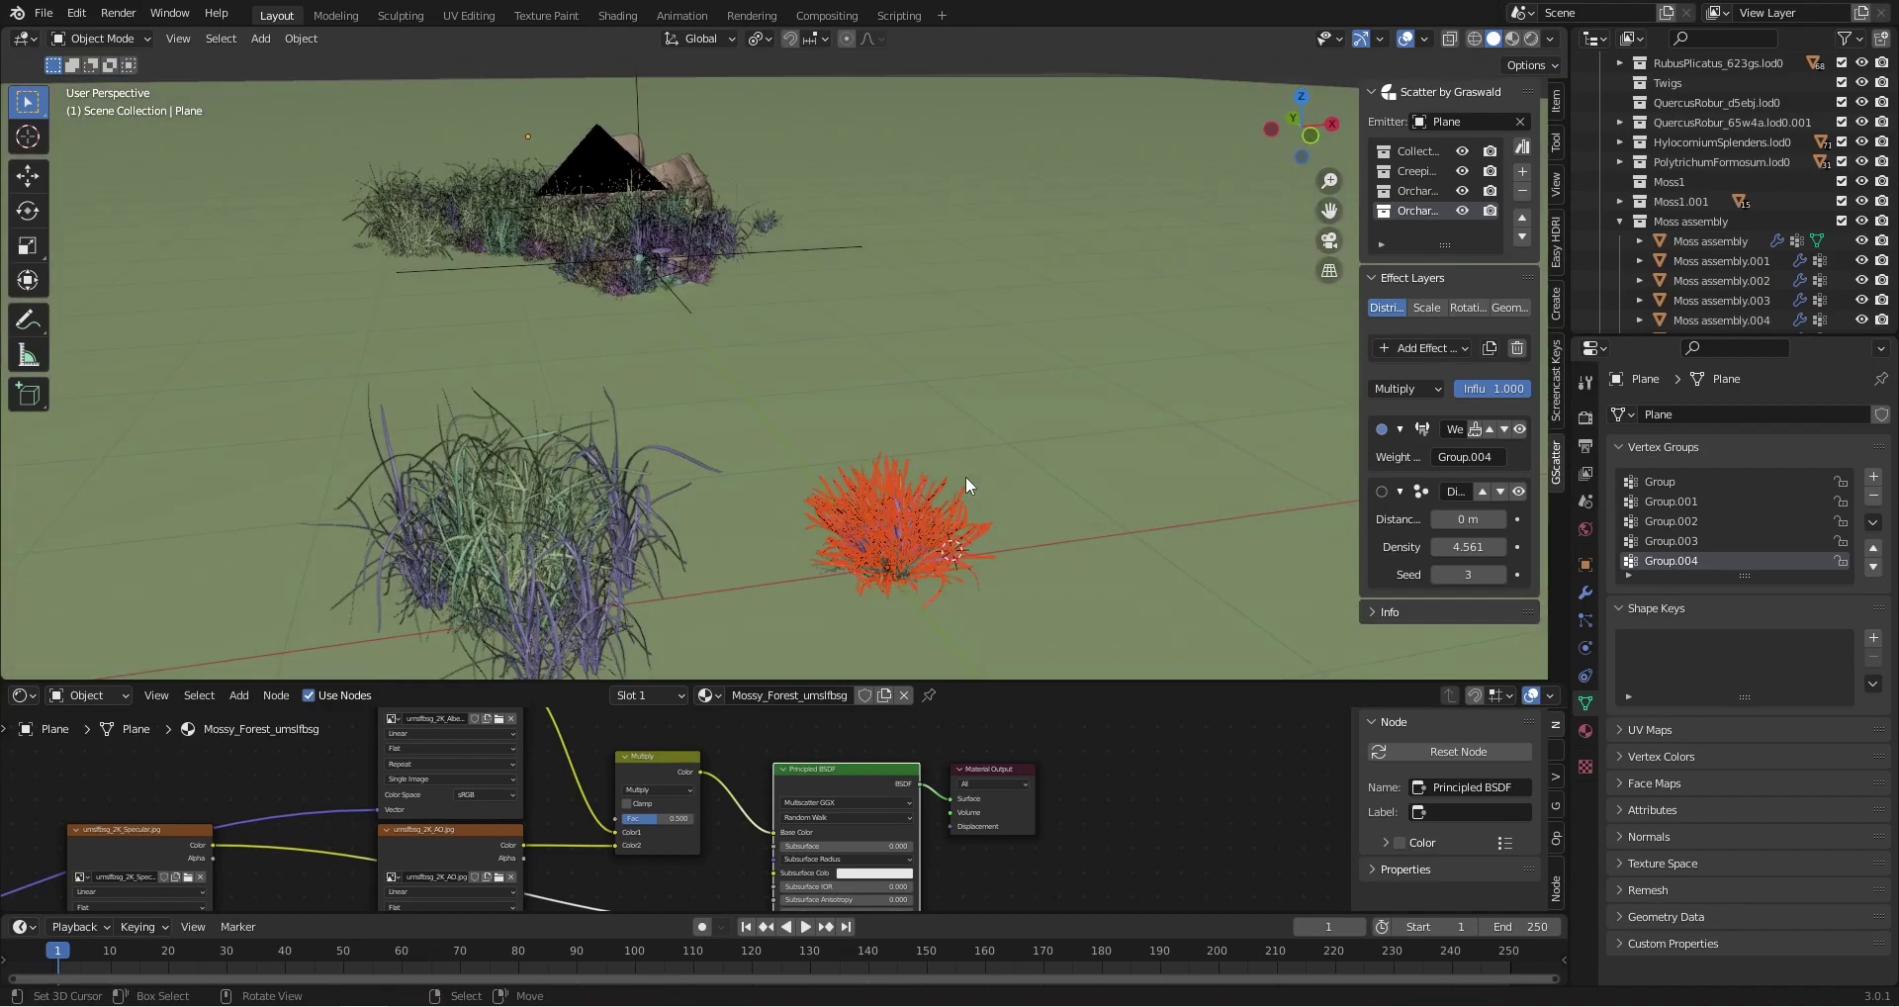
key(g)
key(x)
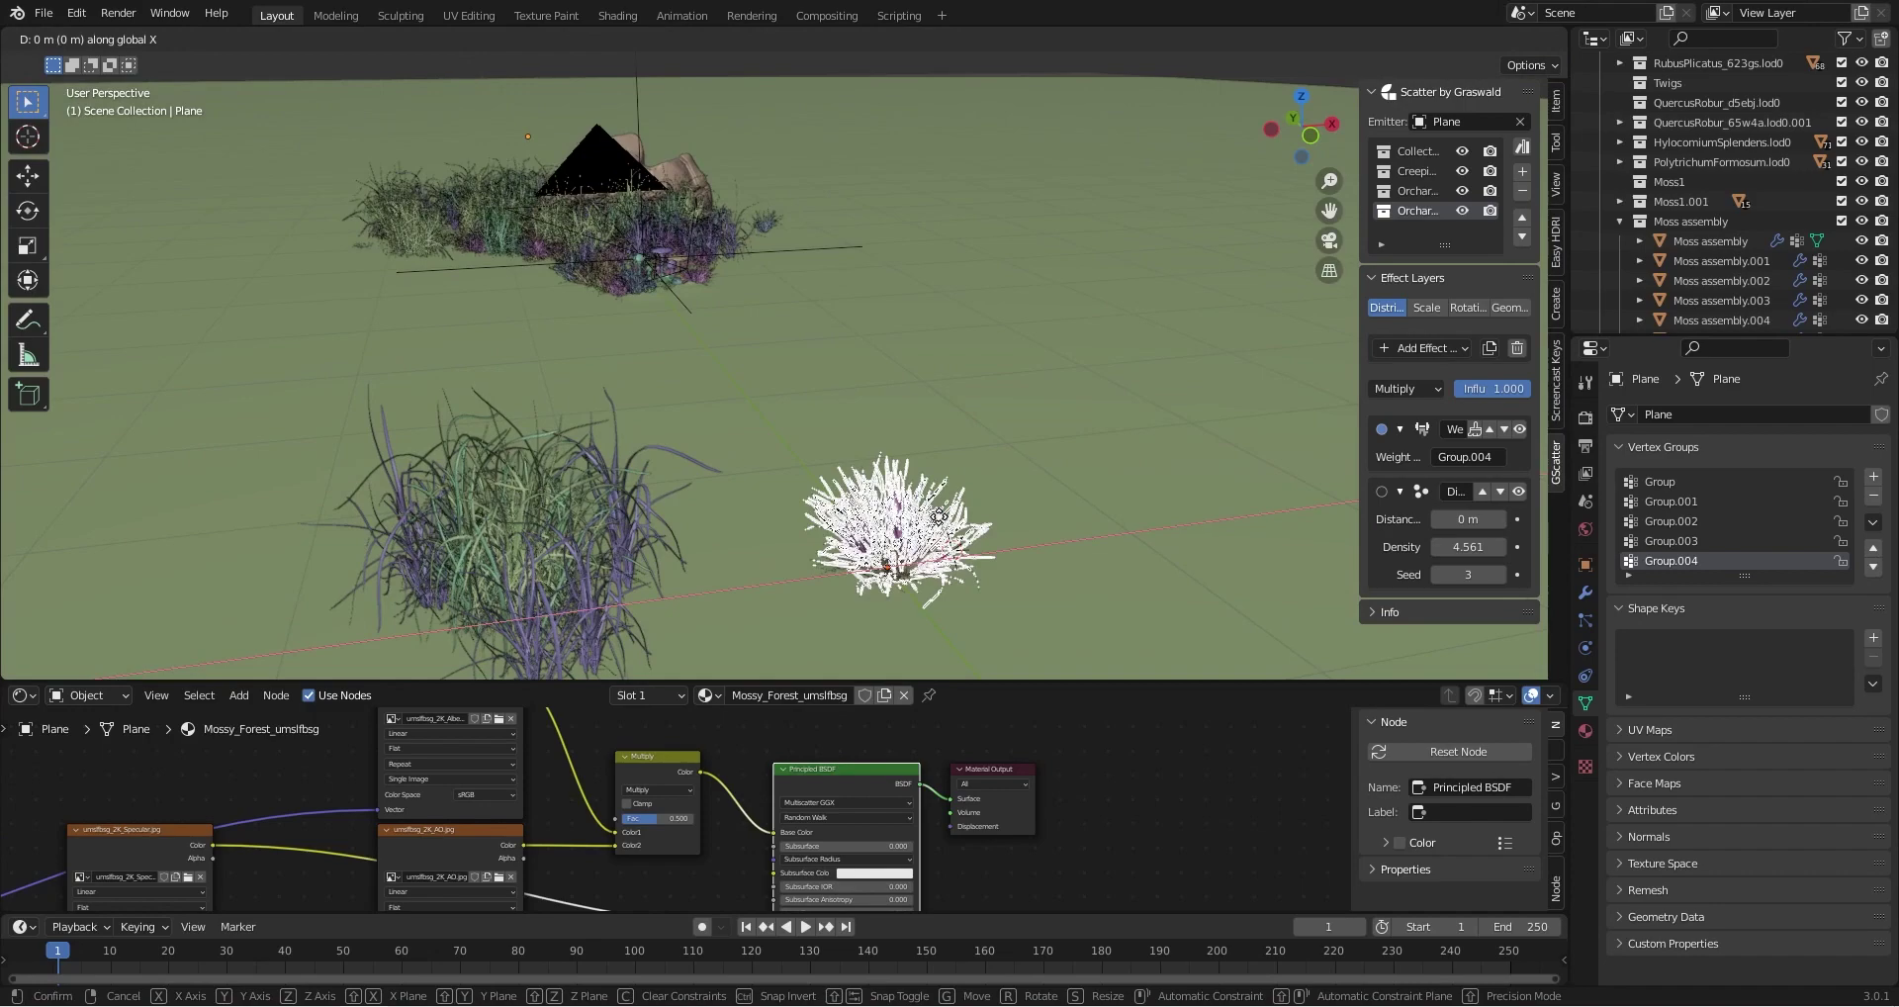
click(185, 621)
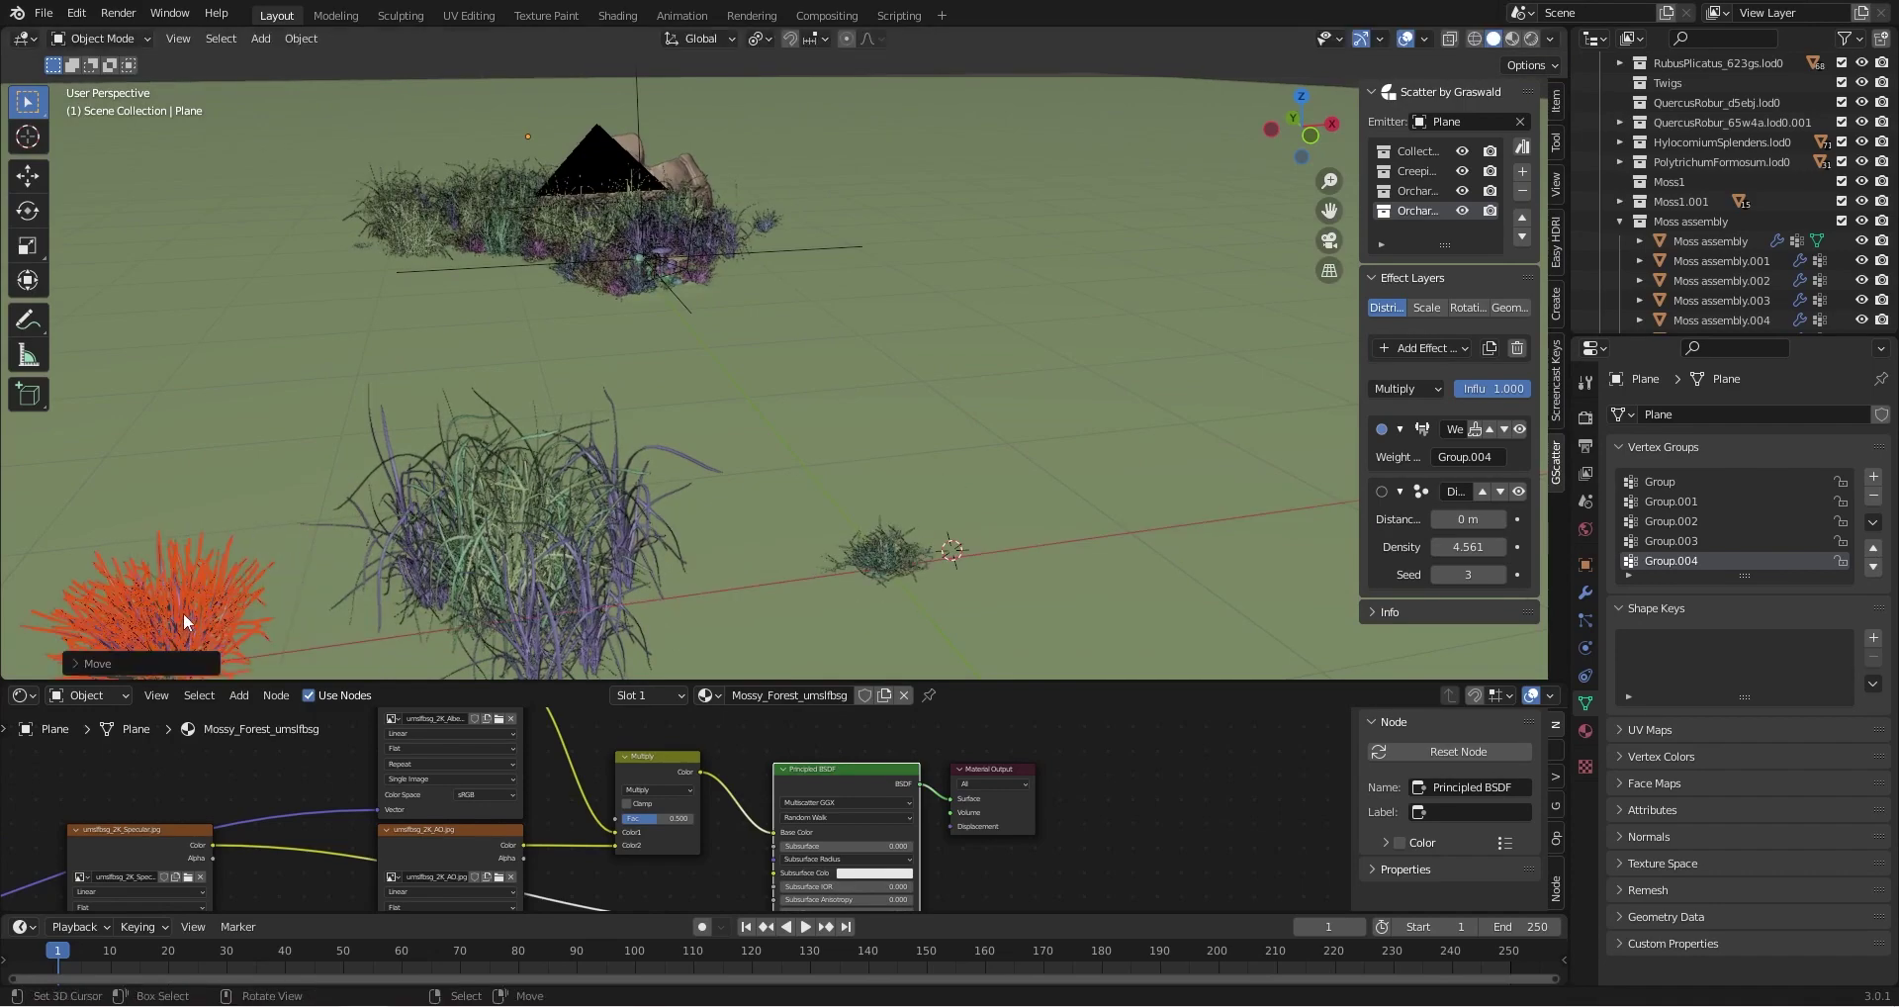
Set the big orchard grass material's Age to 0.822, Age Percentage to 0.863 and Dead Patches Strength to 0.194
middle_drag(912, 562, 598, 453)
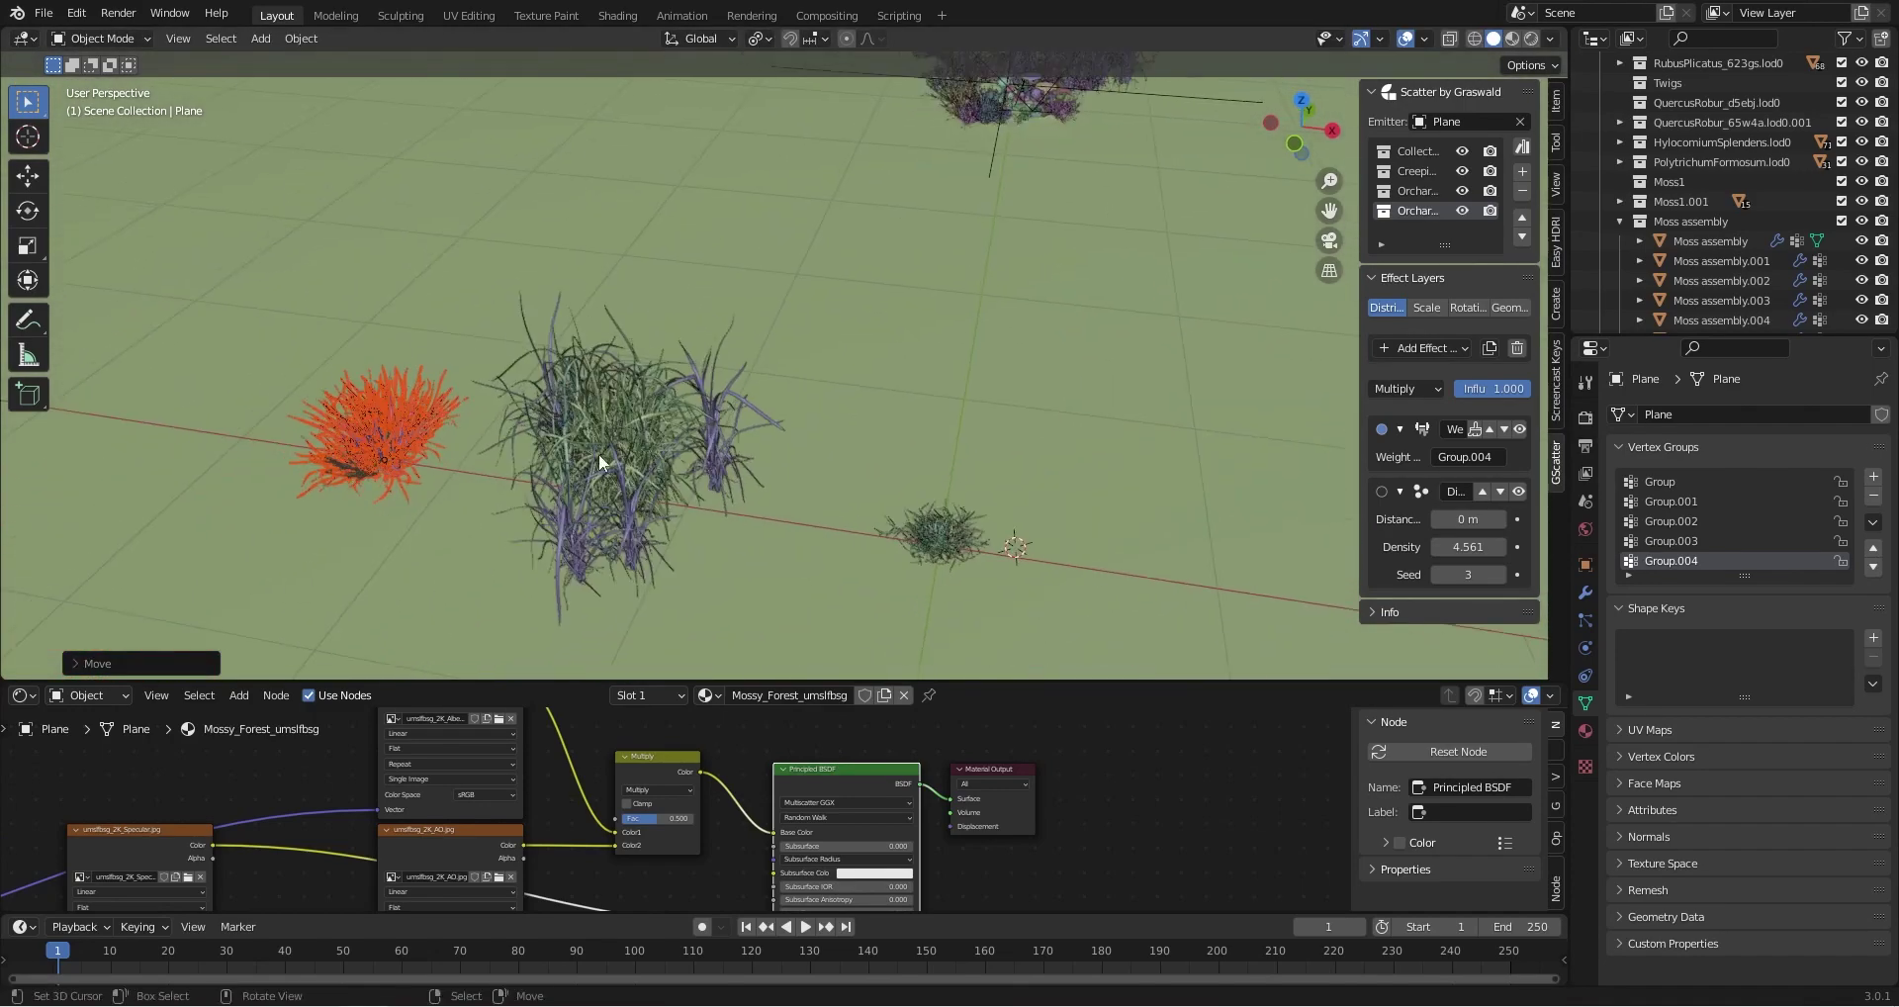
click(598, 459)
middle_drag(720, 859, 769, 749)
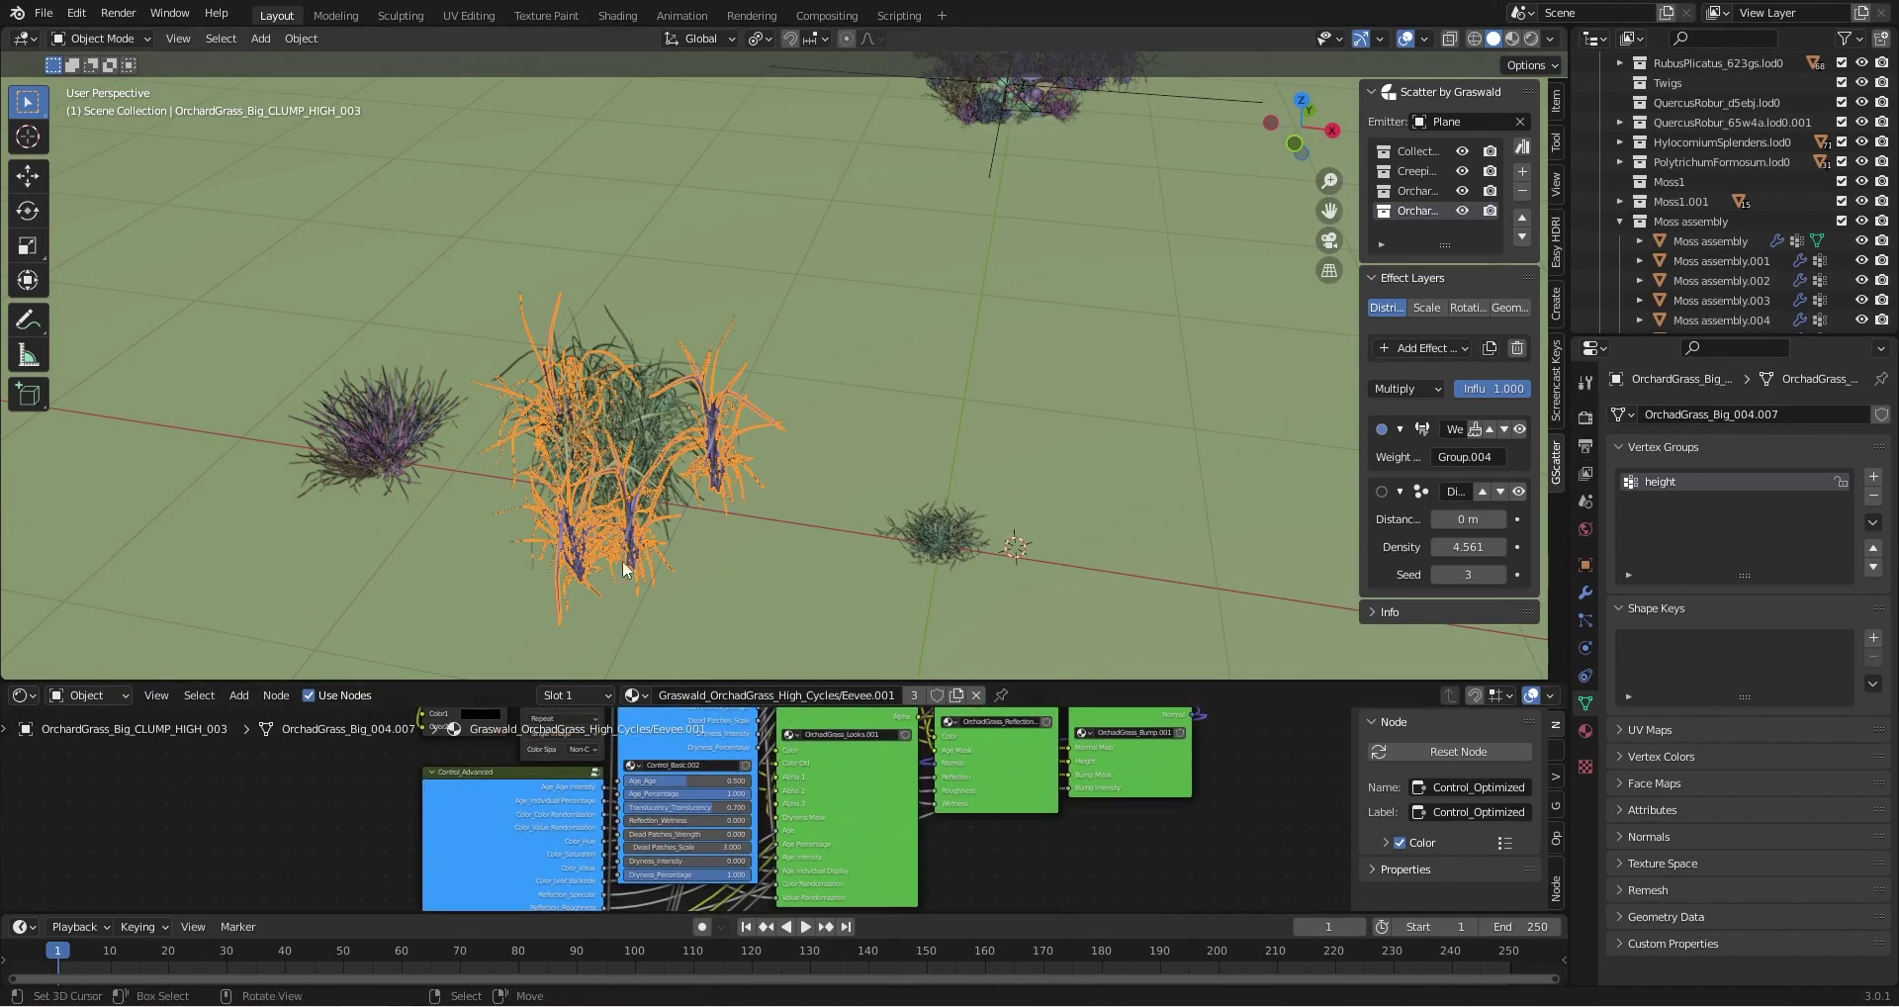
scroll(705, 783, up, 2)
mouse_move(704, 770)
mouse_down()
mouse_move(750, 770)
mouse_move(730, 788)
mouse_up()
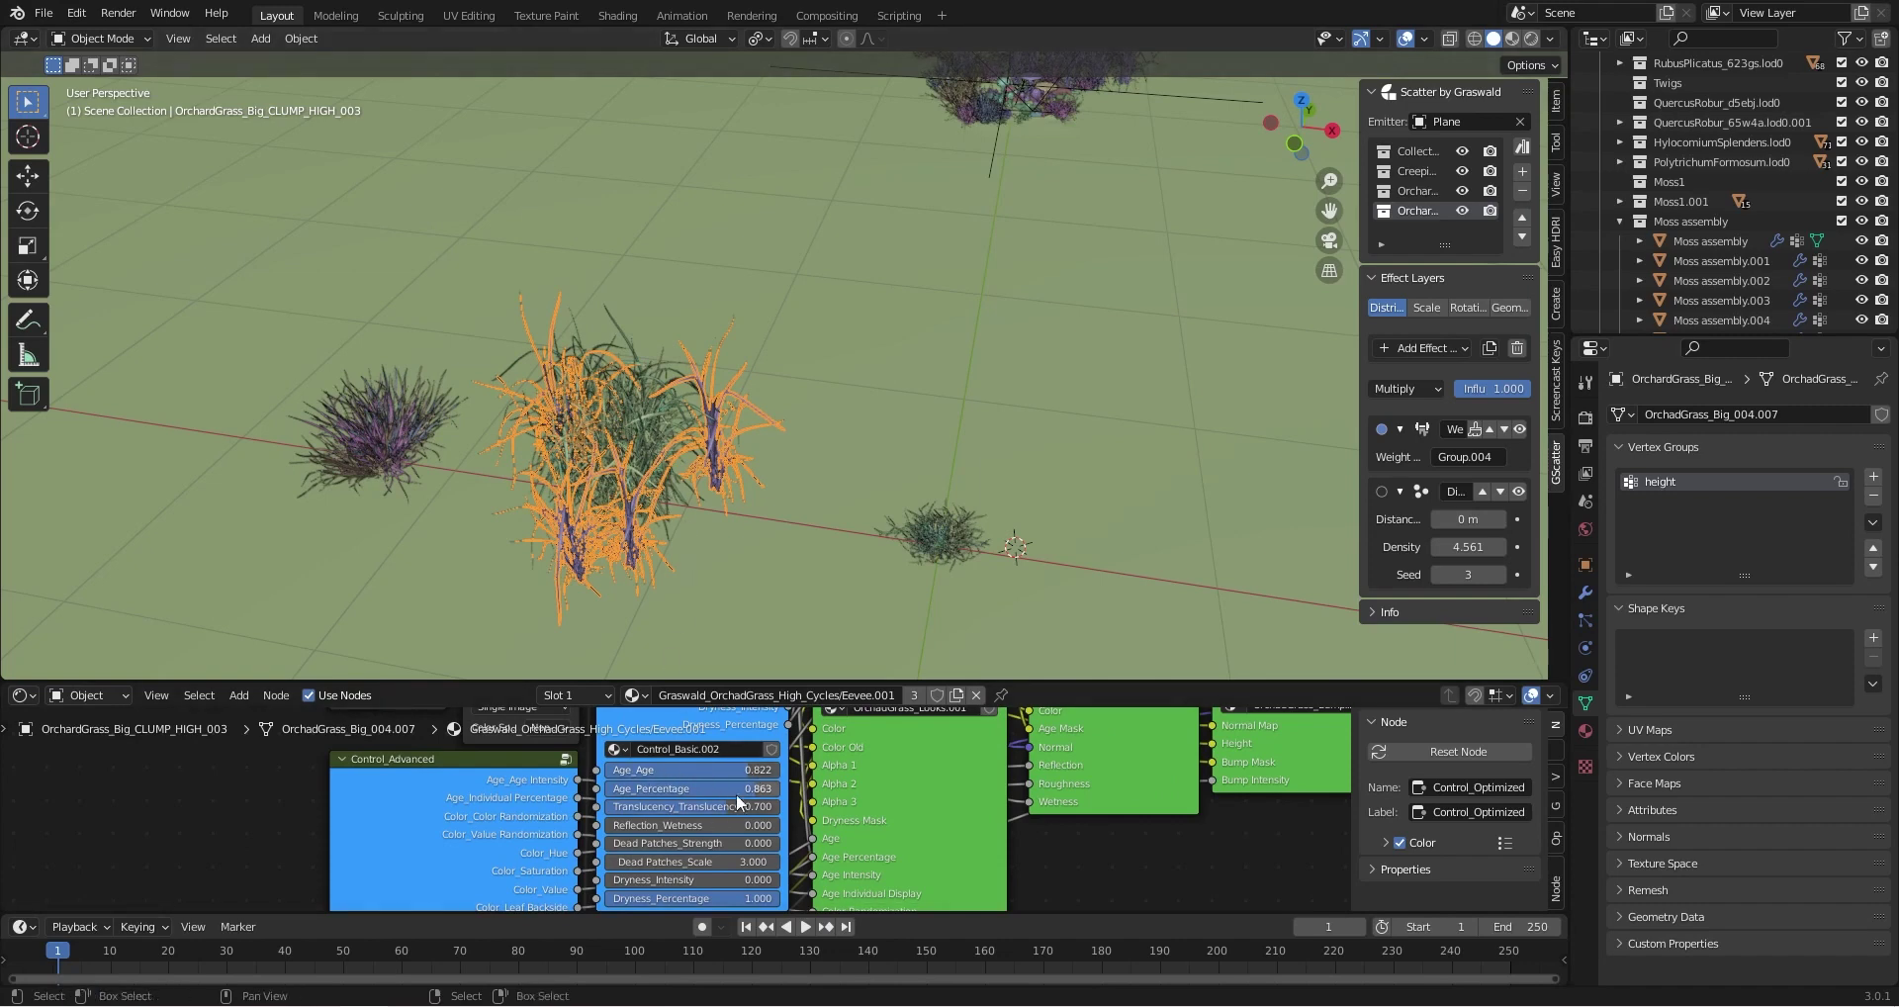
middle_drag(796, 810, 801, 791)
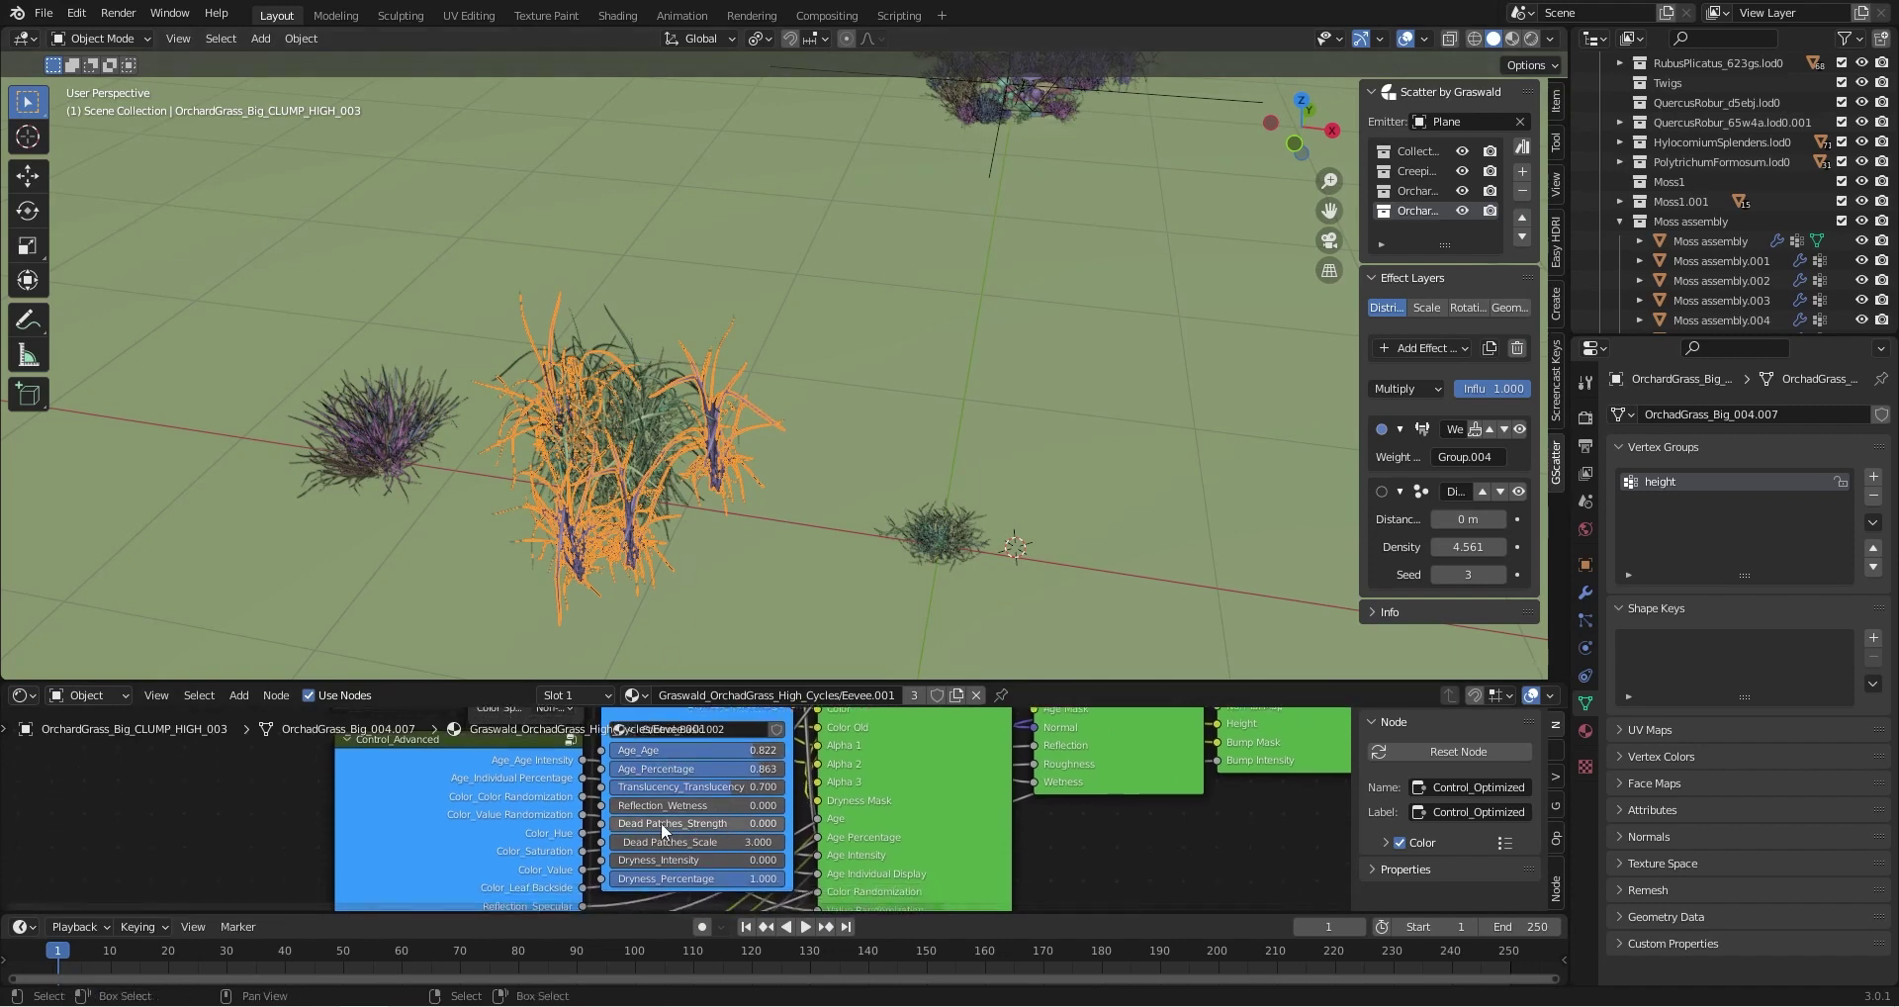
drag(662, 831, 696, 823)
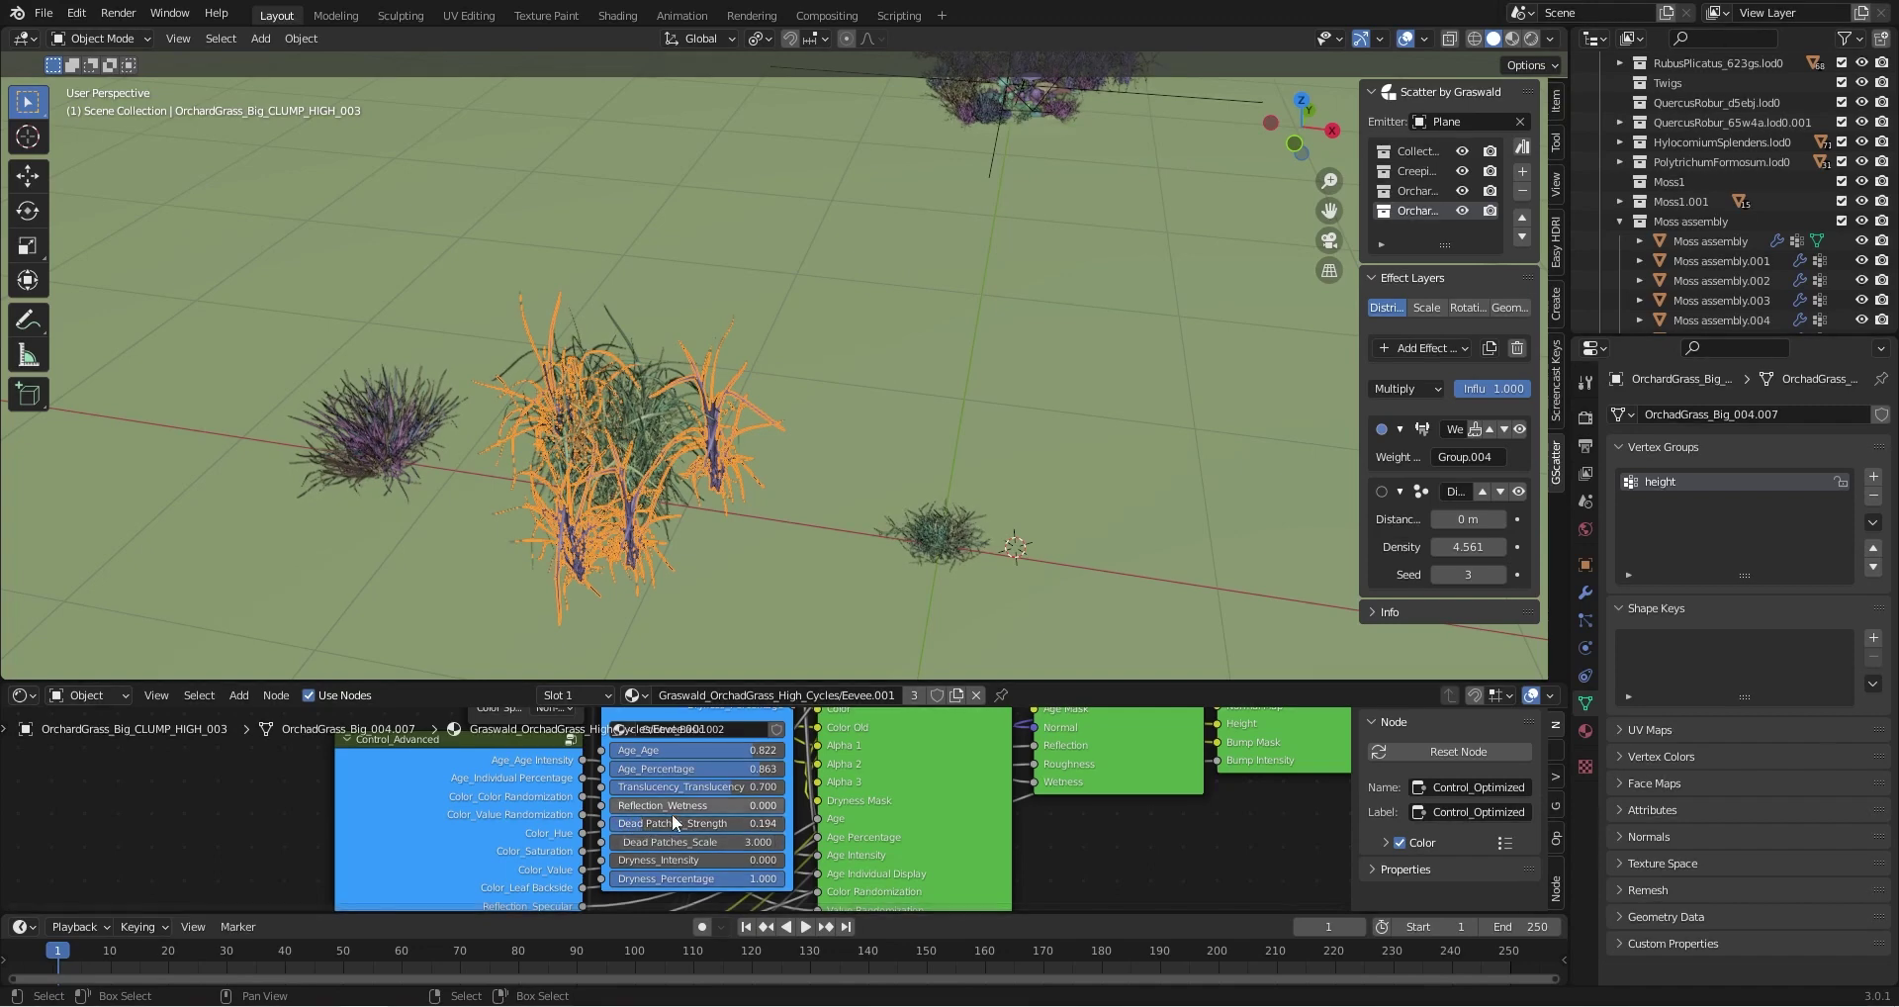
Set the small orchard grass material's Age to 0.799, Age Percentage to 0.924 and Dead Patches Strength to 0.137
middle_drag(833, 460, 691, 461)
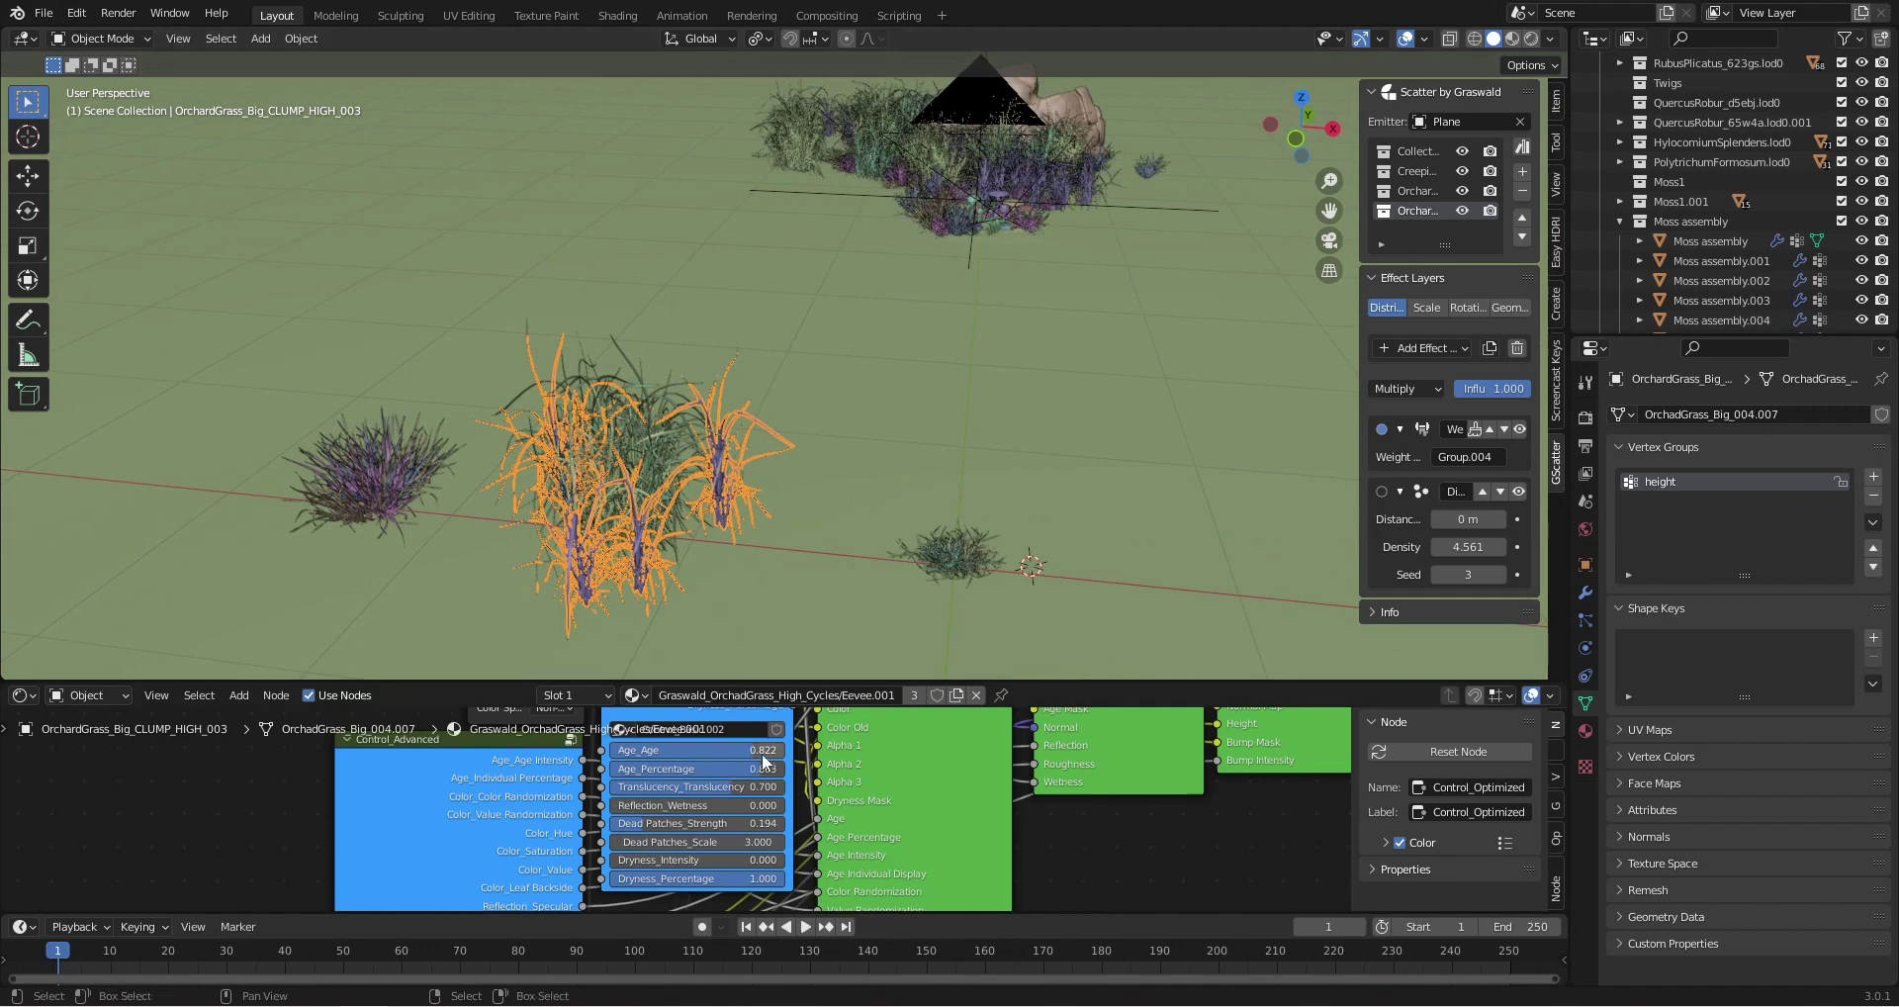
click(369, 464)
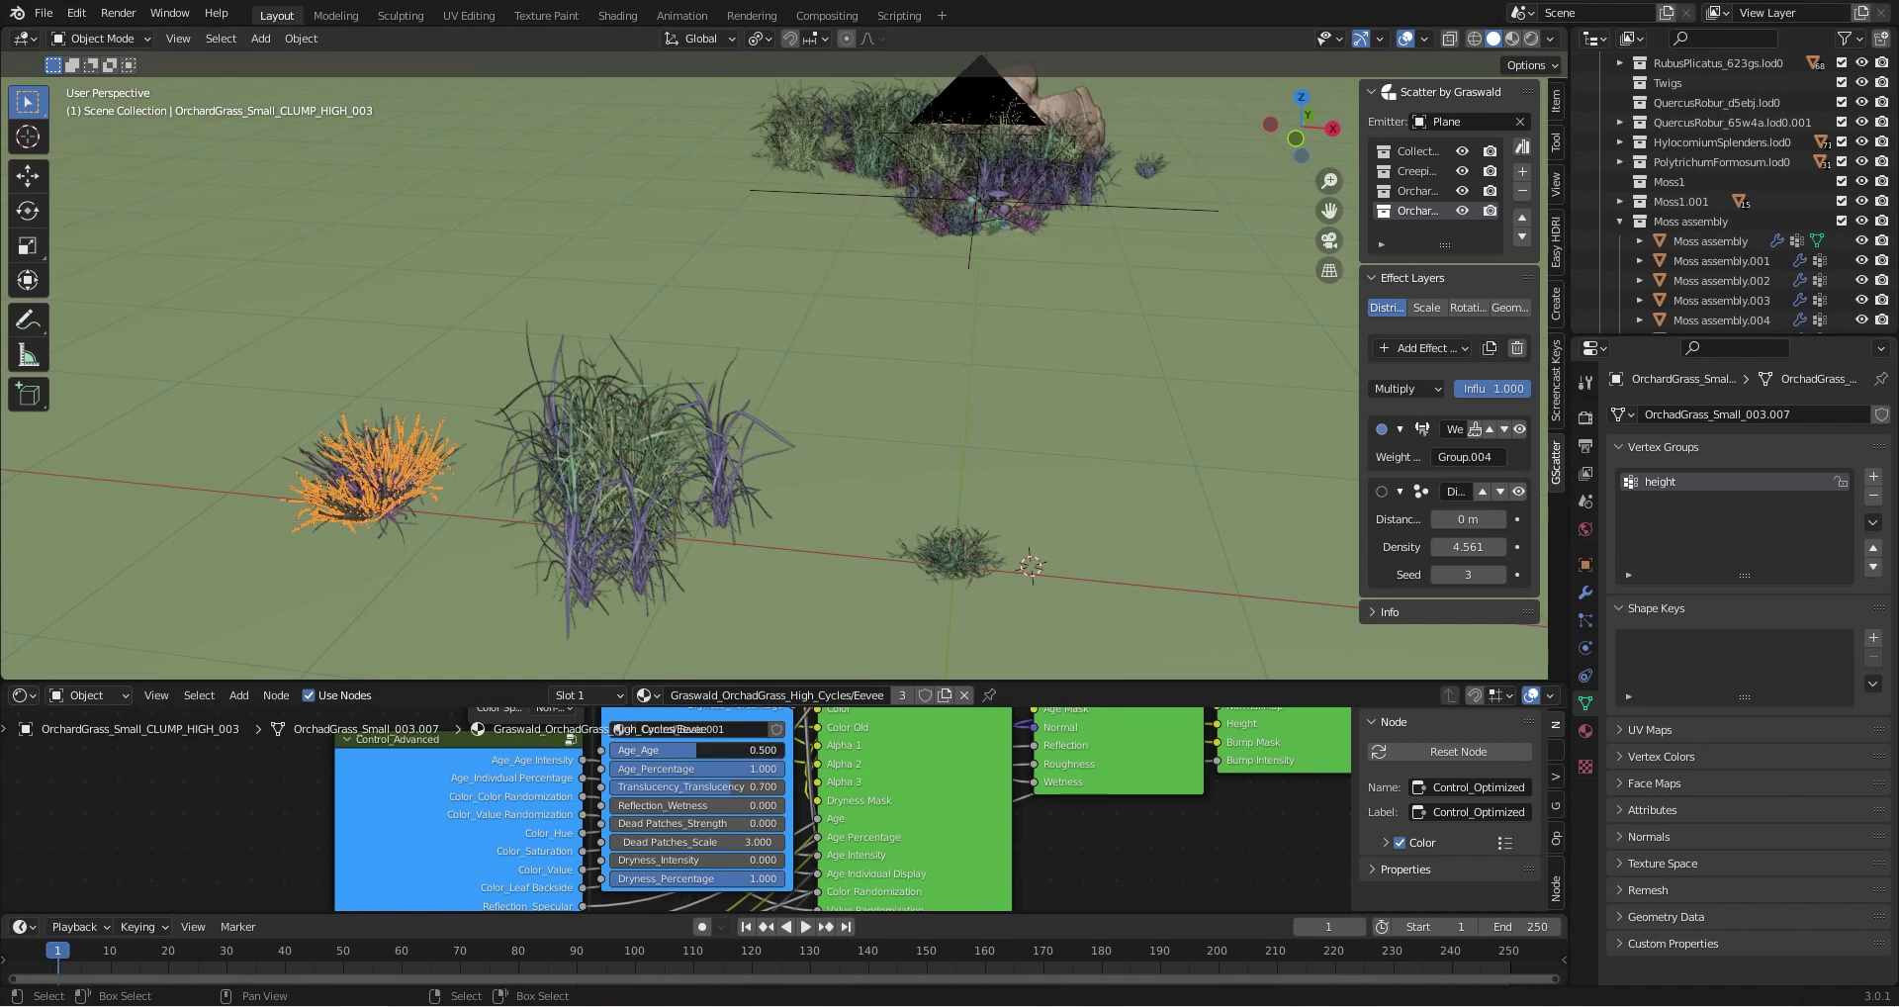
mouse_move(728, 750)
mouse_down()
mouse_move(780, 749)
mouse_move(724, 767)
mouse_up()
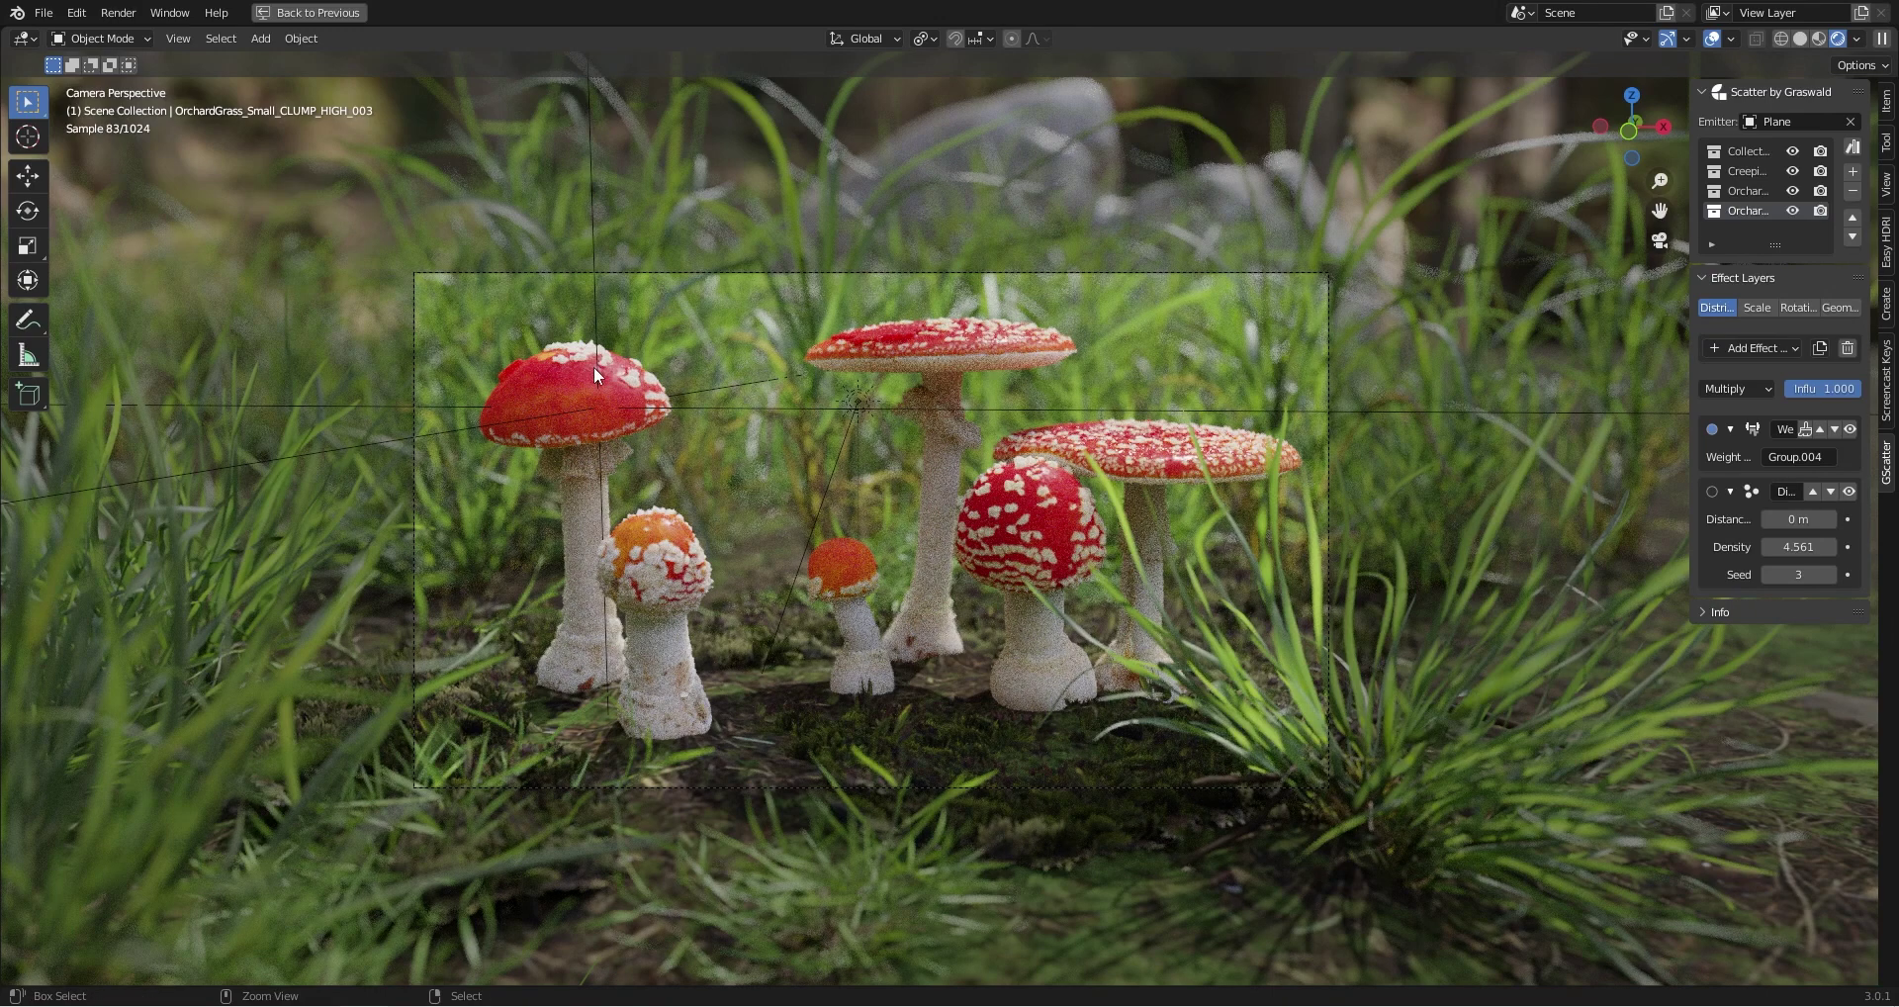
Restore the full layout, enable Screencast Keys and turn on Render Region to limit the preview to the camera frame
key(ctrl+space)
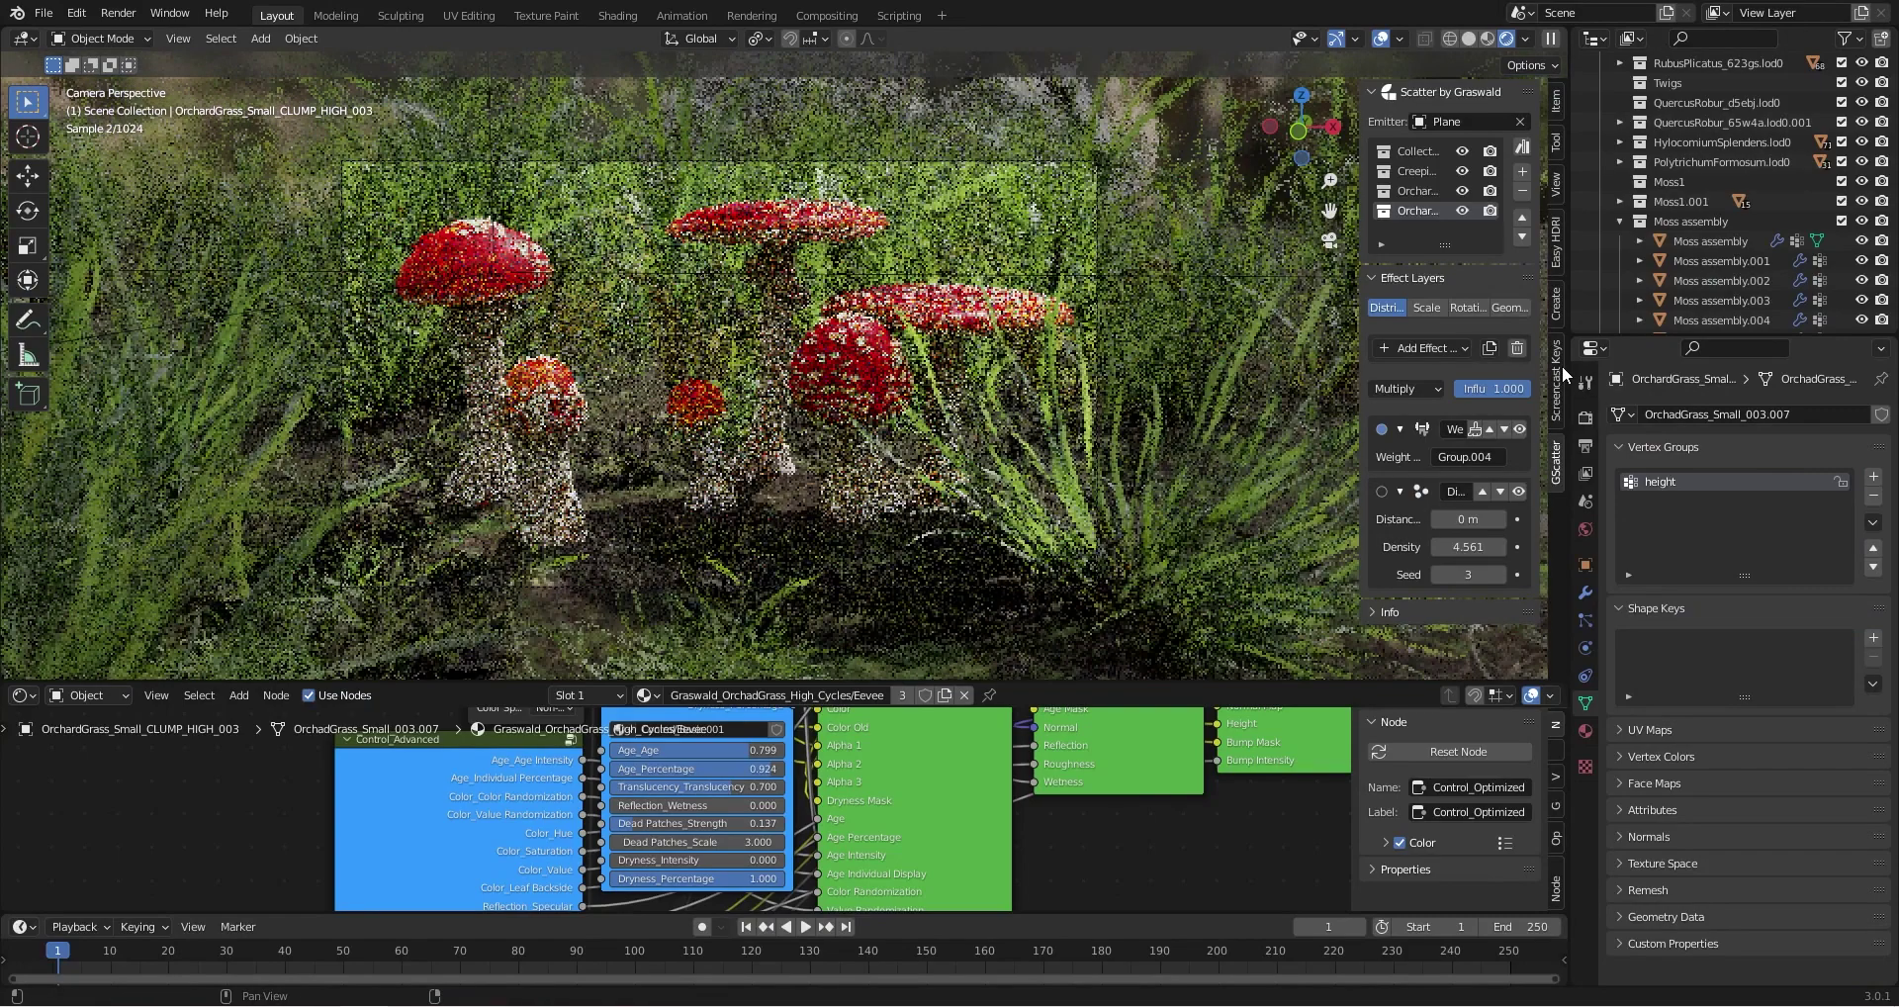
click(1559, 365)
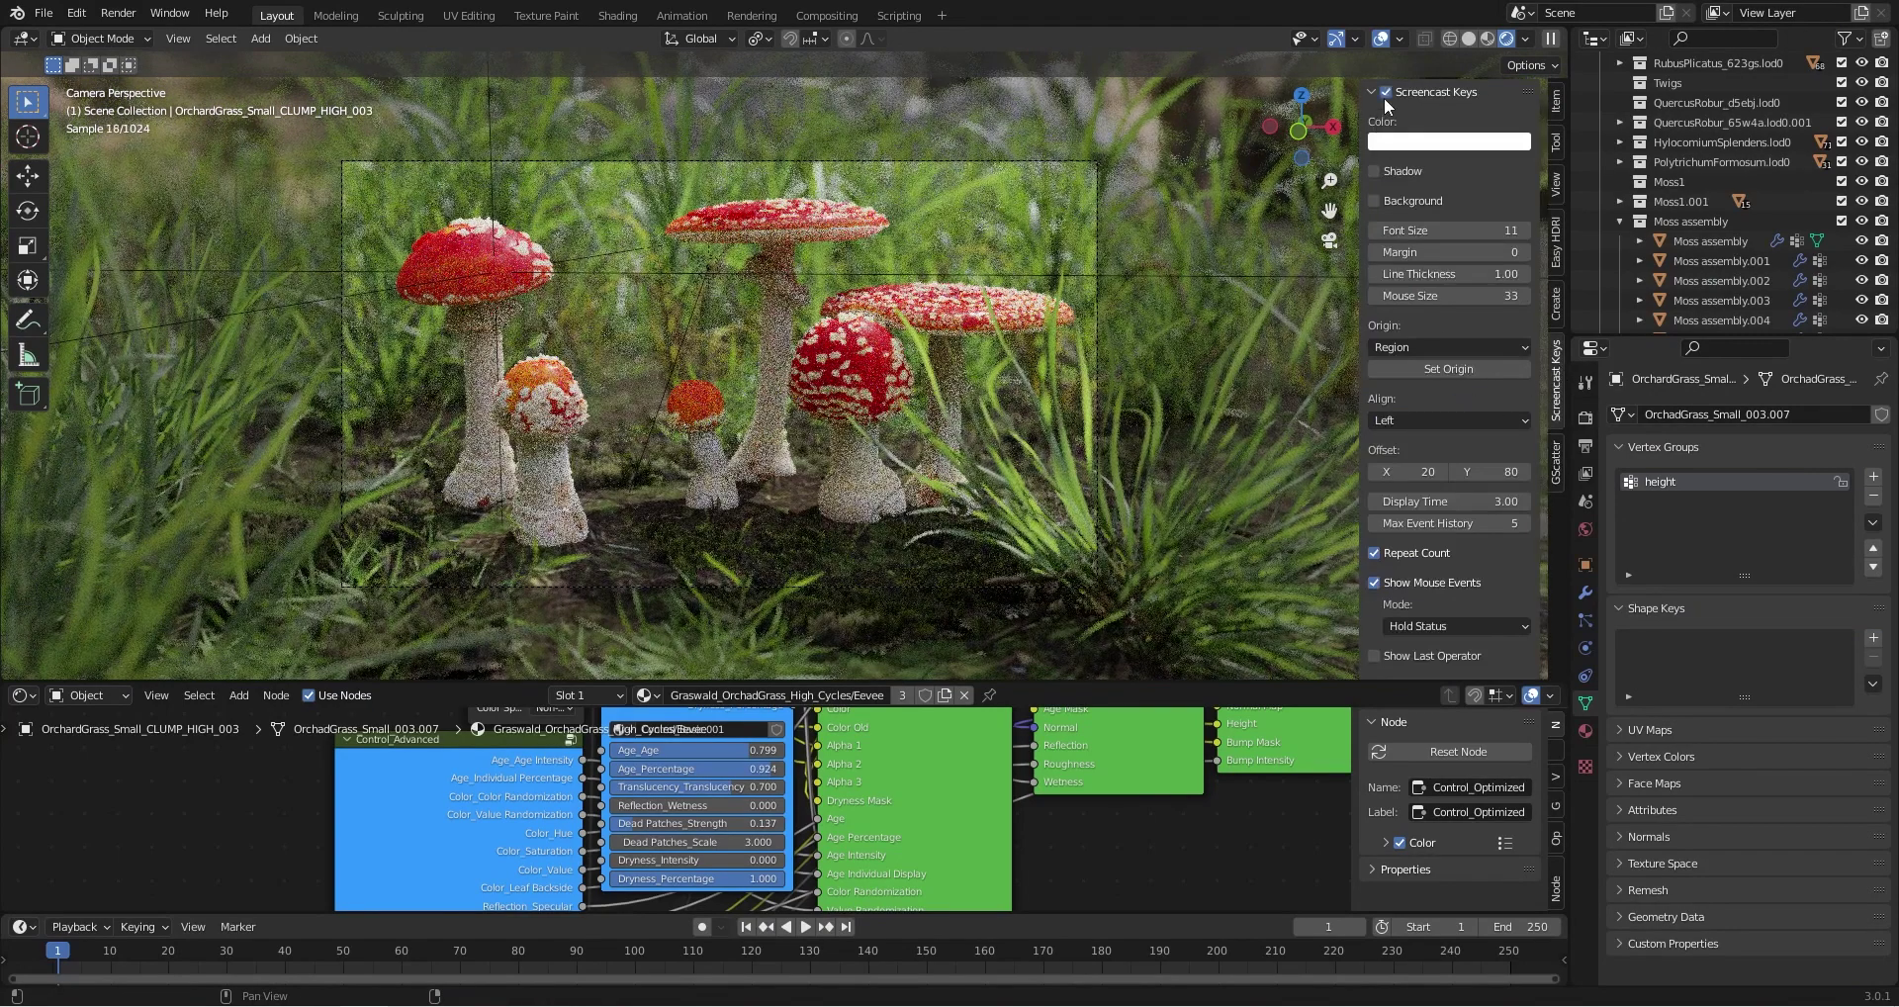
click(1586, 447)
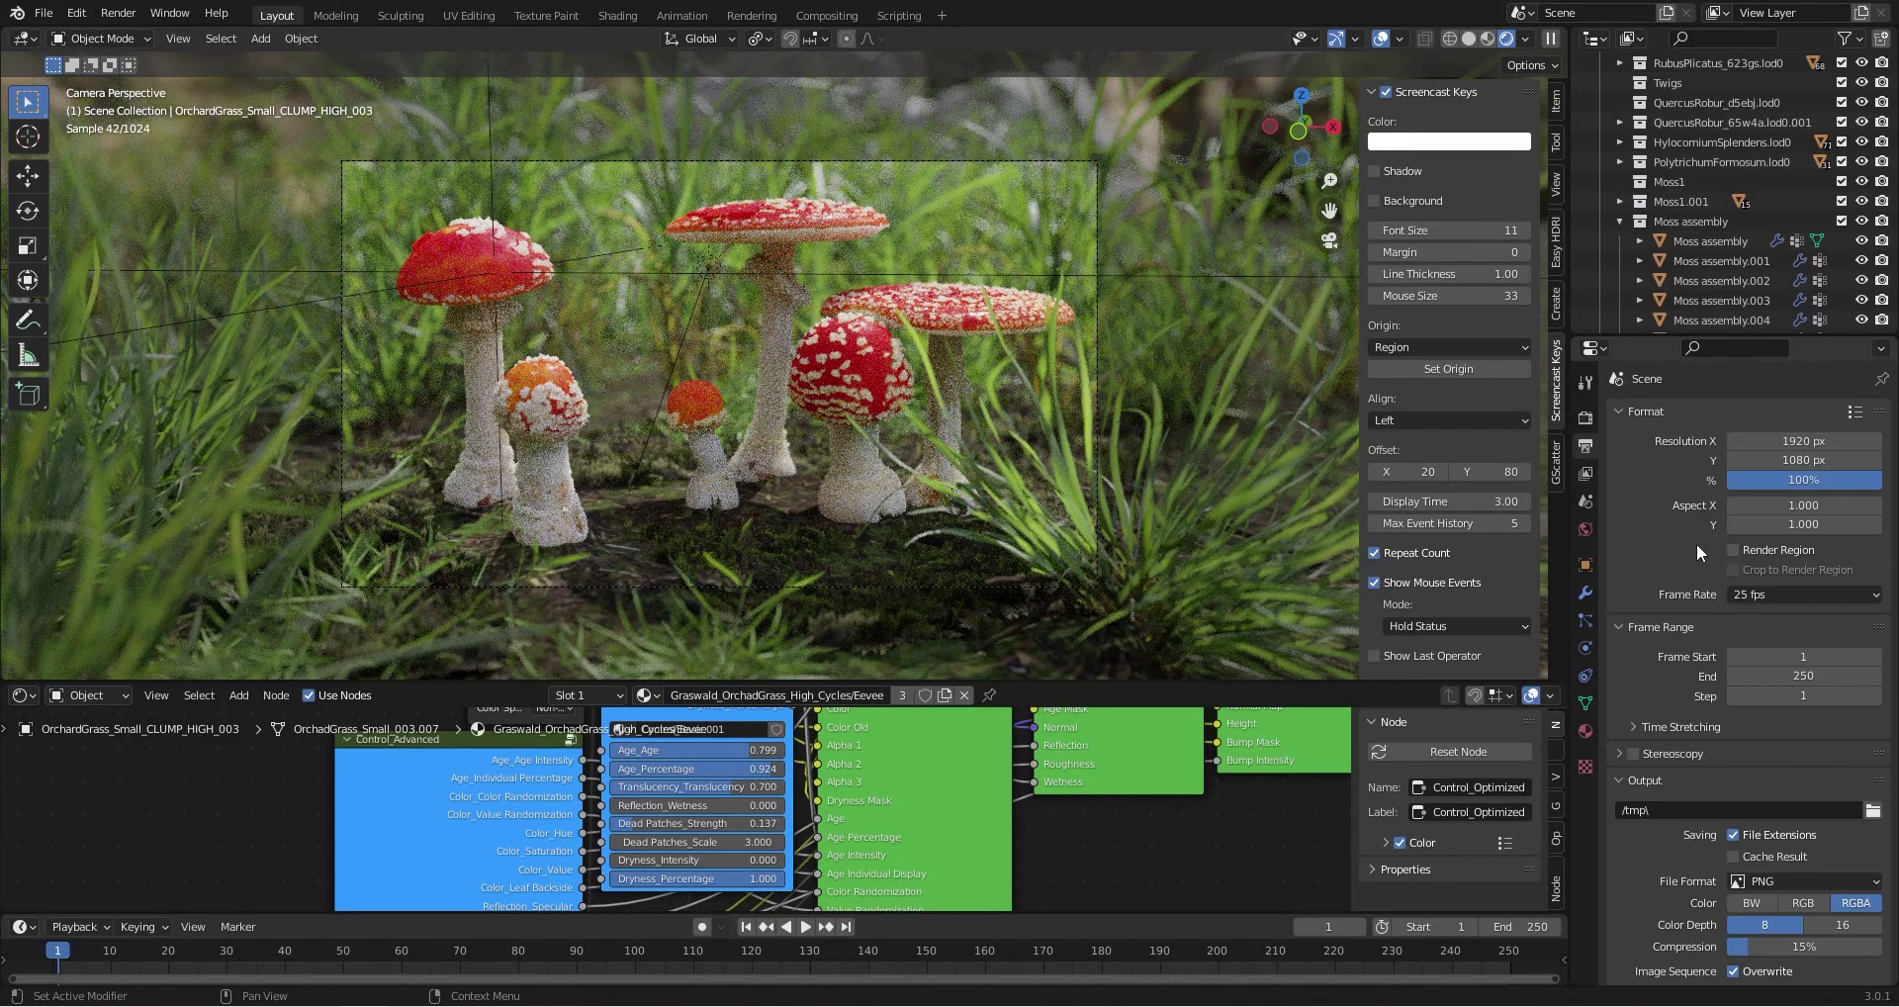
click(1732, 550)
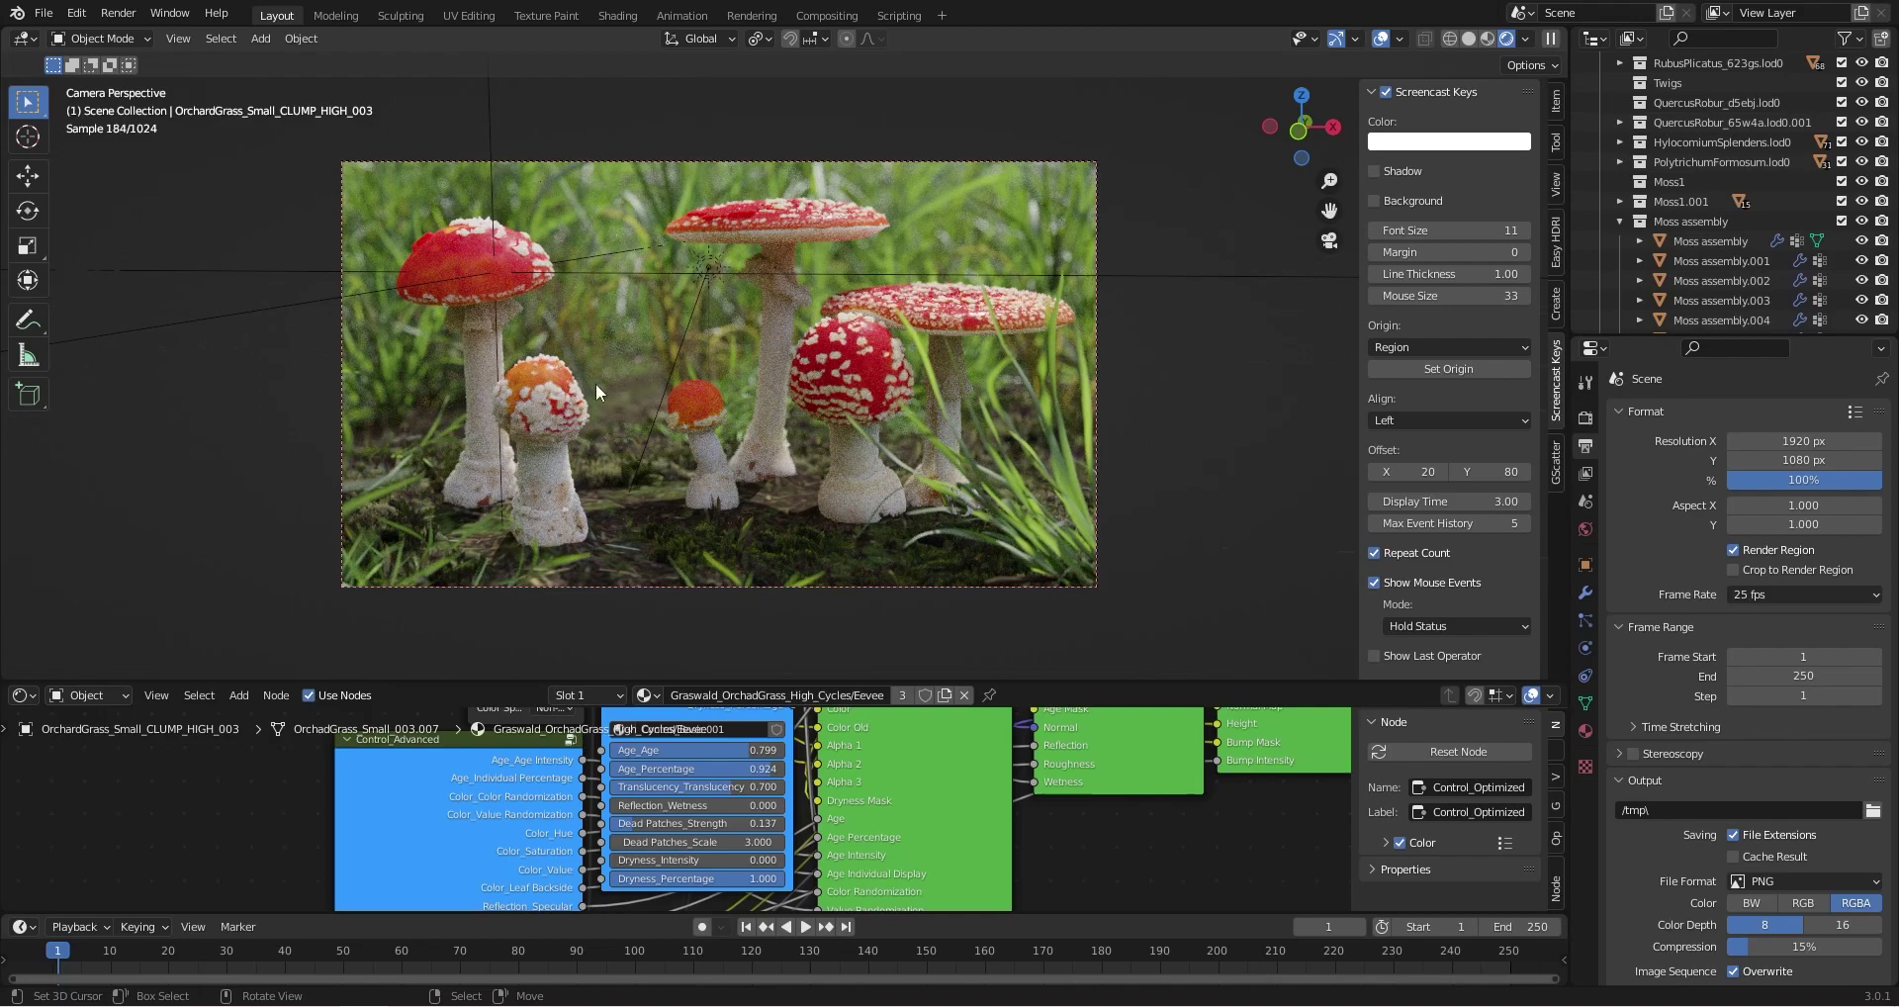
Duplicate a moss patch beside the mushrooms at the same height and preview the scene through the camera in a maximized viewport
middle_drag(674, 391, 664, 489)
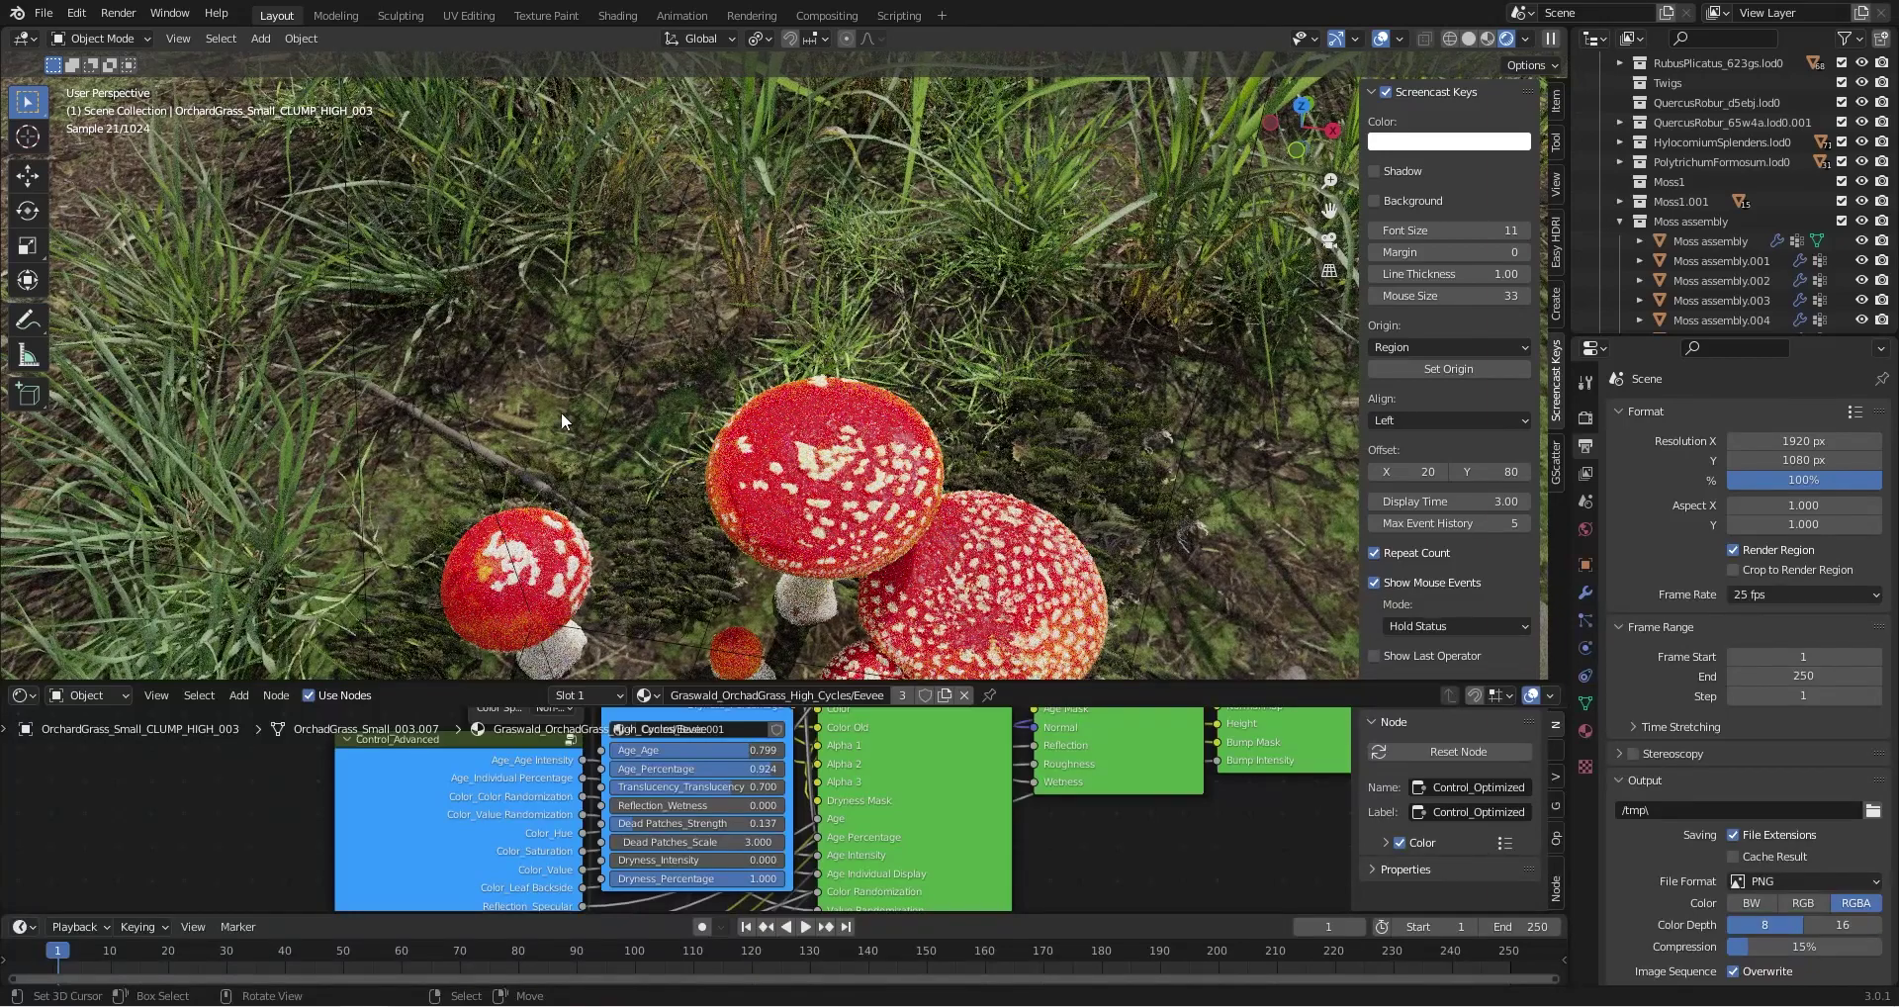
middle_drag(664, 398, 651, 346)
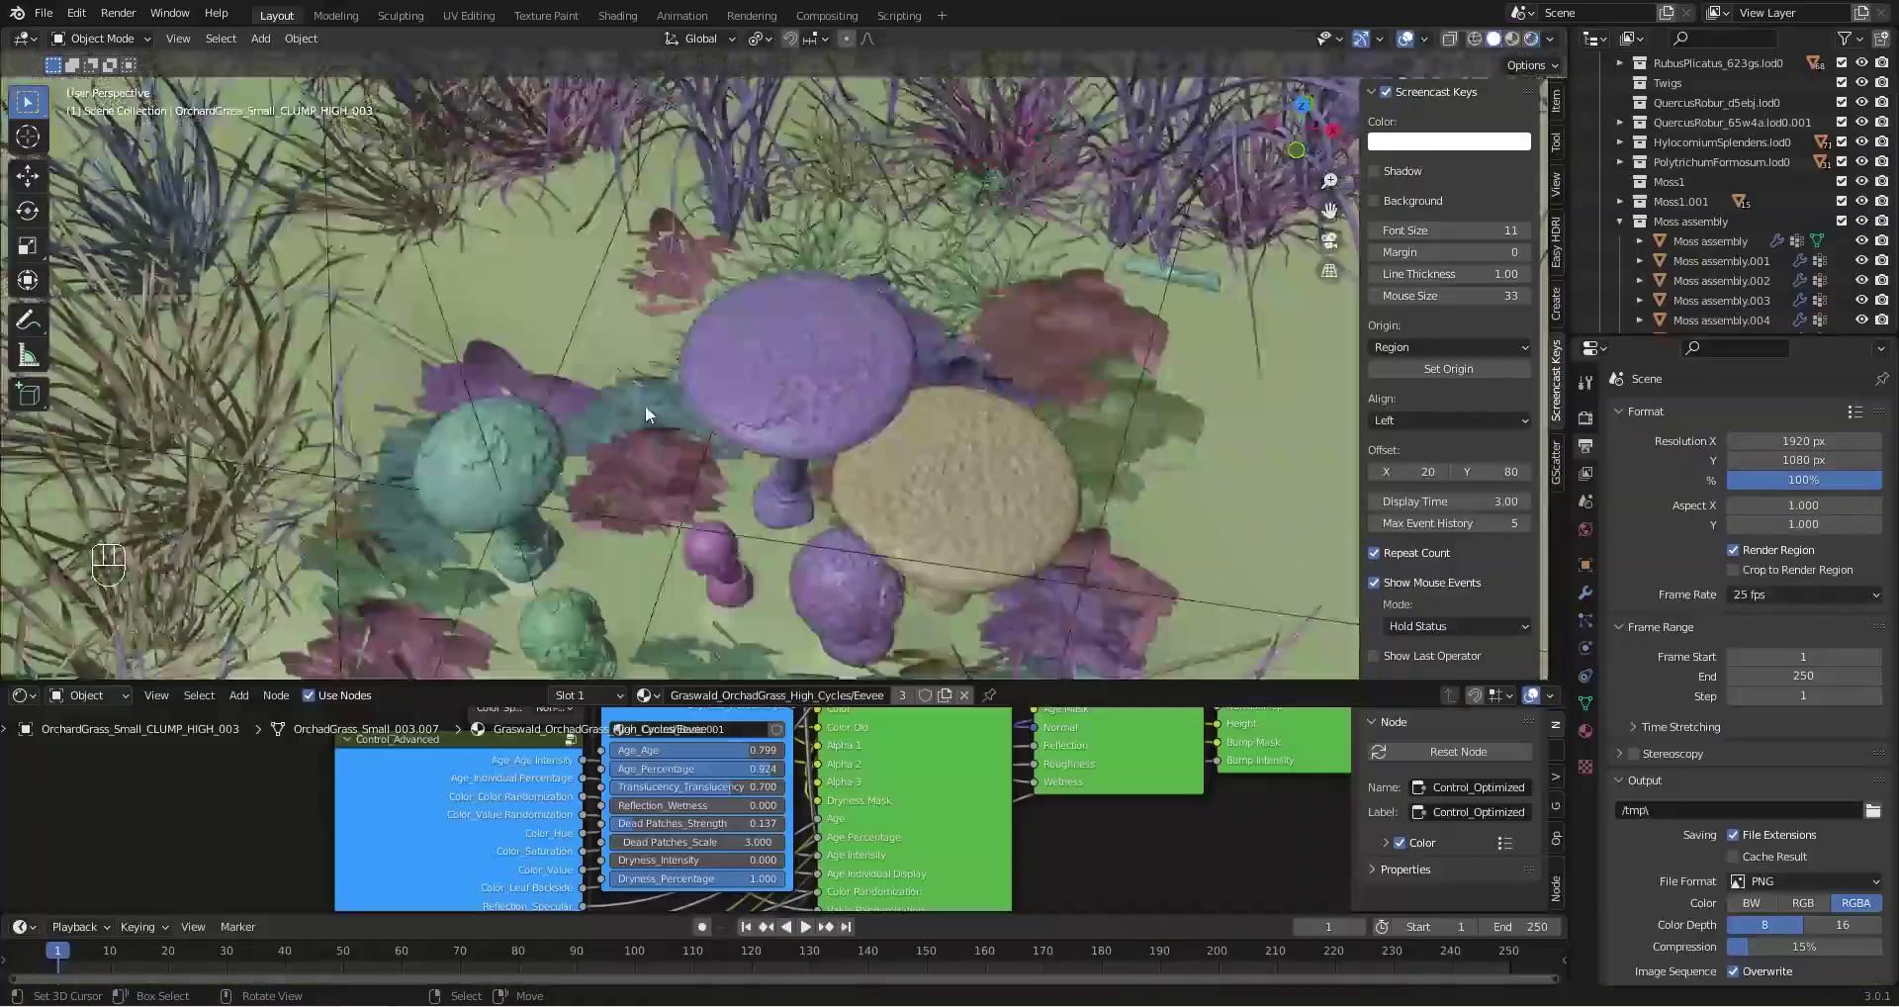
key(shift+d)
key(shift+z)
click(948, 554)
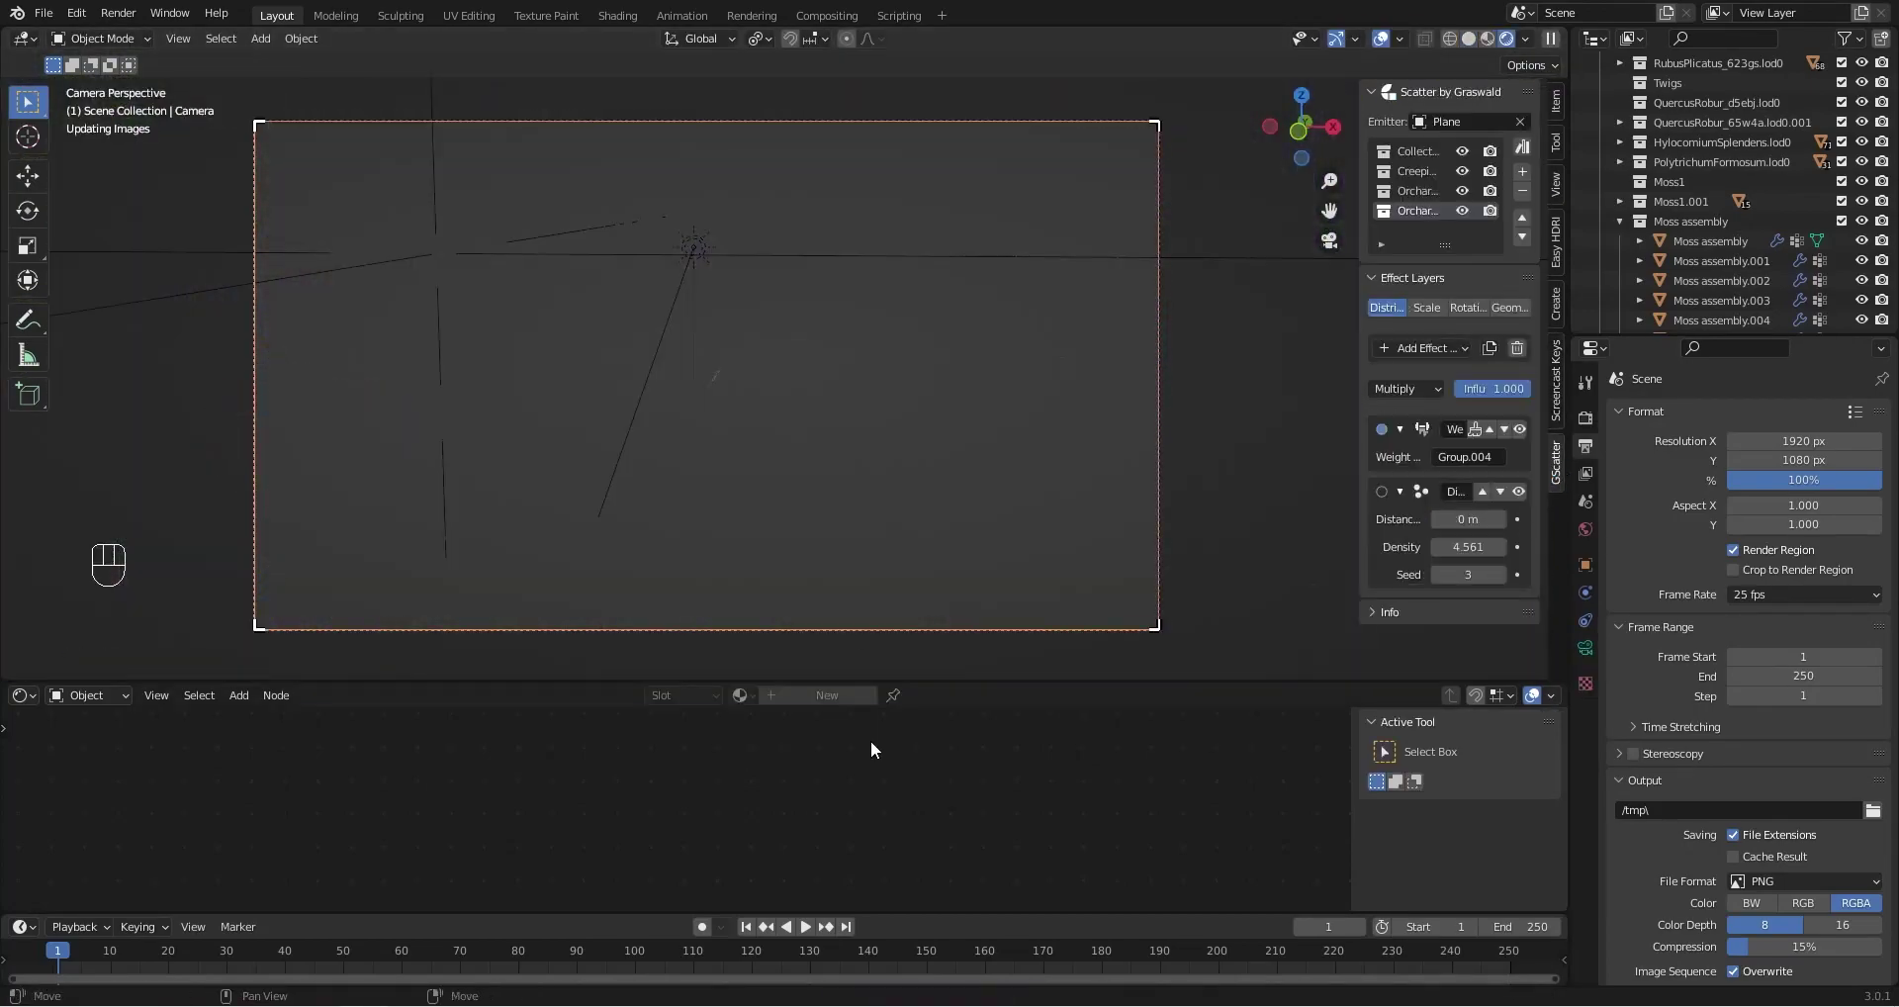
key(ctrl+space)
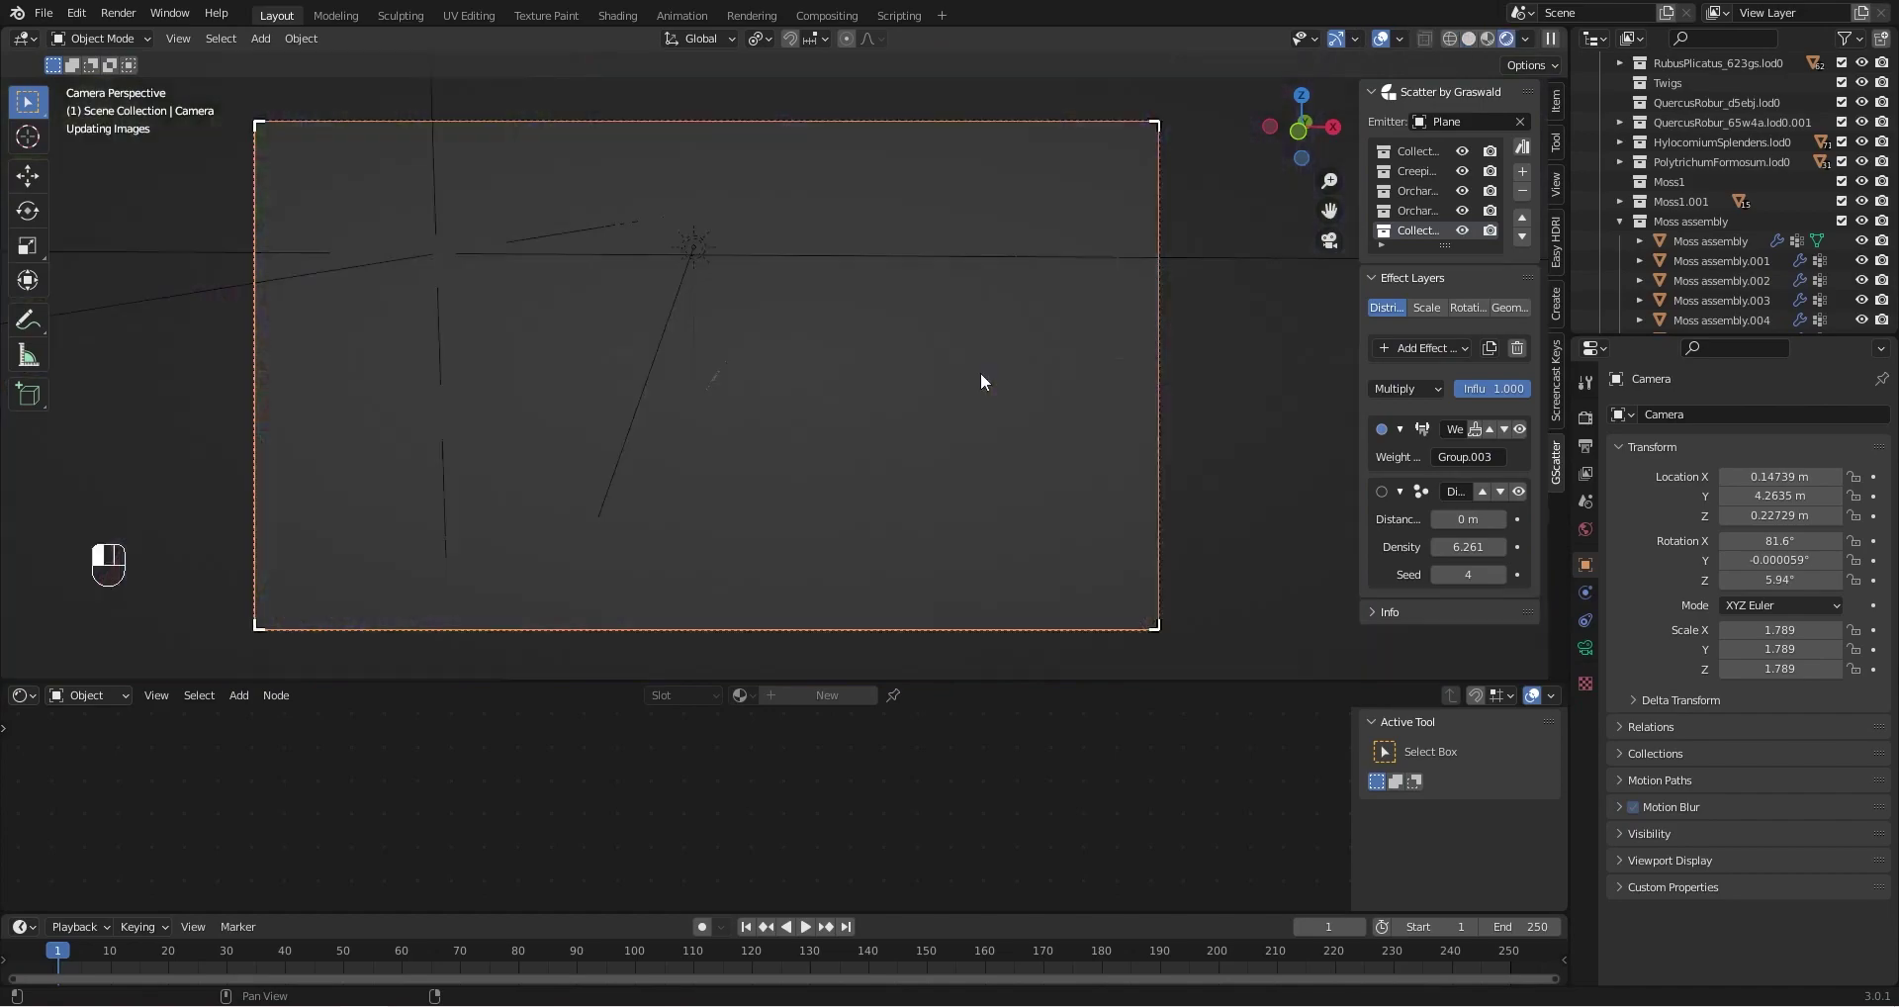
key(ctrl+alt+space)
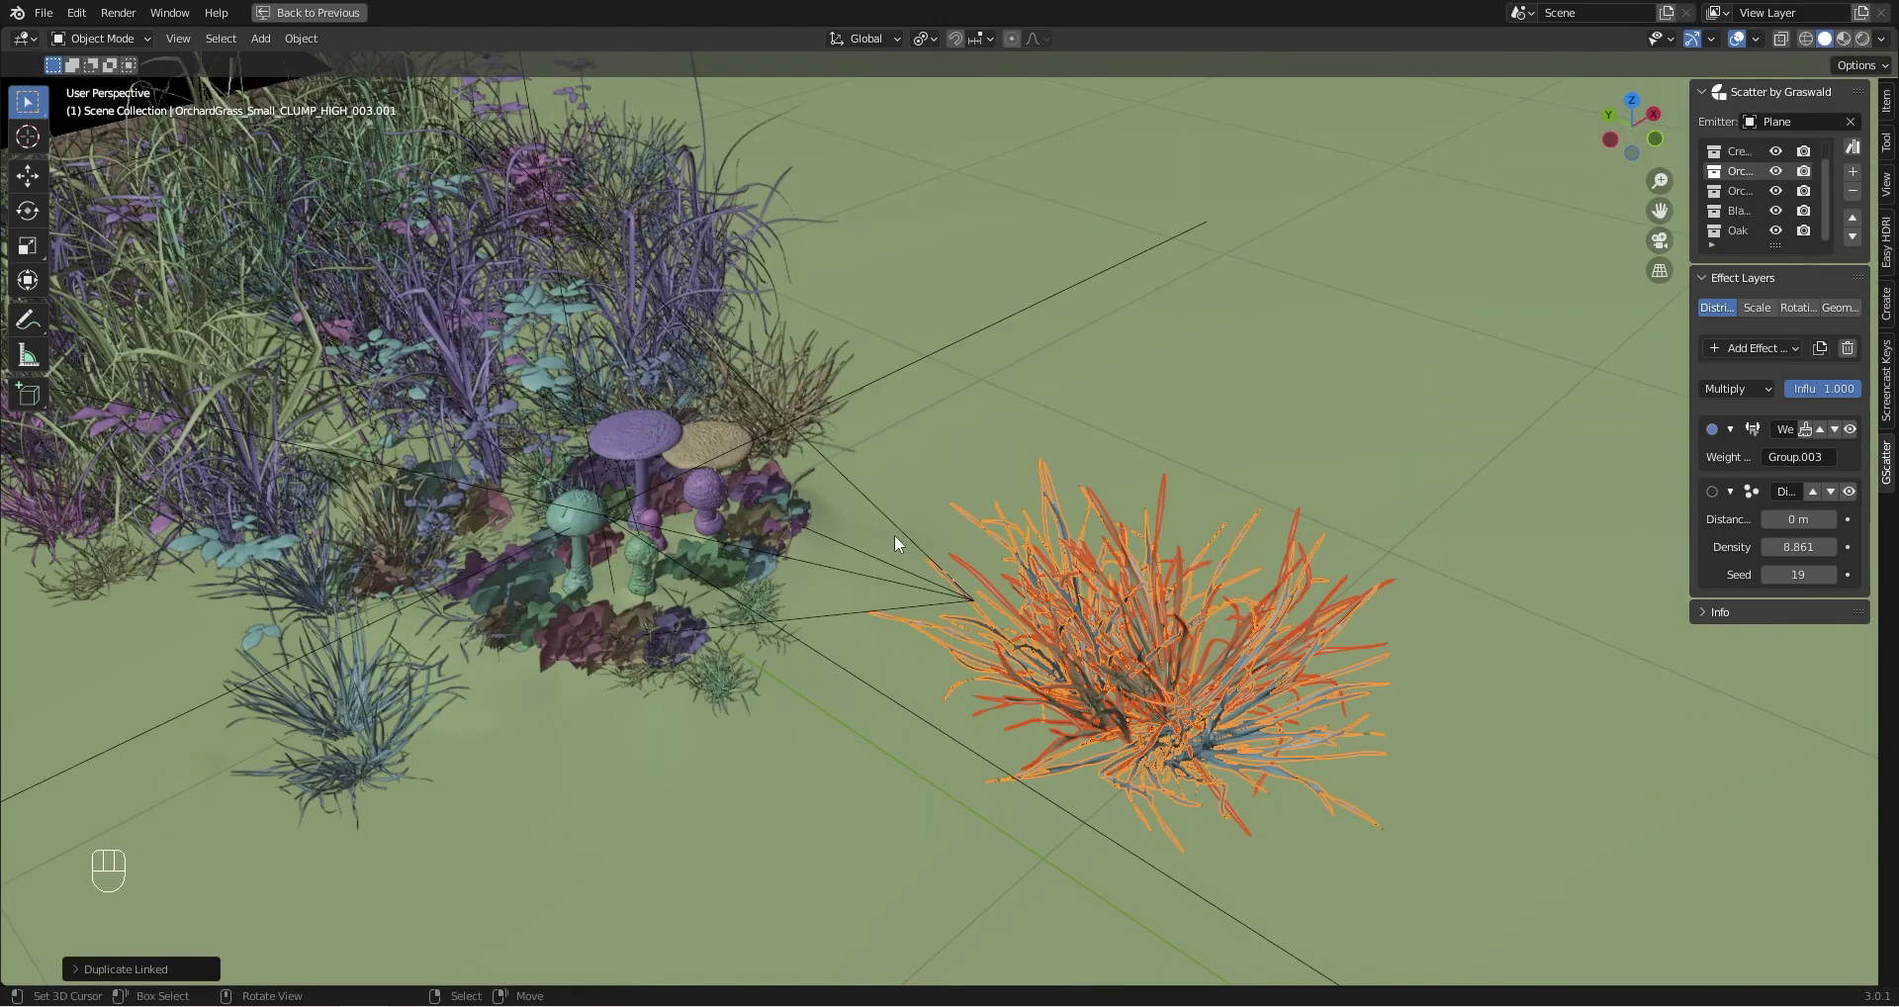
Move a linked small orchard grass clump across the ground, with Z locked, to the left side in front of the camera
key(KP_0)
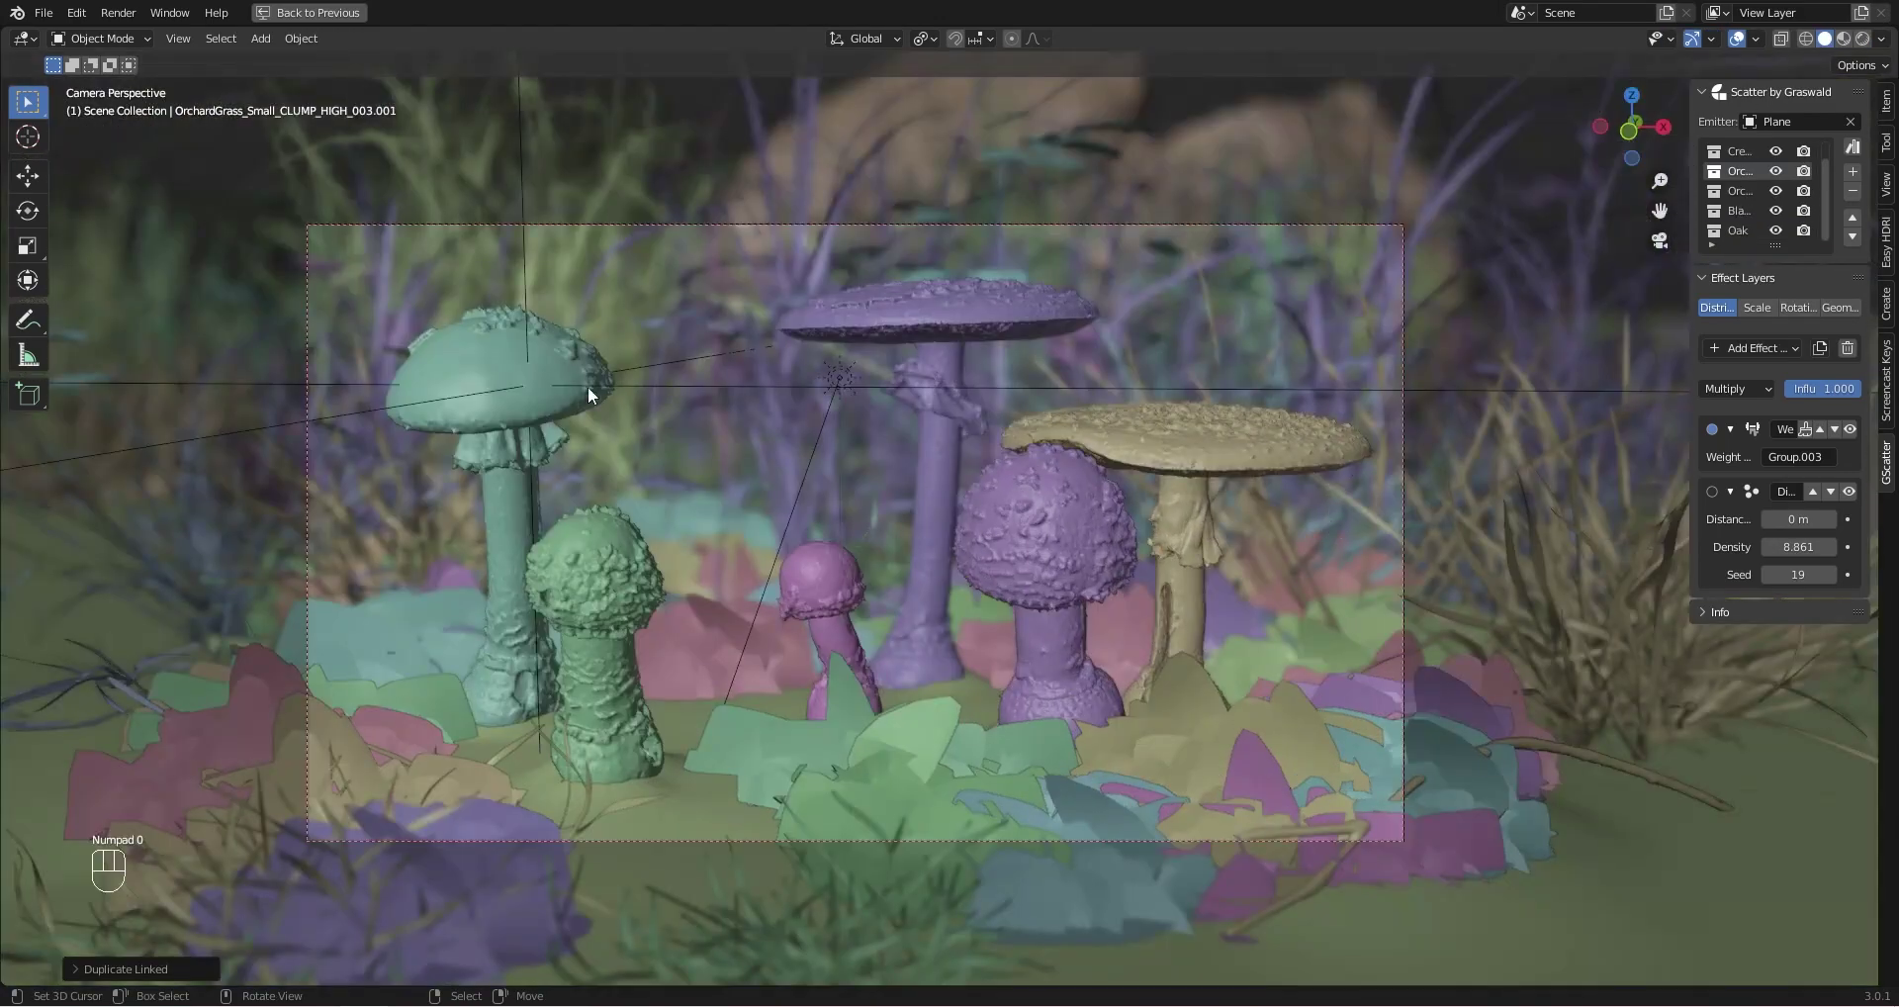
mouse_move(839, 370)
middle_down()
mouse_move(1007, 387)
mouse_move(1060, 436)
mouse_move(1071, 406)
mouse_move(817, 384)
middle_up()
right_click(1149, 542)
middle_drag(1149, 542, 1022, 528)
key(g)
key(shift+z)
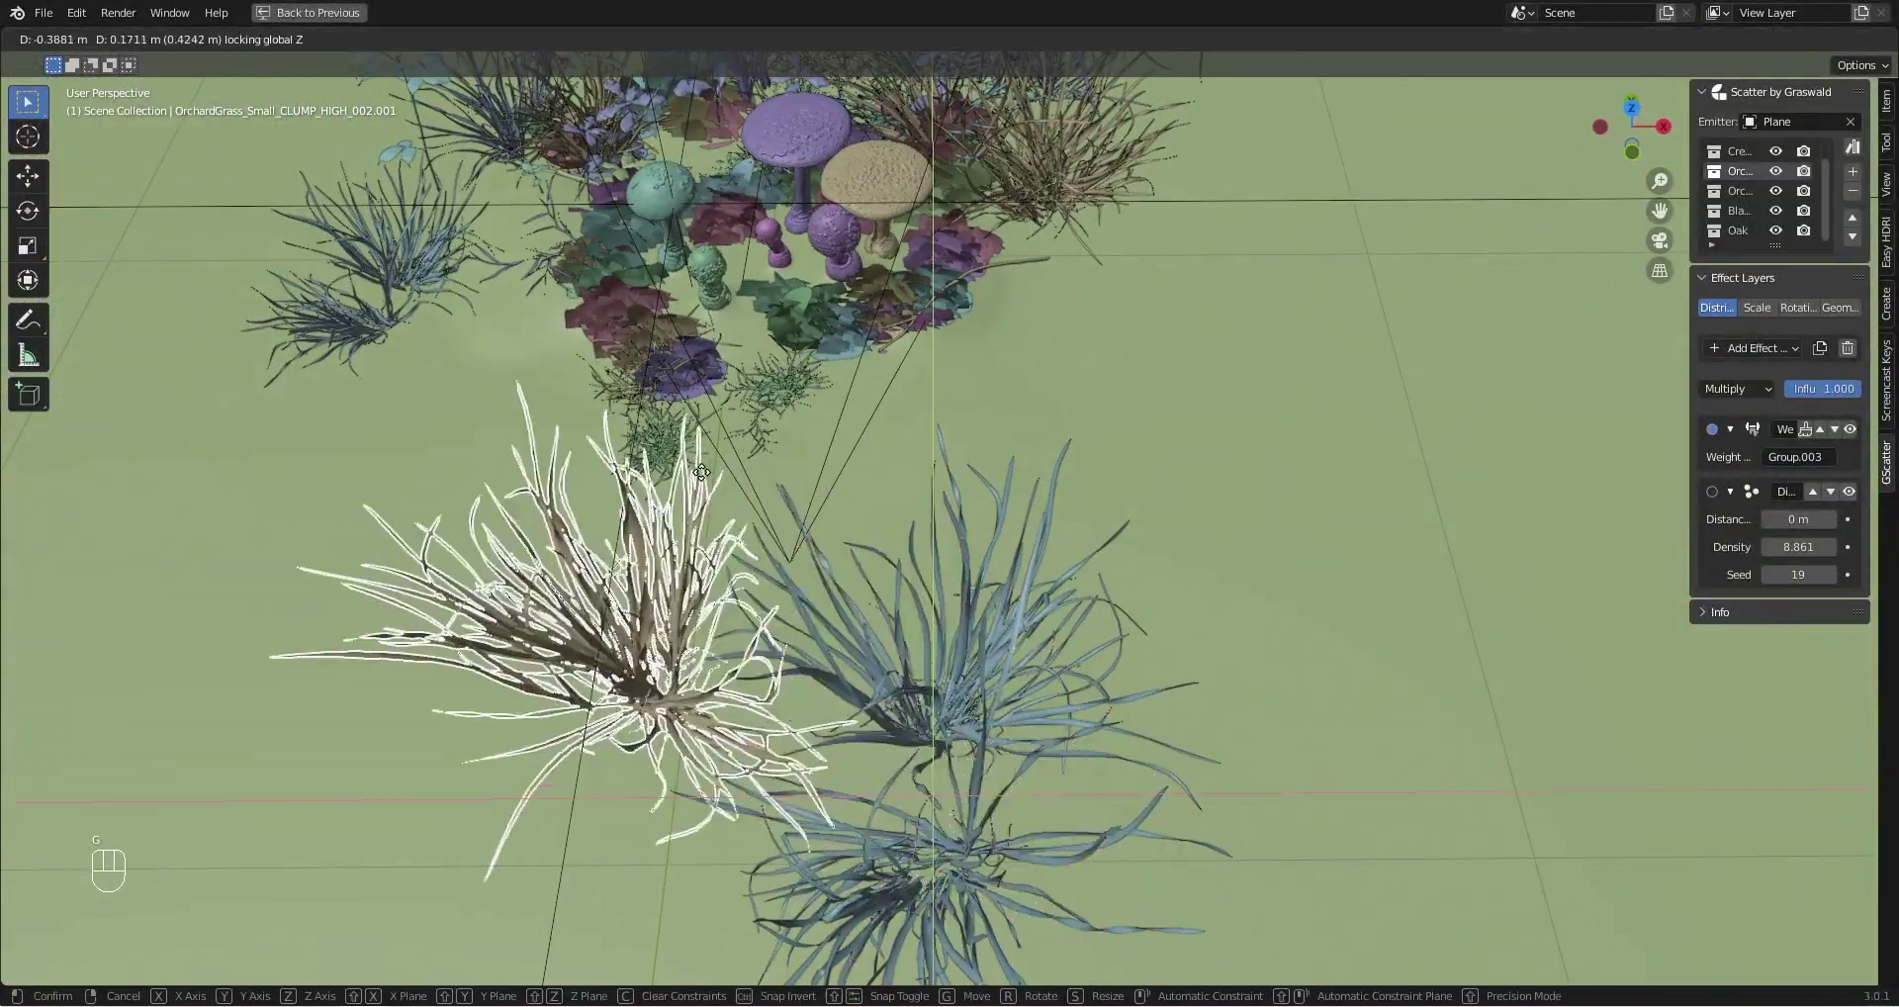
click(655, 313)
In camera view, reposition the left foreground orchard grass clump horizontally and adjust its height along Z so its blades frame the mushrooms
key(KP_0)
key(g)
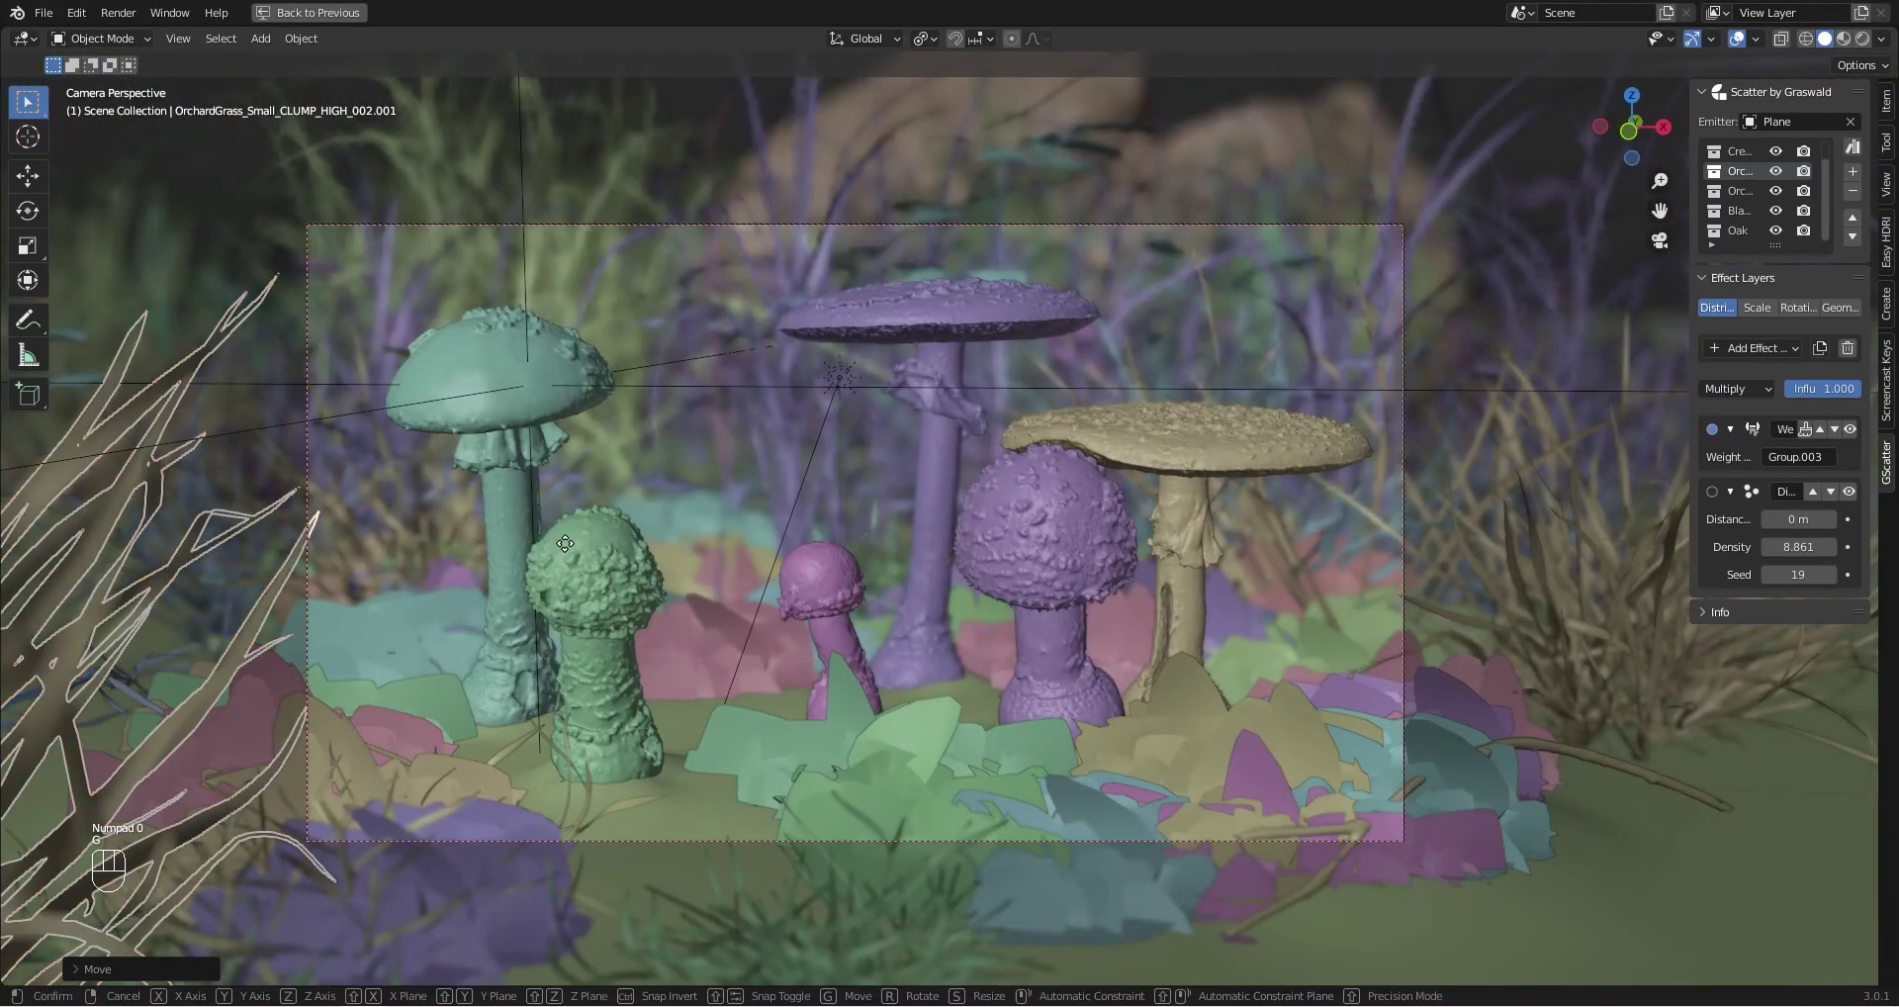
key(shift+z)
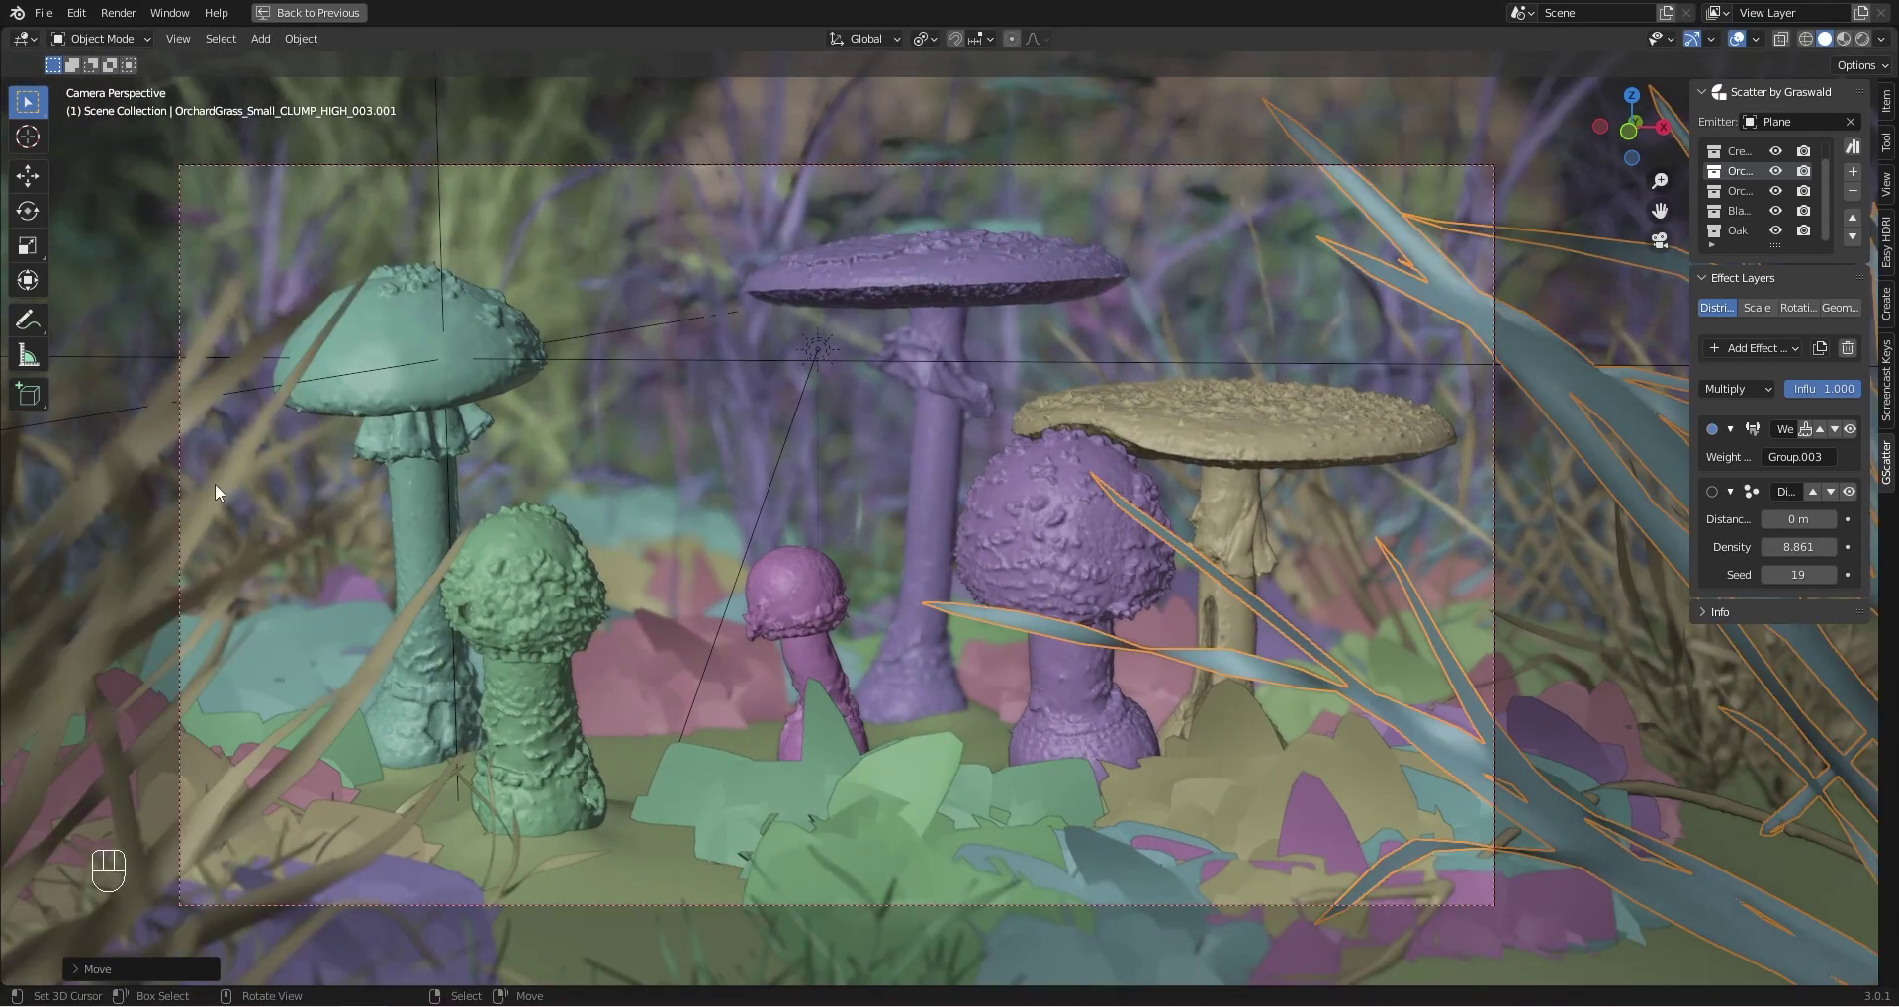
click(216, 488)
key(g)
key(z)
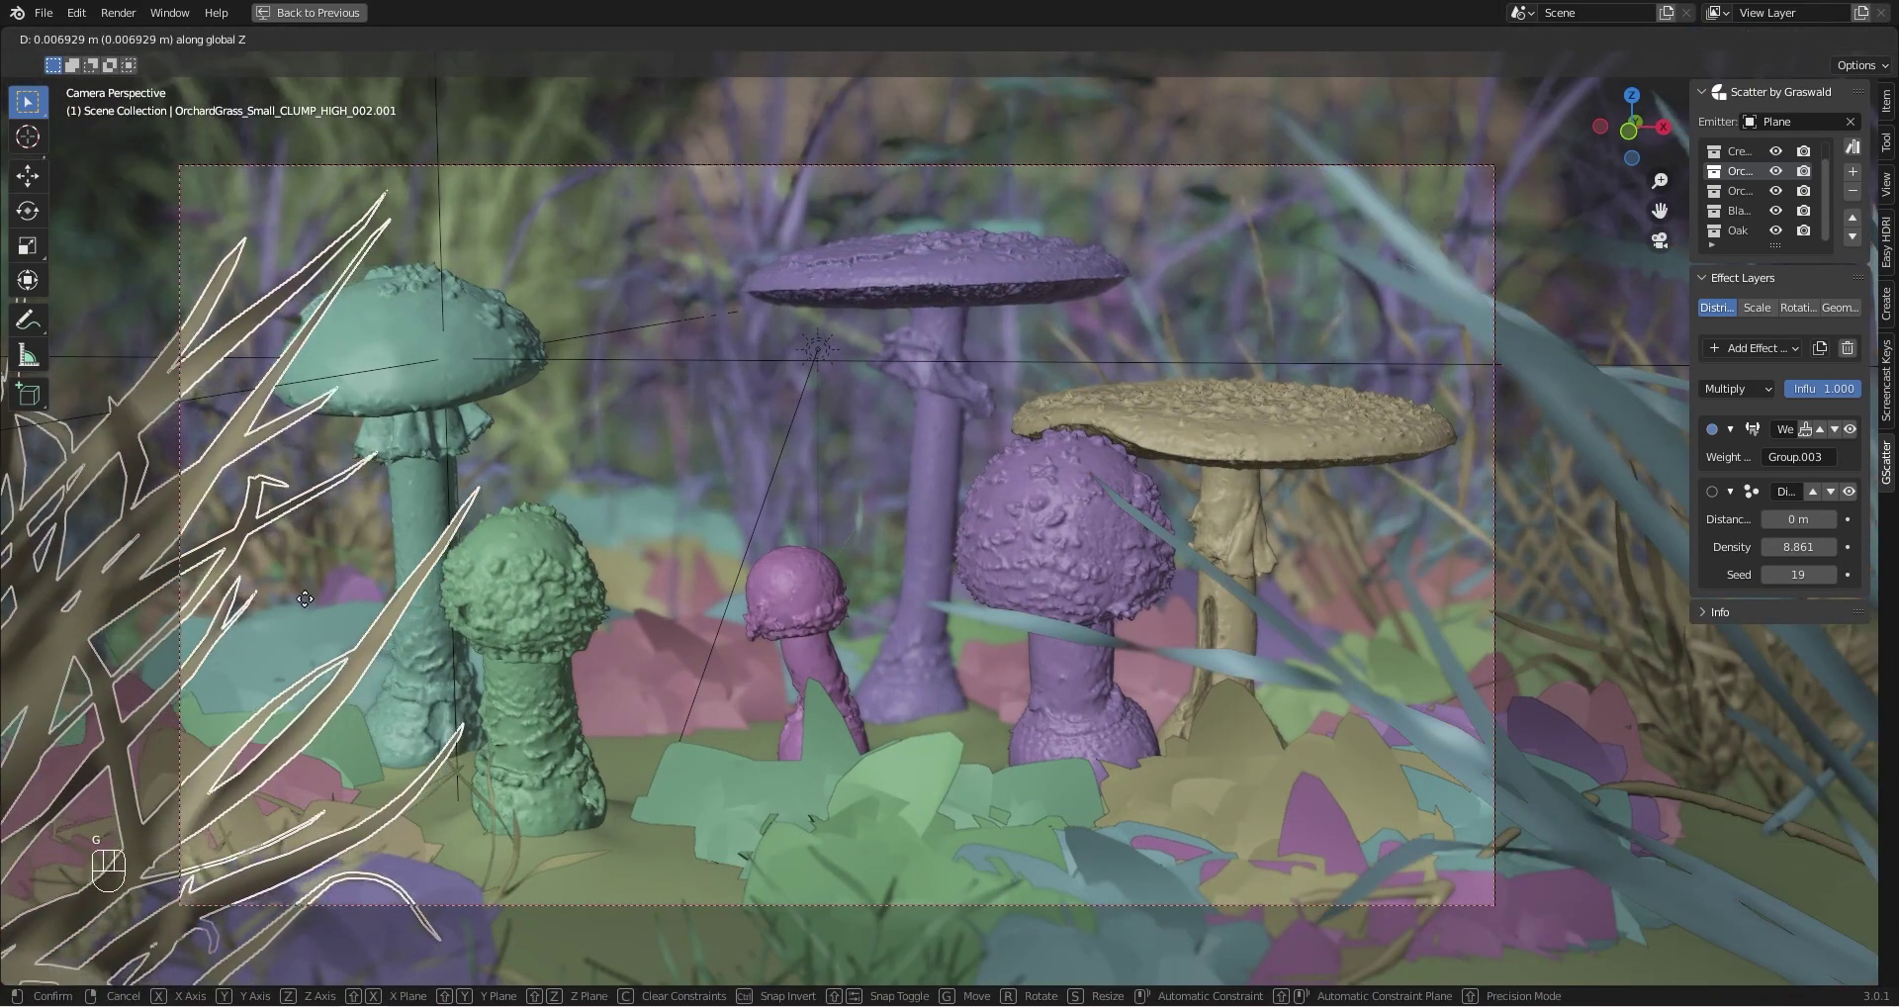
click(289, 541)
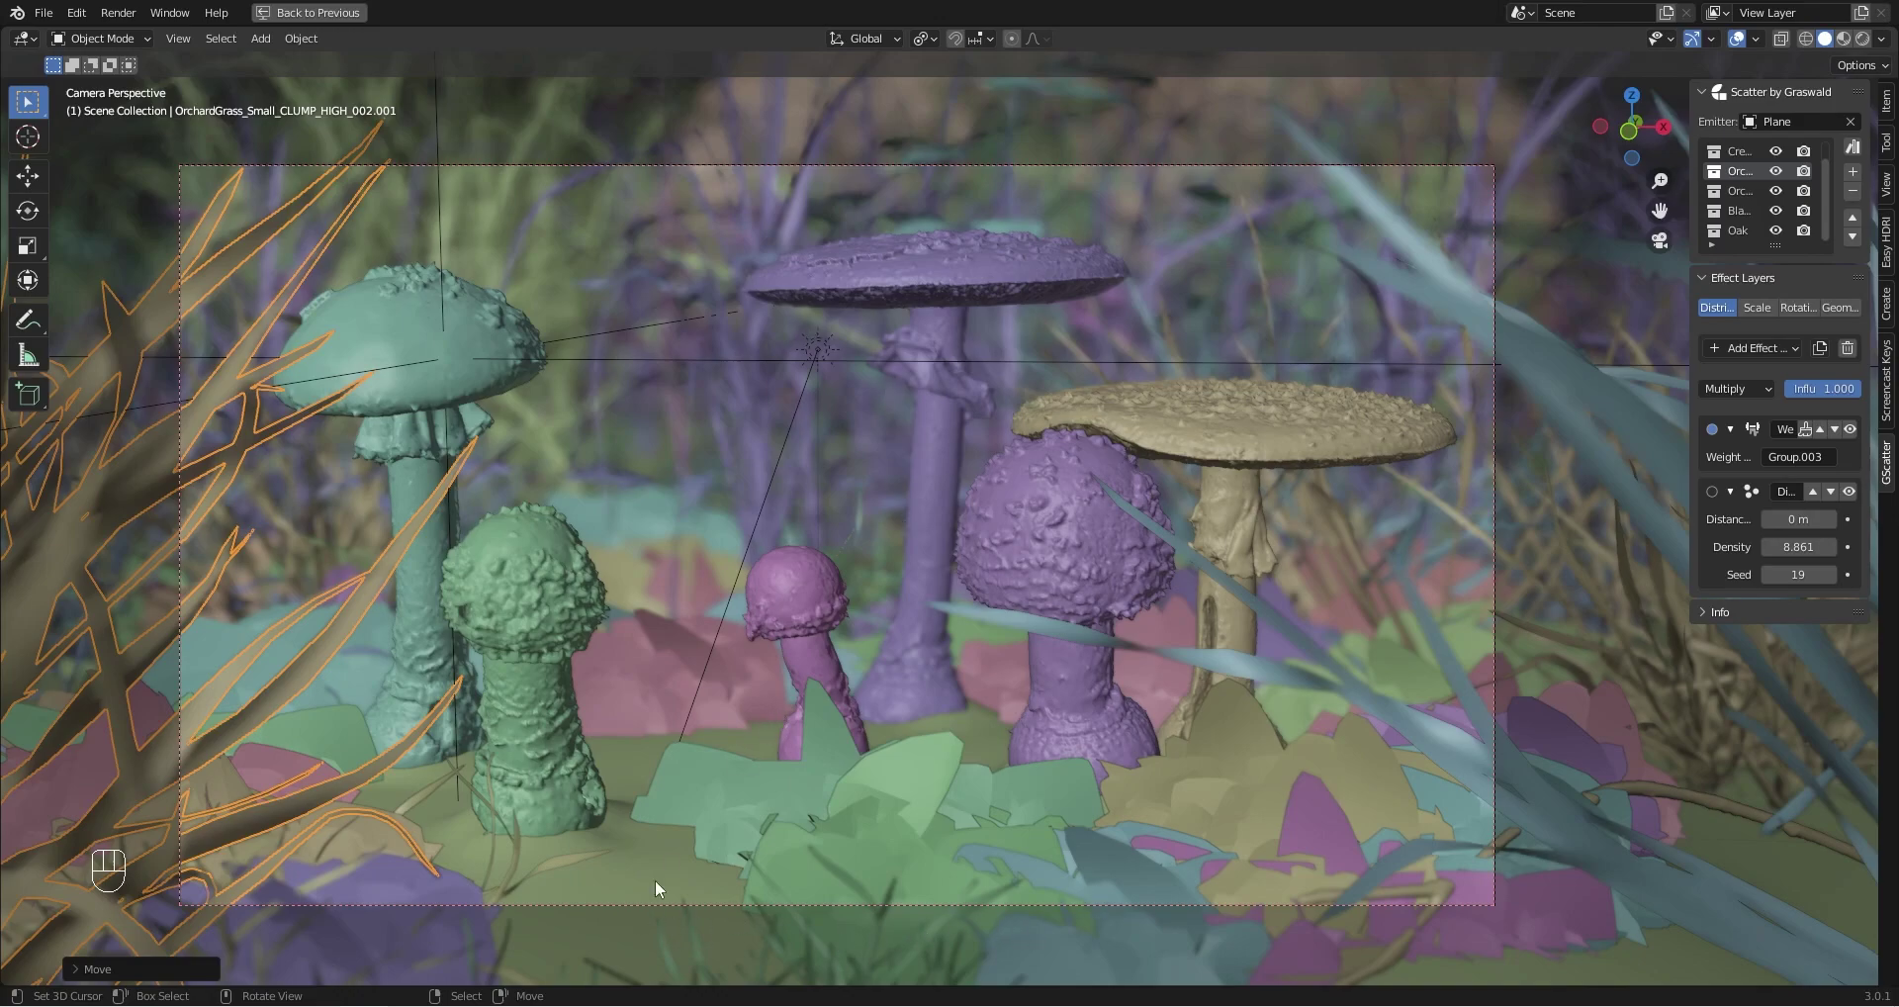
Make a linked duplicate of the small creeping bentgrass clump, place it near the mushrooms with Z locked, and check the camera view
middle_drag(655, 880, 798, 657)
scroll(534, 739, down, 8)
click(471, 538)
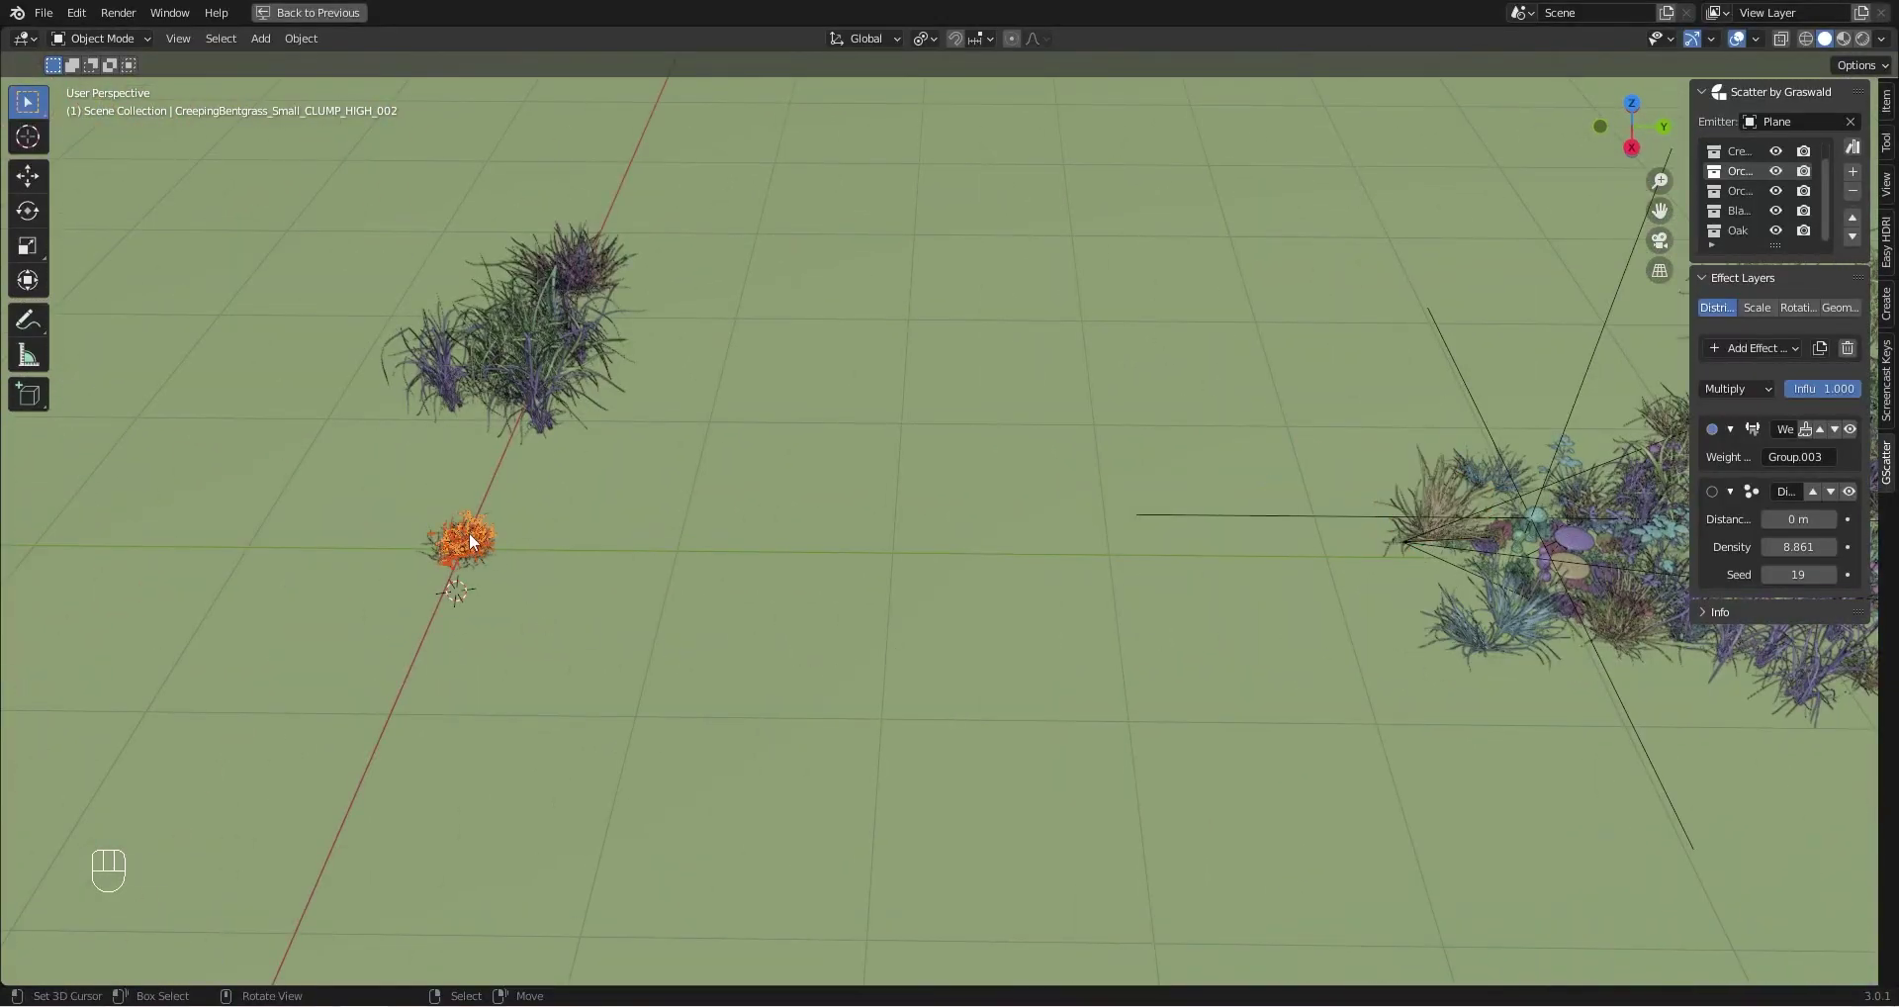
key(alt+d)
key(shift+z)
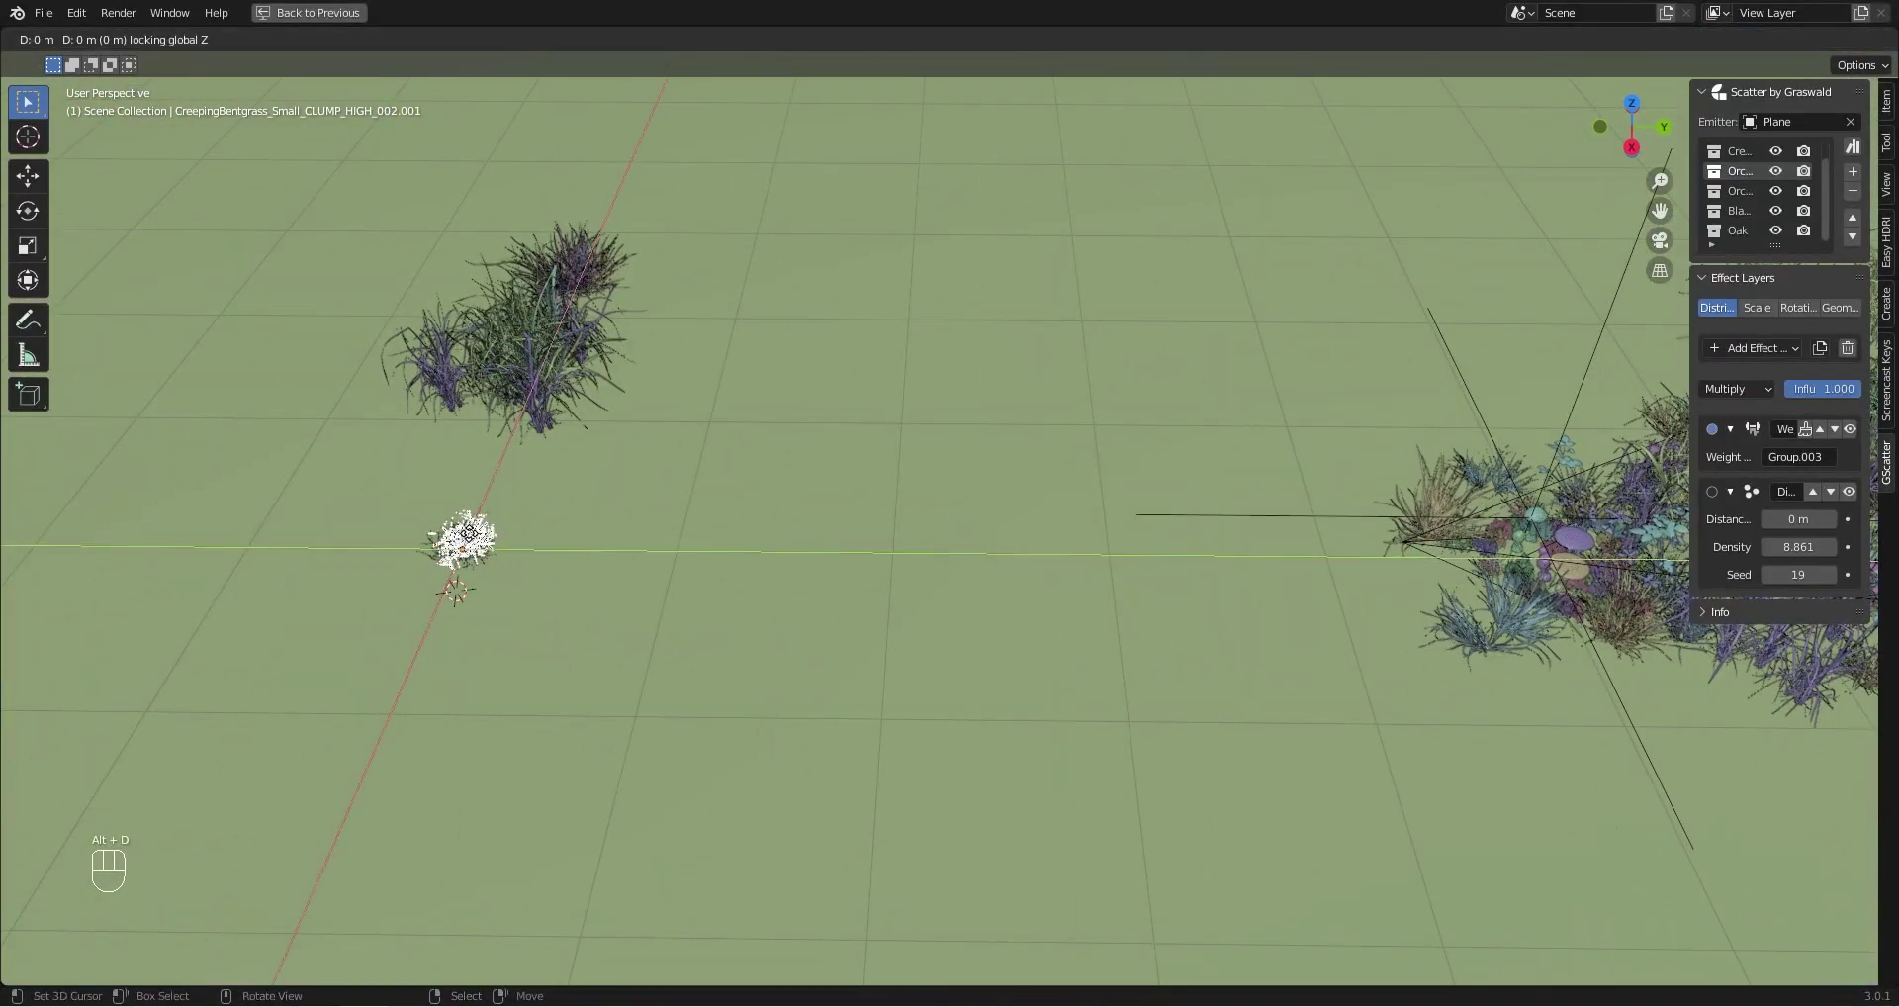
click(1349, 570)
key(KP_0)
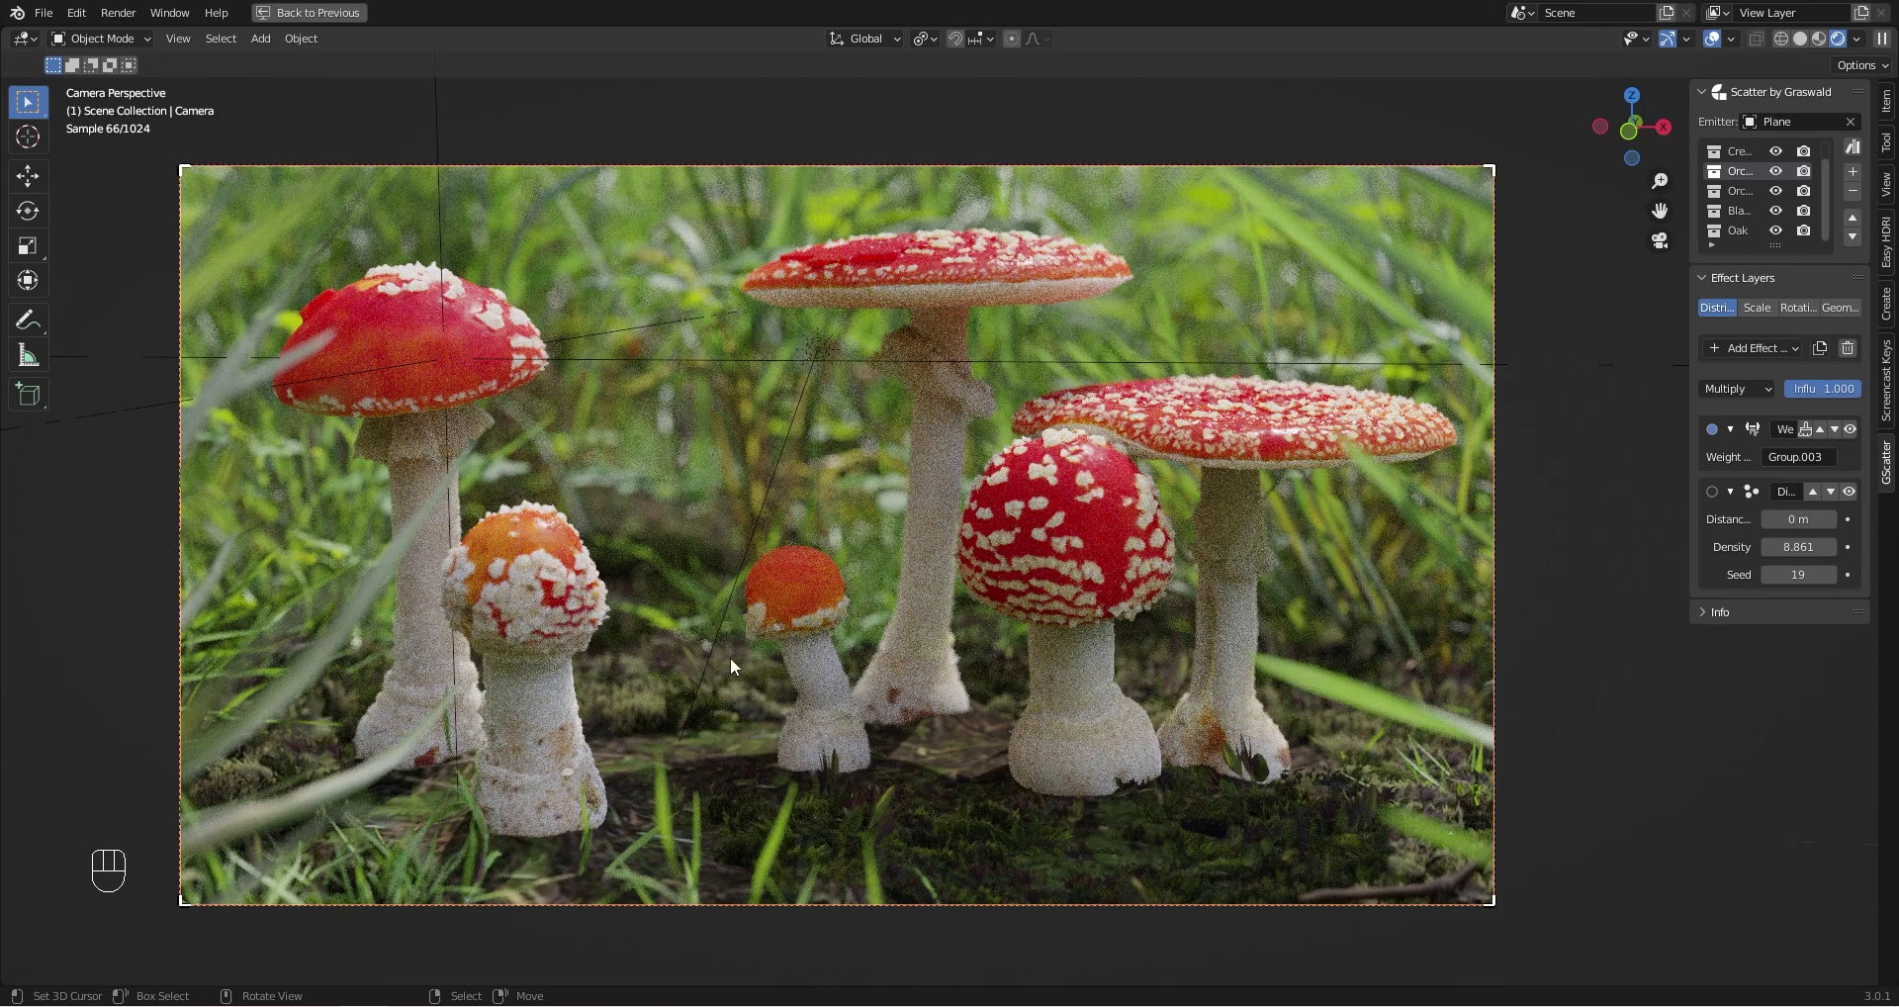
Save the scene file and select the small soil debris meshes parked far away from the mushroom scene
key(ctrl+s)
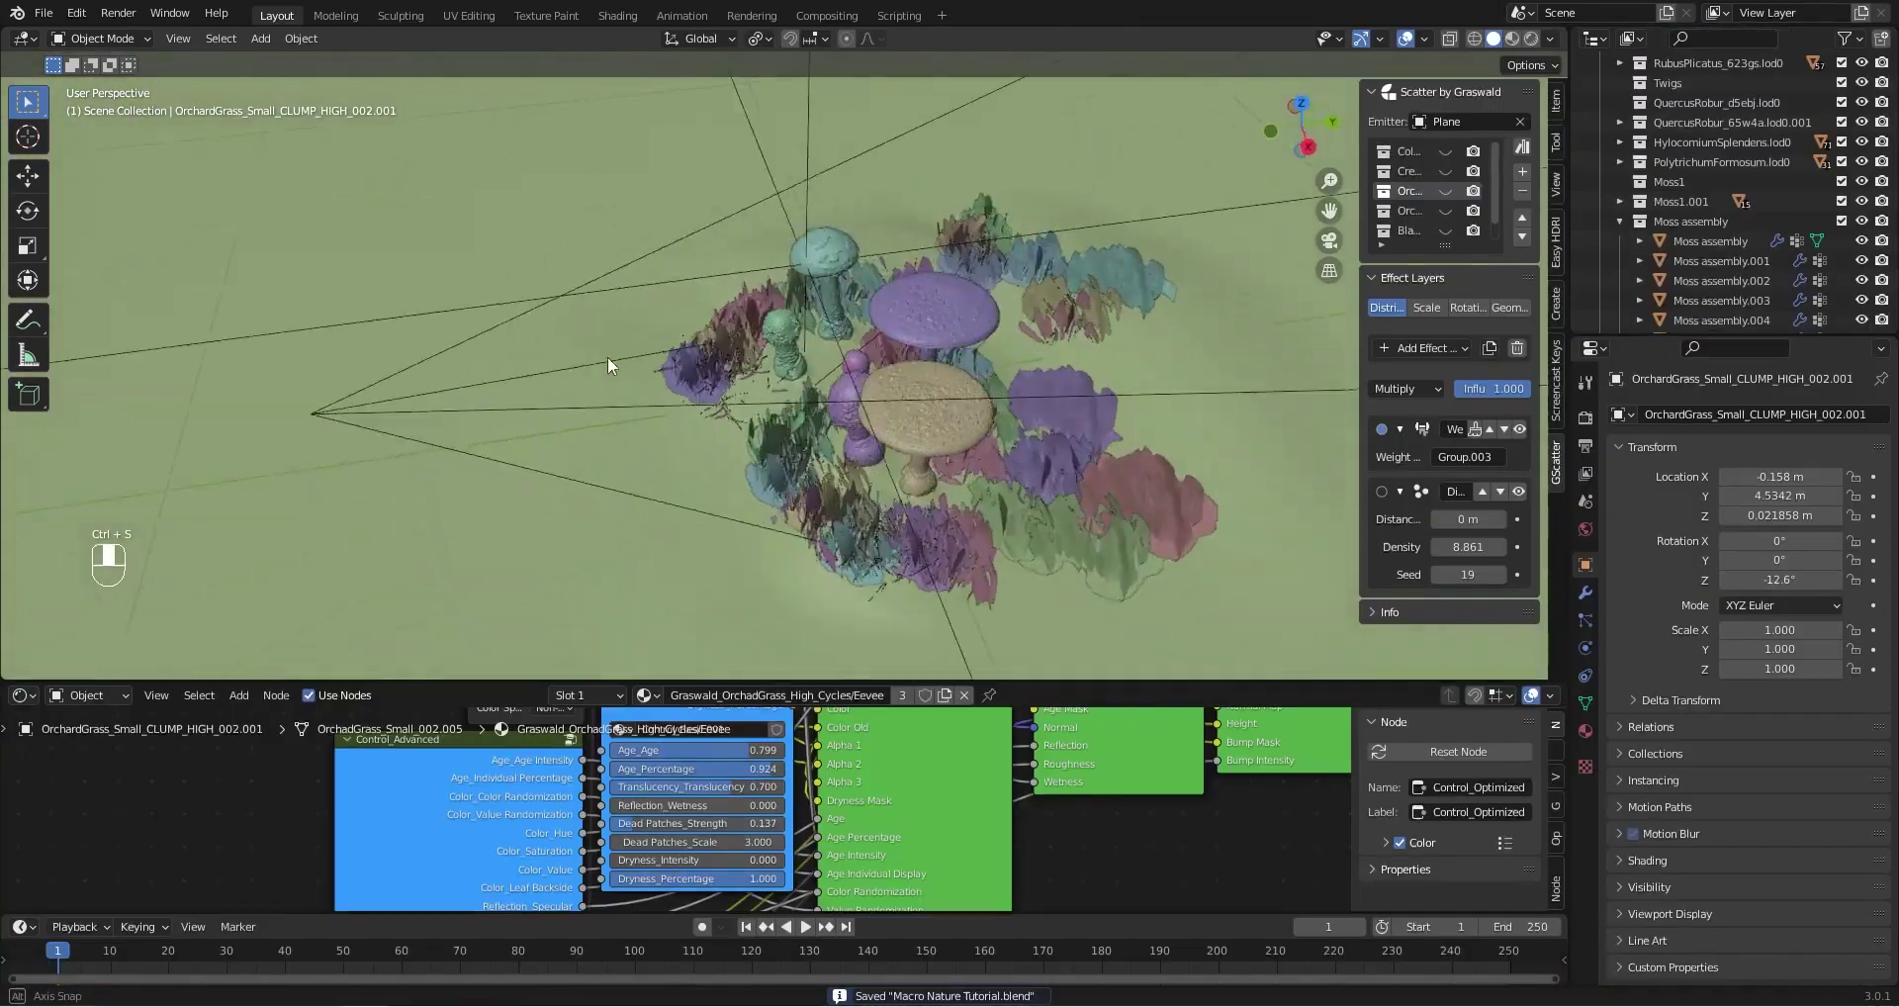
scroll(606, 362, down, 8)
middle_drag(597, 352, 840, 328)
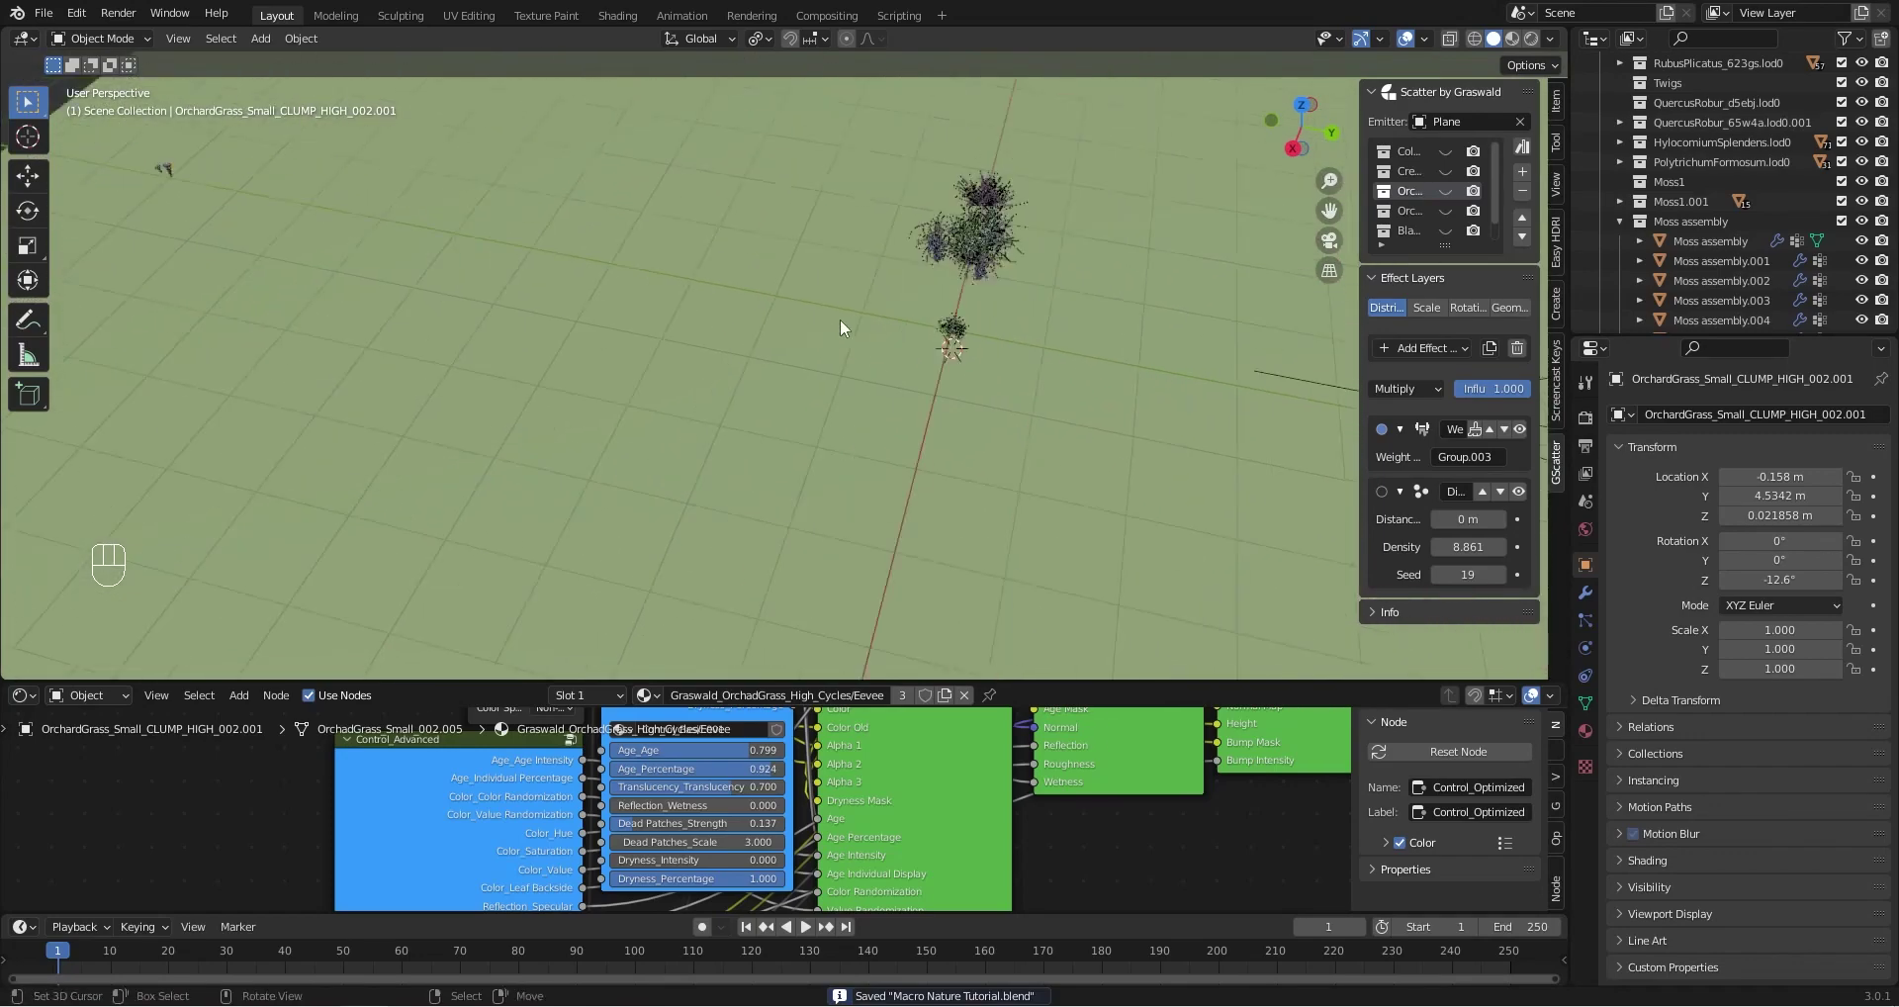
shift+middle_drag(504, 322, 933, 356)
shift+middle_drag(465, 406, 989, 473)
scroll(920, 475, up, 3)
shift+middle_drag(608, 408, 885, 401)
shift+middle_drag(593, 533, 525, 396)
shift+middle_drag(653, 327, 699, 190)
shift+middle_drag(693, 386, 481, 109)
middle_drag(485, 247, 594, 267)
shift+middle_drag(639, 304, 740, 358)
scroll(695, 296, up, 4)
shift+middle_drag(629, 245, 847, 494)
click(844, 492)
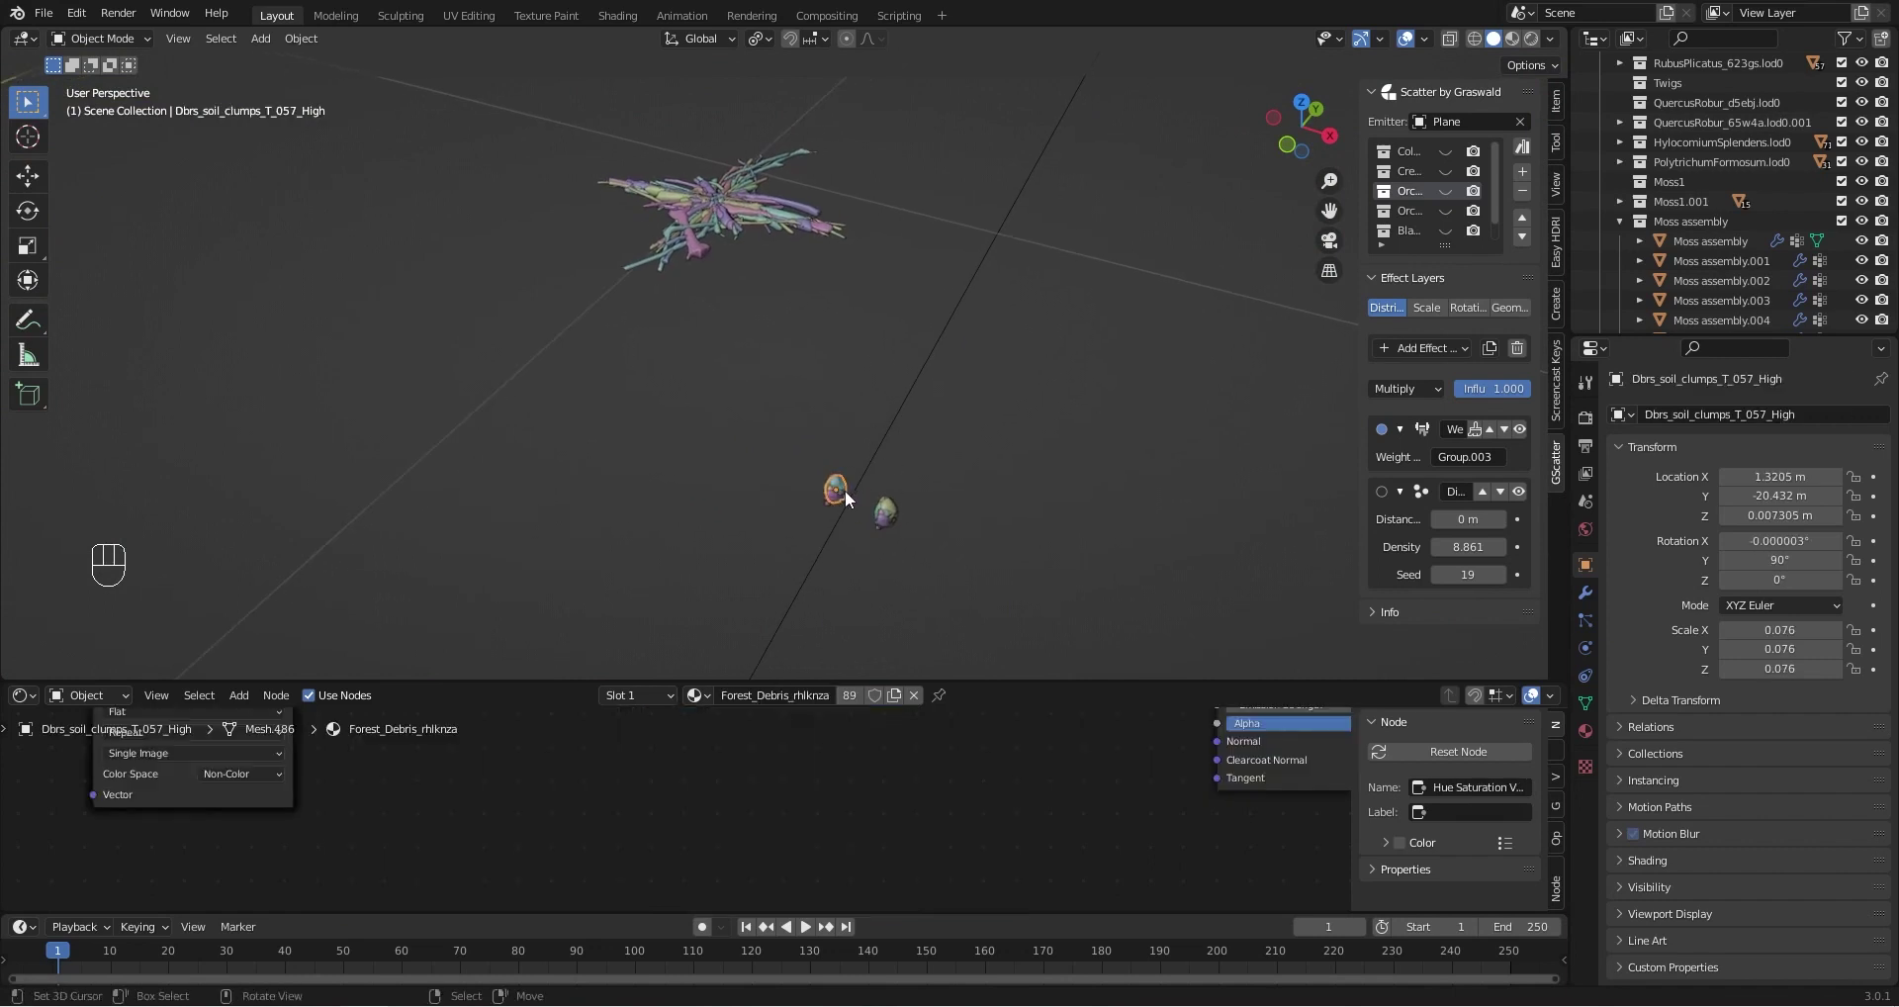
click(890, 512)
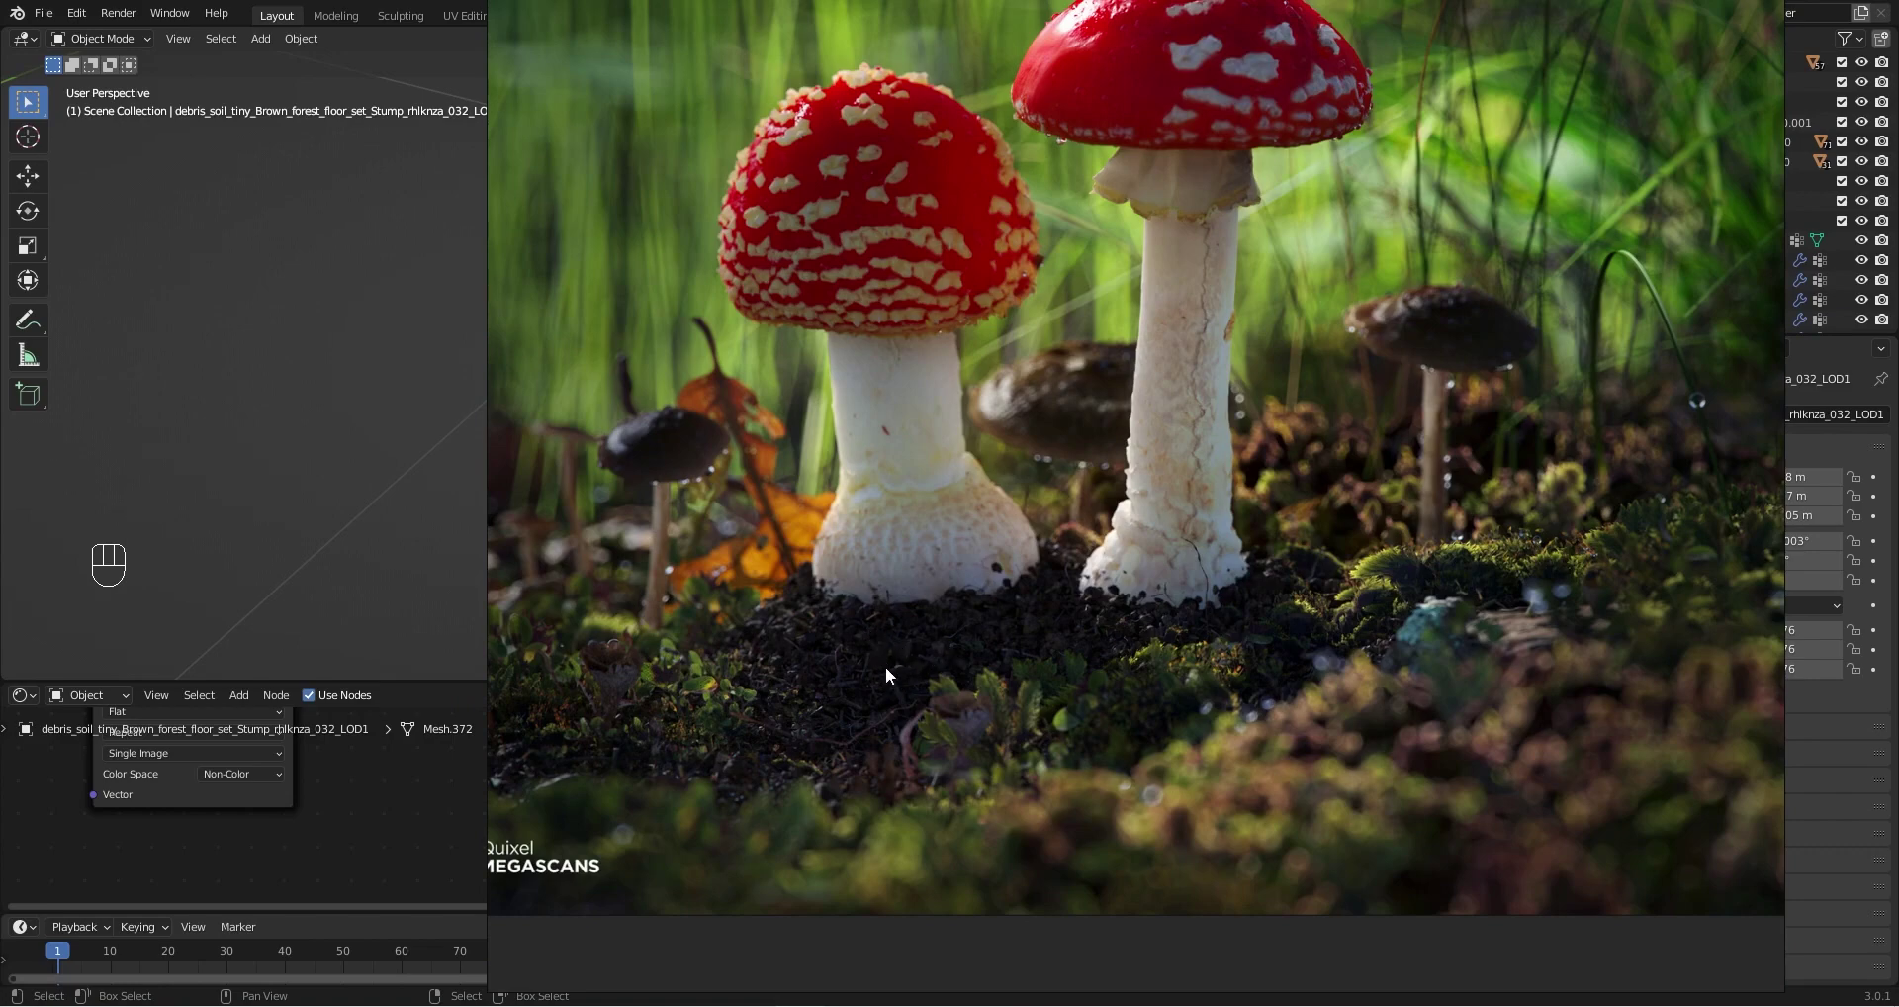
Examine the dark soil and debris around the mushroom stems in the Megascans reference photo
scroll(875, 691, up, 2)
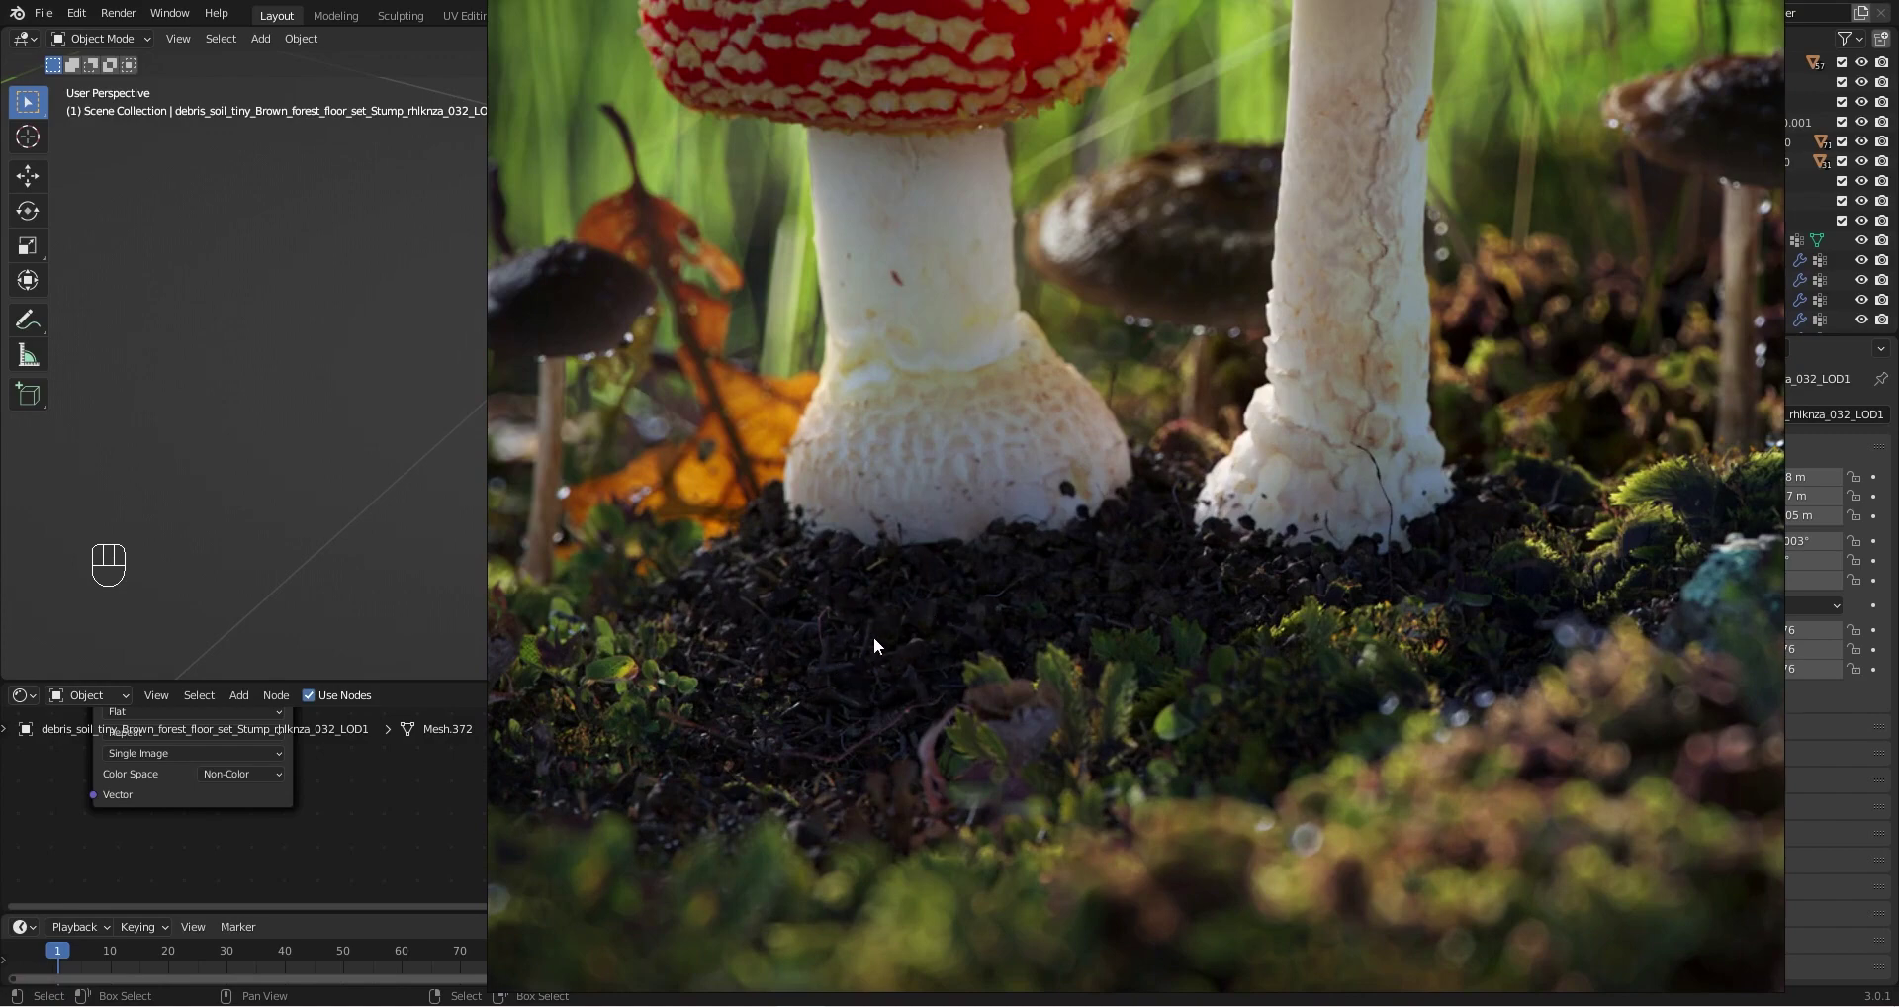
scroll(873, 687, down, 5)
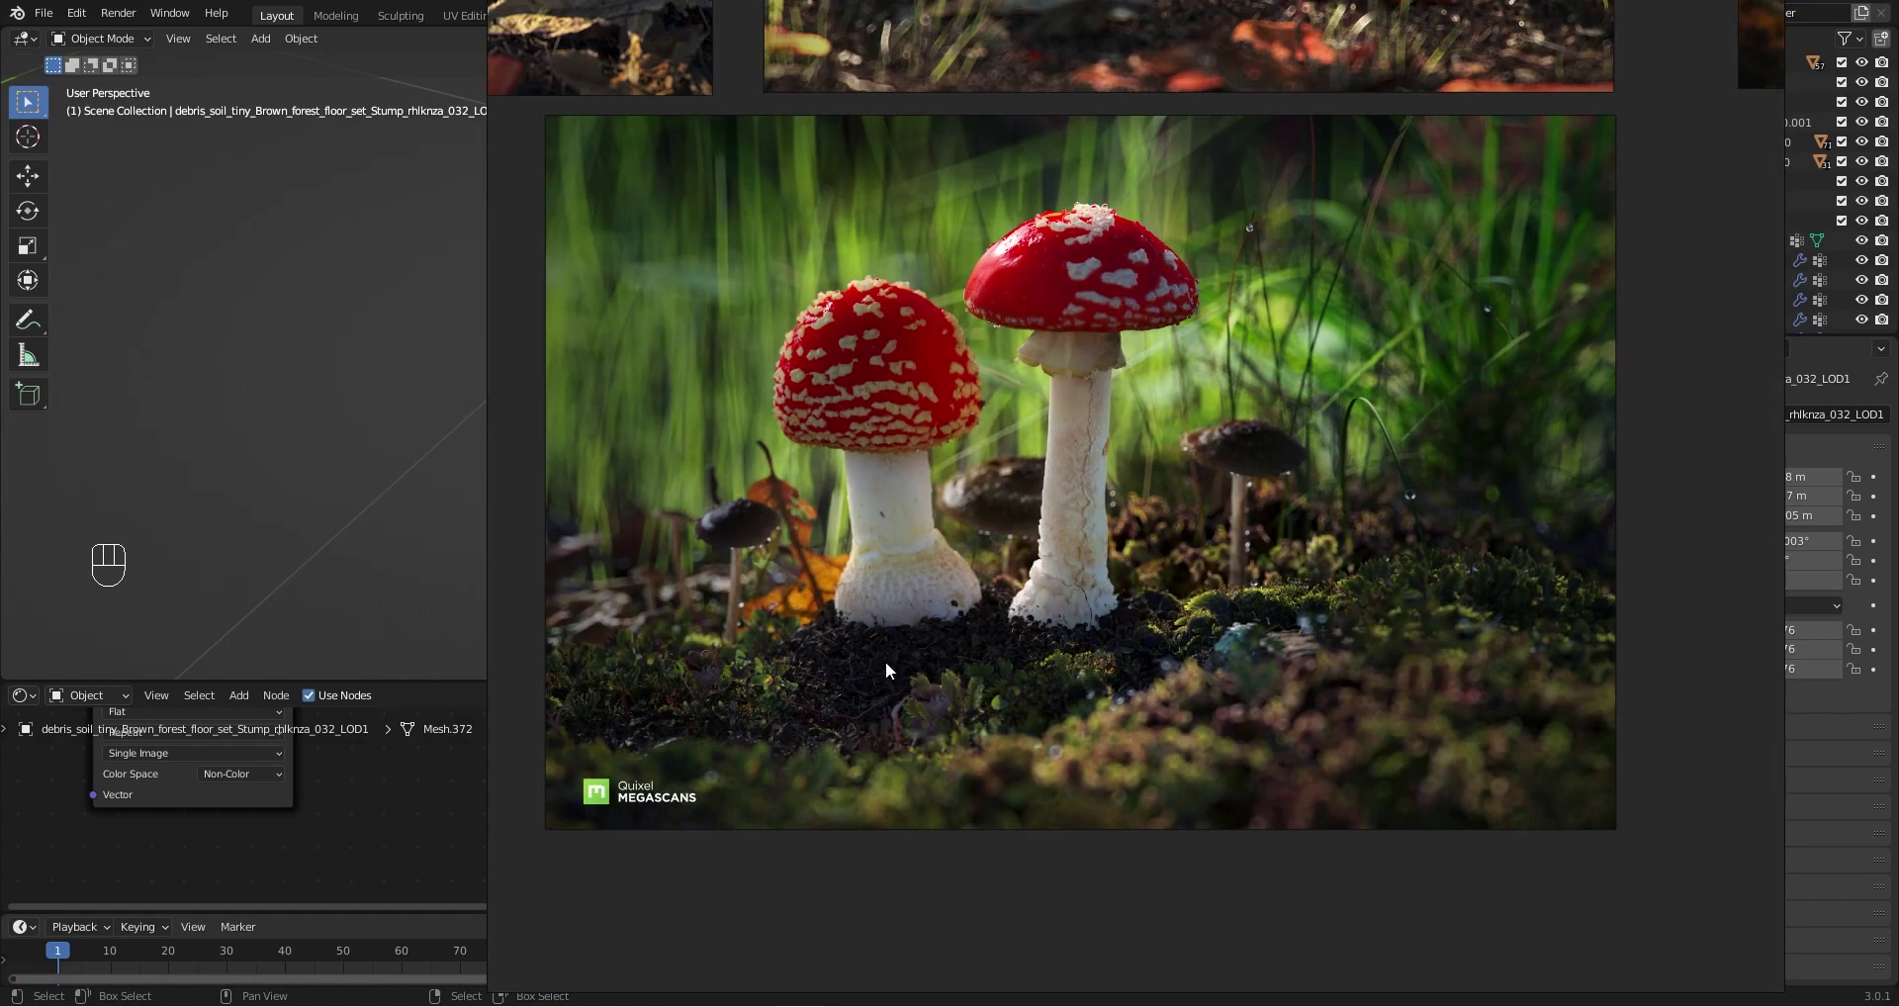
scroll(886, 661, up, 4)
scroll(843, 643, down, 3)
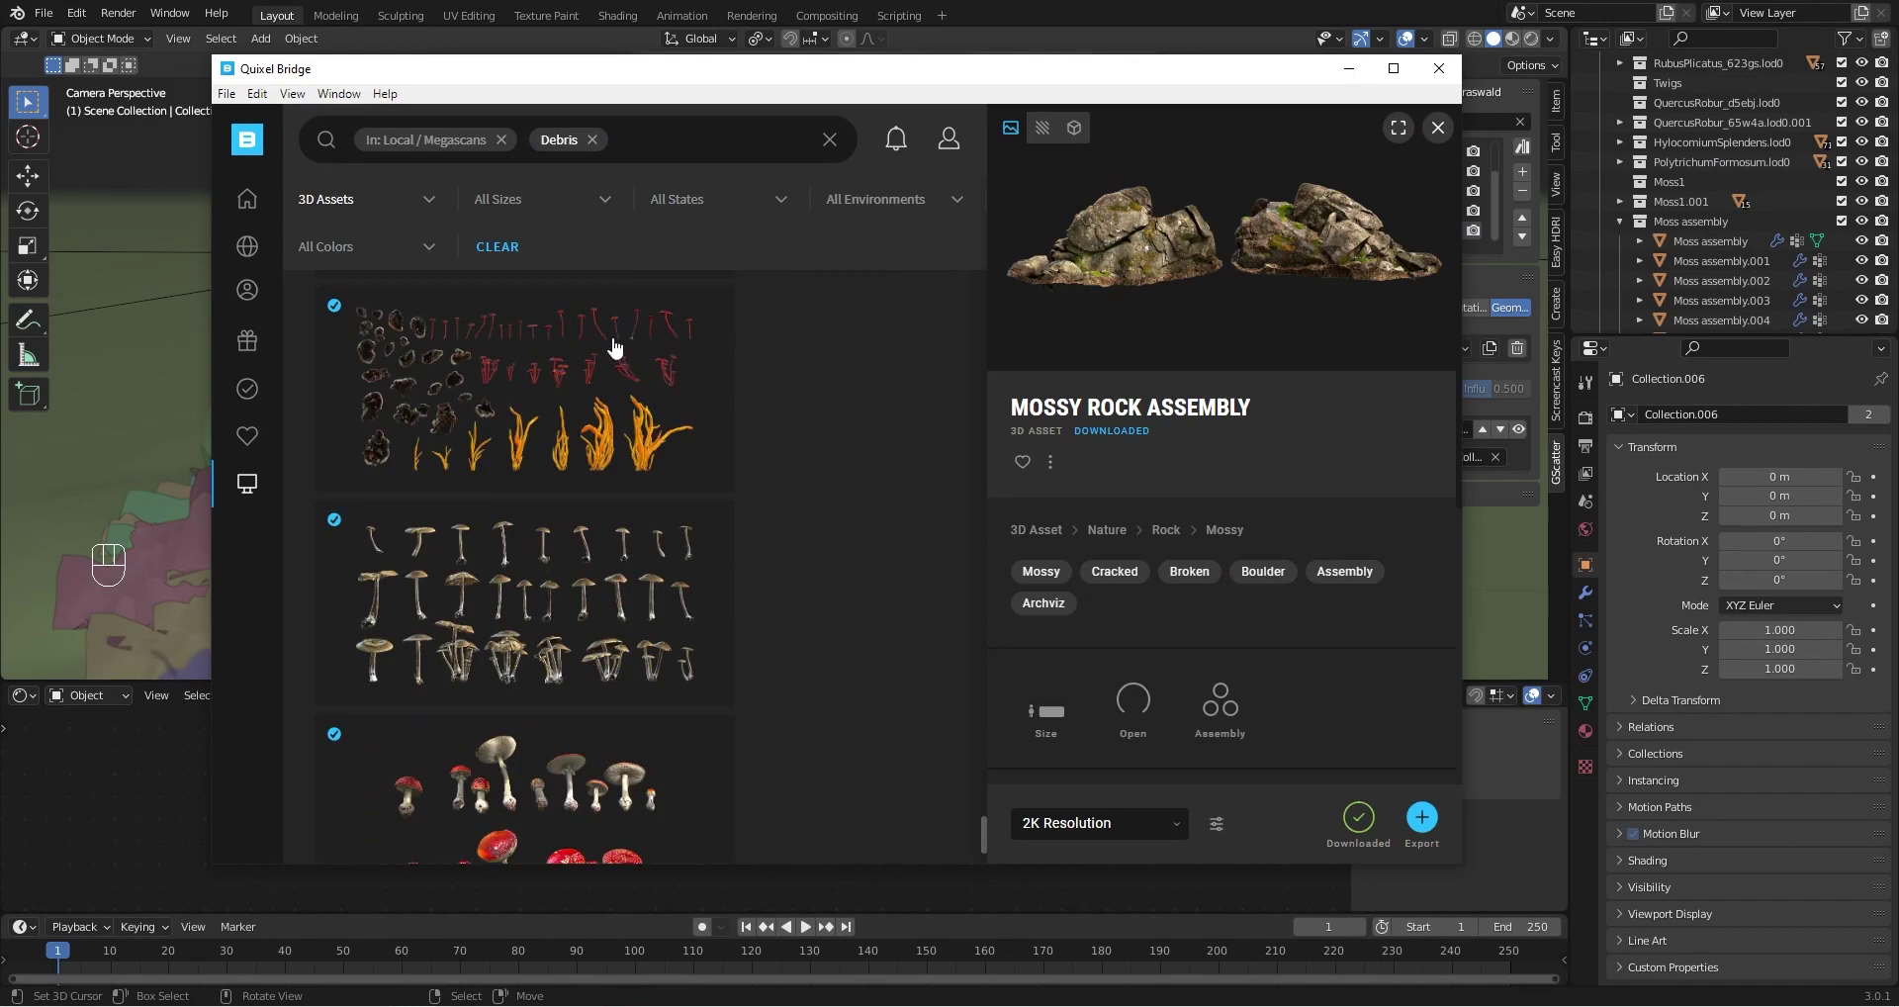
In Quixel Bridge, view the downloaded Forest Debris 3D asset, and return to Blender
scroll(615, 352, up, 3)
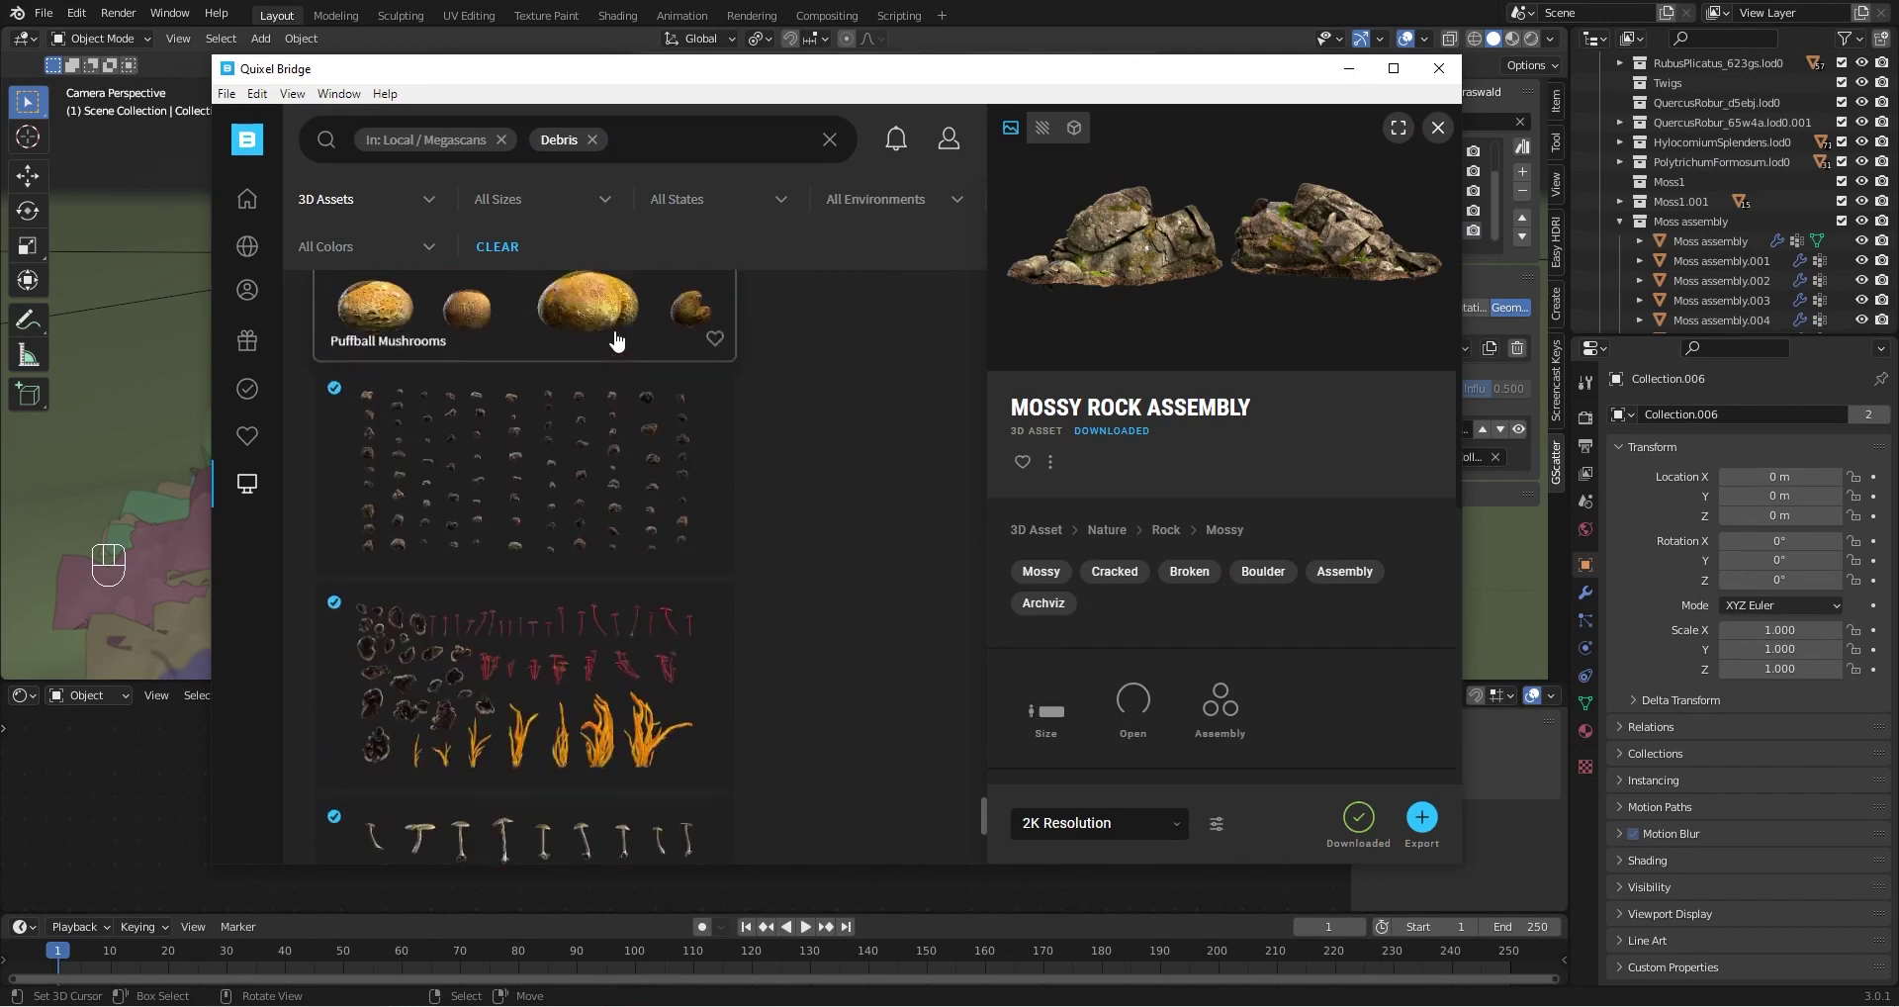
click(495, 485)
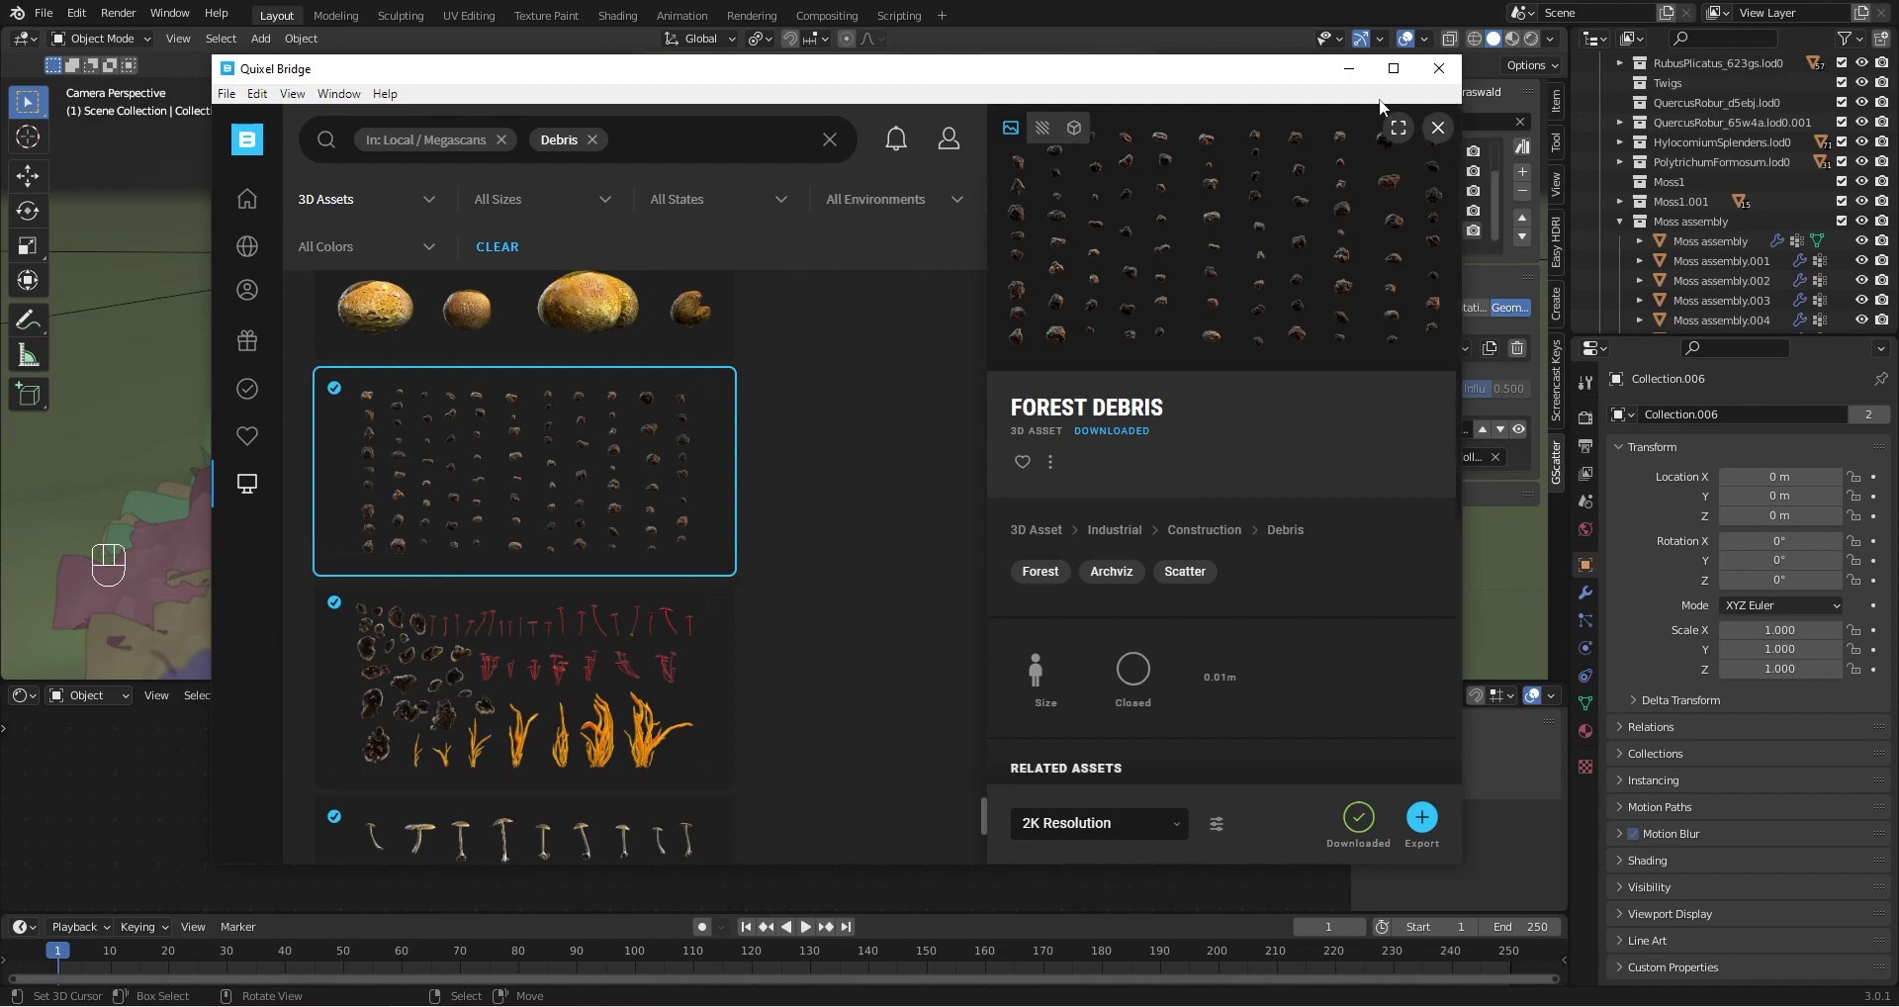
click(1349, 68)
Show the plane's debris scatter layer in the viewport and set its distribution density to 60
middle_drag(852, 374, 780, 406)
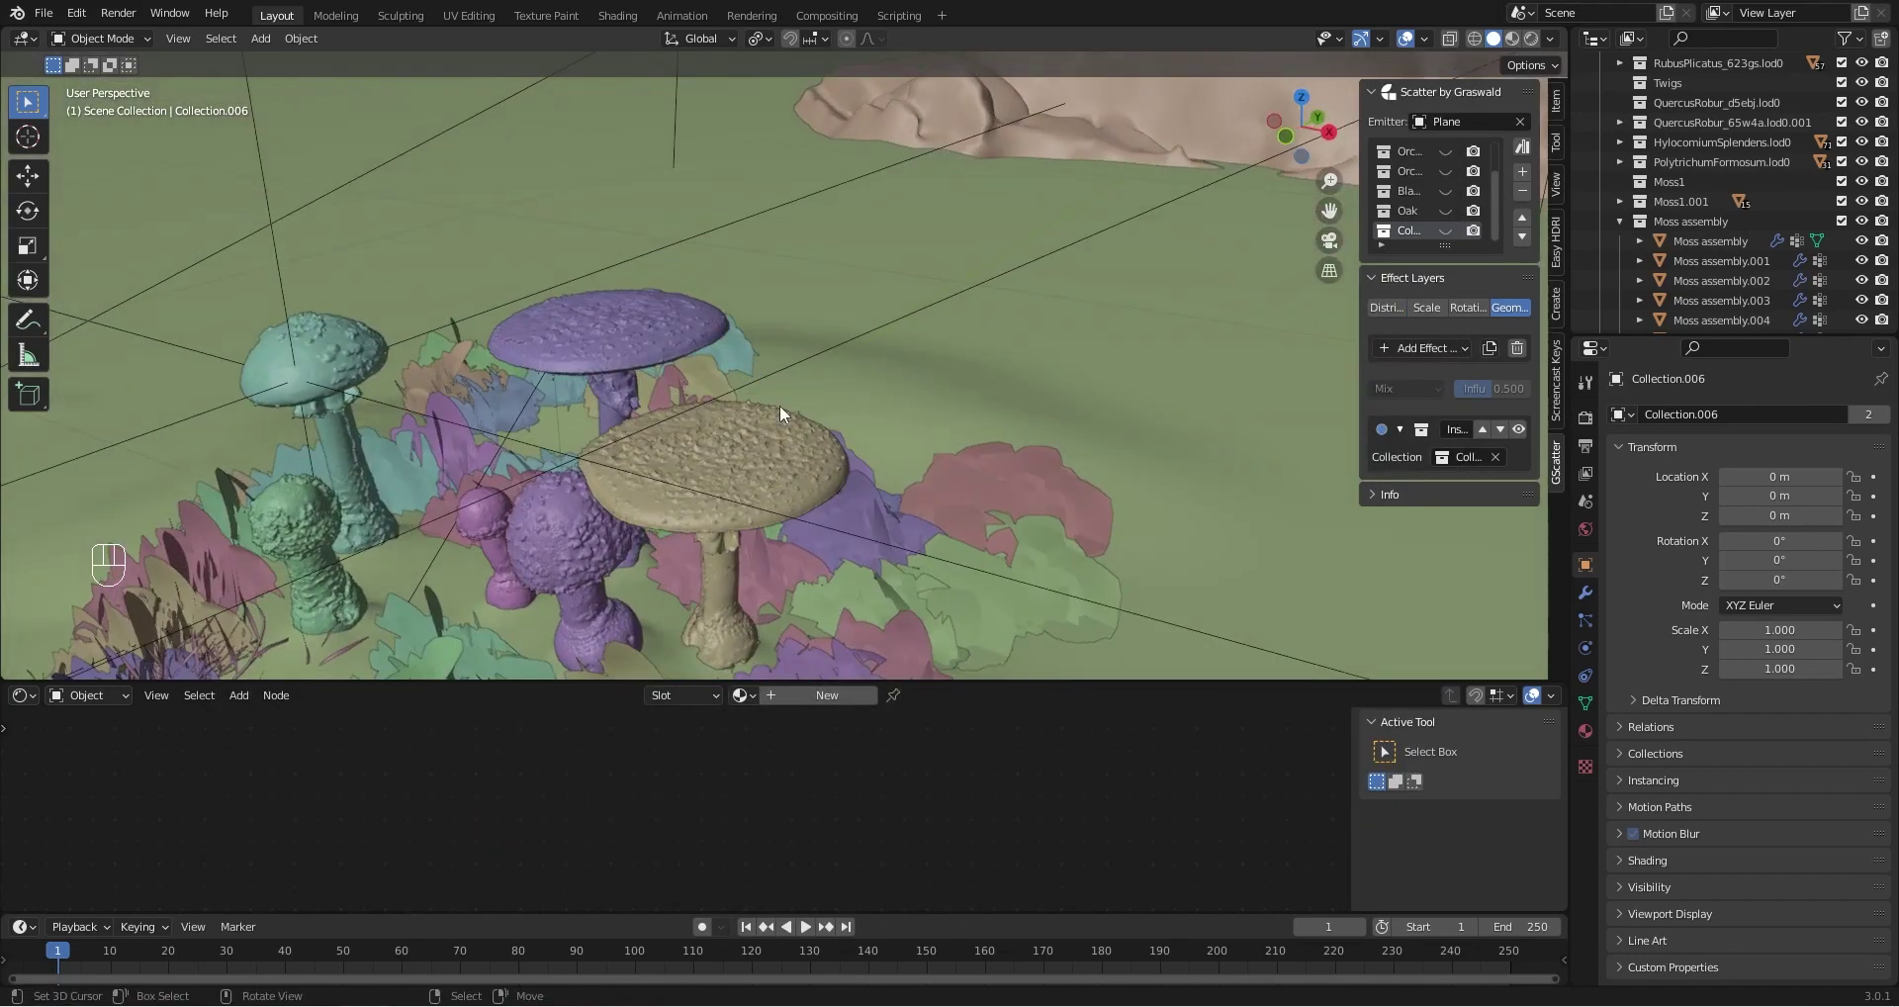
key(KP_0)
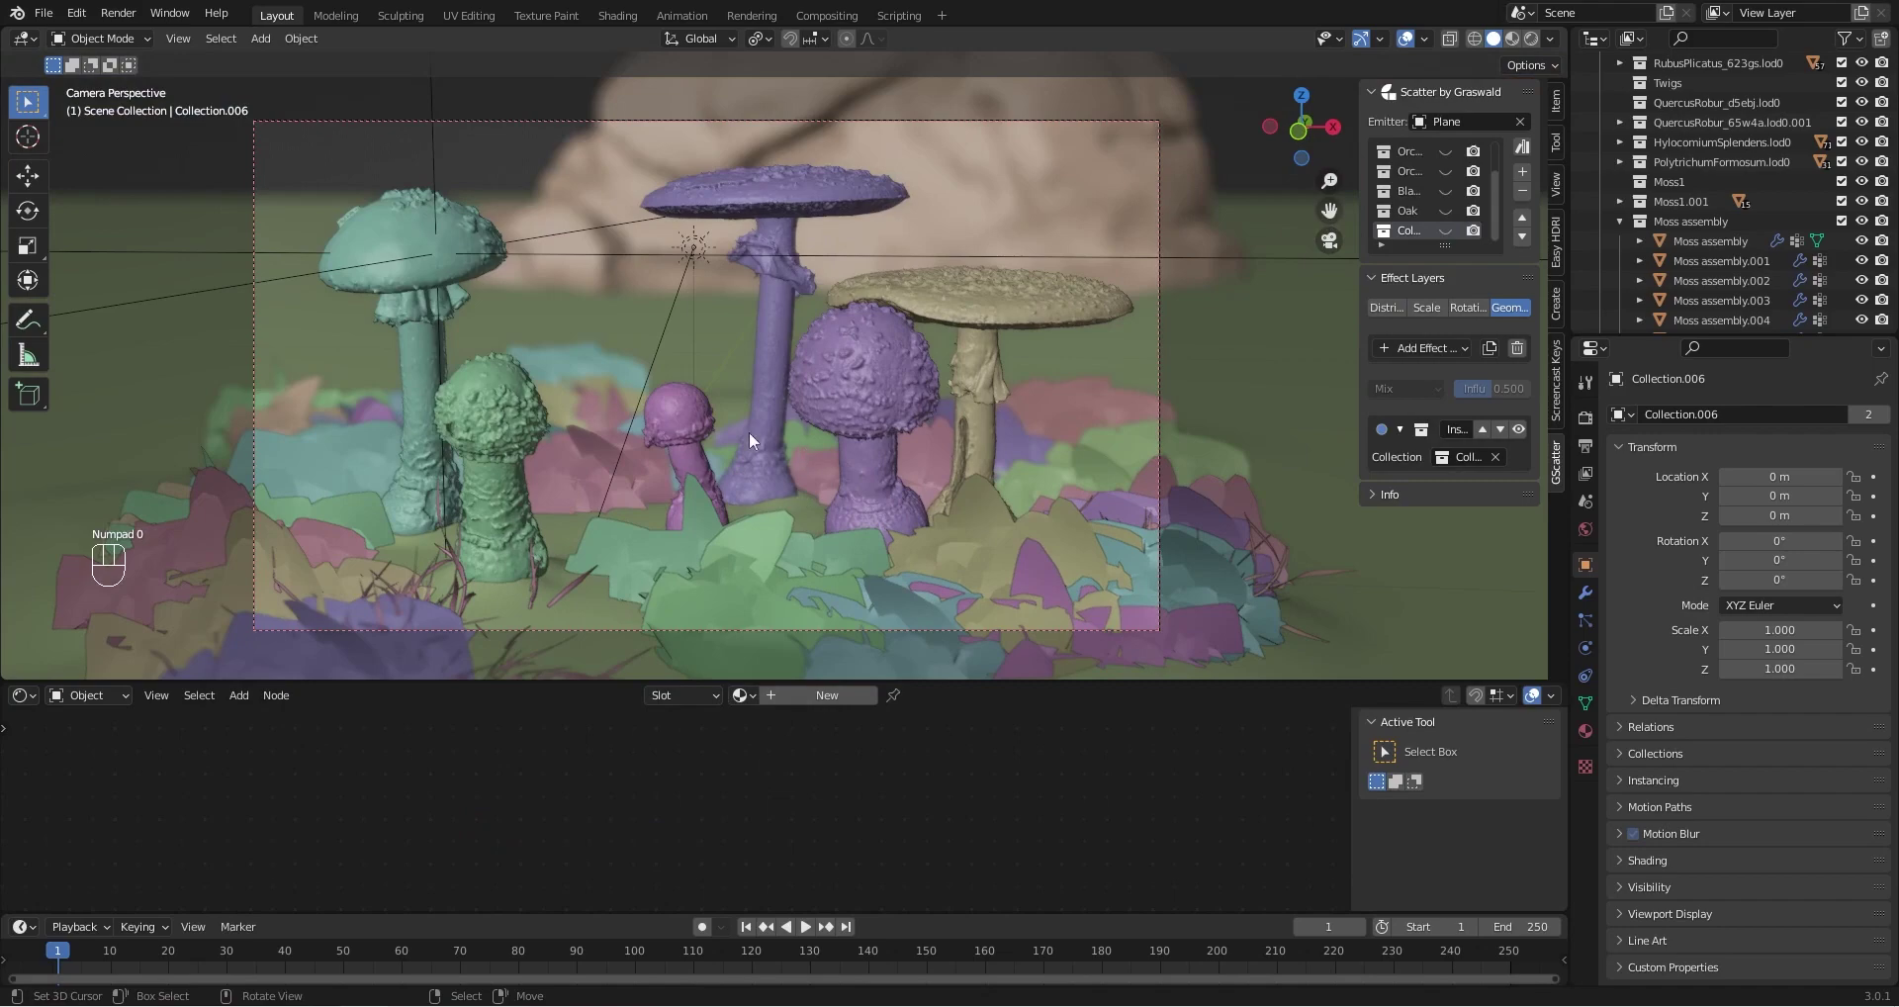
click(1446, 231)
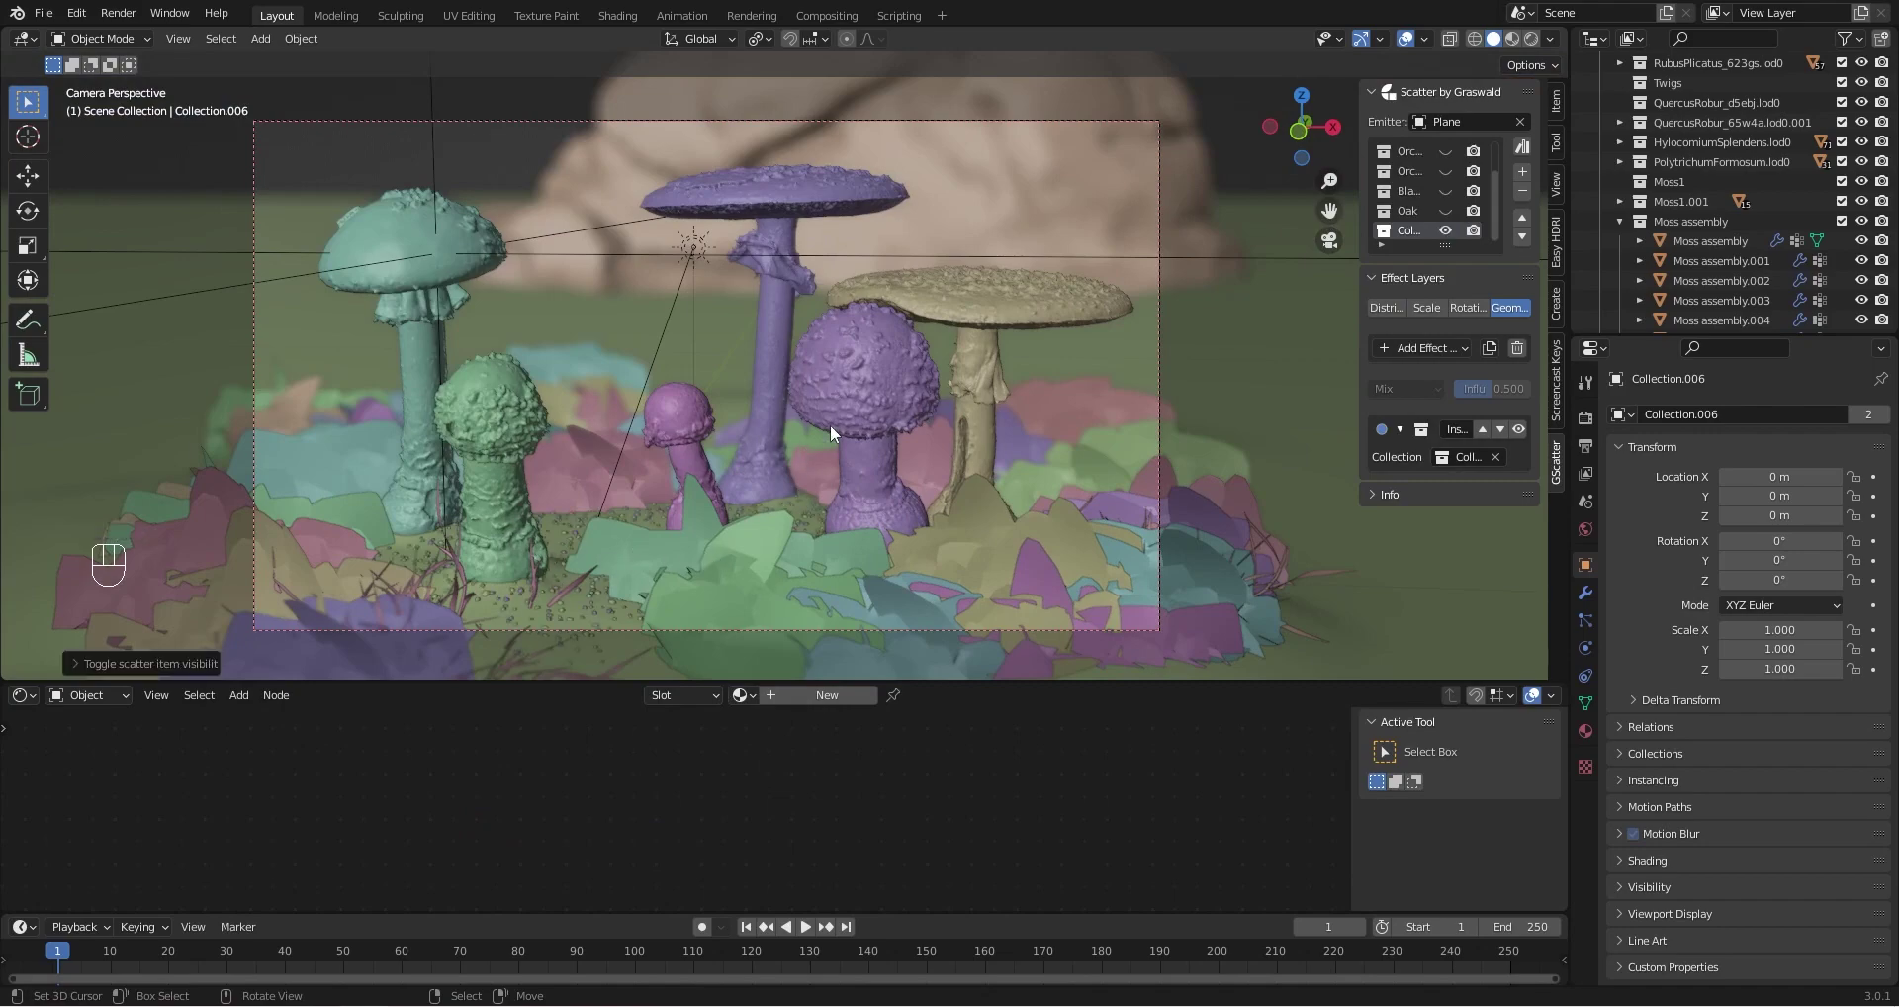
middle_drag(734, 483, 1027, 354)
click(1386, 308)
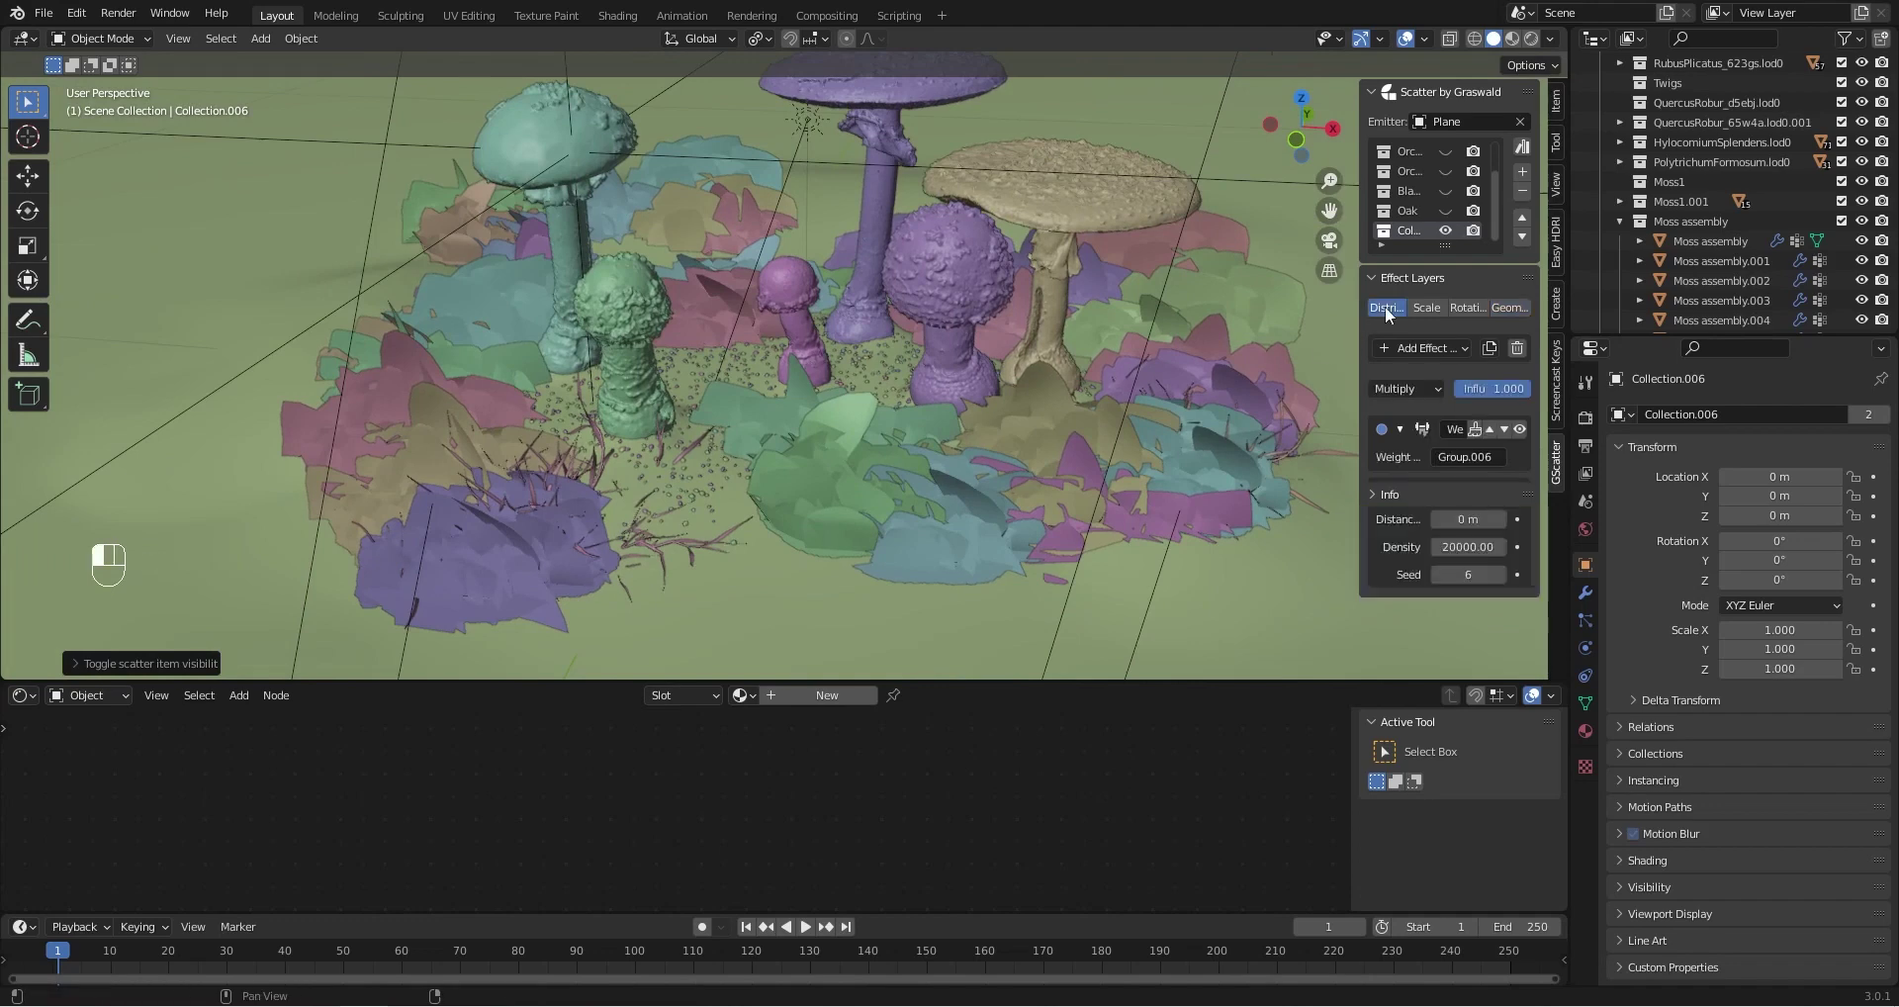
click(1454, 546)
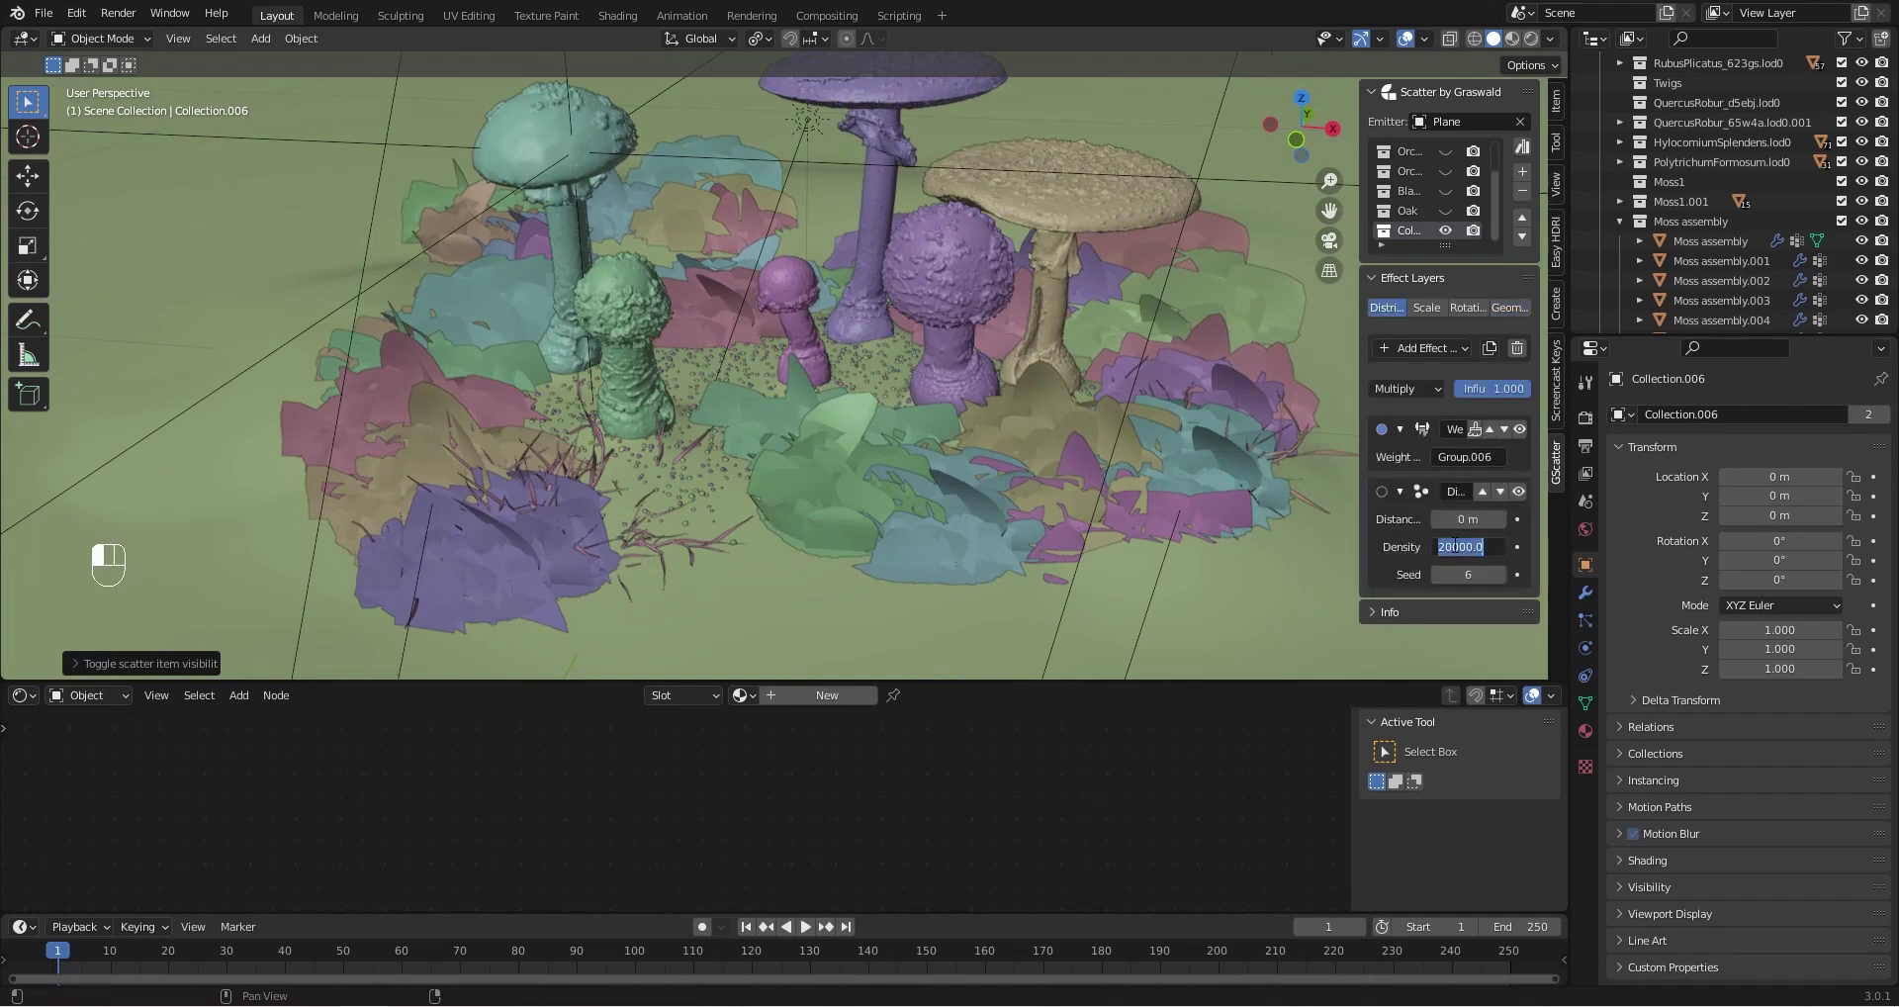
drag(1447, 547, 1432, 548)
text(60)
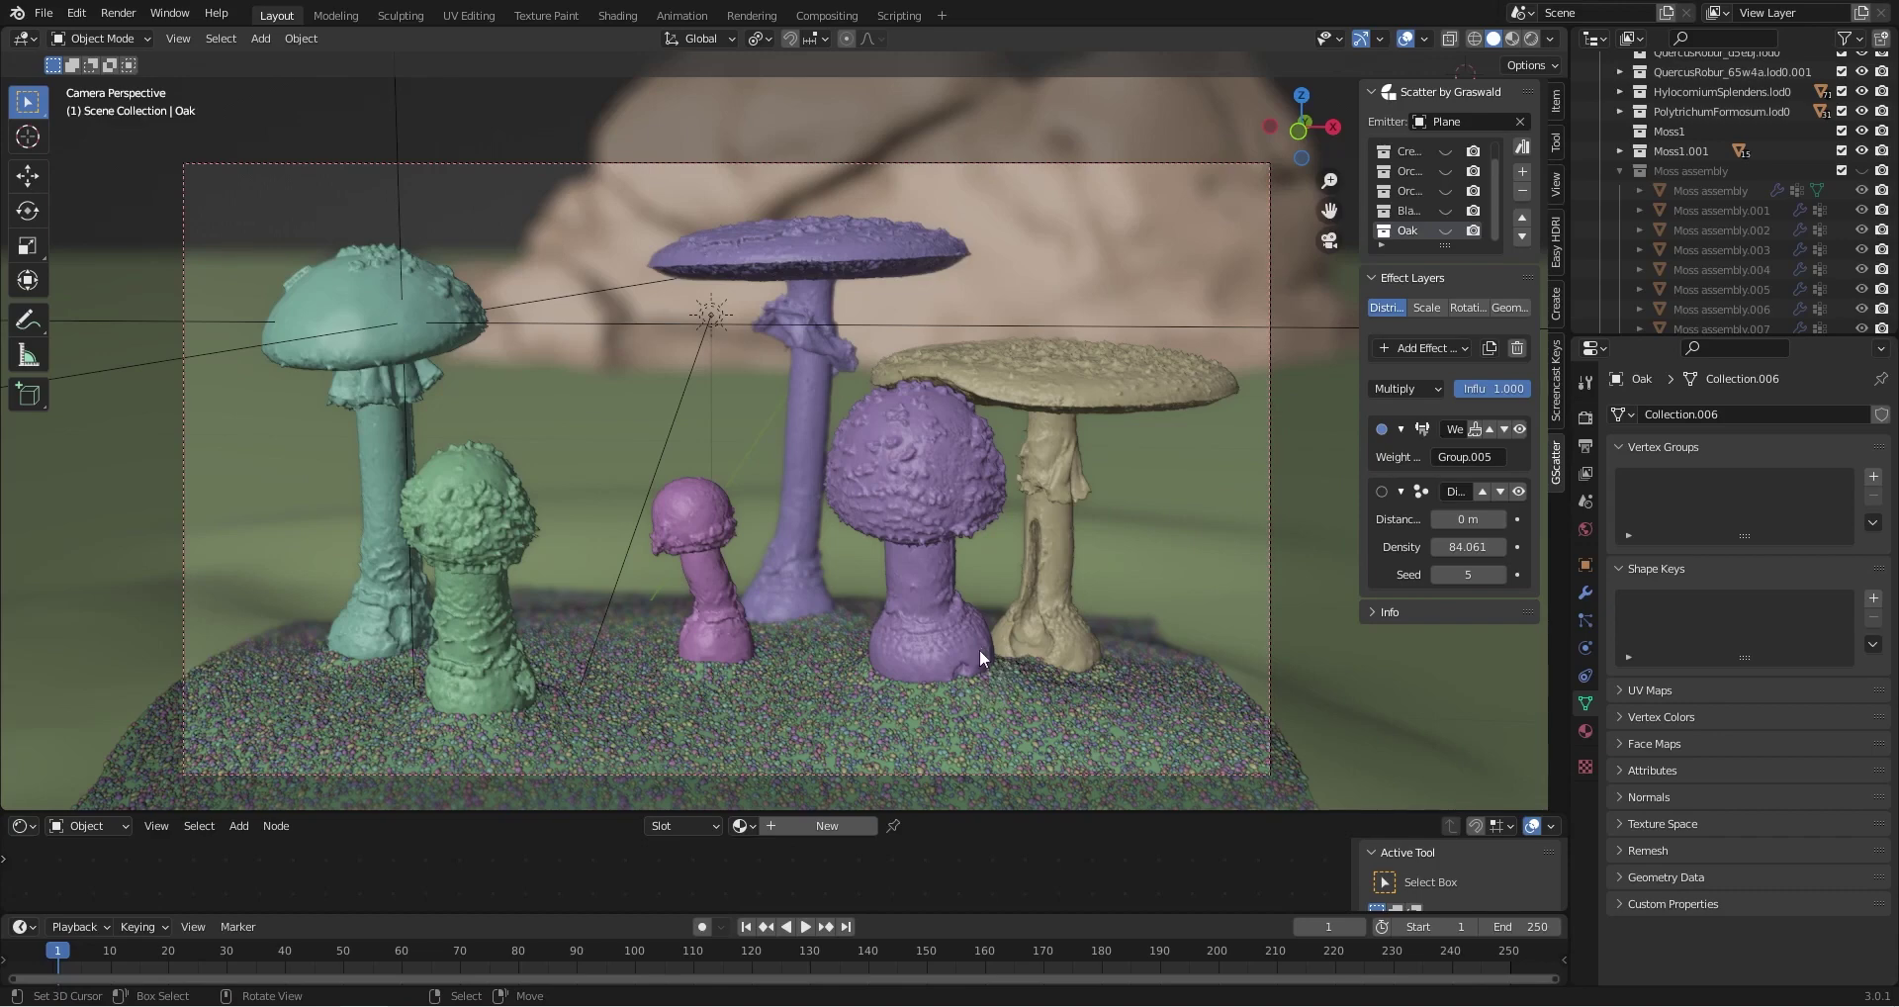
Inspect the shrinkwrapped plane beneath the mushrooms in Edit Mode, and return to Object Mode
middle_drag(980, 649, 857, 621)
click(822, 615)
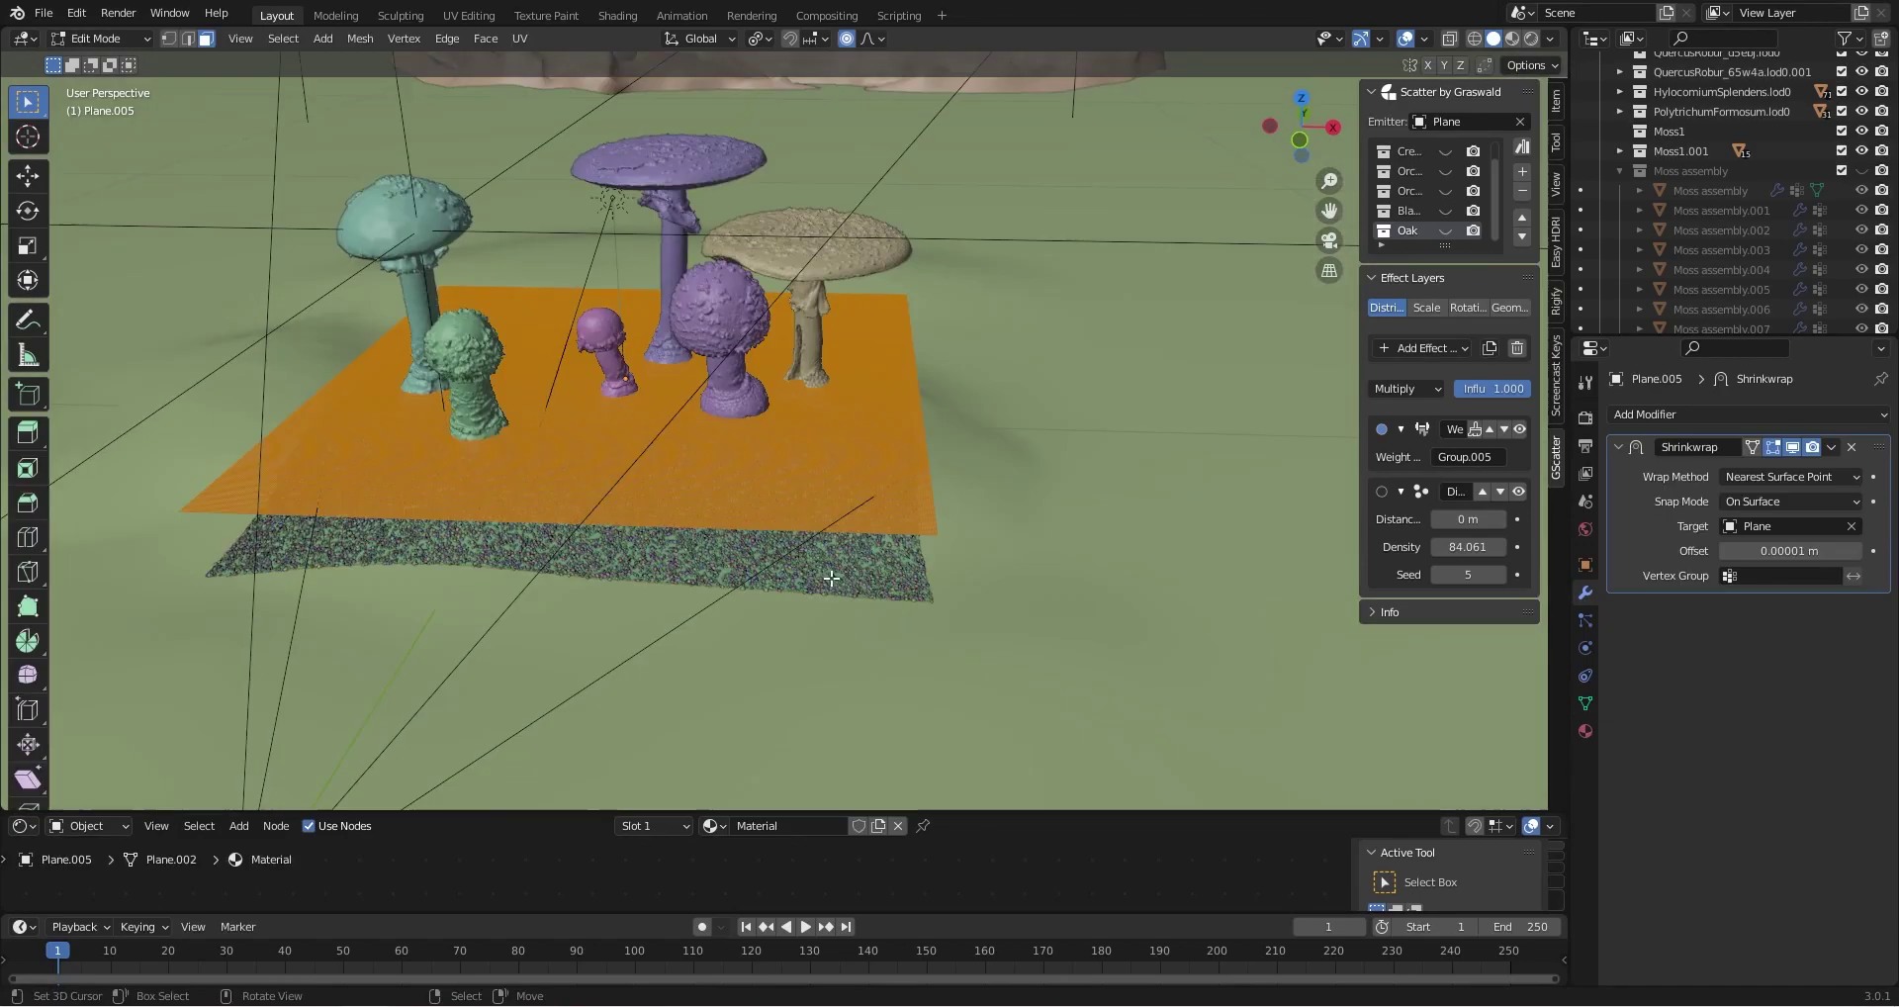
middle_drag(573, 435, 573, 502)
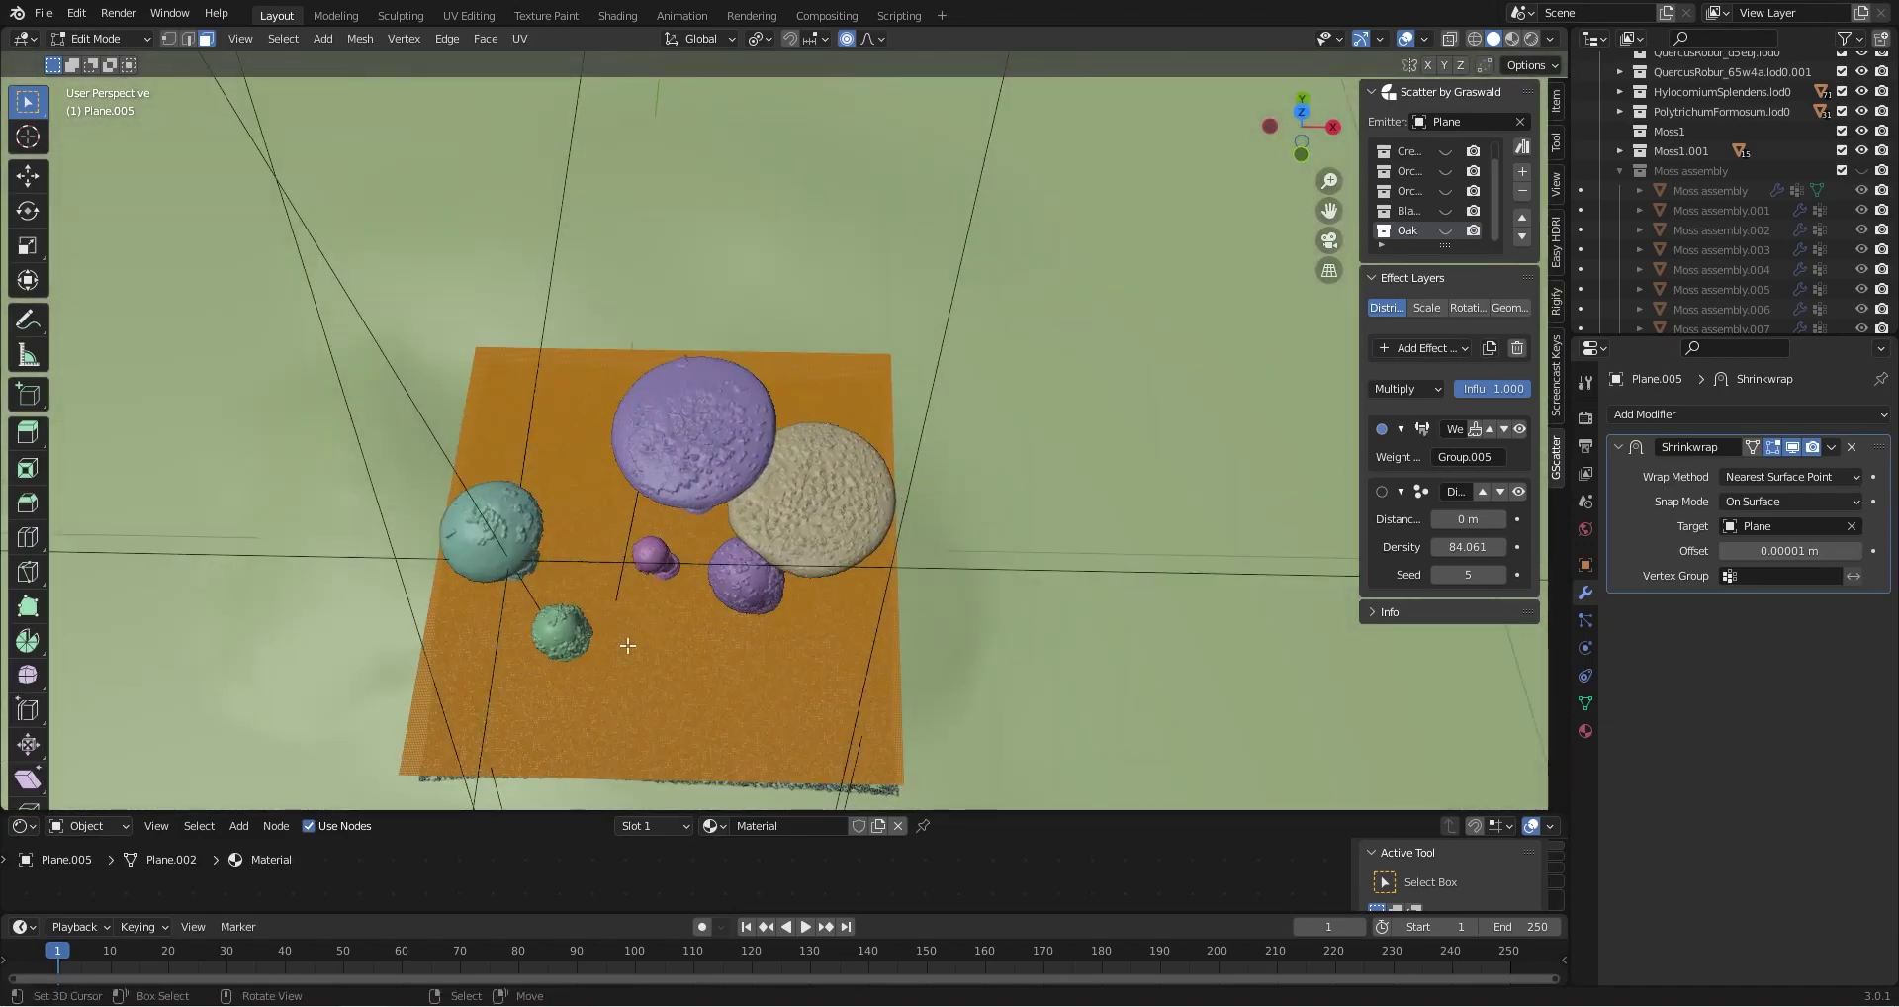
middle_drag(629, 644, 775, 461)
scroll(735, 546, up, 3)
middle_drag(735, 545, 1094, 481)
key(Tab)
scroll(1112, 491, up, 2)
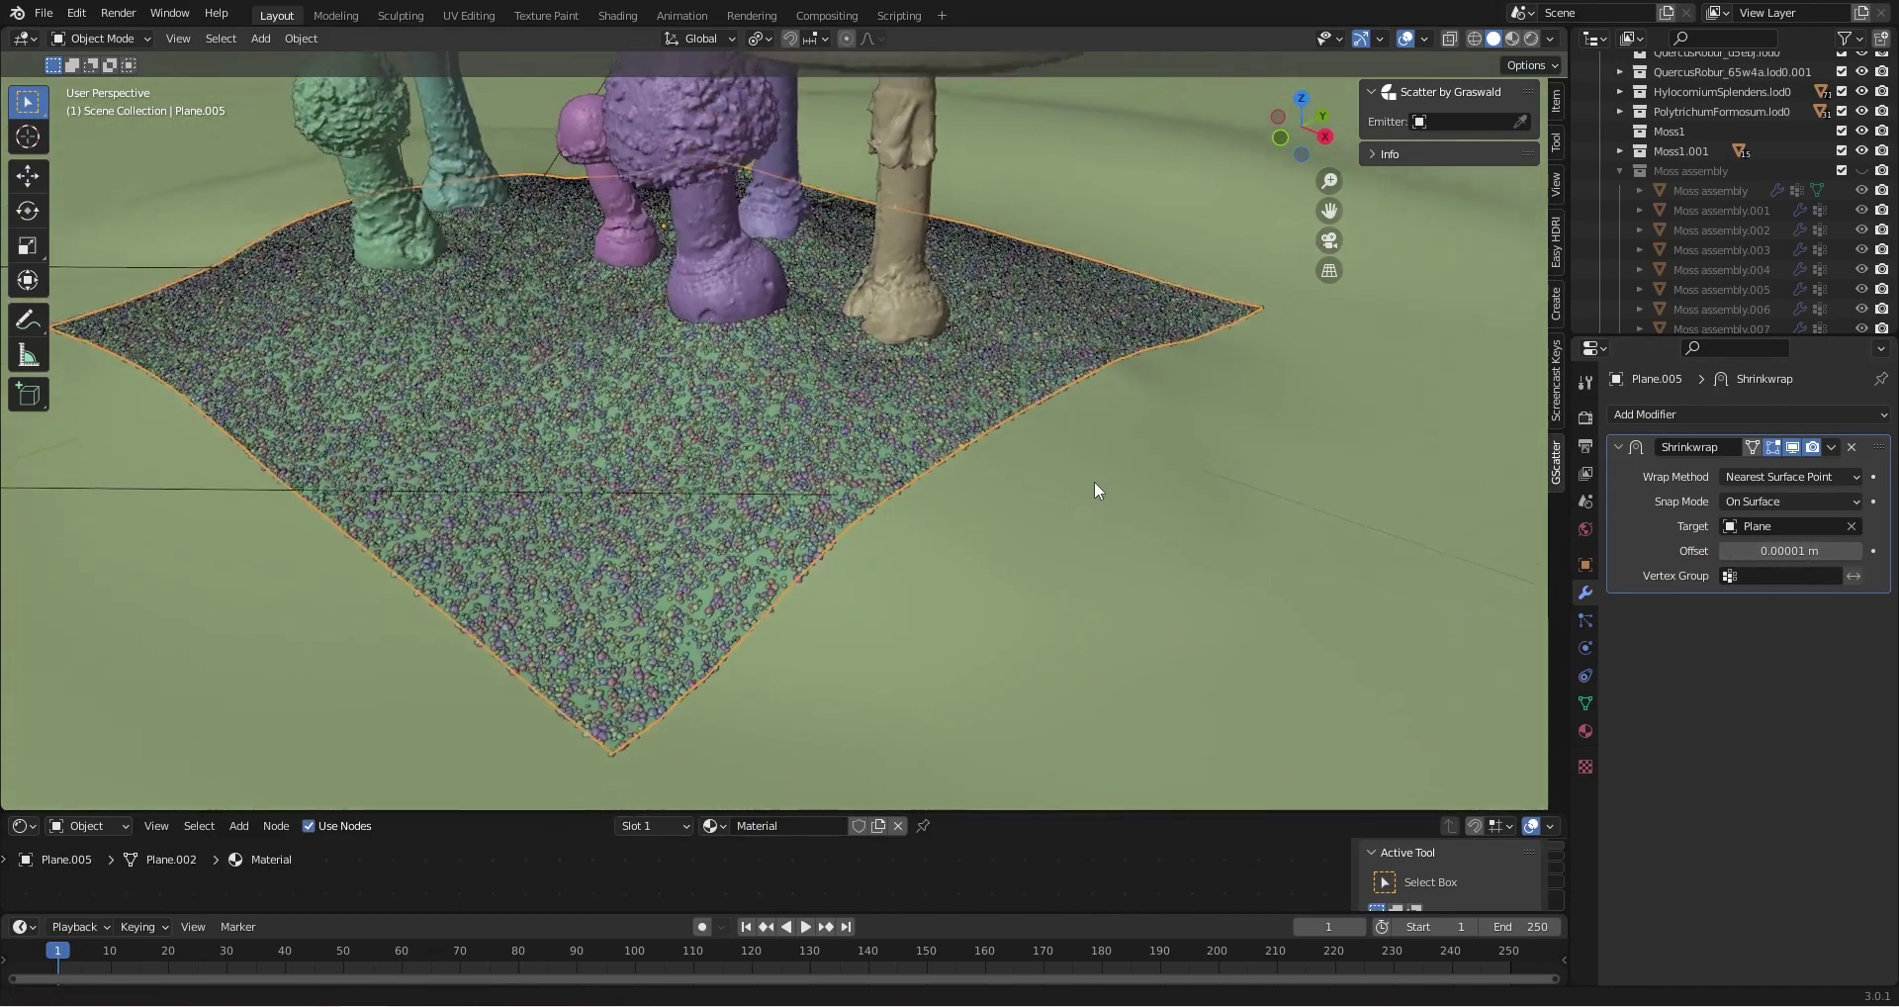
Pick the shrinkwrapped plane beneath the mushrooms, Plane.005, as the GScatter emitter
click(916, 435)
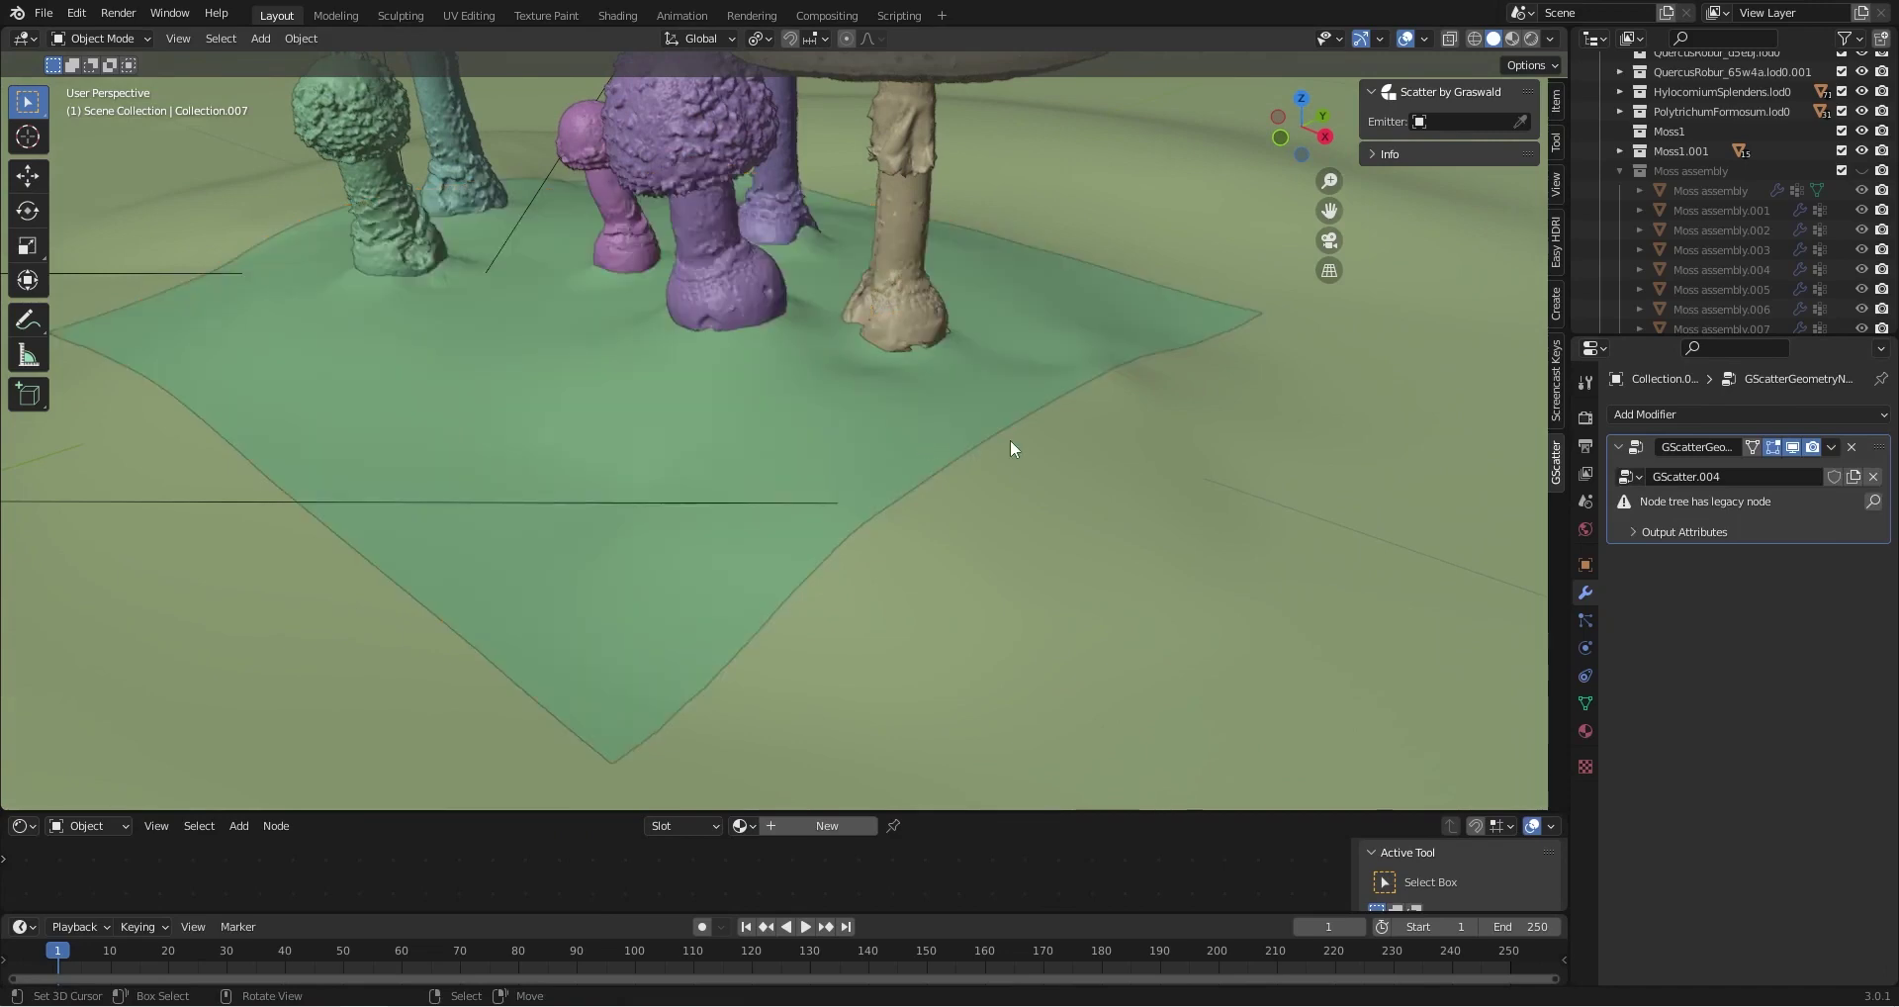
click(1520, 121)
click(895, 447)
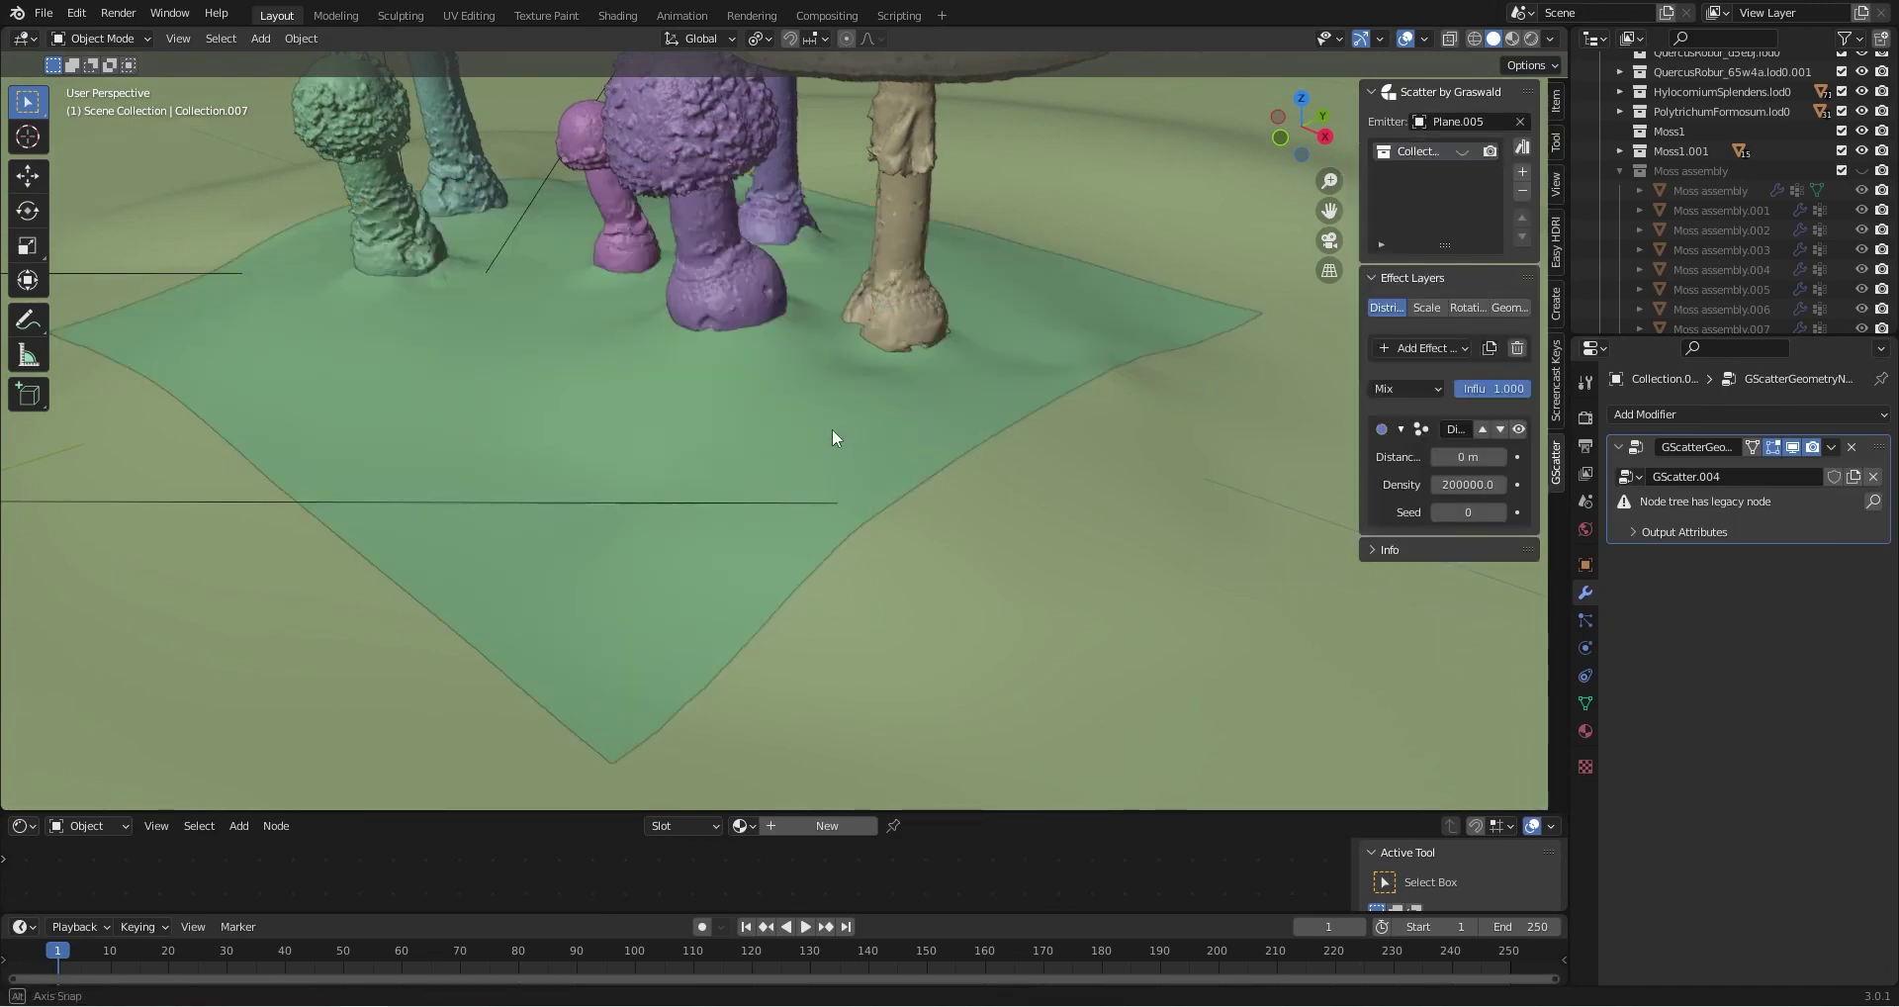
Turn on viewport visibility for the soil debris layer scattered on Plane.005
scroll(833, 431, down, 3)
mouse_move(965, 483)
middle_down()
mouse_move(985, 483)
mouse_move(932, 490)
mouse_move(1011, 503)
mouse_move(954, 502)
mouse_move(989, 485)
middle_up()
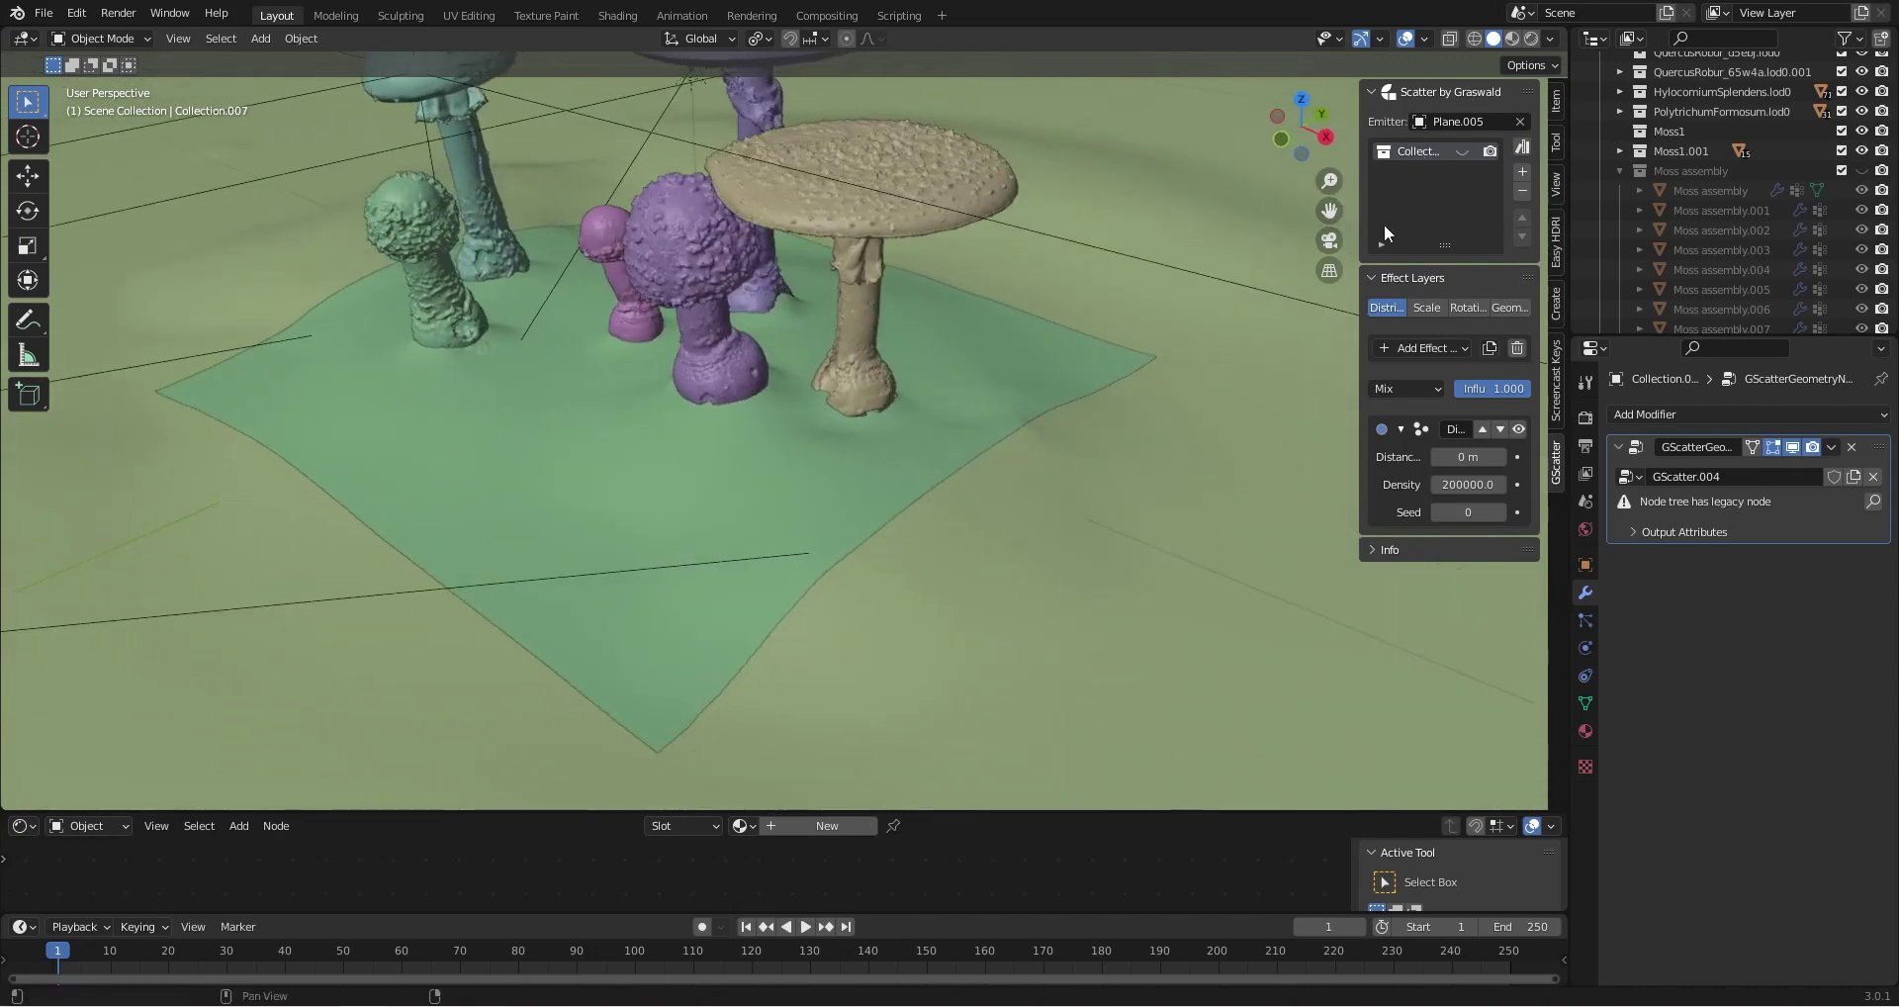
middle_drag(920, 374, 841, 385)
scroll(732, 388, down, 5)
shift+middle_drag(662, 389, 1002, 391)
scroll(1001, 386, down, 2)
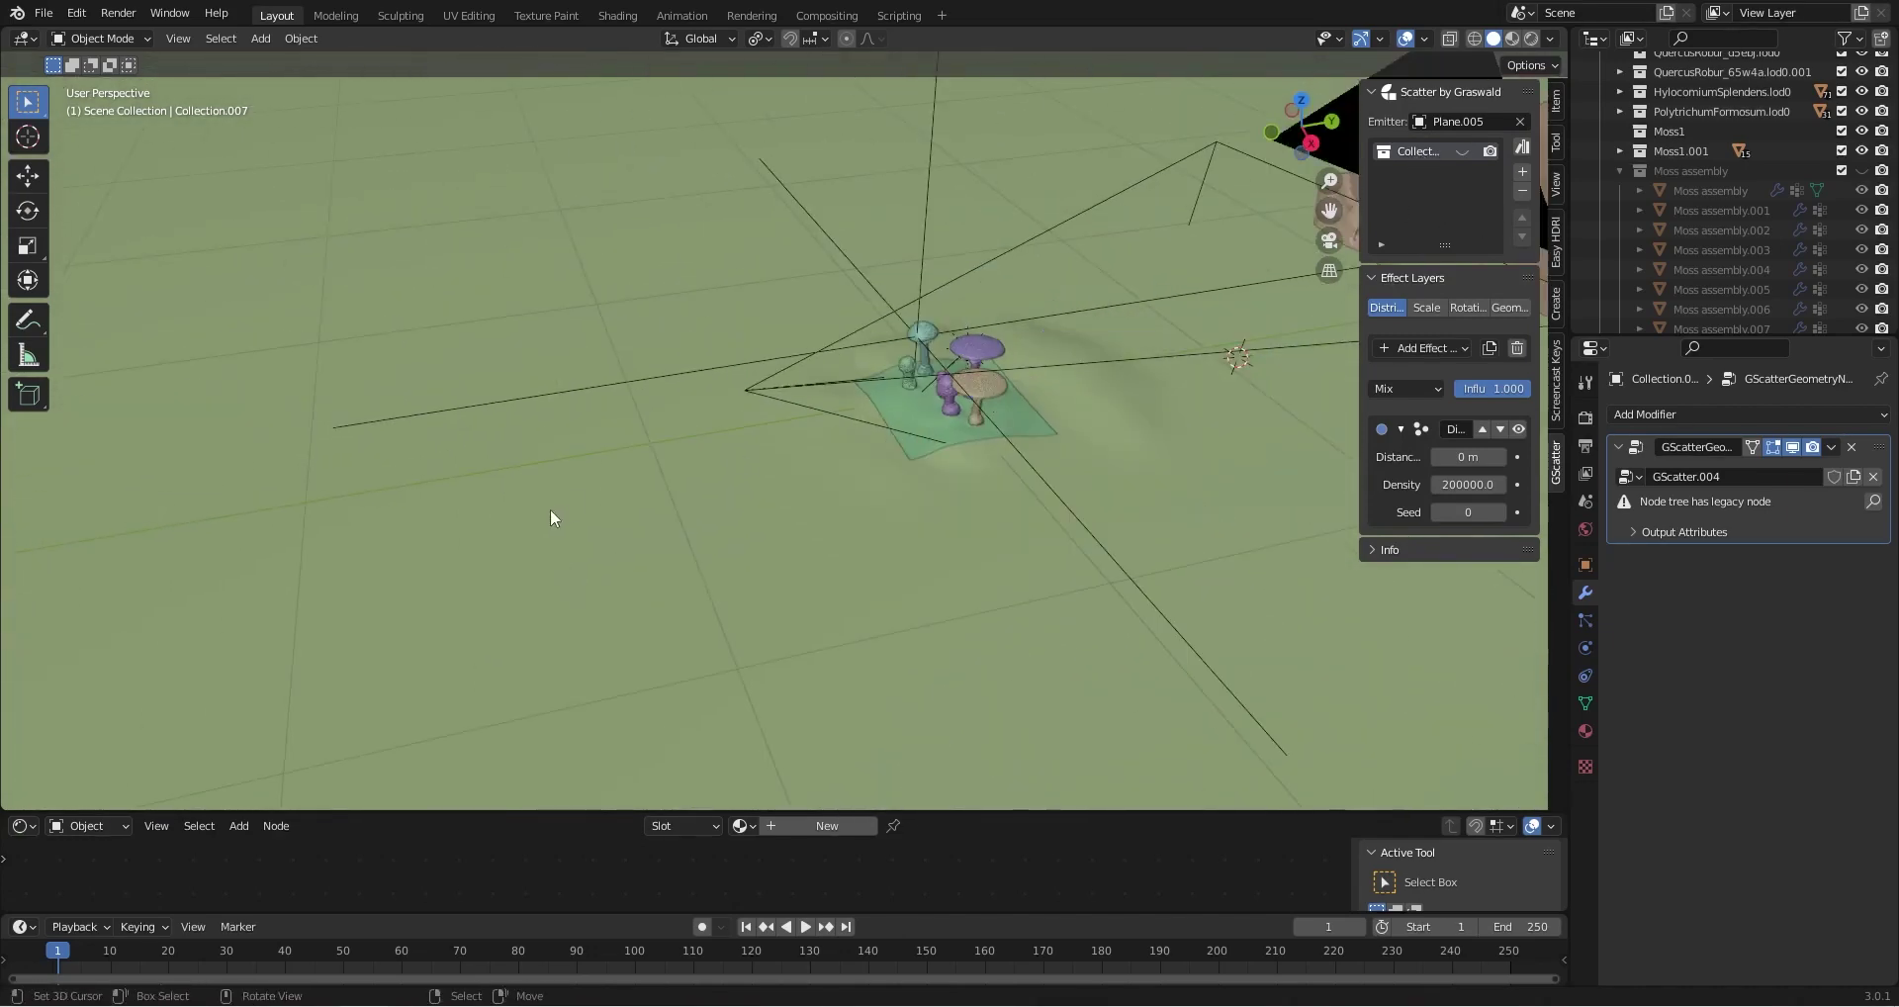
scroll(717, 436, up, 4)
shift+middle_drag(851, 390, 1072, 435)
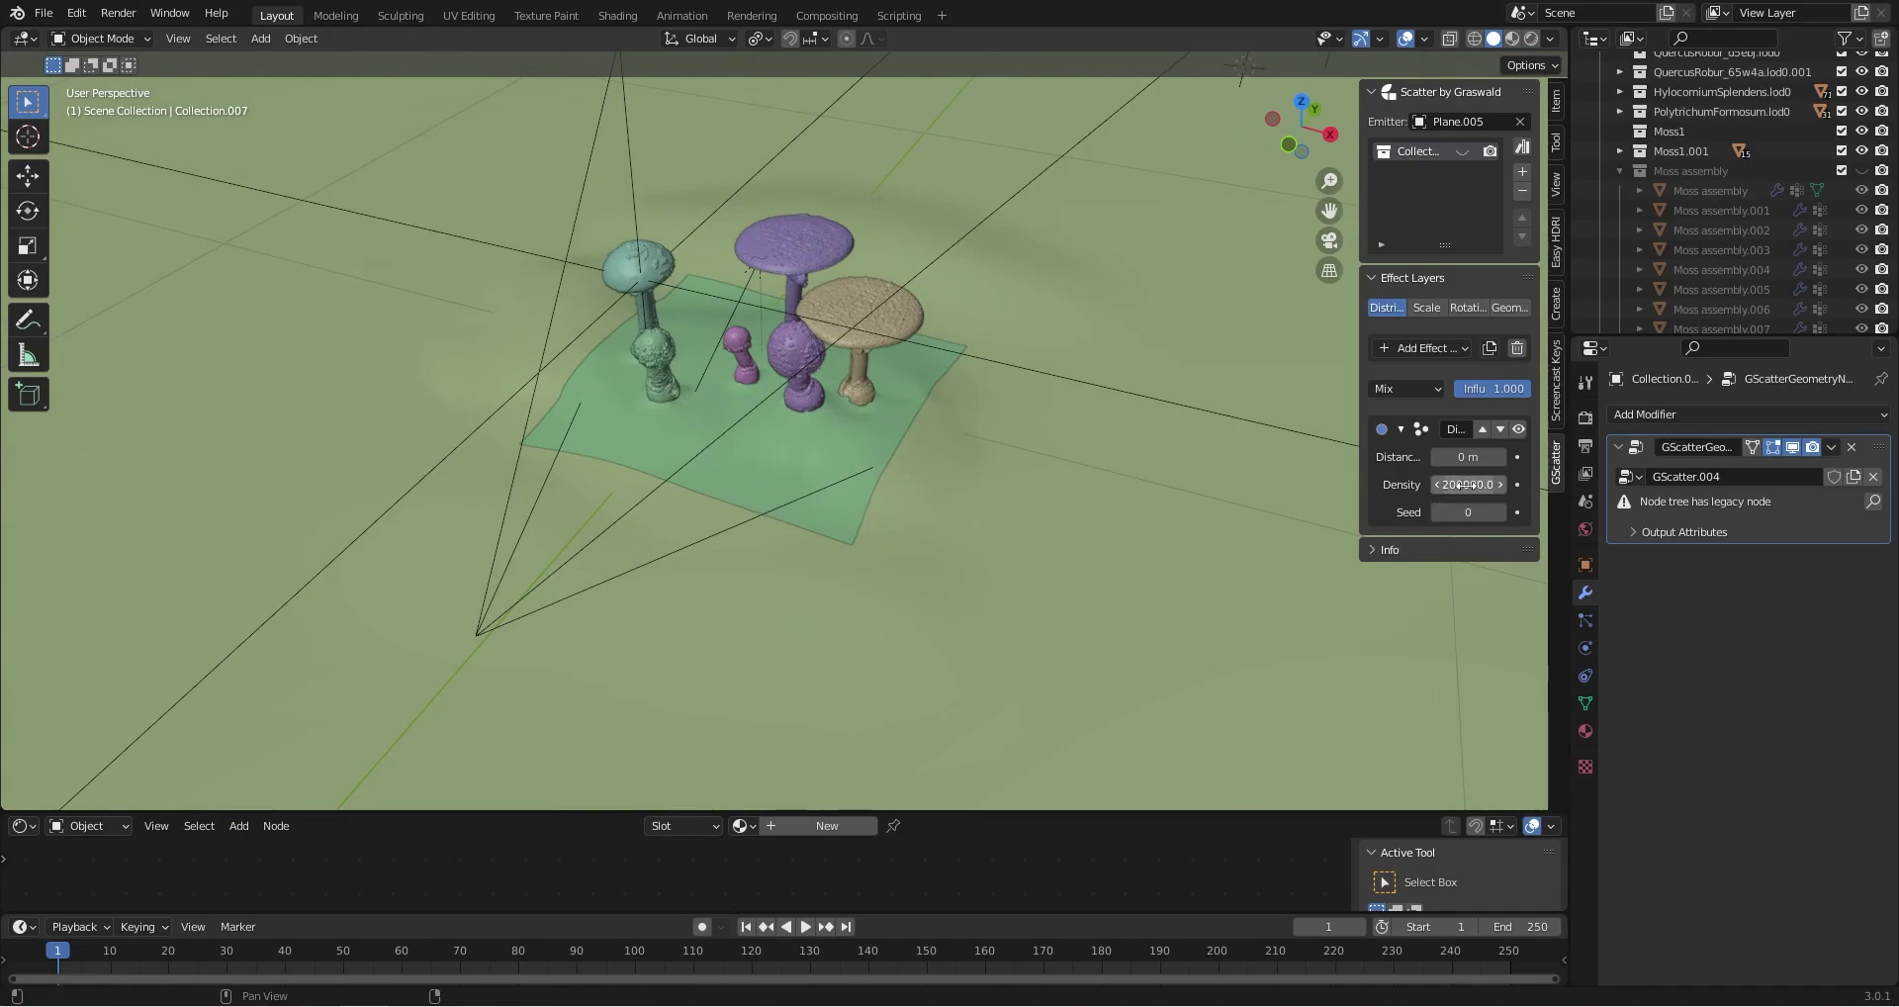
click(1462, 152)
Examine how the scattered soil clumps cover the ground around the mushroom stems
scroll(948, 622, up, 5)
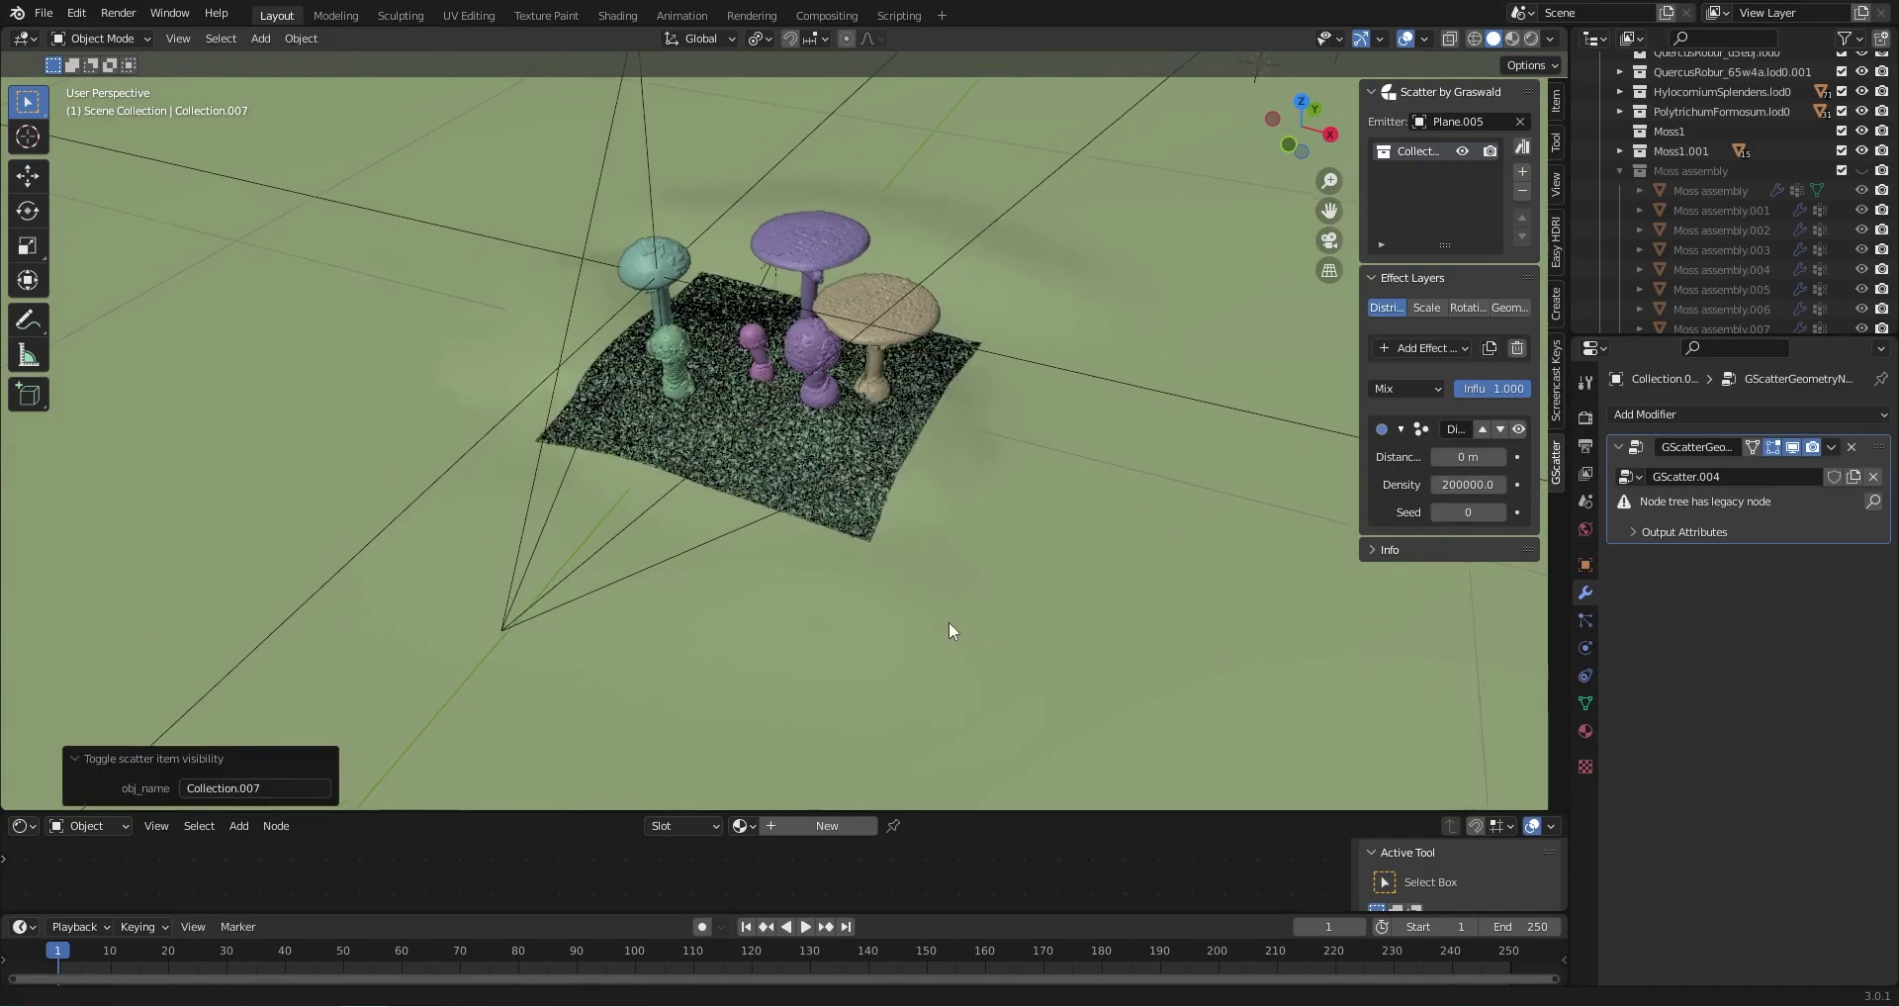
middle_drag(949, 623, 911, 590)
middle_drag(677, 585, 740, 602)
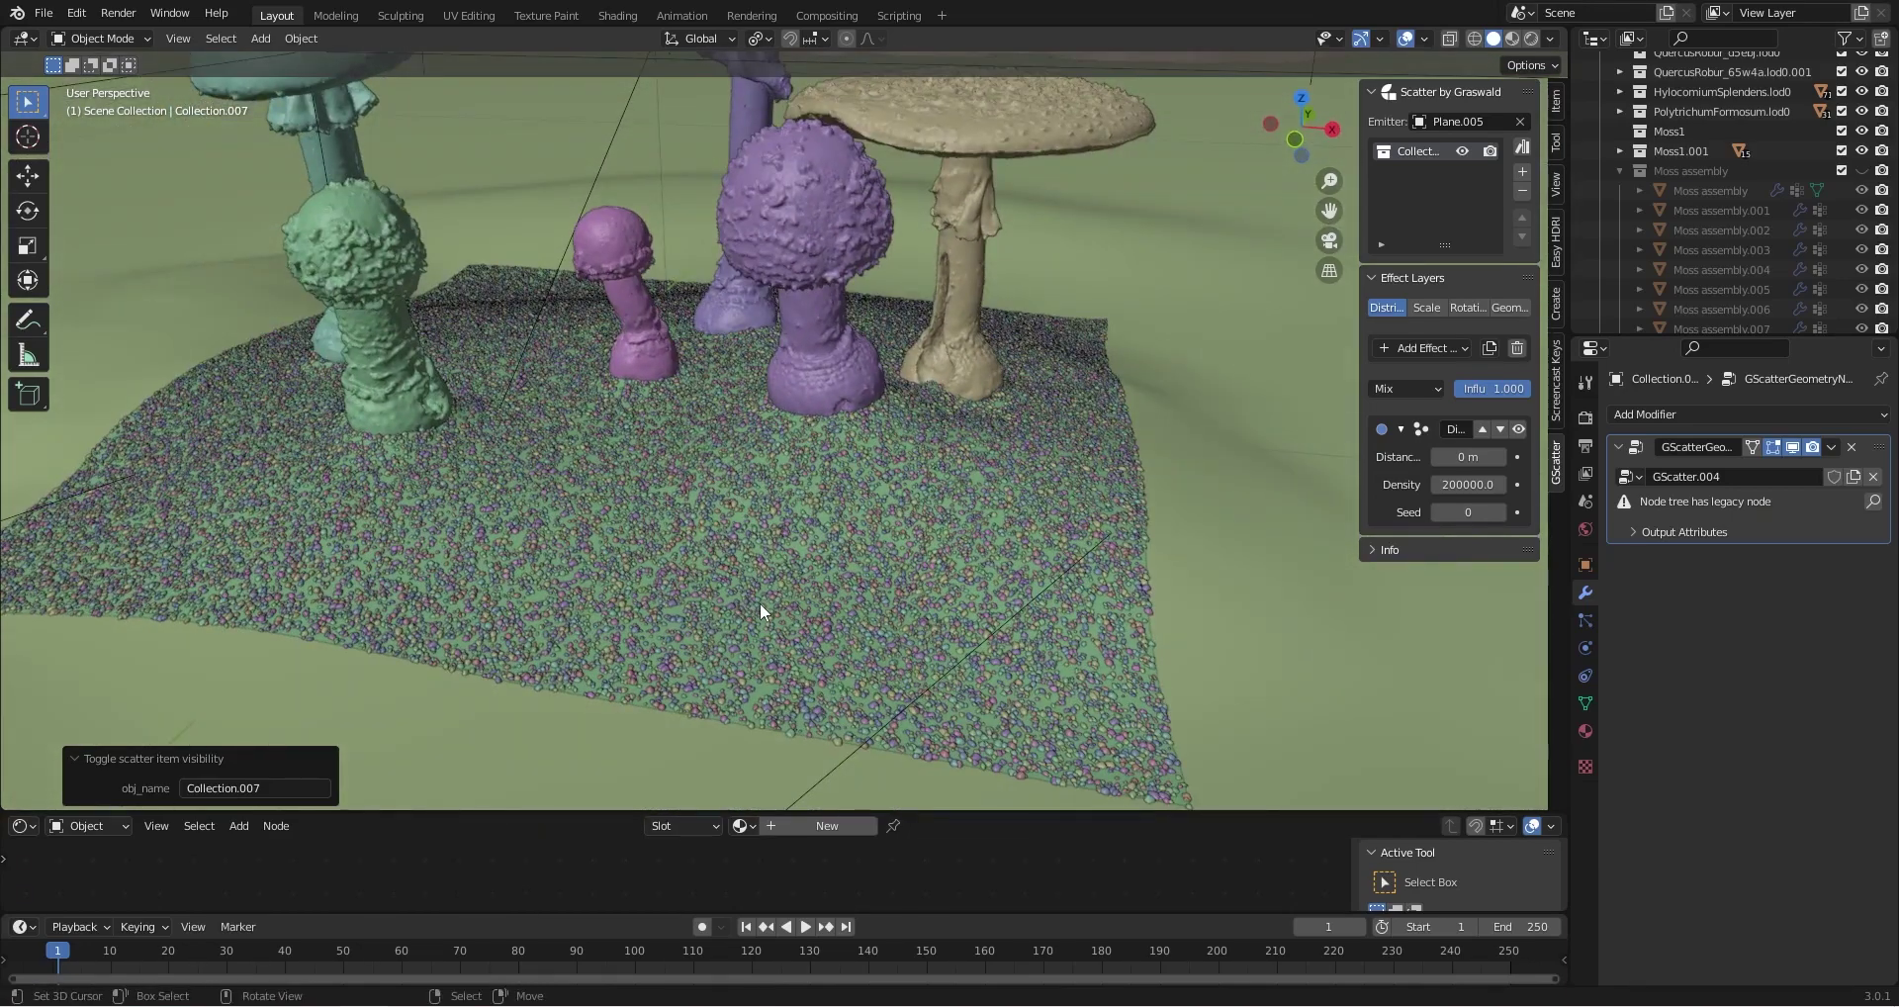
scroll(757, 603, up, 6)
scroll(782, 639, up, 2)
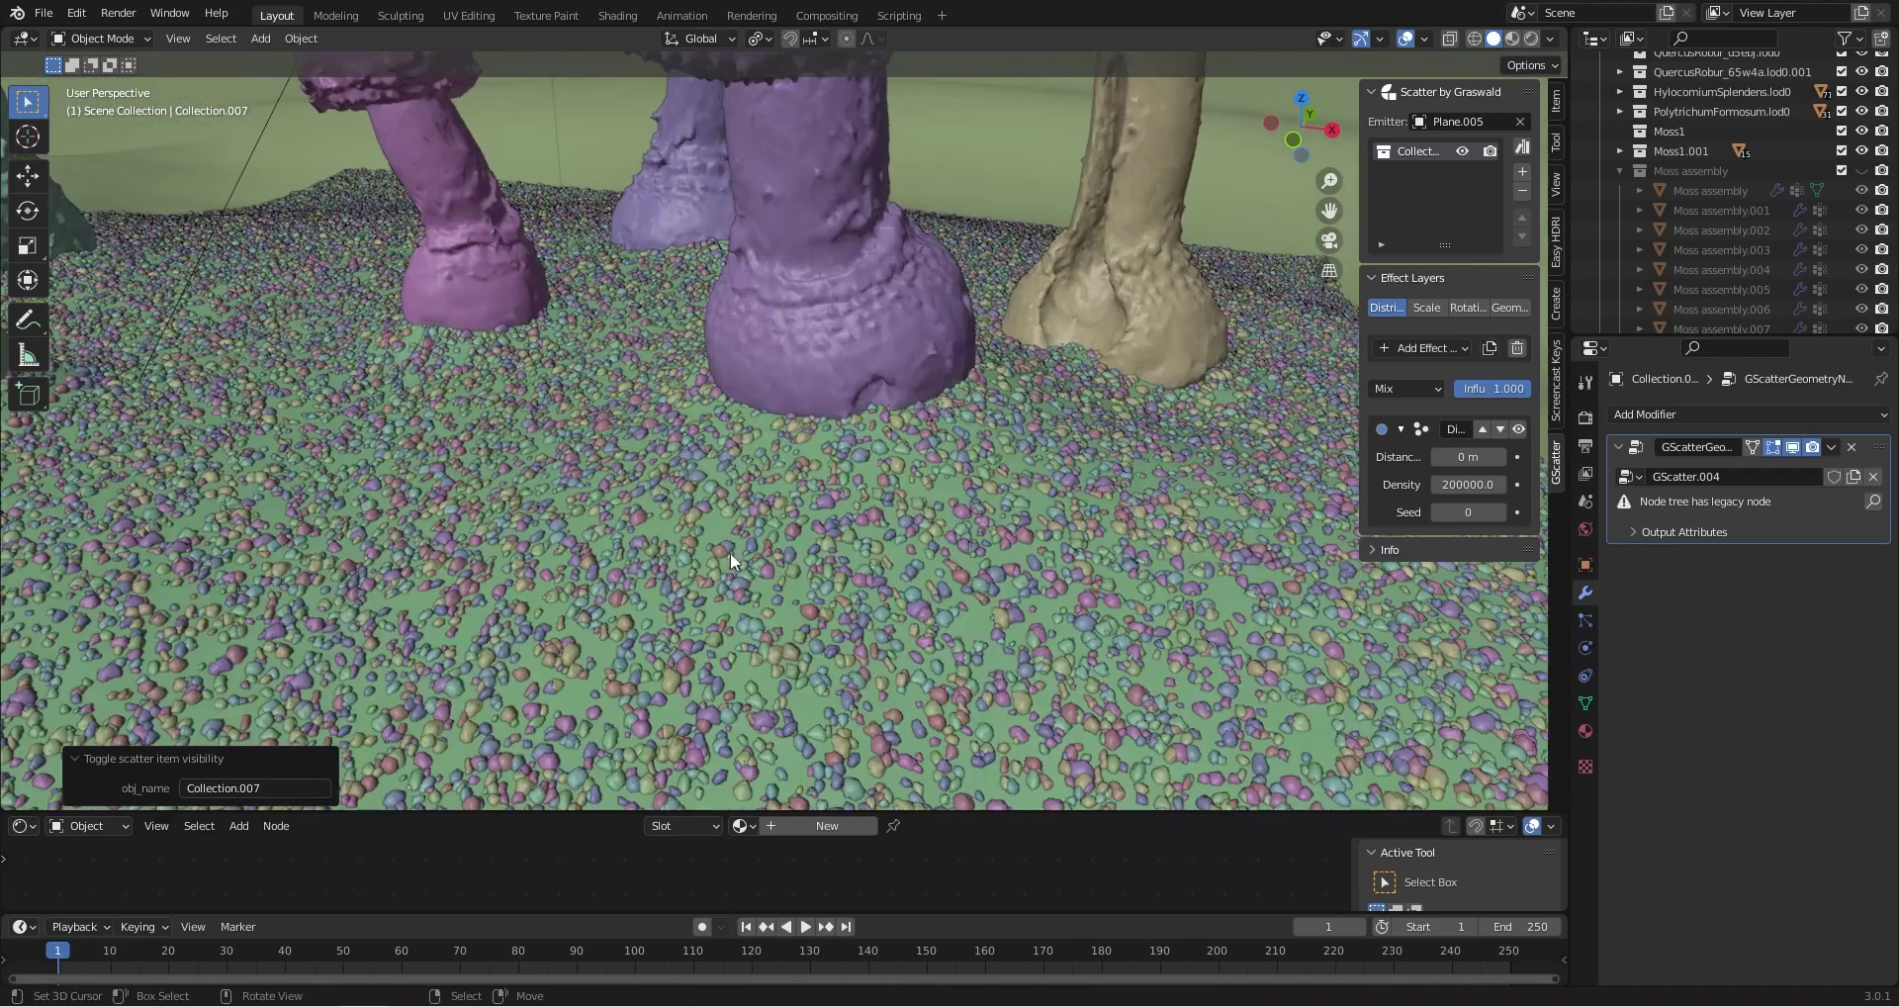
scroll(720, 542, down, 5)
scroll(720, 543, up, 3)
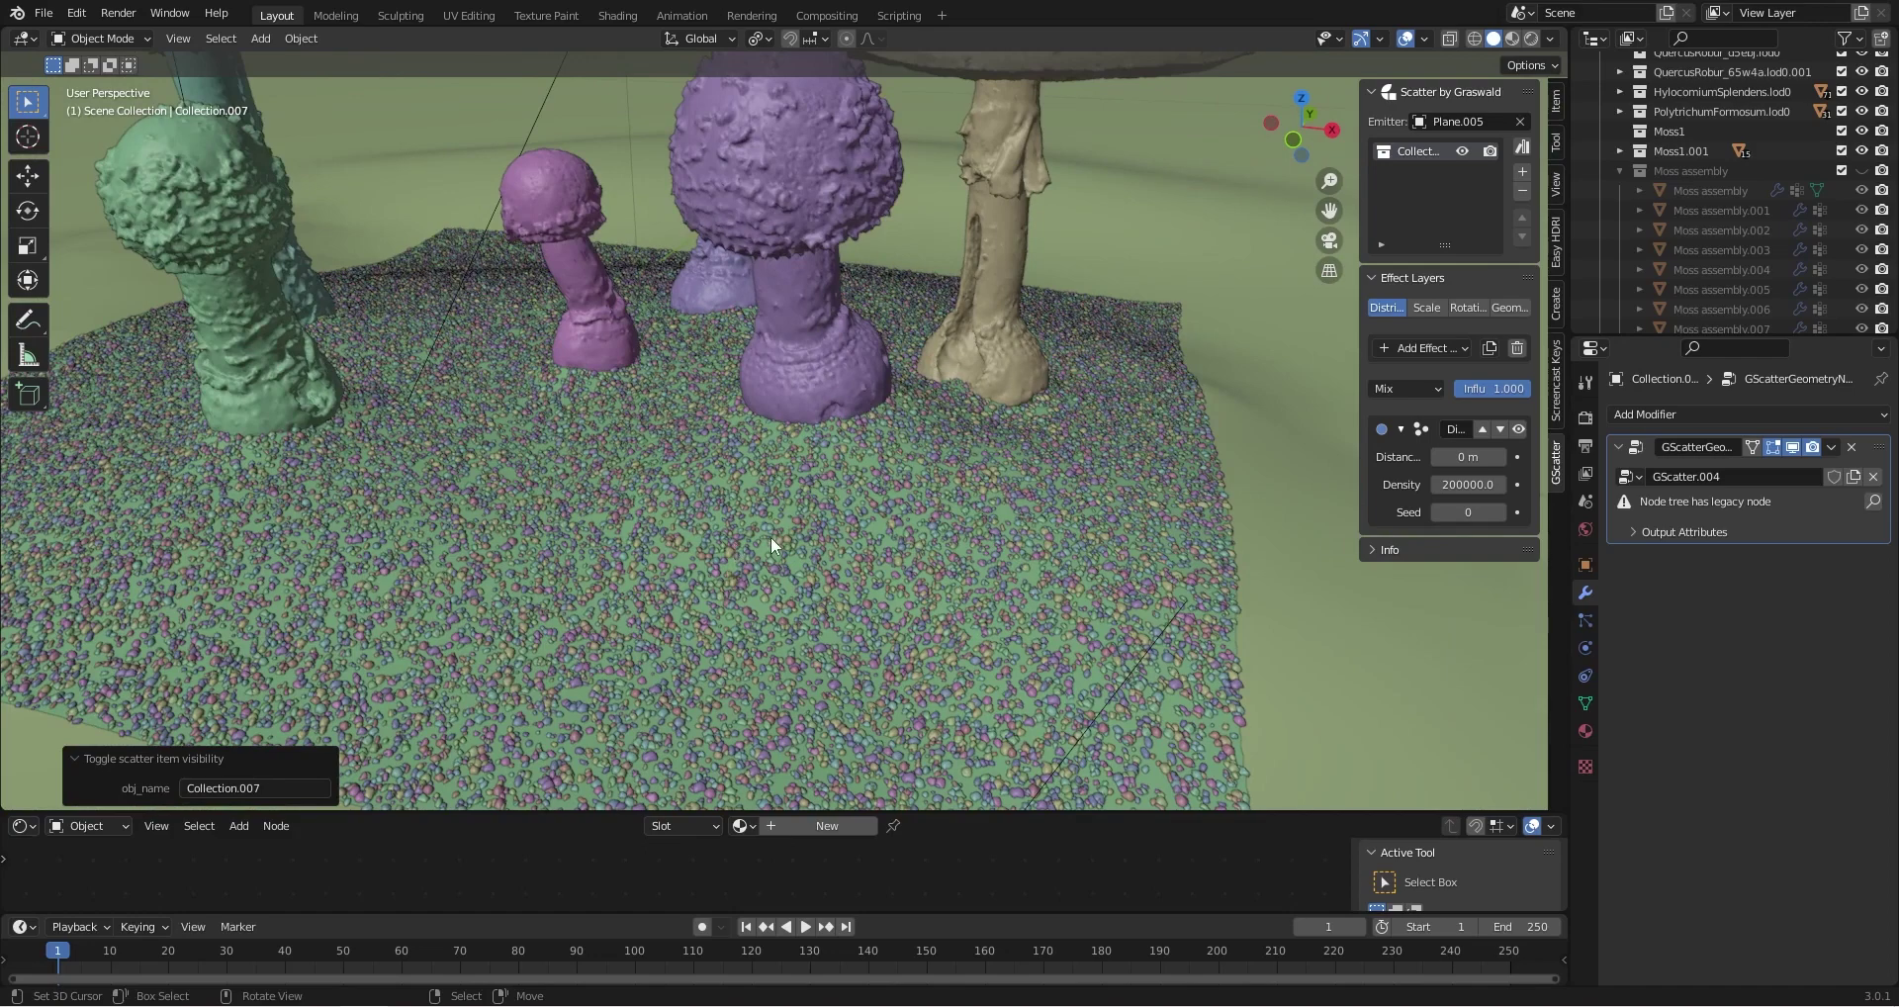
Locate the twig debris meshes stored far outside the mushroom scene
middle_drag(770, 536, 829, 584)
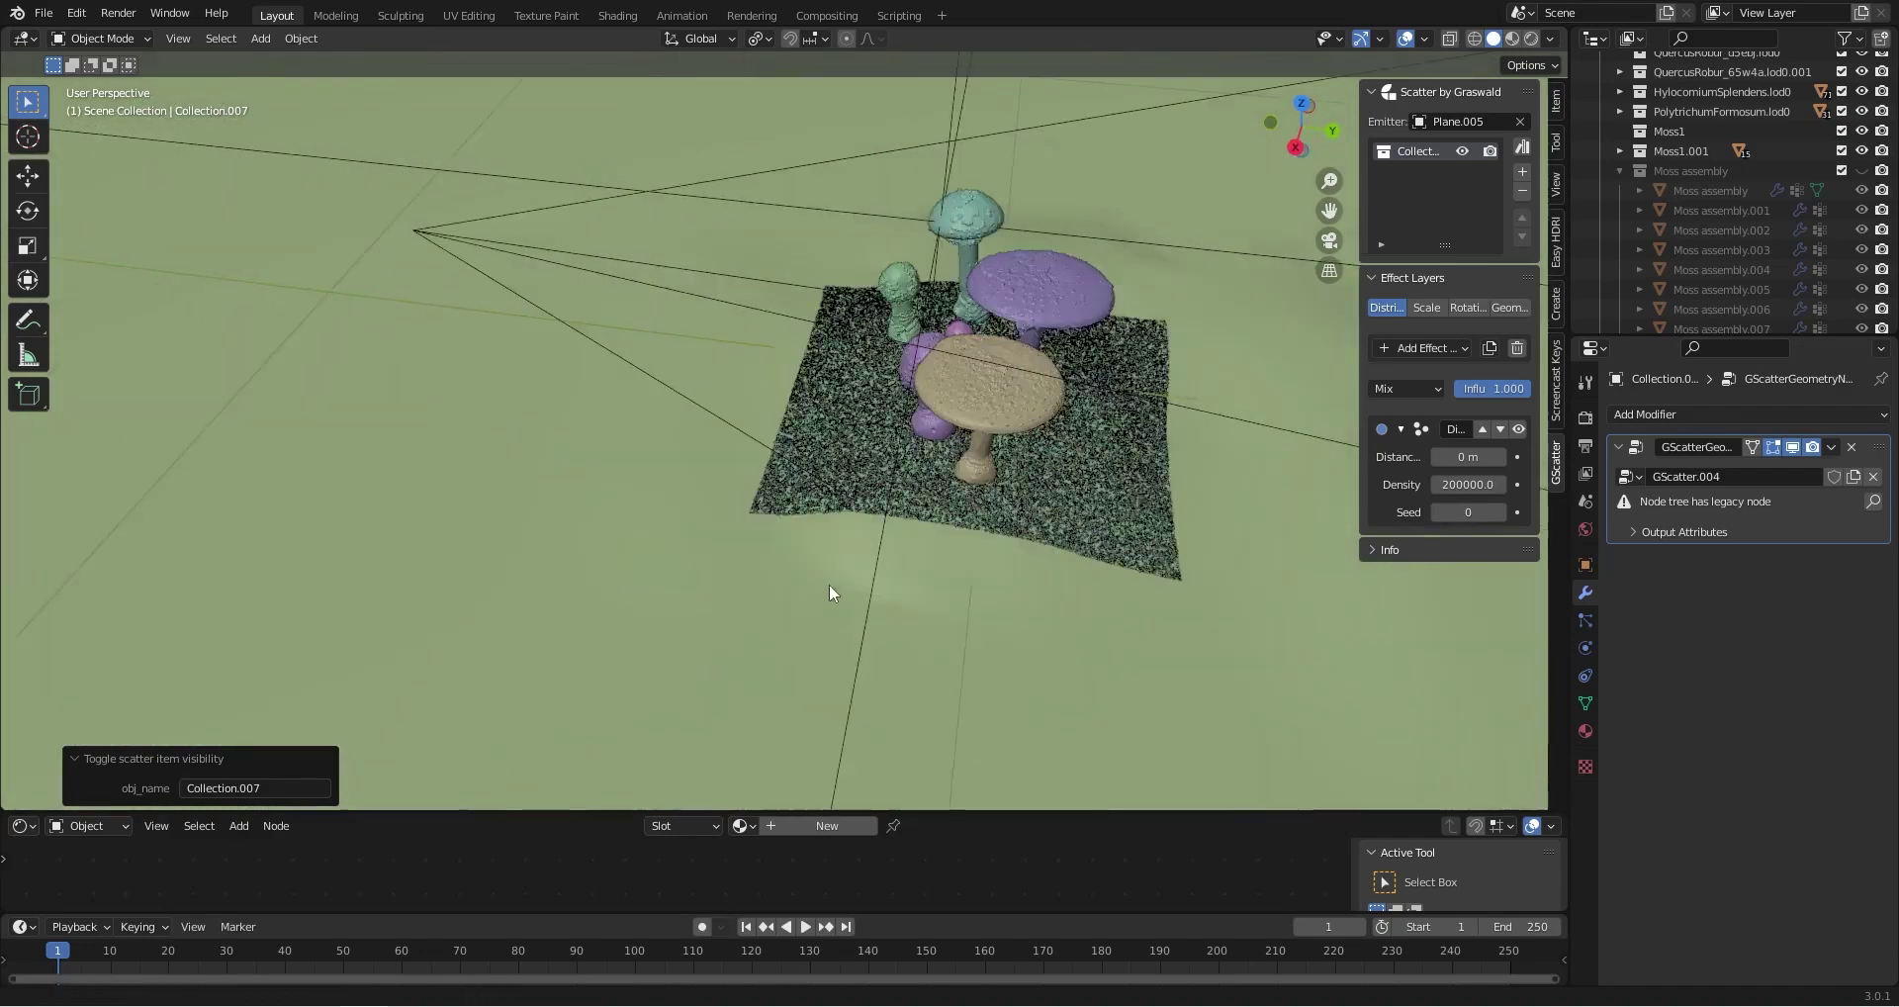
scroll(829, 584, down, 4)
shift+middle_drag(534, 526, 1147, 611)
scroll(1148, 611, down, 3)
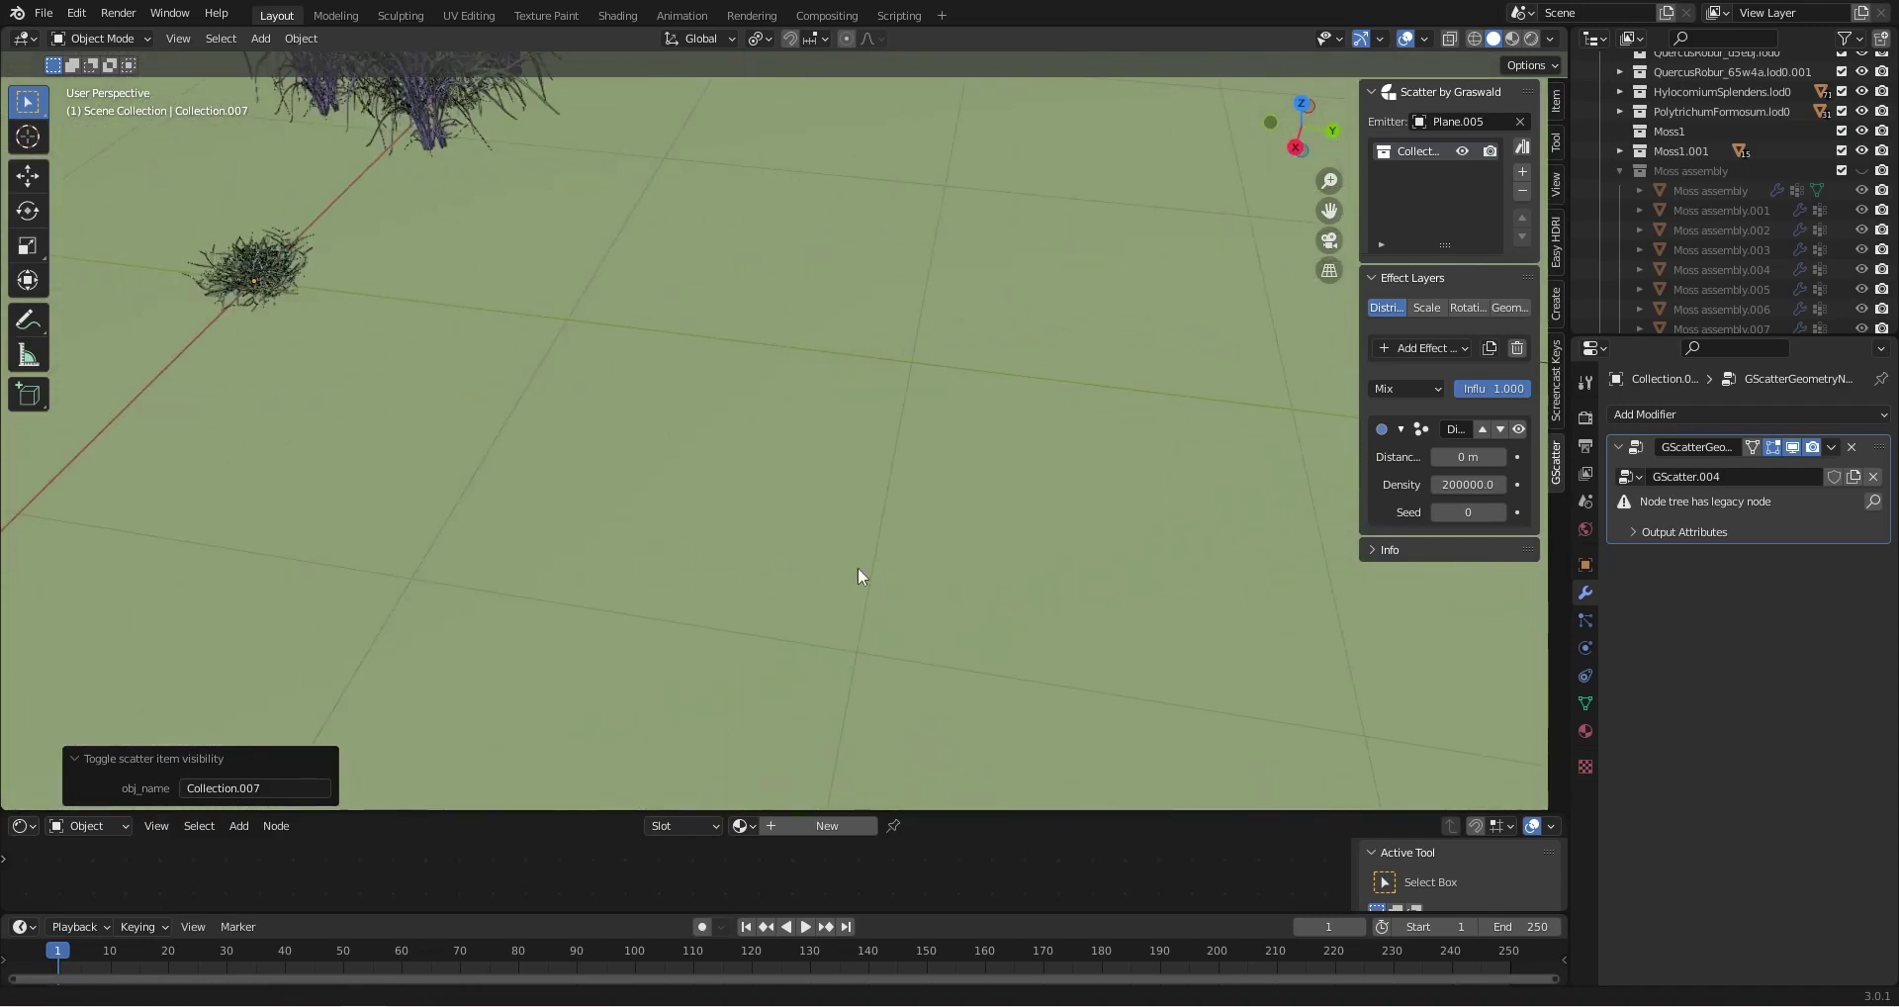
shift+middle_drag(584, 549, 1080, 592)
scroll(1081, 592, down, 4)
shift+middle_drag(594, 499, 1096, 560)
shift+middle_drag(551, 466, 940, 528)
scroll(938, 526, down, 3)
middle_drag(826, 521, 863, 582)
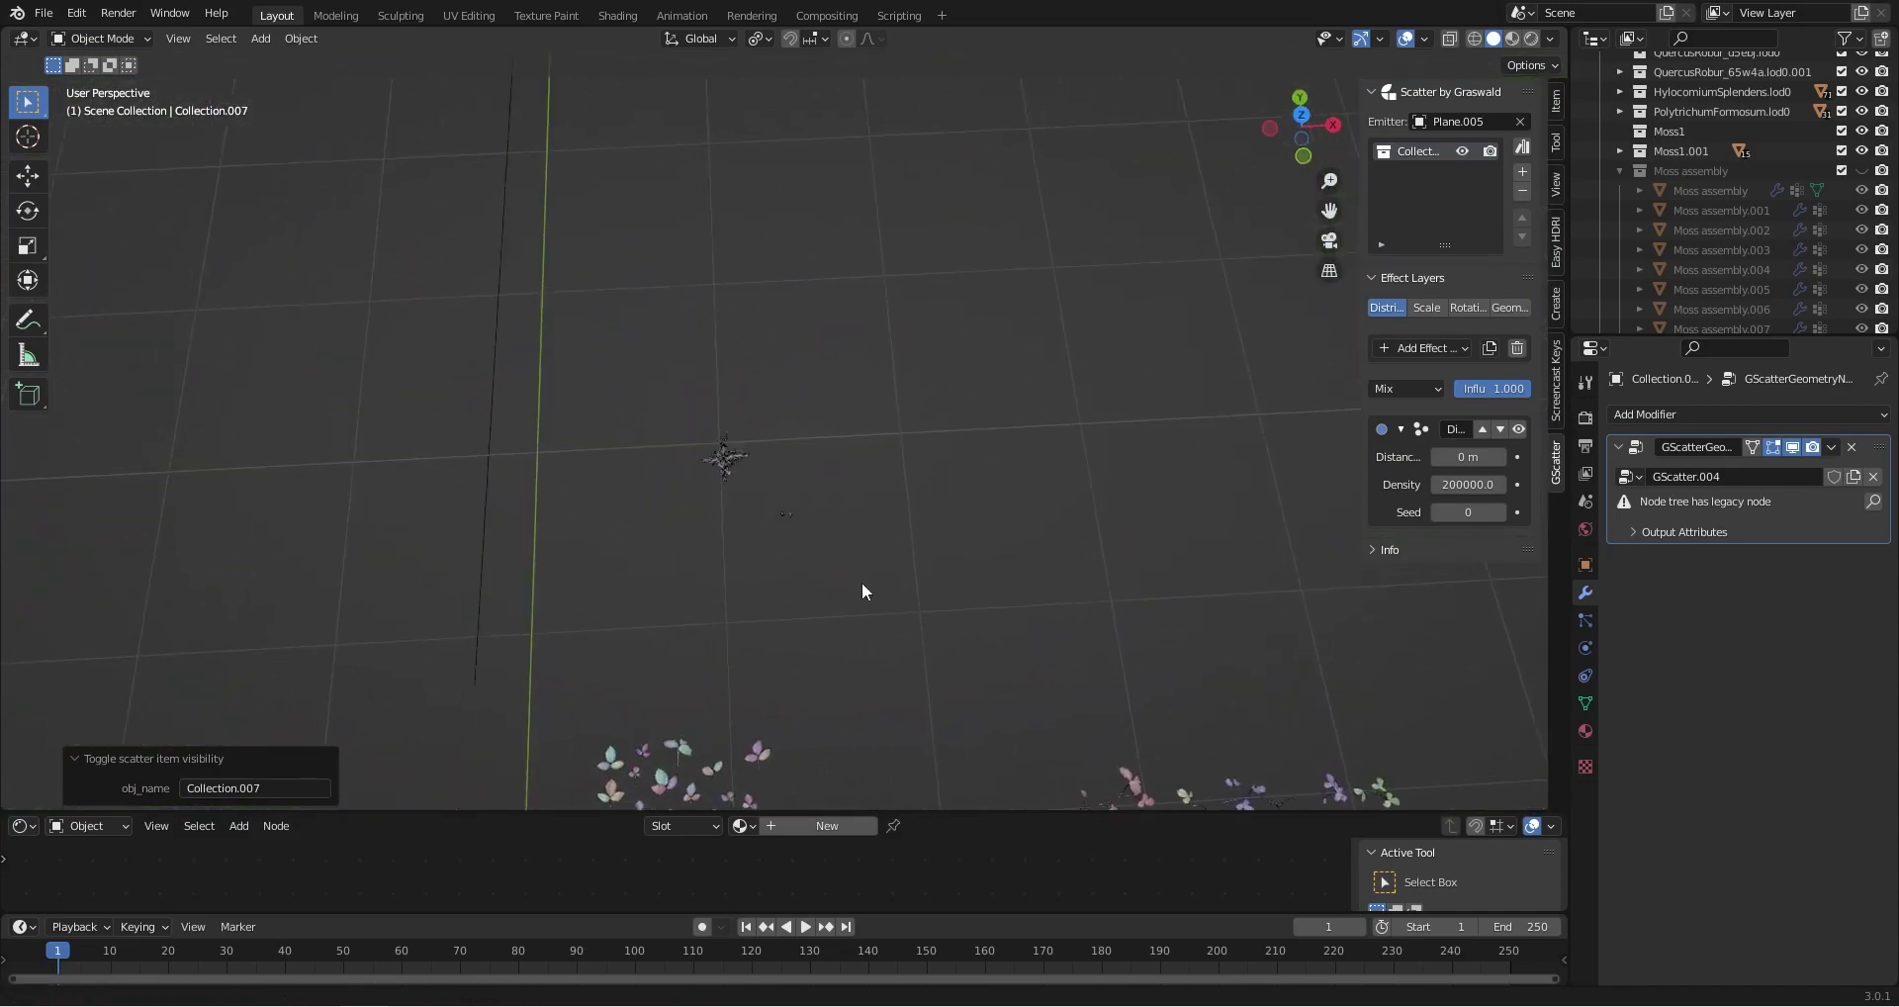
scroll(859, 588, up, 3)
Set the distribution seed of the second scatter layer on Plane.005 to 1 and inspect the debris around the stems
click(1466, 514)
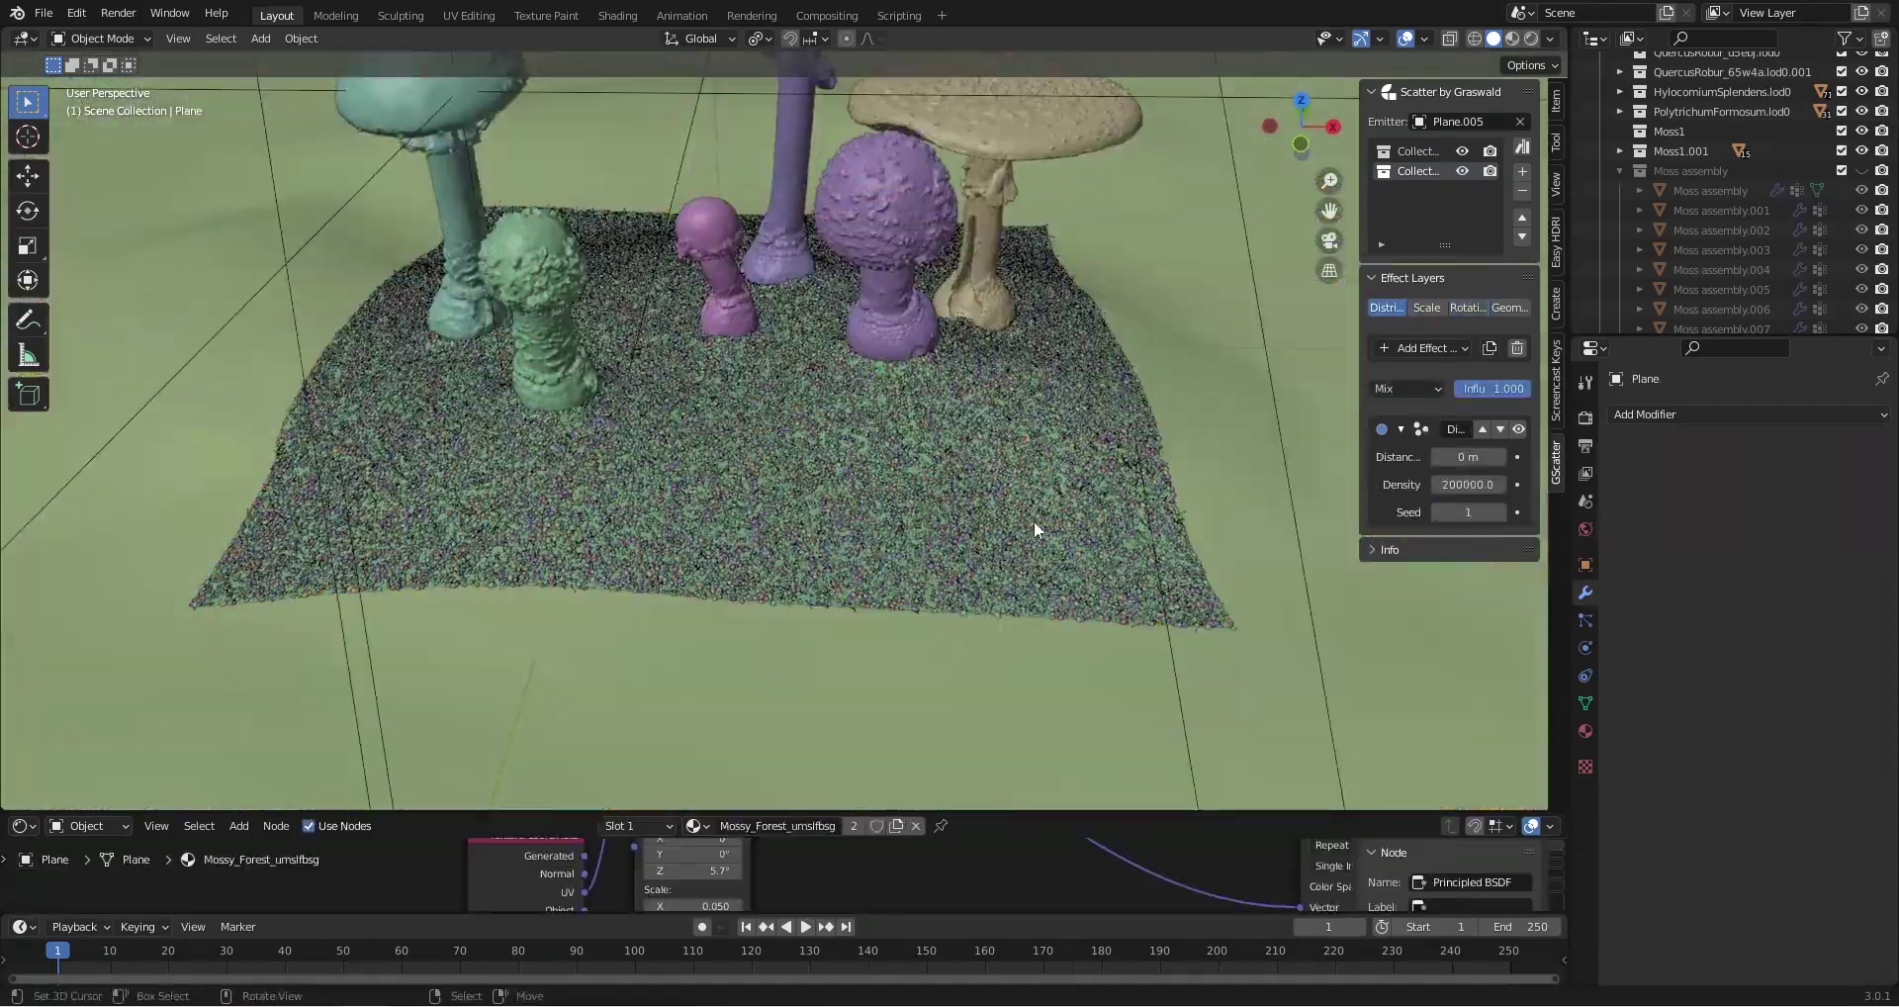
scroll(1035, 521, up, 6)
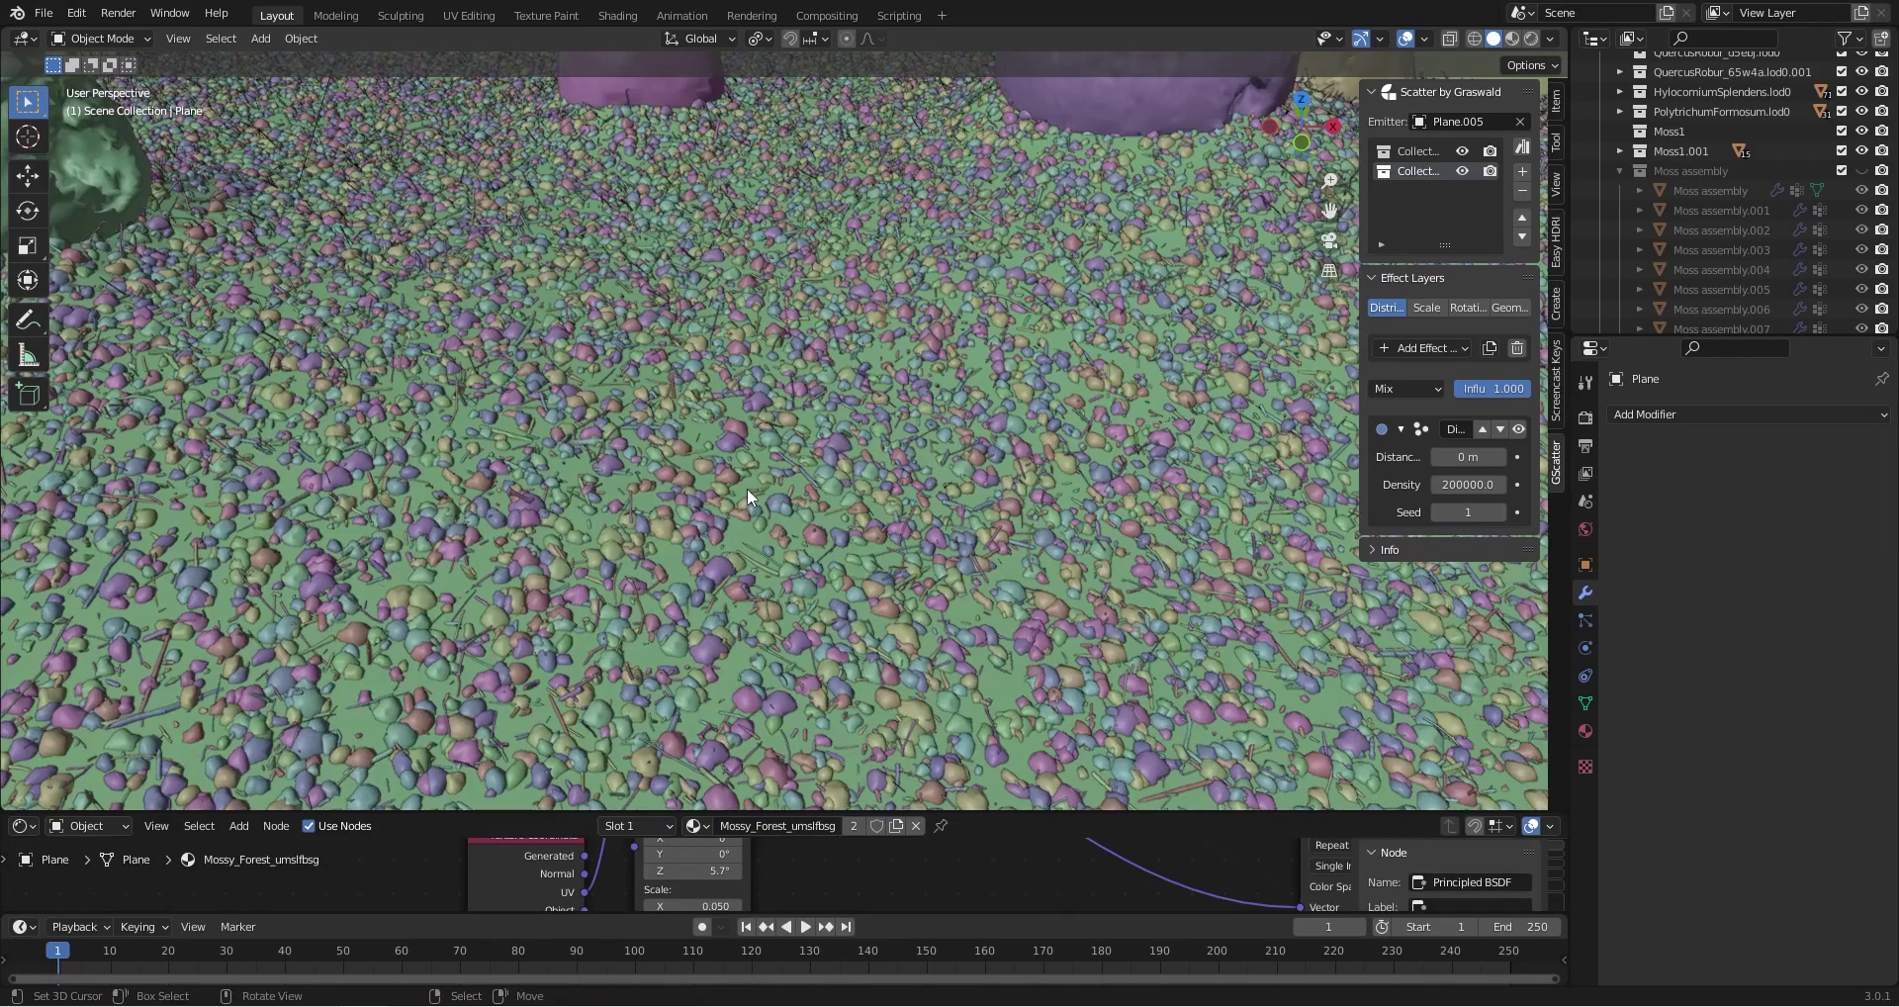
middle_drag(744, 485, 734, 445)
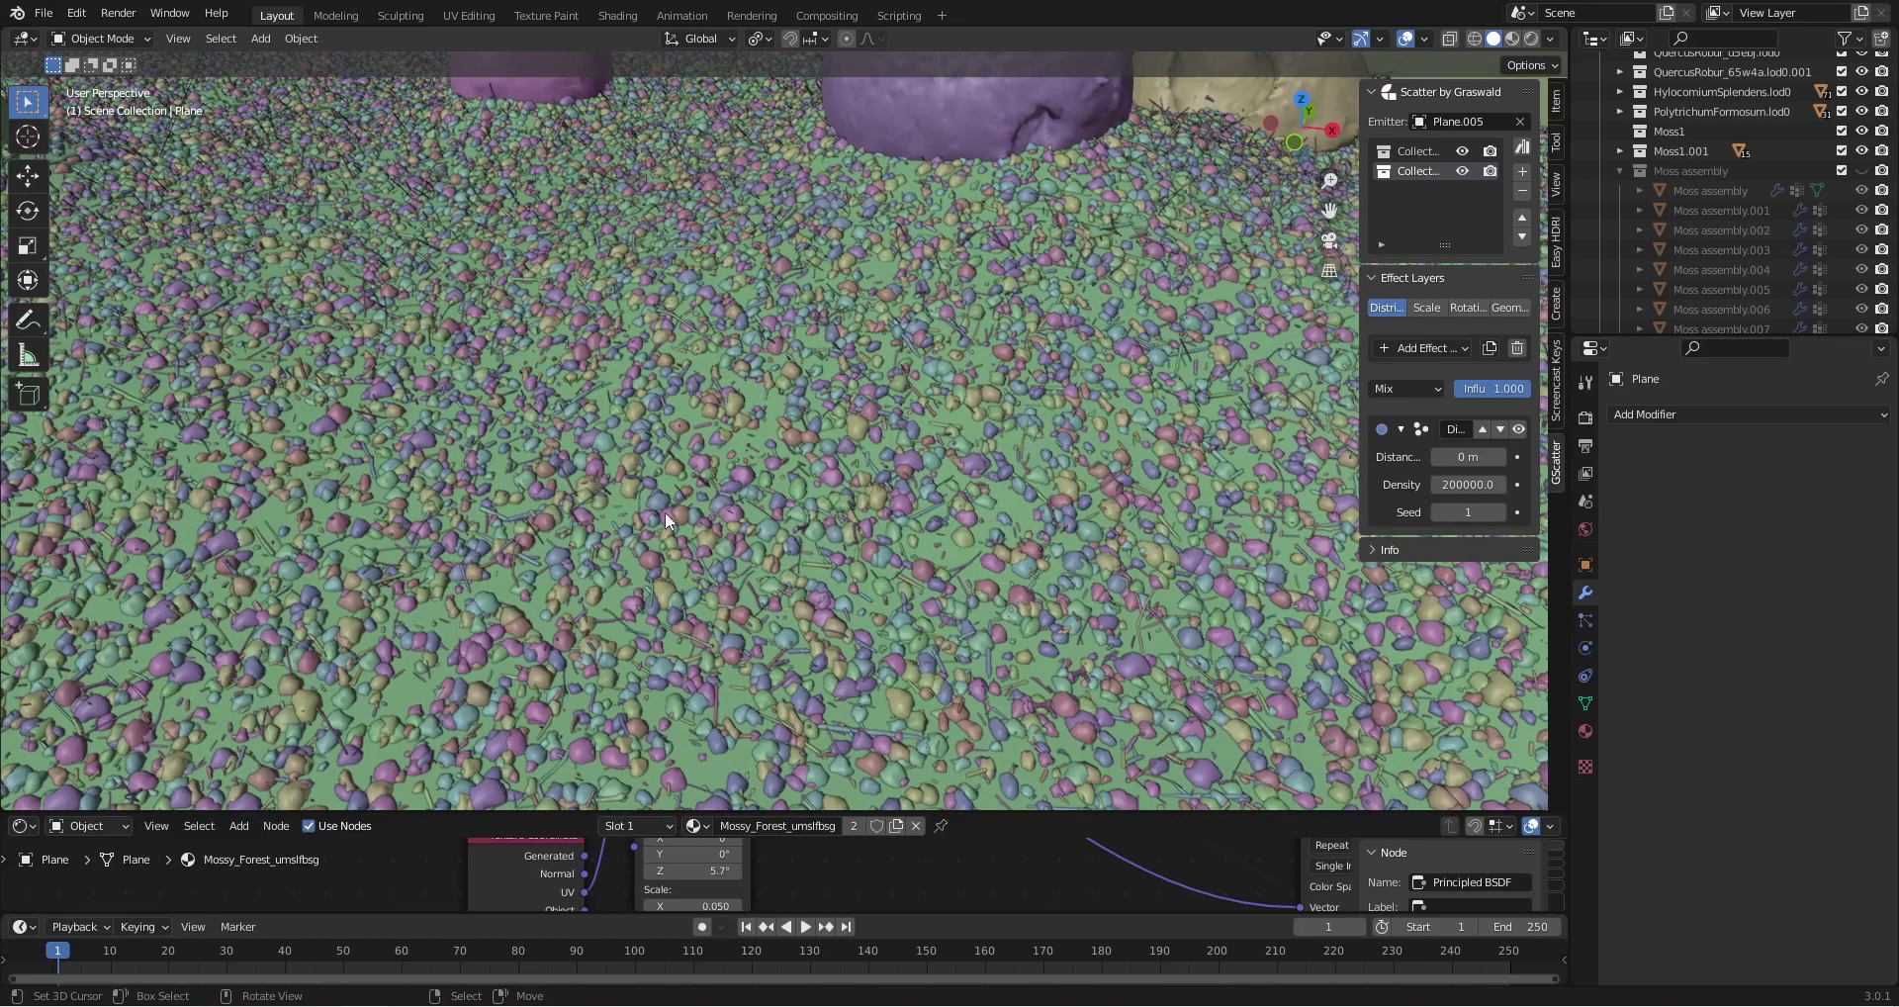
middle_drag(665, 513, 515, 526)
scroll(585, 528, down, 12)
scroll(809, 483, up, 15)
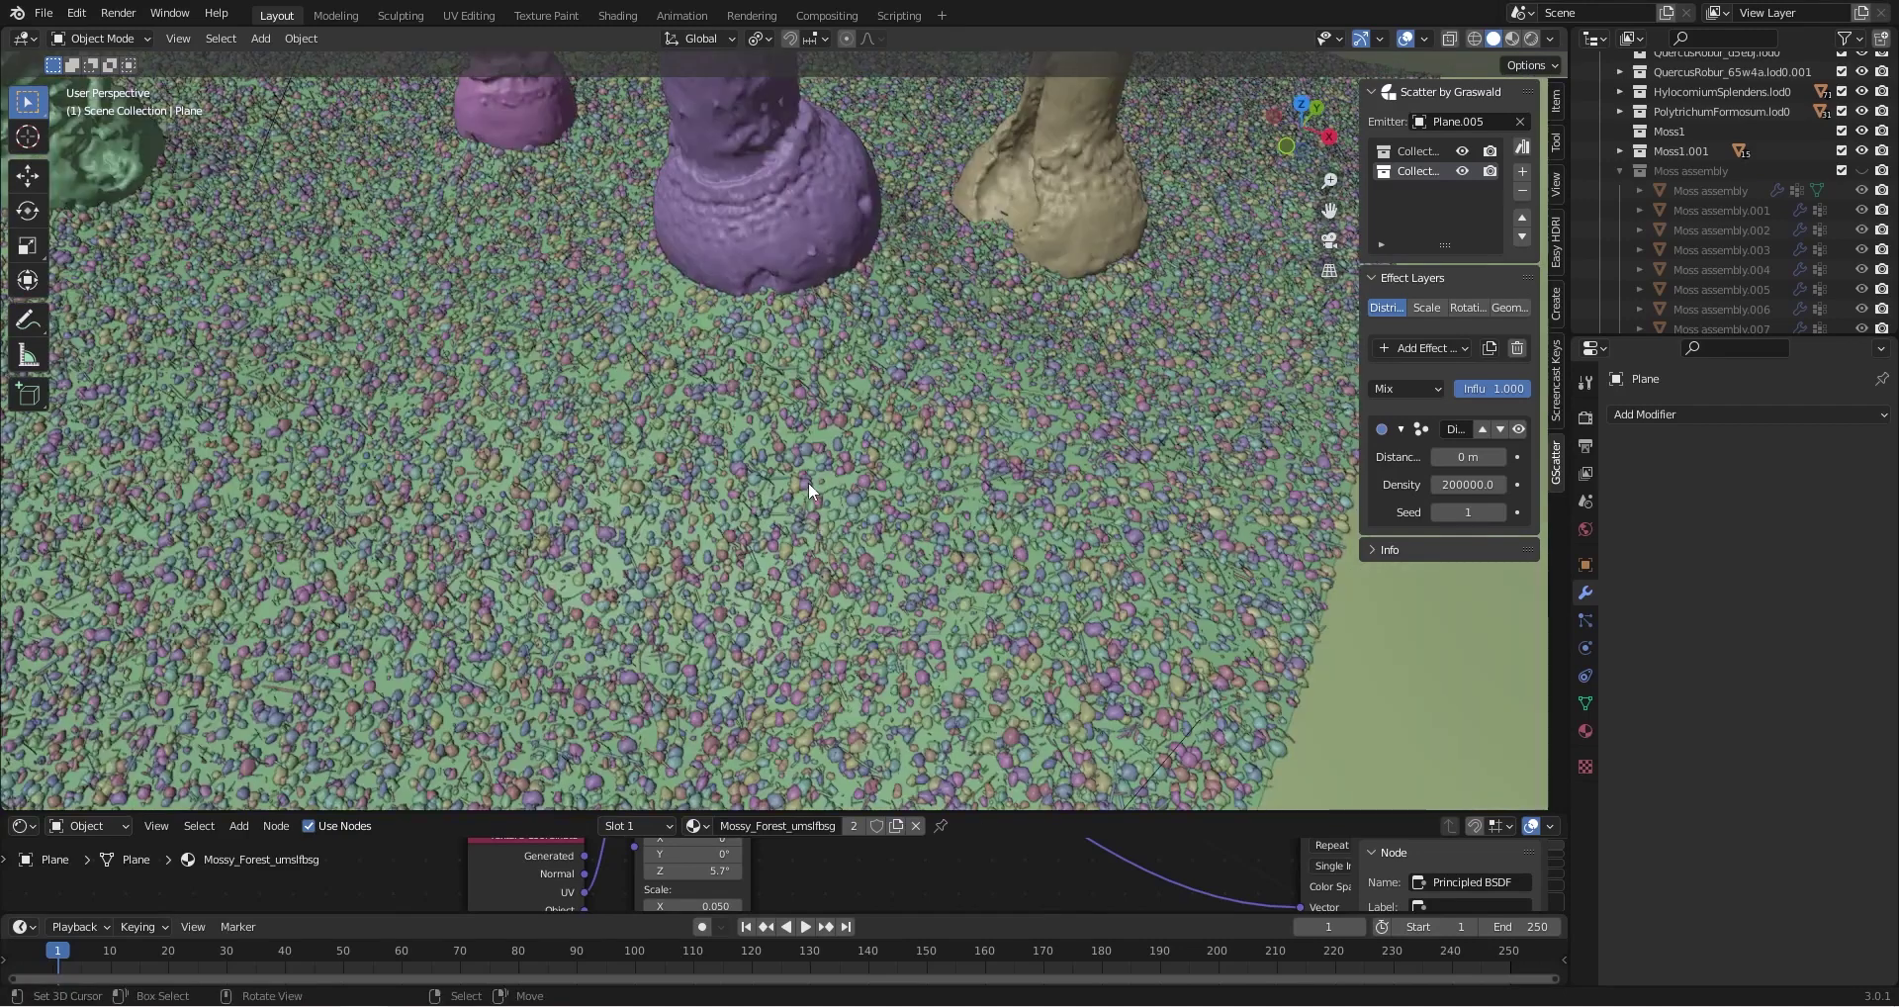
click(1522, 122)
click(1524, 120)
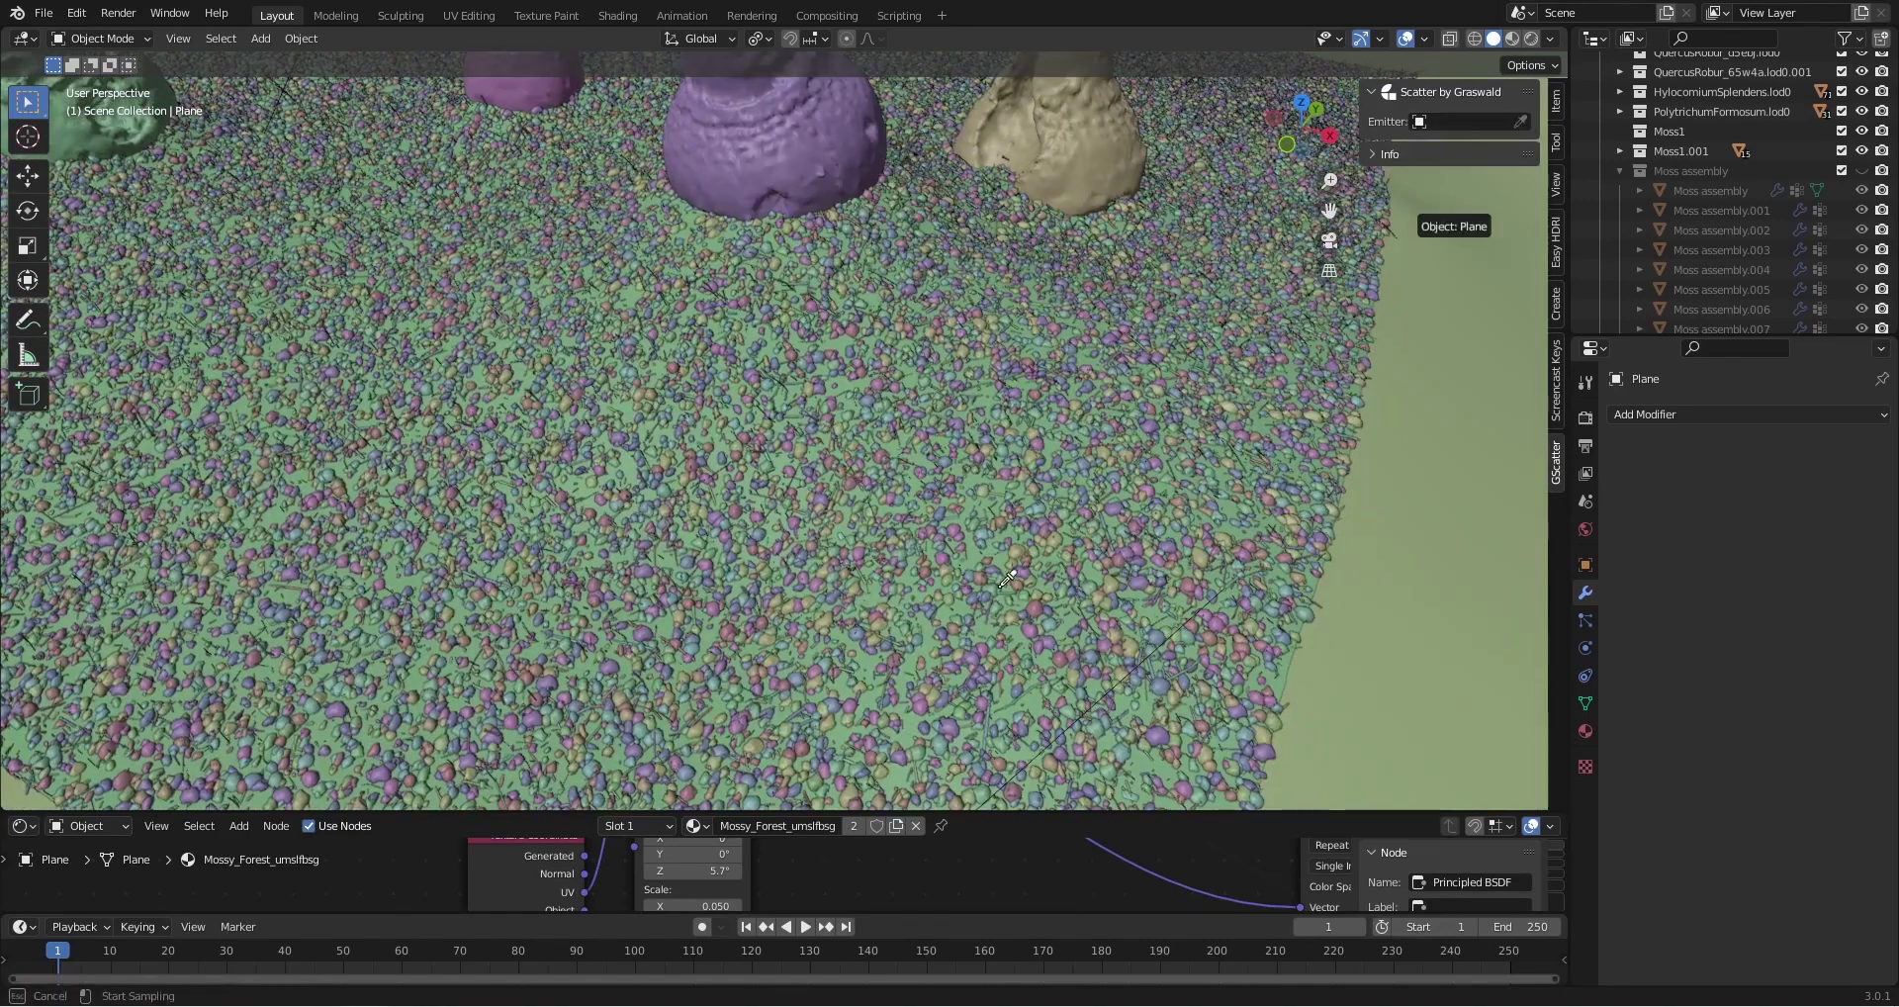
click(871, 643)
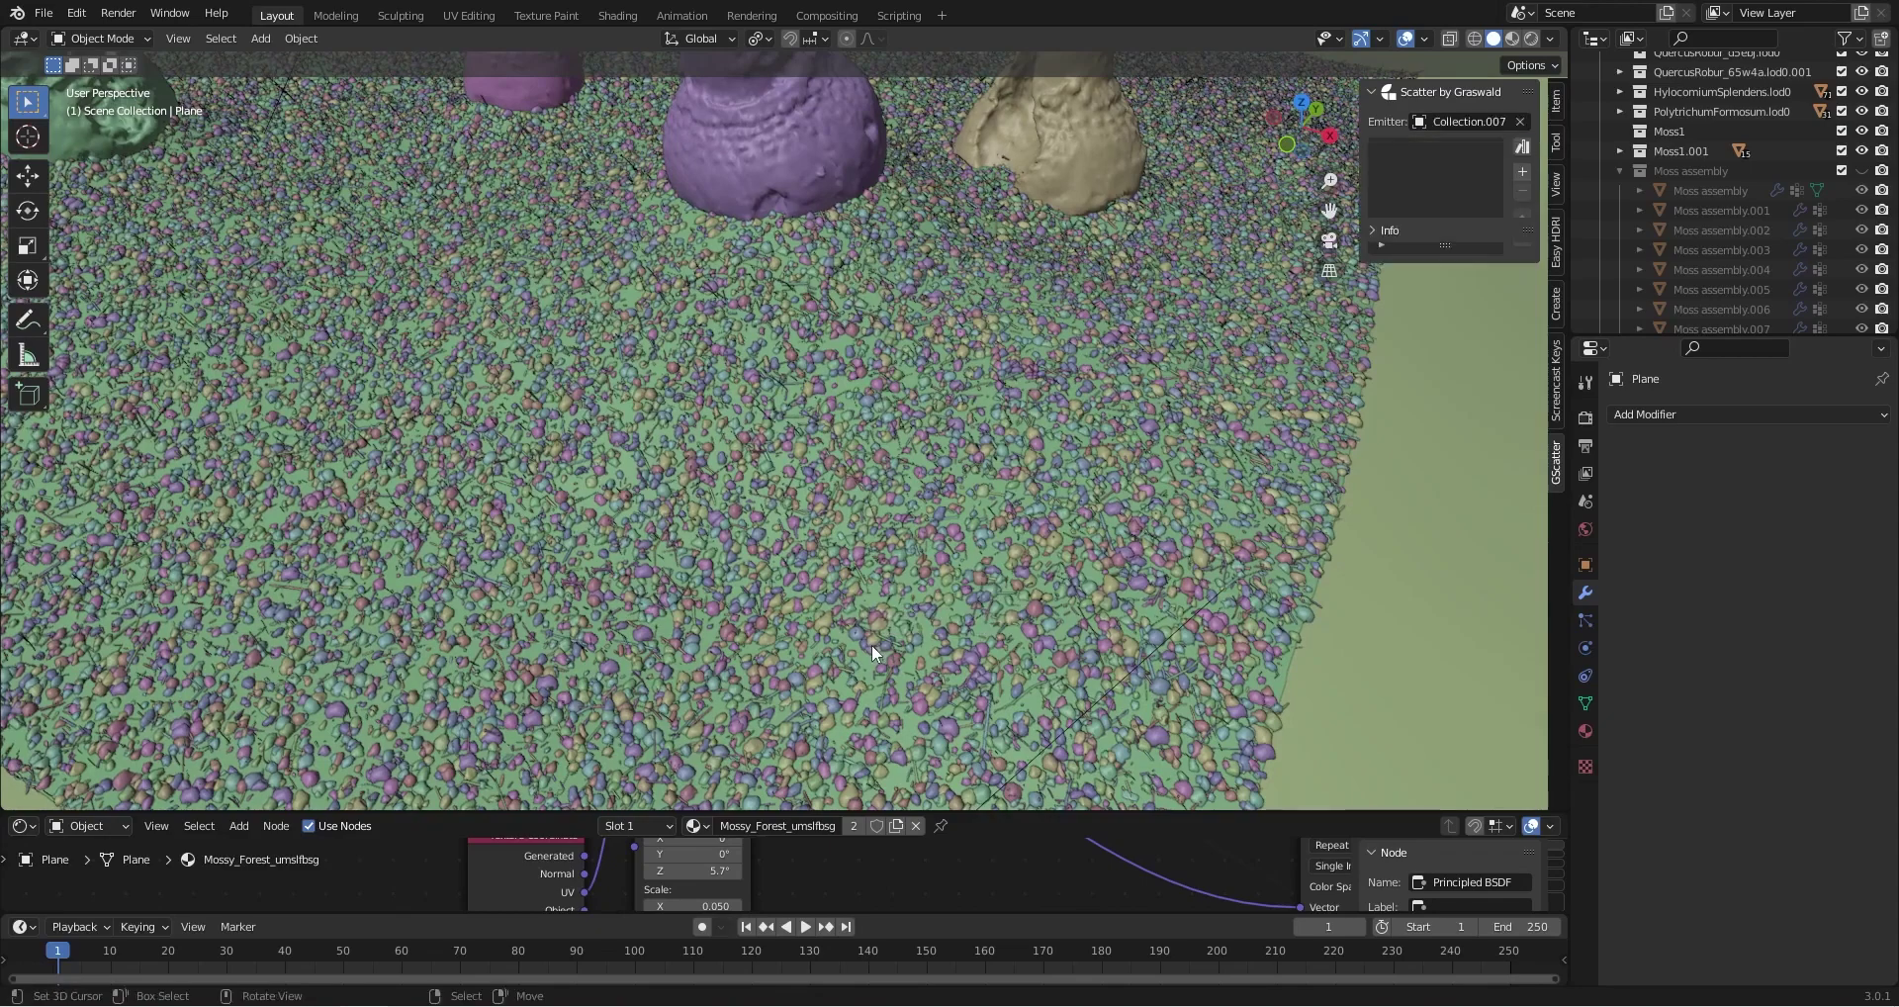
Return to the camera view and set the scatter emitter back to Plane.005
middle_drag(1071, 526, 781, 534)
scroll(781, 534, down, 10)
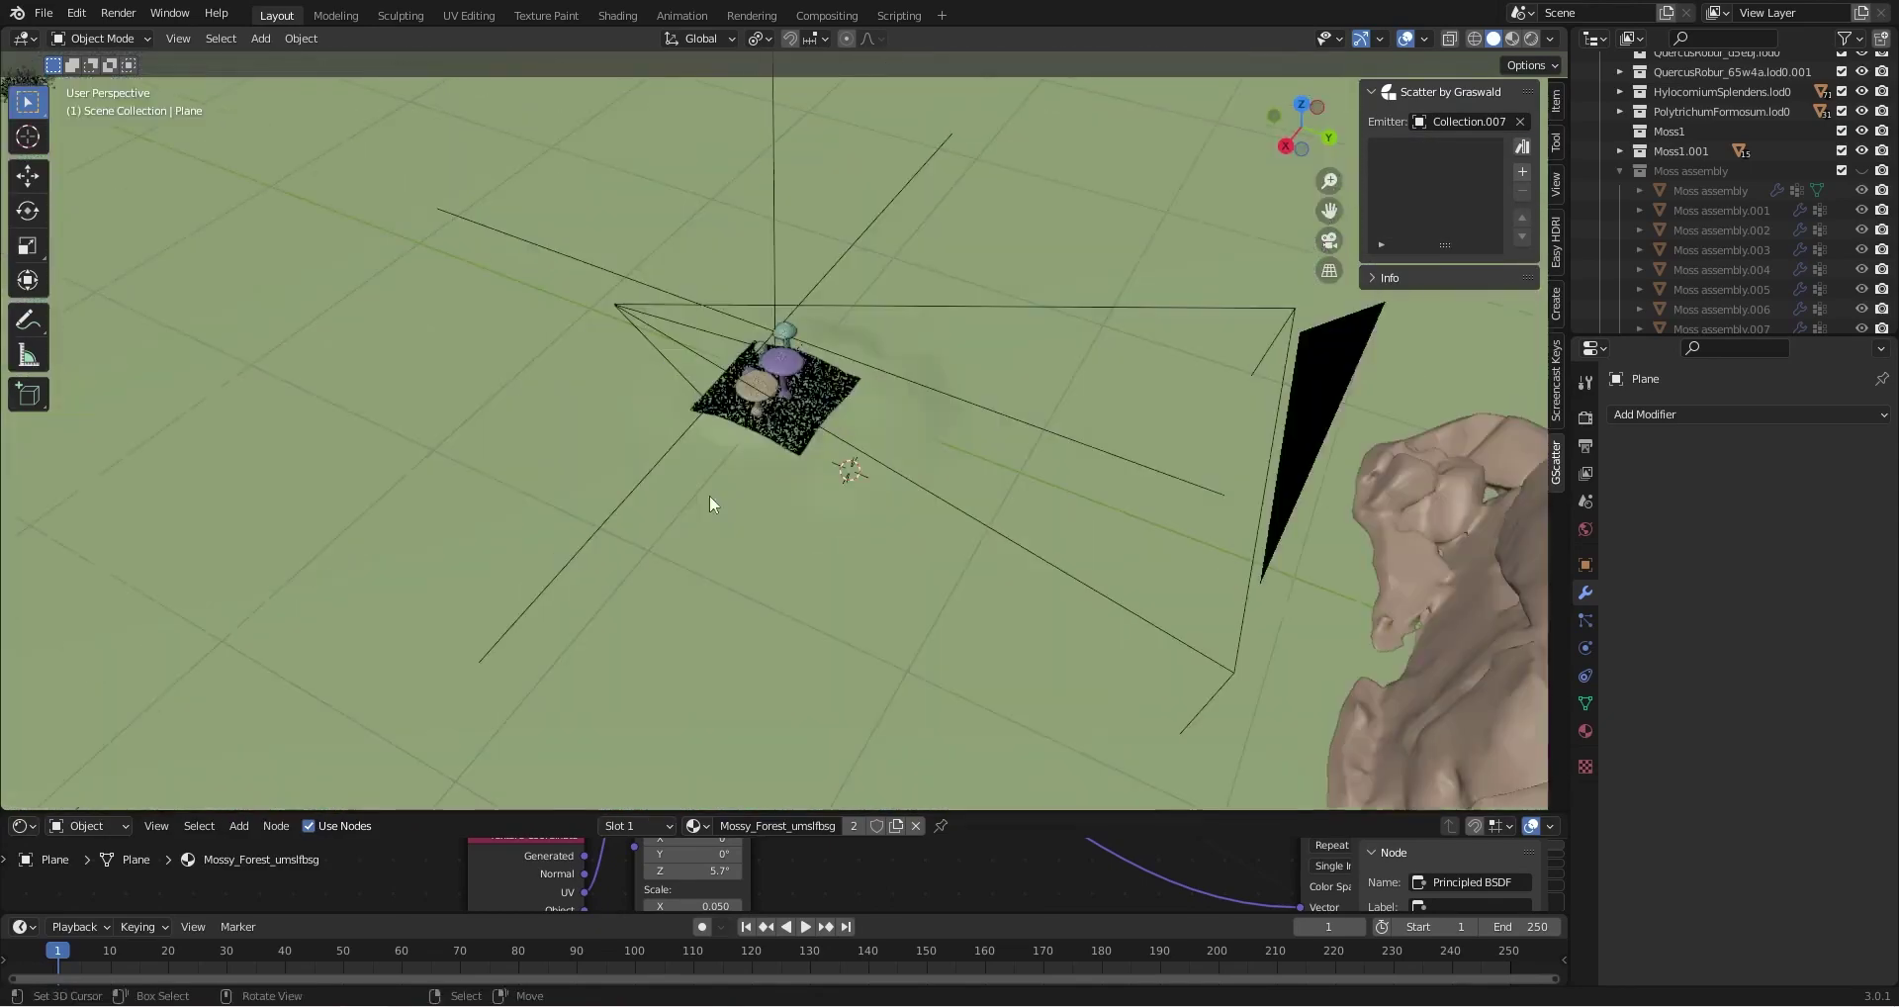
mouse_move(669, 453)
middle_down()
mouse_move(687, 455)
mouse_move(294, 522)
mouse_move(1017, 423)
mouse_move(560, 517)
mouse_move(404, 505)
mouse_move(1200, 465)
mouse_move(881, 446)
mouse_move(491, 504)
mouse_move(1089, 414)
mouse_move(1022, 347)
mouse_move(843, 551)
middle_up()
key(KP_0)
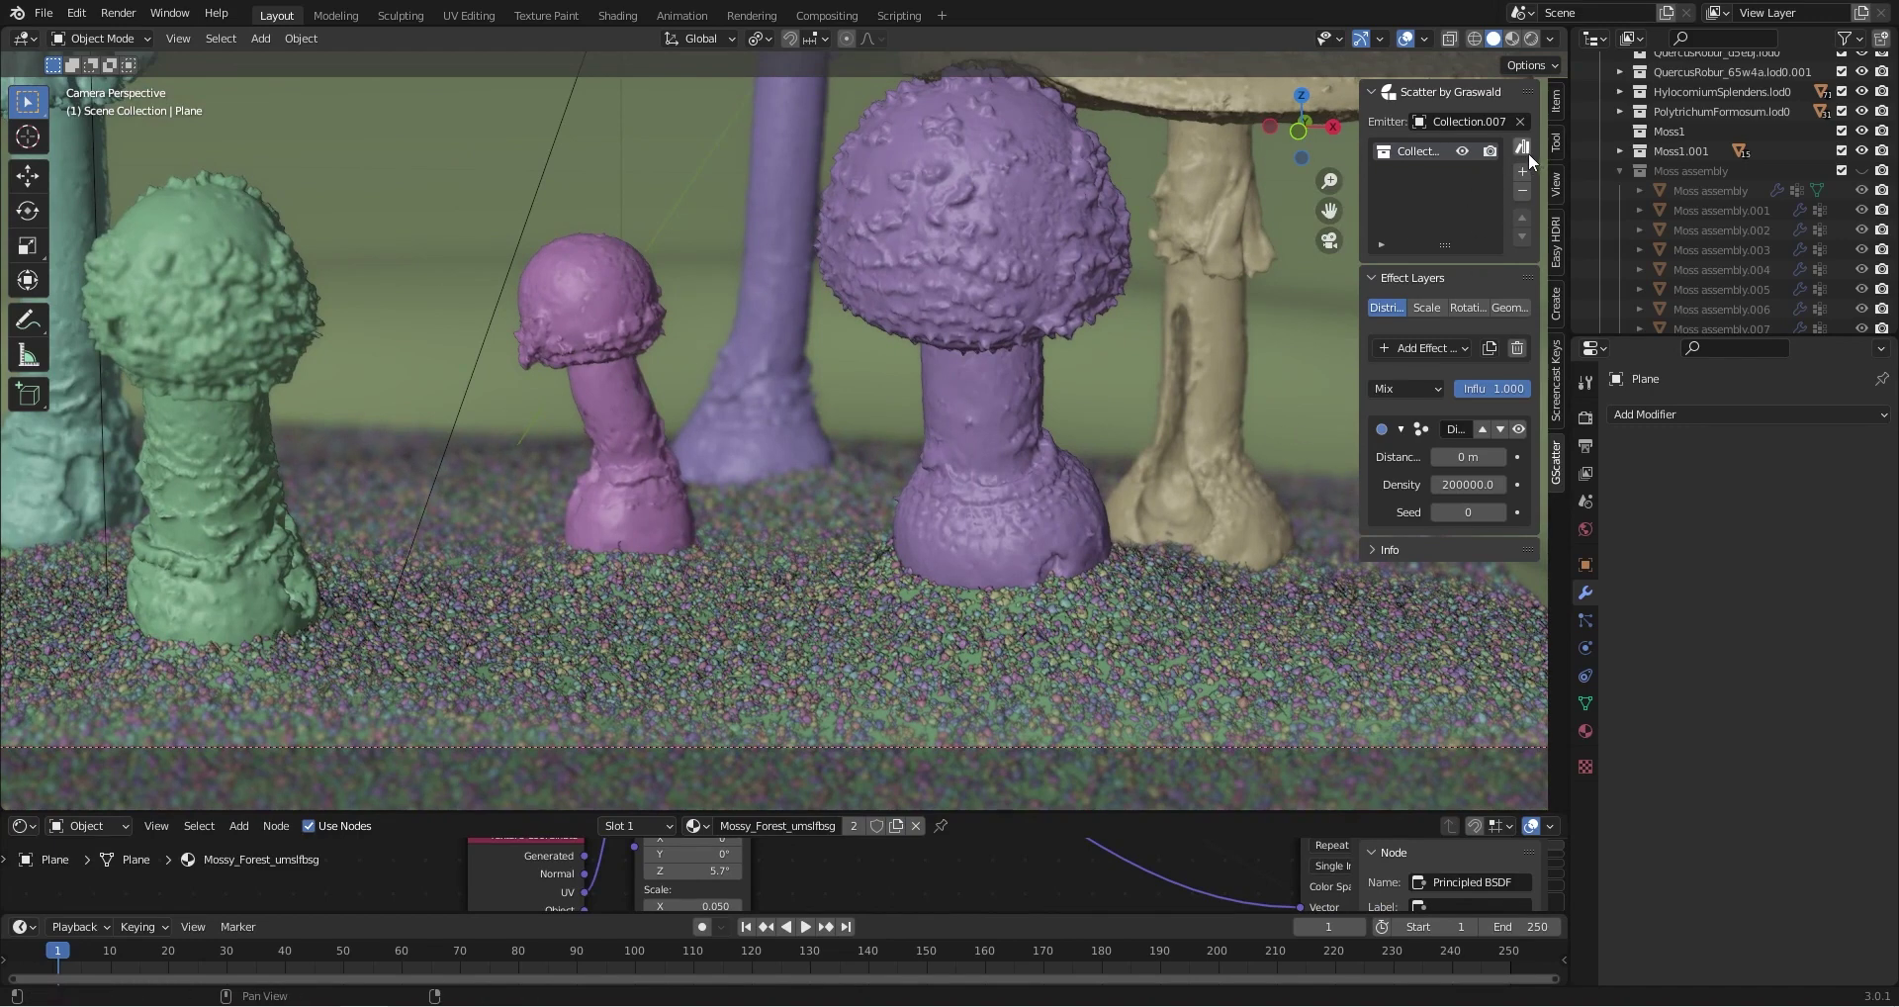
click(1523, 119)
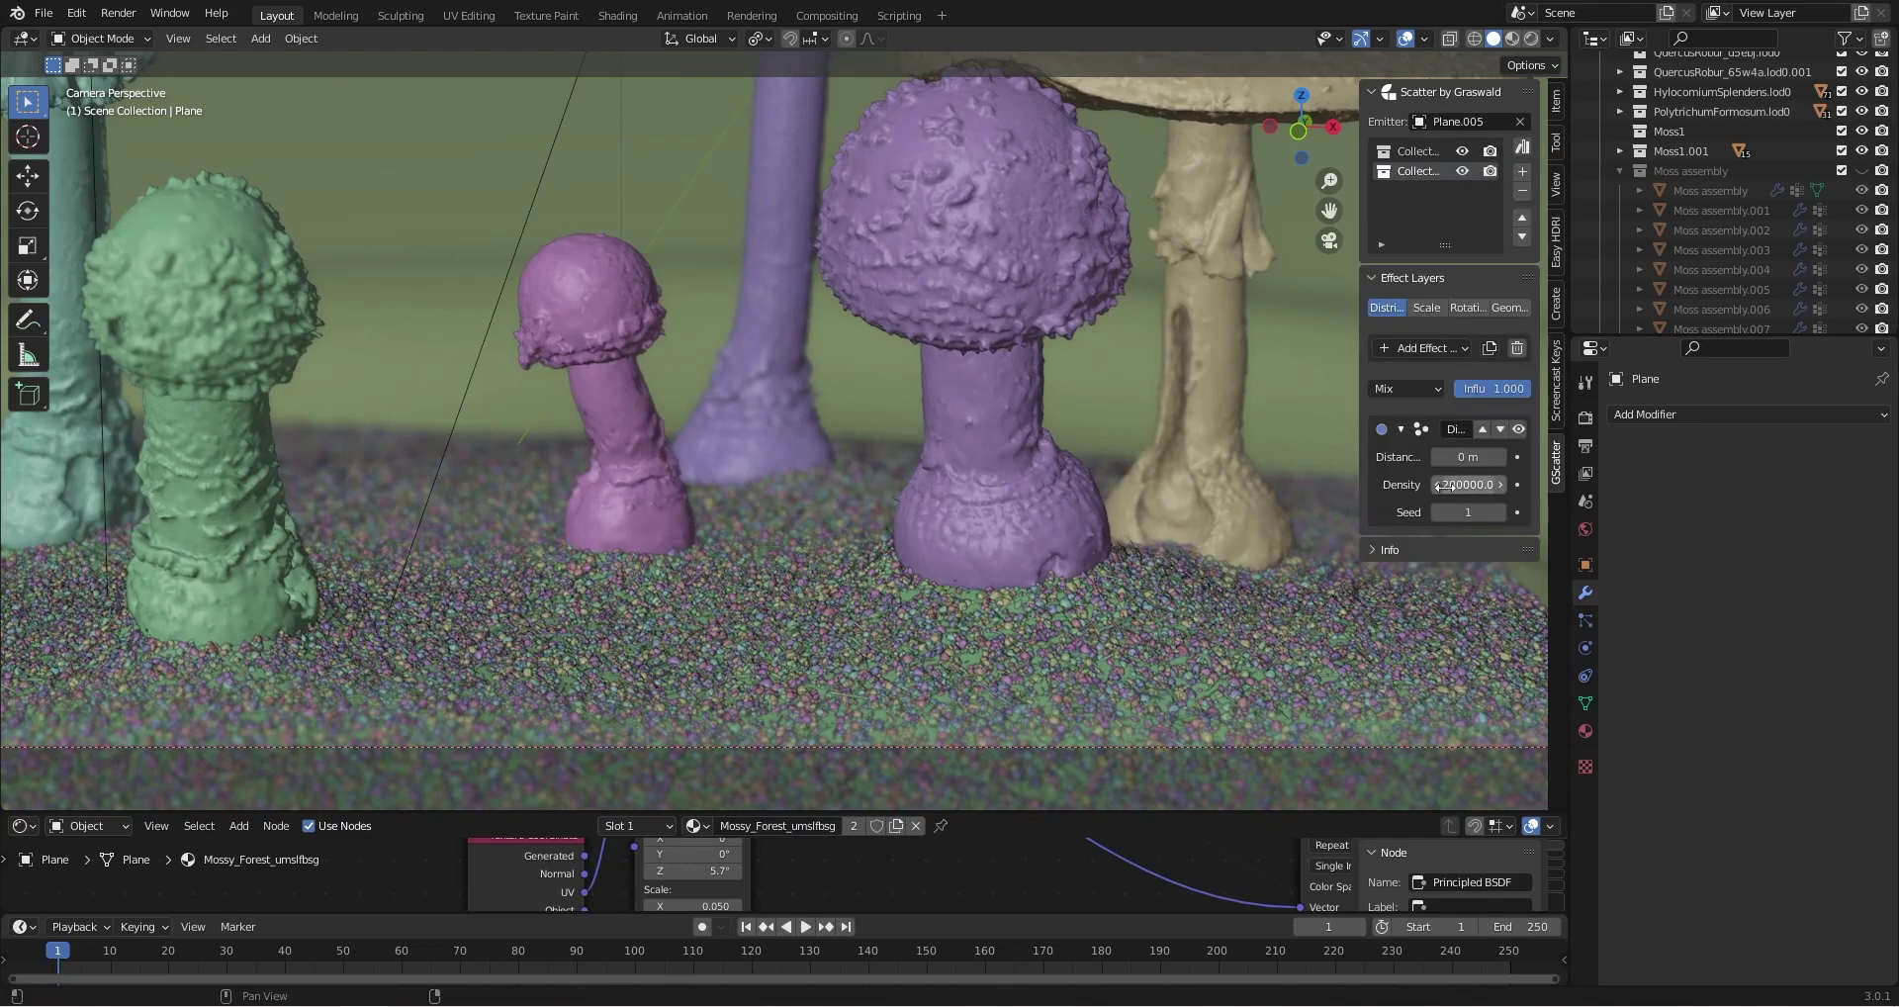
Review the scale and rotation effects of the second scatter layer on Plane.005 against the whole camera framing
click(1434, 312)
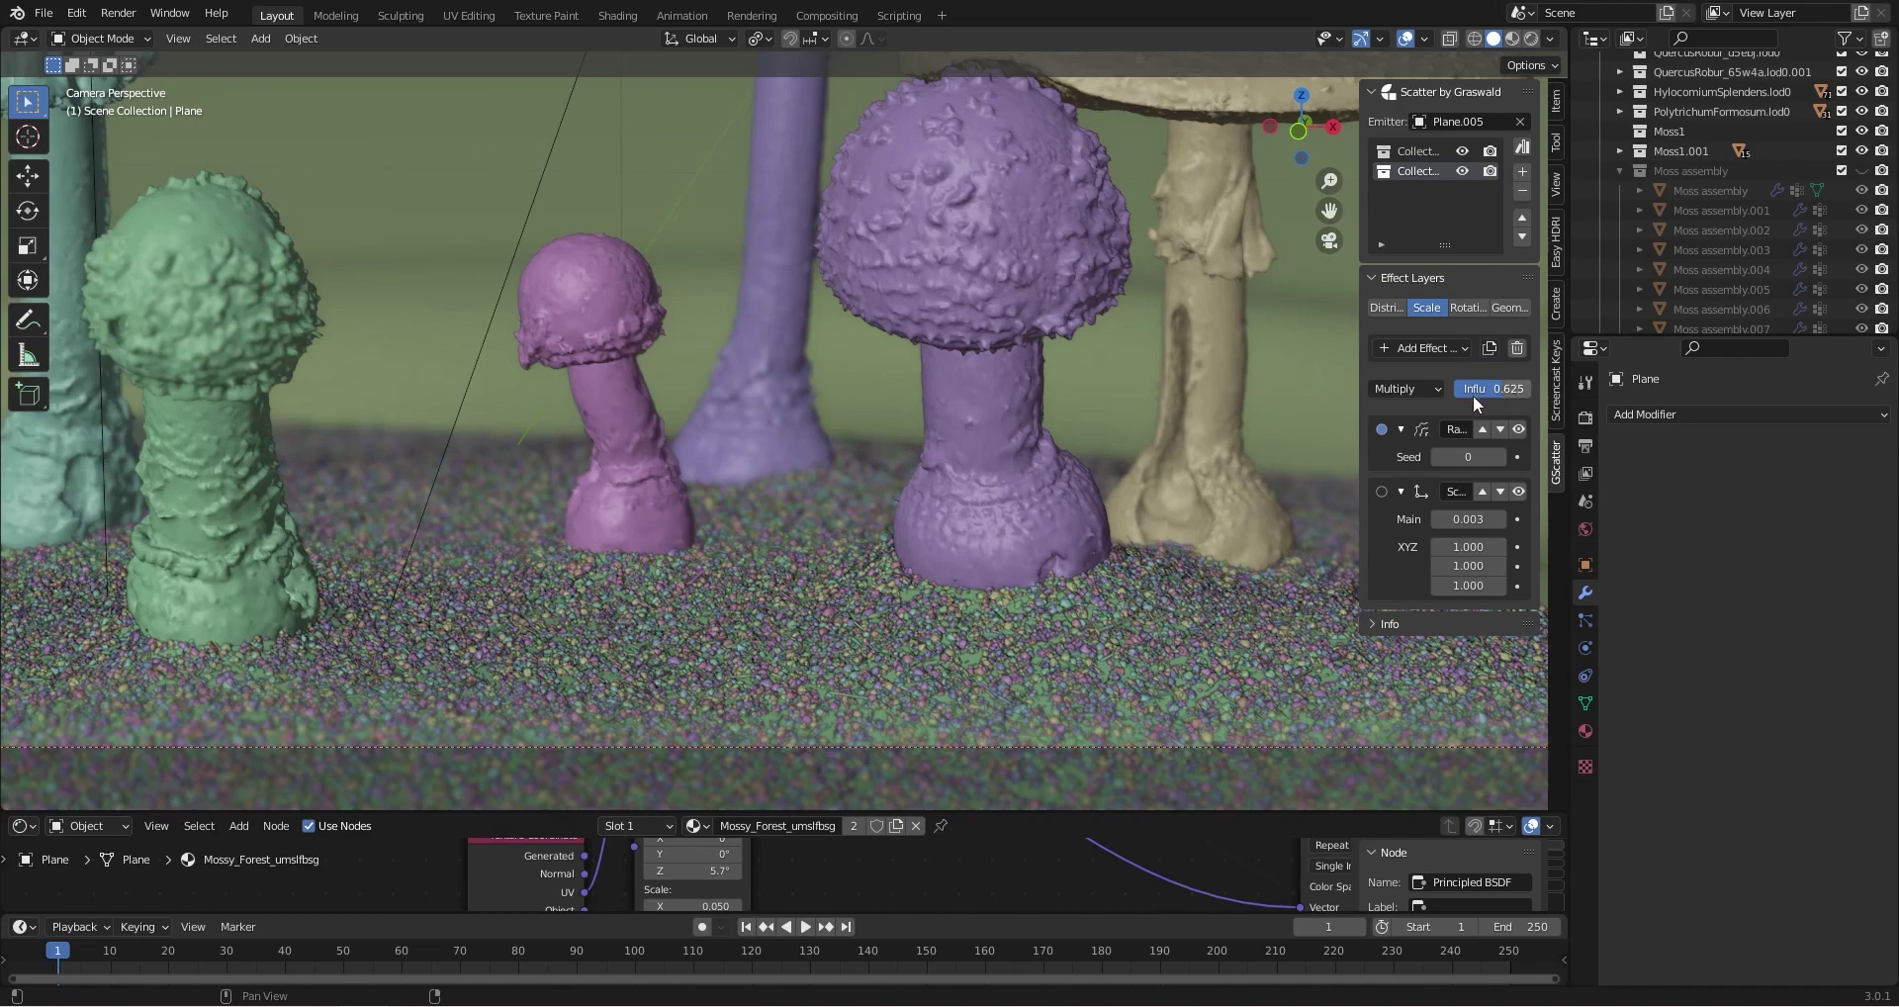
click(1468, 307)
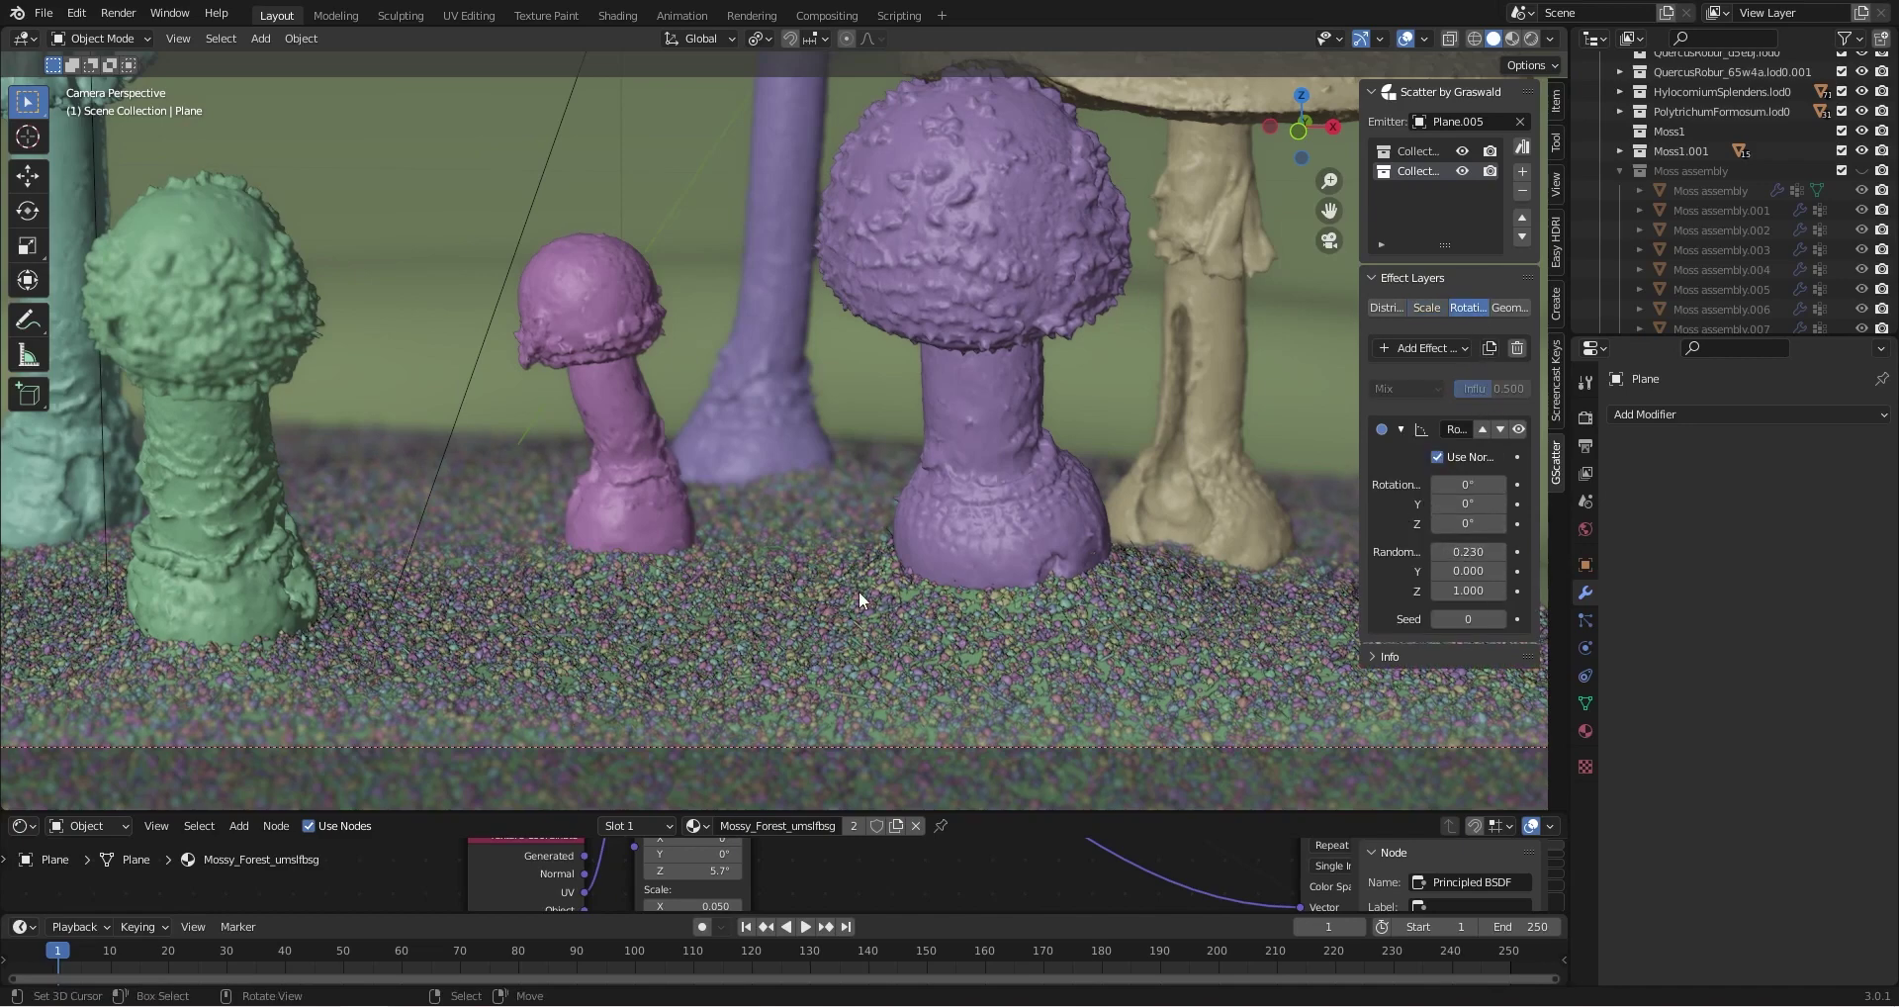
scroll(859, 590, down, 4)
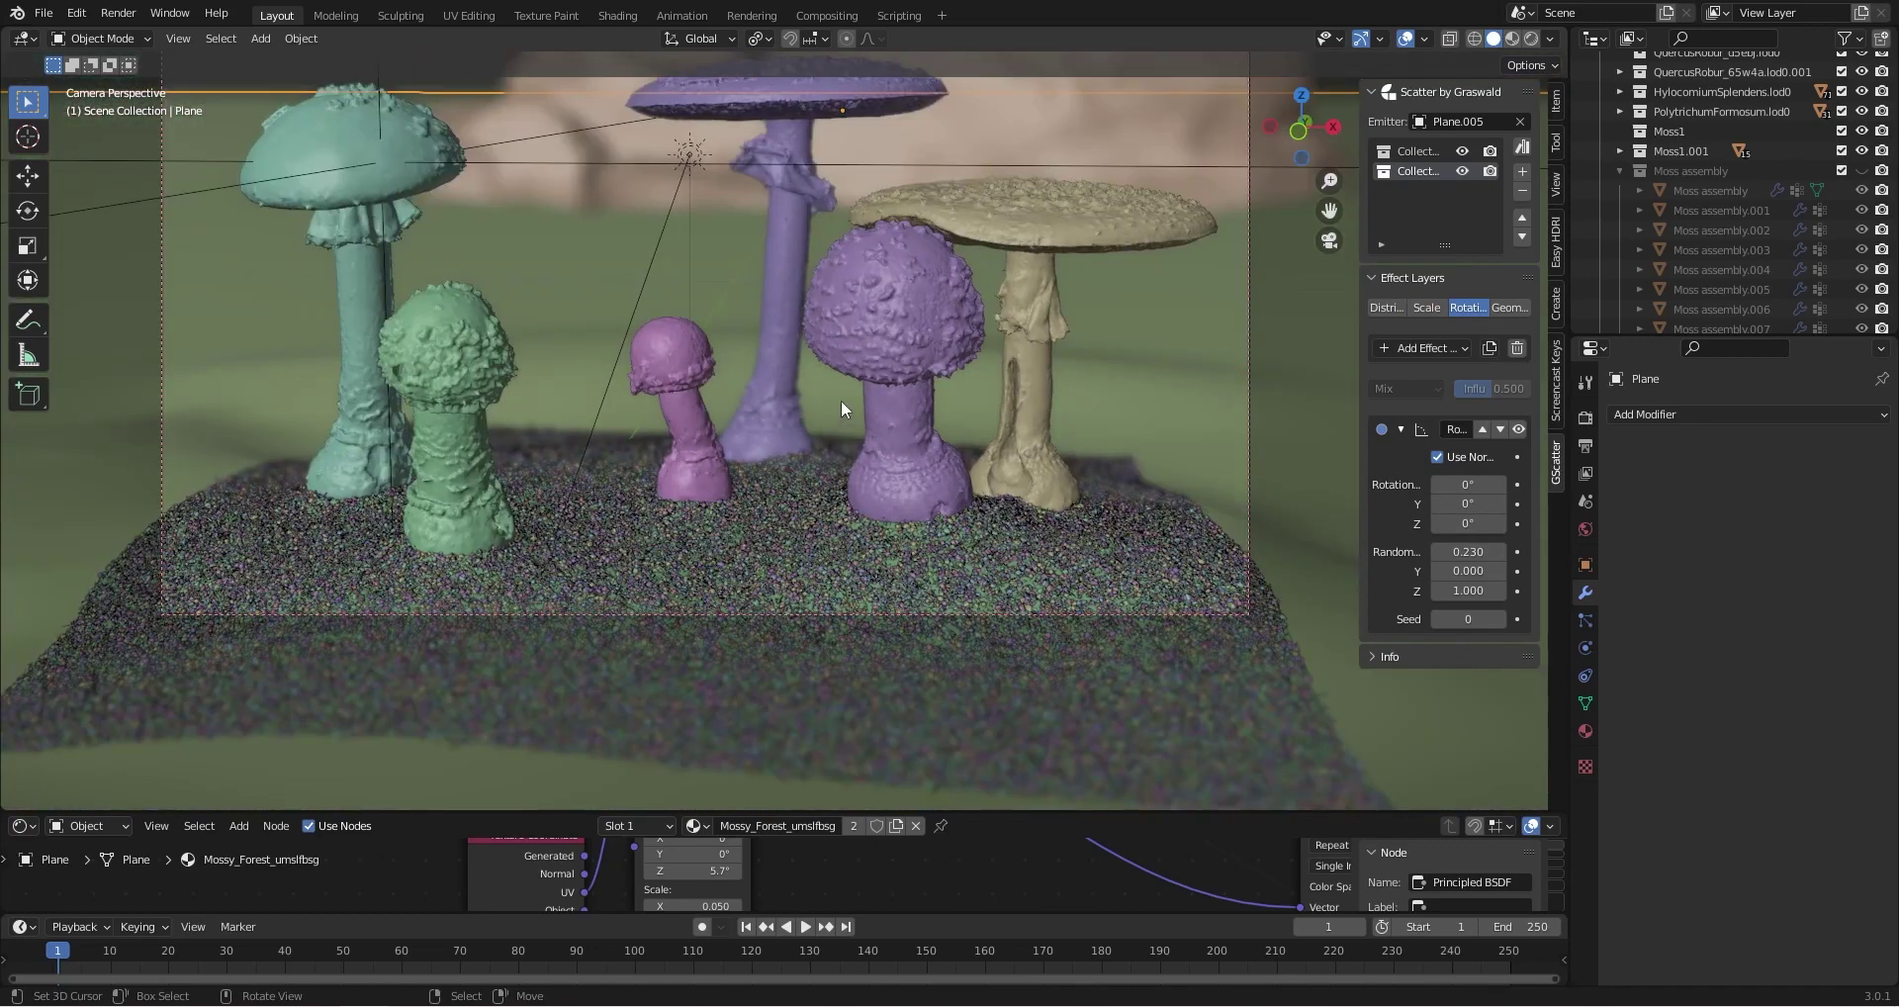
shift+middle_drag(843, 426, 849, 483)
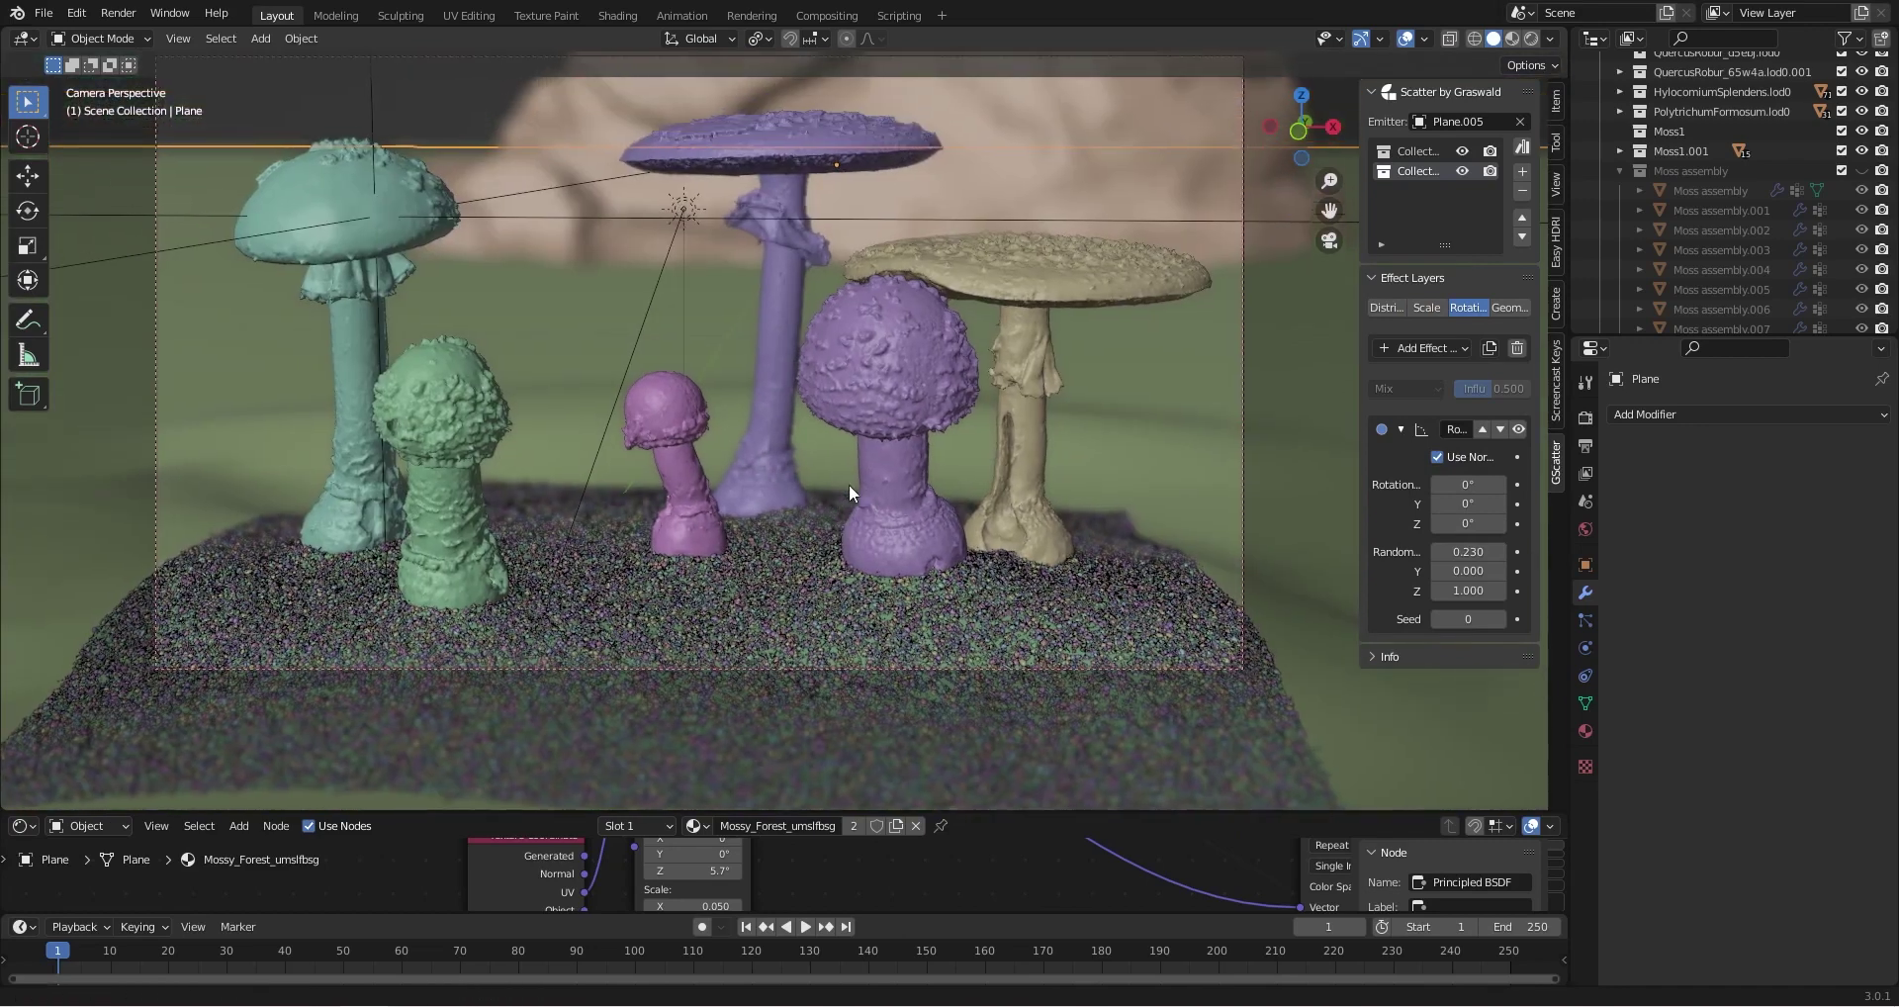
Switch the viewport to rendered shading and inspect the soil around the mushroom stems
click(1535, 37)
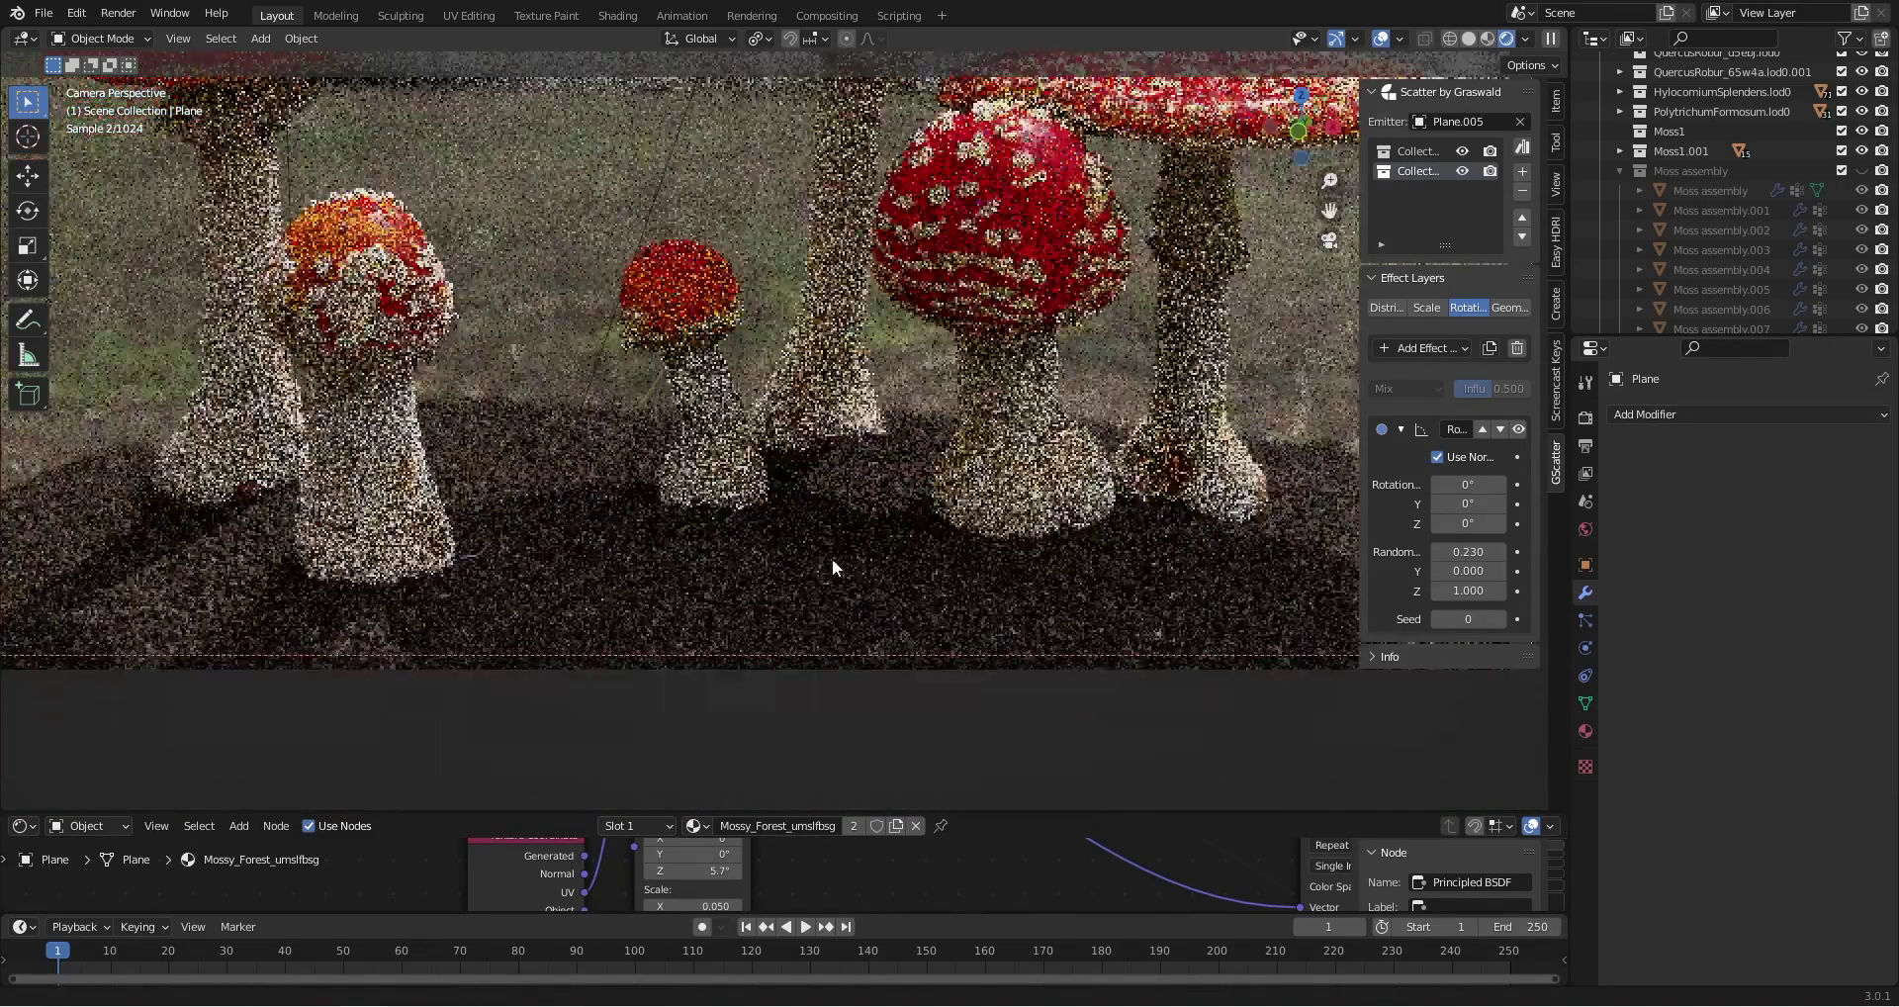
shift+middle_drag(833, 560, 858, 545)
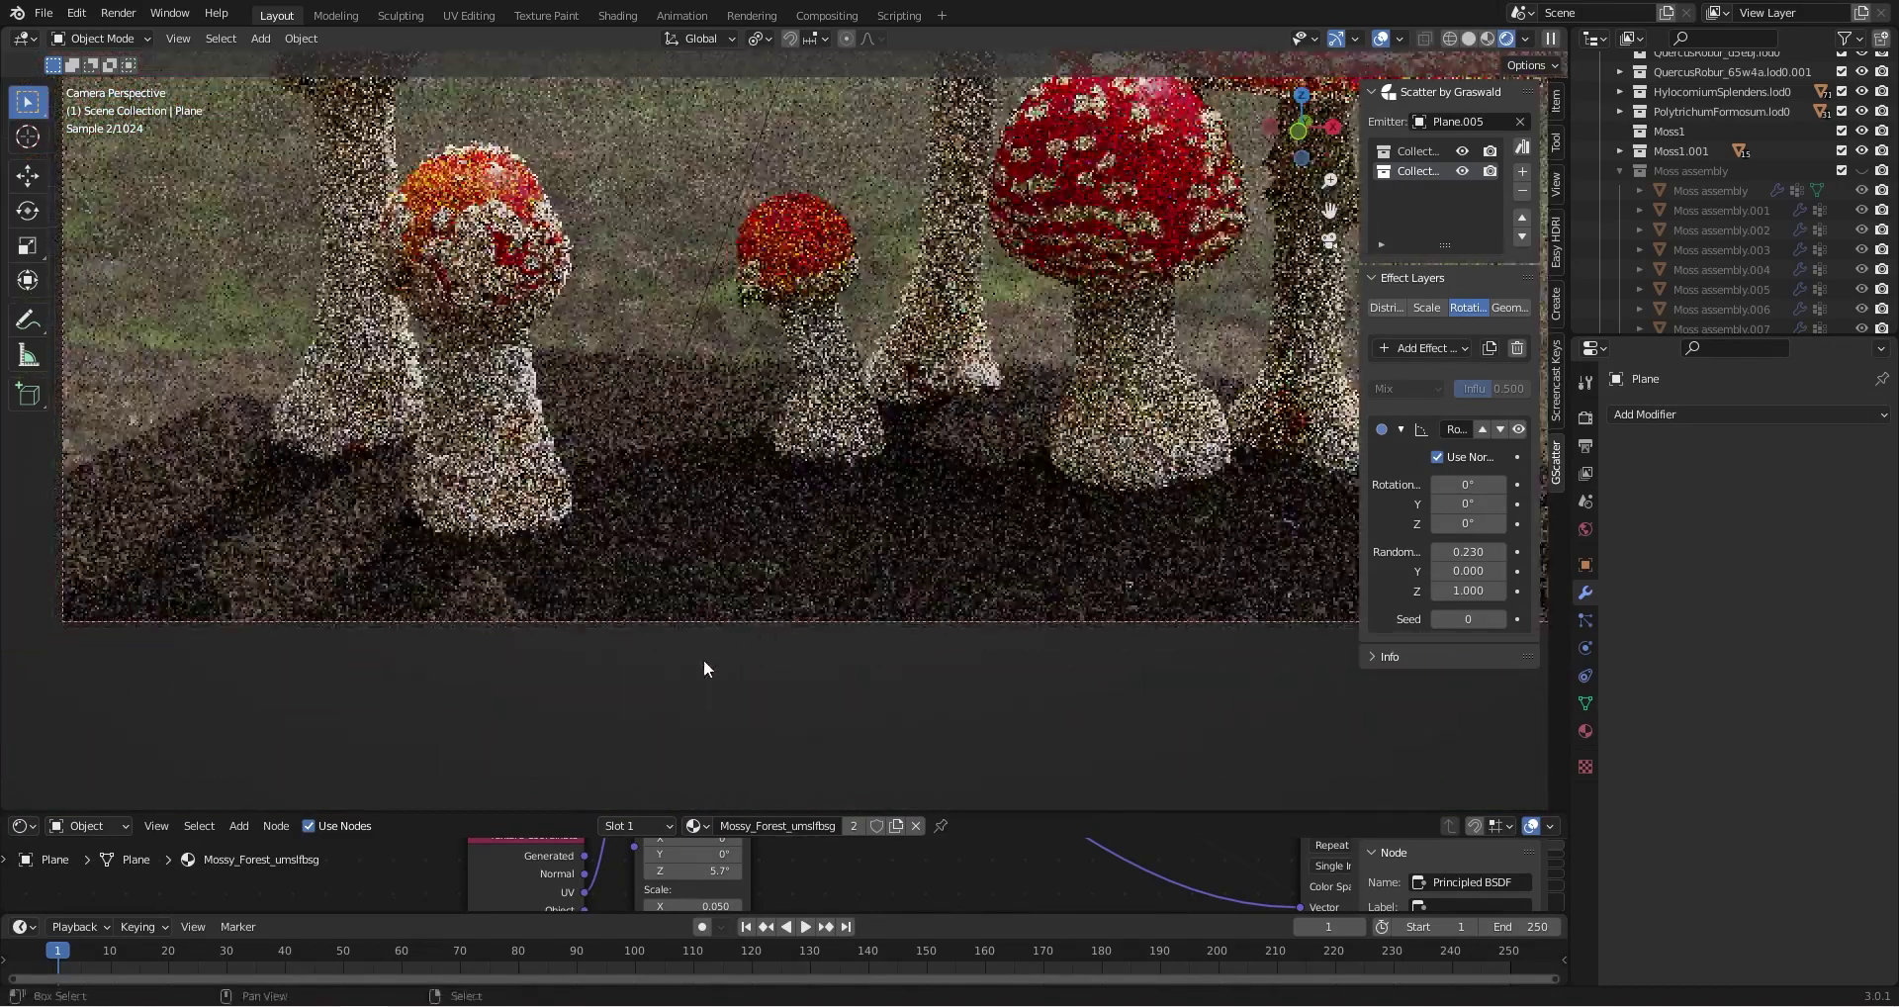
scroll(636, 698, up, 3)
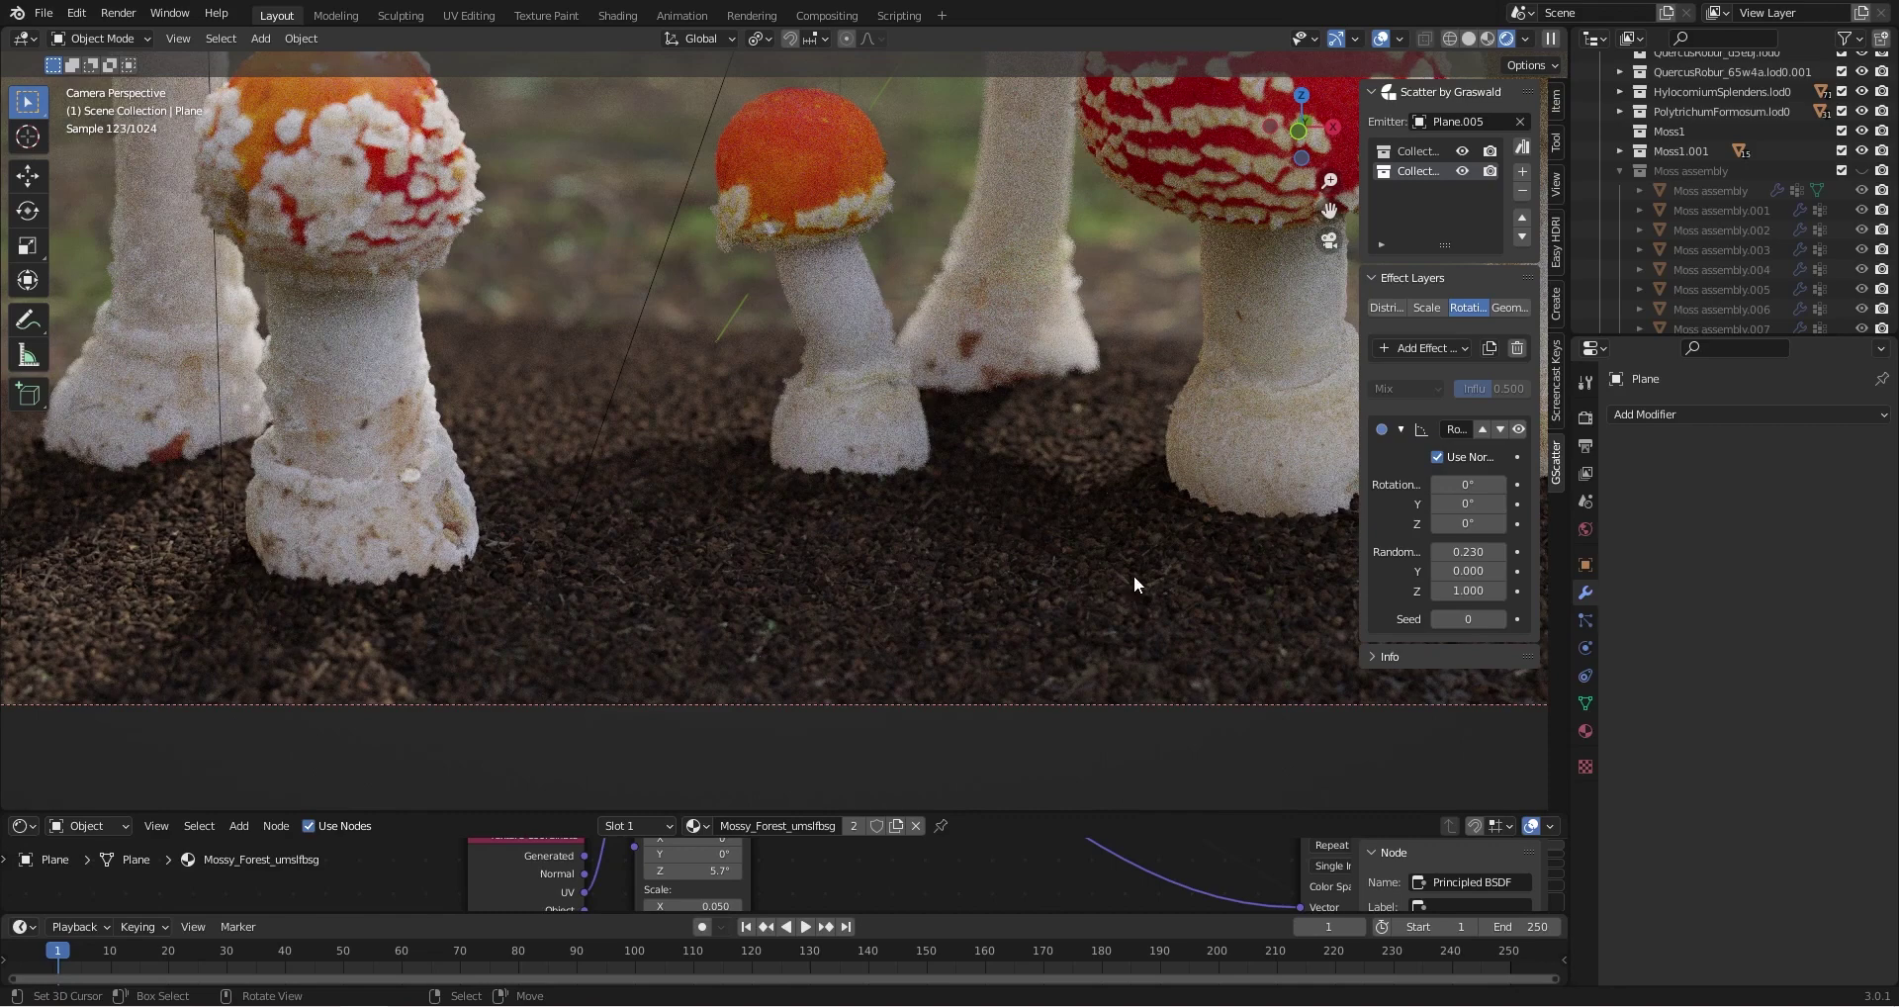
middle_drag(1027, 505, 577, 633)
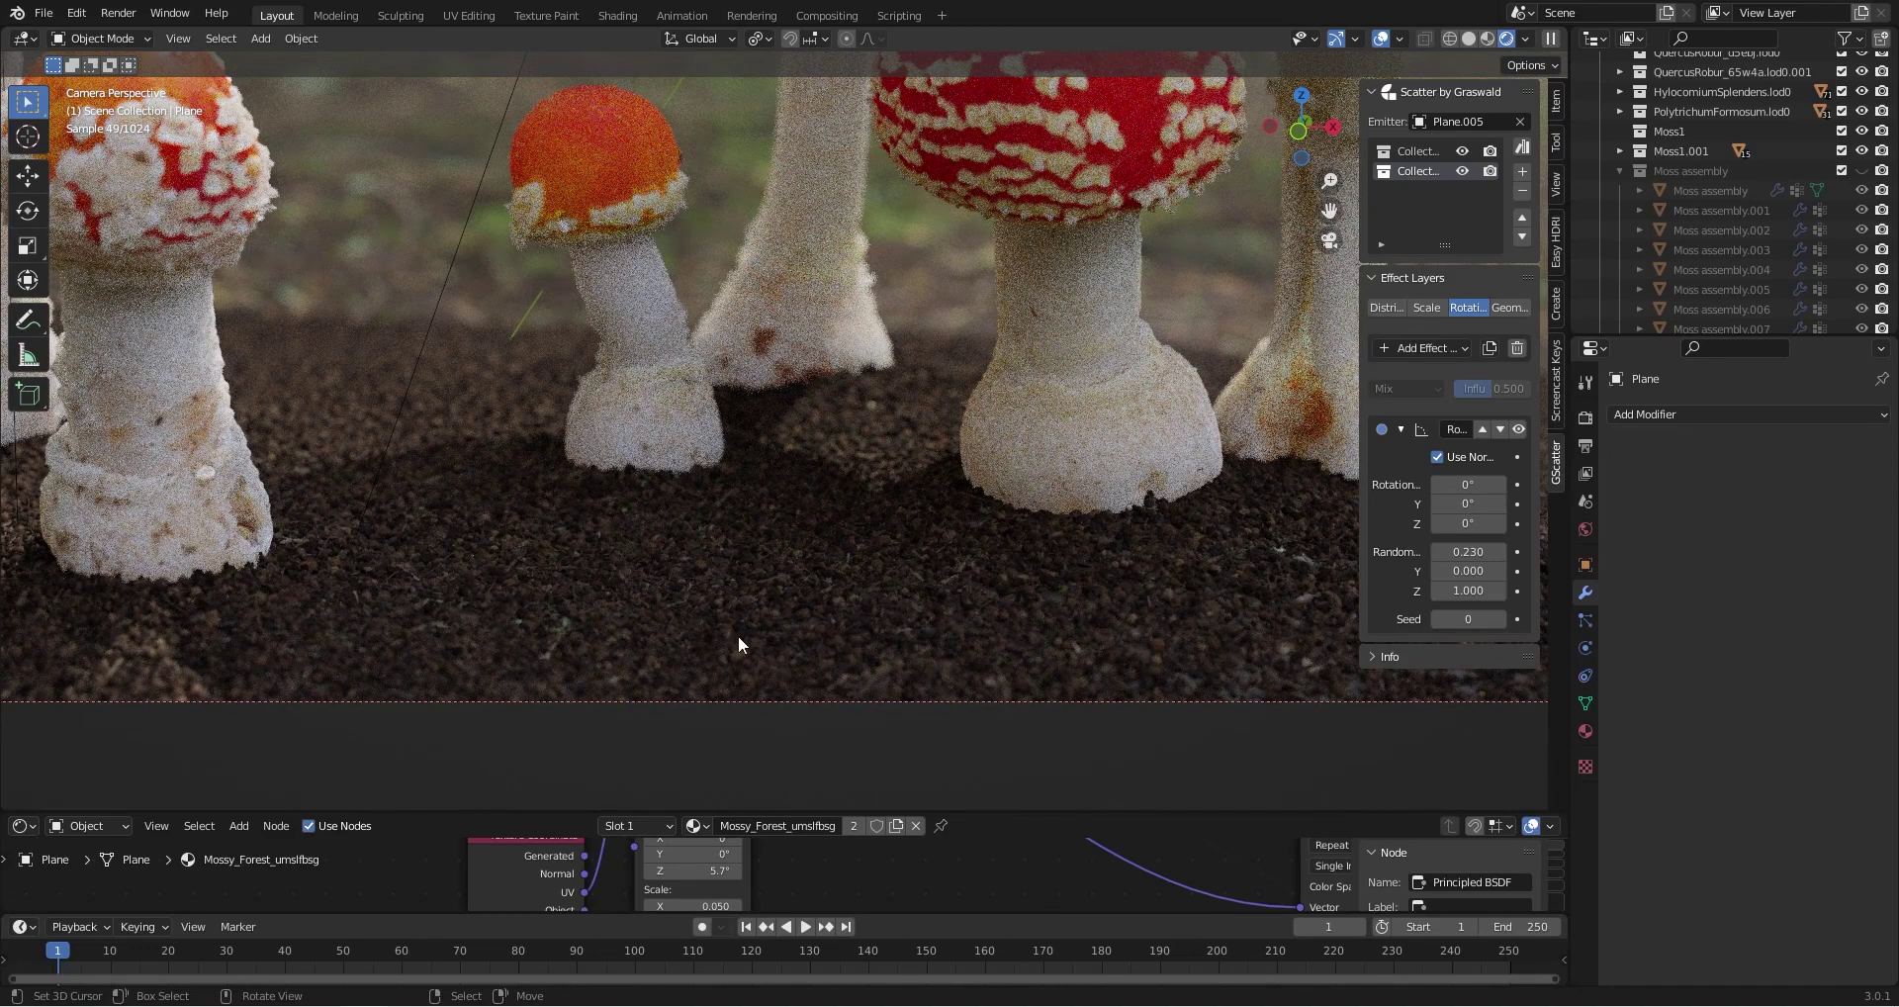
scroll(910, 613, down, 2)
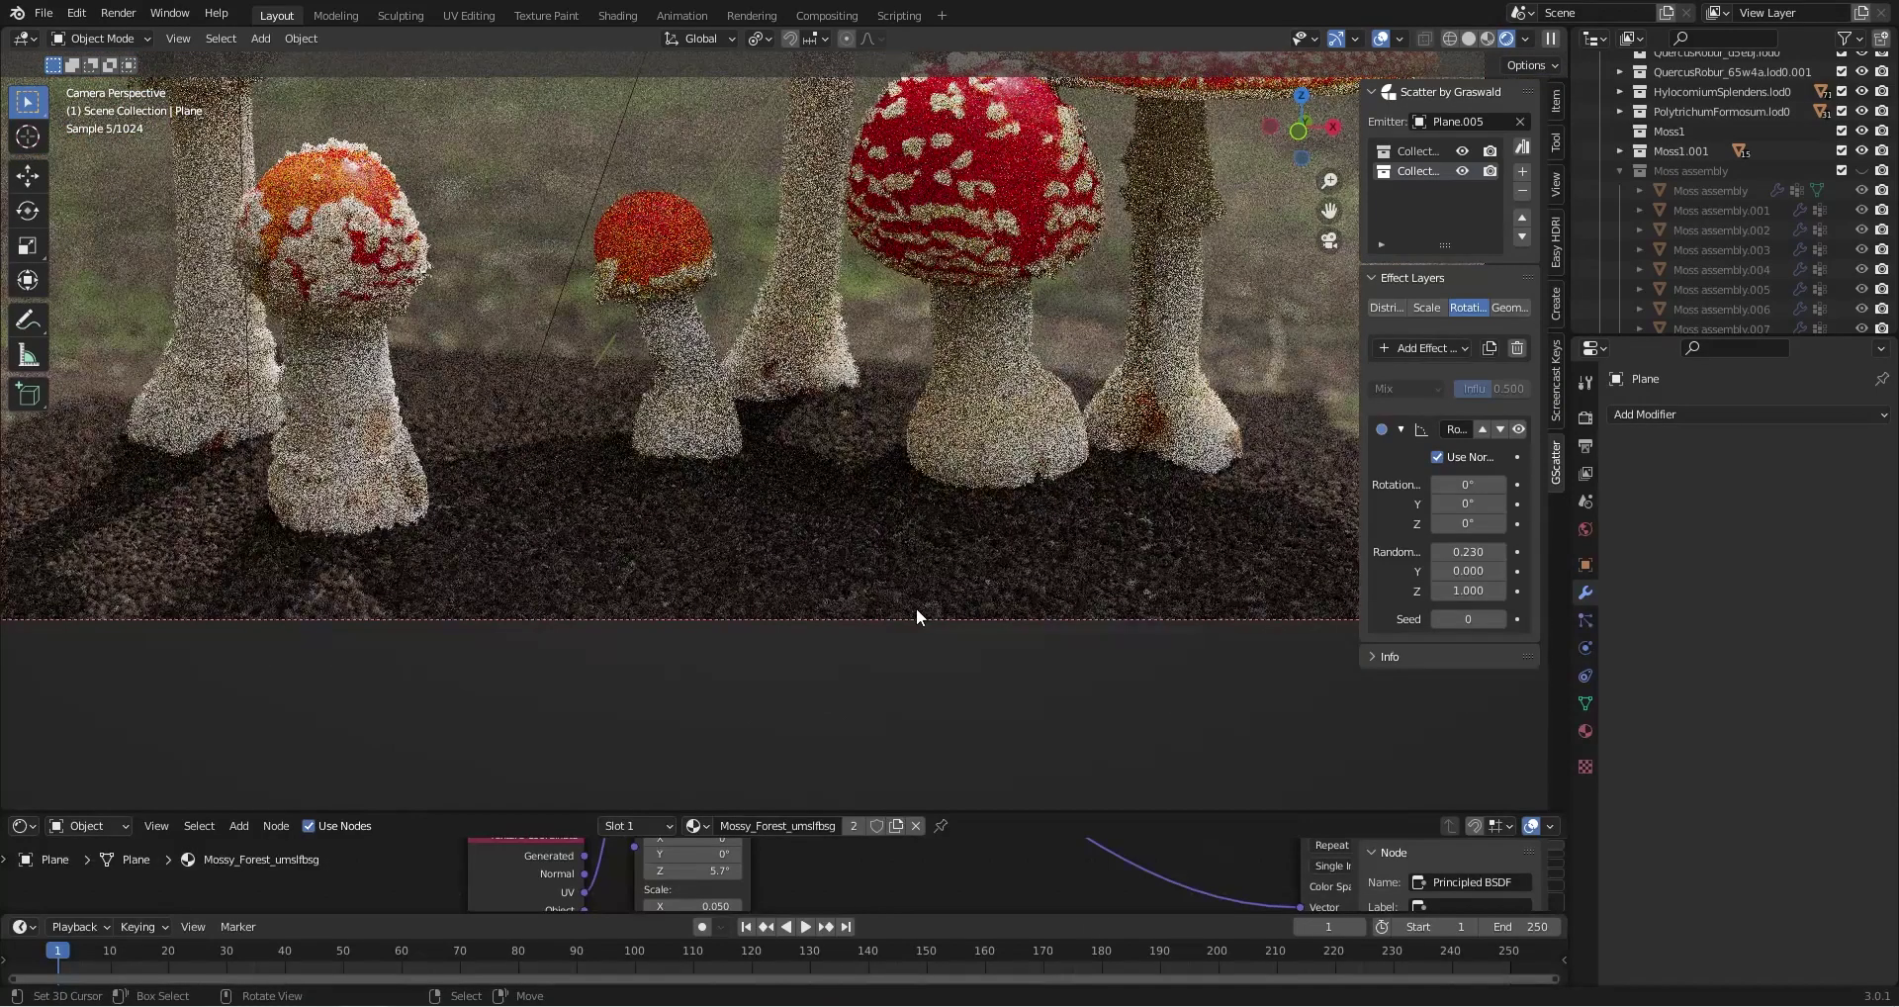
Set the distribution density of the first scatter layer on Plane.005 to 300000
click(1425, 151)
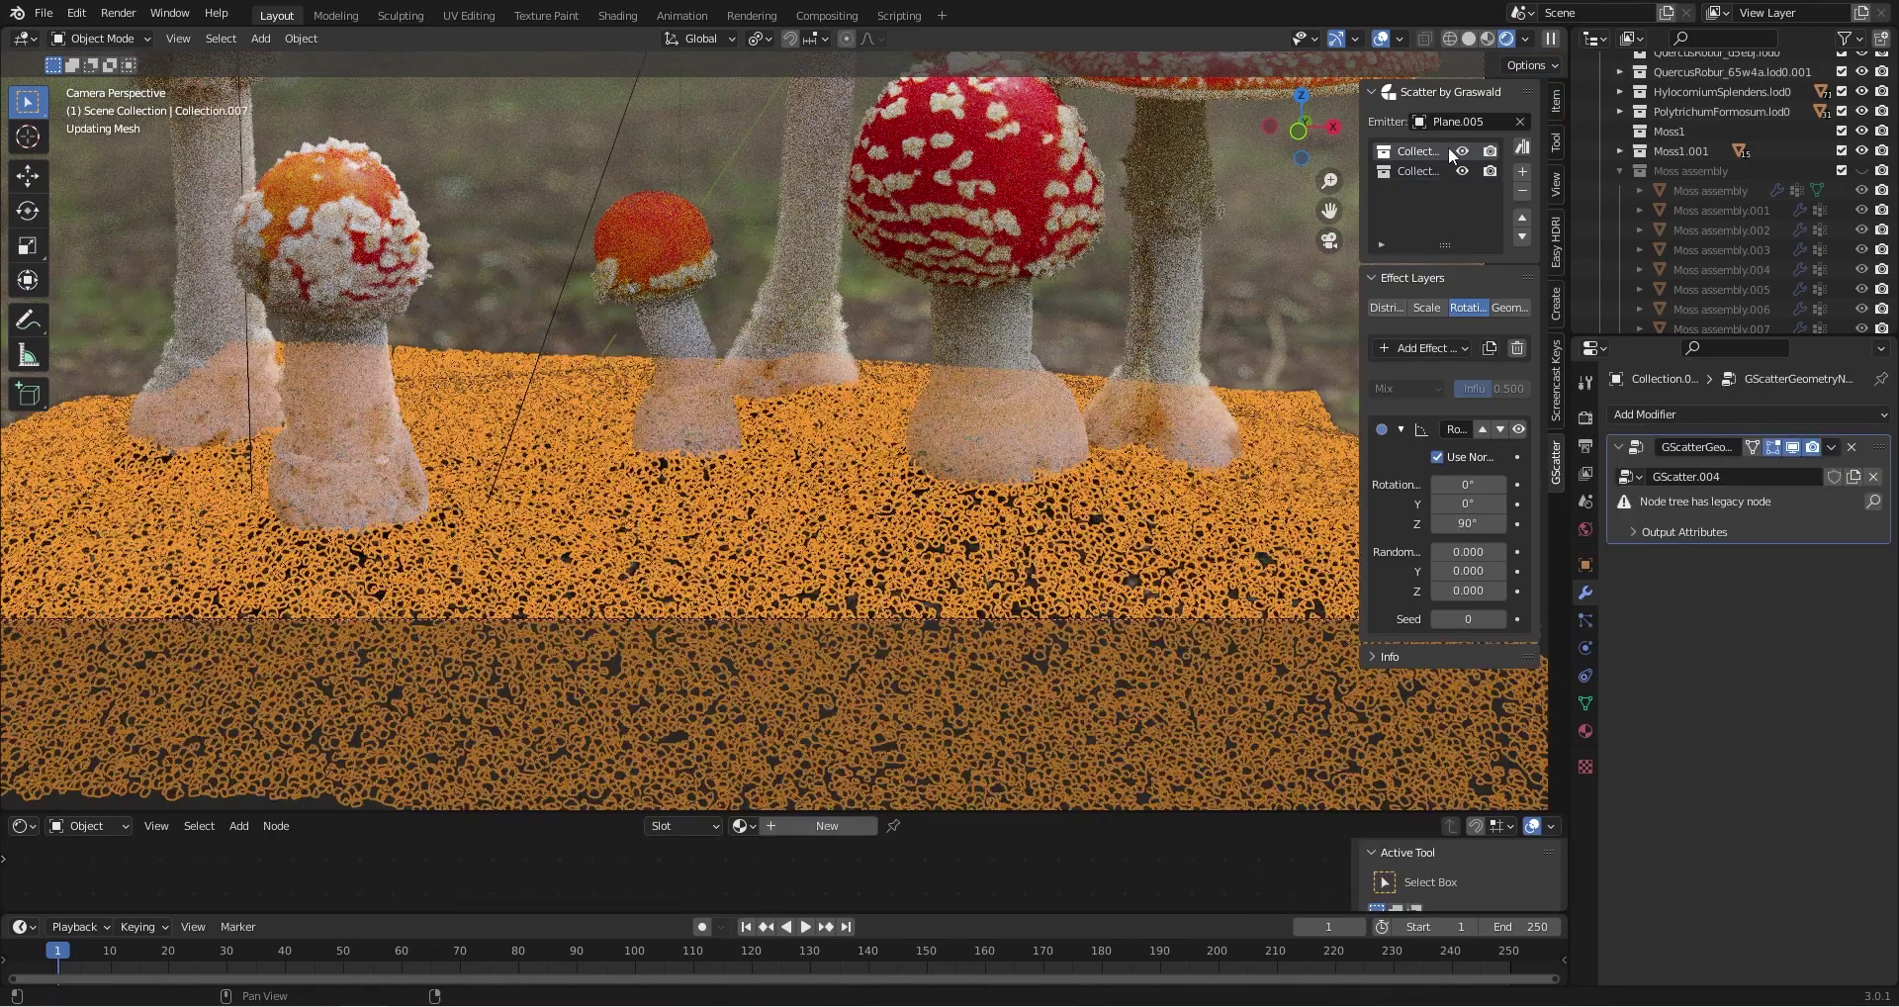
click(1385, 308)
click(1451, 484)
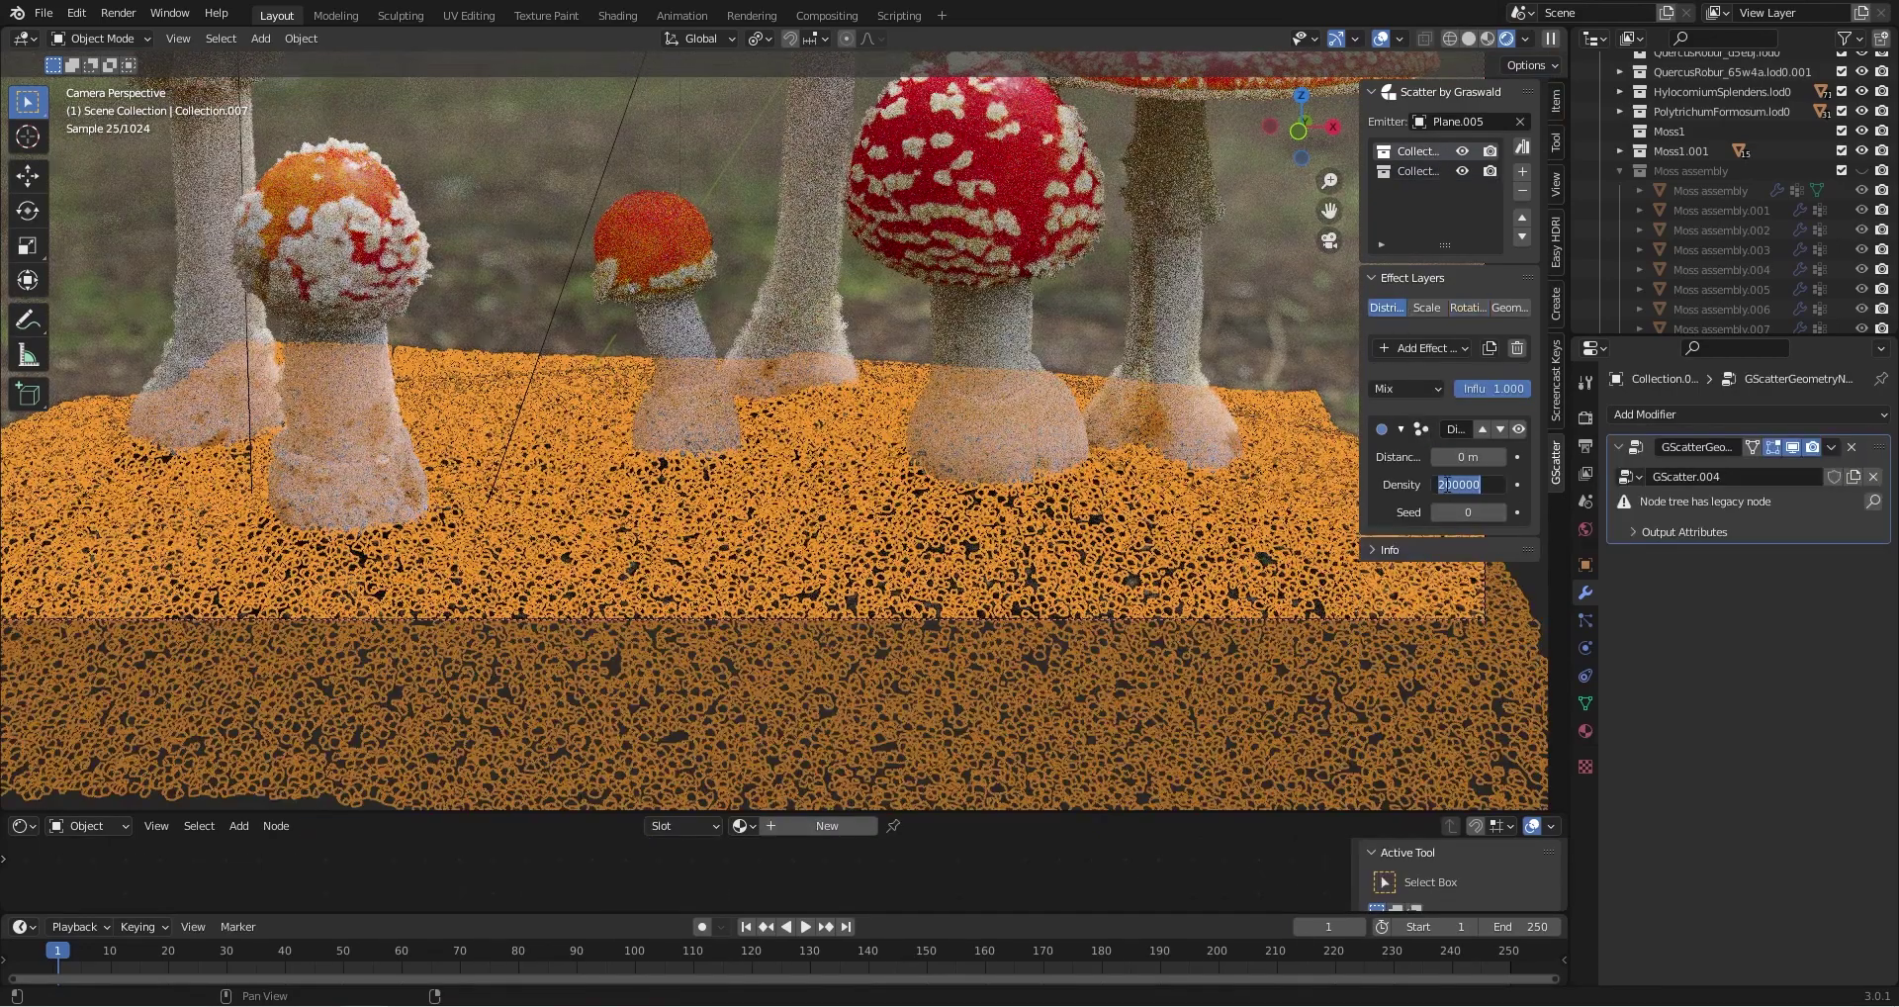
key(Left)
key(shift+Right)
text(3)
key(Return)
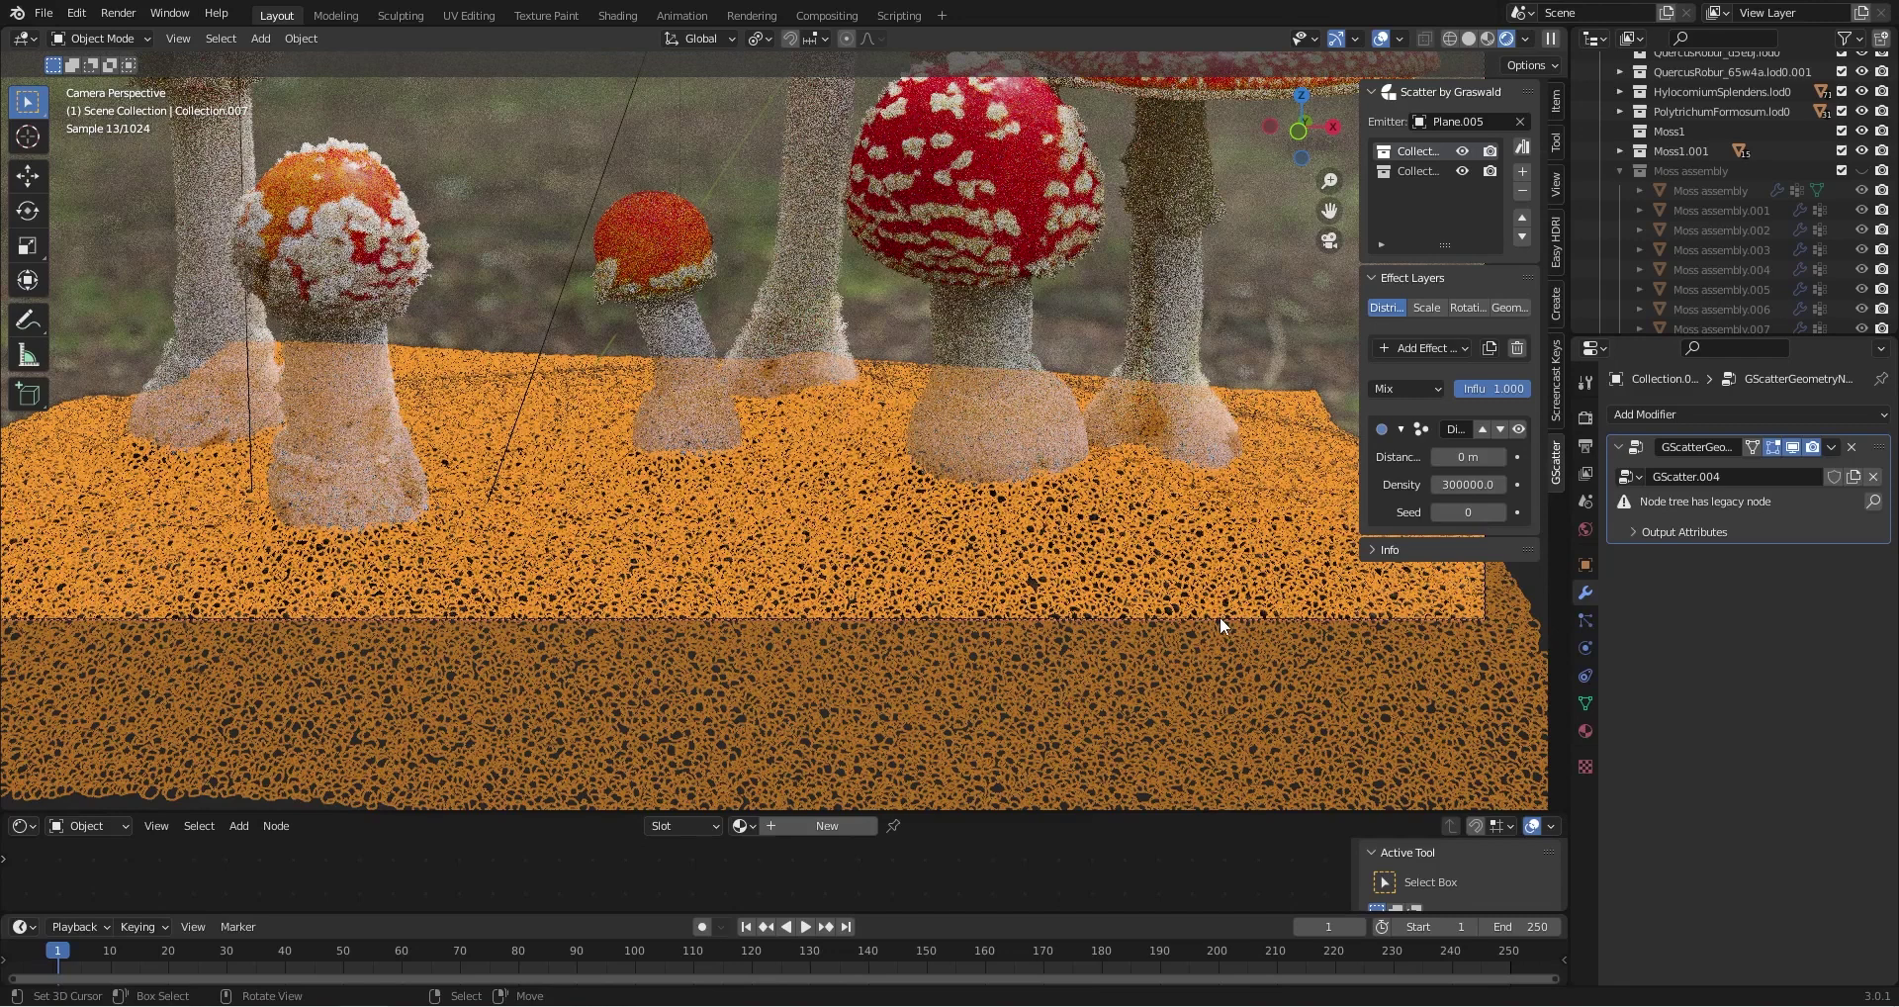
Check the denser soil in the rendered camera view and save the scene file
click(1219, 616)
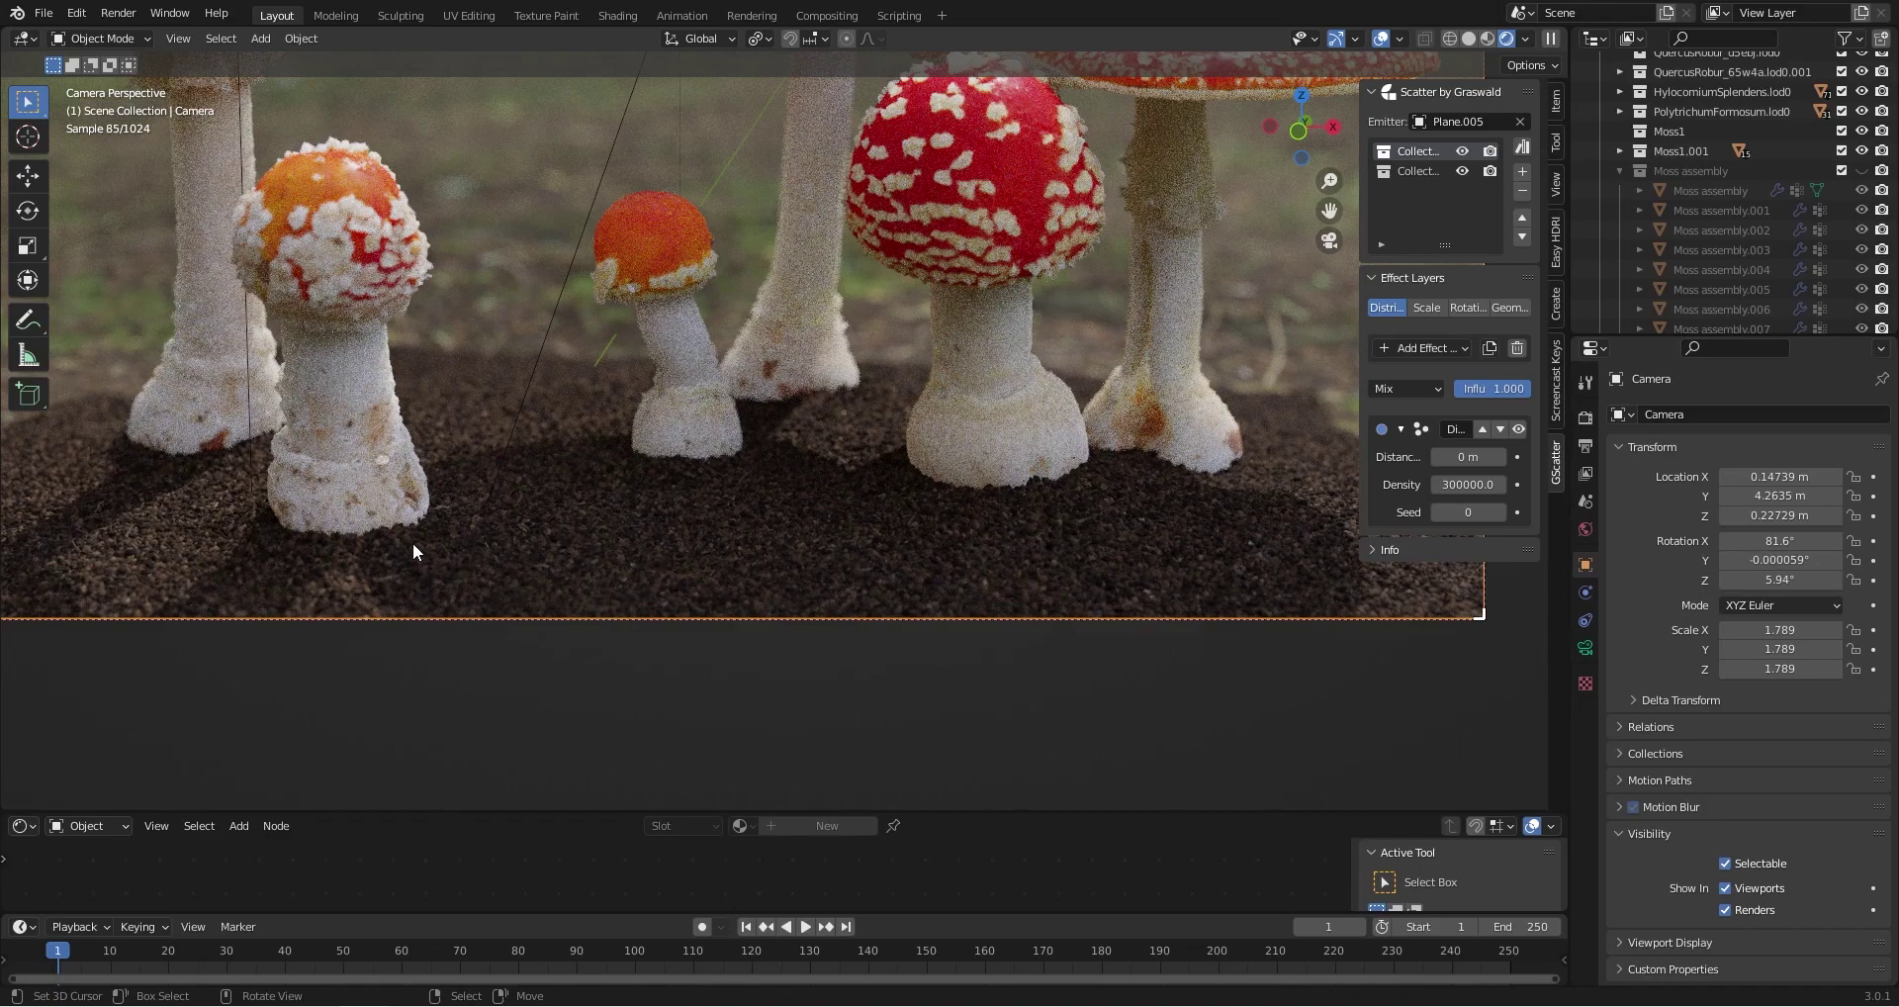
key(Home)
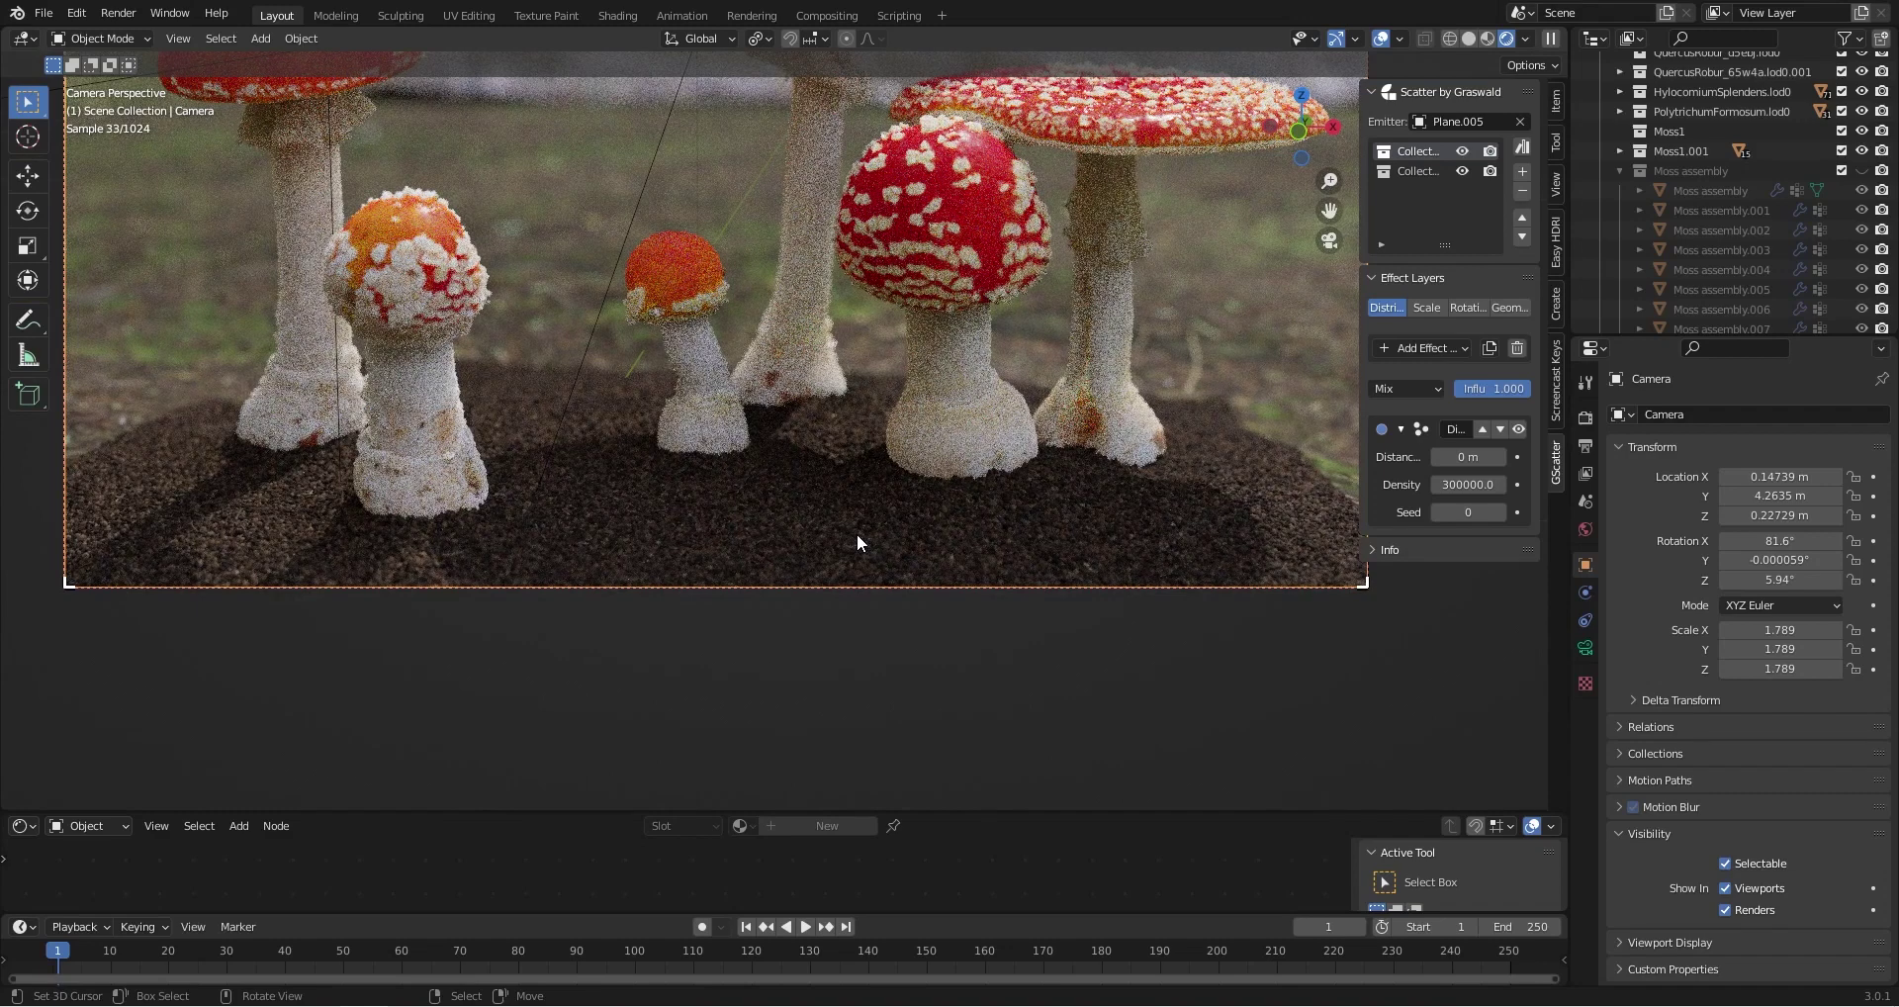
key(ctrl+s)
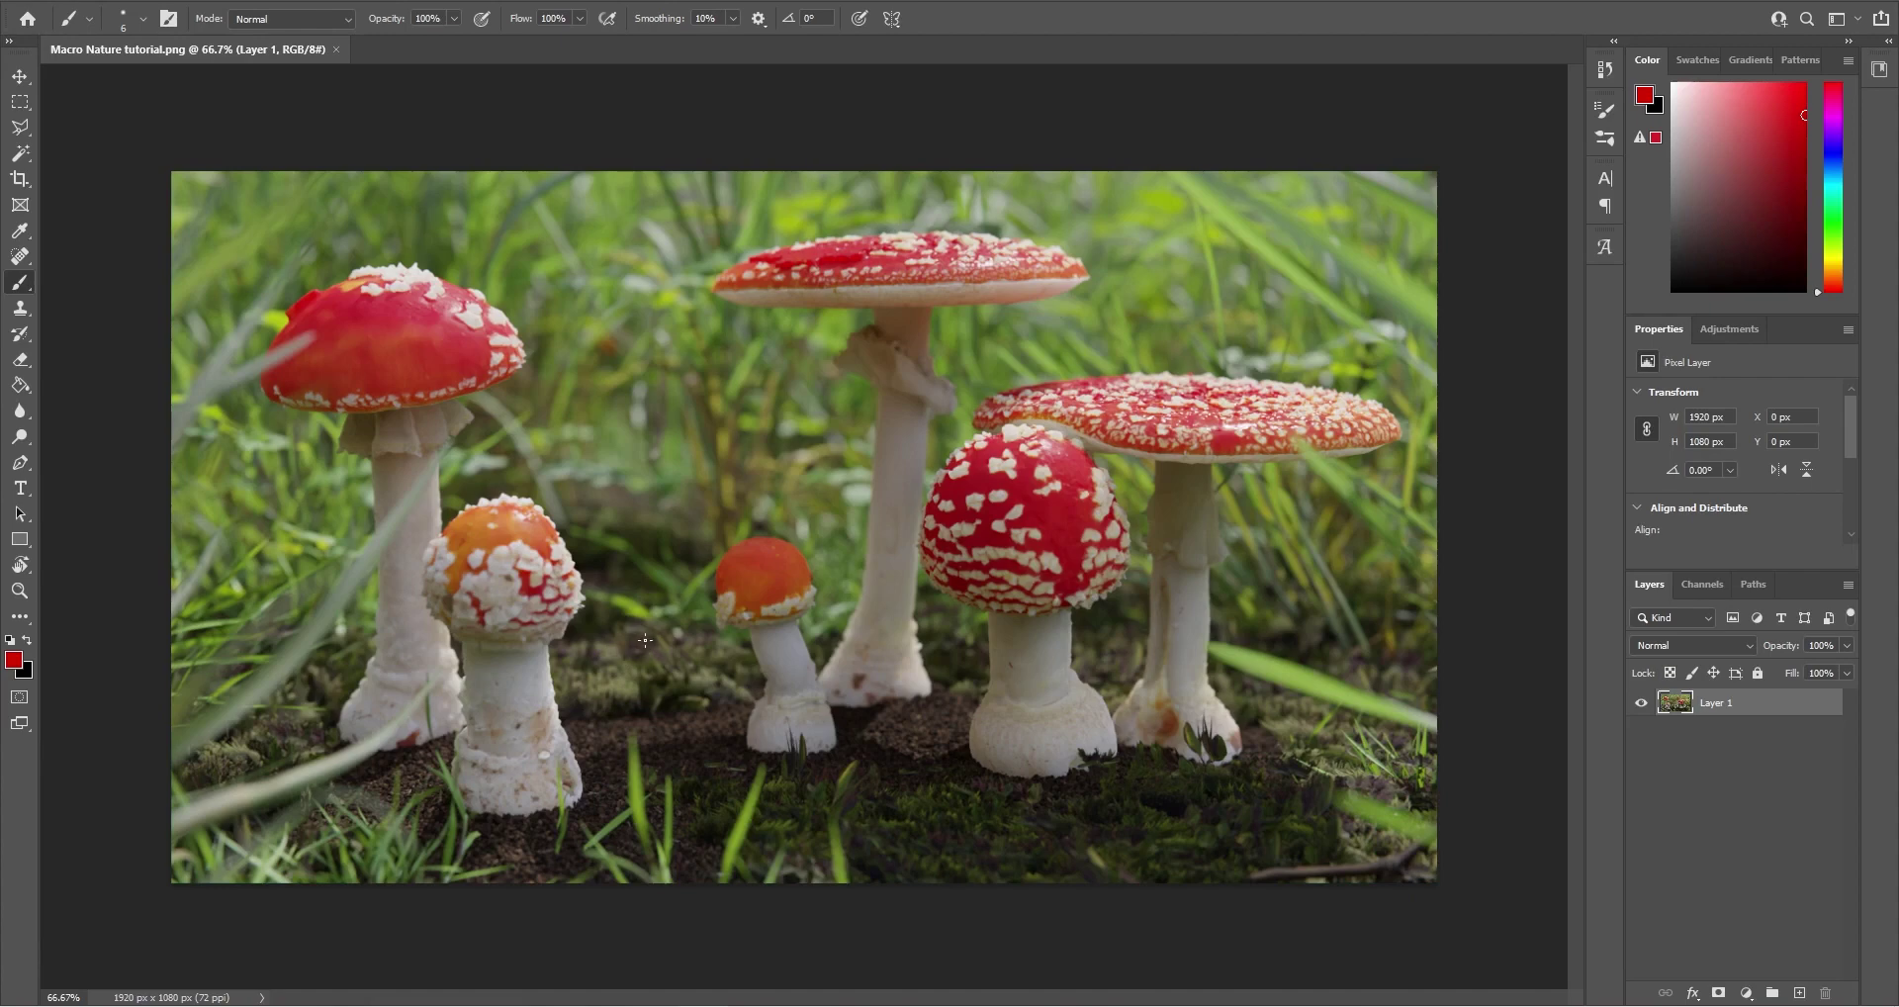
Switch to Photoshop, sketch red annotation marks and an arrow outline over the mushroom render, and undo them
mouse_move(635, 637)
mouse_down()
mouse_move(616, 682)
mouse_move(641, 645)
mouse_up()
key(ctrl+z)
mouse_move(591, 714)
mouse_down()
mouse_move(599, 740)
mouse_move(691, 728)
mouse_move(728, 697)
mouse_up()
key(ctrl+z)
mouse_move(944, 447)
mouse_down()
mouse_move(1048, 319)
mouse_move(1137, 351)
mouse_move(1068, 265)
mouse_move(908, 193)
mouse_move(858, 284)
mouse_move(992, 308)
mouse_move(911, 418)
mouse_up()
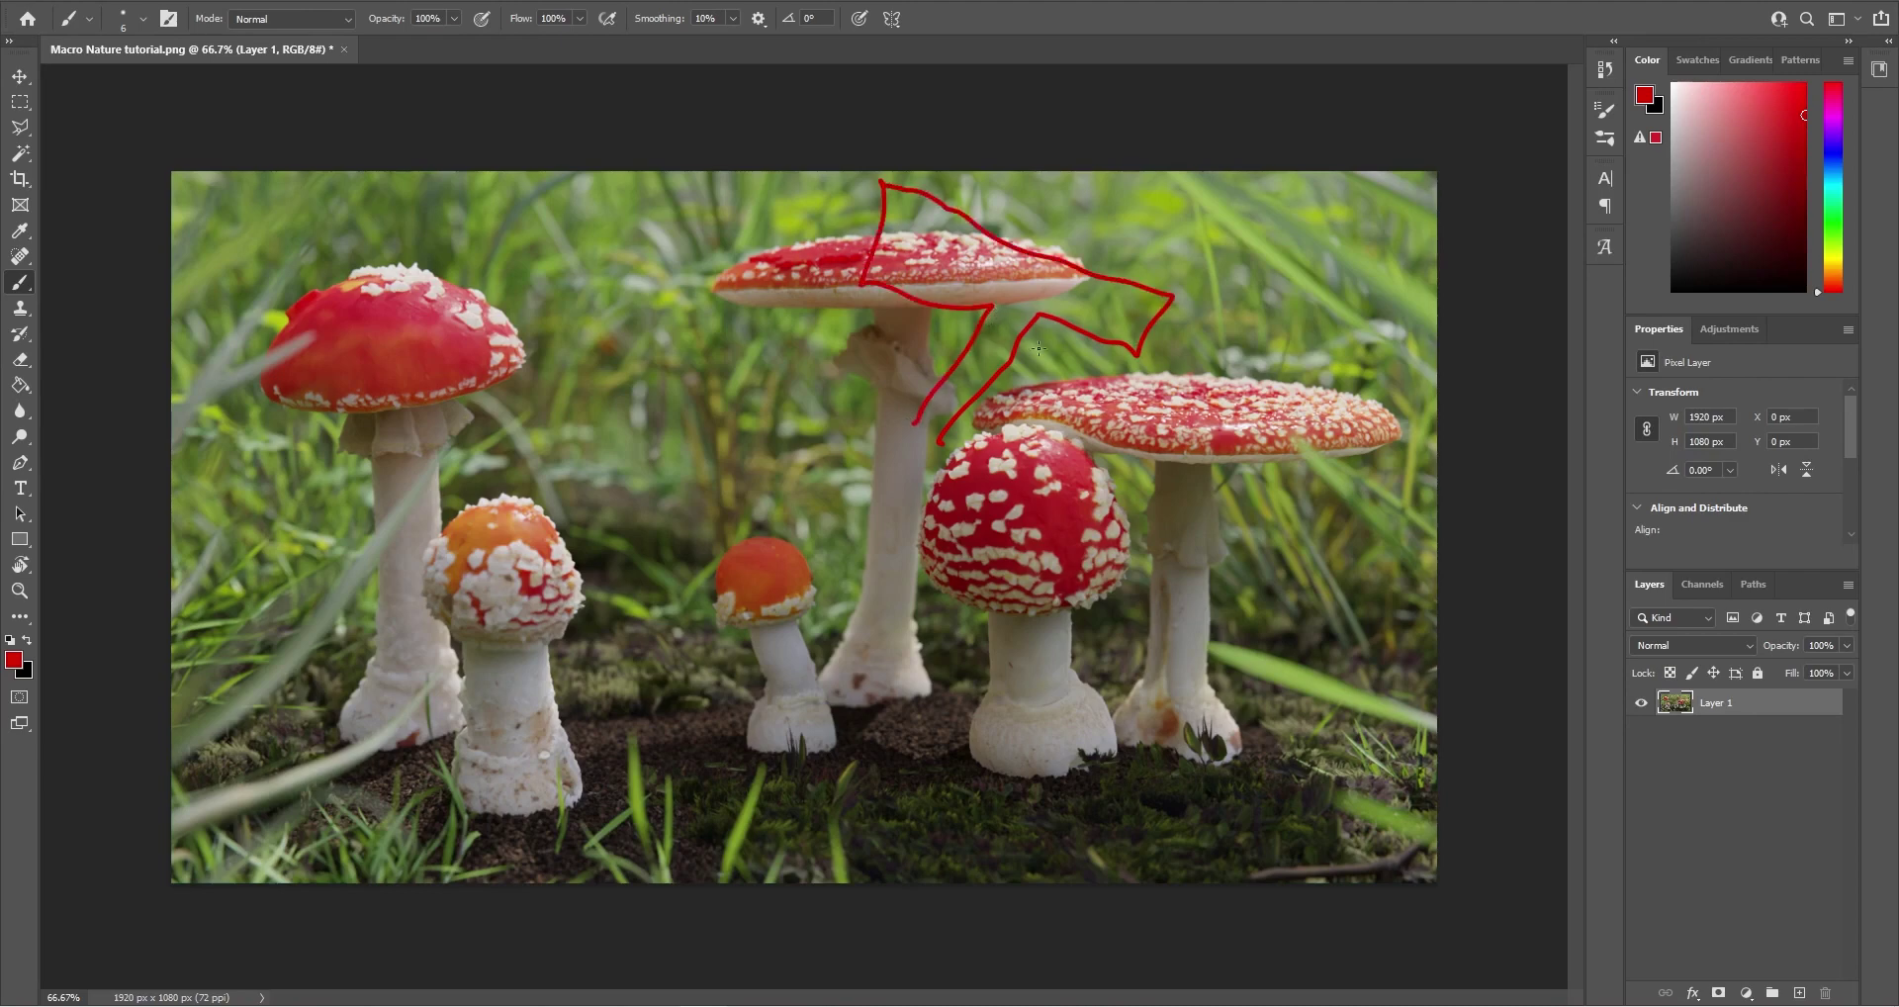
key(ctrl+z)
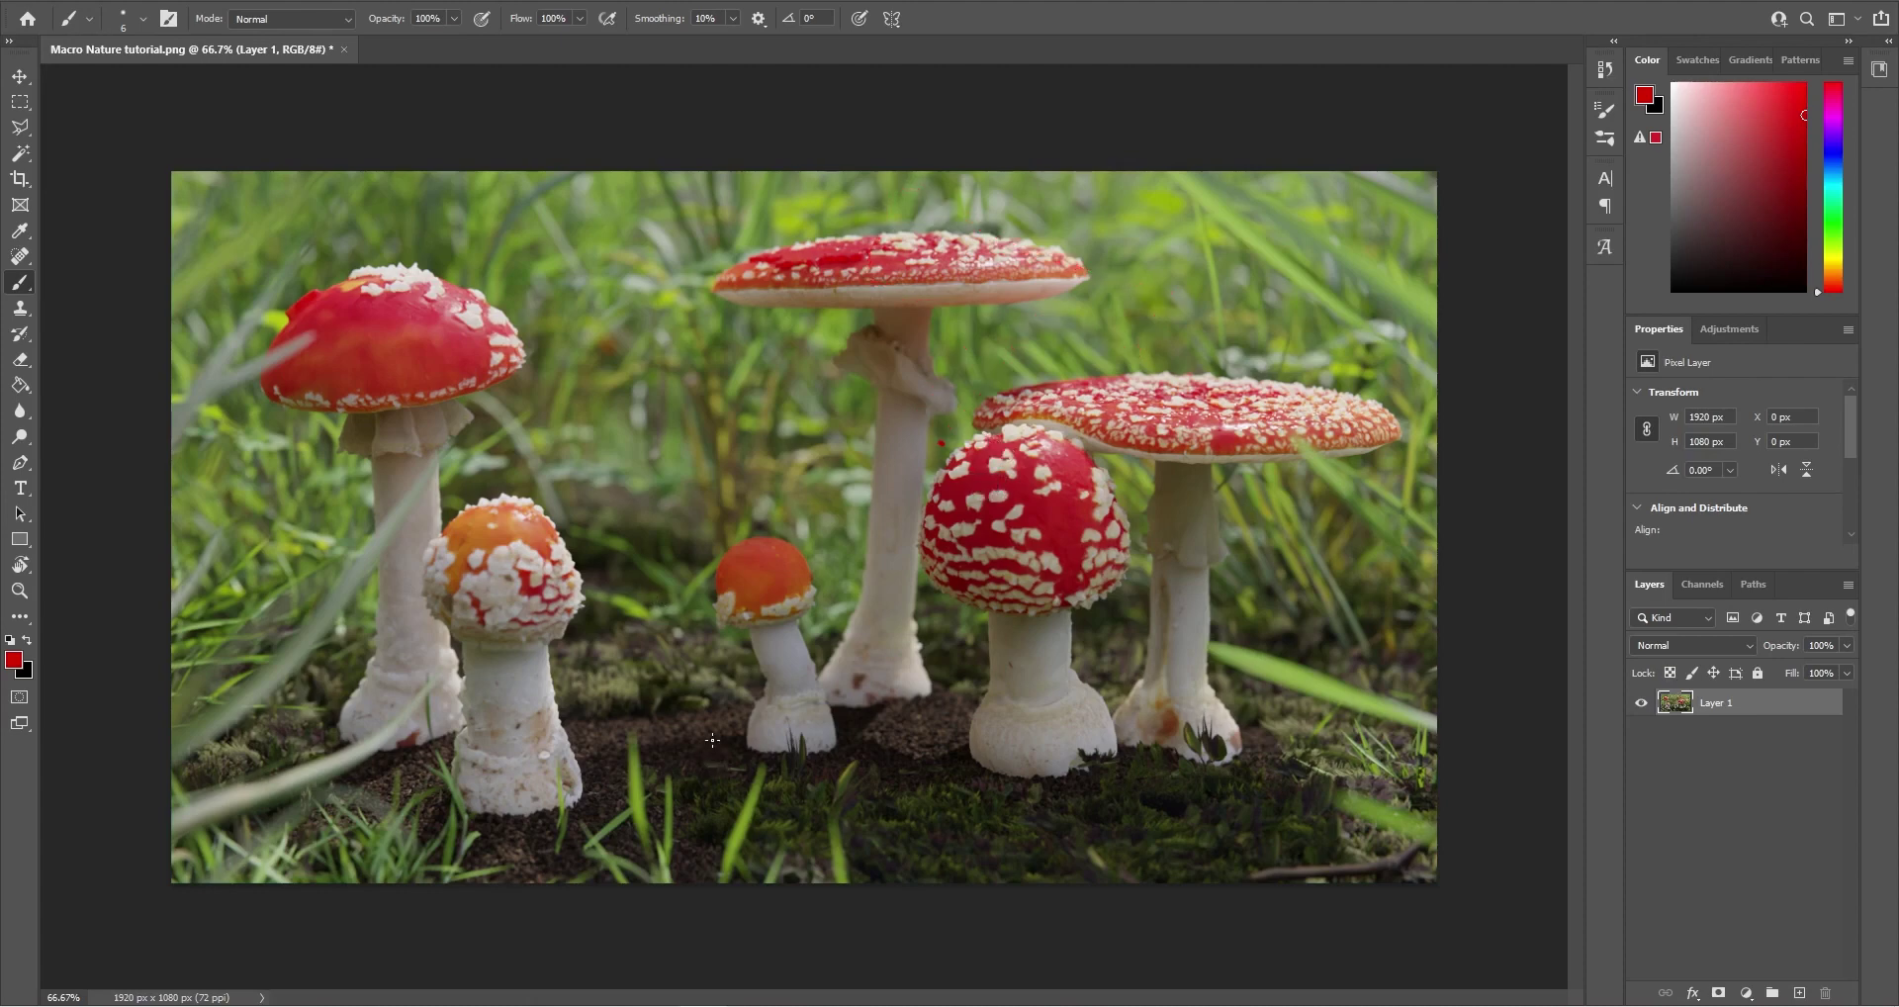
Mark the bases of the mushroom stems with red brush strokes and undo the marks
drag(764, 732, 794, 735)
click(870, 679)
click(1098, 728)
key(ctrl+z)
key(ctrl+z)
key(ctrl+z)
Magnify the render to examine the soil between the mushroom stems
click(19, 589)
click(690, 758)
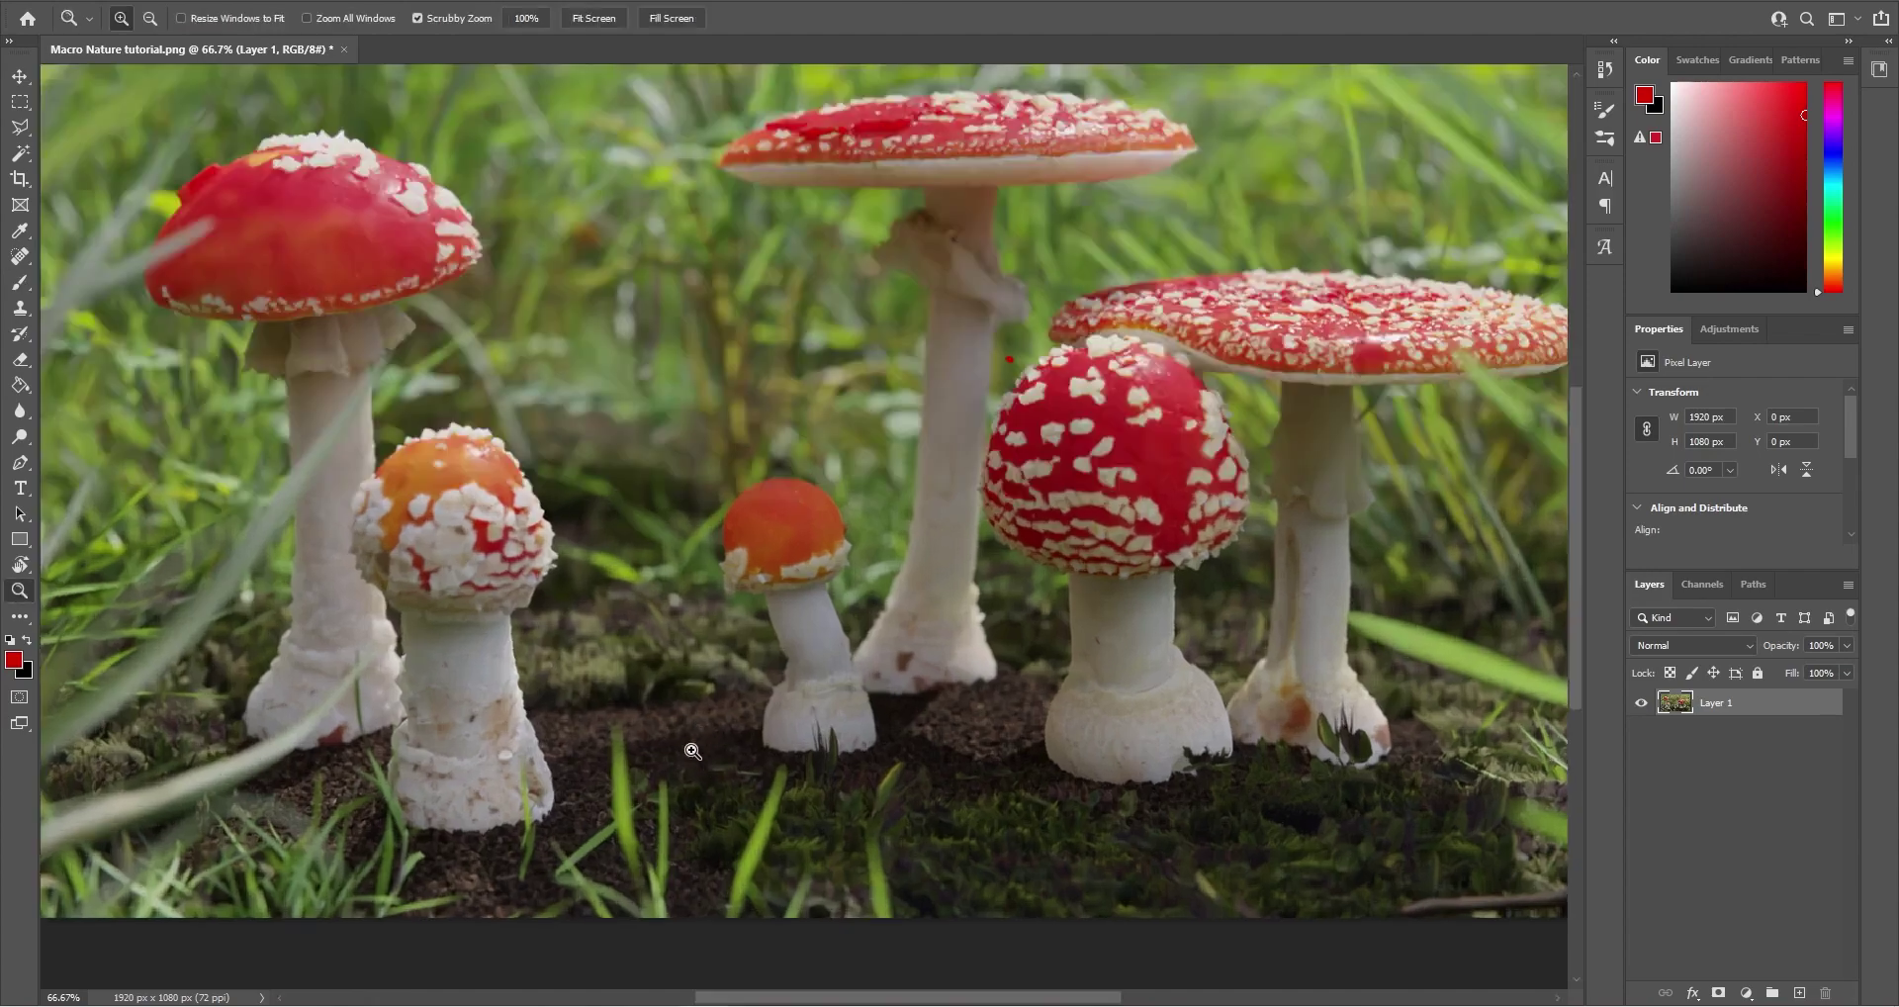
click(665, 767)
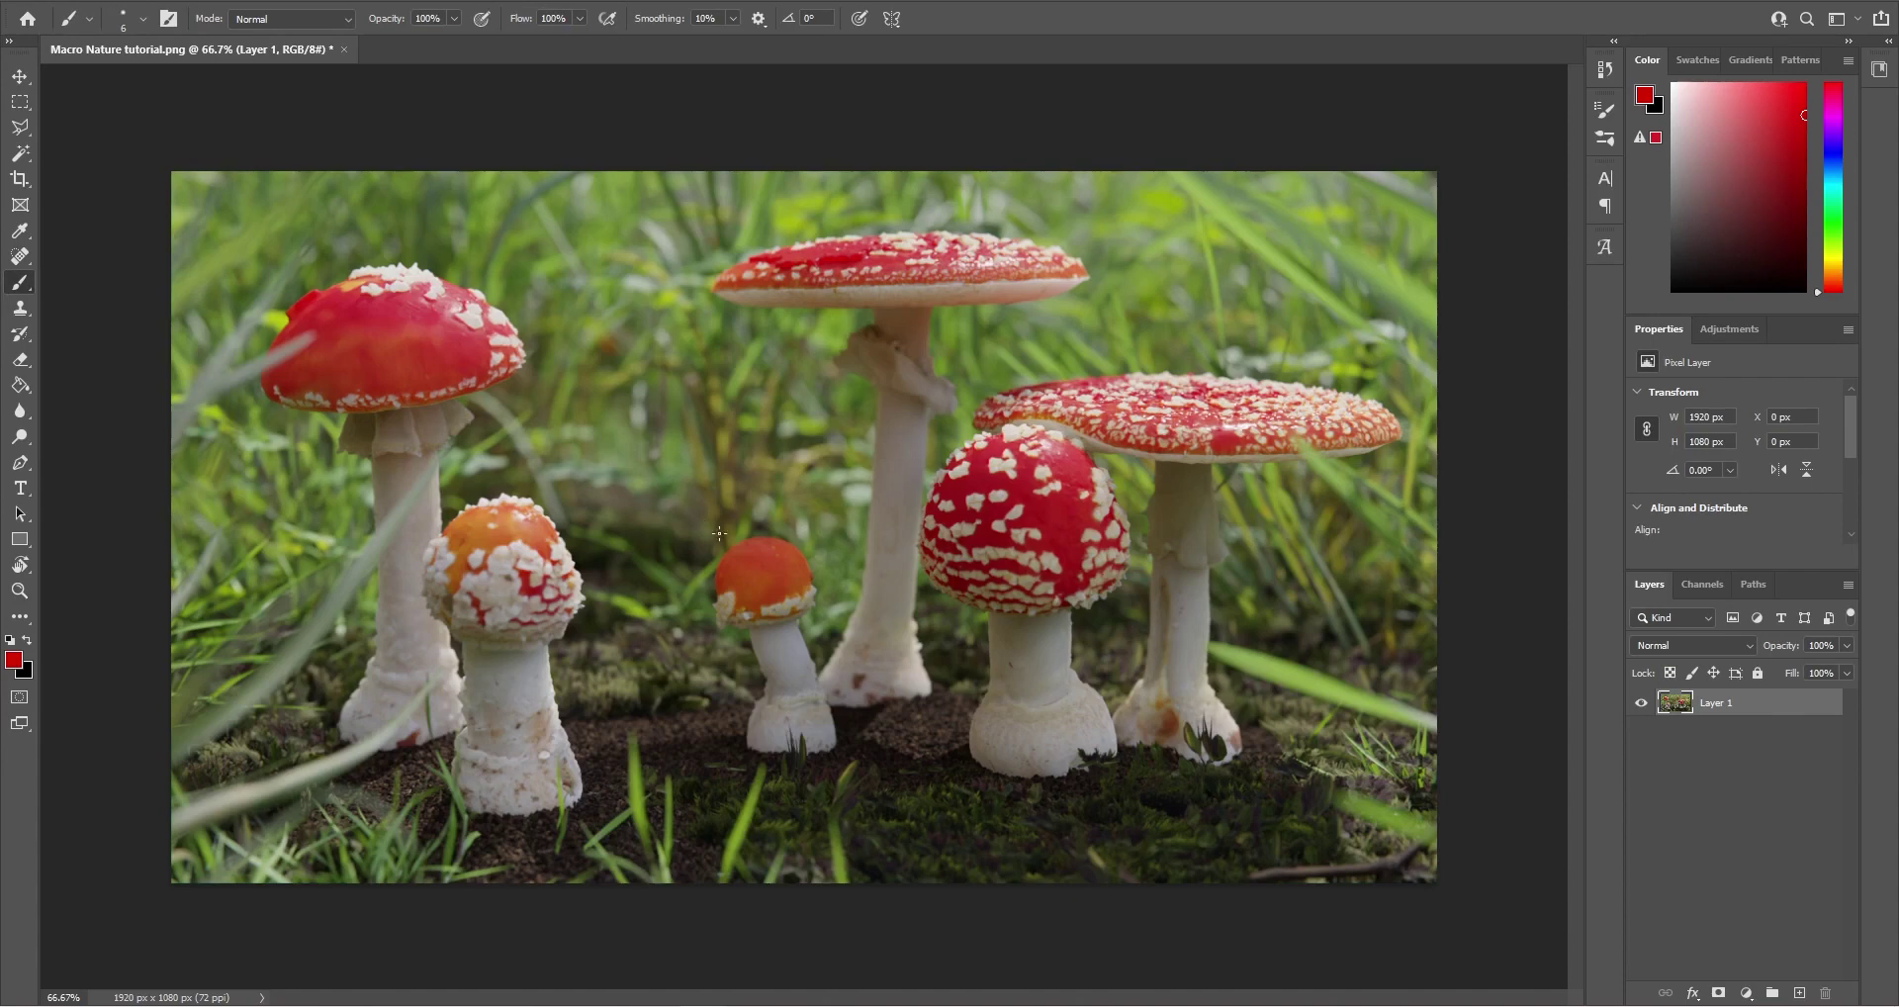
Sketch a red arrow and loose zigzag strokes across the two orange-capped mushrooms and undo them
mouse_move(605, 512)
mouse_down()
mouse_move(718, 542)
mouse_move(613, 618)
mouse_move(608, 511)
mouse_up()
mouse_move(768, 532)
mouse_down()
mouse_move(803, 506)
mouse_move(760, 487)
mouse_move(420, 494)
mouse_move(401, 610)
mouse_up()
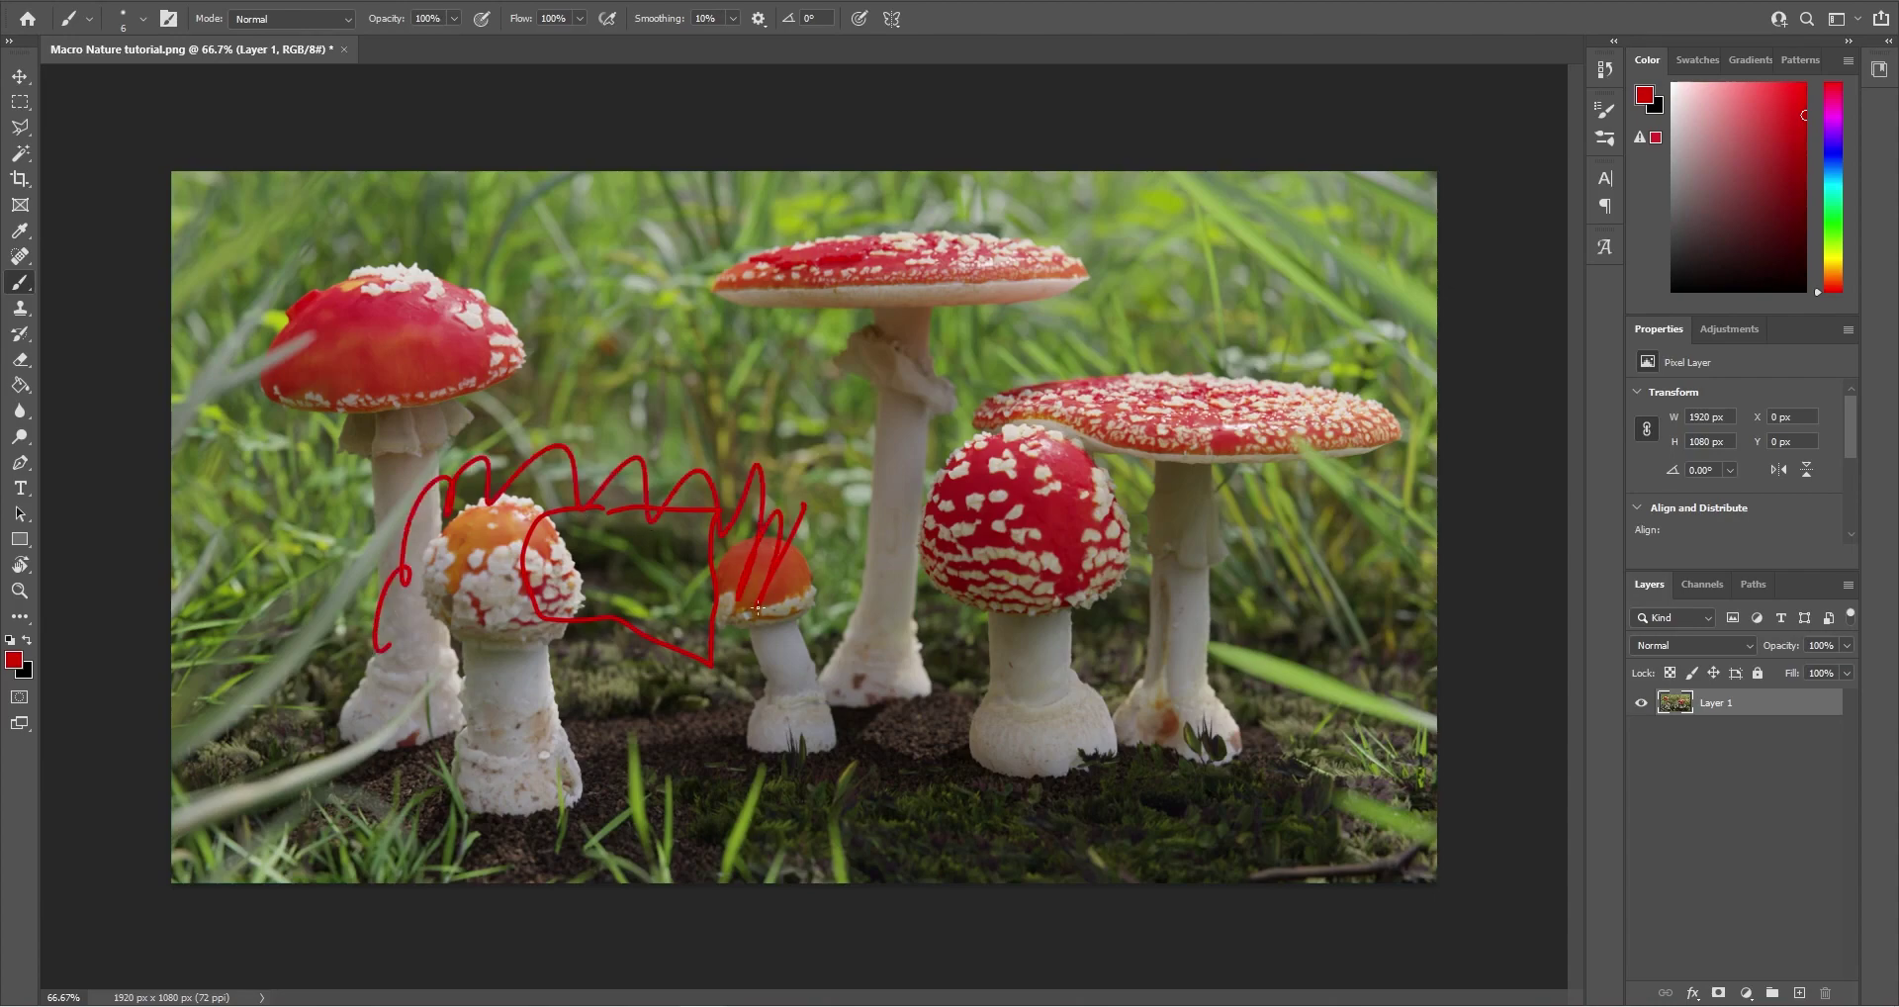
key(ctrl+z)
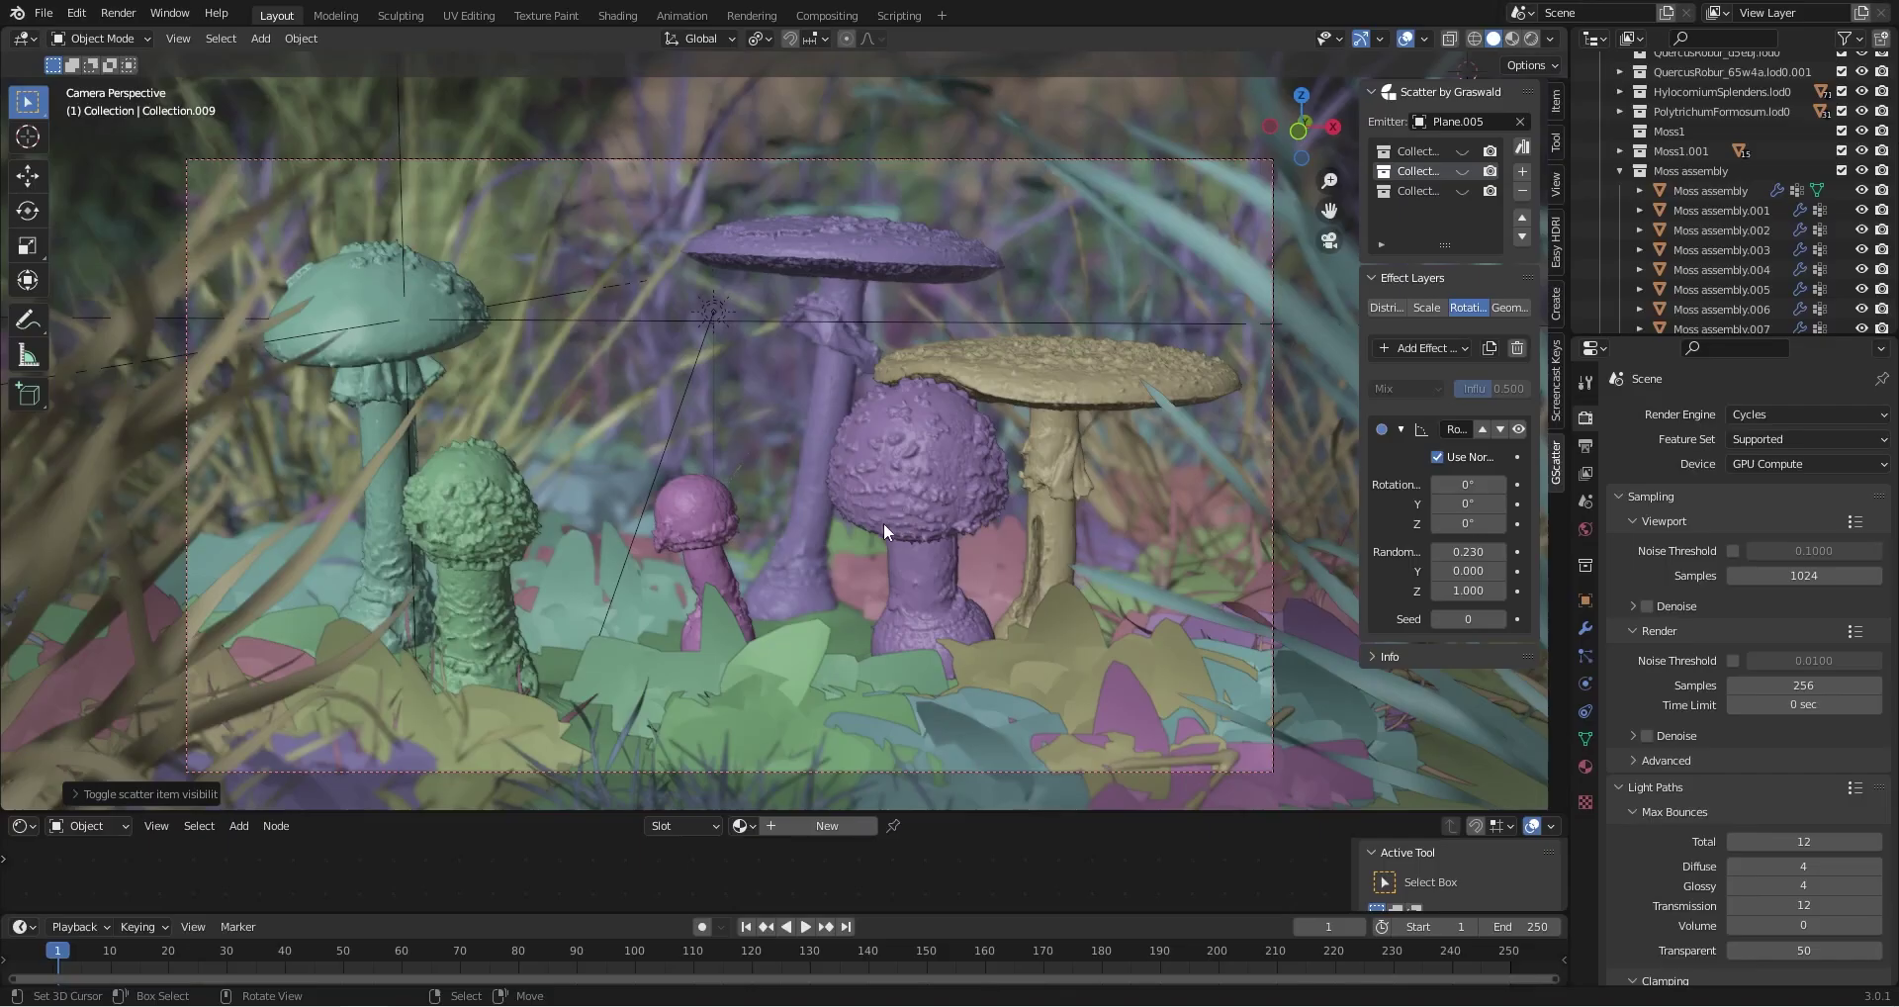
Switch to Blender and select all six mushrooms with the small middle one active, for linking data from it
click(471, 498)
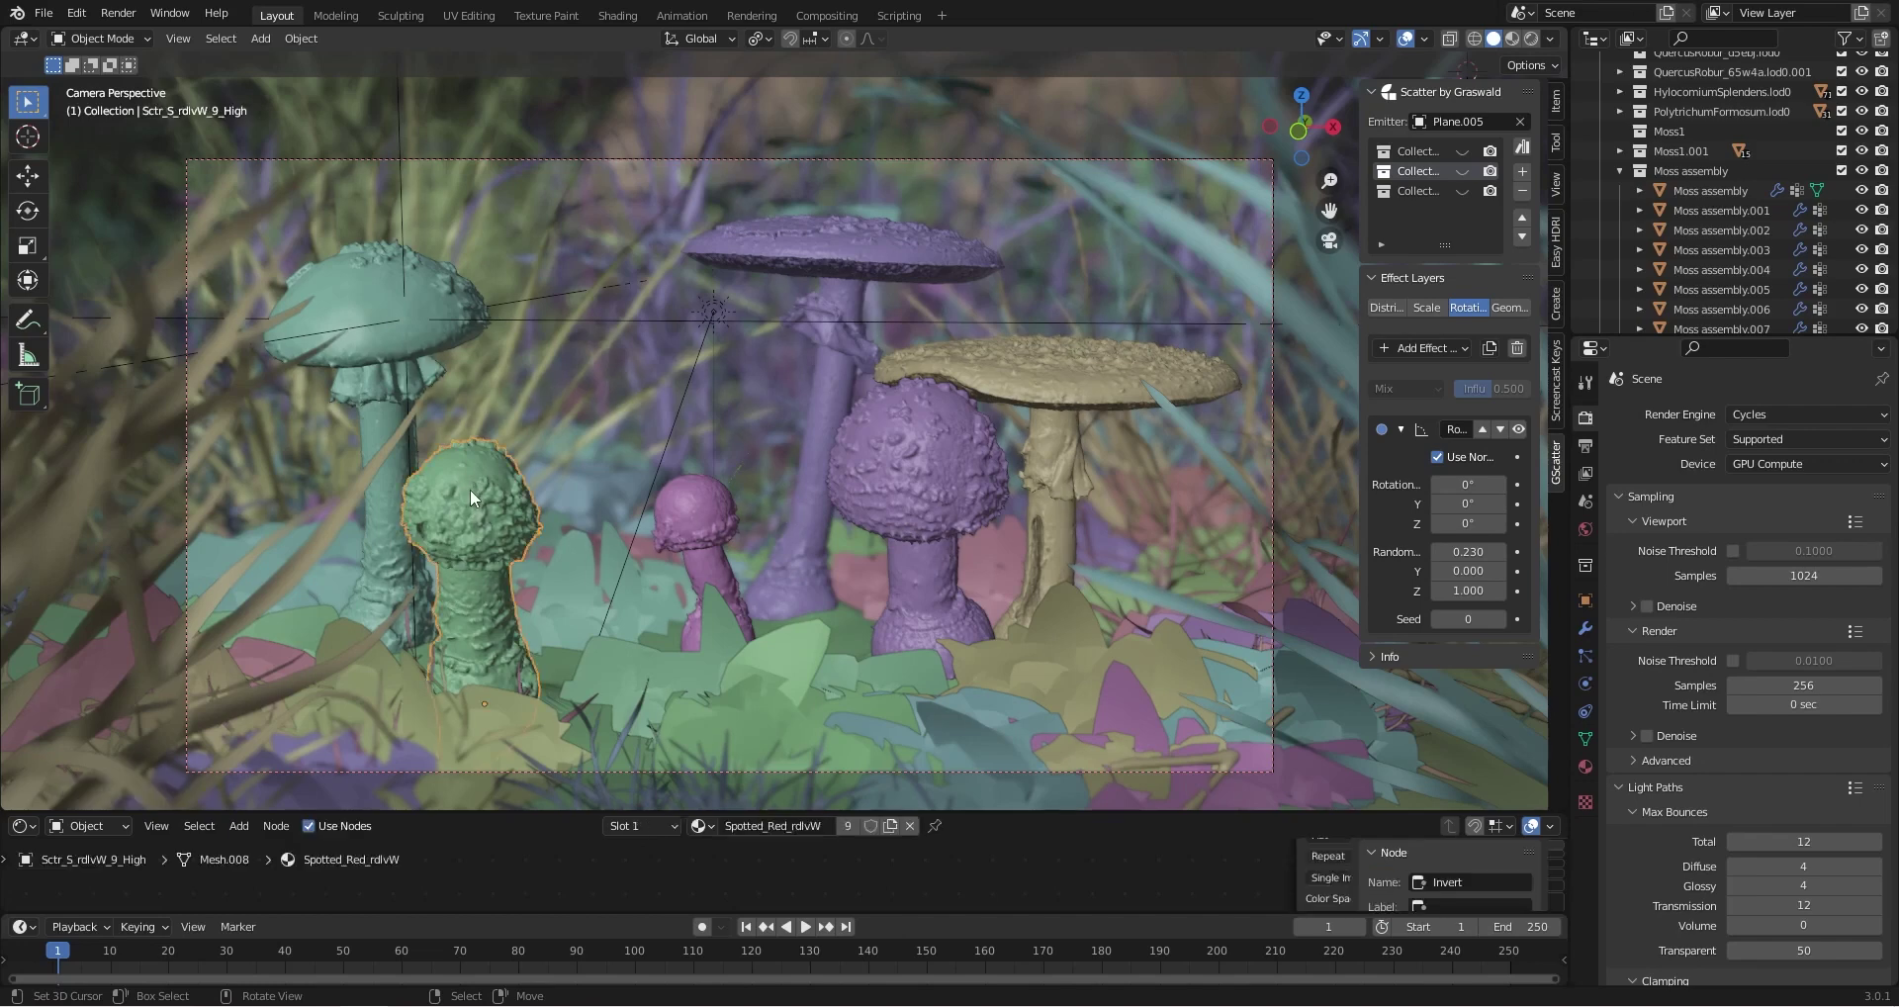
shift+click(376, 366)
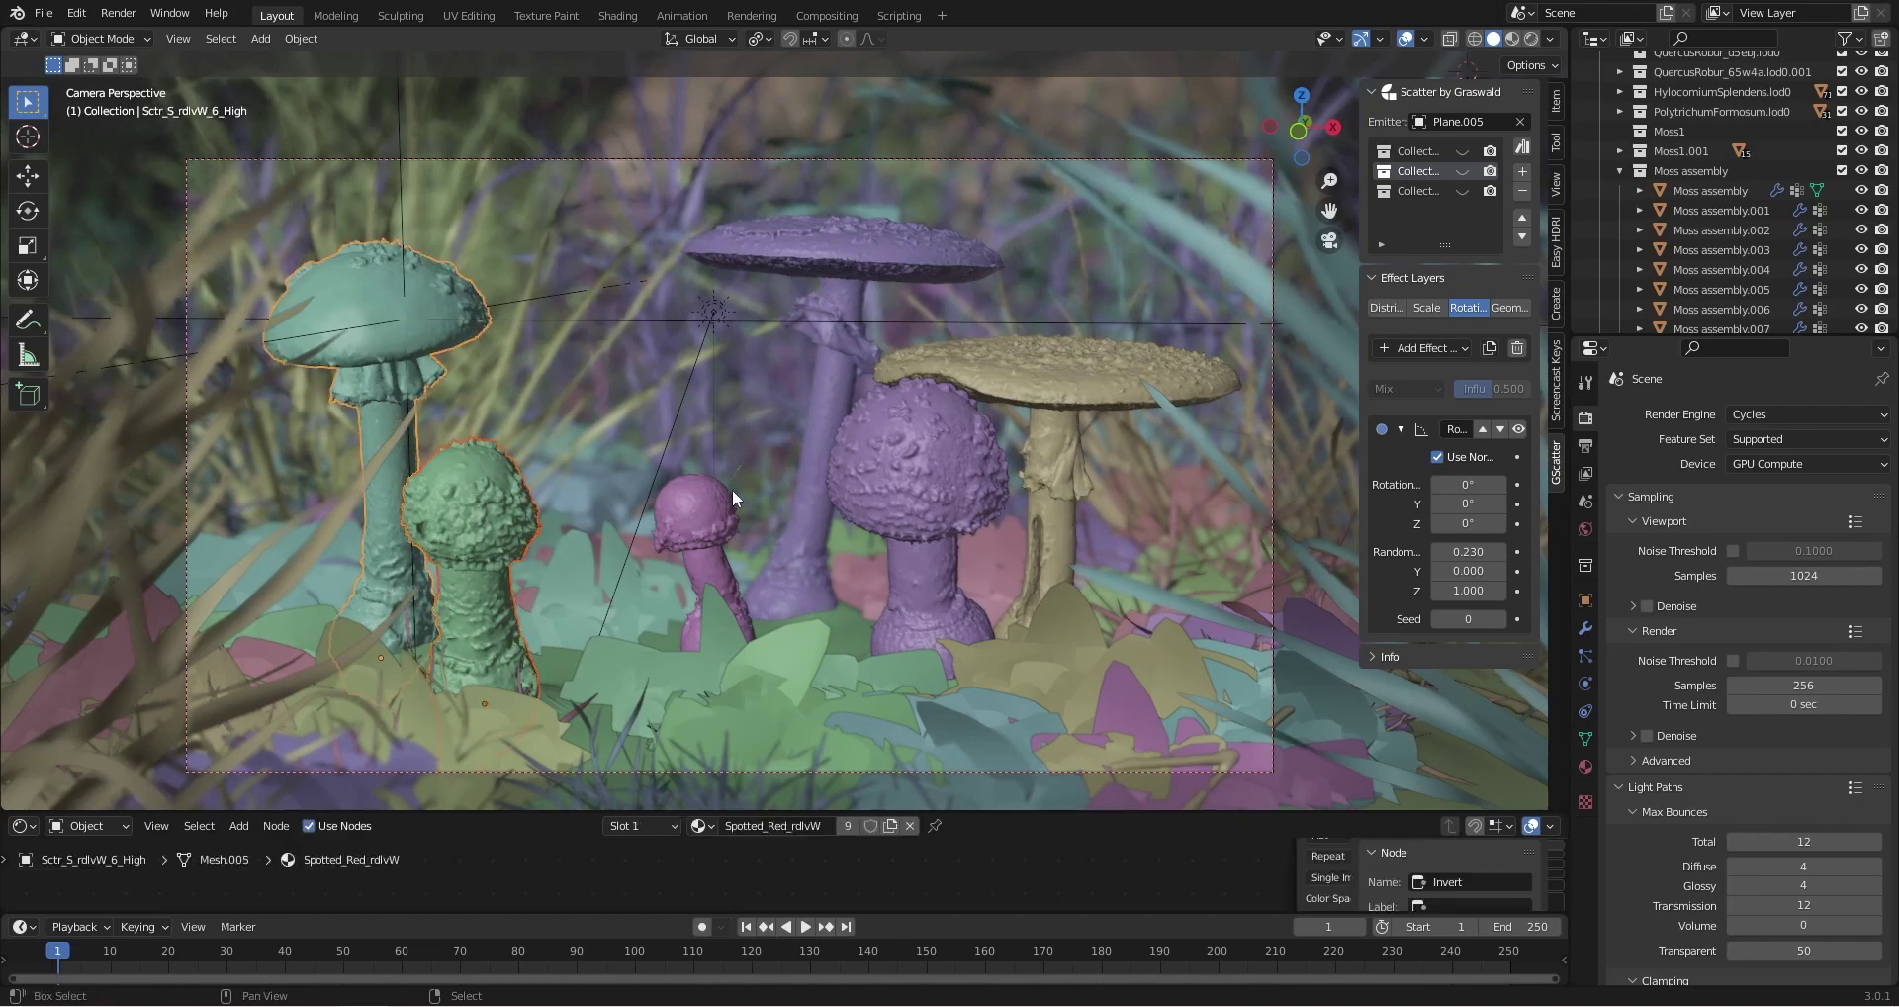
shift+click(691, 507)
shift+click(858, 253)
shift+click(1013, 384)
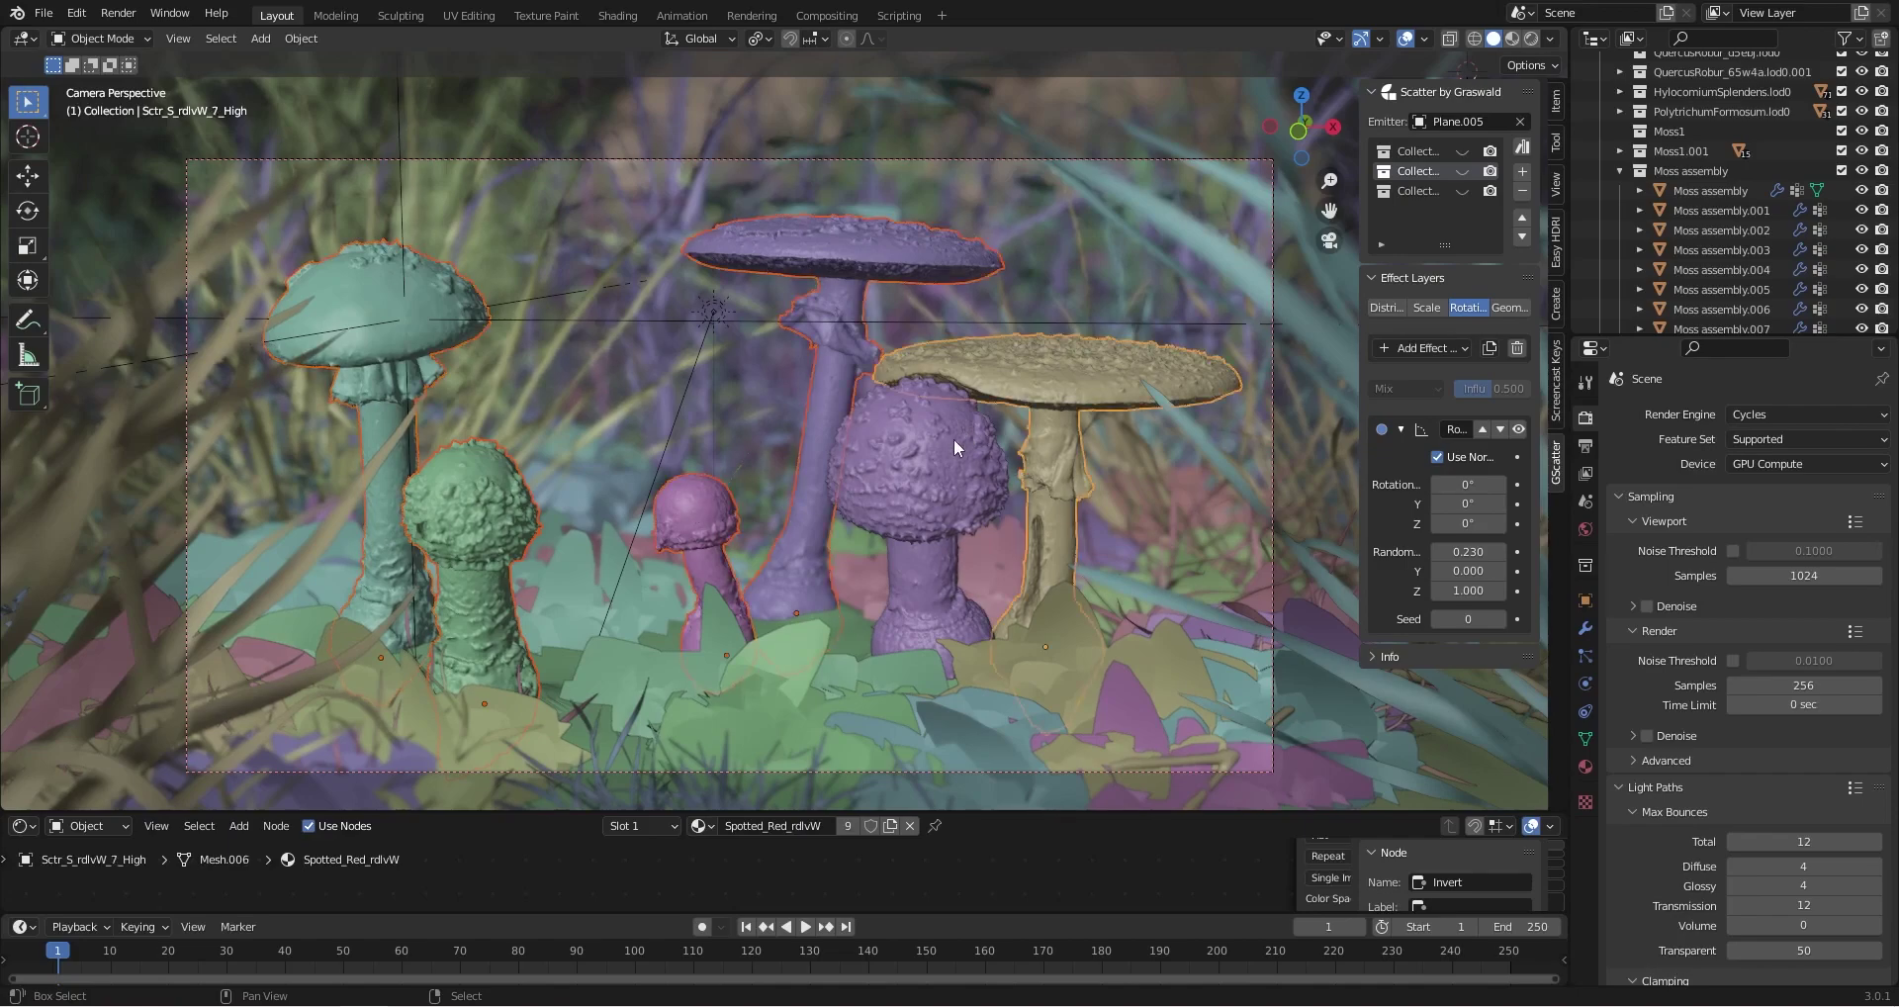
shift+click(954, 438)
shift+click(709, 509)
key(ctrl)
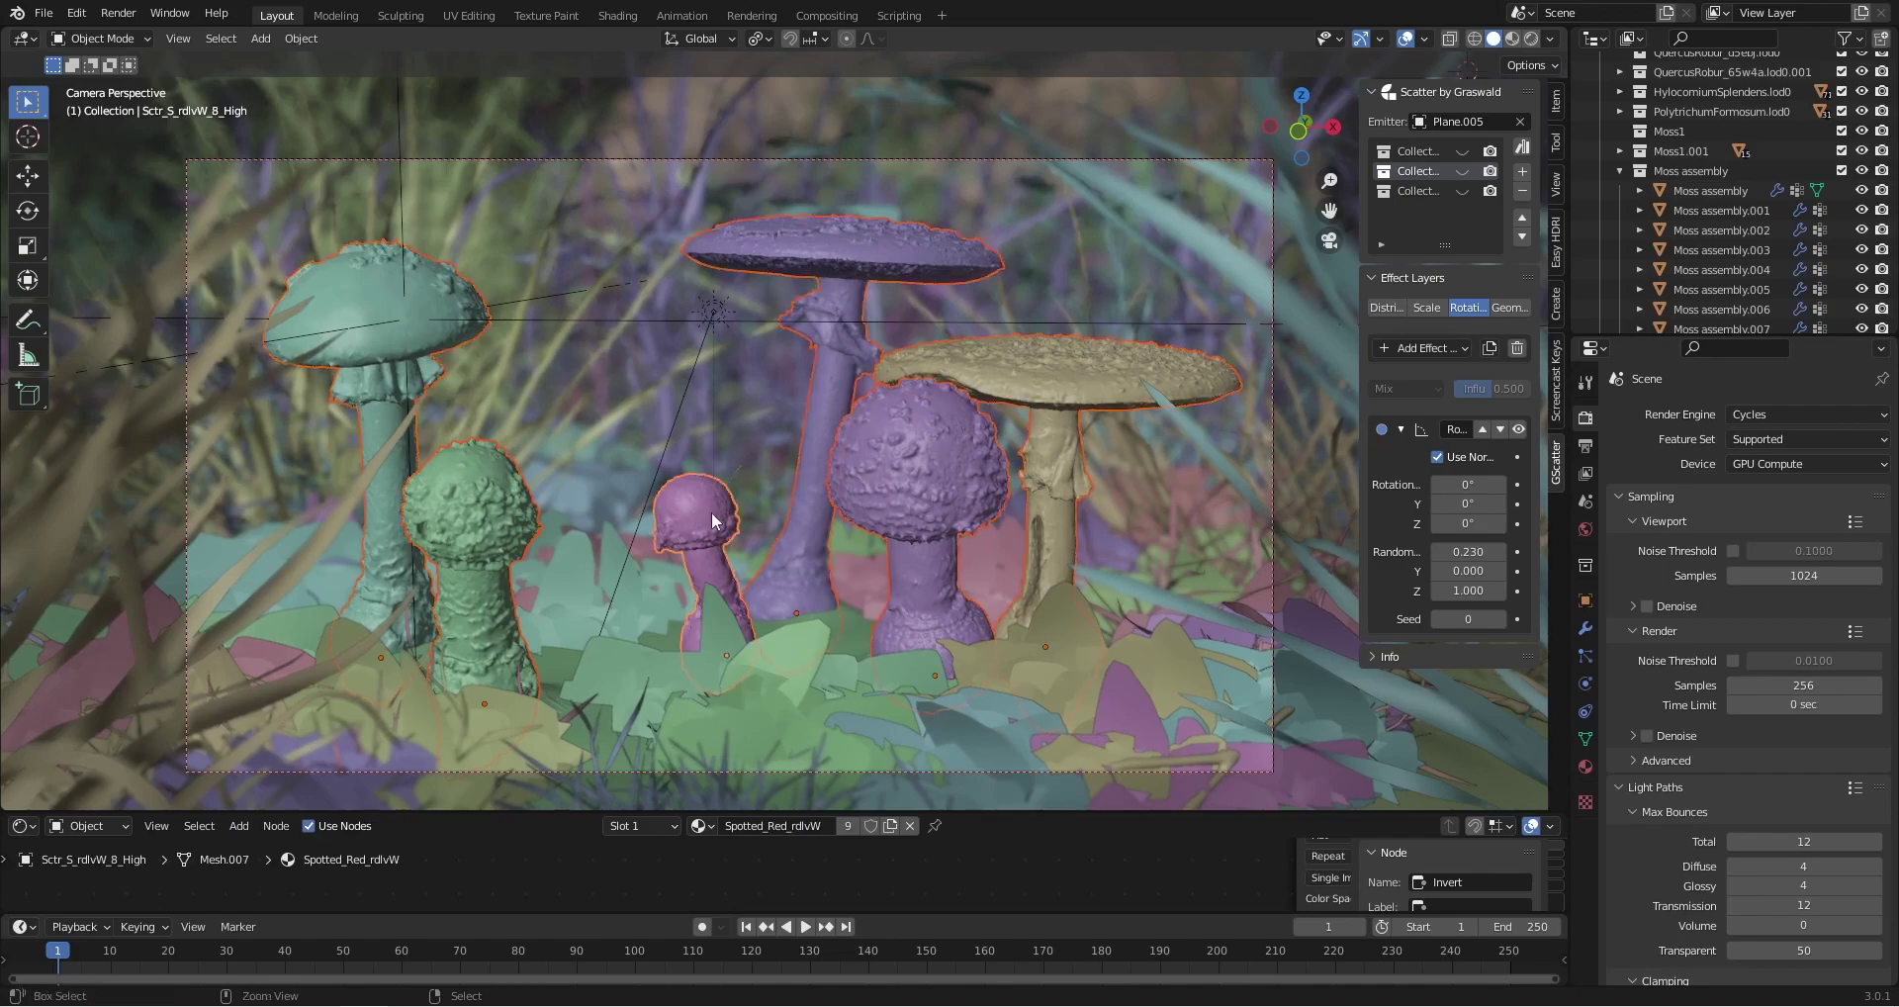
key(ctrl+l)
click(712, 521)
Make a linked duplicate of the small debris pieces beside the ground plane, constrained to global X, and return to the camera view
middle_drag(755, 508, 521, 560)
scroll(578, 556, down, 10)
scroll(520, 561, down, 3)
shift+middle_drag(419, 497, 613, 524)
shift+middle_drag(378, 524, 554, 534)
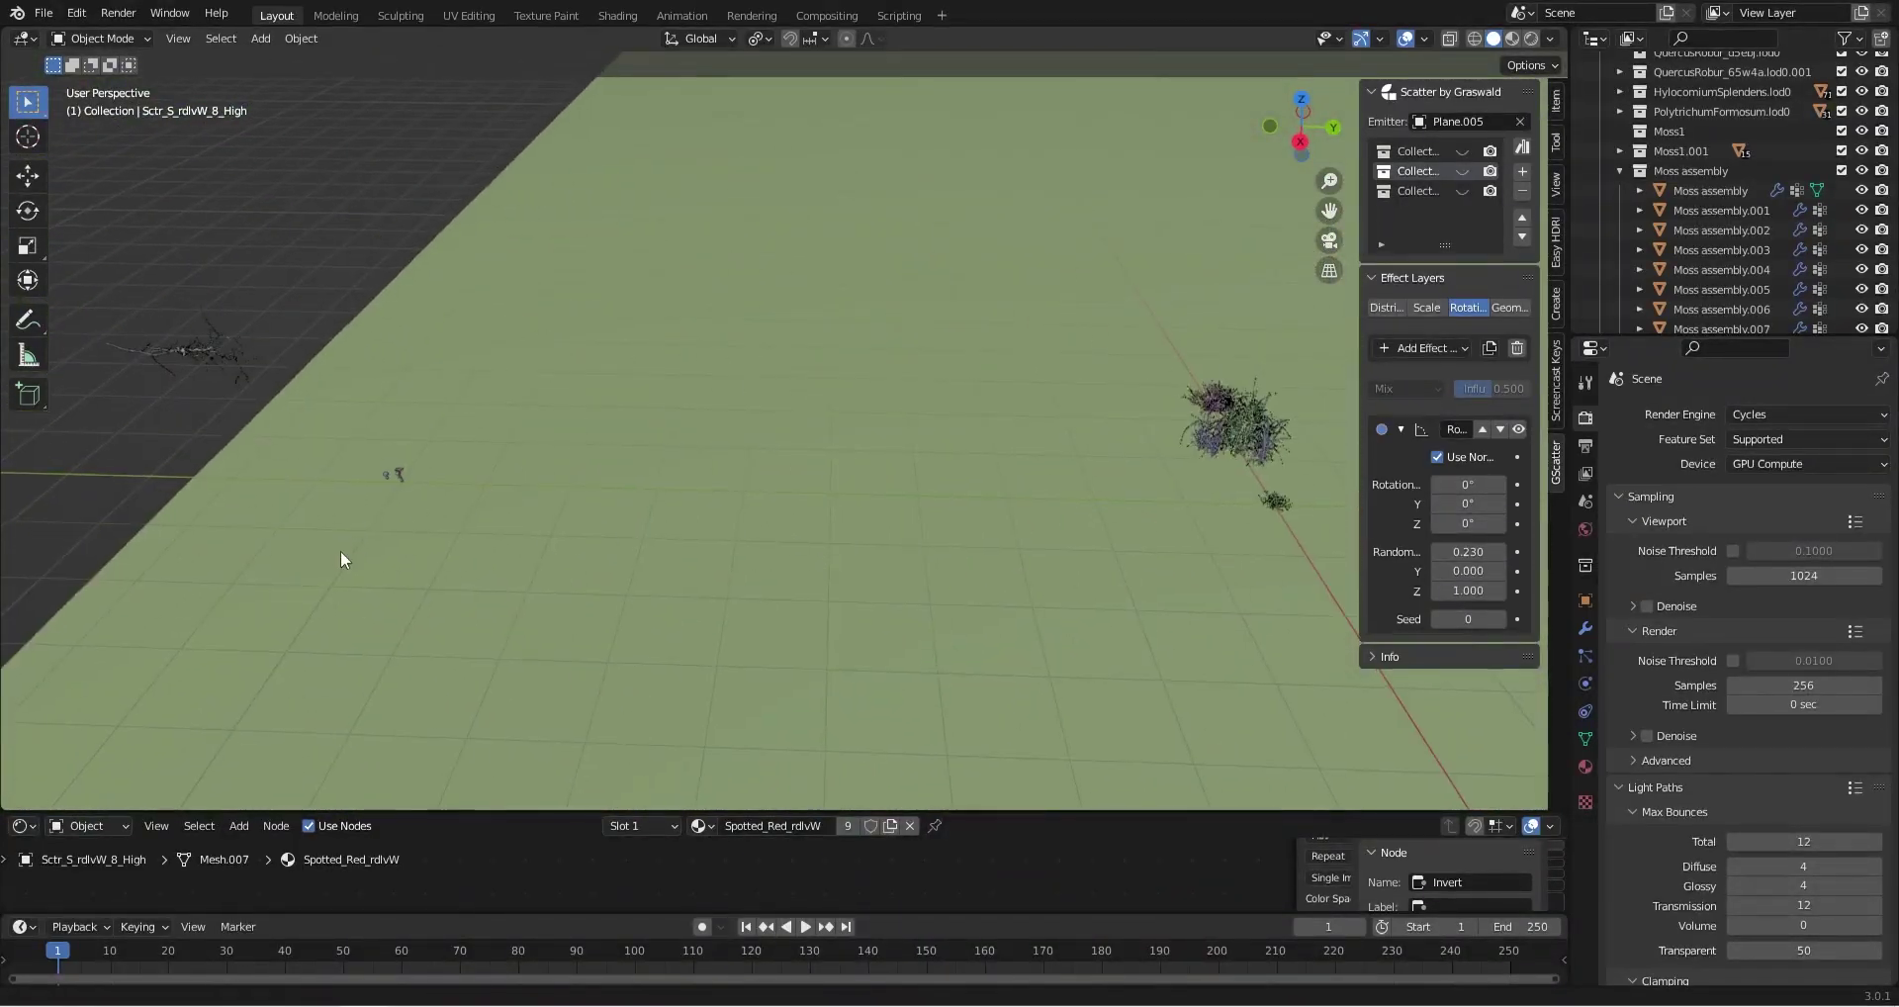
shift+middle_drag(340, 551, 663, 577)
mouse_move(524, 564)
shift+middle_down()
mouse_move(826, 512)
mouse_move(767, 614)
mouse_move(894, 597)
mouse_move(758, 659)
mouse_move(876, 431)
shift+middle_up()
scroll(821, 524, up, 6)
scroll(758, 659, up, 4)
scroll(829, 529, up, 7)
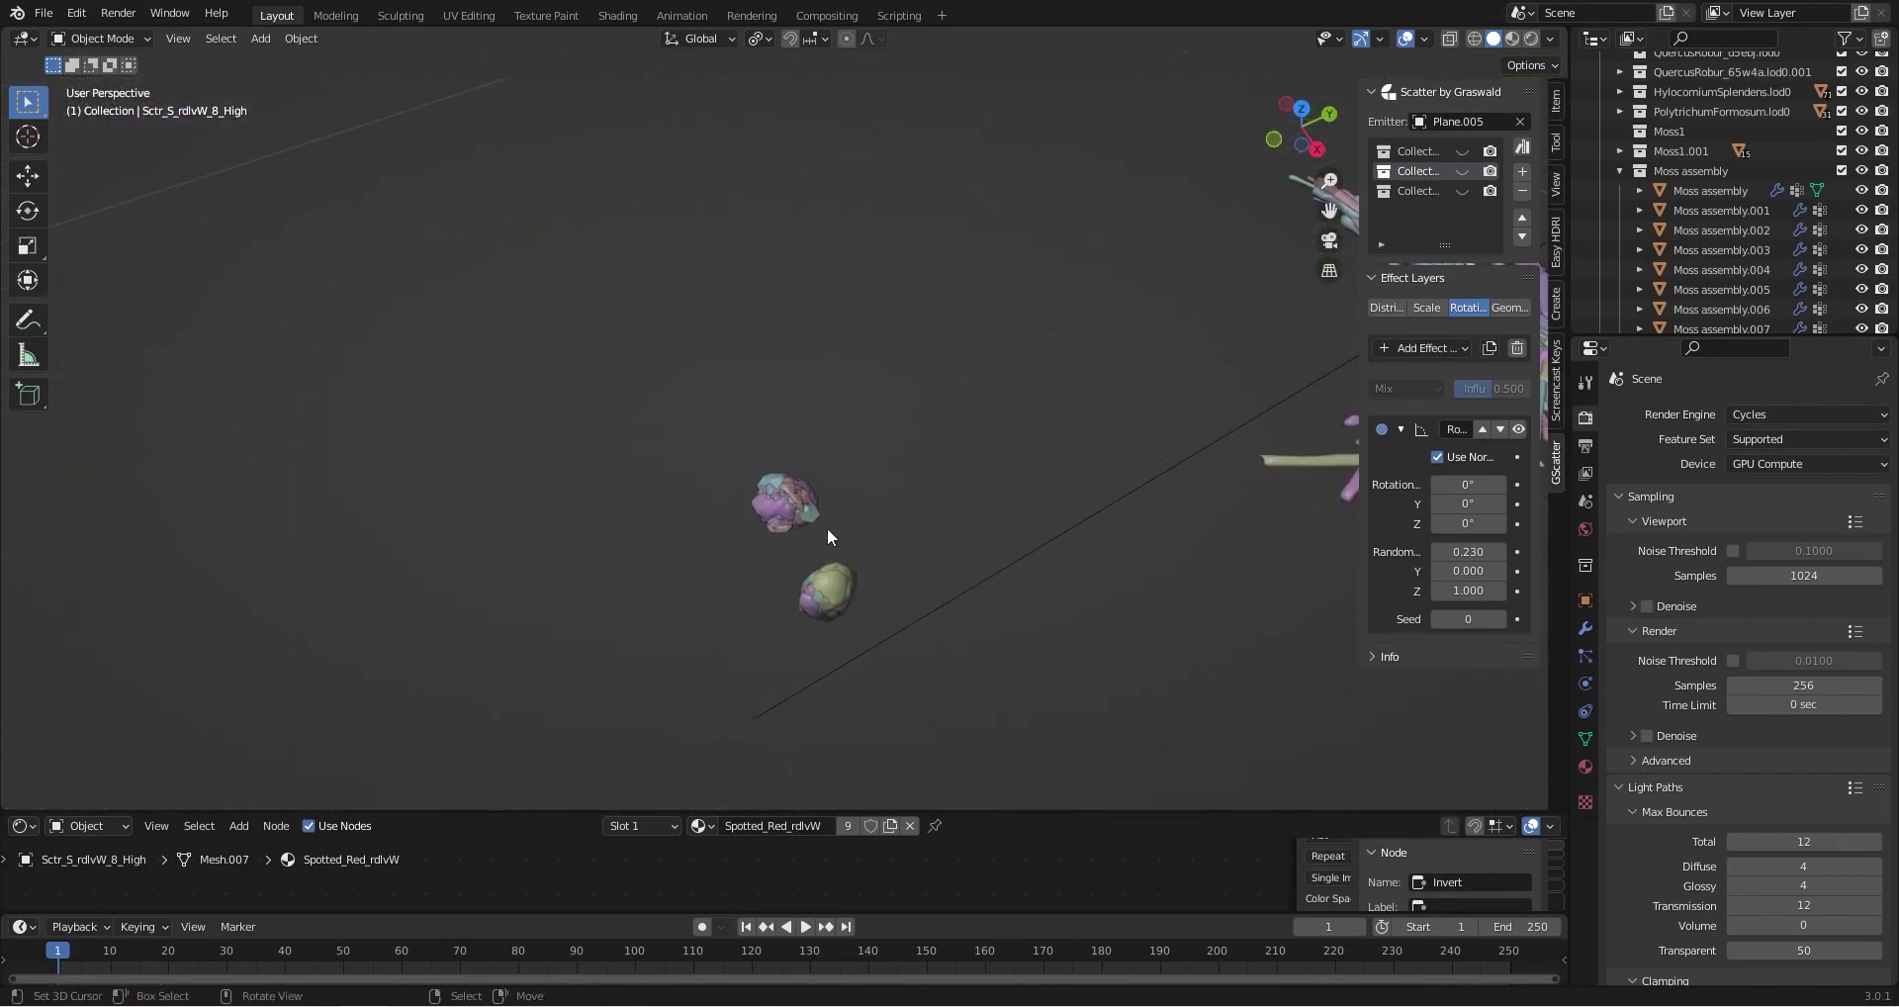
drag(713, 441, 847, 524)
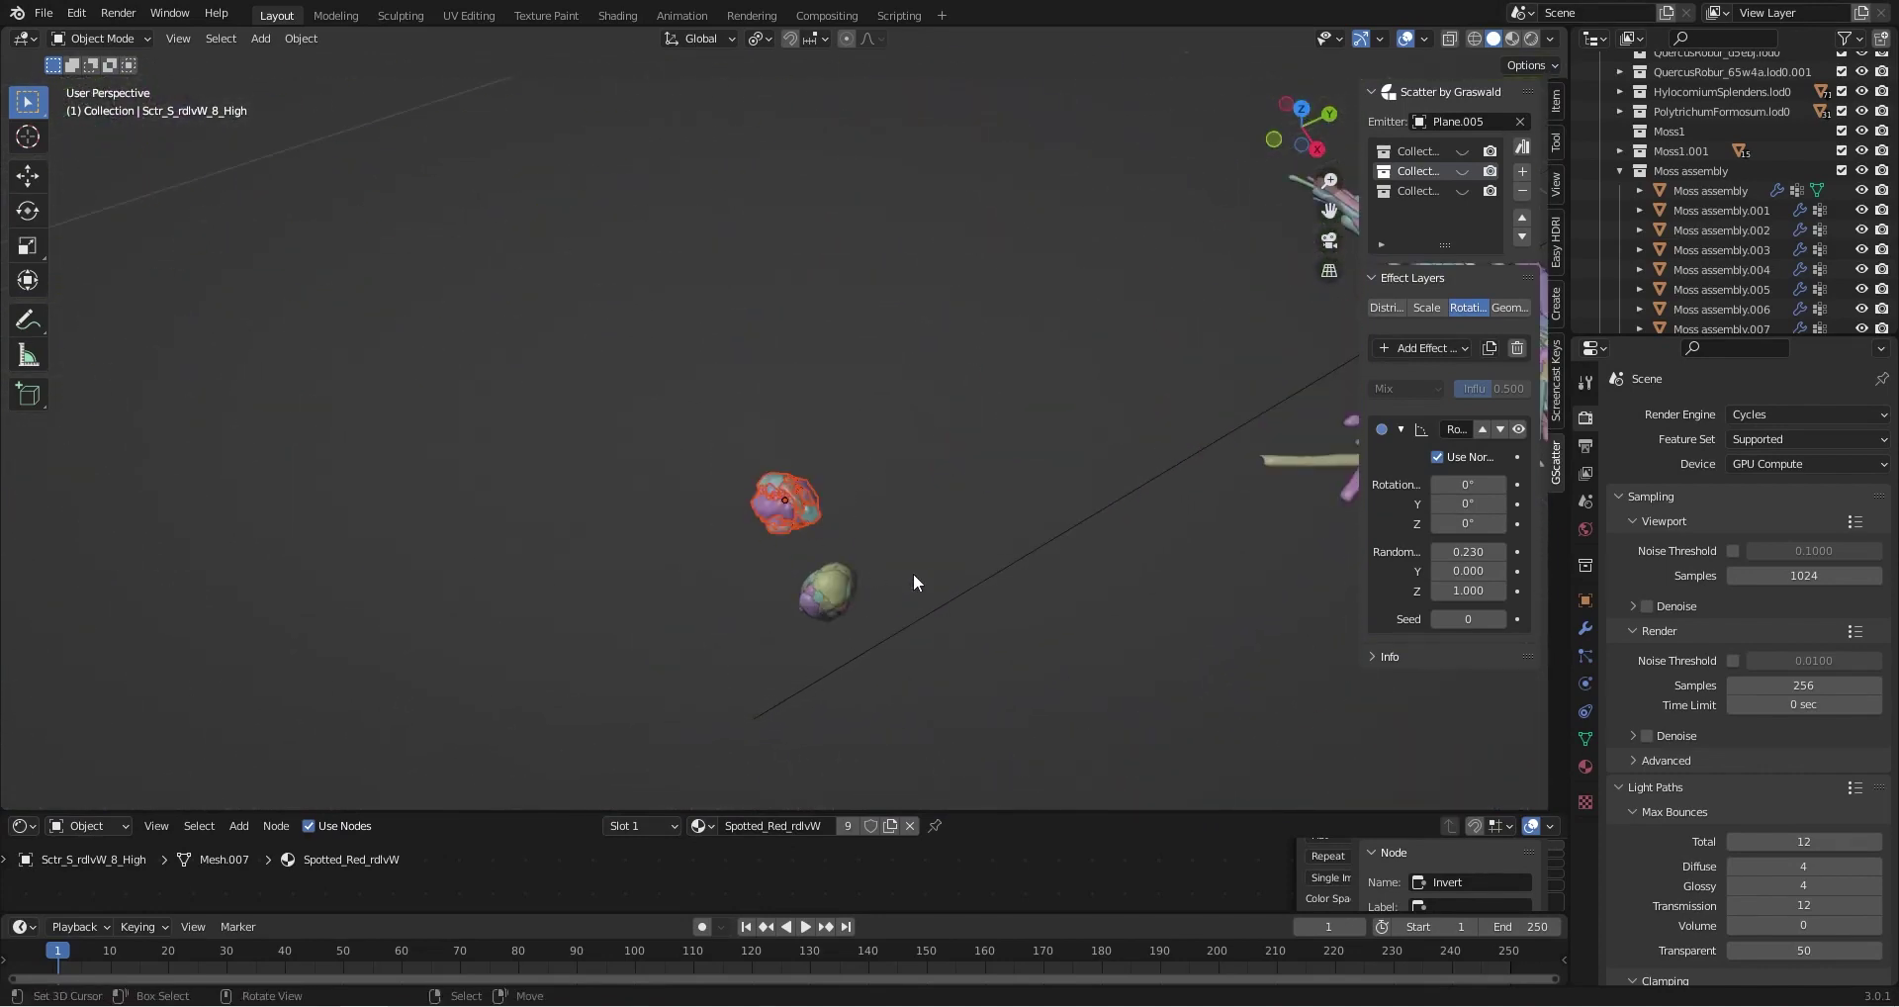
key(shift+d)
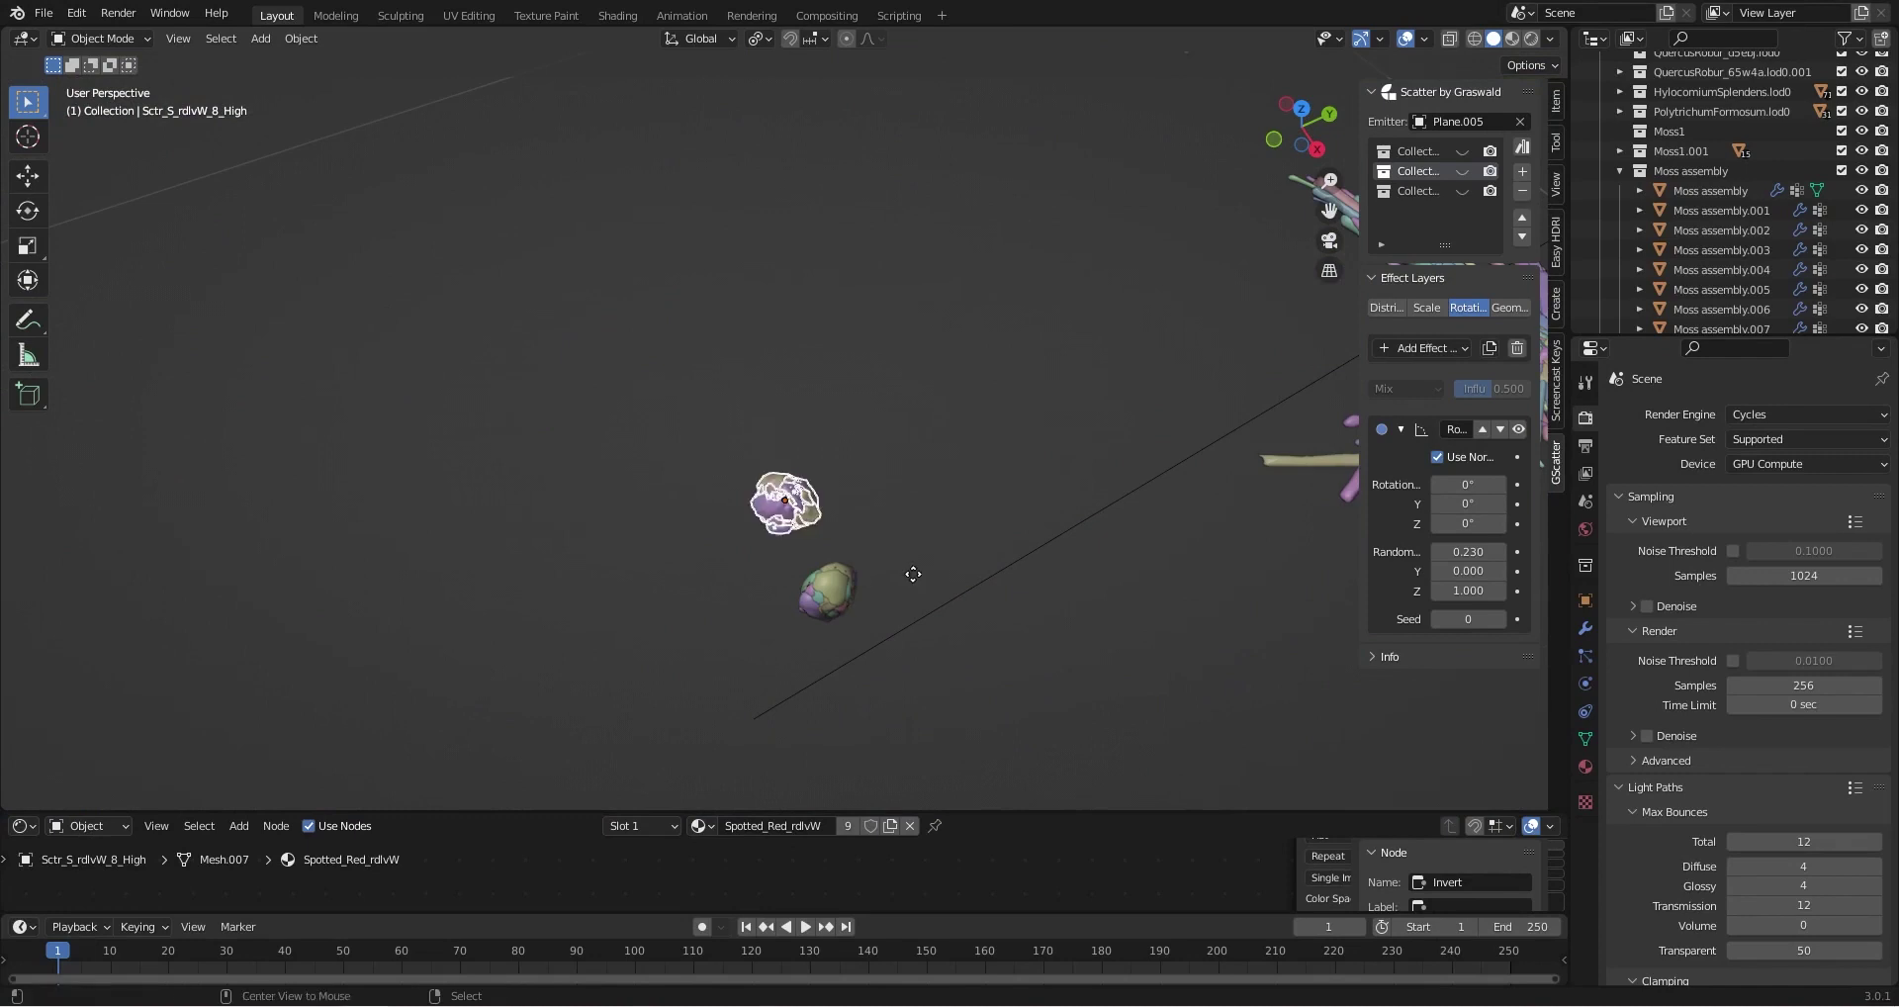
key(x)
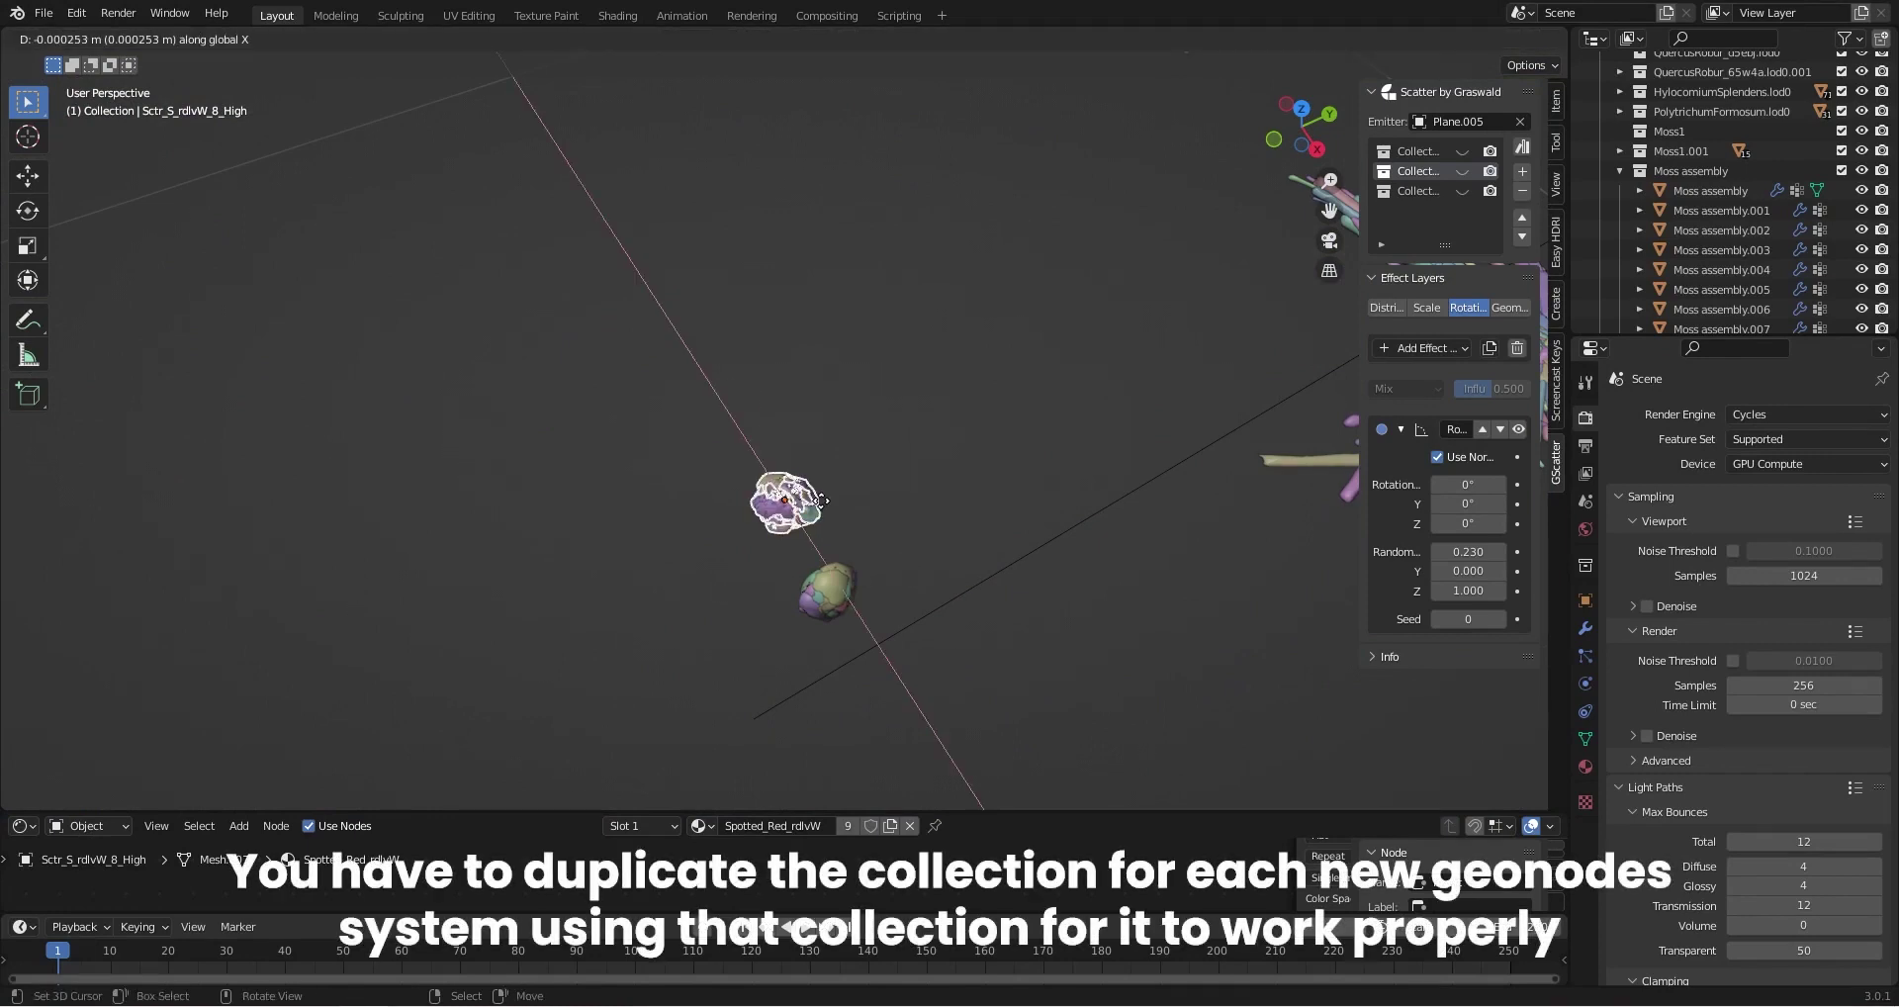
click(821, 500)
key(KP_0)
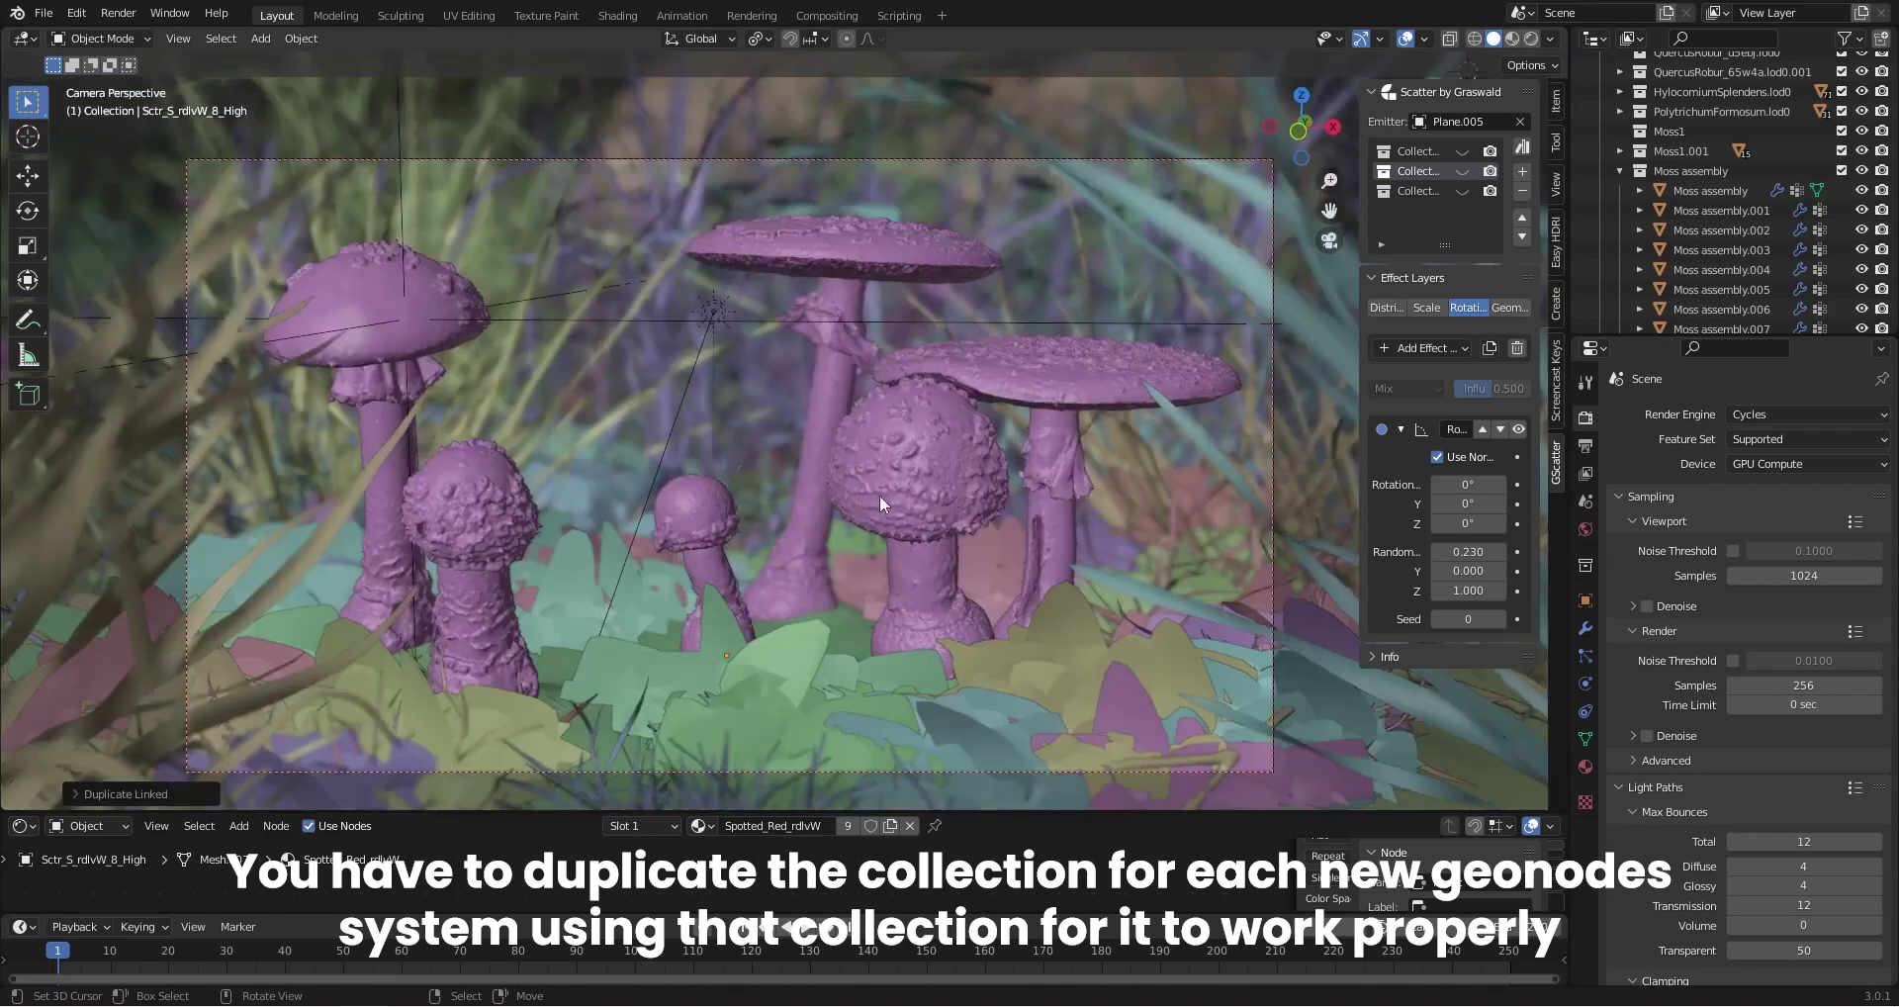
Change the GScatter emitter from Plane.005 to the mushroom mesh and scatter the selected debris on it
click(1521, 121)
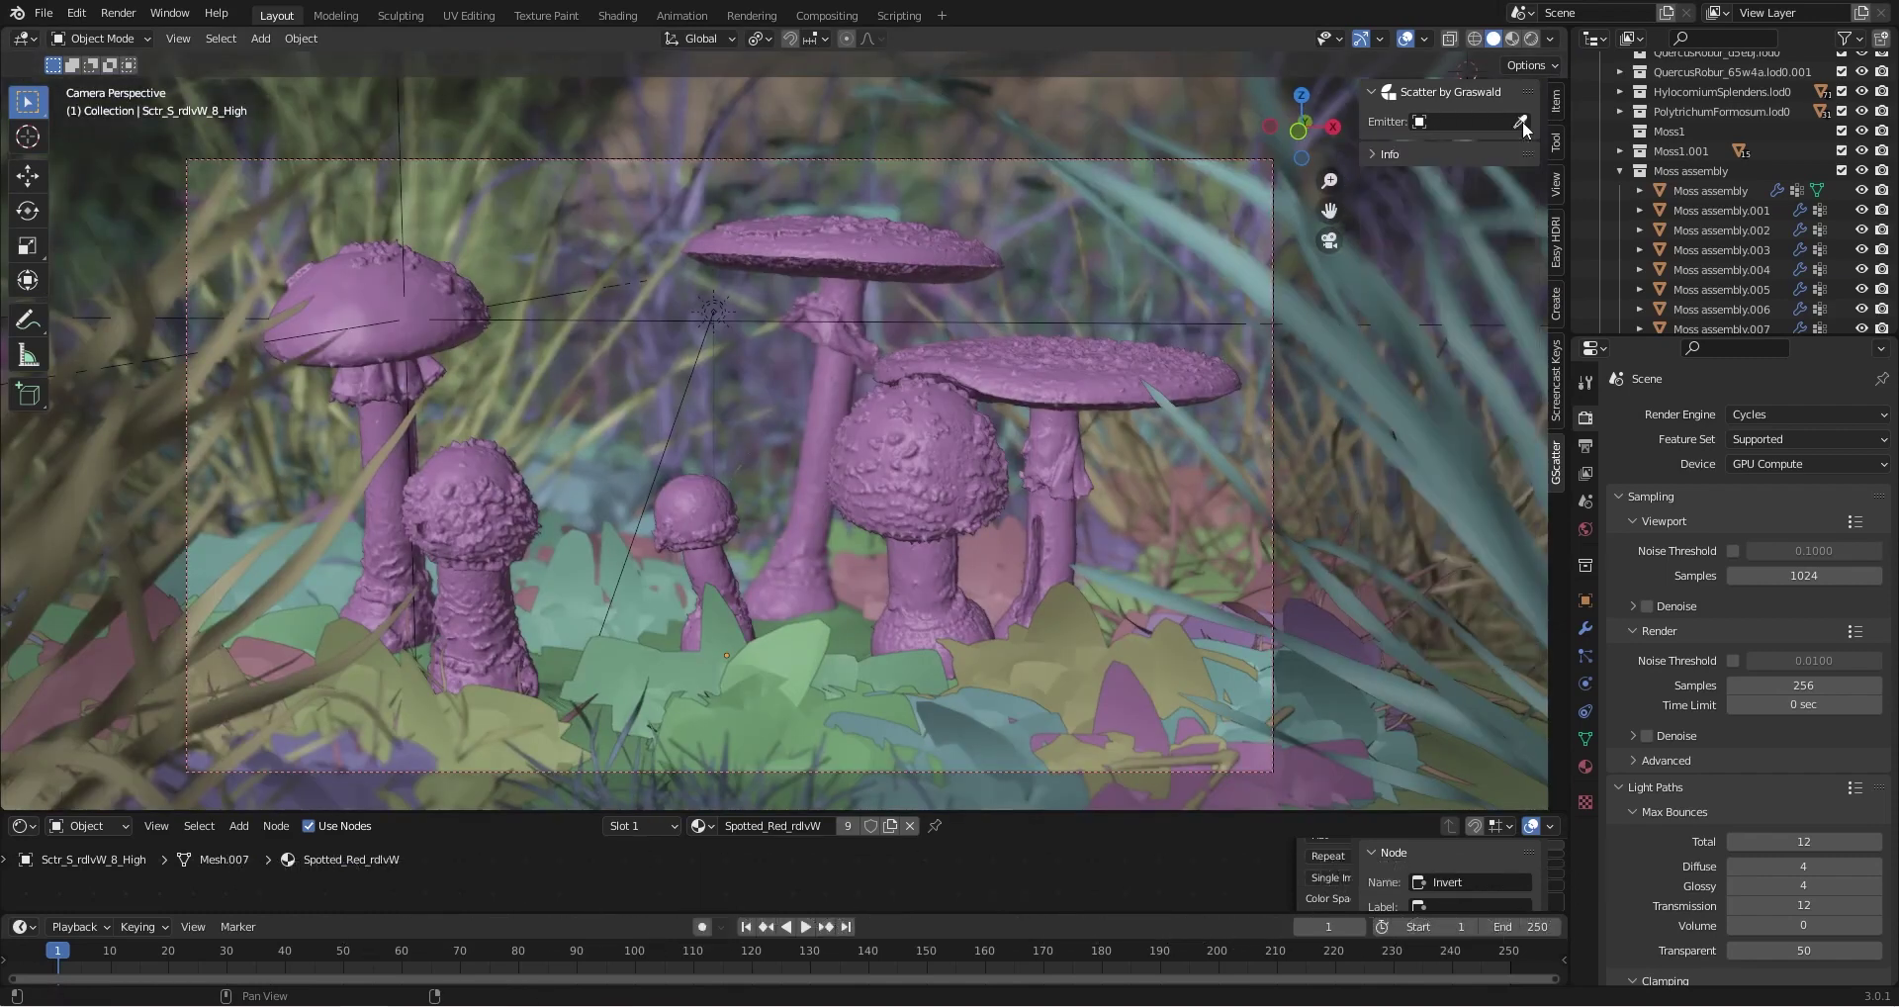
click(1522, 120)
click(877, 249)
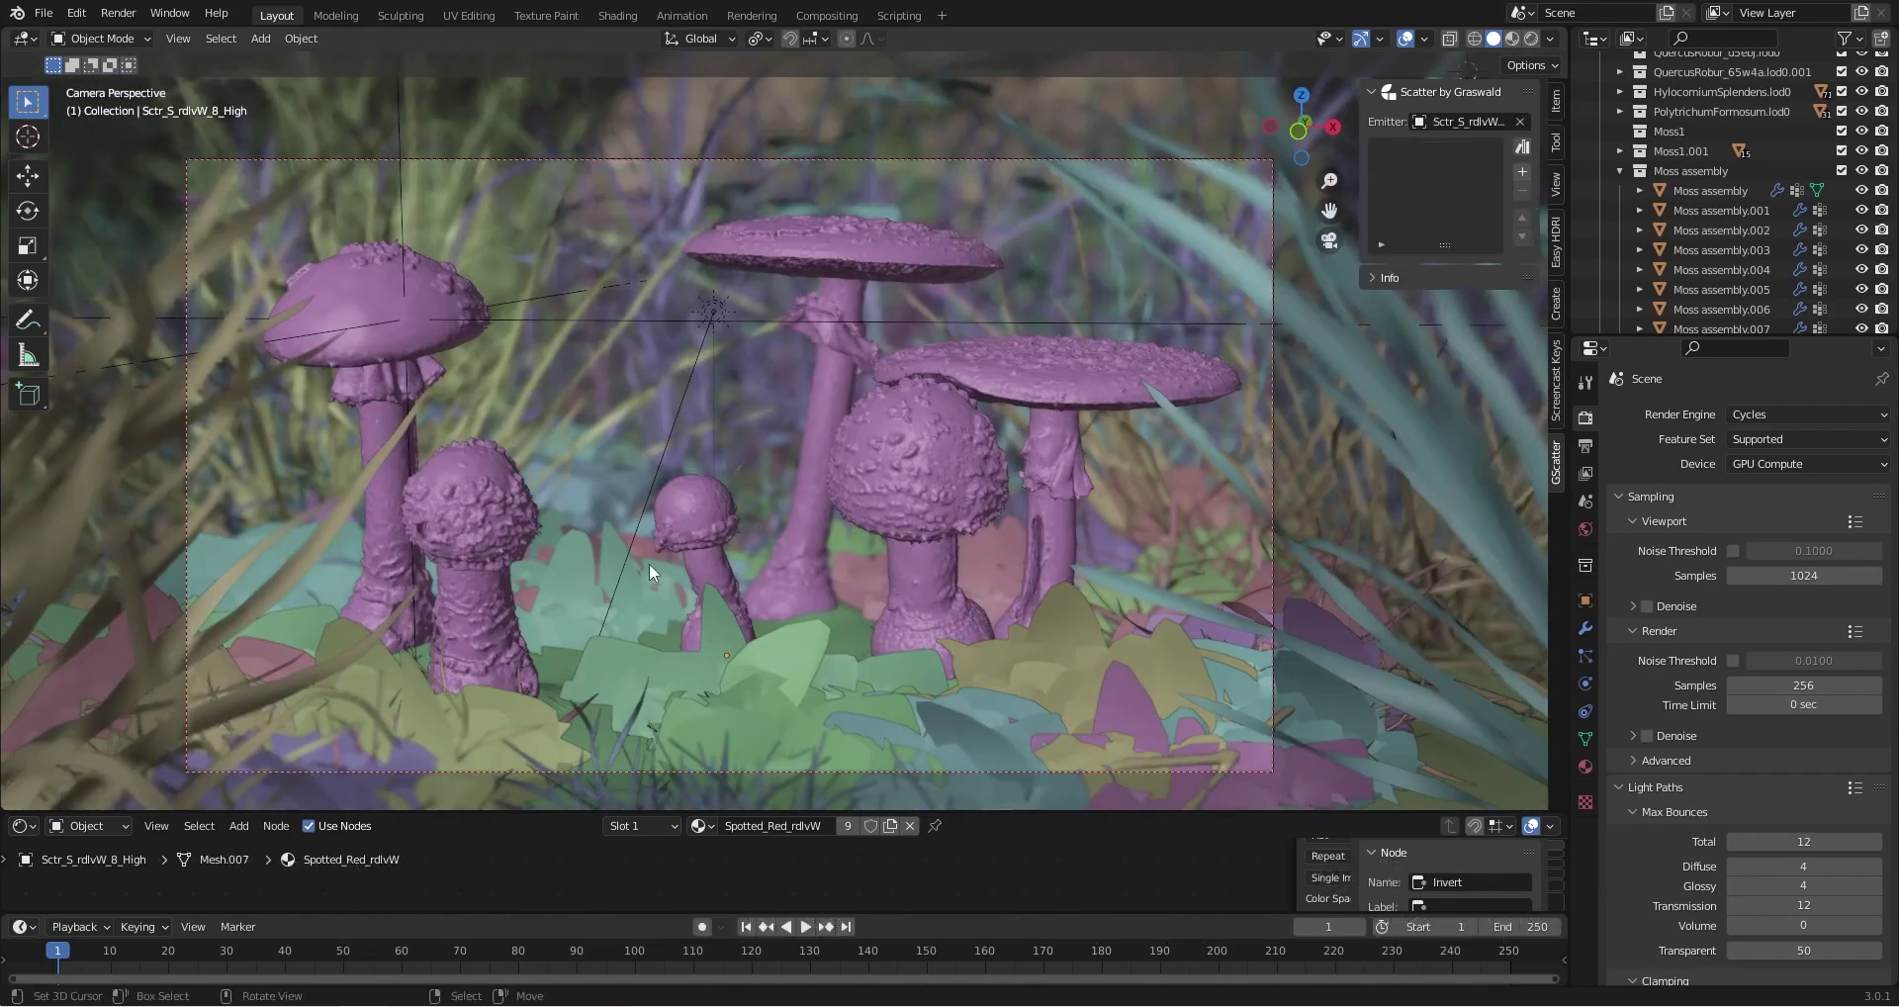
click(1523, 173)
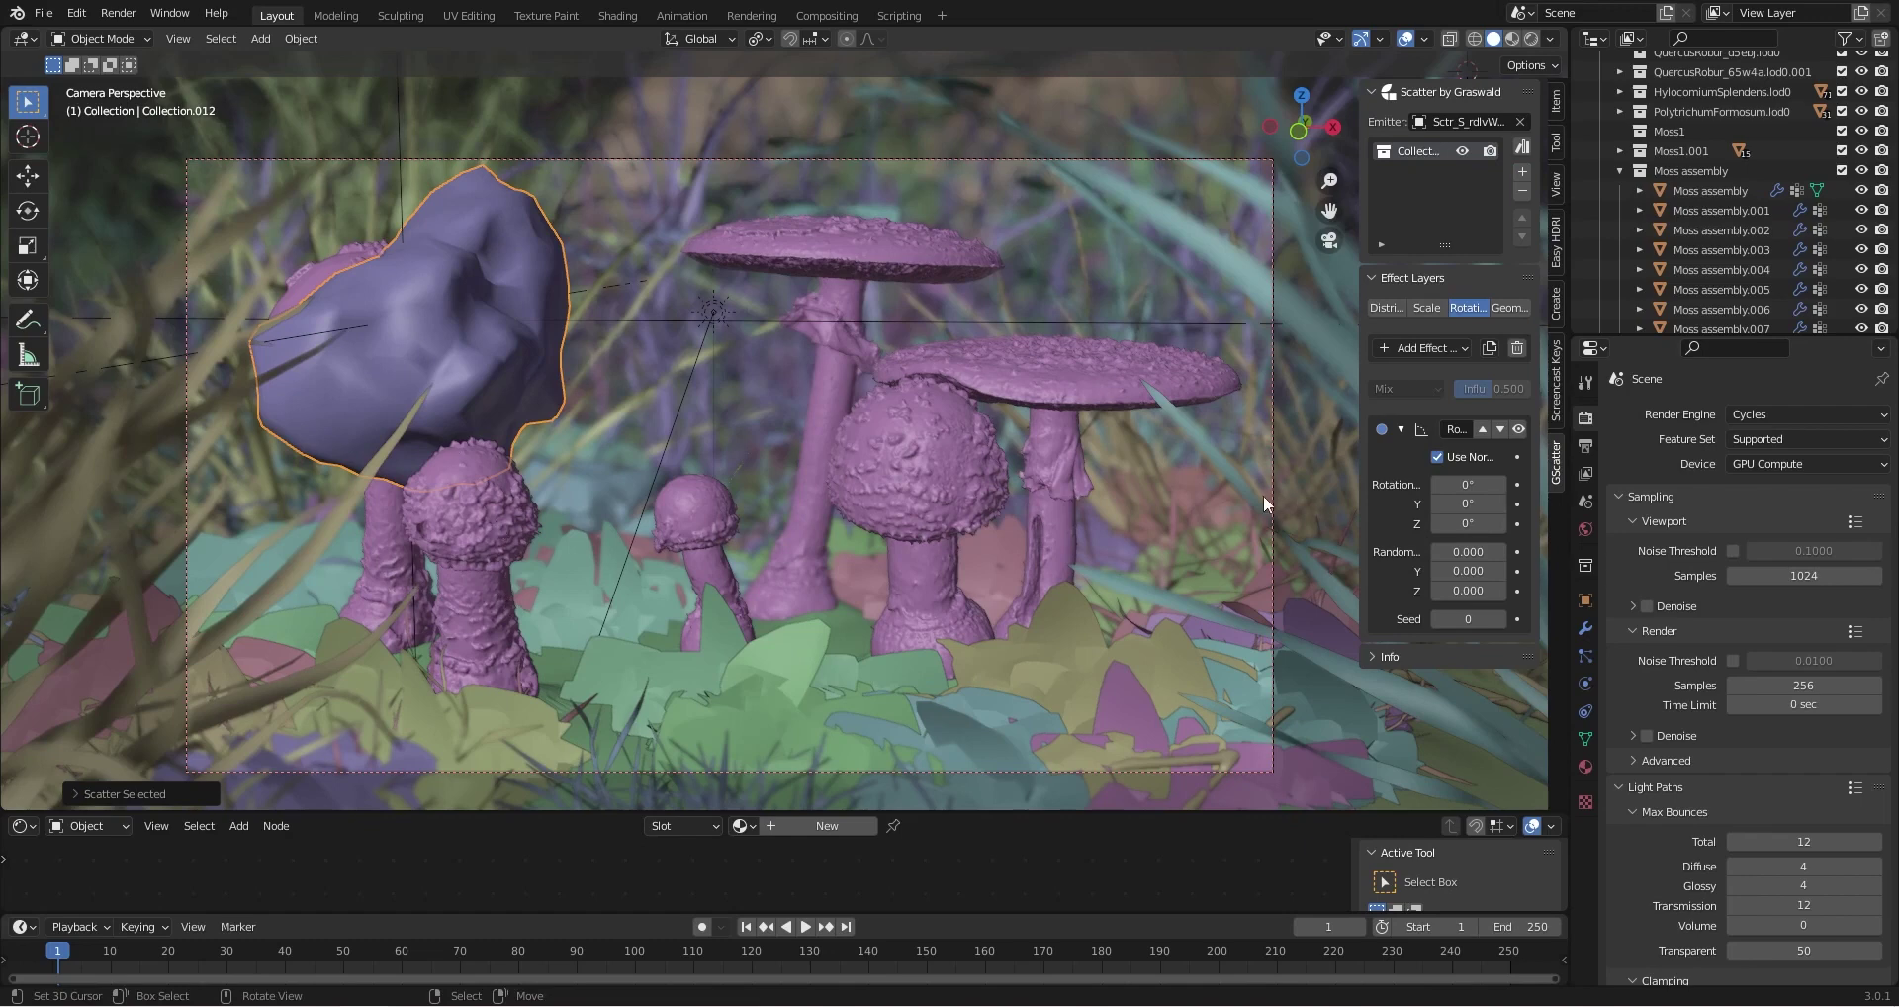
Add a multiplied weight paint layer to the debris scatter's distribution and start weight painting the mushrooms
click(1388, 308)
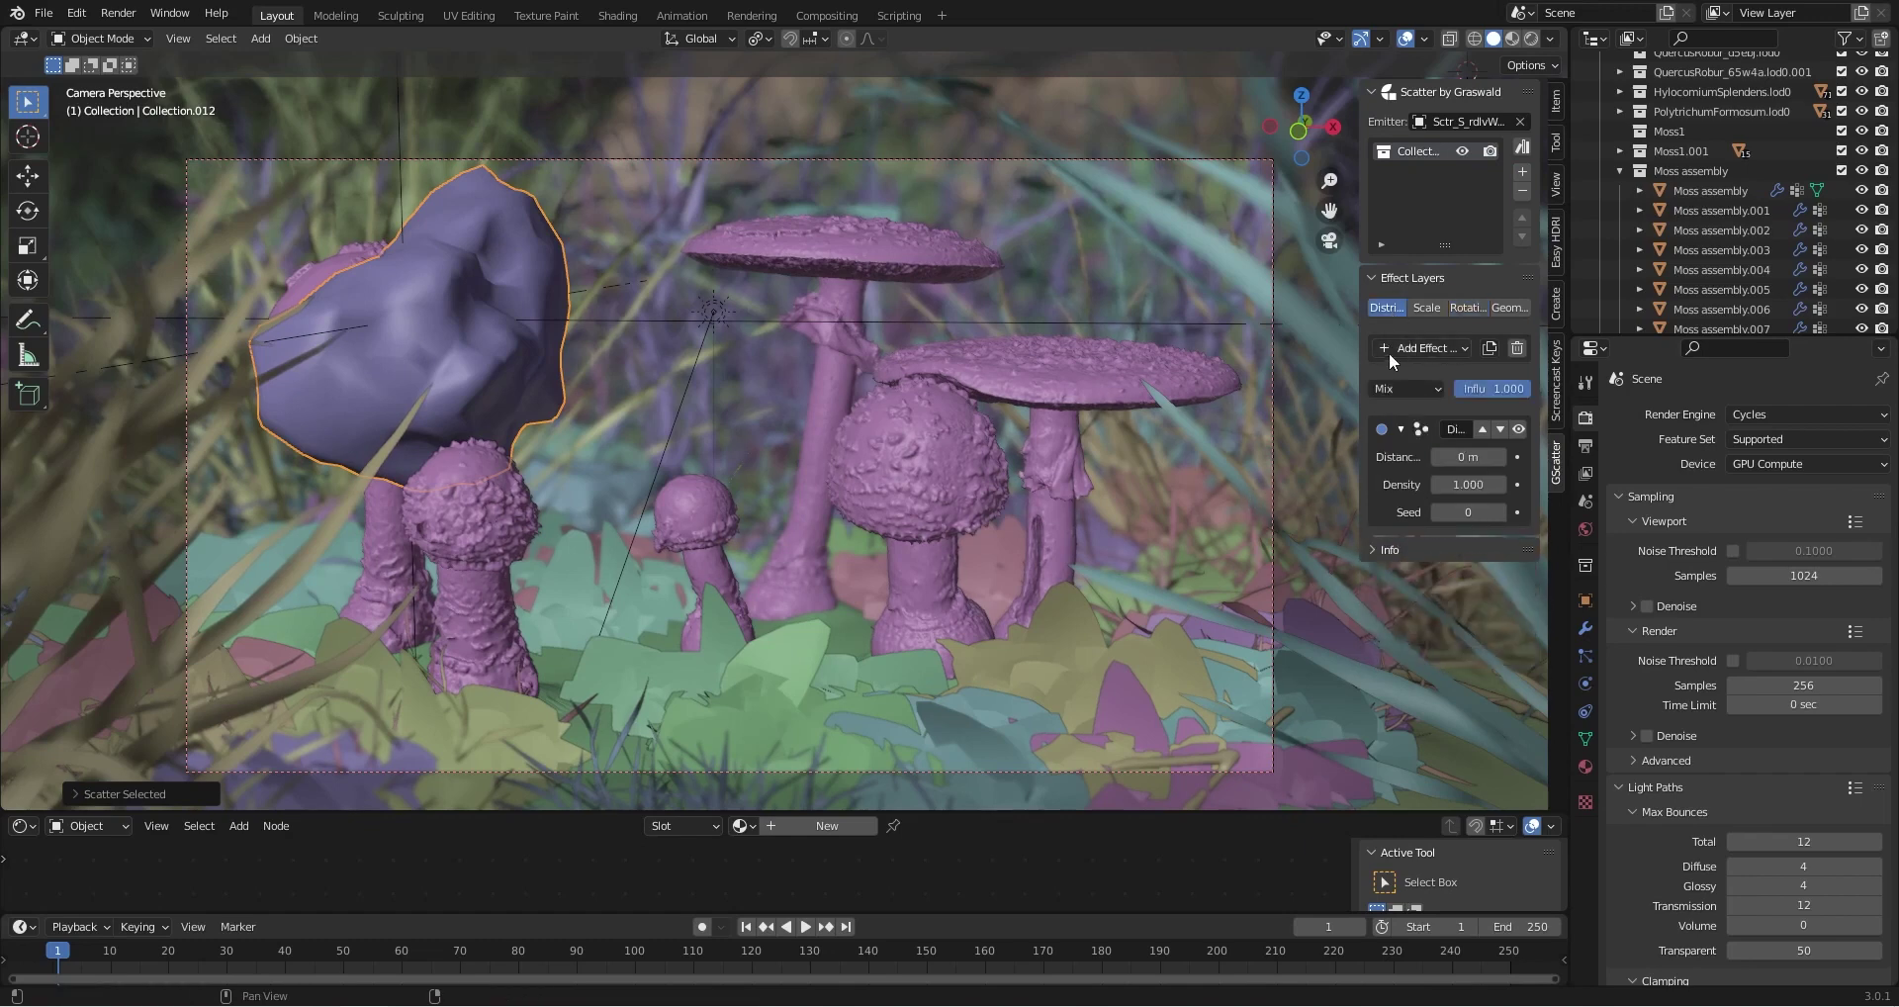
click(1399, 347)
click(1078, 451)
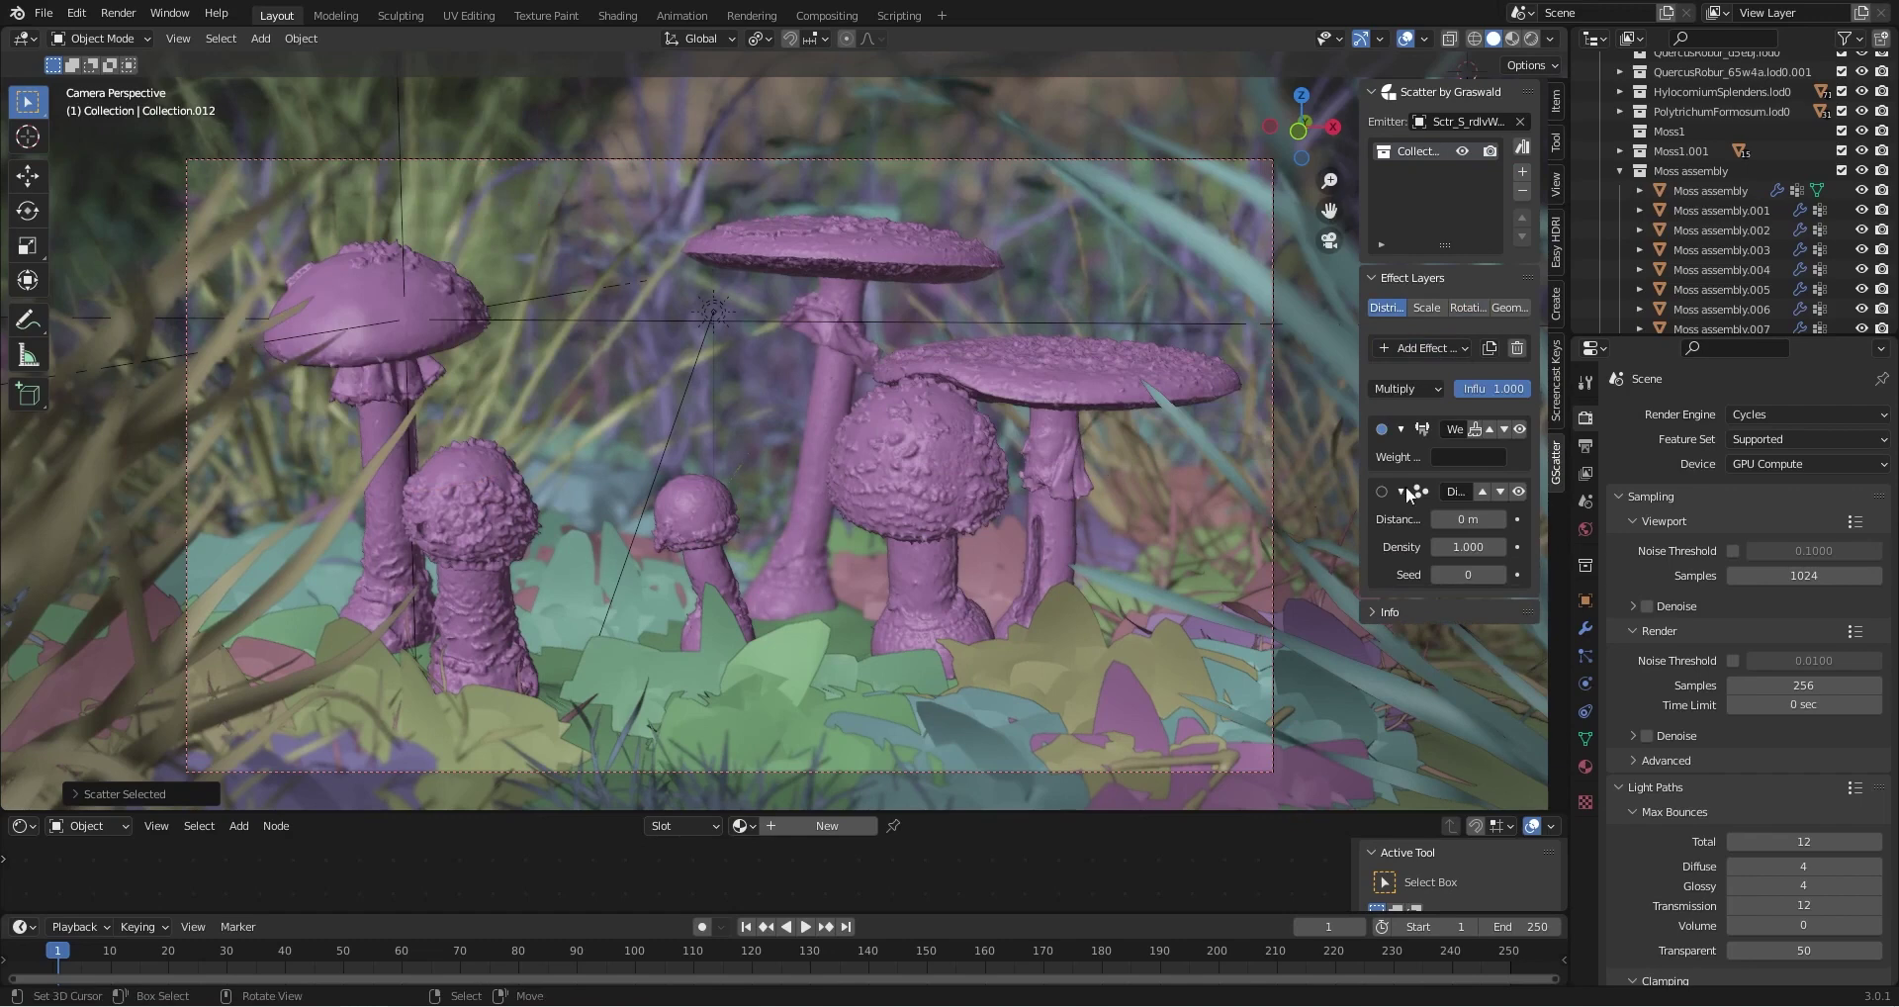
click(1476, 430)
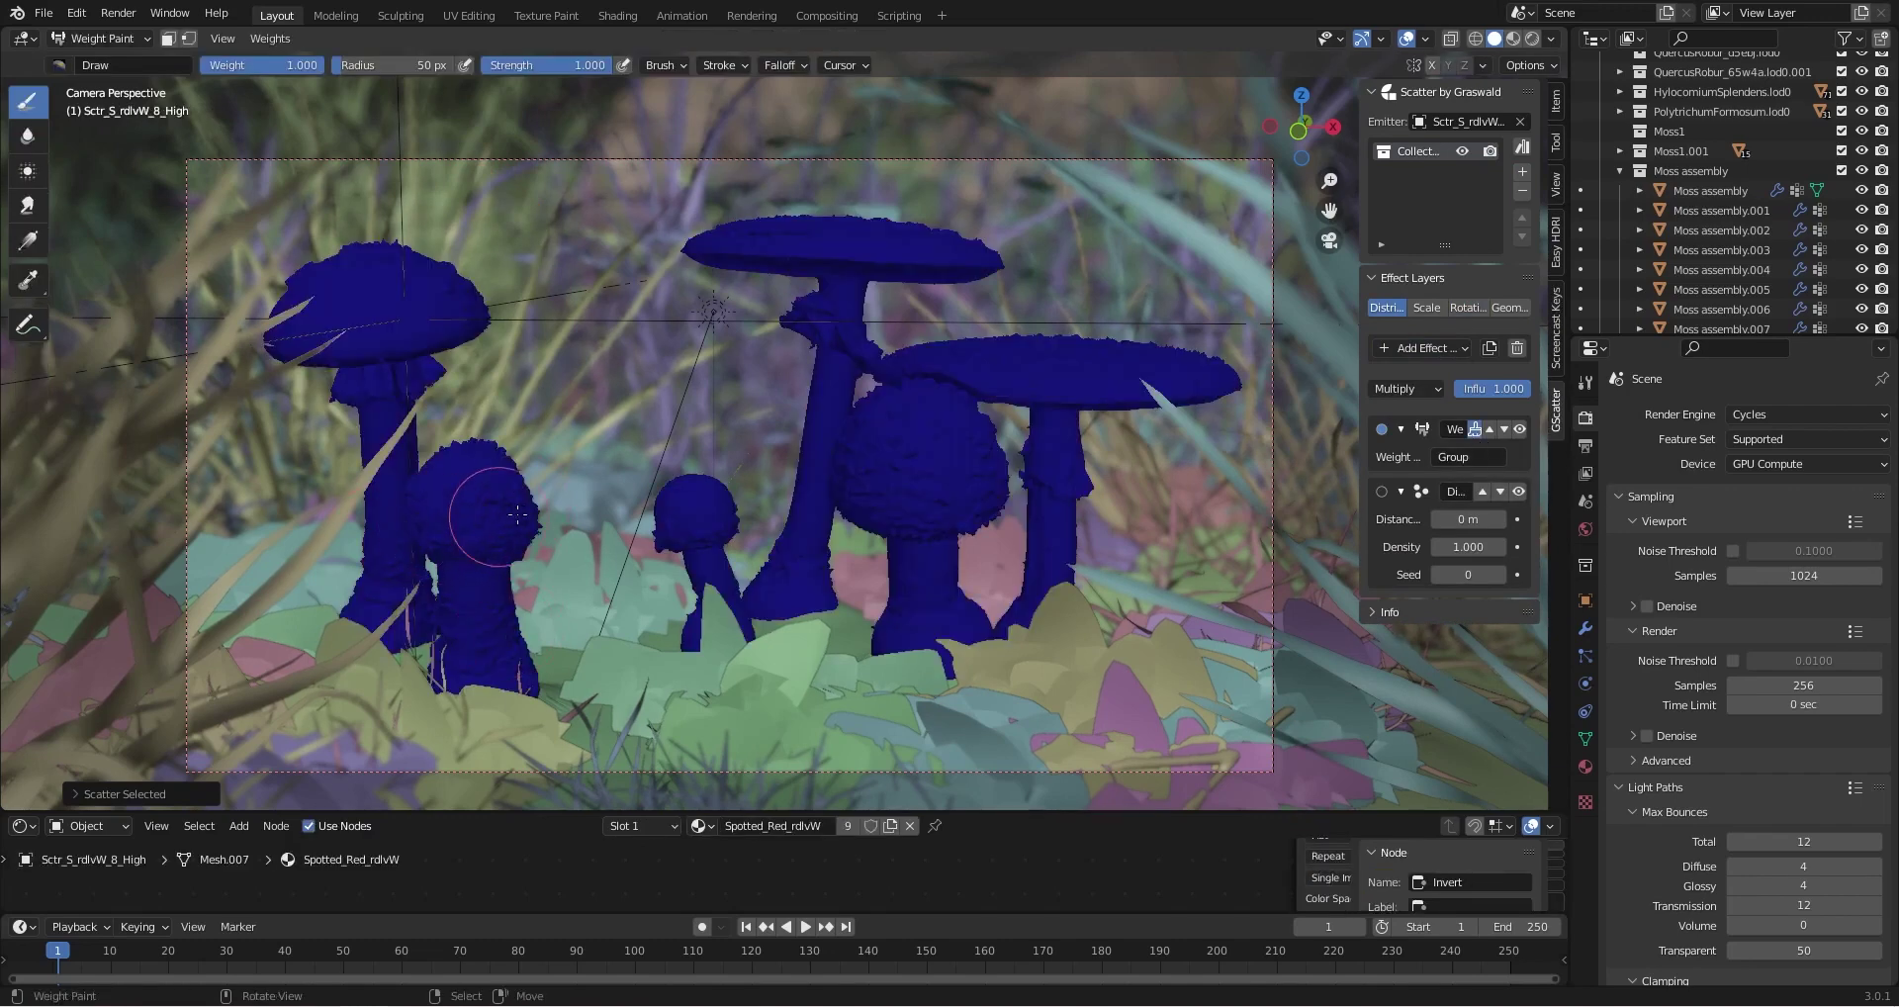
Apply a linear weight gradient with the Gradient tool so weight fades from the mushroom stem bases upward
click(29, 242)
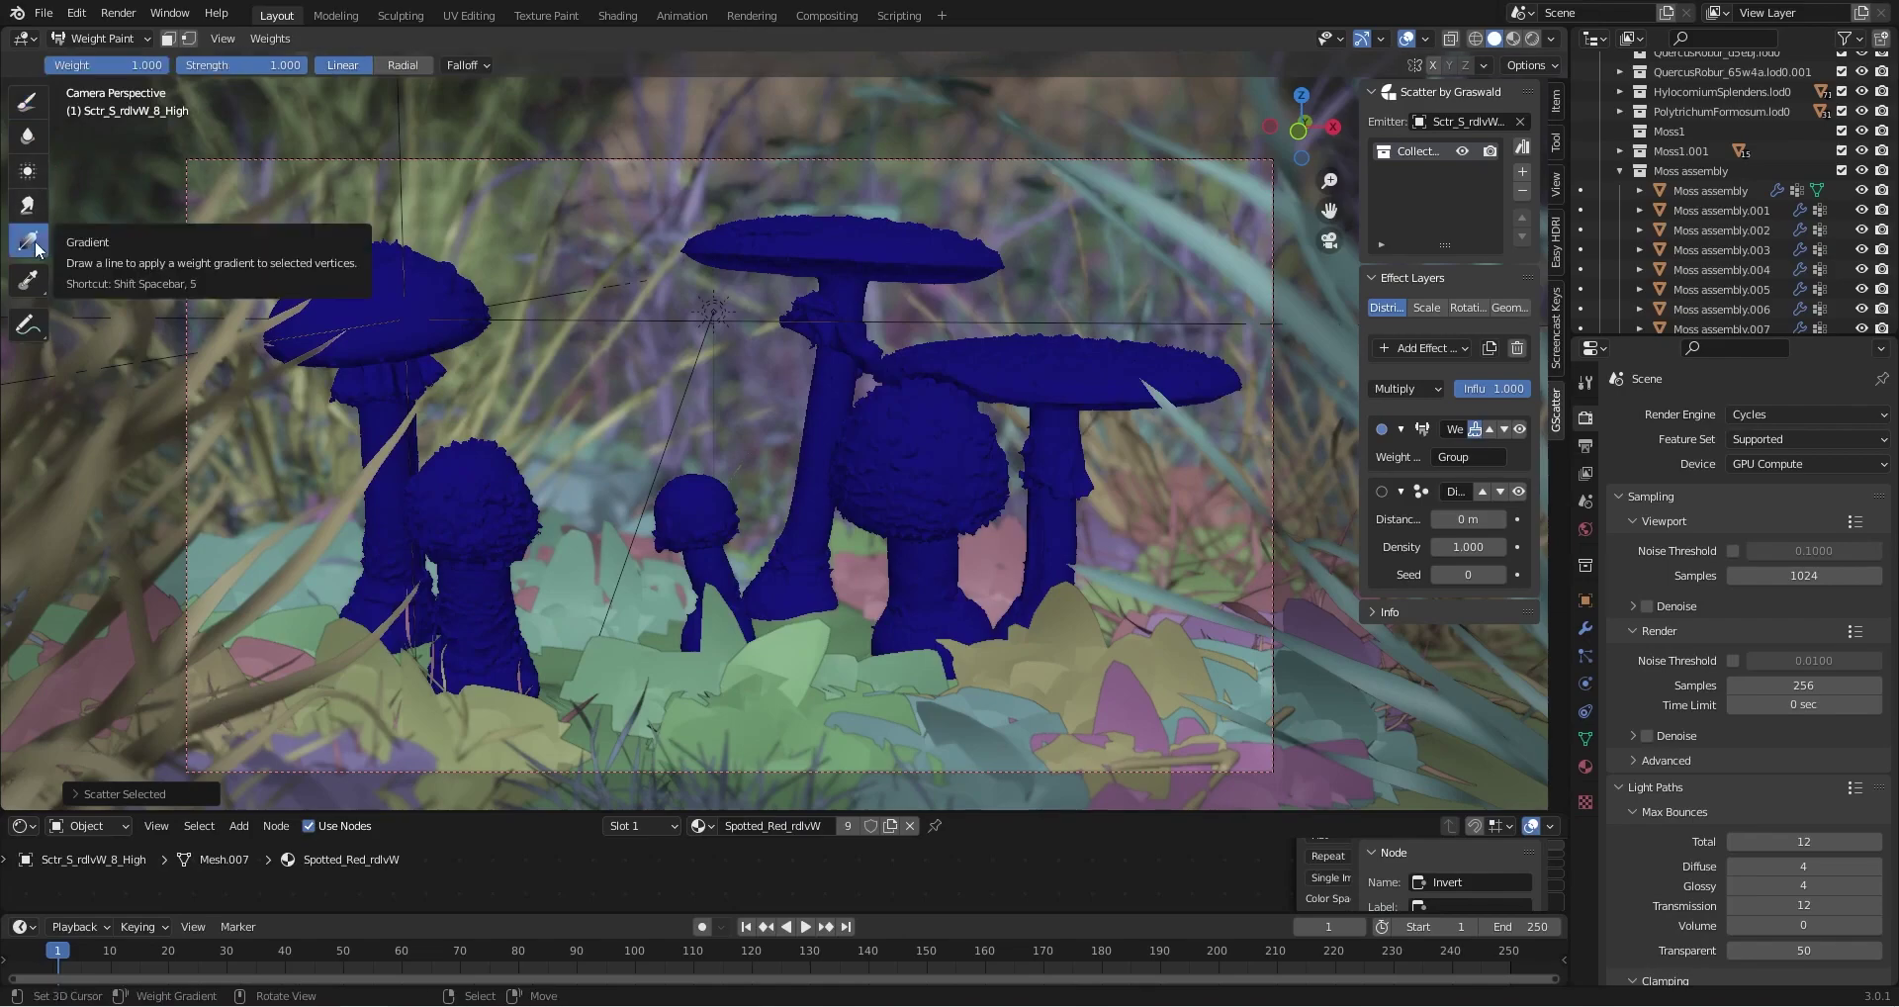
middle_drag(627, 510, 744, 556)
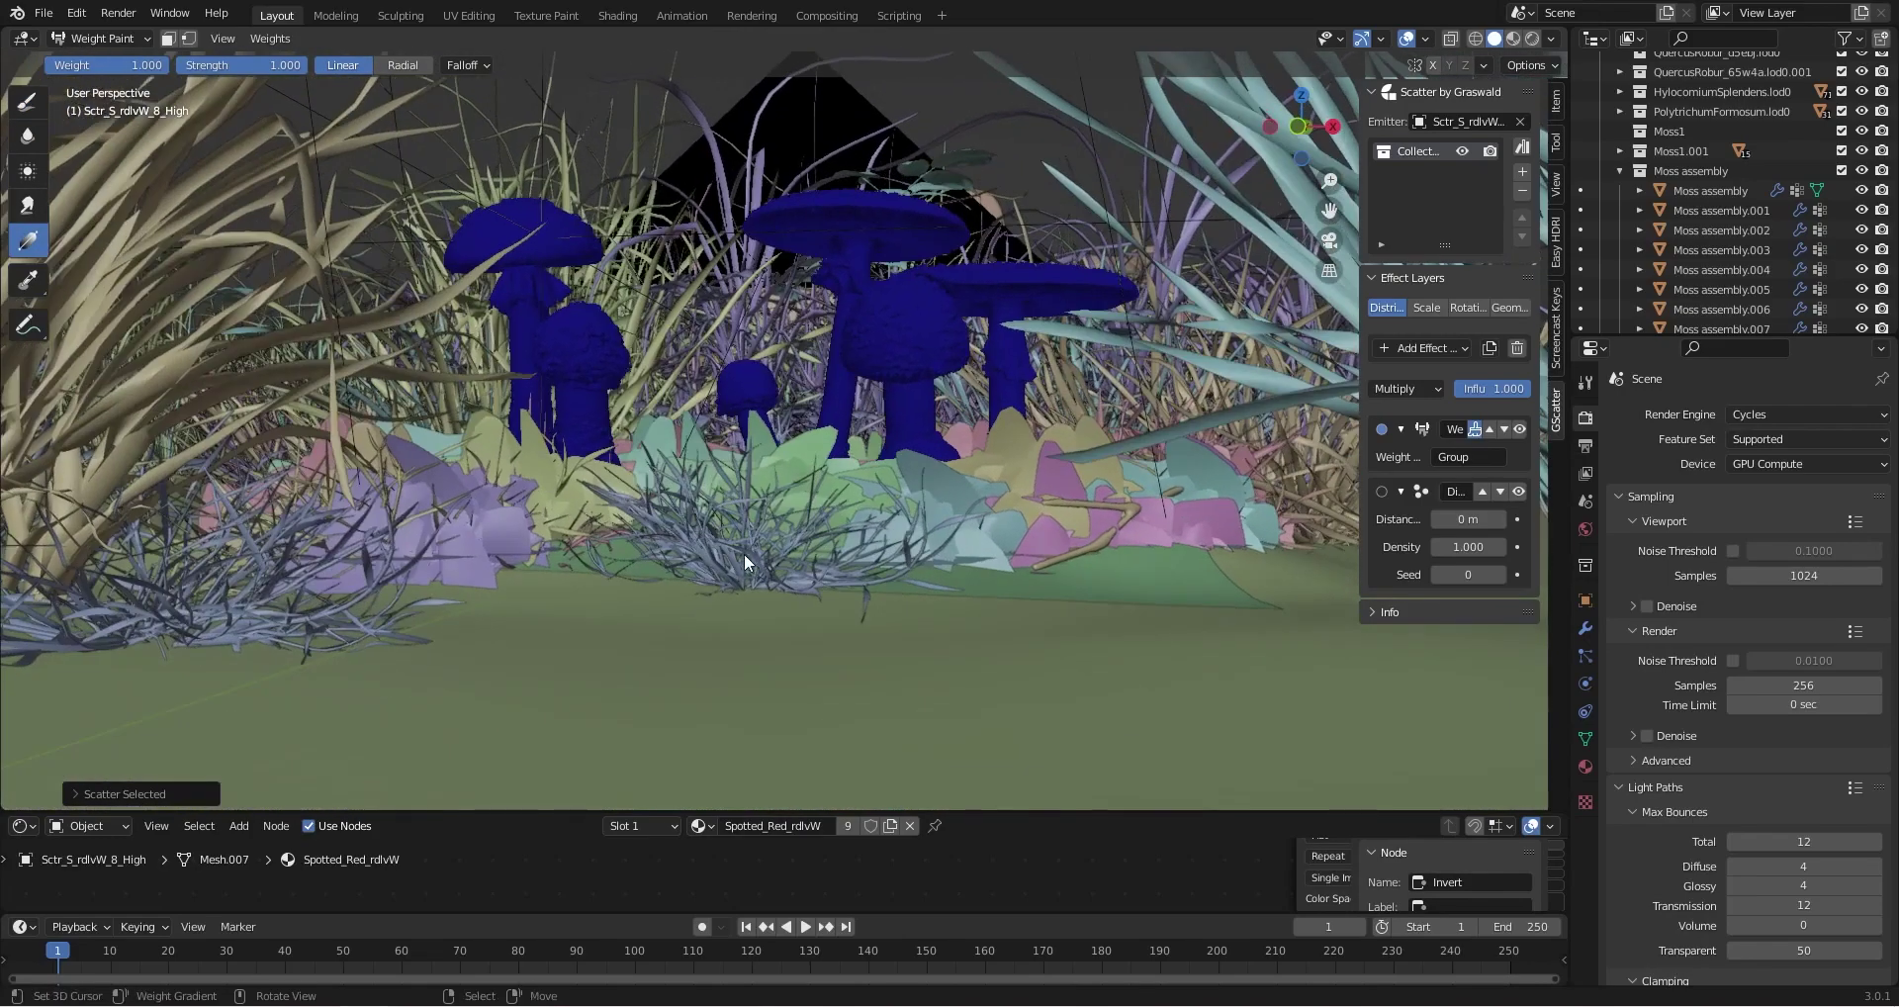
drag(739, 578, 740, 390)
middle_drag(740, 389, 699, 531)
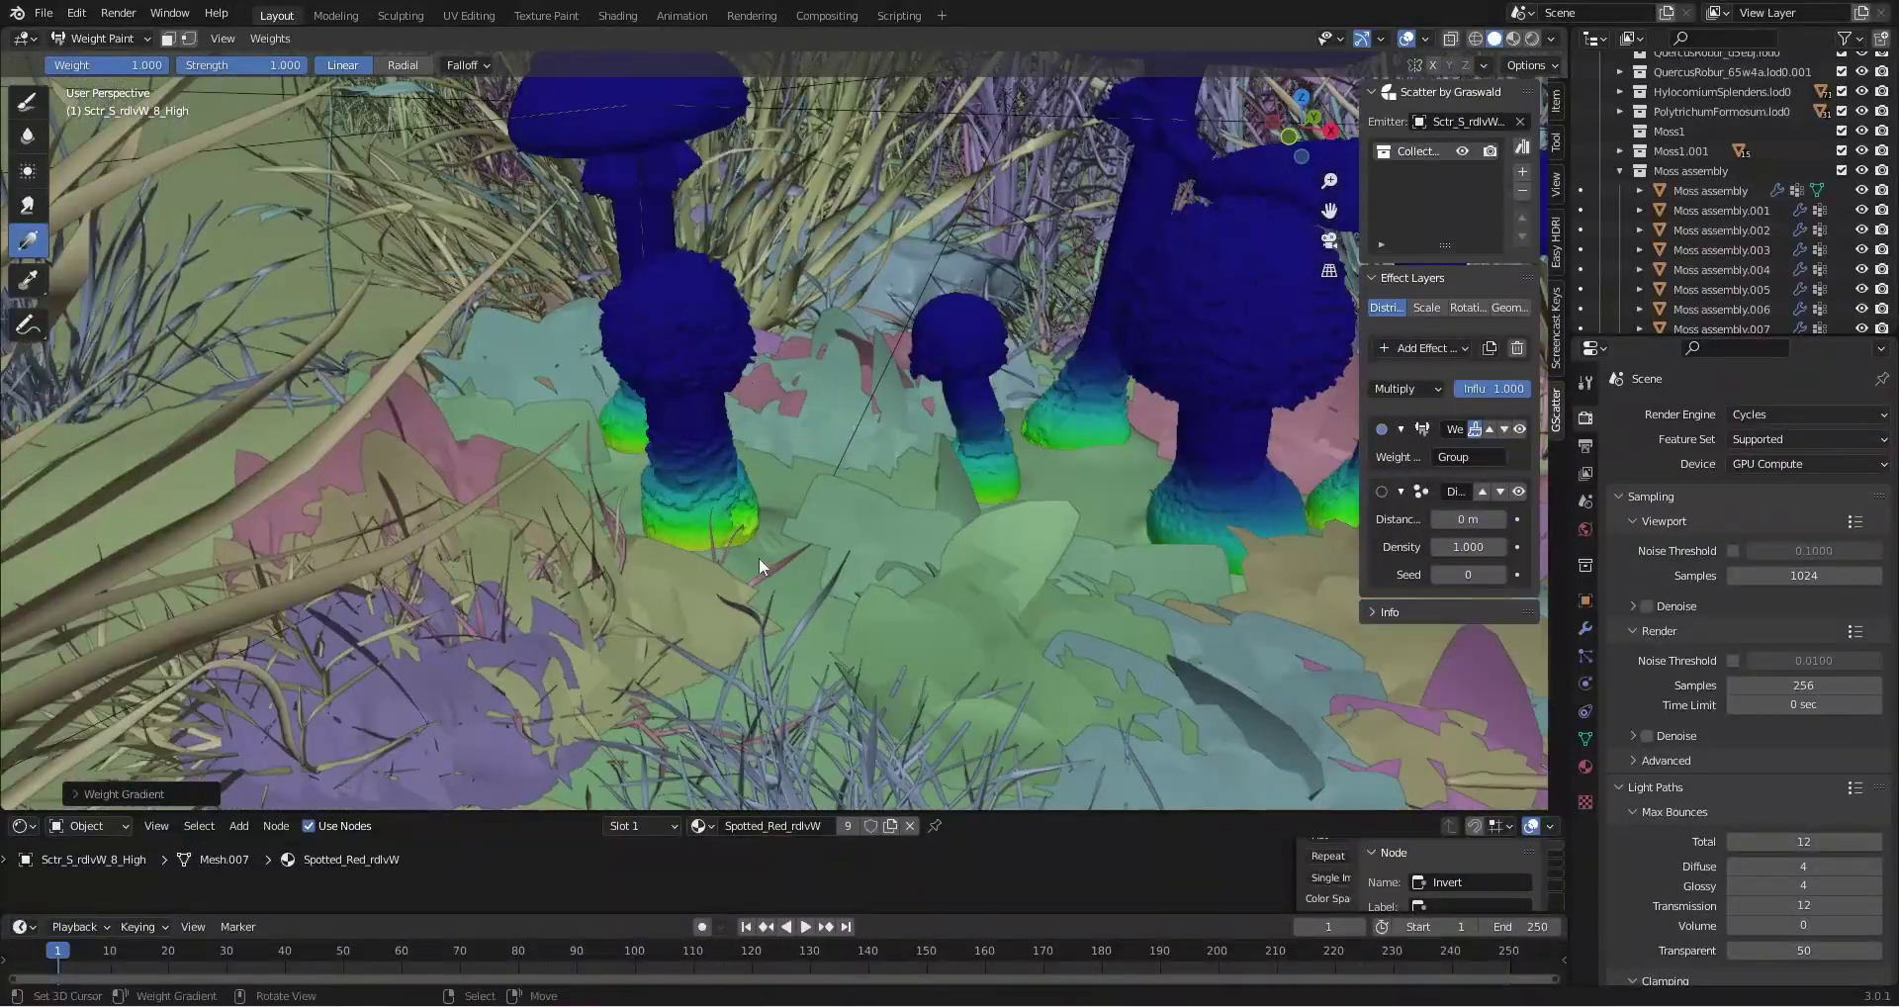
middle_drag(943, 332, 604, 477)
scroll(586, 460, up, 2)
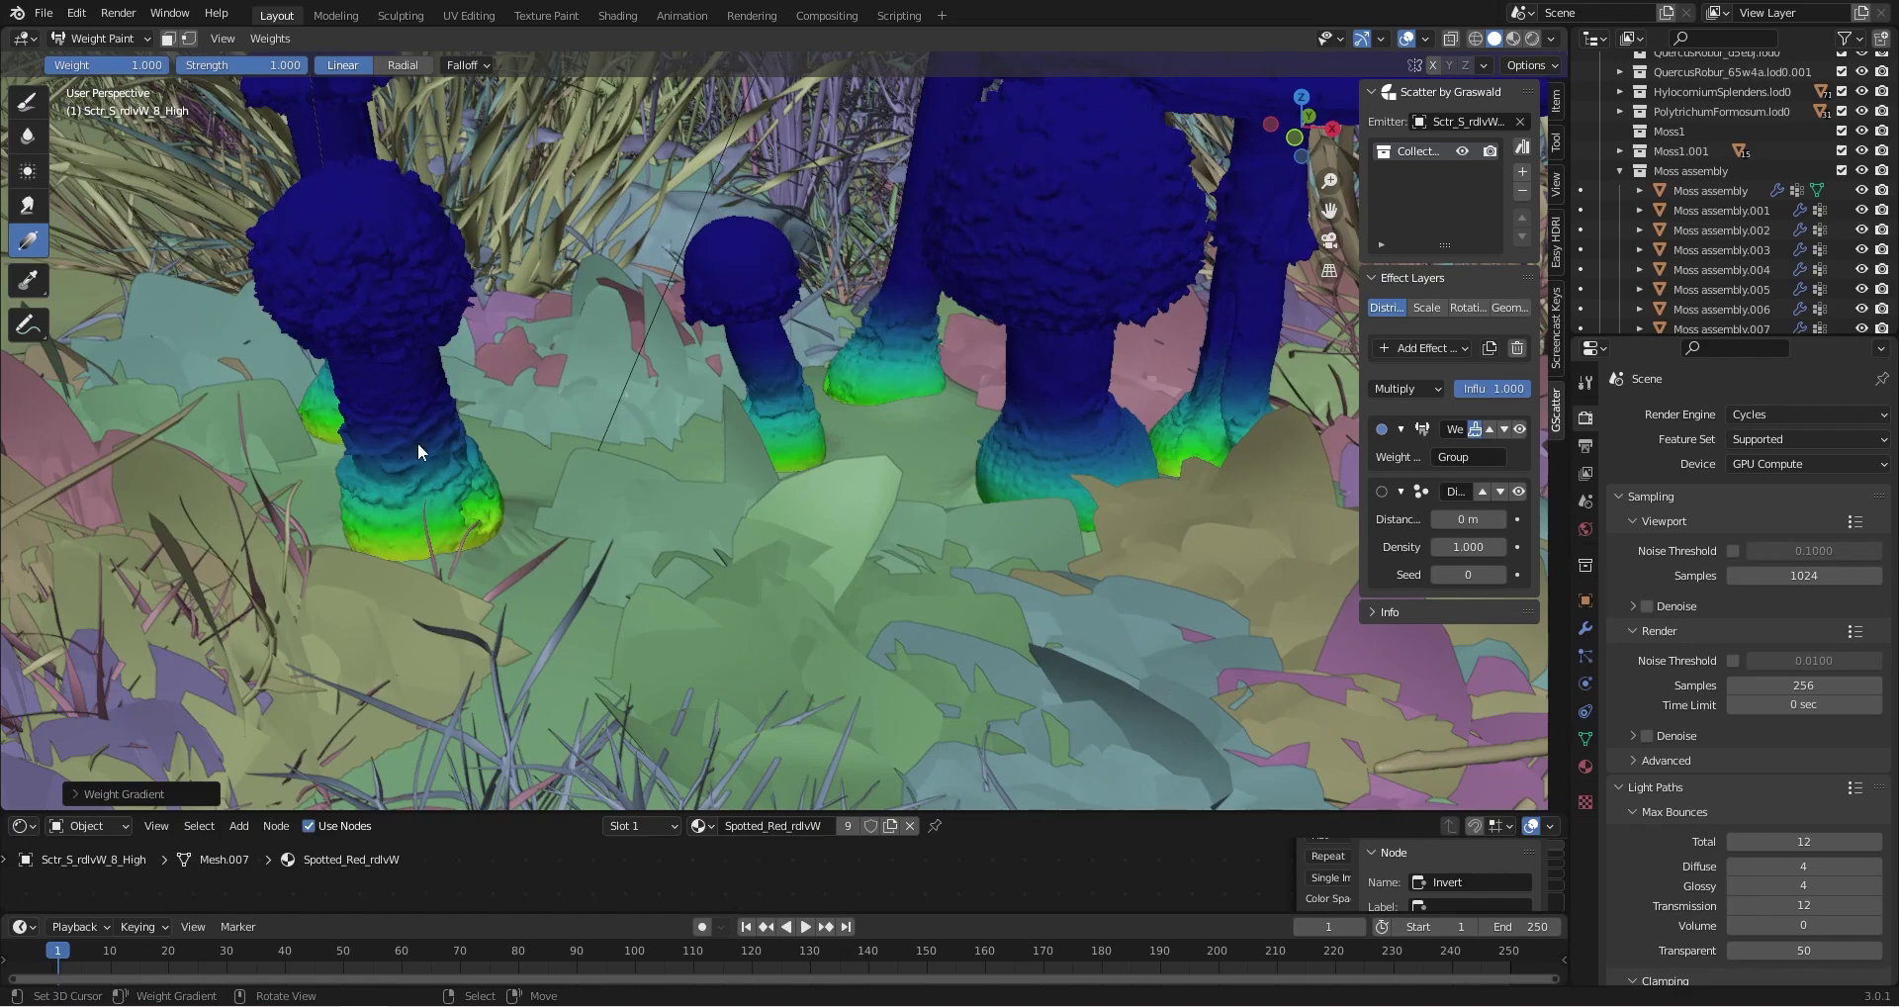
middle_drag(705, 491, 720, 427)
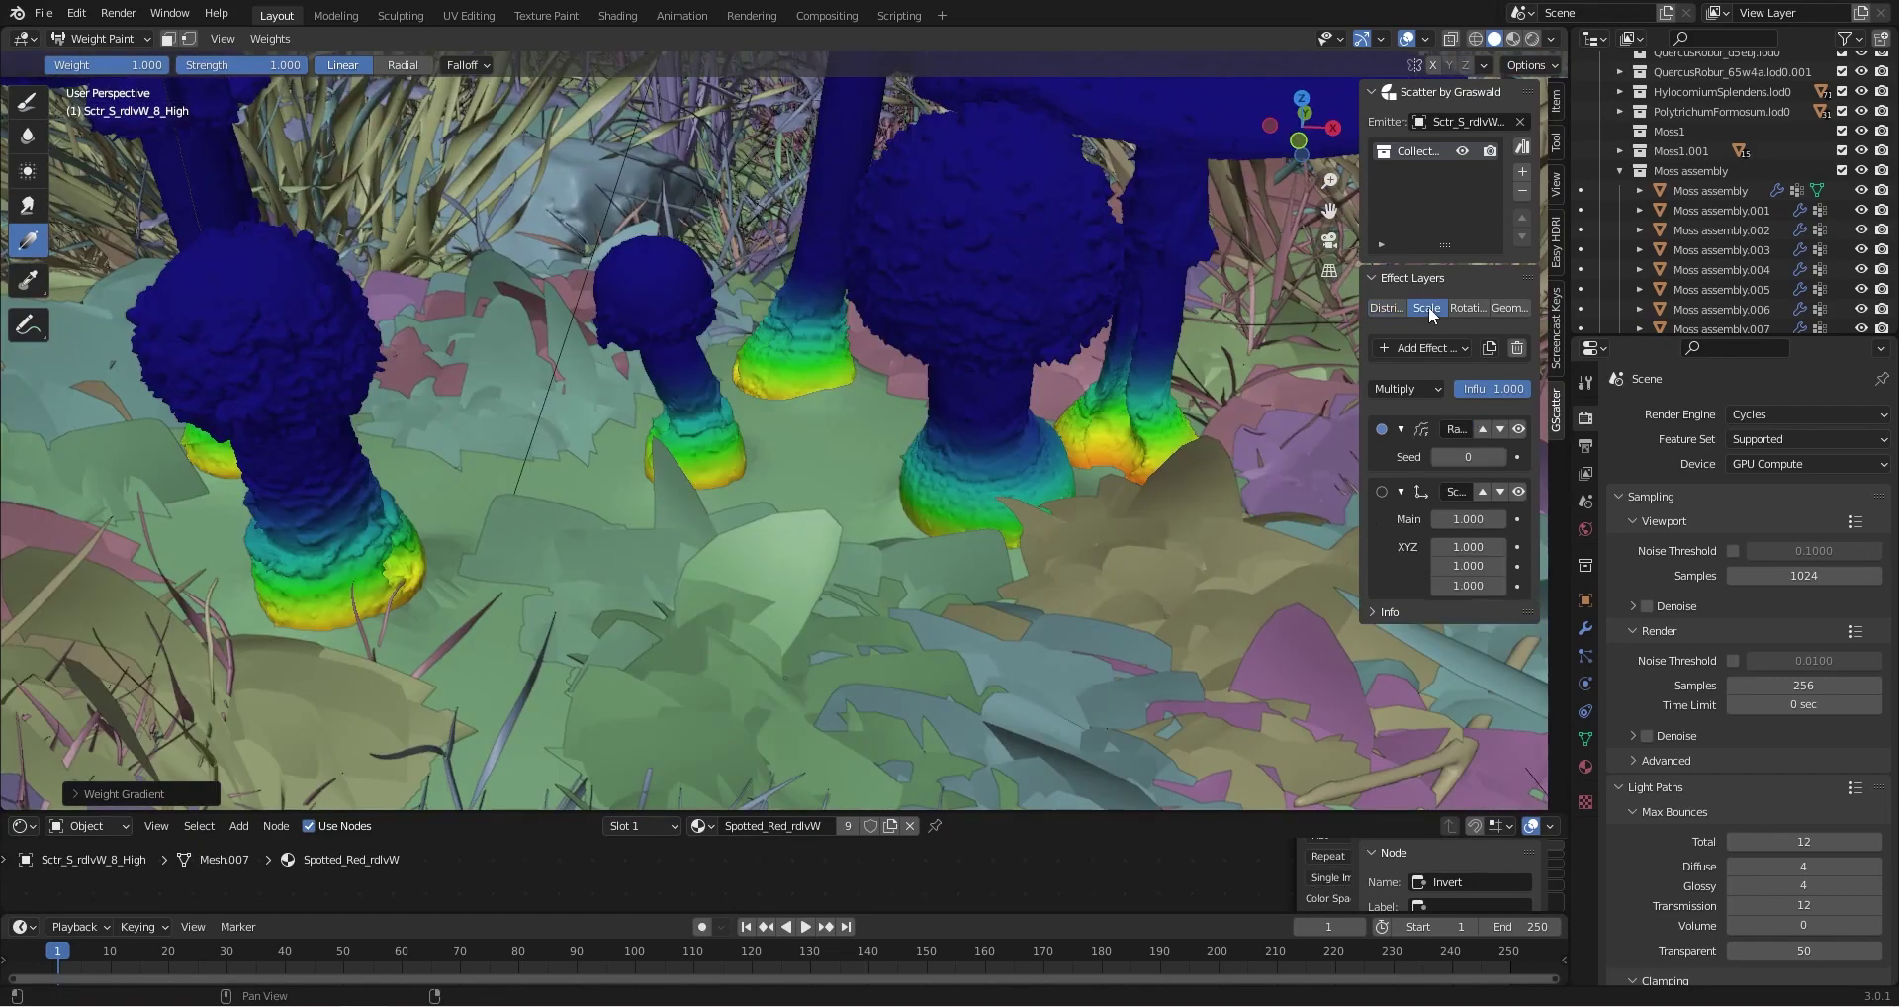
Set the debris scatter's main scale to 0.015 and its Z rotation randomness to 1
click(1428, 307)
click(1468, 518)
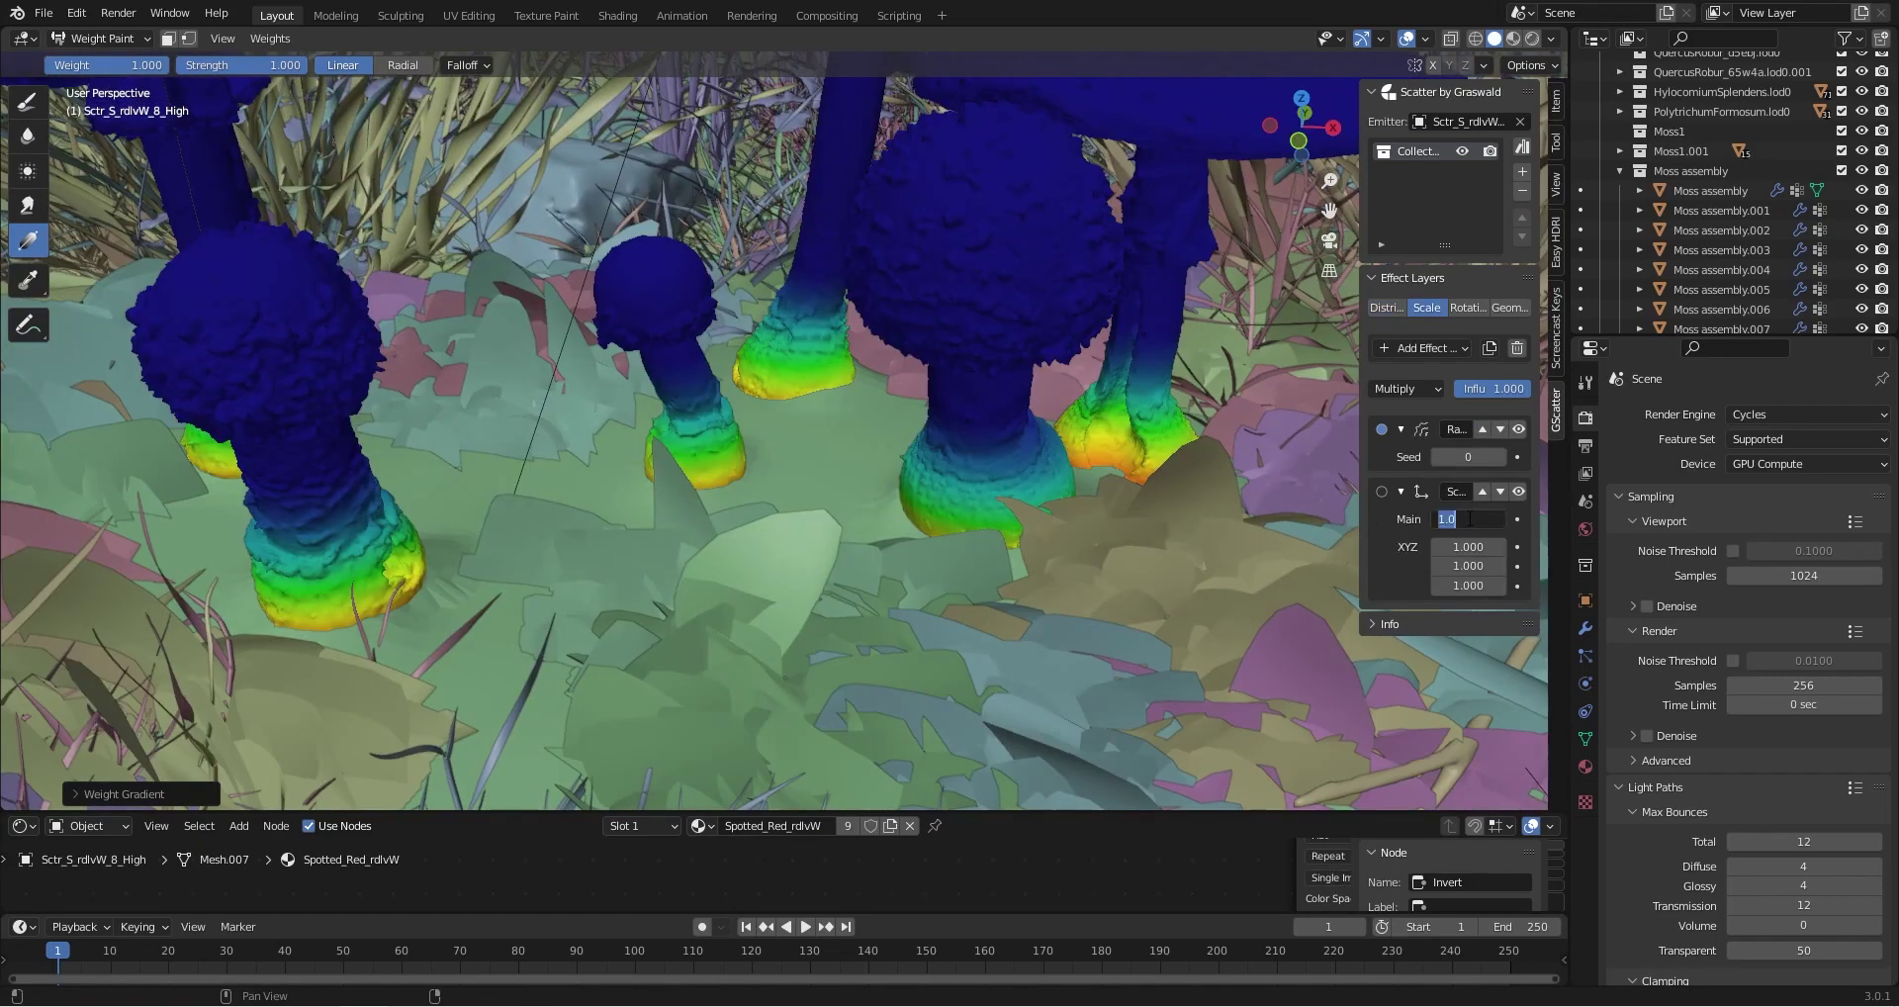
text(0.)
key(Return)
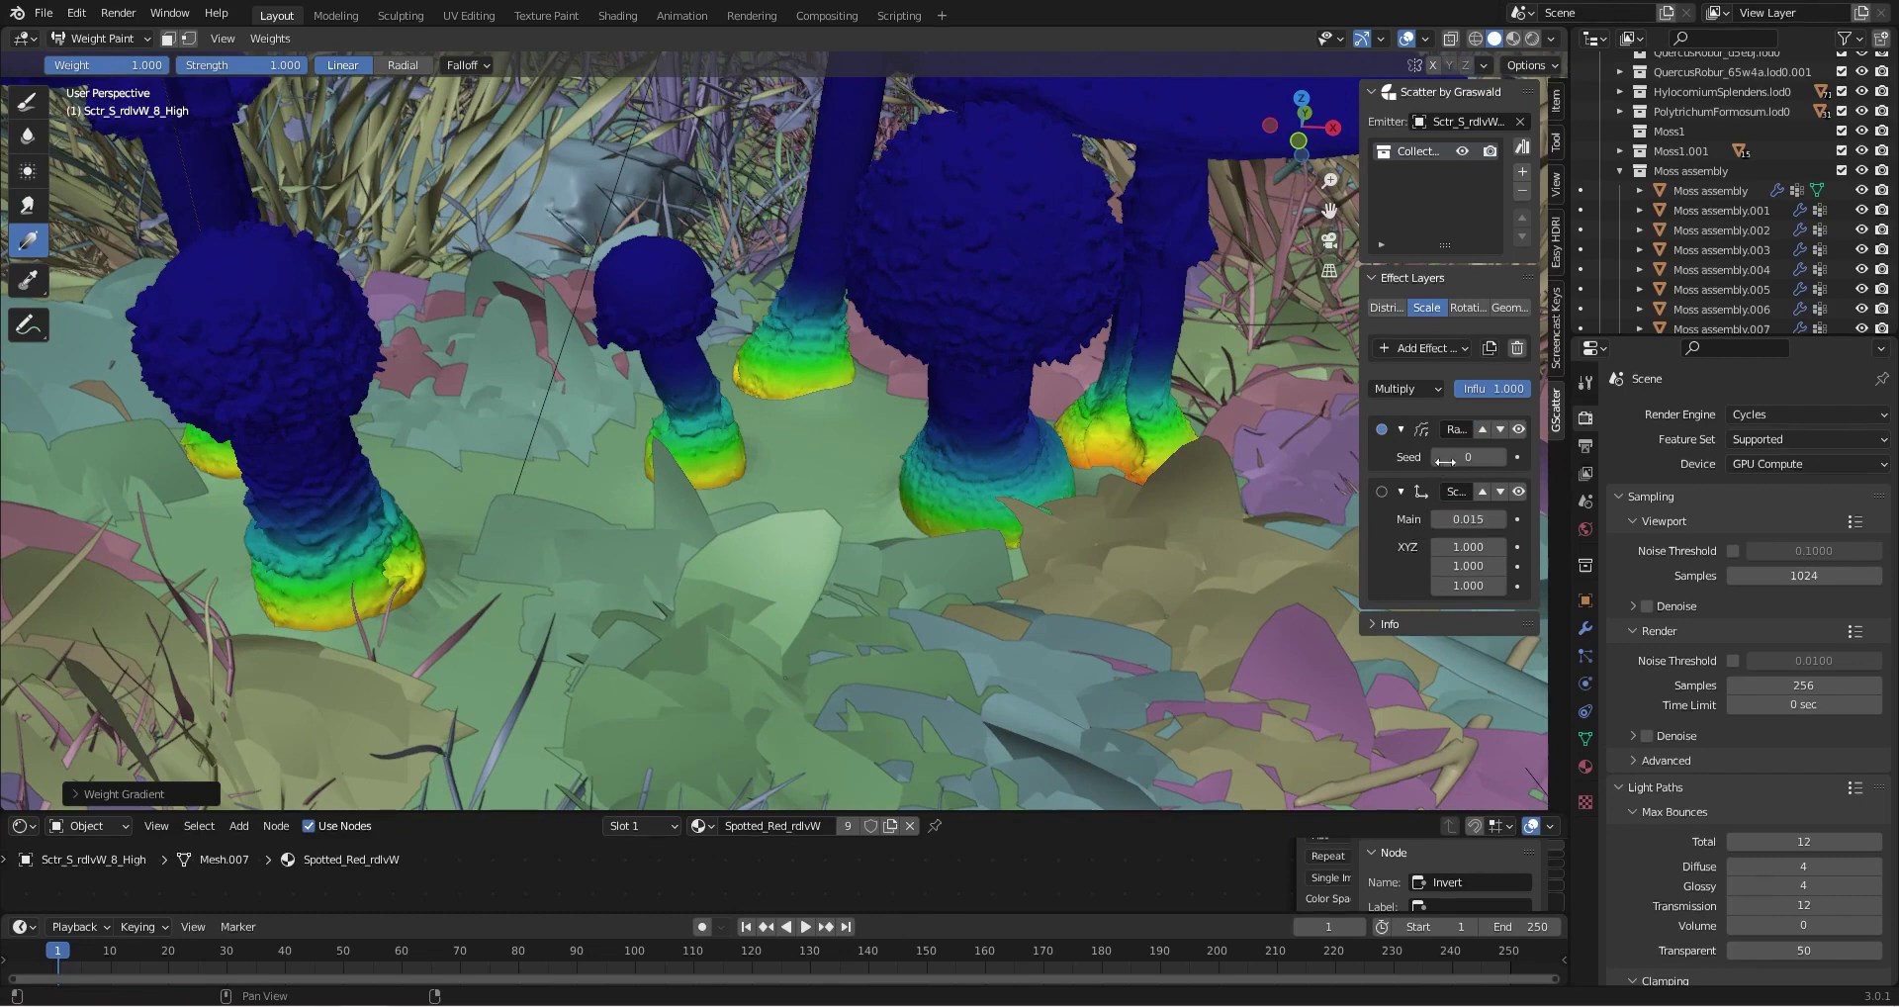
click(1466, 308)
click(1458, 592)
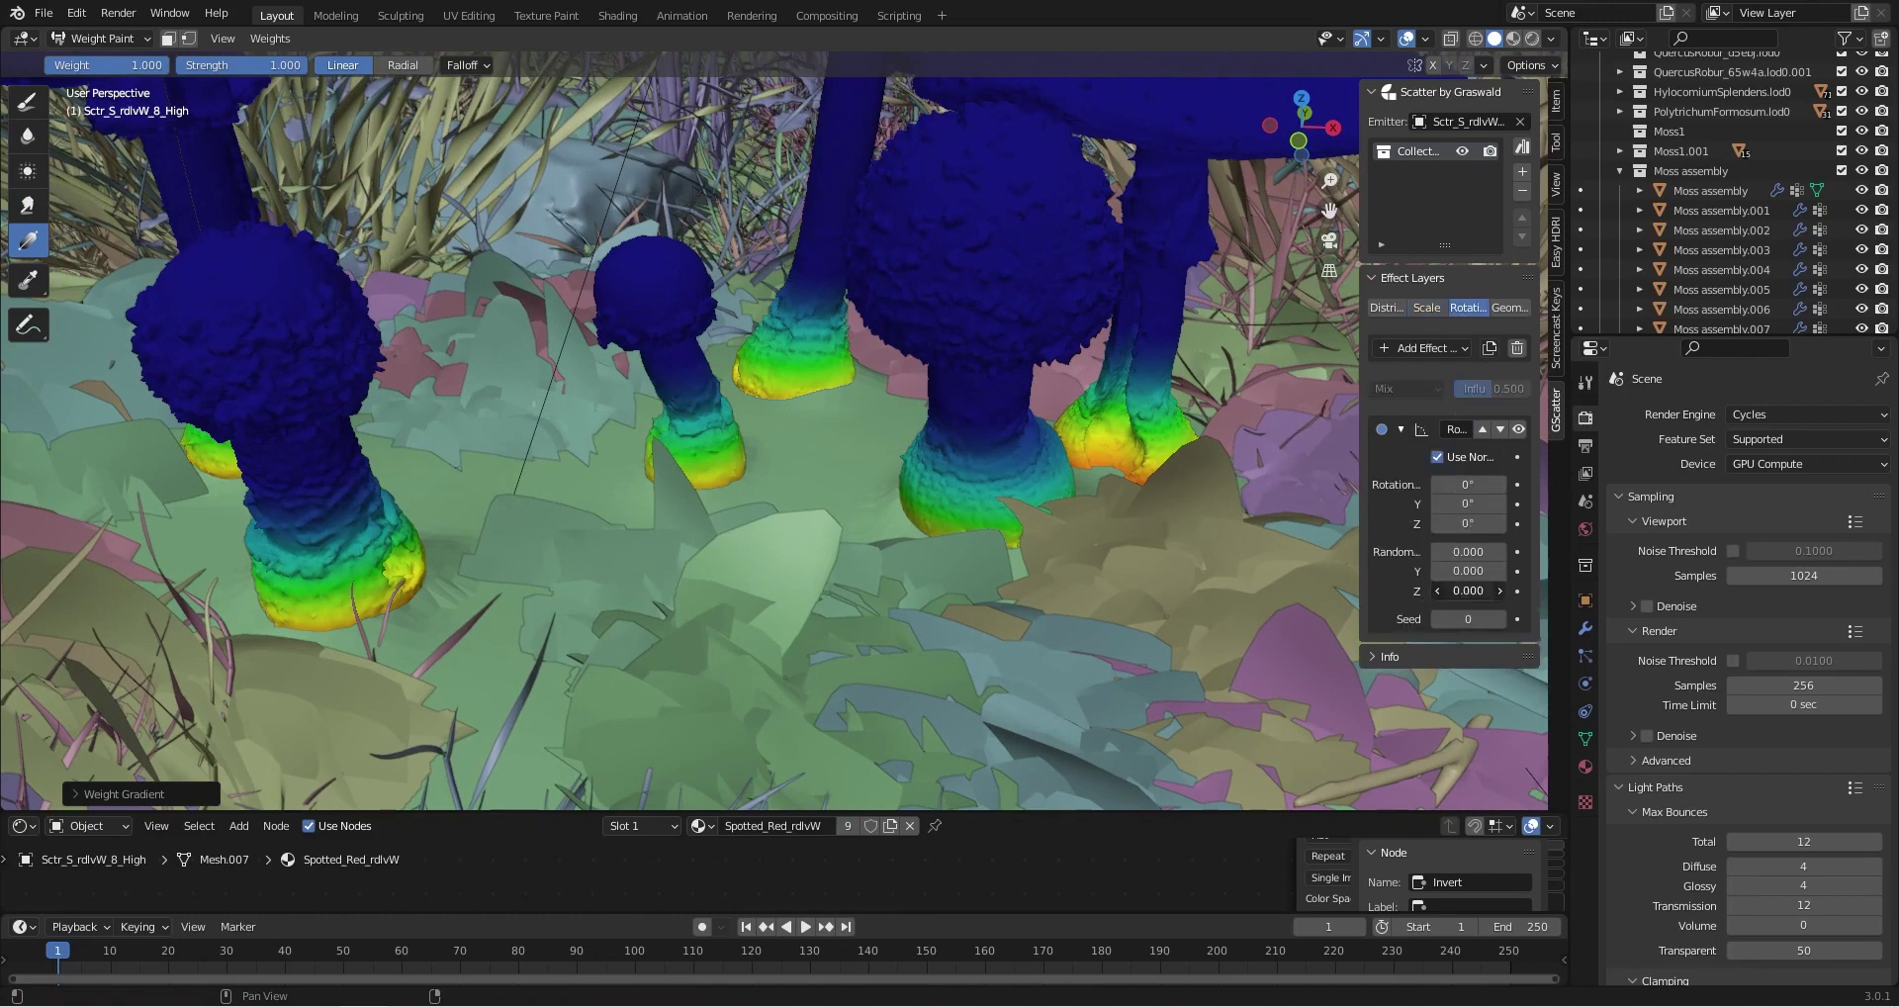
text(1)
key(Return)
Set the debris scatter's distribution density on the mushrooms to 2000
click(1386, 307)
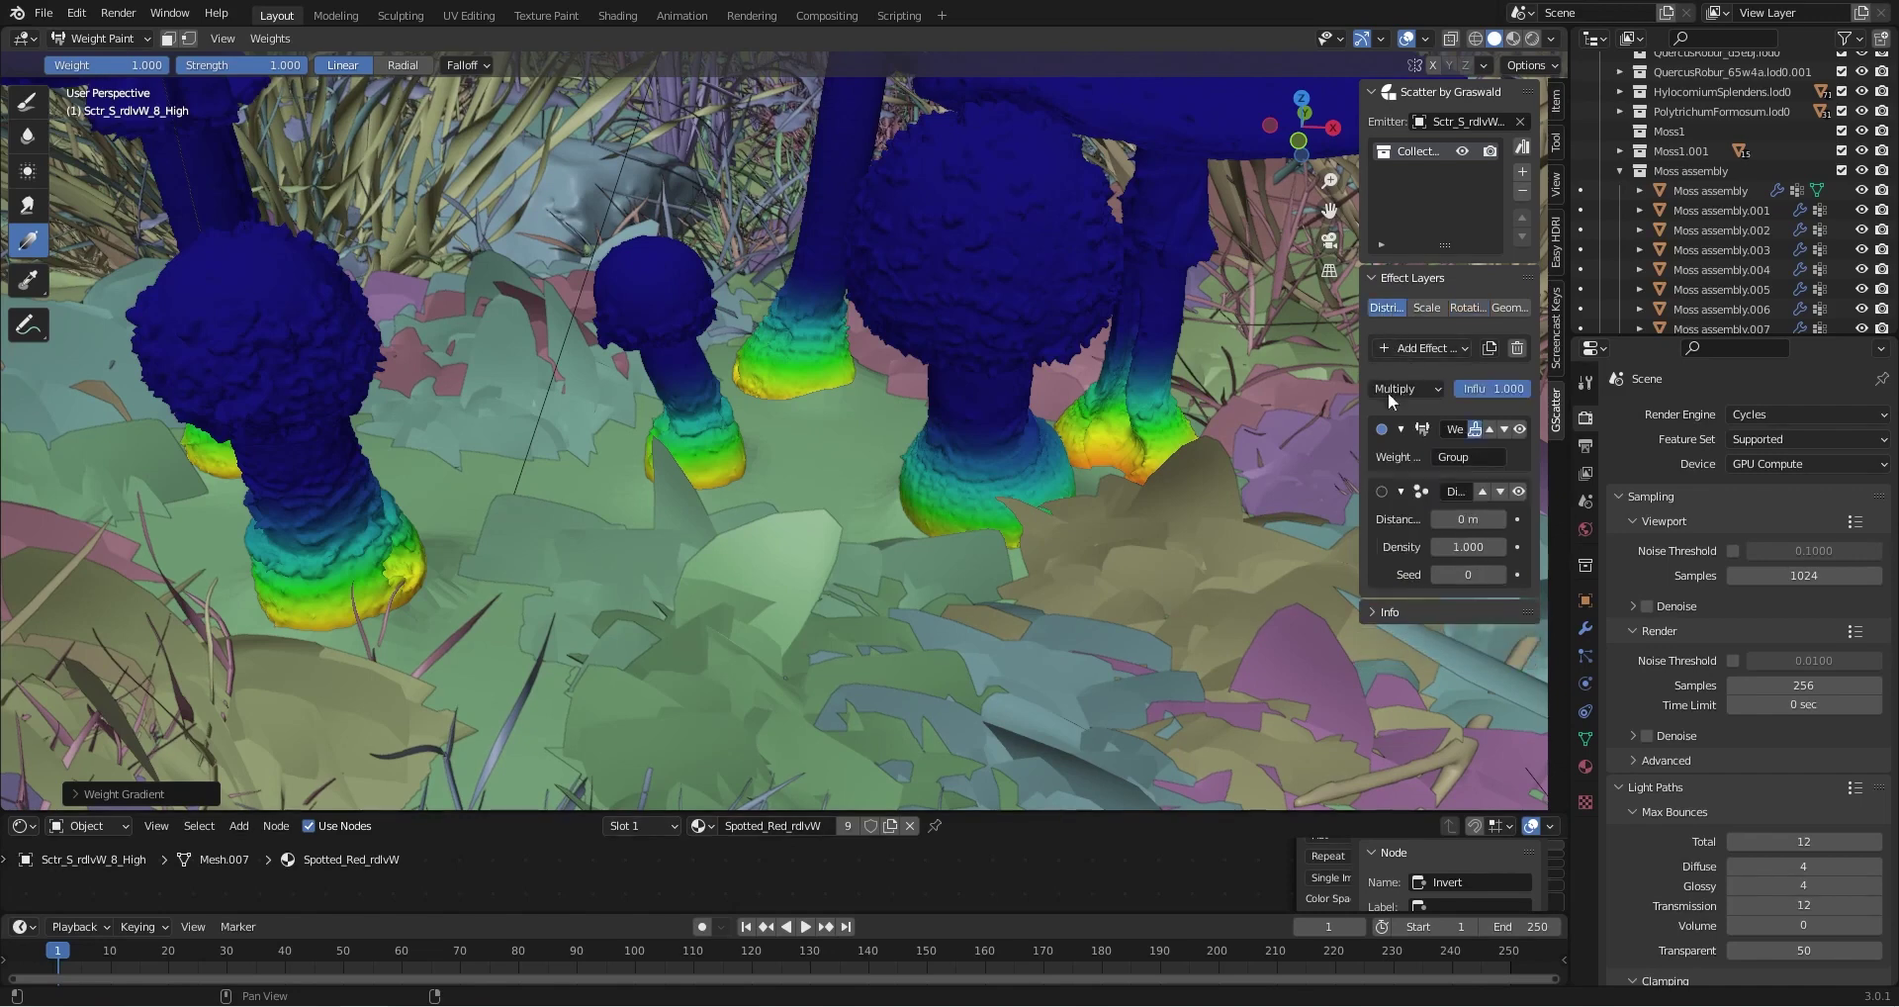
click(1468, 550)
text(2000)
key(Return)
shift+middle_drag(1196, 574, 1189, 552)
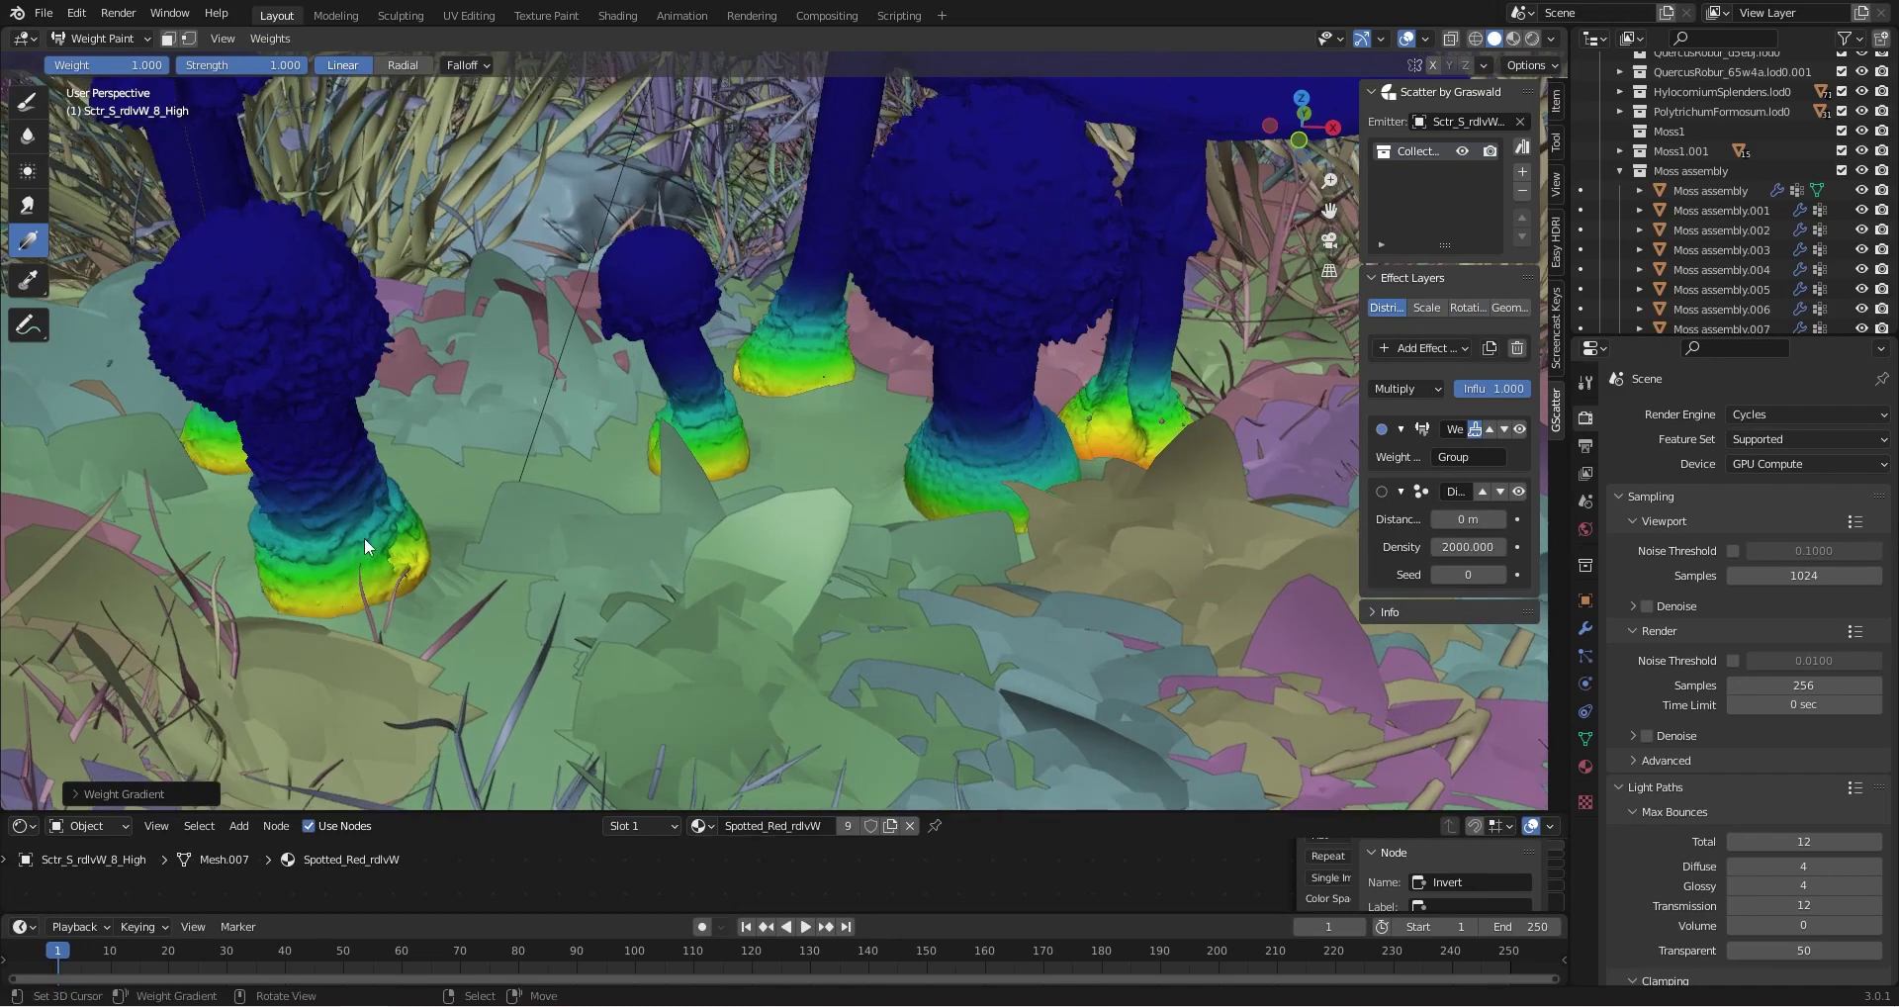
Lower the influence of the debris scatter's random scale layer to 0.275
click(1421, 307)
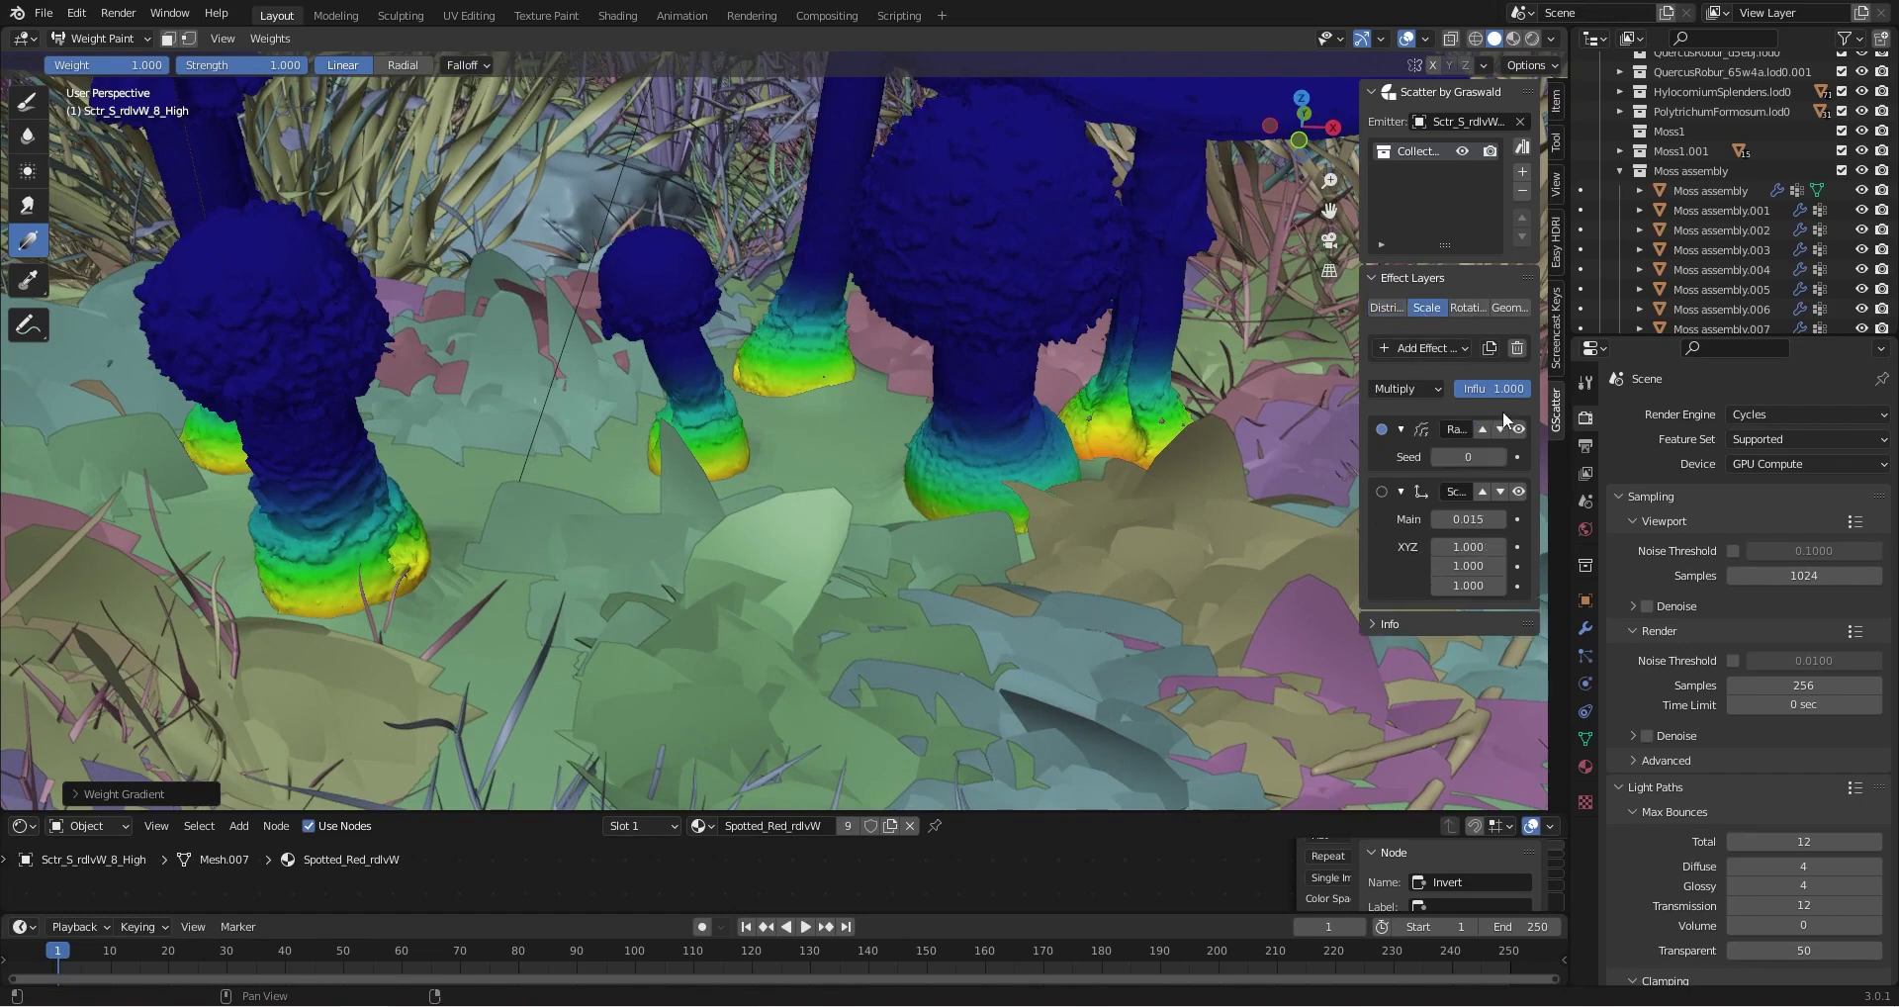
drag(1520, 388, 1479, 389)
scroll(940, 543, up, 2)
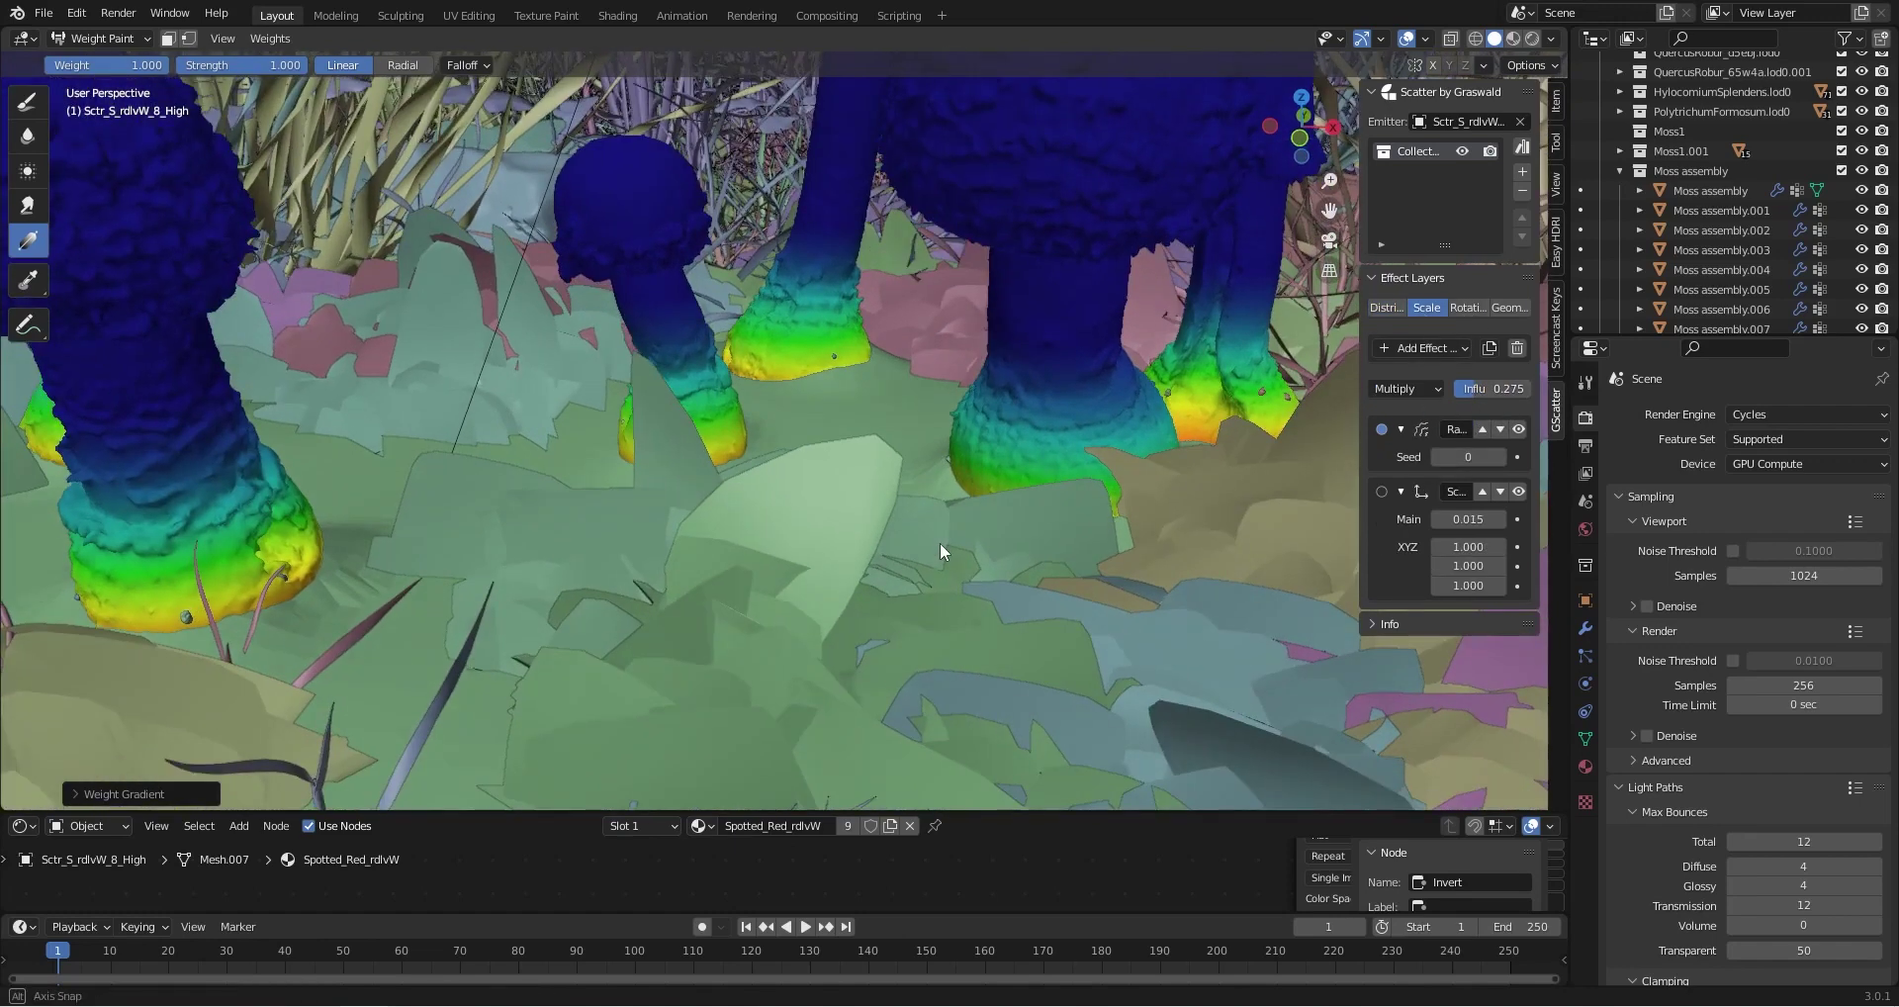
Set the debris scatter's density to 10000, then return to the camera view and leave weight painting
click(1385, 308)
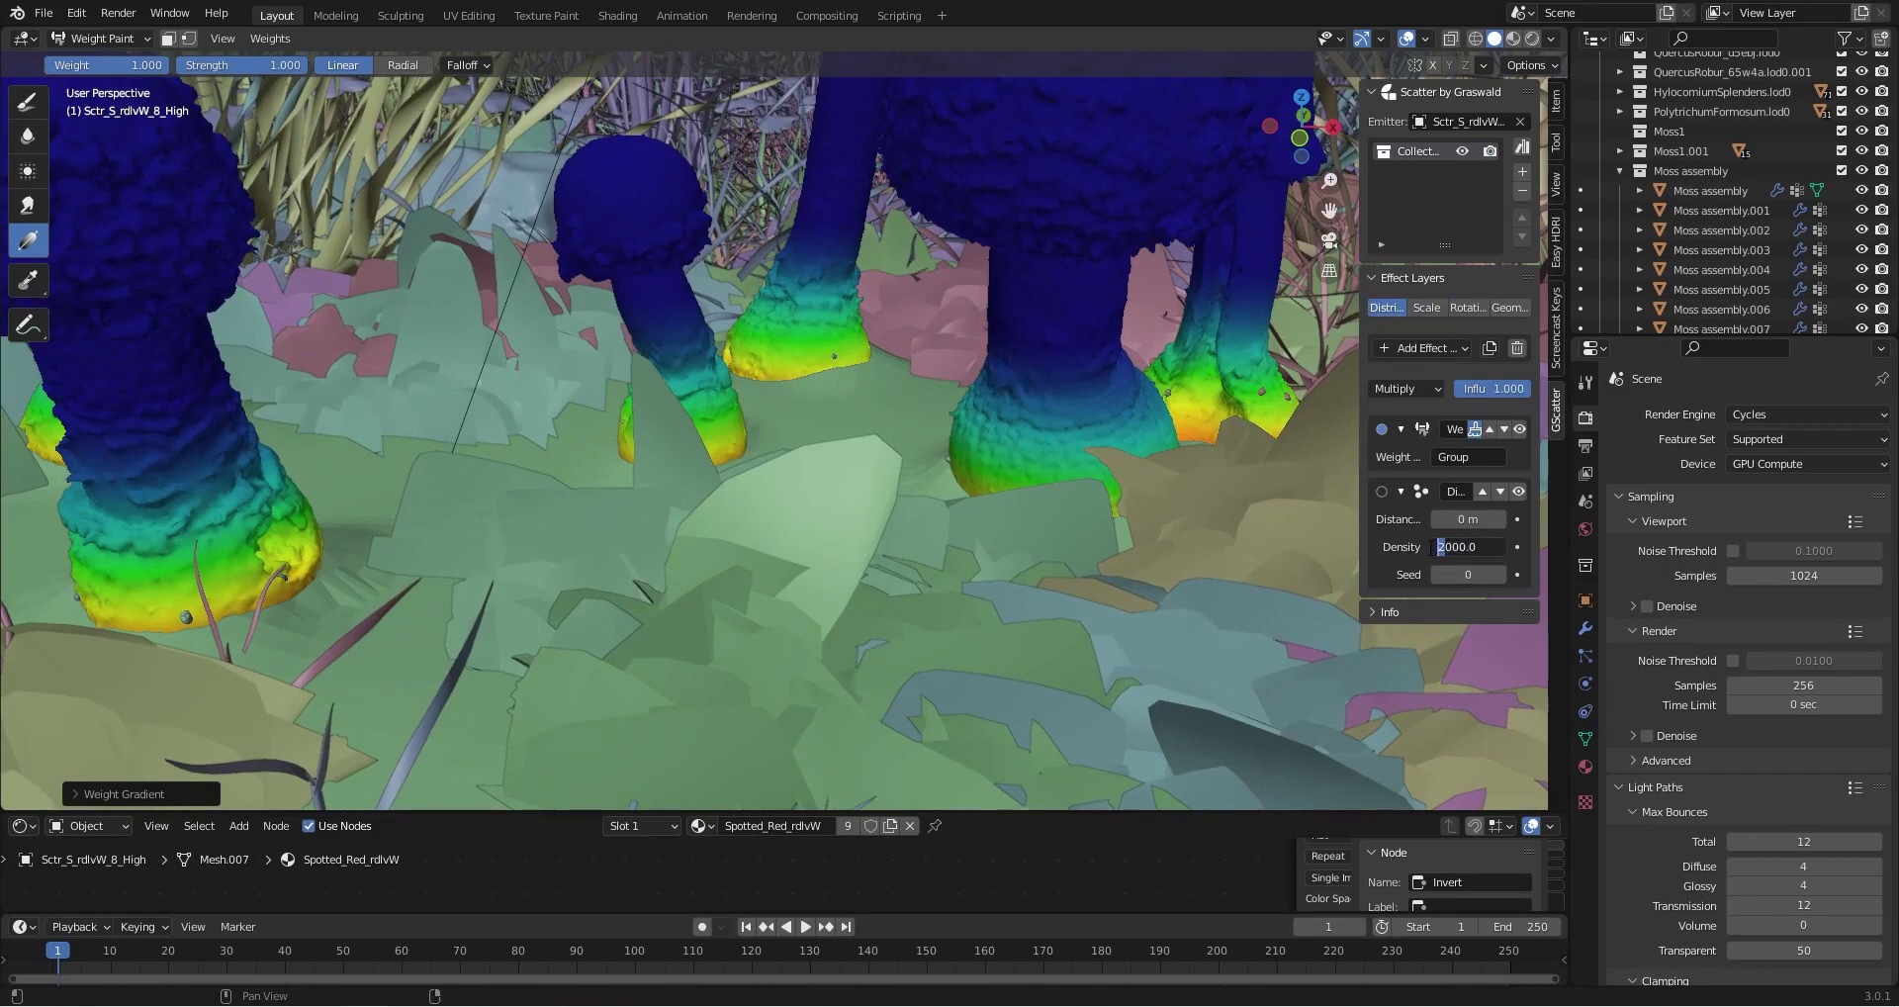
text(10)
key(Return)
scroll(791, 538, down, 4)
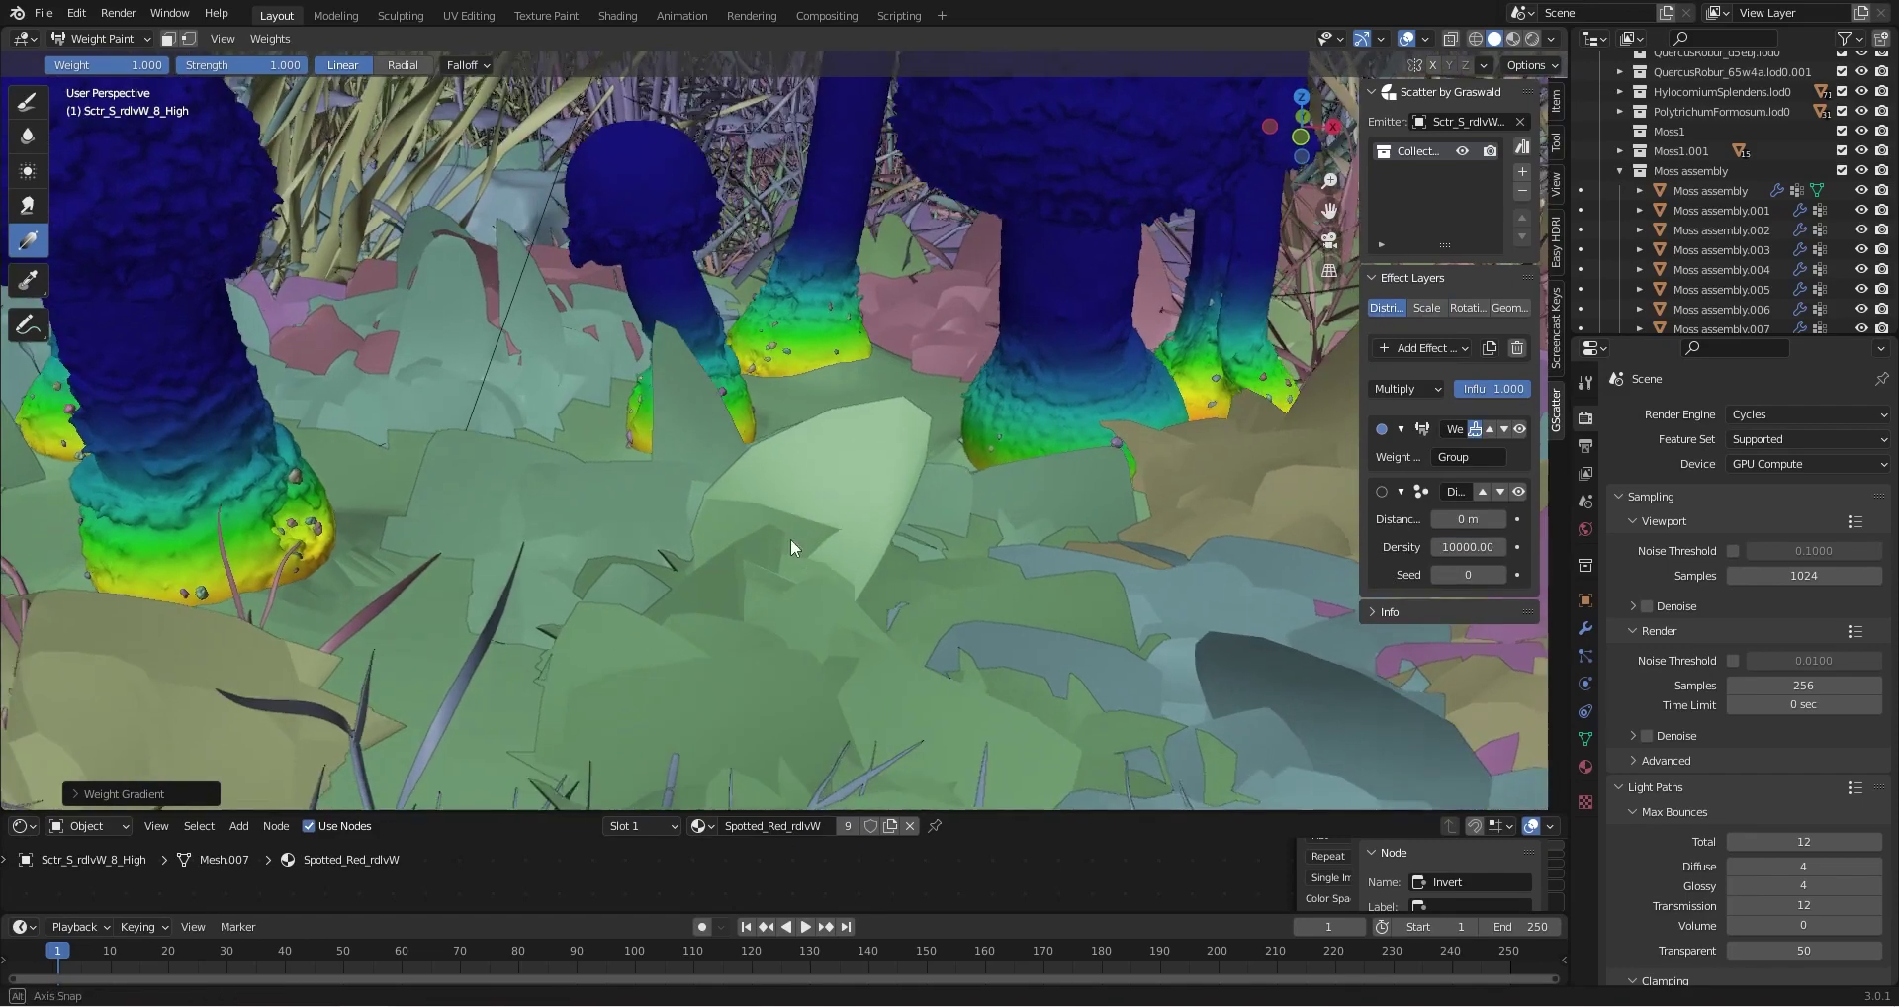
key(KP_0)
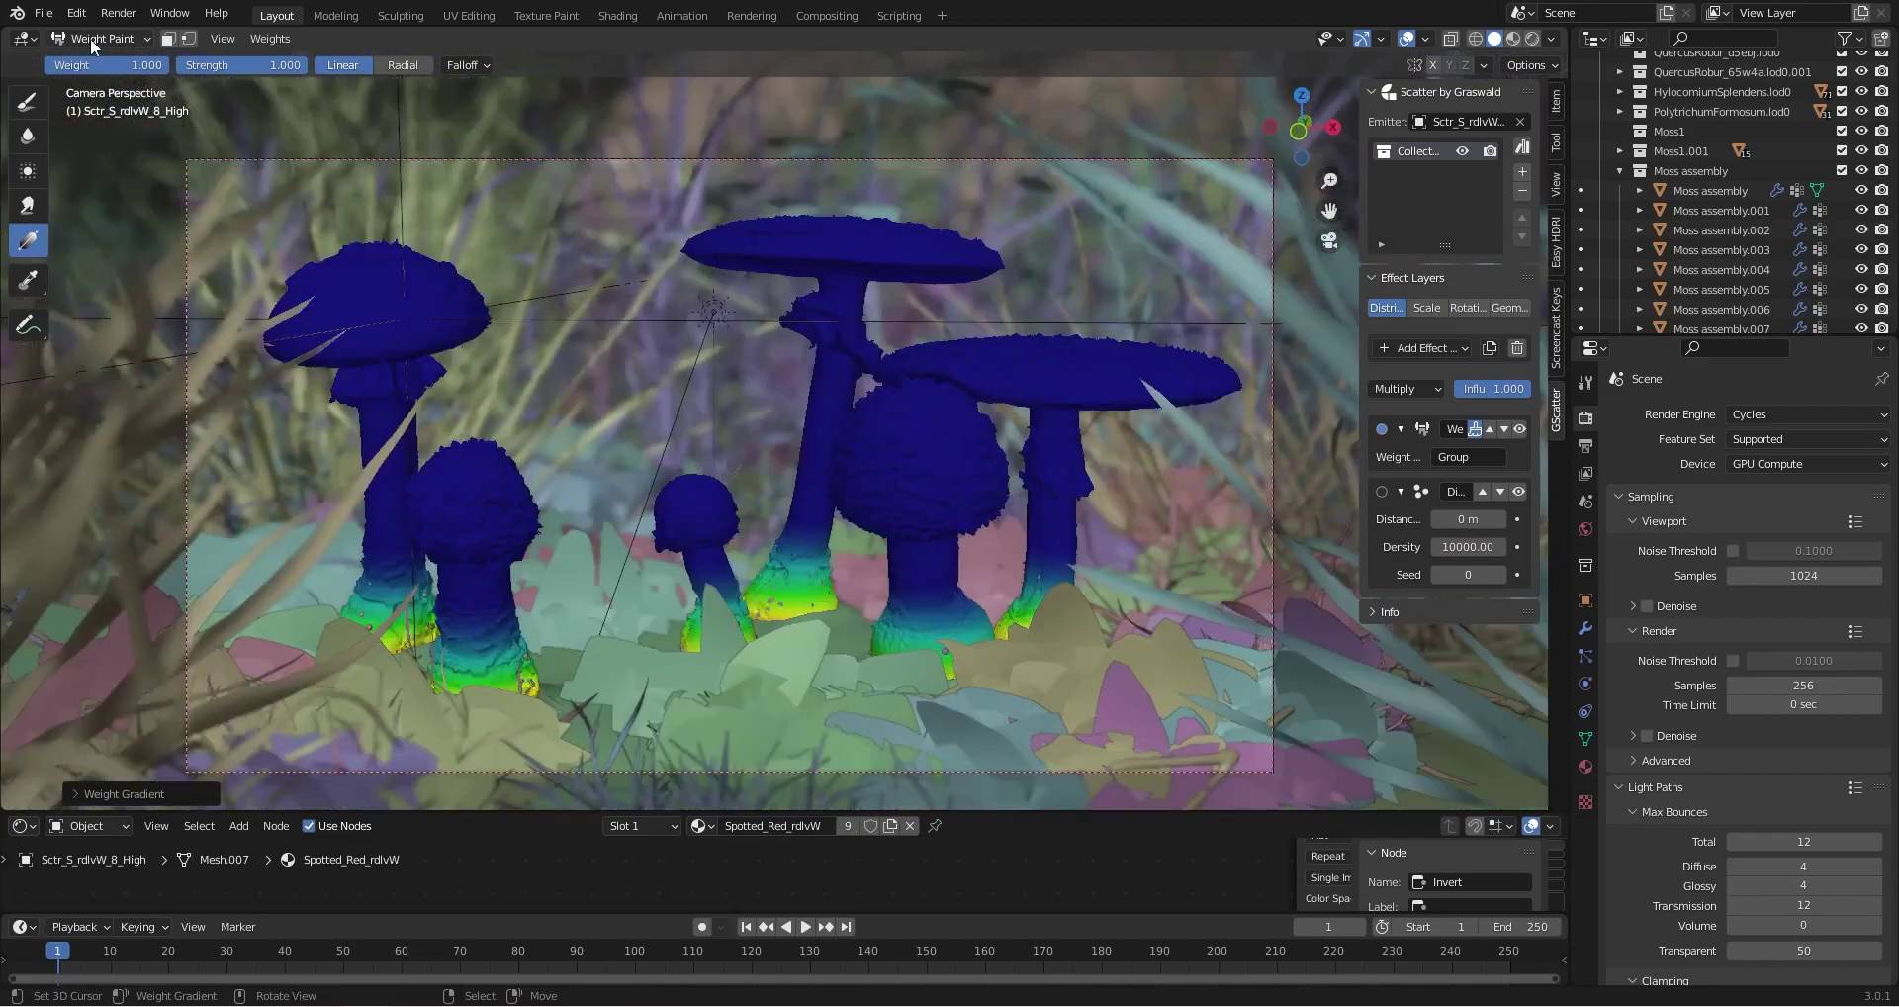
click(91, 37)
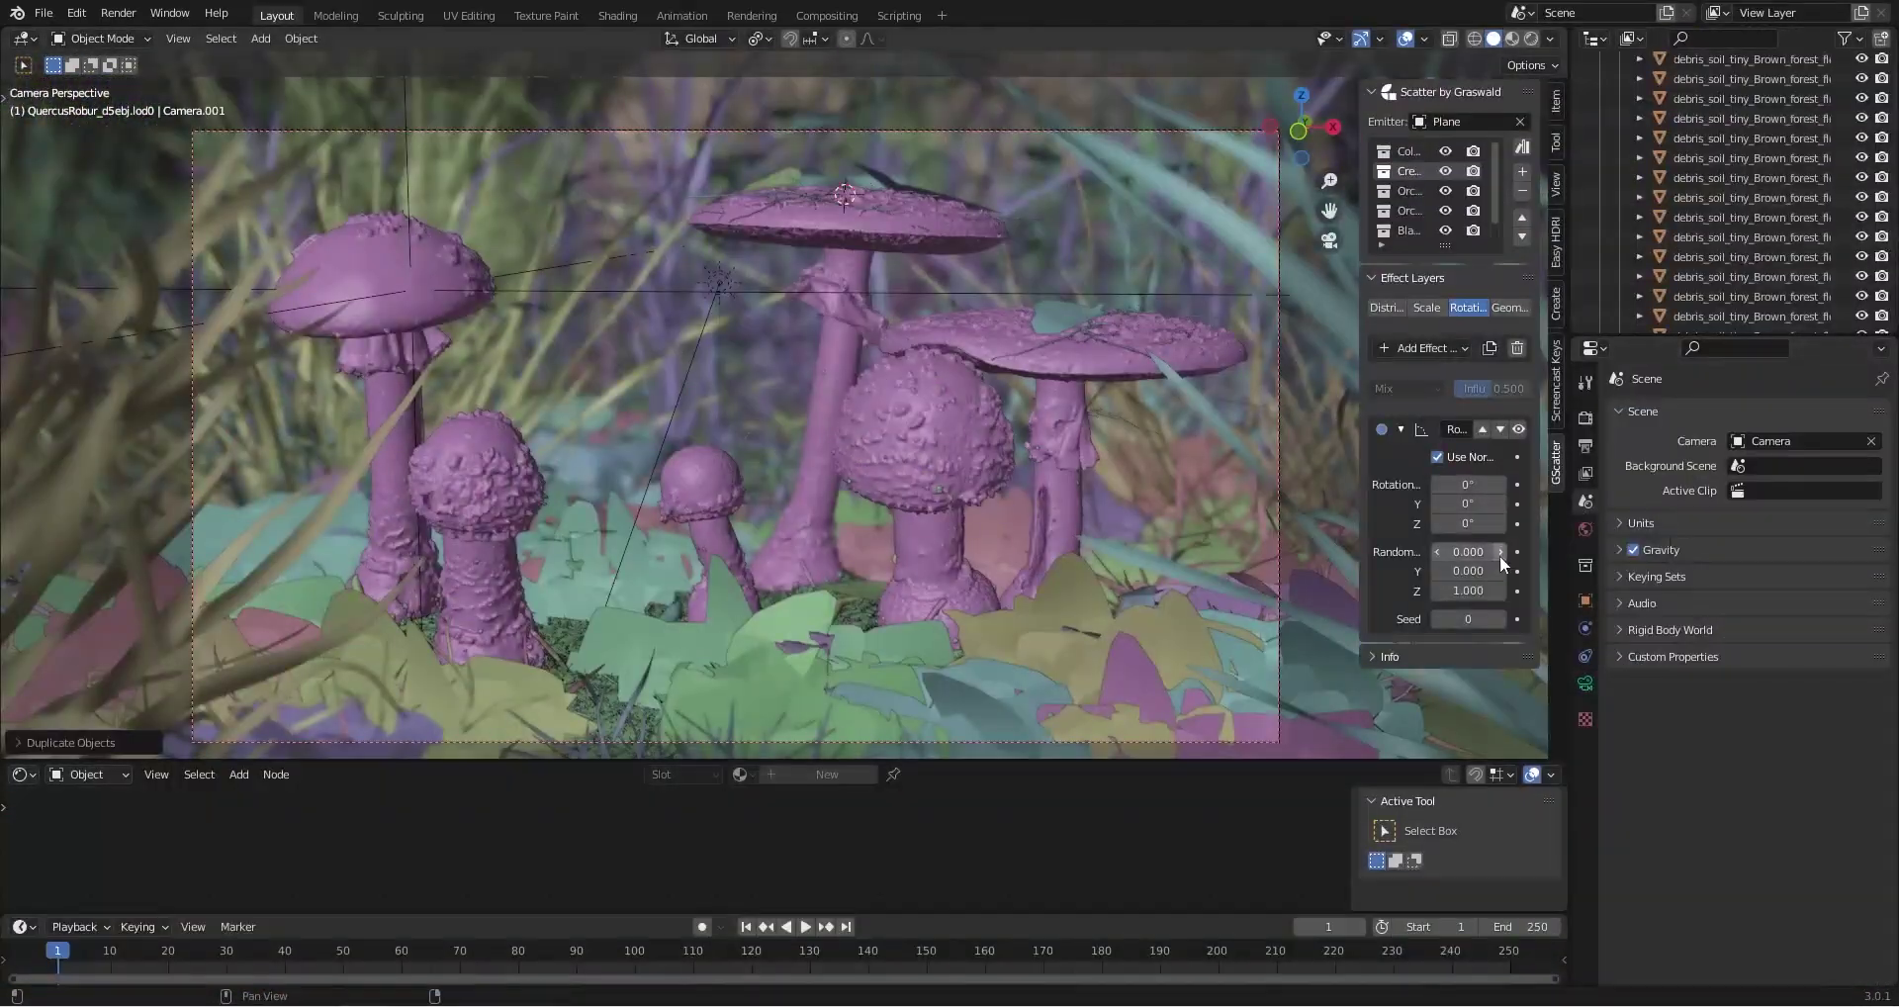
Make Camera.001 the active scene camera
click(1778, 441)
click(1744, 491)
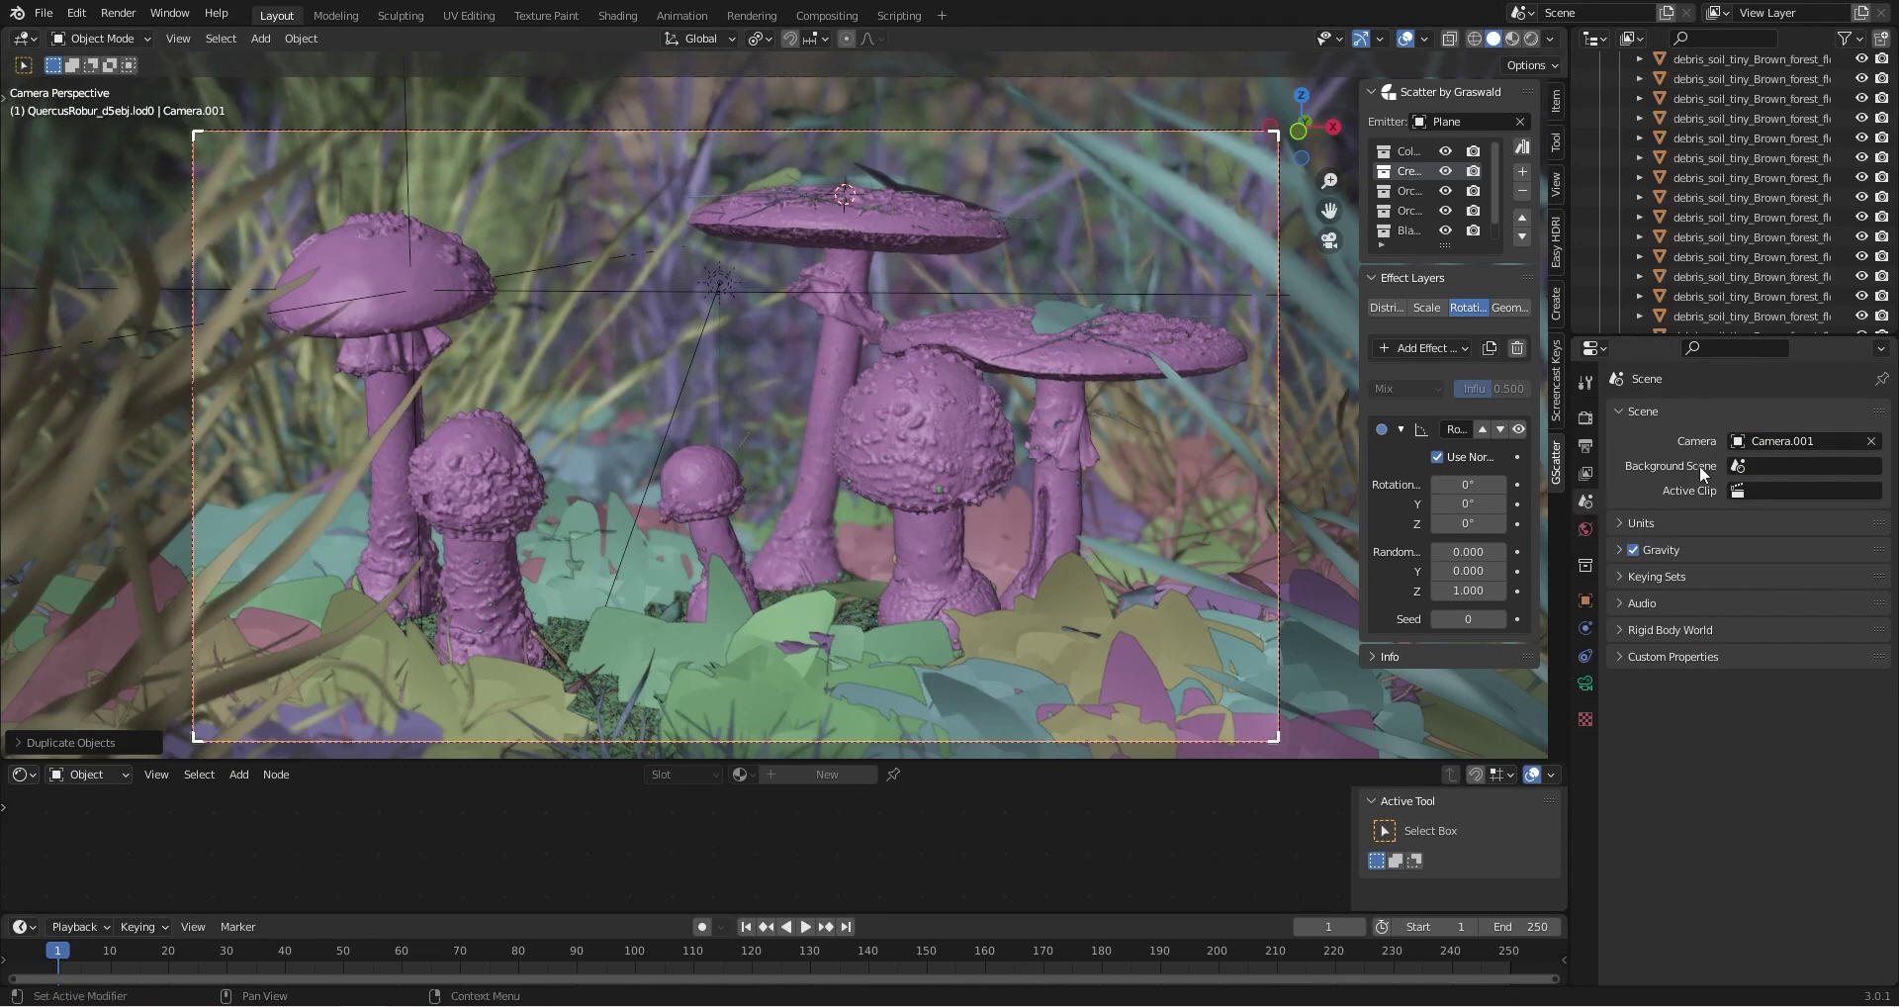
click(1788, 441)
Align Camera.001 to a low side view of the mushroom cluster
key(shift+grave)
key(Escape)
middle_drag(763, 395, 618, 438)
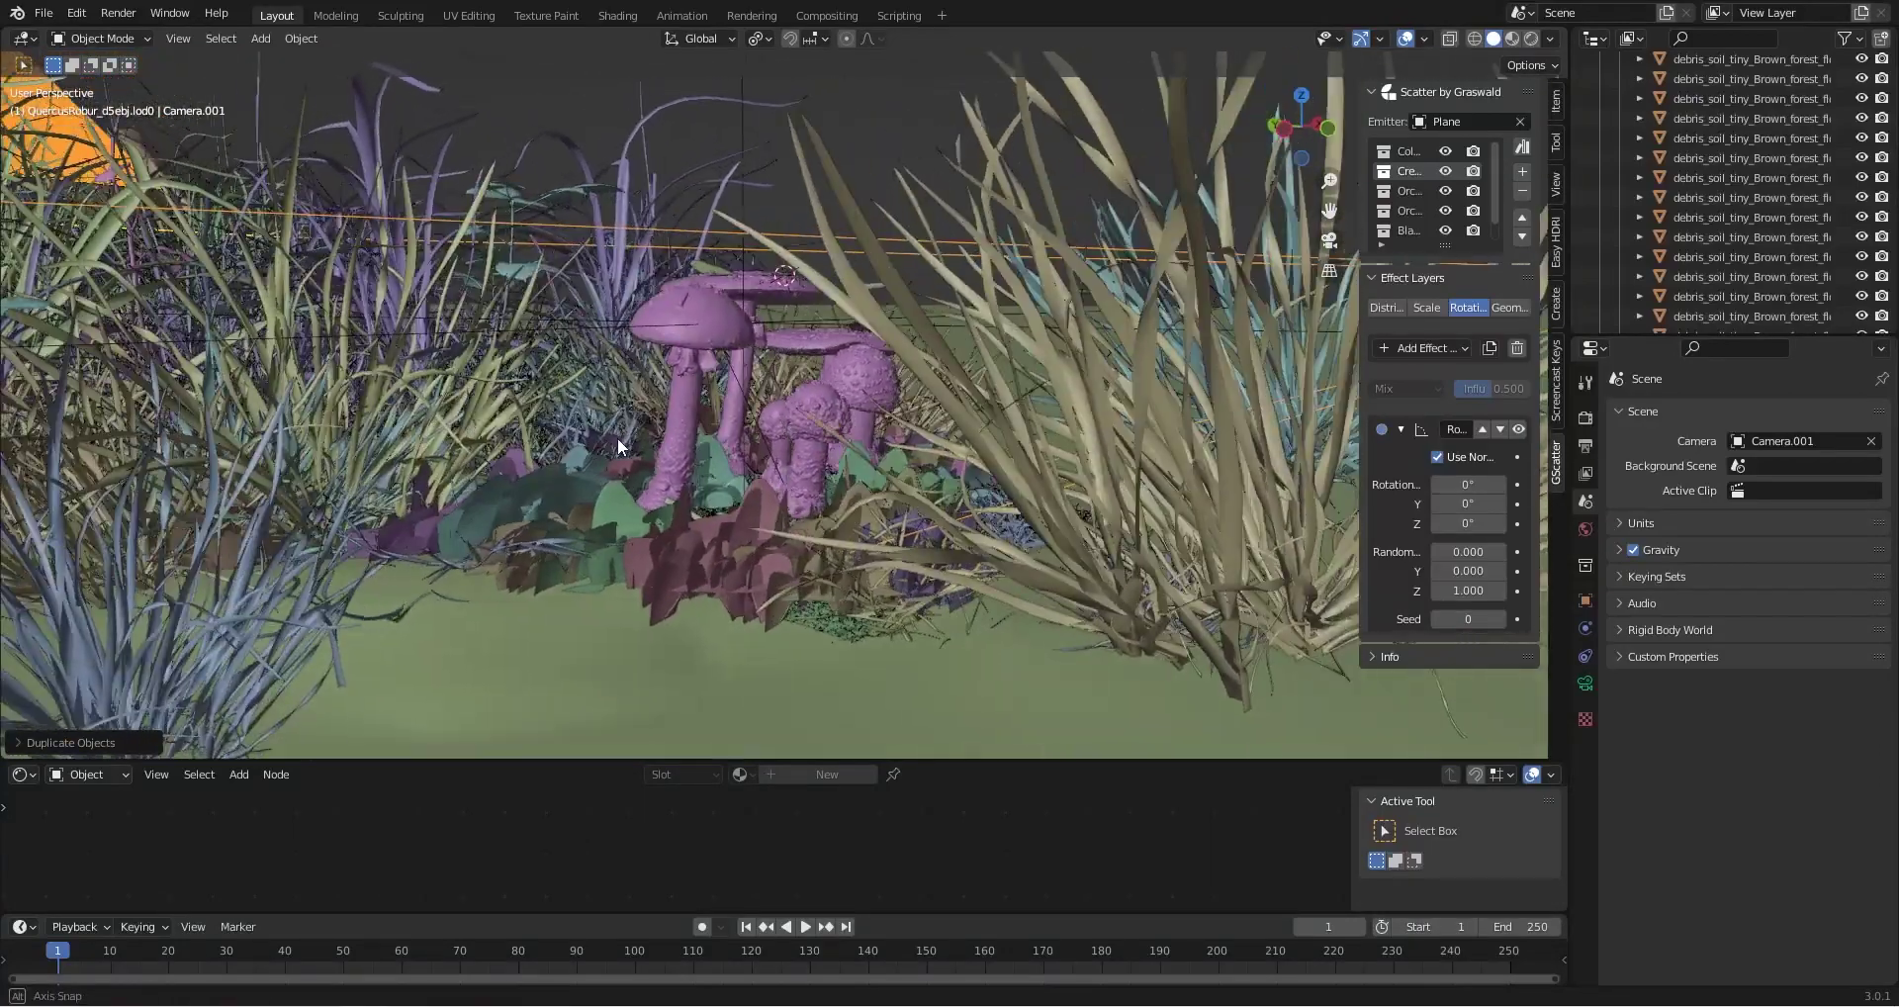
scroll(617, 438, up, 3)
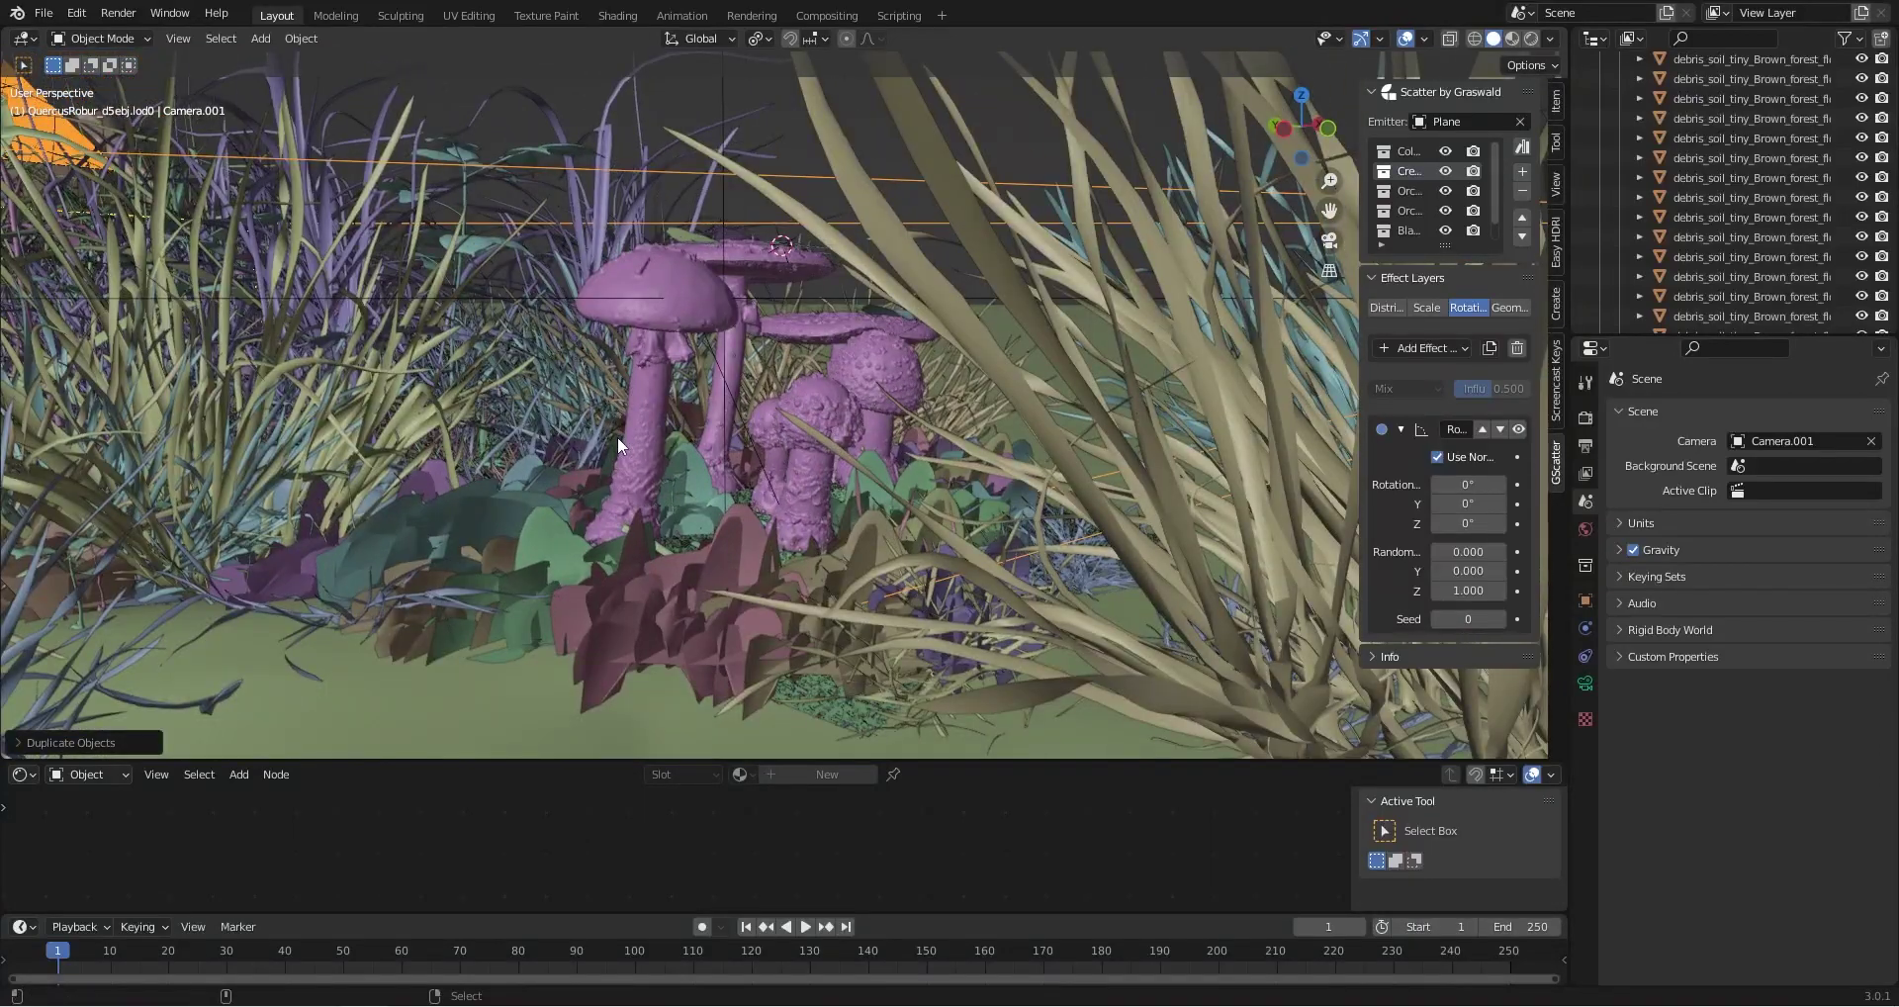
key(KP_0)
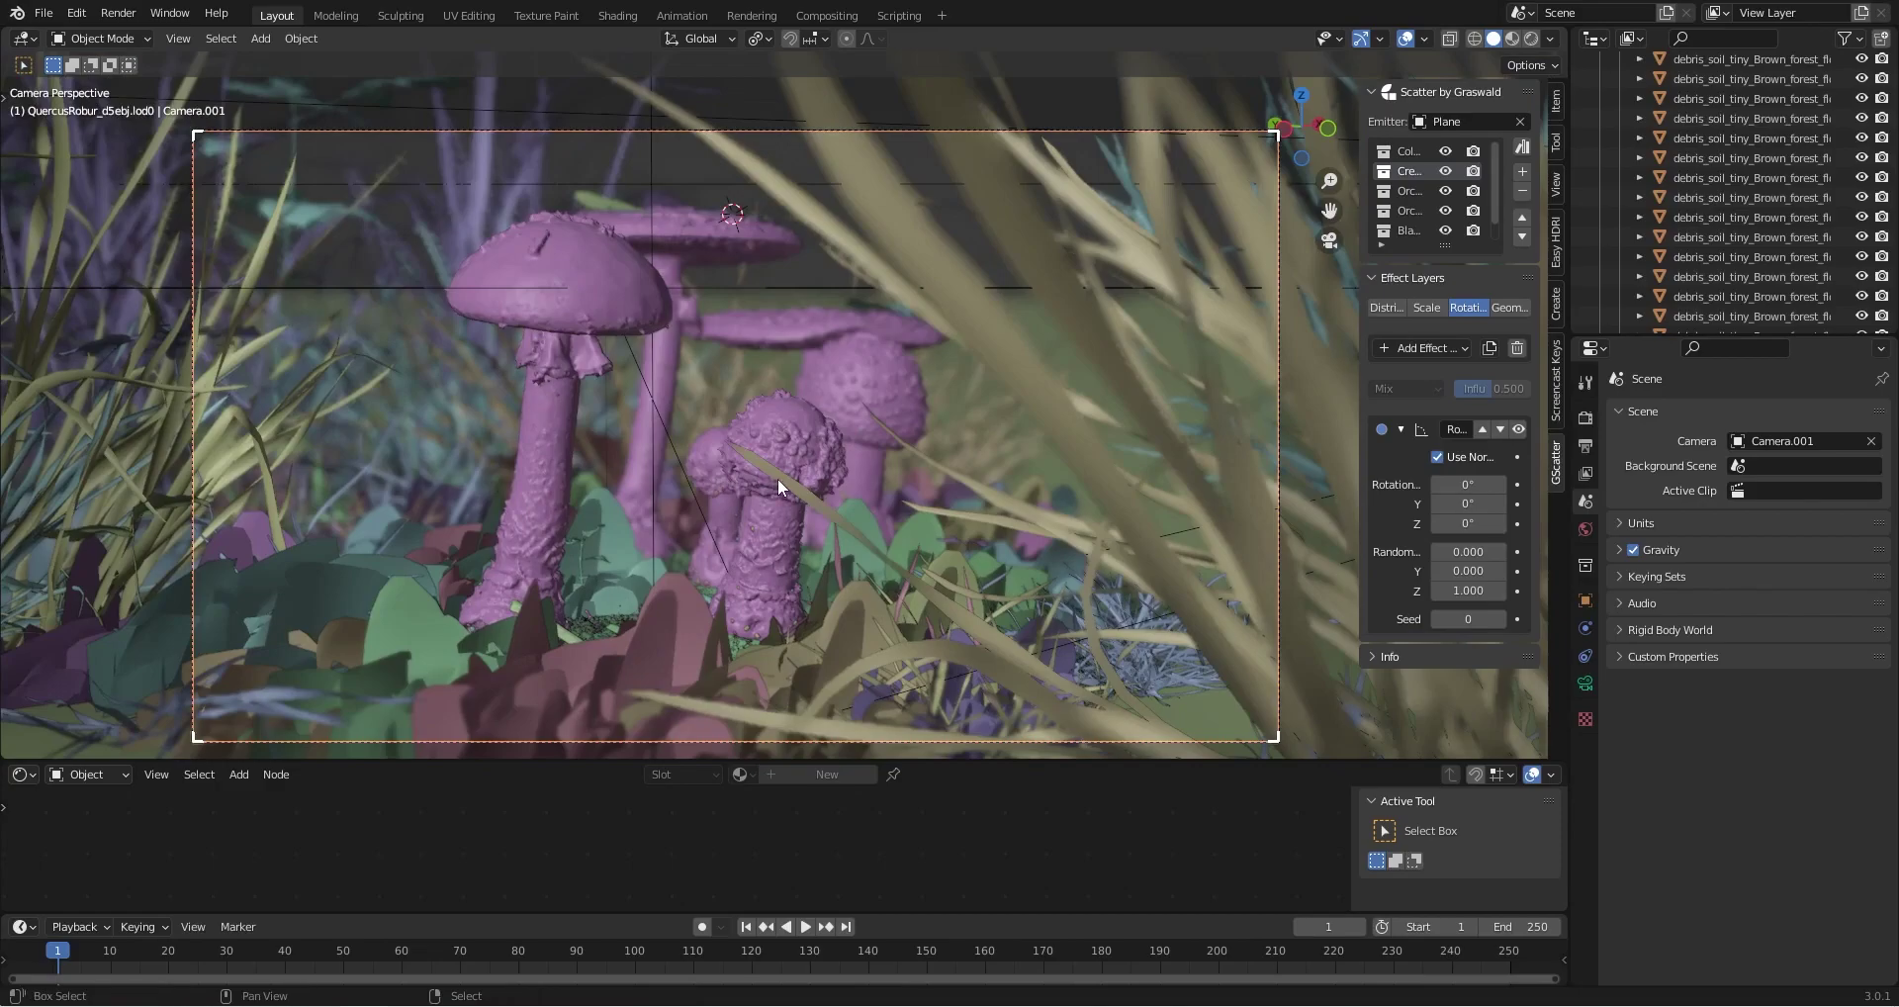
Realign Camera.001 to a low side view that frames the mushrooms right of centre with grass on both sides
middle_drag(777, 478, 815, 198)
scroll(815, 198, down, 3)
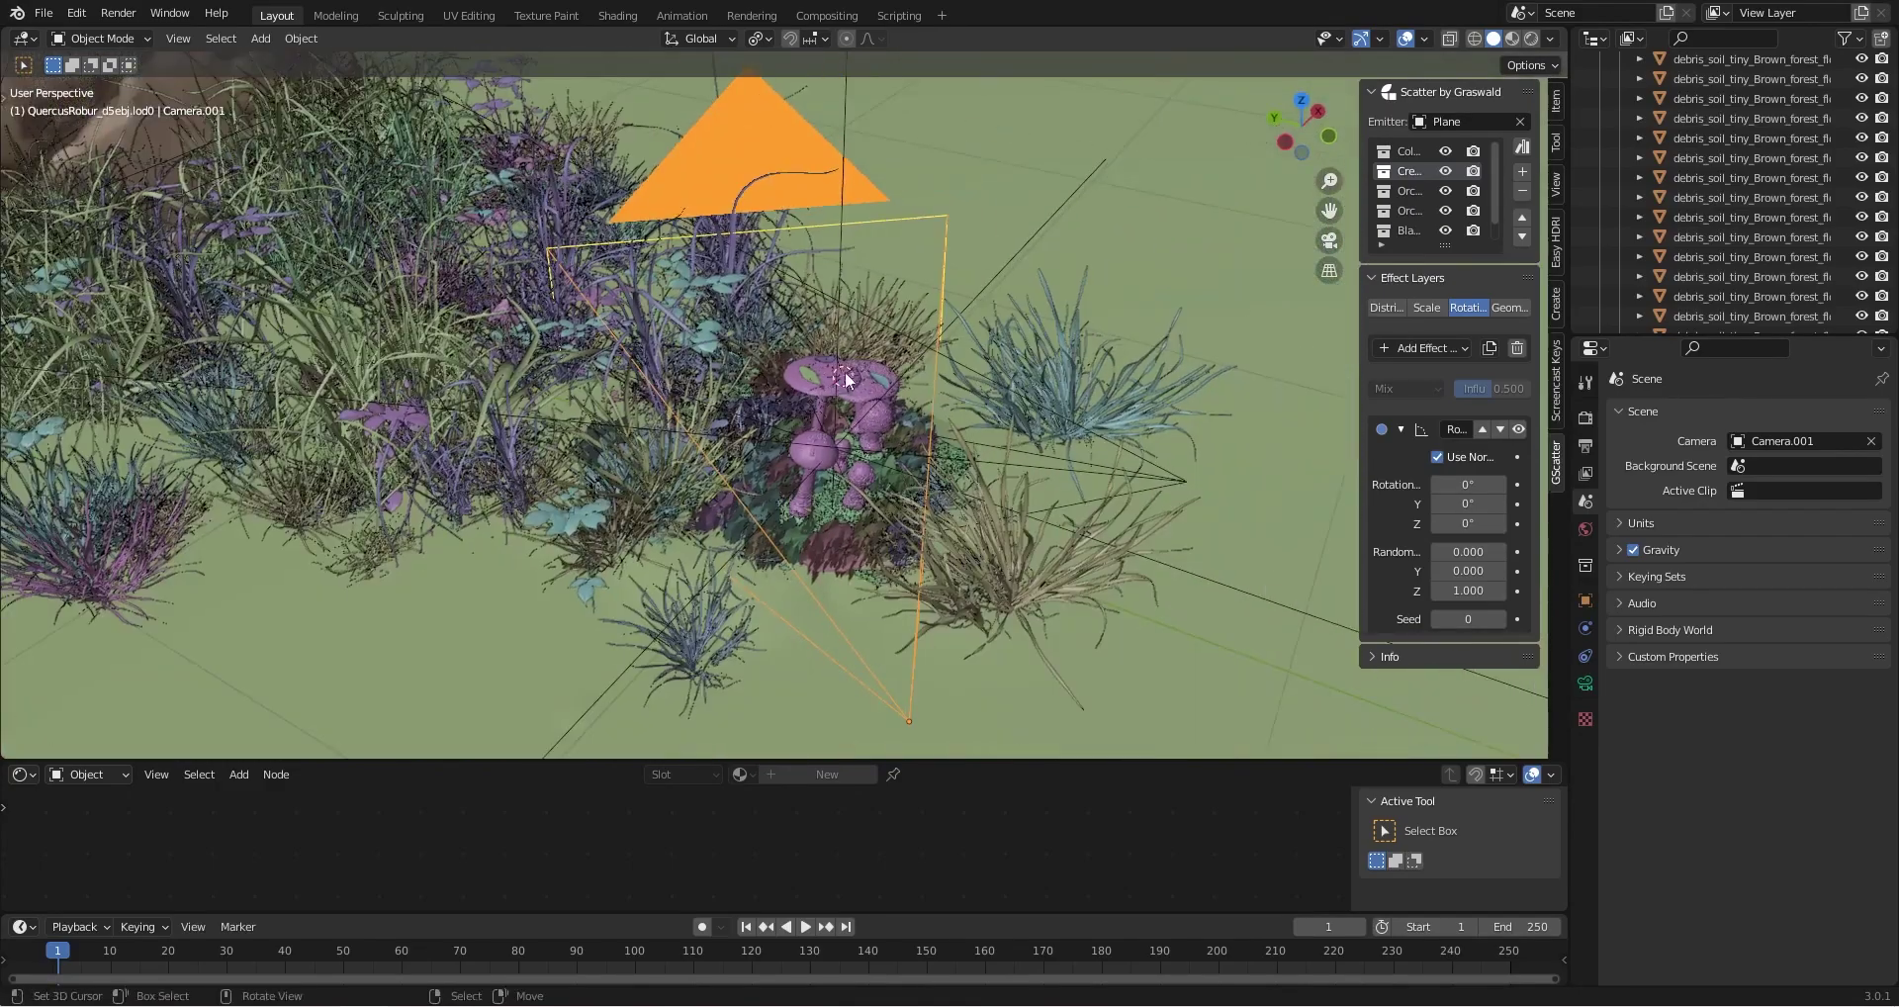
middle_drag(844, 384, 762, 401)
scroll(761, 400, down, 3)
shift+middle_drag(789, 286, 738, 412)
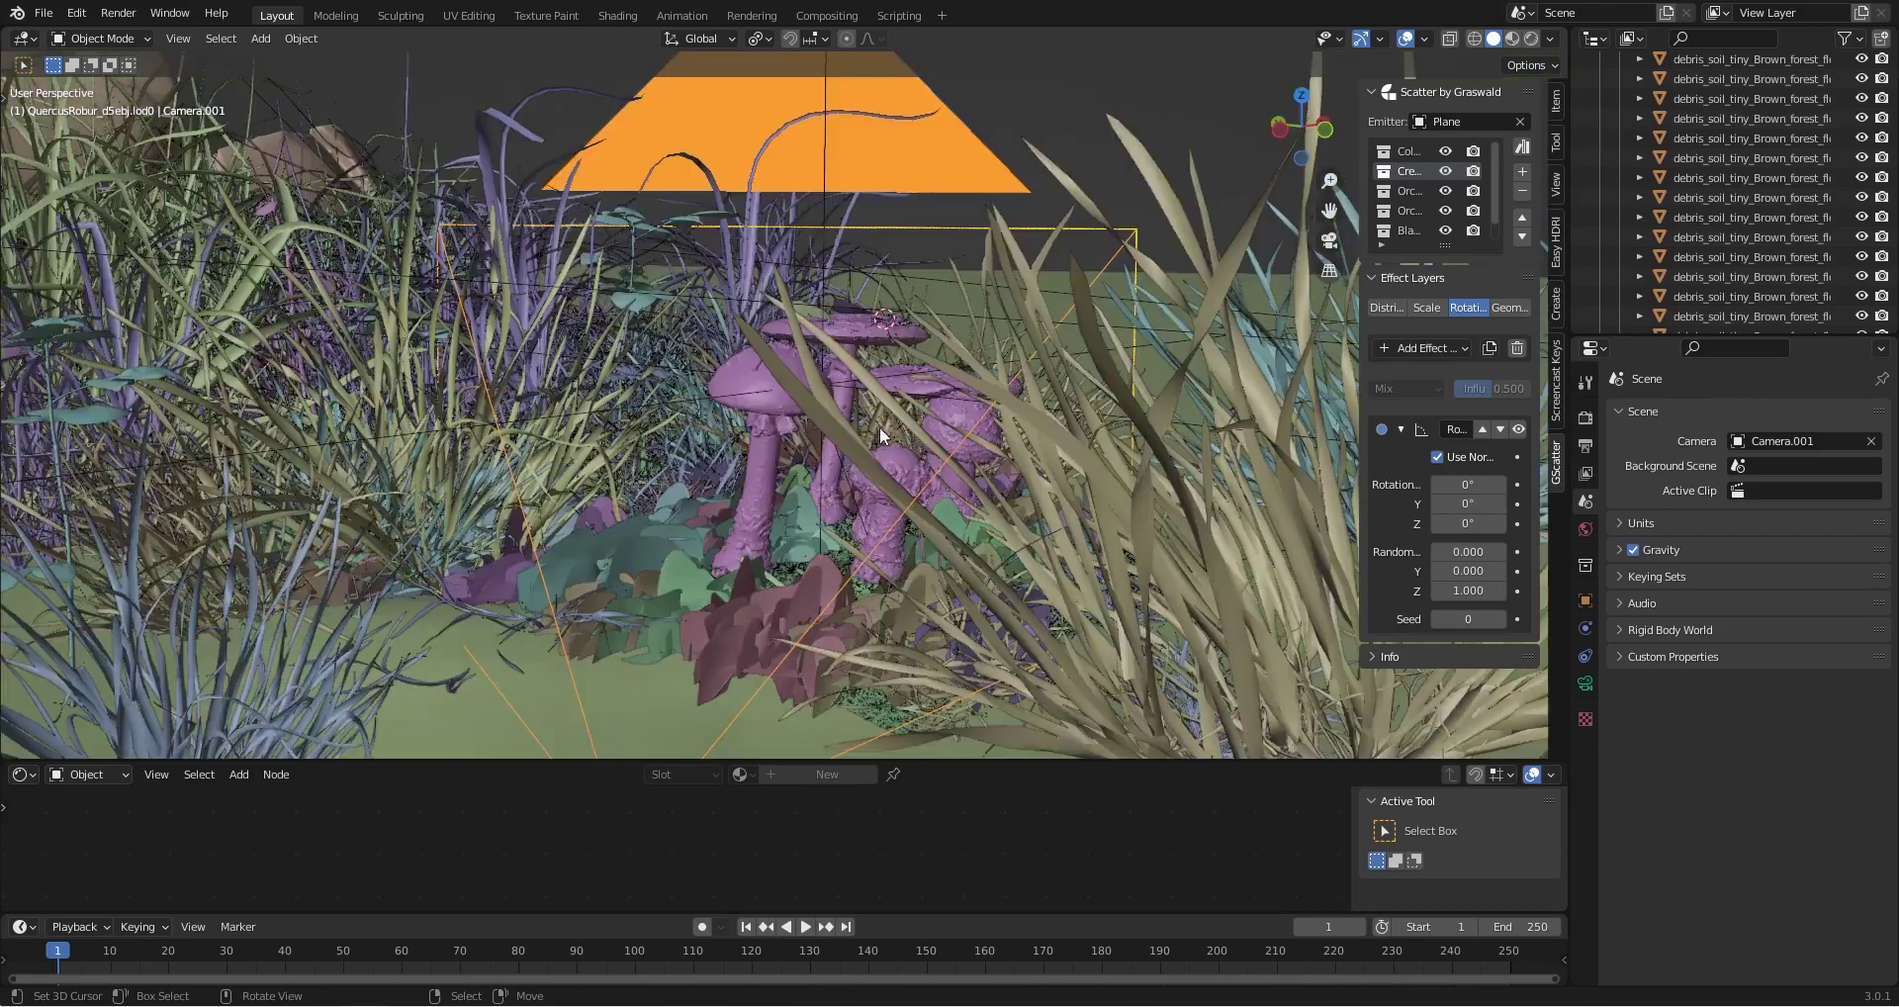
key(KP_0)
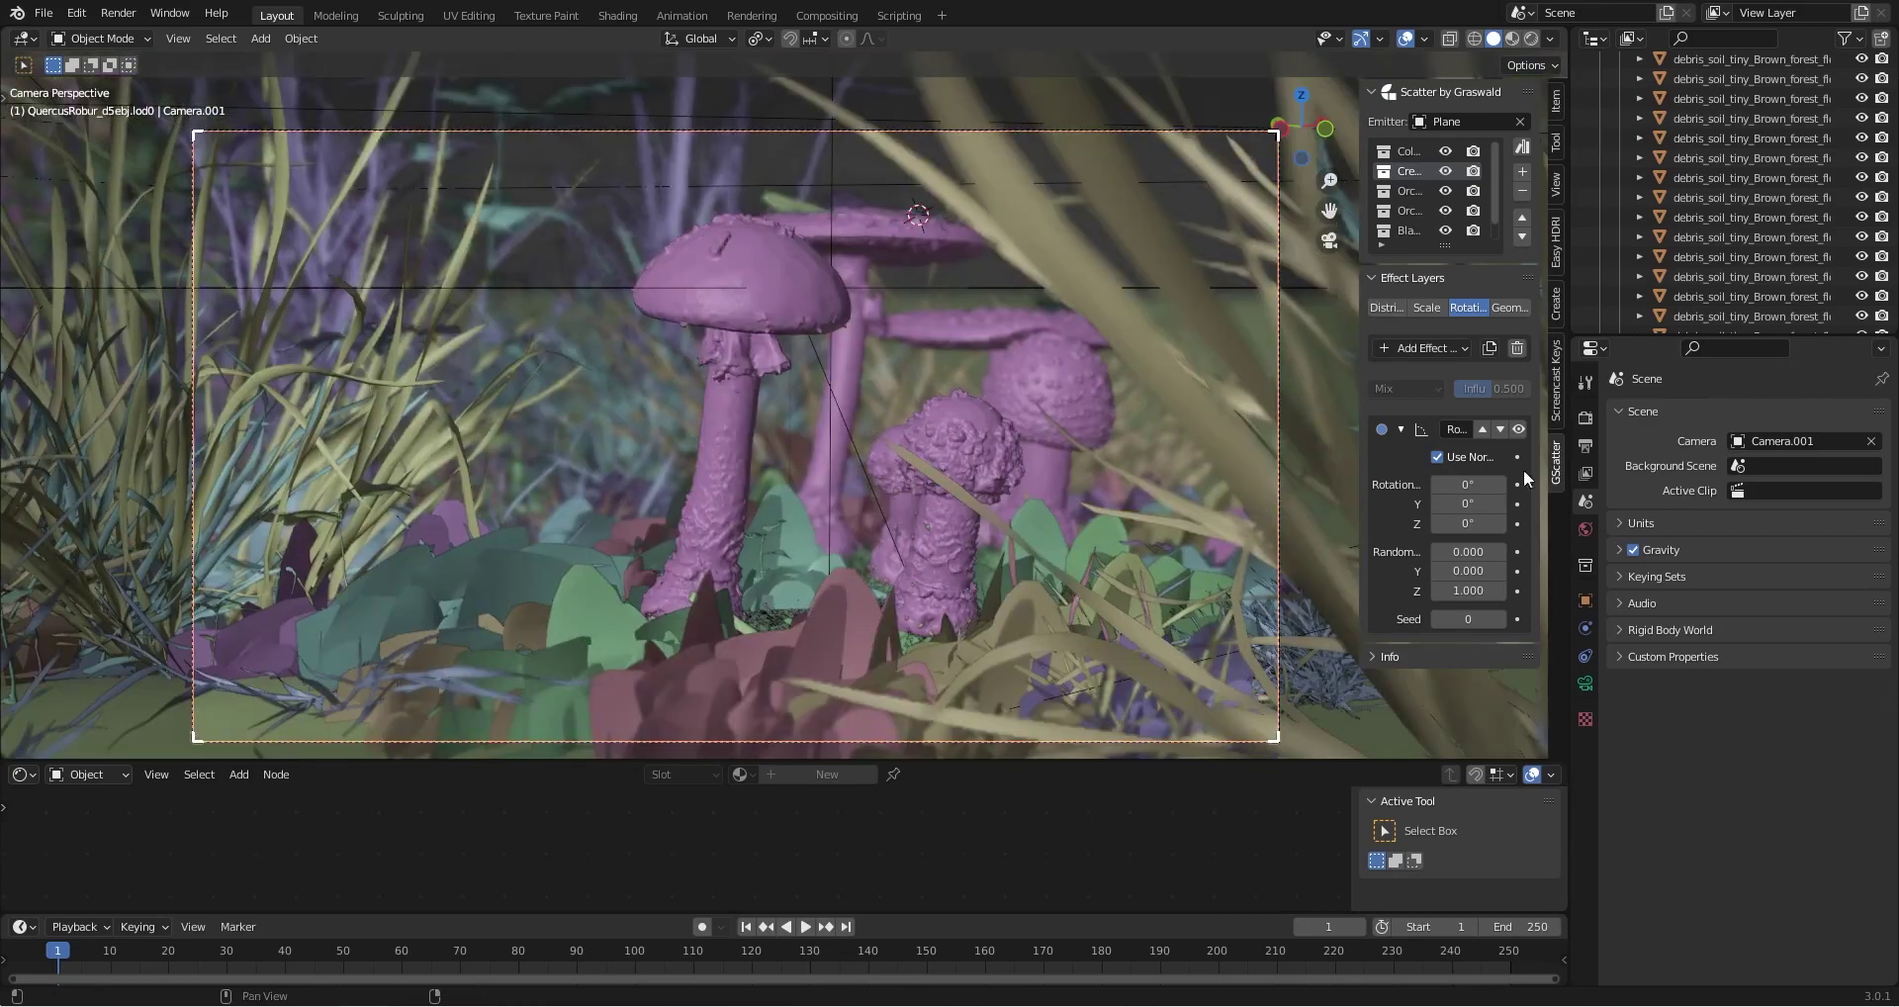
Set the render output's horizontal resolution to 1350 px
click(1586, 446)
click(1798, 440)
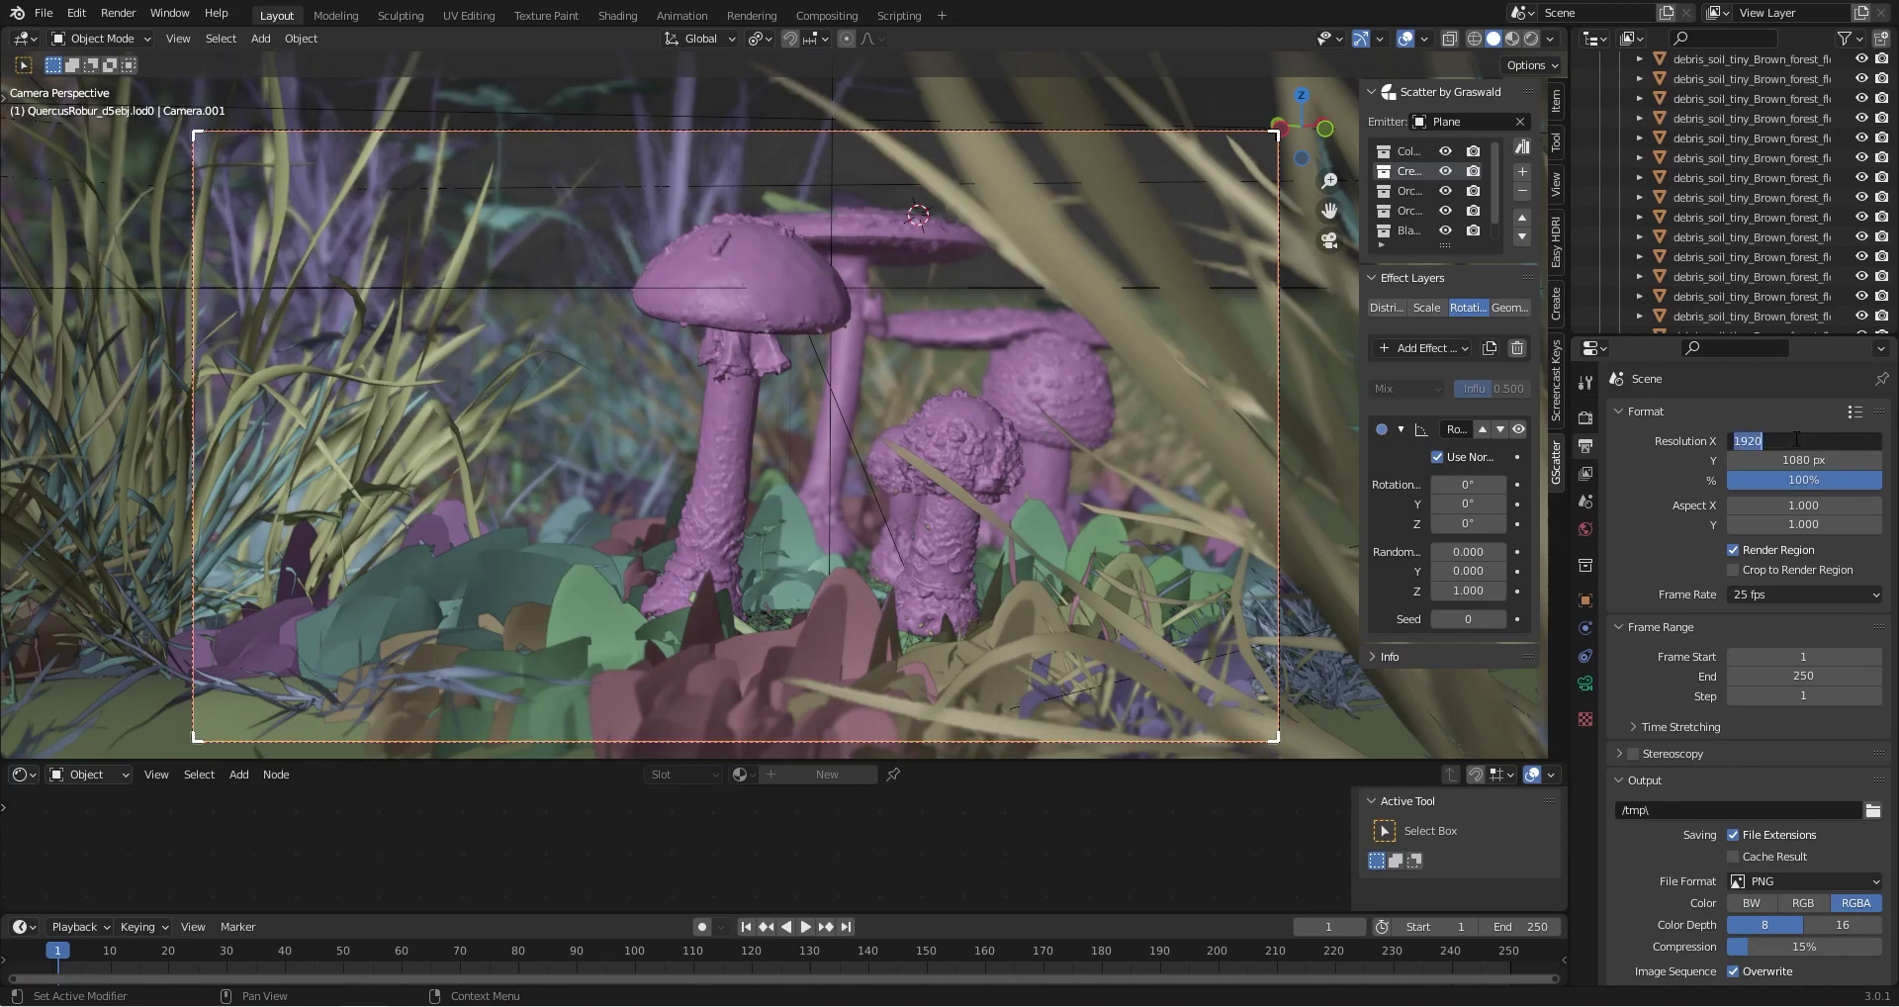
text(1350)
key(Return)
scroll(781, 479, down, 3)
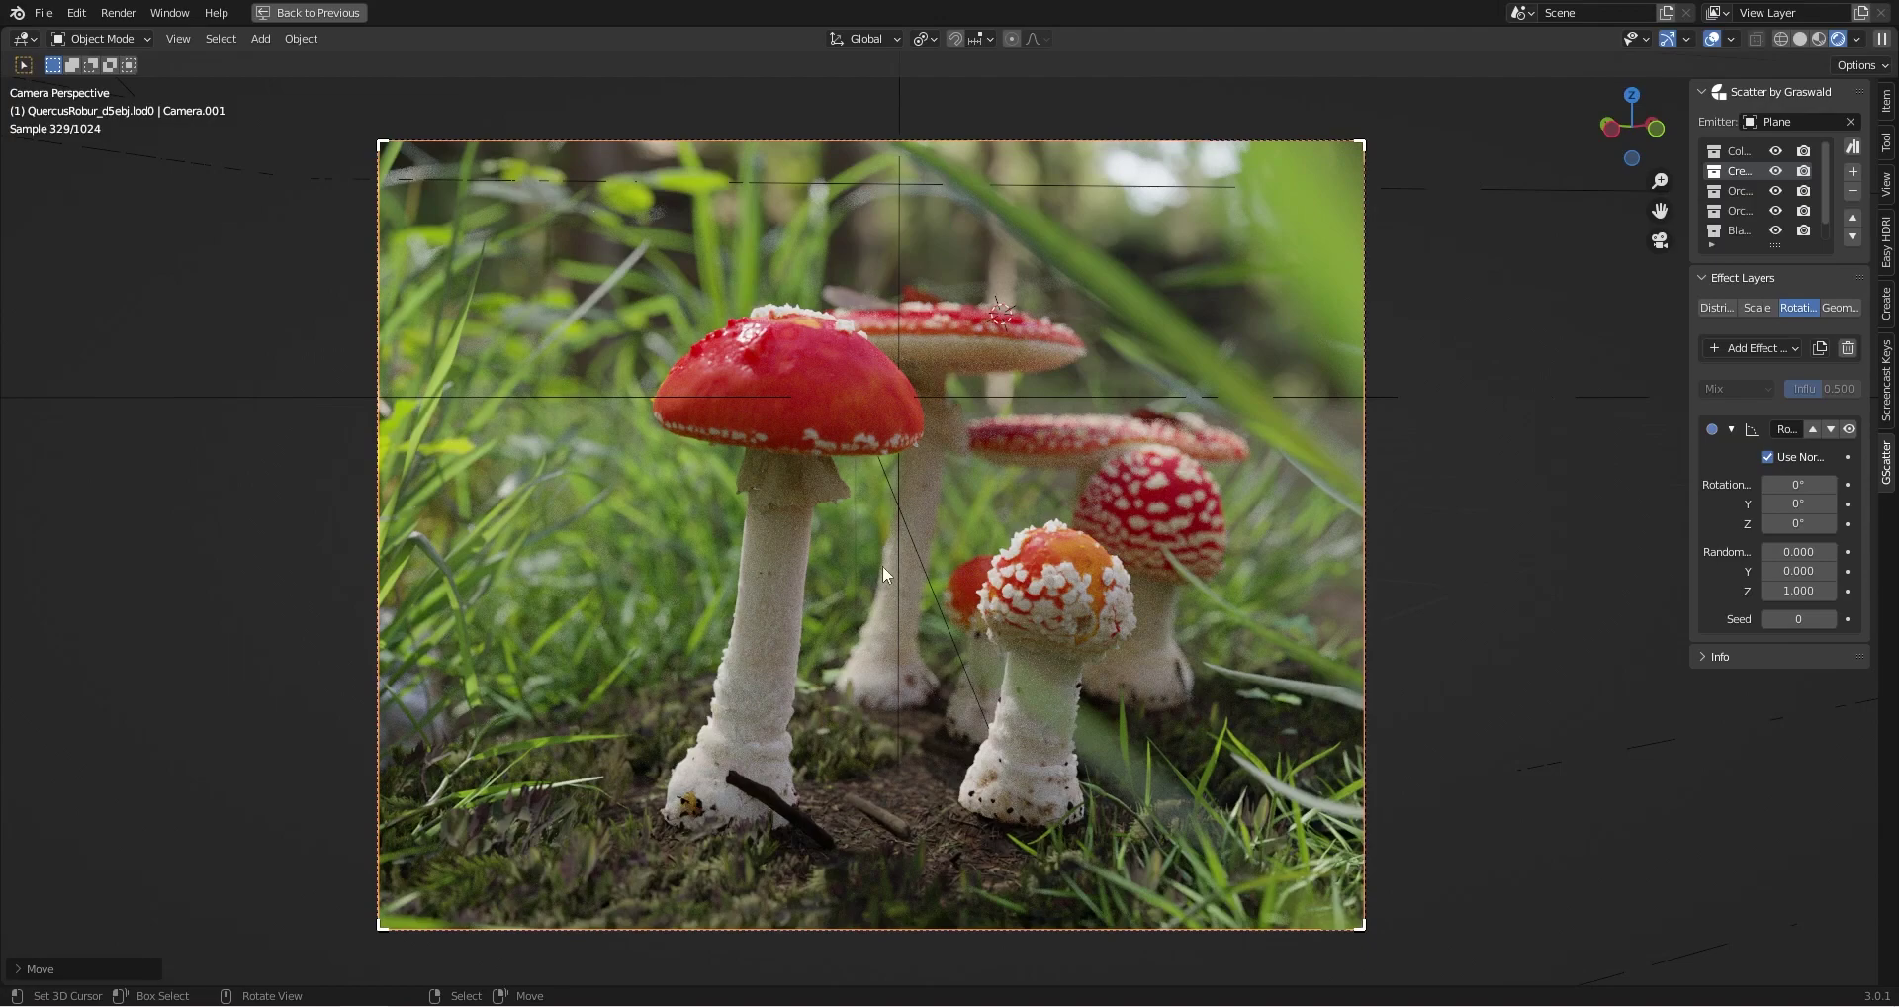
middle_drag(948, 550, 625, 716)
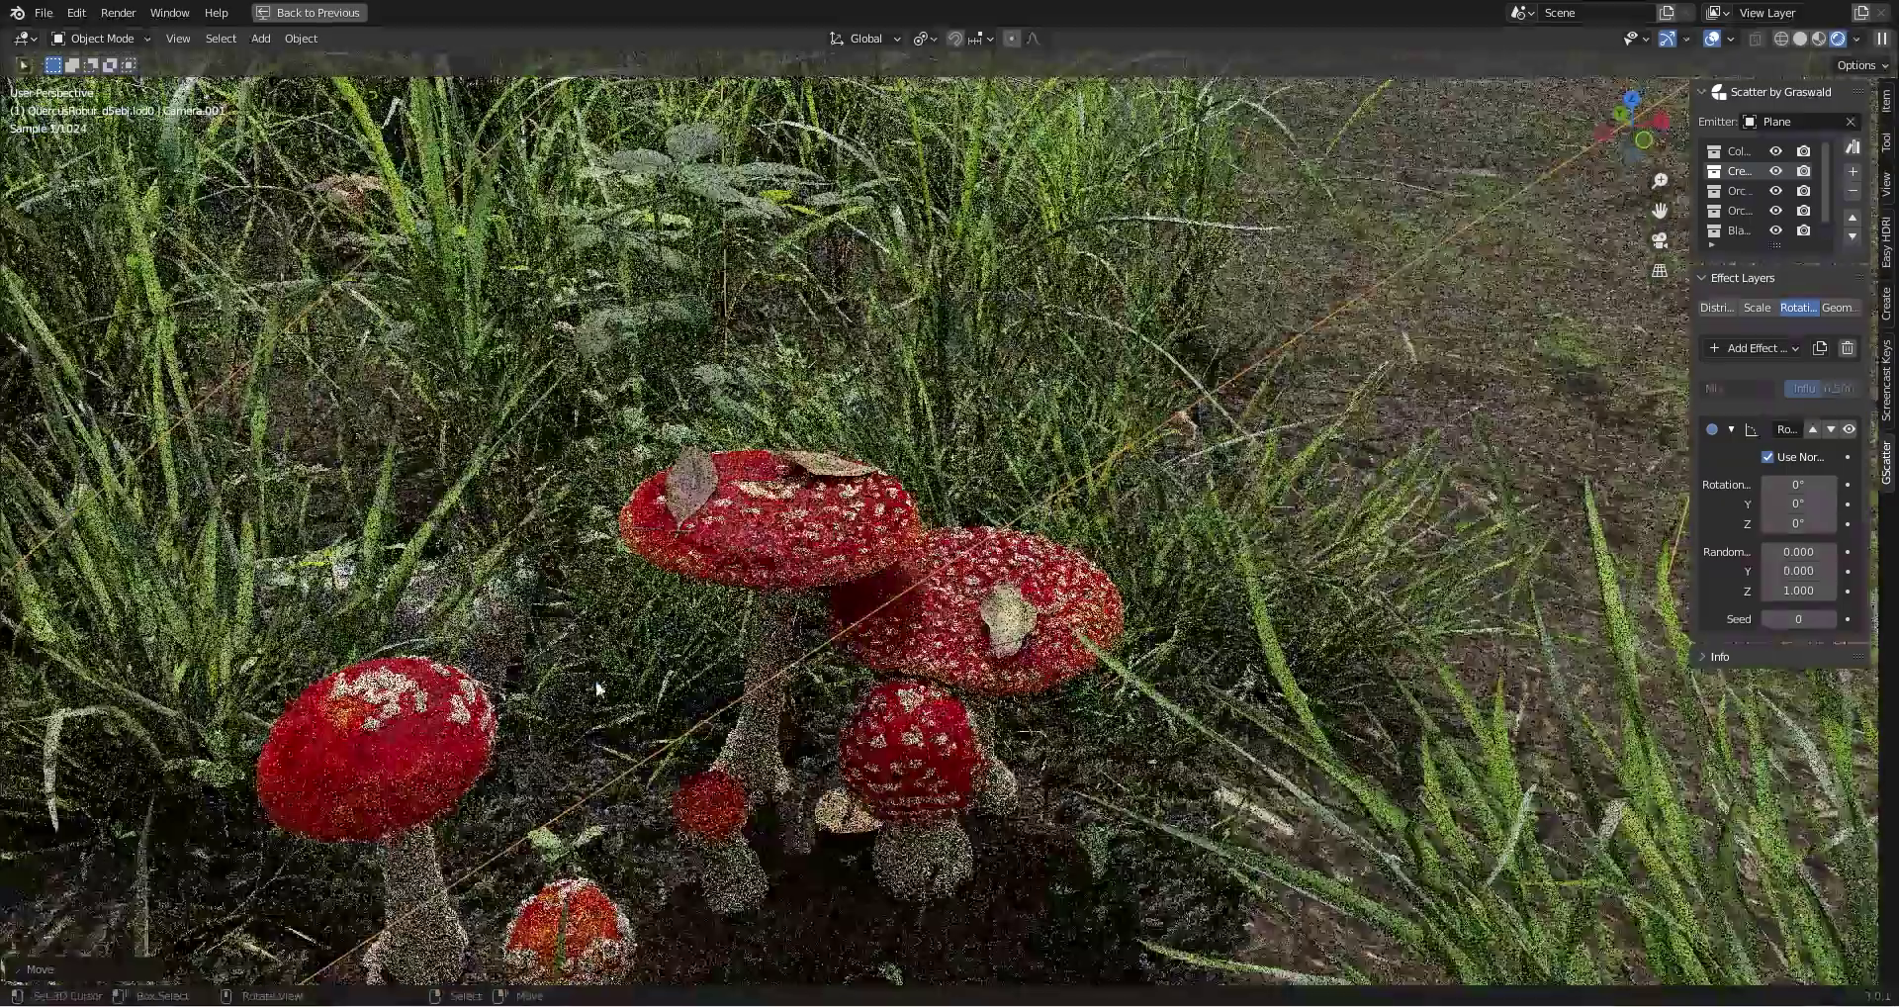
middle_drag(639, 643, 628, 615)
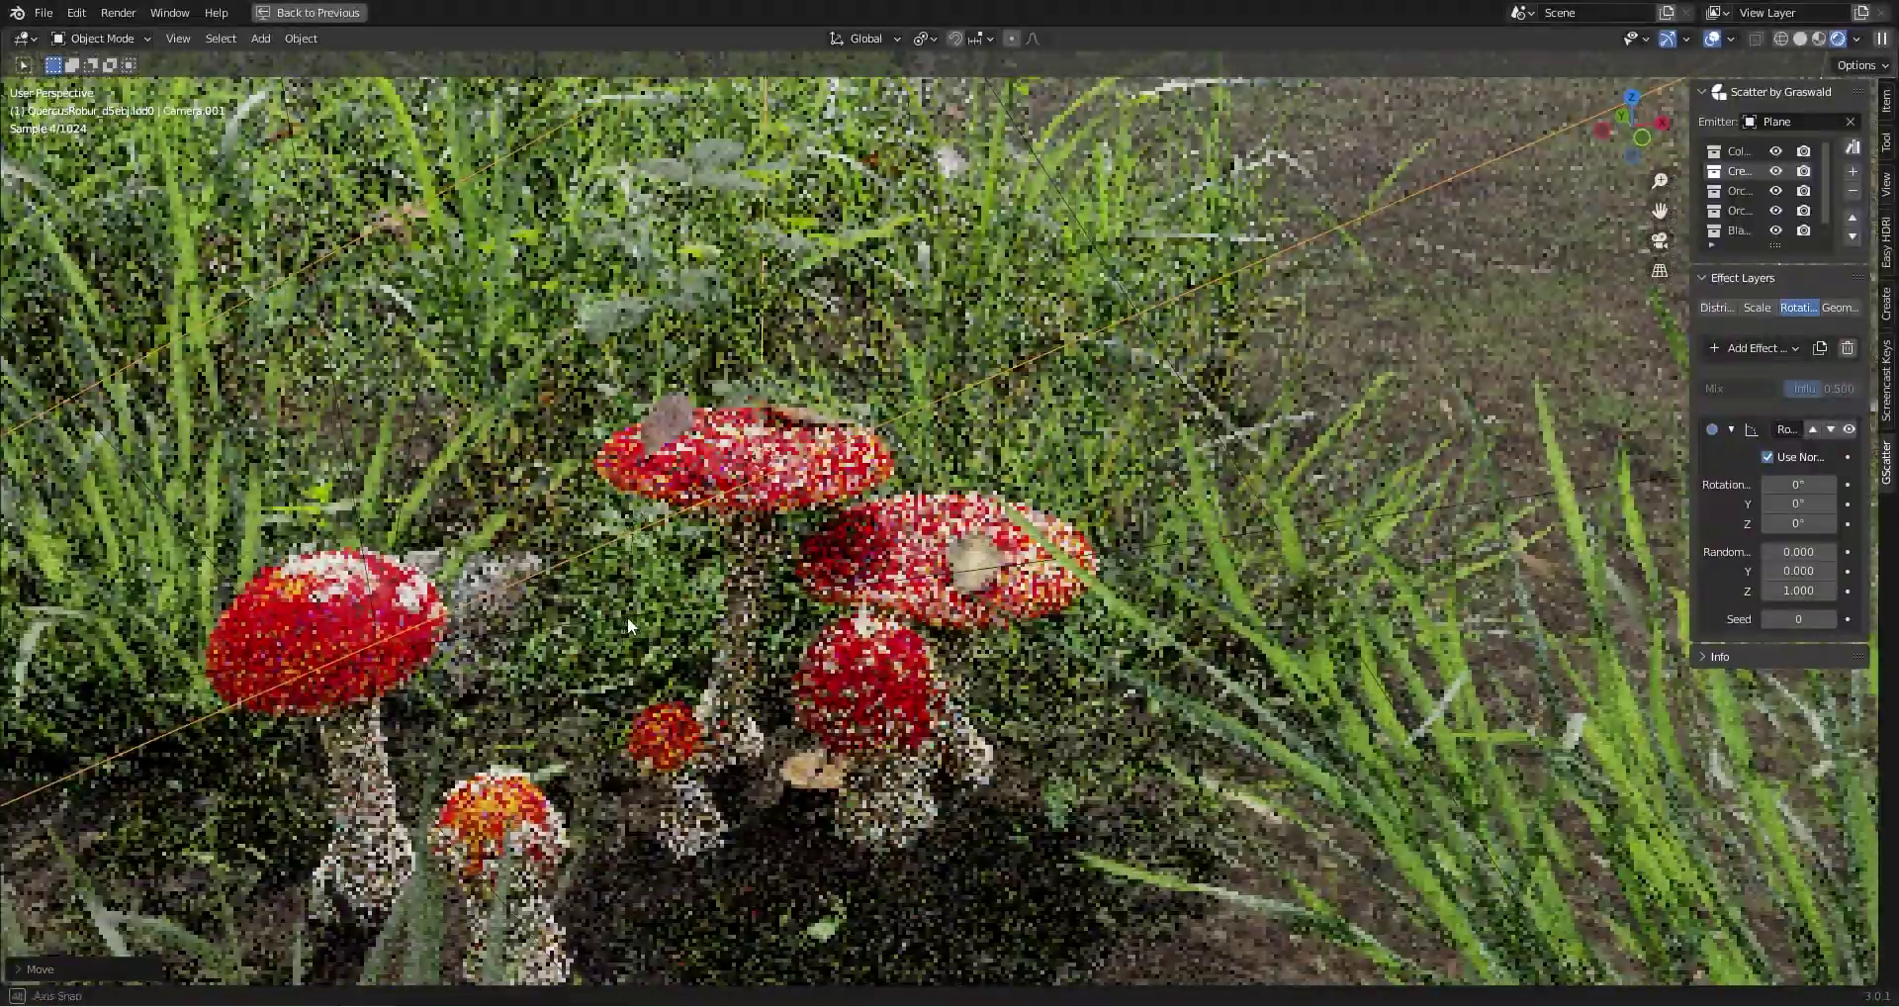
key(KP_0)
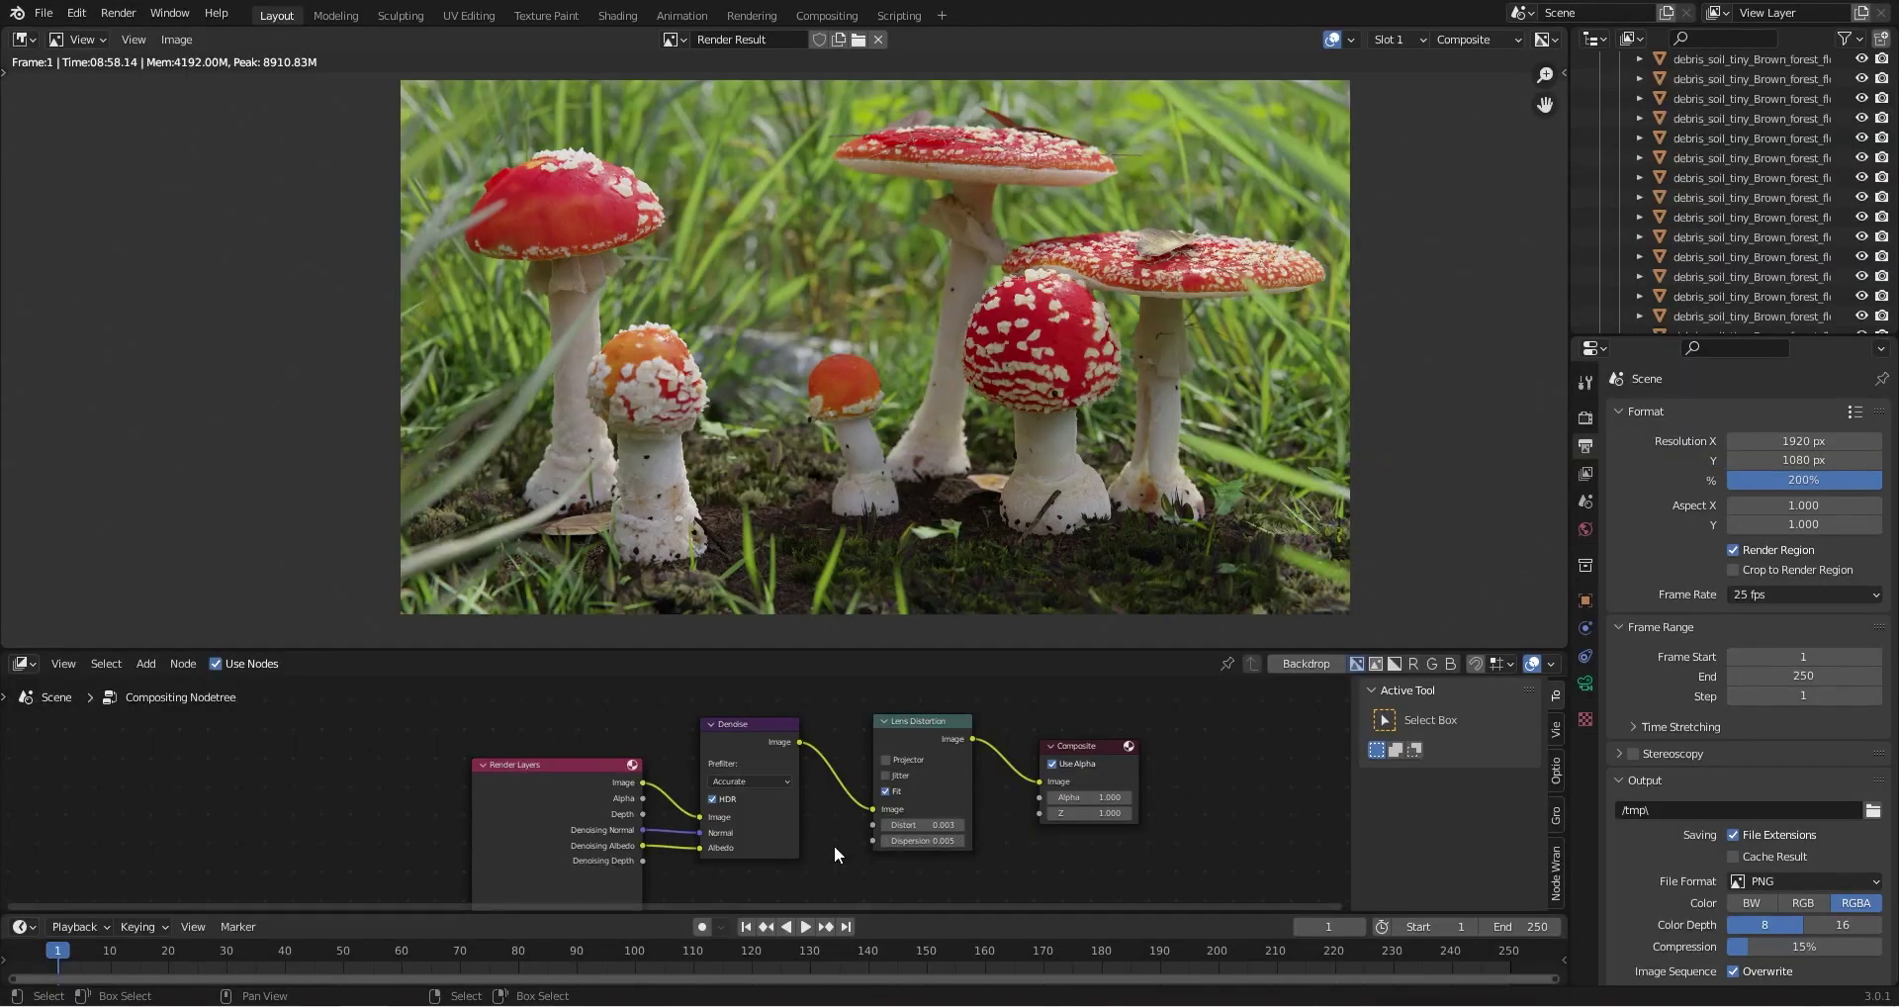
Bypass the Lens Distortion node by linking Denoise directly to Composite, and inspect the lower area of the render
middle_drag(835, 848, 833, 833)
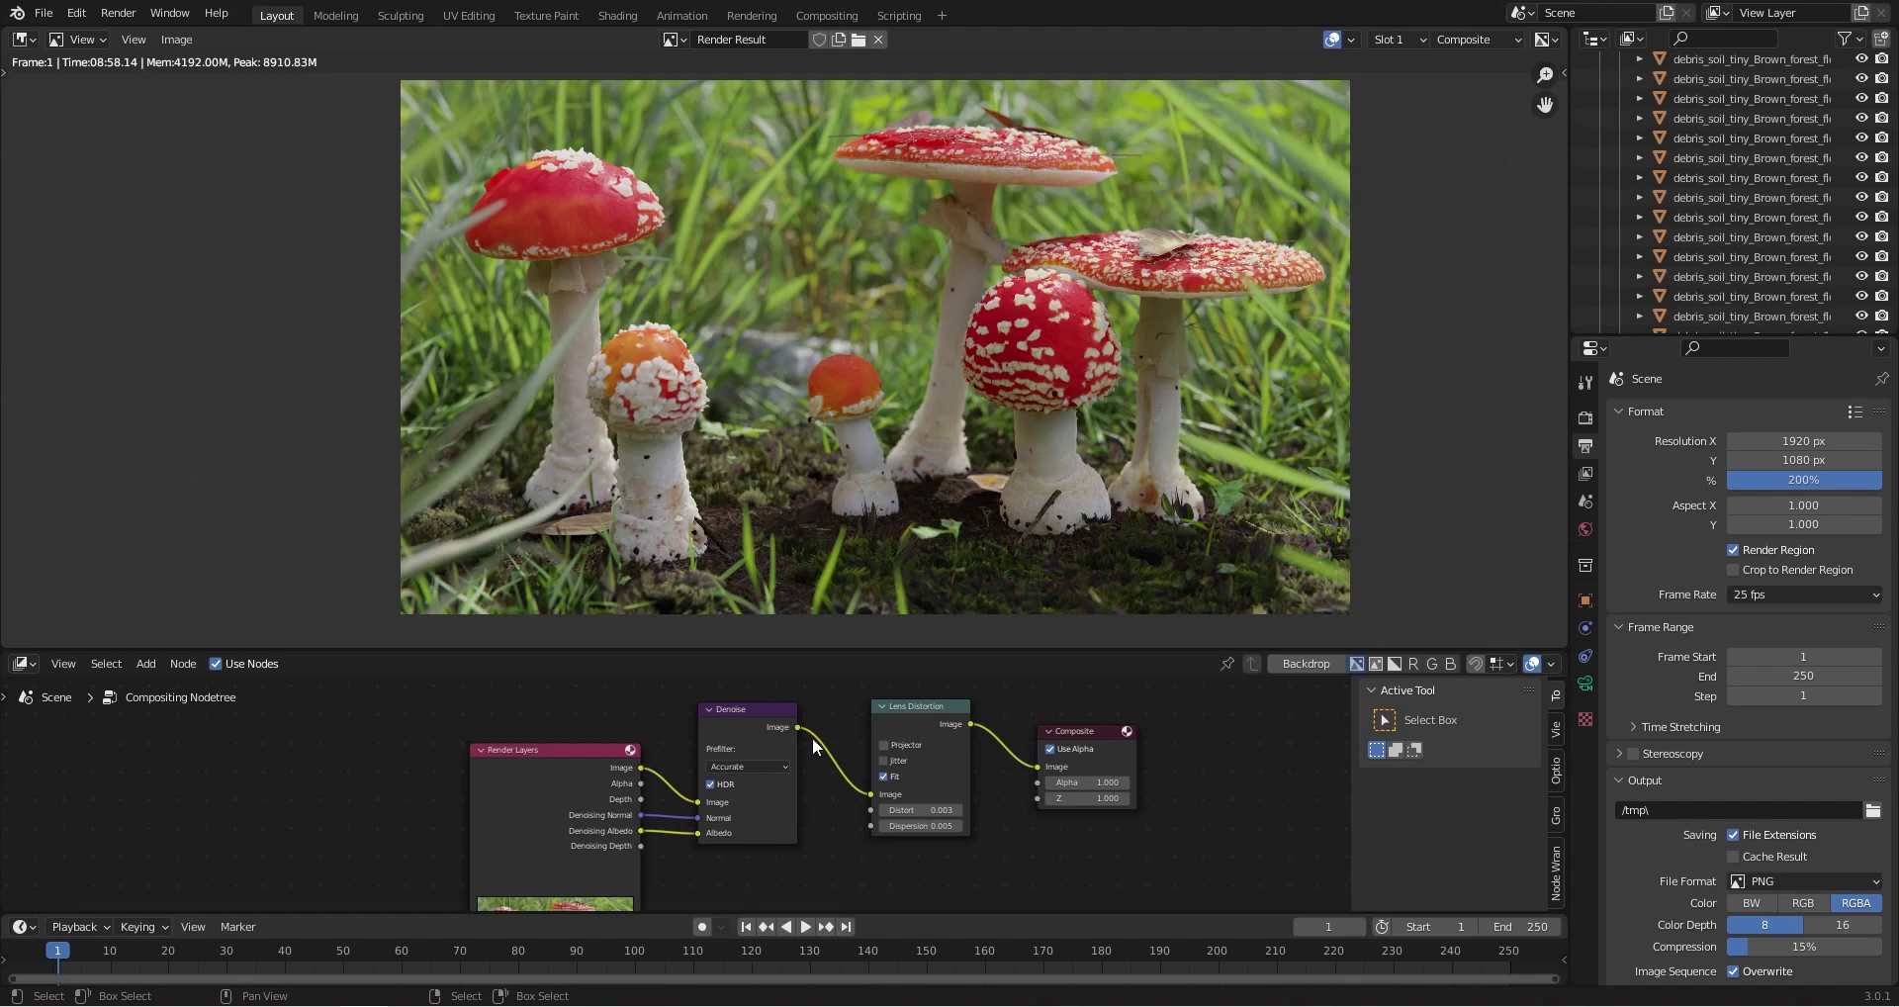
drag(797, 727, 1041, 768)
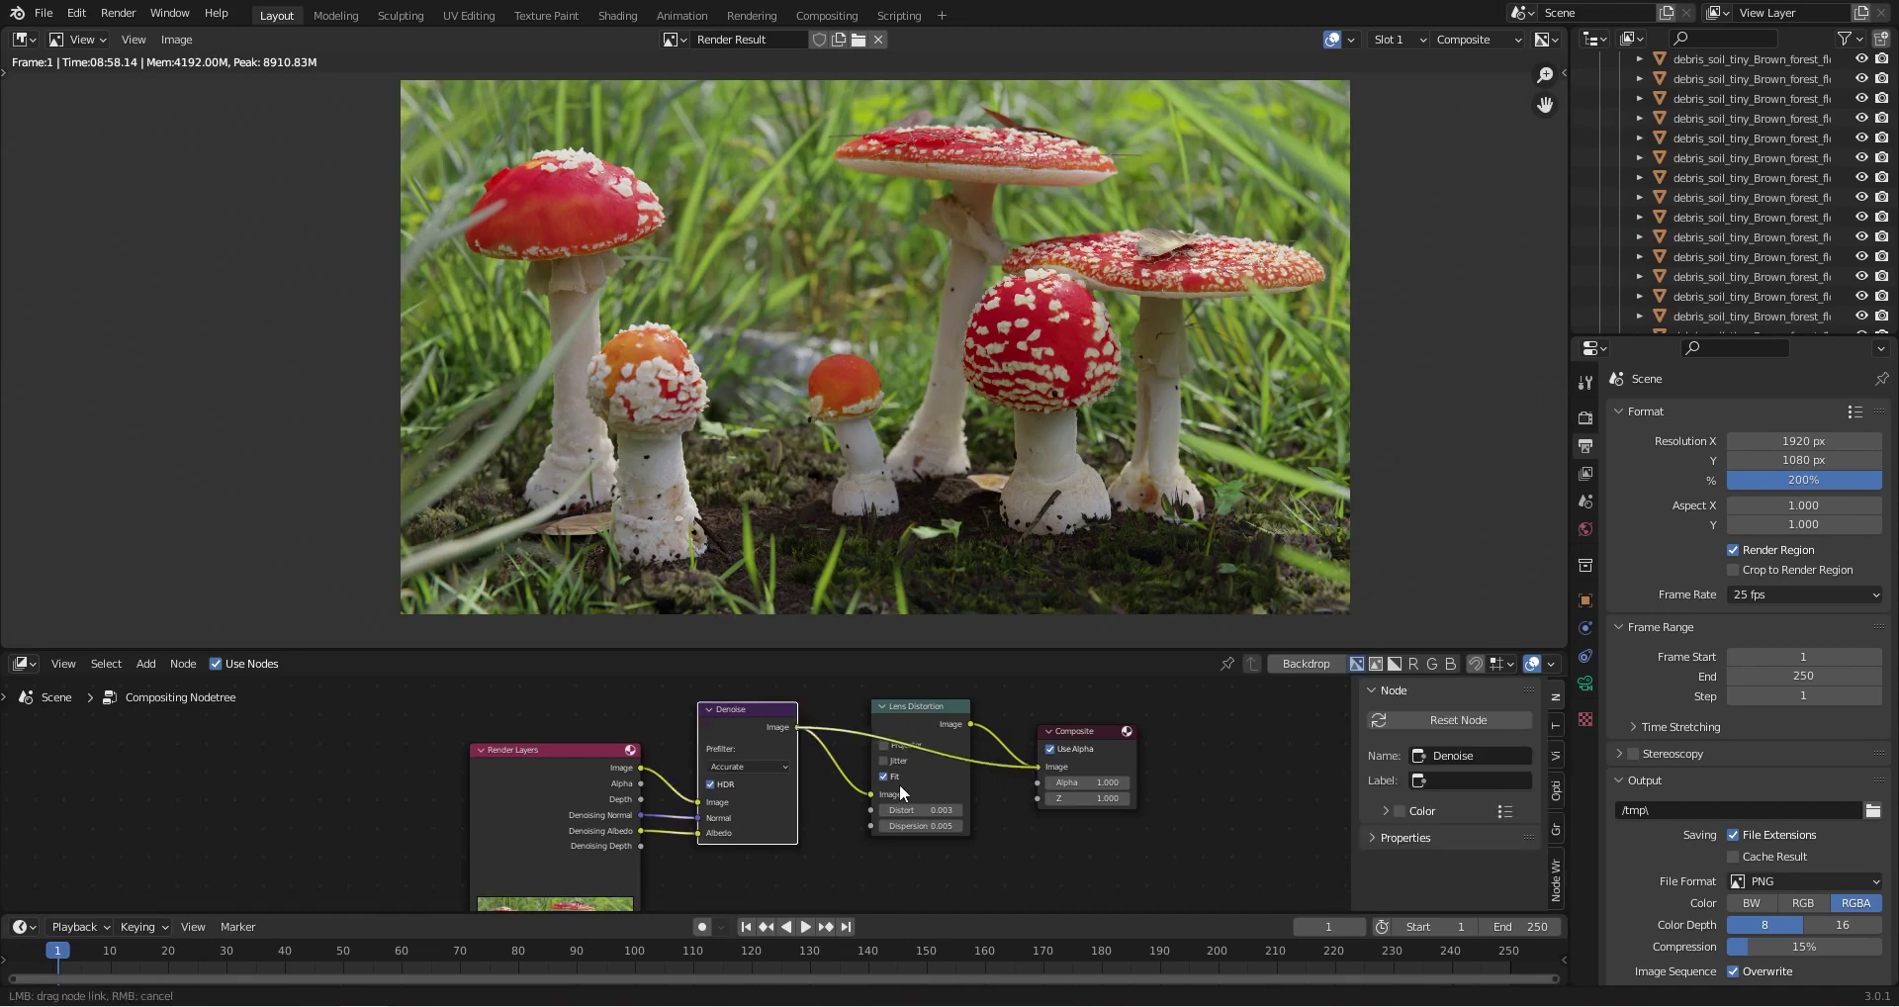
drag(900, 781, 901, 783)
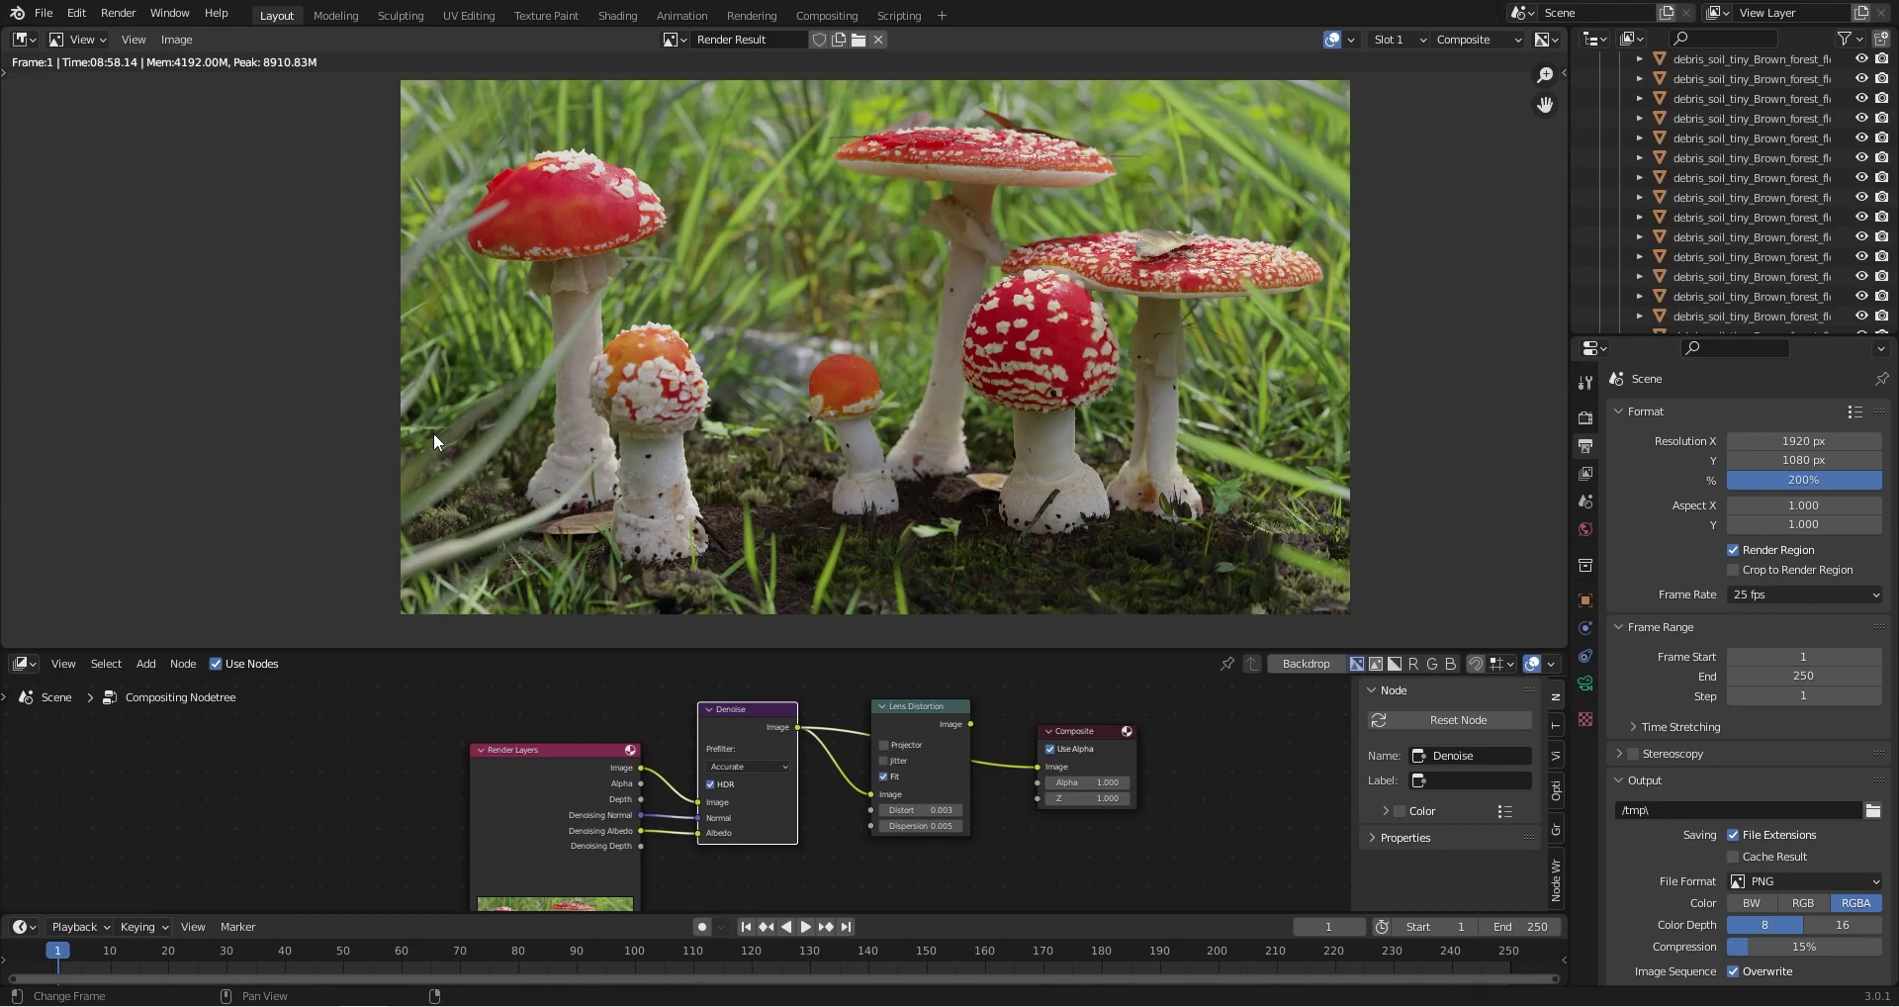
middle_drag(521, 467, 660, 389)
scroll(588, 447, up, 3)
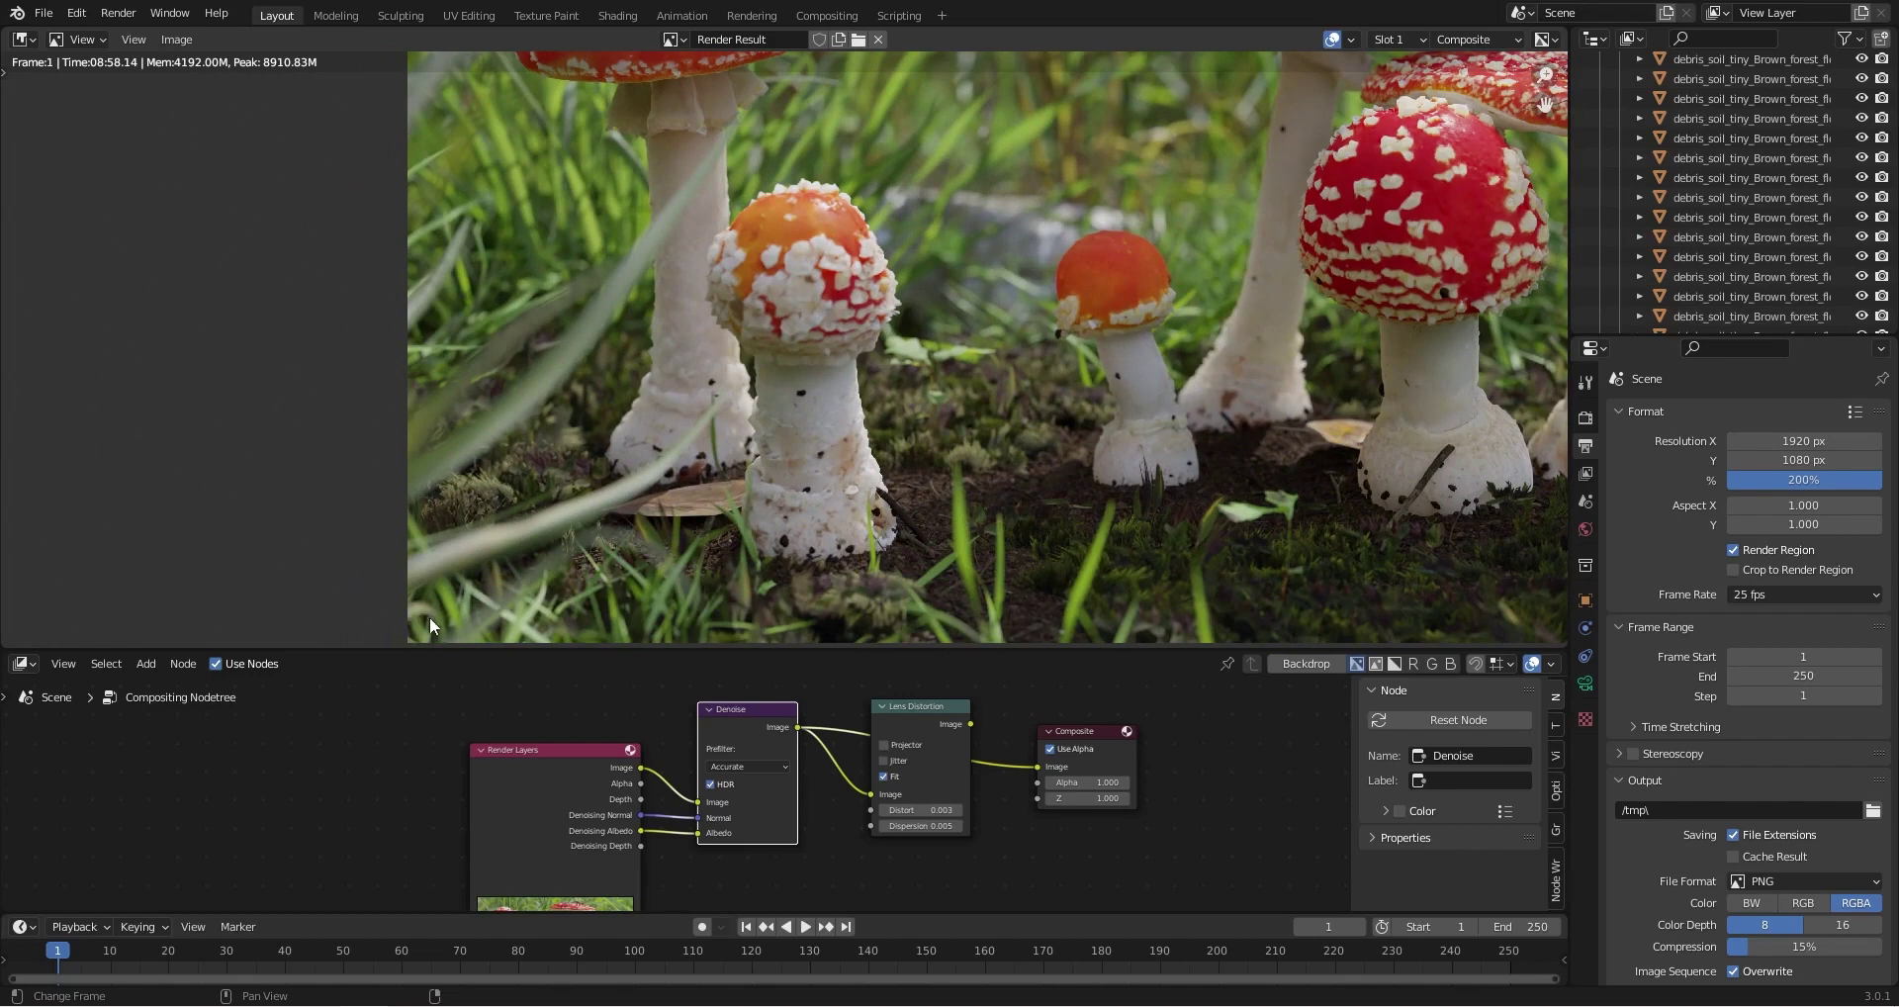
middle_drag(429, 625, 434, 602)
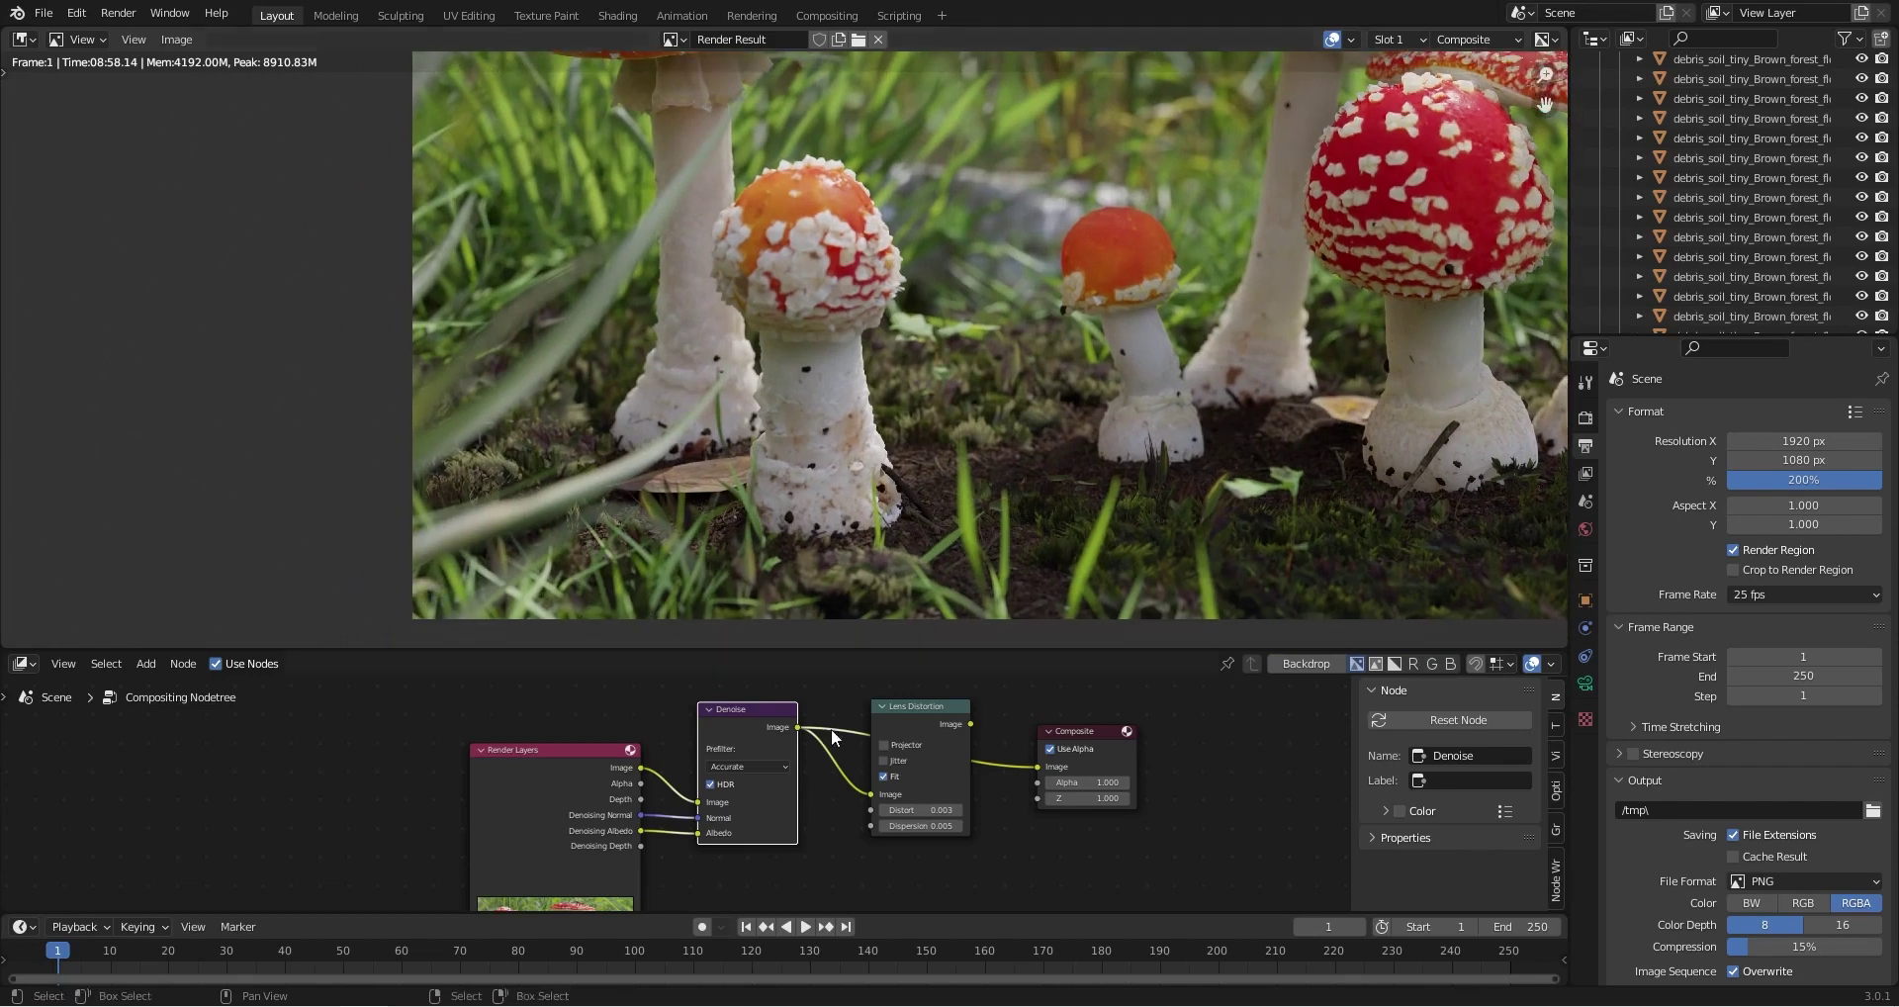
Set the Lens Distortion node's distortion to 0 and reconnect its image output to Composite
click(914, 811)
text(0)
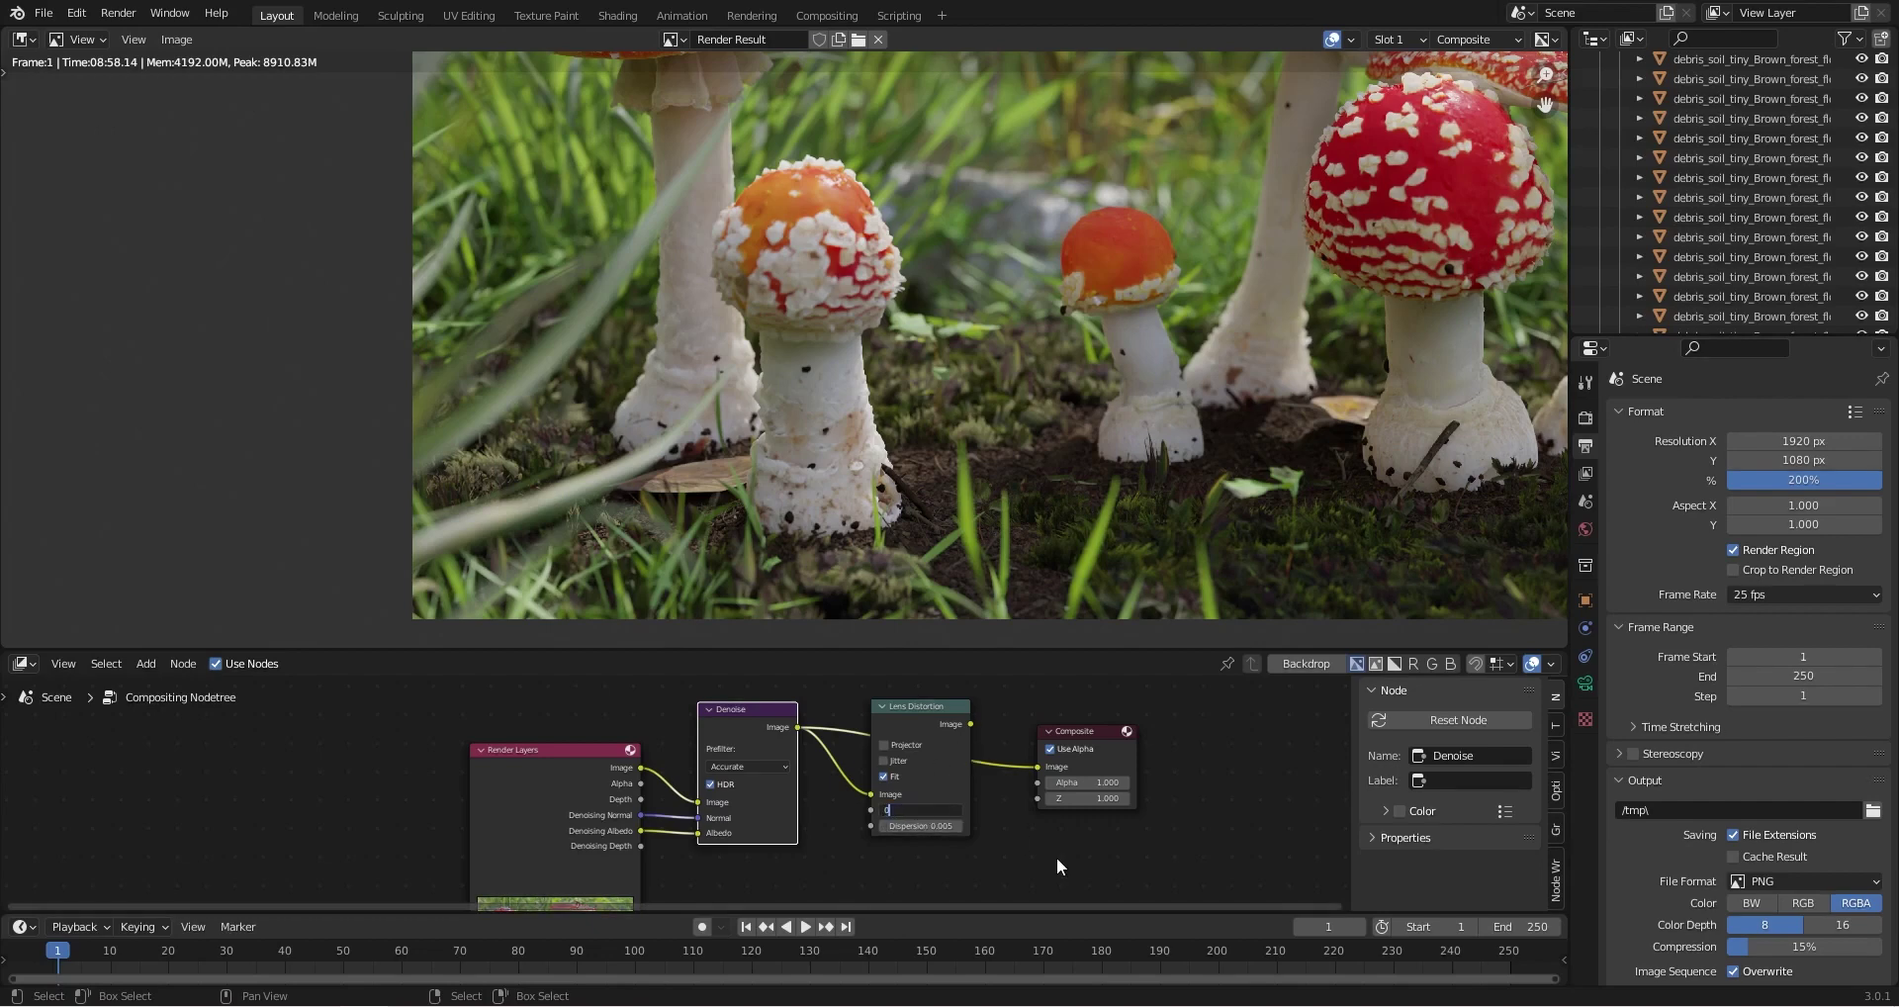
key(Return)
drag(971, 723, 1035, 768)
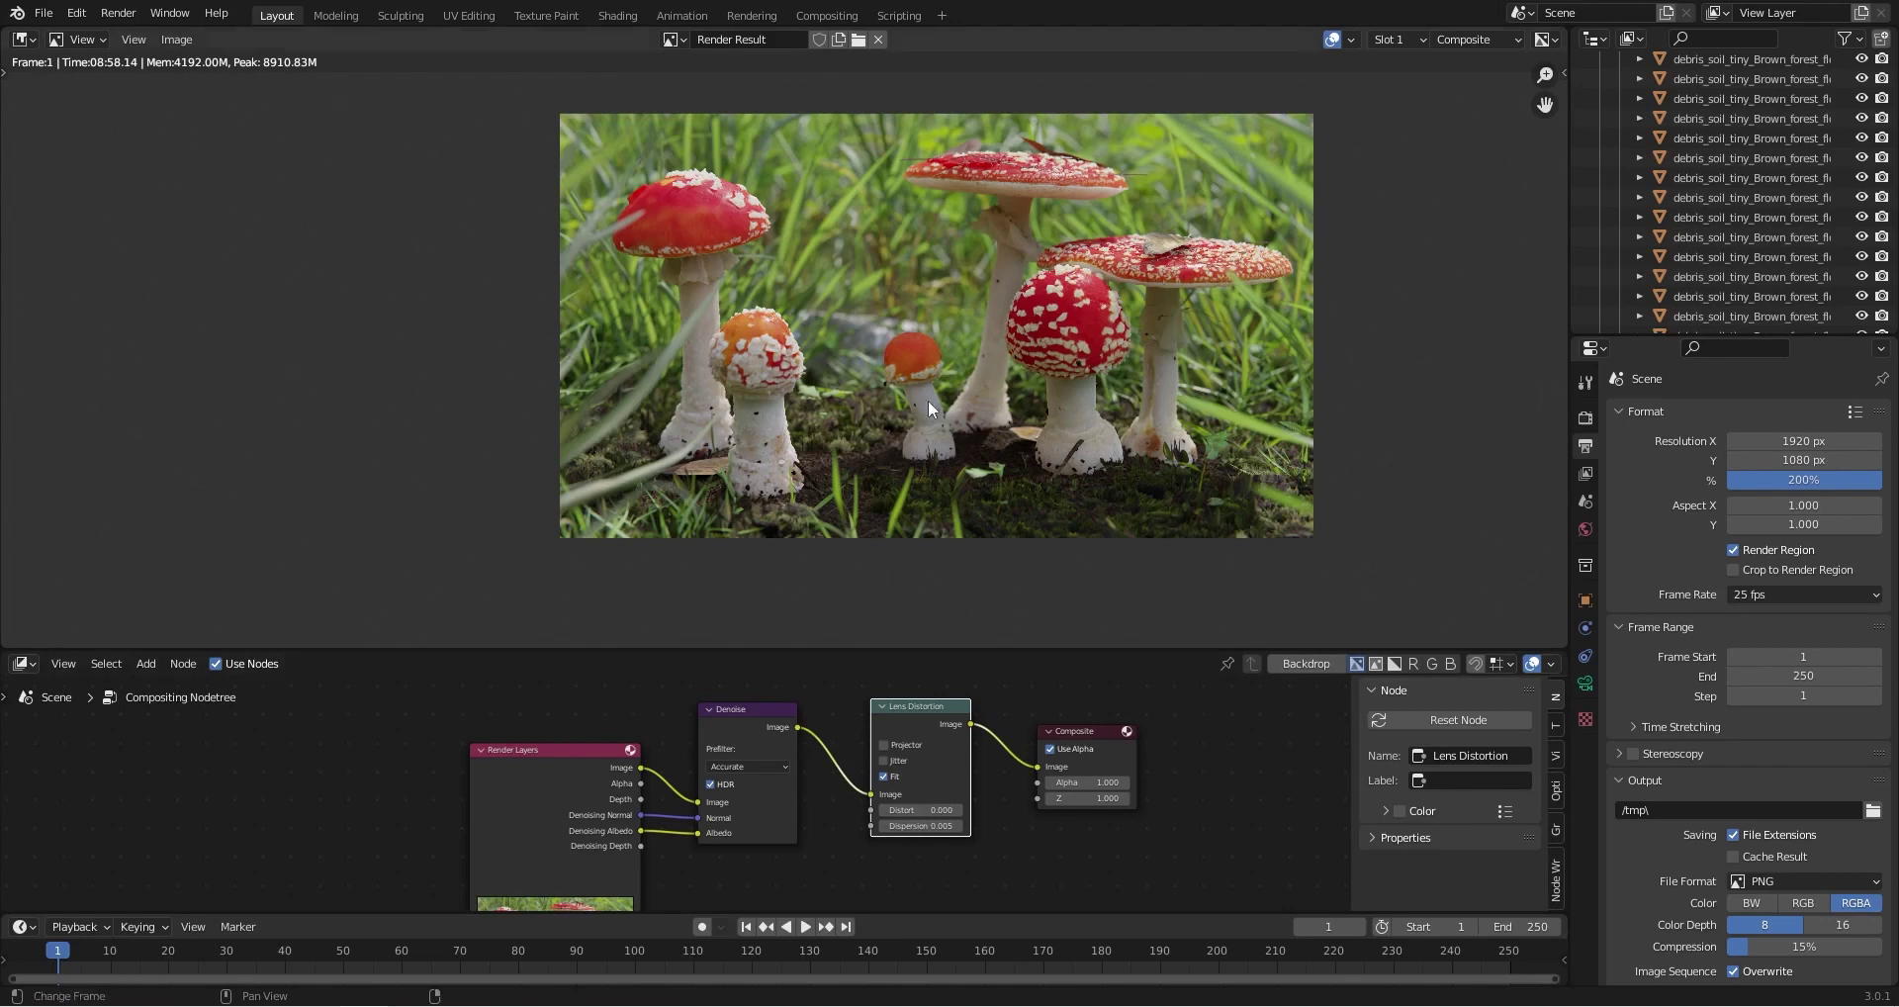
Set the Lens Distortion node's distortion to 0.003
click(914, 810)
text(.003)
key(Return)
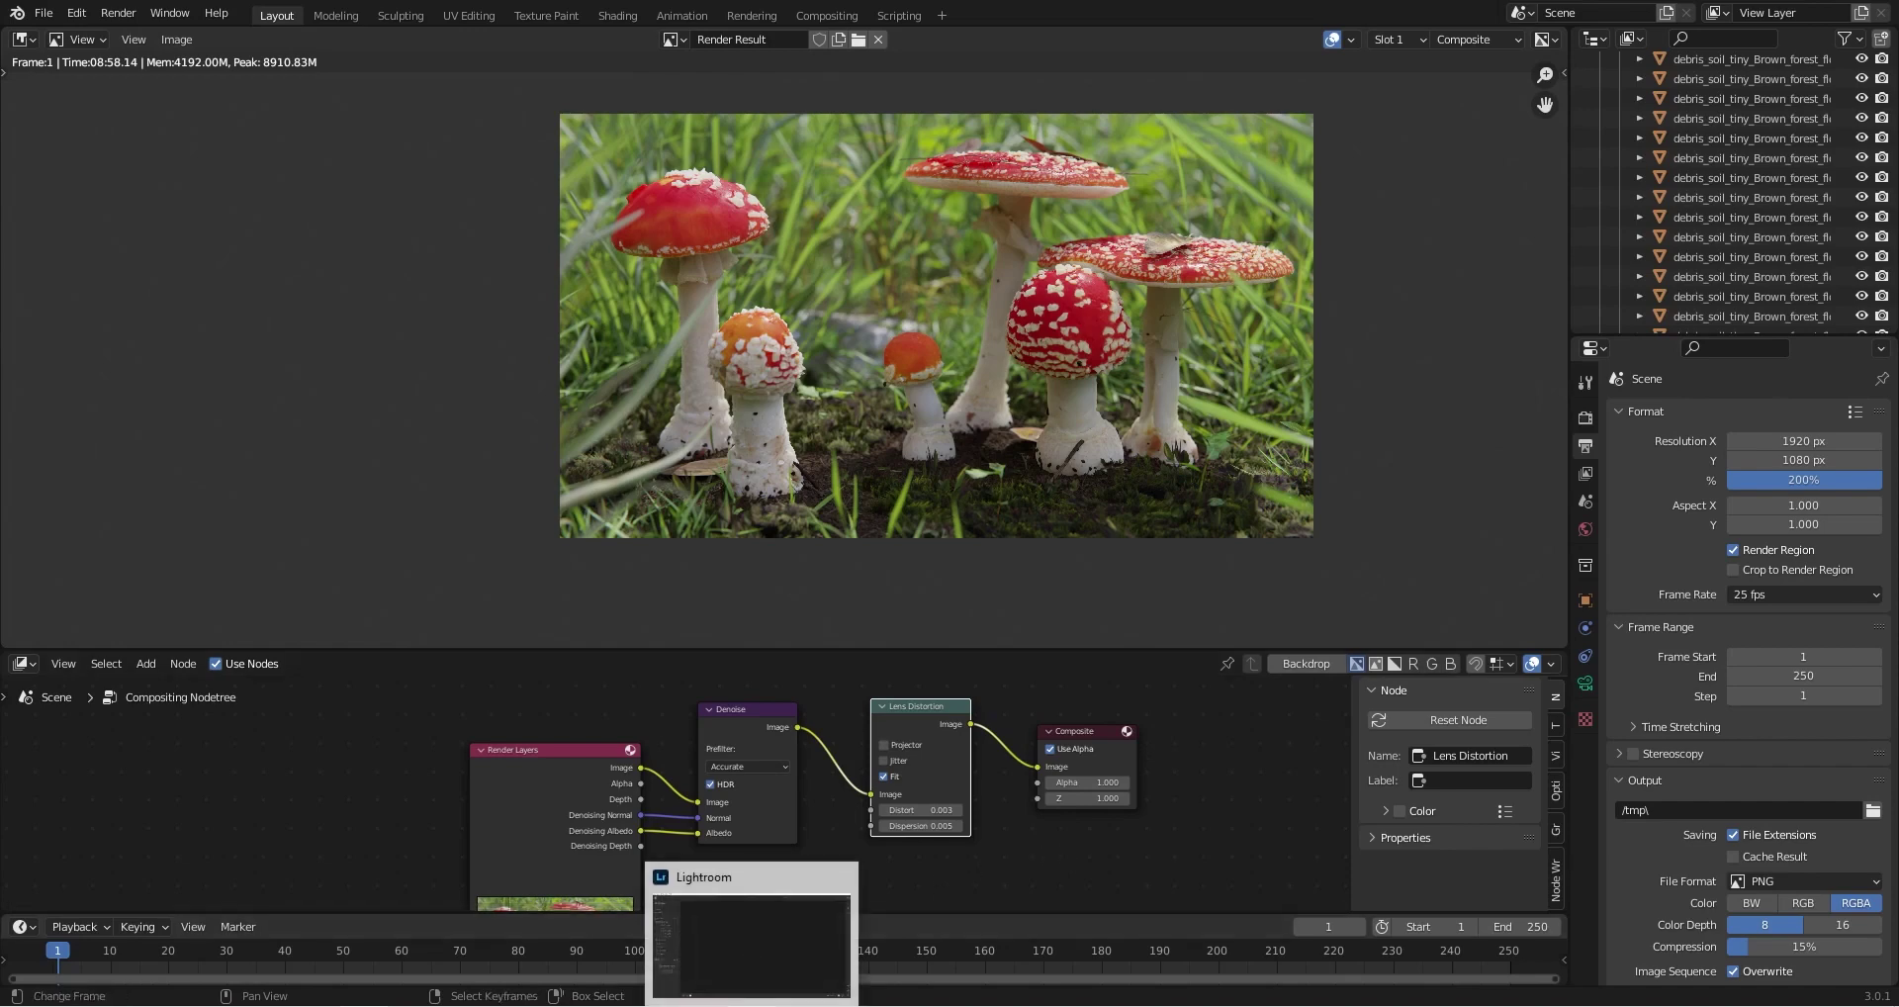
Switch to Lightroom, apply automatic adjustments to the mushroom render and set Vibrance to +5
click(752, 1006)
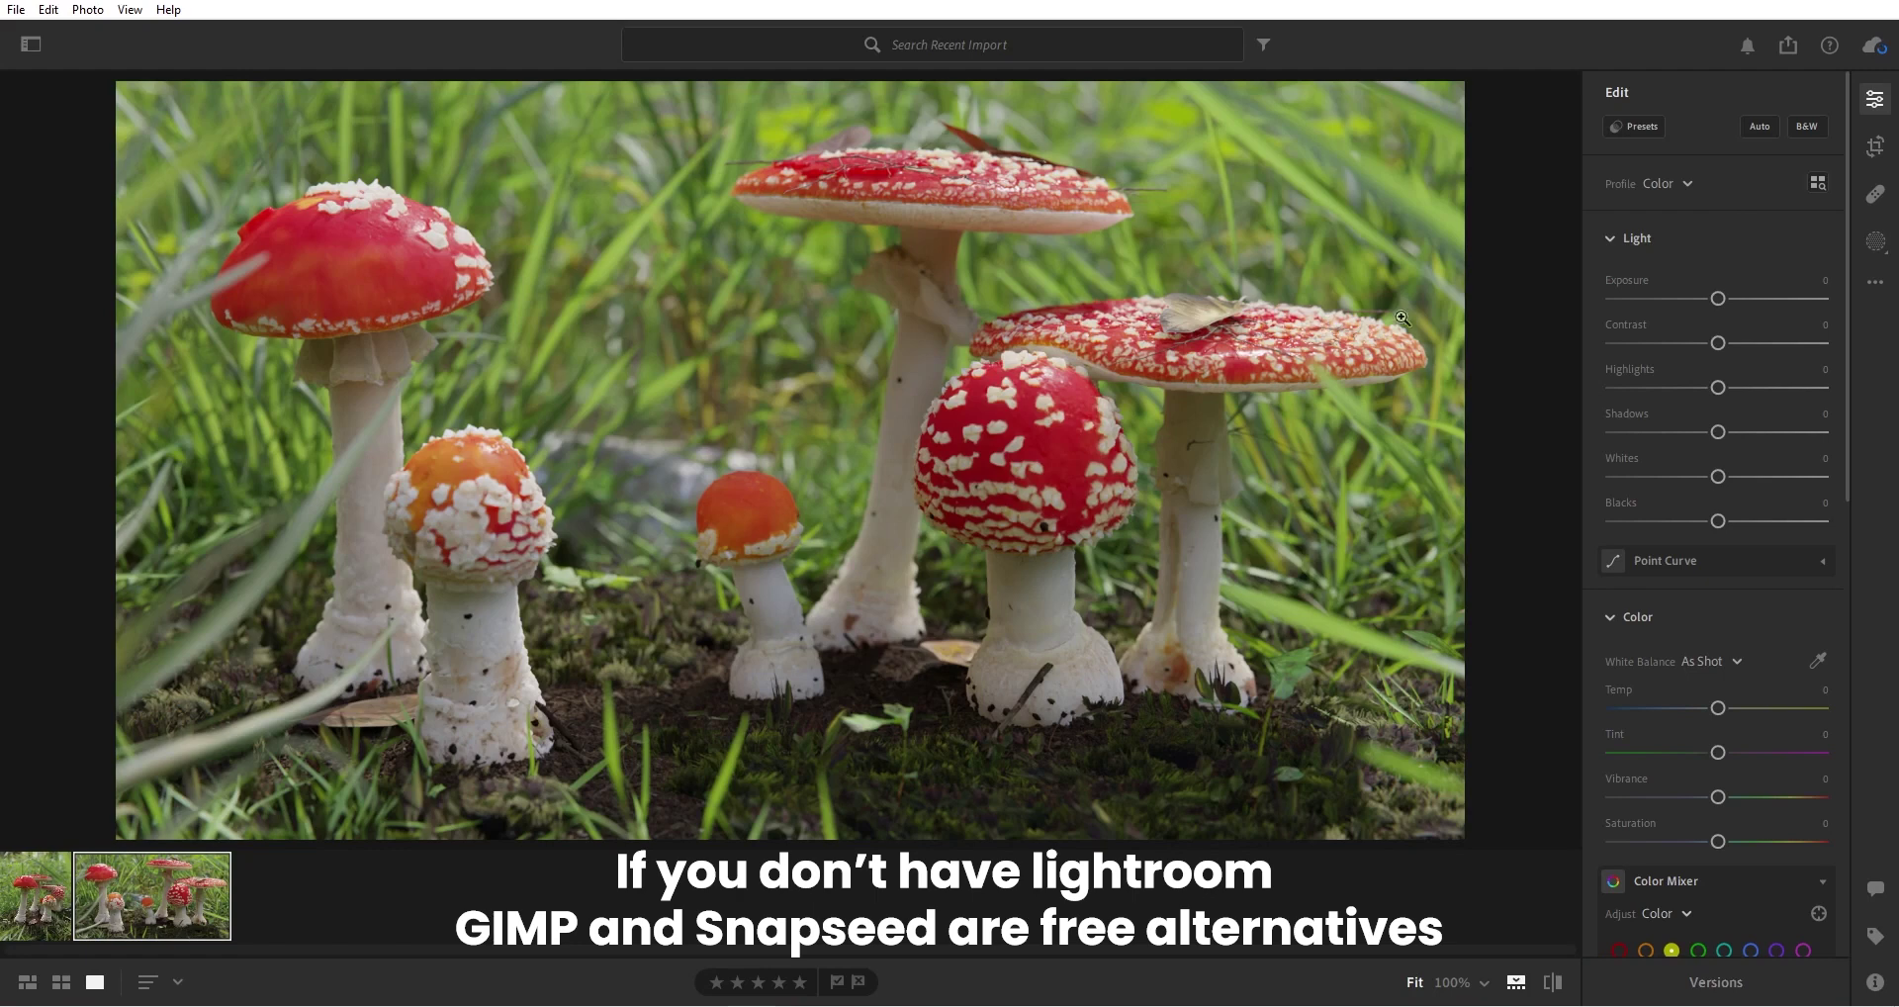
click(1760, 127)
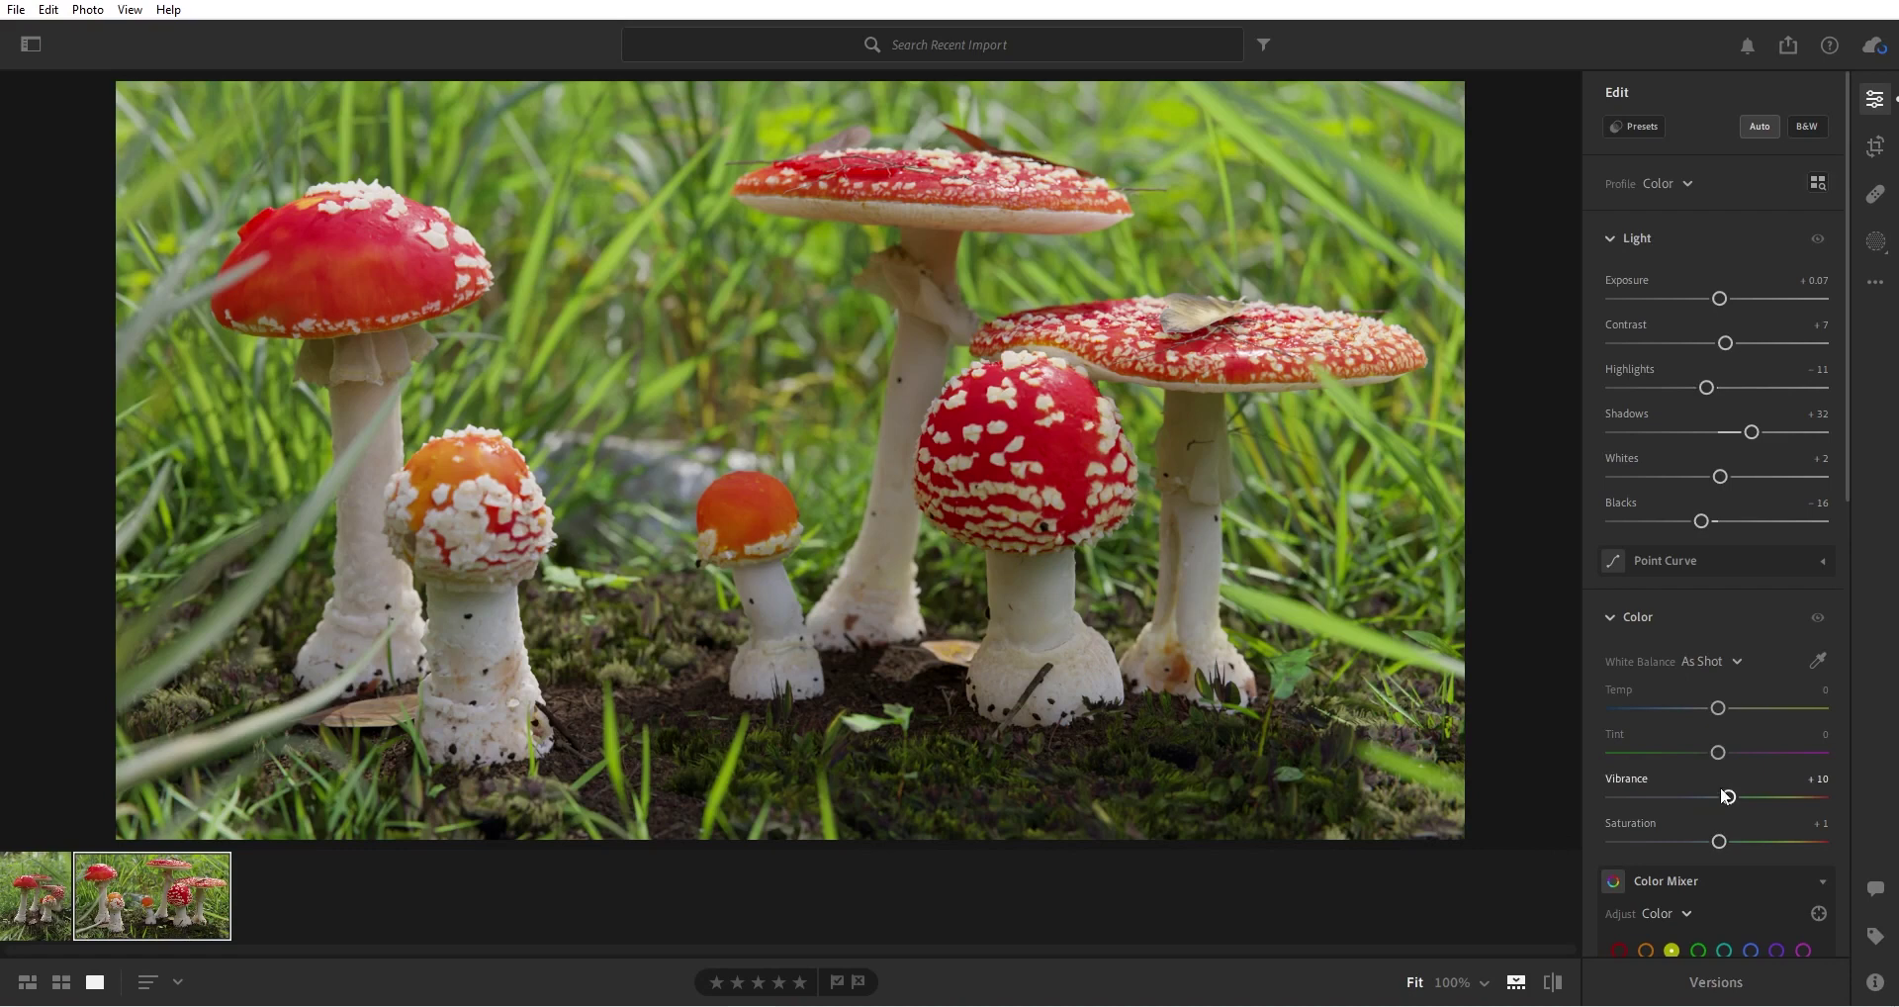
scroll(1726, 791, down, 2)
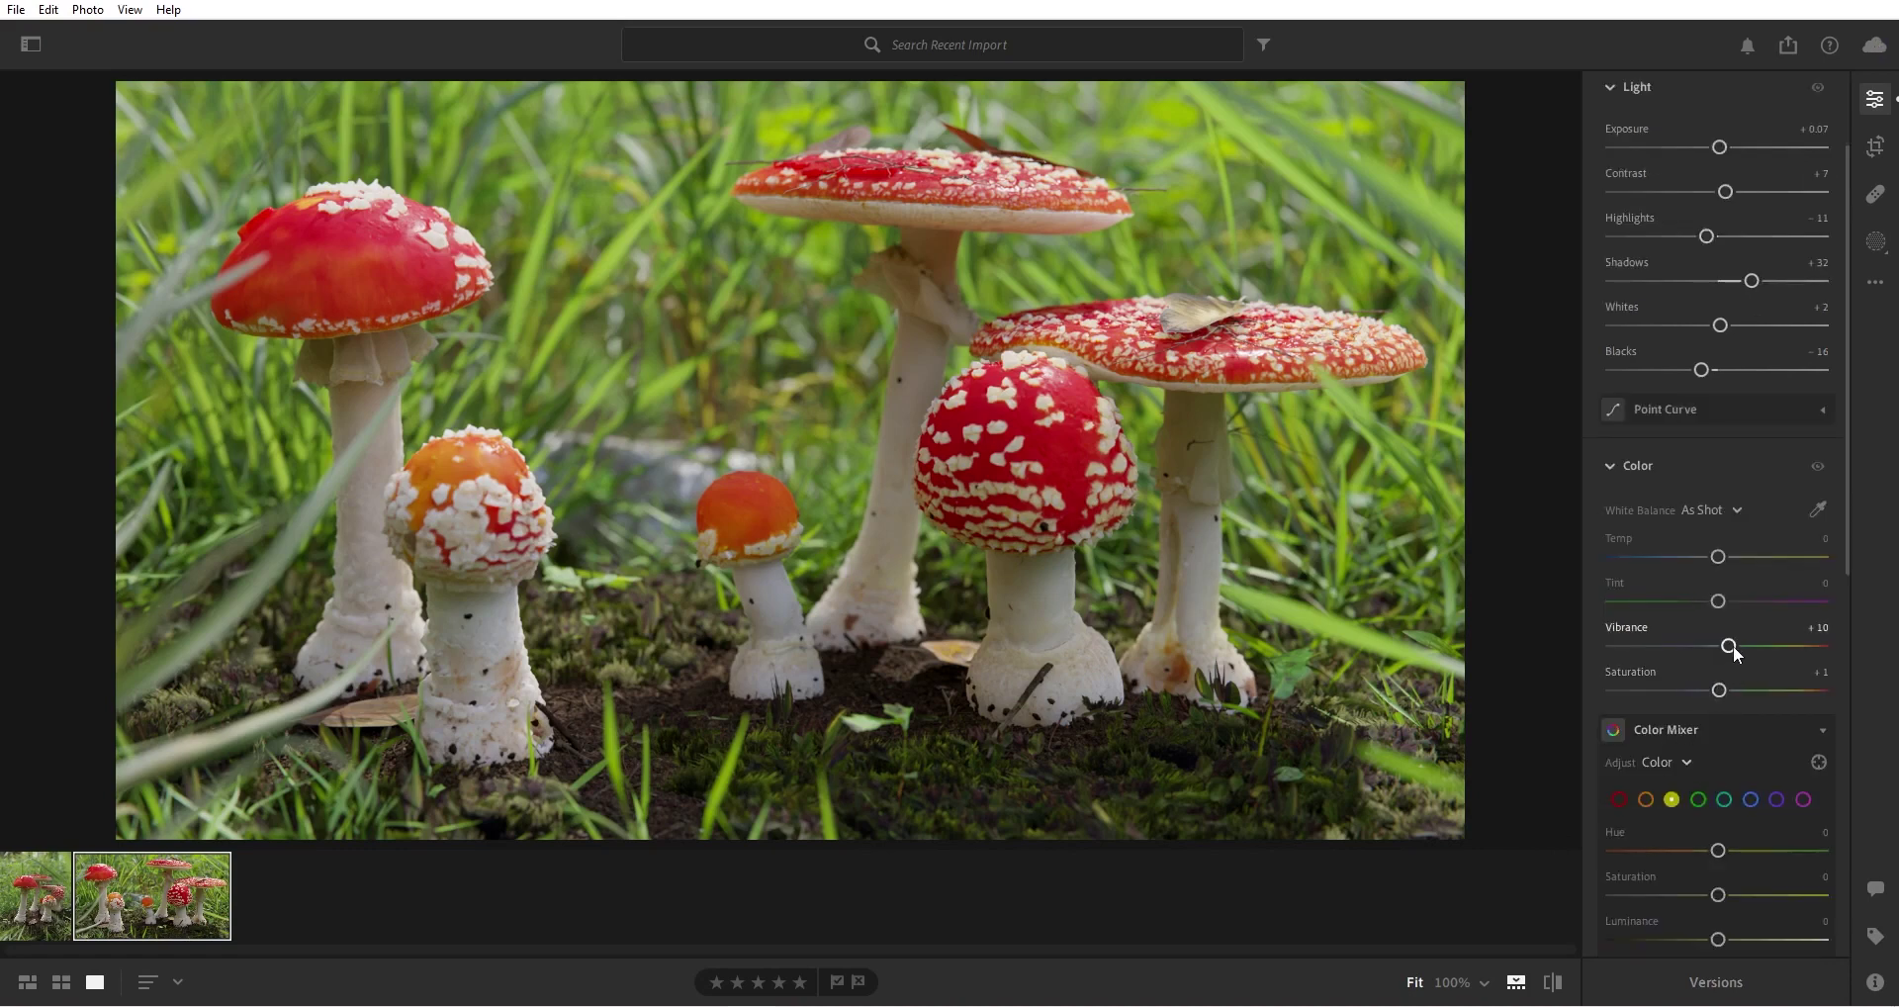
drag(1733, 645, 1731, 644)
Set the render's Texture to +12 and its Vignette to -17
scroll(1658, 635, down, 5)
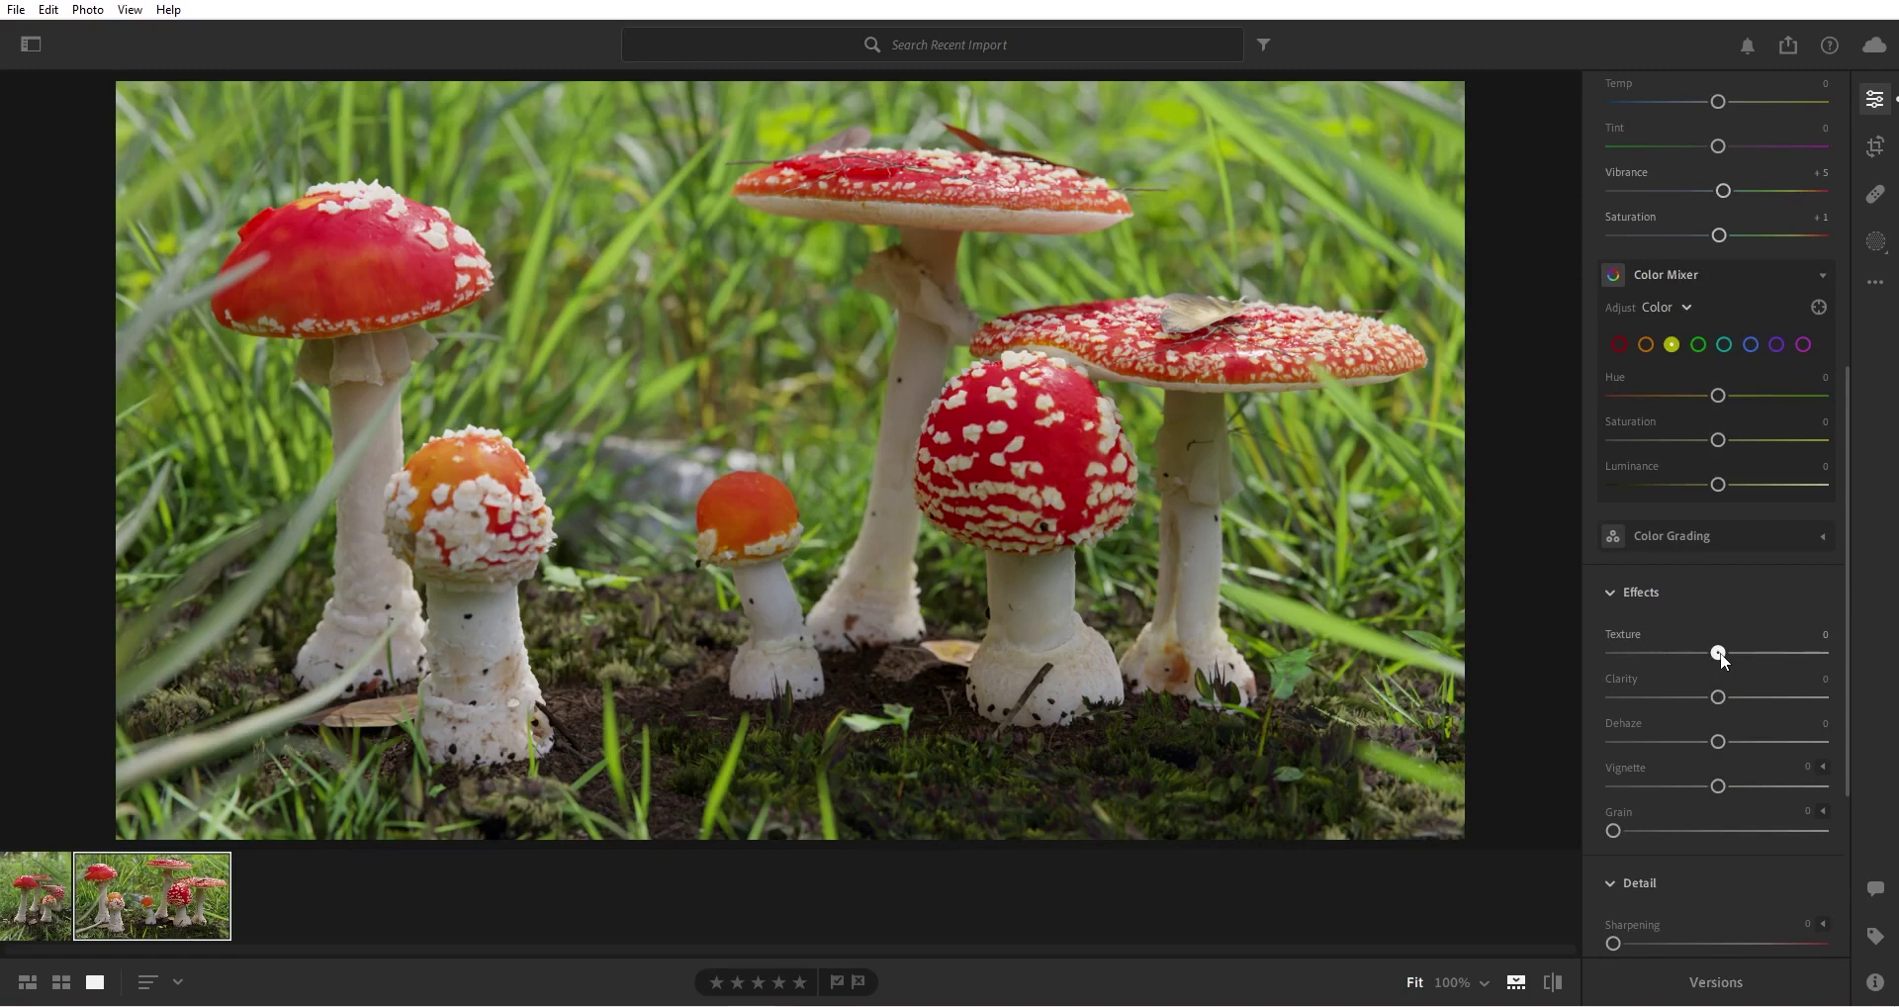
drag(1724, 661, 1729, 663)
drag(1718, 787, 1701, 788)
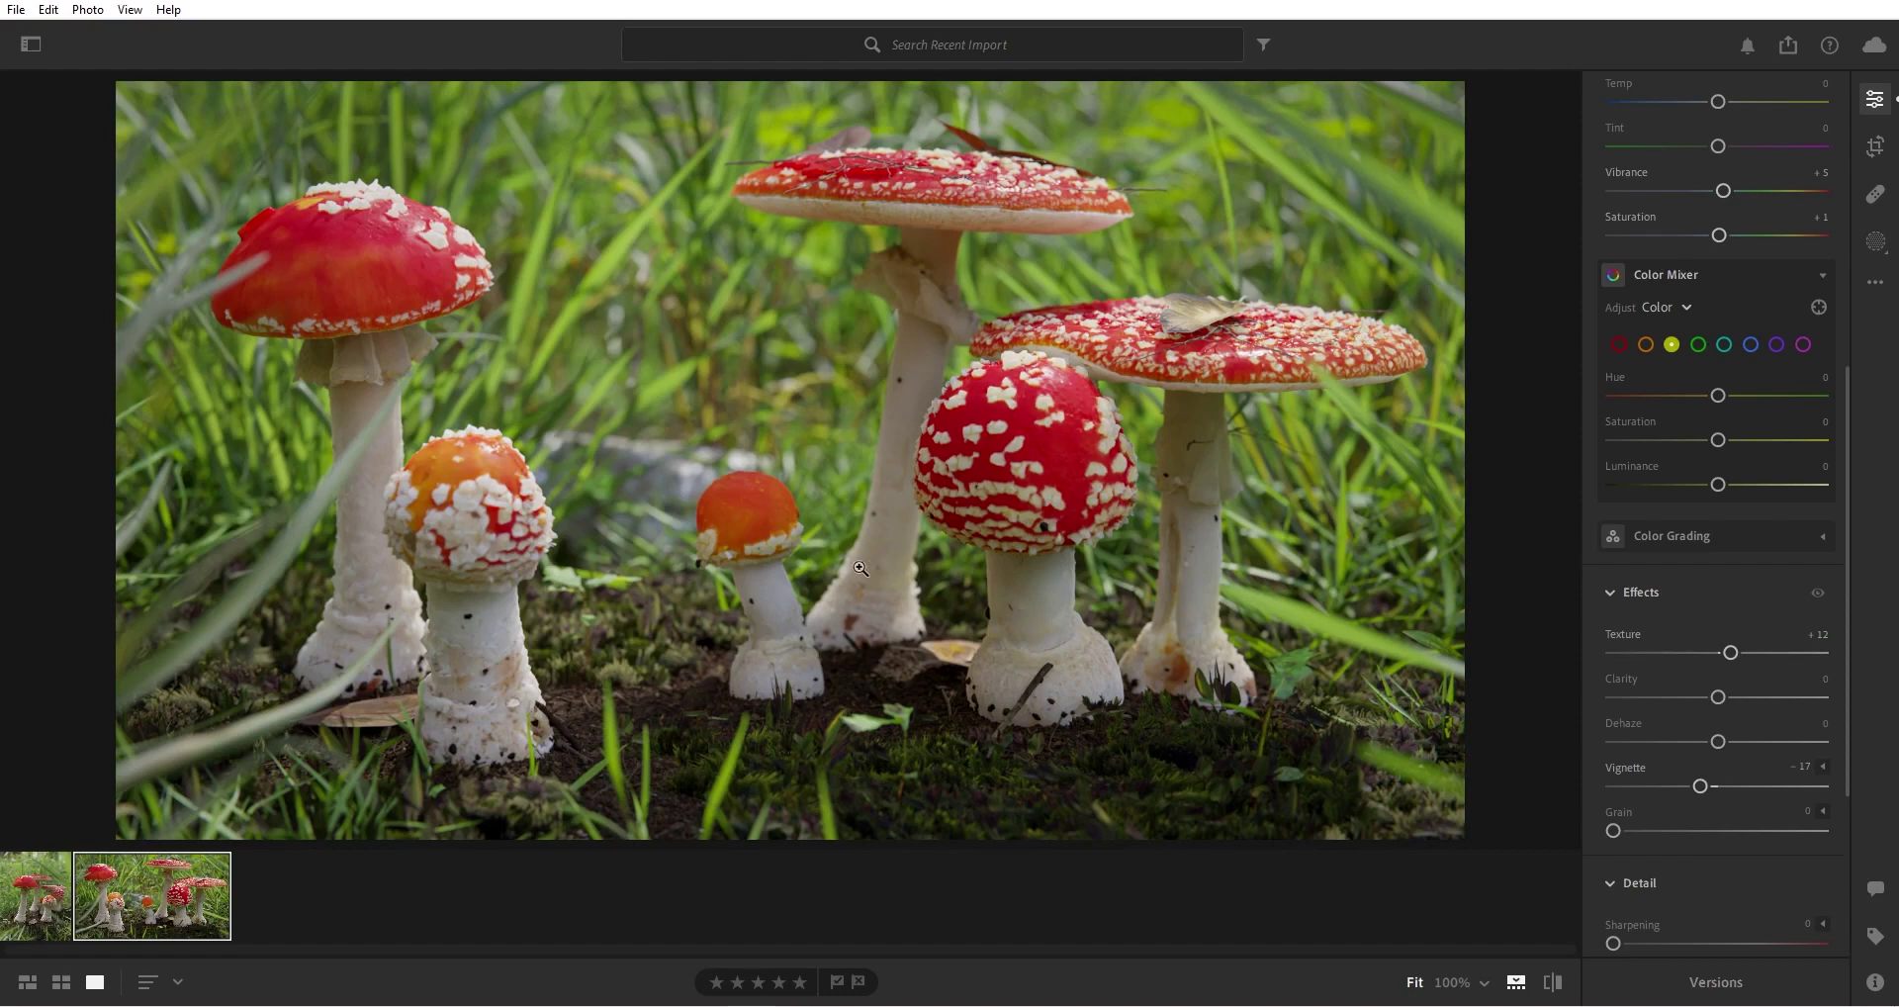
Add a small amount of grain to the render and check it at 100% magnification
click(829, 481)
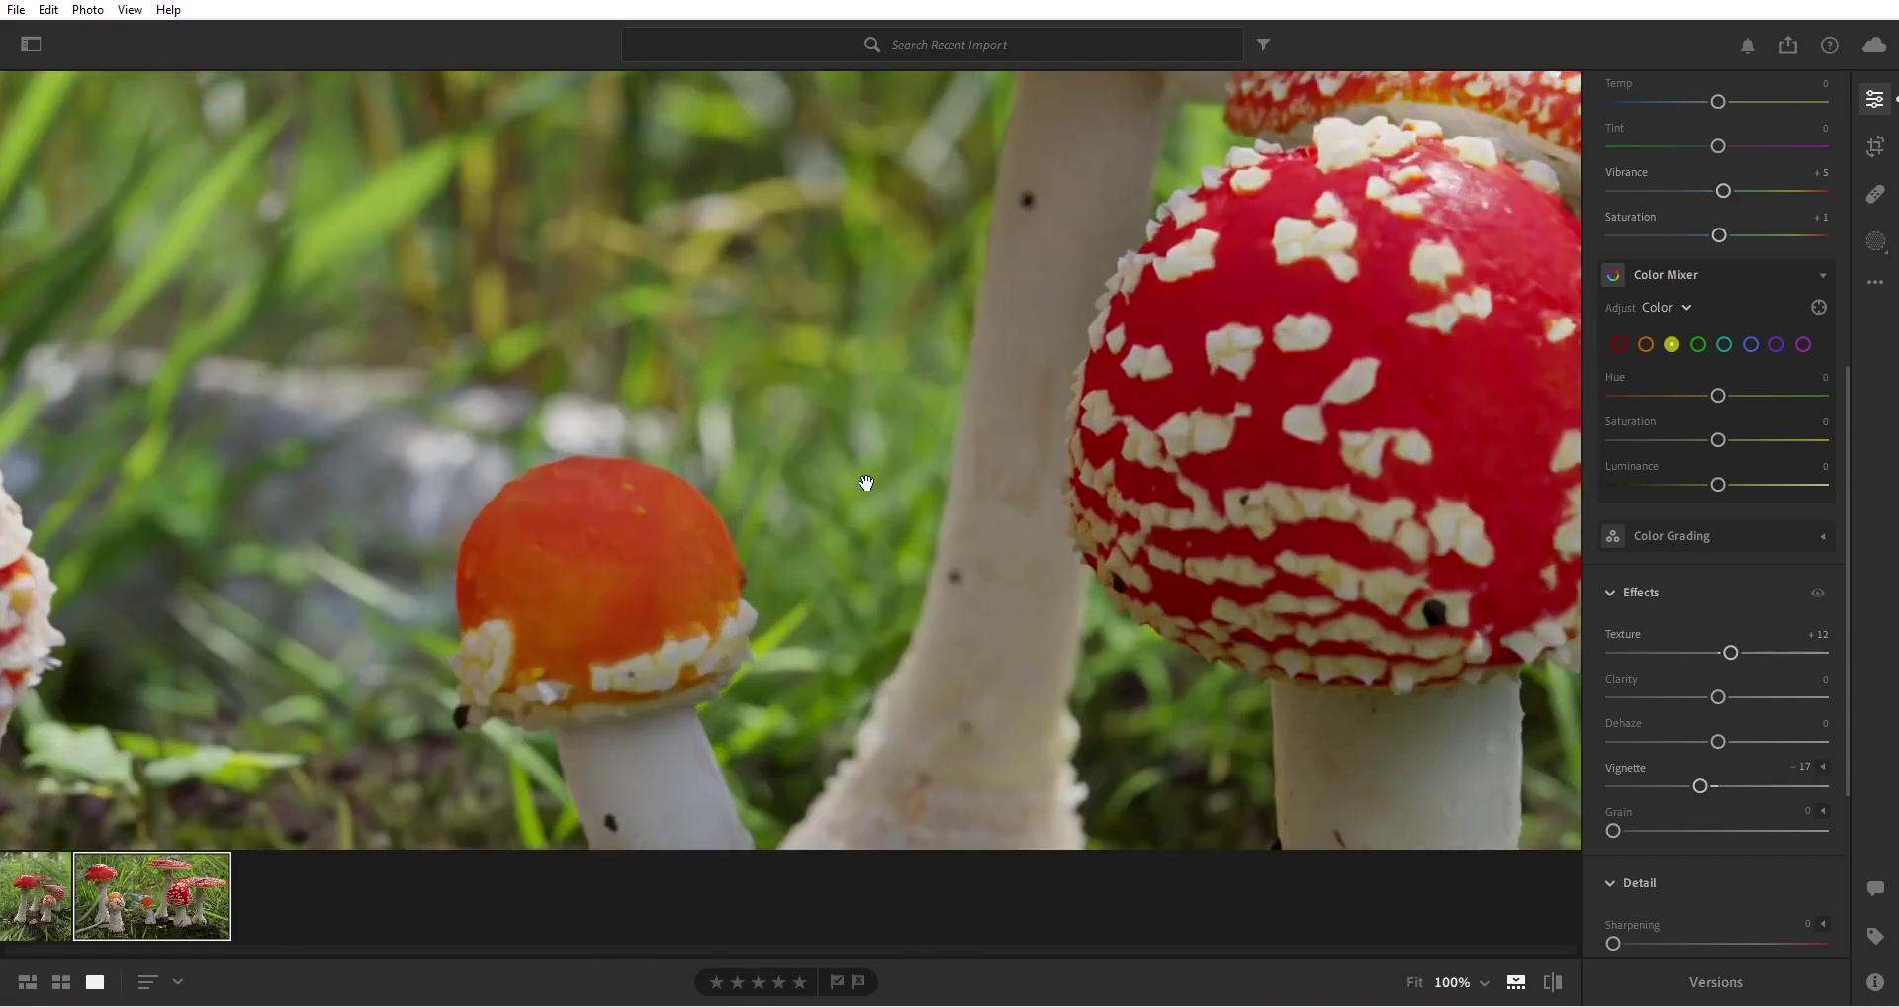
drag(1115, 483, 1055, 493)
scroll(1733, 667, down, 3)
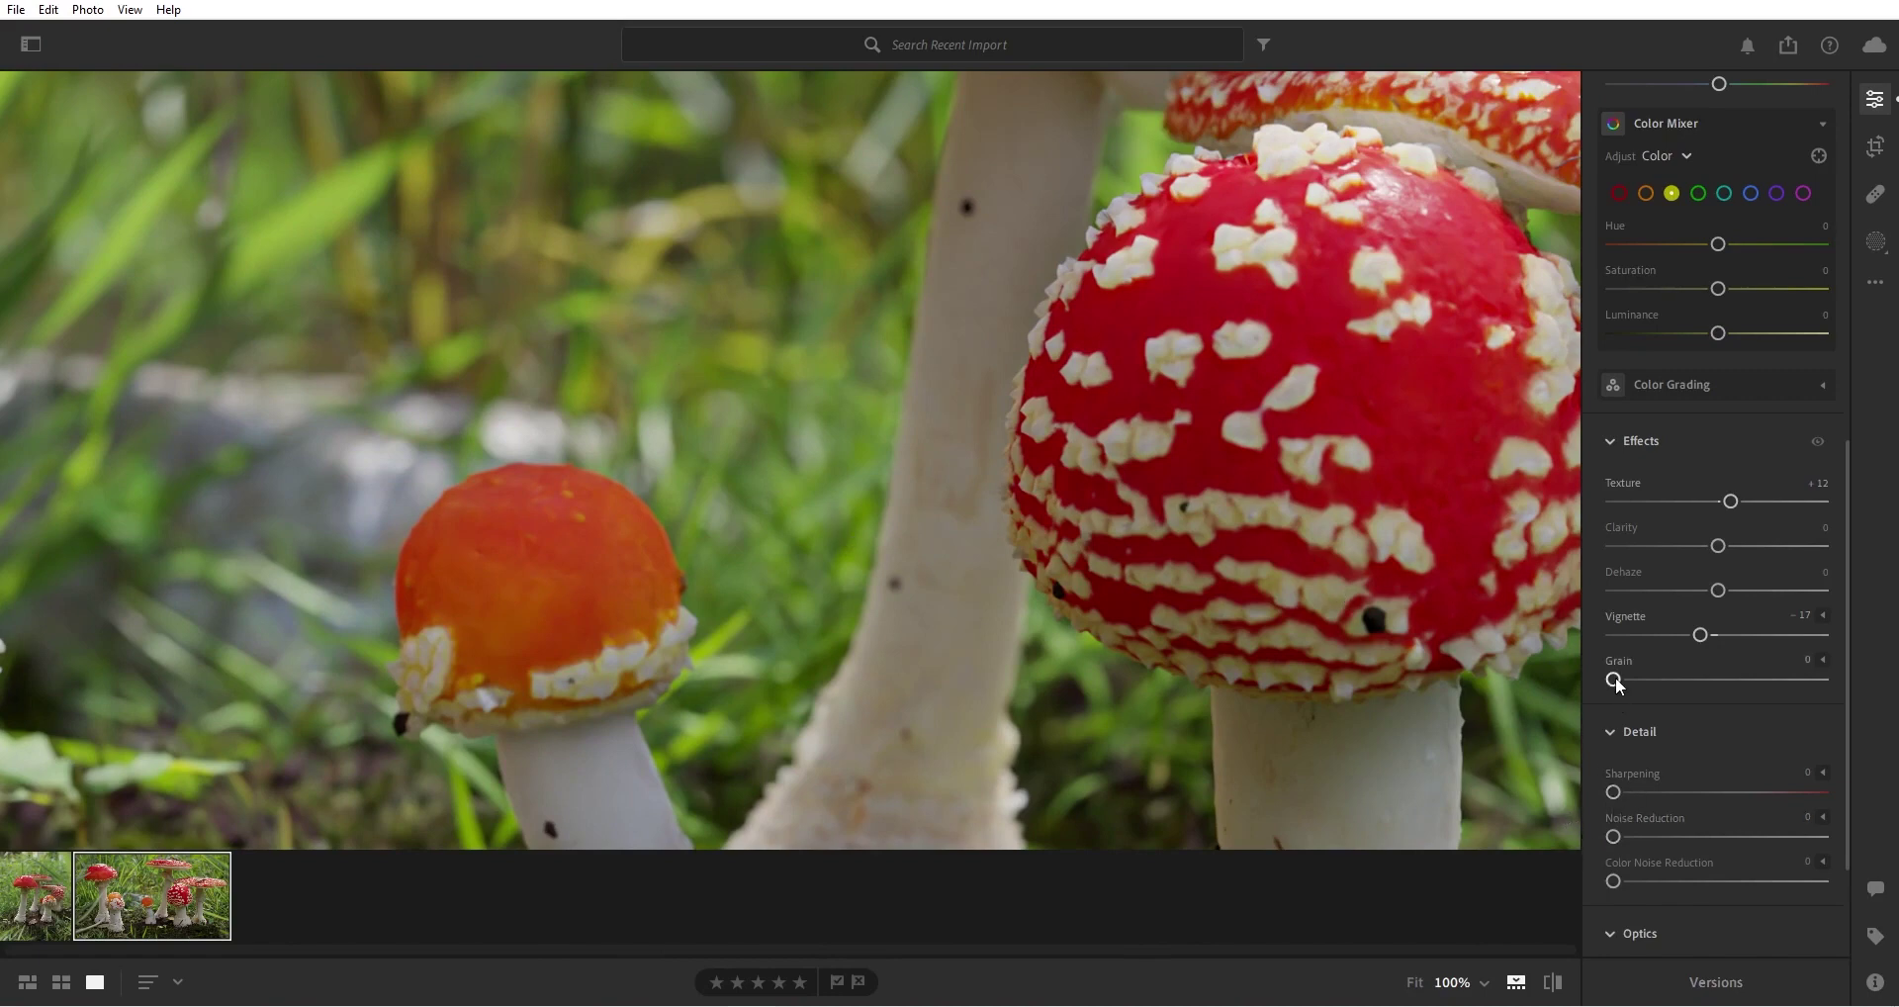
drag(1616, 679, 1624, 681)
drag(652, 279, 826, 308)
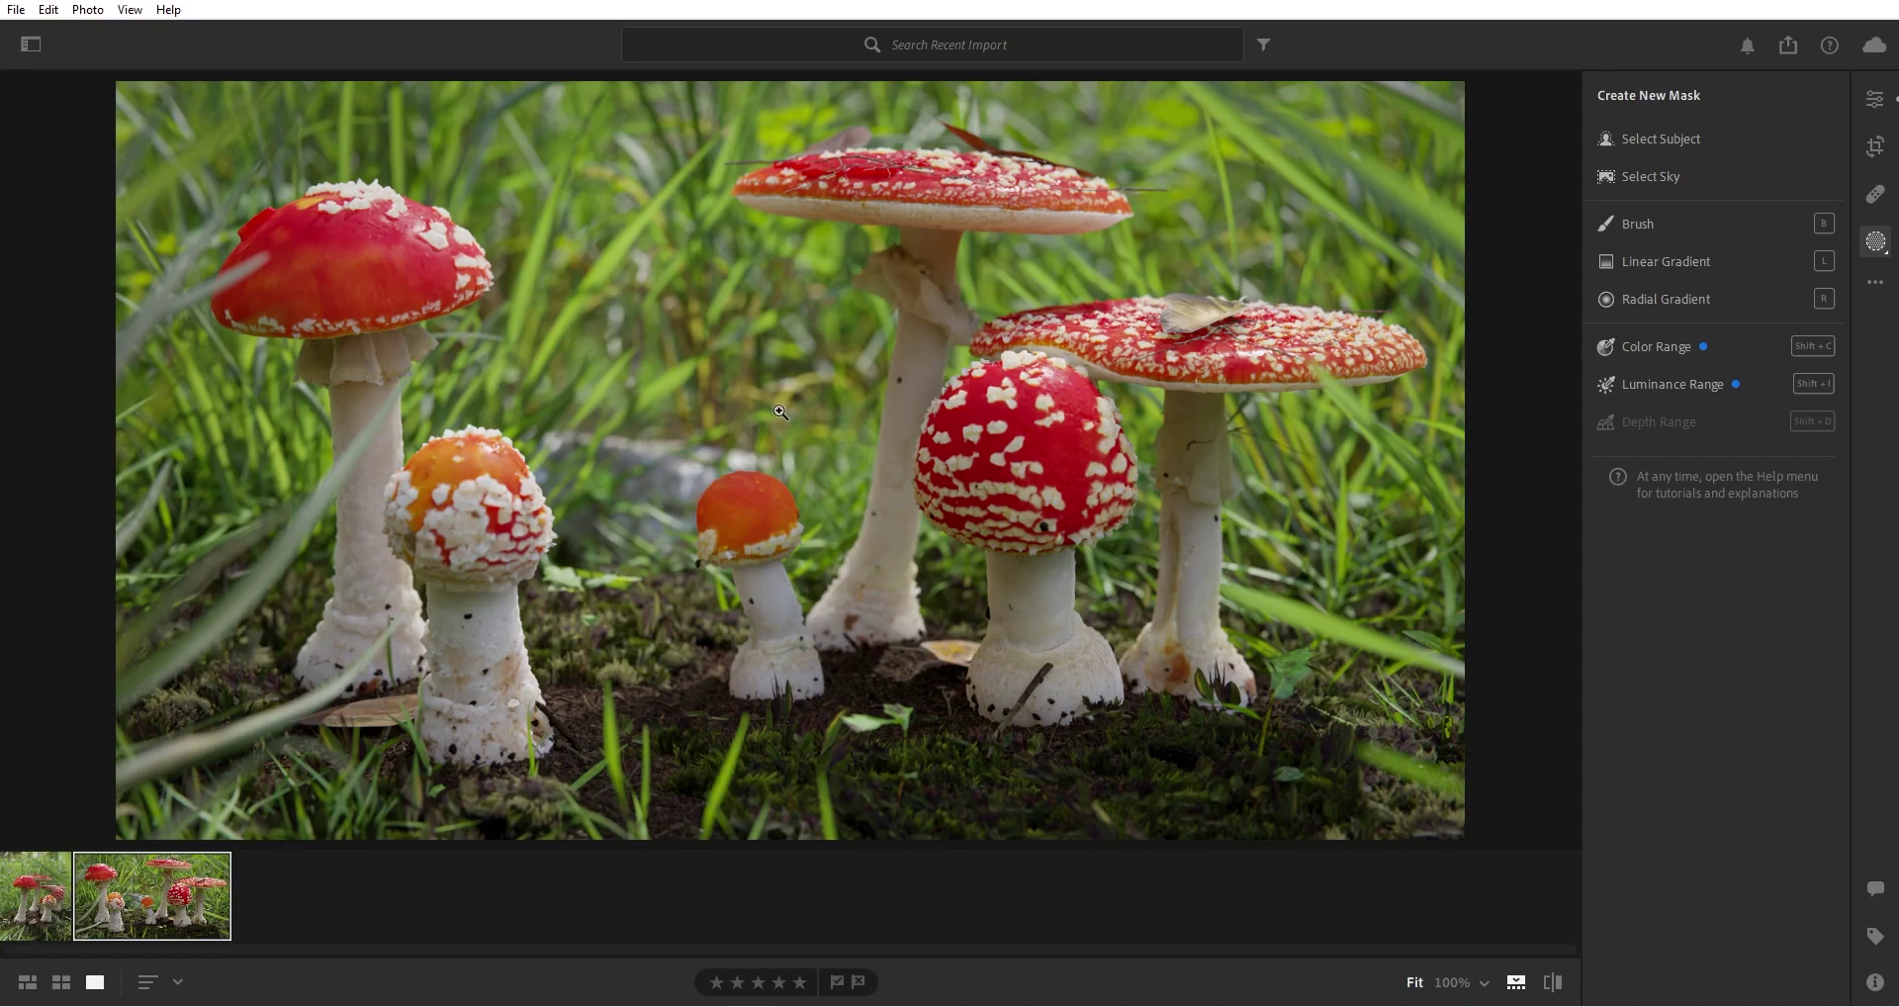
Create a subject mask for the mushrooms and subtract the foreground grass blade from it with a brush
click(1649, 144)
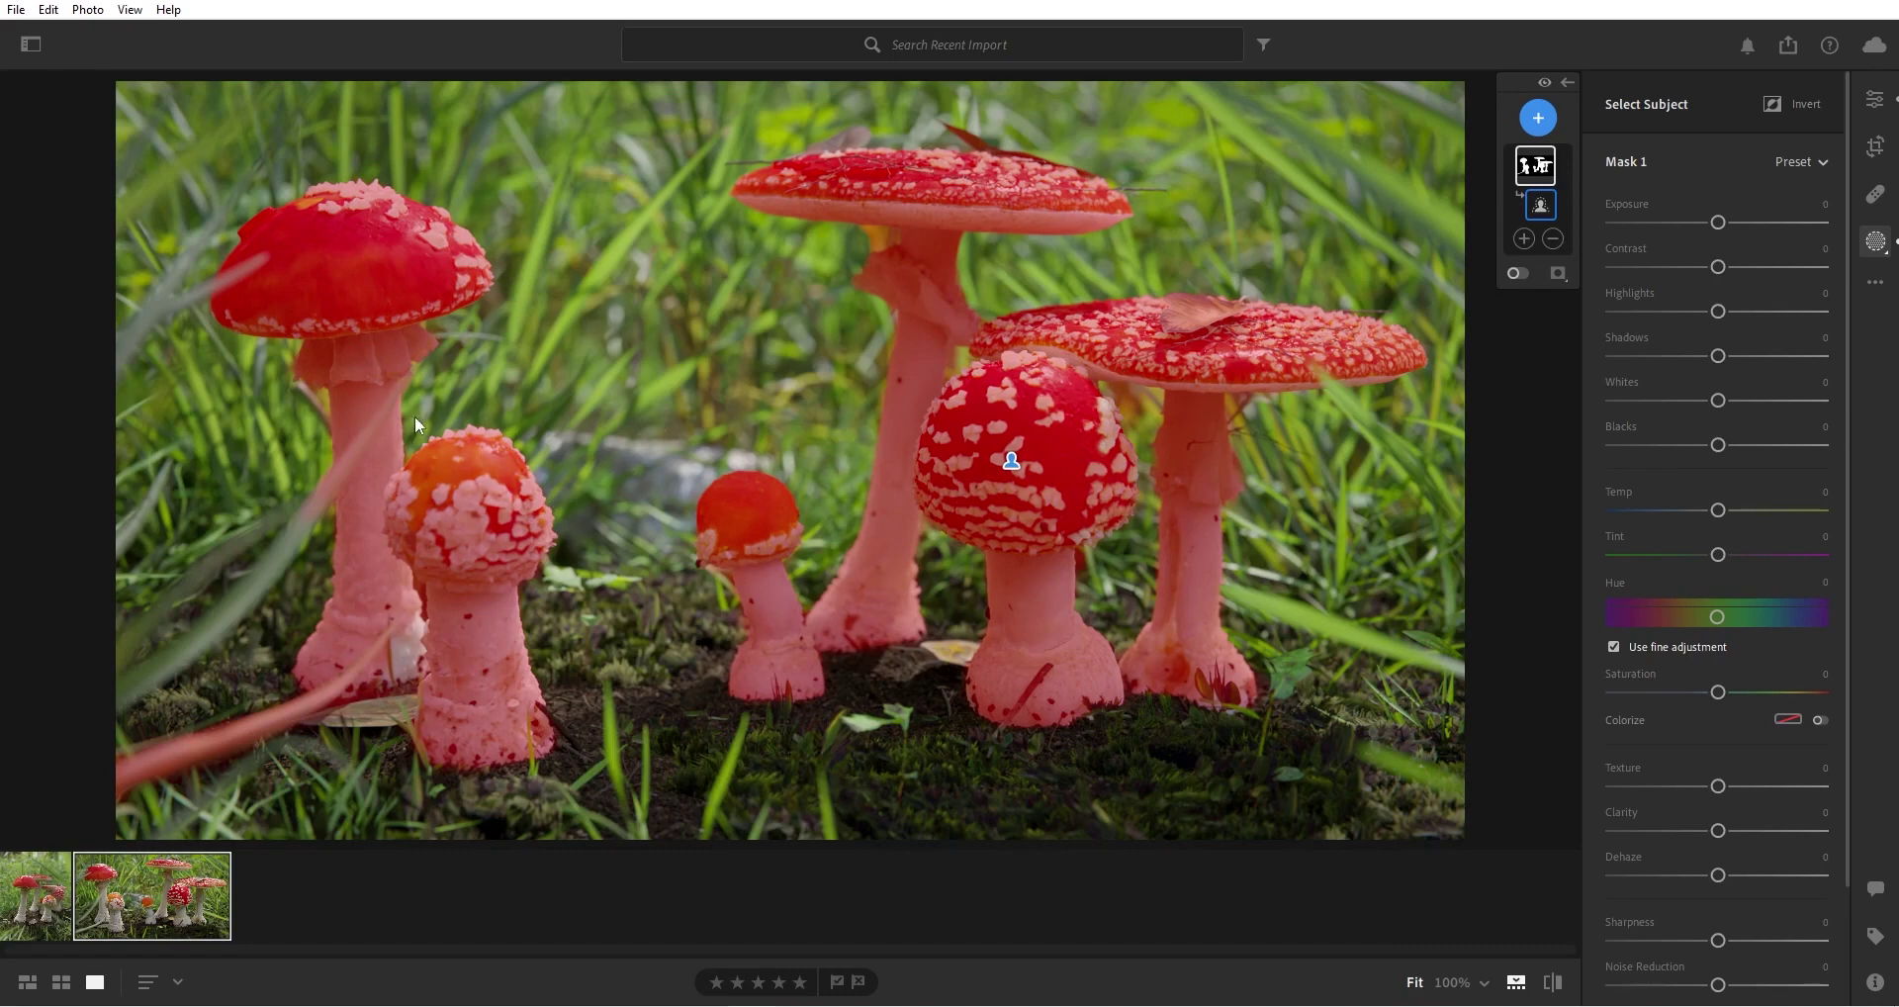
click(1558, 239)
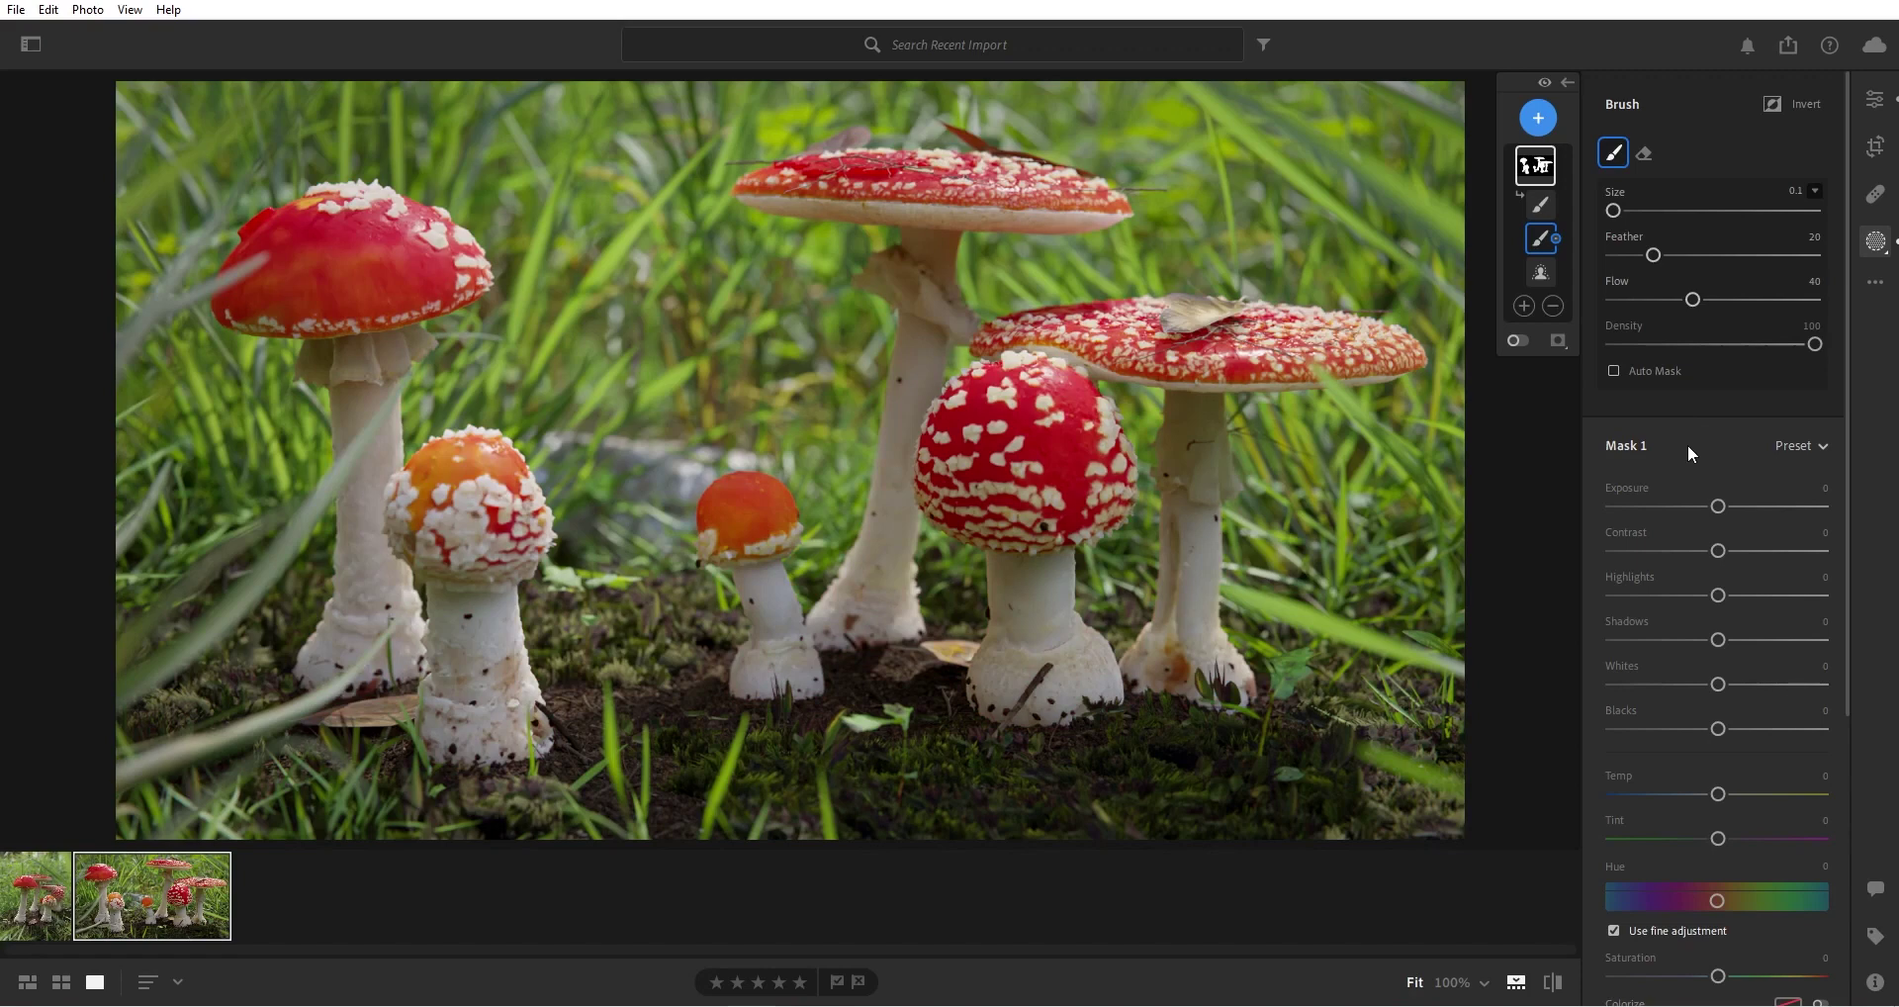
Set the mushroom mask's Texture to +3 and slightly raise its Saturation
scroll(1662, 467, down, 1)
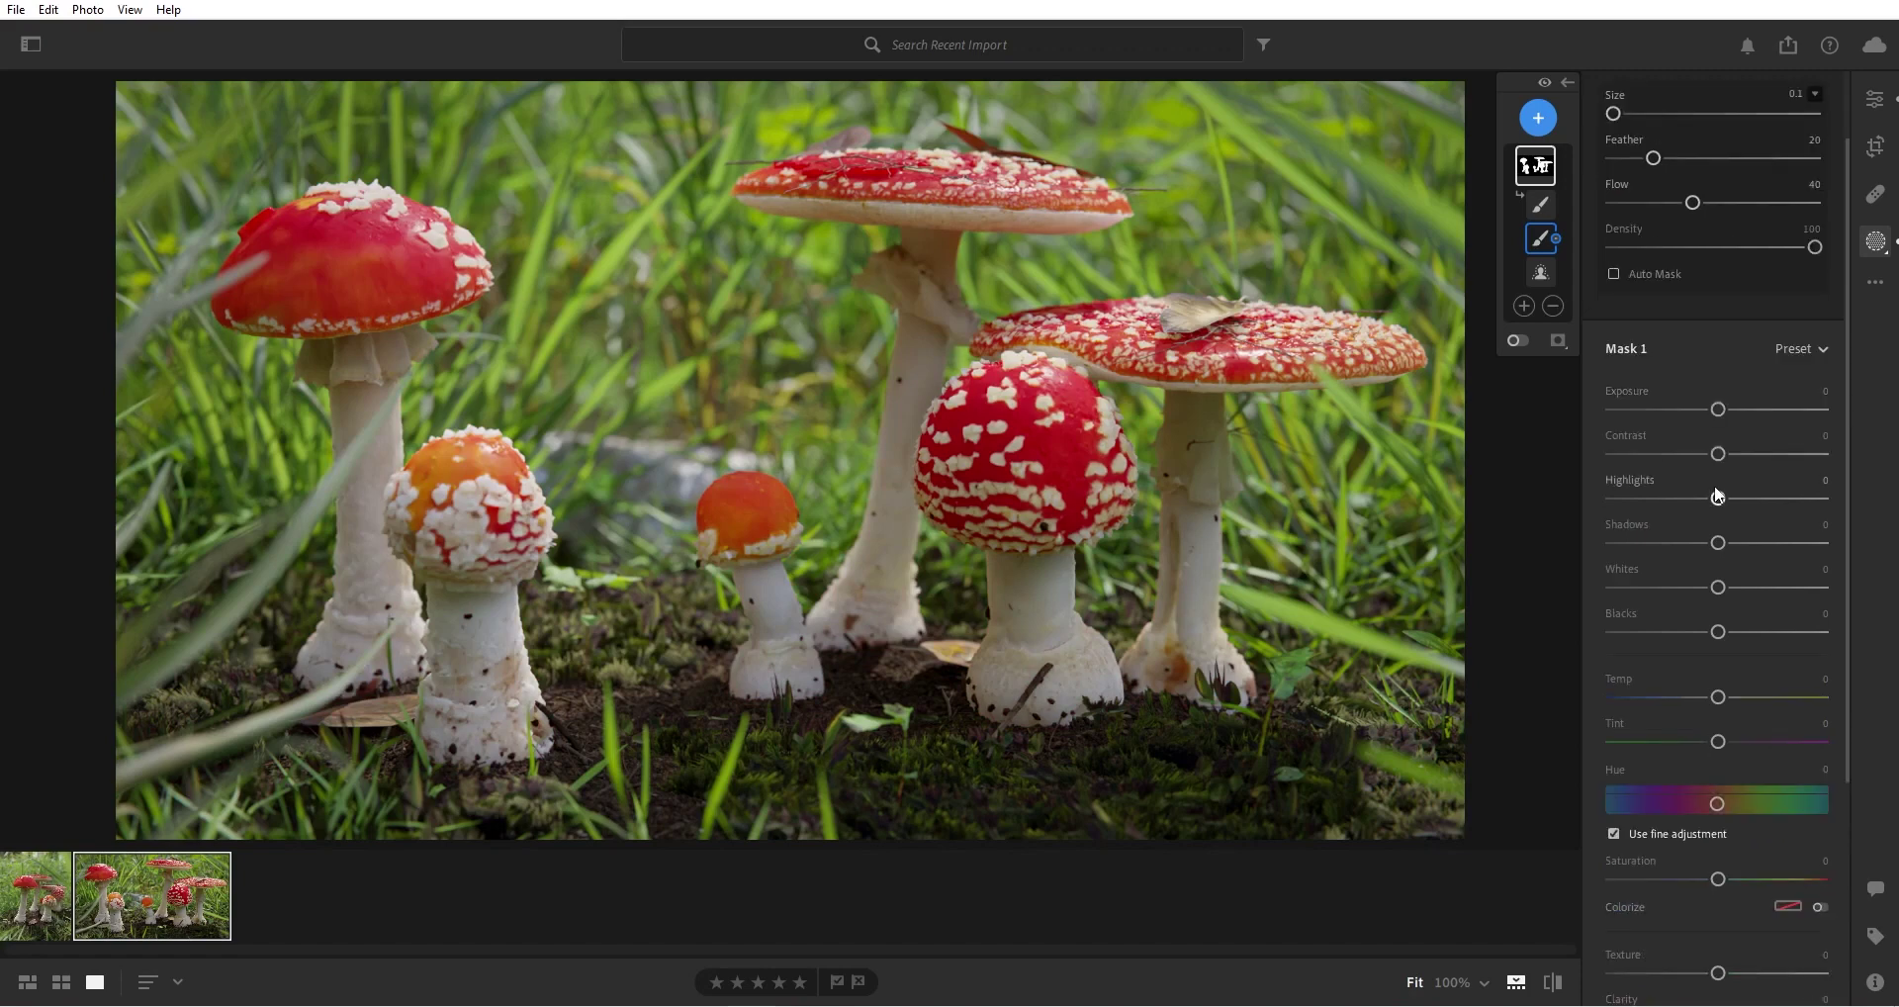
scroll(1719, 501, down, 1)
scroll(1711, 560, down, 1)
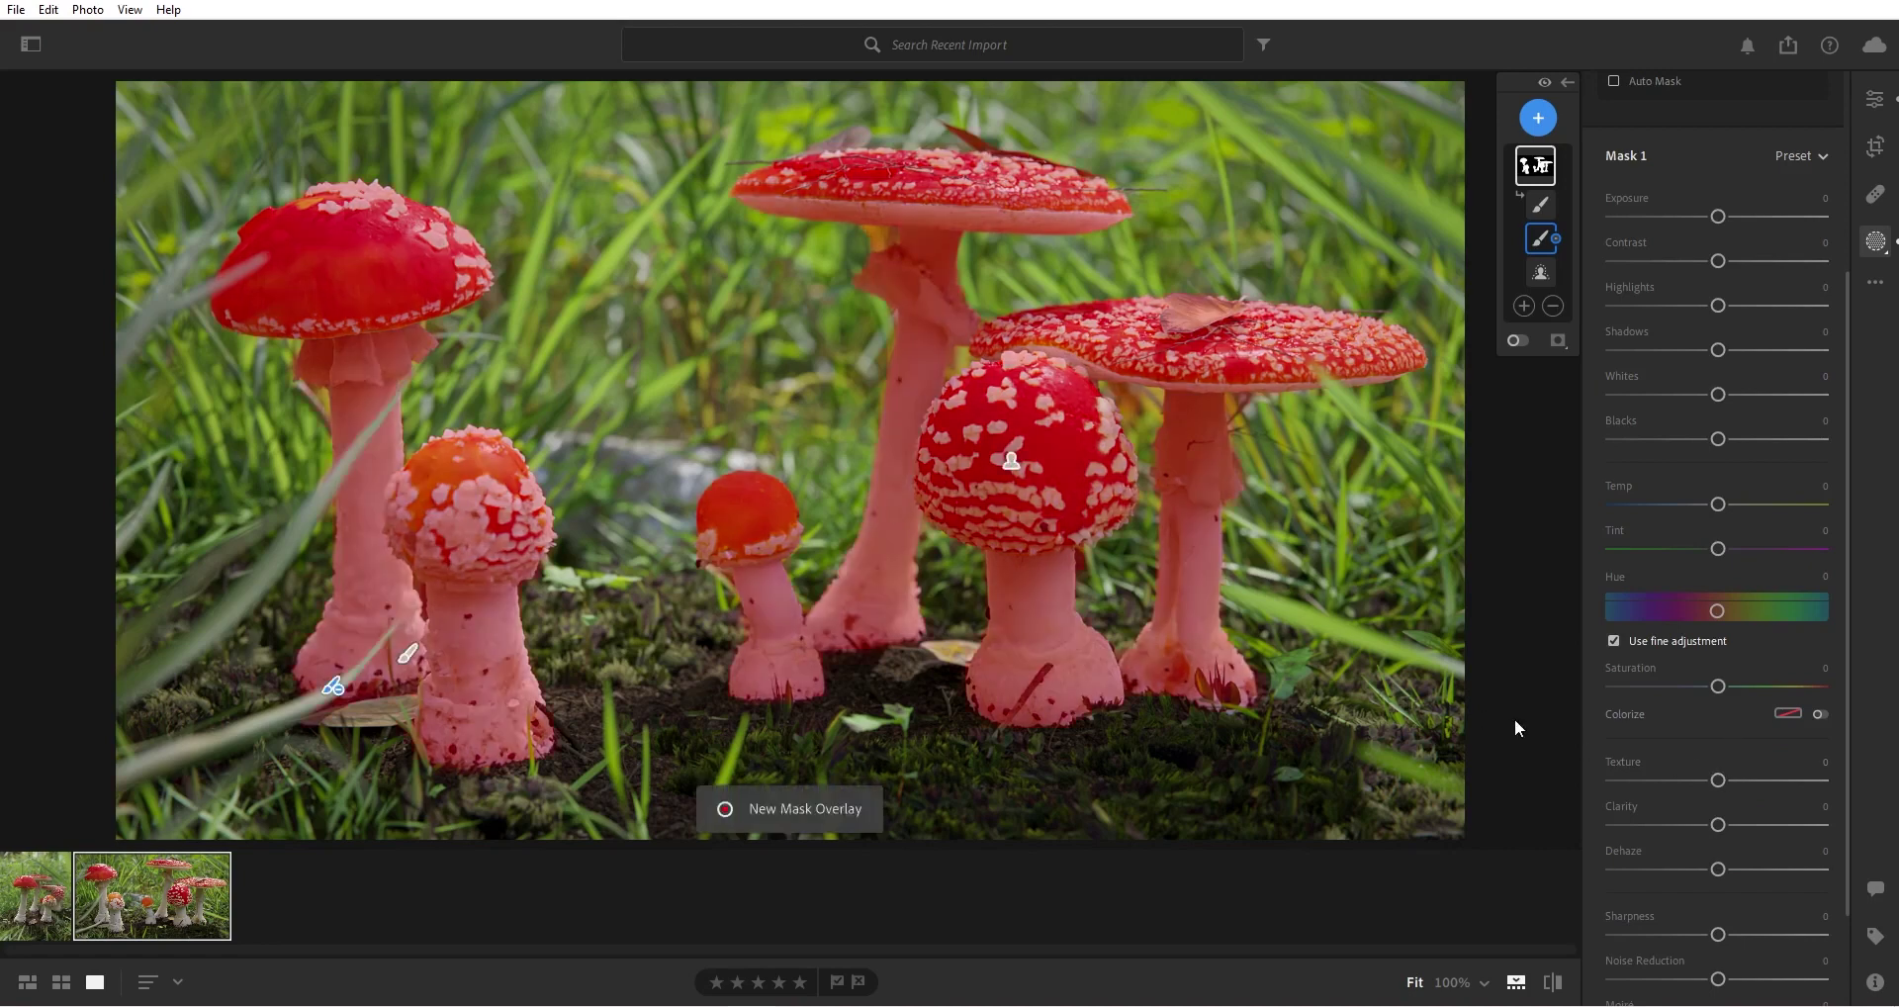
drag(1721, 780, 1723, 780)
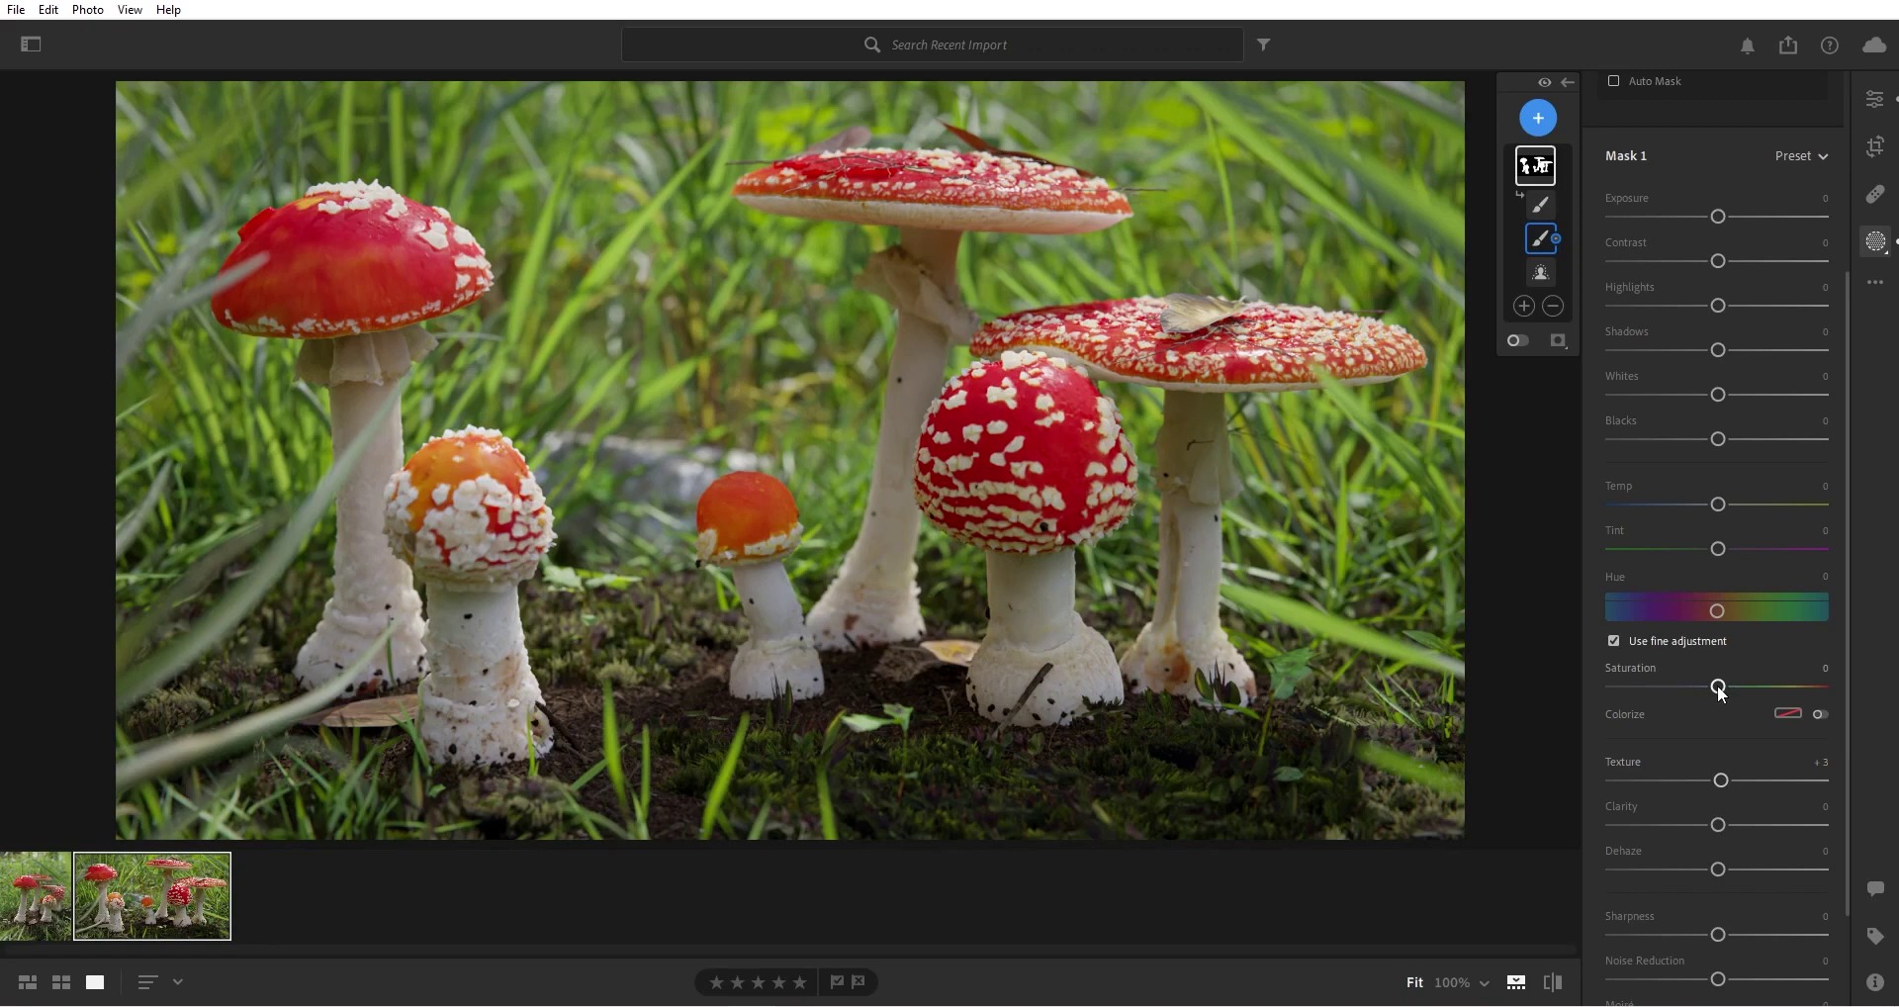
drag(1720, 687, 1727, 686)
Check the overlay and components of the background mask, Mask 2, and add another brush component beside the tallest mushroom's stem
scroll(1670, 707, up, 1)
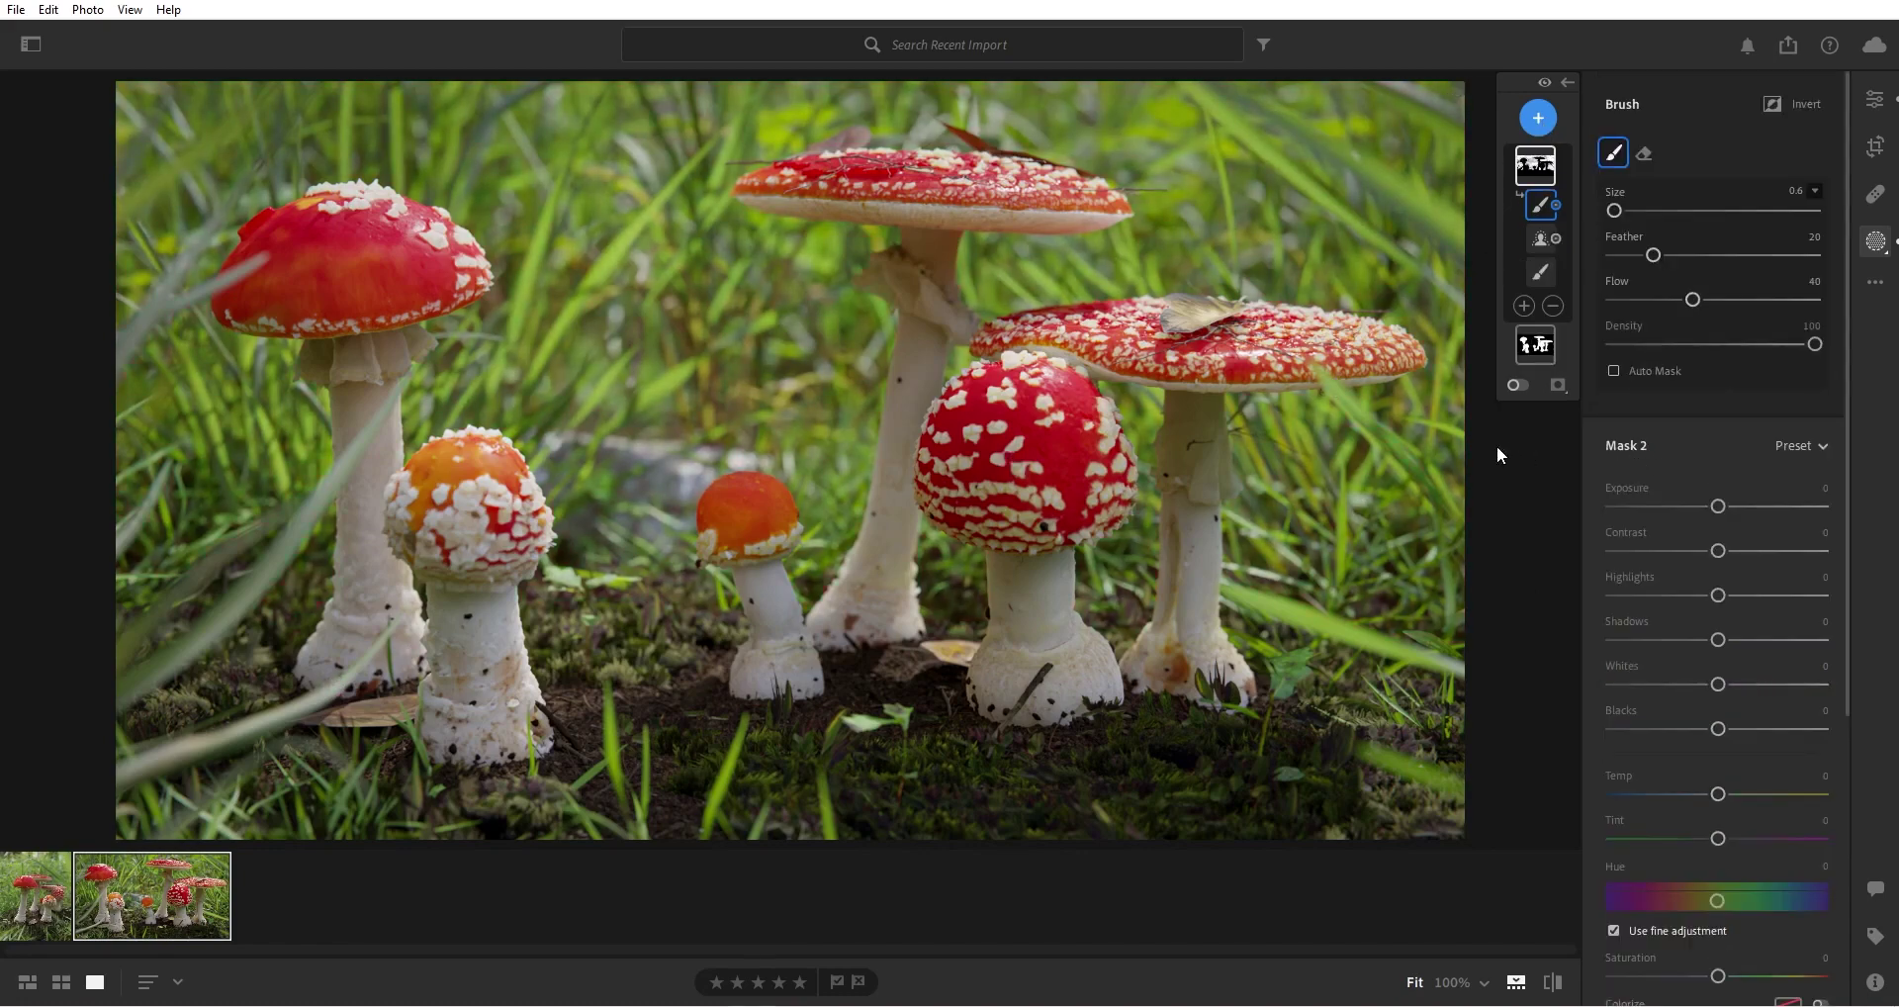
key(shift+o)
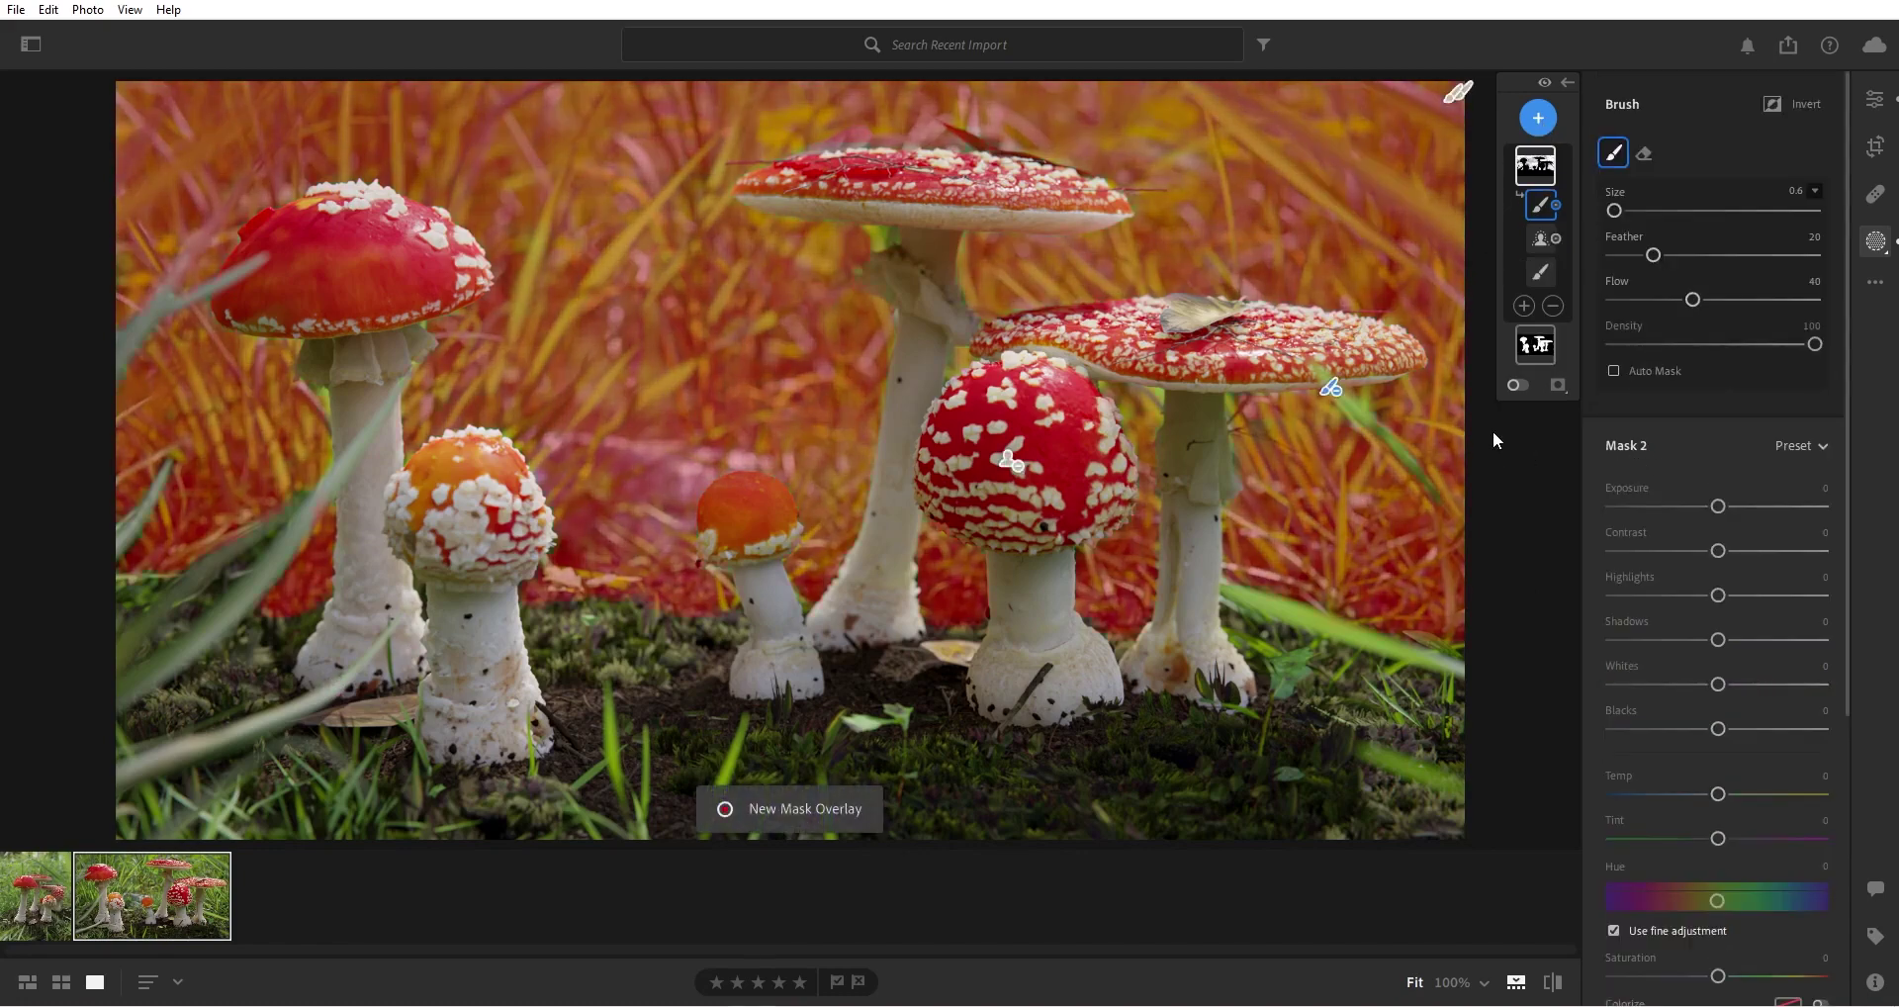
mouse_move(1543, 283)
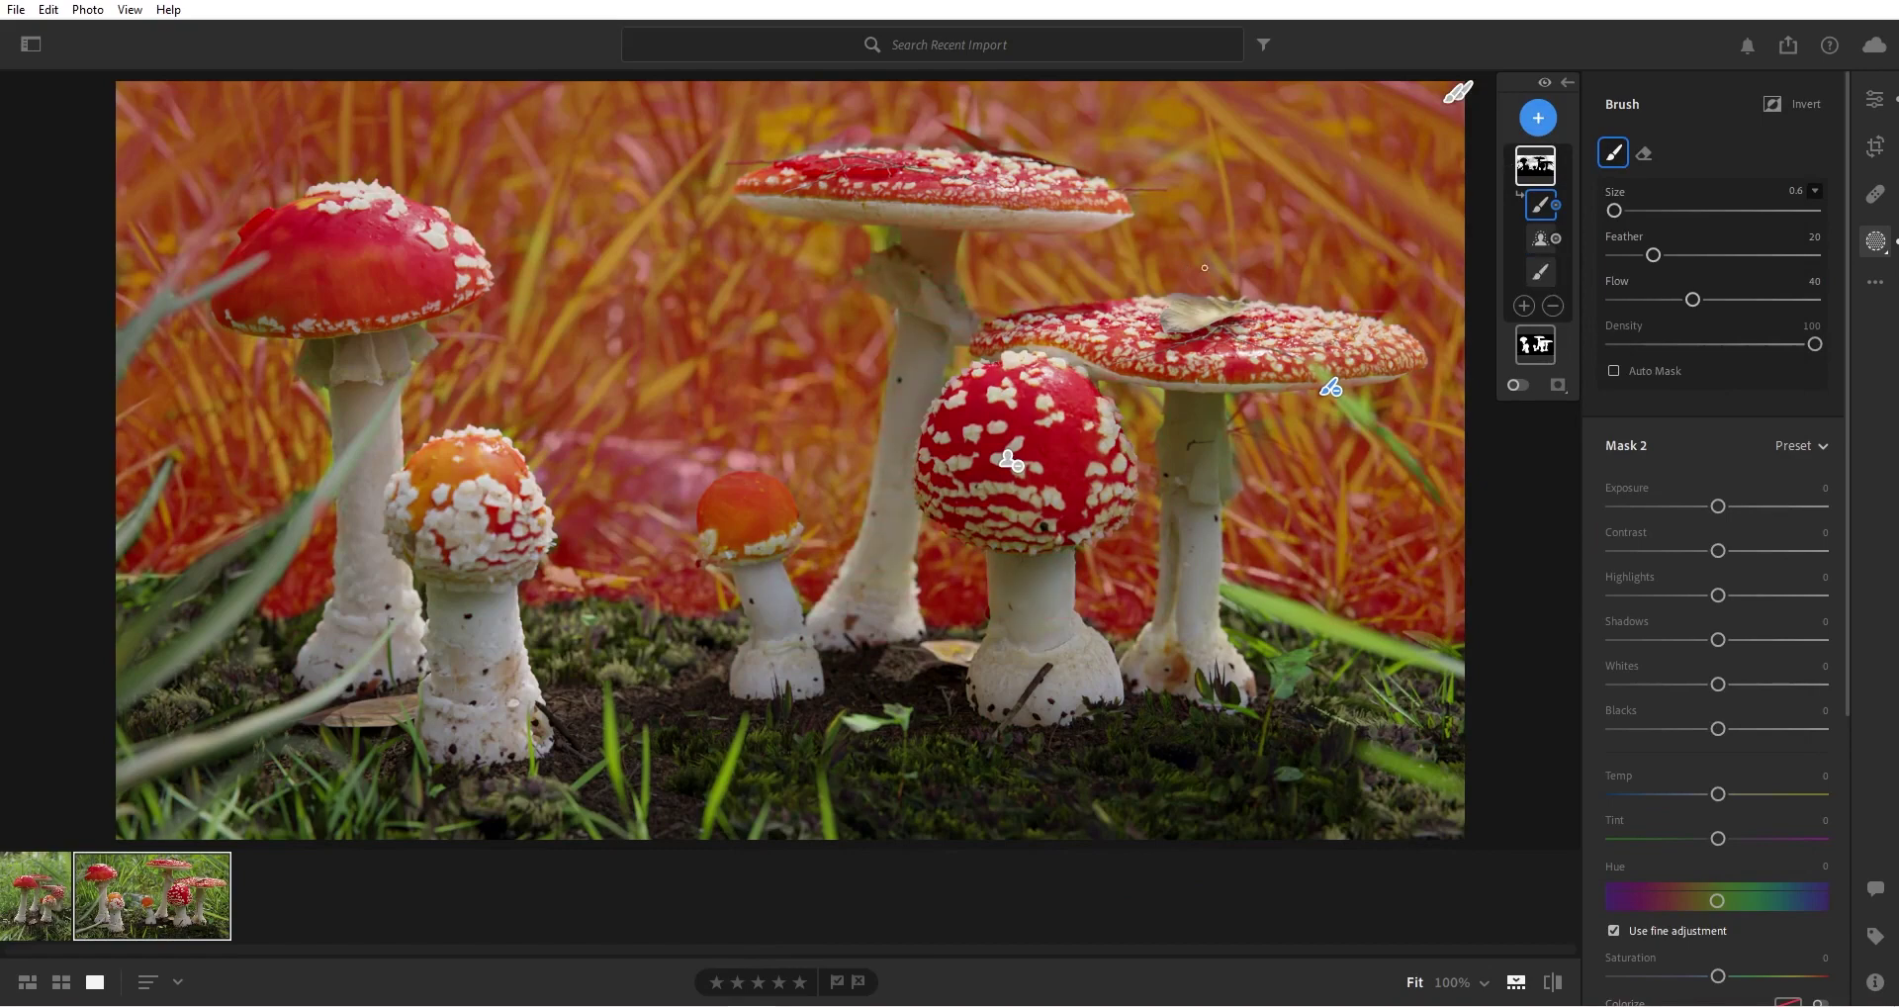
click(1540, 271)
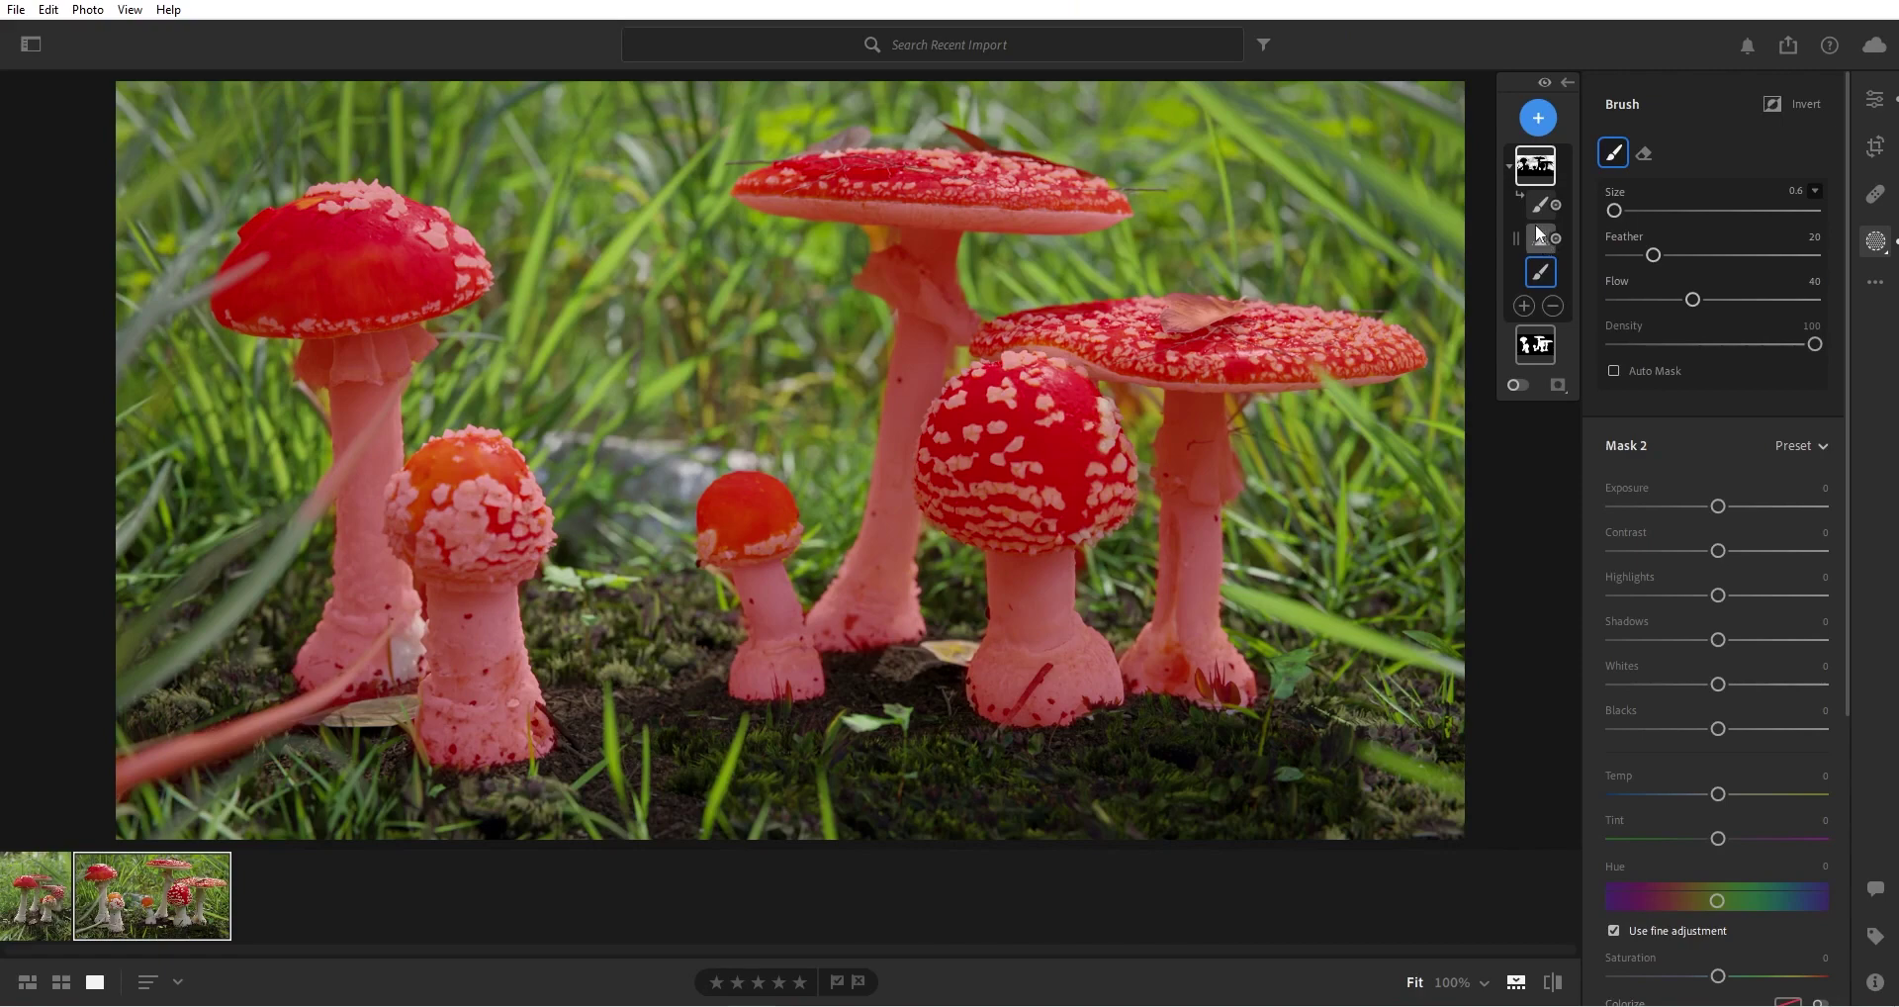
mouse_move(1544, 274)
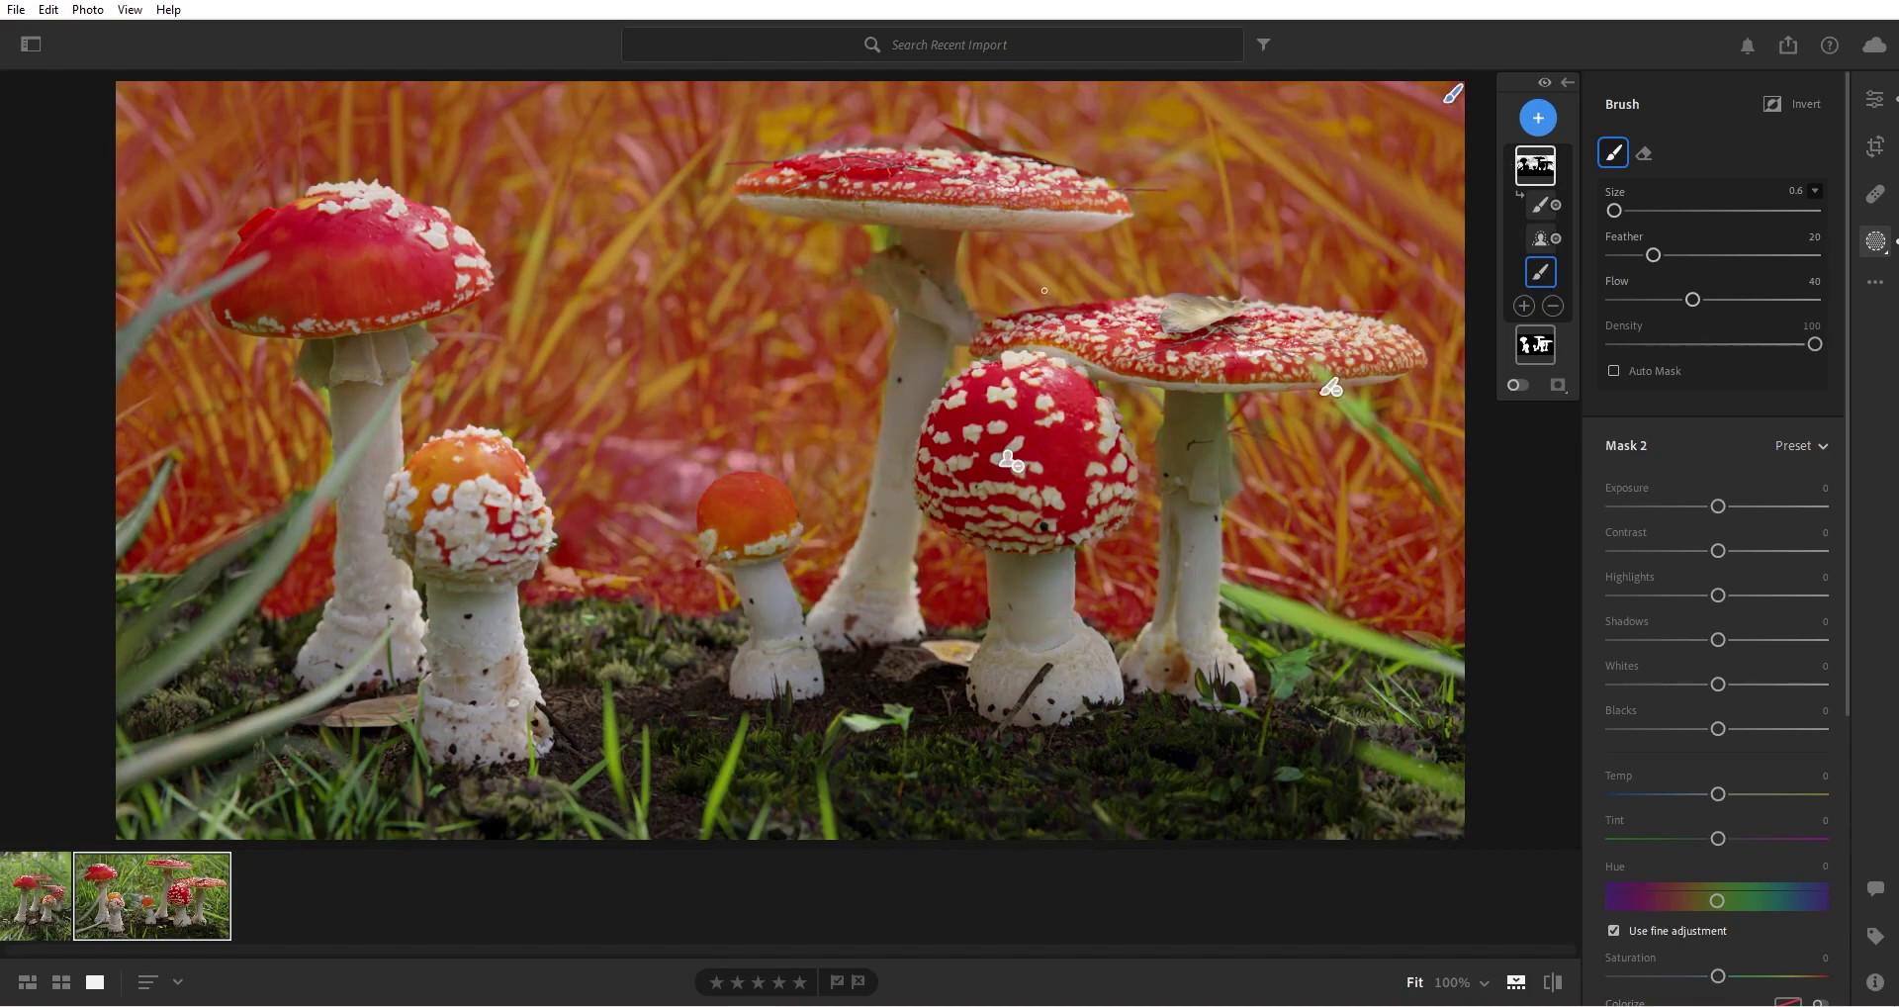
drag(922, 295, 916, 301)
mouse_move(1544, 233)
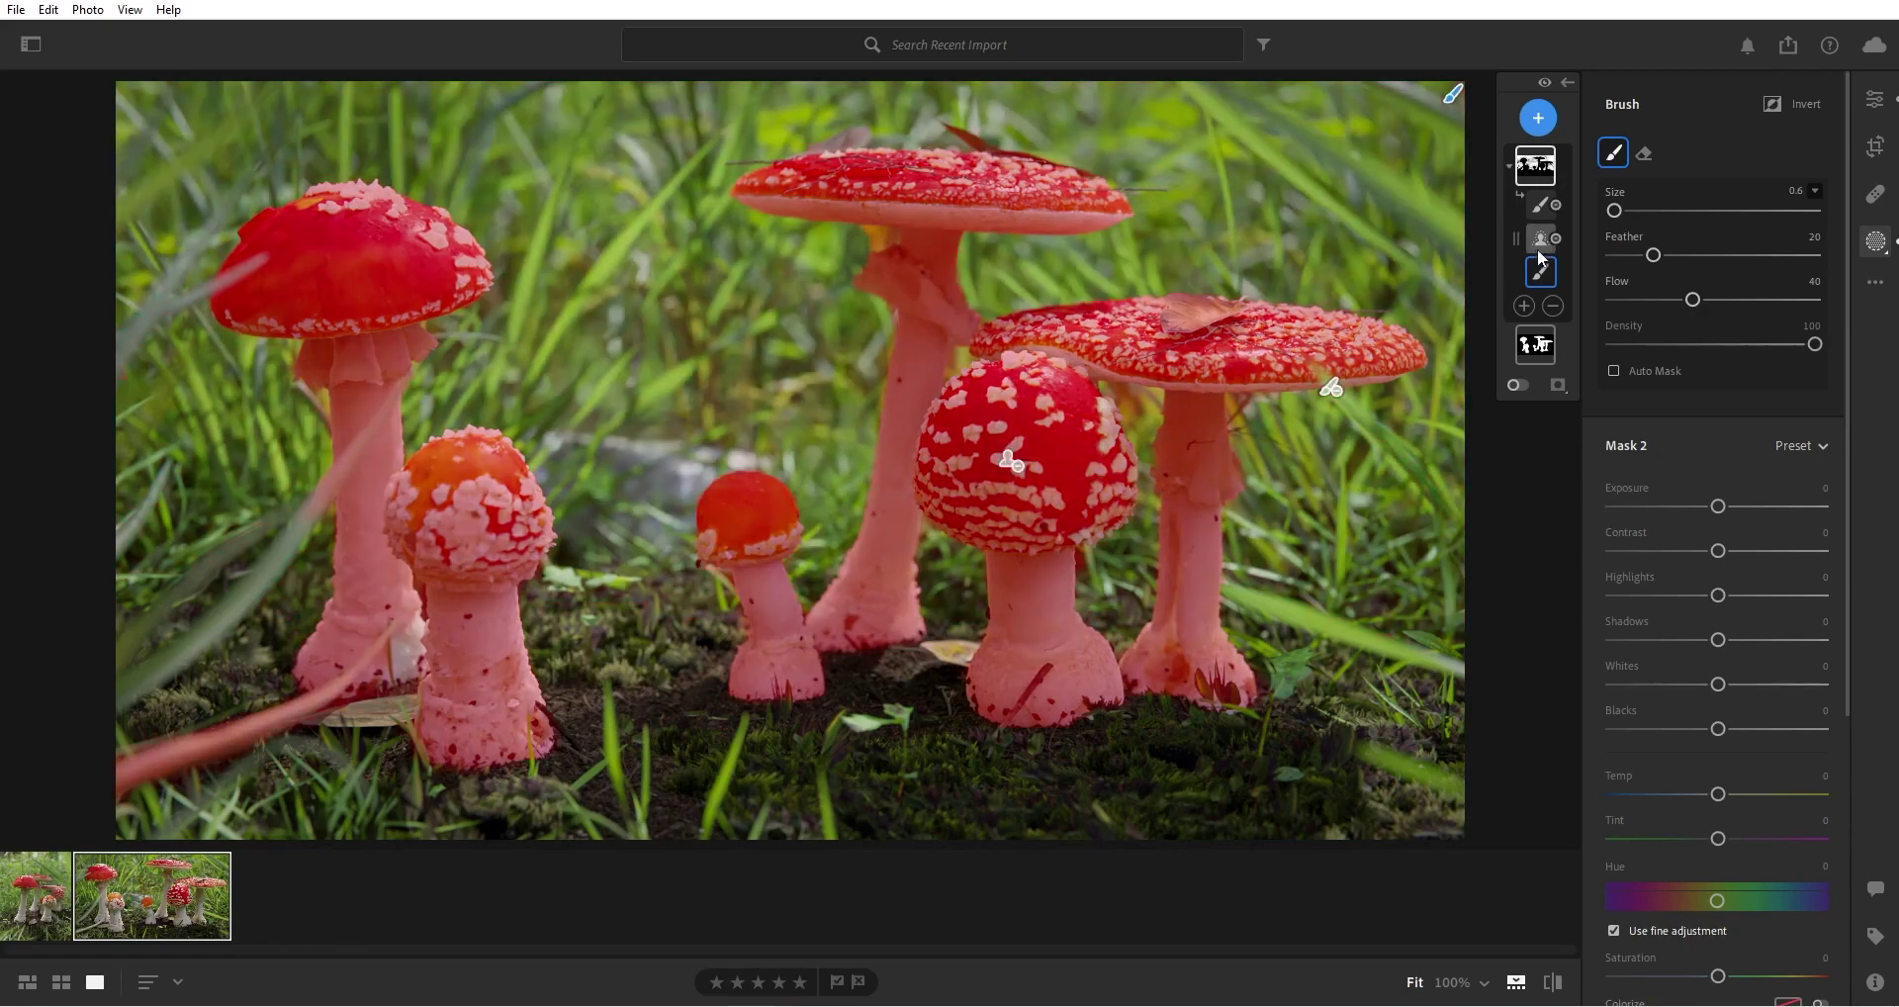
click(1524, 305)
click(1544, 372)
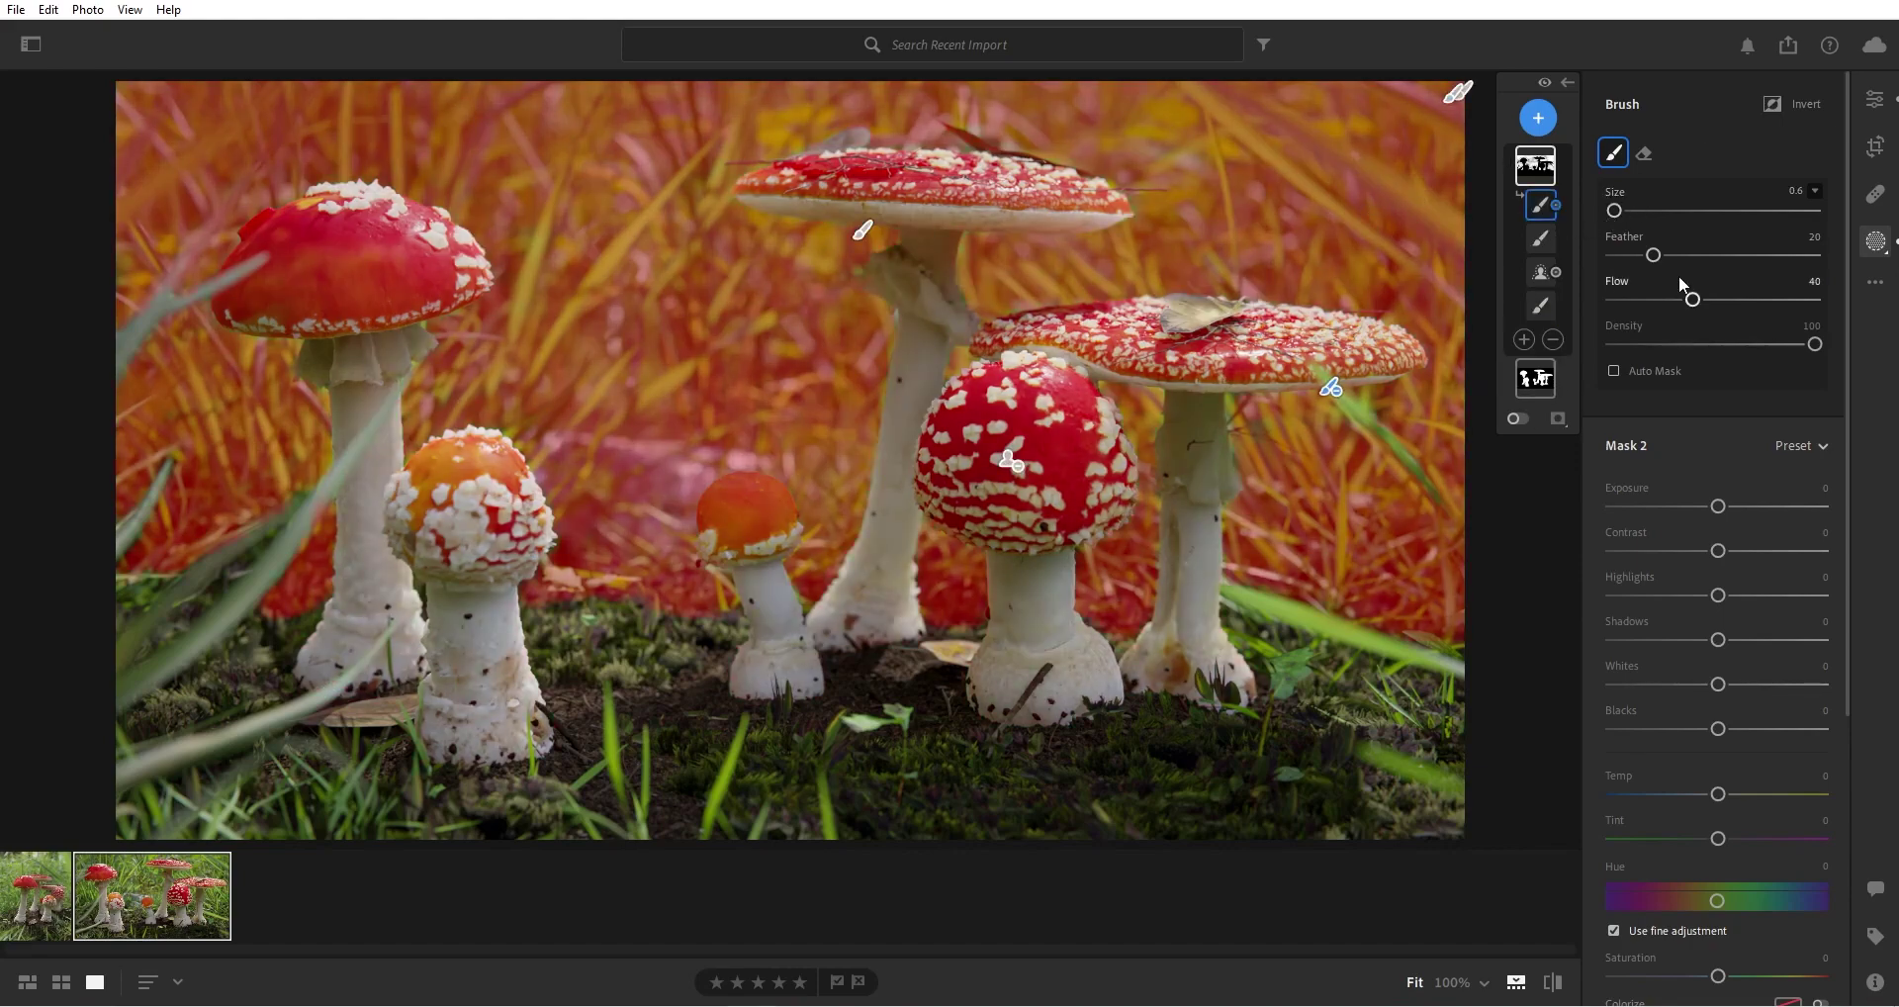
Set the background mask's Temp to -15
scroll(1749, 495, down, 3)
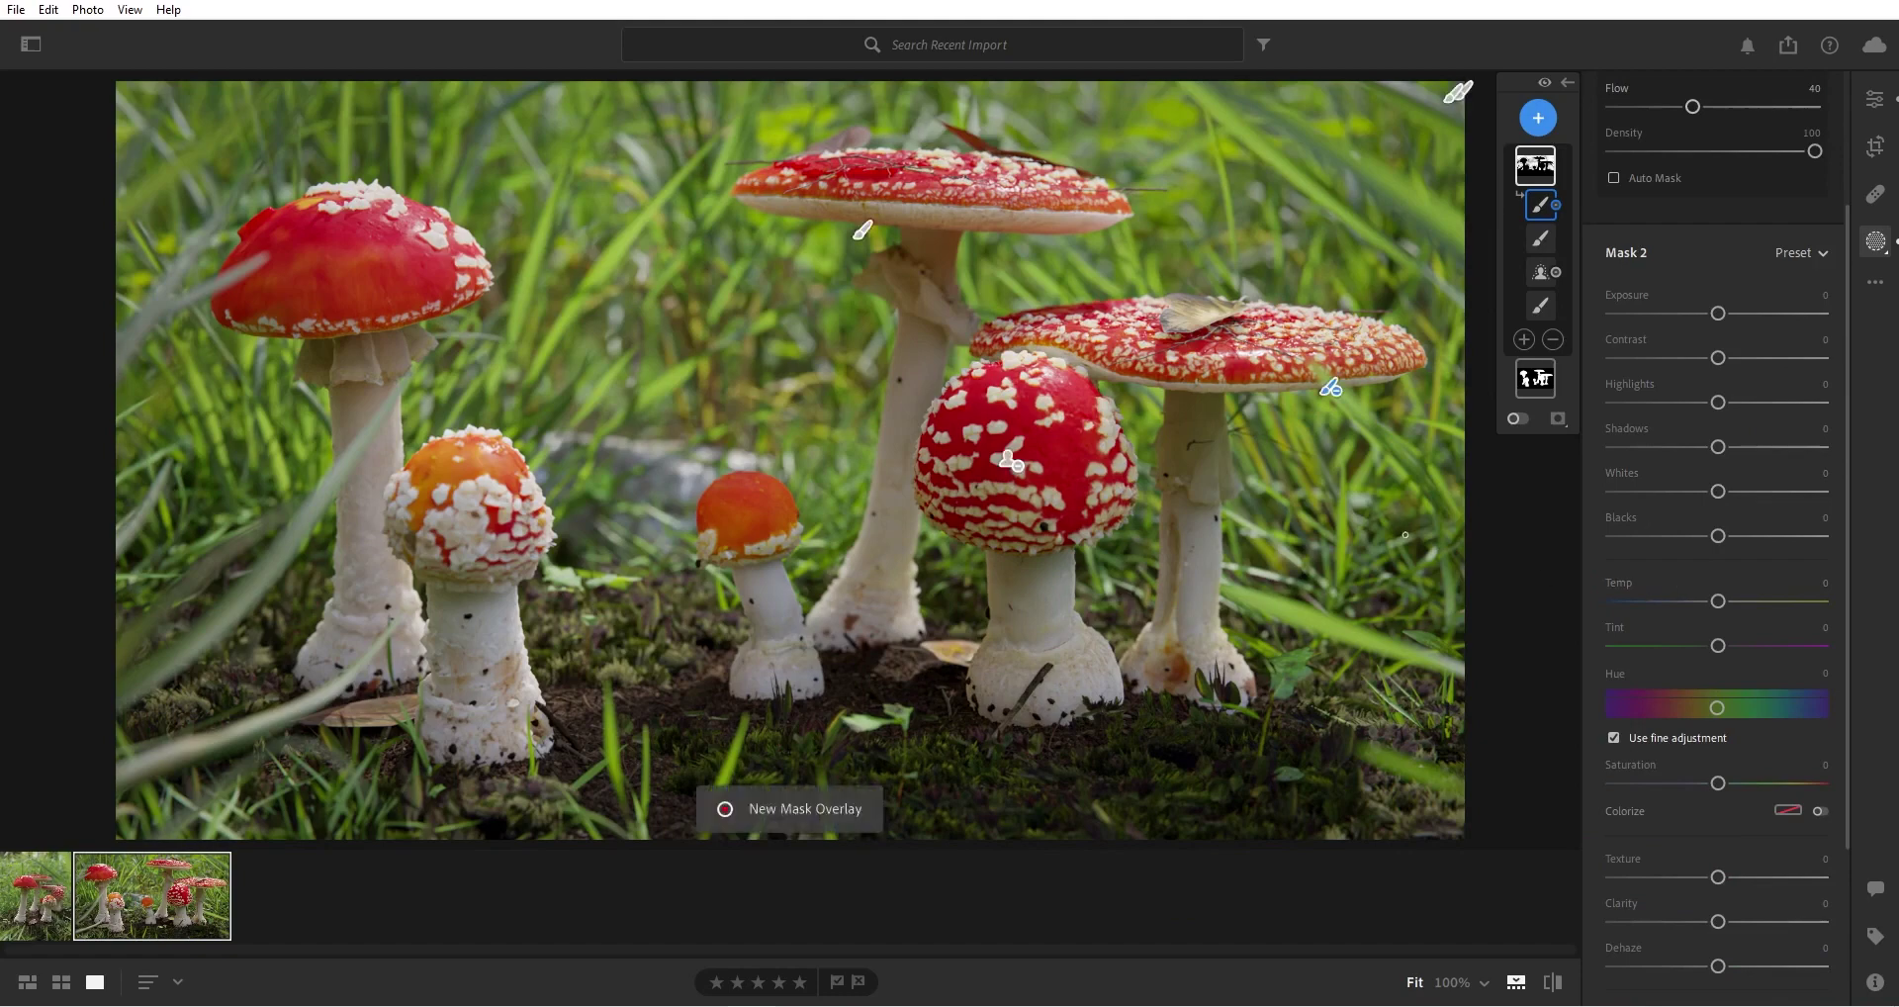
drag(1721, 600, 1709, 605)
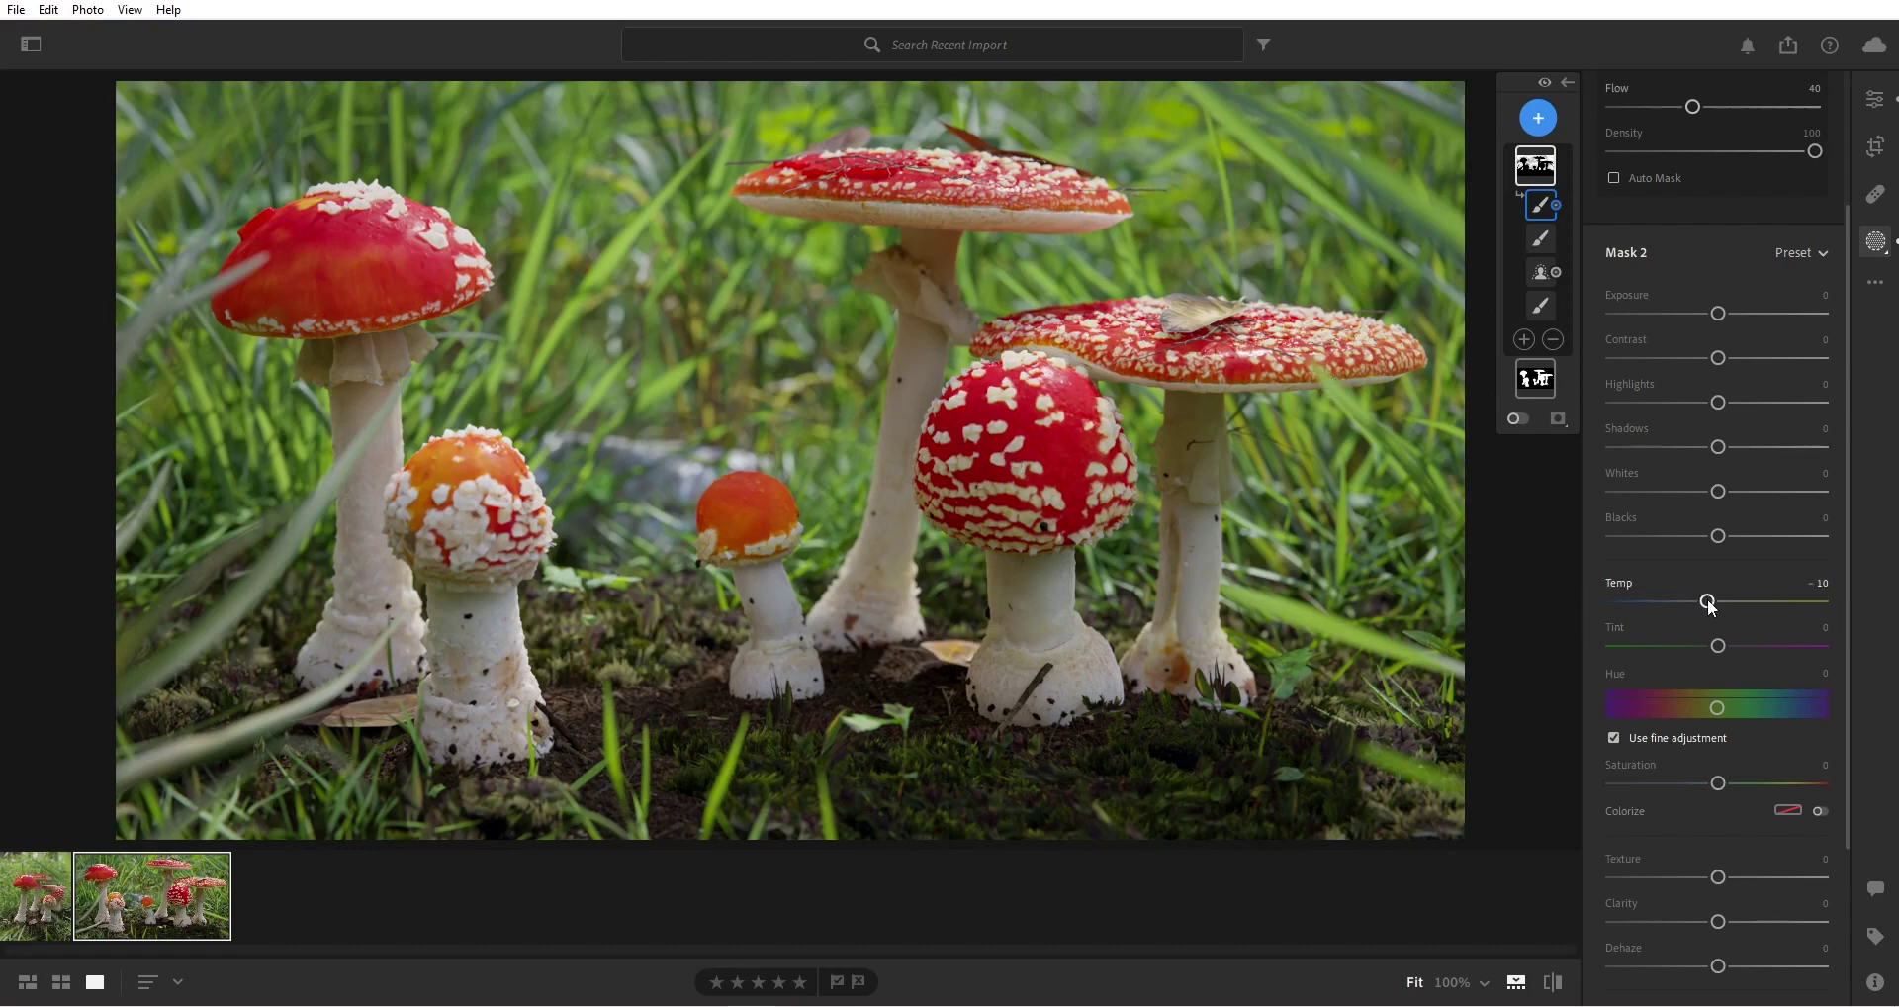
drag(1709, 603, 1702, 602)
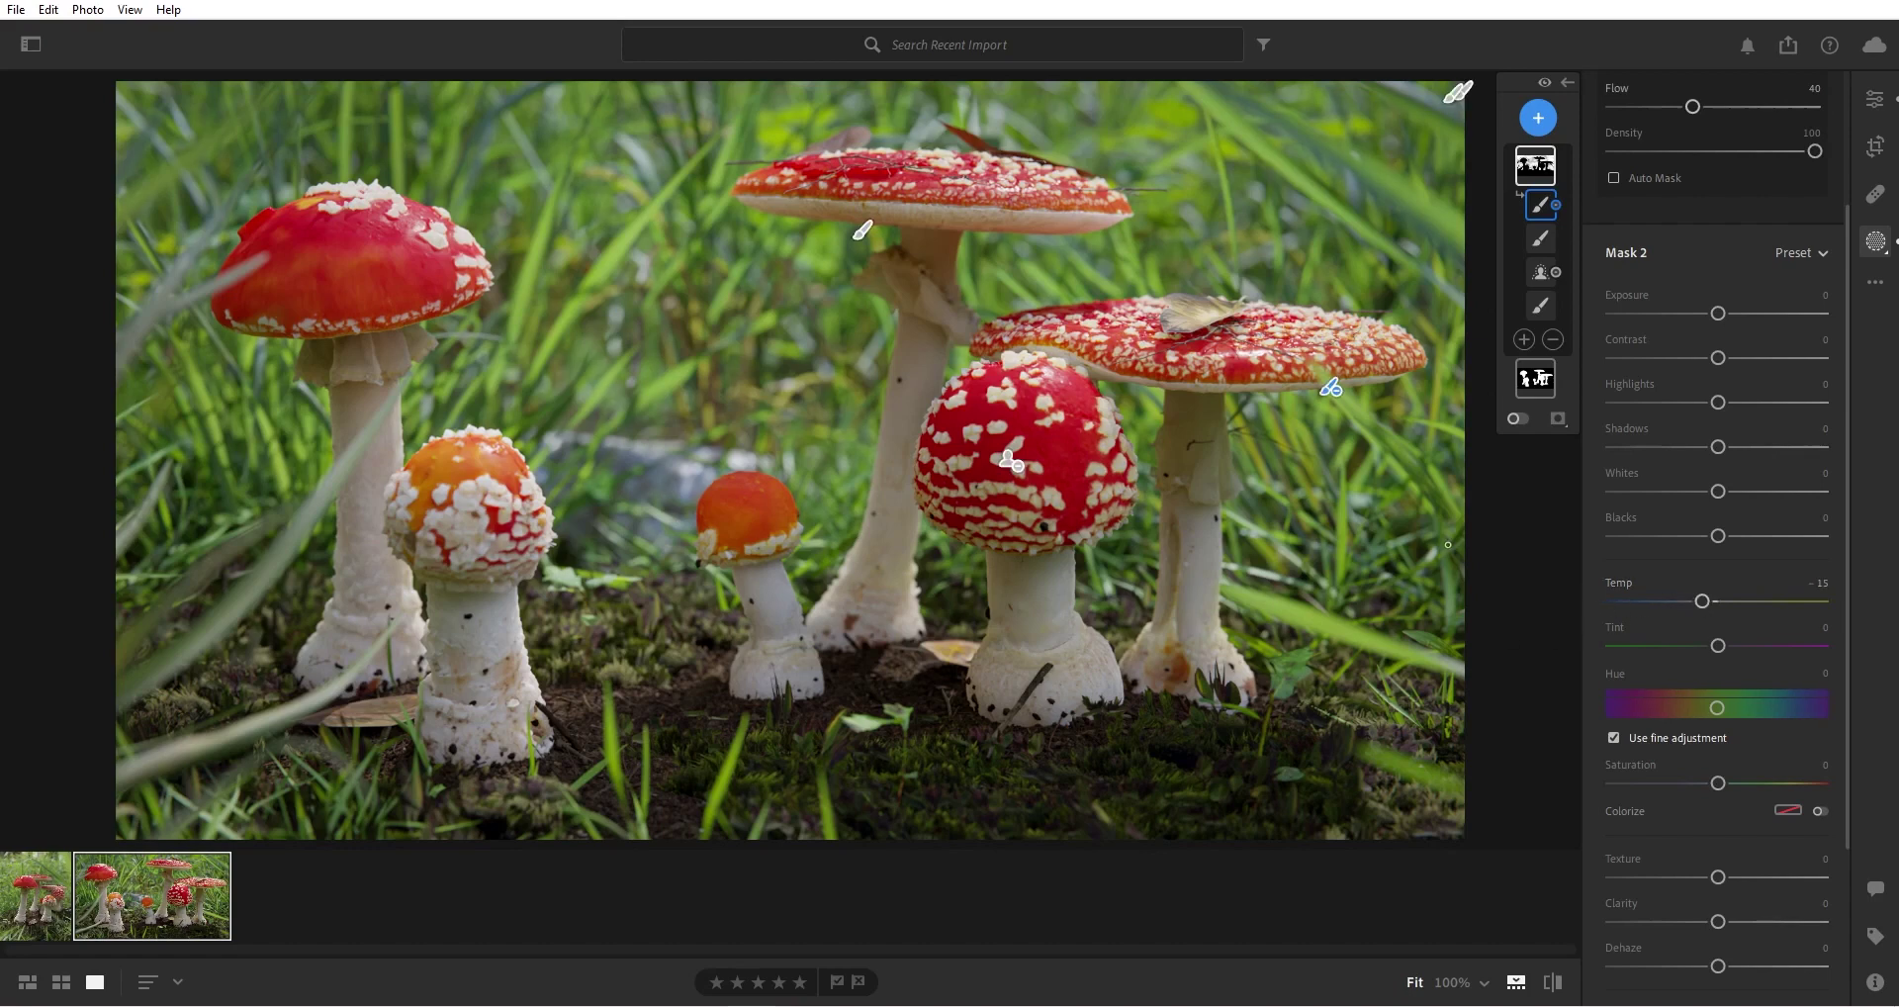